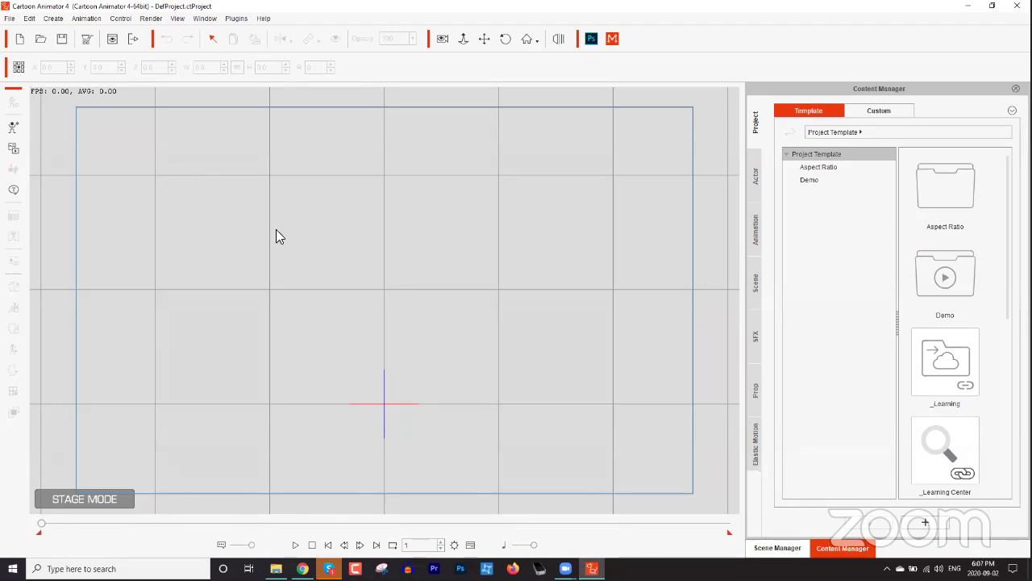
Try to open the Commercial project from the CTA 3 - Commercial folder inside Webinar > CTA4 - 3-part
click(29, 17)
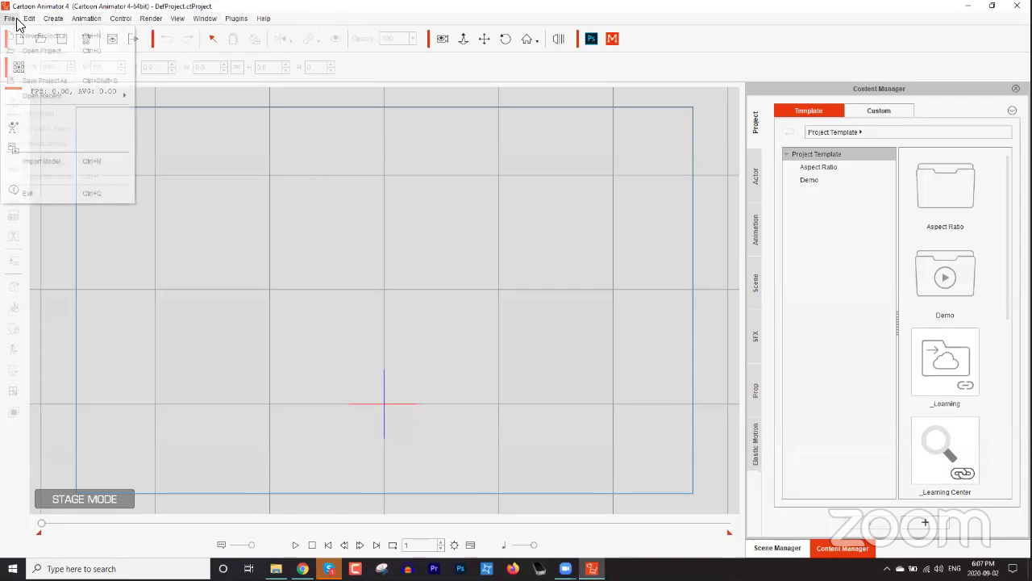
mouse_move(10, 18)
click(33, 46)
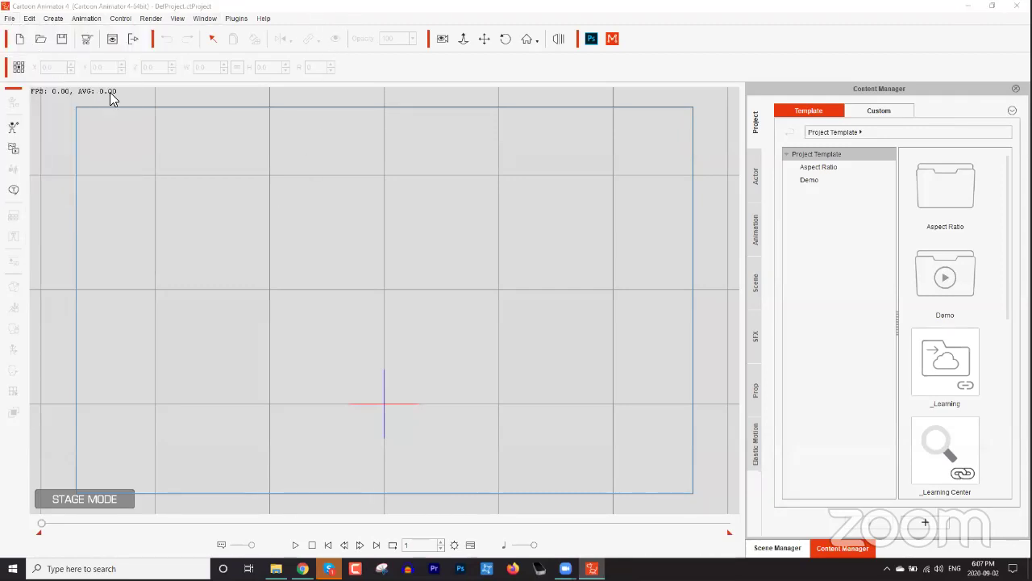
click(164, 39)
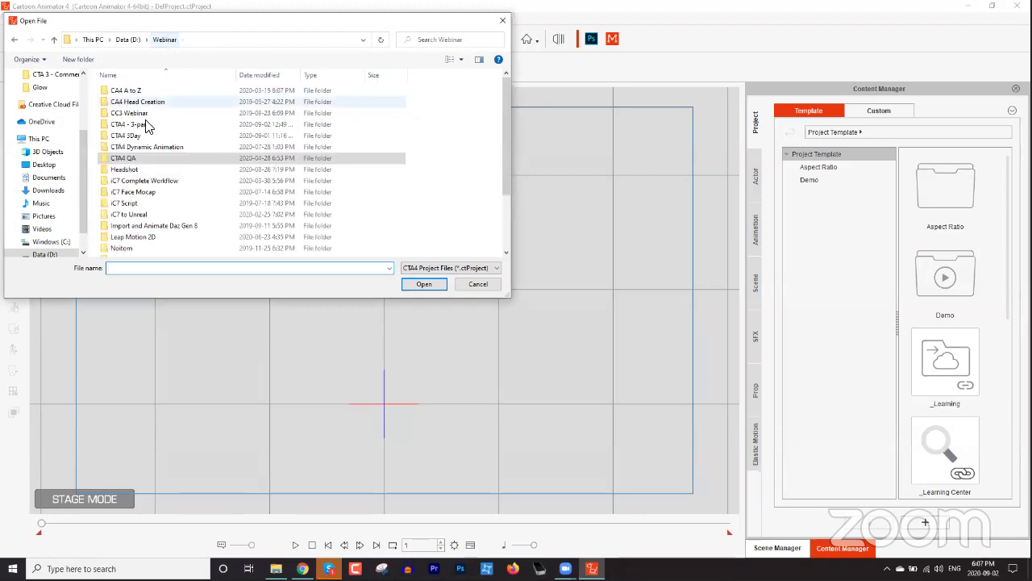
double_click(145, 127)
double_click(142, 90)
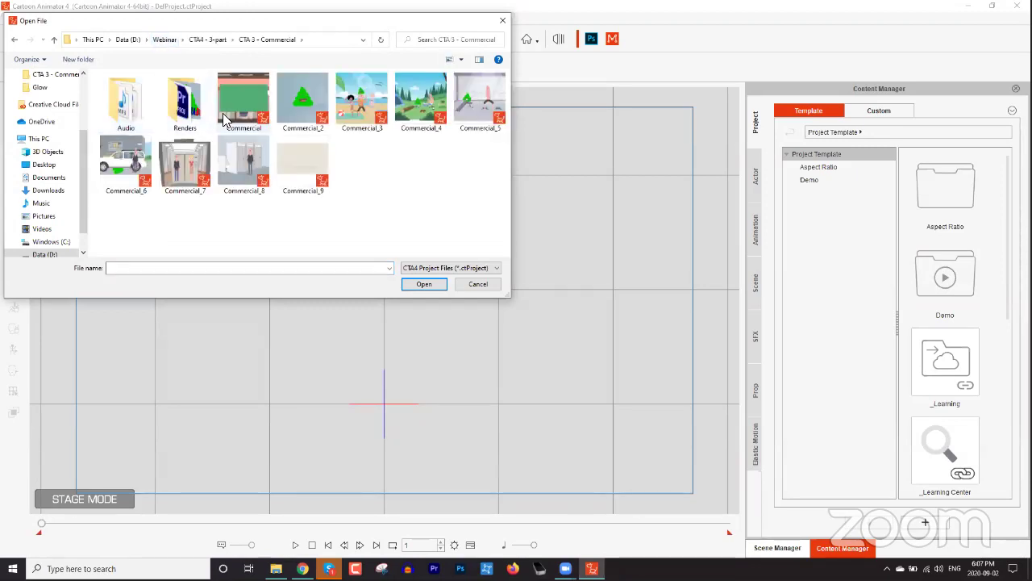
double_click(238, 97)
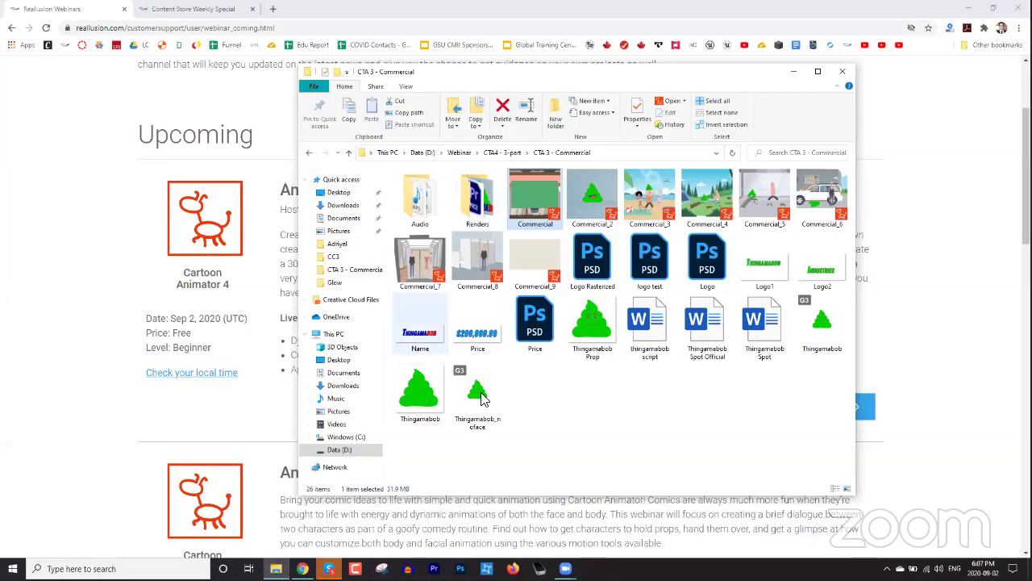
Relaunch Cartoon Animator 4 from Reallusion Hub and dismiss its welcome screen
click(486, 569)
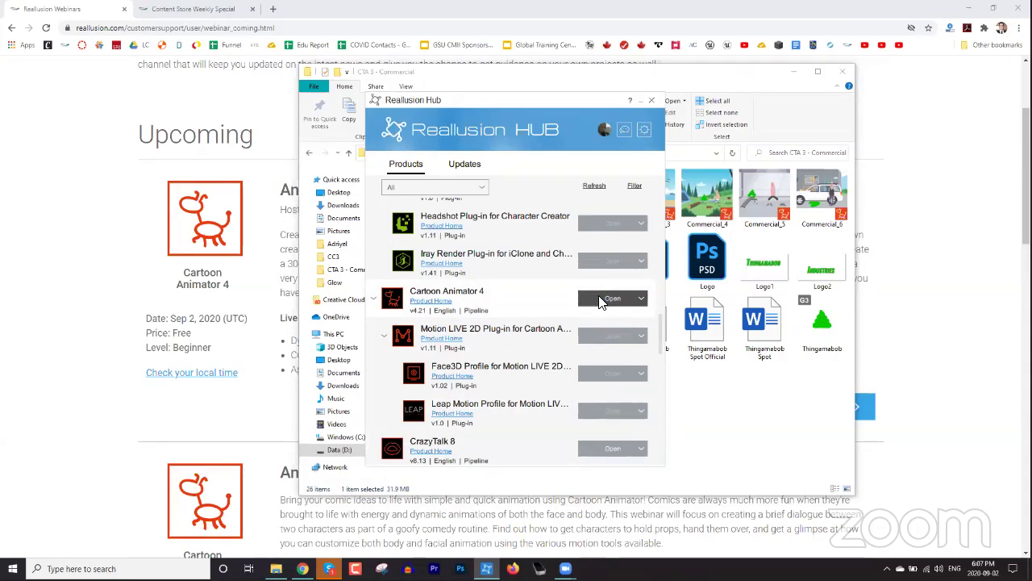
click(611, 298)
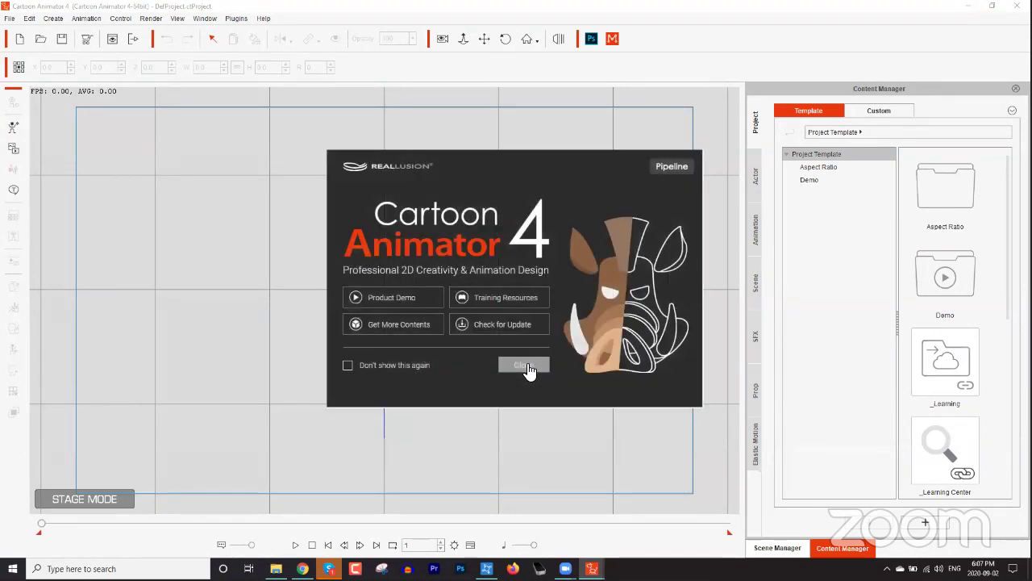
click(524, 365)
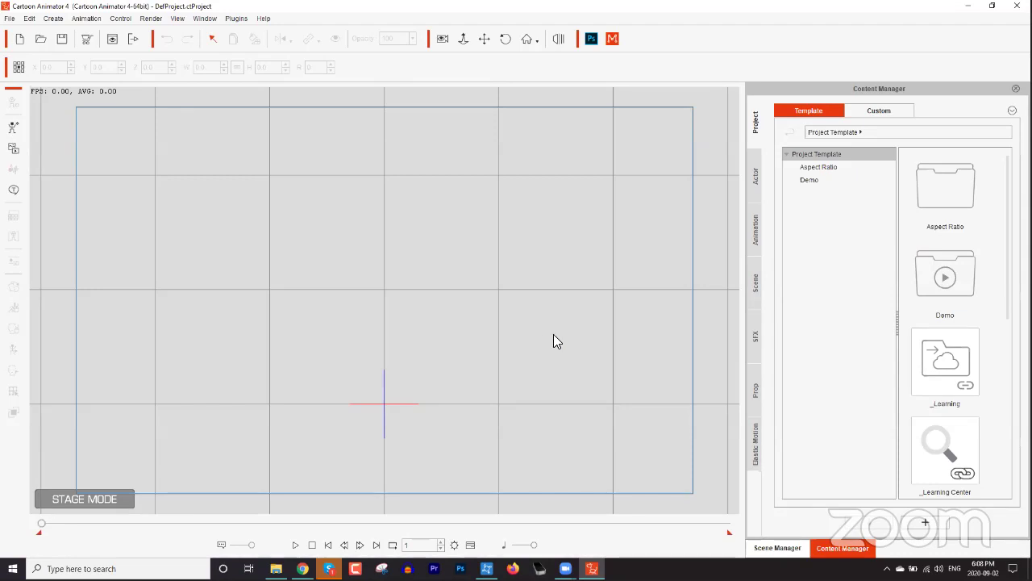
Load the Outdoor Scene template from the Scene library onto the empty stage
click(755, 287)
click(795, 166)
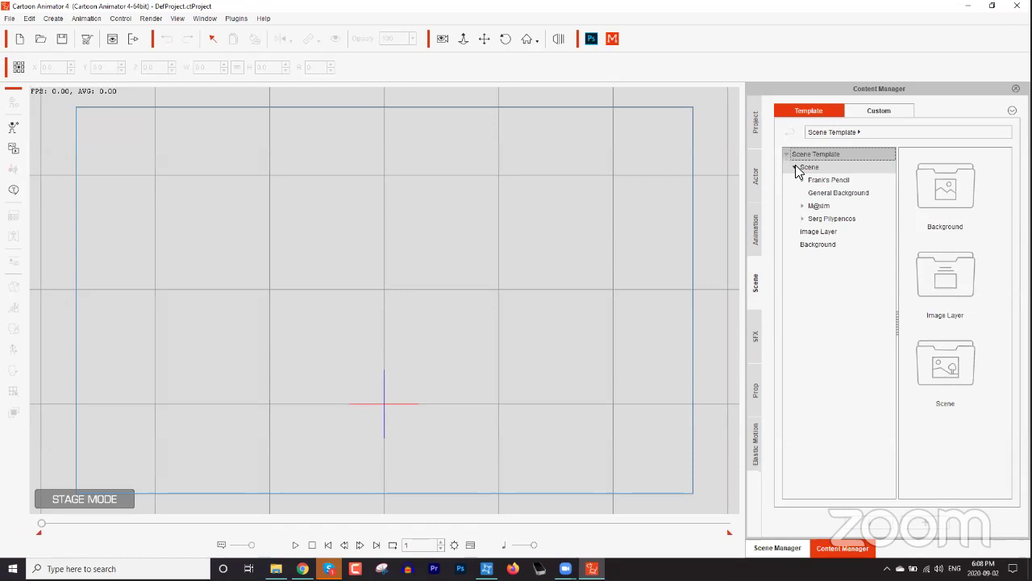
click(805, 167)
drag(1007, 189, 1008, 448)
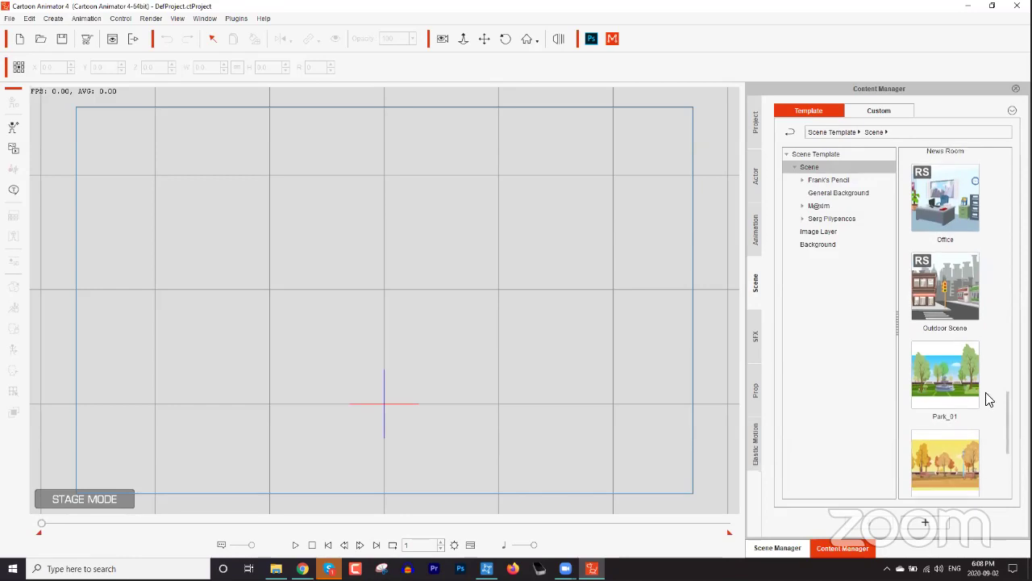
double_click(935, 288)
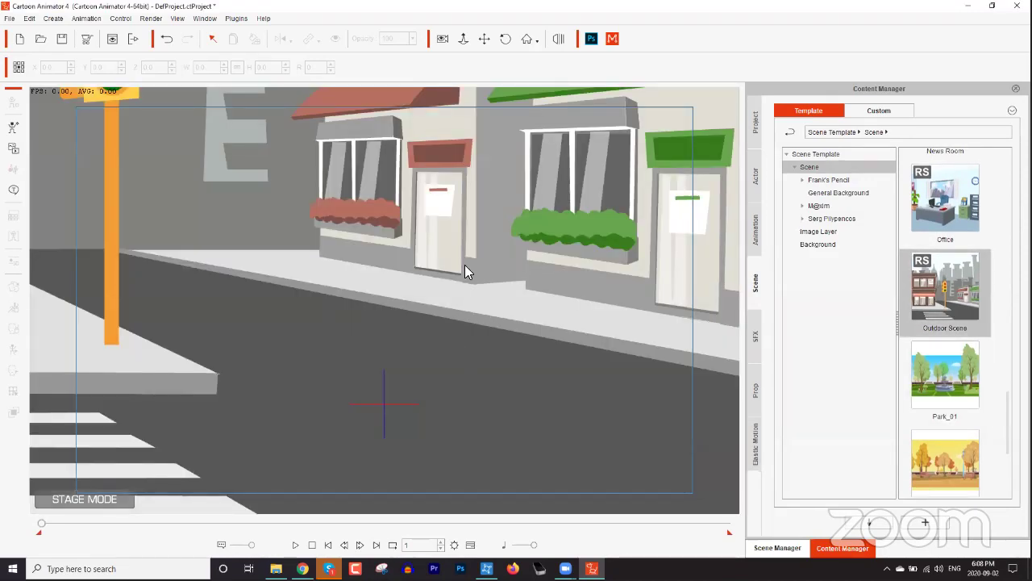
drag(464, 267, 447, 480)
drag(447, 228, 456, 383)
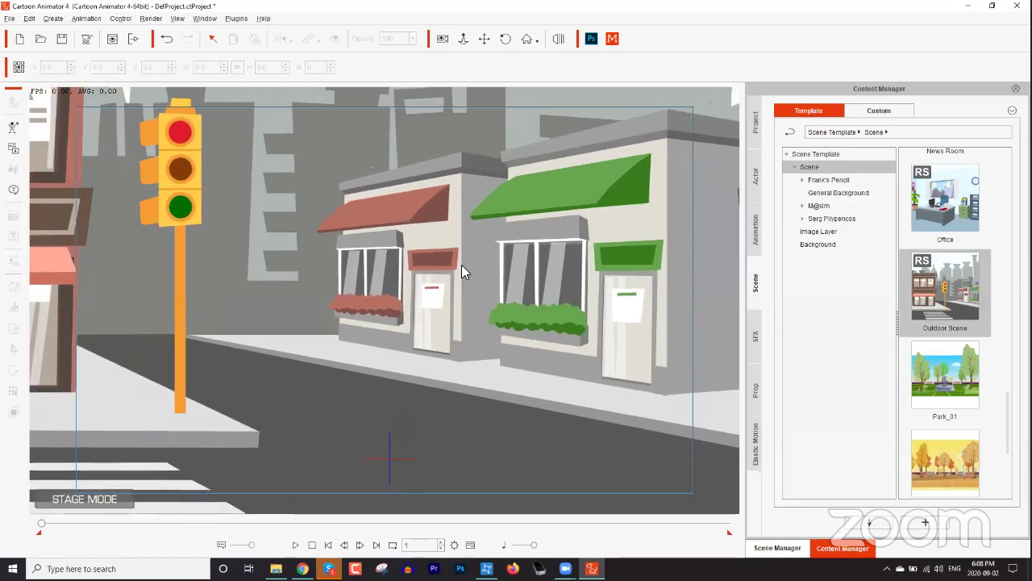
drag(462, 264, 639, 408)
Examine how the Scene group is built, checking the commands for the whole group and individual elements such as Sky and Skyline_B
click(790, 548)
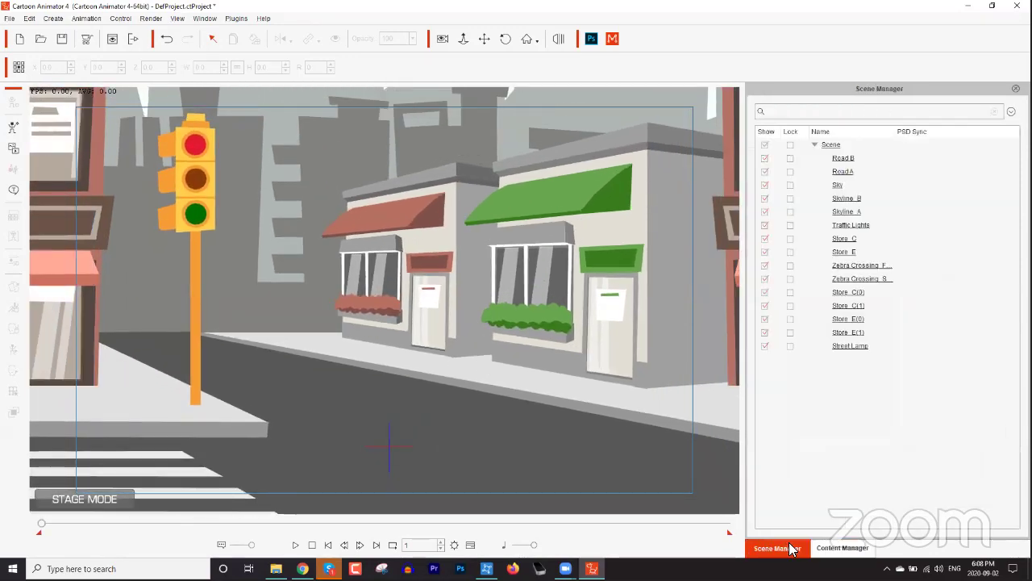
click(829, 146)
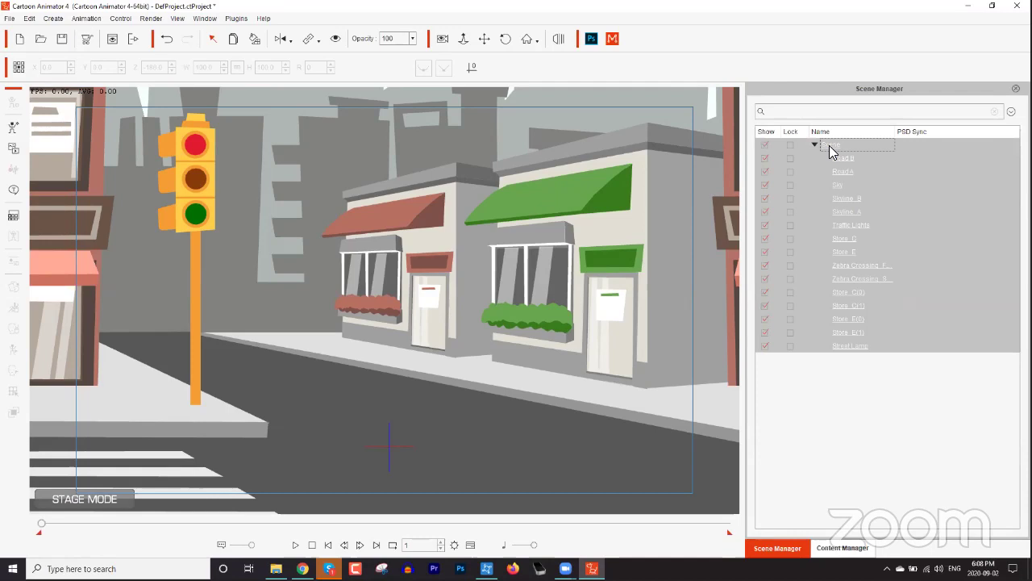
click(843, 158)
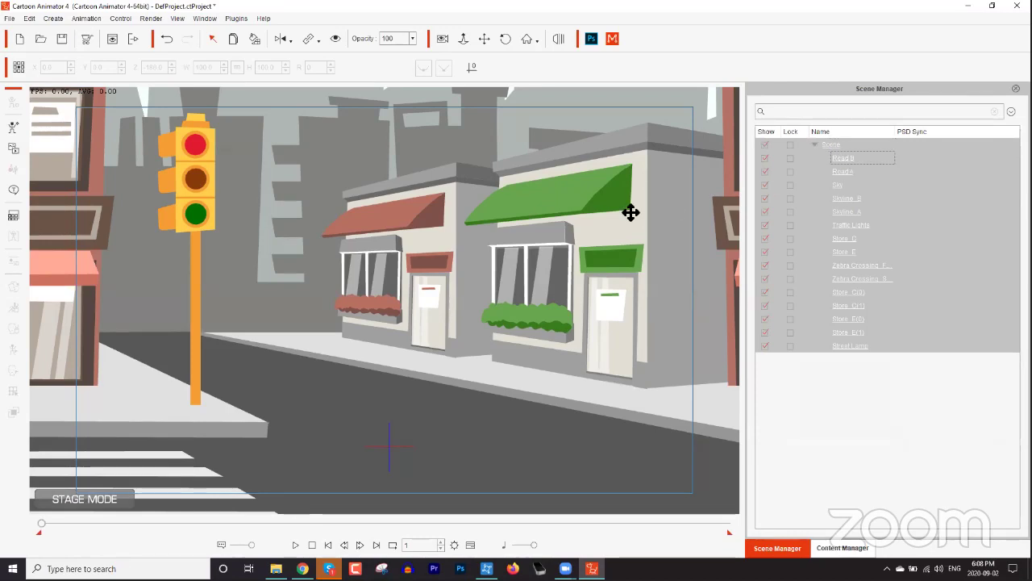
right_click(590, 222)
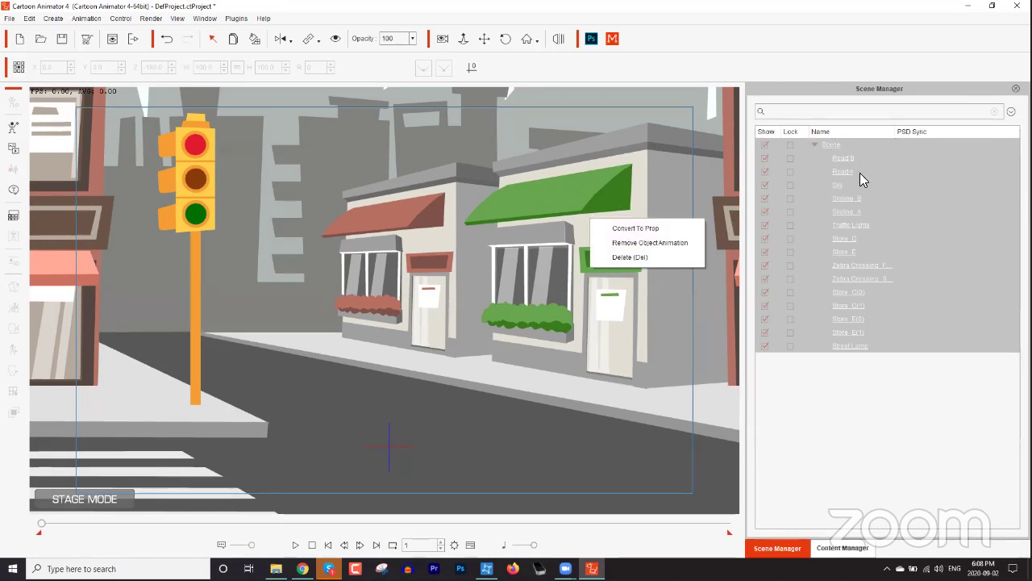
click(842, 155)
click(846, 170)
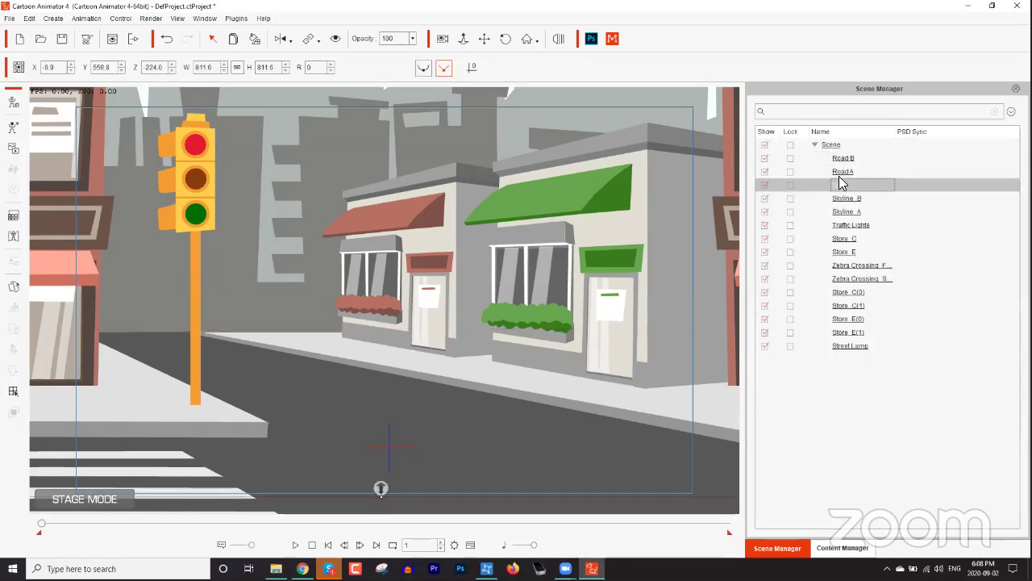
click(840, 177)
mouse_move(839, 177)
mouse_down()
mouse_move(845, 200)
mouse_move(839, 160)
mouse_move(816, 145)
mouse_move(834, 160)
mouse_up()
click(845, 198)
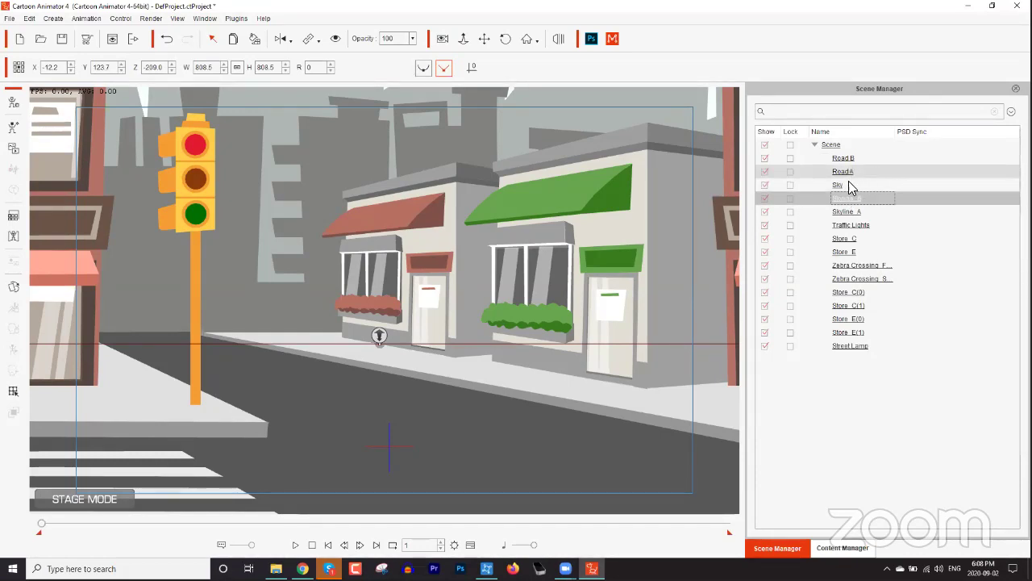
Convert the whole Scene group to a prop and select its Traffic Lights element
click(831, 145)
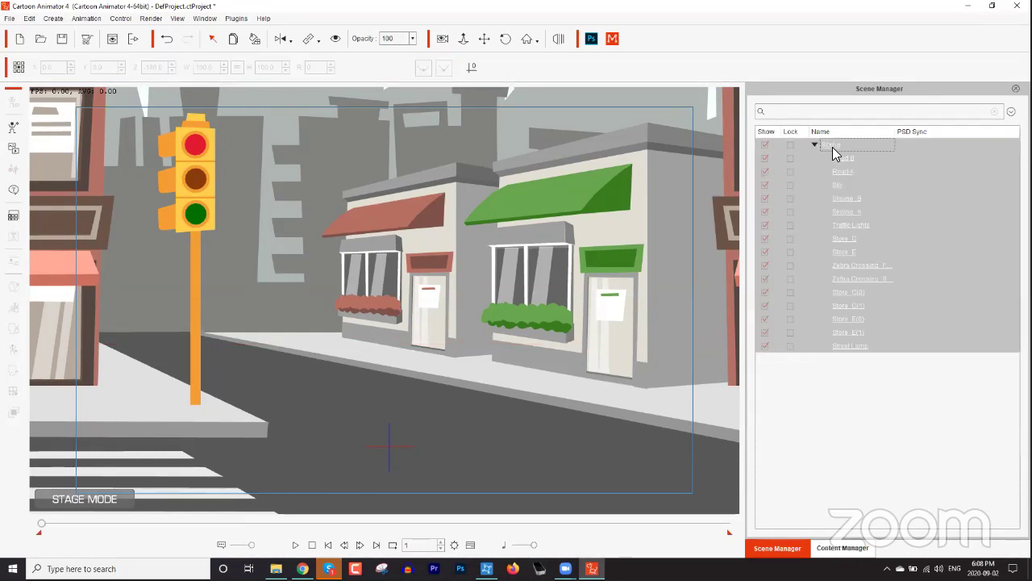
click(834, 147)
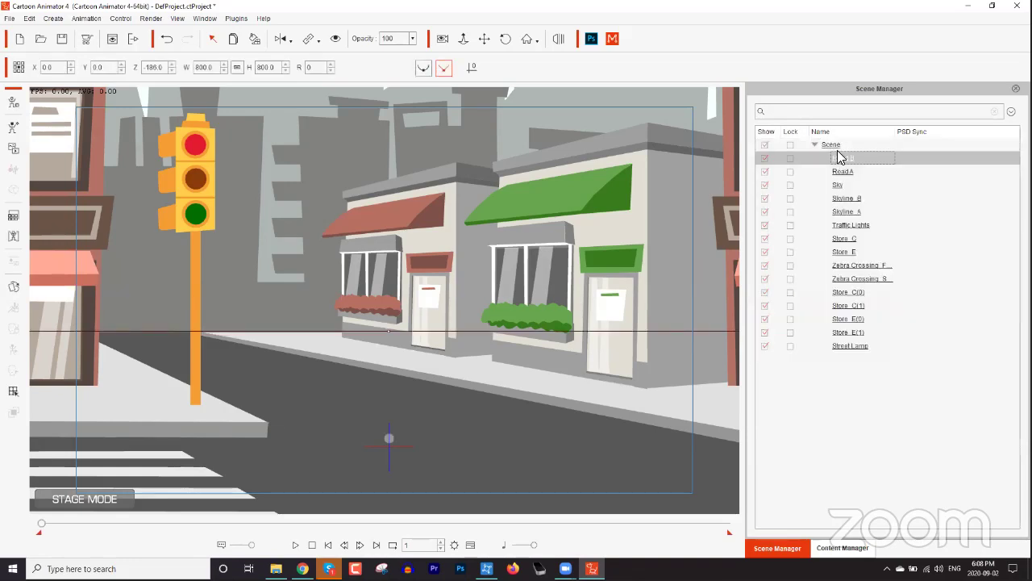
click(833, 147)
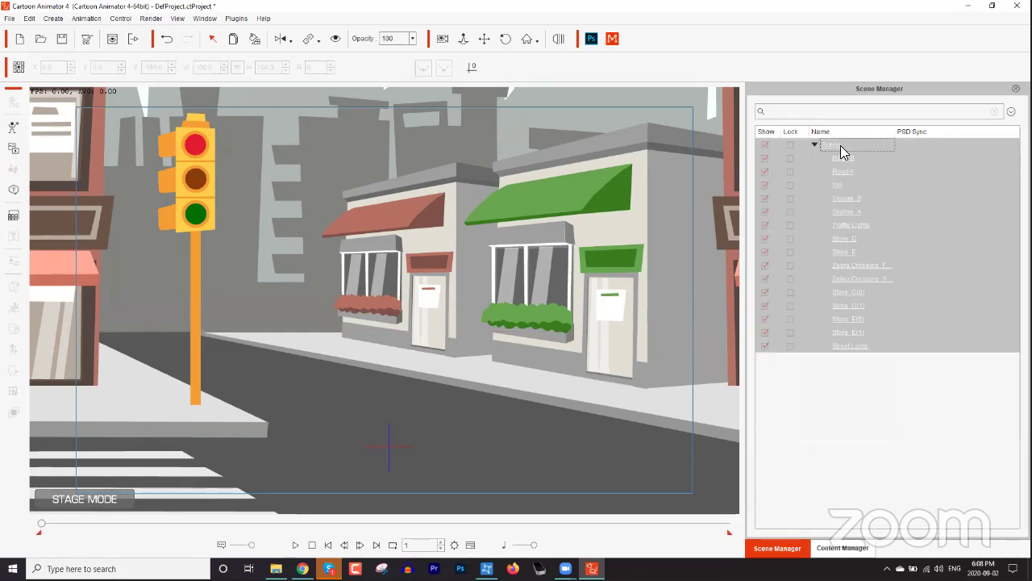
right_click(462, 242)
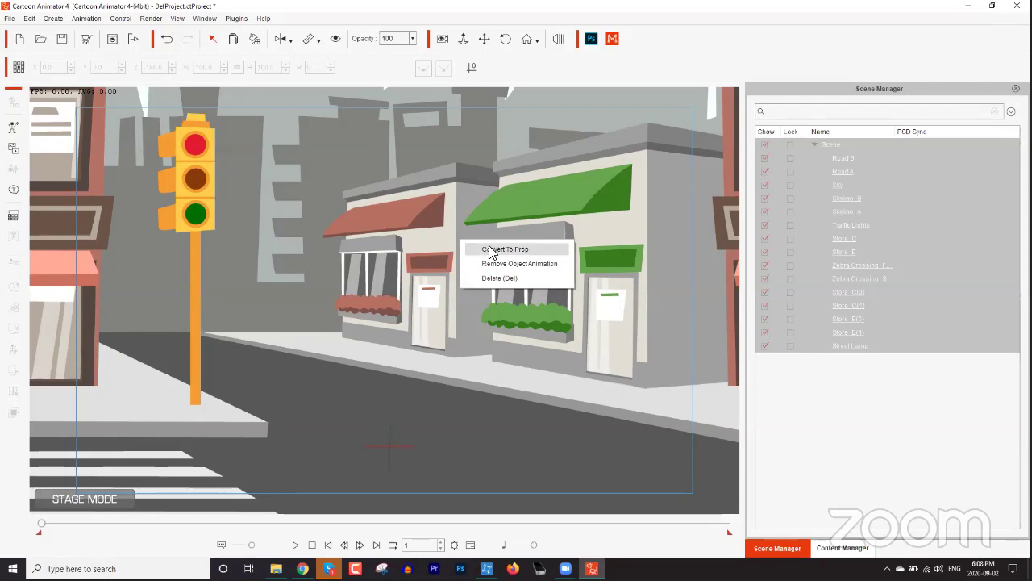
click(491, 250)
click(829, 225)
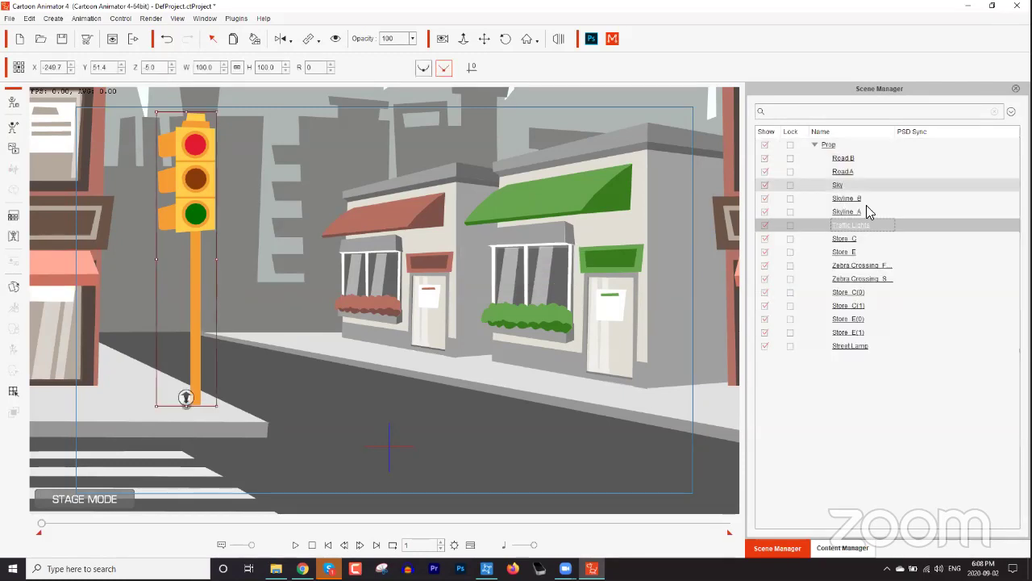
Convert the whole Prop group back to a scene and select its Skyline_A element
click(829, 146)
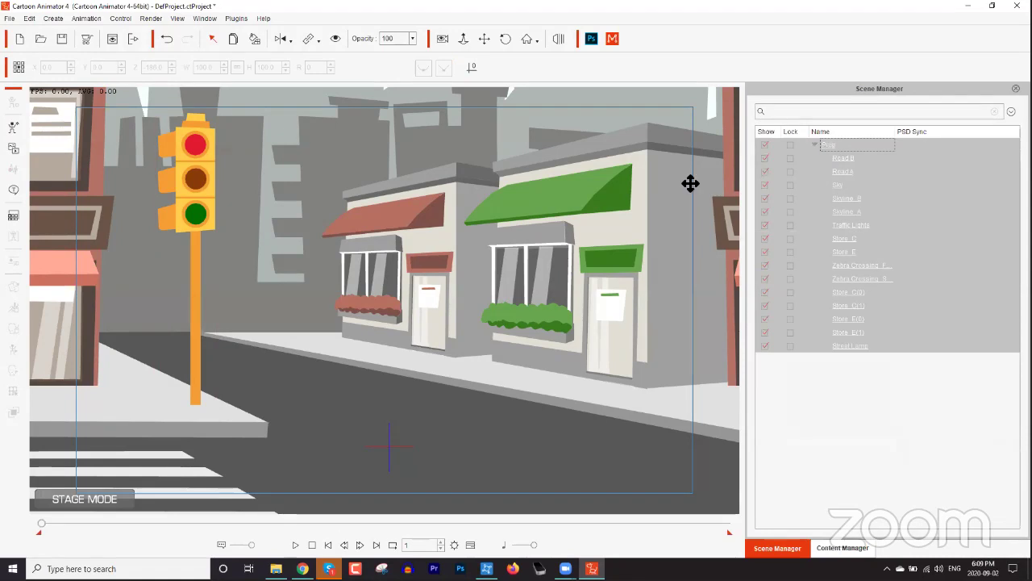
right_click(431, 243)
click(457, 252)
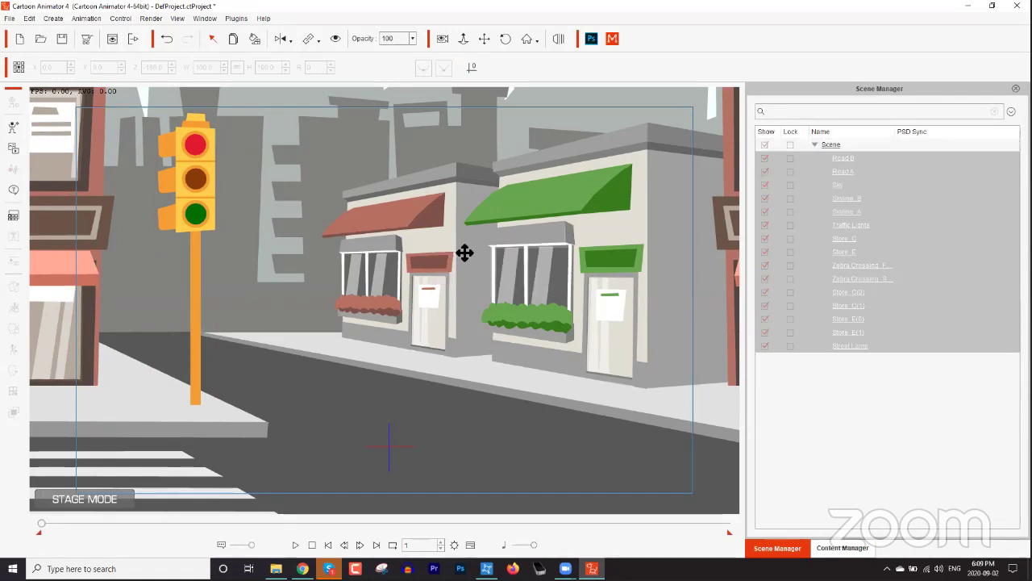
click(864, 216)
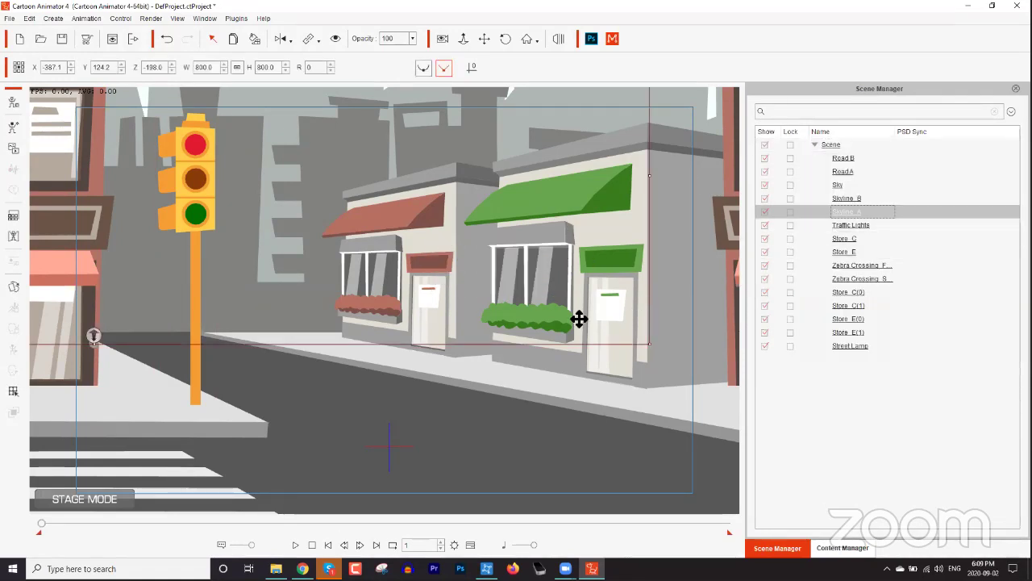
Delete the traffic lights and the store with the red awning from the street scene
click(210, 203)
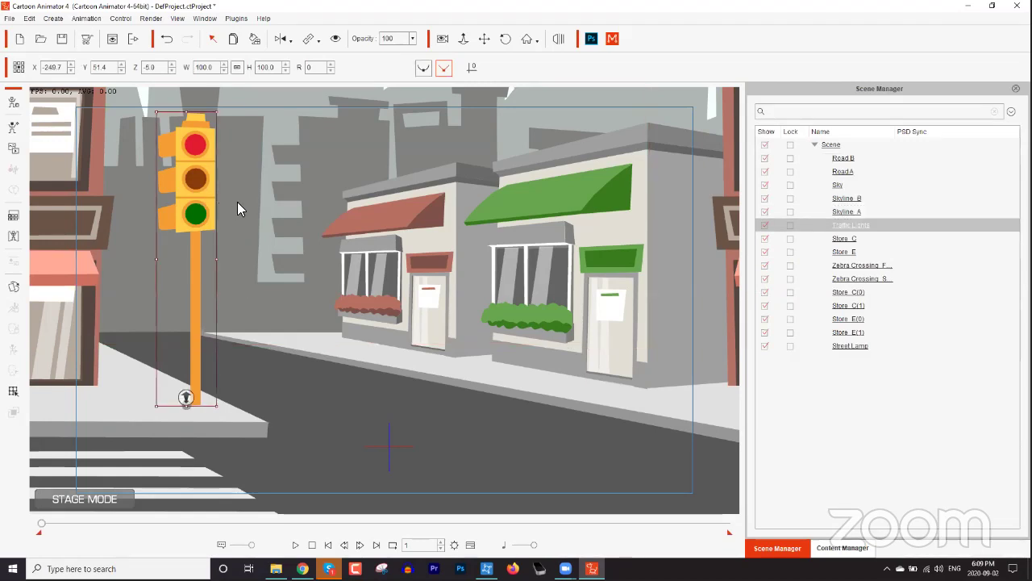
key(Delete)
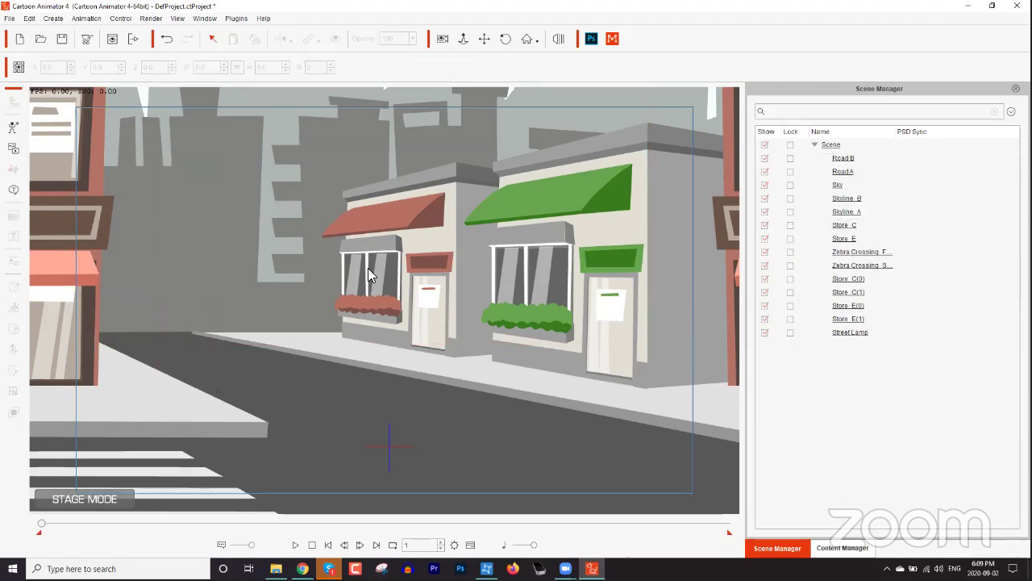
click(405, 239)
key(Delete)
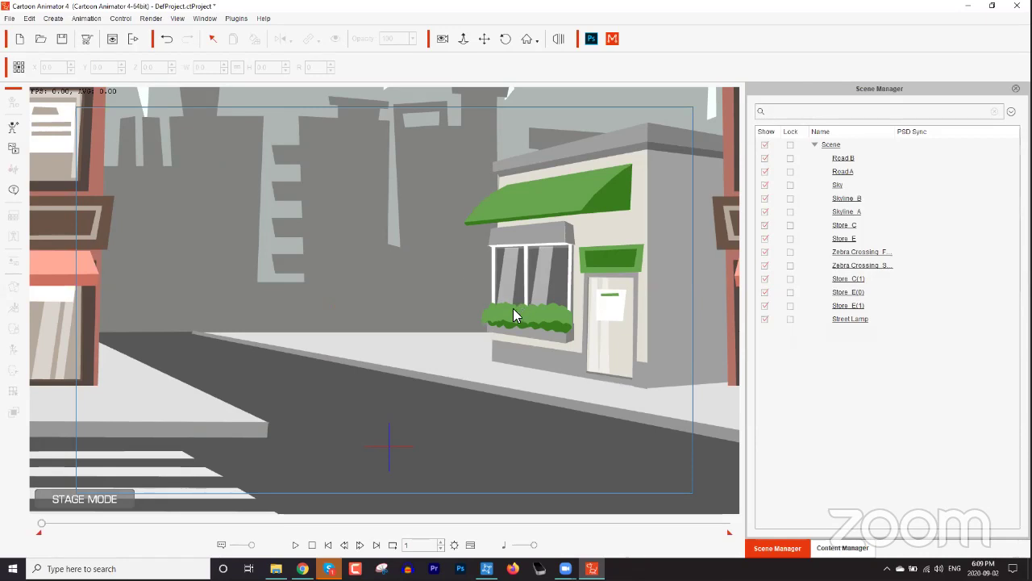
Shift the green-awning store left along the sidewalk and shrink it proportionally to a width and height of about 194.3
click(609, 274)
drag(648, 277, 570, 272)
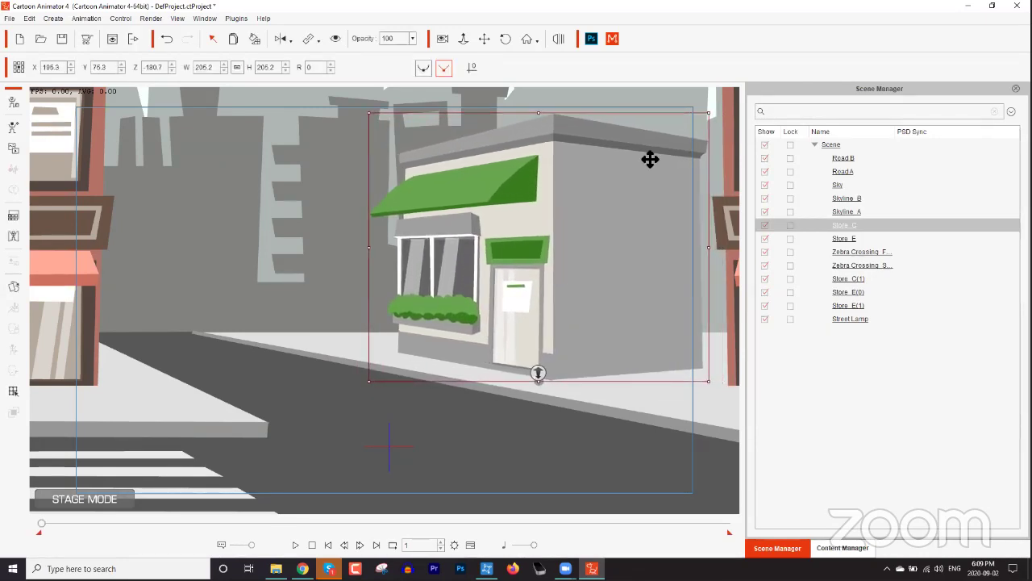
drag(709, 113, 693, 127)
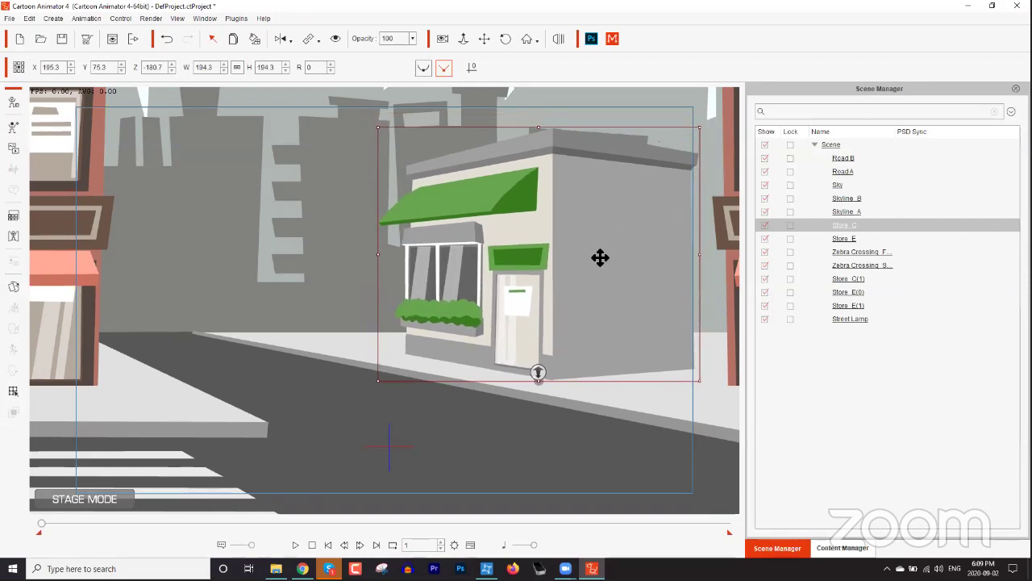
drag(601, 256, 593, 257)
Save the whole Scene group to the custom scene library under the name Custom Lame Scene
click(833, 146)
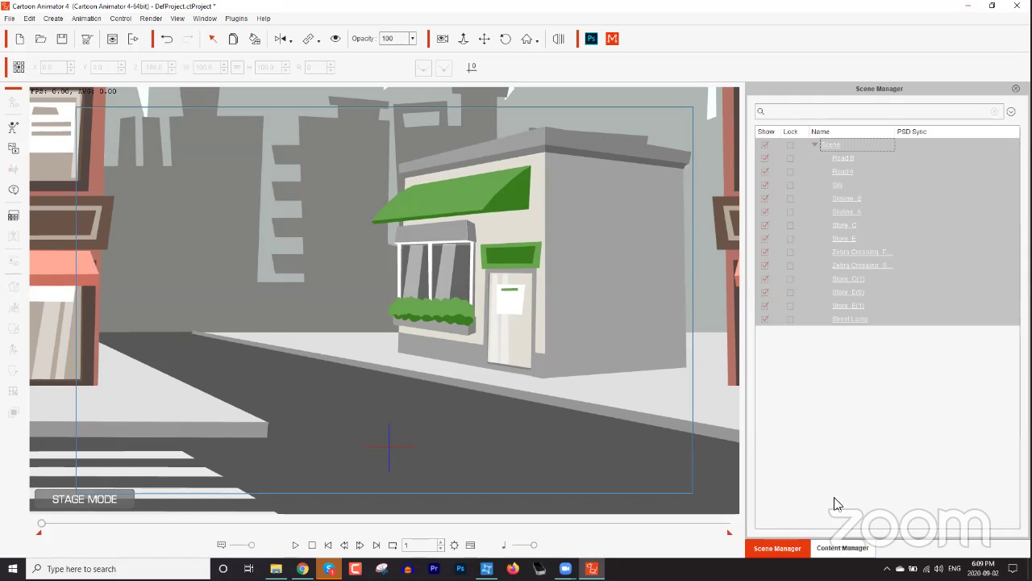
click(843, 547)
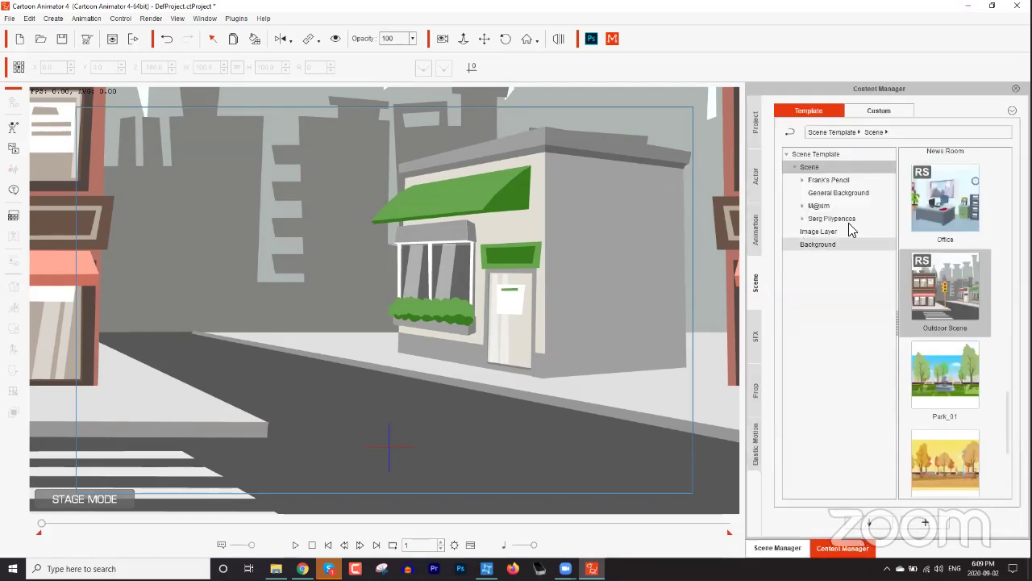
click(871, 113)
click(821, 168)
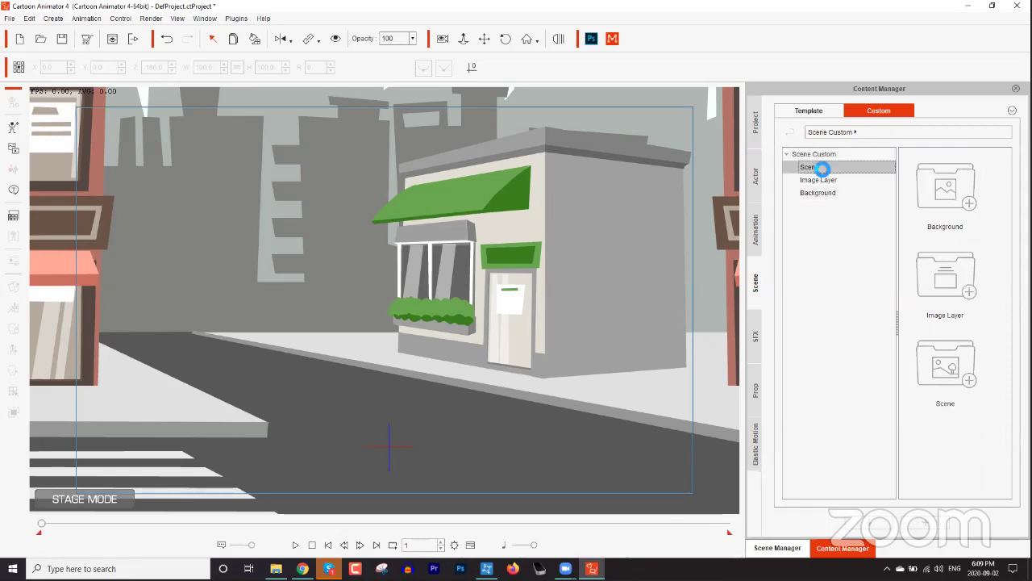
drag(1008, 350, 1002, 487)
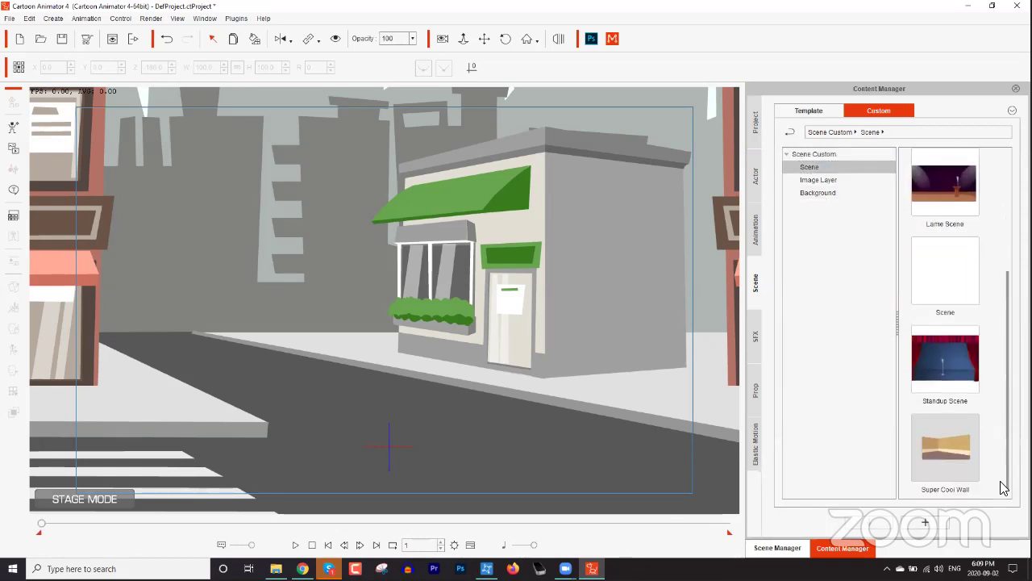
click(925, 523)
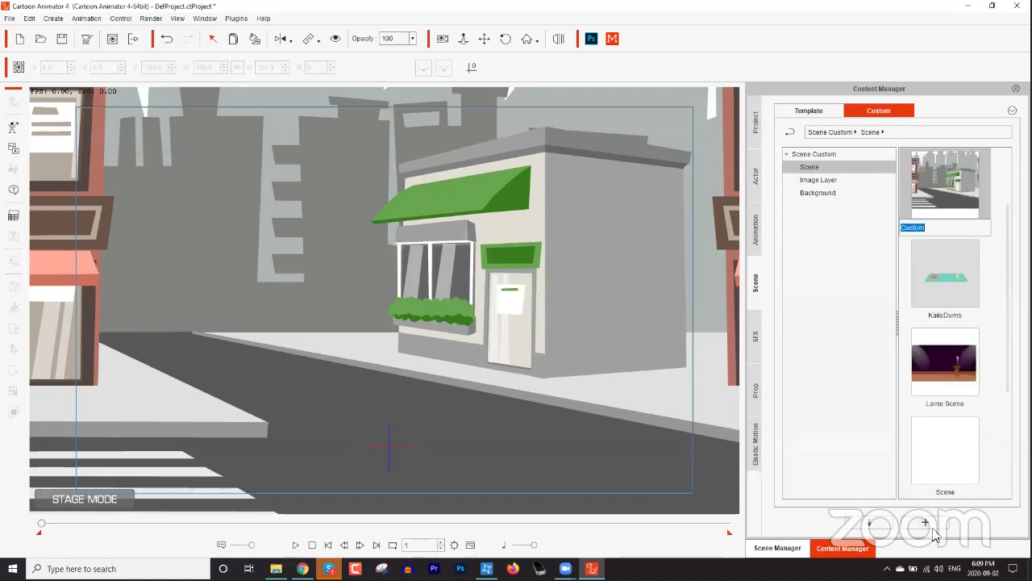
text(Custom Lame Scene)
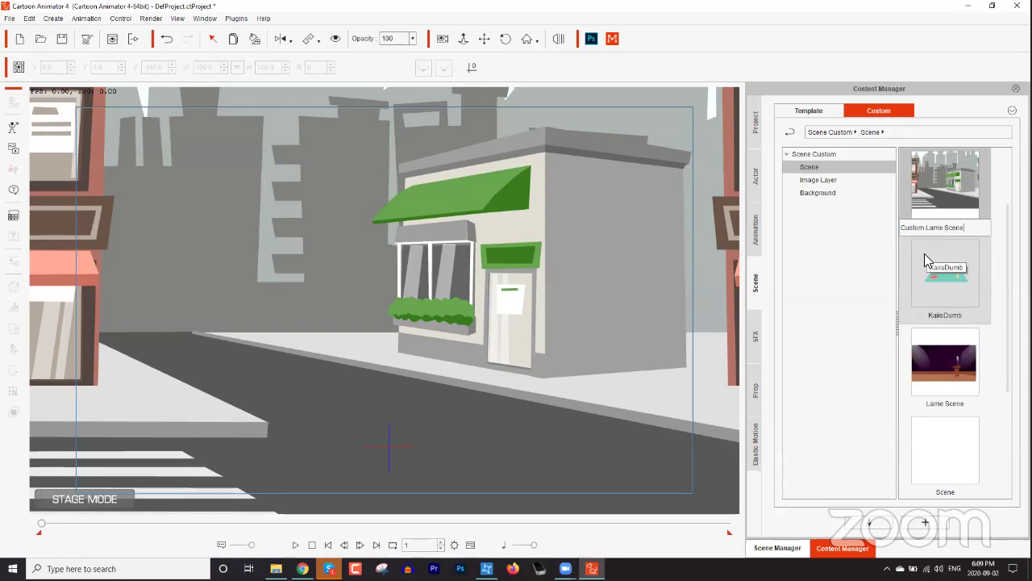
key(Return)
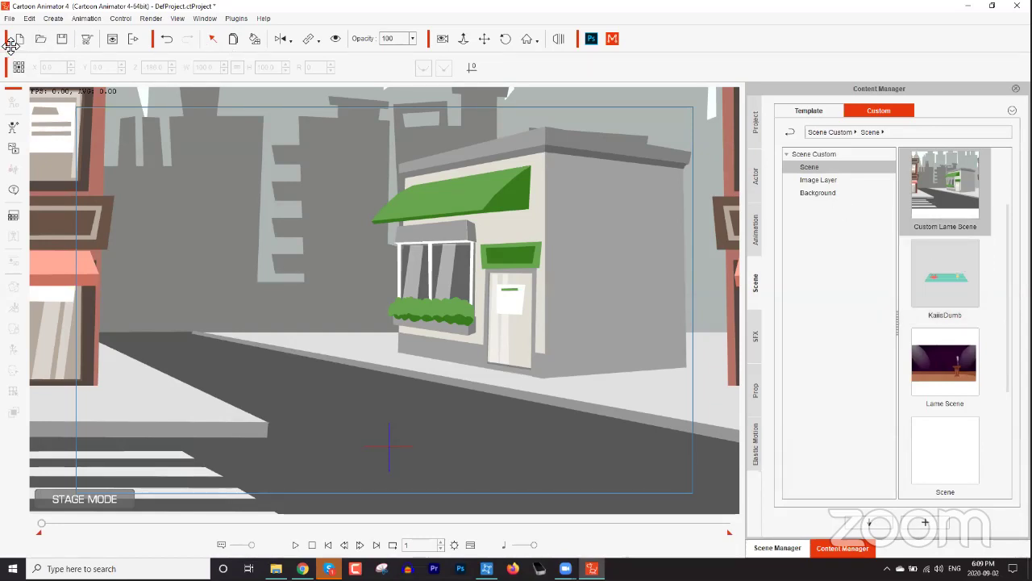
Start a new empty project and load the saved Custom Lame Scene into it
click(20, 39)
click(516, 312)
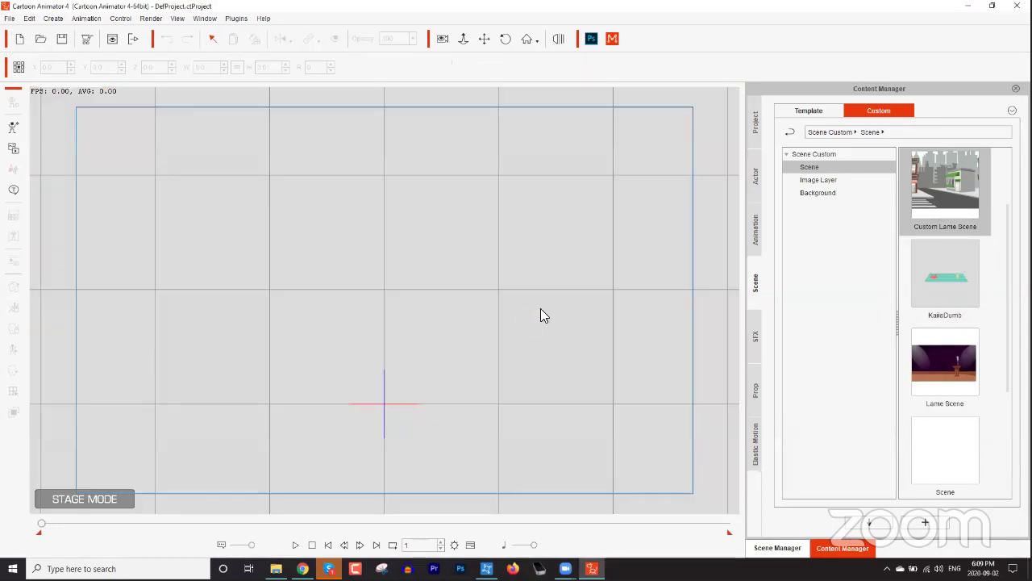
double_click(959, 201)
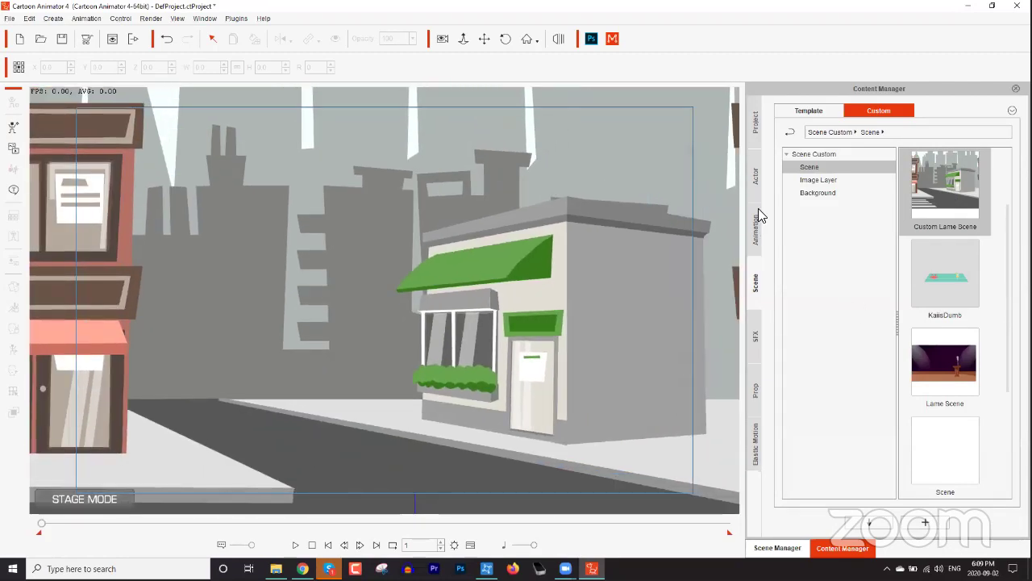
Load the ready-made Outdoor Scene from the scene templates in place of the custom scene and check its element list
click(808, 111)
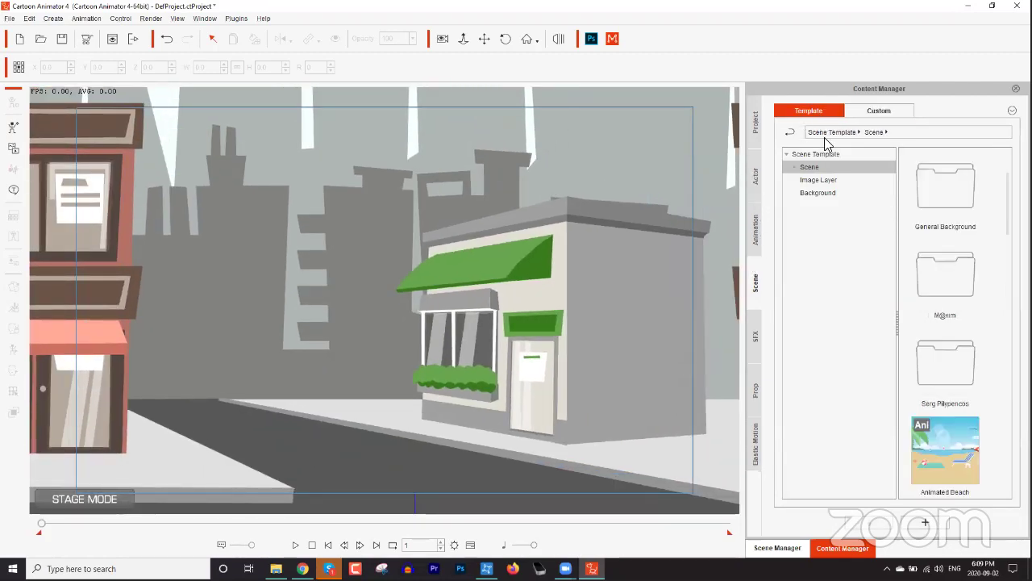
scroll(945, 323, down, 1)
scroll(1003, 396, down, 10)
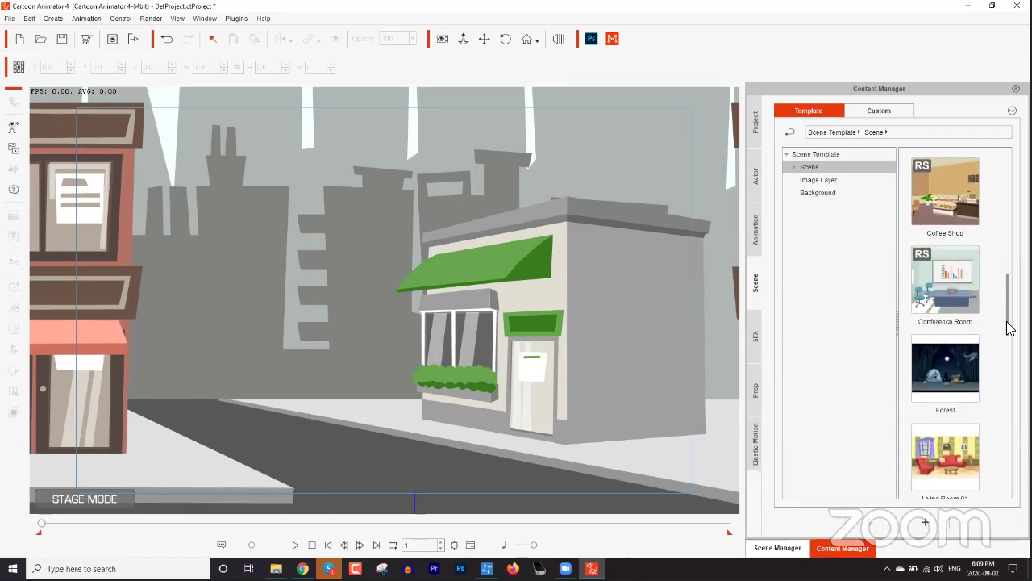
scroll(1004, 395, down, 5)
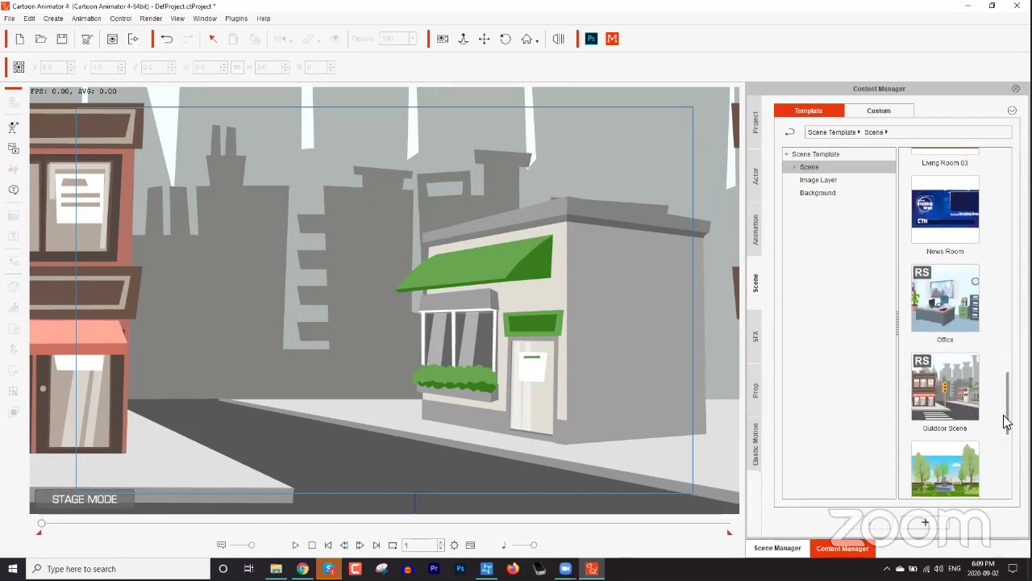
double_click(958, 391)
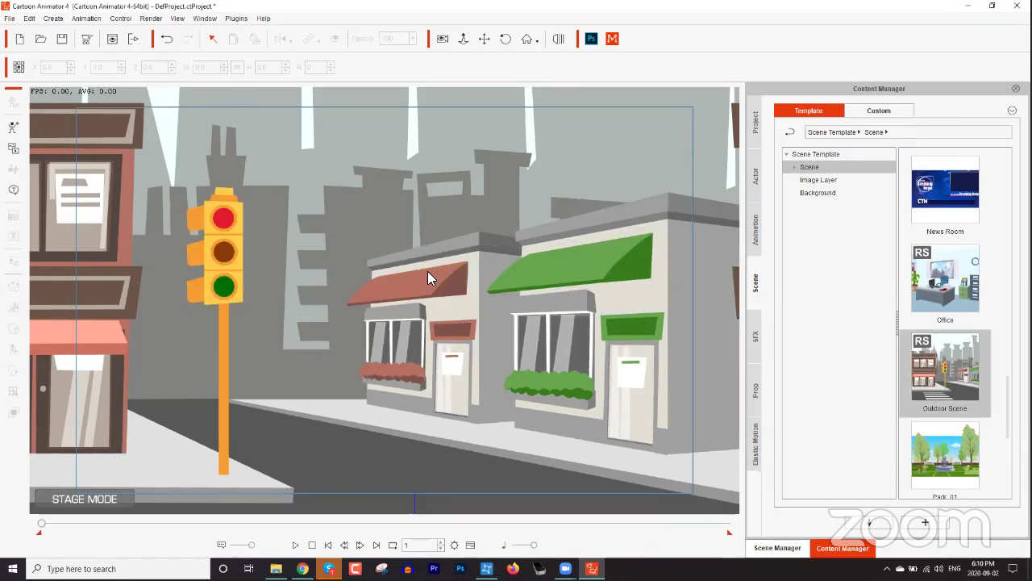
click(797, 545)
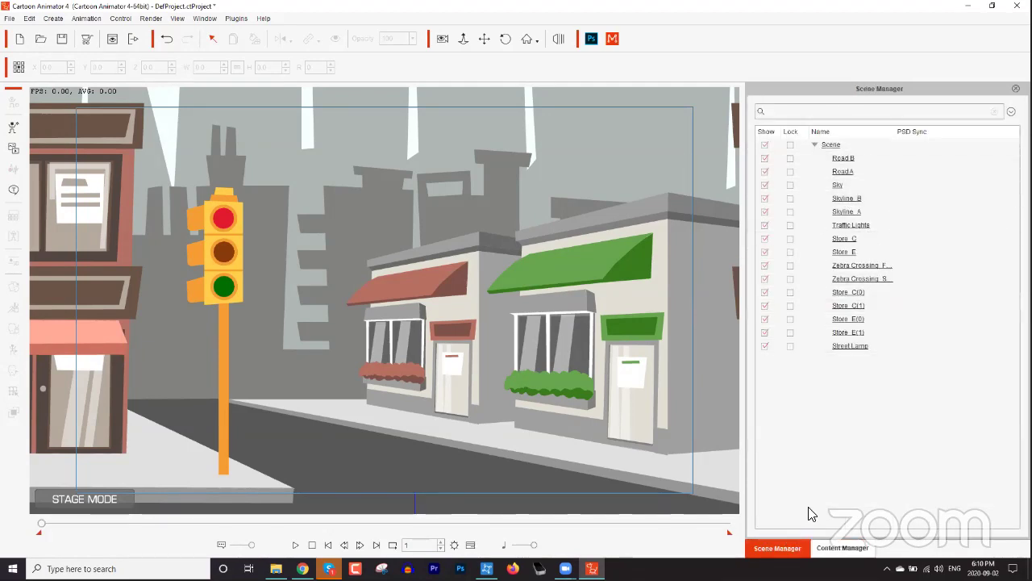
click(843, 548)
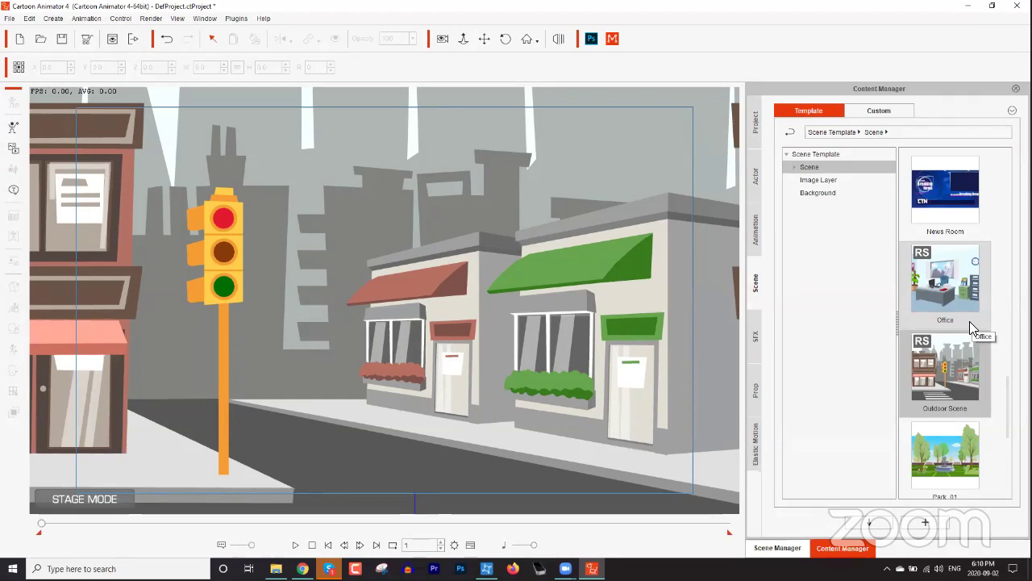
Add the G3 human character Elastic Folks_Male_01_S from the actor templates beside the store with the salmon awning
click(756, 179)
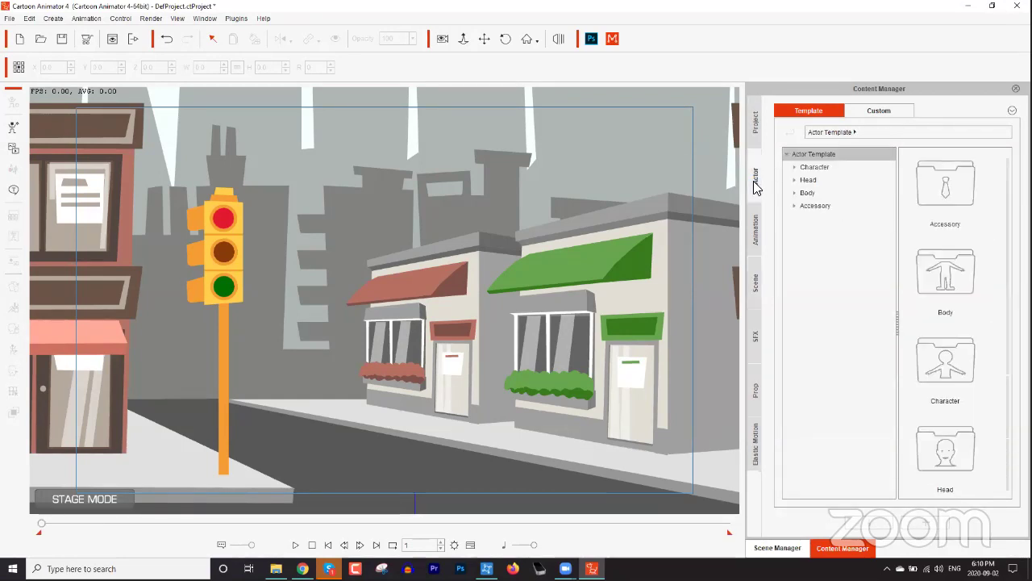
click(794, 168)
click(821, 180)
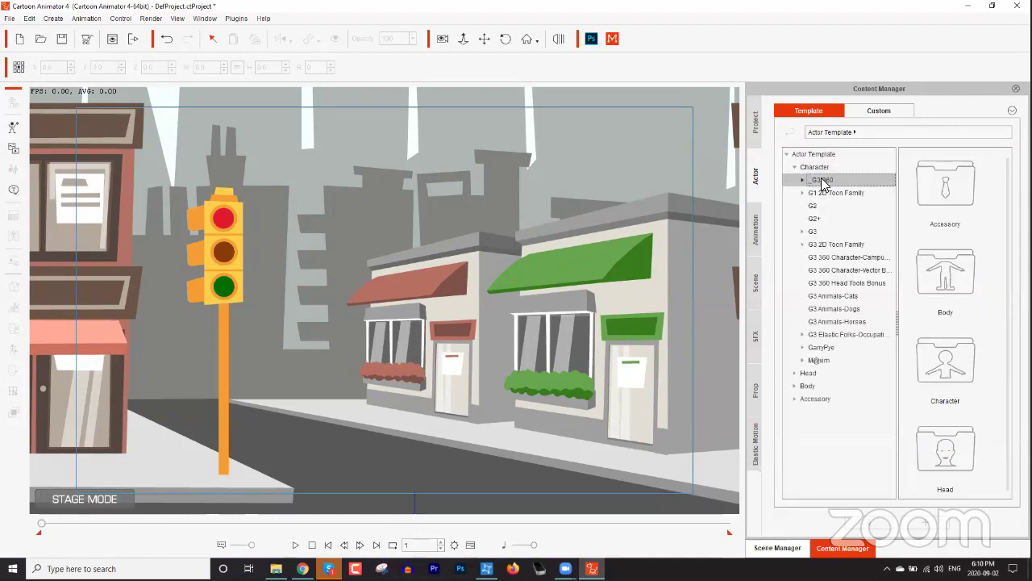
click(829, 233)
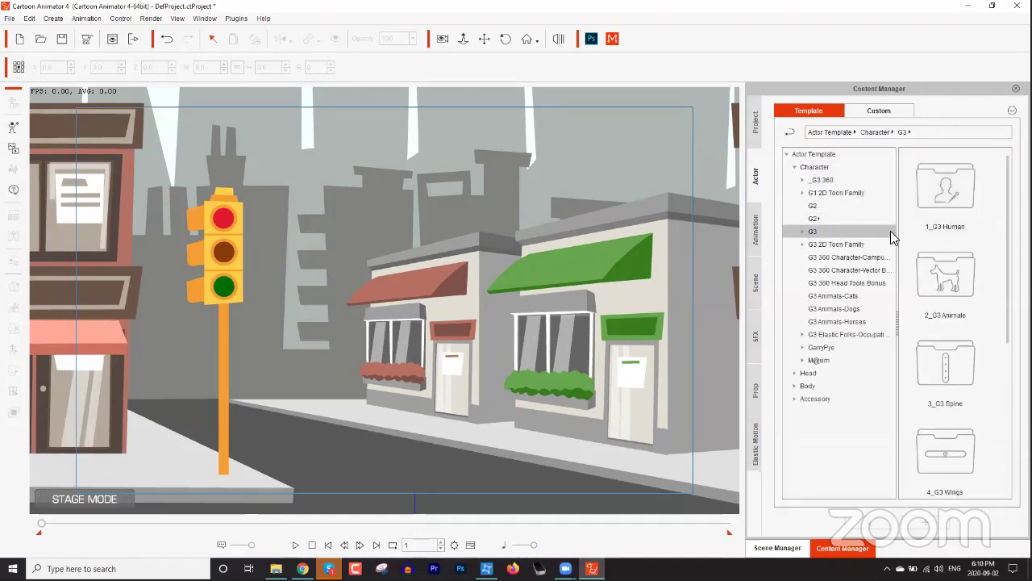
click(805, 232)
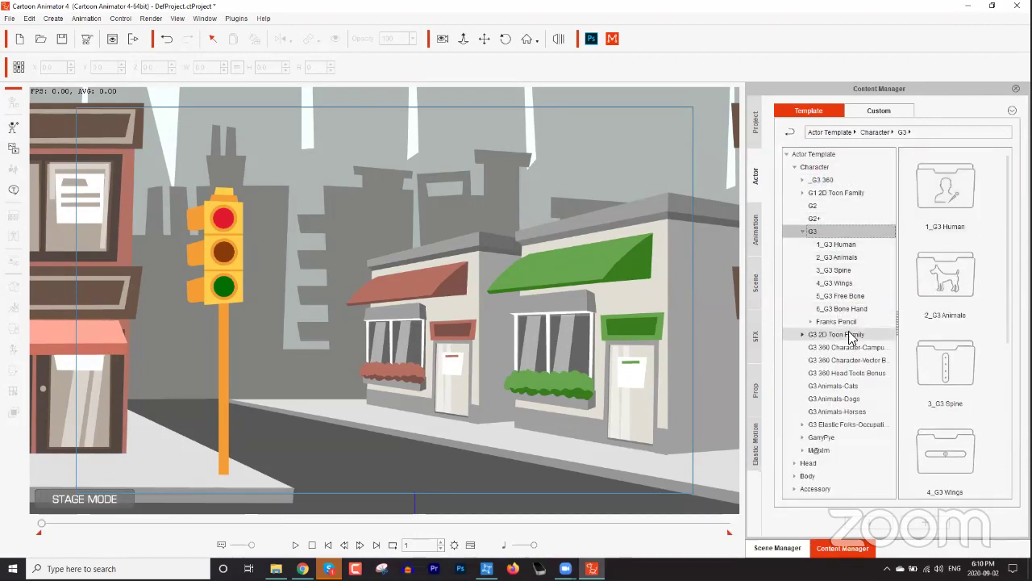
click(845, 245)
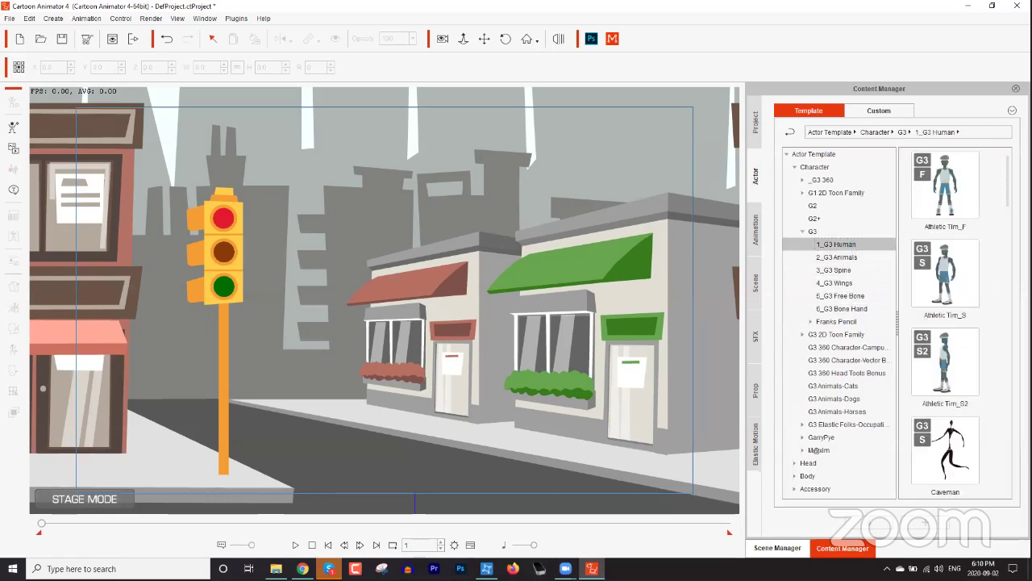
drag(1007, 185, 1003, 287)
drag(960, 339, 111, 413)
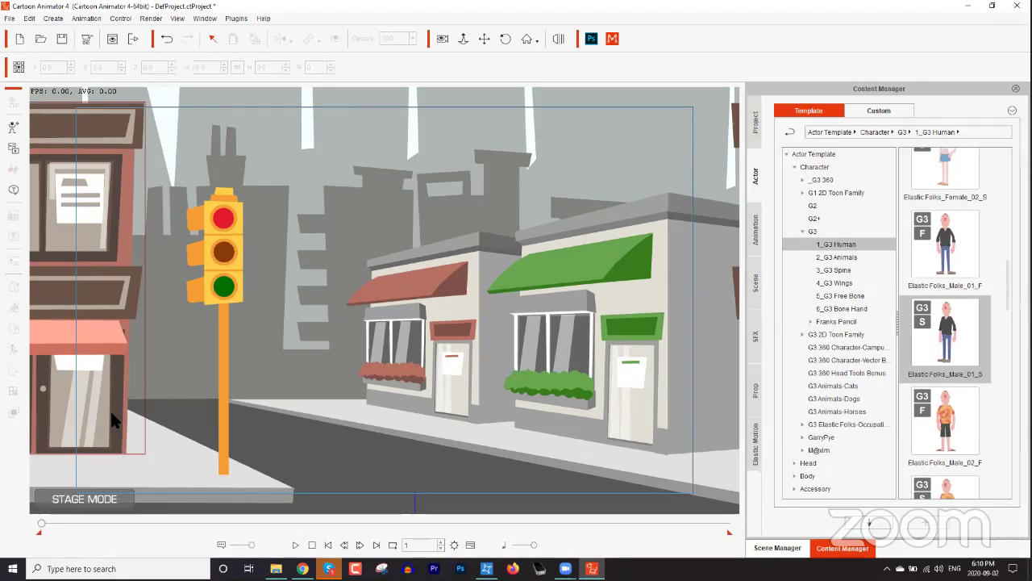
Move the male character in front of the salmon-awning store, to about X -532 and Y 49.1
drag(220, 448, 456, 429)
scroll(412, 212, up, 2)
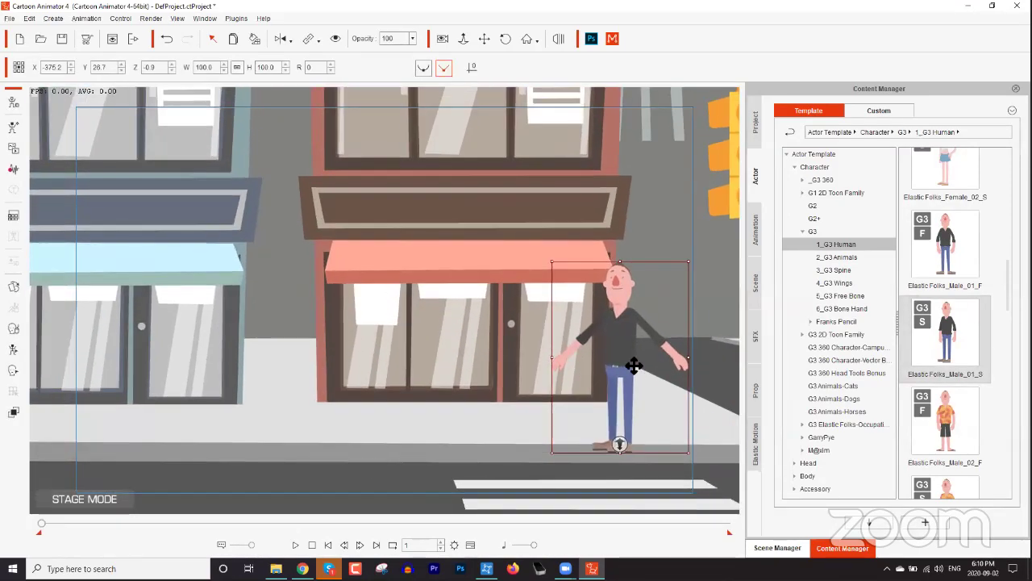
drag(634, 362, 479, 347)
scroll(611, 434, up, 3)
drag(650, 389, 608, 318)
scroll(608, 318, up, 2)
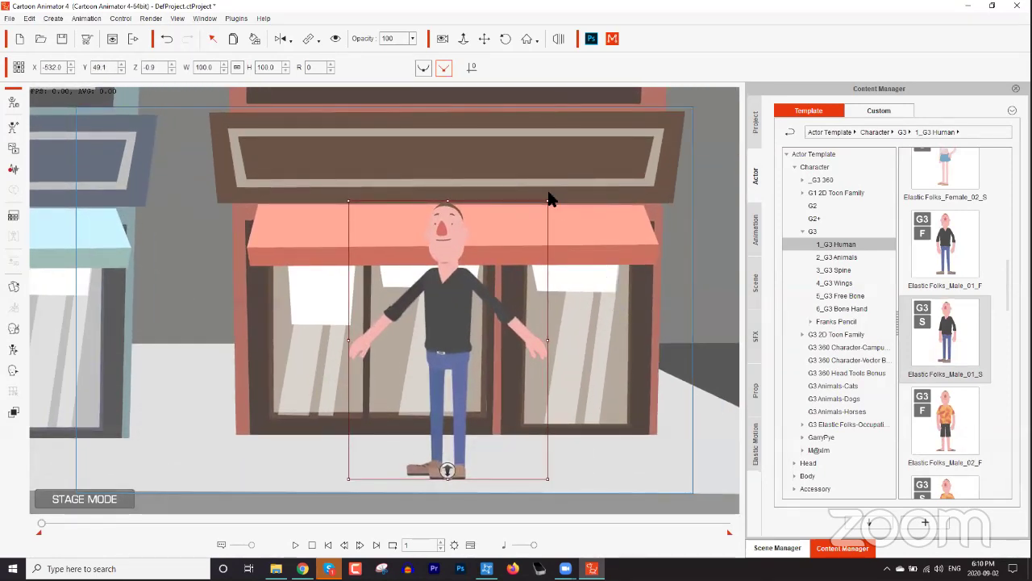
Try out the horizontal and vertical flips on the character, reversing each one
click(282, 38)
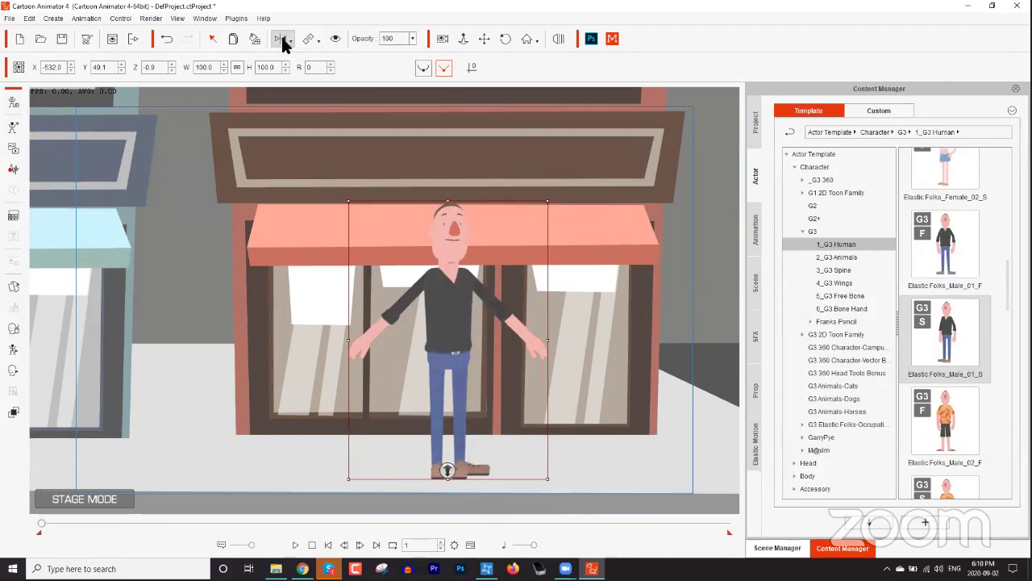
click(286, 38)
click(289, 41)
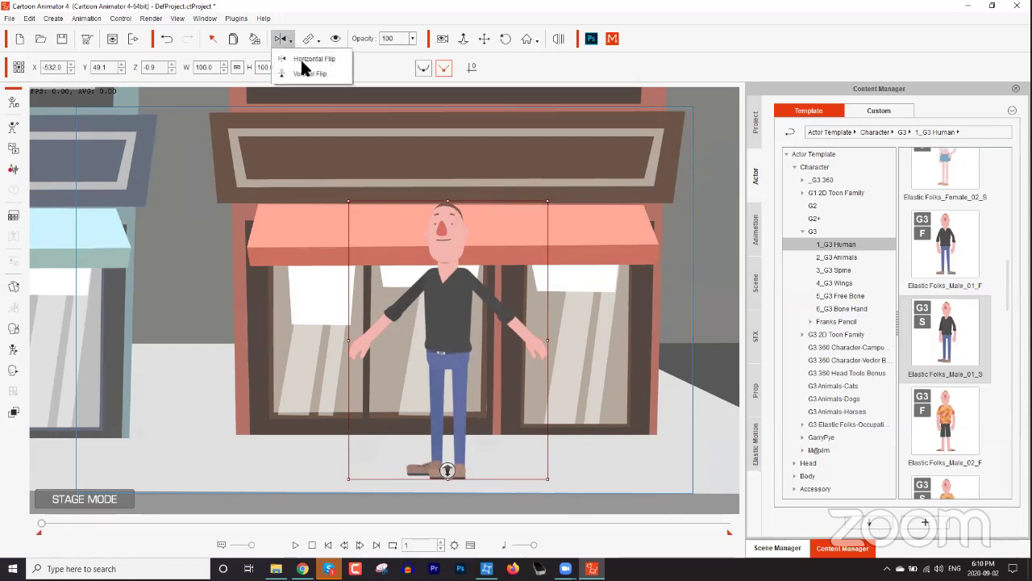
click(311, 74)
click(289, 42)
click(310, 73)
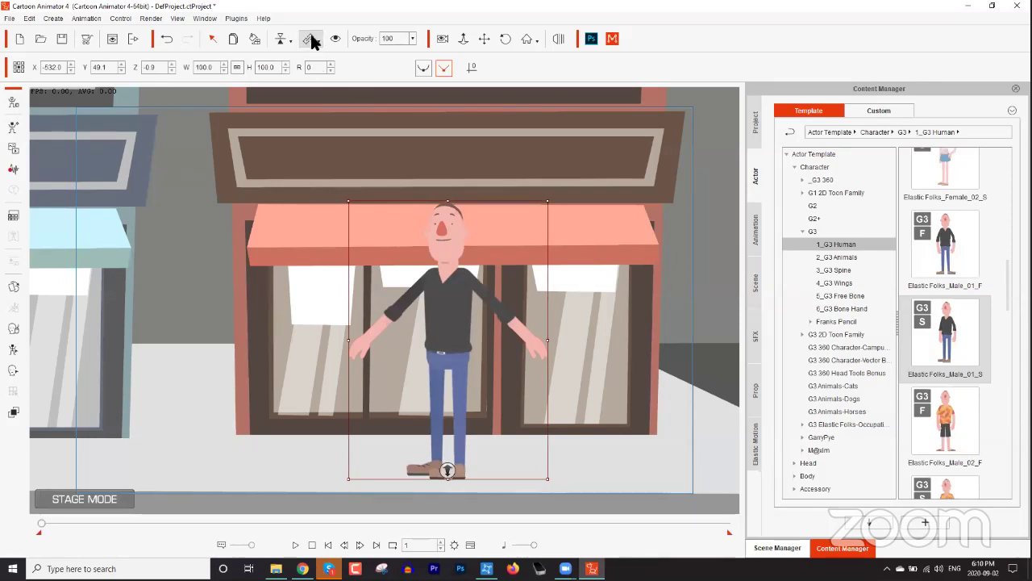
Reselect the male character and flip it horizontally so that it faces right
click(311, 40)
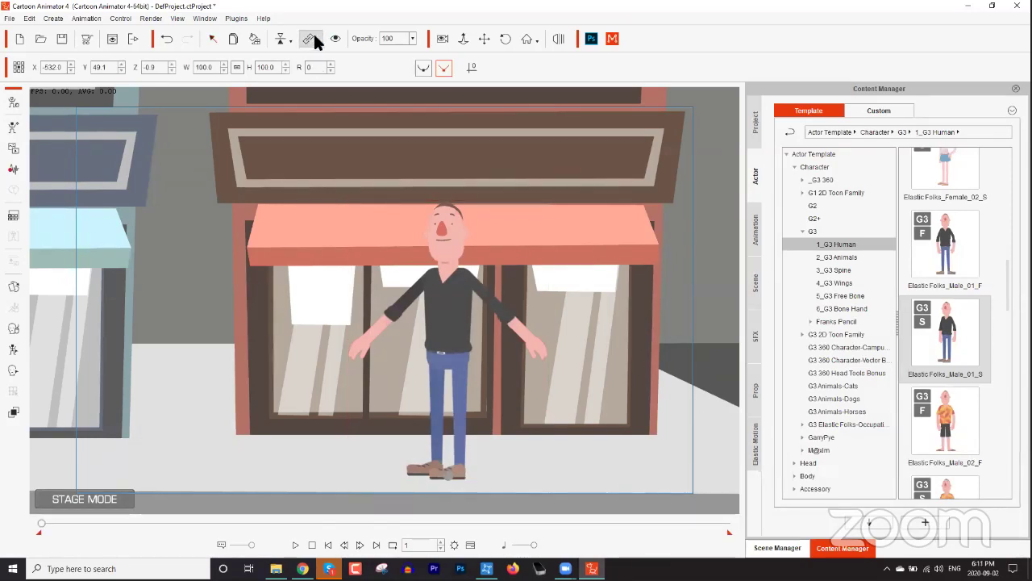
click(443, 239)
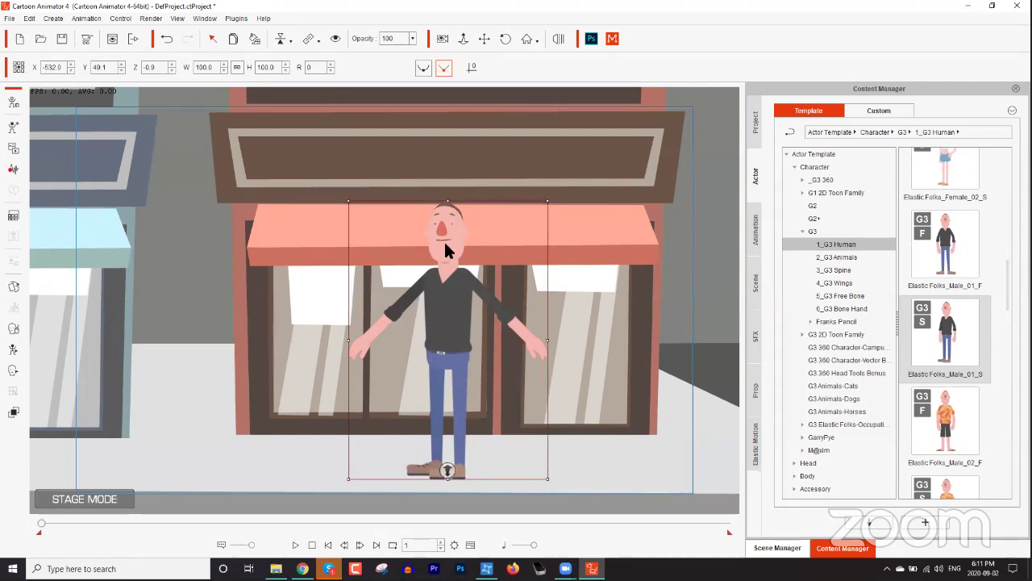
click(290, 43)
click(309, 58)
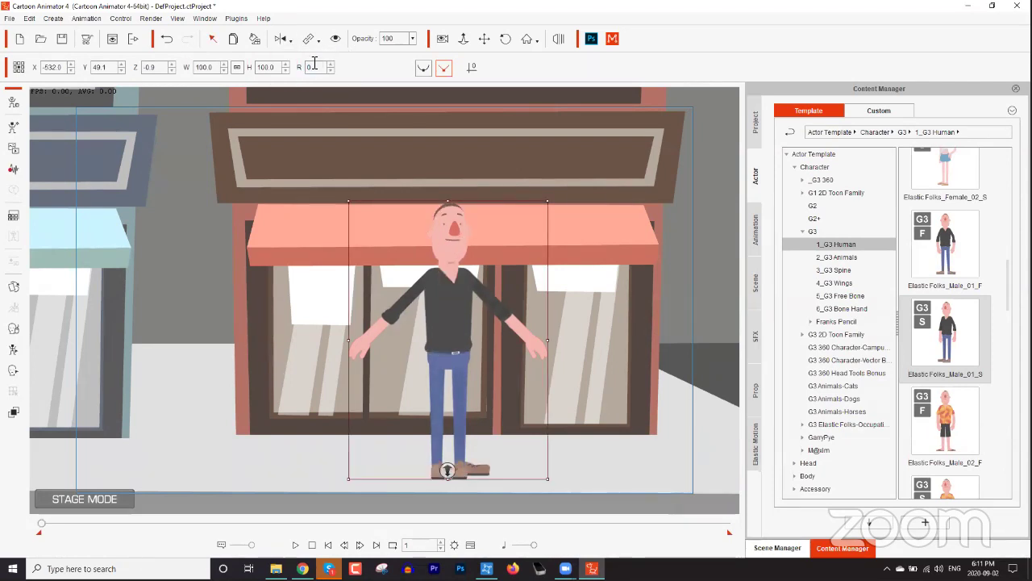
Browse the animation templates to the 1_G3 Human motion folders for the male character
scroll(414, 426, up, 3)
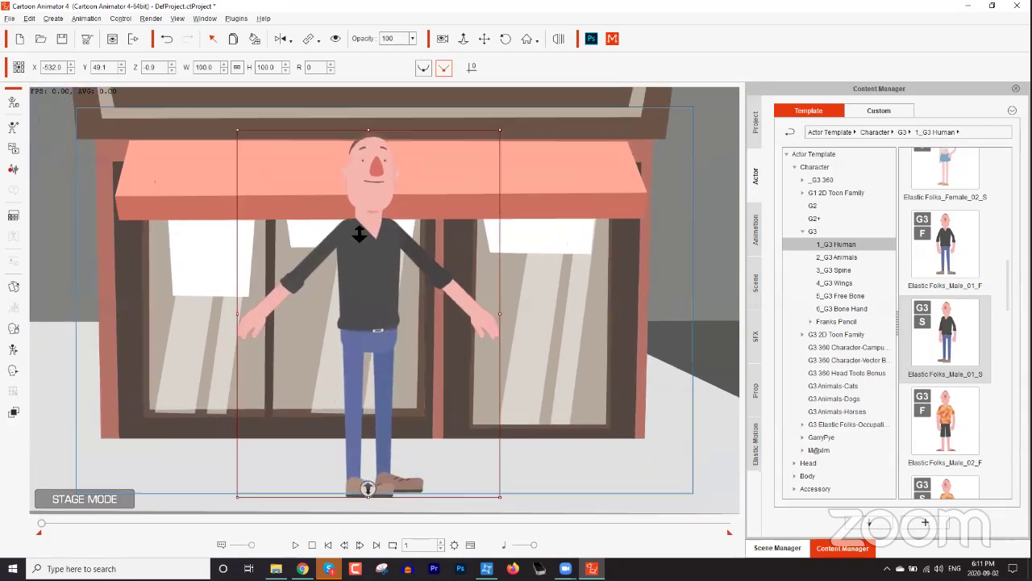
scroll(486, 281, up, 3)
scroll(509, 287, up, 1)
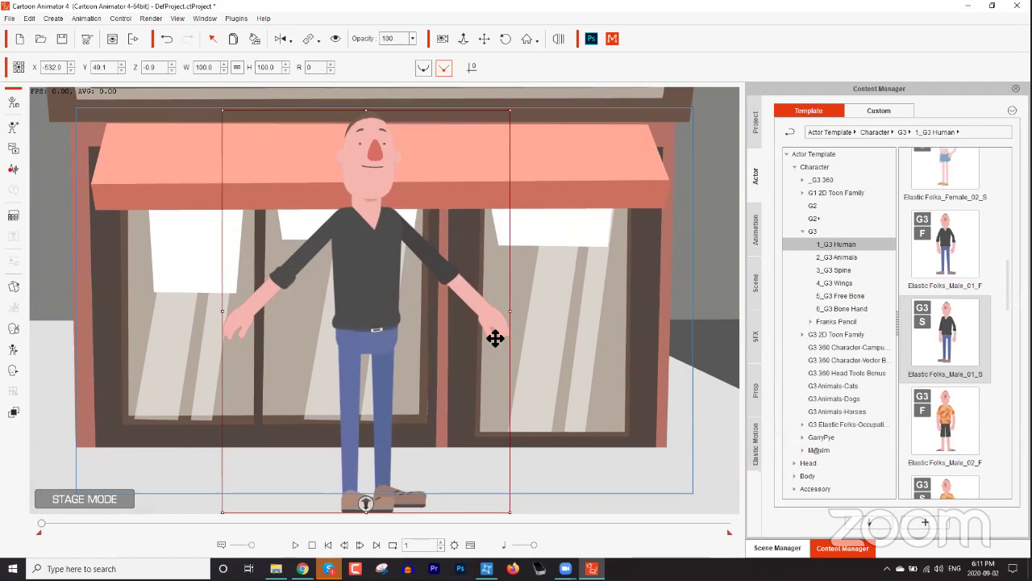
scroll(466, 352, up, 1)
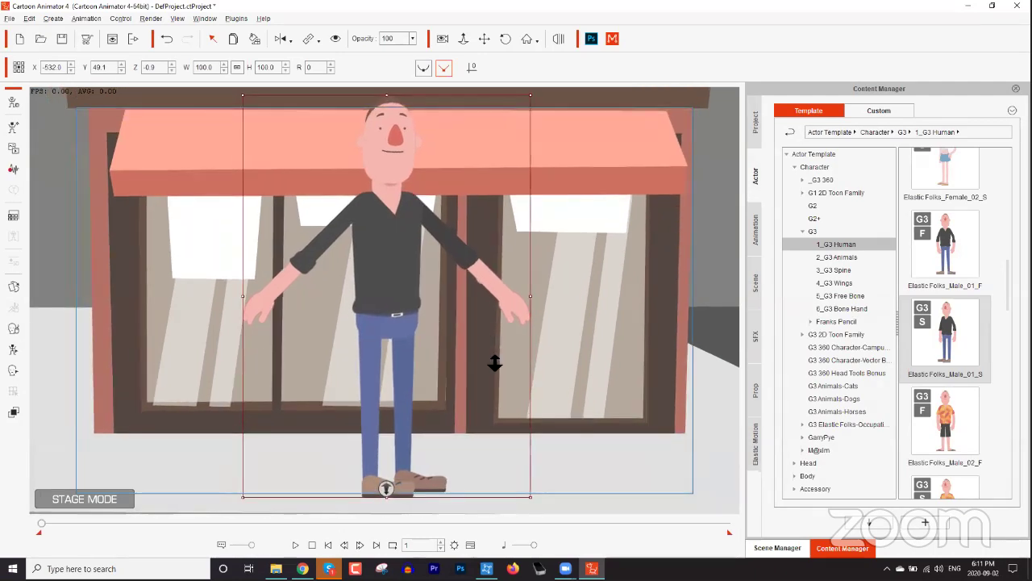
scroll(488, 344, down, 1)
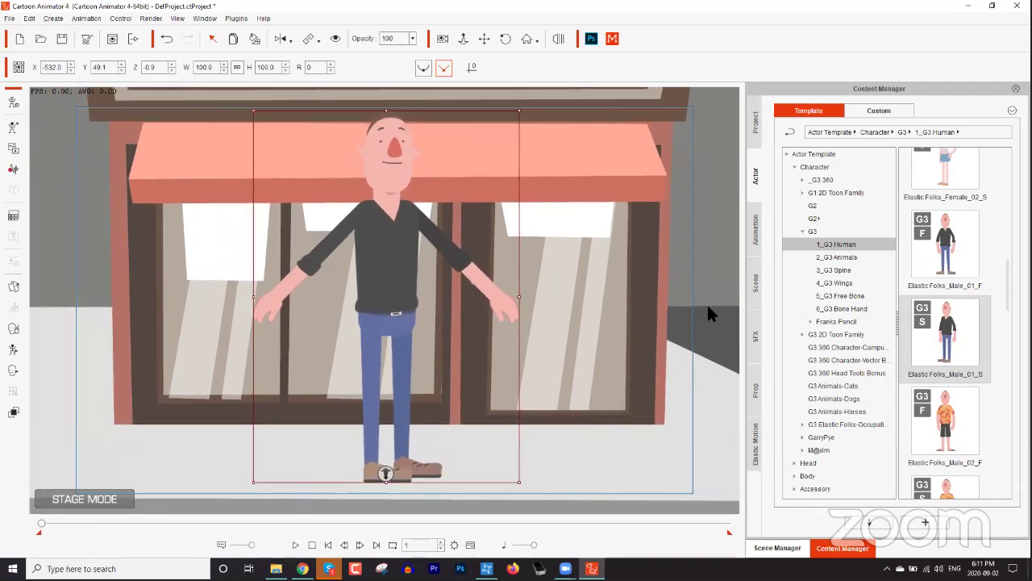
click(757, 240)
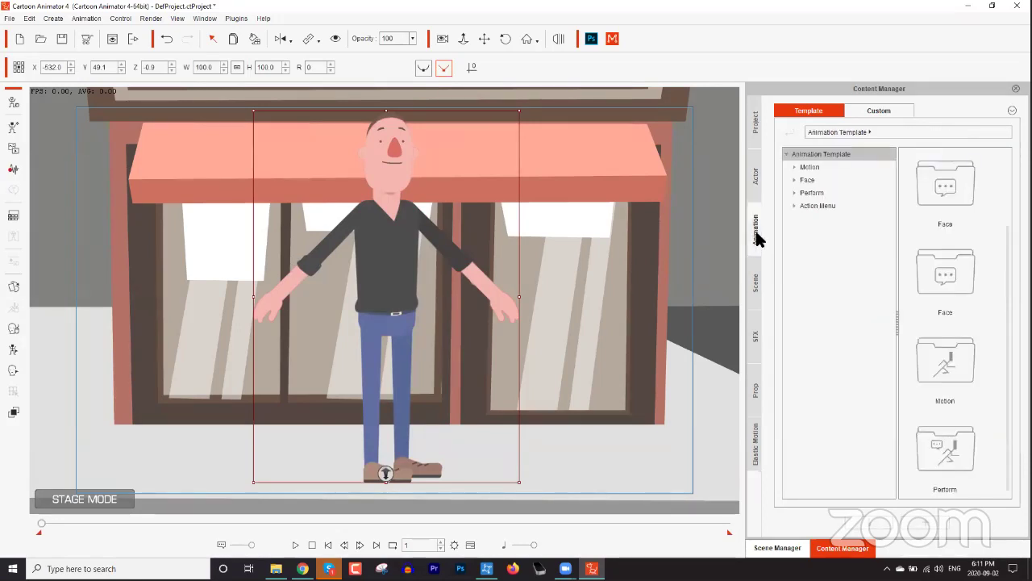
click(807, 169)
click(795, 167)
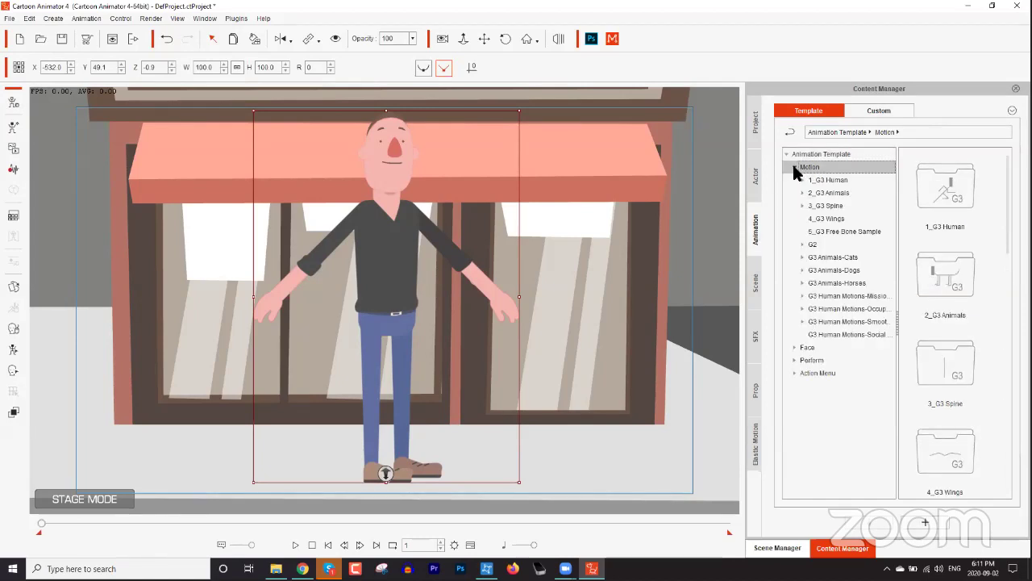
click(802, 179)
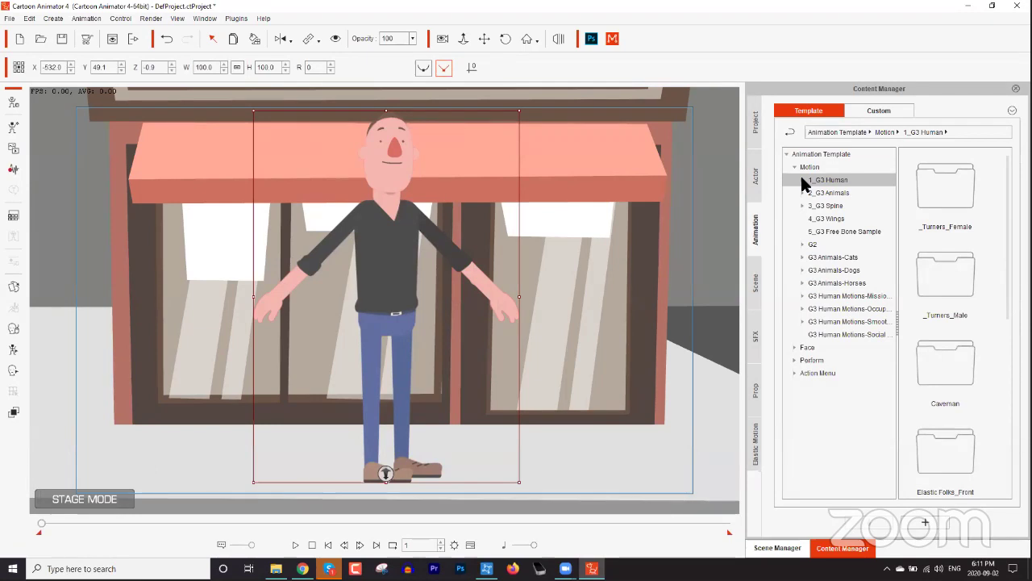
click(801, 179)
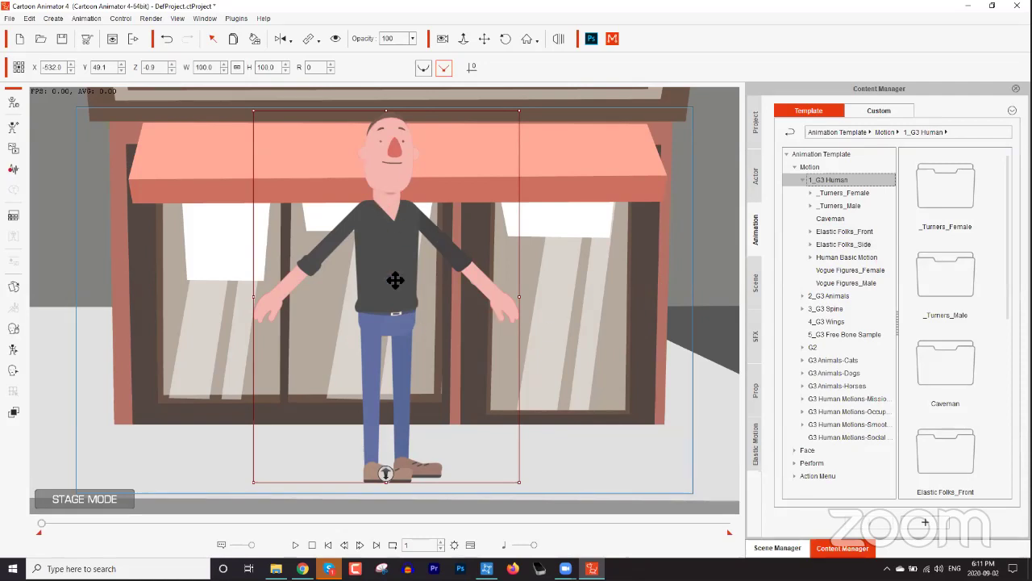
Apply the Walk(2L) motion from the Elastic Folks_Side Move set to the male character
click(810, 244)
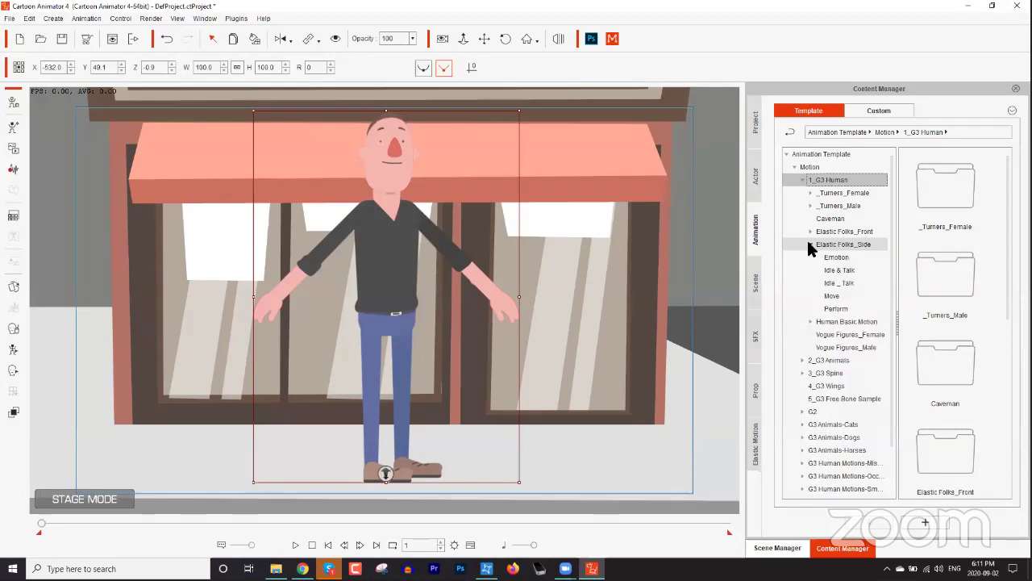
click(841, 296)
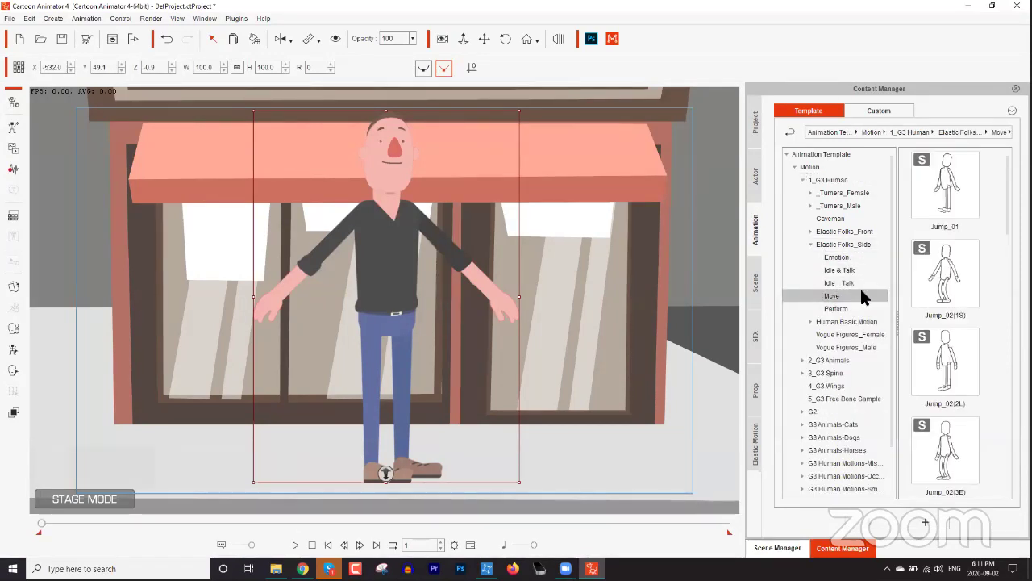
drag(1008, 211, 1008, 468)
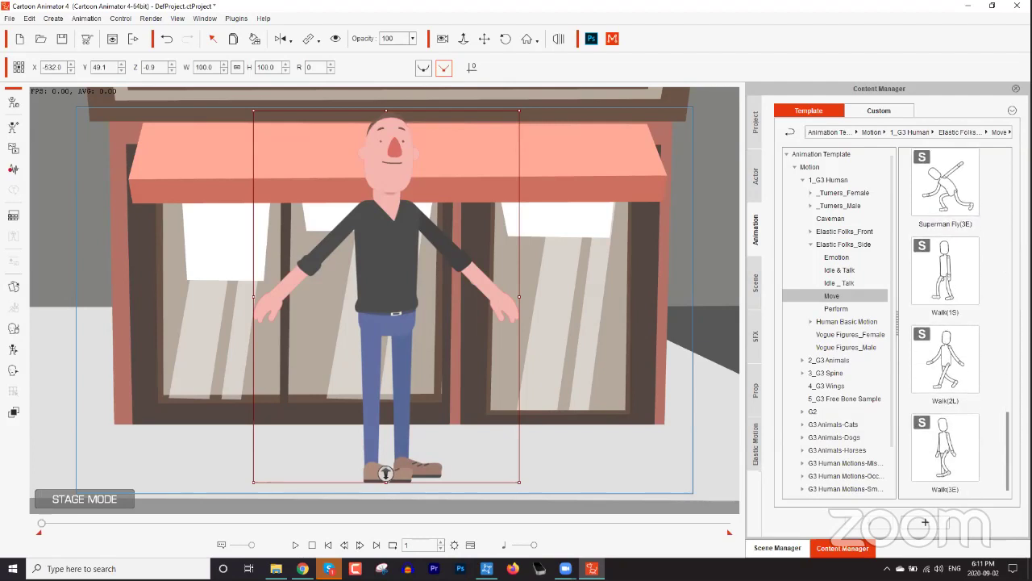
double_click(948, 375)
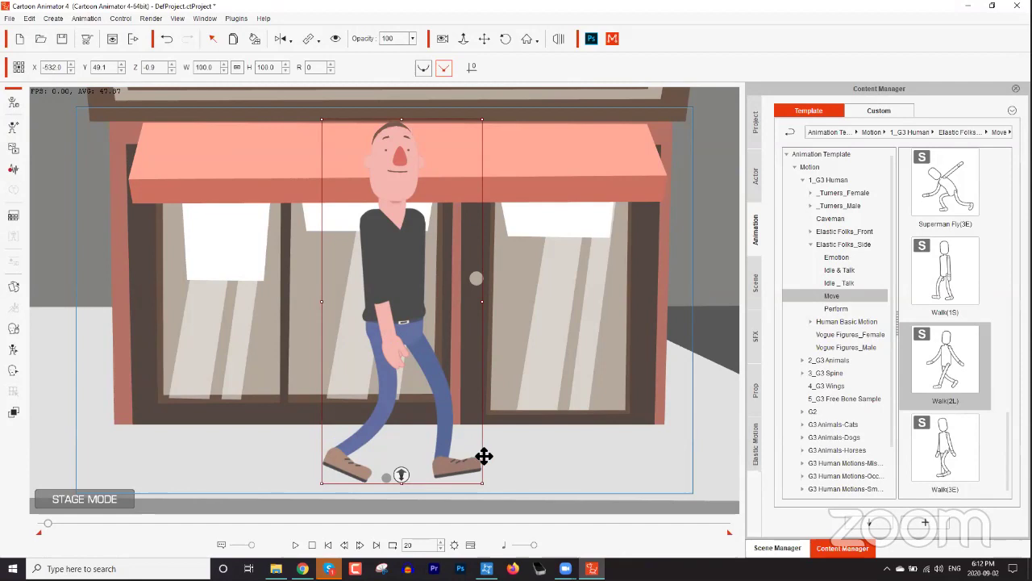
Open the timeline, limit it to the selected object's tracks, and test this on the store, Road B and the male character
click(471, 546)
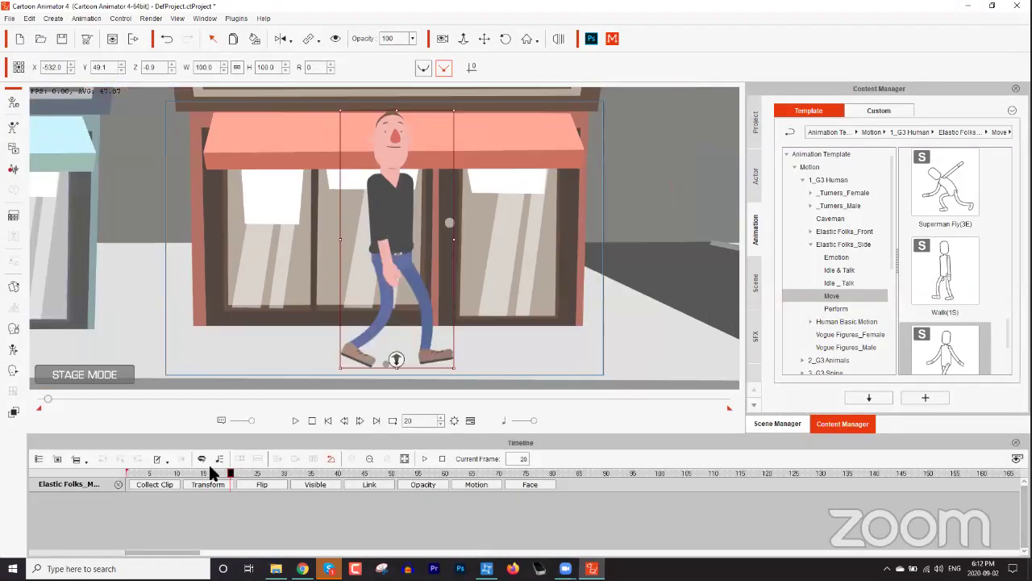
click(57, 461)
click(276, 137)
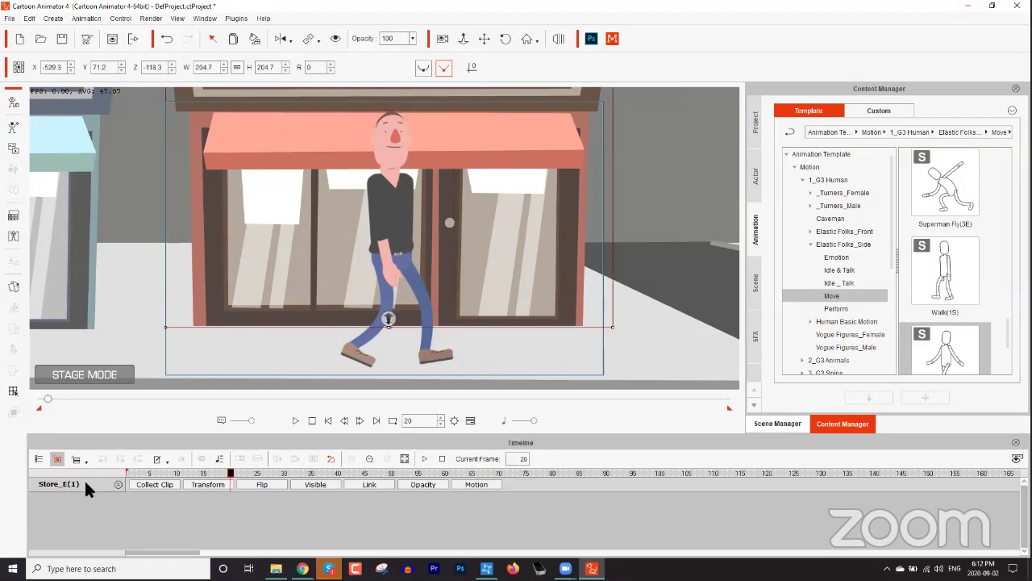
click(398, 223)
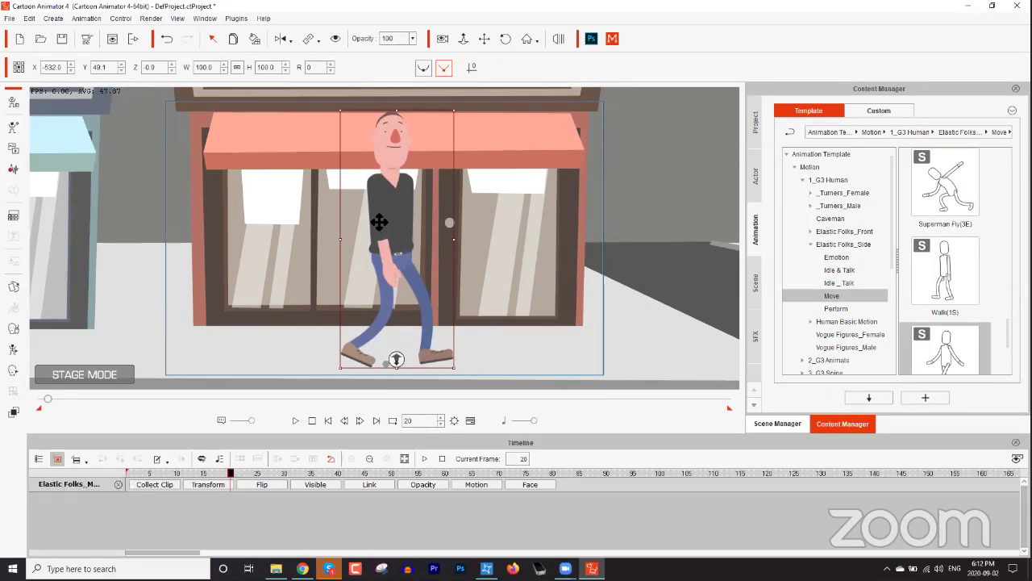
click(148, 311)
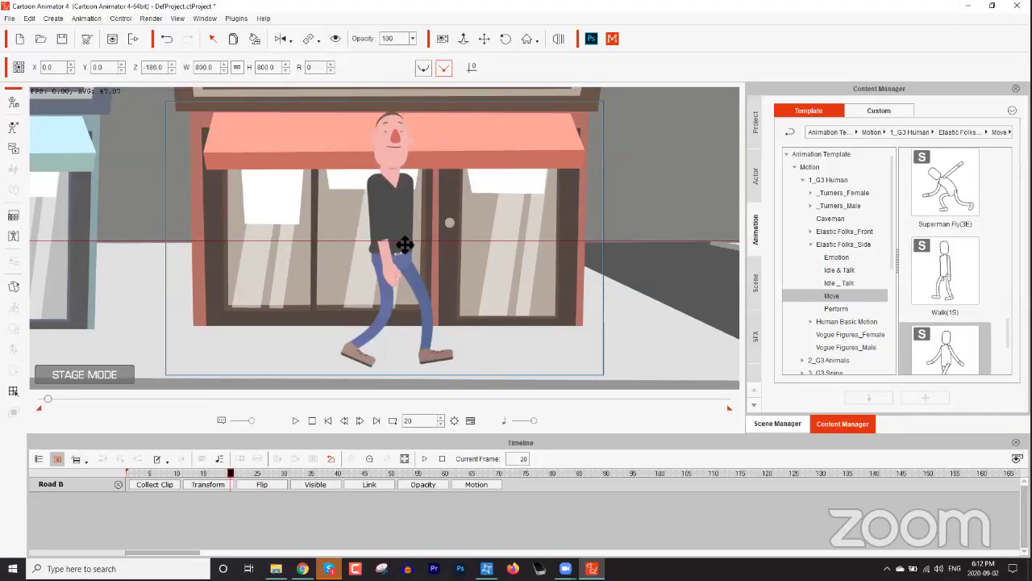
click(389, 214)
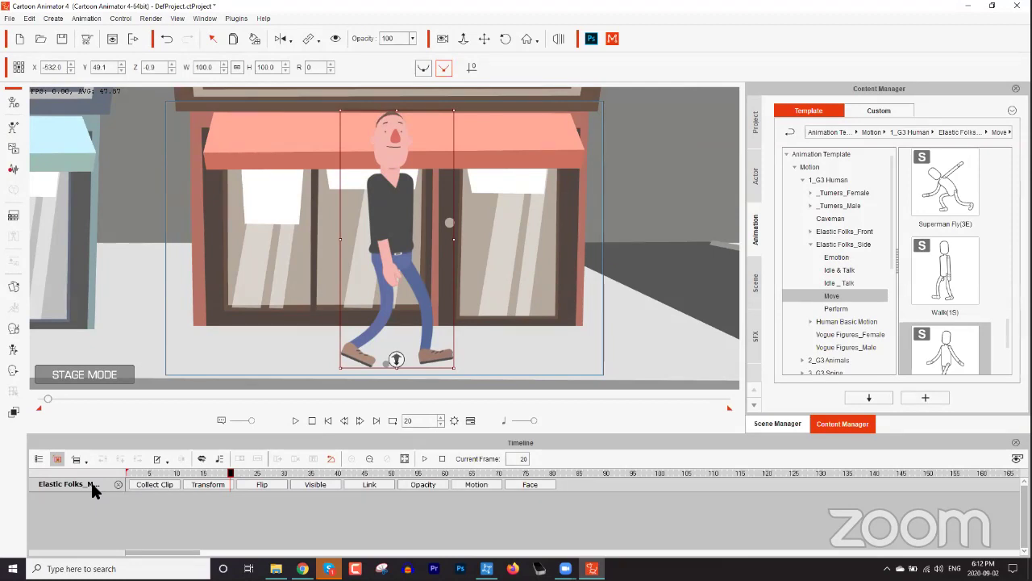
Show the character's Motion track in the timeline and play the walk clip from frame 1
click(483, 487)
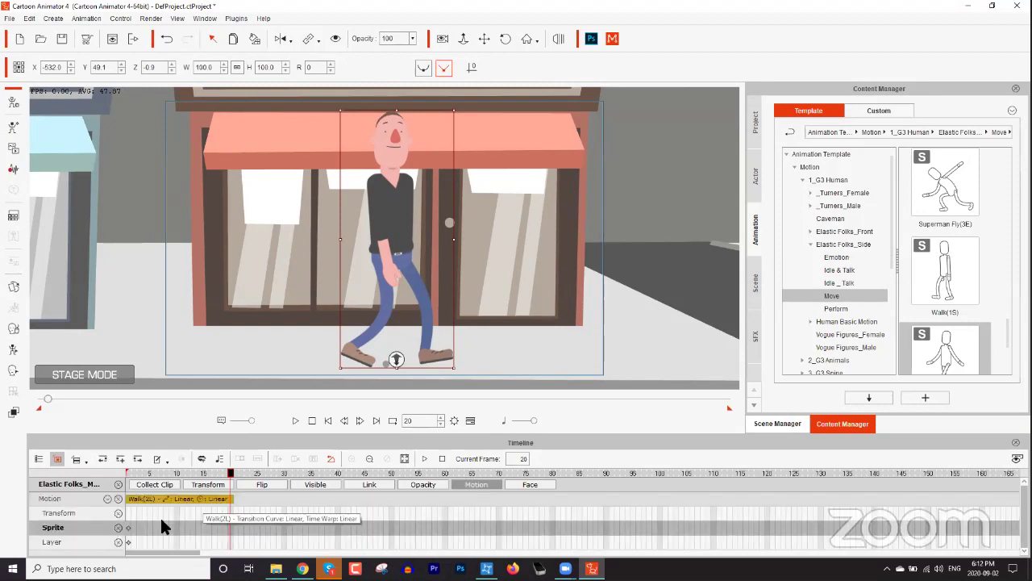
drag(167, 473, 109, 477)
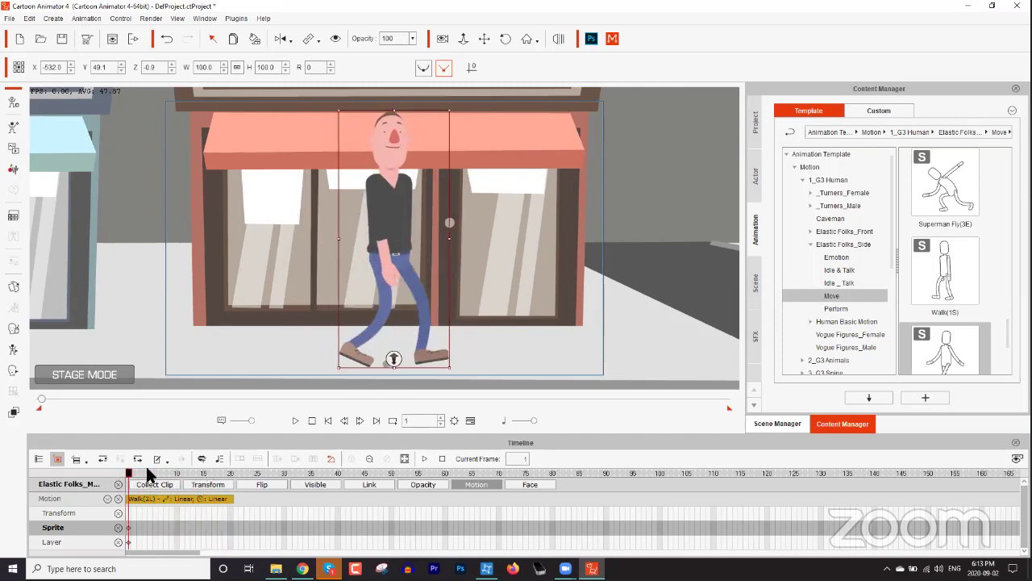
key(space)
key(space)
click(129, 476)
Try looping the Walk(2L) clip out to about frame 58, preview it, and undo the extension
click(220, 500)
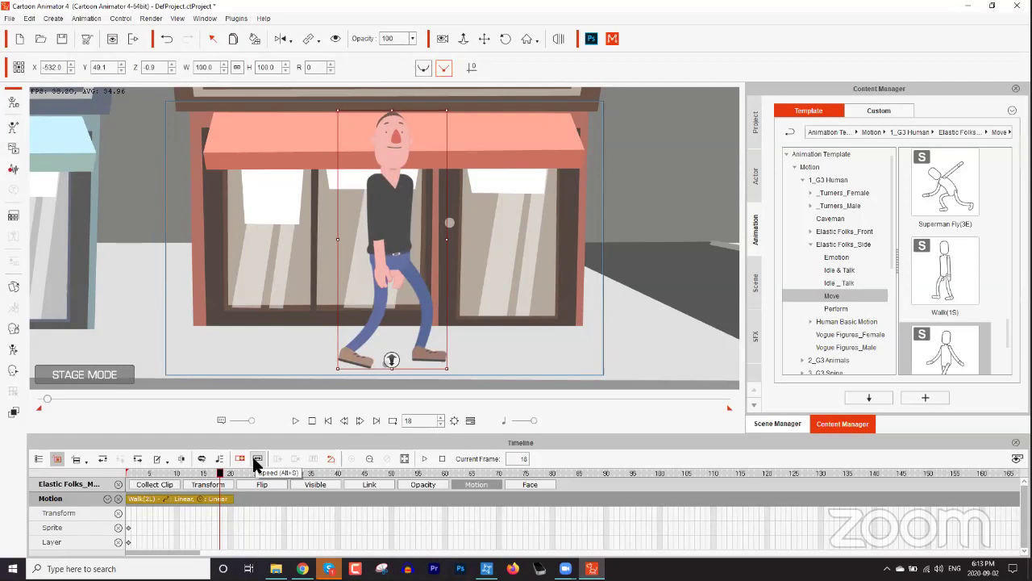
drag(230, 497, 372, 496)
key(space)
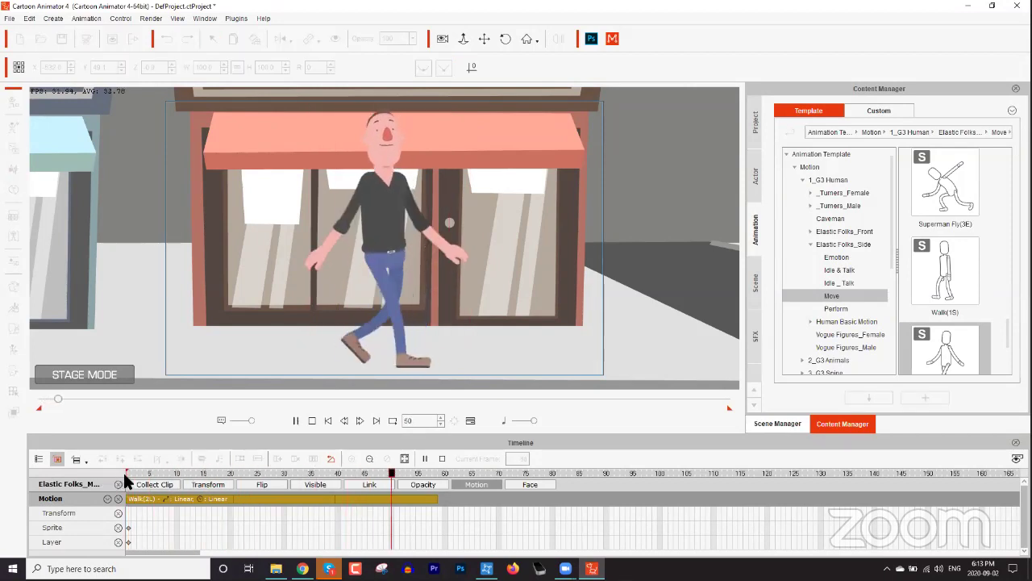
click(294, 498)
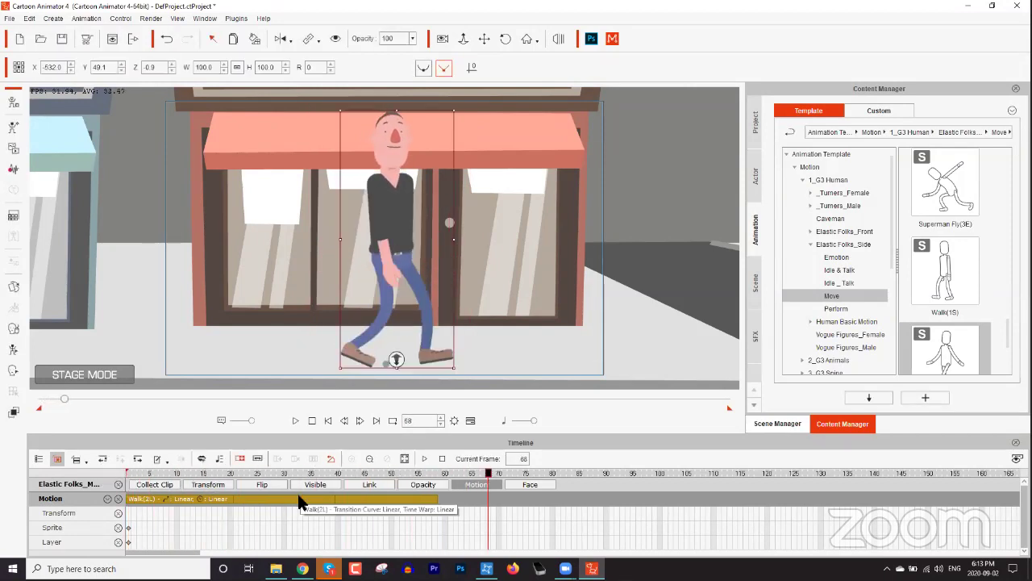
key(ctrl+z)
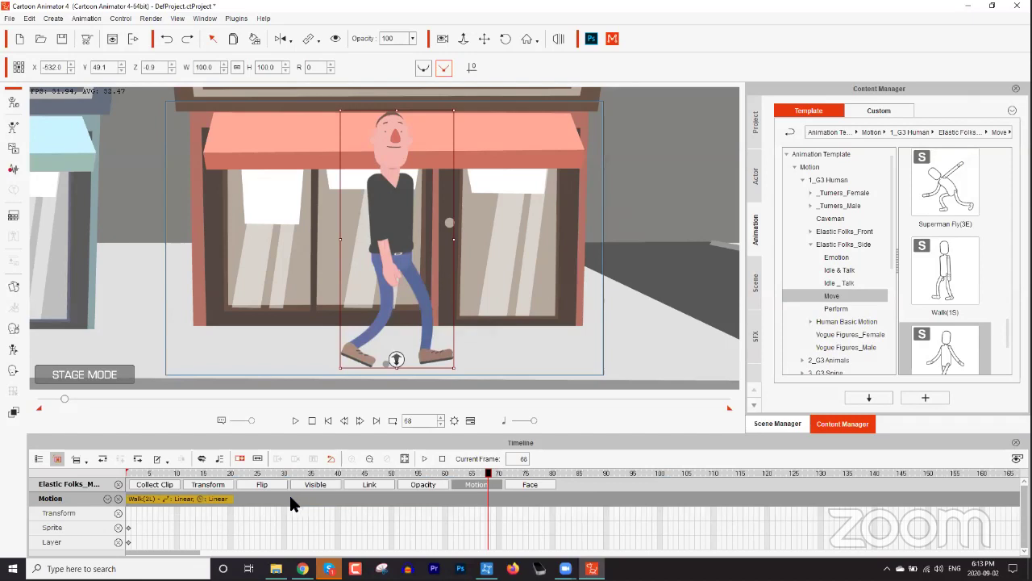
Slow down the Walk(2L) clip by stretching its end to about frame 39 in Speed mode
click(225, 474)
drag(223, 475, 127, 473)
click(203, 498)
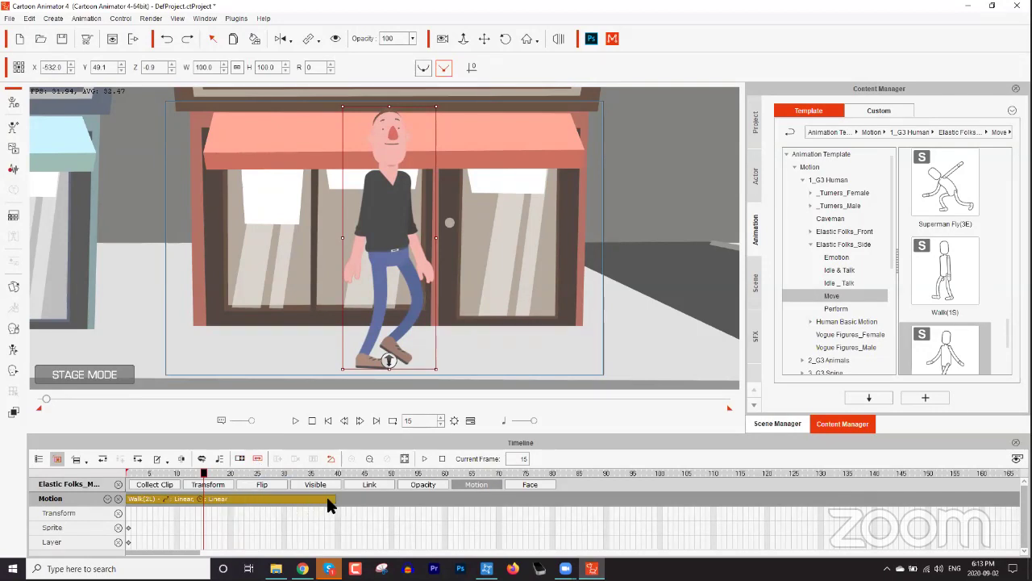
drag(326, 504, 336, 504)
Play the stretched walk clip twice from the first frame to check its slower pace
drag(202, 474, 121, 474)
key(space)
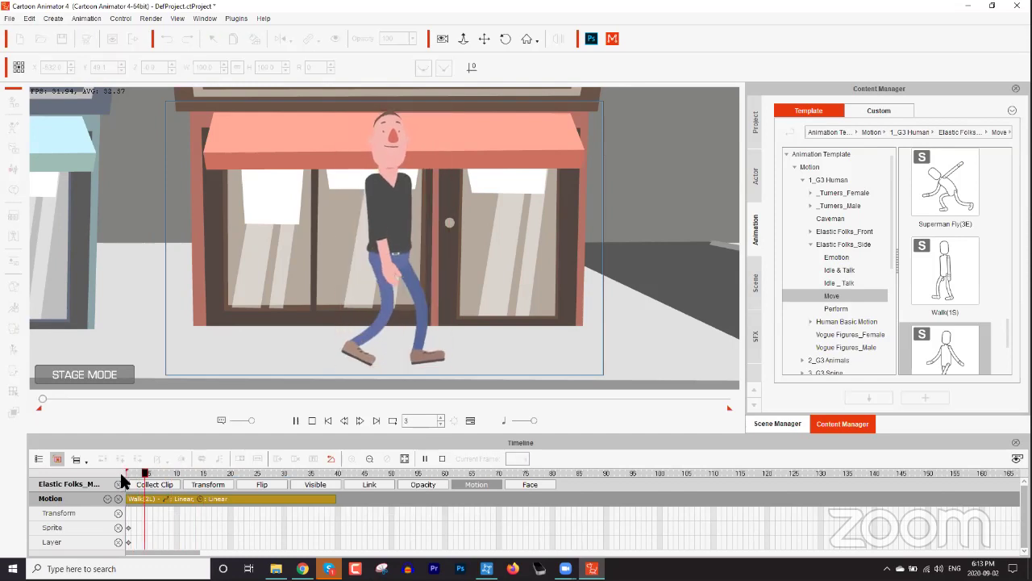
click(208, 472)
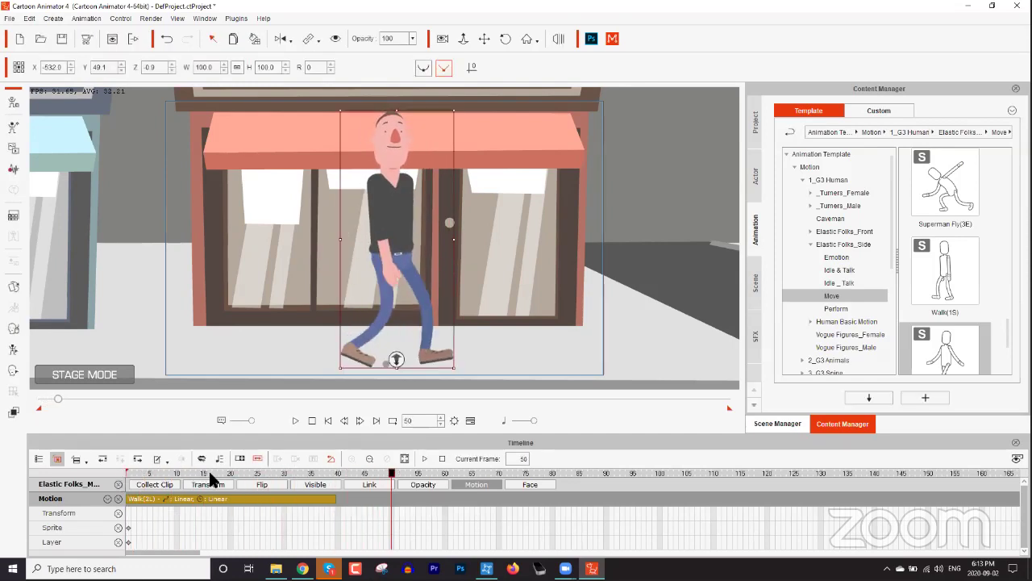
drag(192, 473, 118, 472)
key(space)
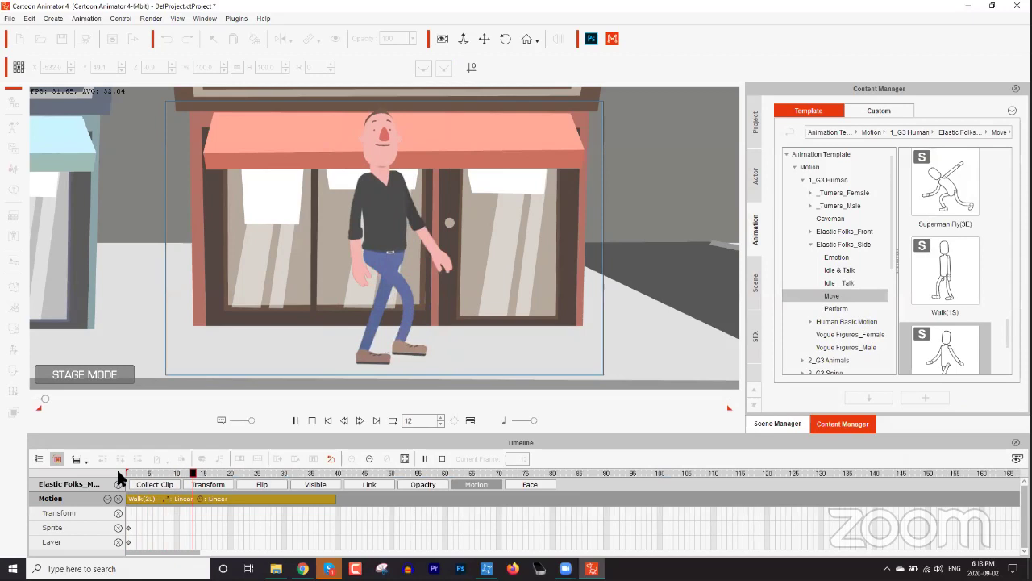
key(space)
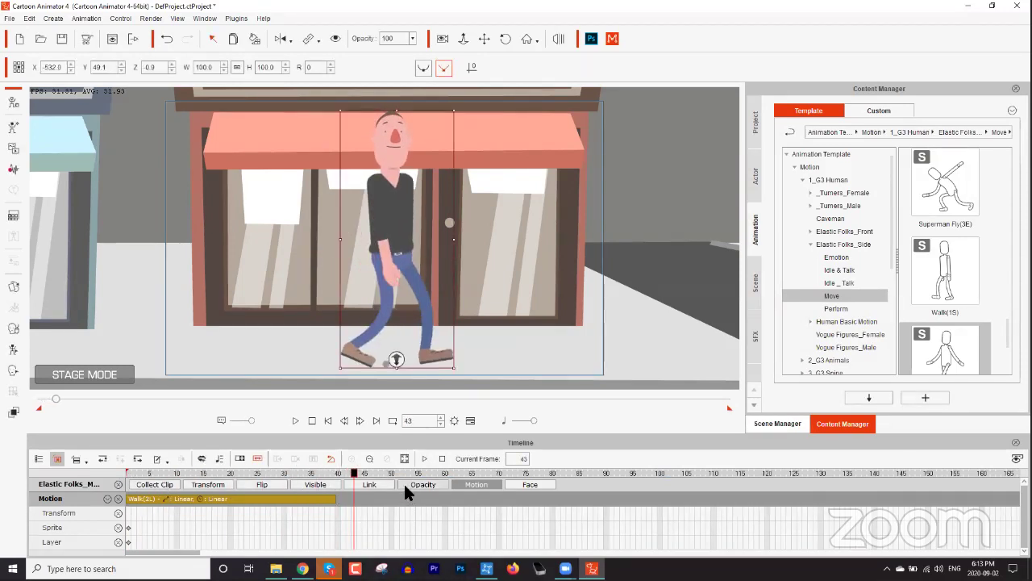
Loop the stretched walk clip past frame 165 in Loop mode and preview the repeated walk cycle from frame 1
click(240, 459)
drag(336, 498, 972, 496)
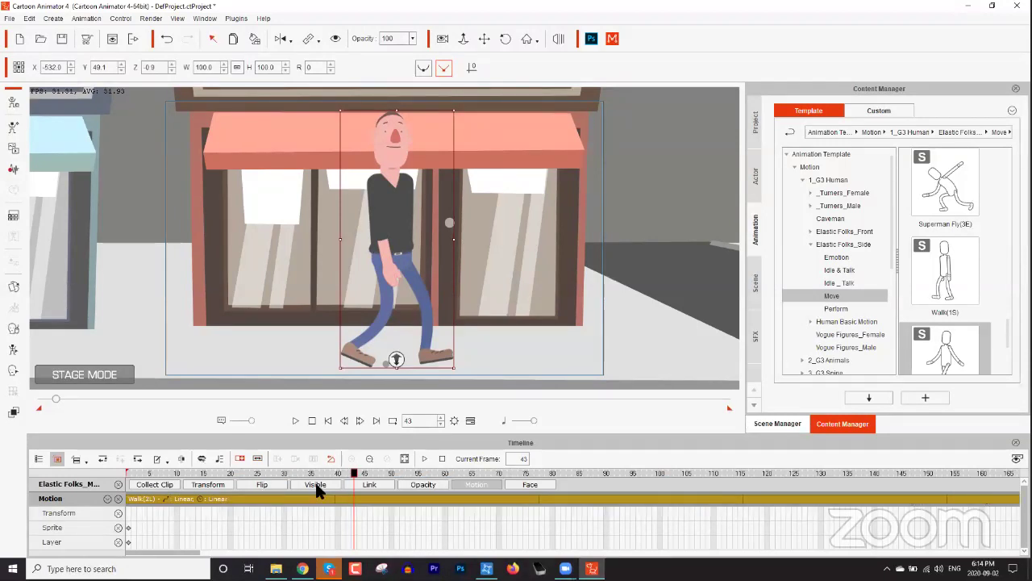
key(space)
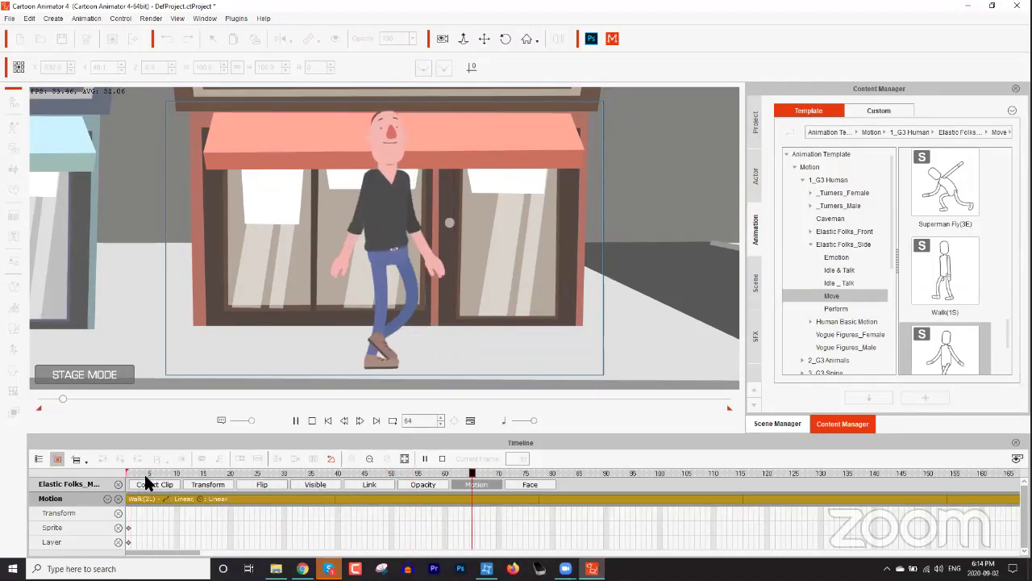
key(space)
drag(166, 472, 118, 473)
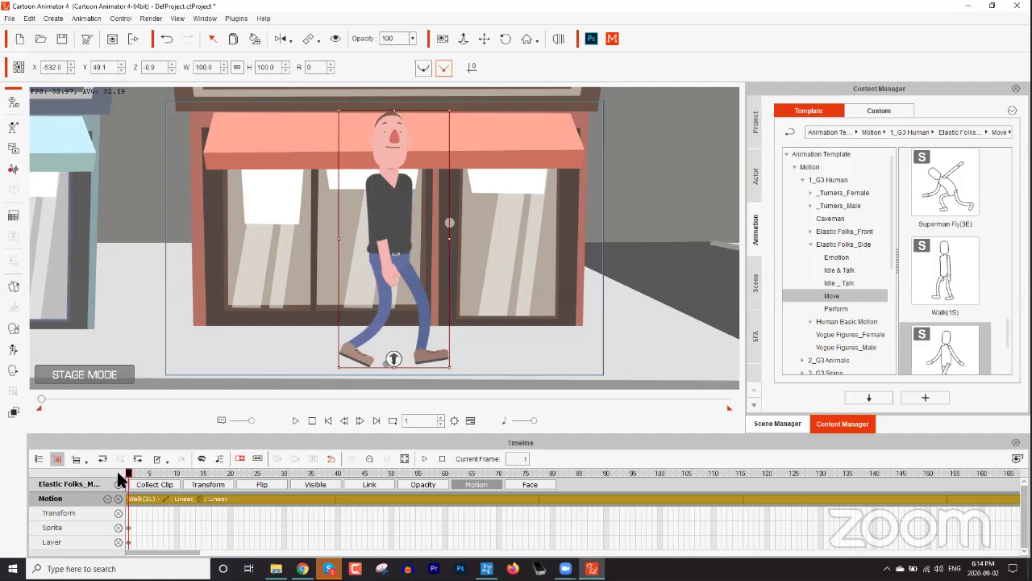
drag(168, 473, 113, 477)
key(space)
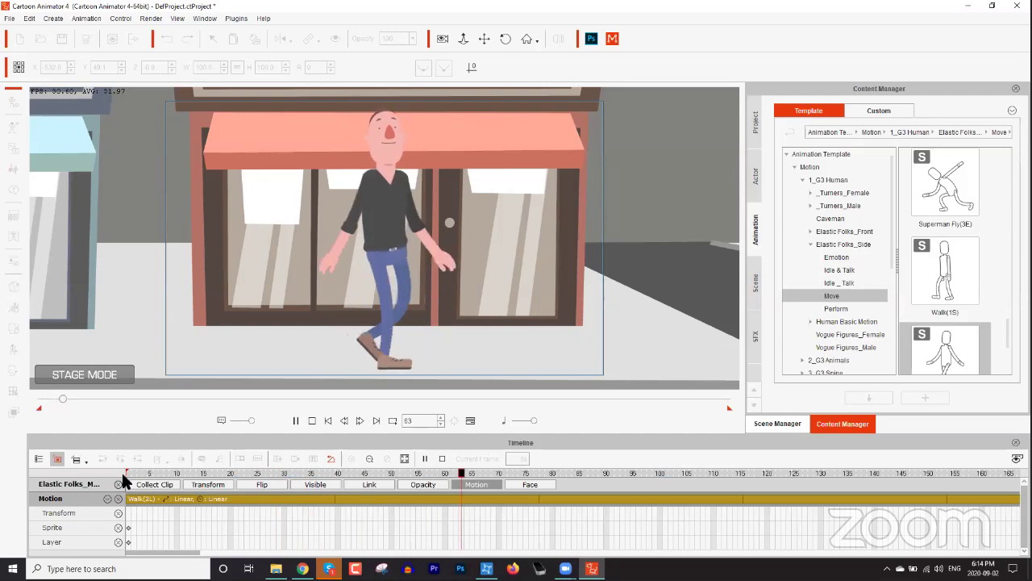
key(space)
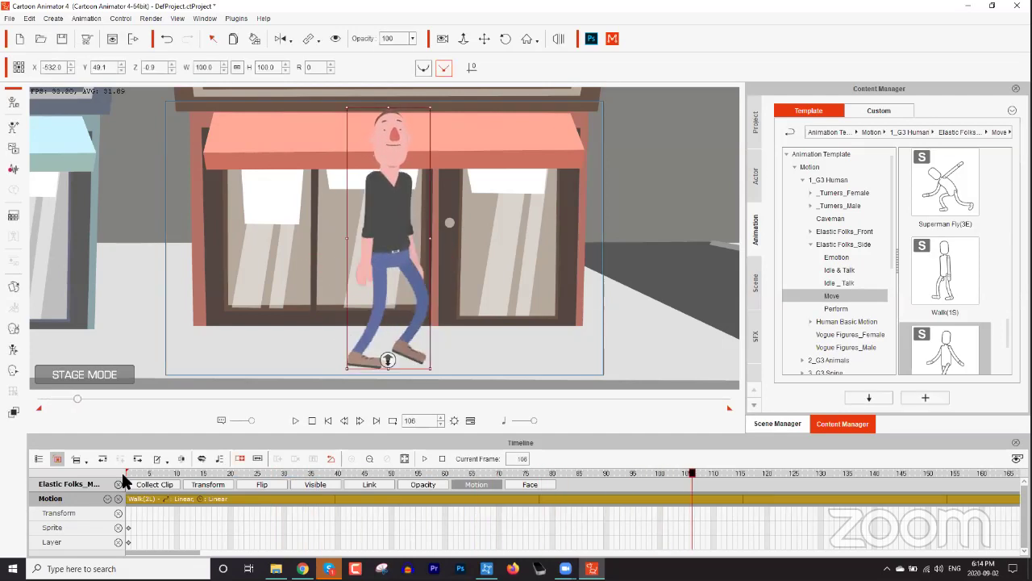
At frame 1, open the 2D Motion Key Editor and rotate the character's head bone forward to 327°
drag(149, 469, 120, 471)
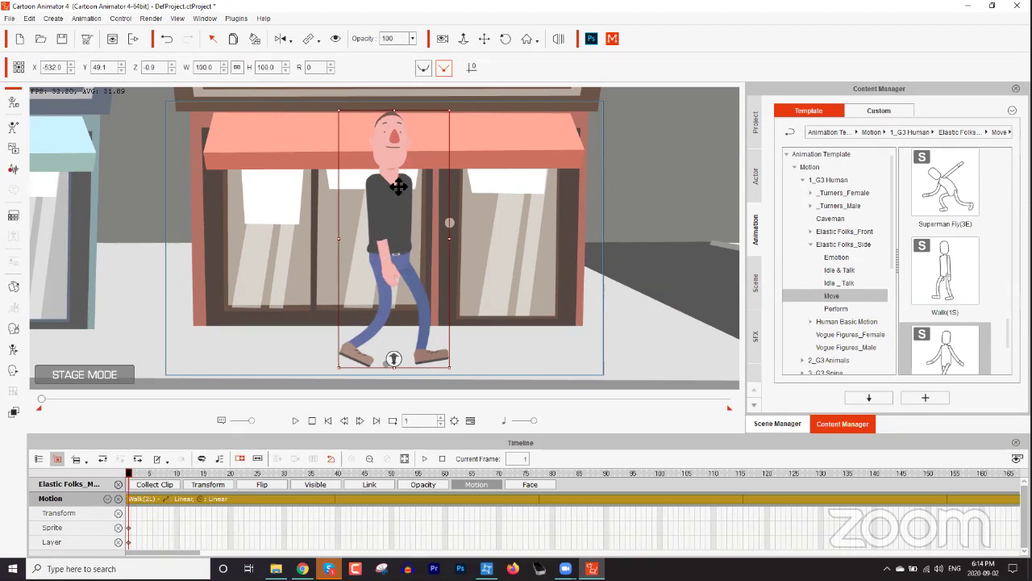
click(13, 350)
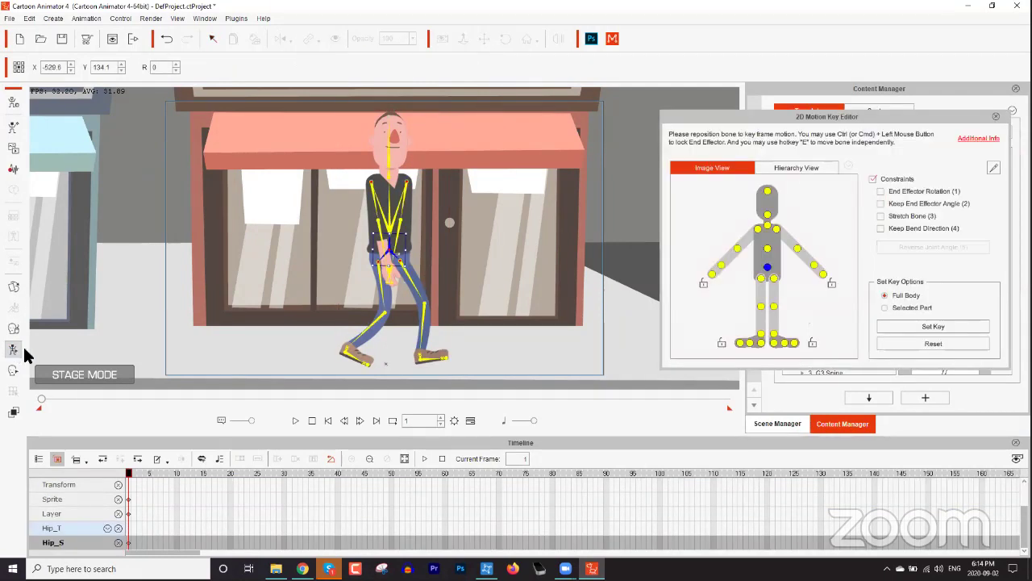
click(387, 151)
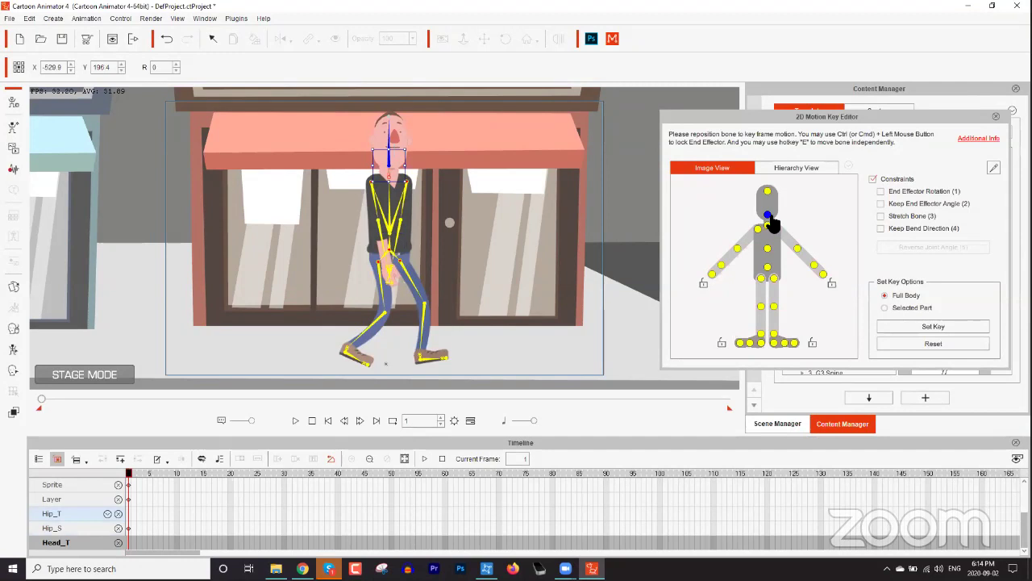
drag(417, 170, 447, 232)
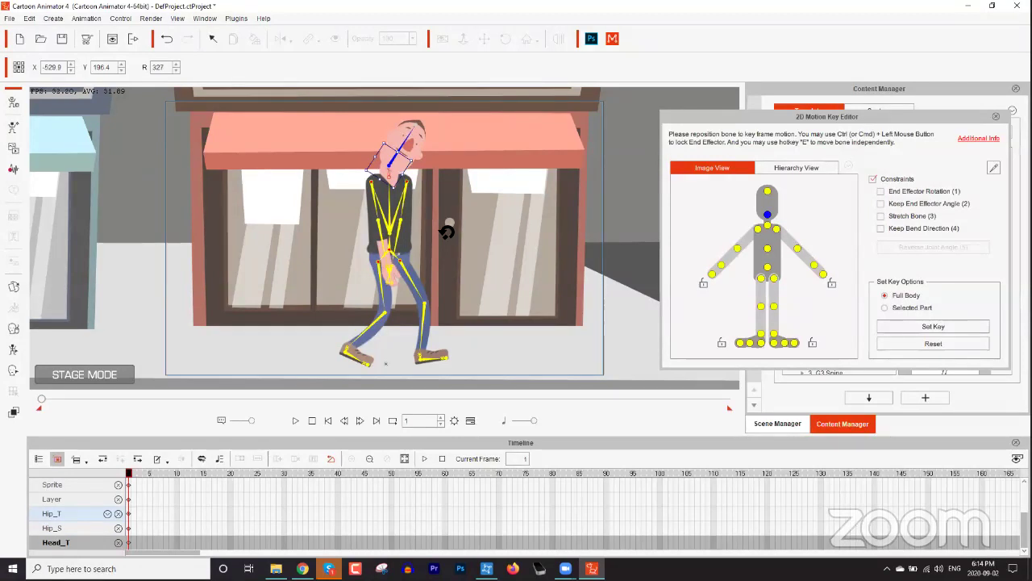
Rotate the torso bone to 349° so the character leans forward
click(766, 248)
drag(419, 226, 428, 234)
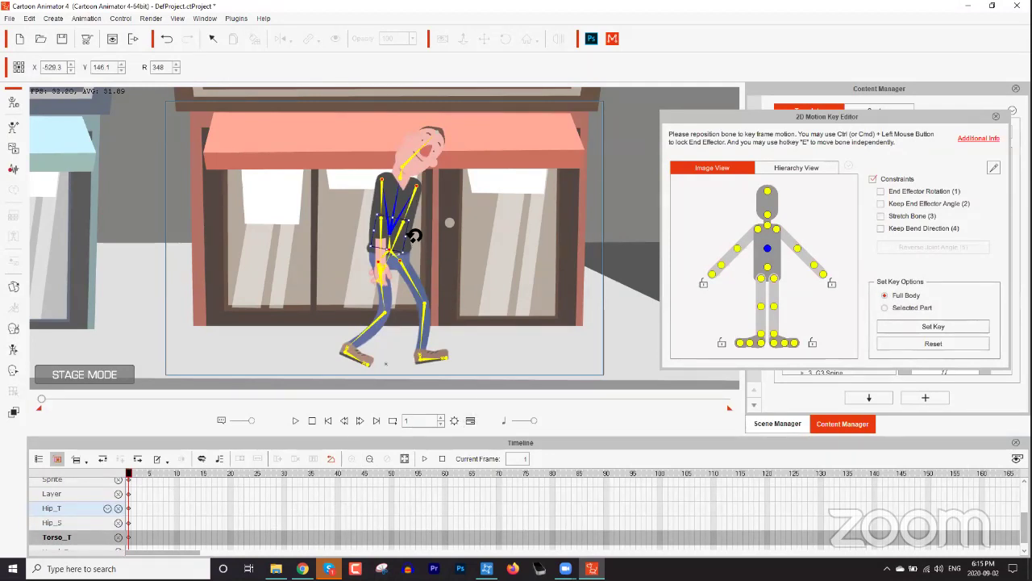
drag(416, 233, 420, 232)
Try rotating the hip bone to 2° and undo the rotation
click(767, 266)
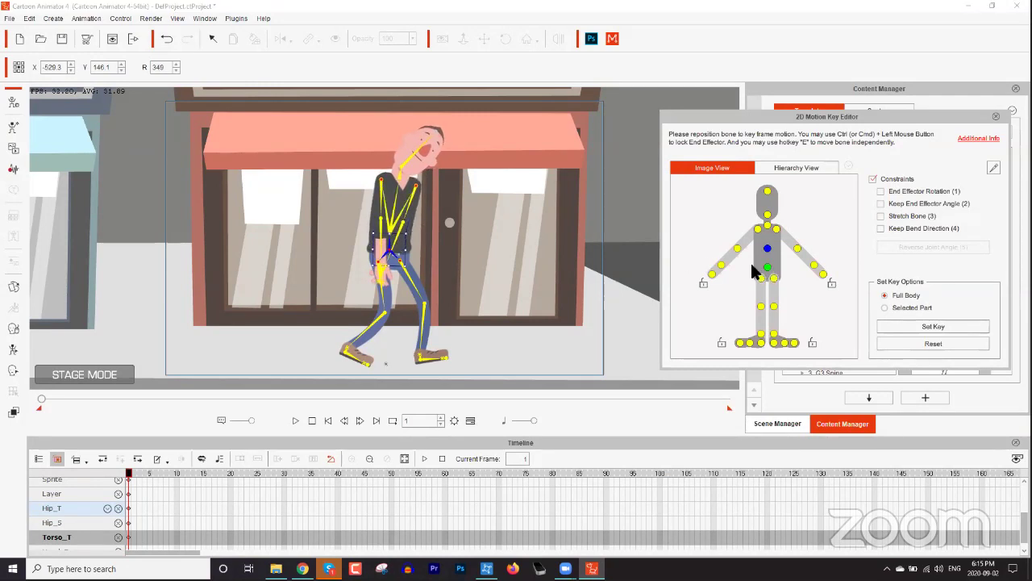
drag(420, 252, 422, 253)
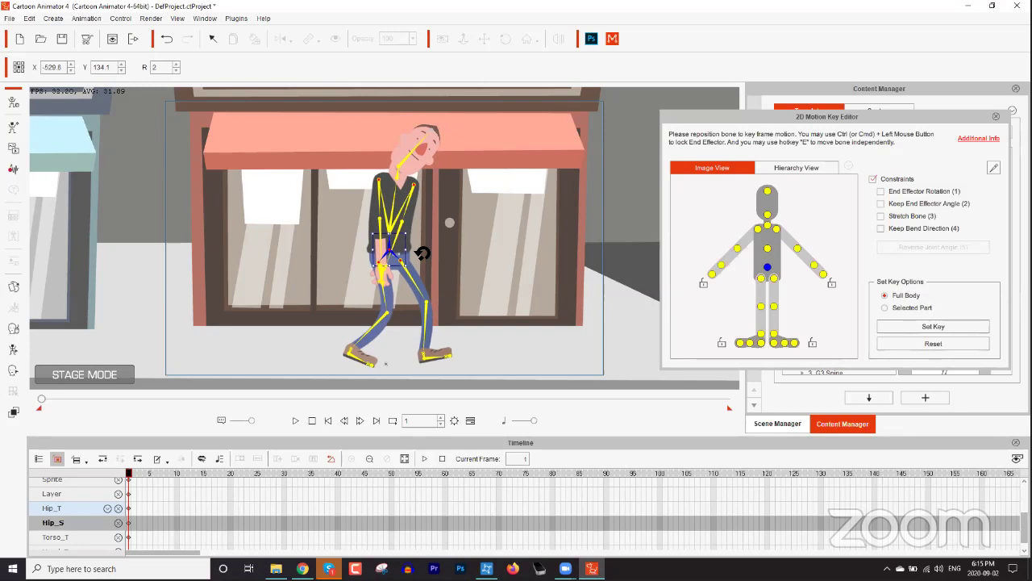
key(ctrl+z)
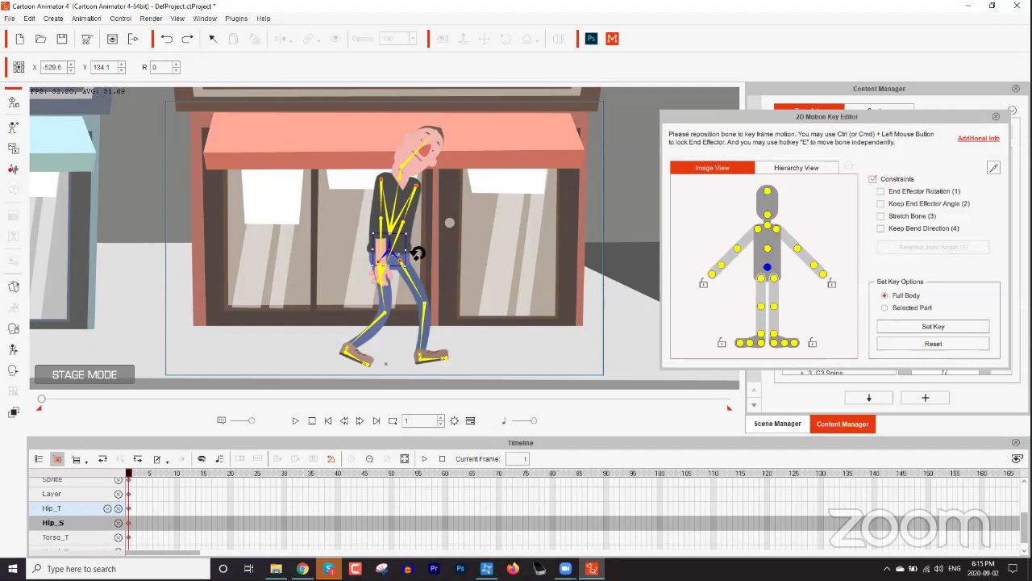
Hunch the character further by rotating the torso bone to 345° and the head bone to 323°
click(768, 253)
drag(422, 226, 420, 231)
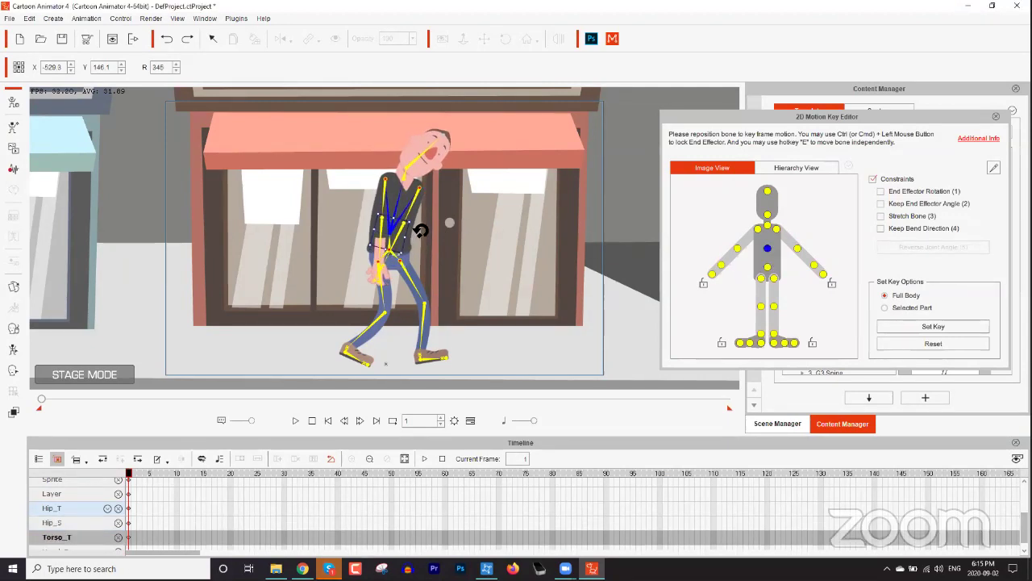
click(767, 214)
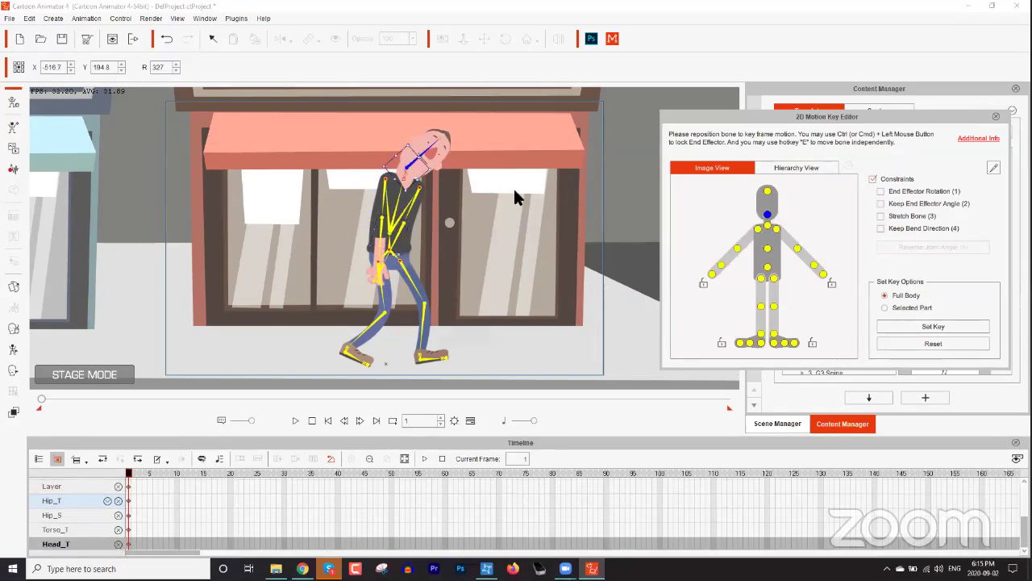
drag(439, 182, 436, 187)
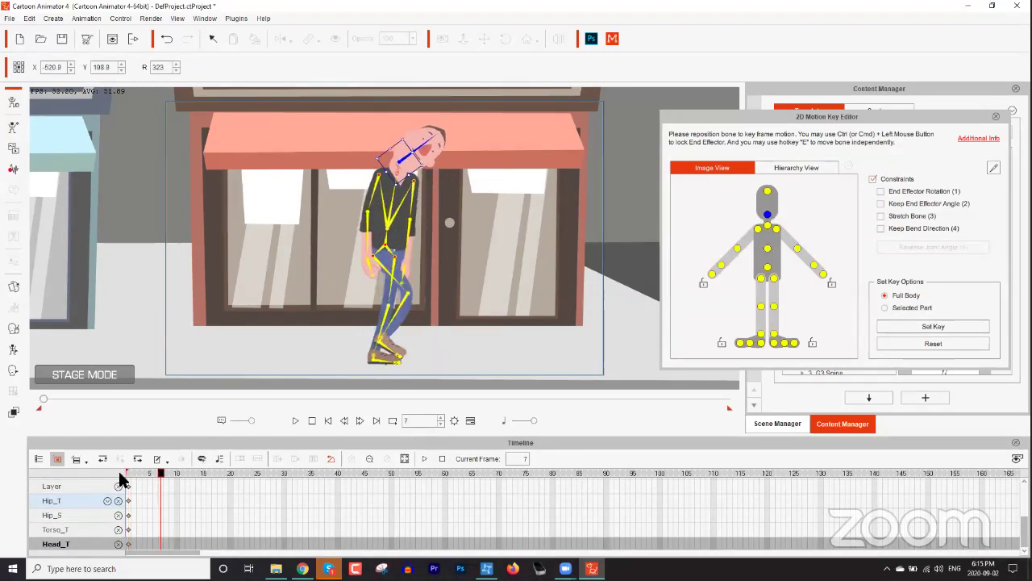
Play the hunched walk, return to frame 1, and close the 2D Motion Key Editor
key(space)
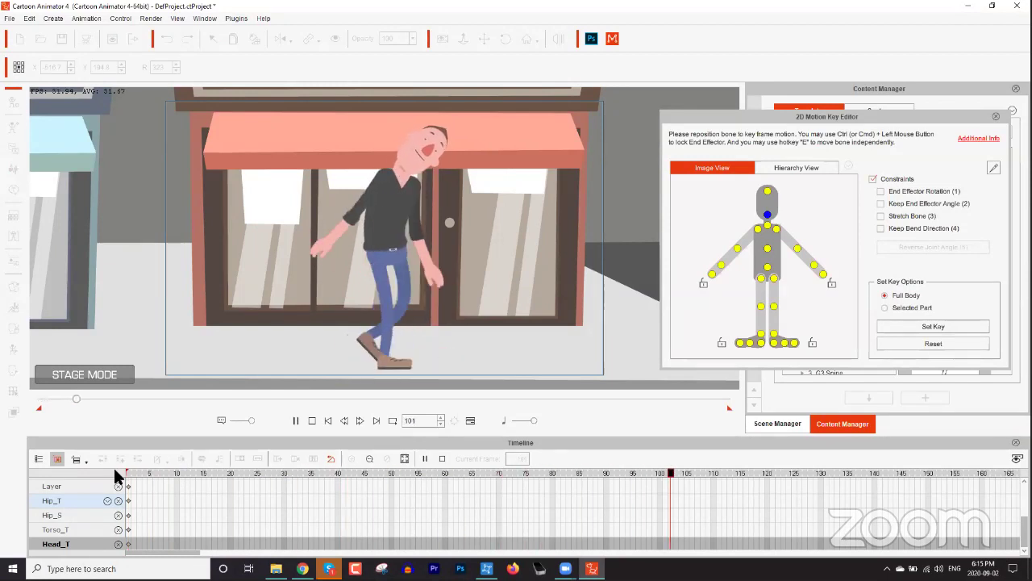
drag(137, 471, 121, 468)
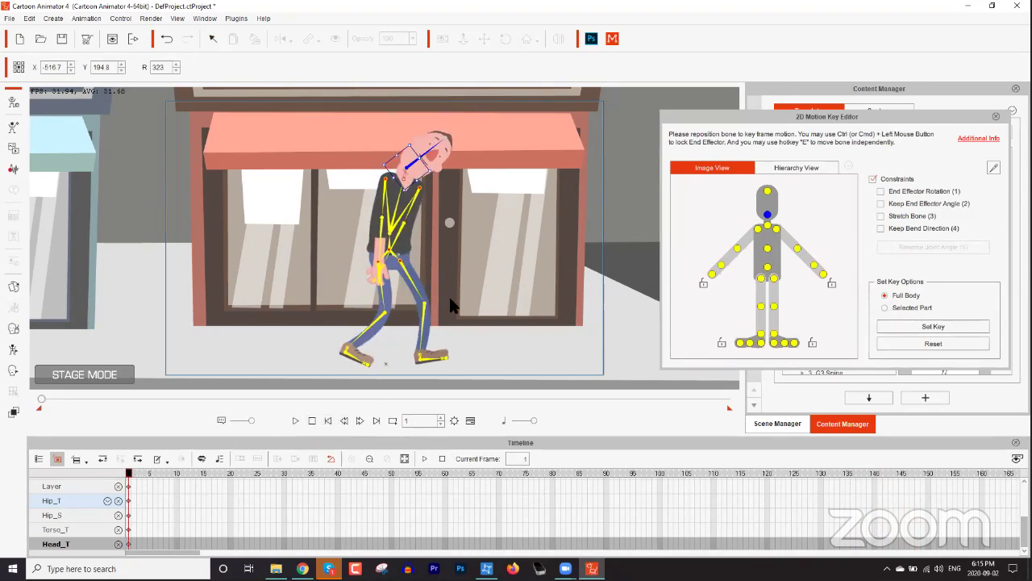
click(997, 117)
Try sampling the Walk(2L) motion clip for all parts, inspect the resulting keys on the tracks, and undo the sampling
scroll(163, 508, up, 2)
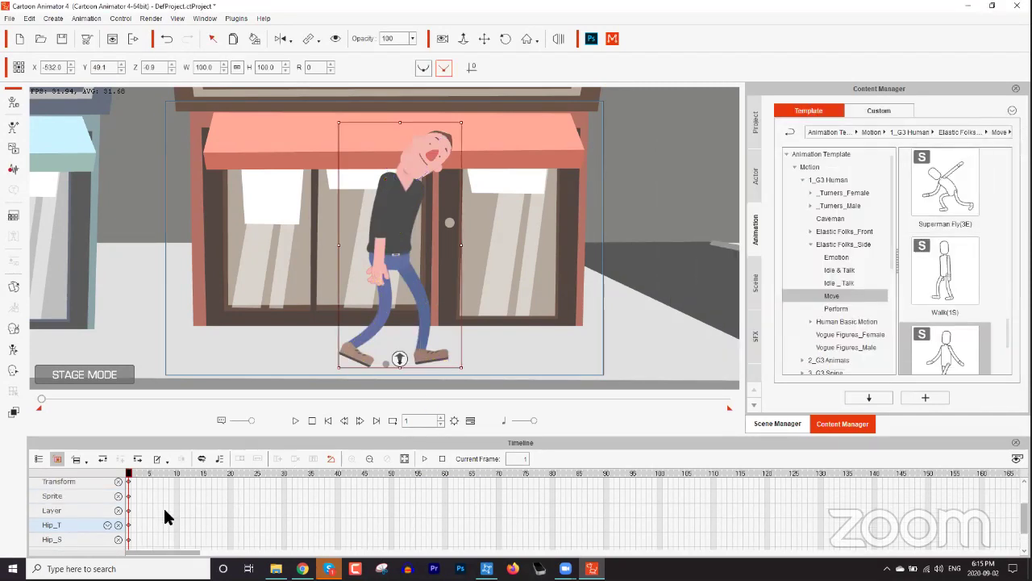
scroll(163, 505, up, 2)
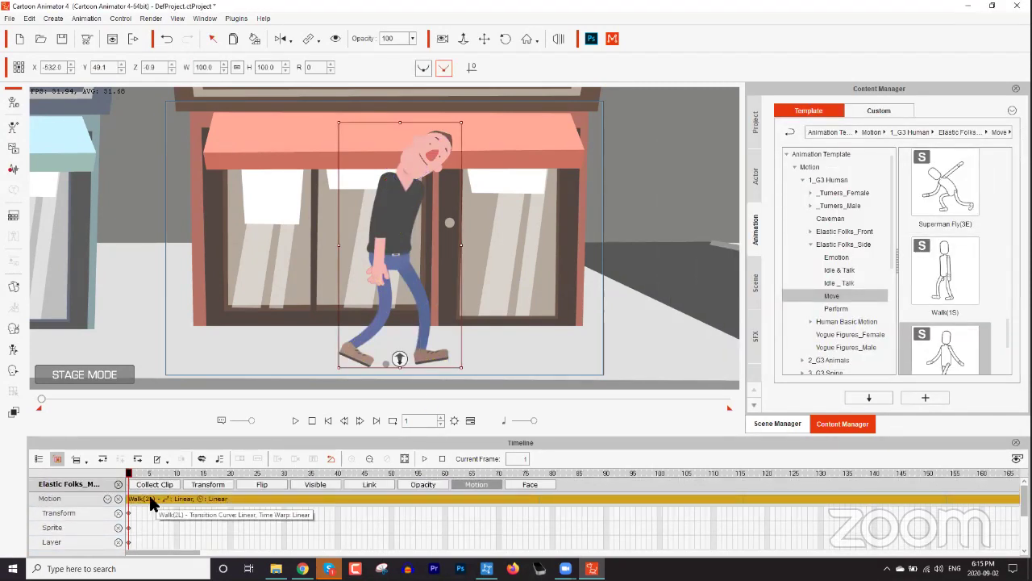
click(149, 495)
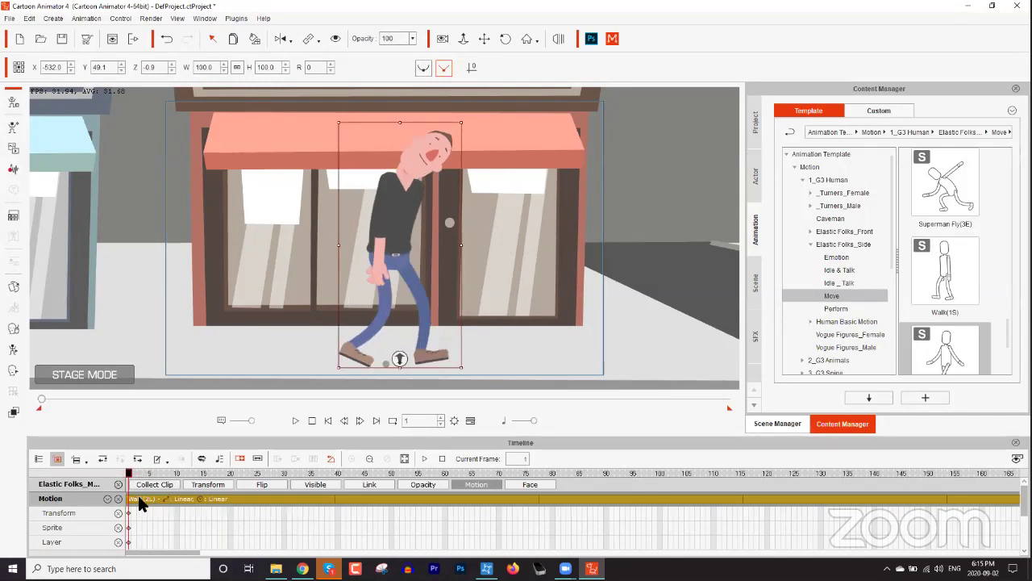
right_click(233, 497)
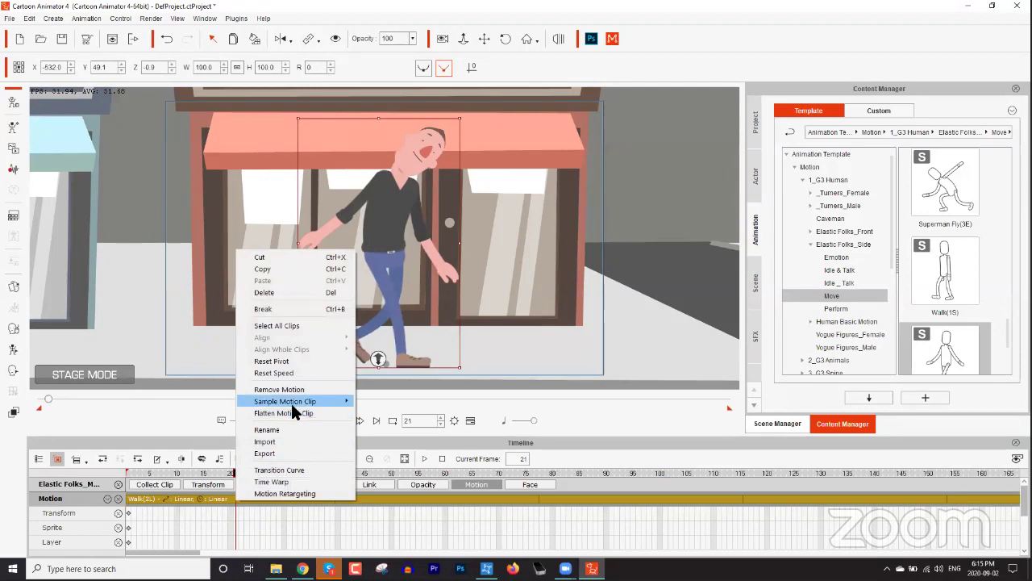
mouse_move(291, 400)
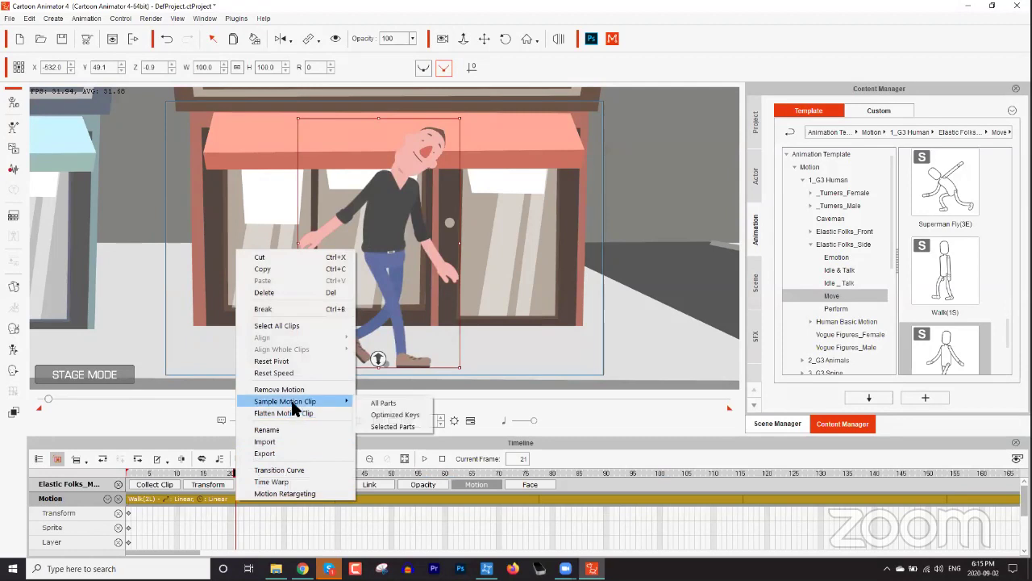
click(394, 400)
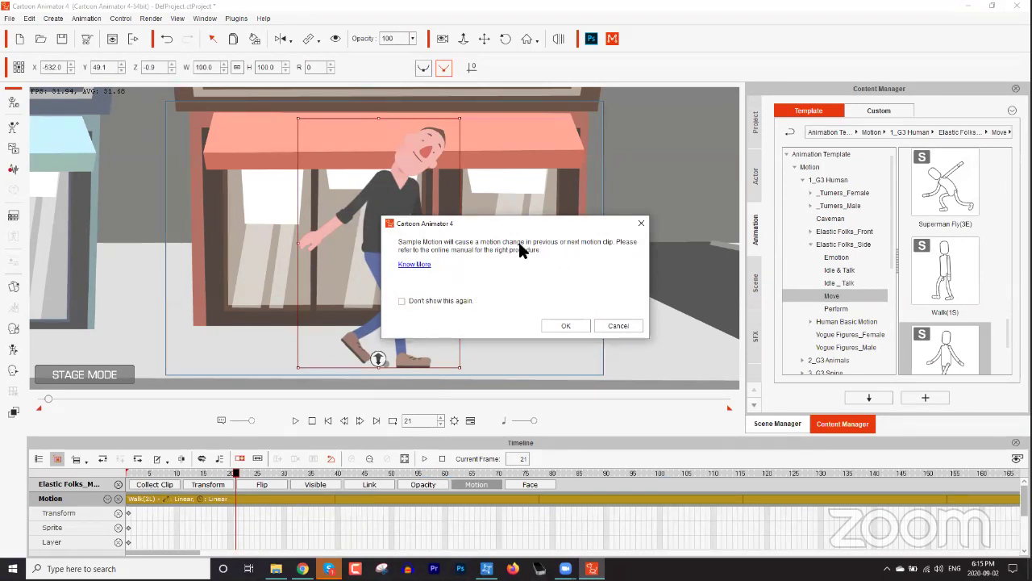
click(566, 326)
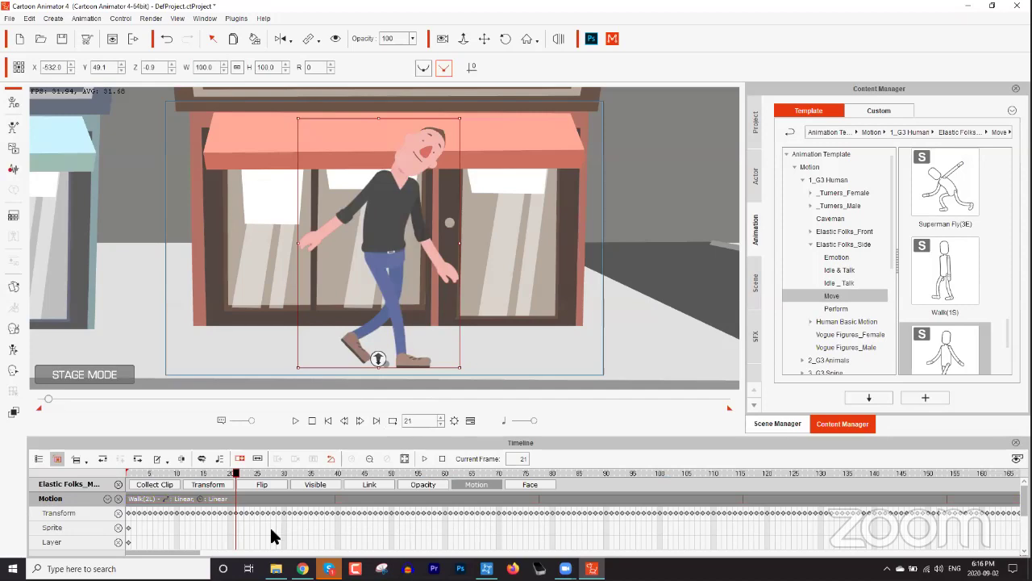
scroll(270, 503, down, 3)
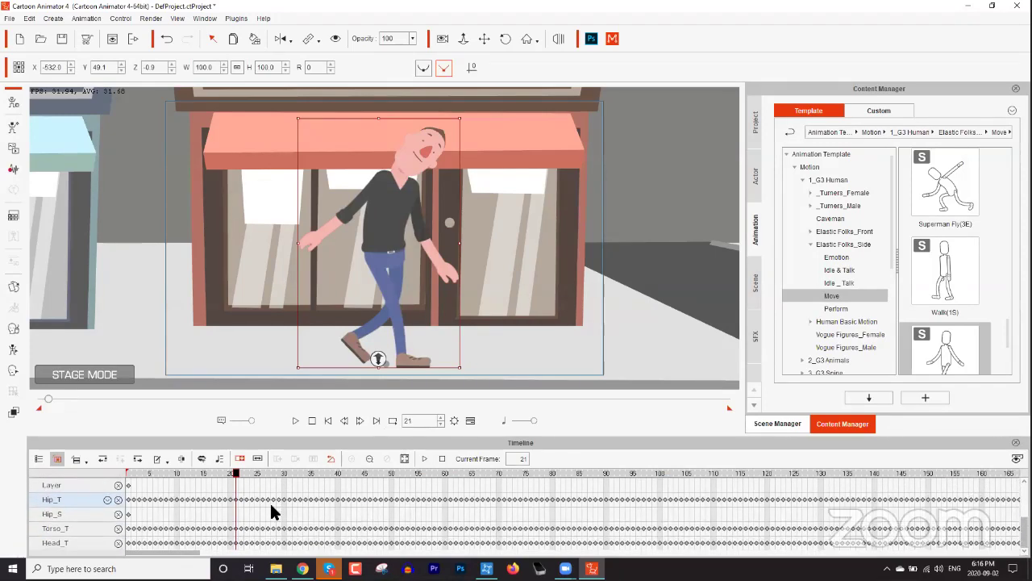
scroll(270, 501, up, 3)
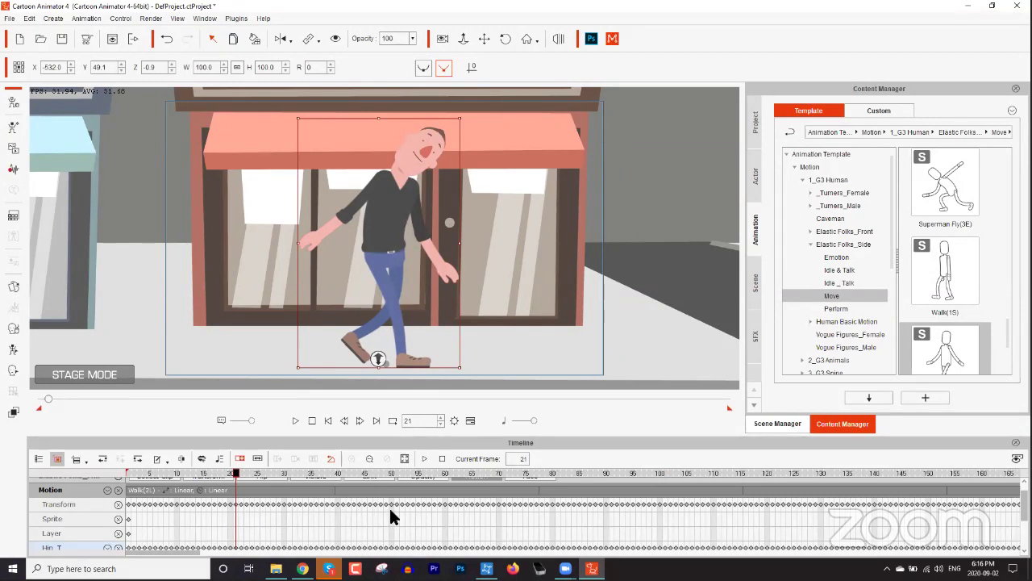
click(272, 496)
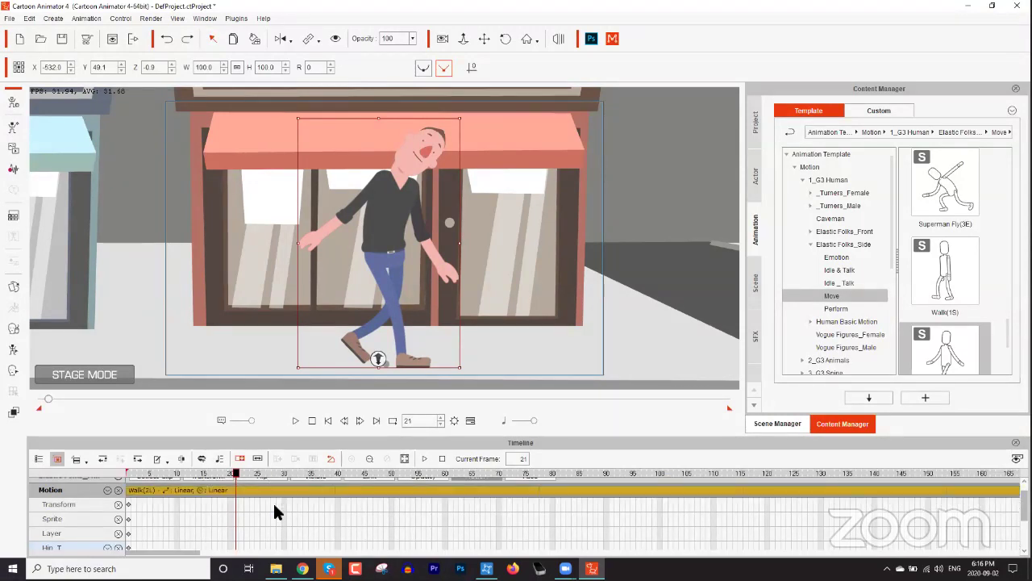
Sample the Walk(2L) motion clip at frame 1 for the selected parts LArm and RArm only
click(220, 490)
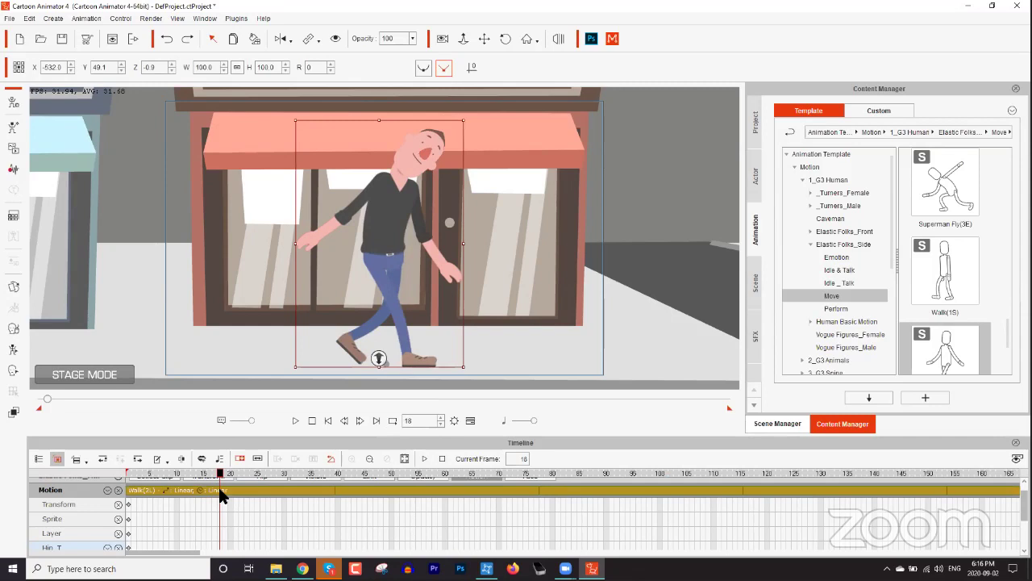
click(129, 489)
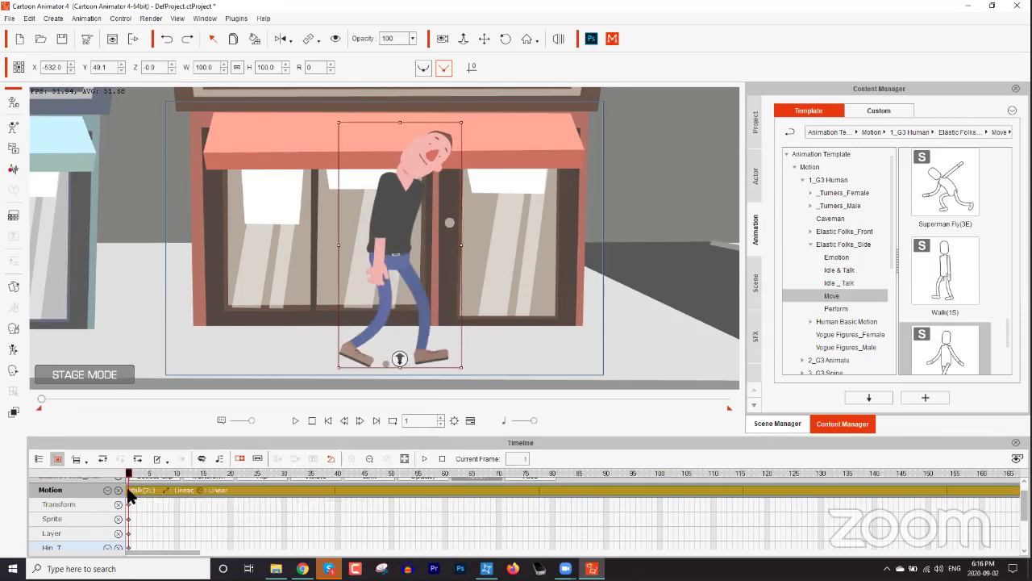
right_click(129, 491)
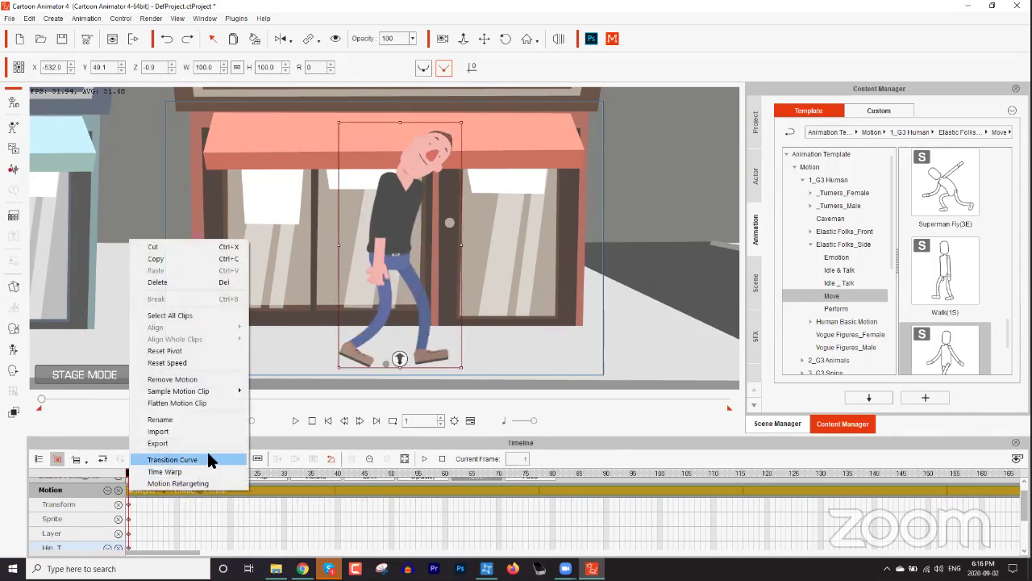
mouse_move(234, 390)
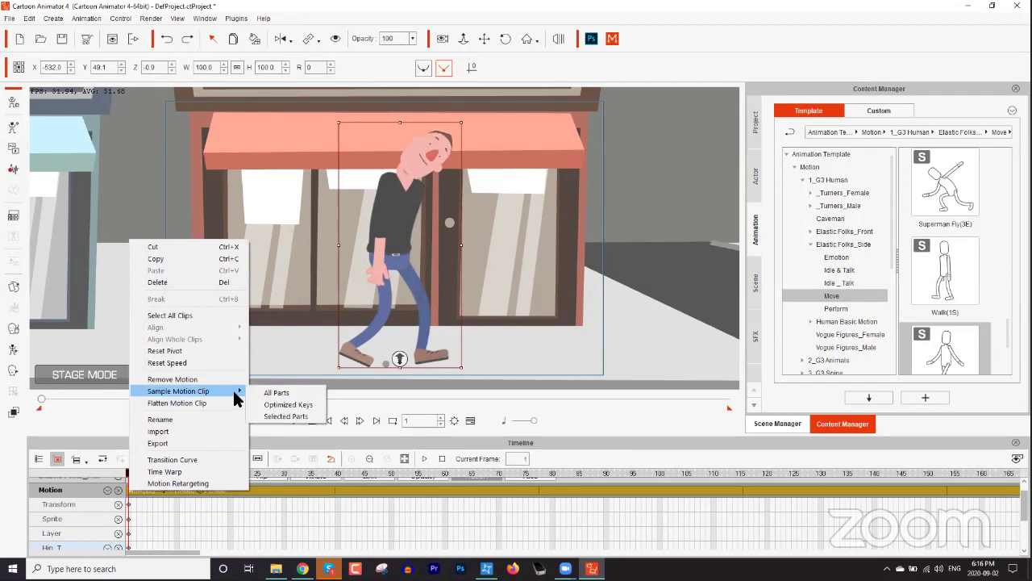
click(292, 407)
click(567, 325)
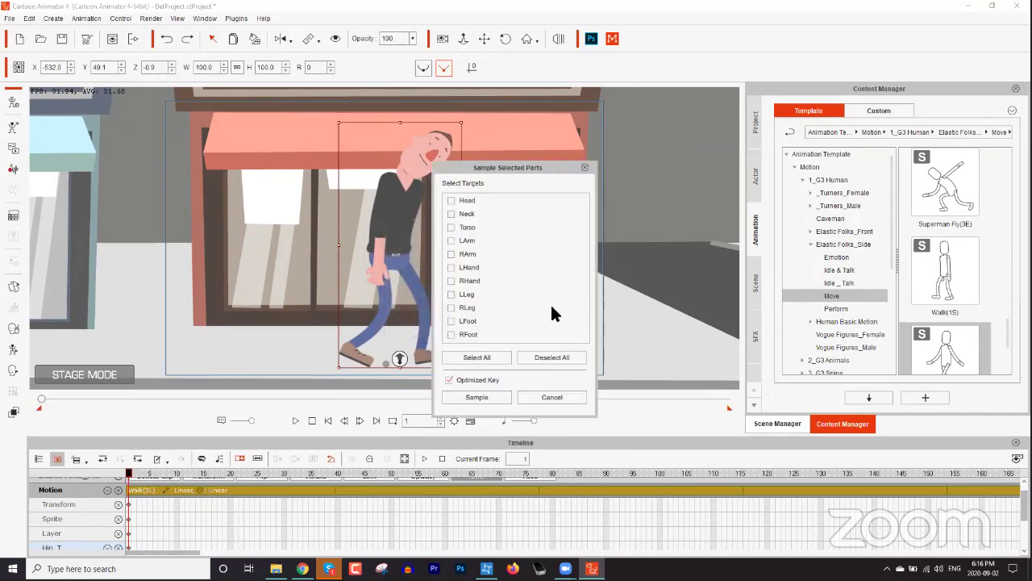
click(451, 240)
click(484, 395)
Show the RArm and LArm tracks under the Motion track and hide the Hip track
scroll(350, 499, down, 1)
scroll(350, 499, down, 1)
scroll(350, 499, up, 2)
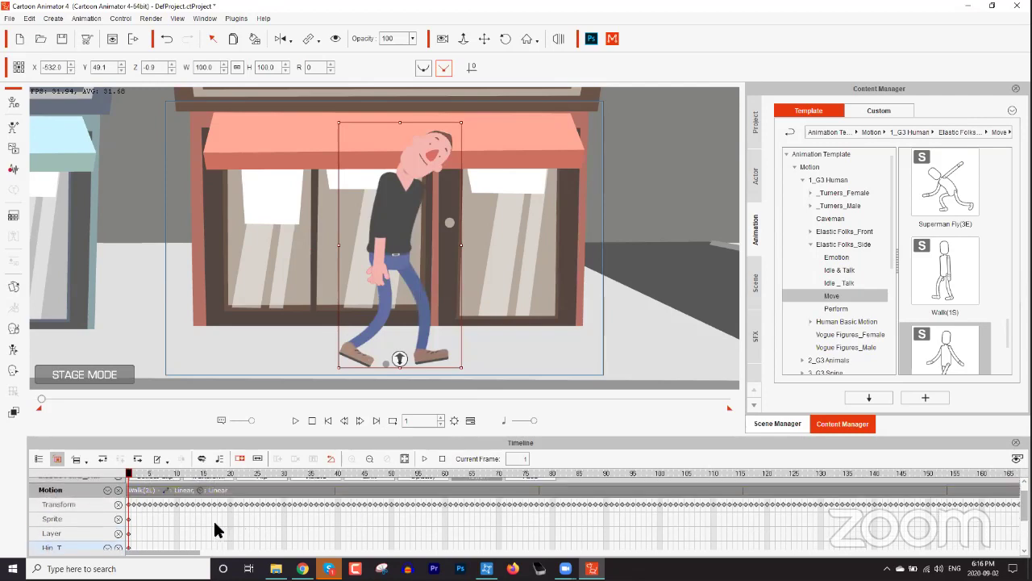
scroll(215, 519, down, 2)
scroll(208, 516, up, 3)
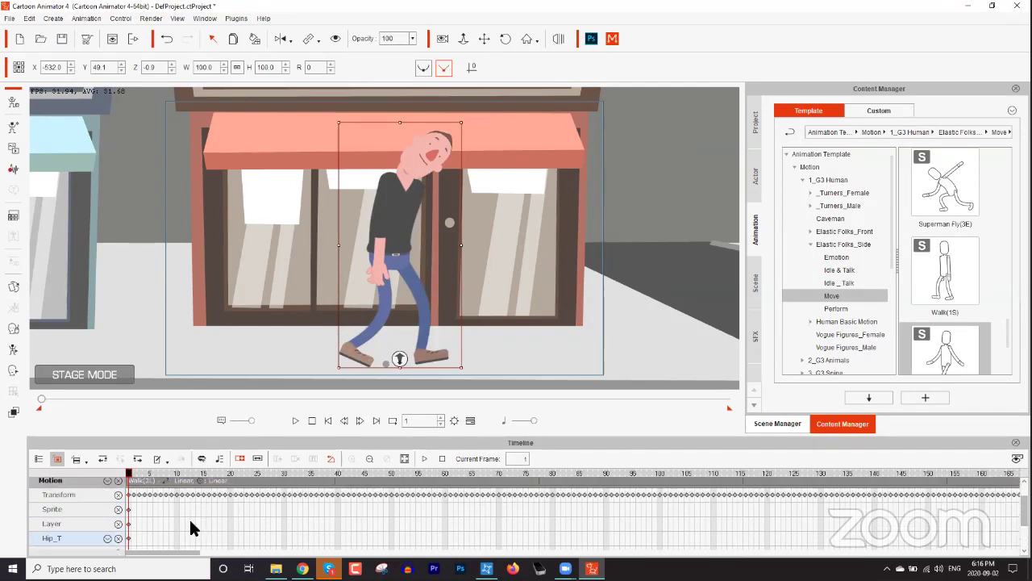
click(106, 484)
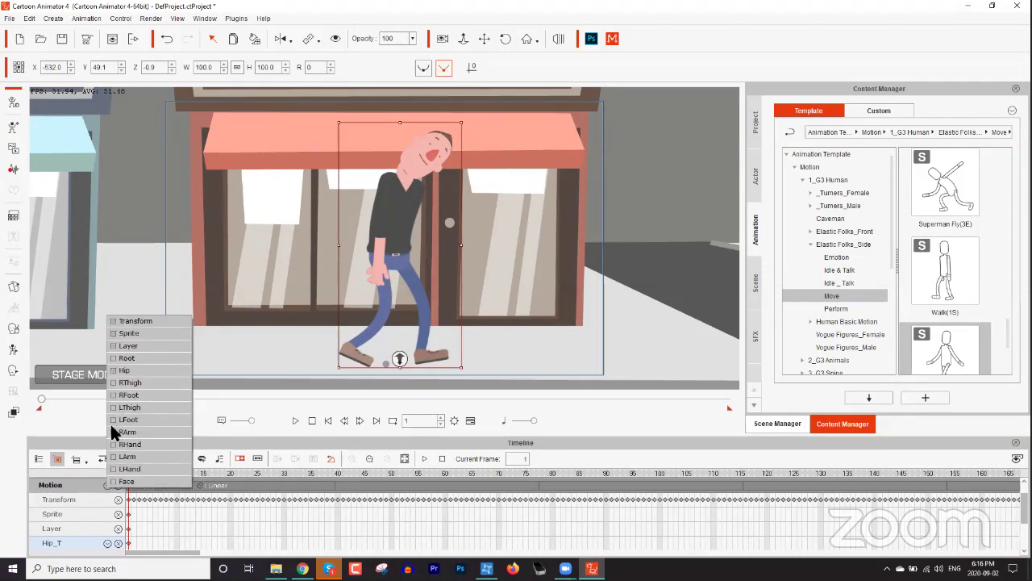
click(113, 431)
click(111, 454)
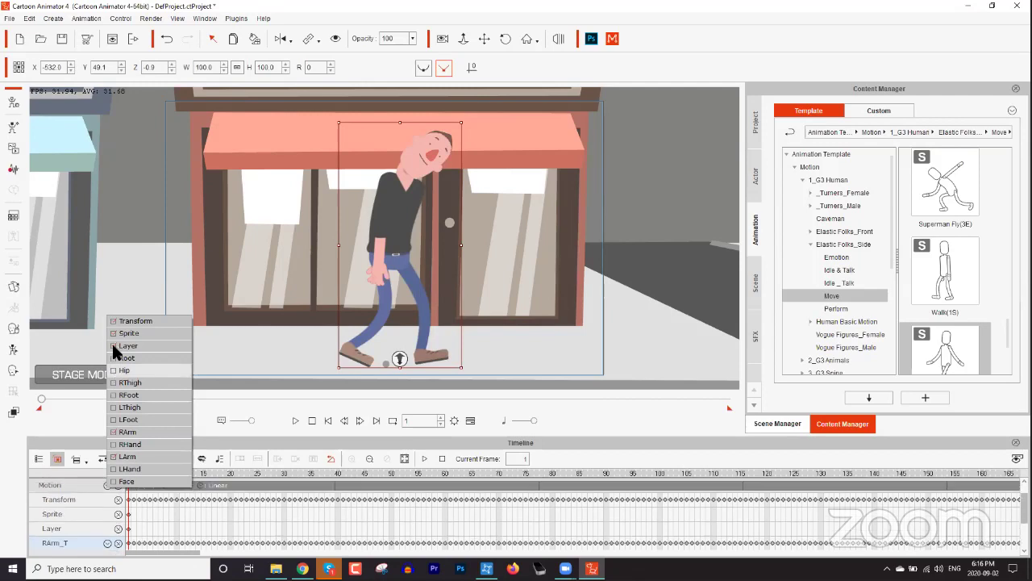
click(291, 475)
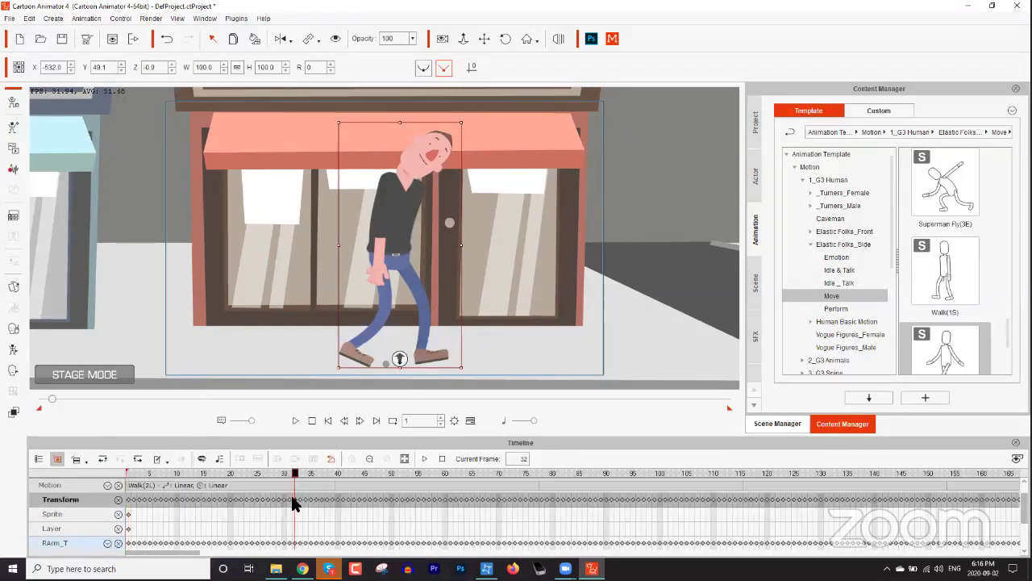
Look over the sampled keys on the RArm and LArm tracks and return the playhead to frame 1
scroll(161, 537, down, 1)
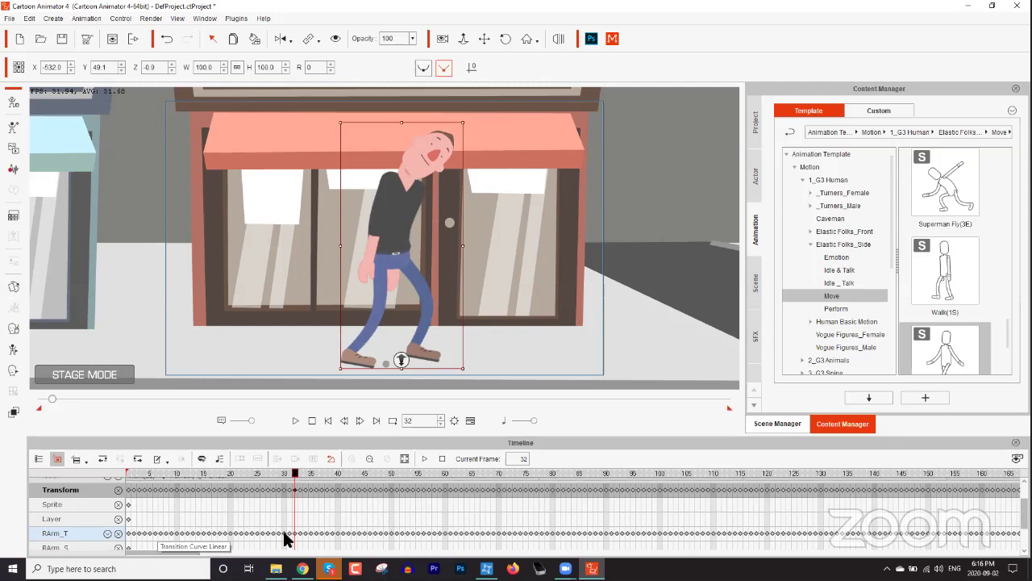
scroll(242, 532, down, 2)
scroll(265, 514, up, 1)
scroll(265, 514, down, 1)
click(171, 476)
drag(170, 472, 103, 468)
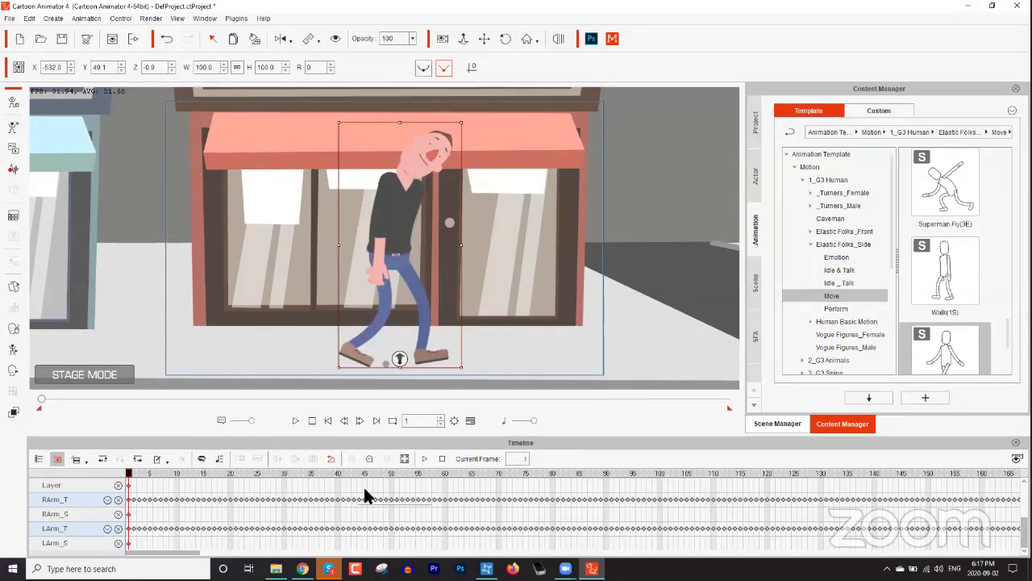
Delete the sampled RArm_T keys from frame 2 to 49 and scrub through the cleared frames back to frame 1
drag(385, 497, 134, 515)
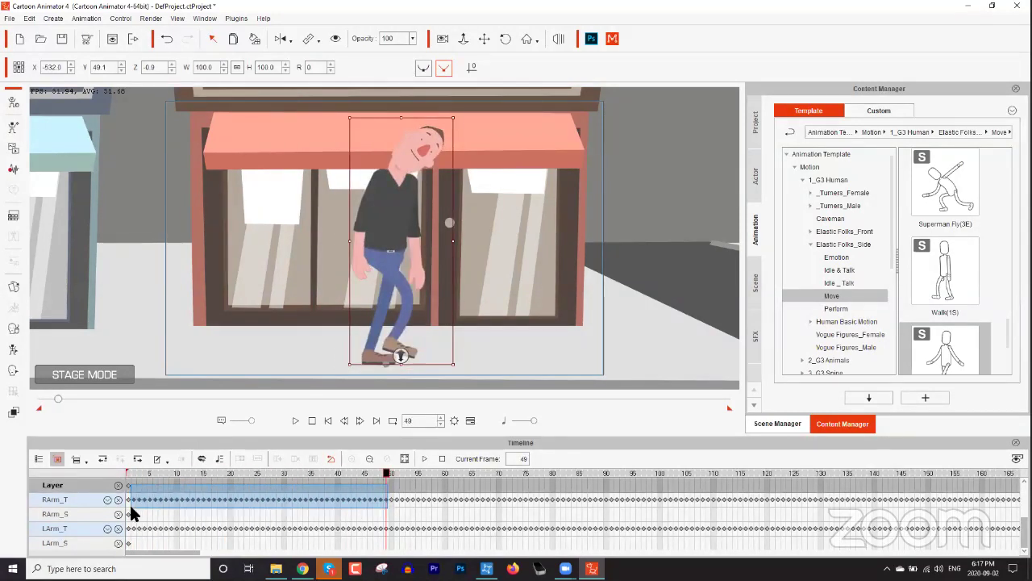
click(134, 514)
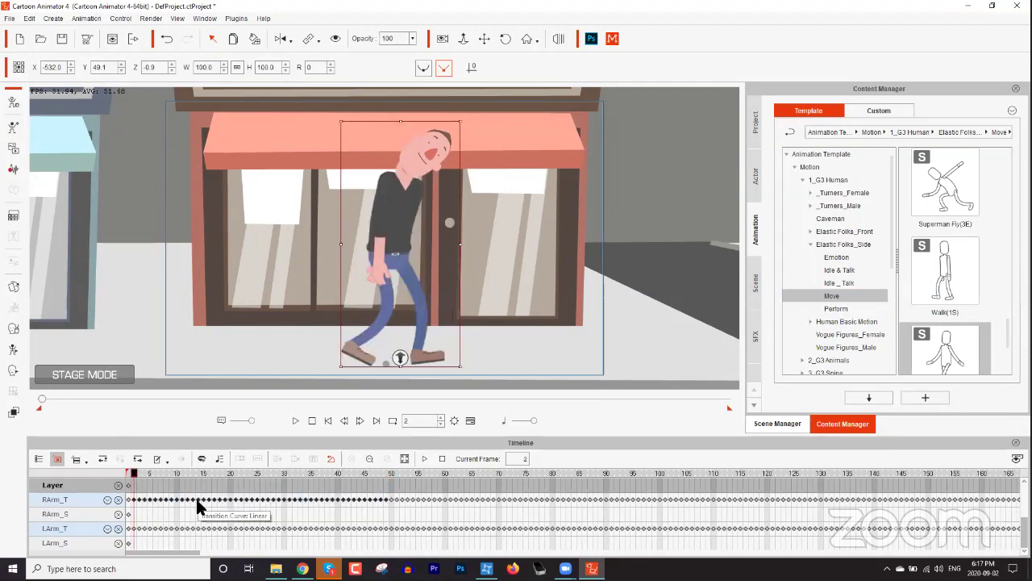
key(Delete)
drag(174, 474, 217, 476)
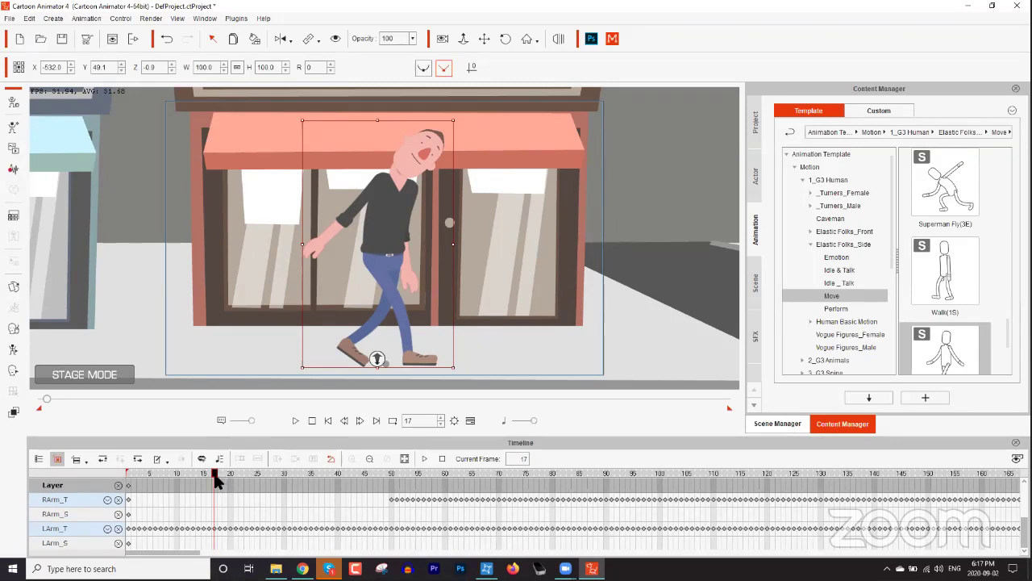
drag(215, 476, 128, 486)
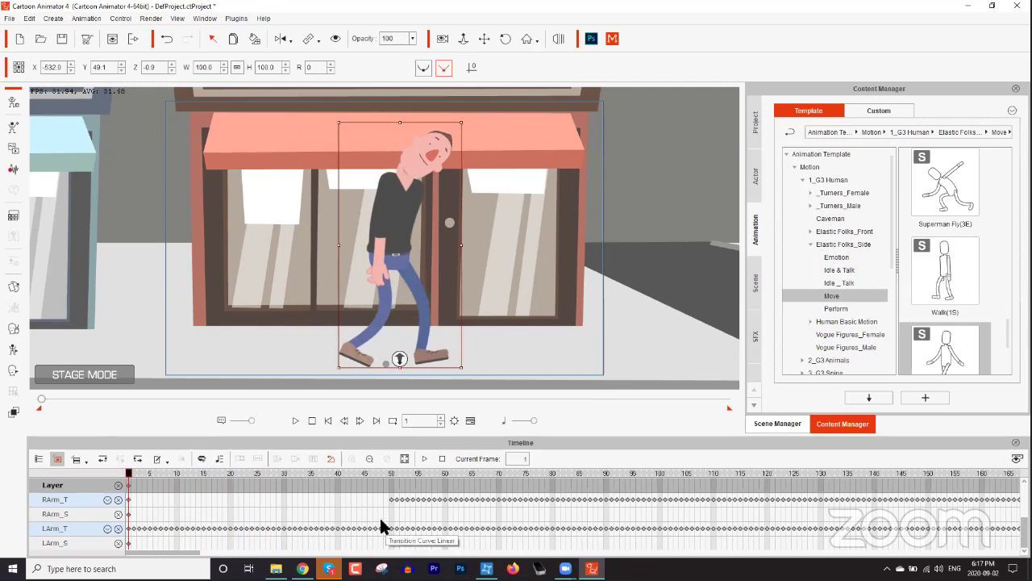
Delete the sampled LArm_T keys from frame 2 to 49 and scrub through the cleared frames
drag(382, 506, 133, 540)
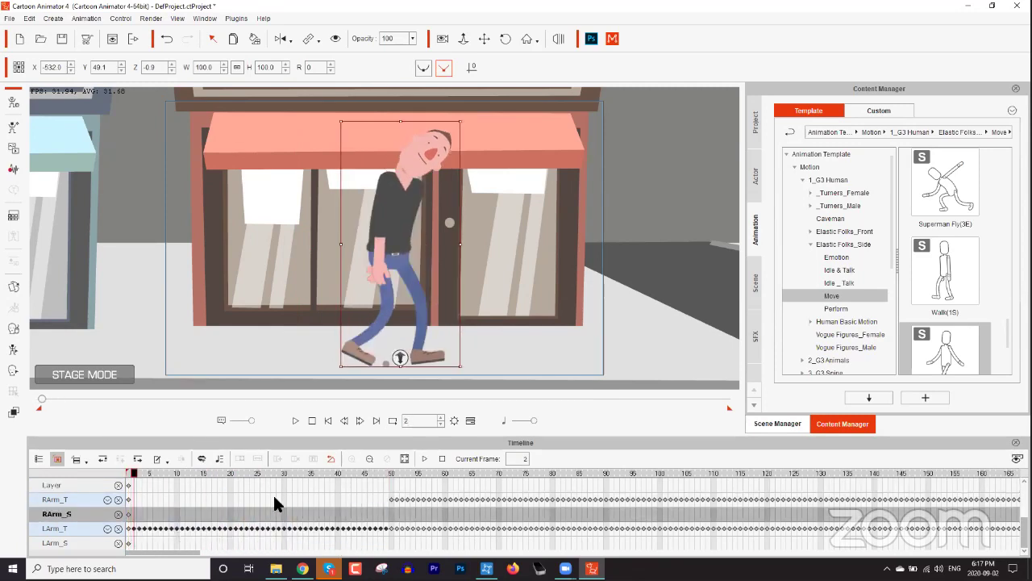
key(Delete)
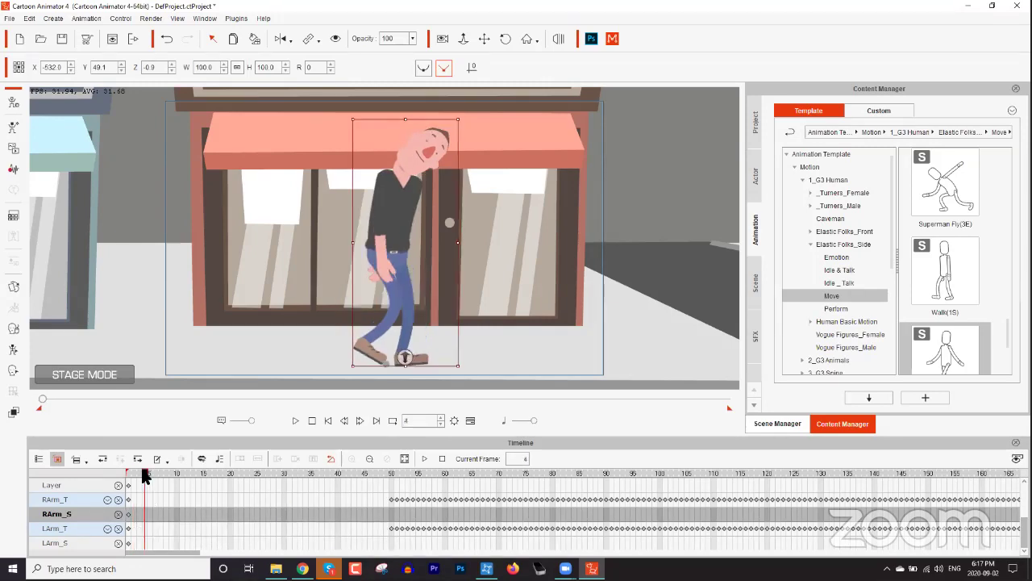
drag(133, 476, 272, 483)
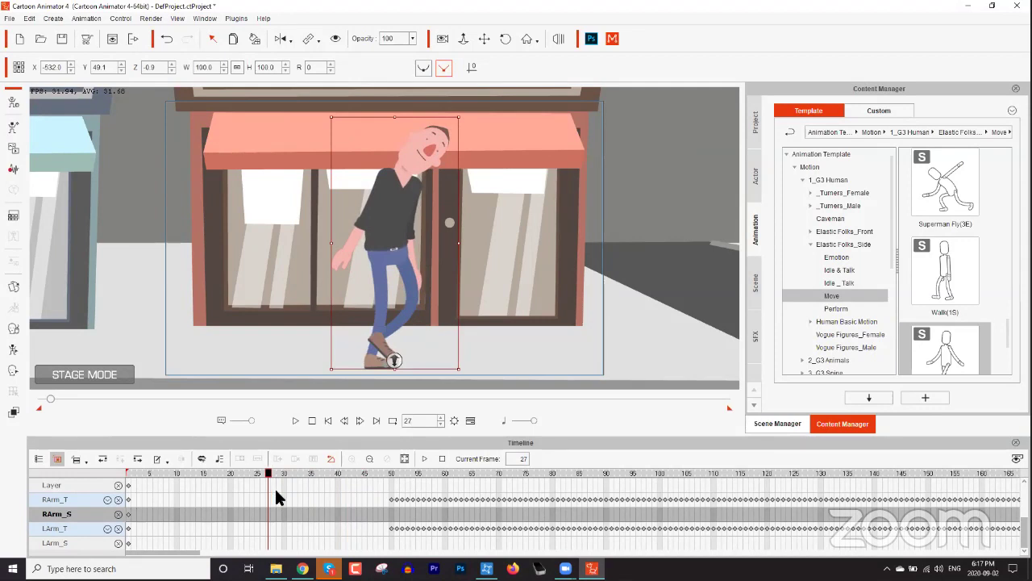
Examine the body-part targets available for sampling selected parts of the Walk(2L) clip, and close the dialog without sampling
scroll(275, 489, up, 2)
click(182, 498)
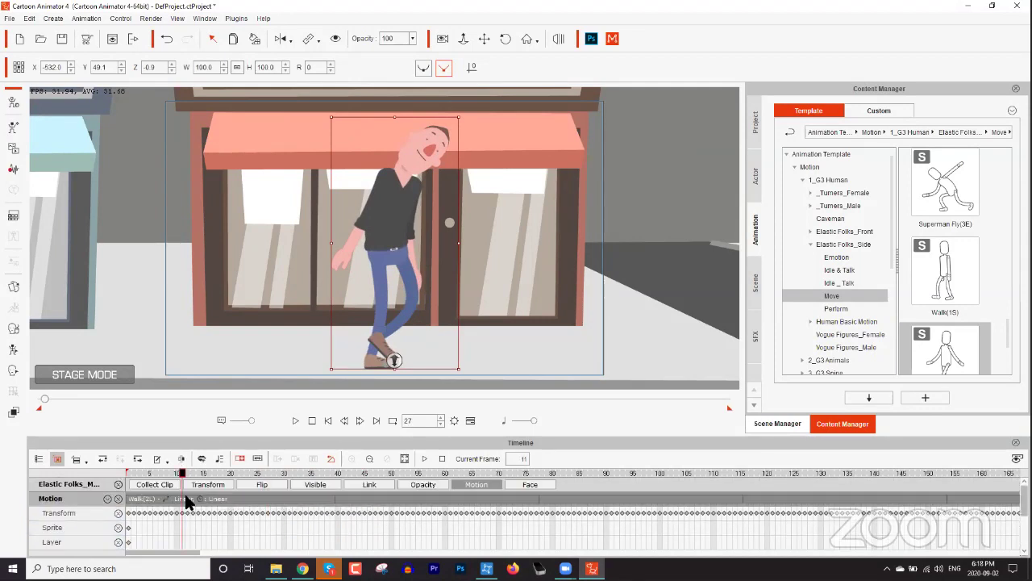
click(130, 498)
right_click(130, 497)
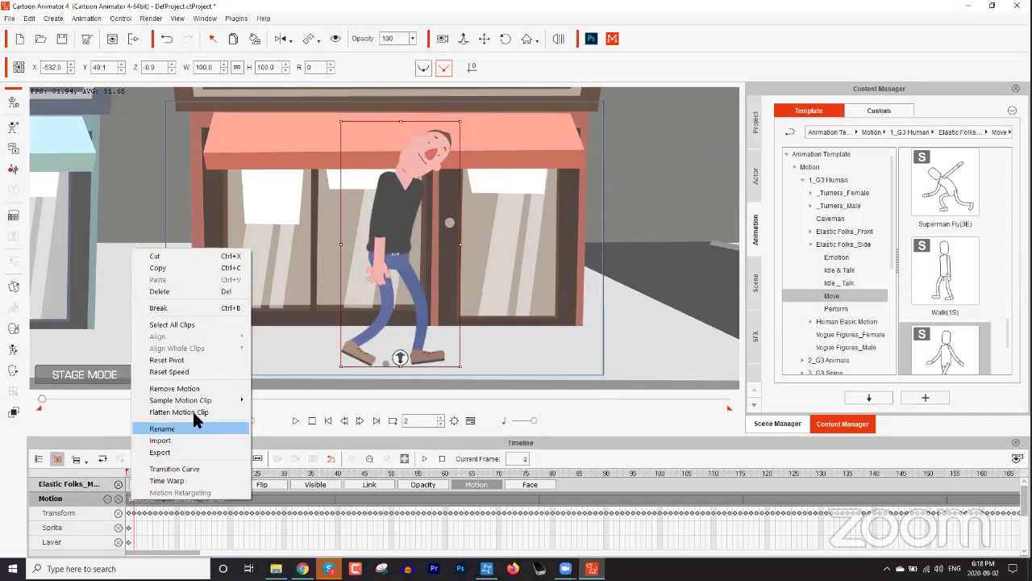
mouse_move(202, 400)
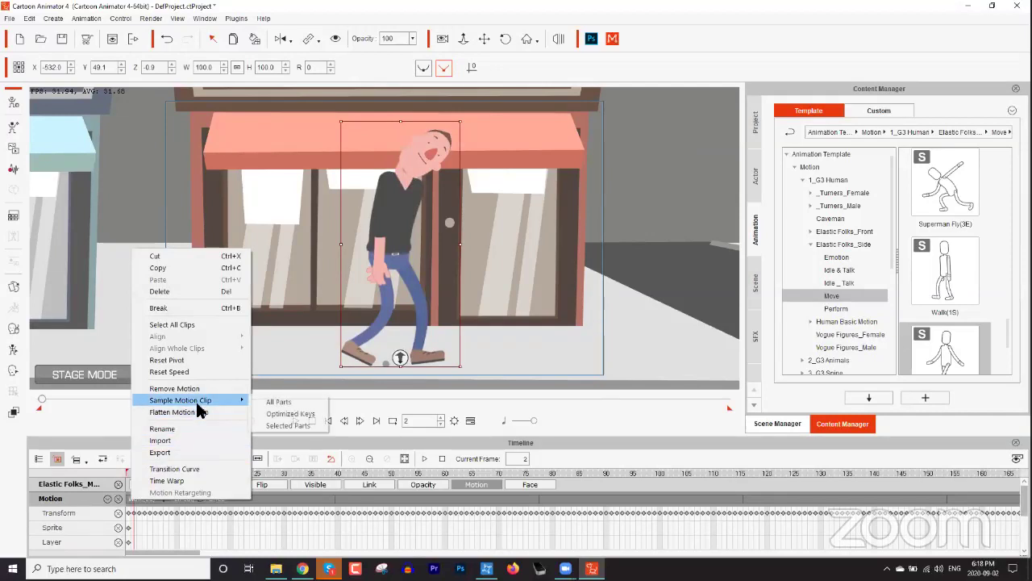
click(296, 427)
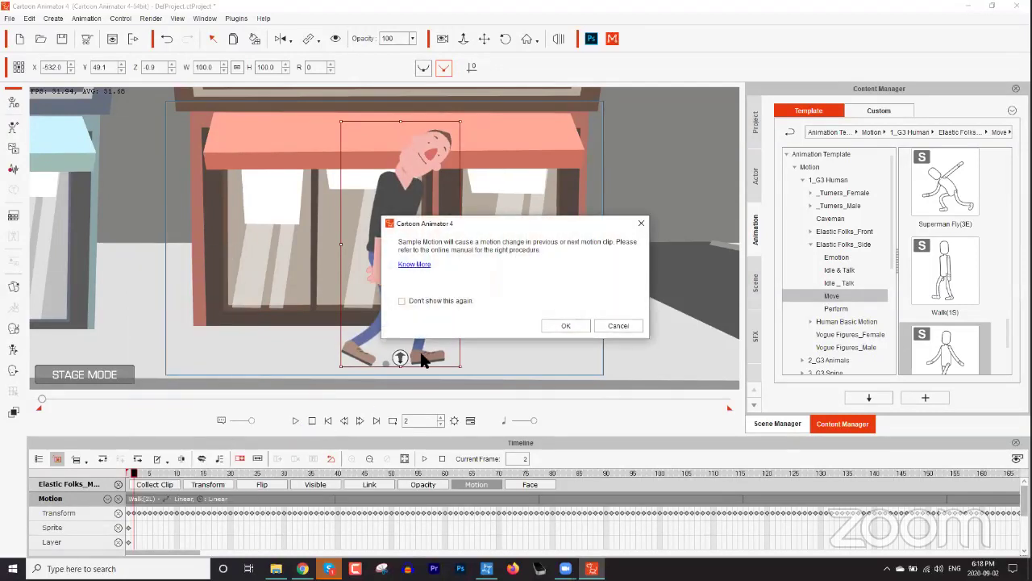
click(564, 325)
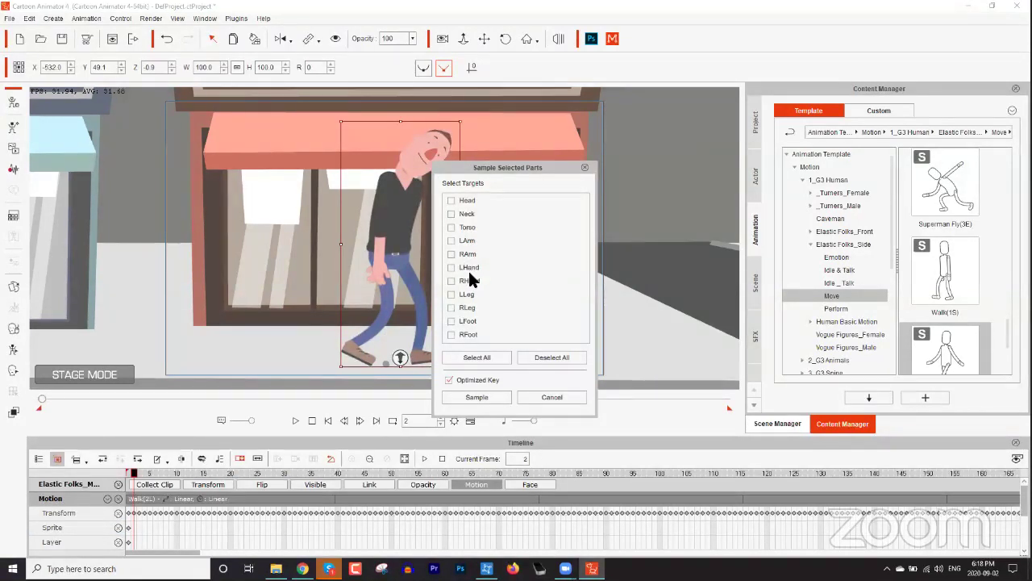
click(562, 396)
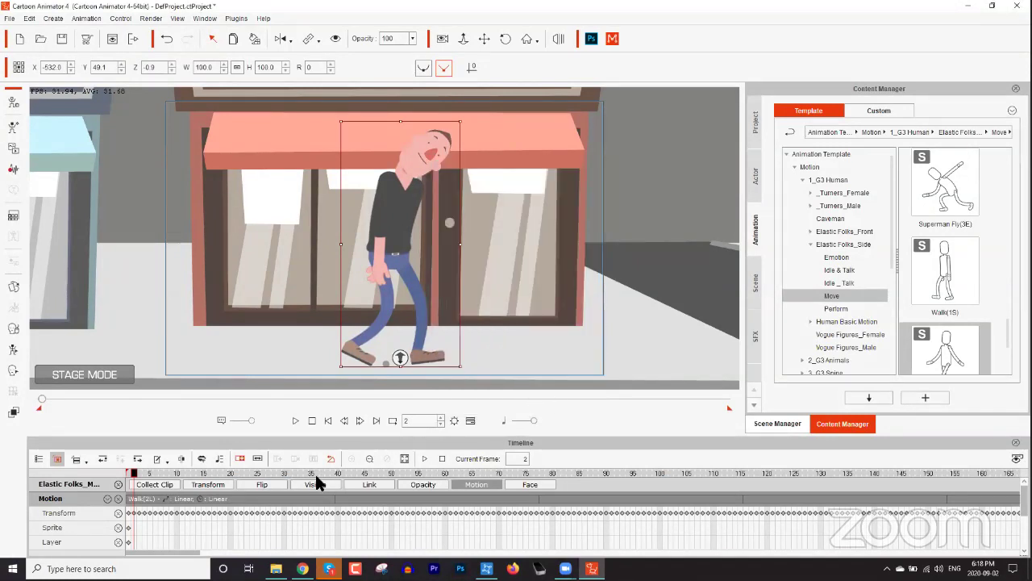
Undo the arm key deletions and the sampling of the Walk(2L) clip
scroll(260, 515, down, 5)
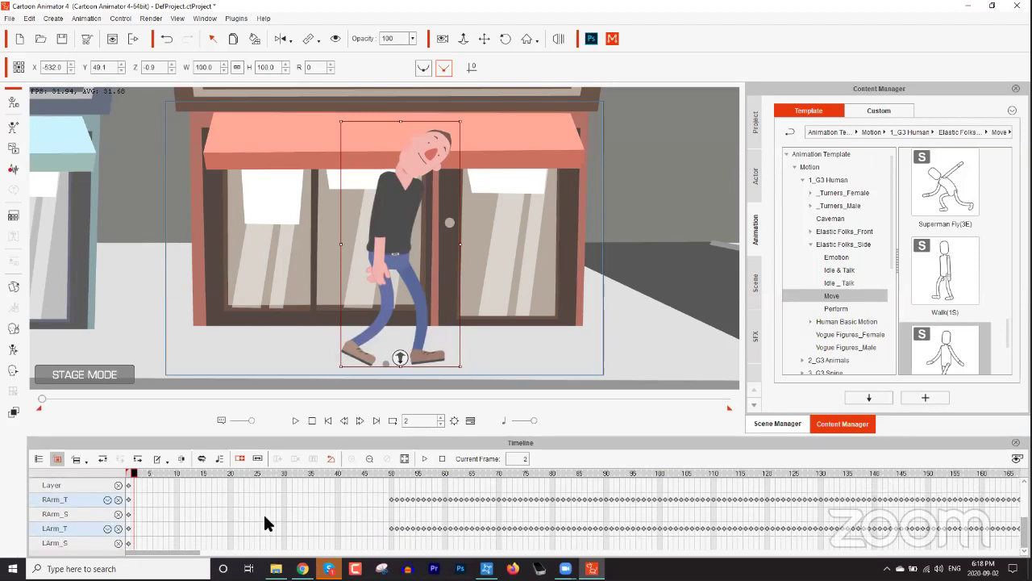
click(304, 504)
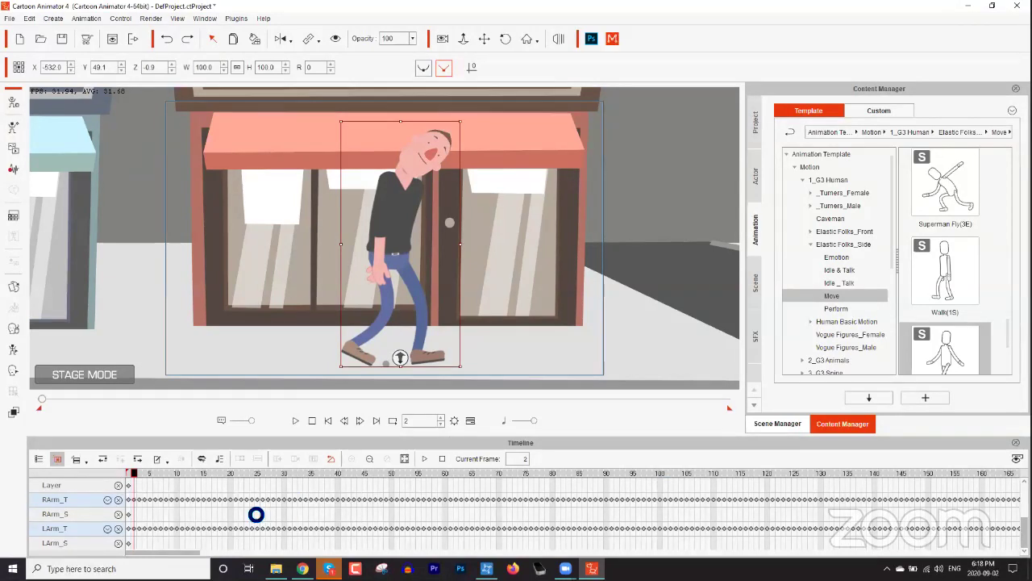
scroll(218, 504, up, 5)
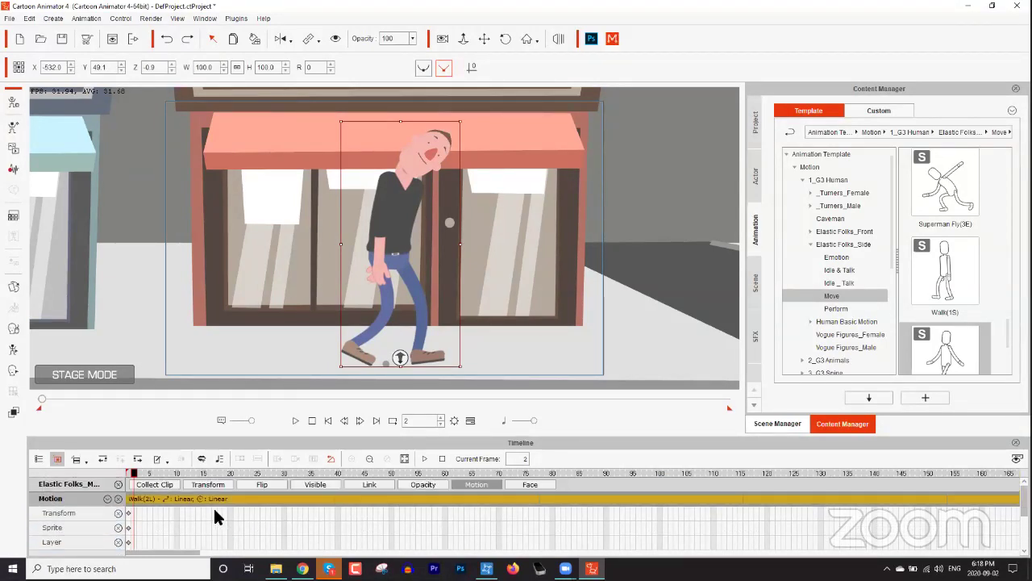
Remove the motion of RArm and LArm from the Walk(2L) clip at frame 1
click(127, 499)
right_click(129, 504)
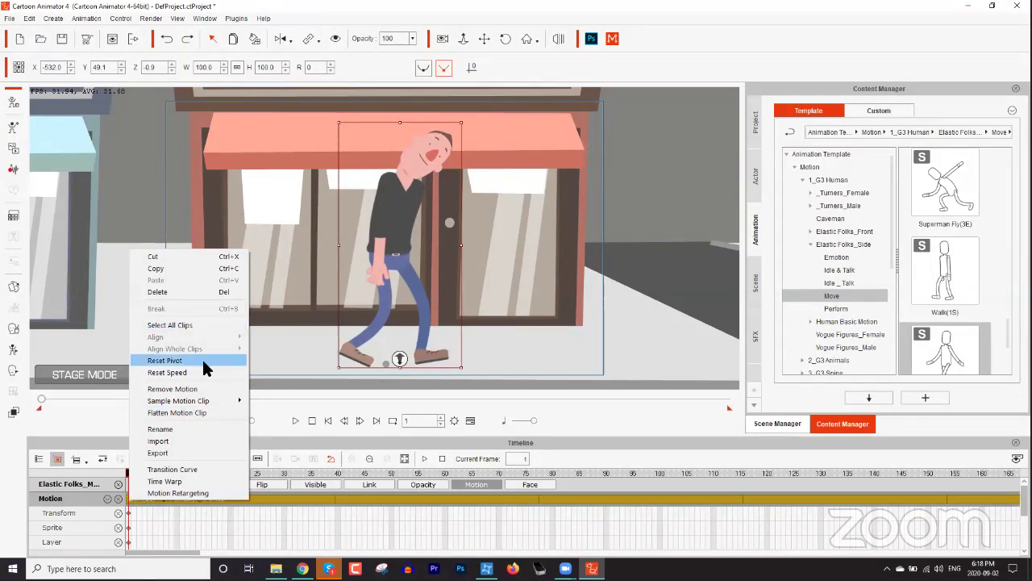
click(192, 387)
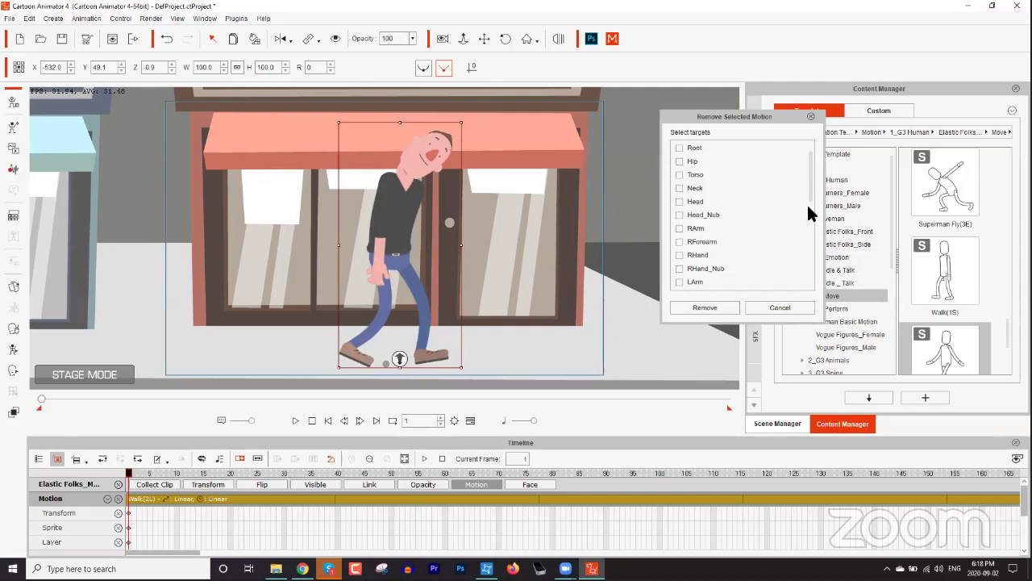
scroll(811, 193, down, 2)
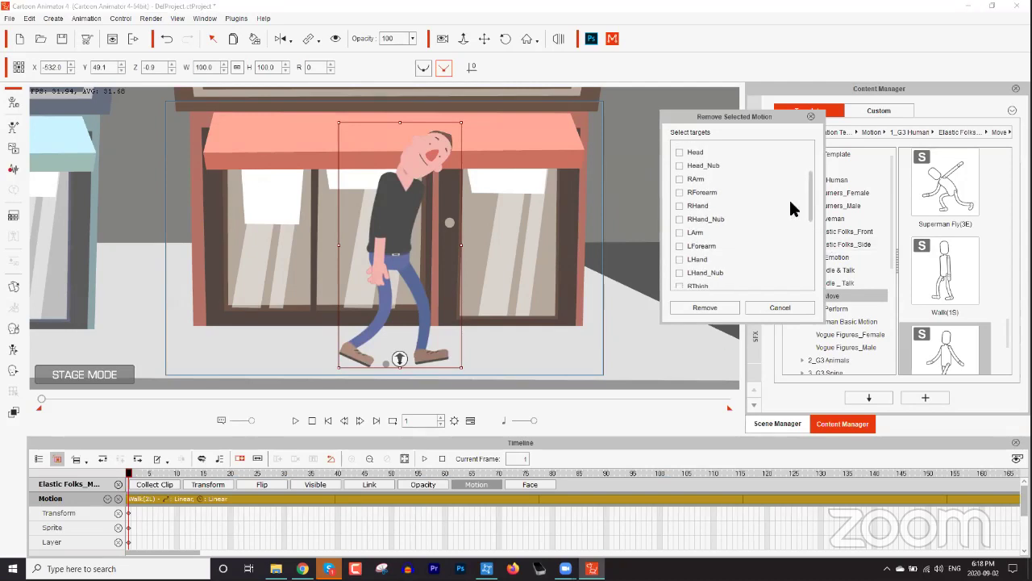
click(680, 179)
click(680, 233)
click(704, 308)
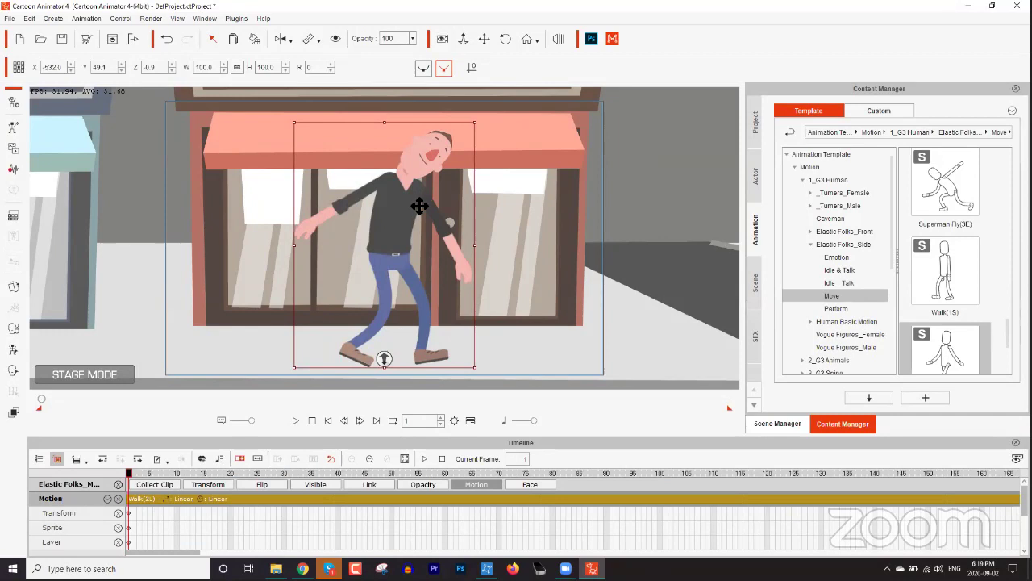
With the 2D Motion Key Editor, rotate RArm to 334 and LArm to 62 so both hang down, and nudge LArm's shoulder position slightly
click(14, 353)
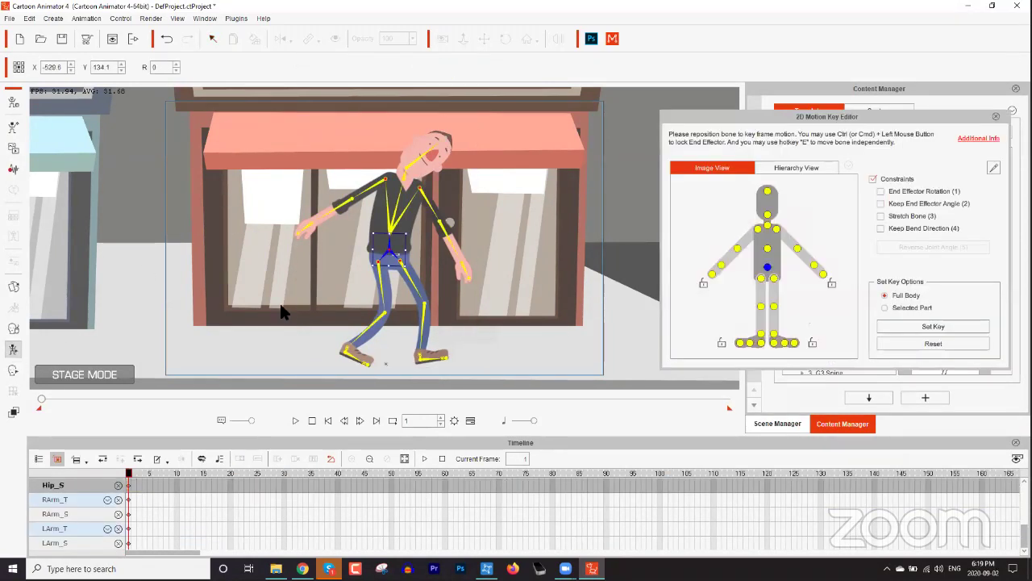
click(759, 230)
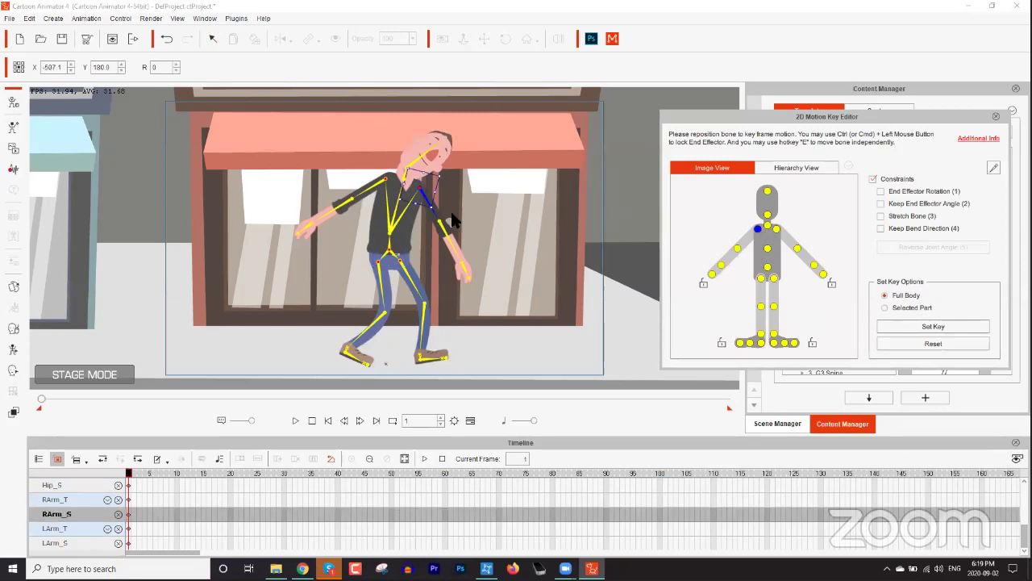
drag(440, 221, 414, 227)
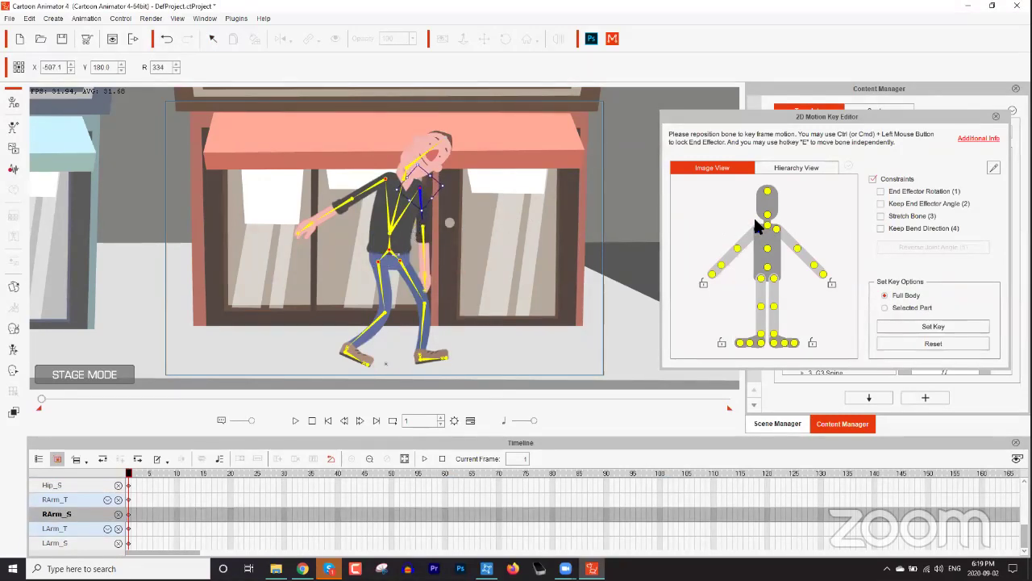
click(777, 229)
drag(382, 205, 421, 209)
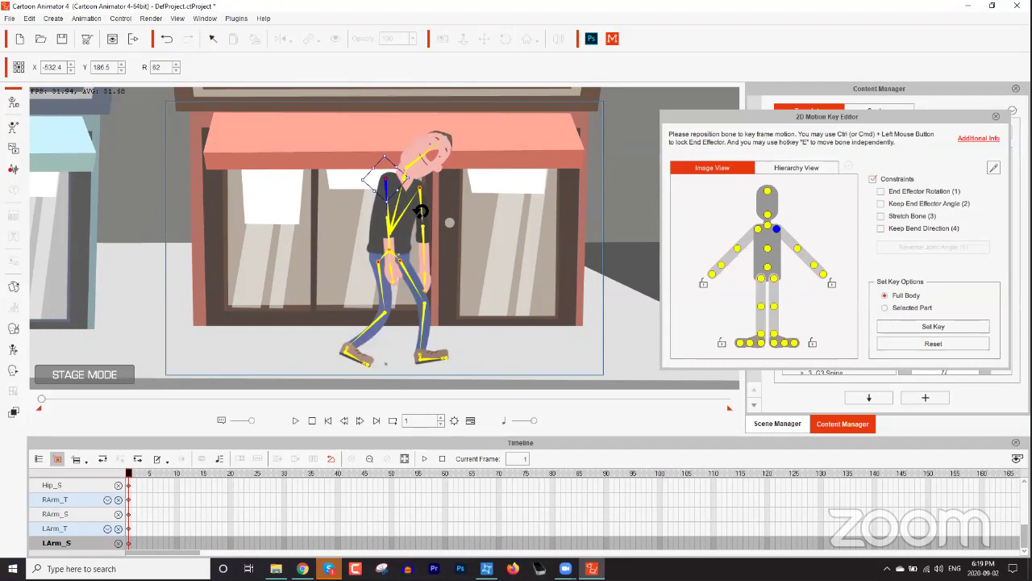
drag(393, 192, 393, 190)
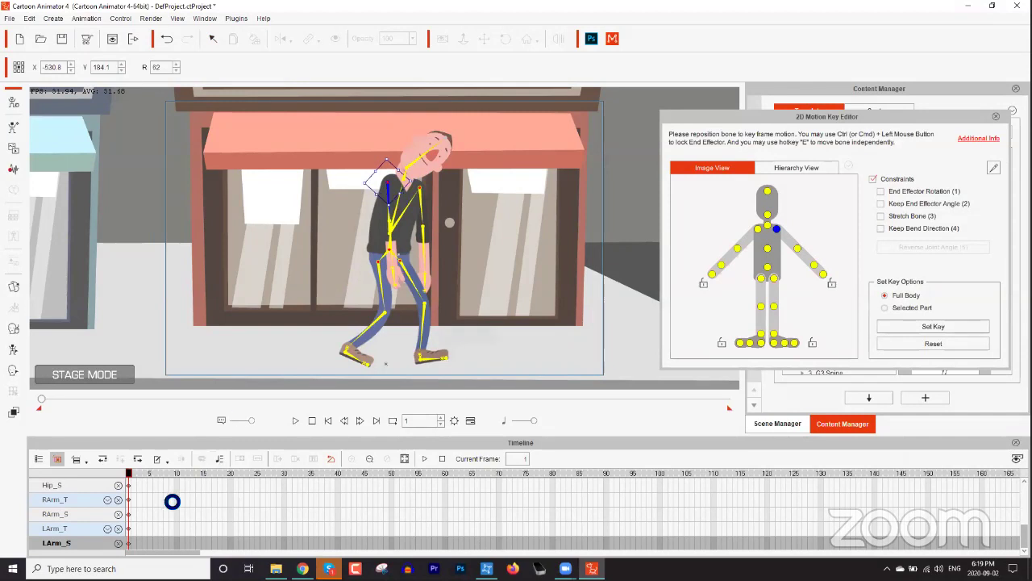
Play back the walk to check the lowered arms and return the playhead to frame 1
key(space)
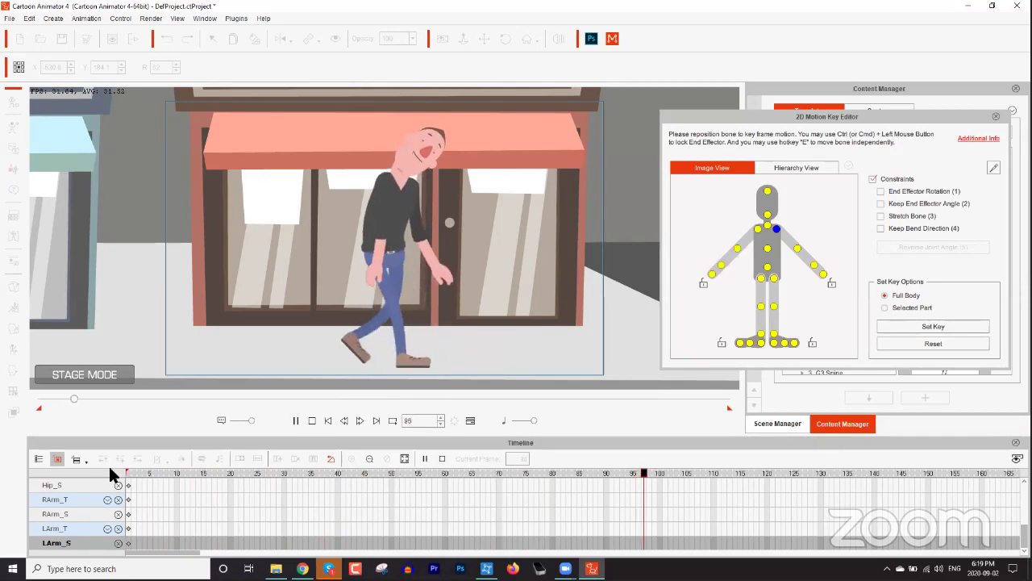
key(space)
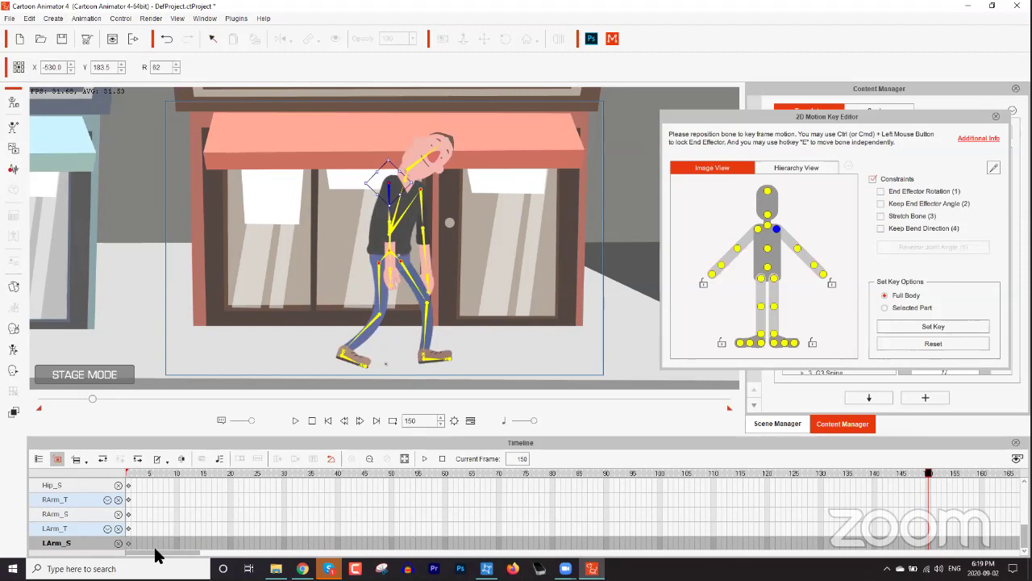
drag(178, 470, 111, 468)
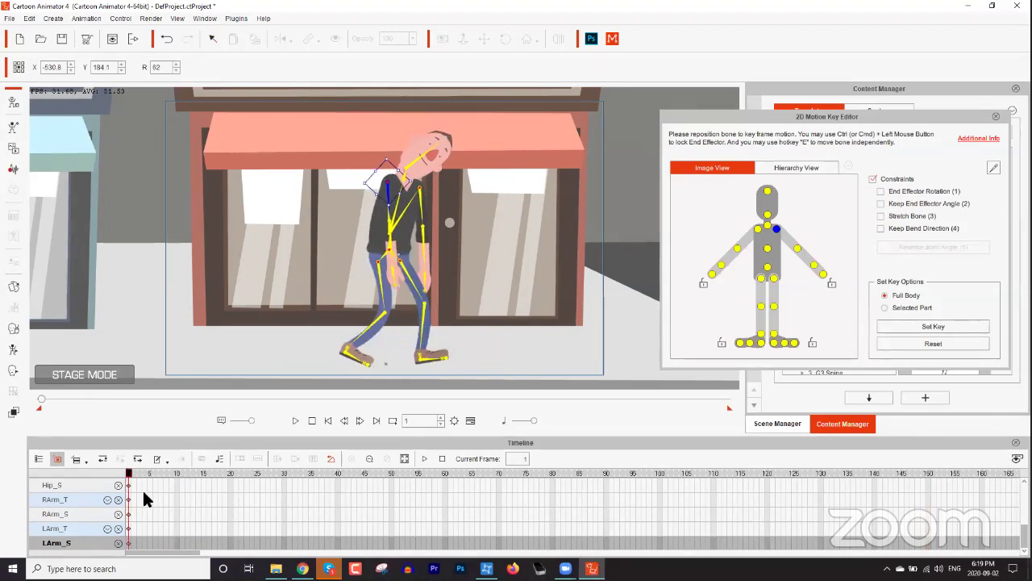
Remove the motion of RForearm and LForearm from the Walk(2L) clip at frame 1
scroll(141, 498, up, 5)
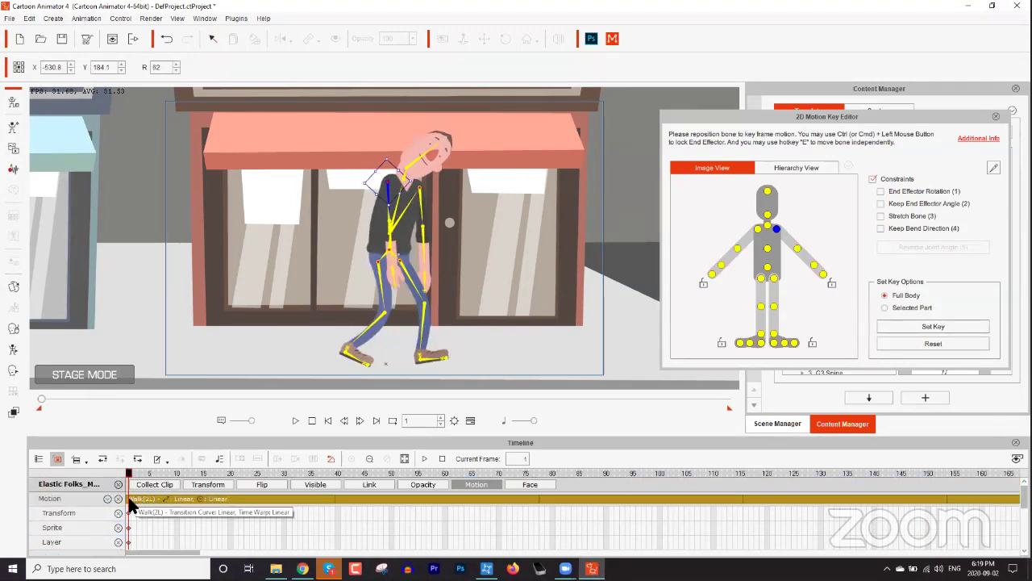
right_click(132, 501)
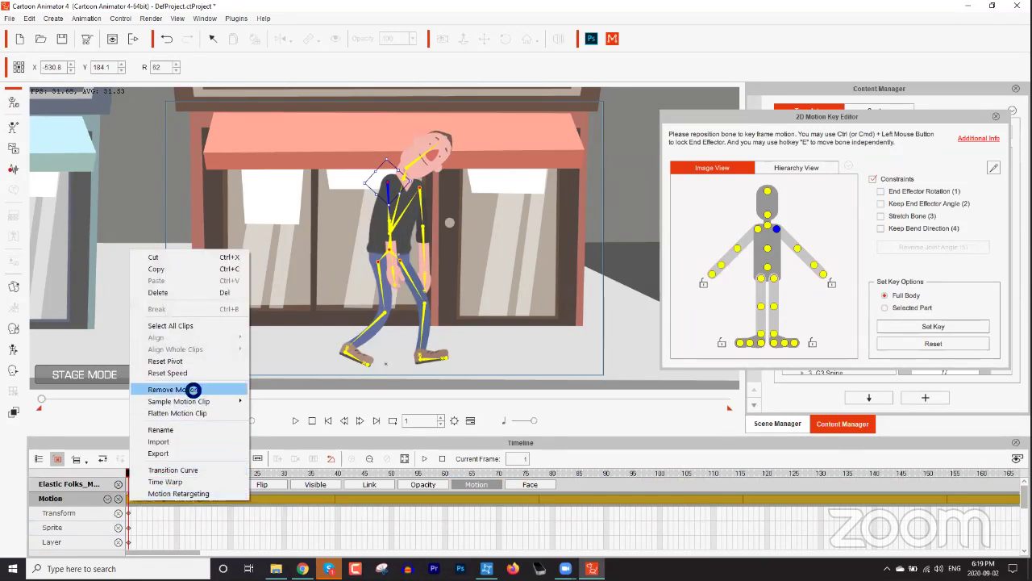
click(192, 389)
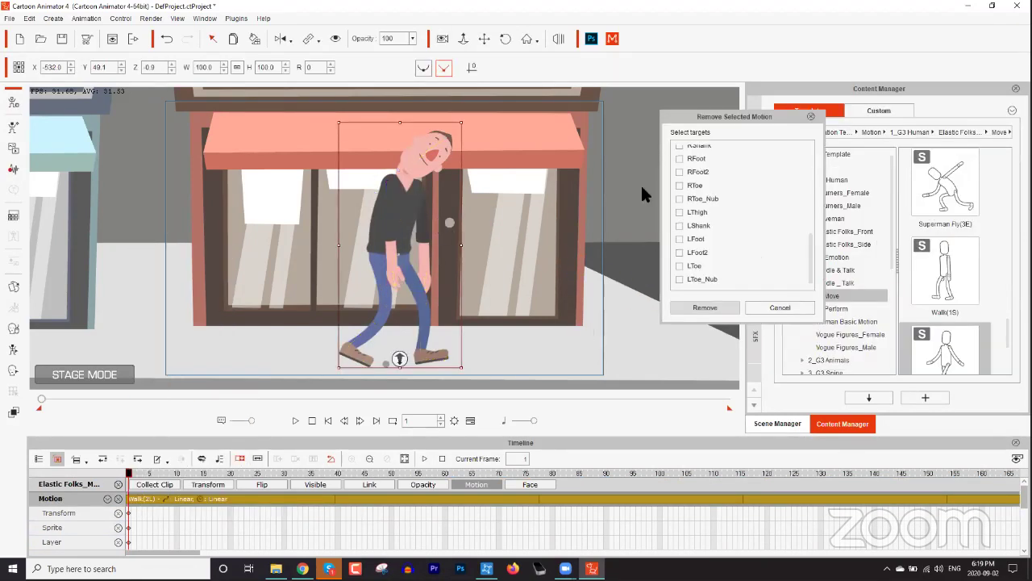
scroll(726, 238, up, 3)
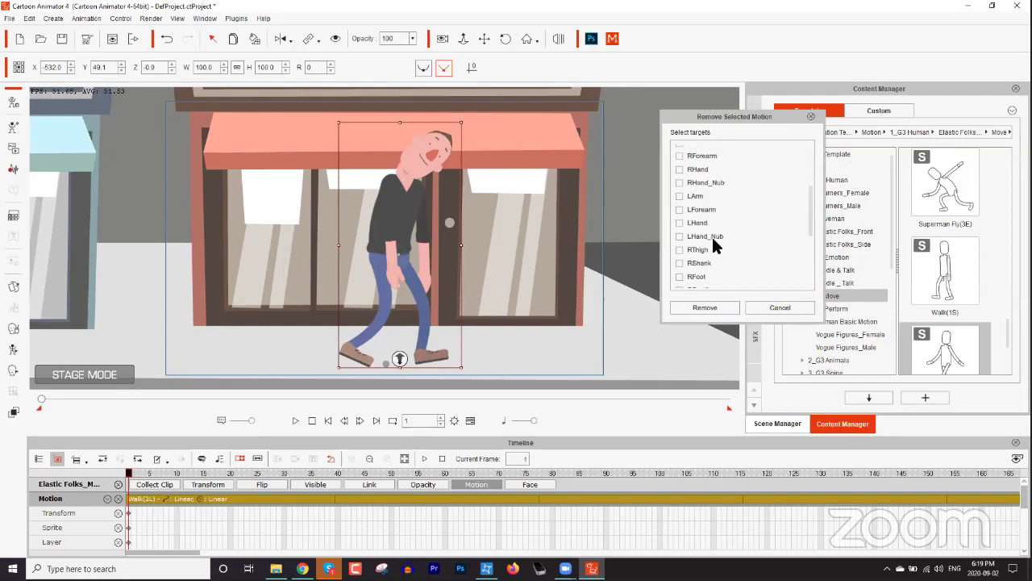
click(680, 209)
click(679, 156)
click(710, 307)
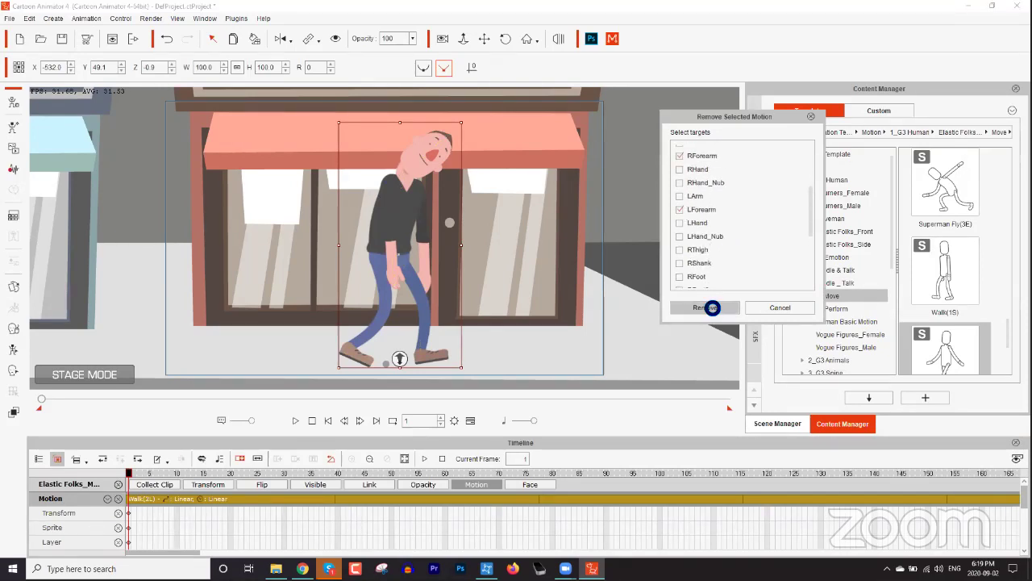
Play back the walk to check the forearms' movement, and rewind to frame 1
key(space)
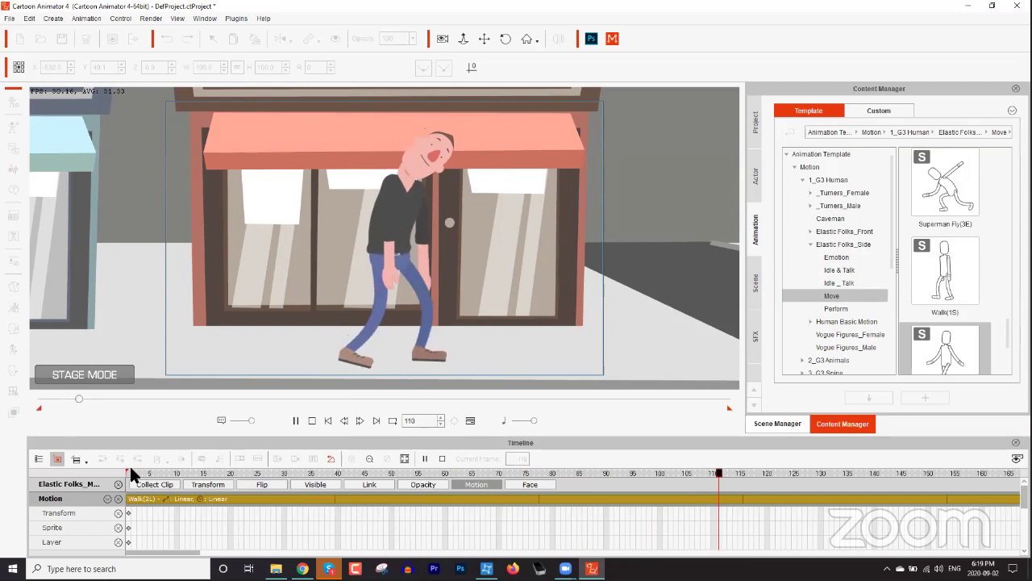
key(space)
mouse_move(148, 472)
mouse_down()
mouse_move(127, 474)
mouse_move(166, 474)
mouse_move(128, 474)
mouse_up()
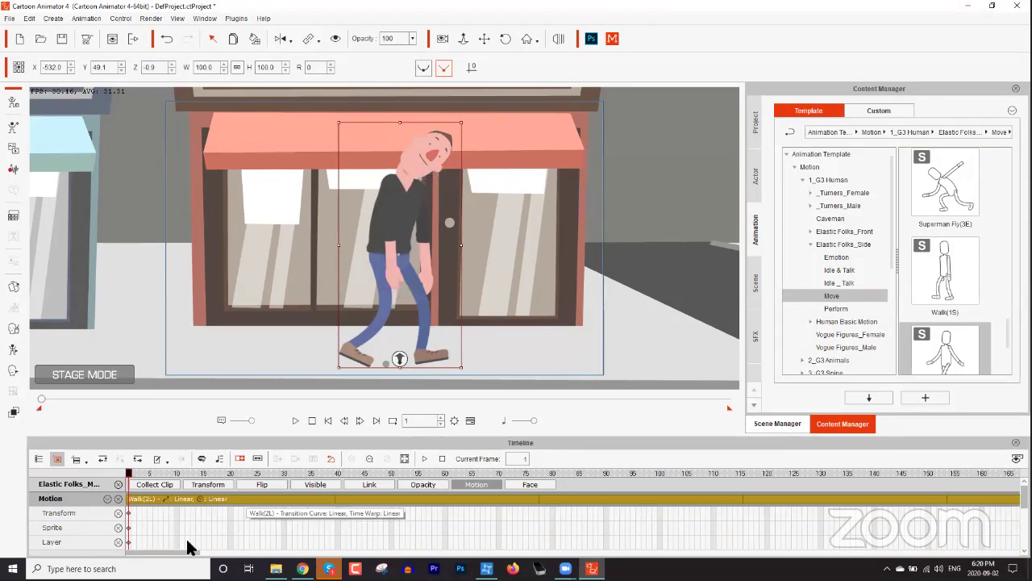
At frame 1, turn the character's head to the right with the Face Key Editor's head rotation gizmo
key(space)
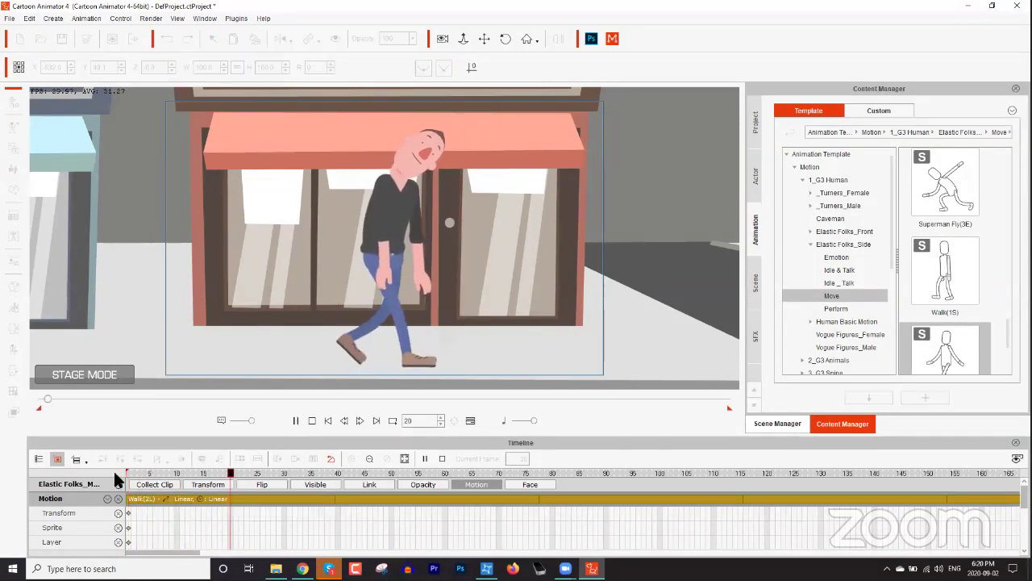
click(131, 472)
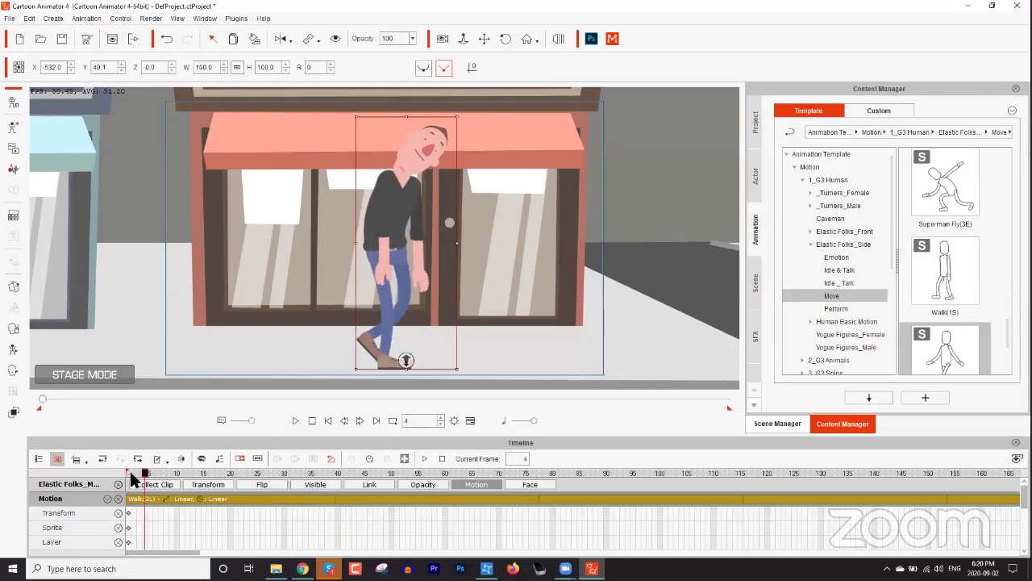
scroll(470, 164, up, 5)
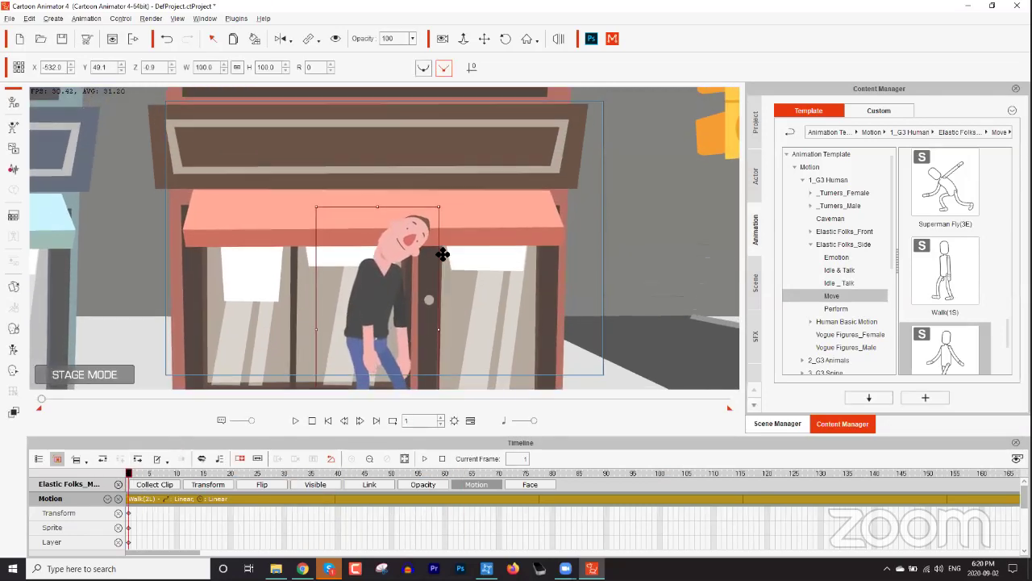
scroll(498, 295, up, 2)
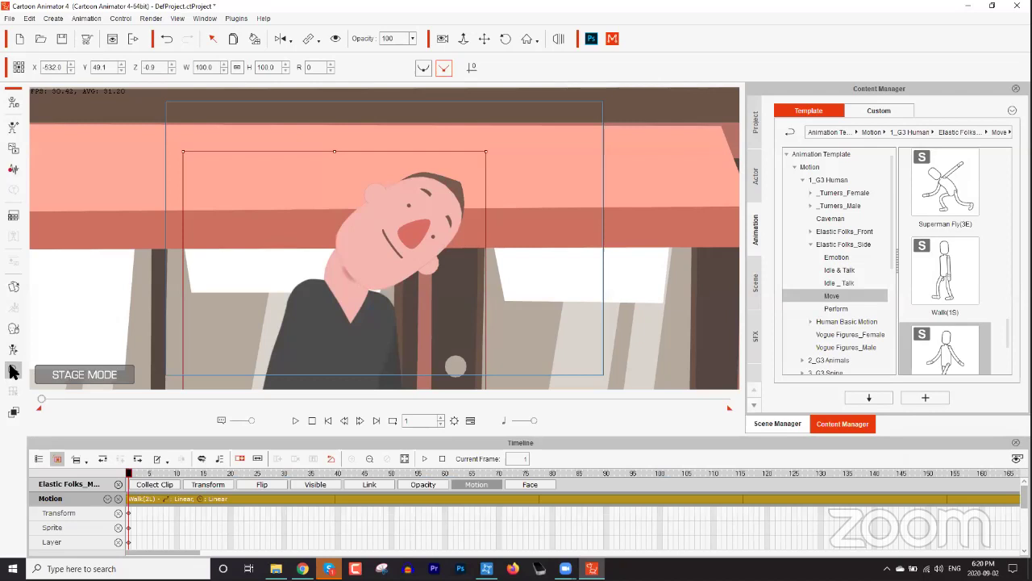
click(13, 371)
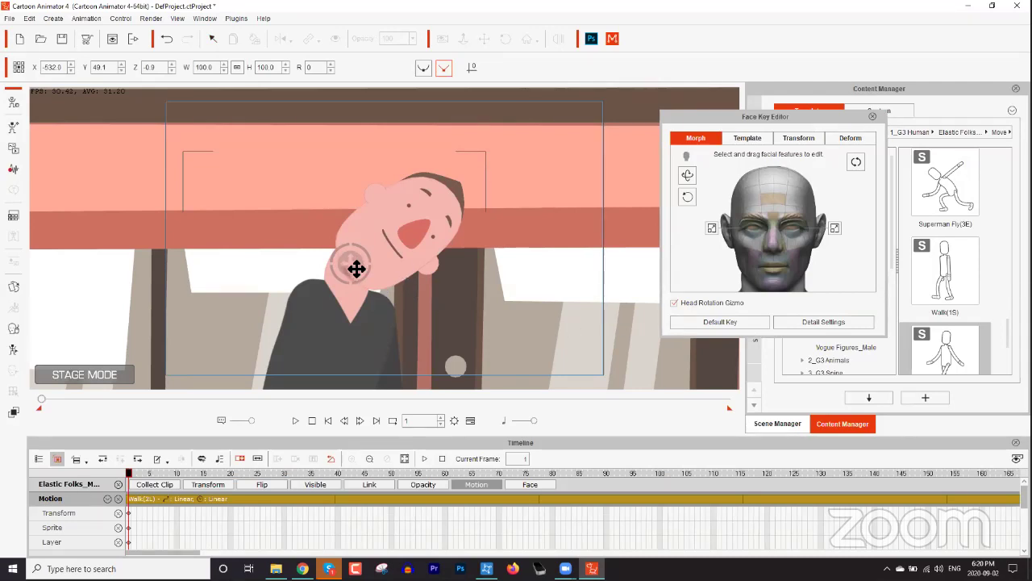
drag(352, 264, 721, 254)
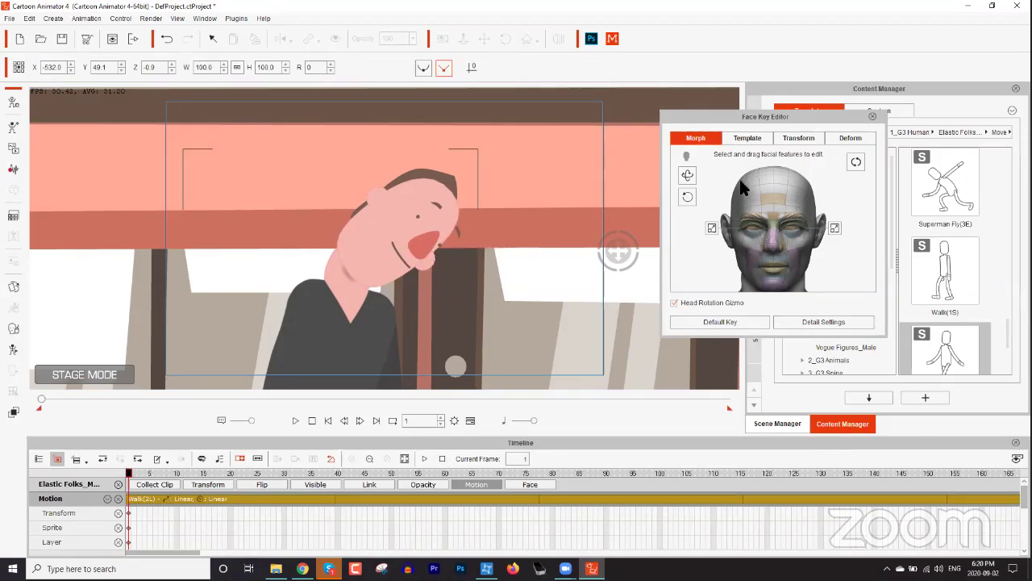
Apply the Sad_3 expression from the 03-Sad style at strength 60 and close the Face Key Editor
click(747, 137)
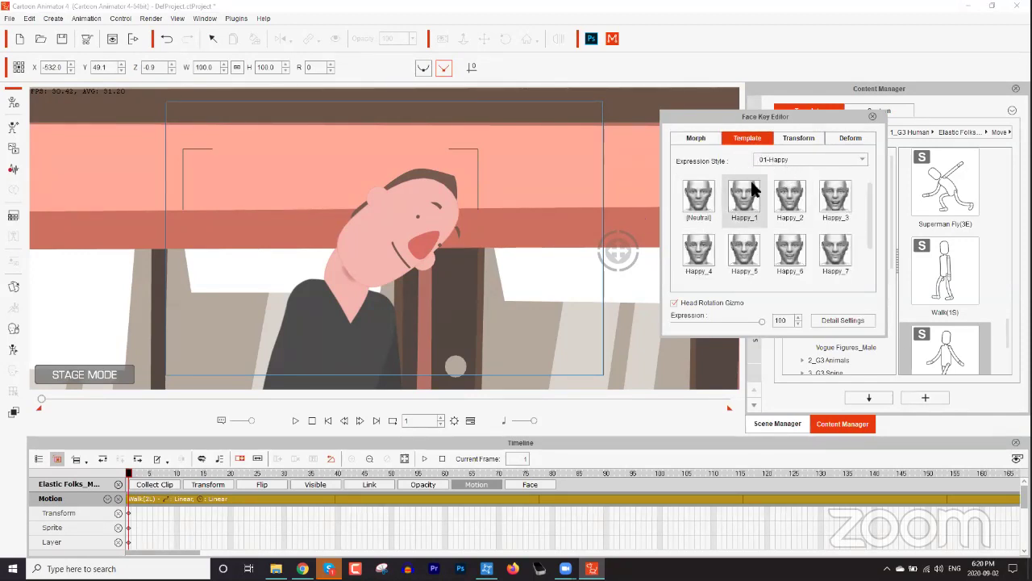
click(791, 161)
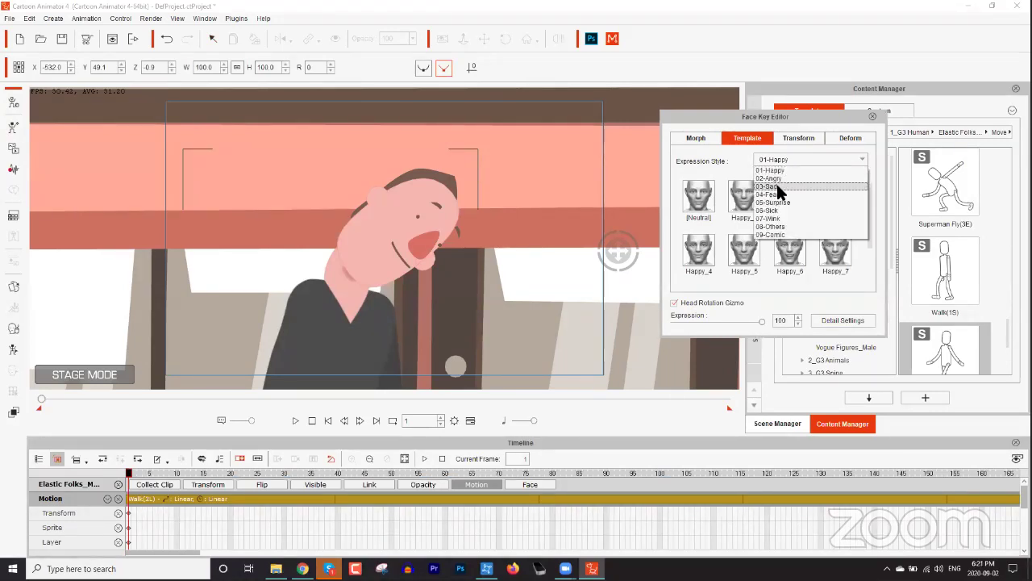
click(776, 186)
click(750, 258)
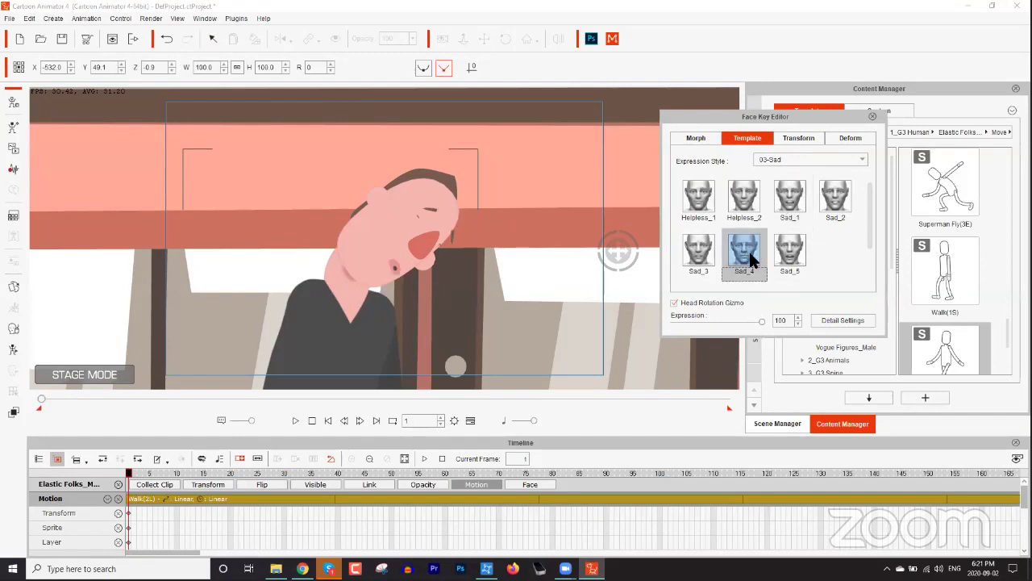
click(696, 258)
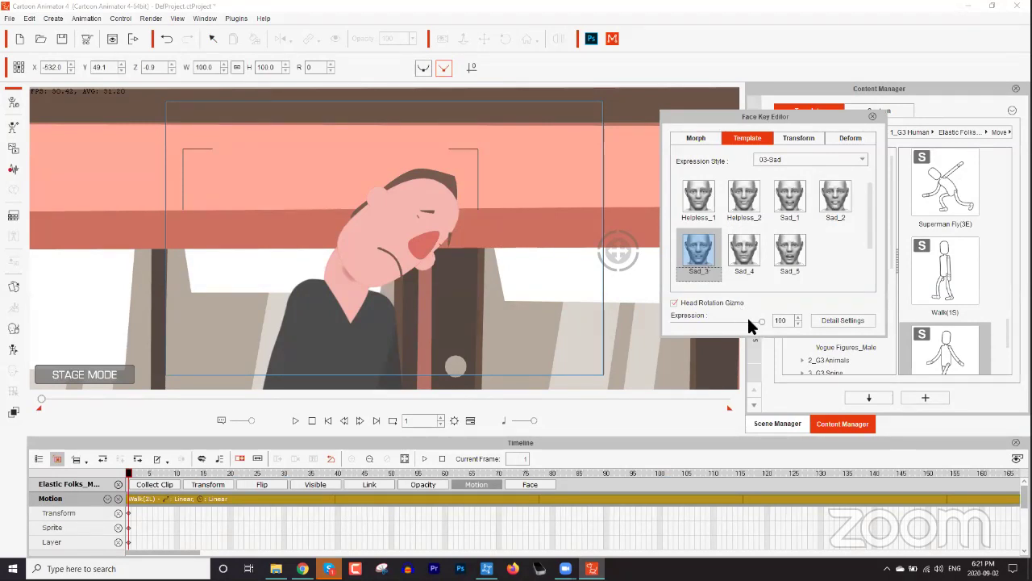
drag(761, 321, 726, 330)
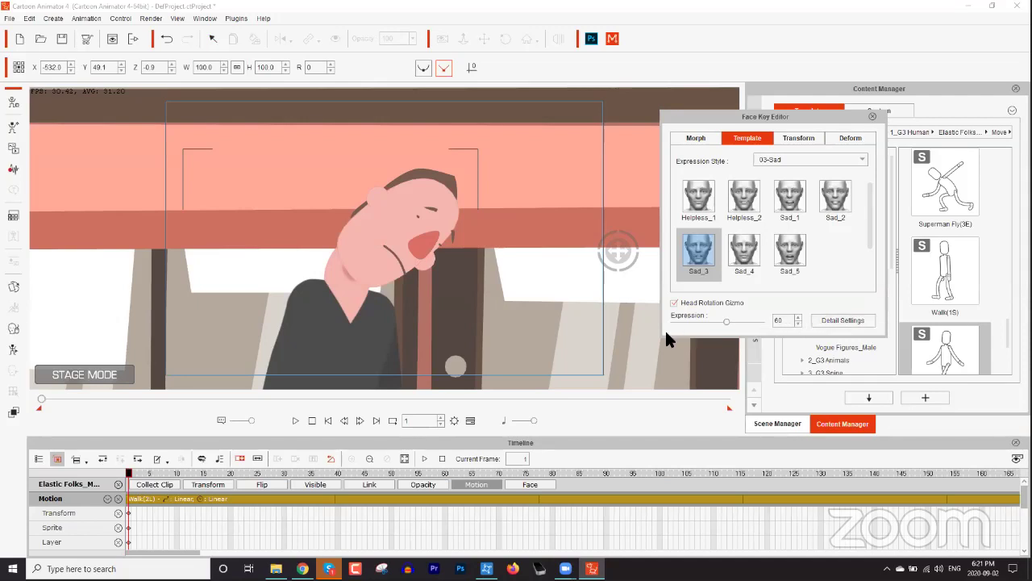
click(872, 118)
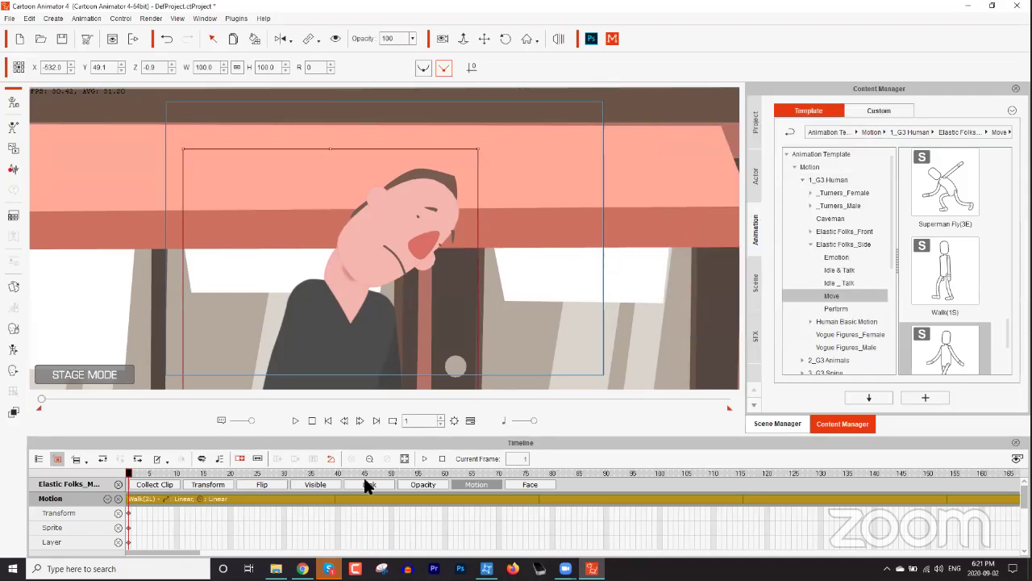
Play back the walk to check the sad face close up and the full body, and return to frame 1
click(174, 472)
key(space)
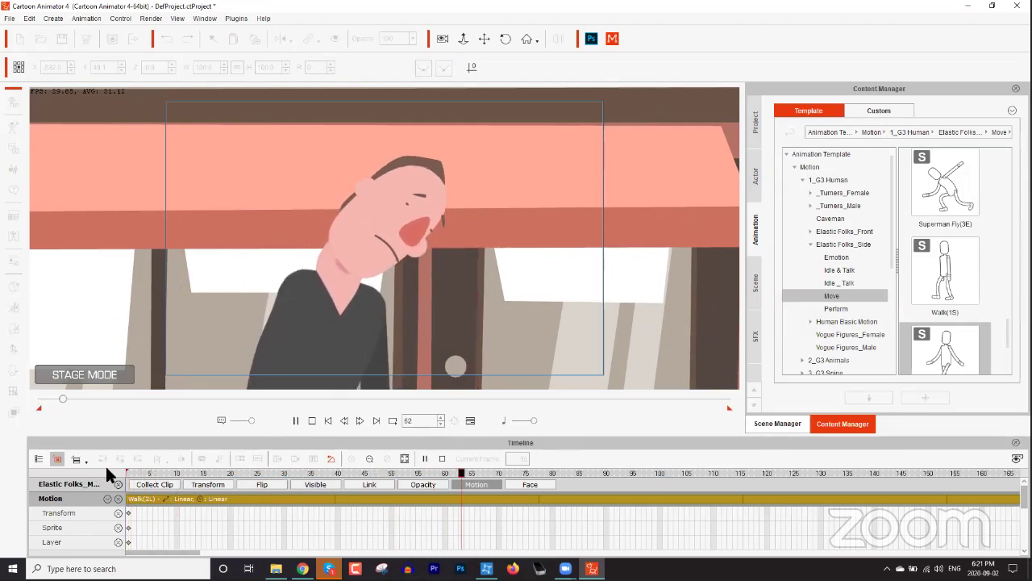
key(space)
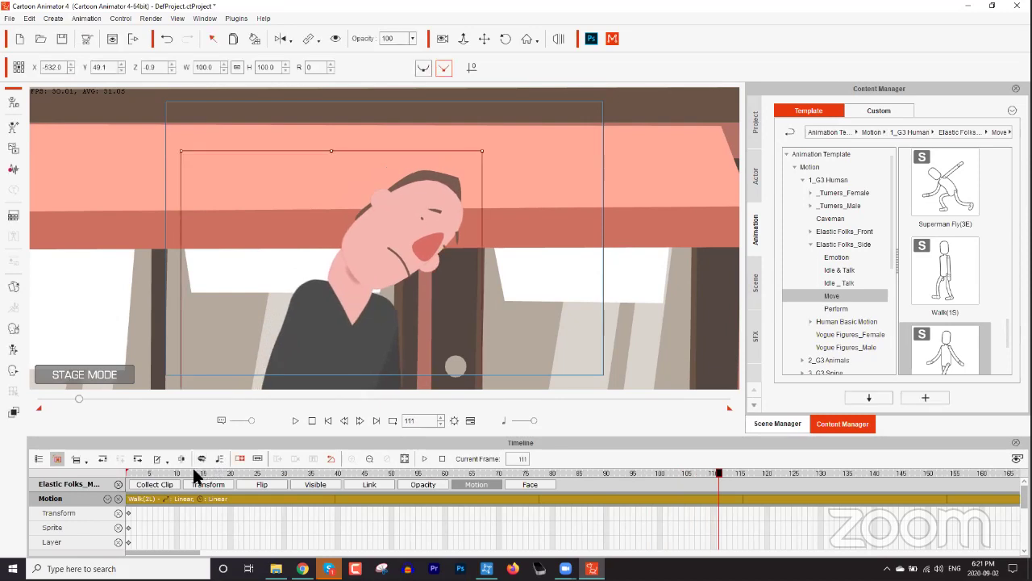
drag(462, 265, 463, 187)
scroll(486, 352, down, 4)
drag(485, 345, 488, 277)
scroll(491, 357, down, 2)
click(149, 473)
key(space)
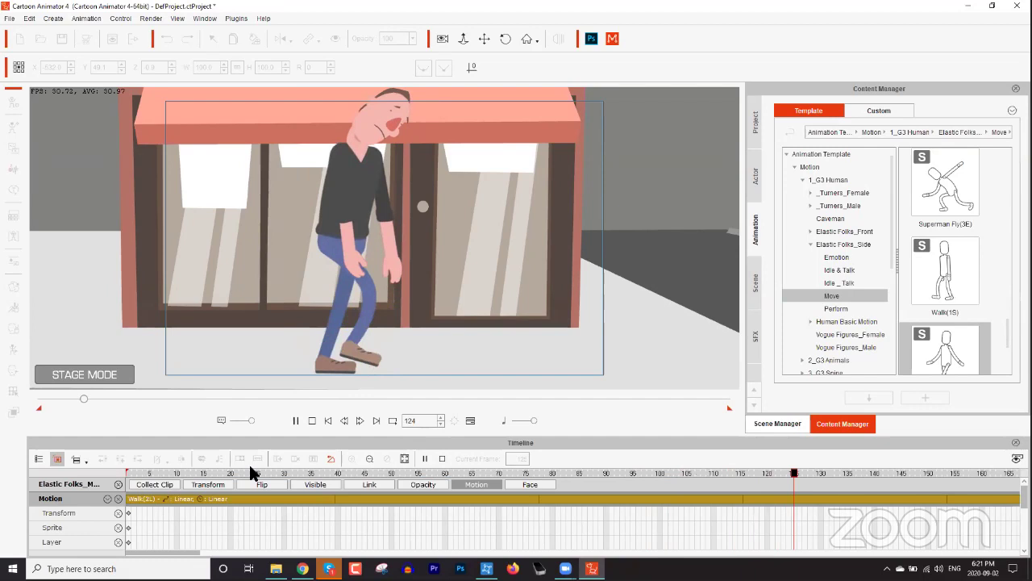
key(space)
key(Home)
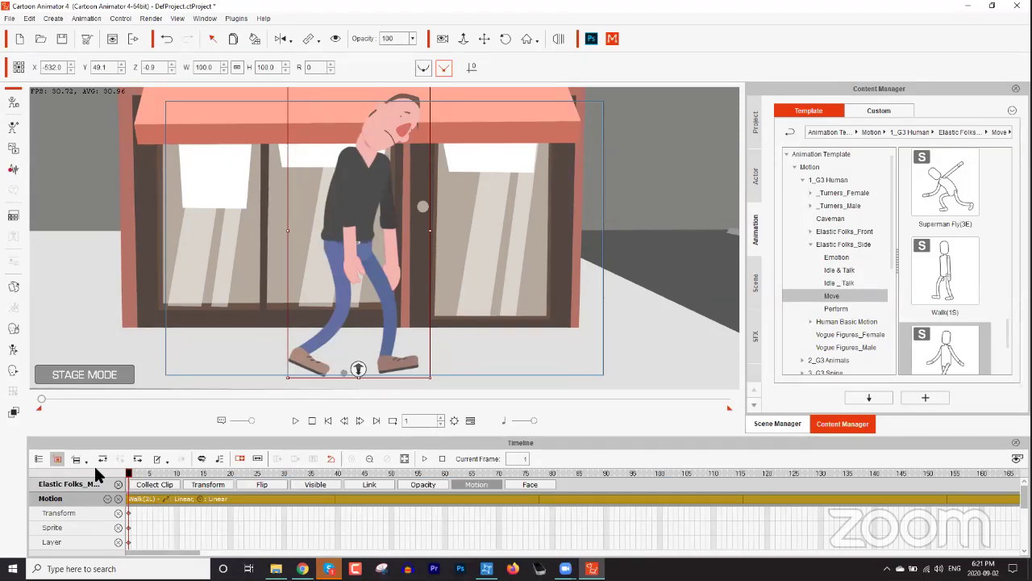
Review the motions stored in the character's Action Menu and close it without choosing one
right_click(350, 231)
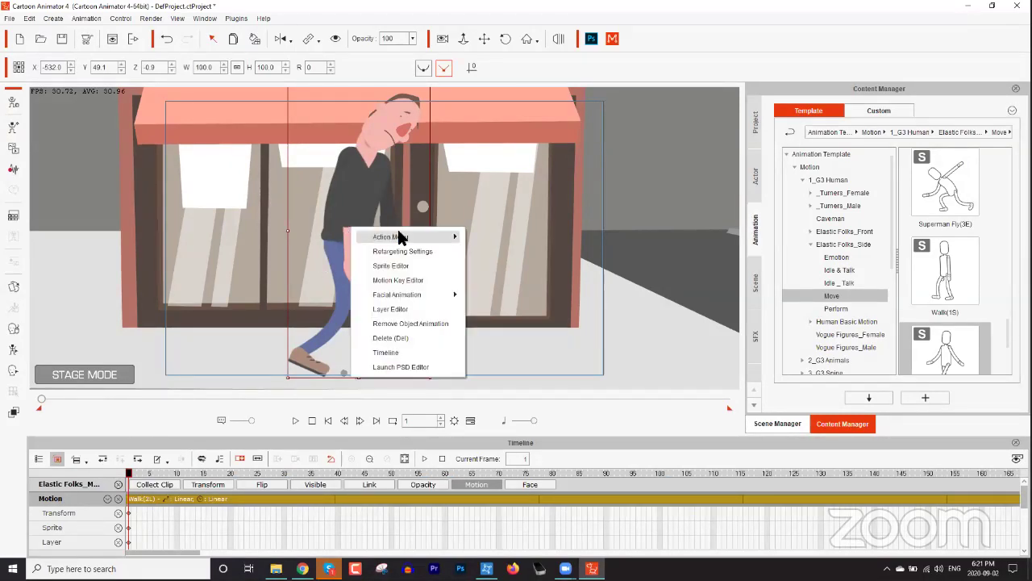
mouse_move(404, 237)
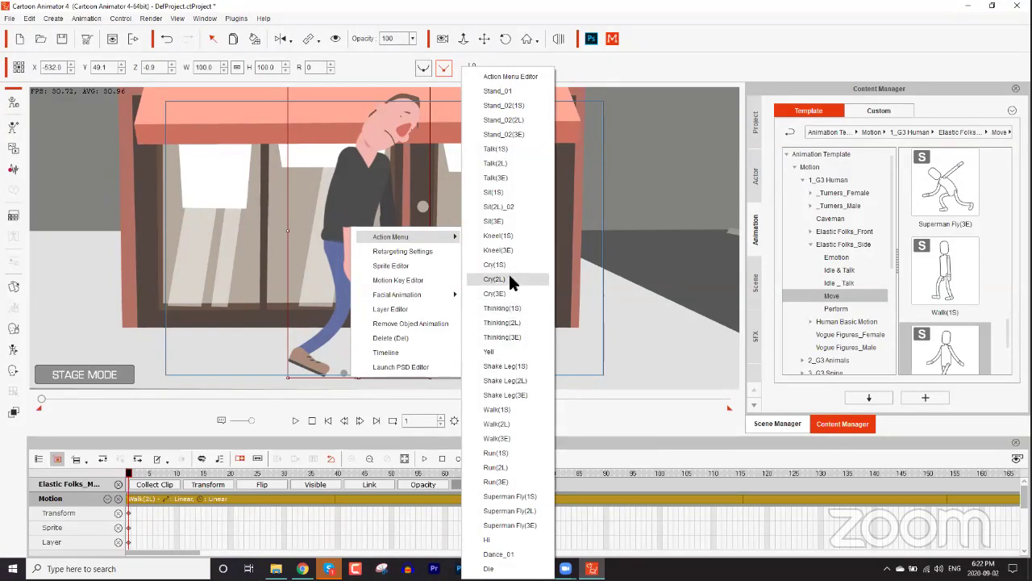
key(Escape)
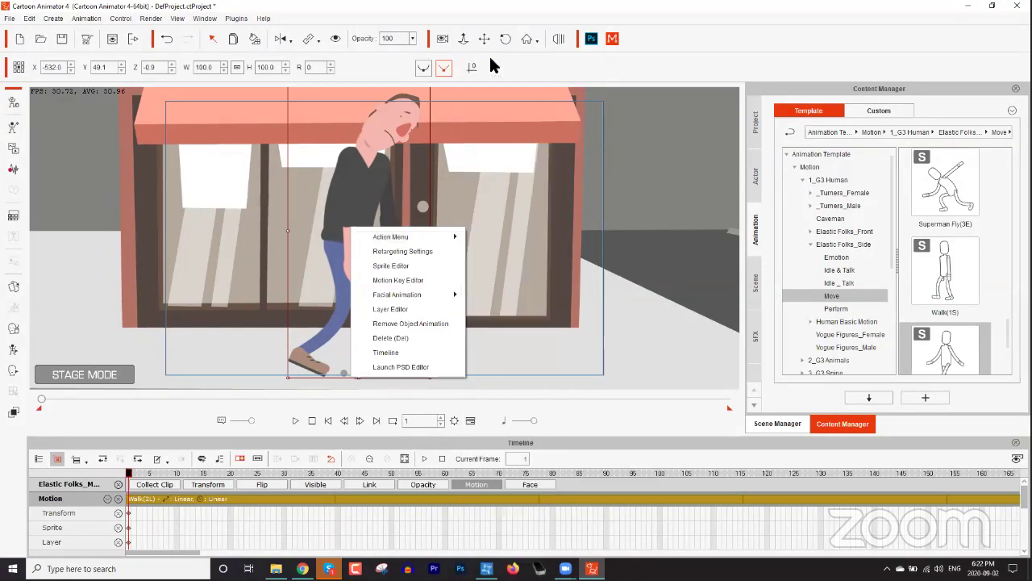
key(Escape)
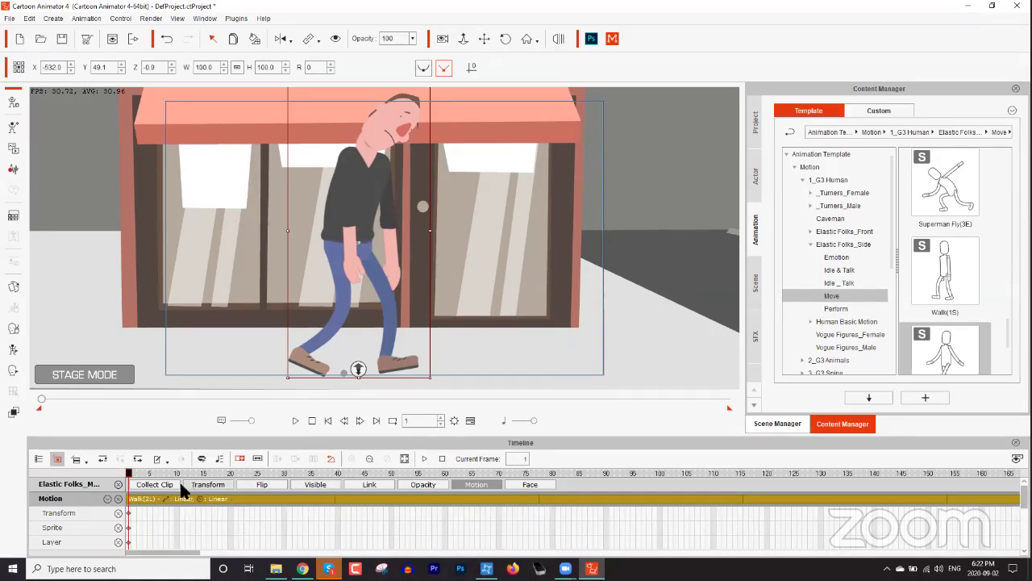
Mark frames 1 to 39 on the character's Collect Clip track and add the range to the Action Menu as Sad Walking
click(155, 485)
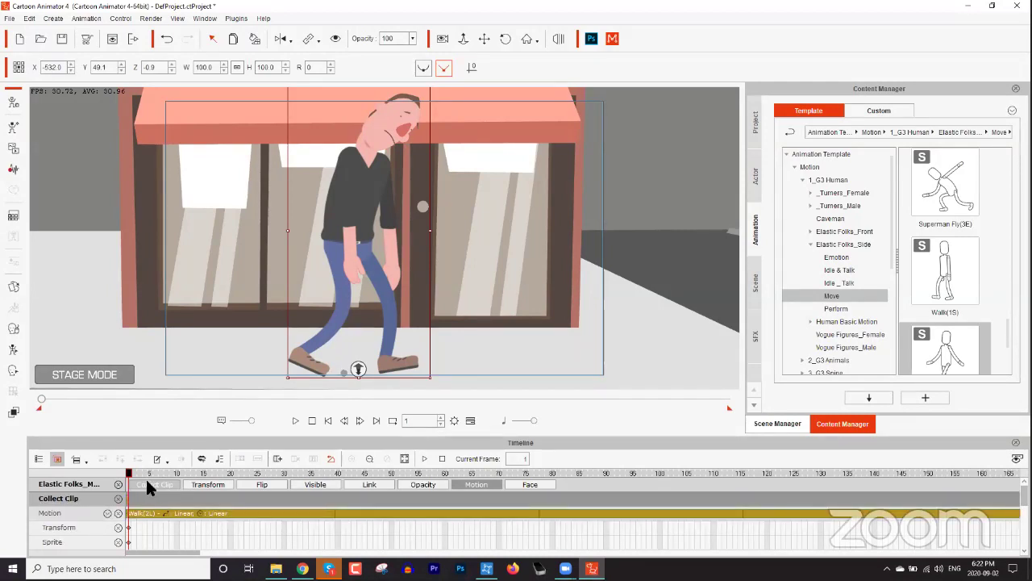
drag(181, 472, 332, 480)
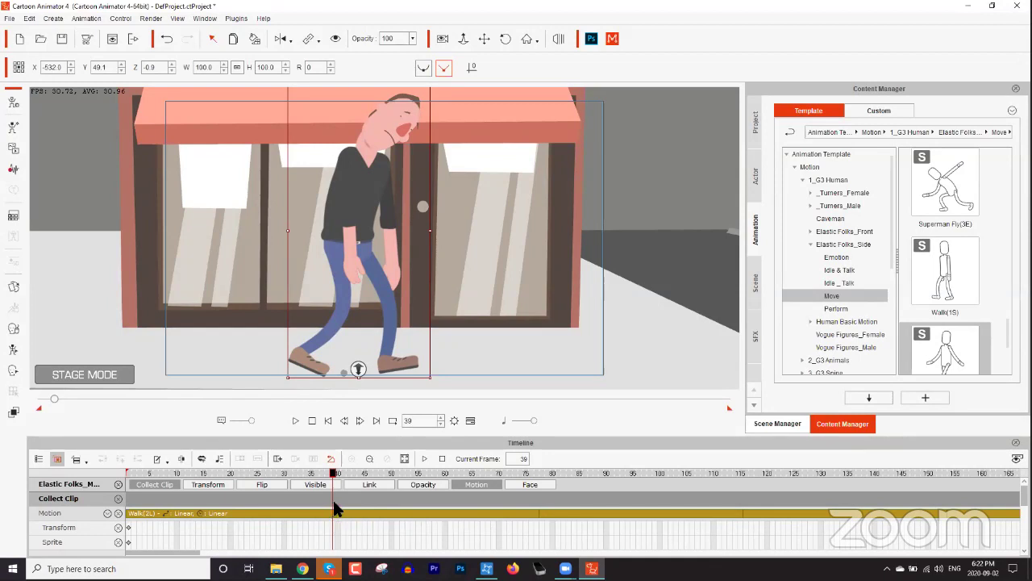
drag(331, 495, 121, 496)
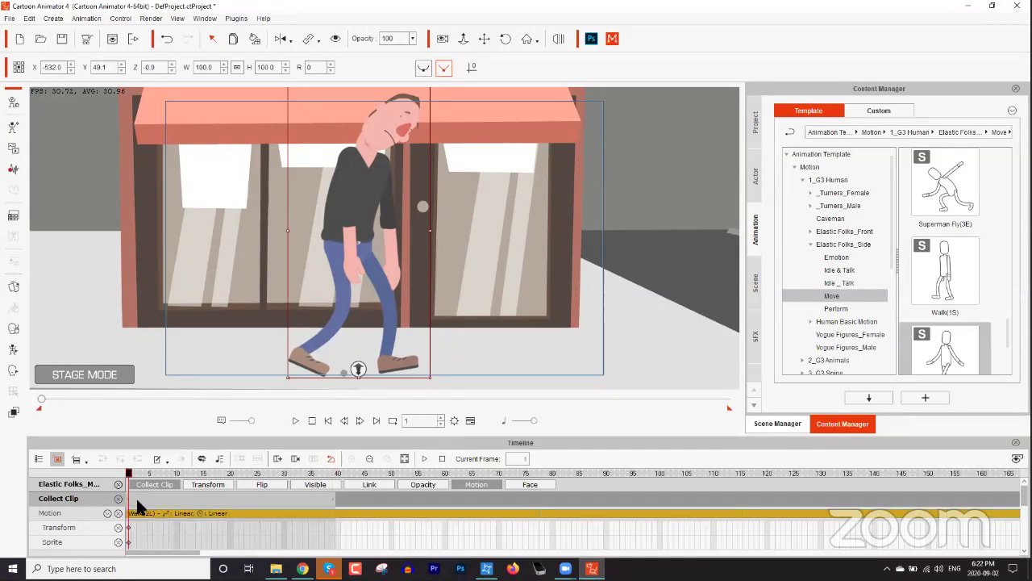
right_click(225, 497)
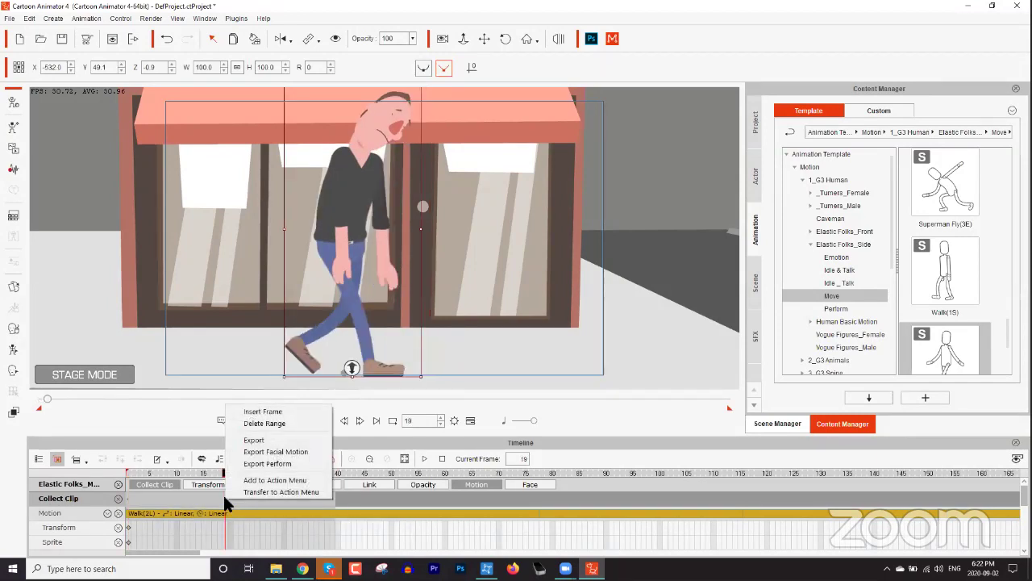
click(280, 481)
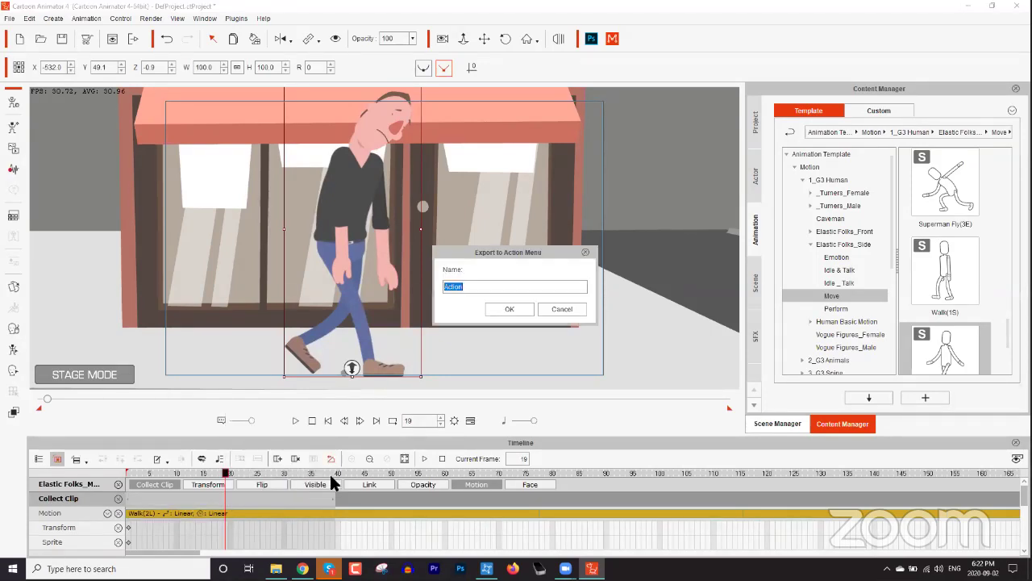
text(Sad Walking)
key(Return)
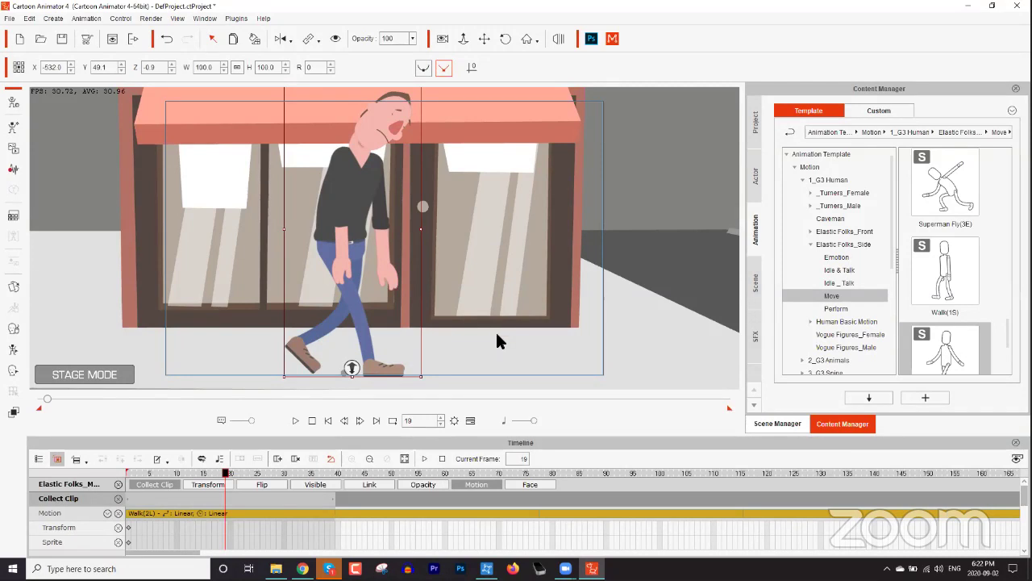
Export the marked clip range as a Perform file named Sad Man Walk Perform on the Desktop
right_click(187, 506)
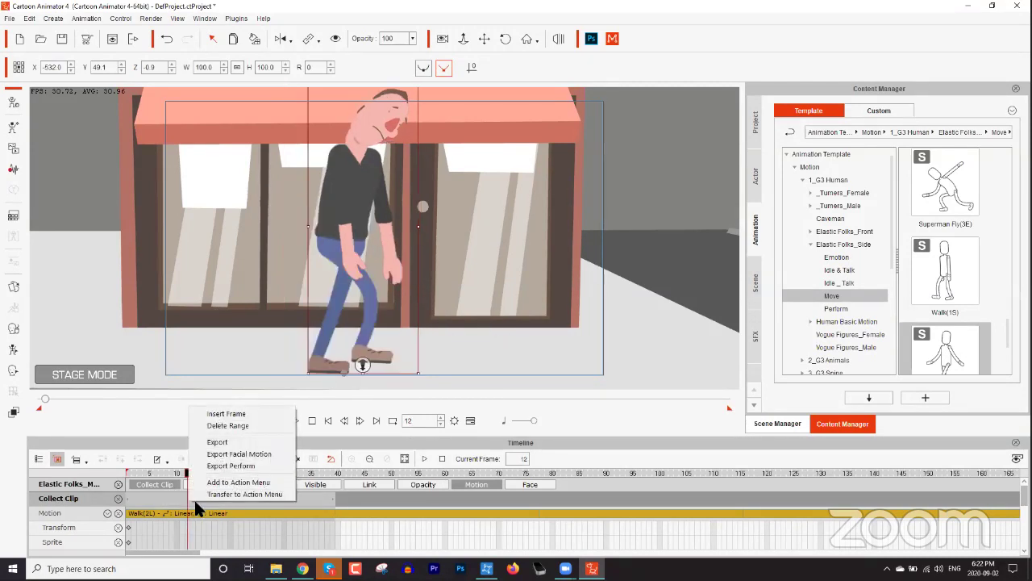
click(244, 466)
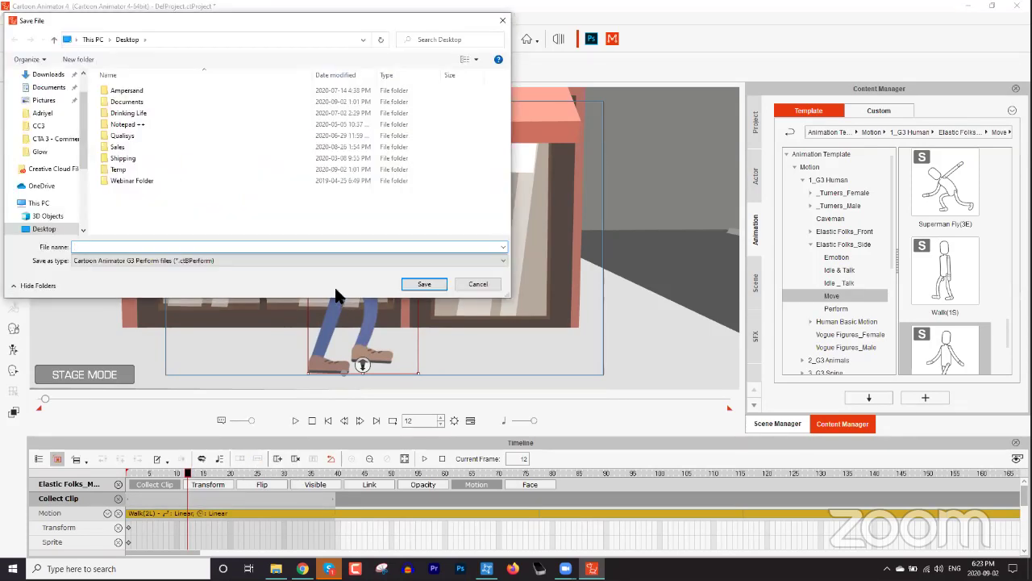
text(Sad Man Walk Perform)
click(428, 283)
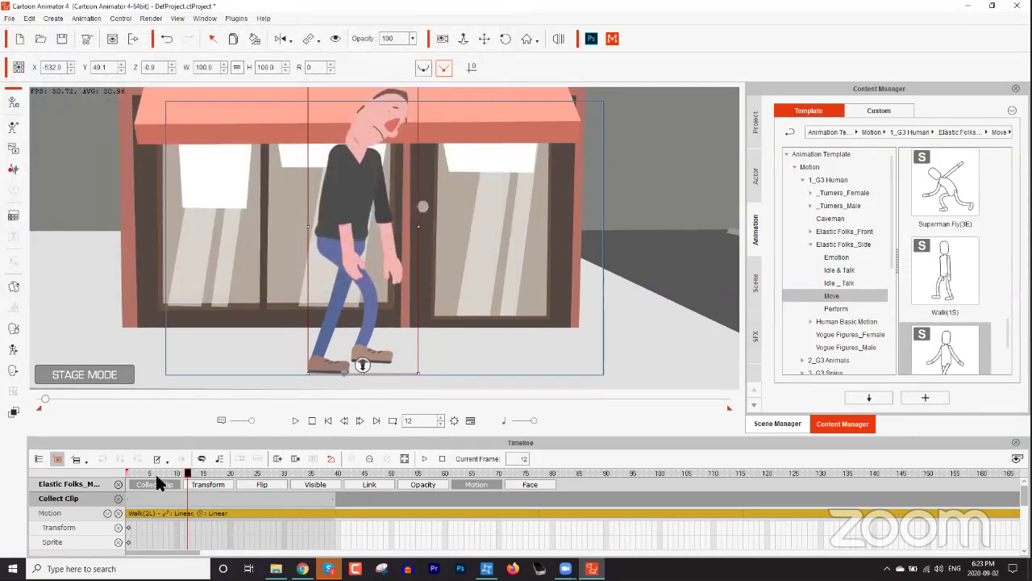
At frame 1, remove the character's object animation and apply the Walk(1S) motion to it
drag(160, 472, 127, 473)
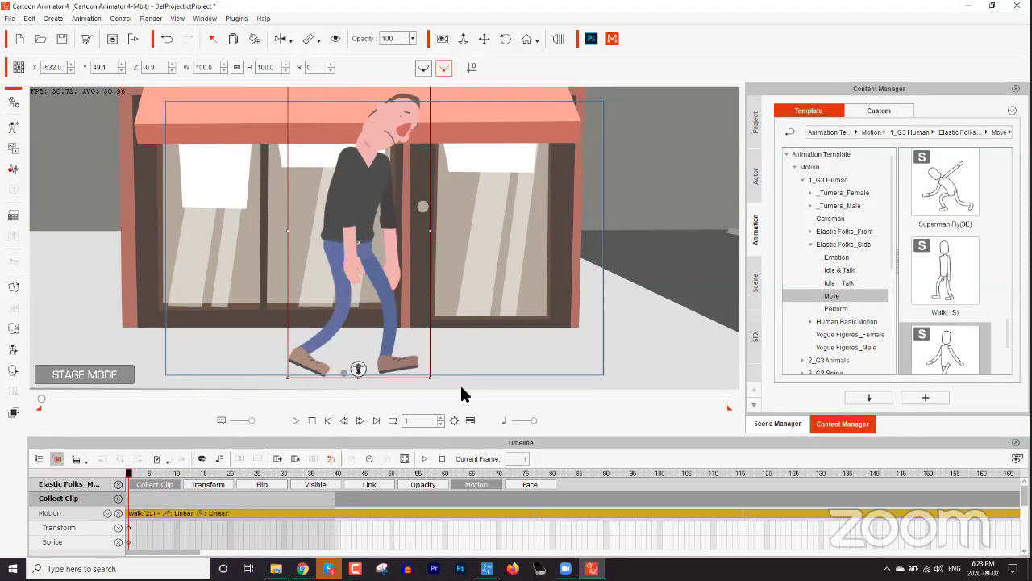
right_click(355, 215)
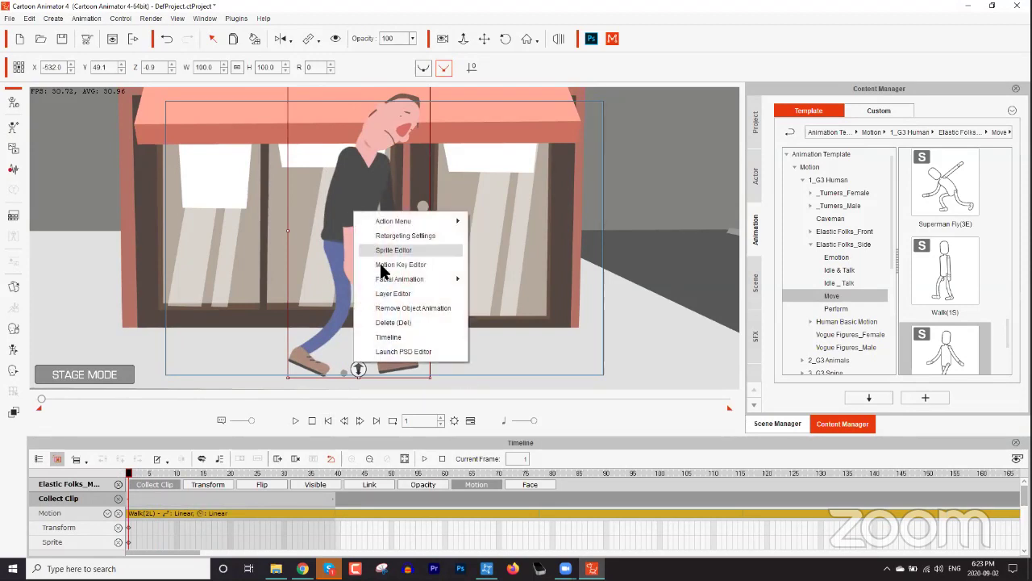
click(407, 308)
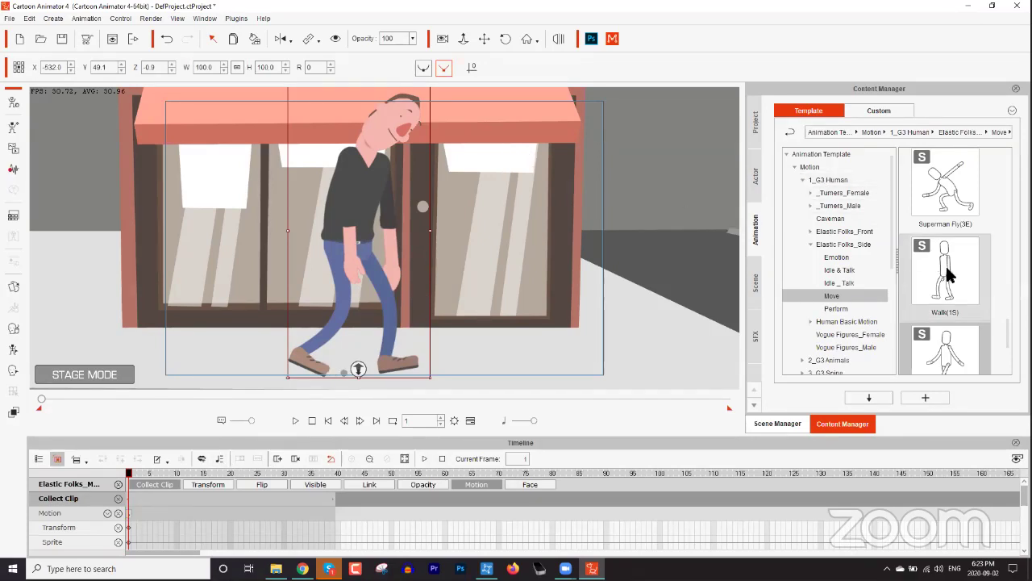
drag(951, 280, 593, 249)
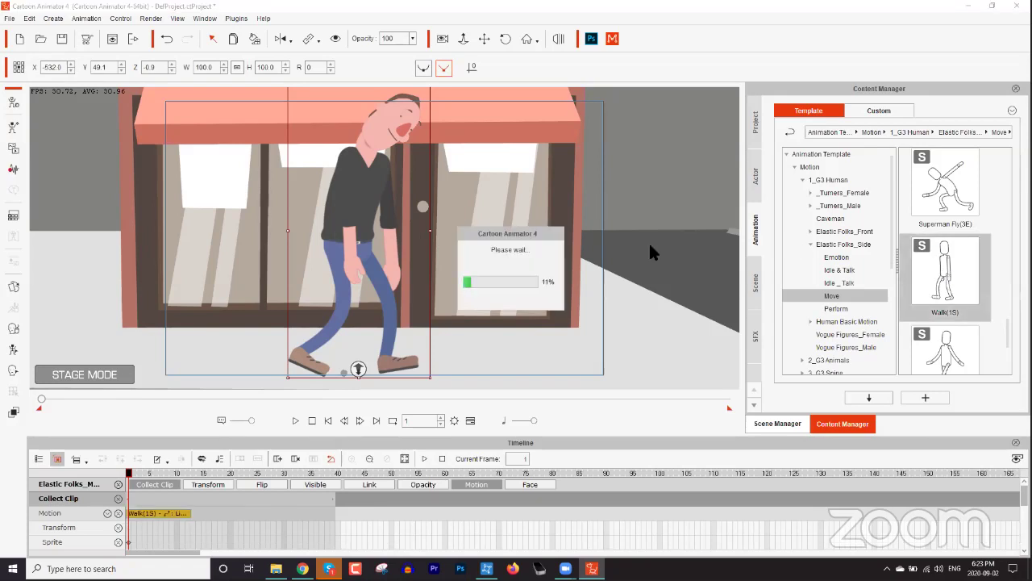
At frame 12, apply the stored Sad Man Walk motion to the man from his Action Menu
click(411, 317)
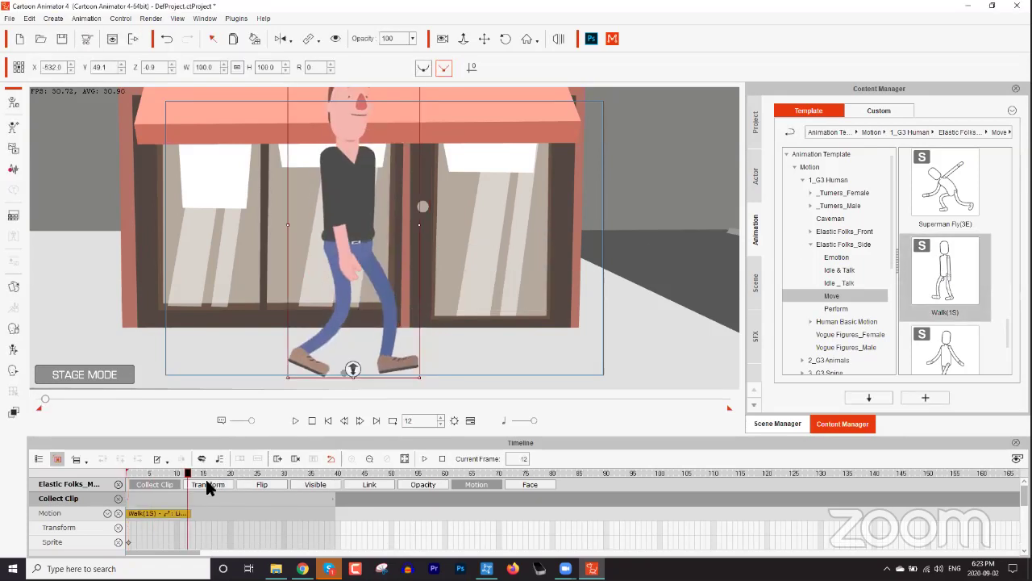
right_click(369, 191)
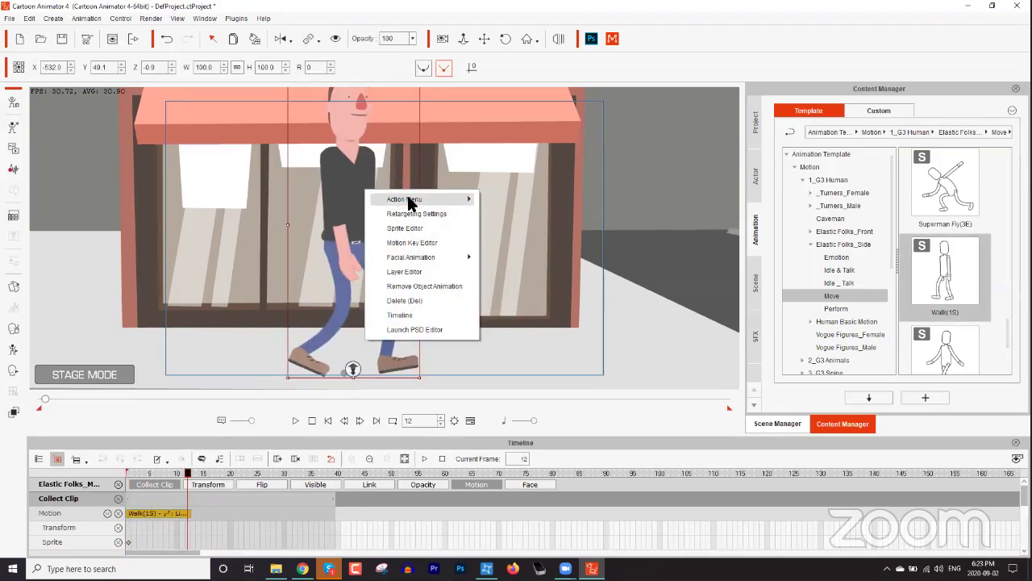
mouse_move(410, 201)
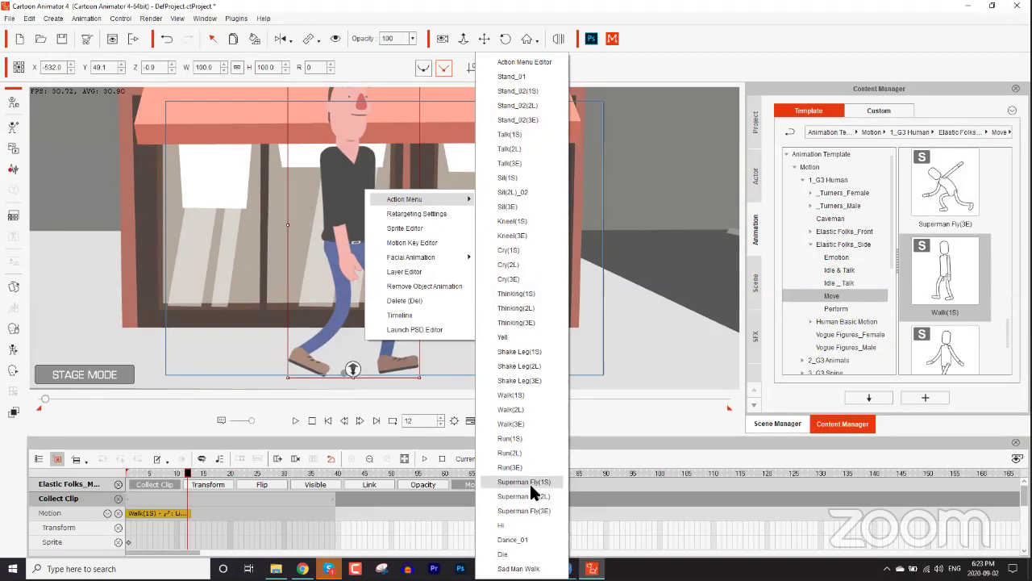
click(519, 569)
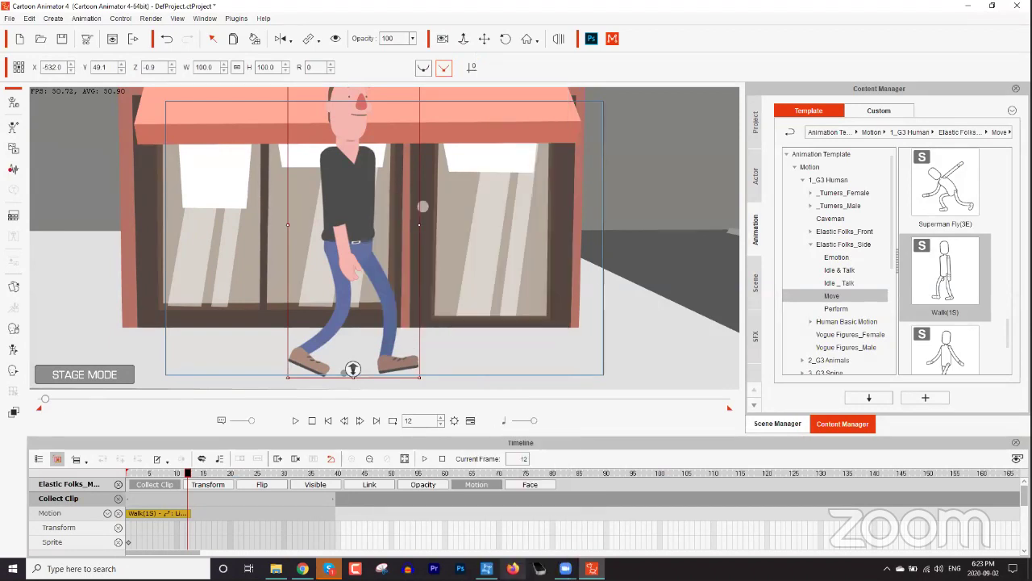
key(space)
key(space)
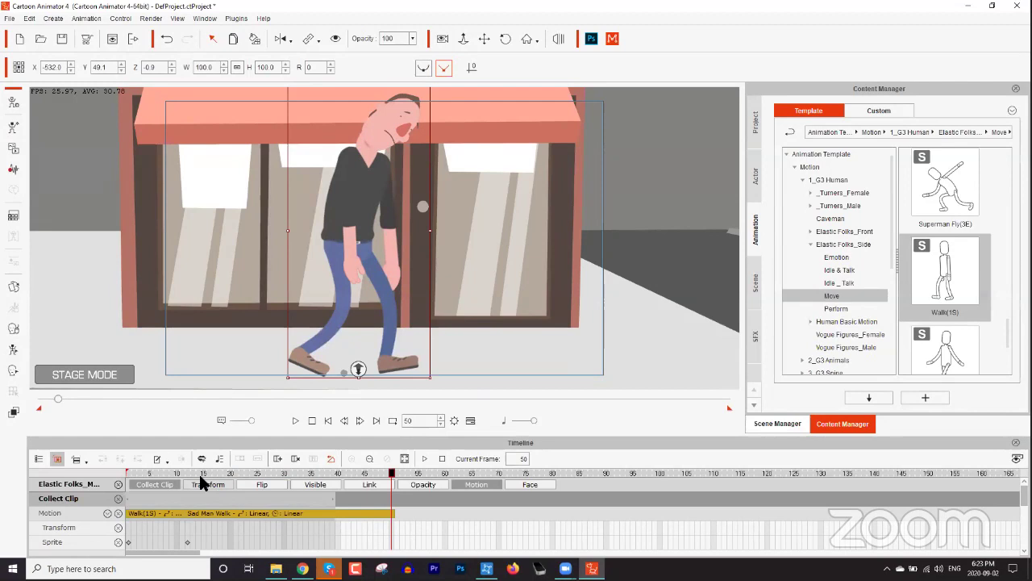
Play the timeline from frame 1 several times to review the transition from Walk(1S) into Sad Man Walk
drag(190, 474, 203, 474)
click(223, 513)
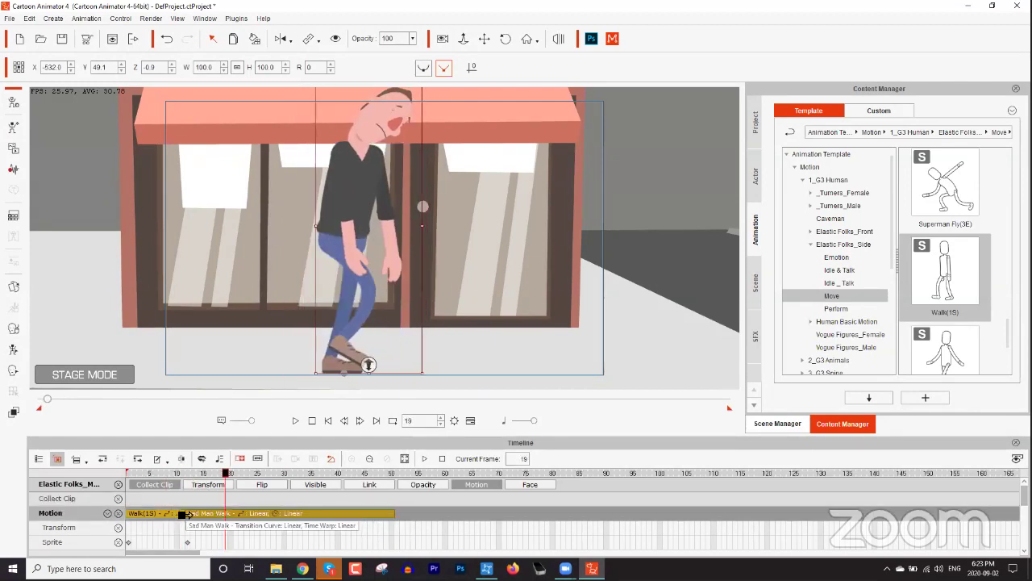
key(space)
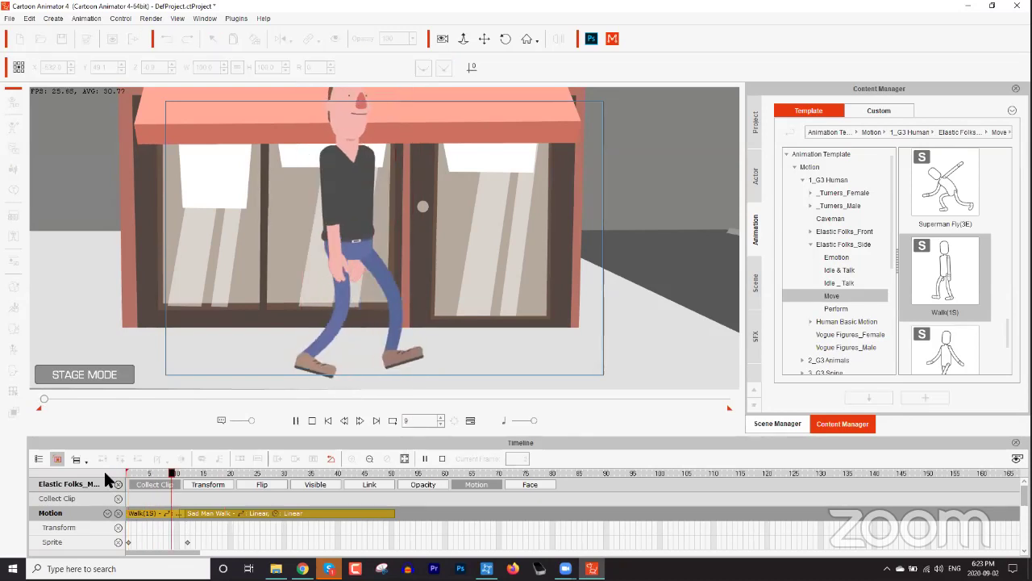
key(space)
drag(142, 471, 124, 472)
key(space)
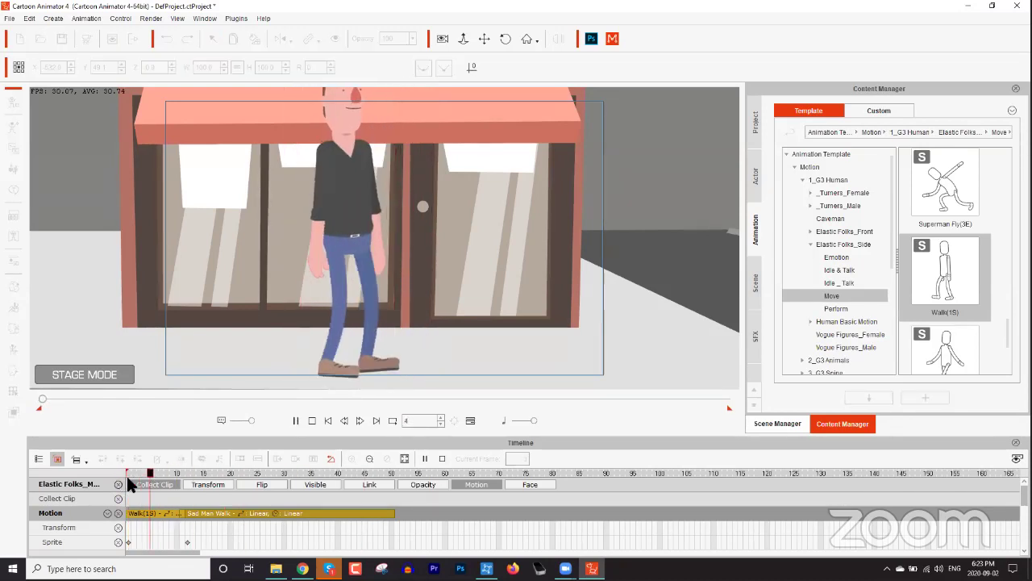
key(space)
drag(190, 476, 187, 477)
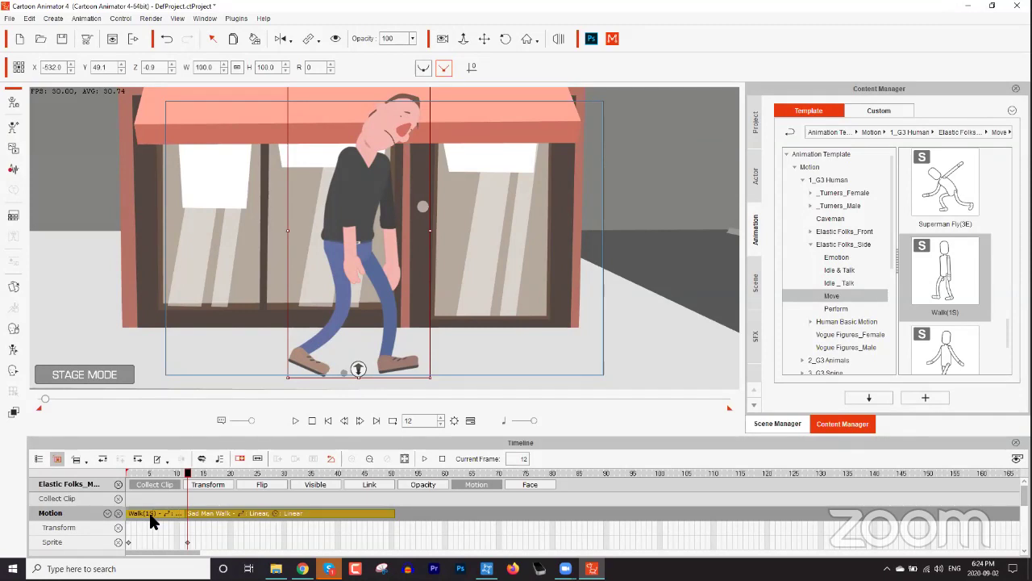
drag(149, 471, 119, 482)
key(space)
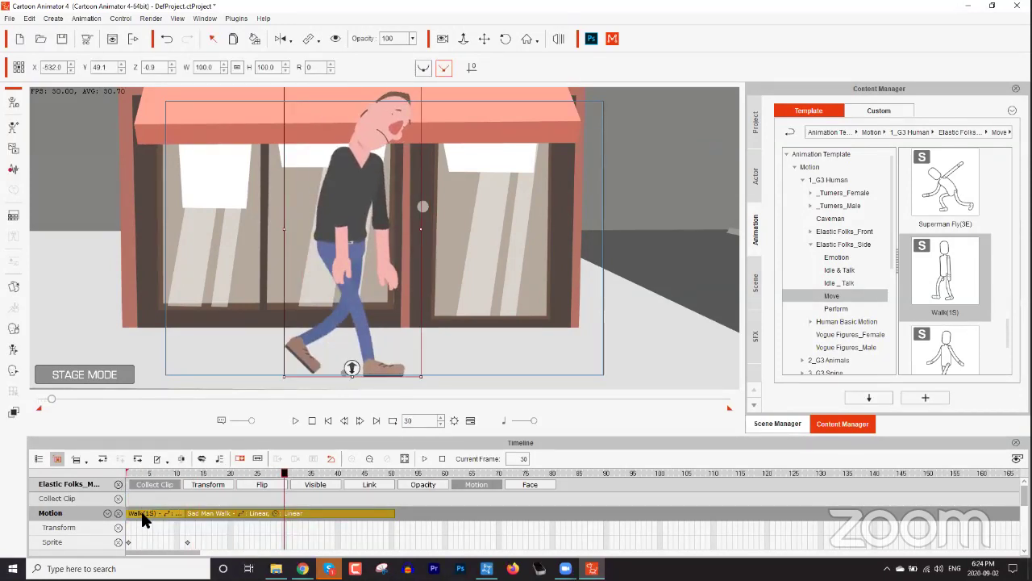
key(space)
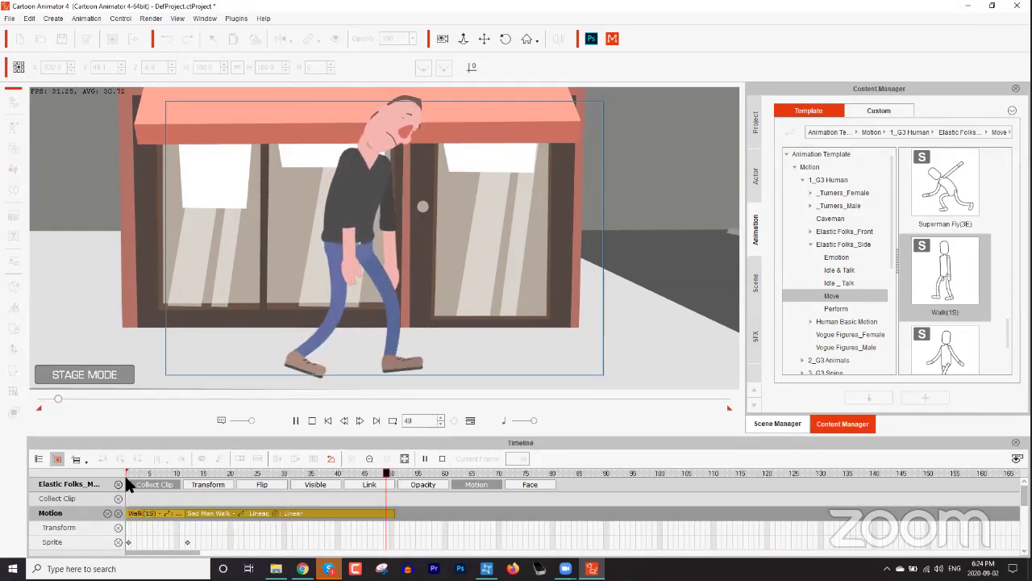
key(space)
drag(145, 470, 110, 484)
key(space)
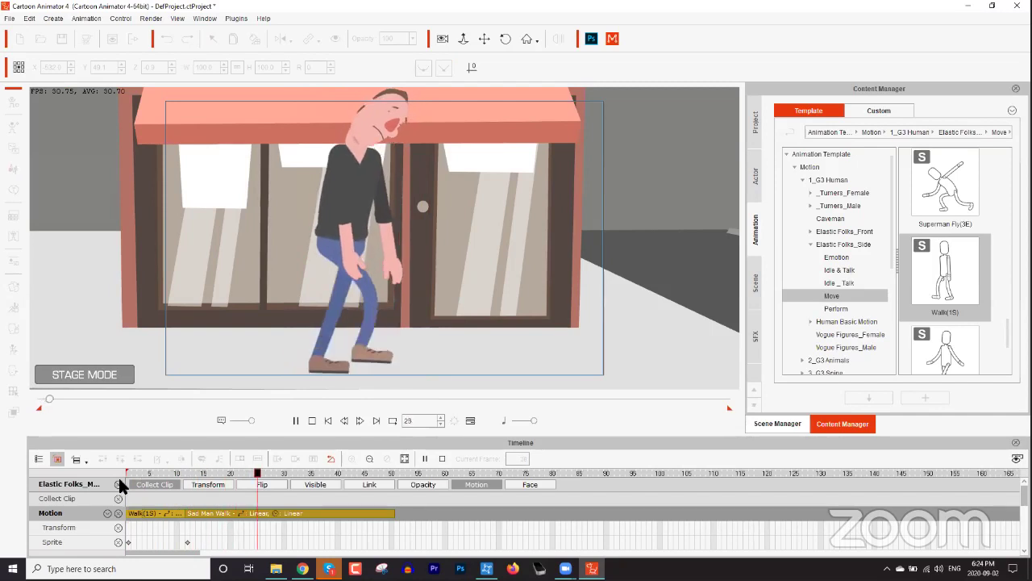
key(space)
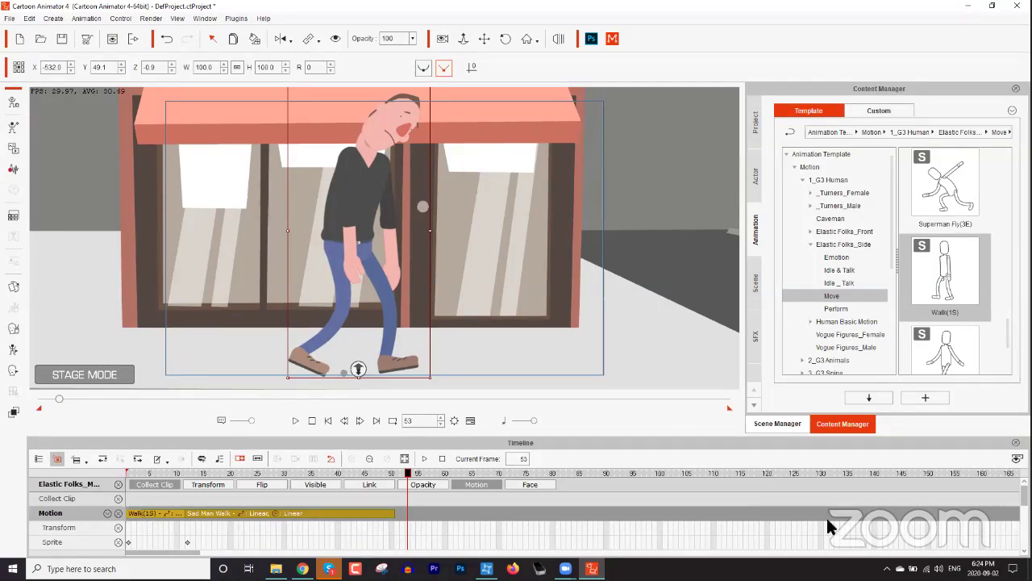
Switch to the Windows desktop and cut the Sad Man Walk Perform file
key(super+d)
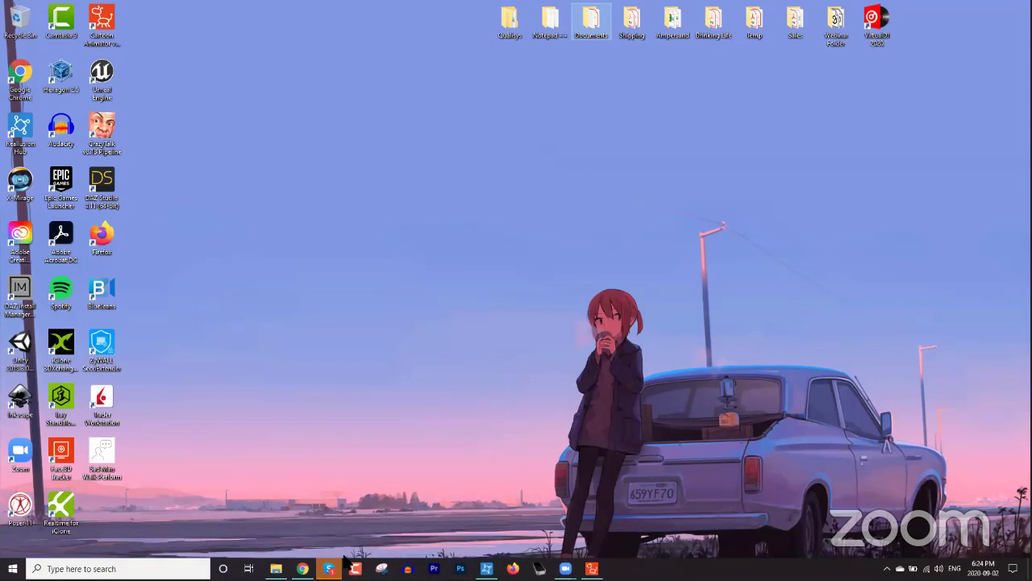
mouse_move(329, 567)
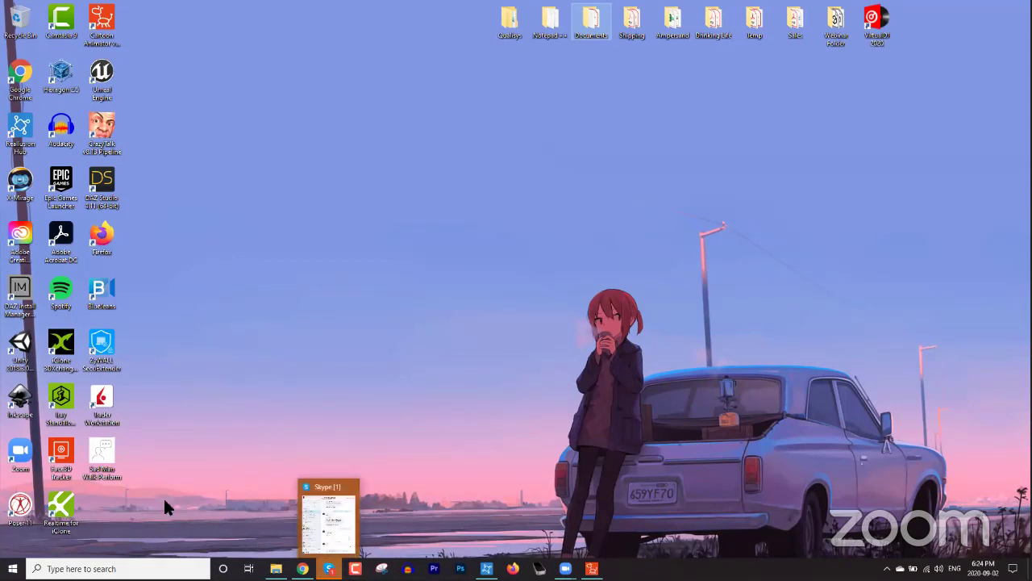
right_click(105, 449)
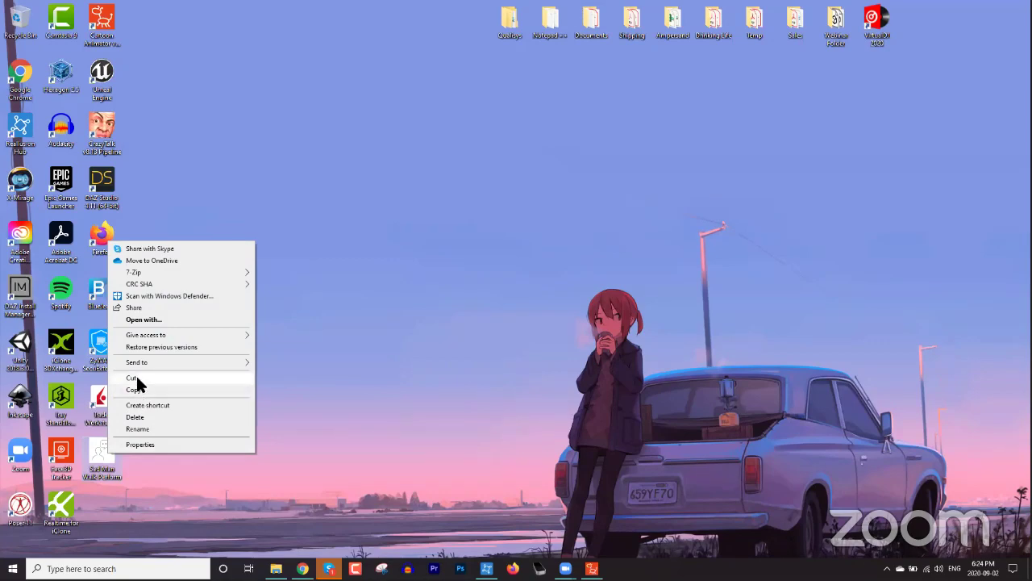
click(135, 377)
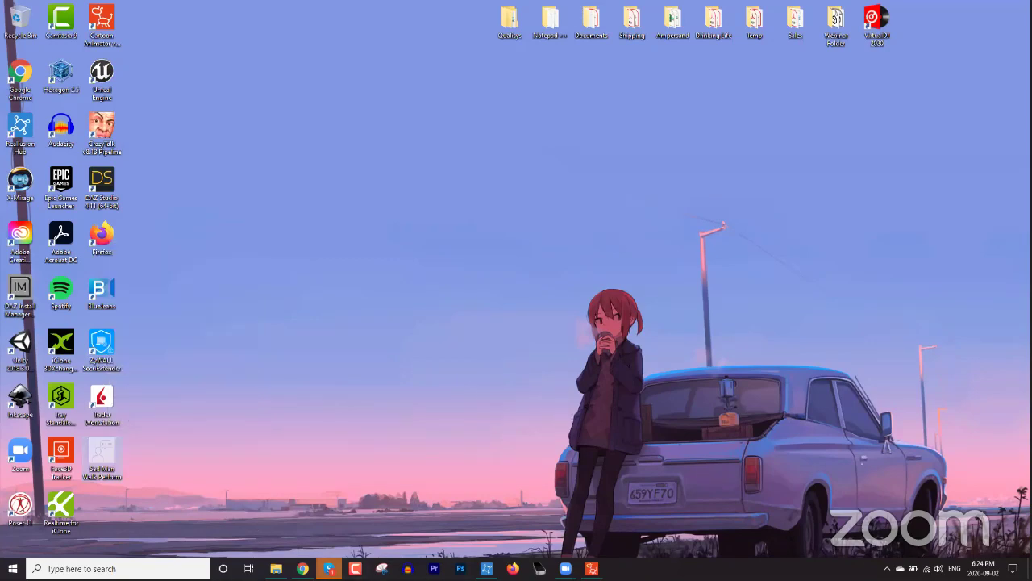
Switch back to Cartoon Animator, open the custom Perform library's folder in File Explorer and paste the Sad Man Walk Perform file there
click(592, 569)
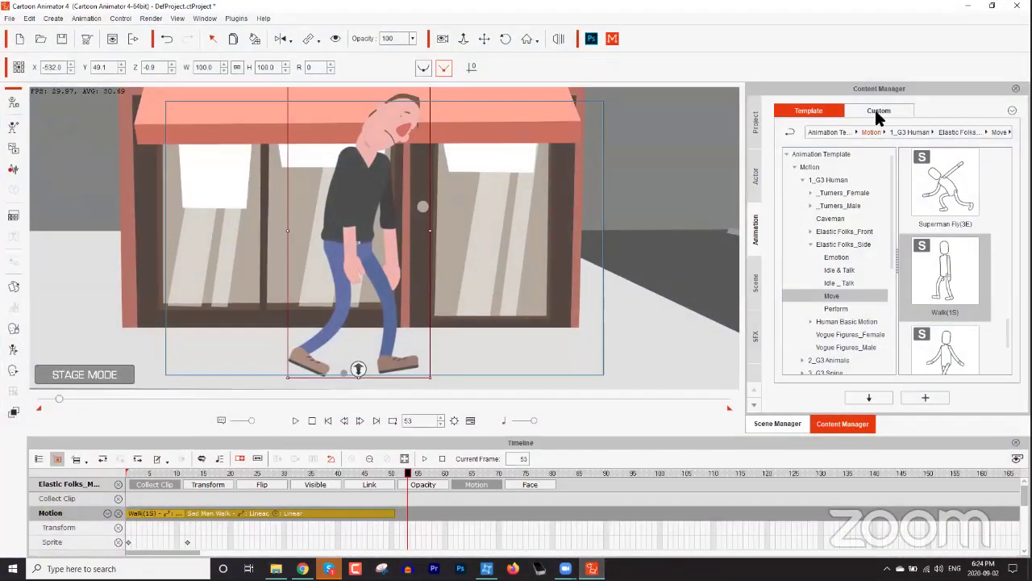
click(876, 110)
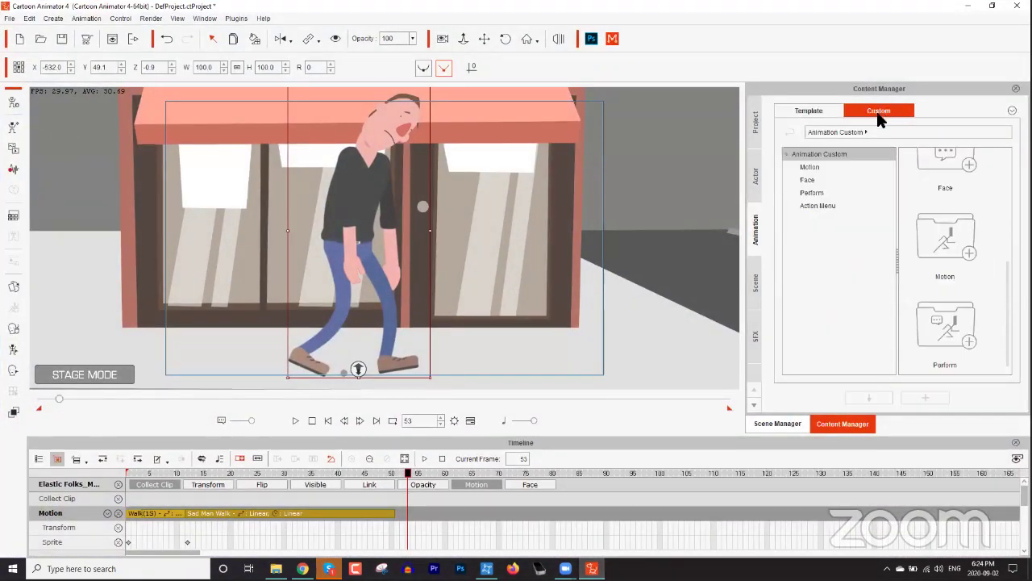
click(818, 194)
right_click(926, 225)
click(740, 330)
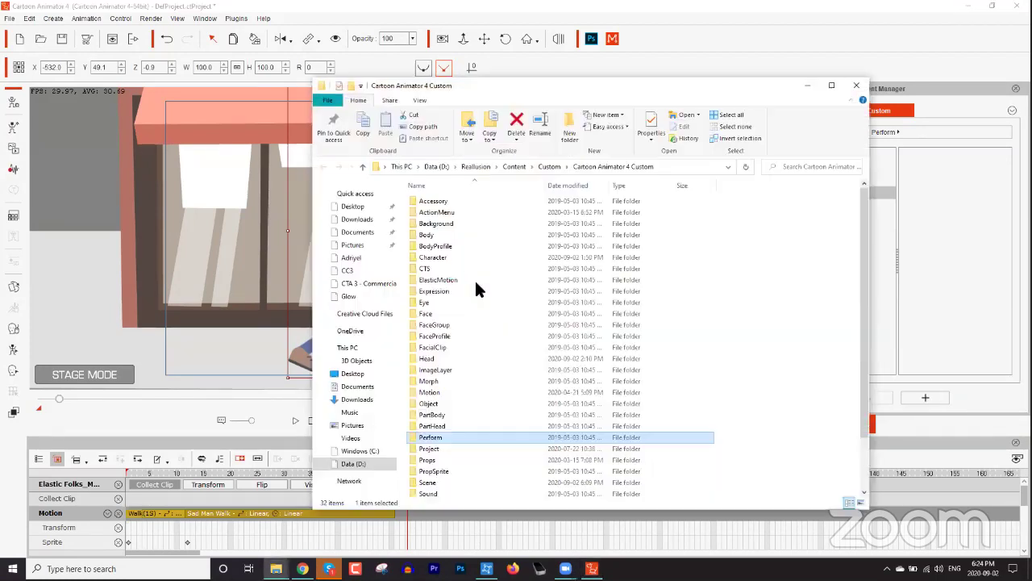
double_click(432, 439)
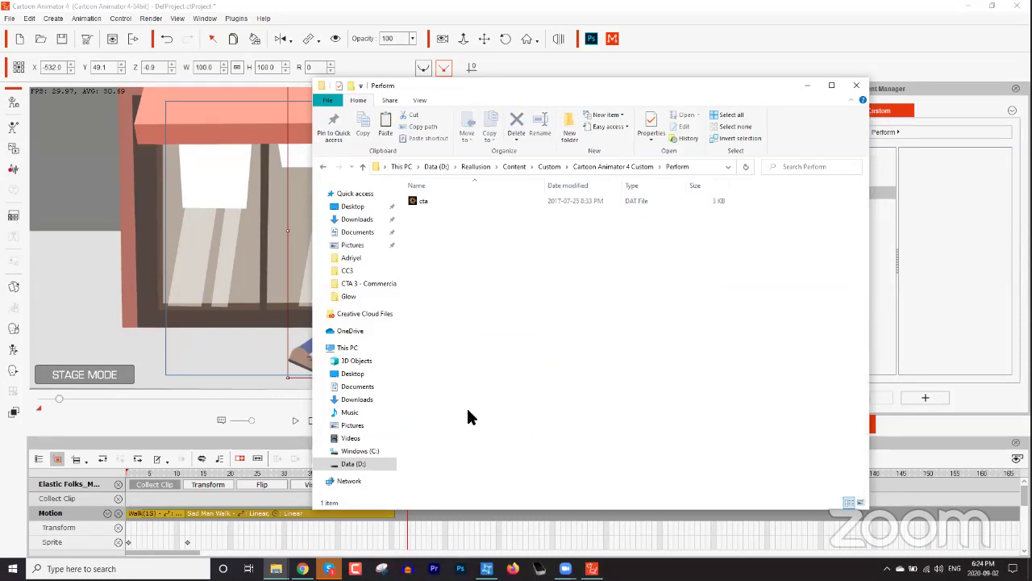
right_click(495, 335)
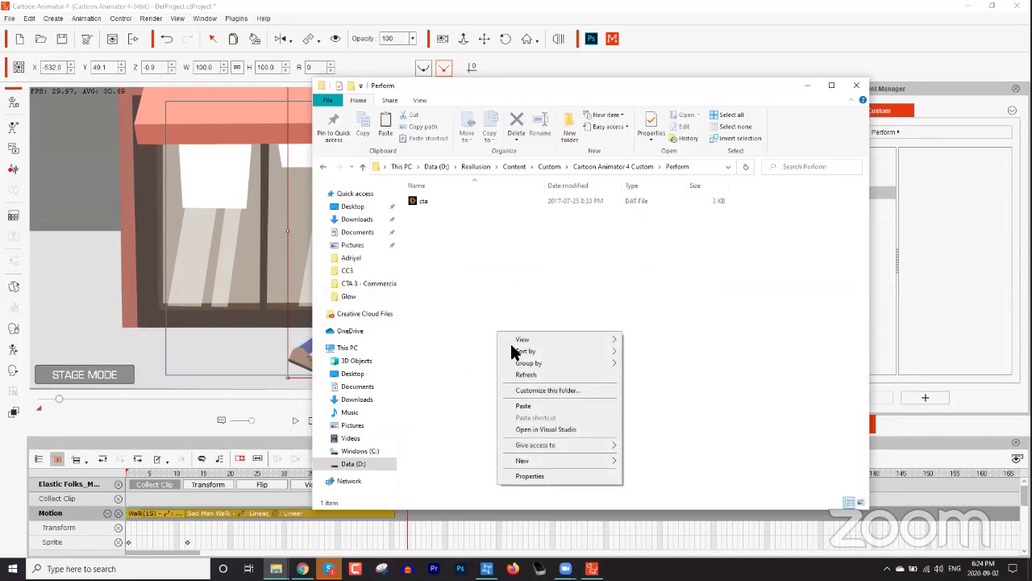
click(533, 400)
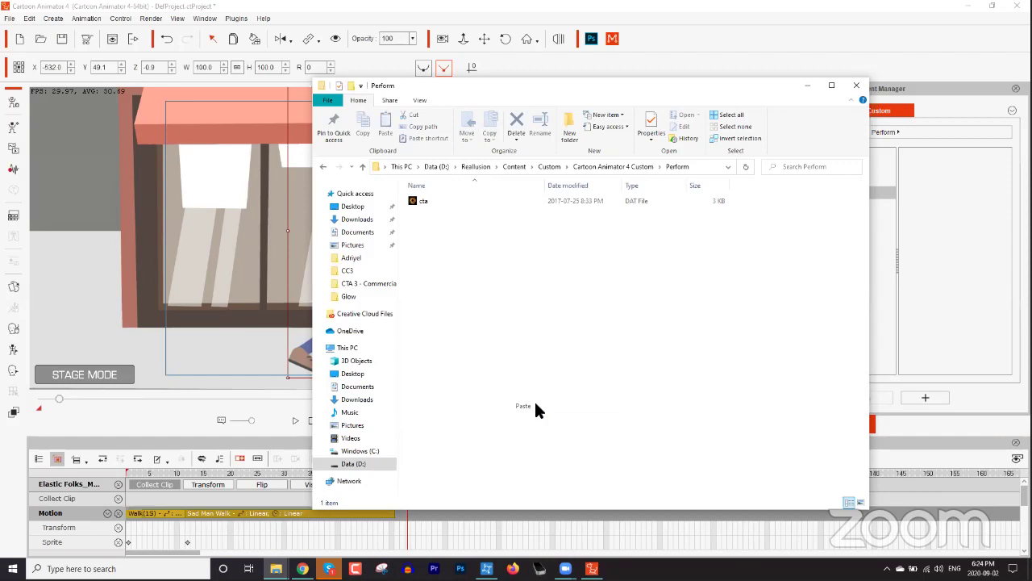
click(857, 86)
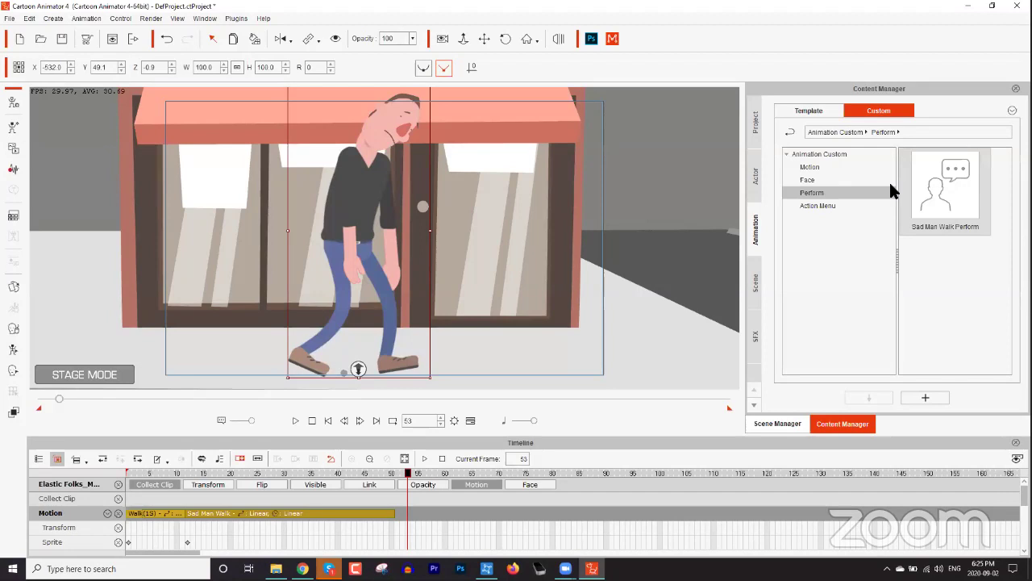
Add the Elastic Folks_Female_01_S character from the actor templates to the stage and position her beside the man
click(756, 189)
scroll(960, 198, down, 10)
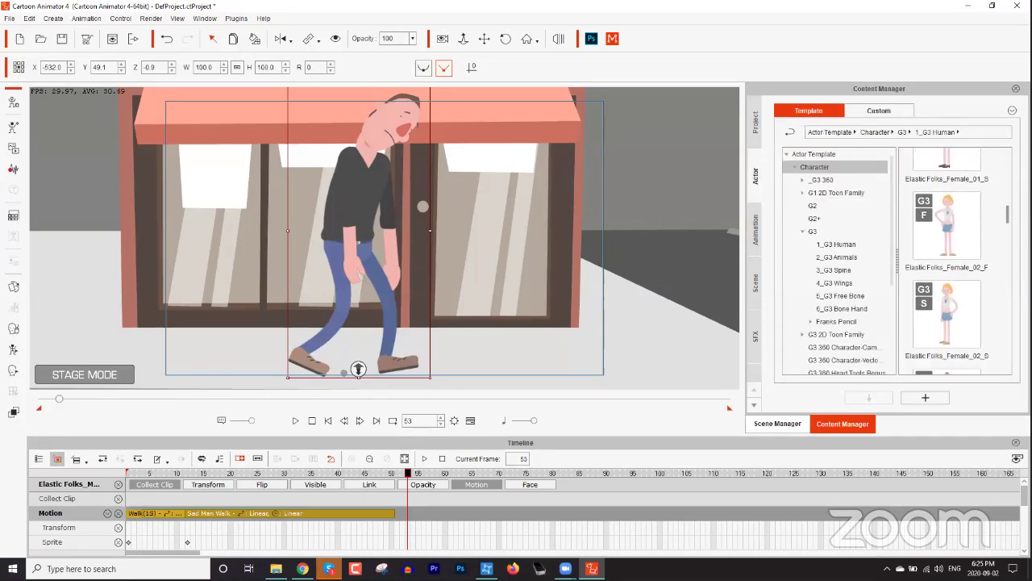
scroll(947, 261, down, 6)
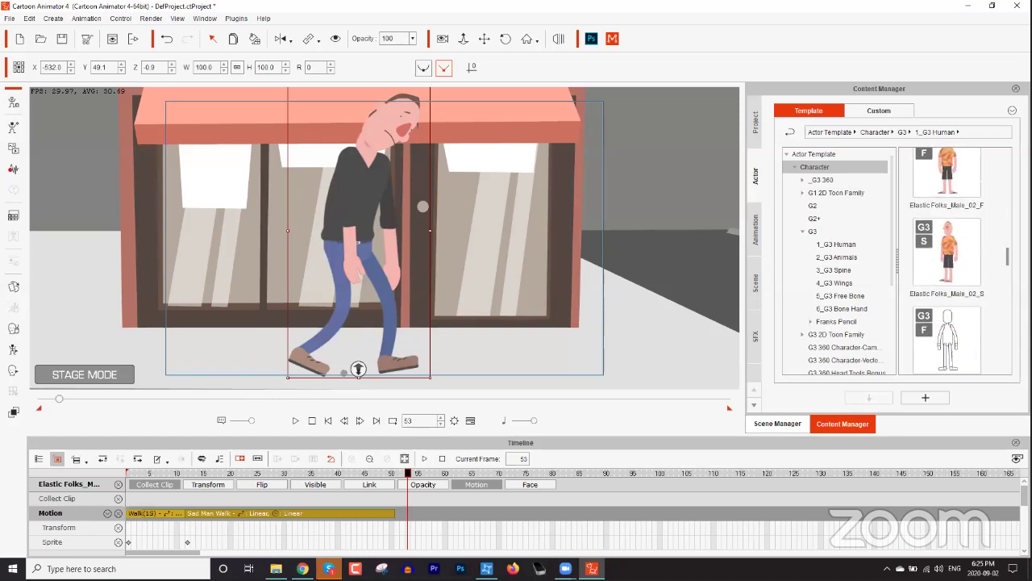
scroll(947, 302, up, 3)
click(947, 302)
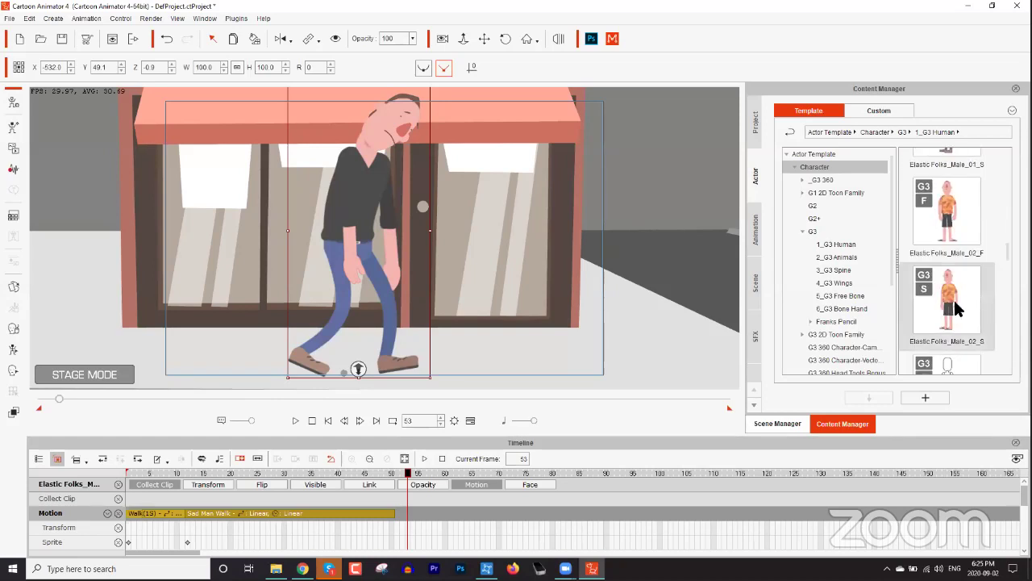
drag(946, 302, 577, 242)
scroll(946, 260, up, 3)
drag(954, 230, 580, 273)
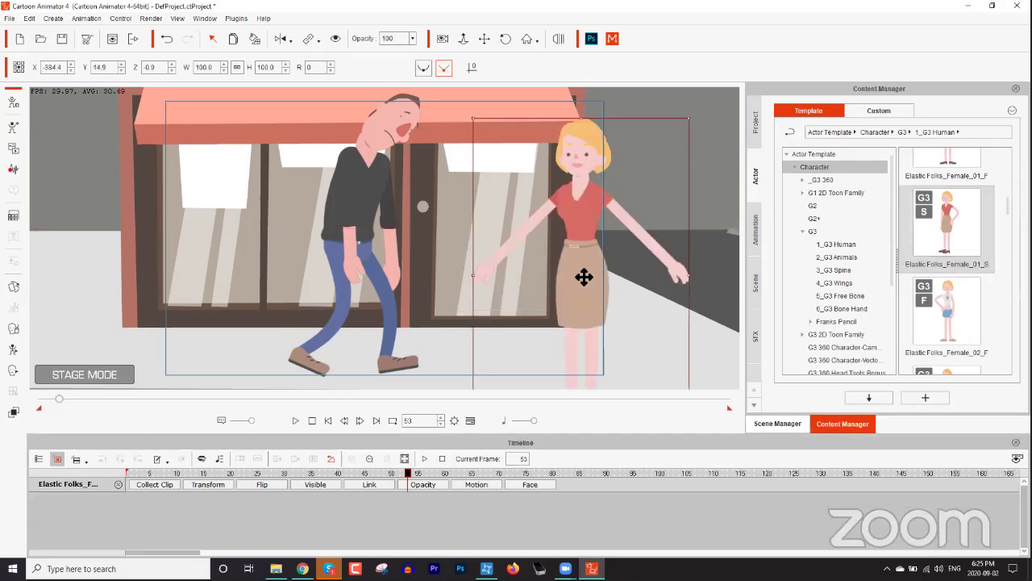
drag(582, 268, 594, 228)
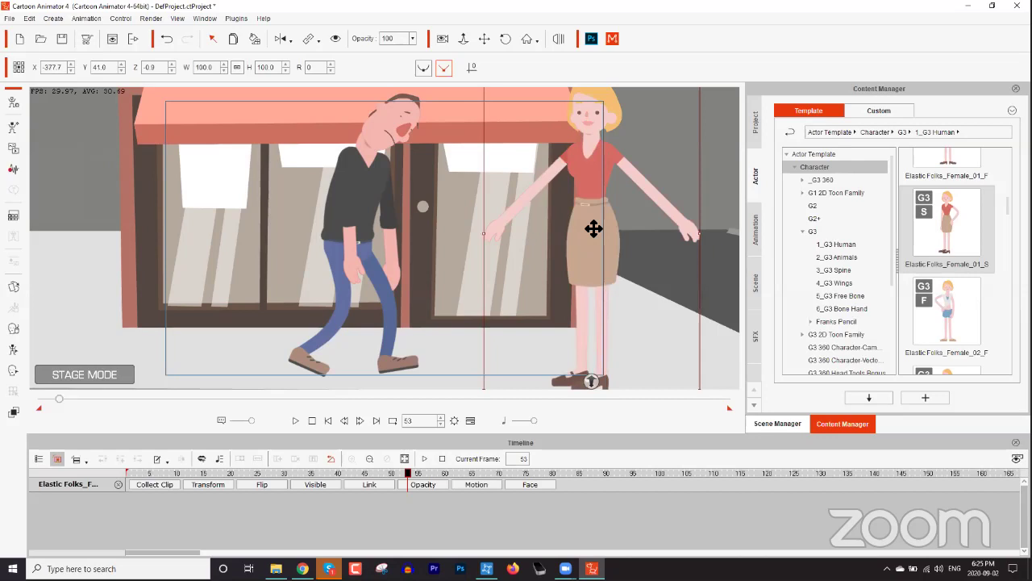
At frame 1, apply the custom Sad Man Walk Perform clip to the woman and play it back
right_click(593, 228)
click(649, 311)
click(42, 398)
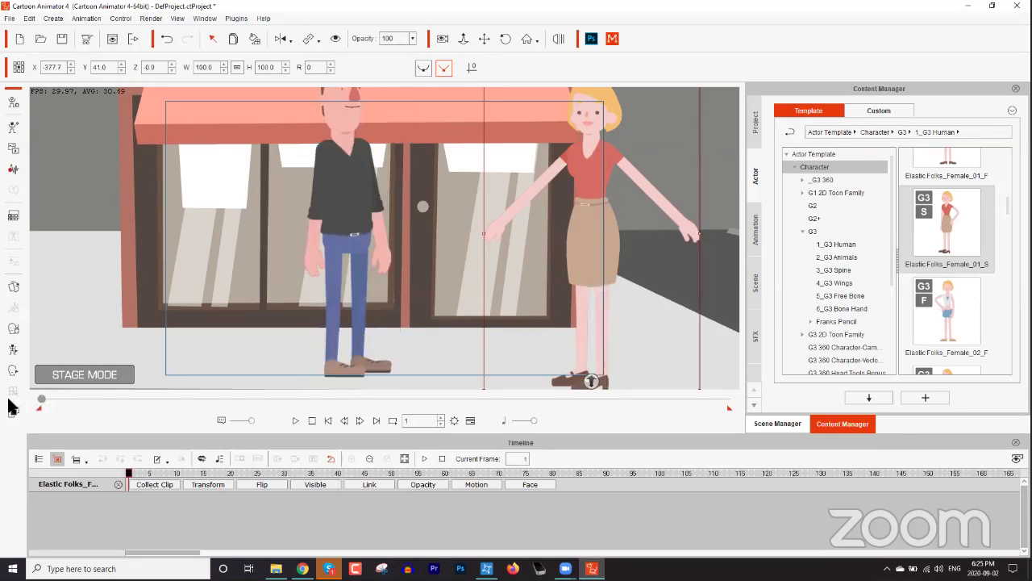
click(754, 233)
drag(944, 196, 590, 177)
key(space)
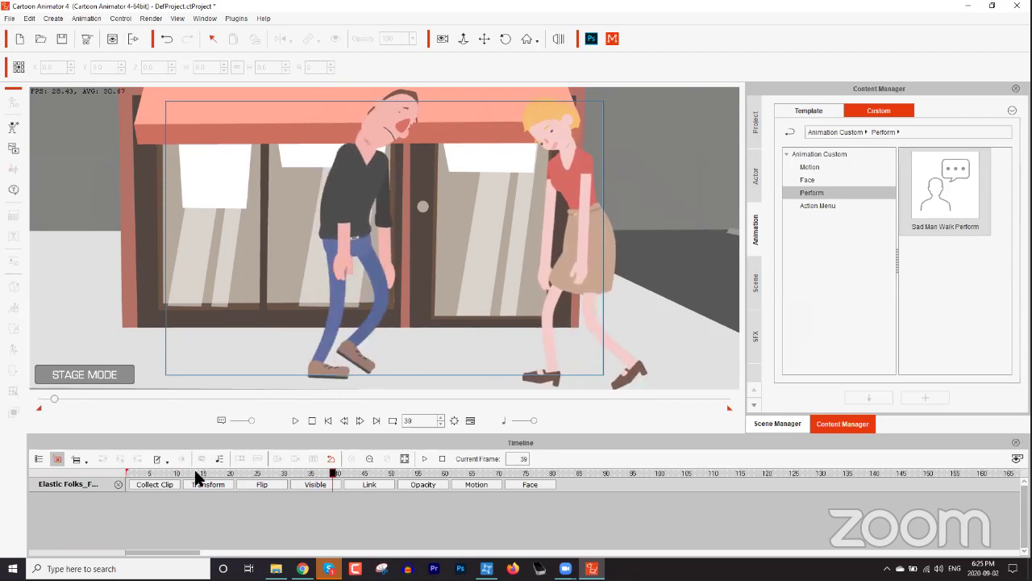
key(space)
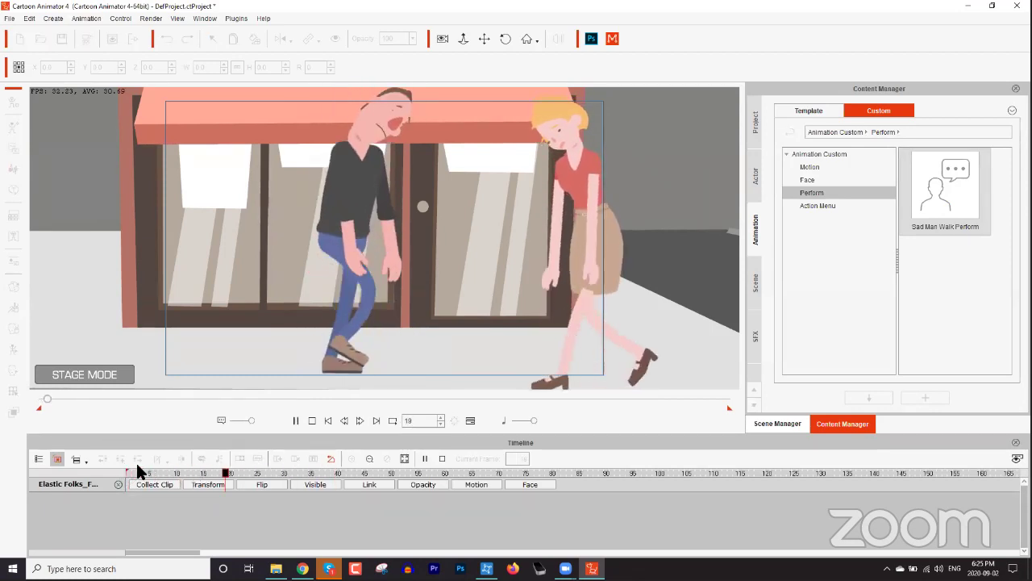
Return to frame 1 and flip the woman horizontally
drag(223, 472, 111, 465)
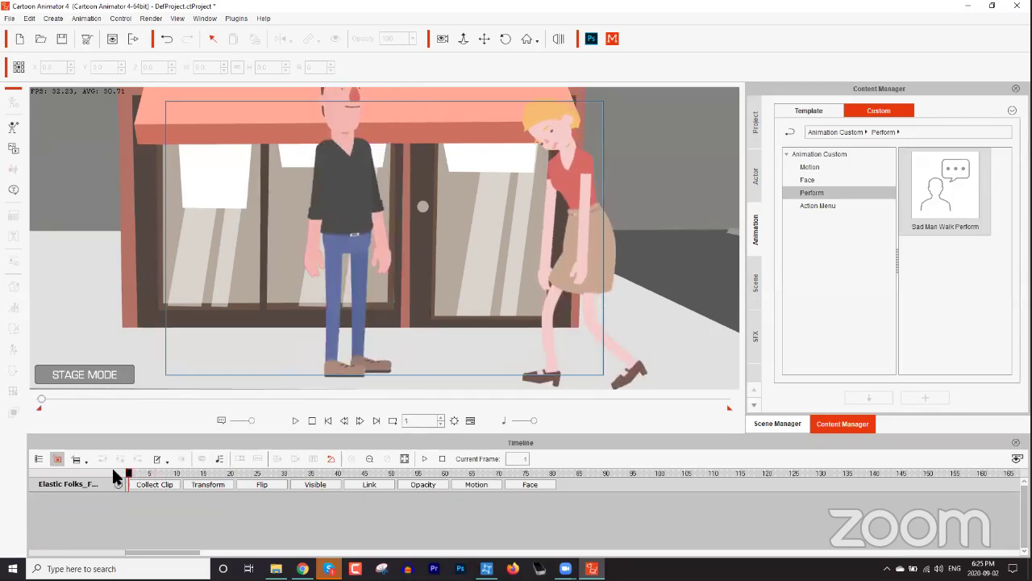
click(582, 194)
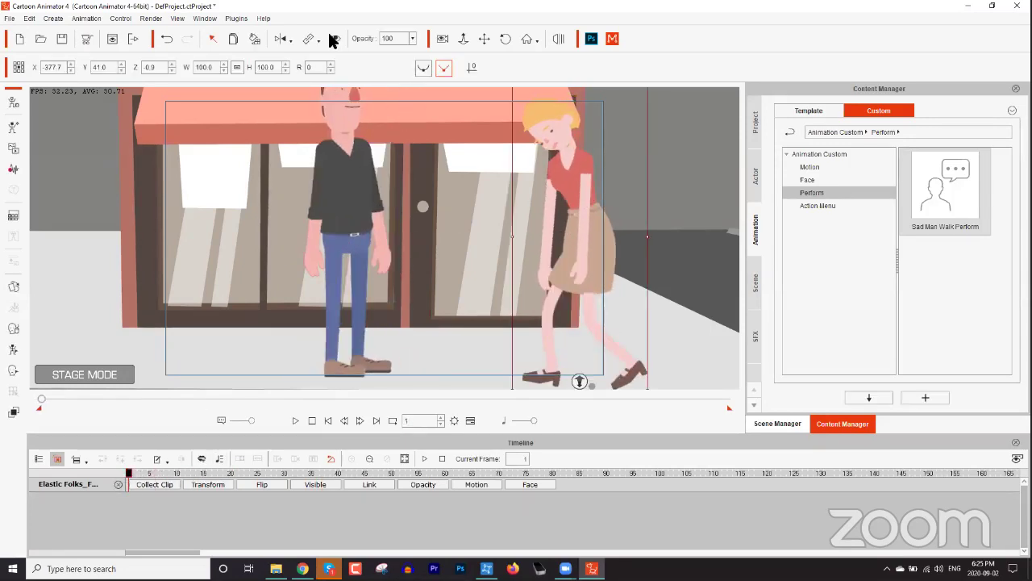
click(280, 39)
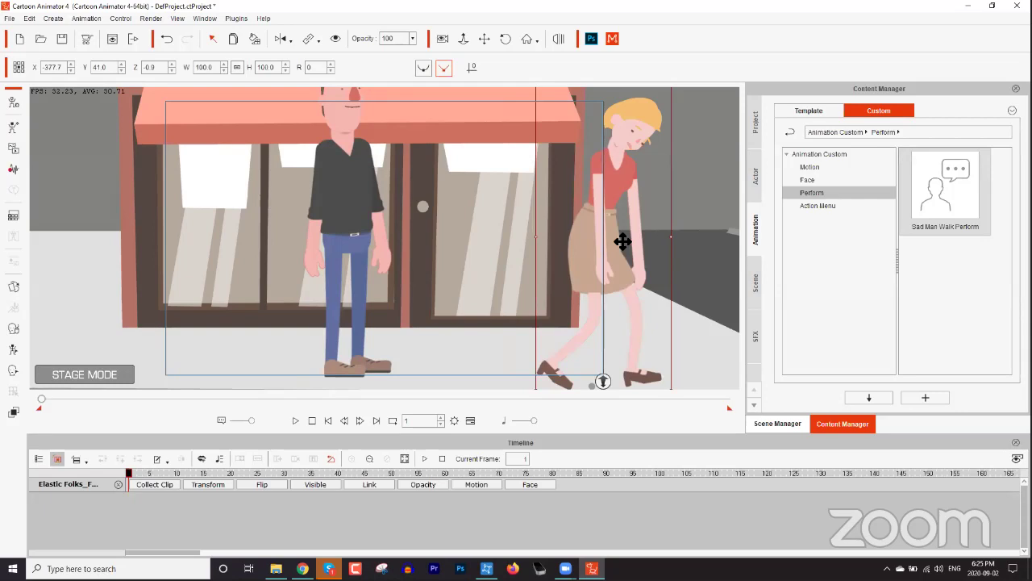
Show the woman's Motion track and loop her Sad Man Walk Perform clip out to about frame 153
click(476, 484)
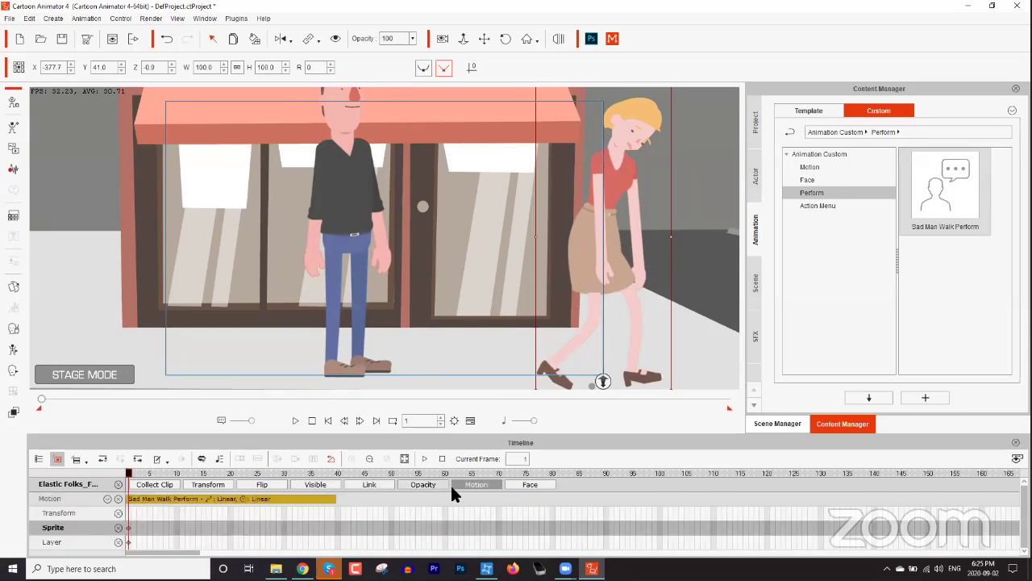
click(276, 499)
key(space)
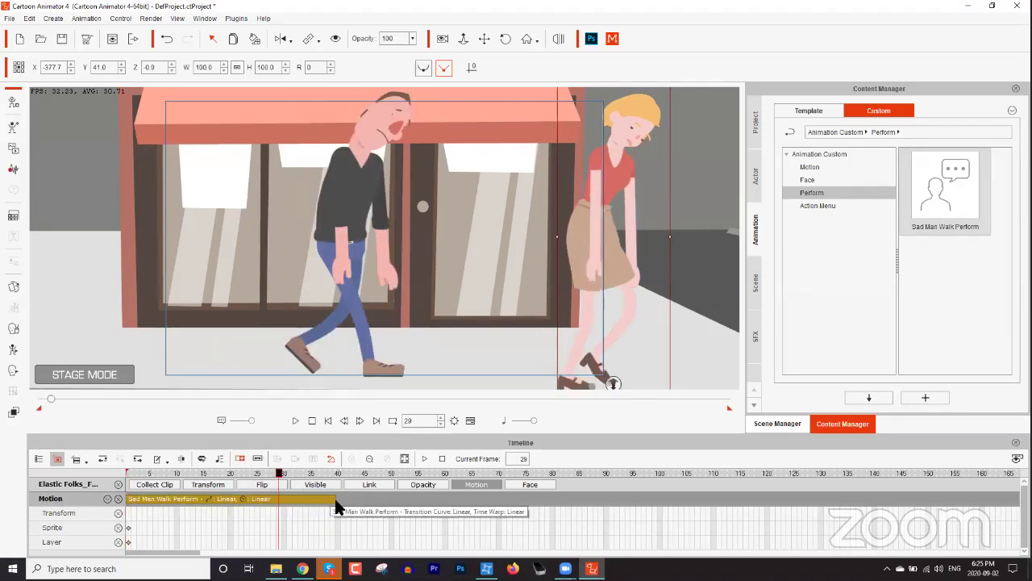
drag(450, 497, 861, 496)
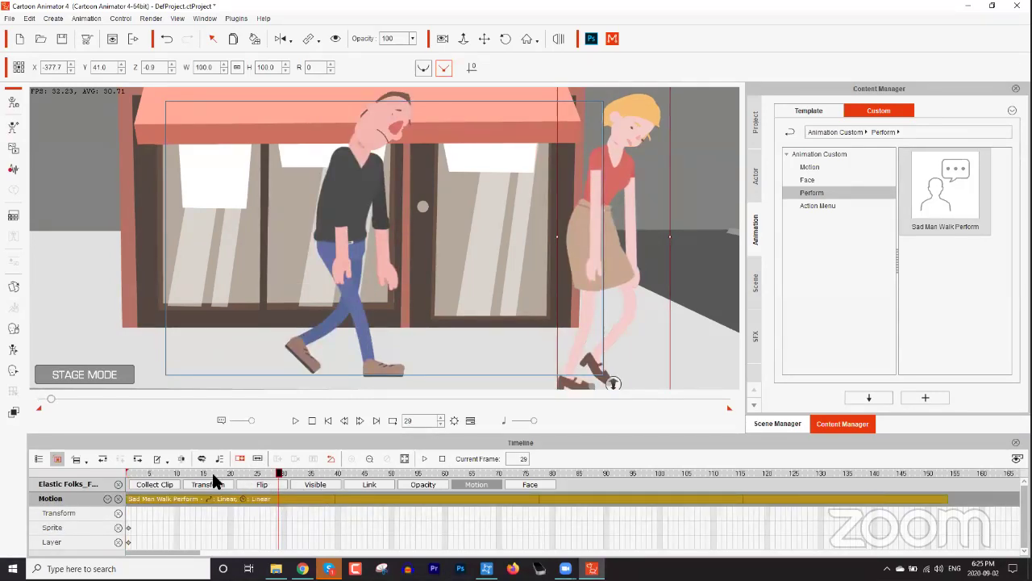
click(312, 420)
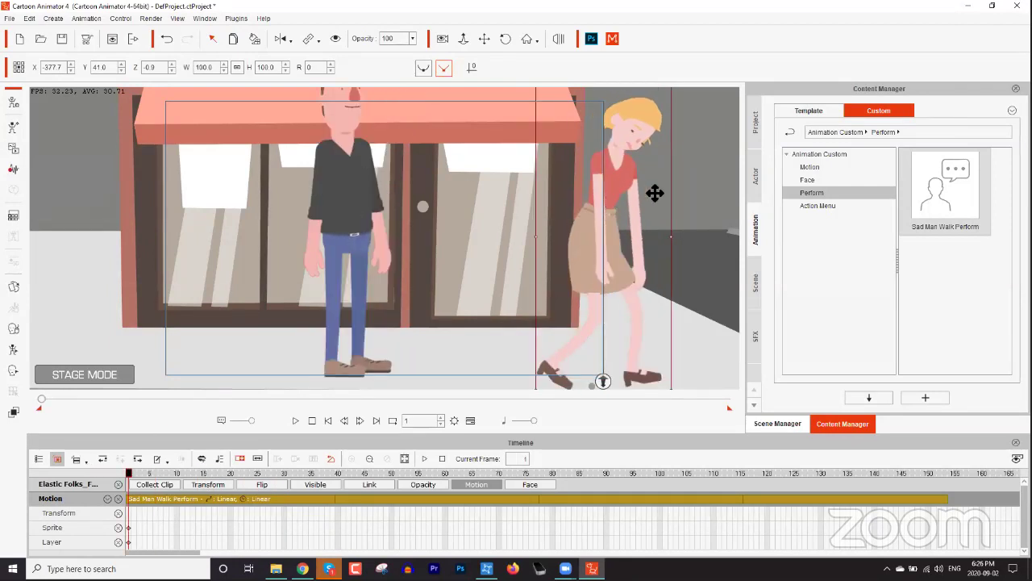
Move the woman closer to the man in front of the shop door and play back both walks
drag(618, 185, 515, 168)
click(295, 419)
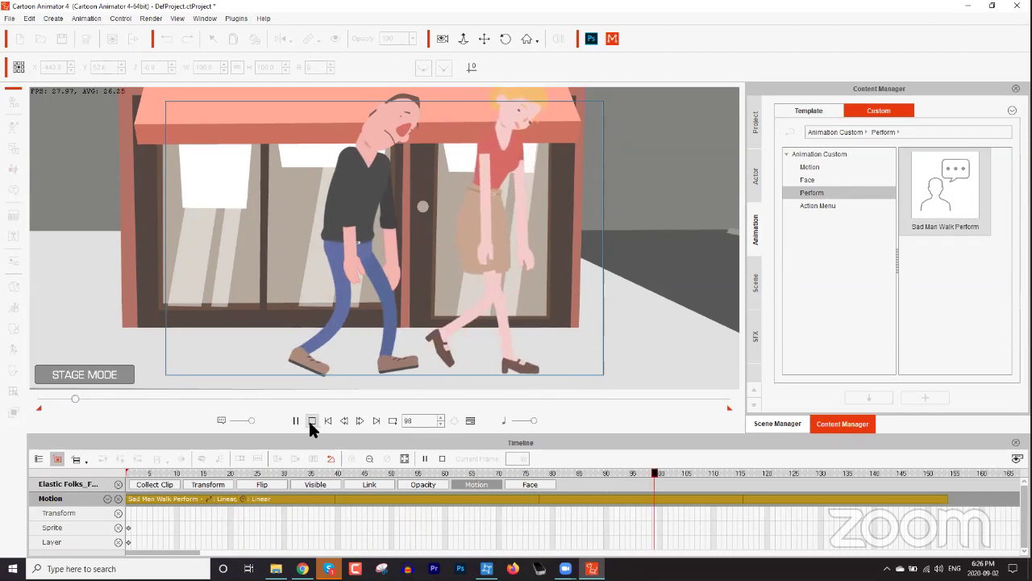
click(312, 420)
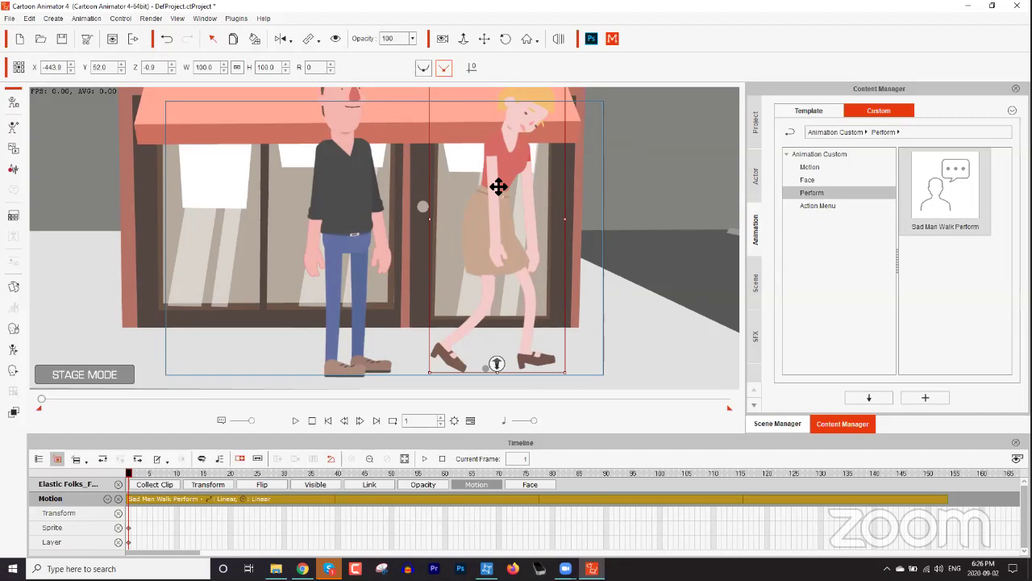
Delete the woman from the stage, select the man and hide the timeline
key(Delete)
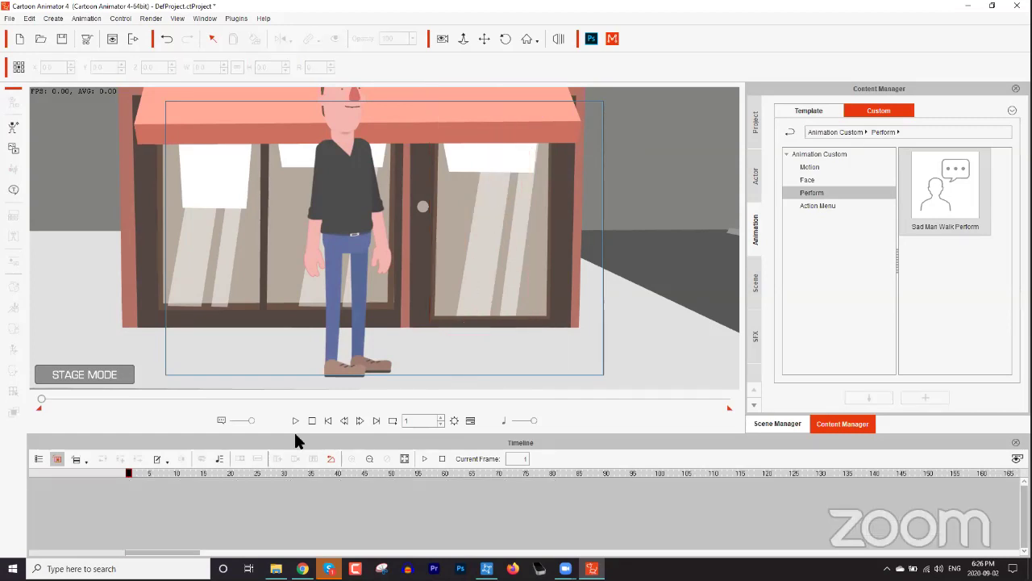
click(362, 210)
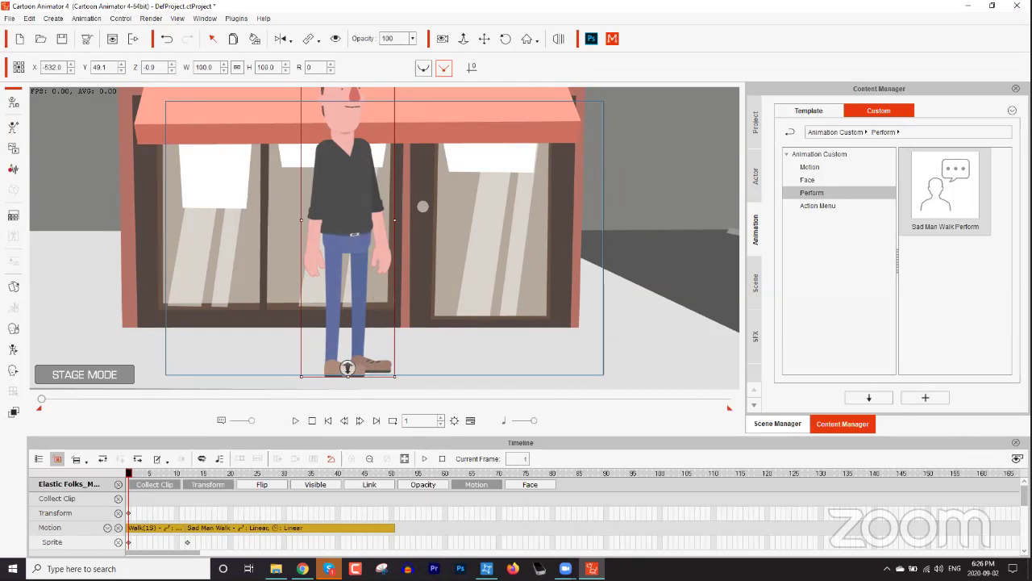
key(F3)
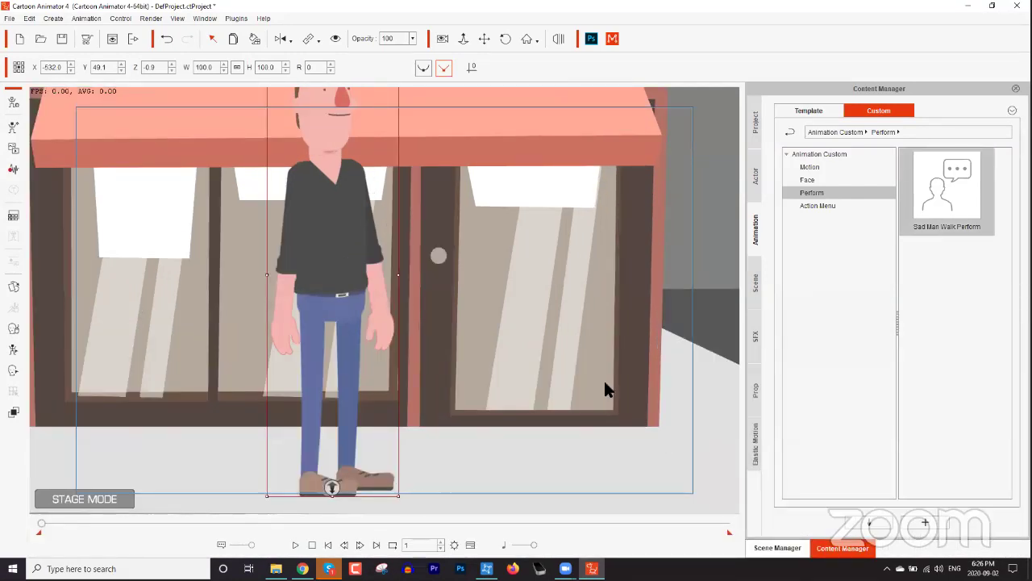
scroll(451, 267, down, 3)
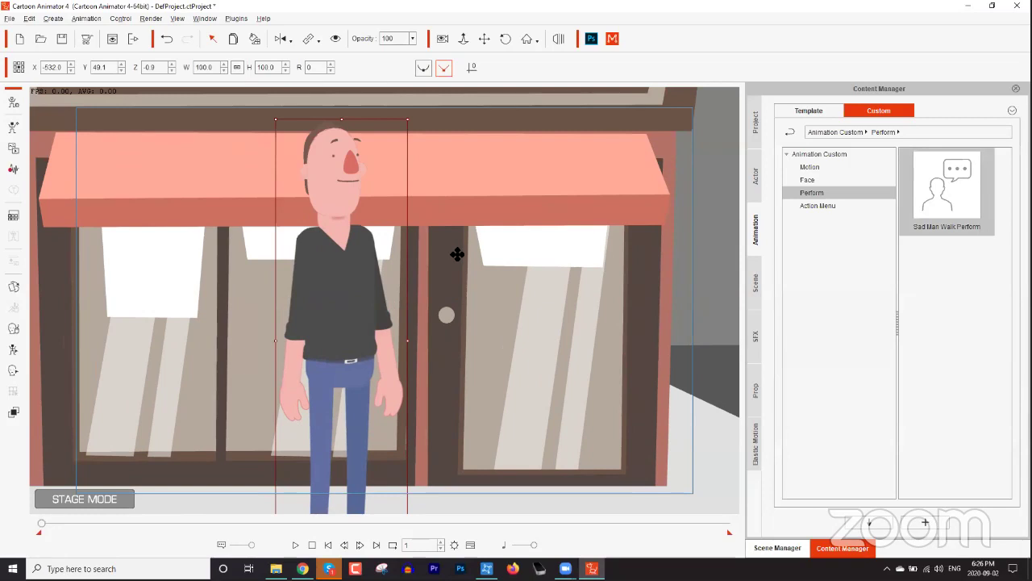
scroll(476, 290, down, 2)
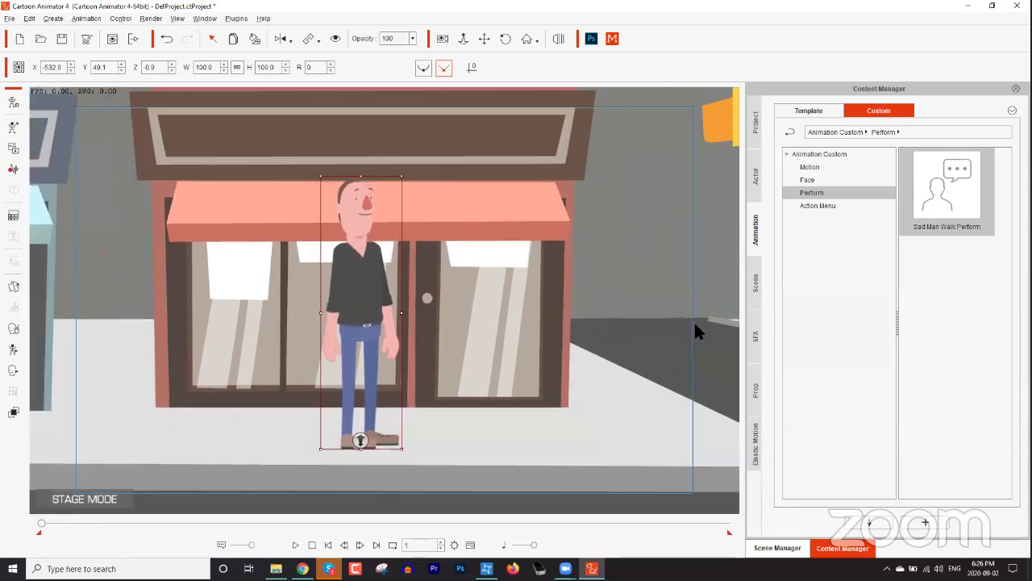
Open the prop templates, widen the library and browse Weather Effects under G3 Animated Props-Weather Maker
click(755, 282)
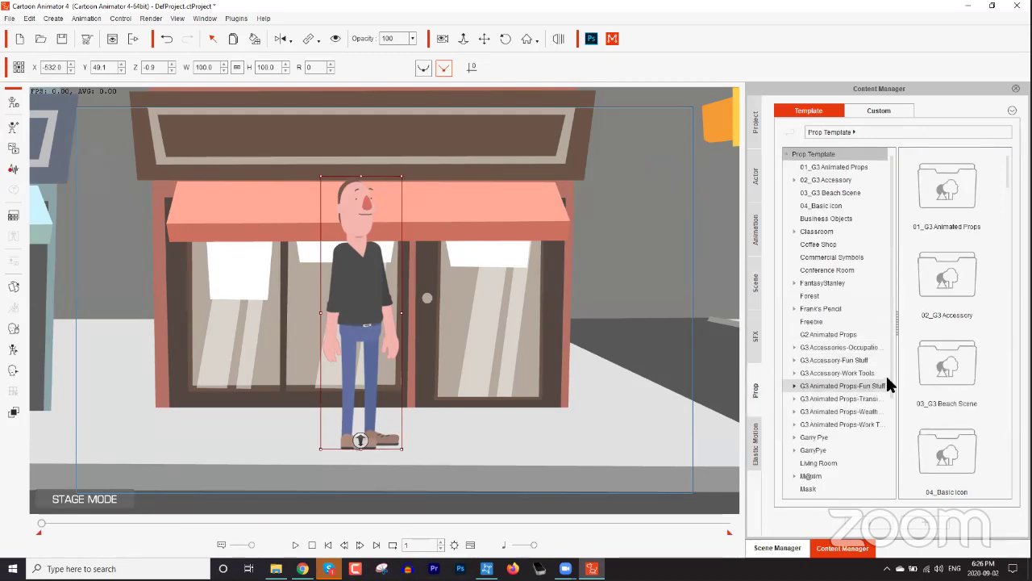
drag(743, 330, 723, 330)
drag(886, 324, 906, 322)
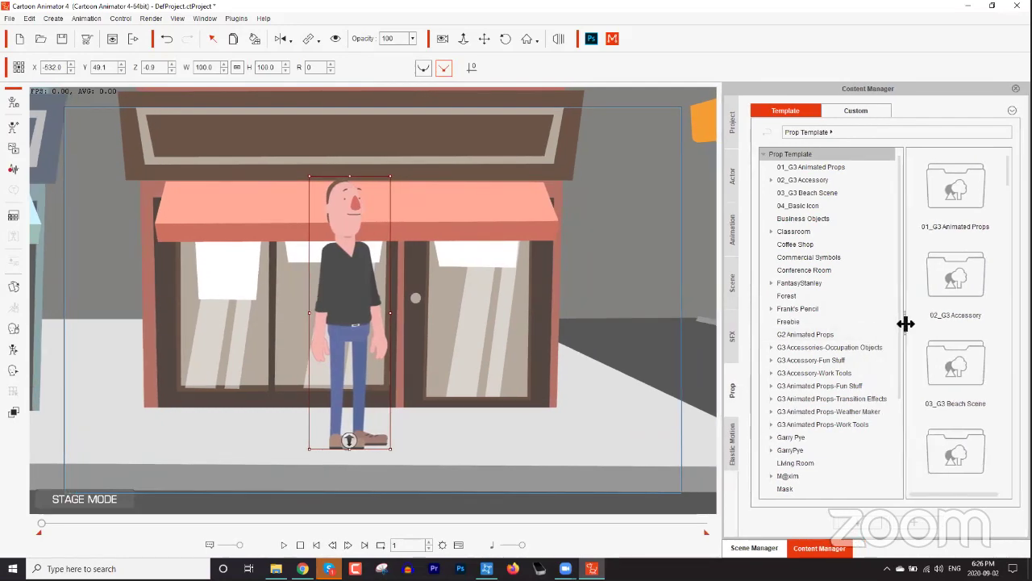
click(825, 411)
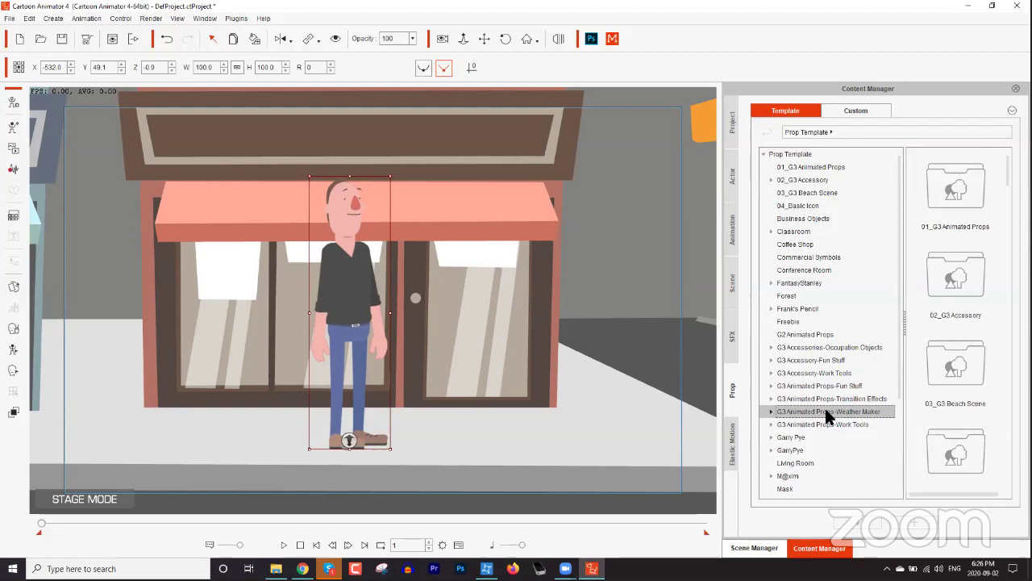
click(771, 410)
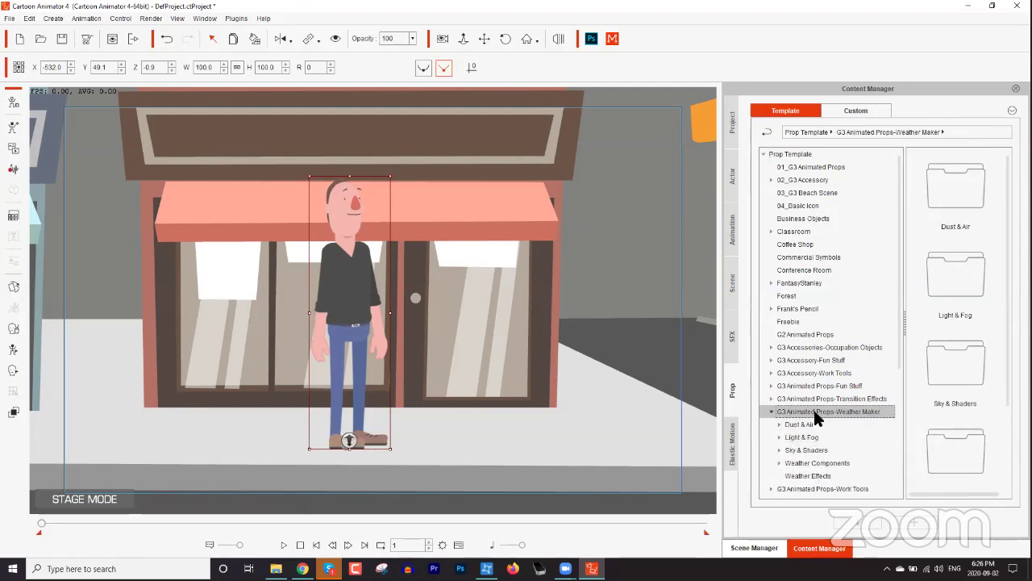
click(813, 477)
drag(1008, 262, 1010, 411)
Add Dark Cloud_01 from the Weather Components Clouds to the stage and place it above the man's head
click(803, 463)
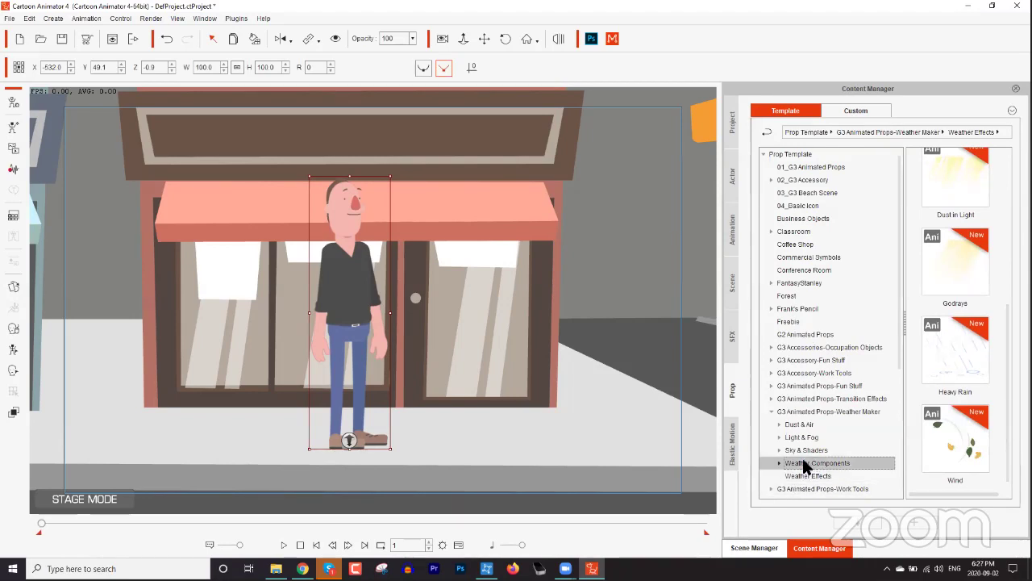
click(779, 463)
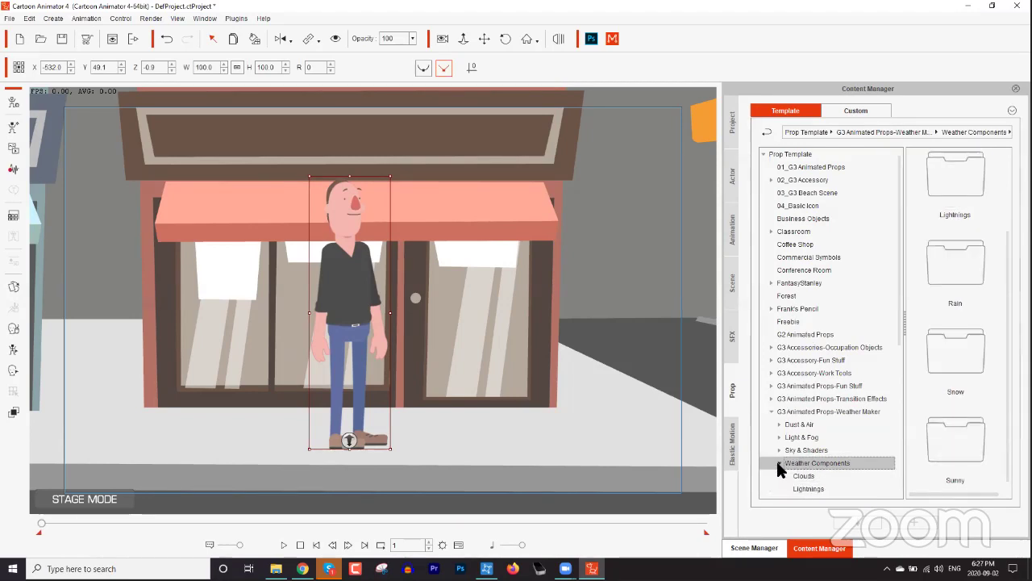
click(807, 478)
drag(1002, 260, 1008, 379)
scroll(956, 323, up, 1)
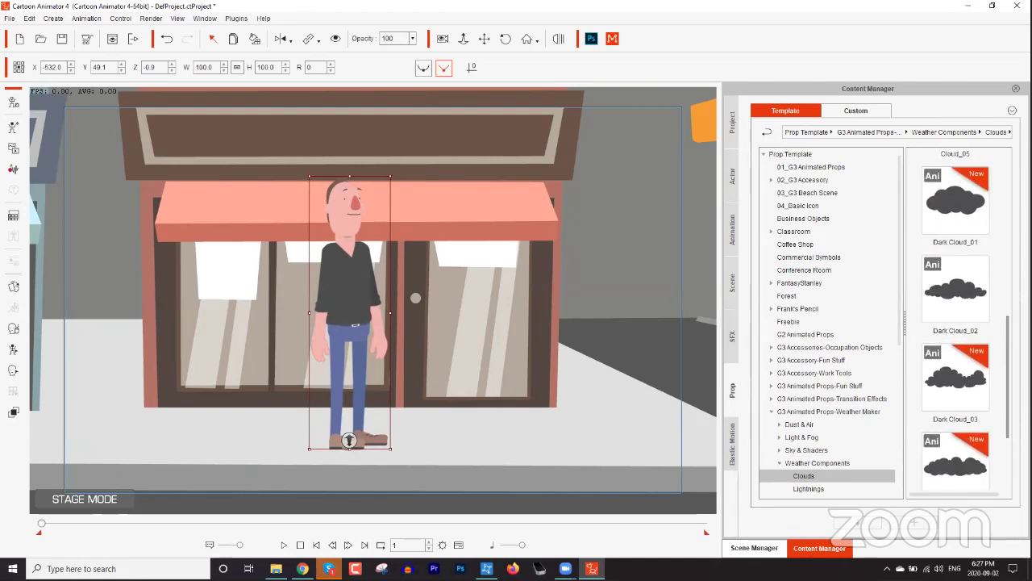
drag(976, 212, 466, 185)
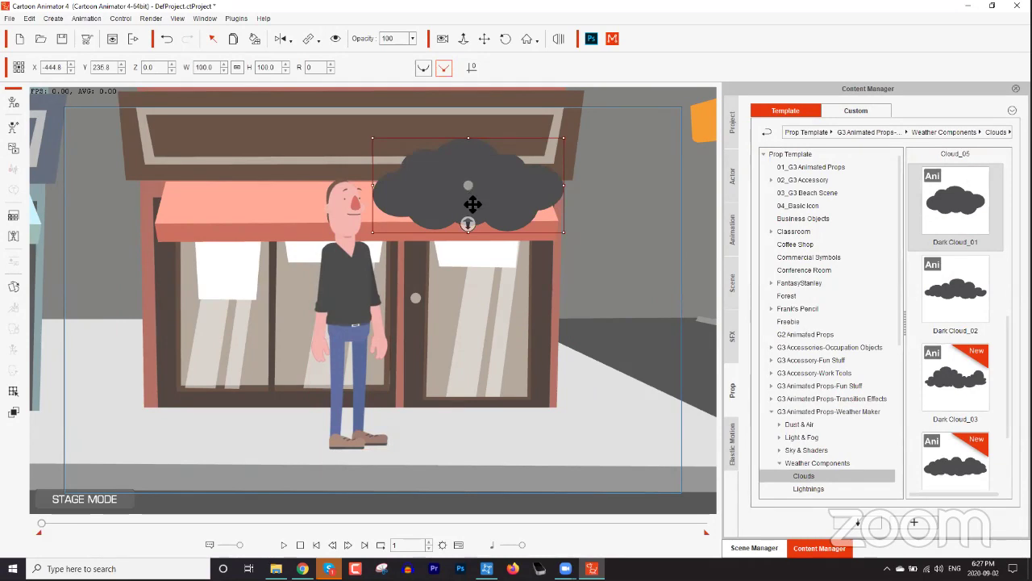
drag(459, 310, 509, 379)
drag(573, 270, 474, 151)
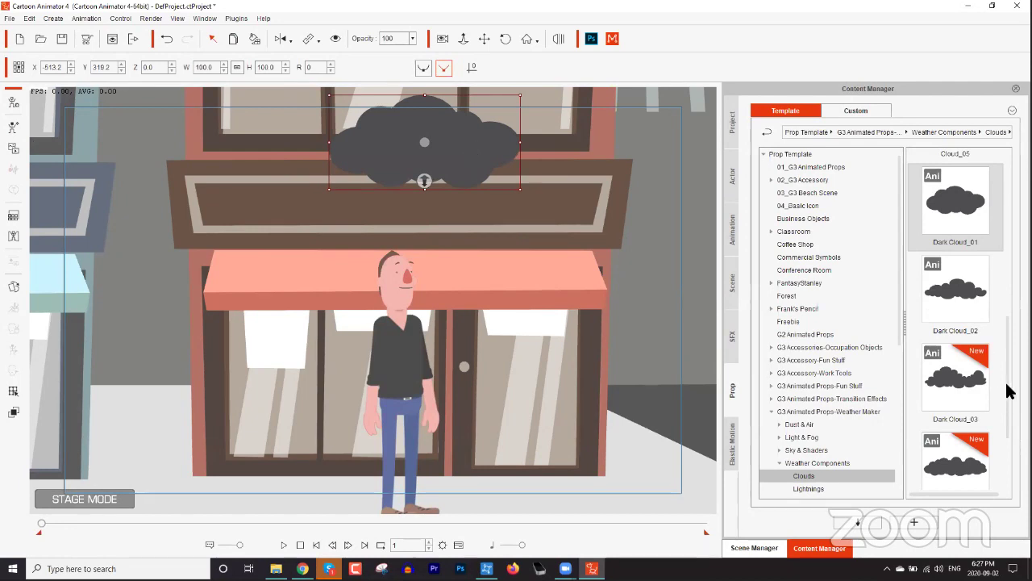
Add the Drizzle prop from the Weather Components Rain folder to the stage below the cloud
scroll(898, 335, down, 3)
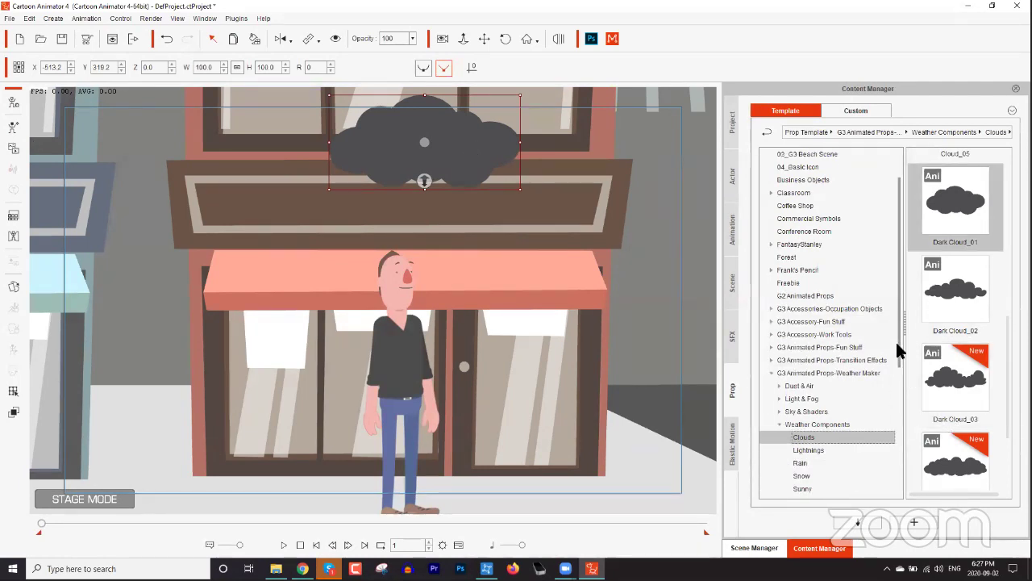
click(800, 387)
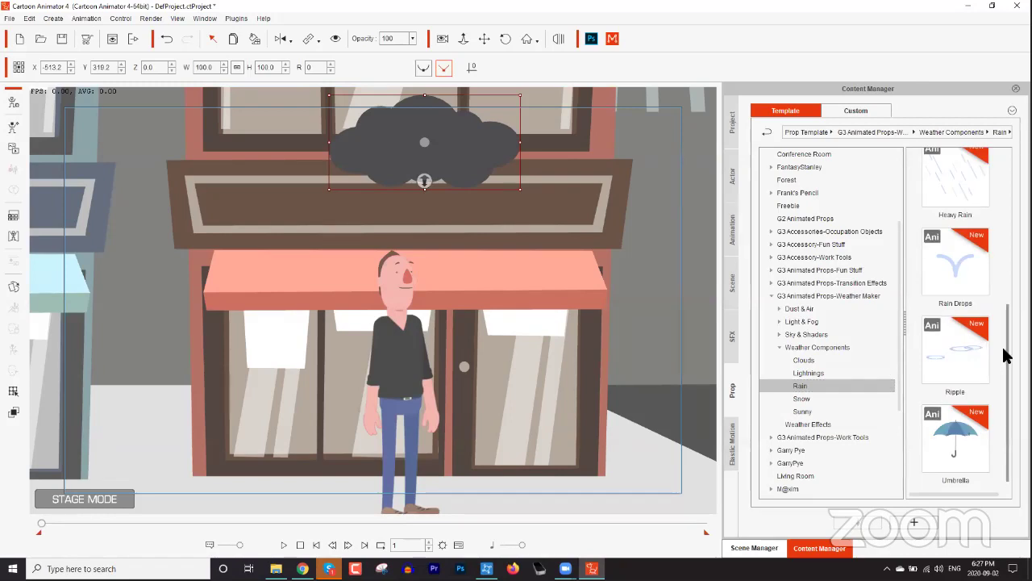
drag(1006, 343, 1006, 196)
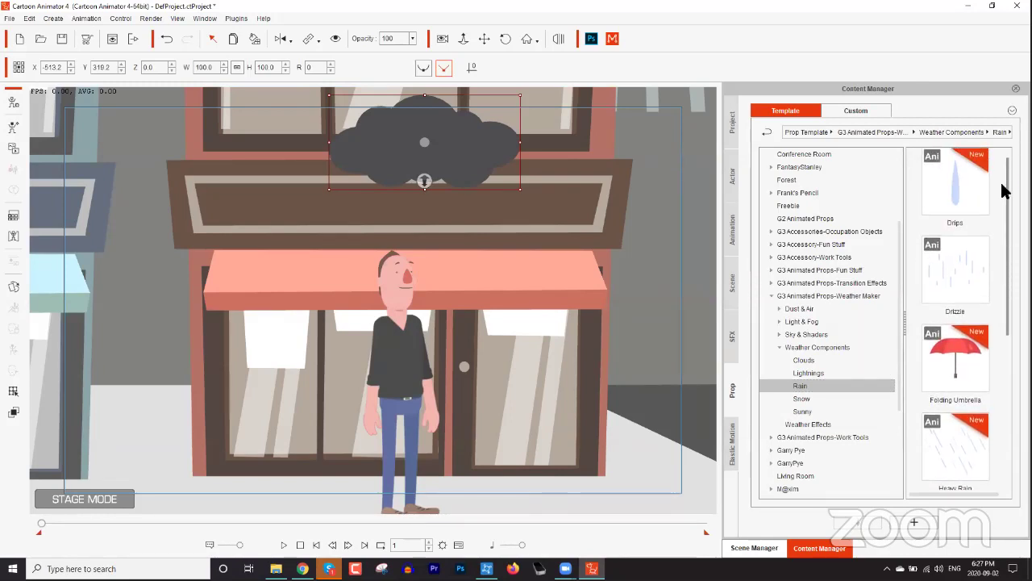
drag(963, 286, 433, 226)
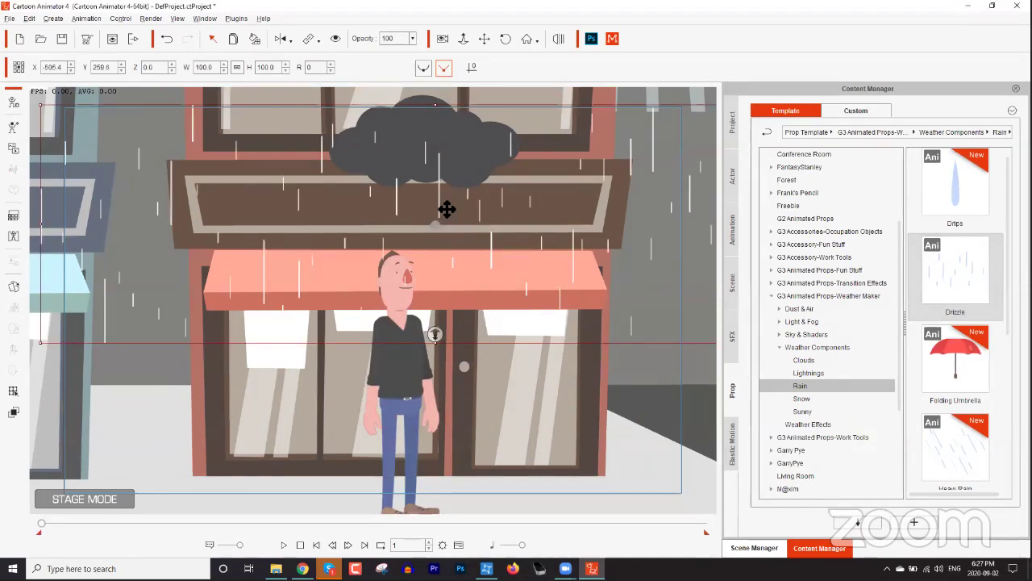
Scale the drizzle down to about 25% and position it under and behind the dark cloud, at about Z -36
scroll(444, 210, down, 3)
scroll(449, 266, down, 1)
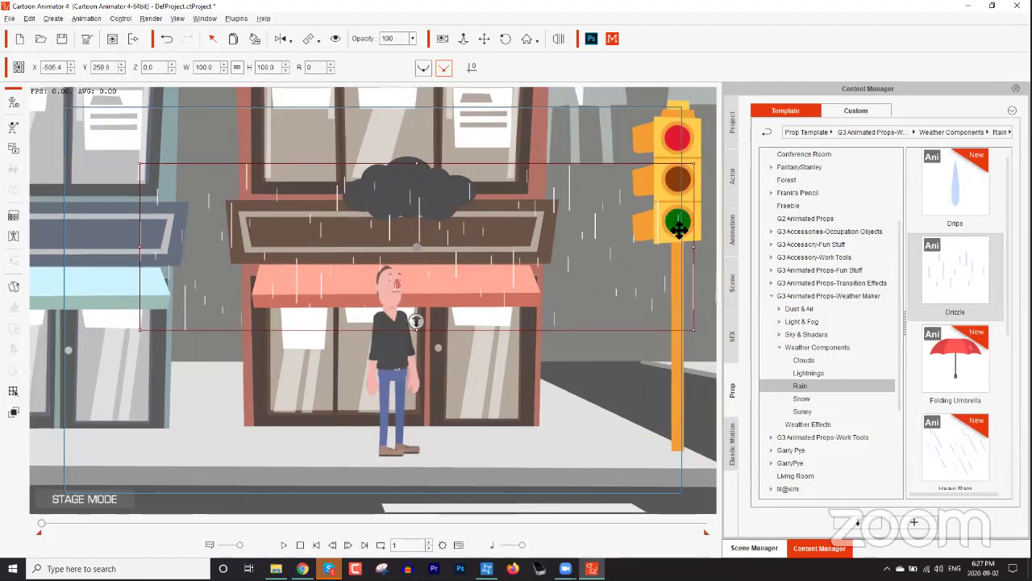
drag(692, 164, 454, 234)
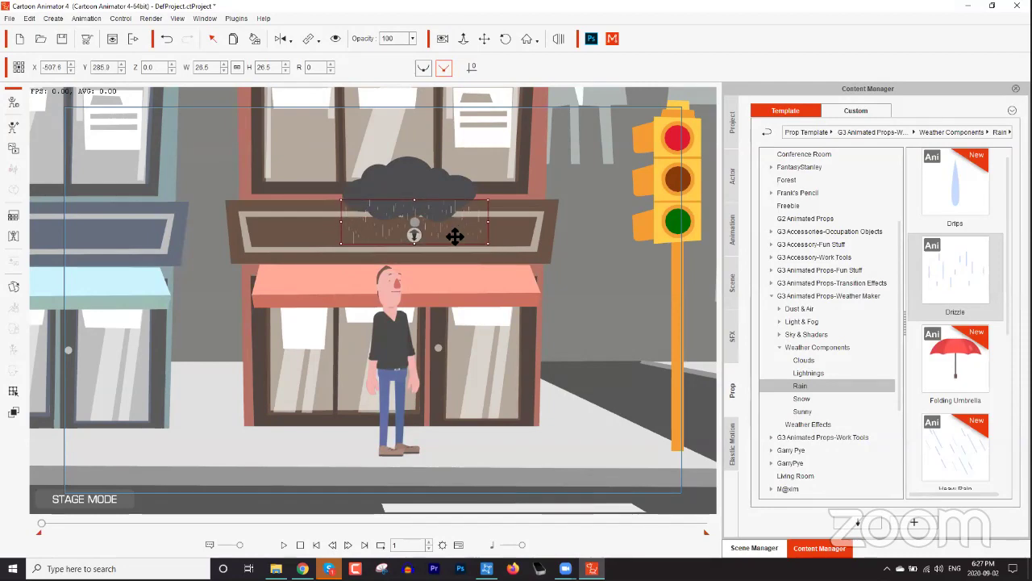
scroll(516, 283, up, 2)
scroll(496, 391, up, 3)
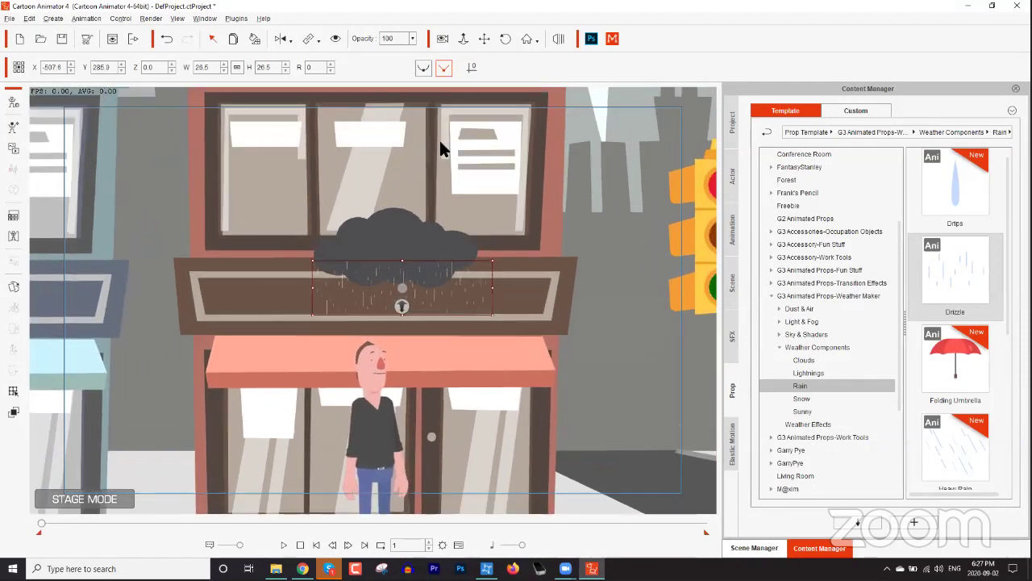
drag(538, 270, 532, 267)
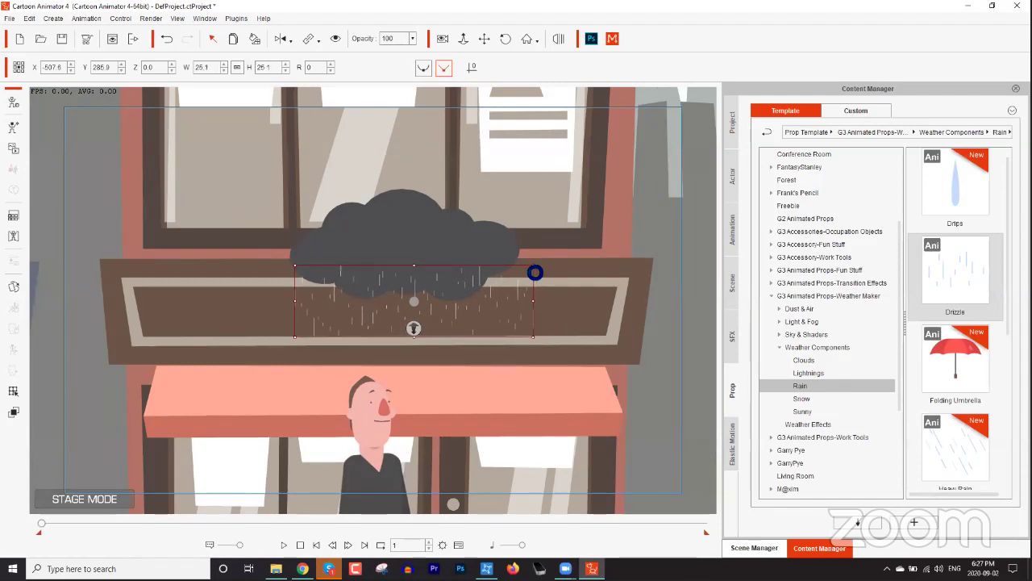
drag(491, 301, 479, 297)
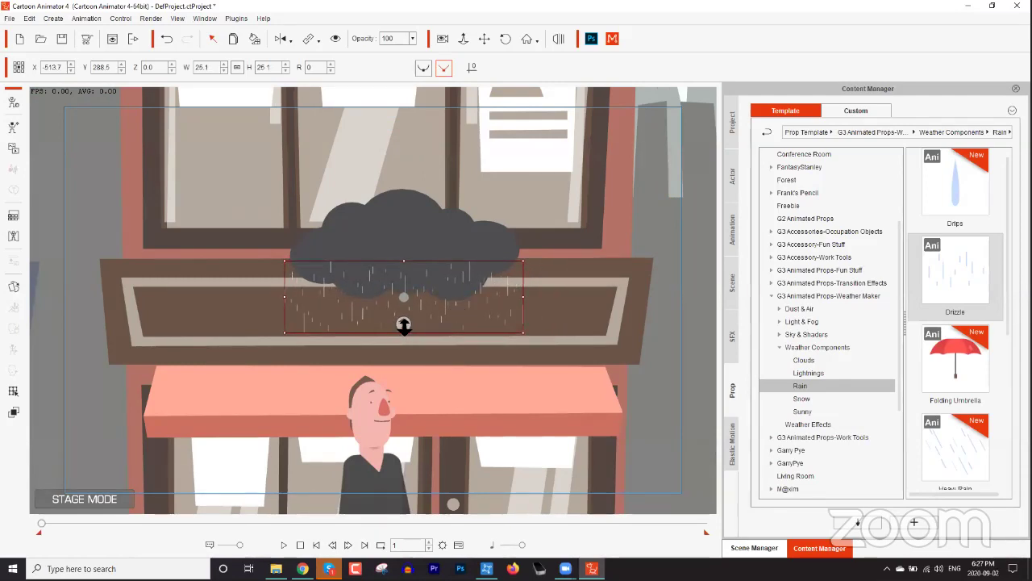
drag(403, 325, 436, 320)
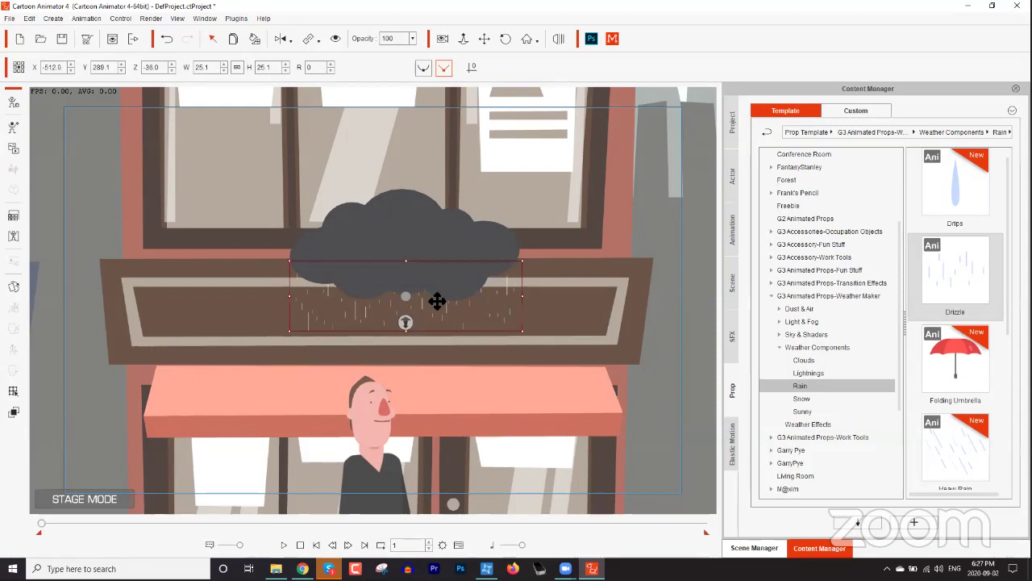
Run the dark cloud's Thunder_Flash action and return to frame 1
click(417, 234)
right_click(416, 228)
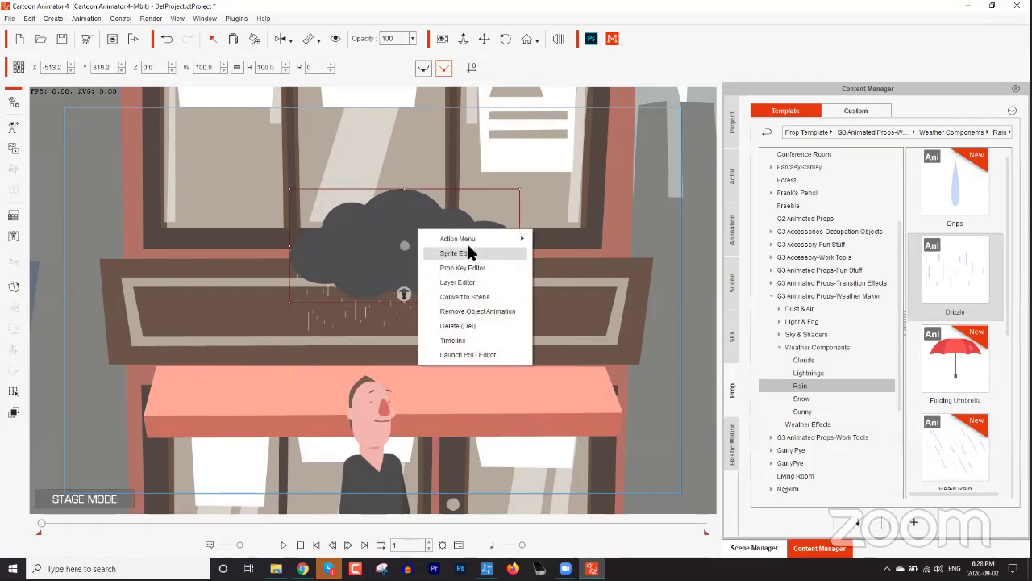
mouse_move(470, 240)
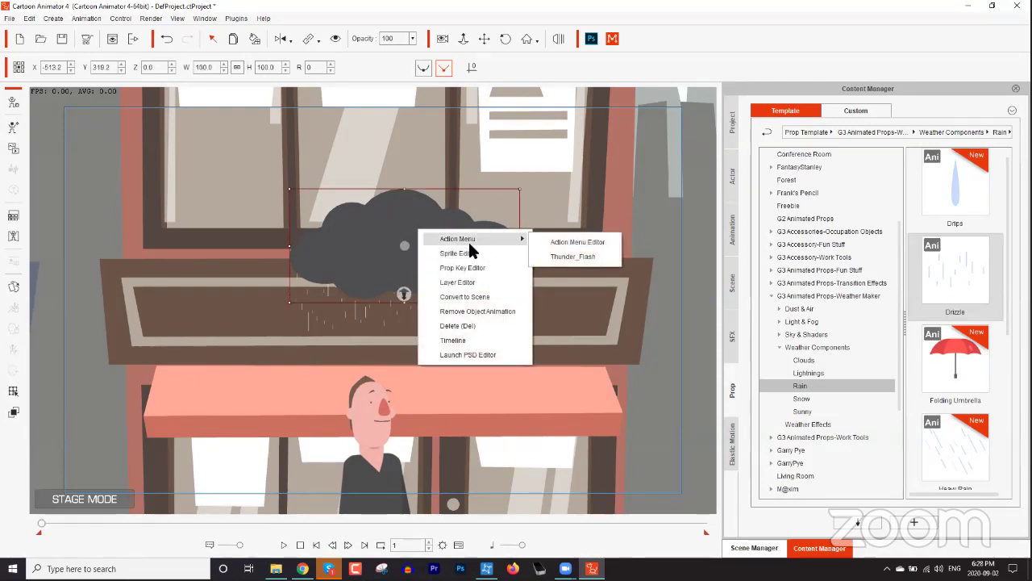
click(575, 255)
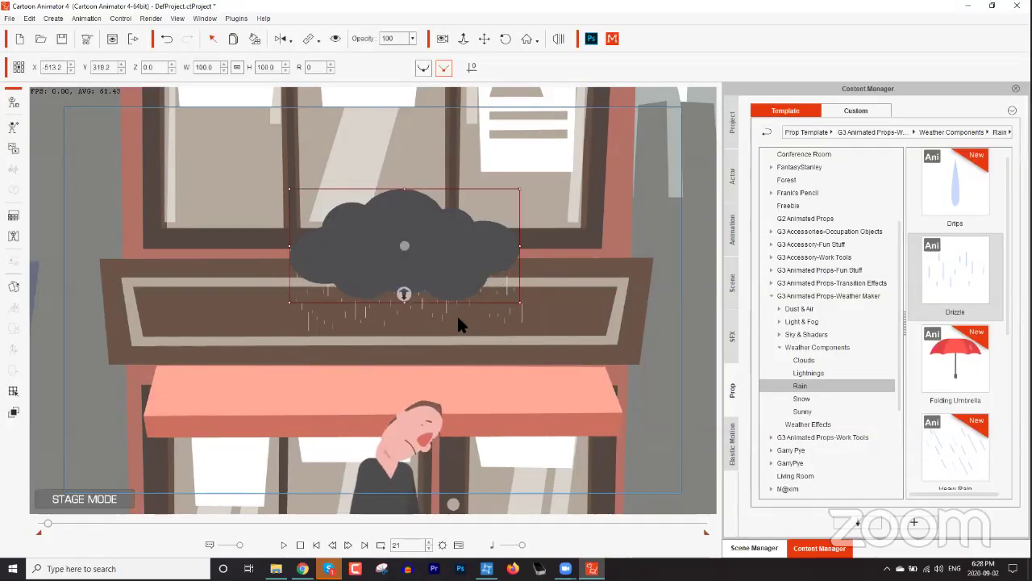
drag(47, 523, 34, 524)
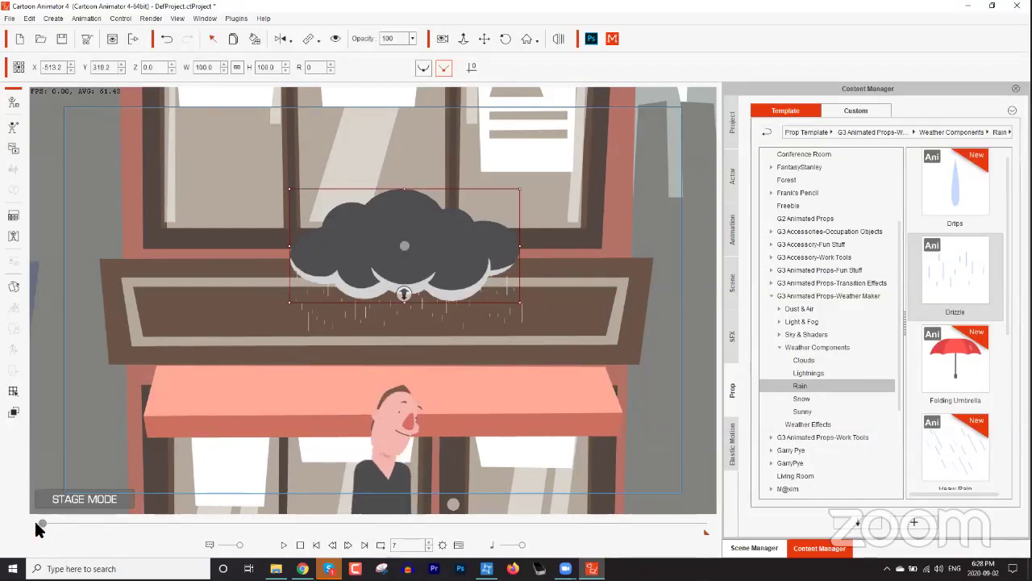
Select the Drizzle prop in the scene list and stretch its height to about 38.6%, keeping its width
click(770, 549)
click(825, 200)
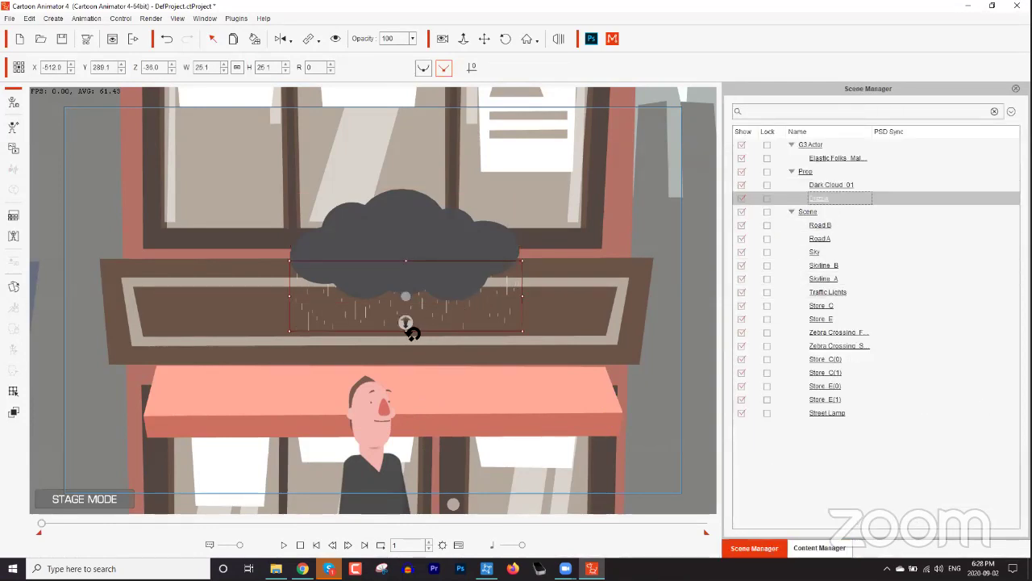
drag(406, 330, 407, 353)
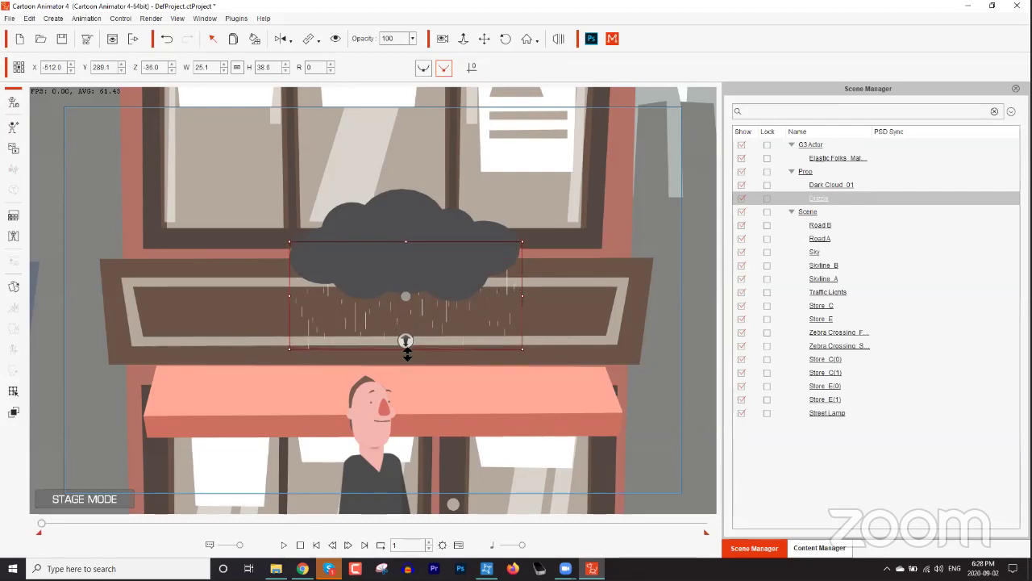
Run the drizzle's Drizzle_Loop action from frame 1 and stop playback at frame 75
right_click(428, 316)
mouse_move(530, 329)
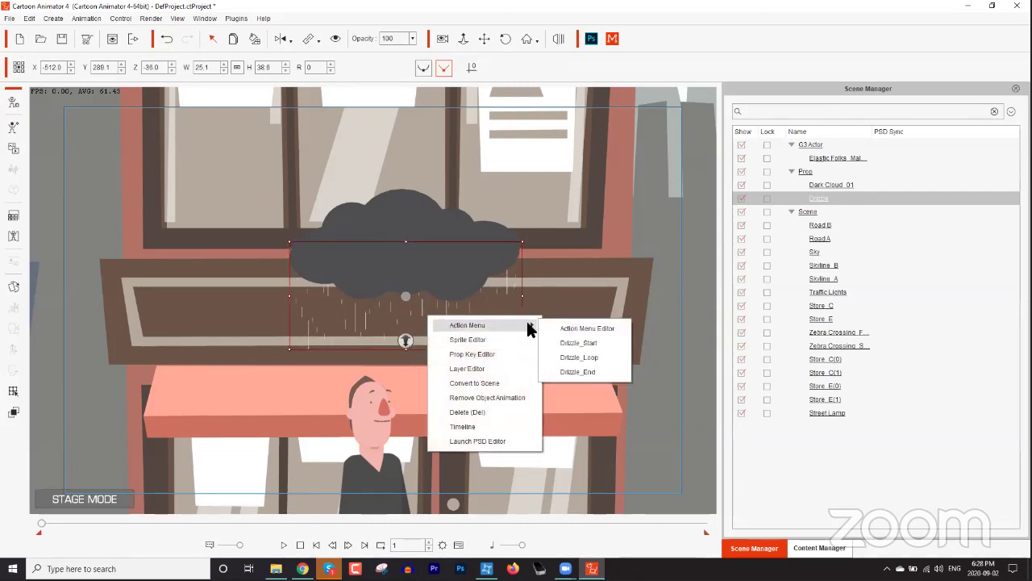
click(598, 356)
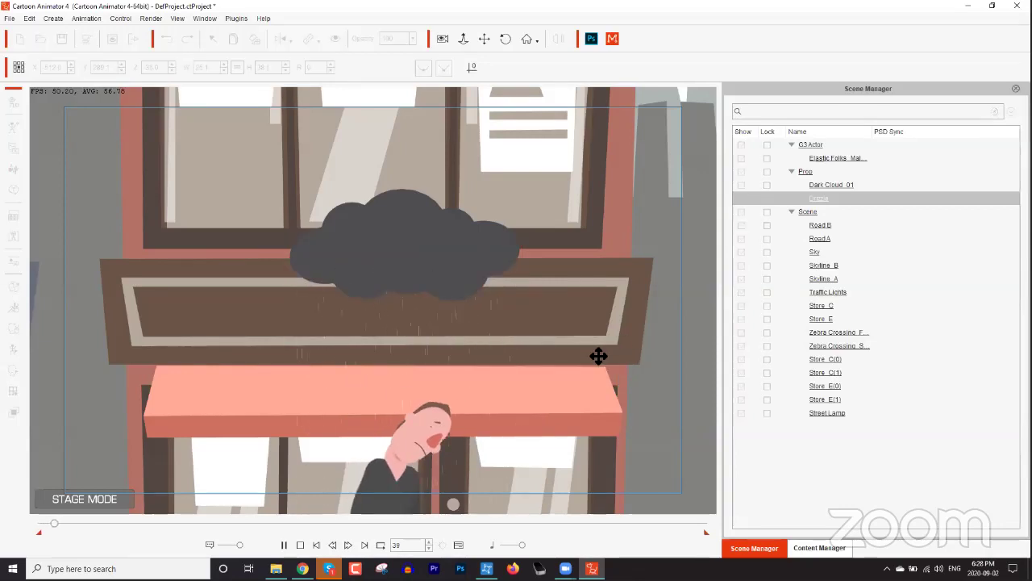
key(space)
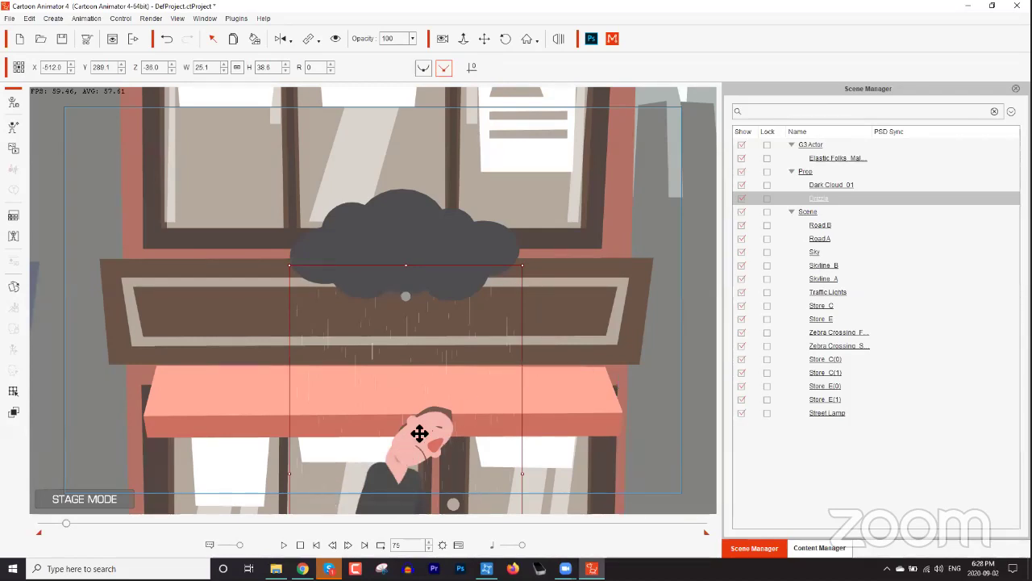
Show the drizzle's Motion track in the timeline and loop its Drizzle_Loop clip out to about frame 595
key(F3)
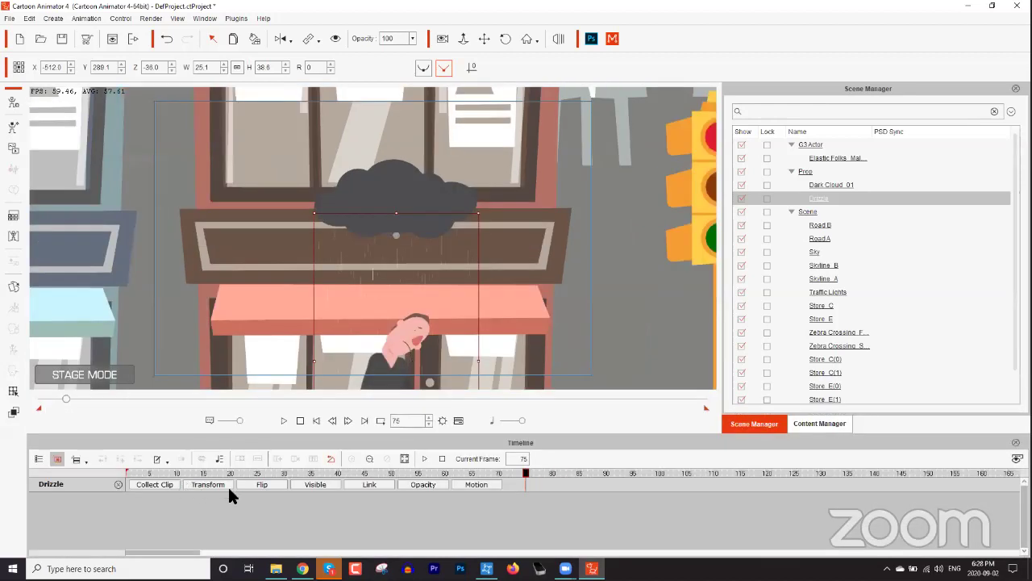
click(476, 483)
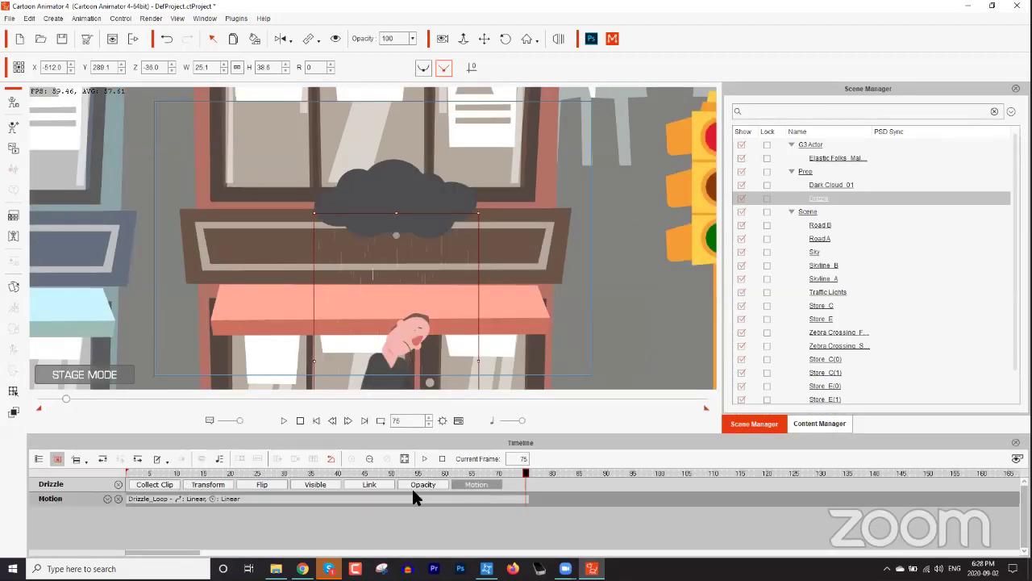
click(381, 492)
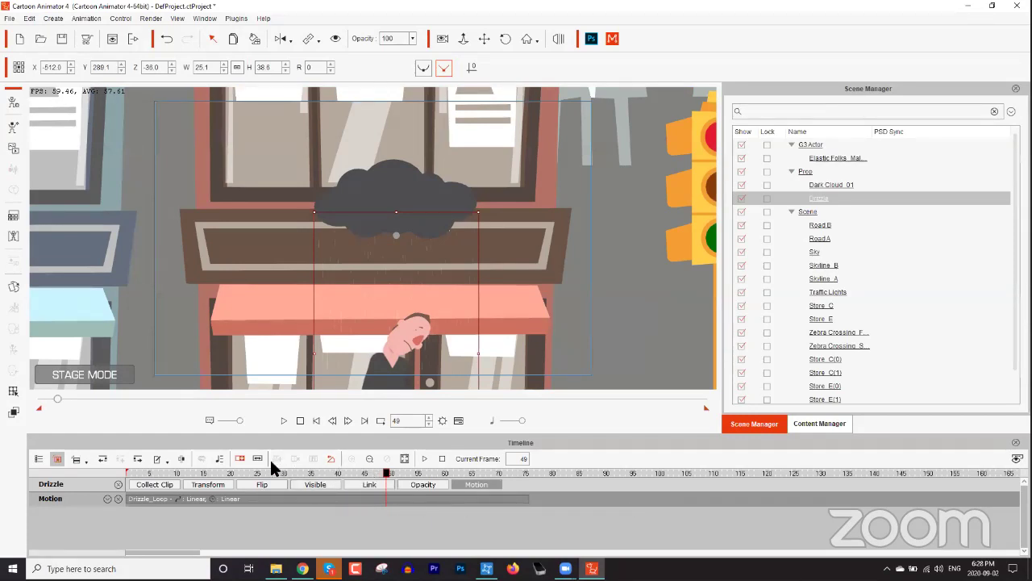
scroll(419, 507, down, 5)
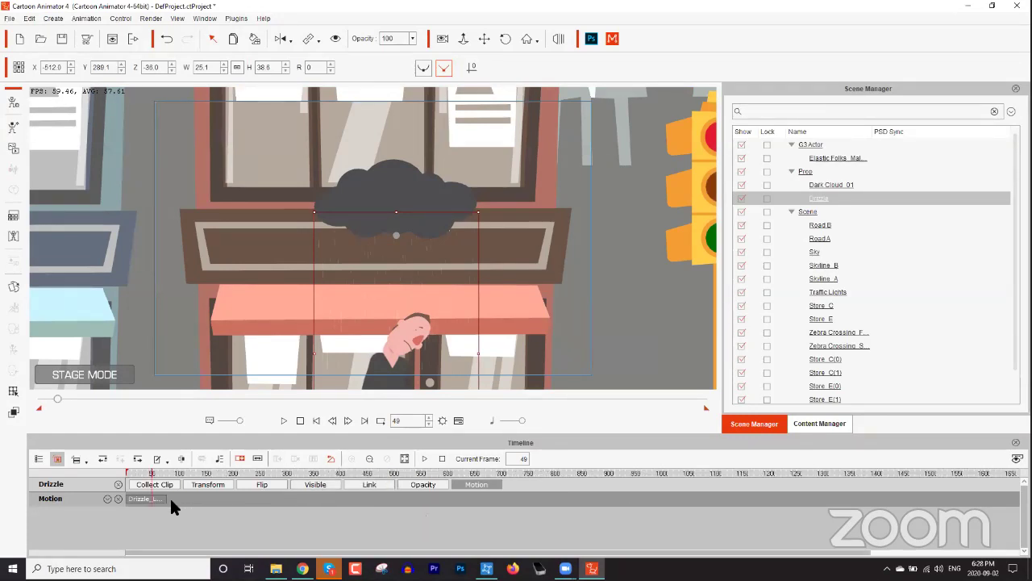
scroll(234, 513, up, 5)
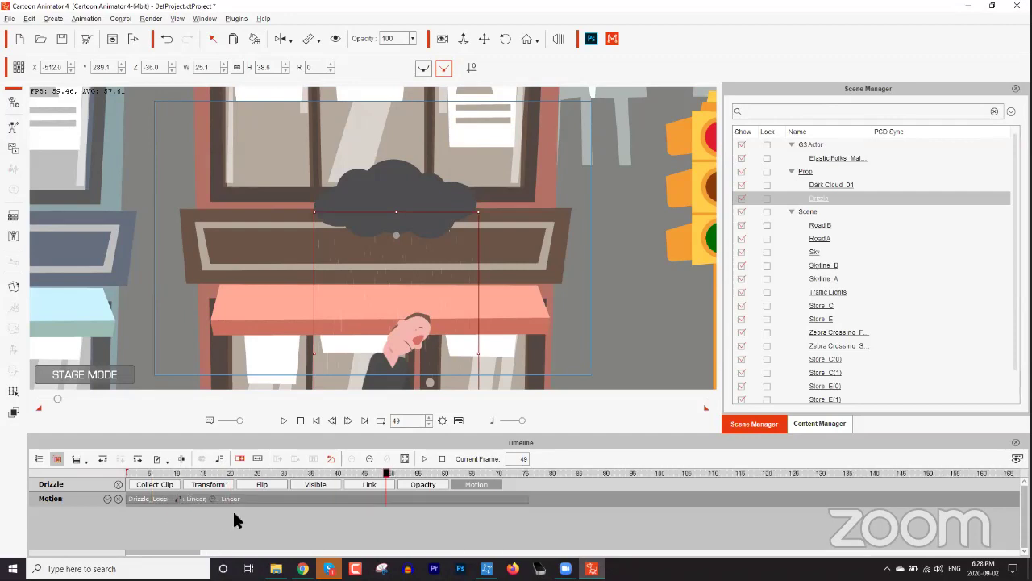
scroll(232, 509, down, 3)
scroll(232, 509, up, 3)
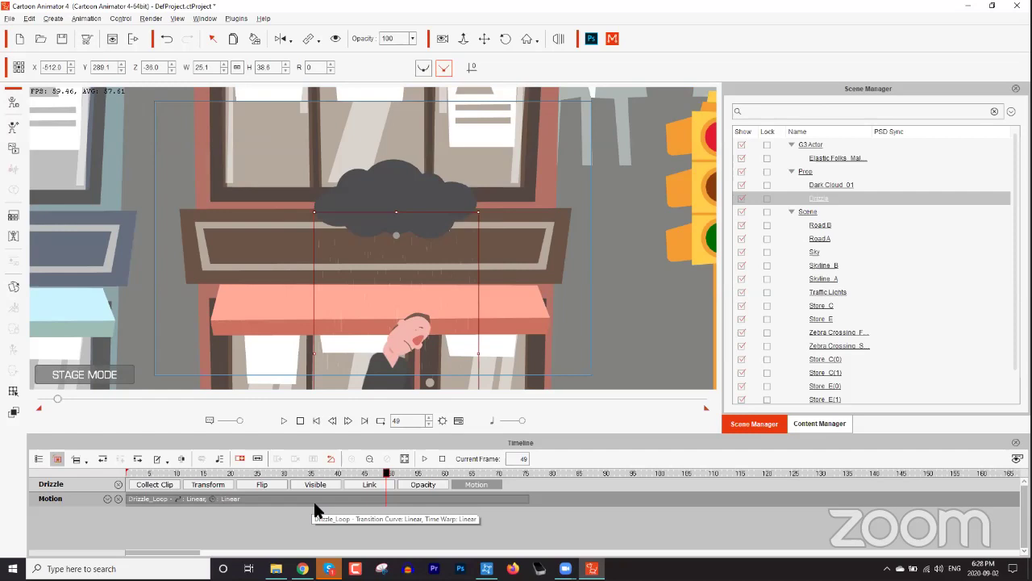
scroll(365, 511, down, 1)
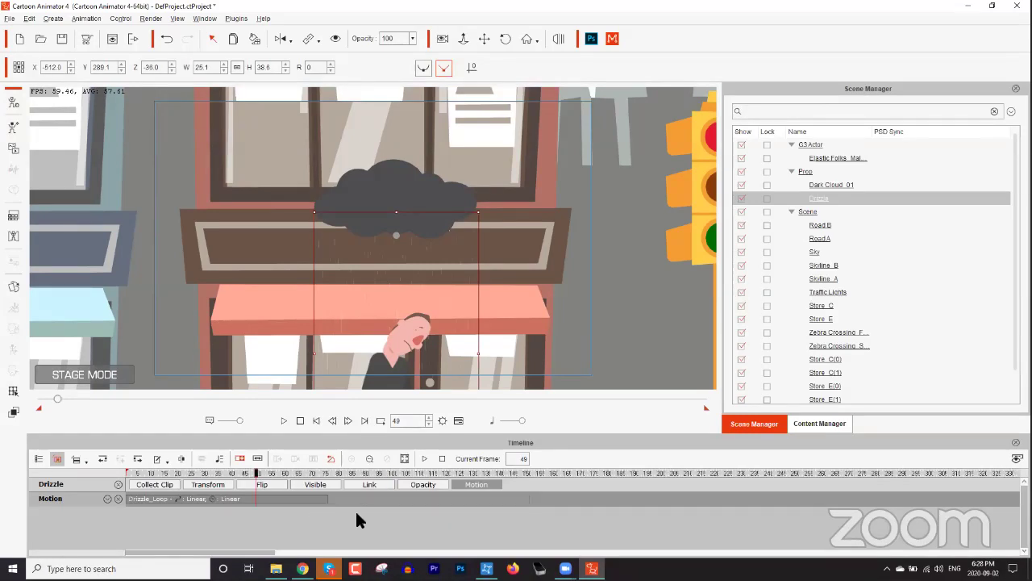
scroll(337, 507, down, 2)
scroll(334, 507, up, 3)
scroll(324, 508, down, 3)
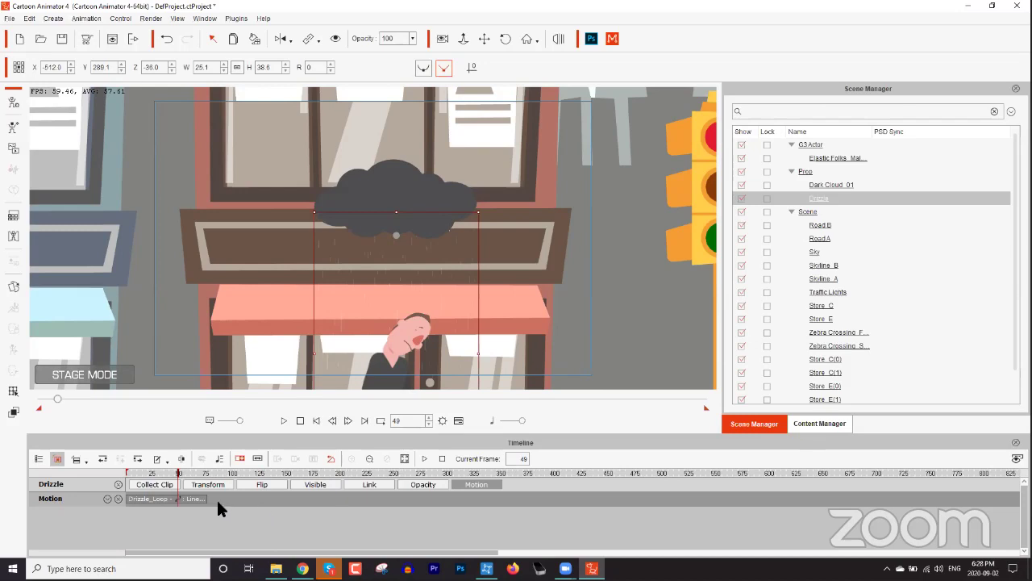
drag(208, 500, 753, 496)
Play the scene from near the start to check the extended drizzle loop, stopping at frame 87
click(128, 473)
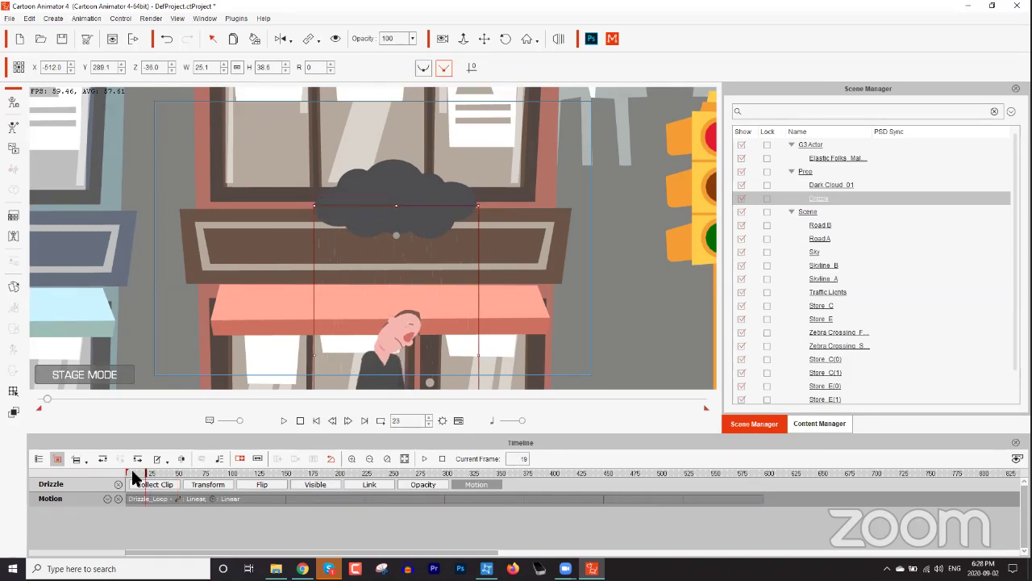
key(space)
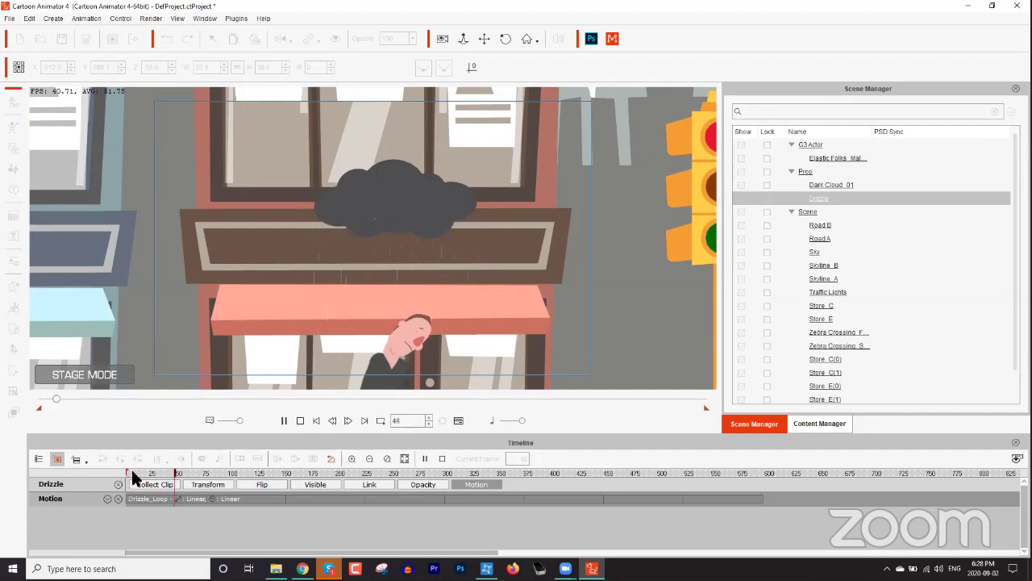
key(space)
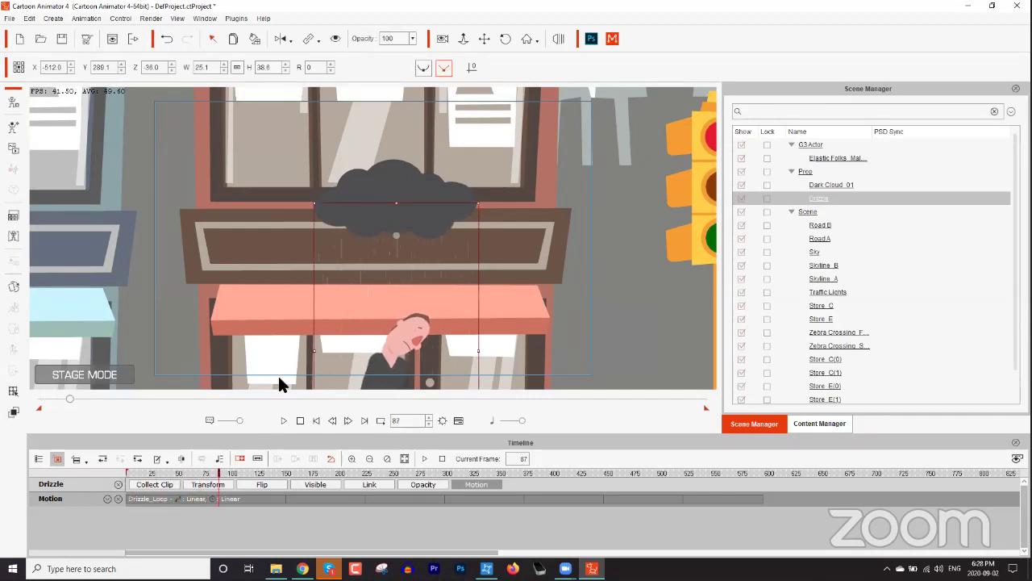
Run the dark cloud's Thunder_Flash action from frame 87 and stop playback at frame 114
click(411, 170)
right_click(404, 179)
mouse_move(452, 192)
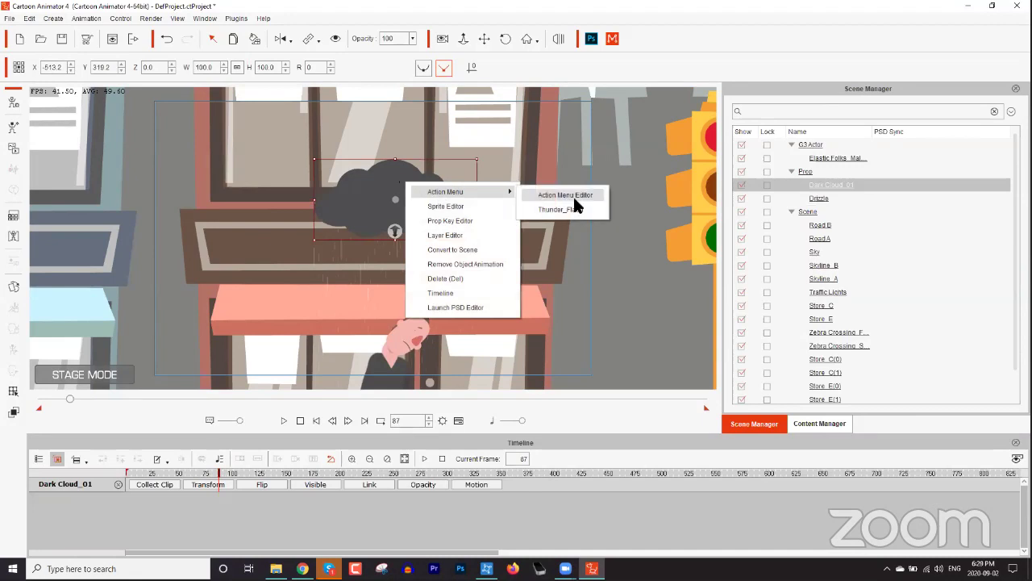
click(575, 208)
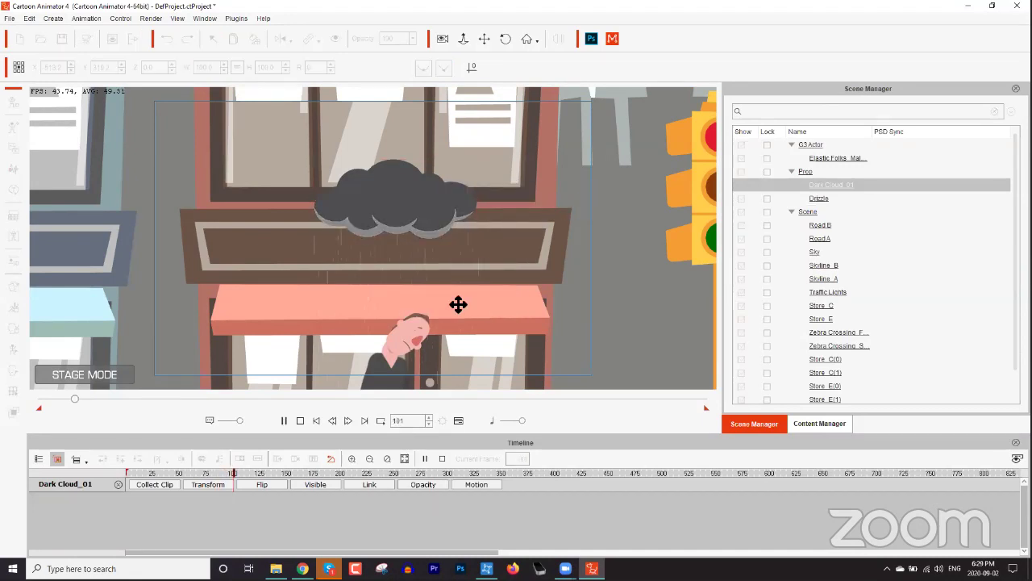
key(space)
key(space)
Loop the man's Sad Man Walk motion clip out to about frame 355 and preview it from the start
click(401, 351)
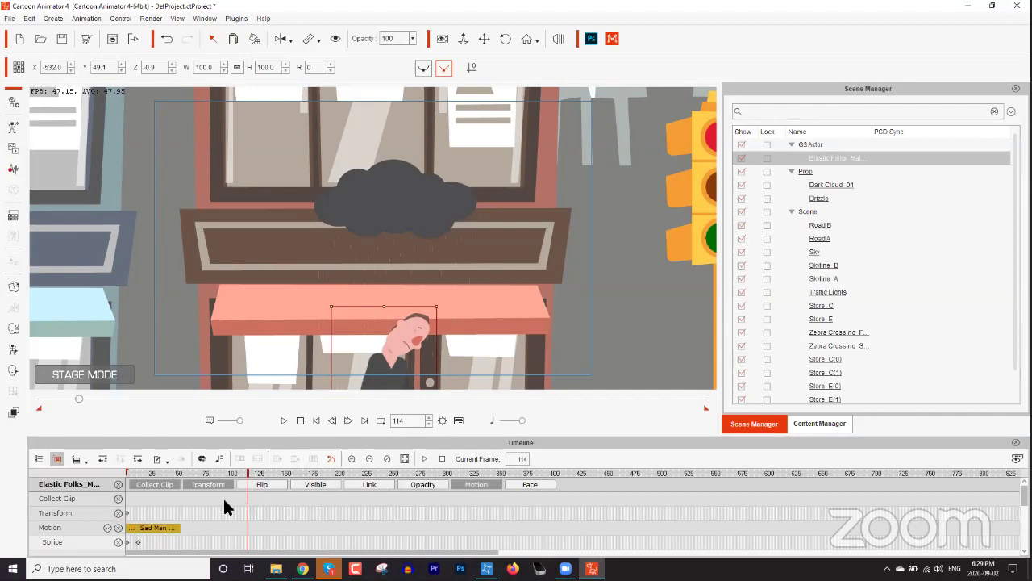
drag(181, 528, 477, 526)
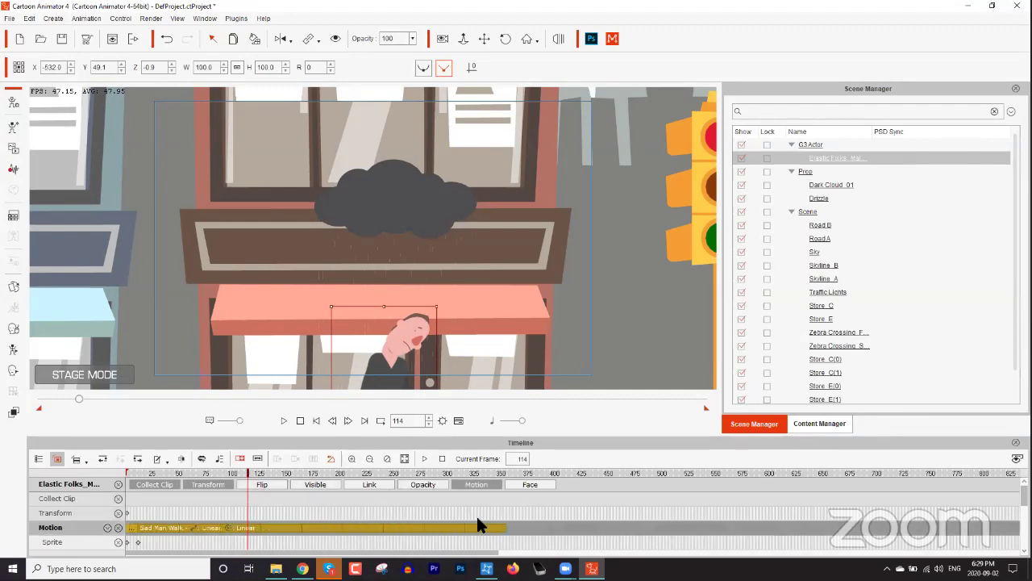
key(space)
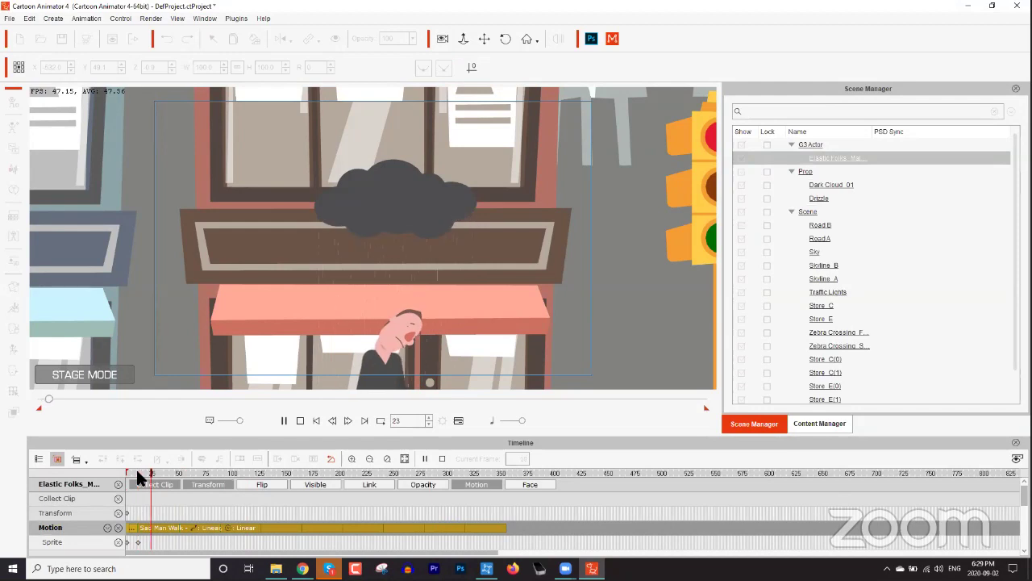
key(space)
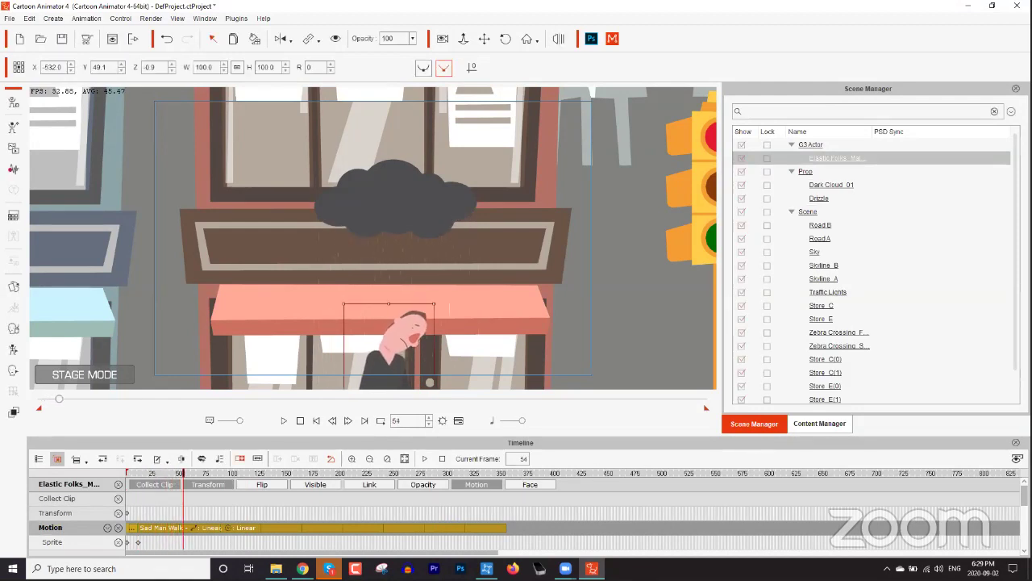
Close the timeline, return to frame 1 and play the full rainy walk with the whole man in view
click(1015, 442)
click(300, 545)
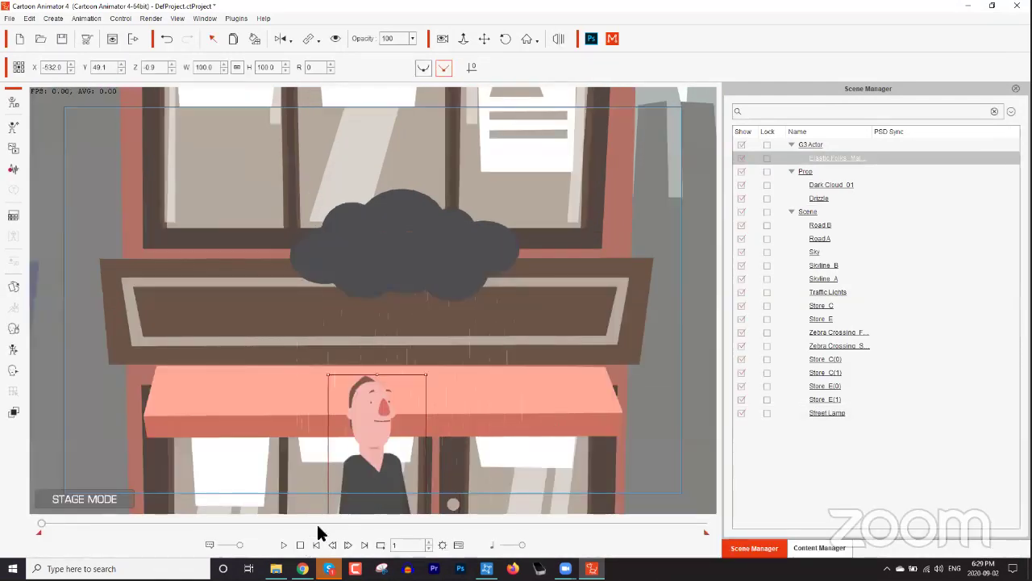
drag(521, 443, 423, 413)
click(285, 546)
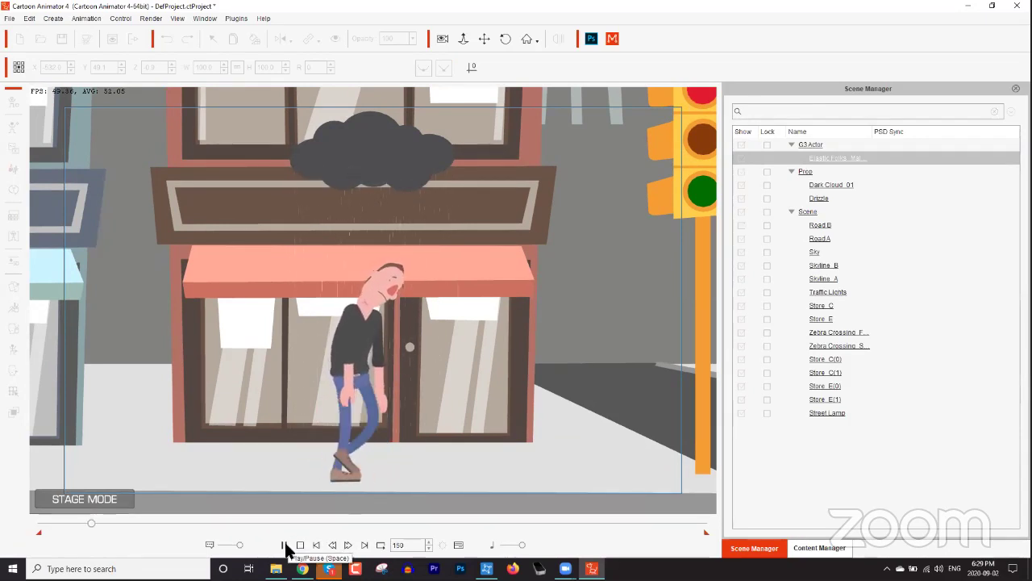
click(286, 546)
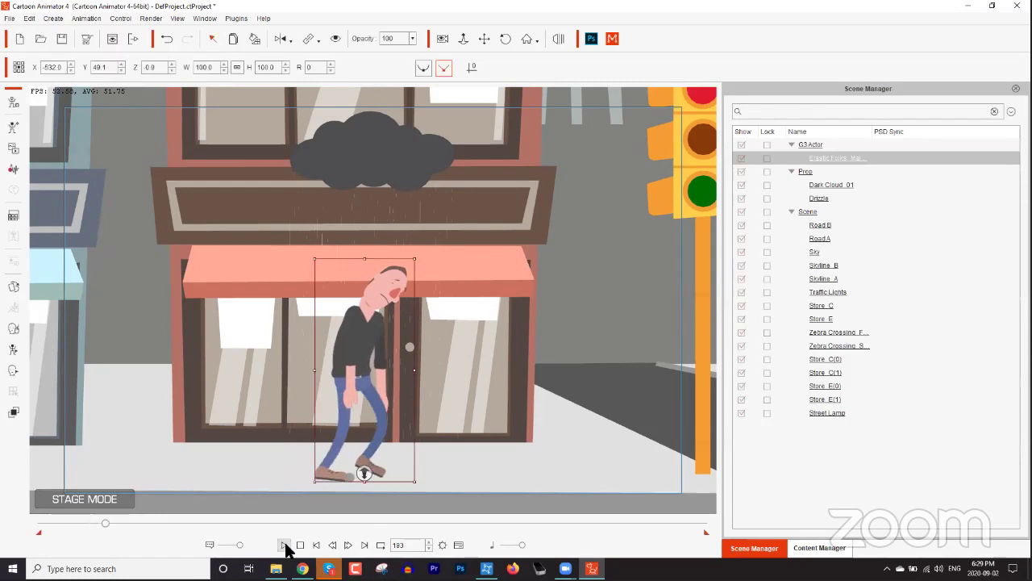
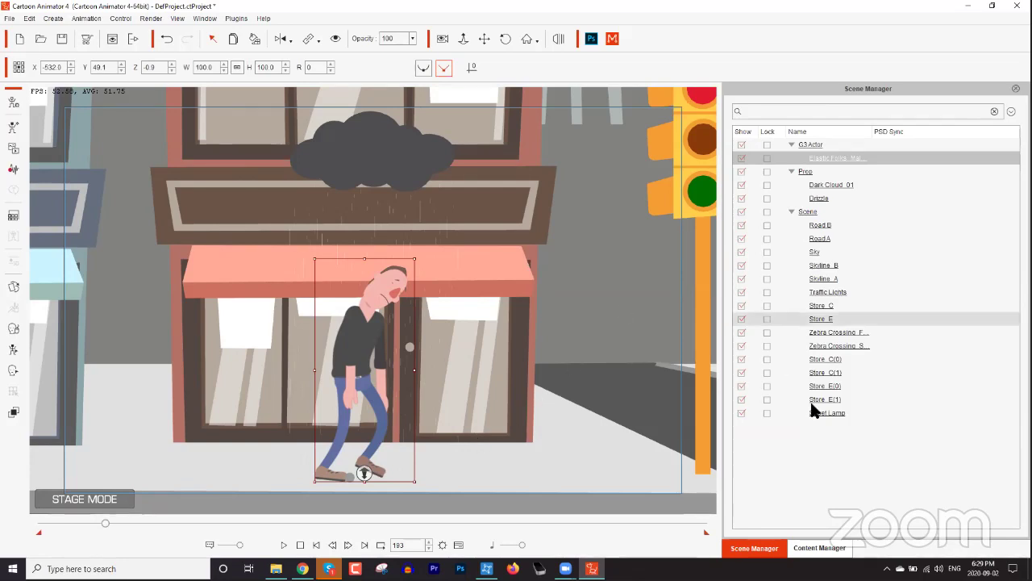
Save the current project to the custom project library under the name "Step 1"
click(834, 550)
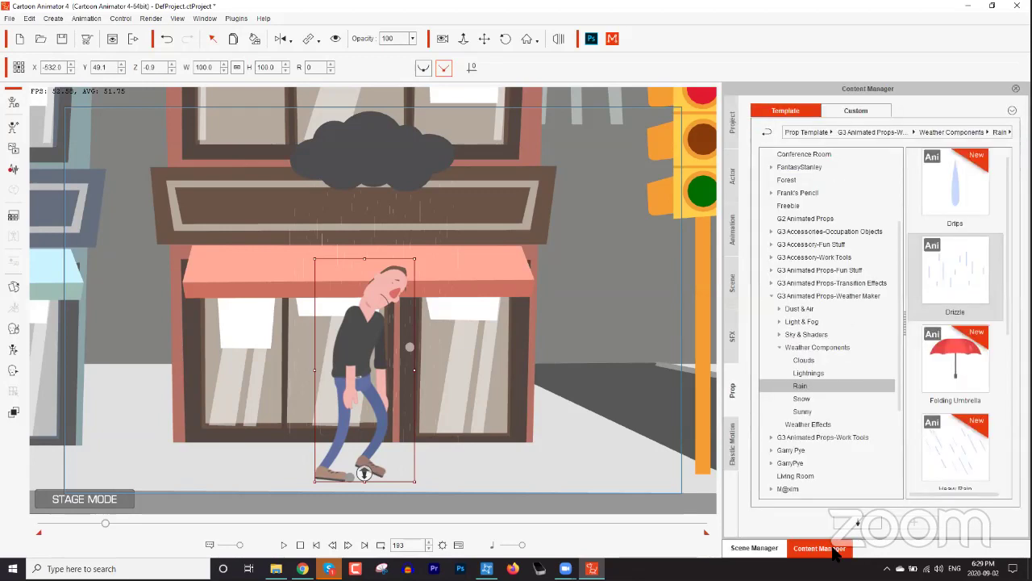
click(733, 129)
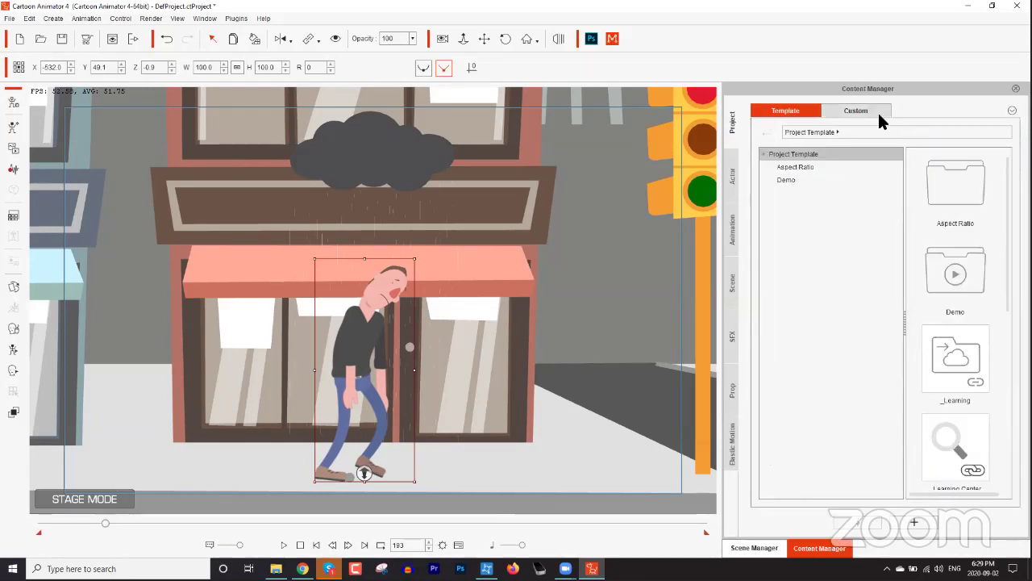
click(878, 110)
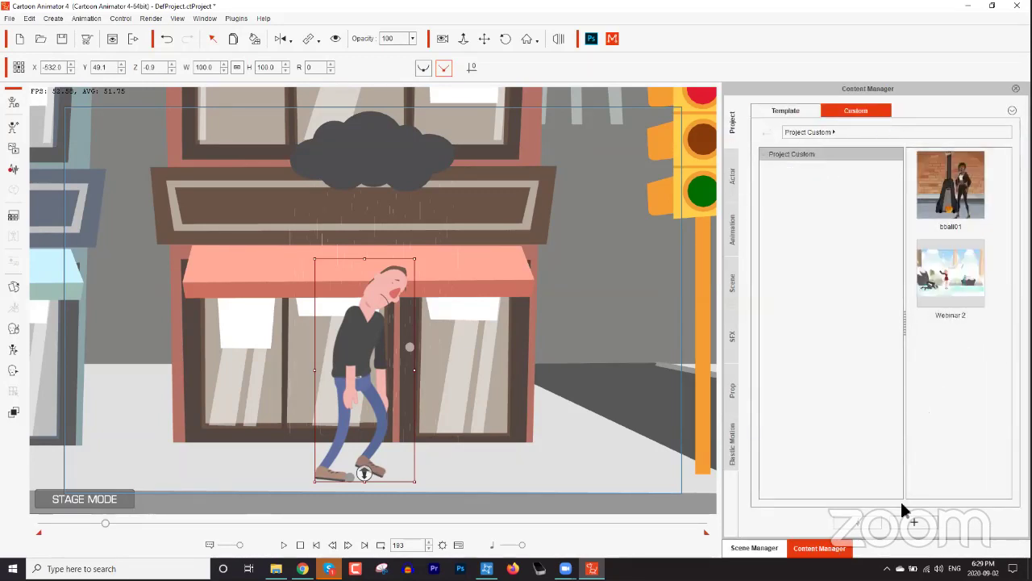
click(913, 523)
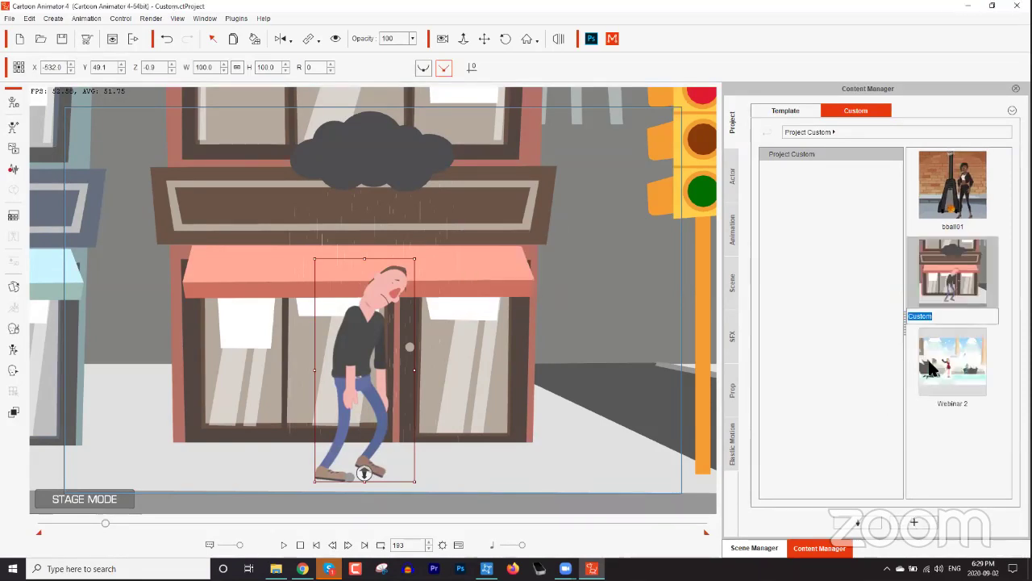
text(Step 1)
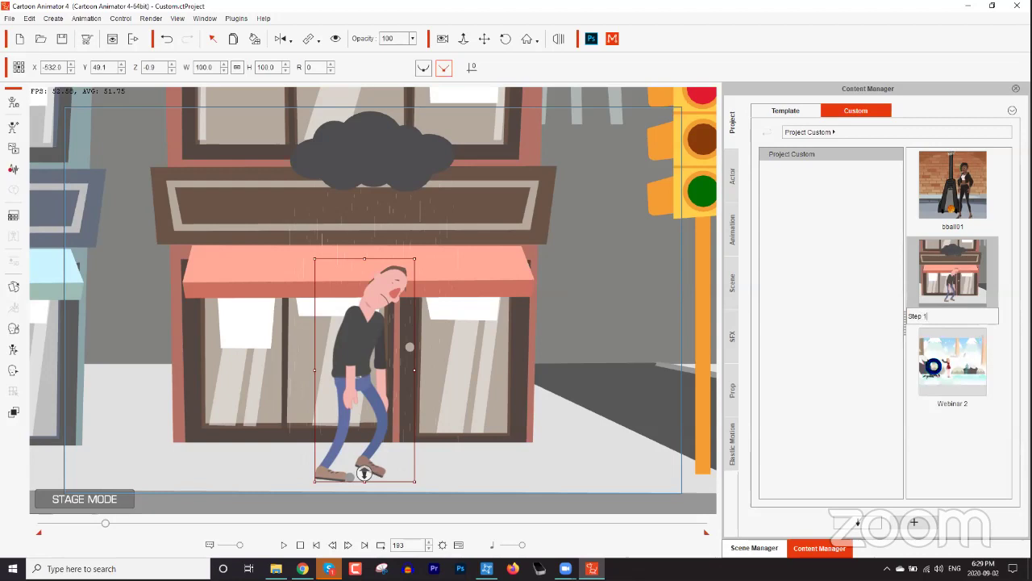
key(Return)
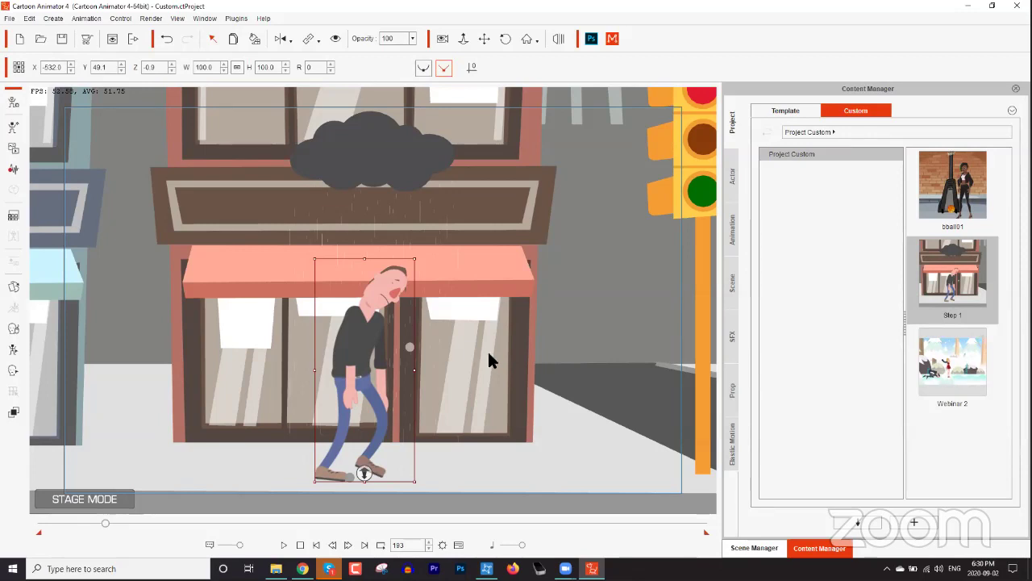
Start a new empty project and browse the actor template library to the G3 character folder
click(20, 39)
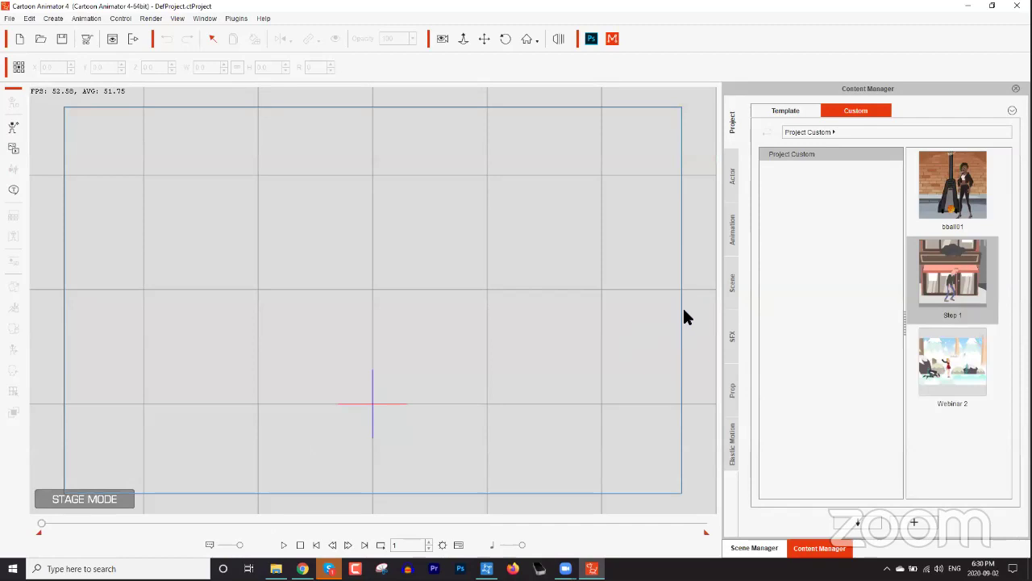
click(731, 178)
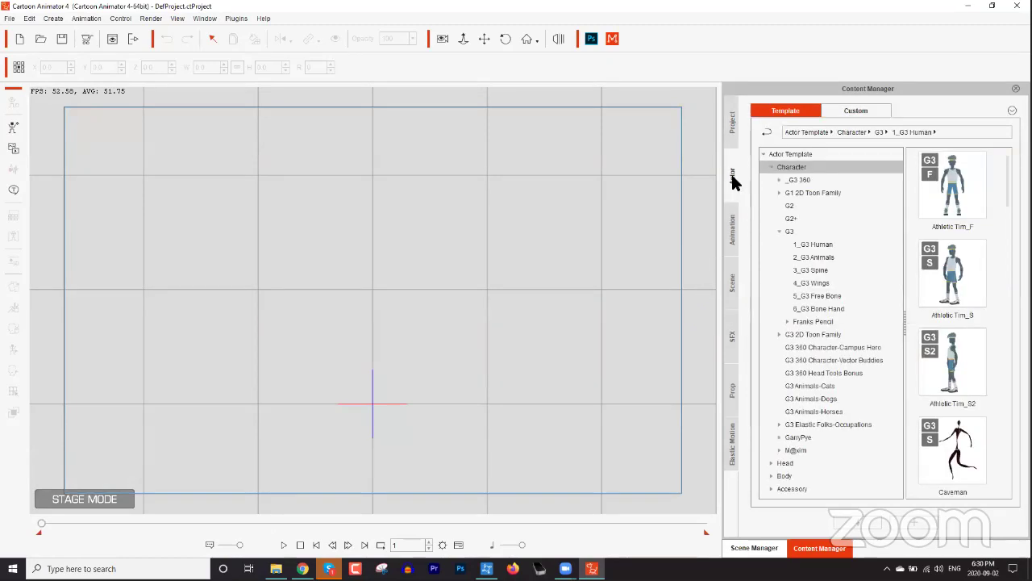
click(779, 231)
click(779, 245)
click(779, 244)
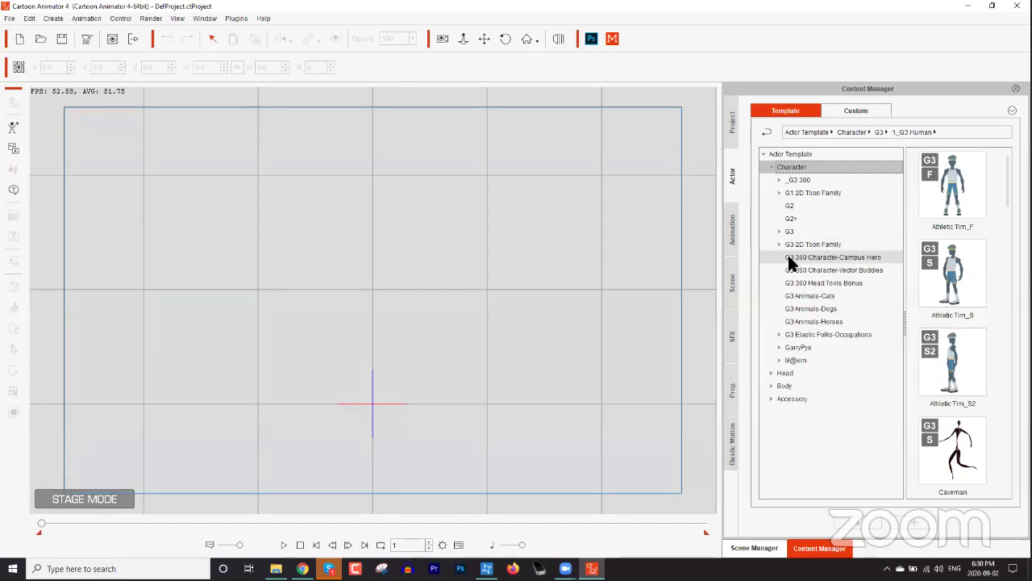
click(791, 232)
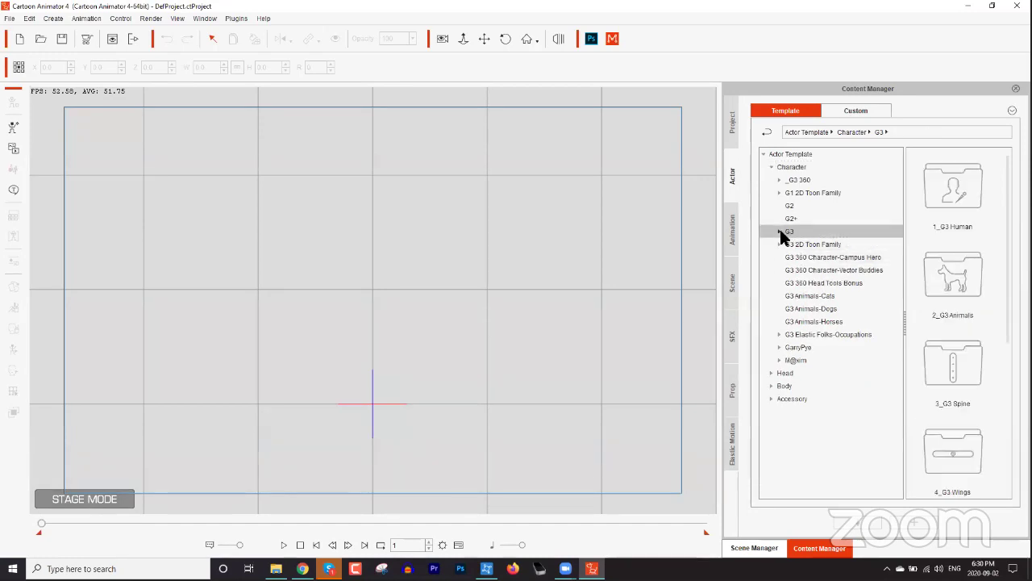
click(779, 232)
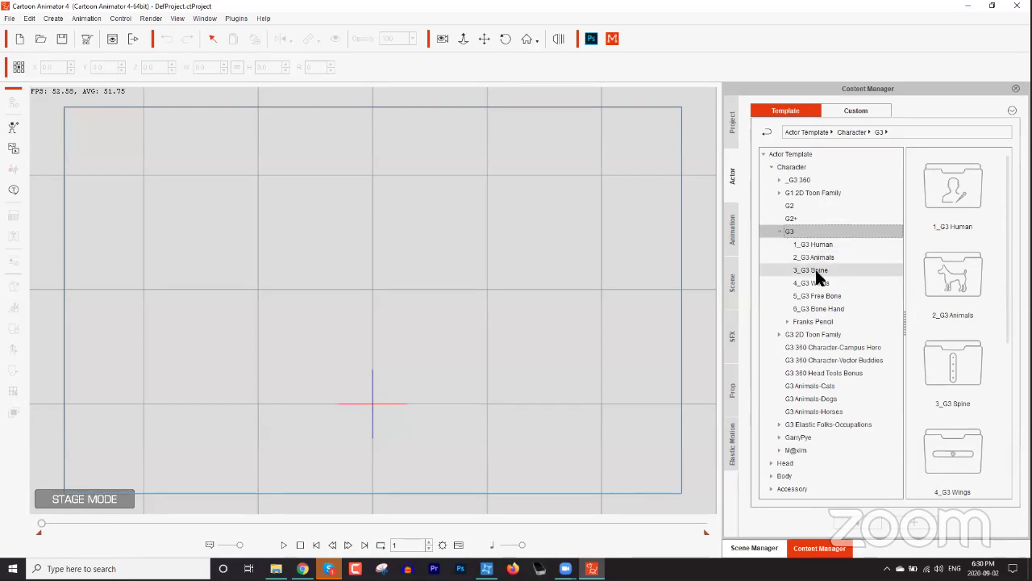
Add the Spine_Dummy character from the 3_G3 Spine templates to the stage
click(815, 270)
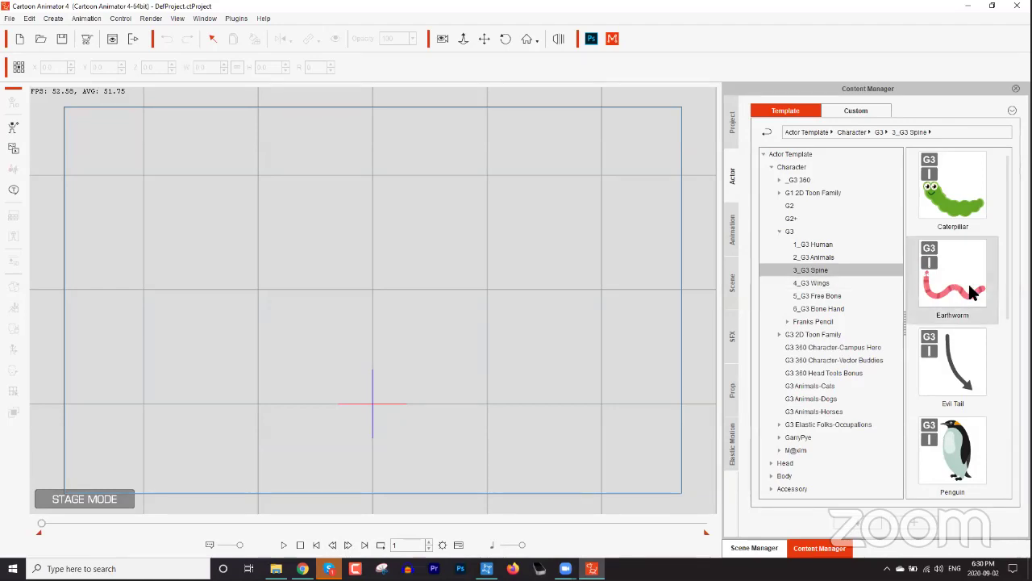
scroll(1007, 304, down, 3)
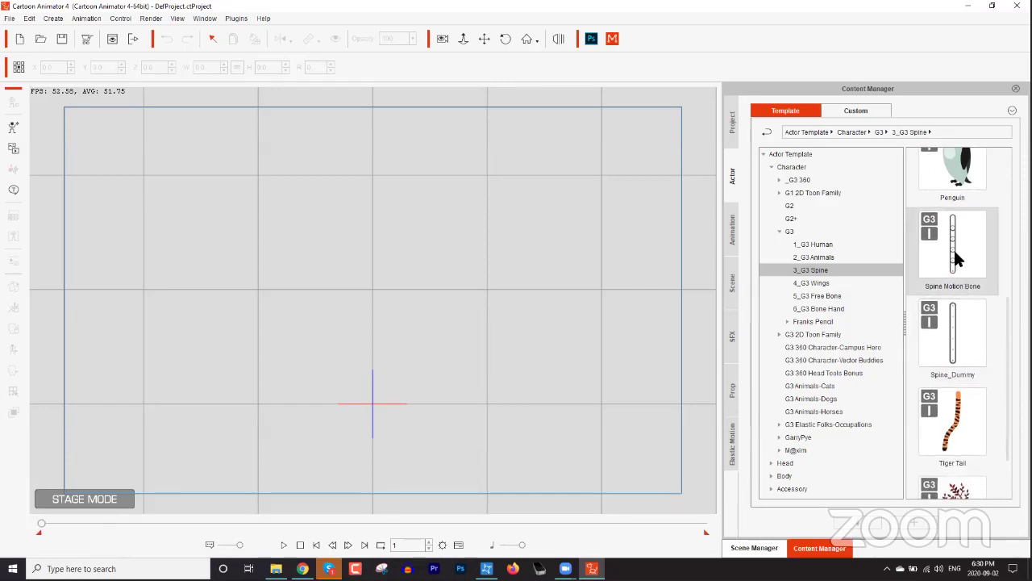
double_click(961, 338)
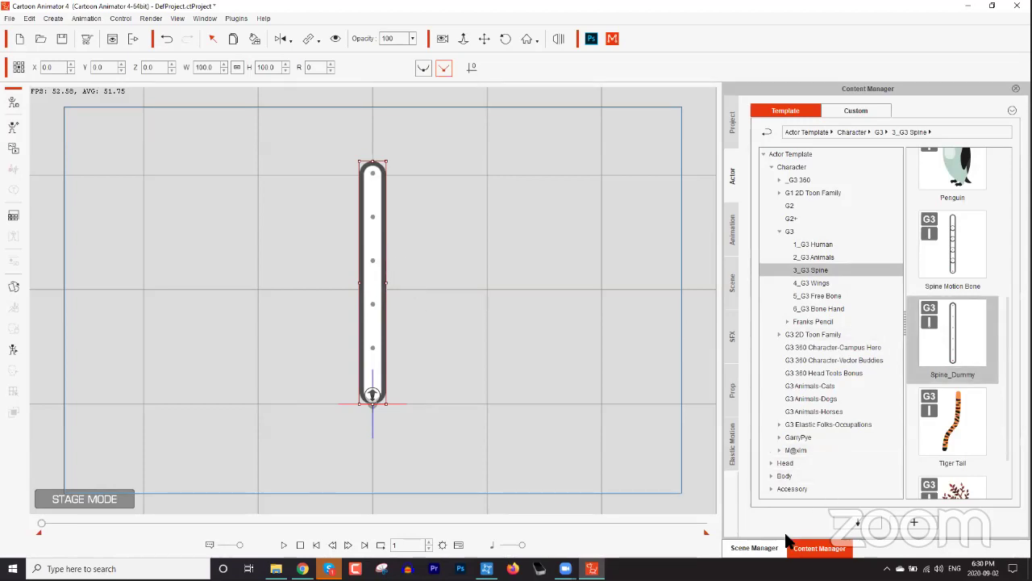
Check the spine dummy's entry in the scene's object list and open the character in Composer mode
click(771, 548)
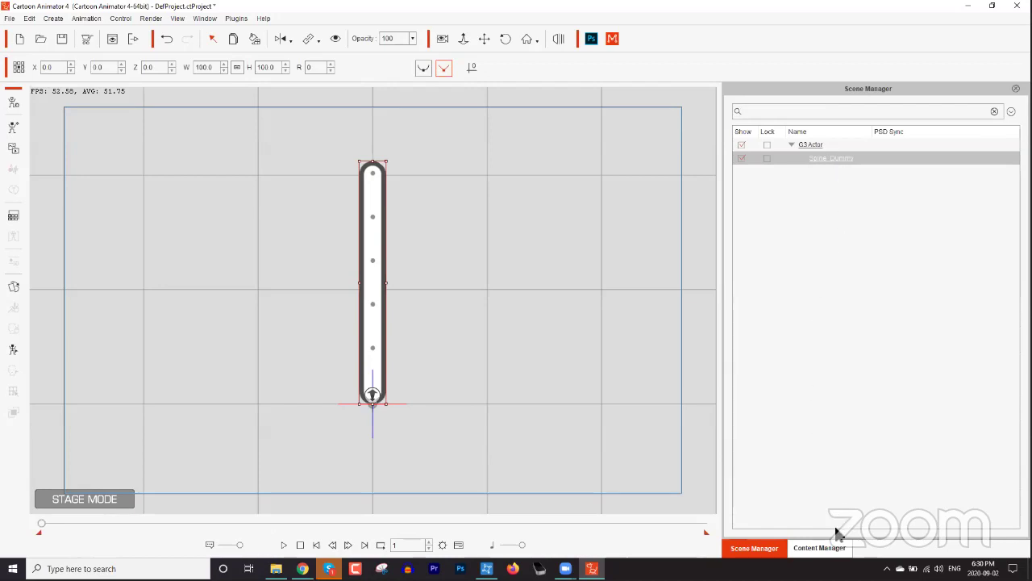
click(830, 547)
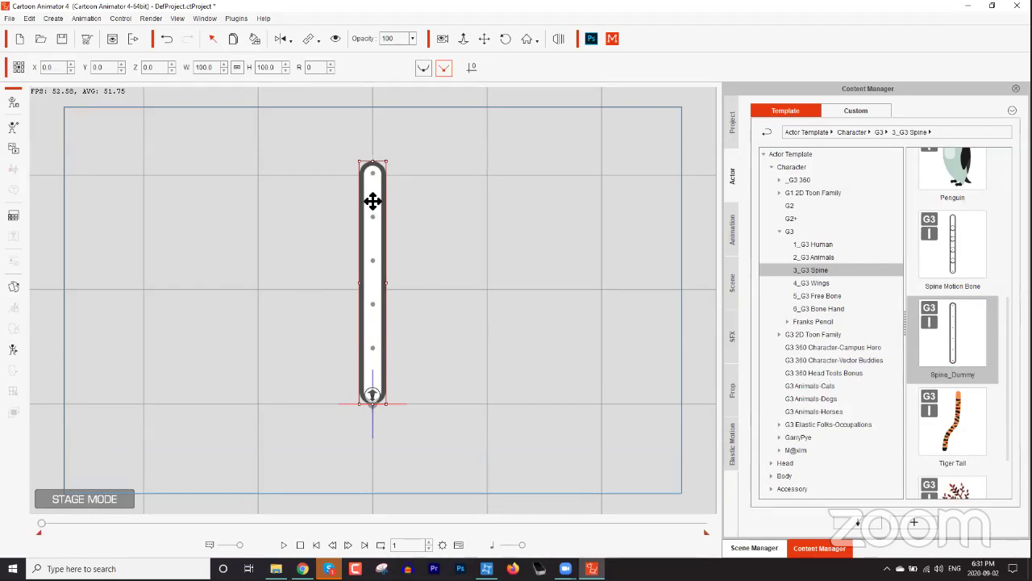
click(12, 105)
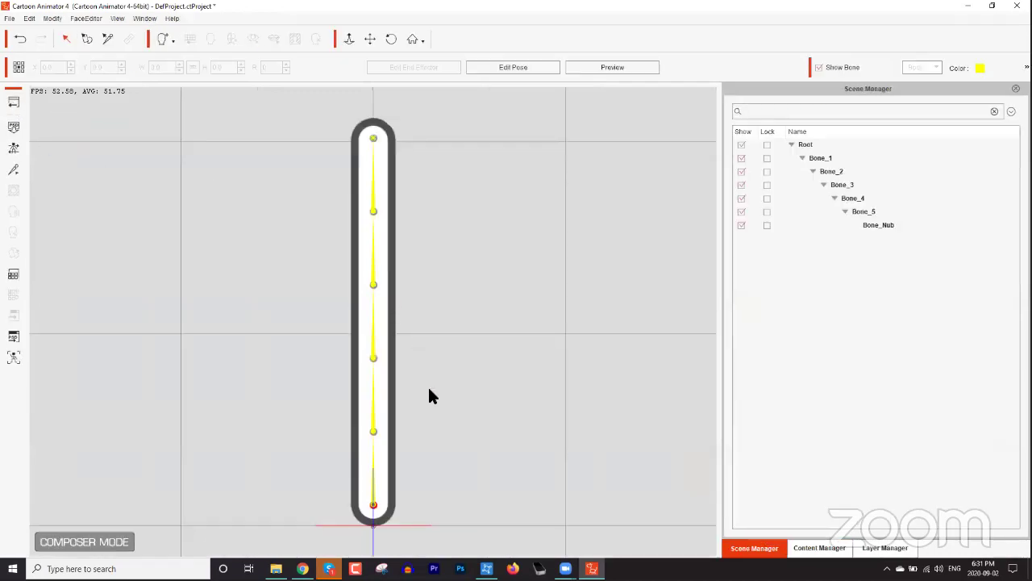
Return to the stage and test bending the Spine_Dummy by its Bone_5 joint in the 2D Motion Key Editor
click(16, 105)
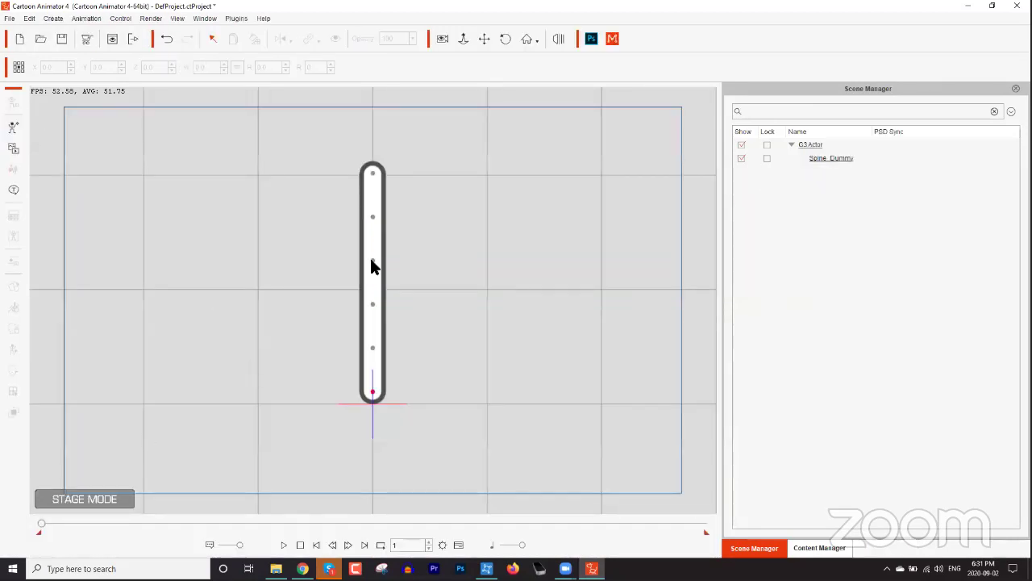
click(371, 268)
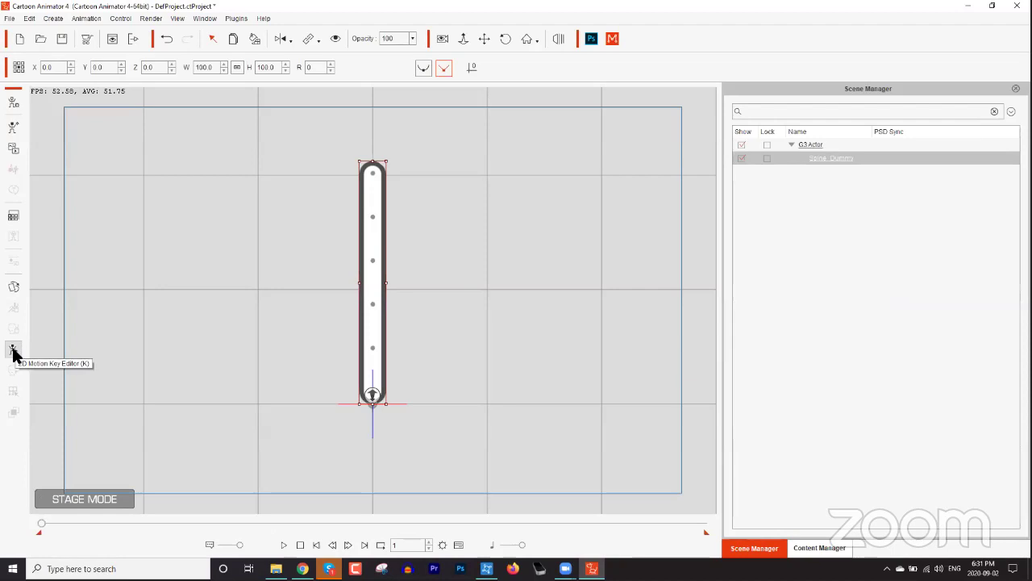
click(13, 351)
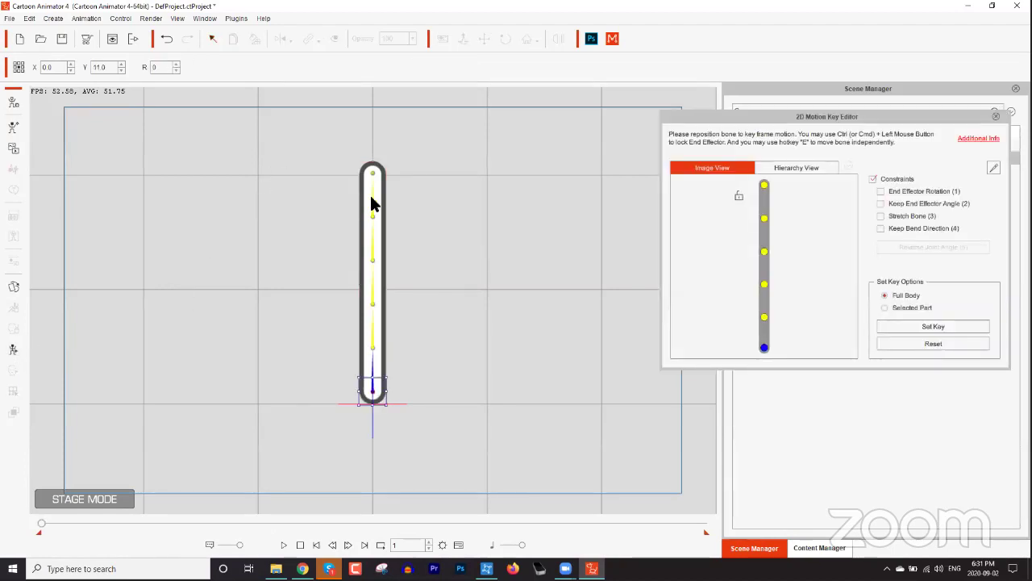
drag(375, 214, 374, 193)
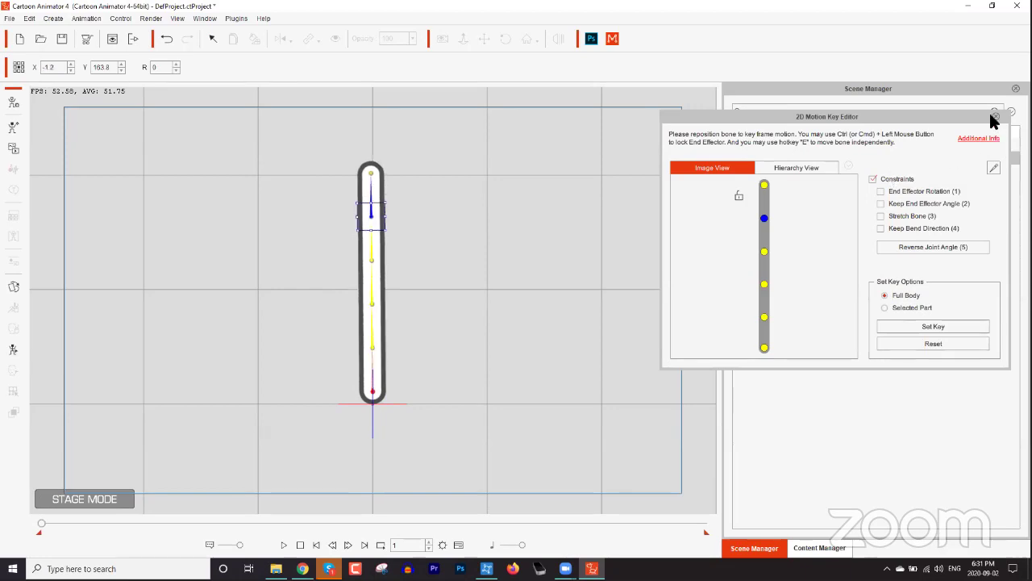
click(996, 115)
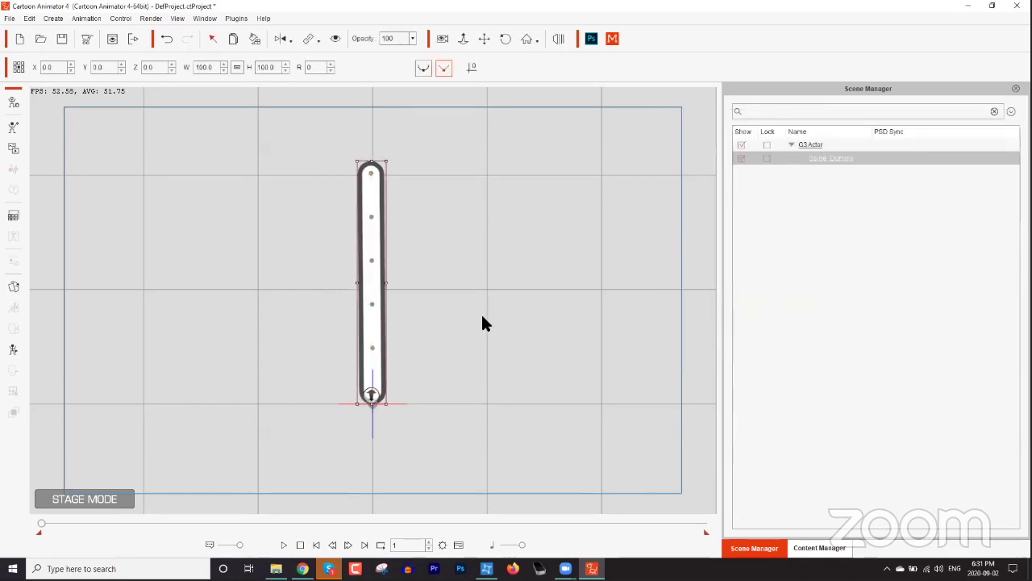
Reopen the dummy in Composer mode and check the sprites assigned to Bone_1 through Bone_5 in the Sprite Editor
click(14, 103)
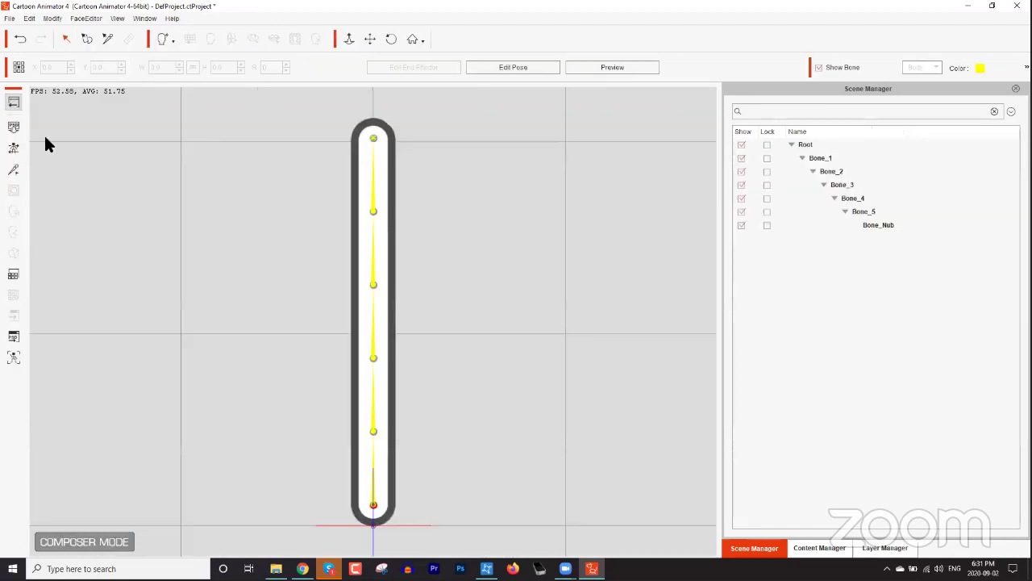
click(372, 471)
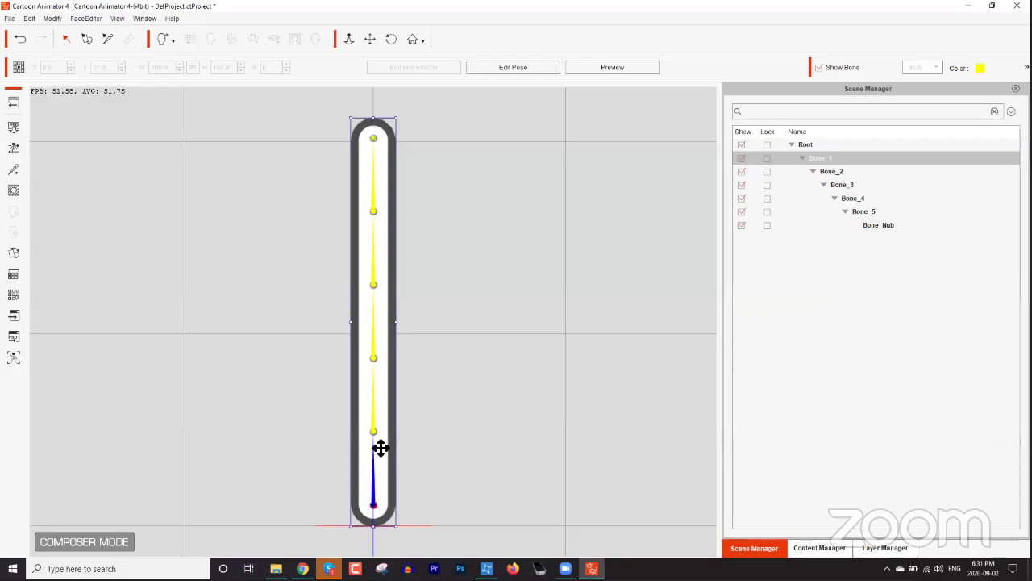
click(14, 255)
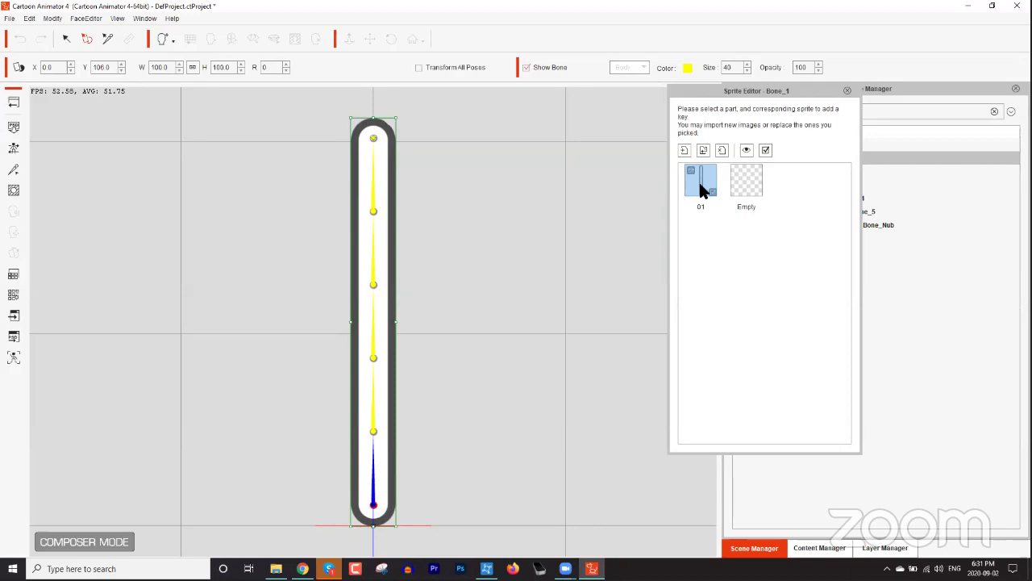
click(377, 411)
click(385, 346)
click(380, 269)
click(381, 200)
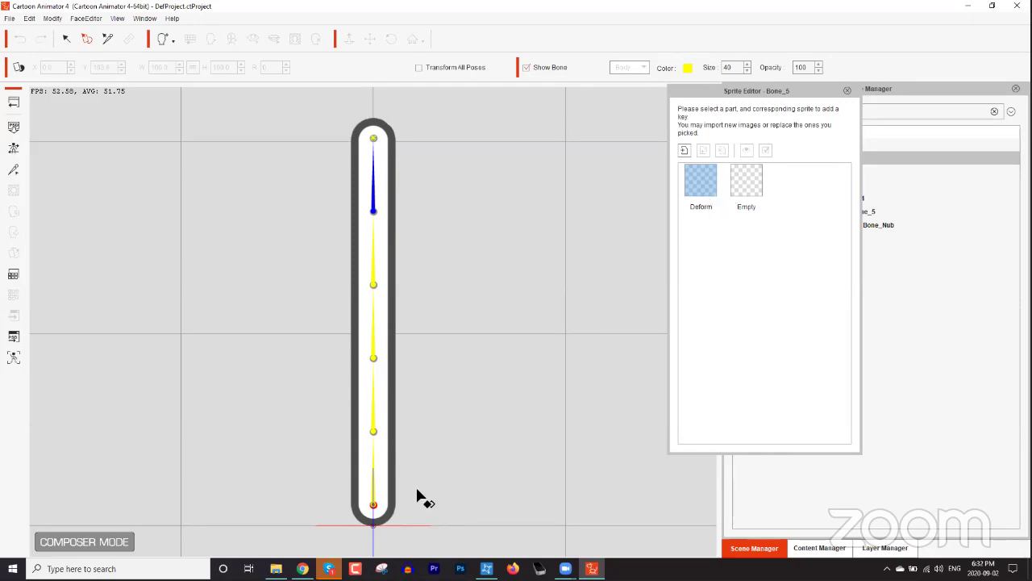
click(381, 493)
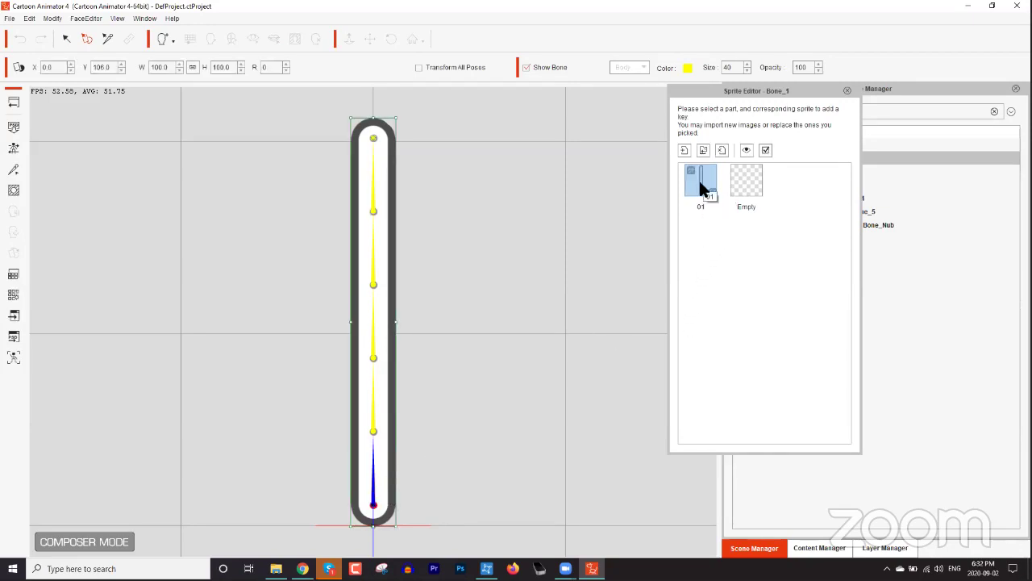
Replace Bone_1's sprite with the Thingamabob image, and try enlarging it to about 115.3 before undoing the scaling
click(703, 153)
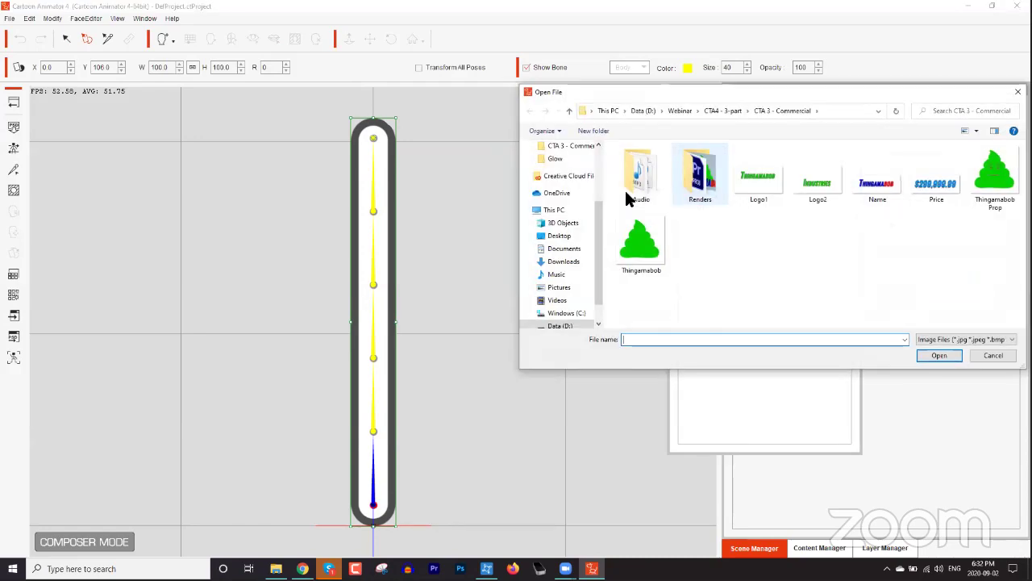
click(647, 251)
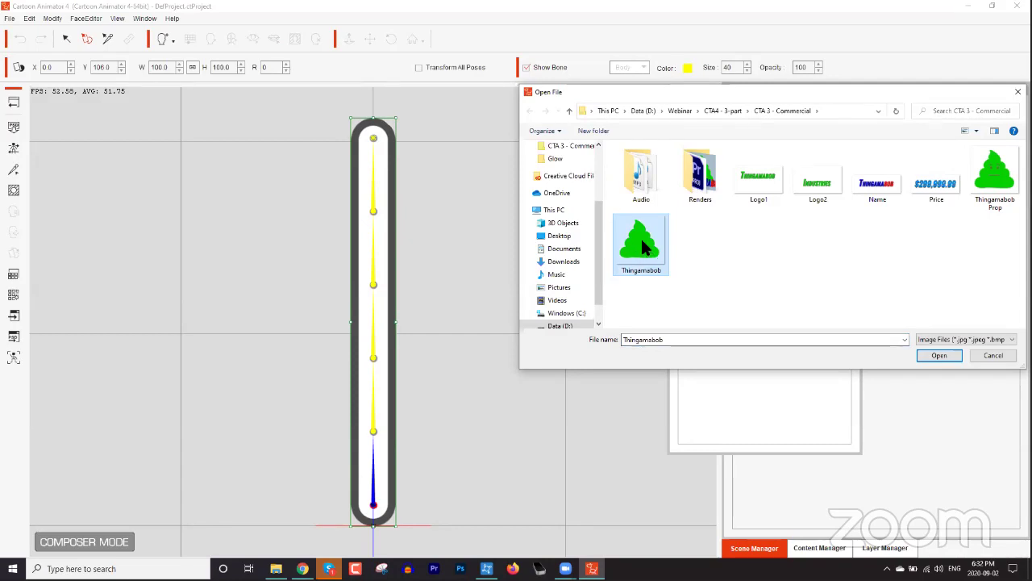
double_click(642, 234)
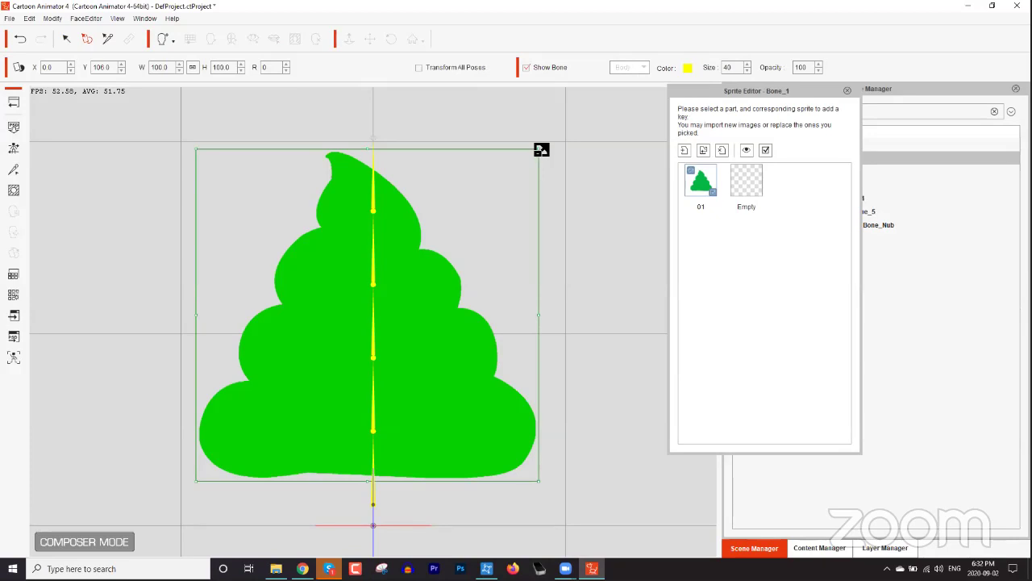
drag(541, 150, 559, 126)
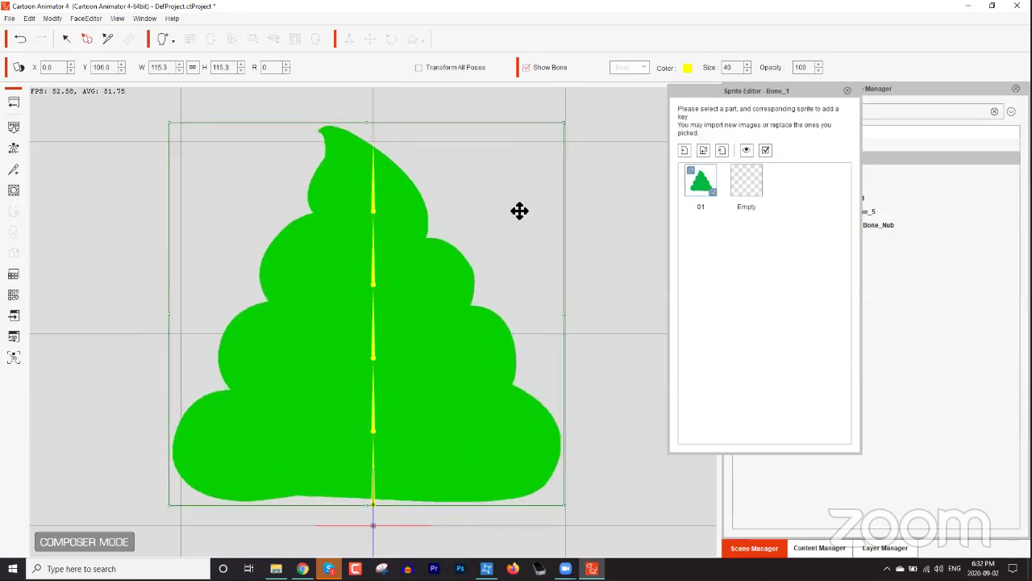
key(ctrl+z)
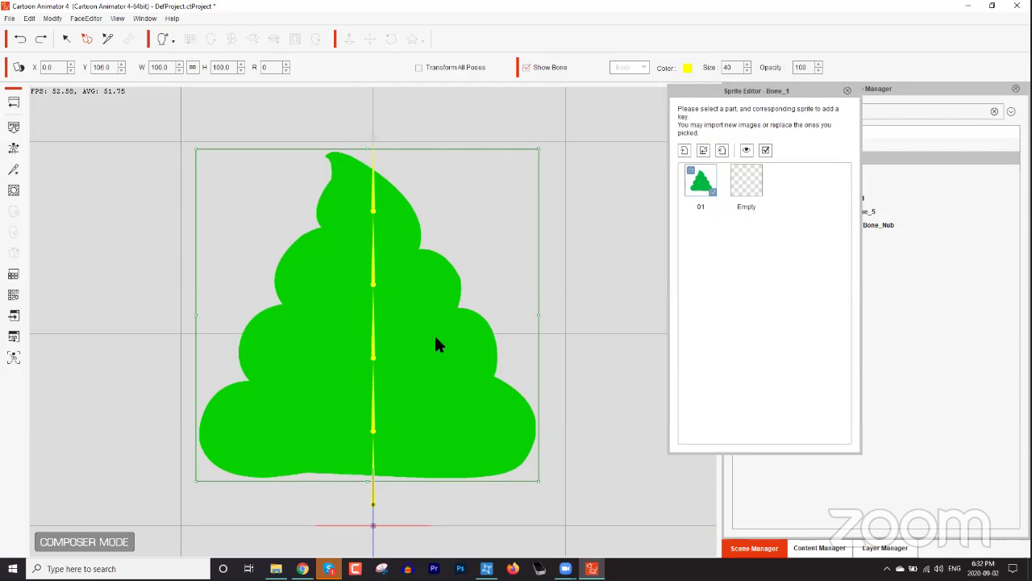
click(846, 90)
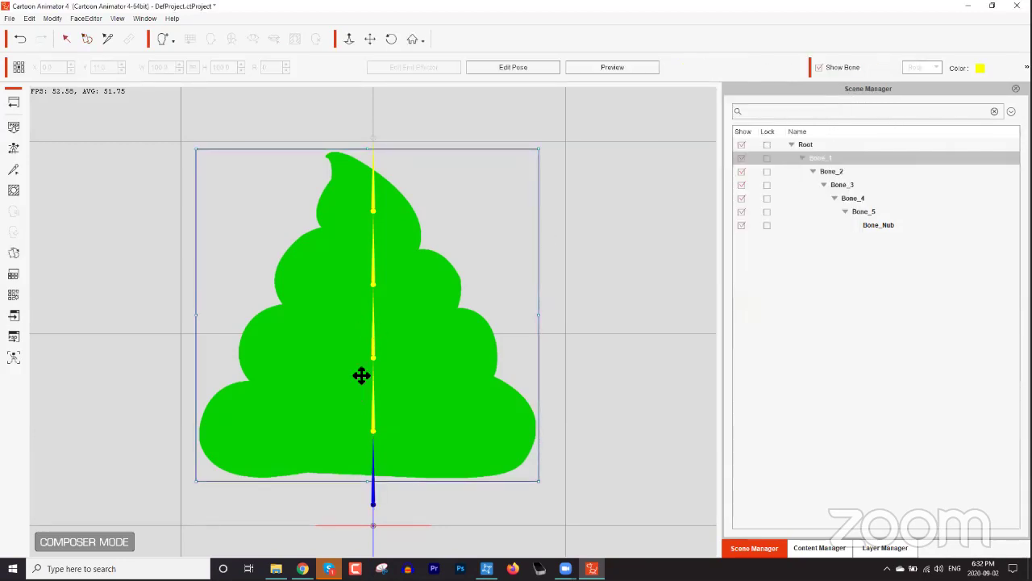
In the Bone Editor, move Bone_1 to about X -2.5, Y 30.6 at the shape's base and lower Bone_5, Bone_4, Bone_2 and Bone_3
click(17, 172)
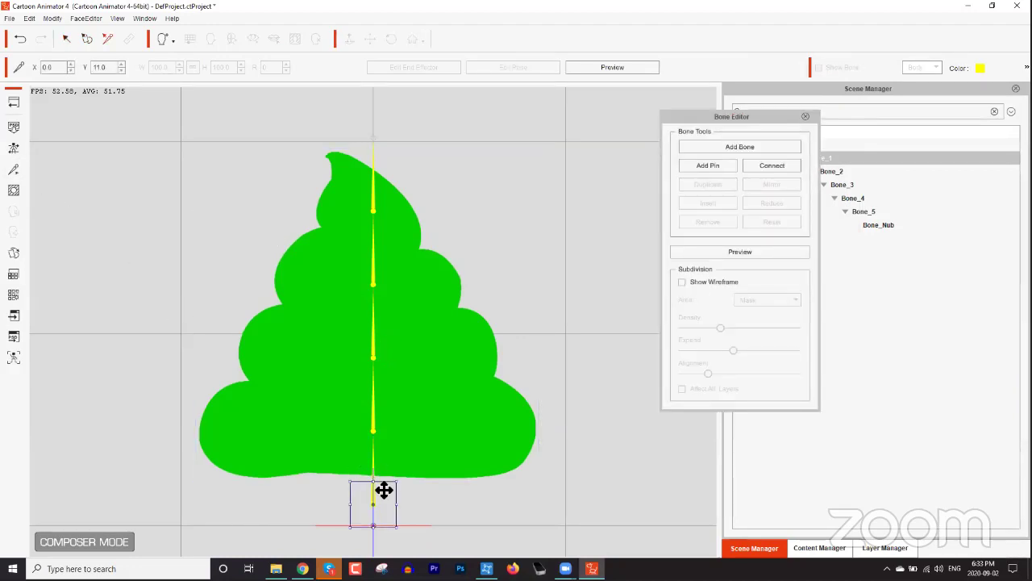
drag(376, 492, 375, 456)
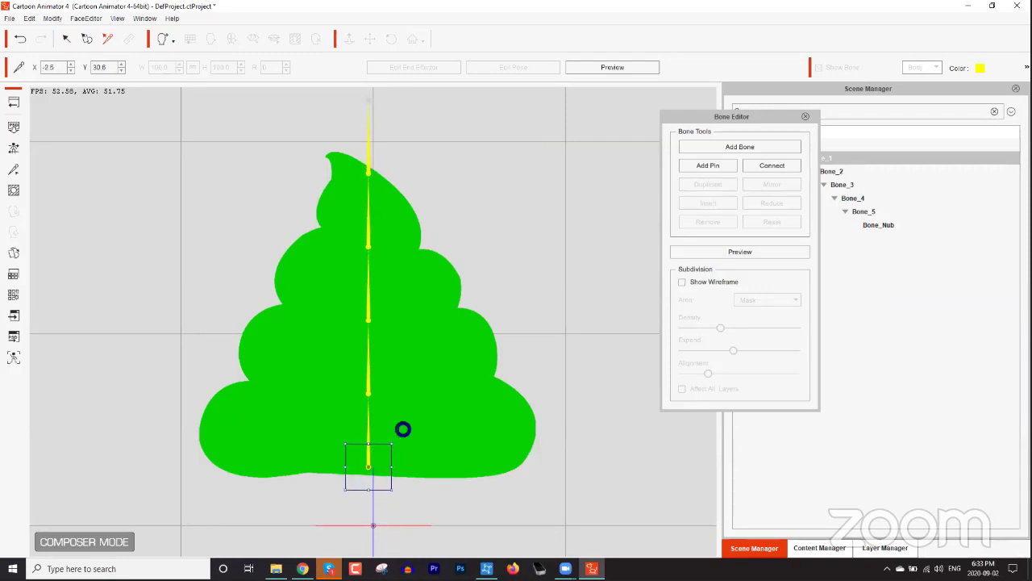
click(375, 165)
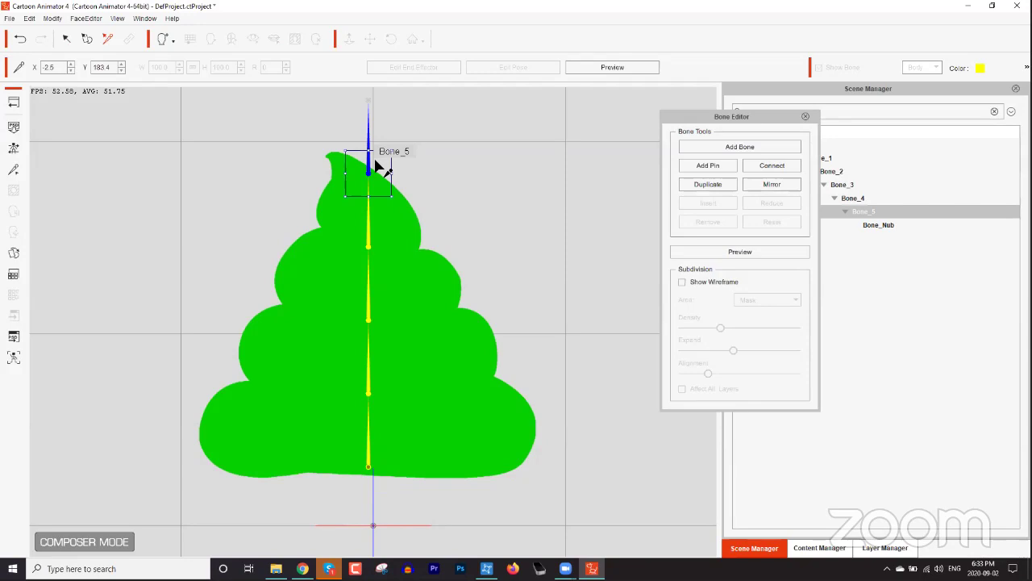
drag(368, 157, 363, 178)
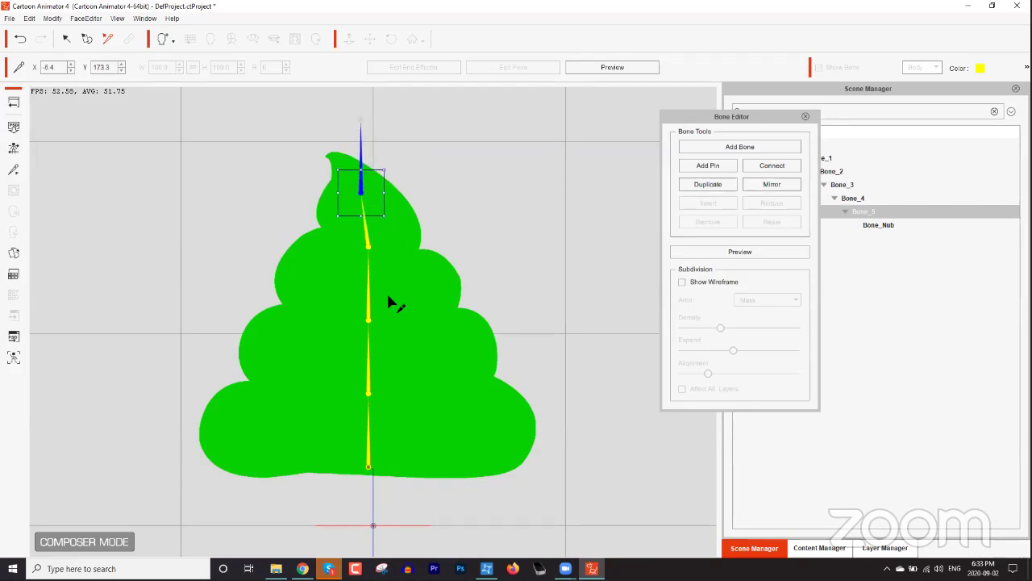
drag(370, 238, 369, 255)
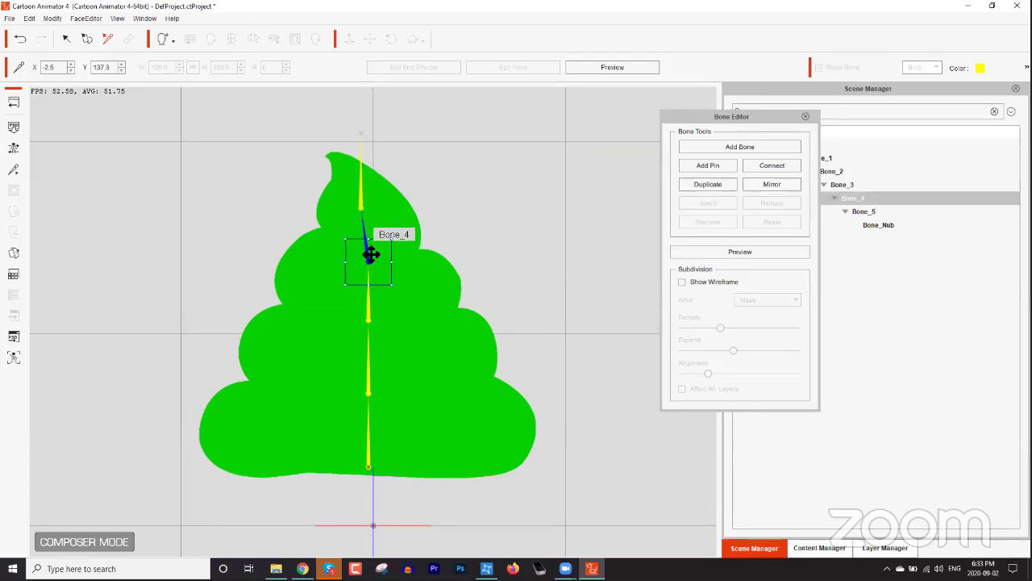
click(382, 375)
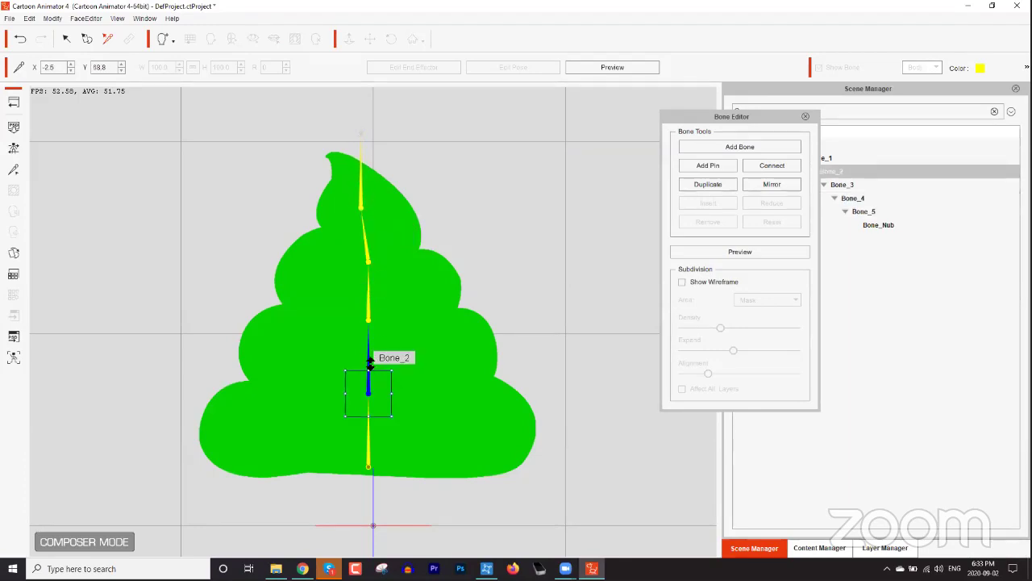
drag(370, 375, 368, 382)
drag(371, 318, 371, 322)
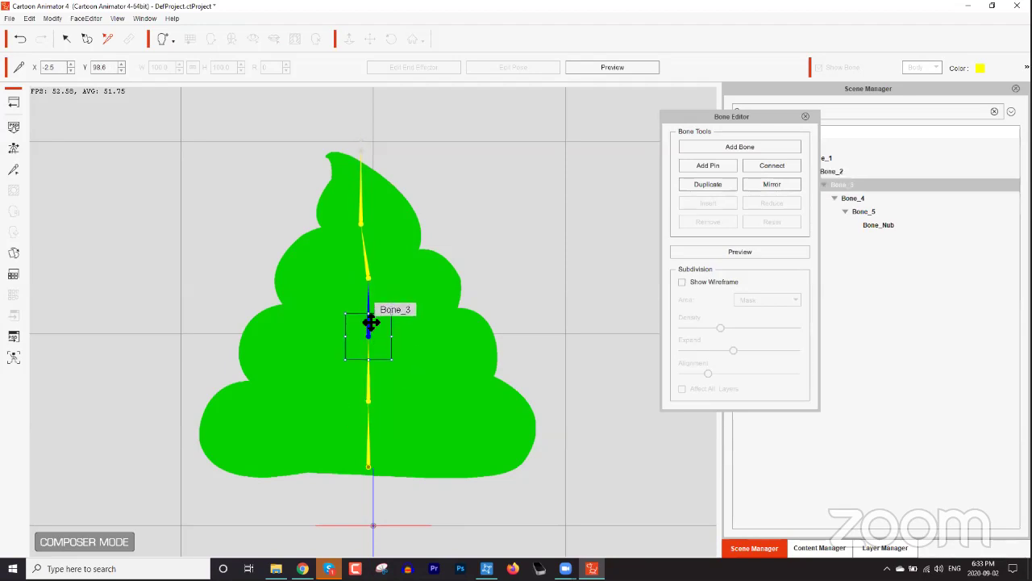
Rotate Bone_5 toward the curled tip, shift its joint, and place Bone_Nub in the tip at about X -19.5, Y 190.2
click(371, 211)
drag(394, 209, 382, 207)
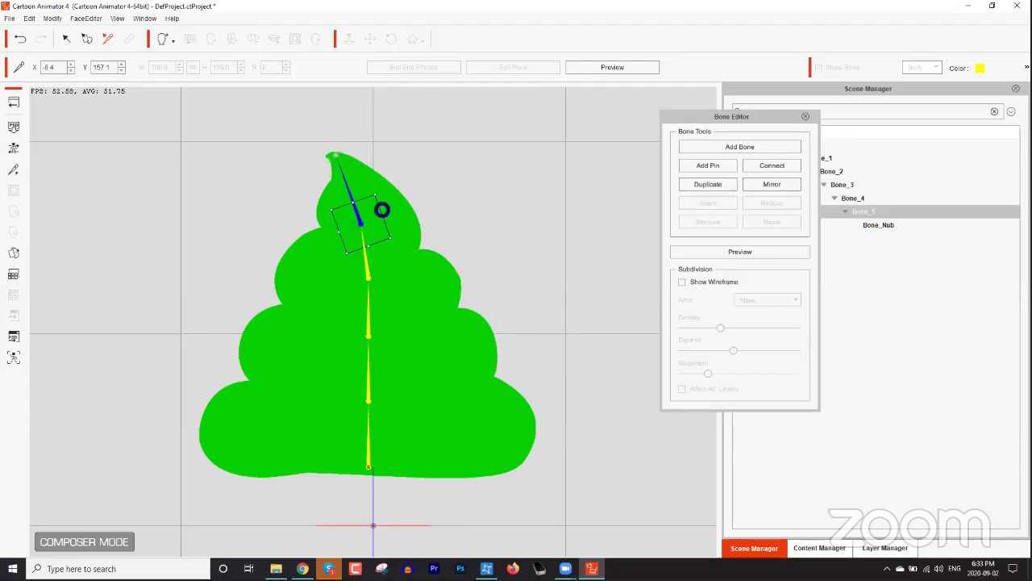
drag(360, 212, 355, 208)
mouse_move(339, 153)
mouse_down()
mouse_move(334, 140)
mouse_move(339, 159)
mouse_up()
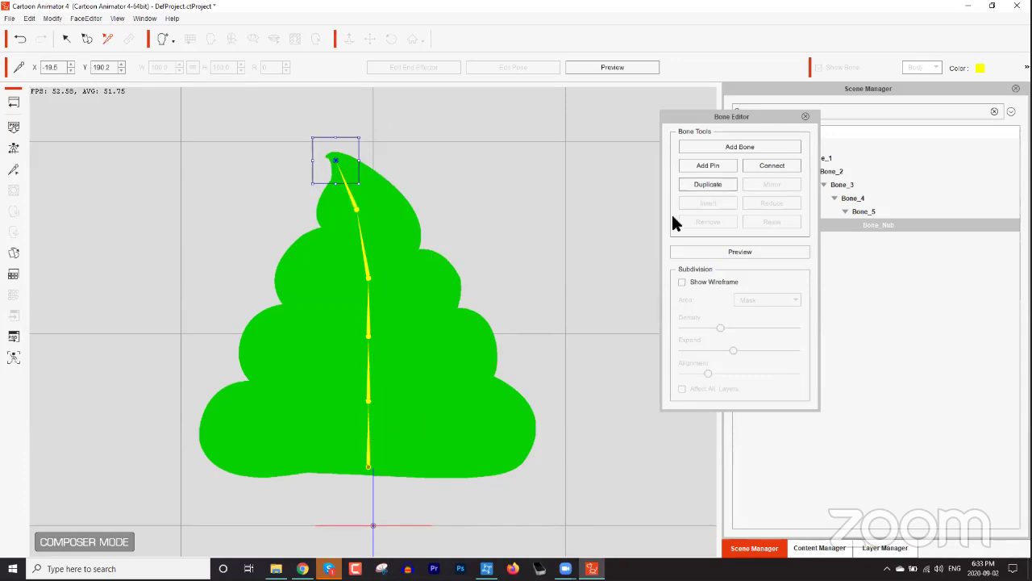
Preview how the green shape bends when its tip bone is moved, and leave the Bone Editor
click(720, 253)
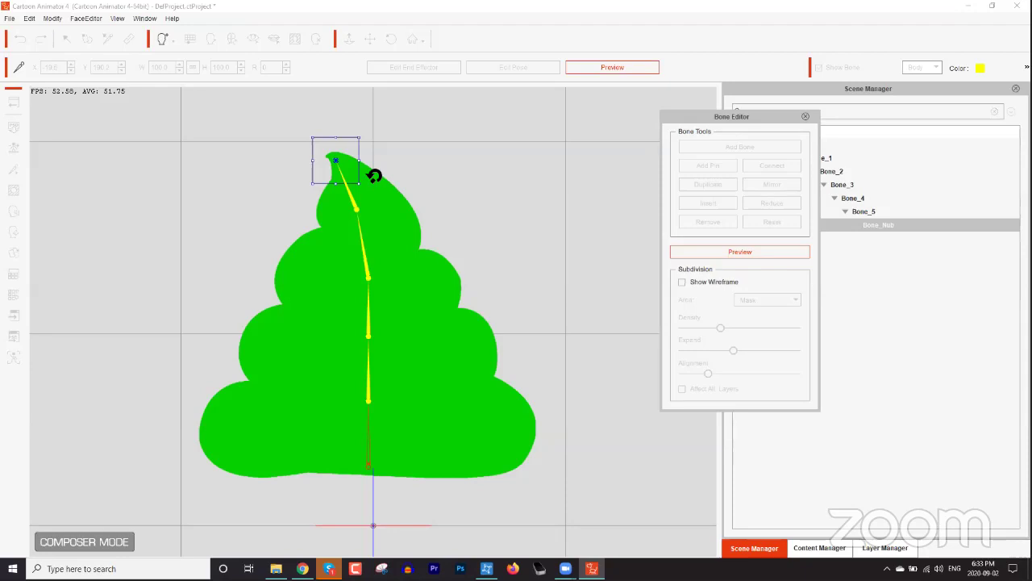
drag(350, 169, 381, 159)
click(768, 252)
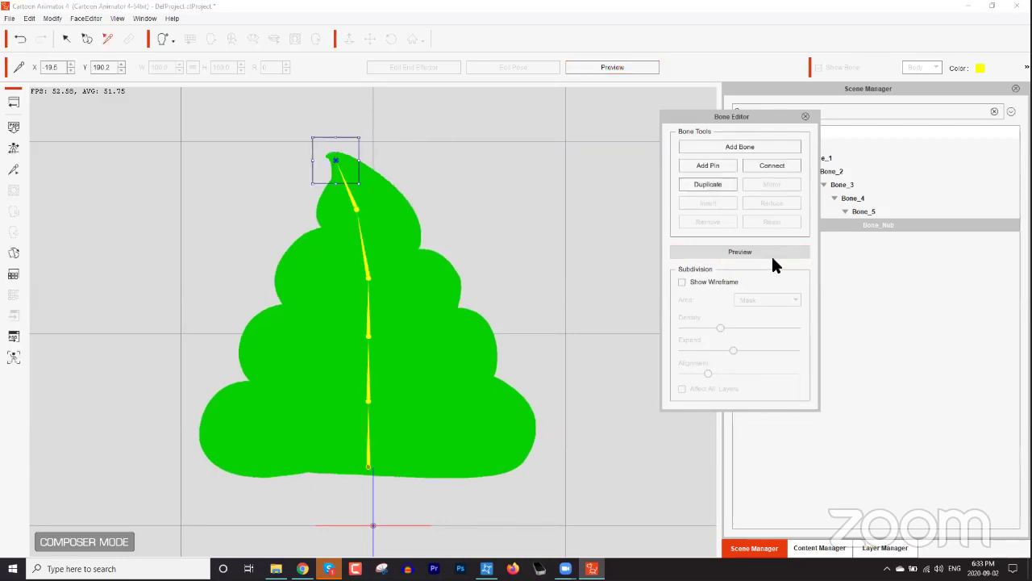
click(805, 117)
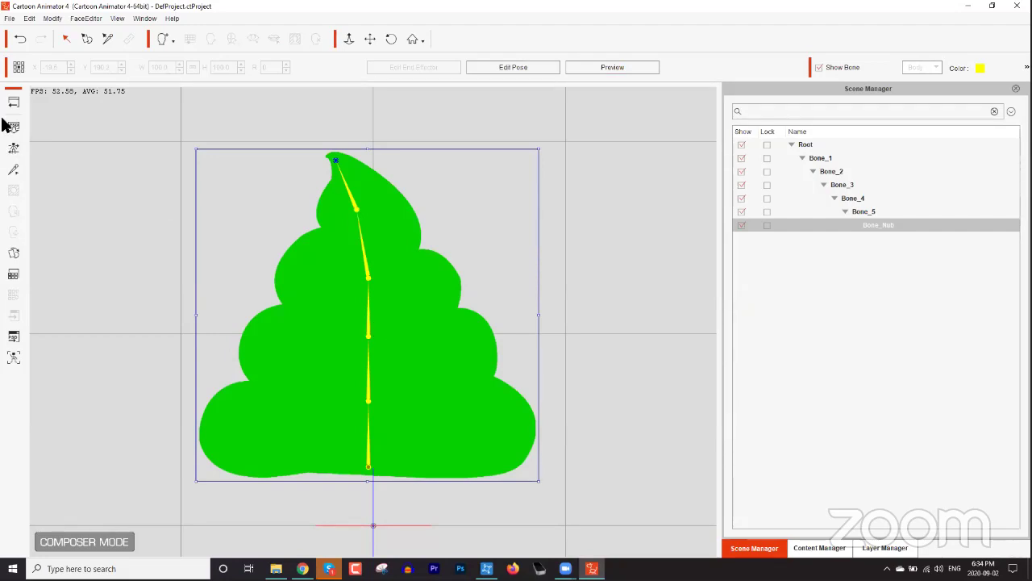
Browse the head template library's Face folders, including _G3 360, G3, Vector Buddies and Campus Hero, for a suitable face
click(836, 547)
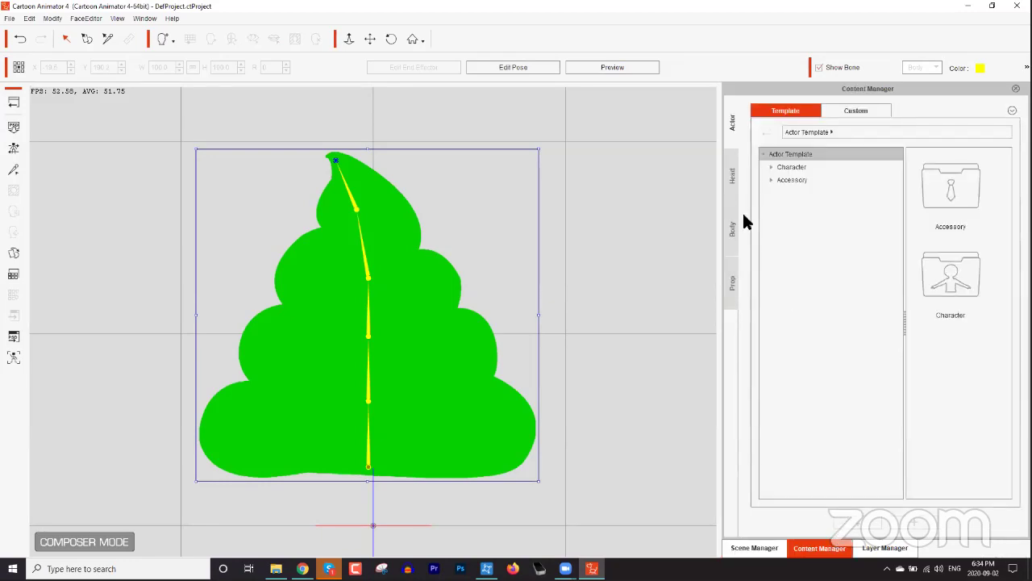
click(731, 176)
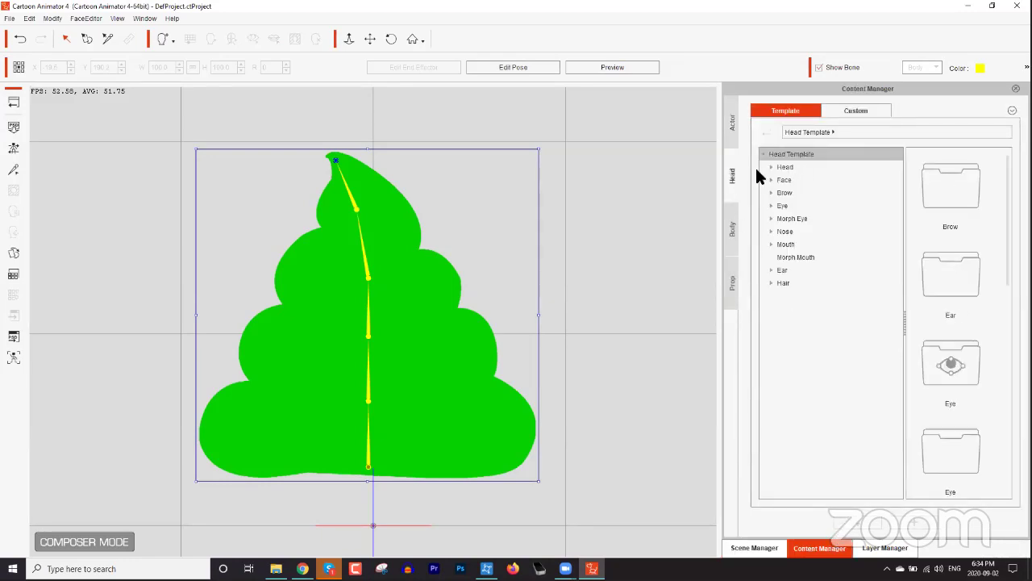
click(778, 180)
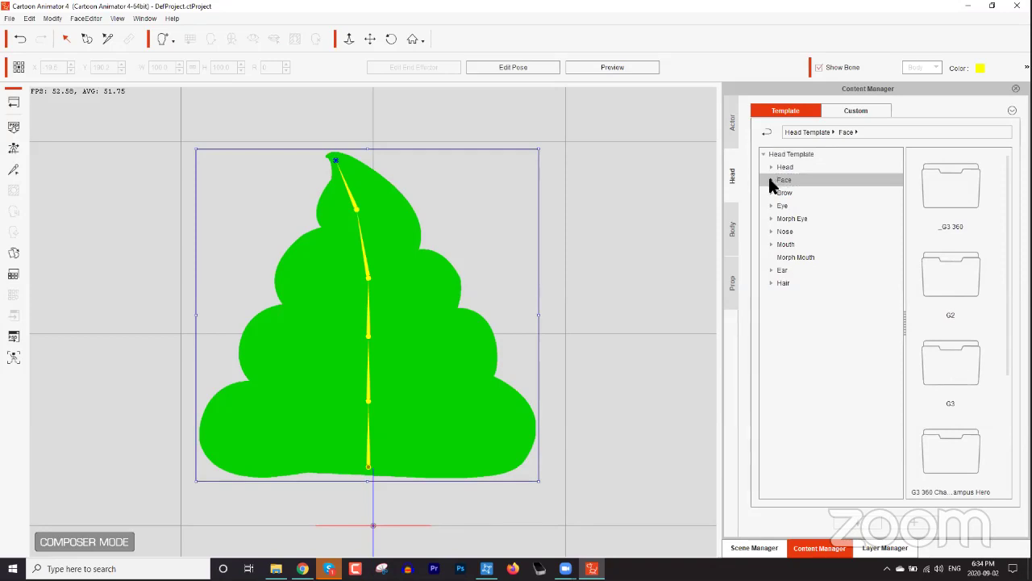
click(768, 180)
click(782, 190)
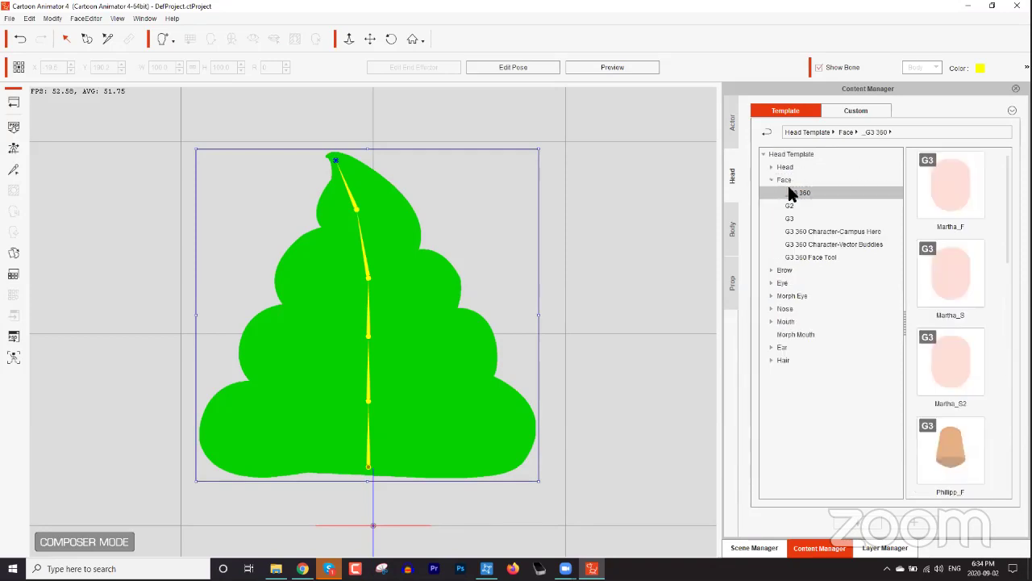
click(817, 218)
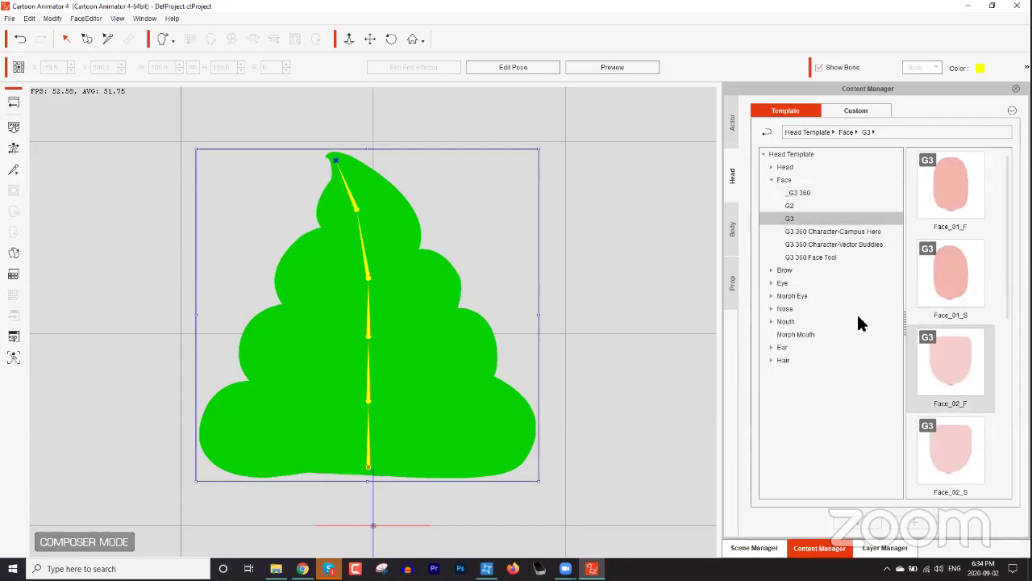
click(810, 255)
click(808, 242)
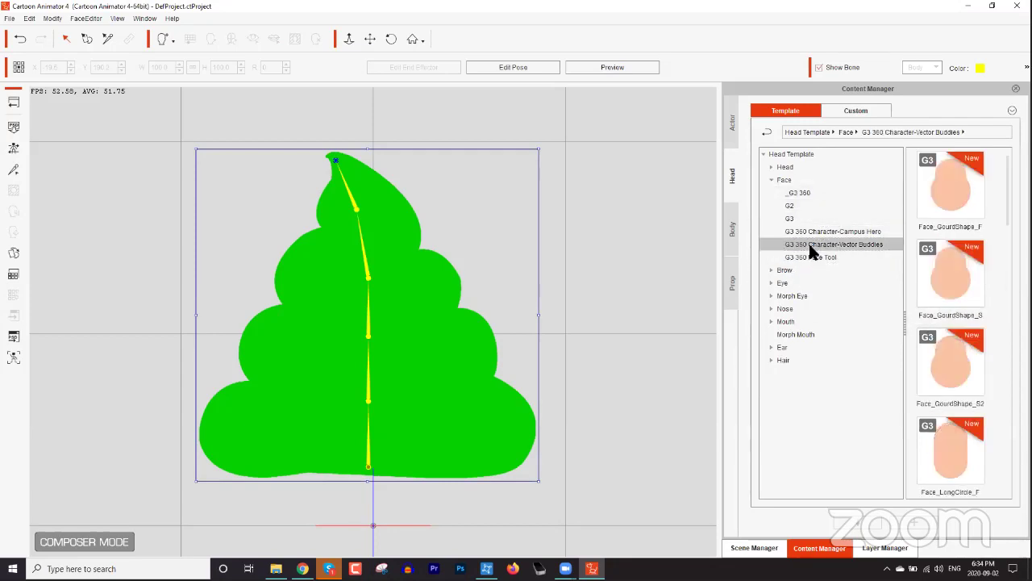
click(812, 232)
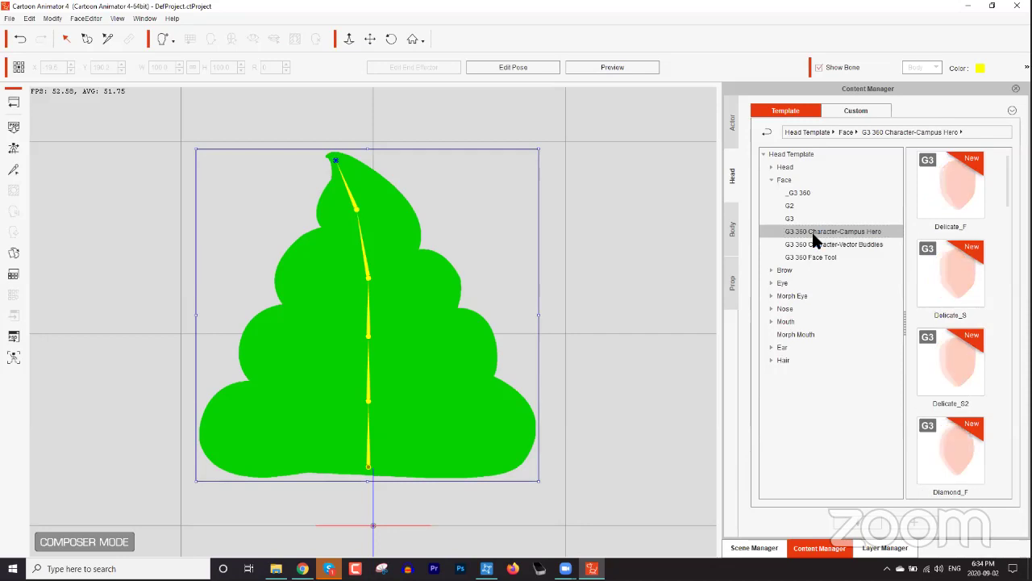
Add the Sandra head from the Head library's G3 360 Face Tool sample heads onto the middle of the green shape
click(770, 178)
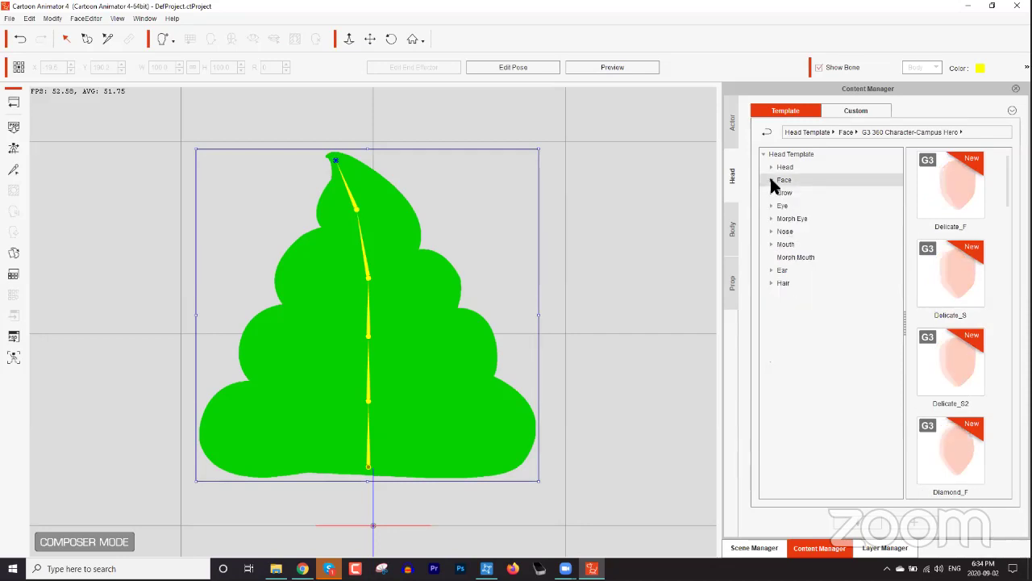
click(787, 166)
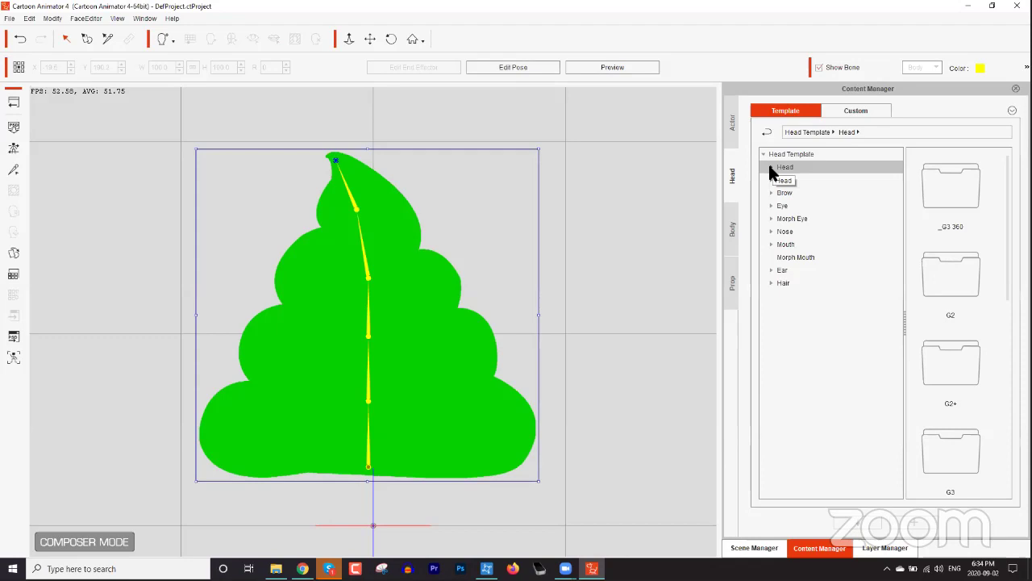
click(770, 170)
click(772, 167)
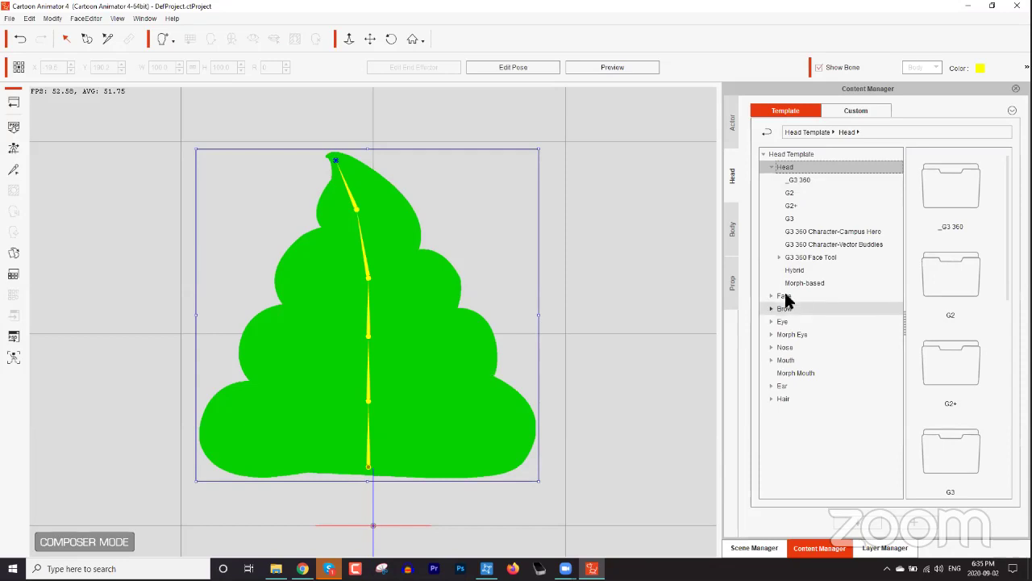
click(791, 218)
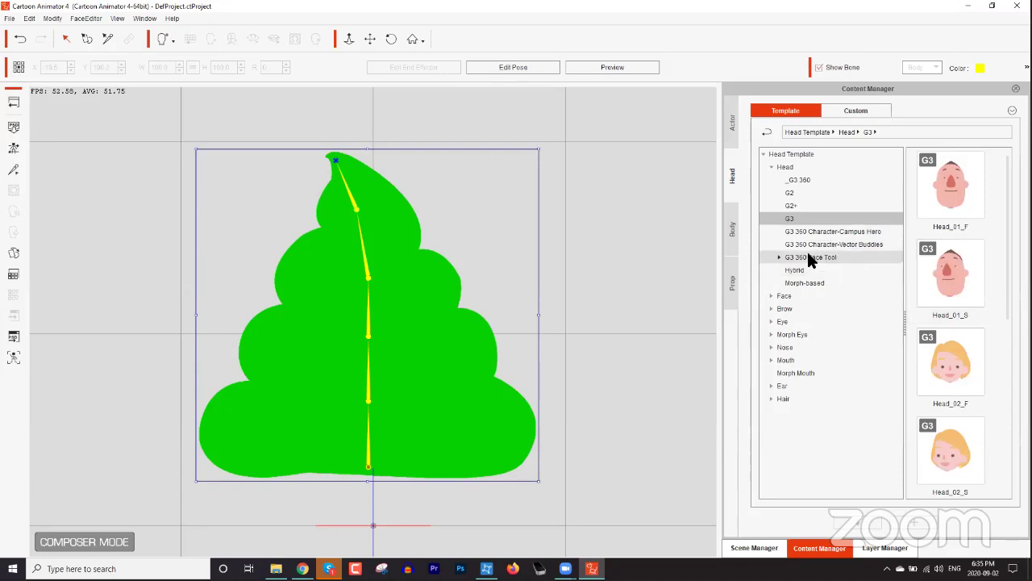
click(808, 253)
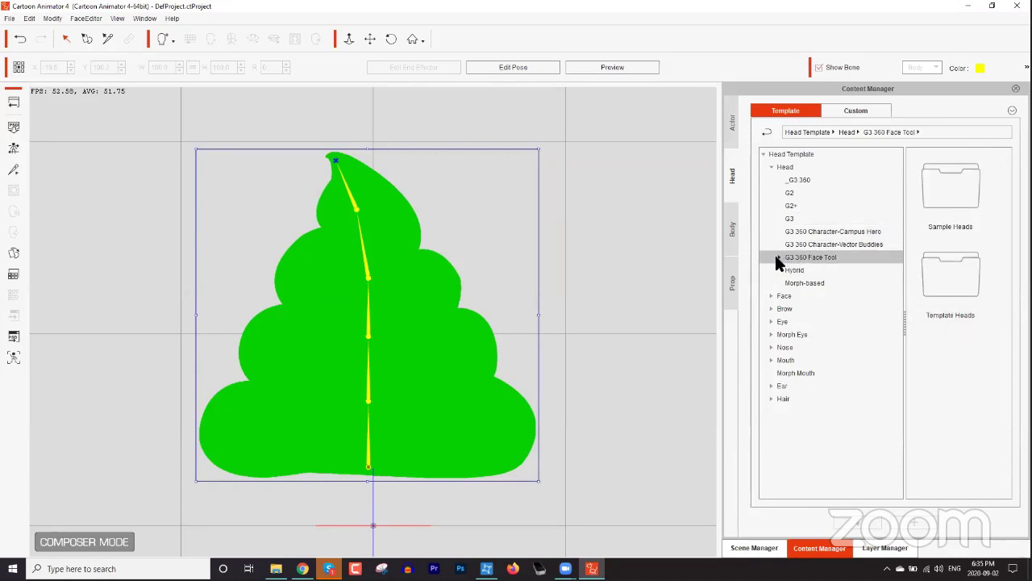
click(778, 257)
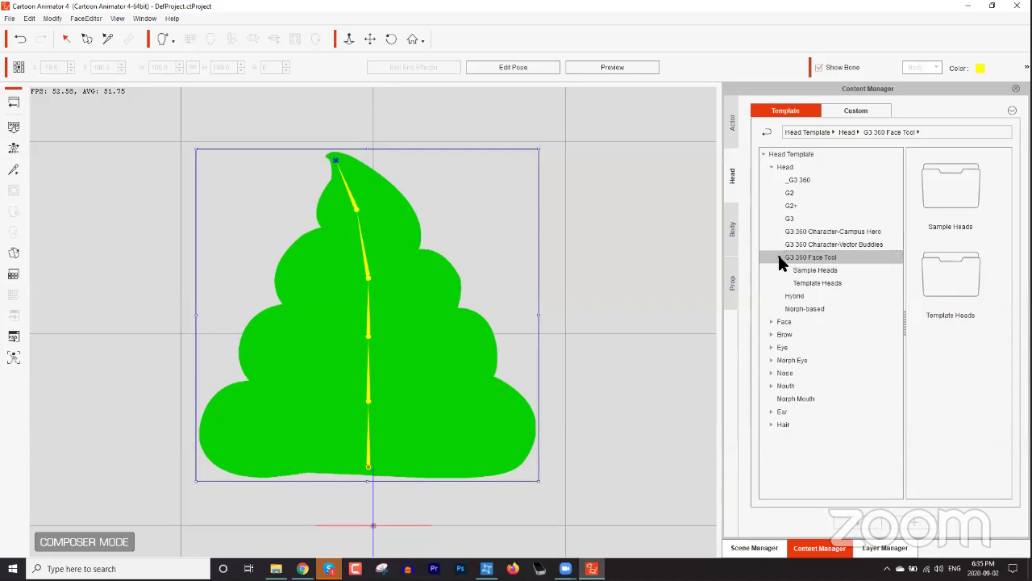
click(822, 270)
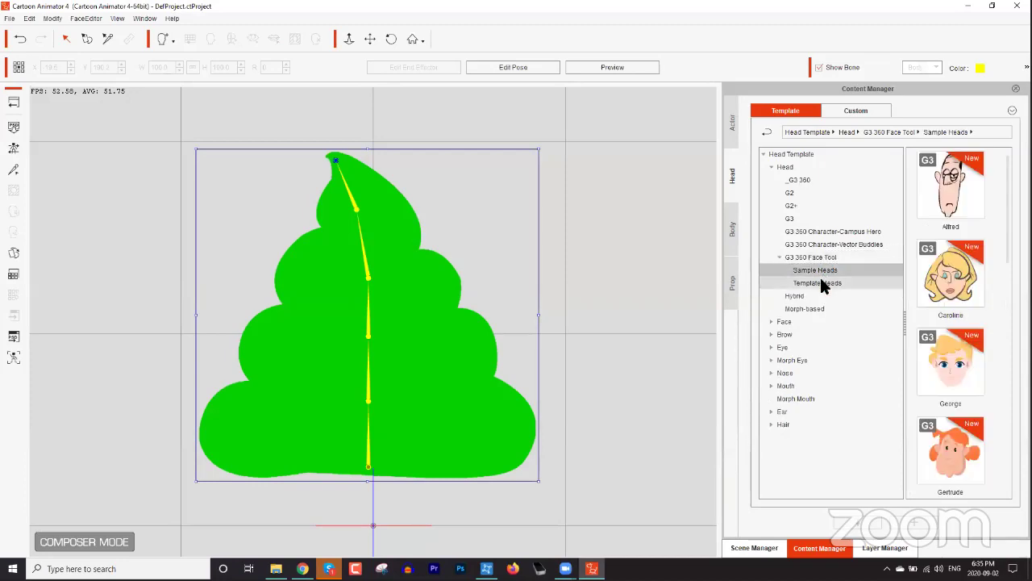
click(820, 278)
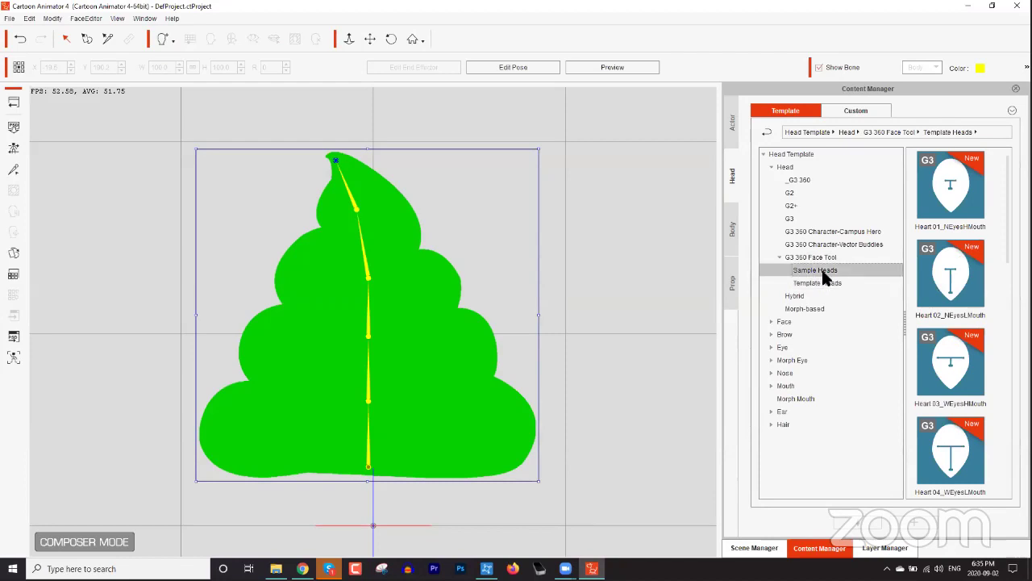
click(820, 270)
drag(1008, 216, 1008, 439)
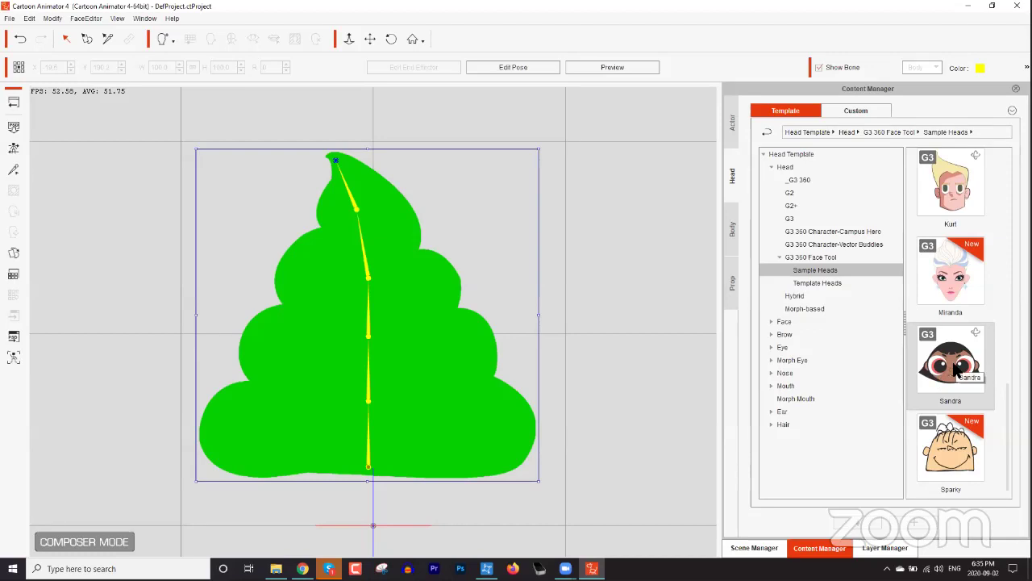
drag(957, 367, 369, 326)
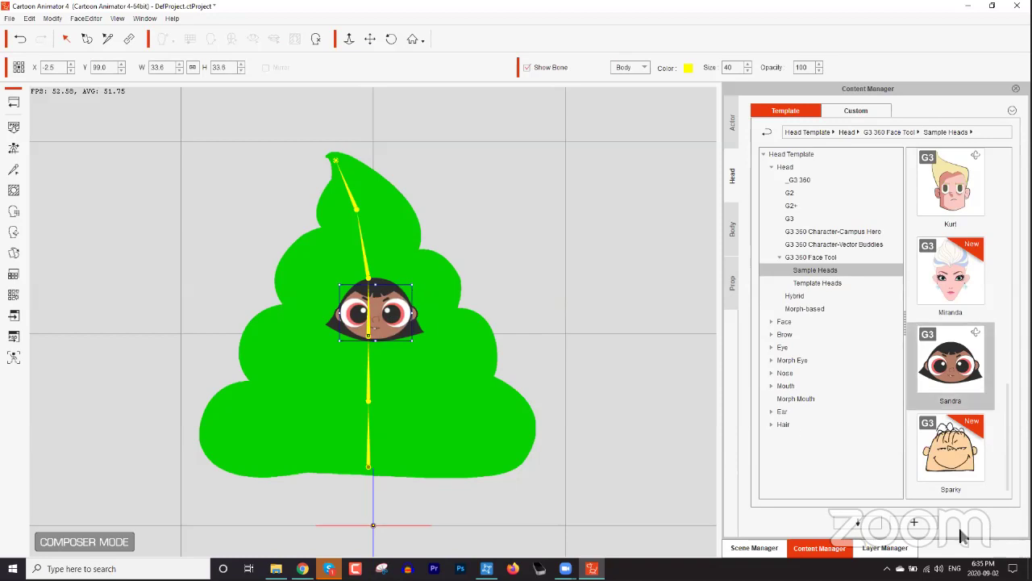
Select the whole Talking Head layer and enlarge it to a width and height of about 77.1
click(884, 548)
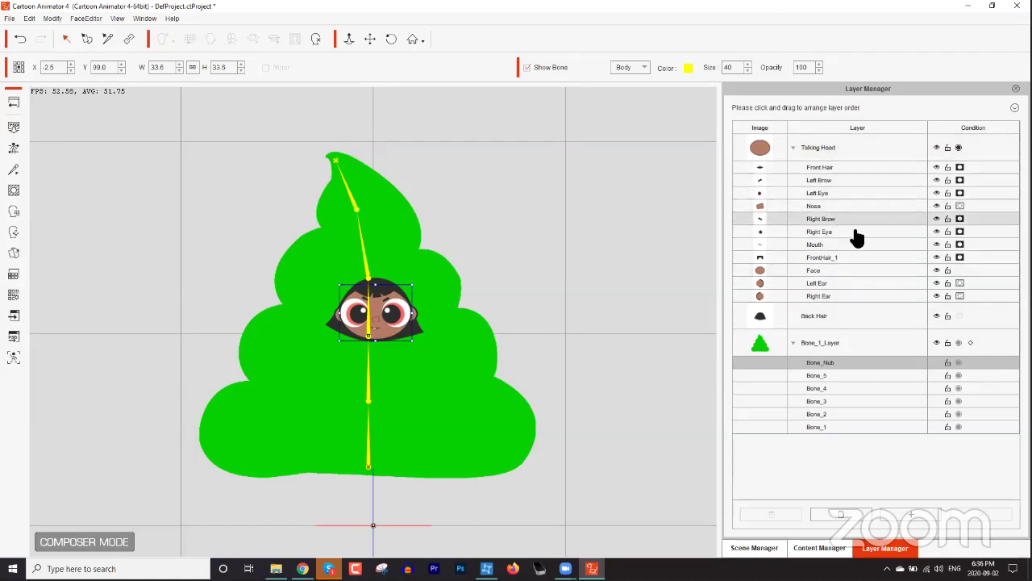
click(938, 208)
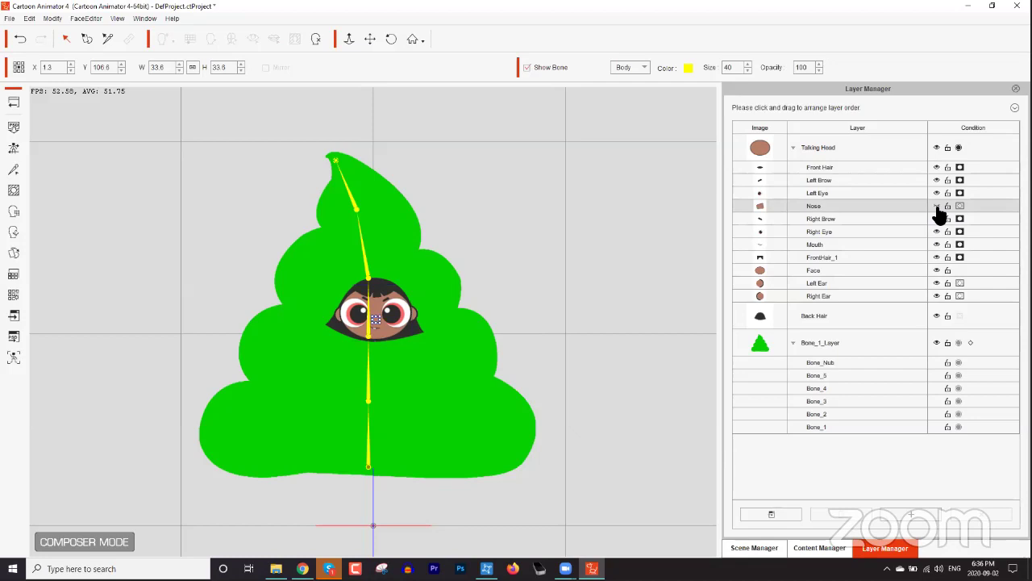
click(830, 148)
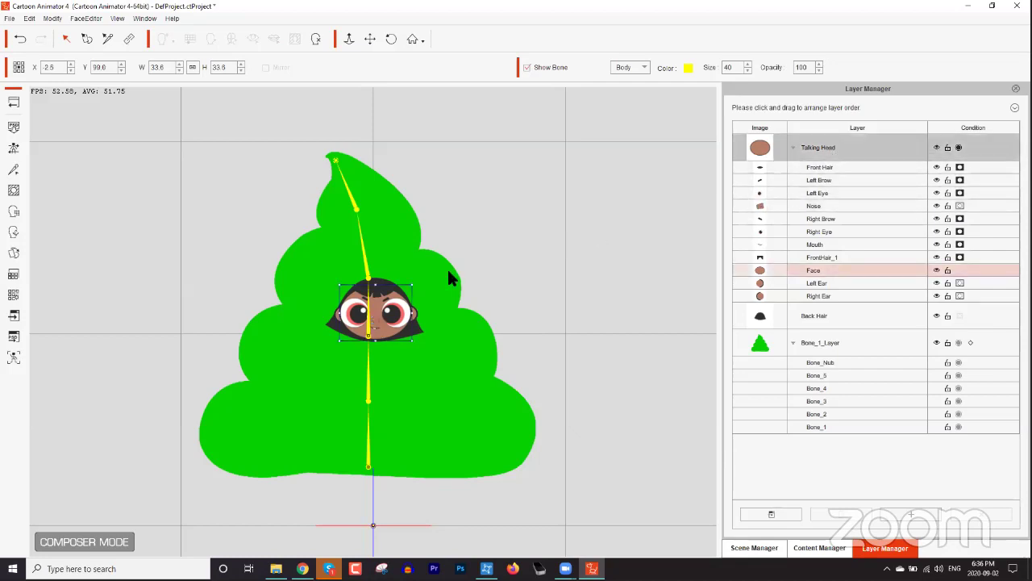
drag(415, 280, 474, 219)
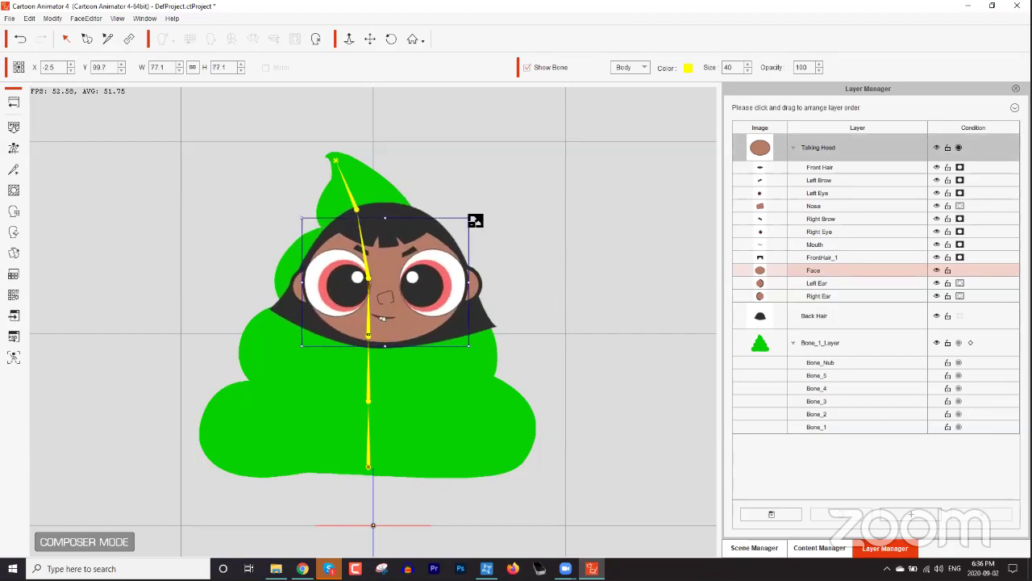
Undo the accidental left eye move and shift the whole head down to about X -11.7, Y 81.2 on the green shape
click(418, 278)
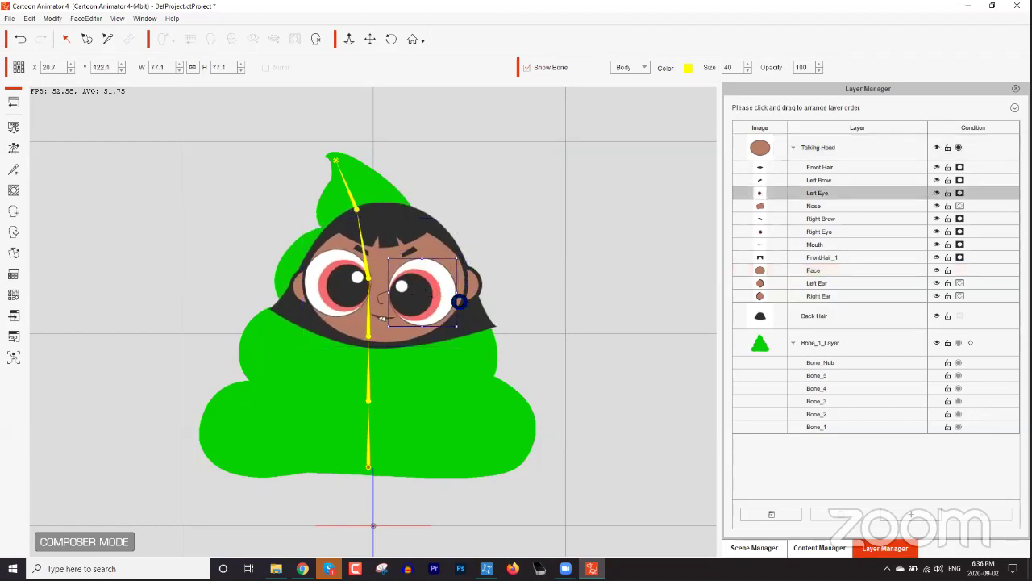
key(ctrl+z)
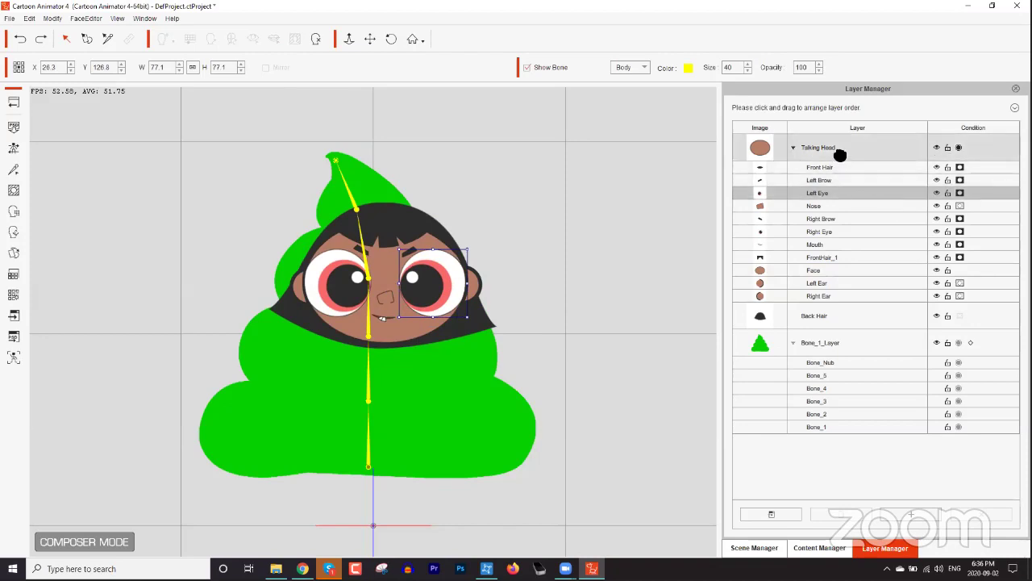
click(404, 296)
drag(408, 327, 392, 363)
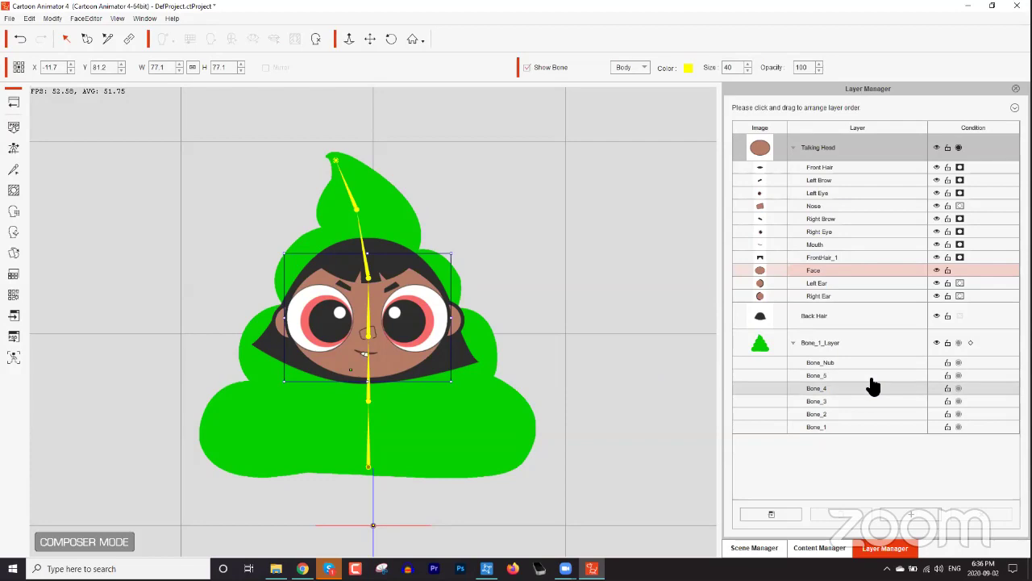
Hide the Back Hair, Right Ear, Left Ear and Face layers of the talking head
click(938, 317)
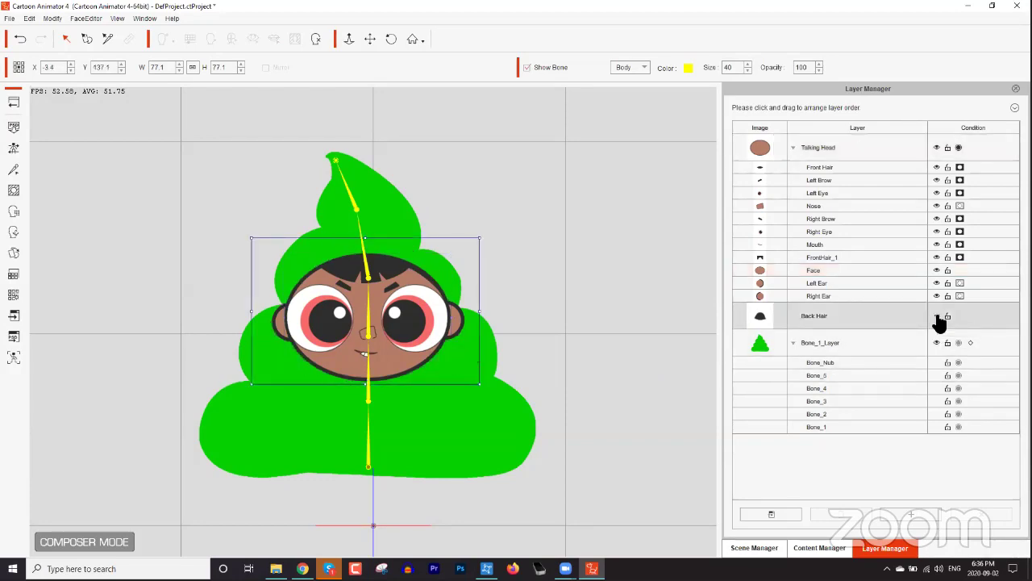
click(939, 299)
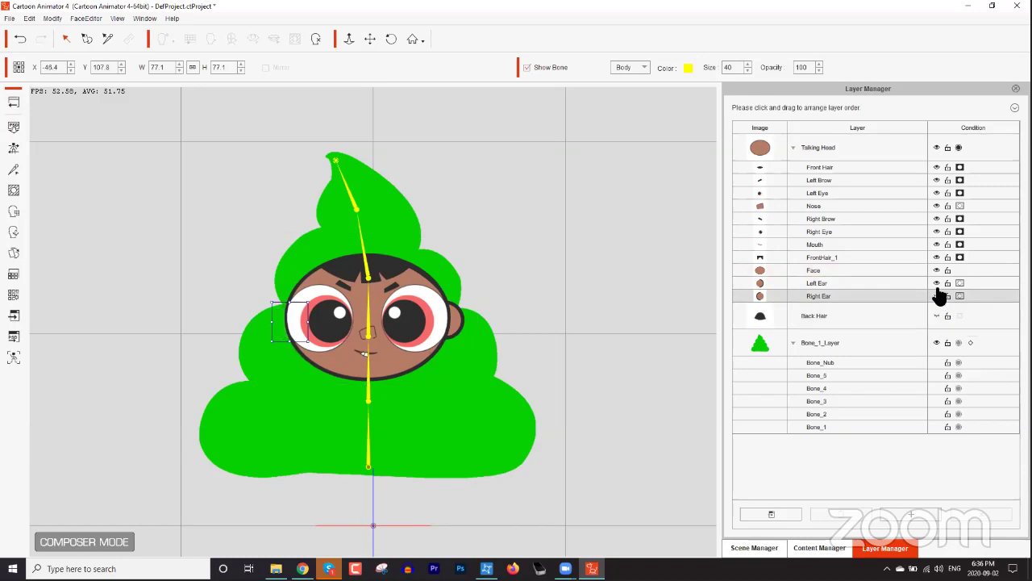
click(940, 286)
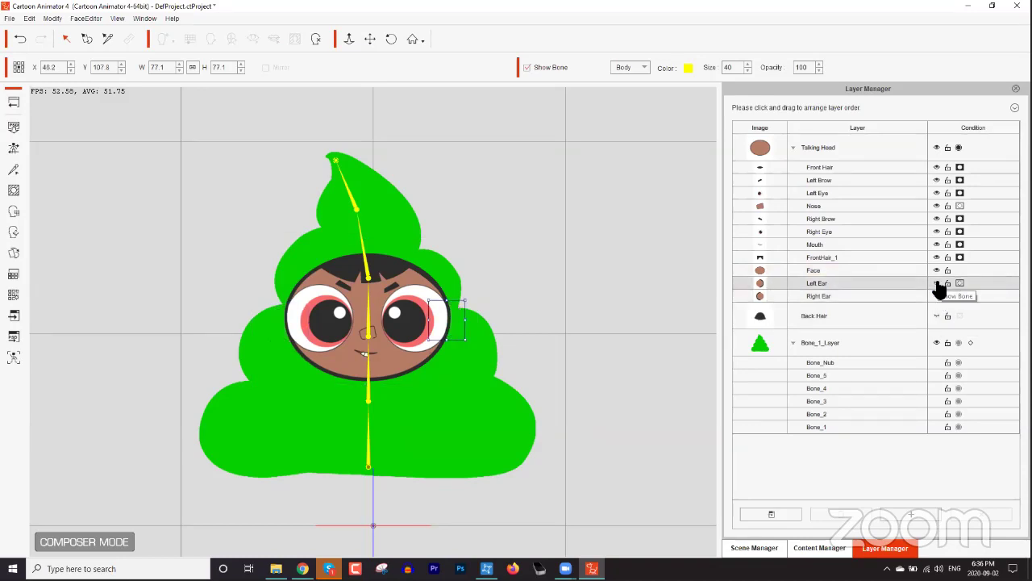
click(940, 273)
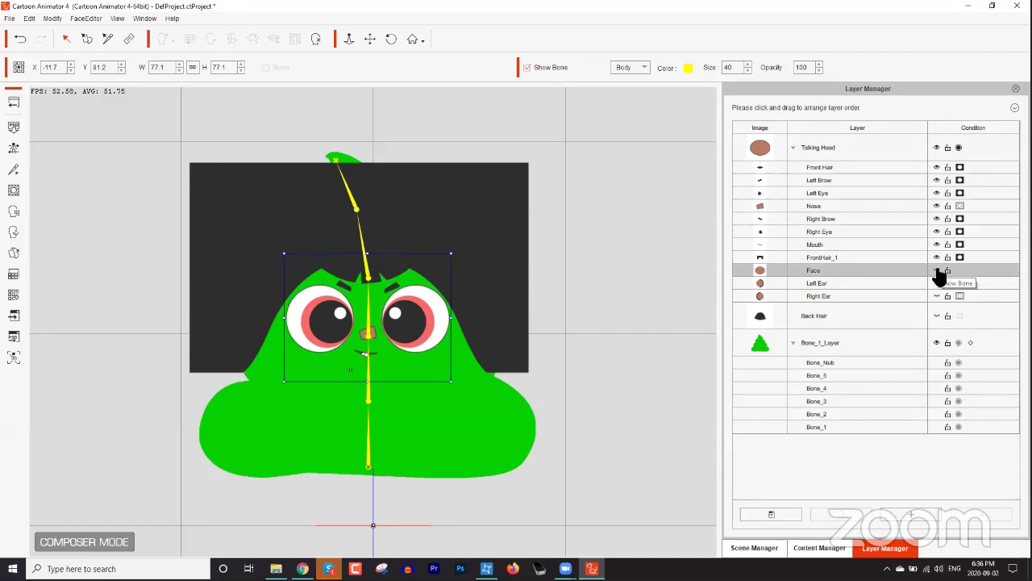
click(938, 273)
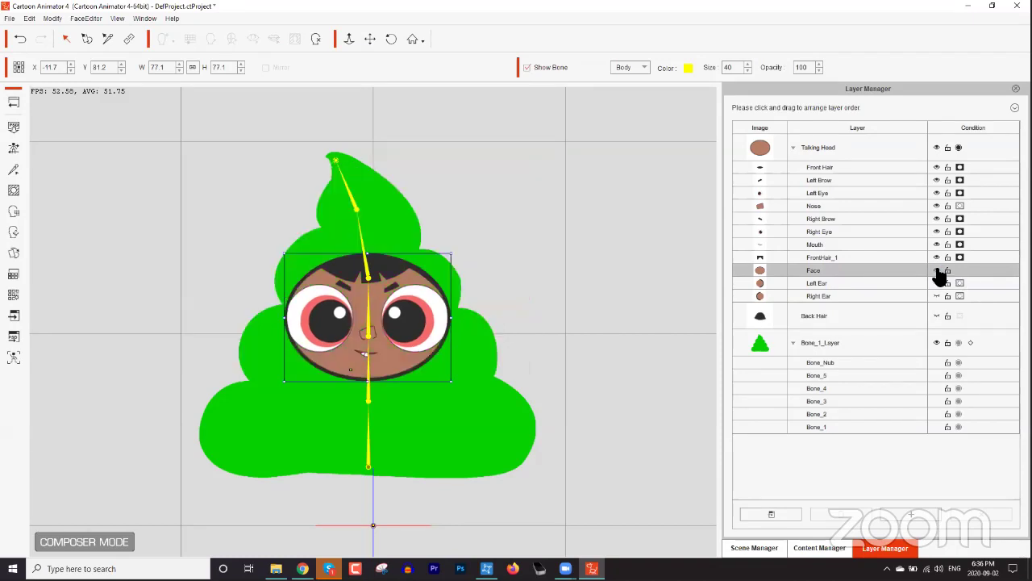
click(937, 273)
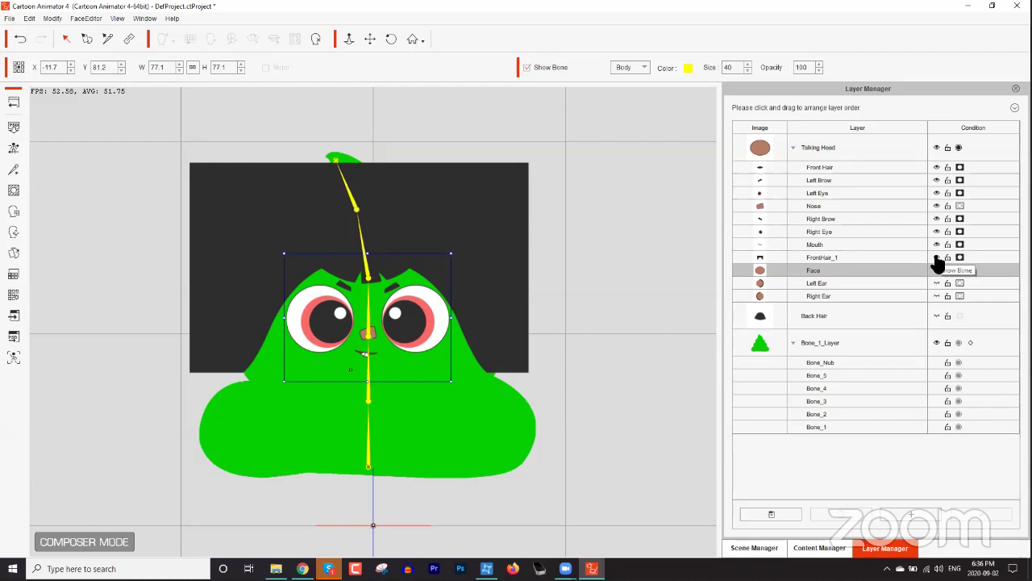
click(936, 268)
Hide the FrontHair_1, Nose and Front Hair layers of the talking head
click(936, 257)
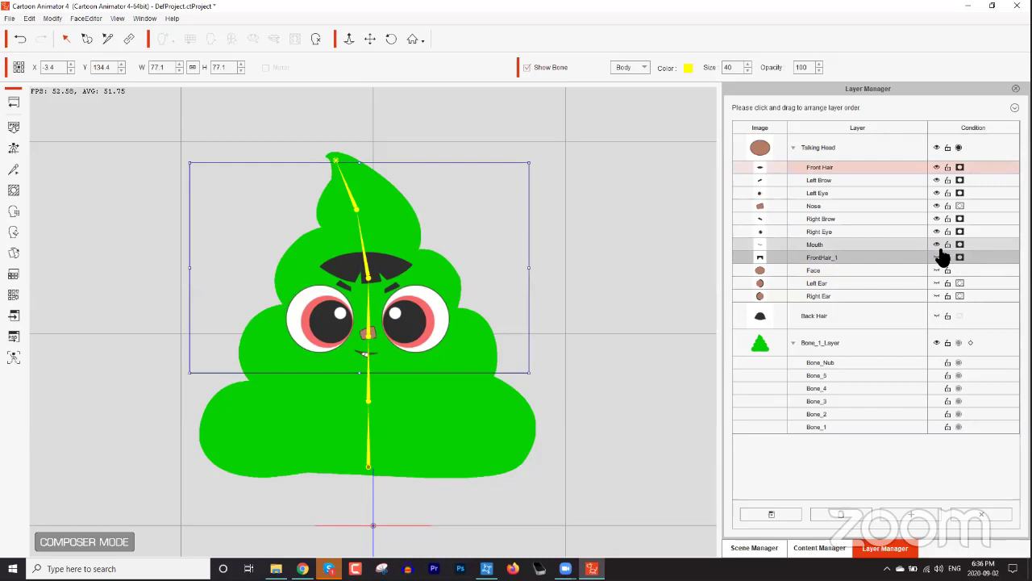
click(937, 208)
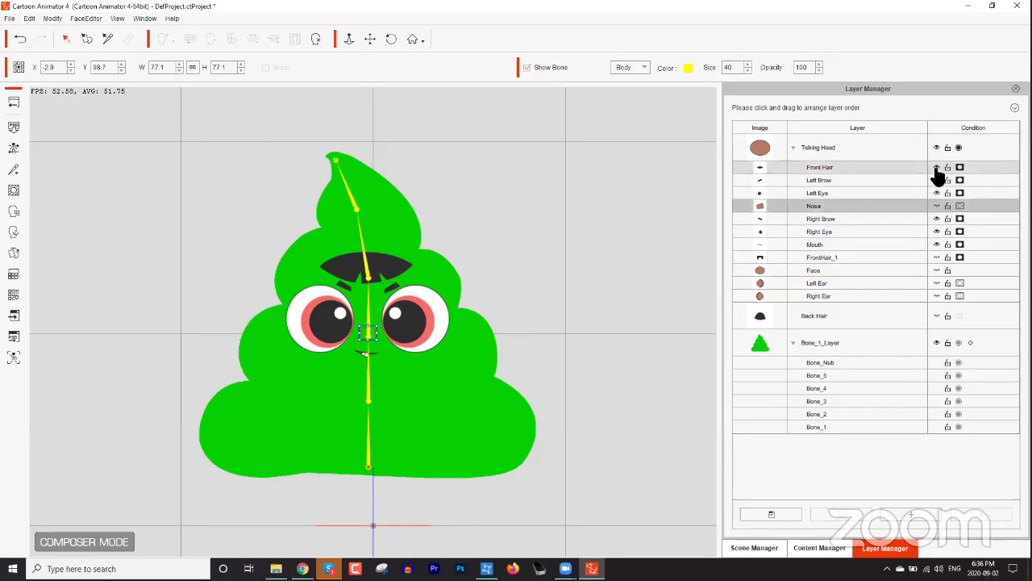
click(937, 168)
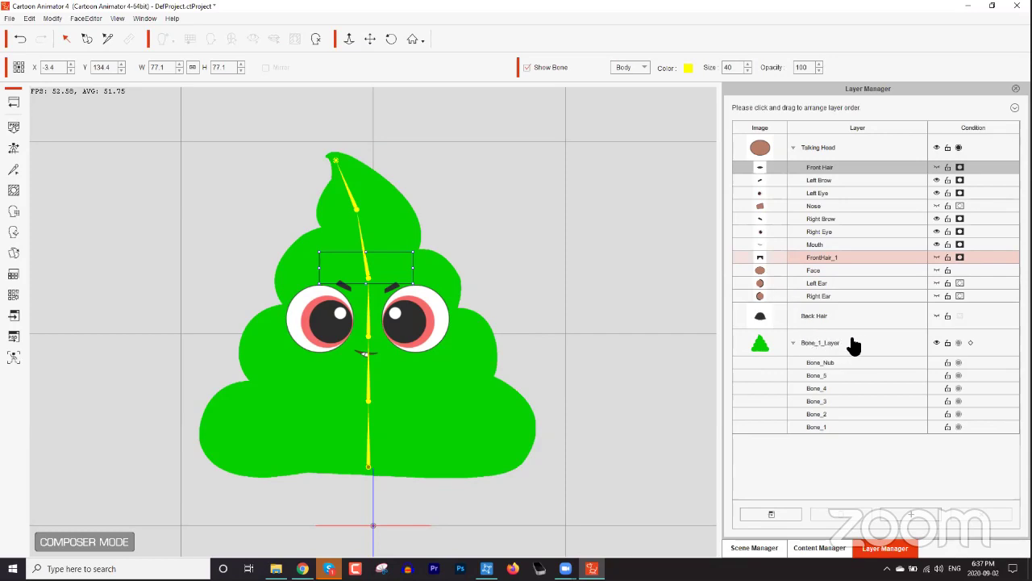
Return from Composer Mode to Stage Mode and select the green character on the stage
click(736, 343)
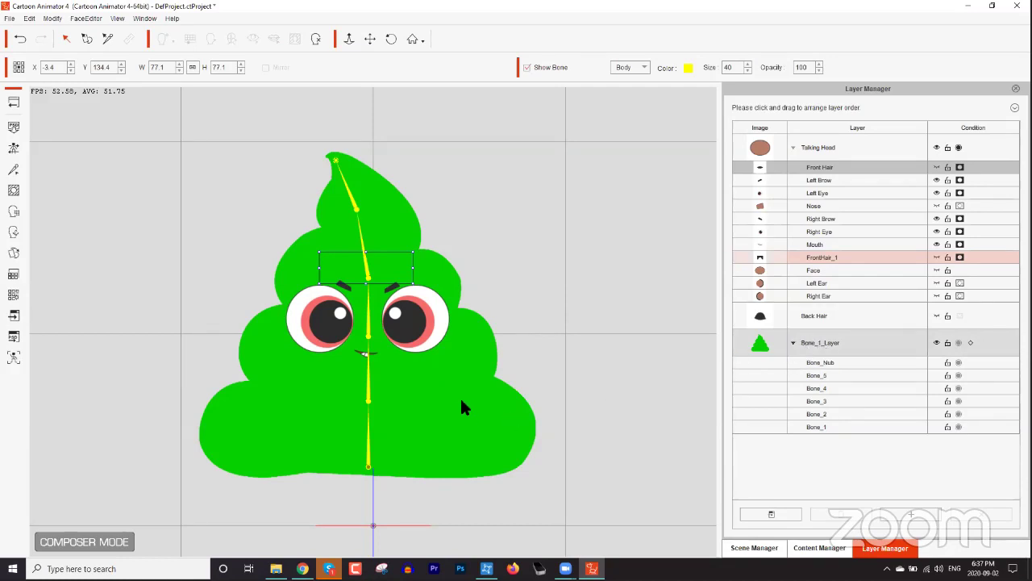
click(14, 104)
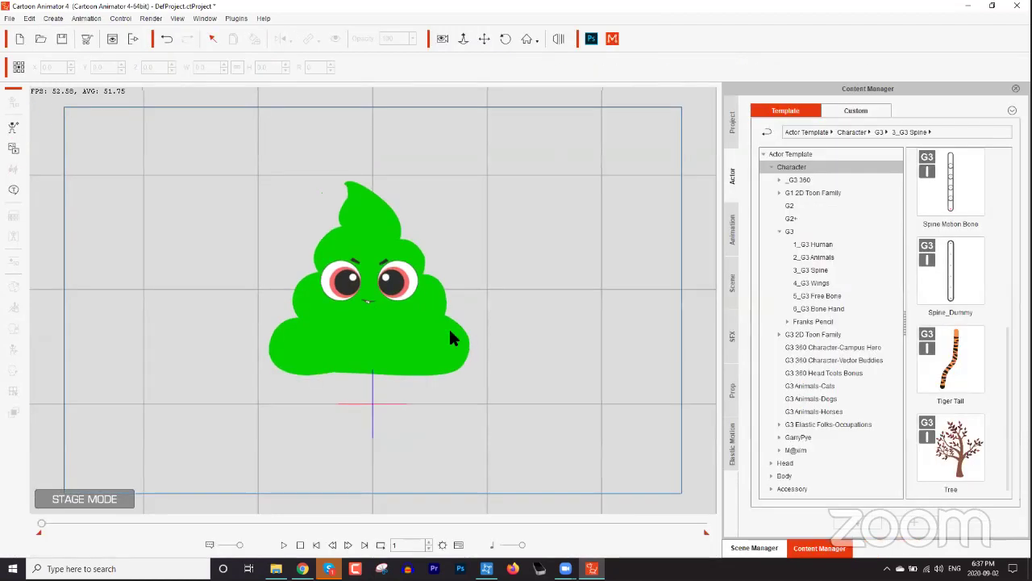
click(412, 329)
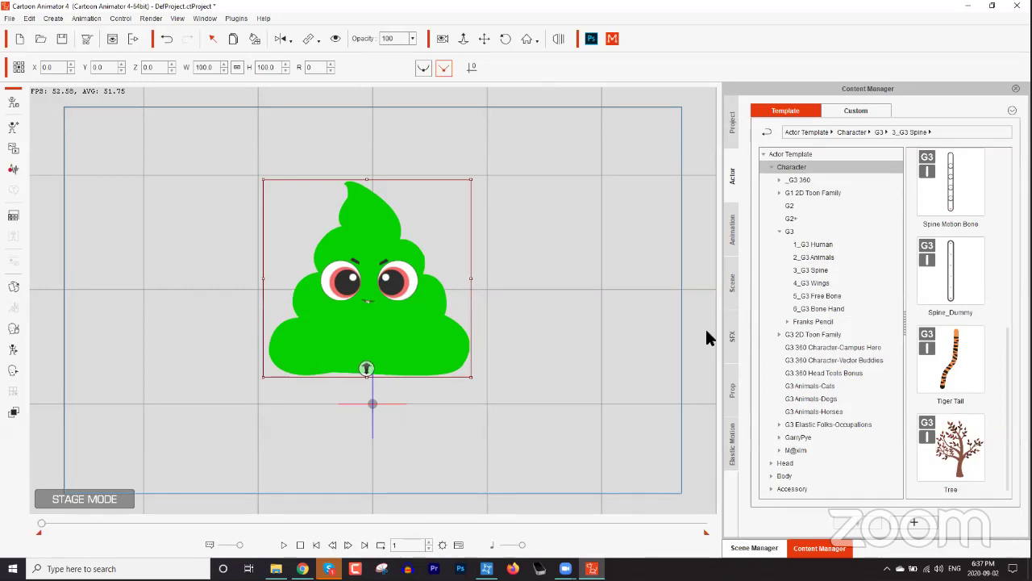
Apply the Hit motion from the 3_G3 Spine motion templates to the green character
click(733, 229)
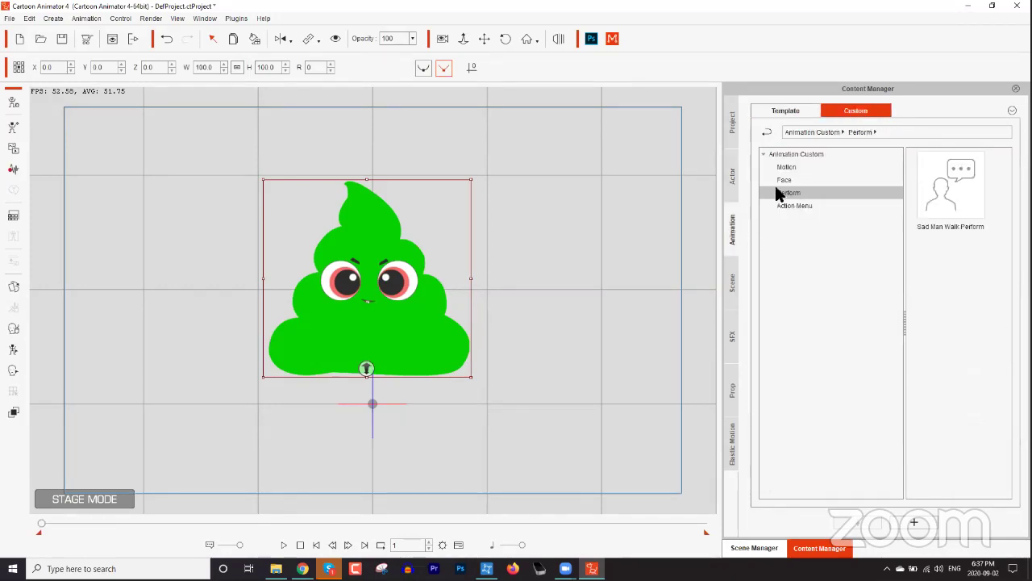
click(787, 111)
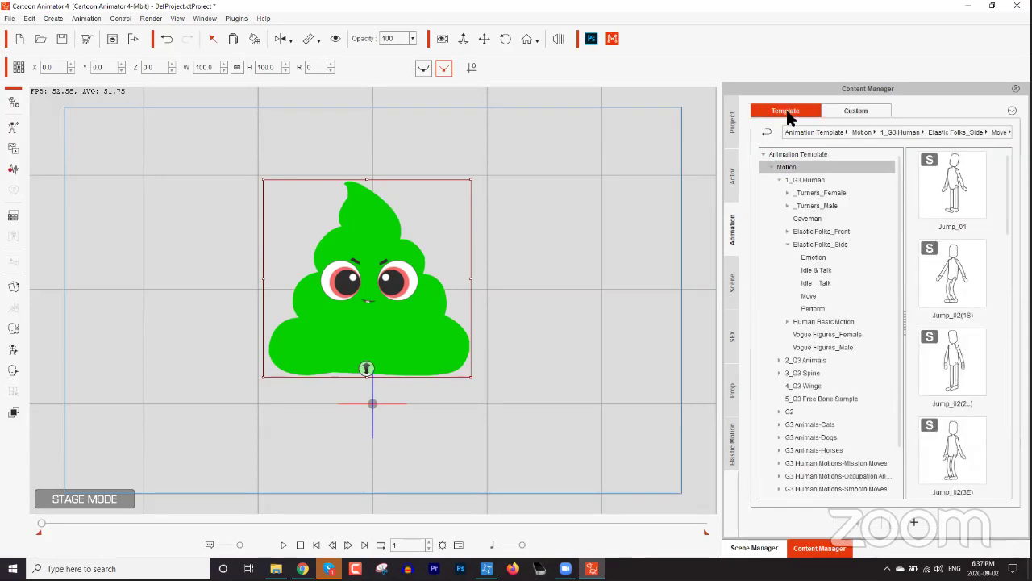
click(788, 243)
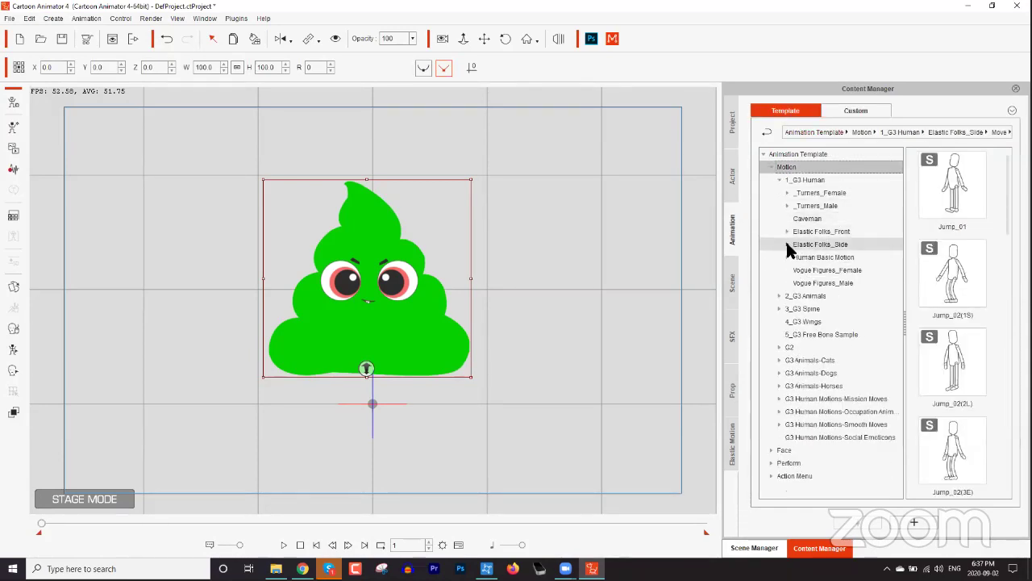
click(792, 309)
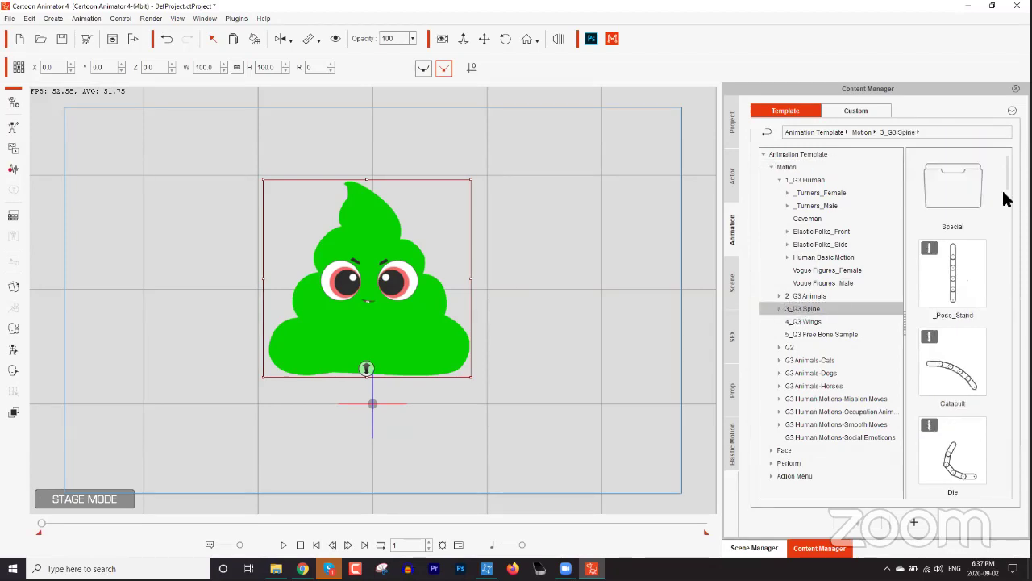
scroll(960, 322, down, 8)
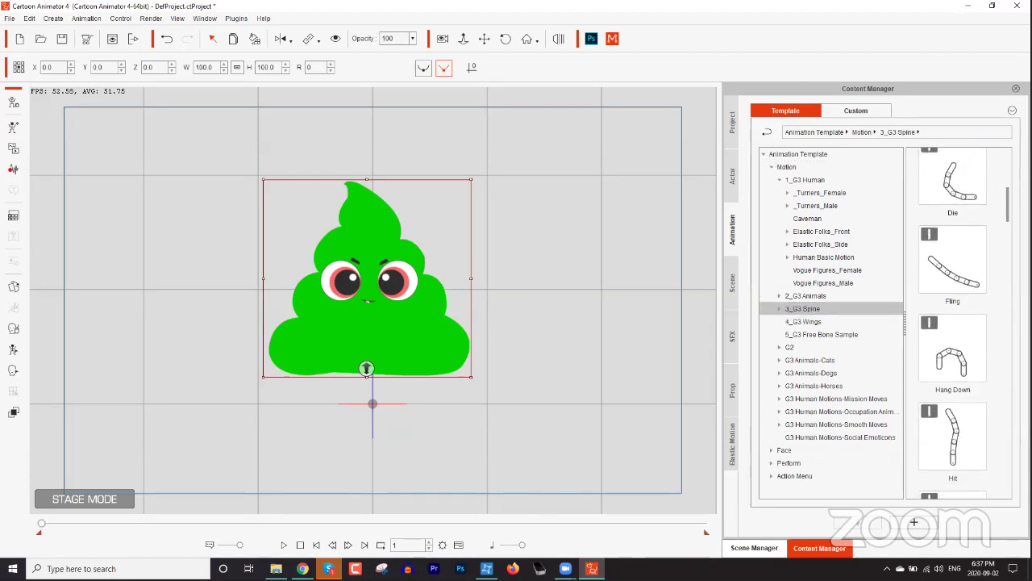
scroll(1008, 229, down, 2)
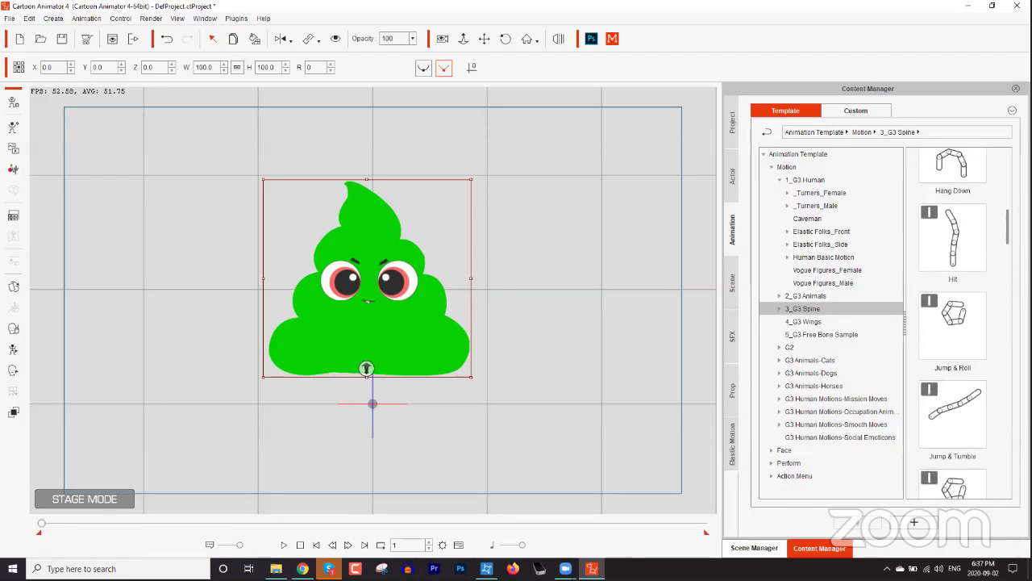
double_click(953, 259)
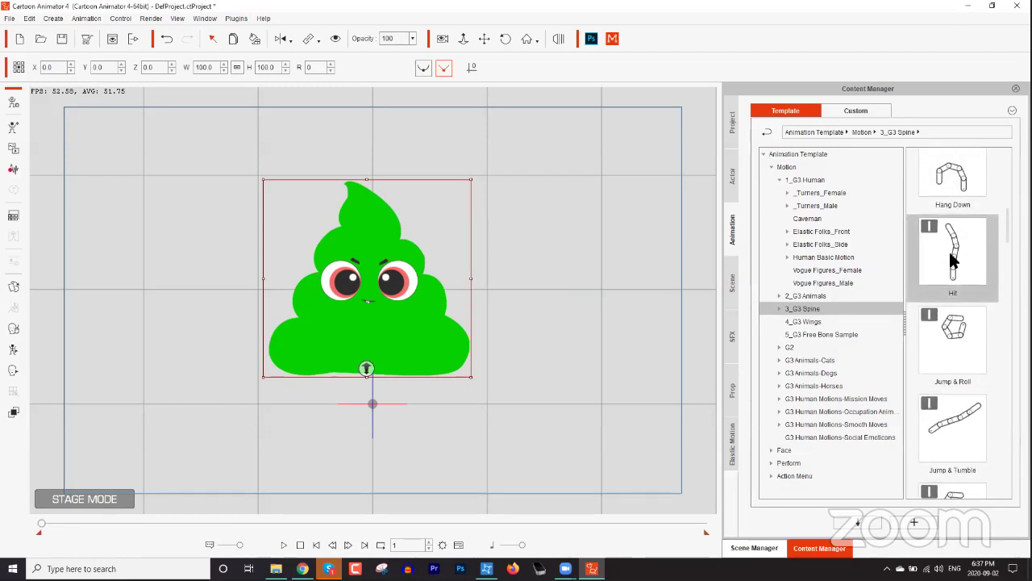
Add the Jump & Roll and Jump & Tumble spine motions to the green character
double_click(957, 334)
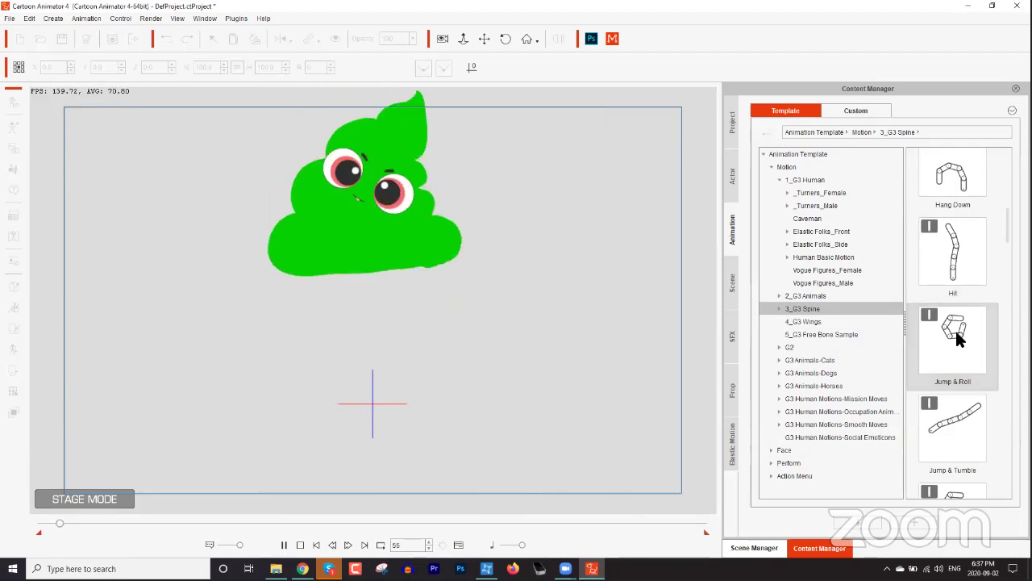
double_click(955, 328)
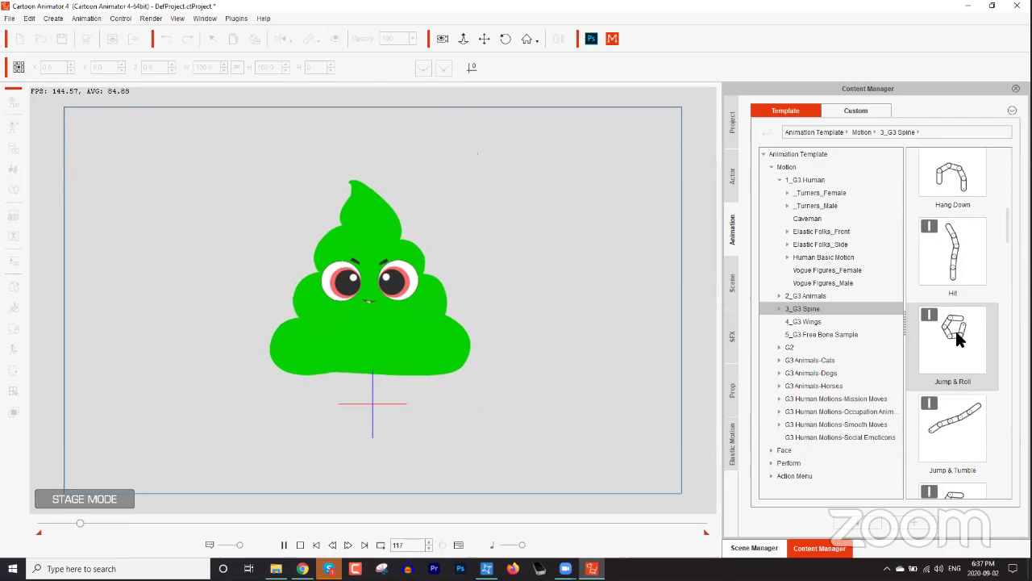
double_click(954, 421)
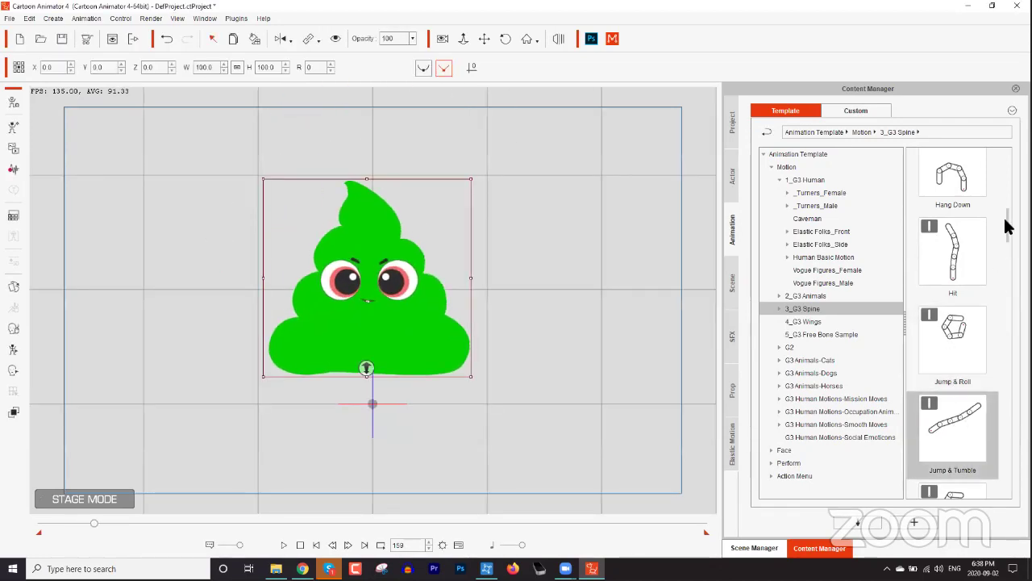
Add the Jump High, Jump_02 and Jump_01 spine motions to the character's animation
scroll(1008, 225, down, 2)
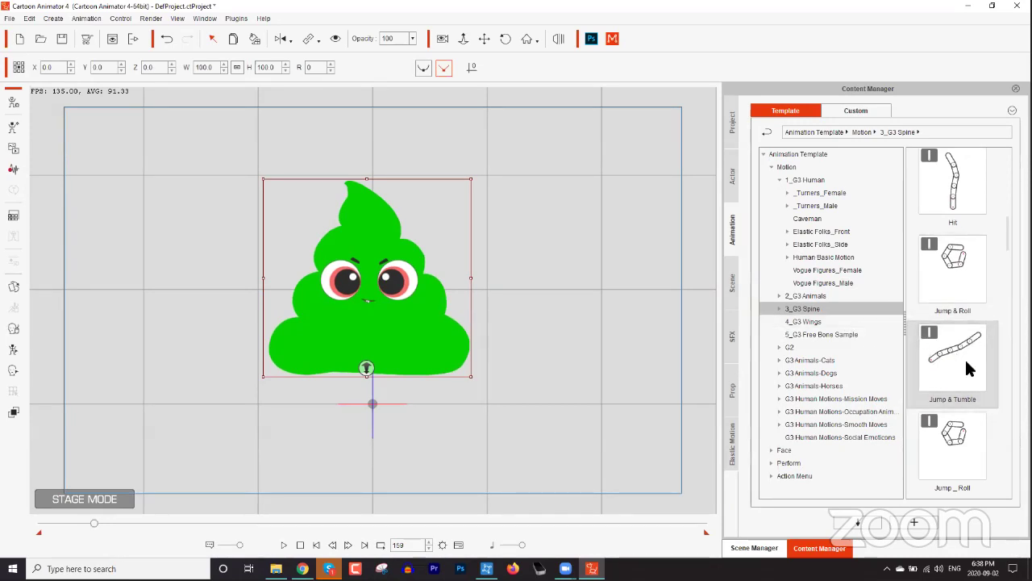
scroll(953, 322, down, 5)
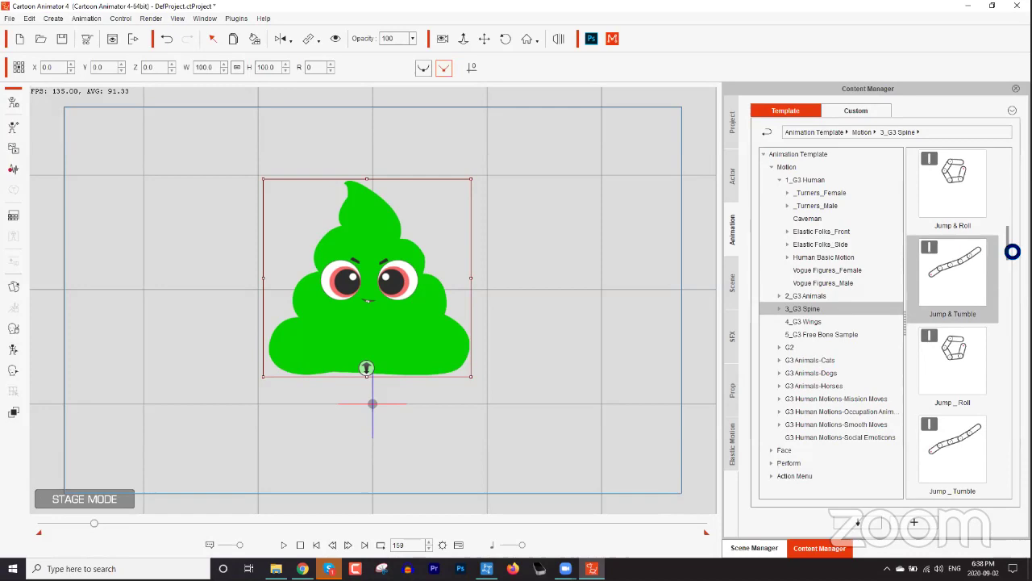
scroll(952, 322, down, 5)
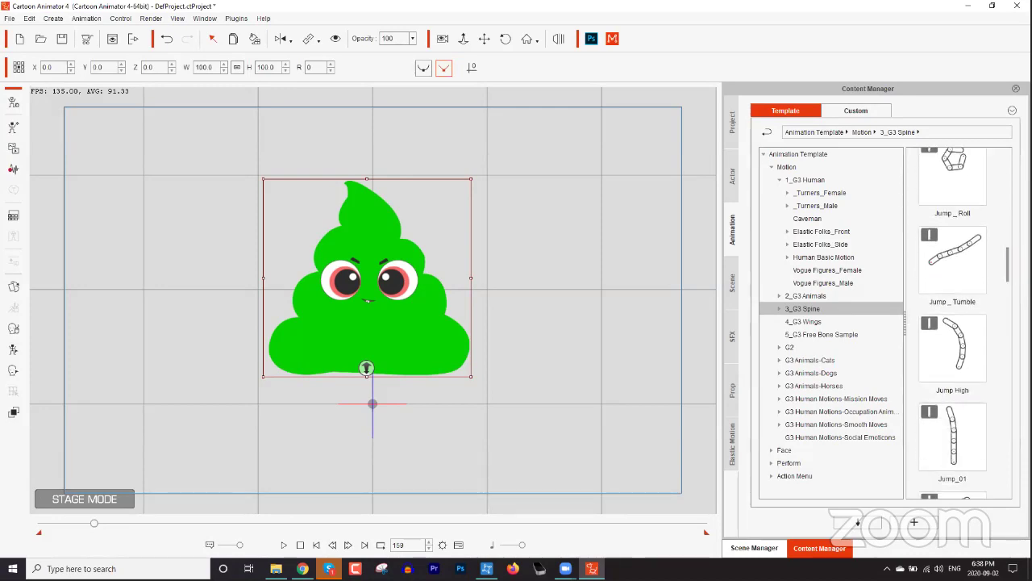
double_click(959, 256)
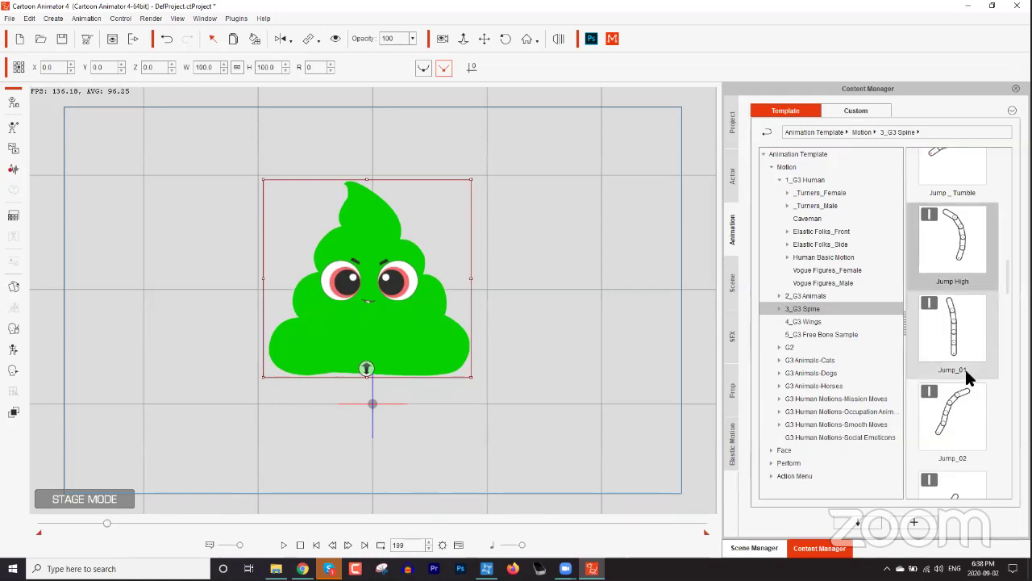
double_click(957, 397)
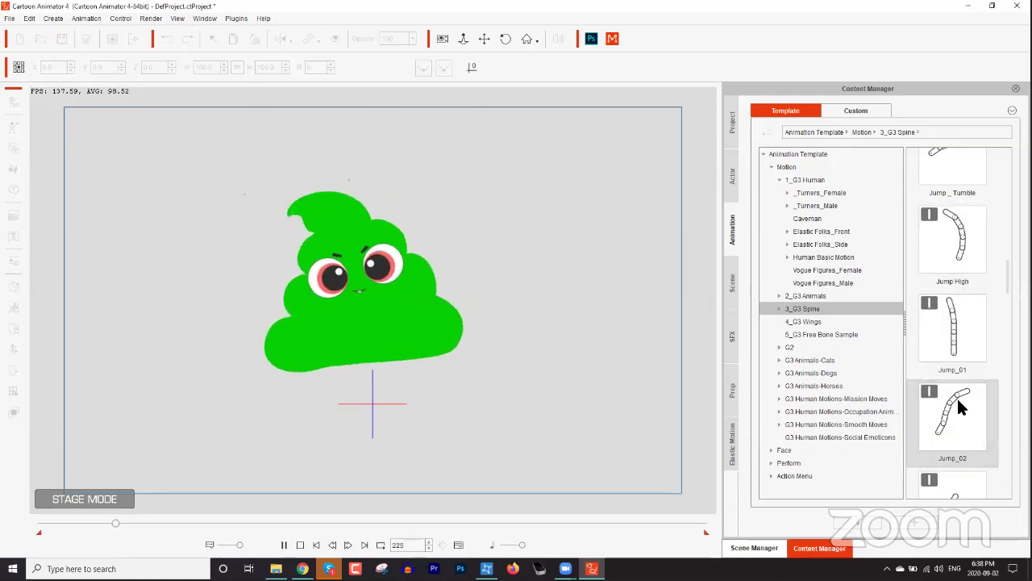
double_click(952, 344)
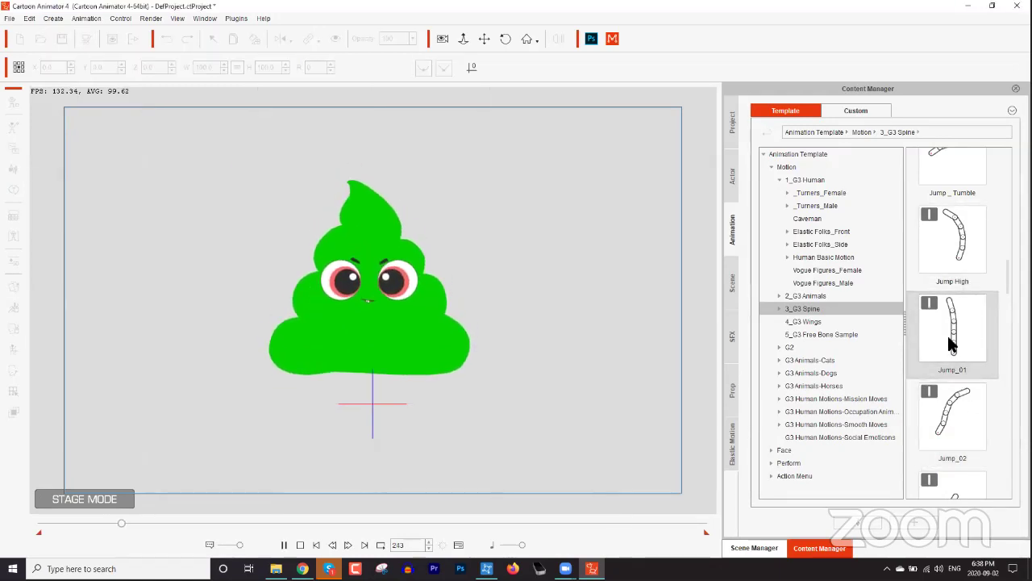
Add the Jump_03(2L), Rolling(2L) and Rolling(3E) spine motions to the character's animation
drag(1008, 290, 1007, 325)
double_click(964, 373)
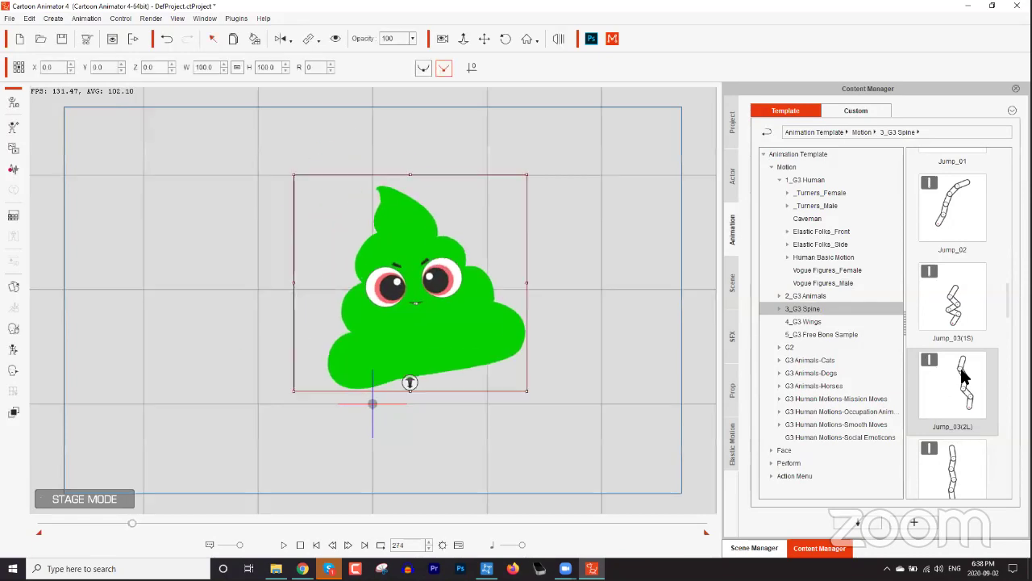
drag(1007, 315, 1008, 355)
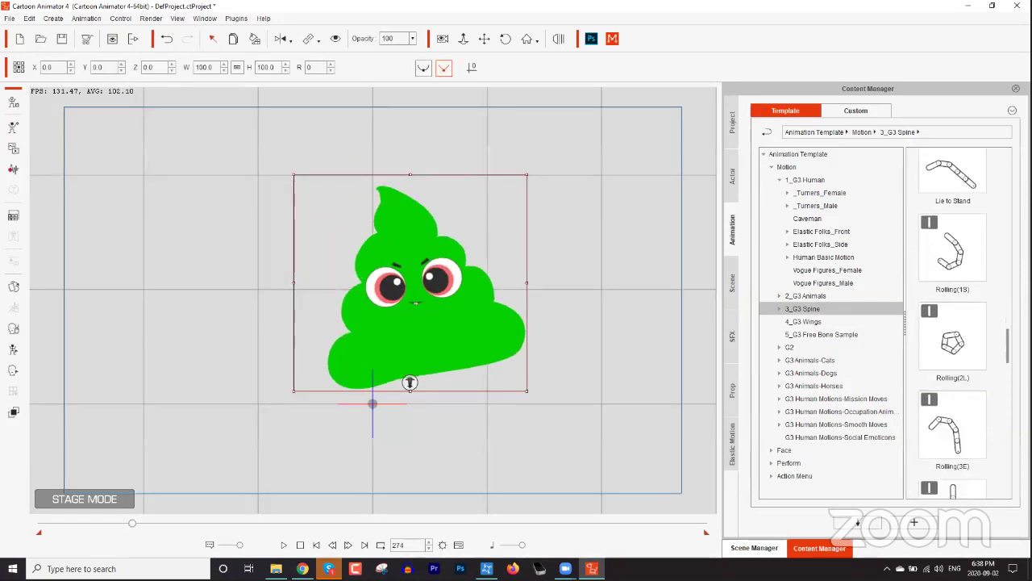
double_click(971, 360)
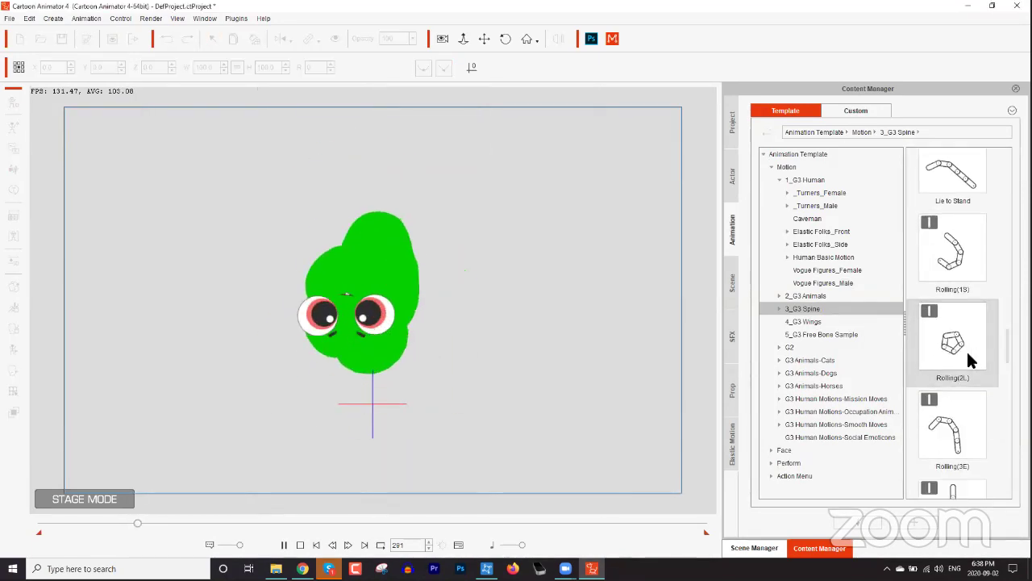
double_click(971, 409)
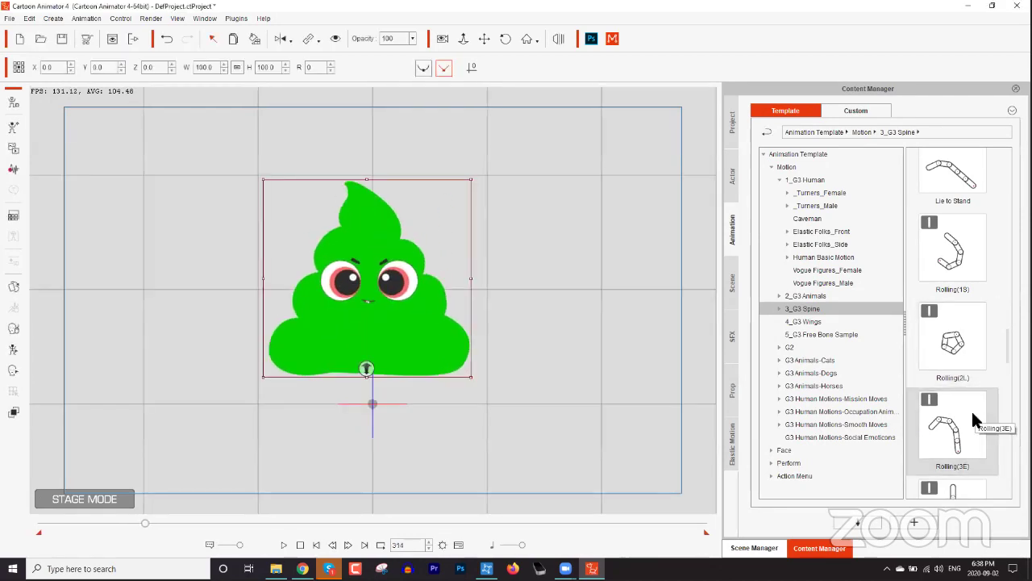
Play the character's combined spine motions from frame 1, then stop the playback
click(303, 546)
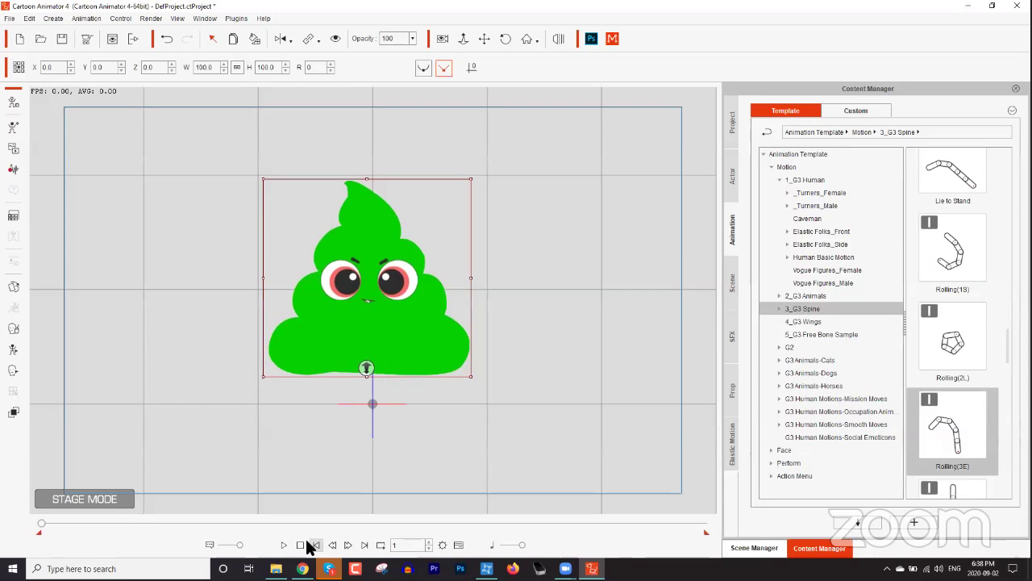
click(284, 545)
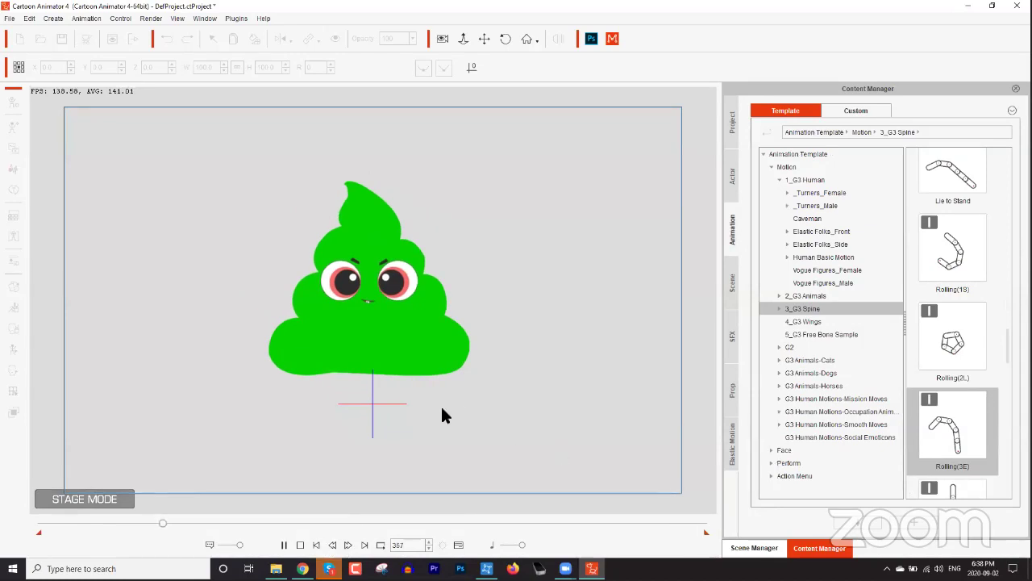
click(284, 544)
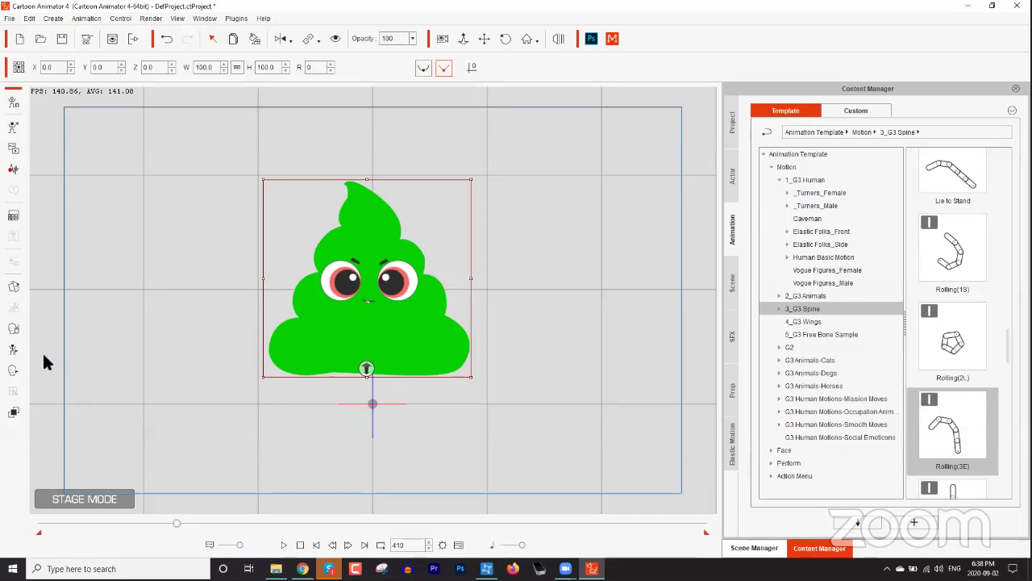
Open the 2D Motion Key Editor for the character, select the topmost spine bone and enable the Stretch Bone constraint
click(15, 352)
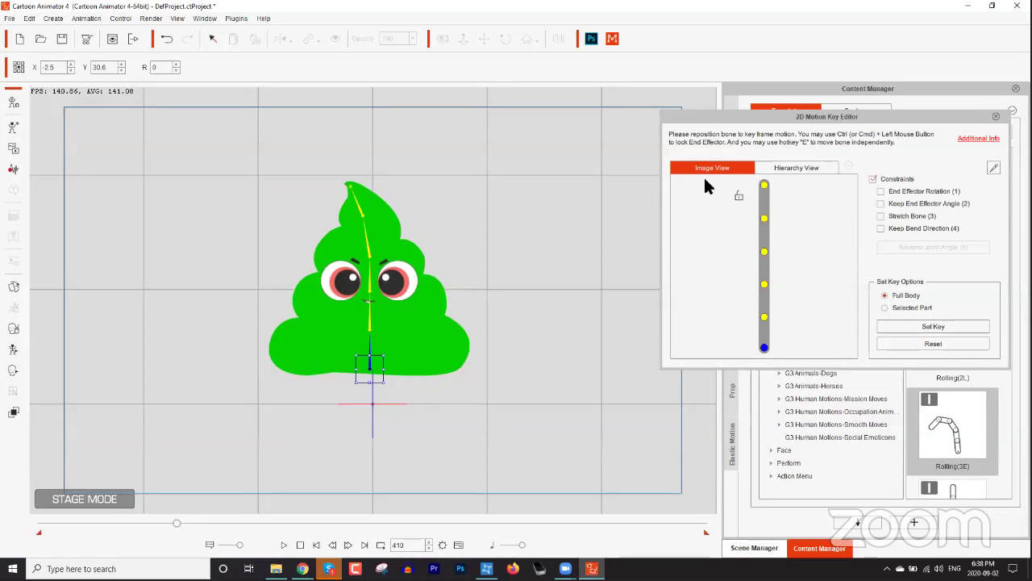
click(766, 190)
mouse_move(362, 177)
mouse_down()
mouse_move(412, 146)
mouse_move(347, 188)
mouse_move(395, 208)
mouse_move(387, 175)
mouse_move(428, 225)
mouse_move(329, 200)
mouse_move(363, 223)
mouse_move(395, 177)
mouse_move(369, 185)
mouse_up()
click(880, 215)
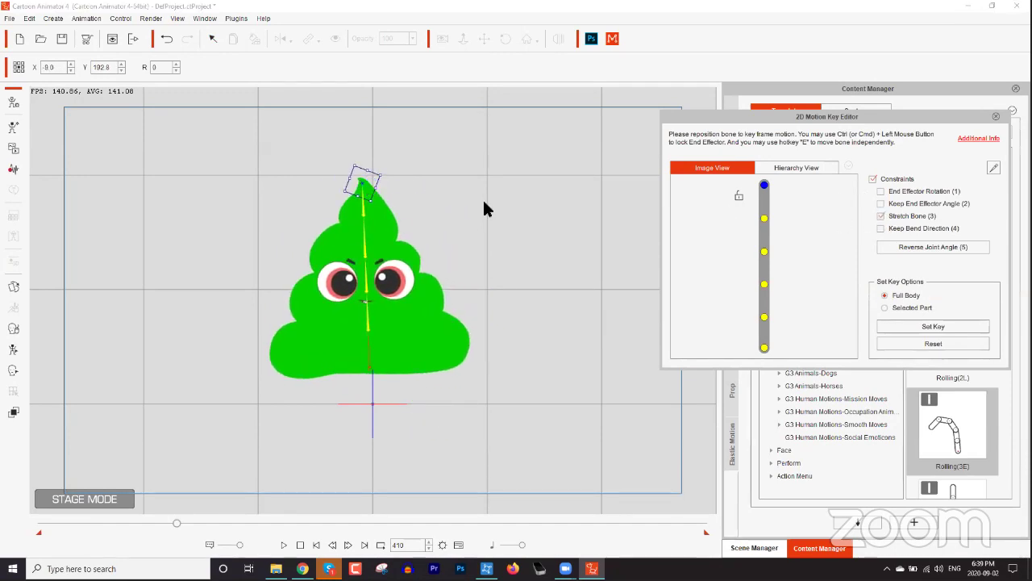
Stretch the tip bone to about X 75.4, Y 250, bring it back to about X -2.4, Y 198.4, and close the motion key editor
drag(367, 190, 458, 118)
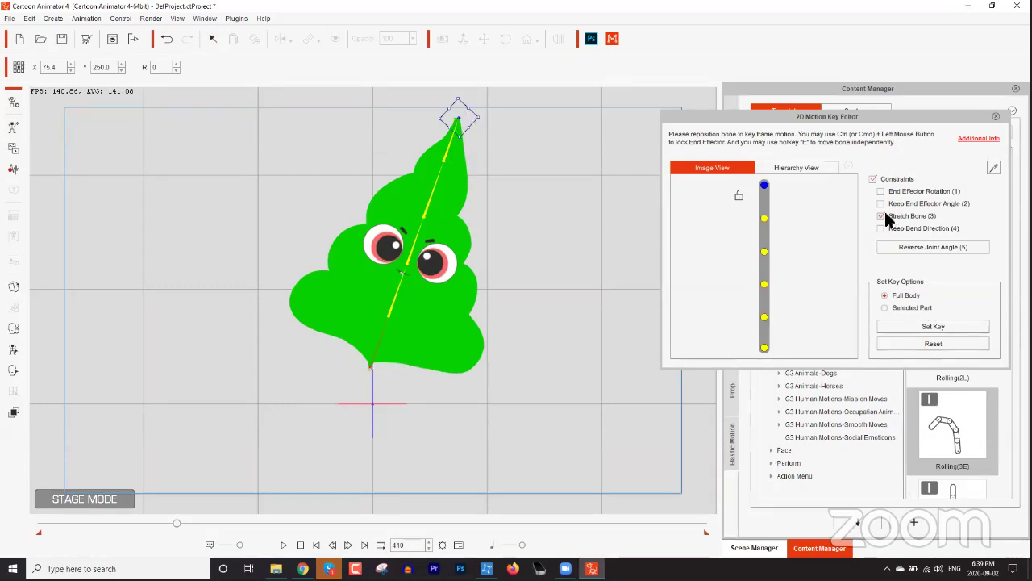
drag(468, 119, 377, 184)
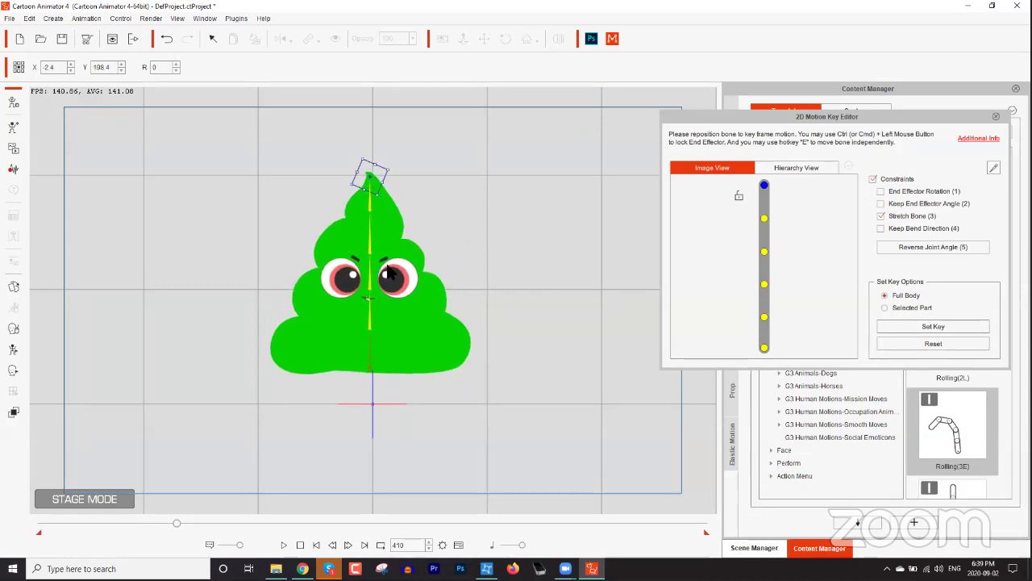
click(997, 117)
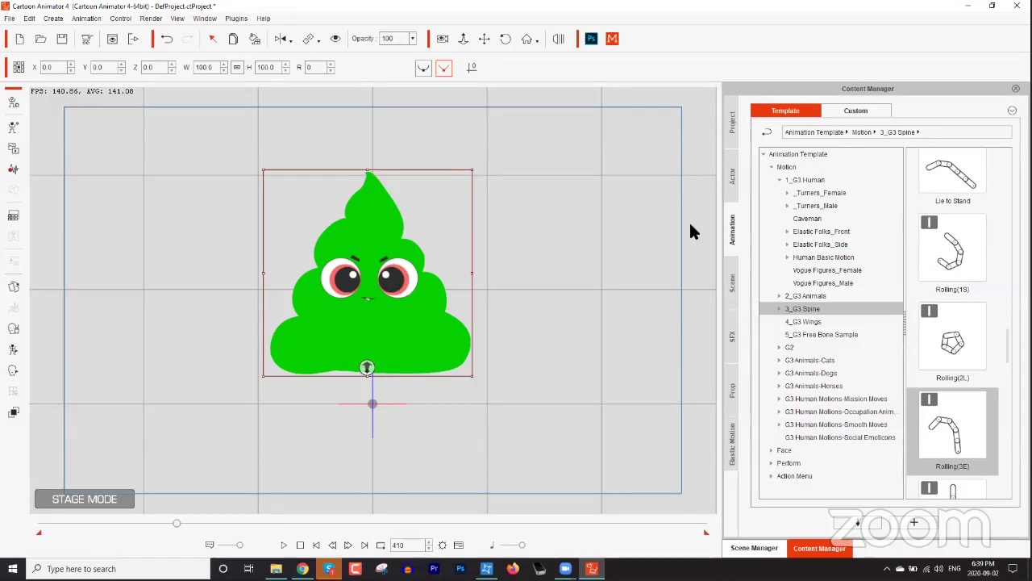
Save the green character to the custom character library, overwriting the existing Thingamabob entry
click(732, 178)
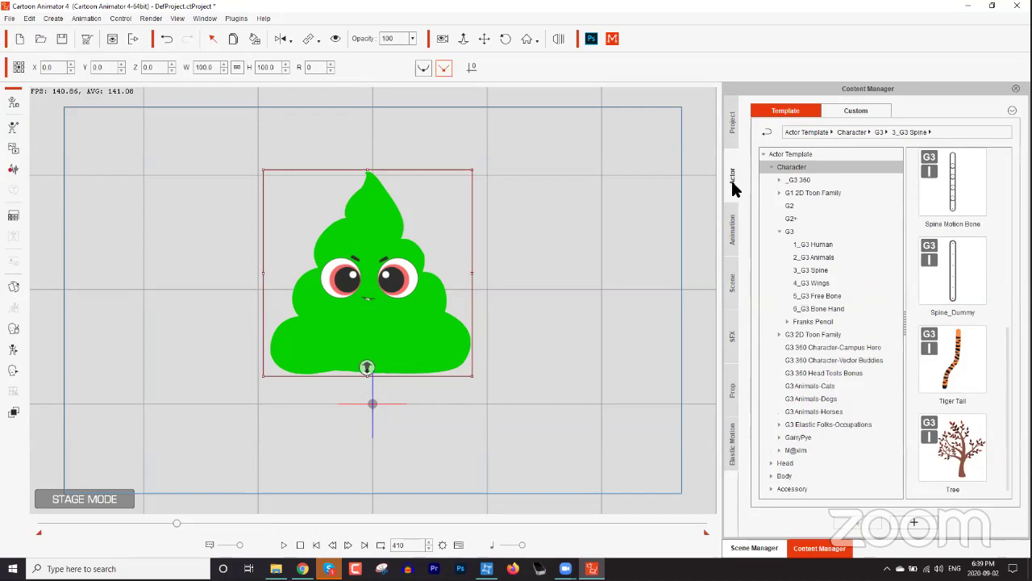
click(840, 110)
click(807, 166)
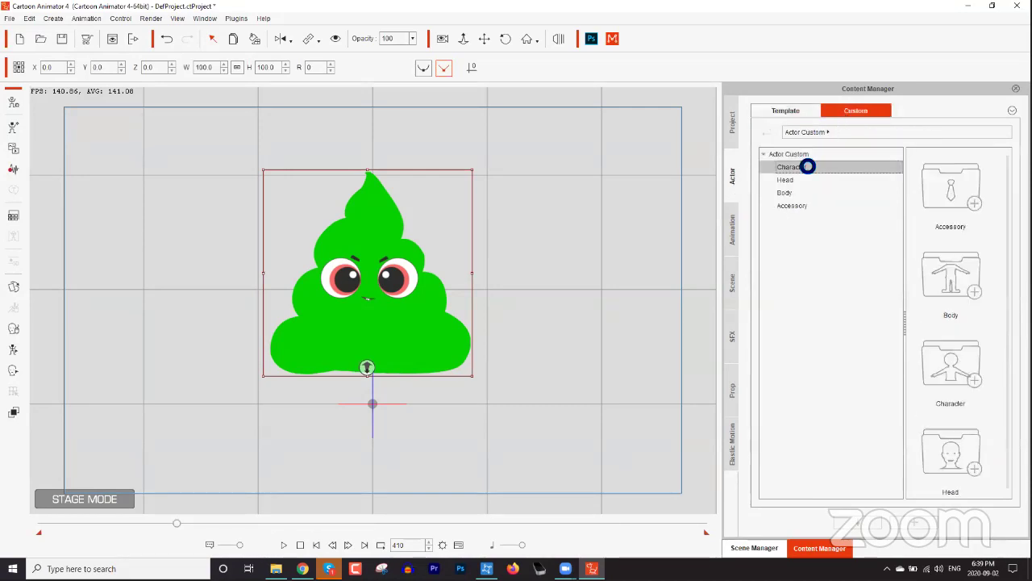
drag(1007, 260, 1007, 451)
click(978, 476)
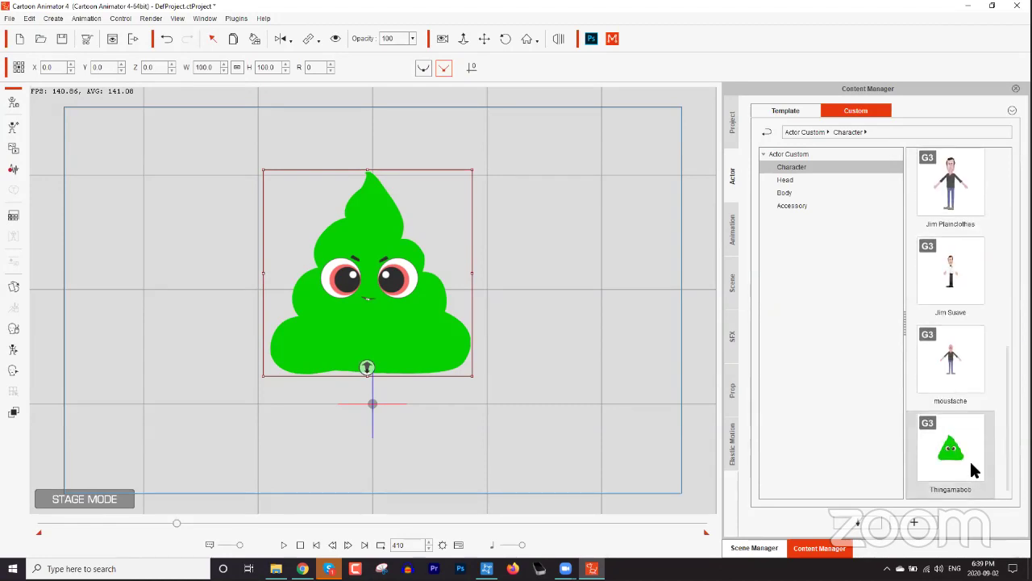
click(914, 521)
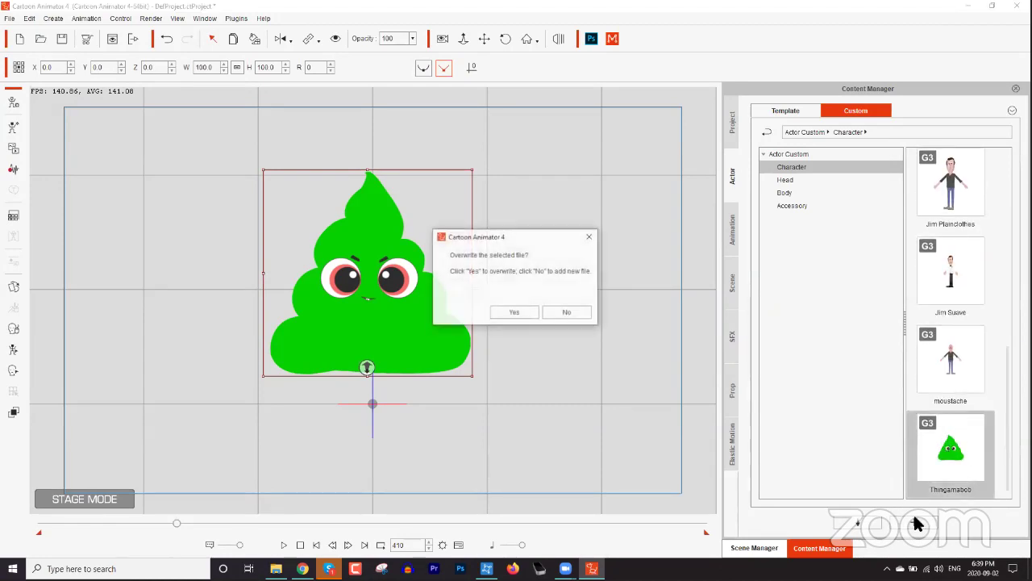
click(533, 313)
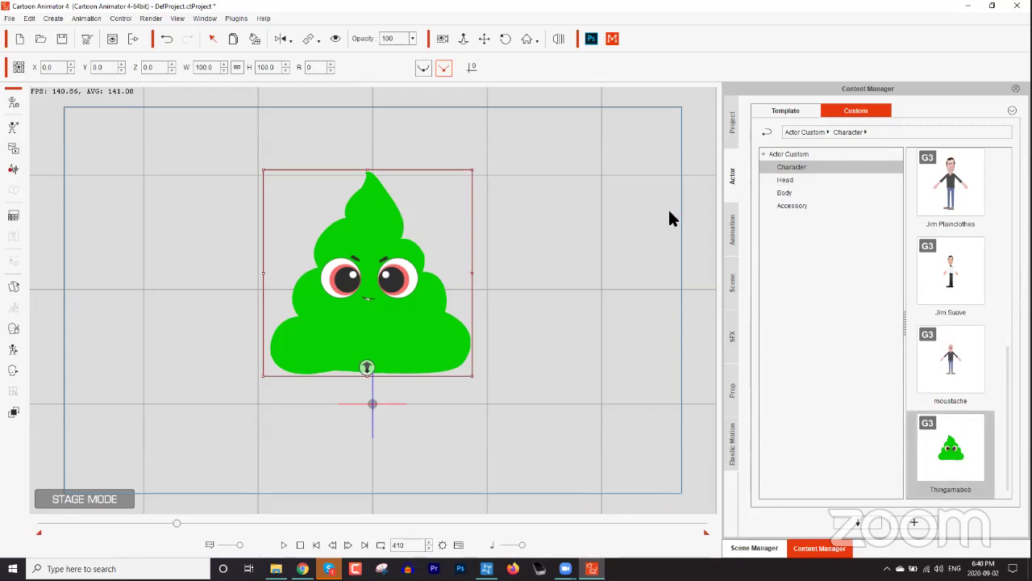
Open the green character in Composer Mode, continuing despite its existing motion
click(13, 103)
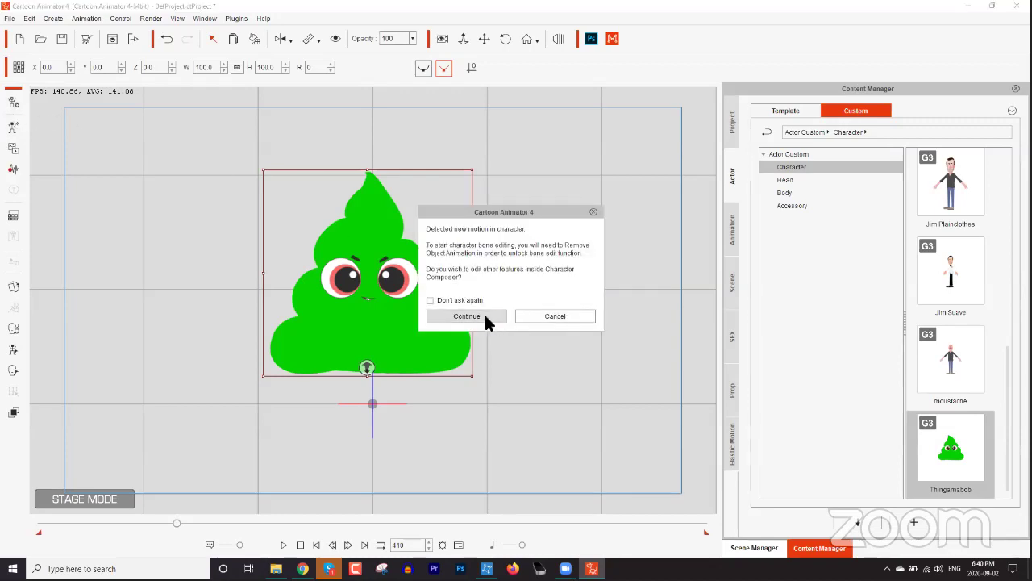
click(468, 315)
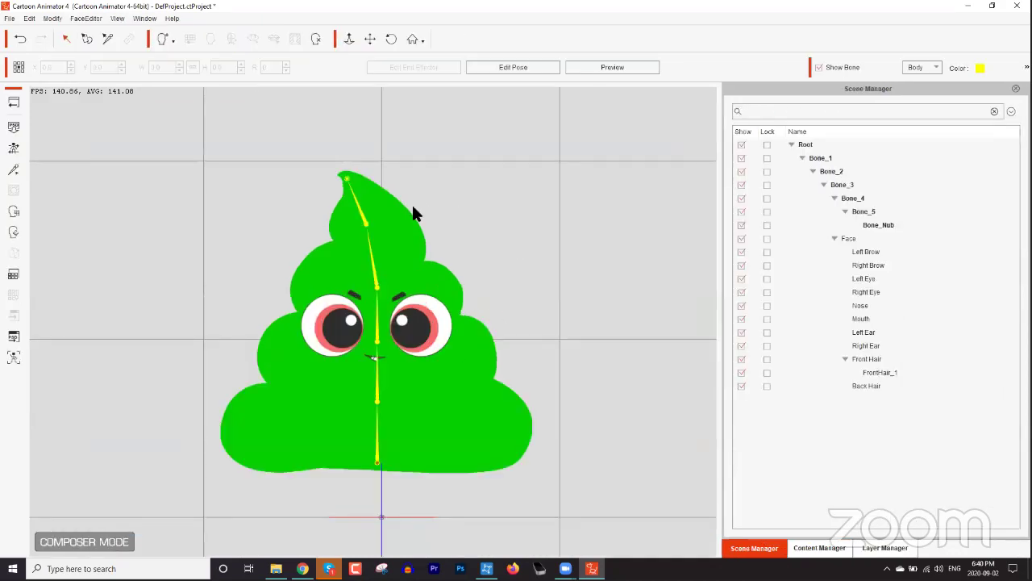
Compare the artwork by toggling the visibility of the Bone_1_Layer body and the Face layer in turn, restoring both
click(441, 356)
click(887, 548)
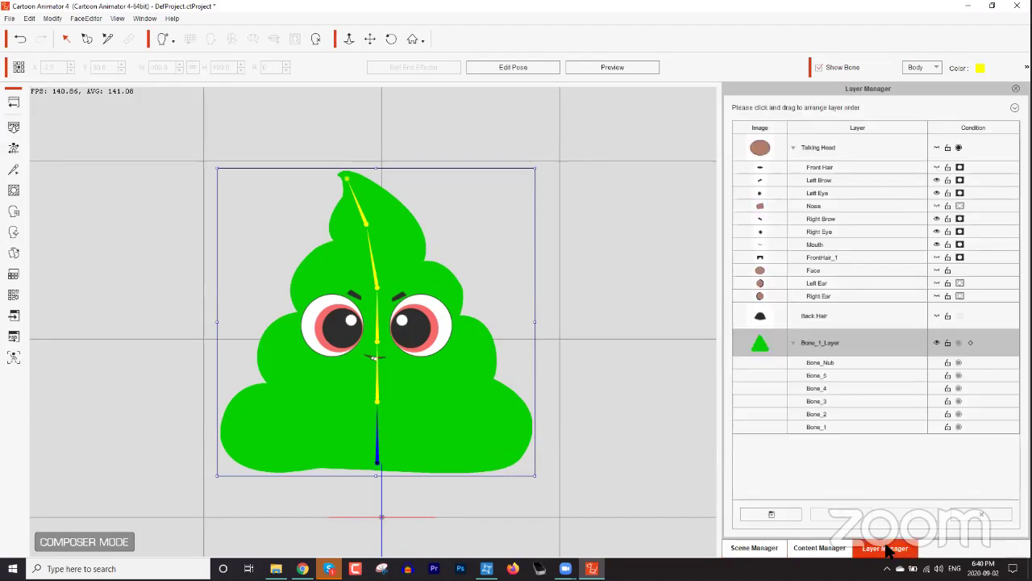
click(938, 344)
click(938, 344)
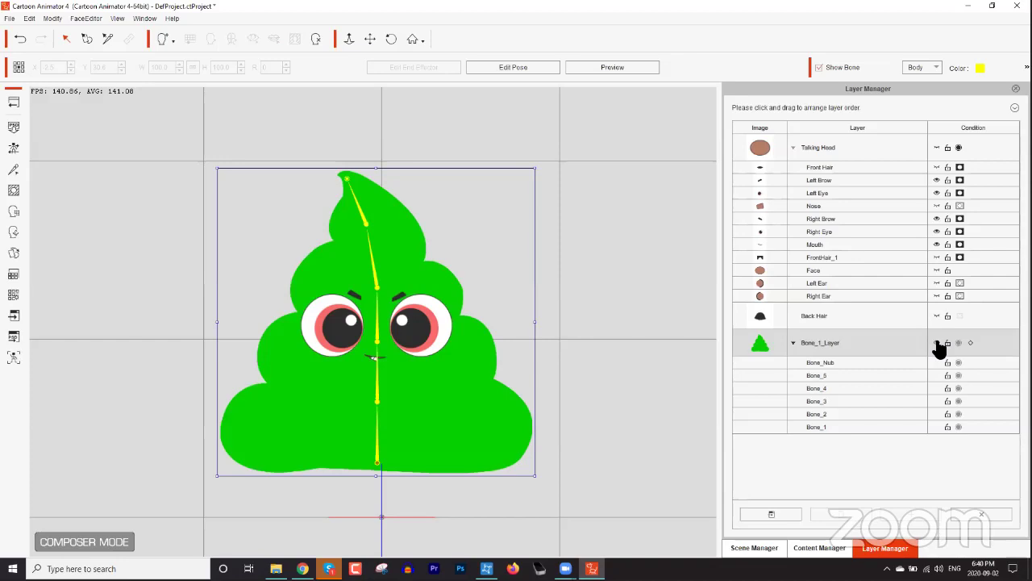
click(938, 344)
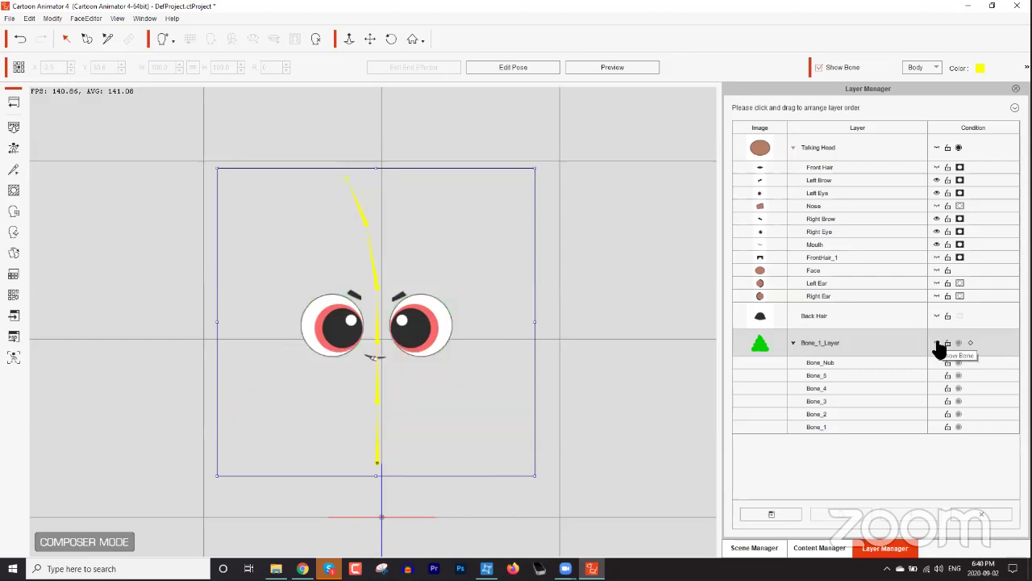
click(937, 344)
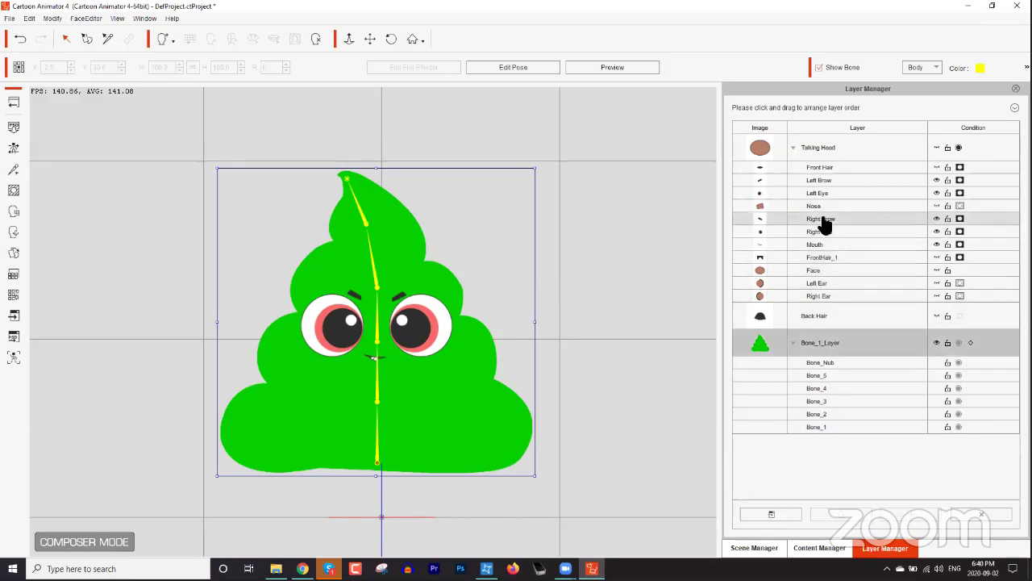
click(817, 272)
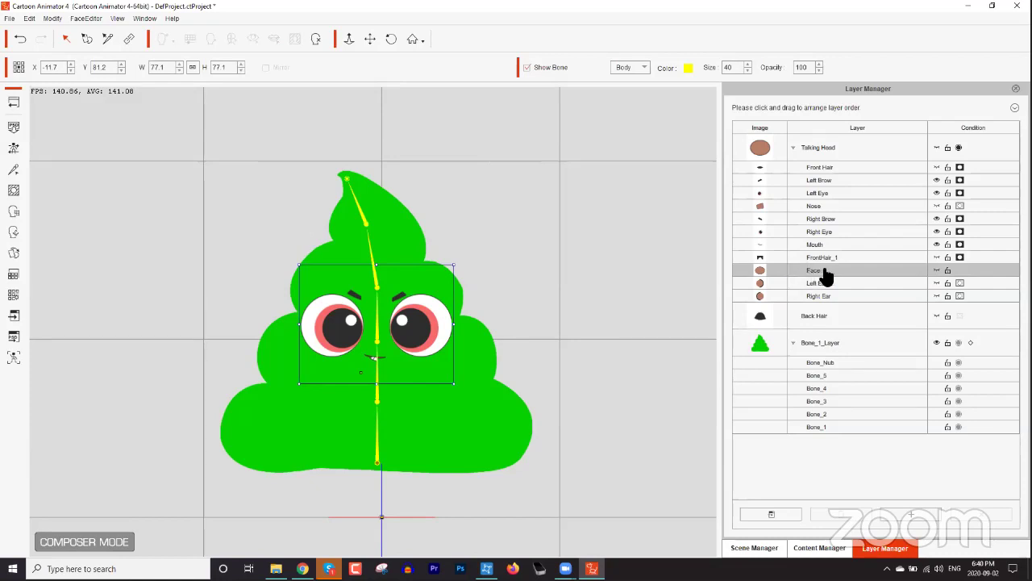
click(936, 271)
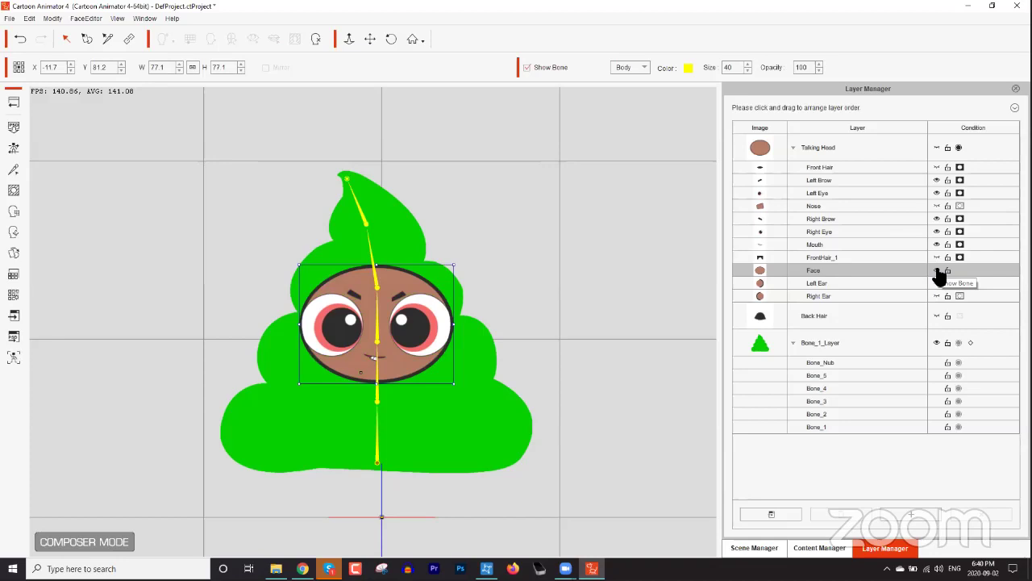
click(937, 271)
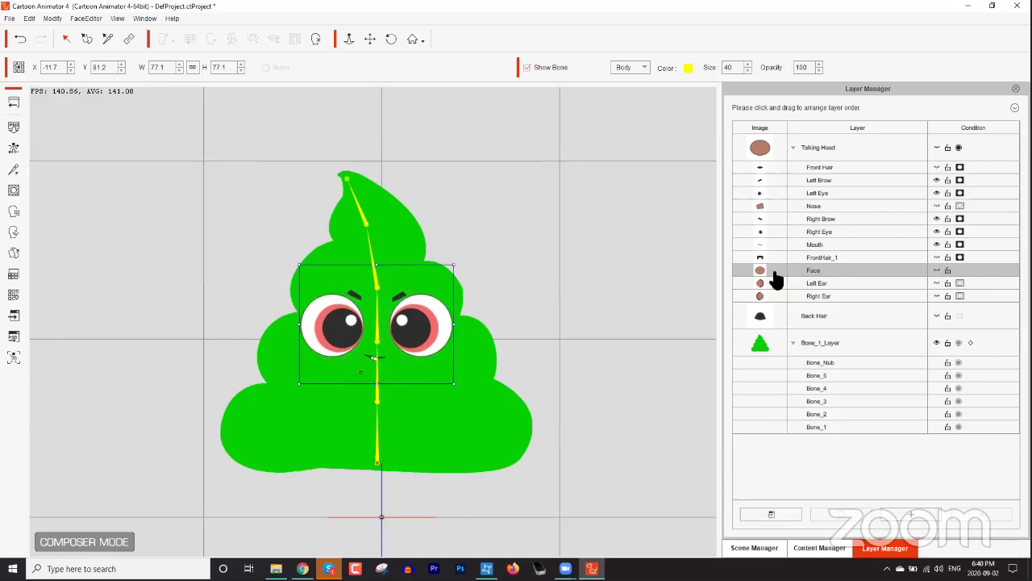
Replace the Face sprite image with the Thingamabob image file
click(13, 254)
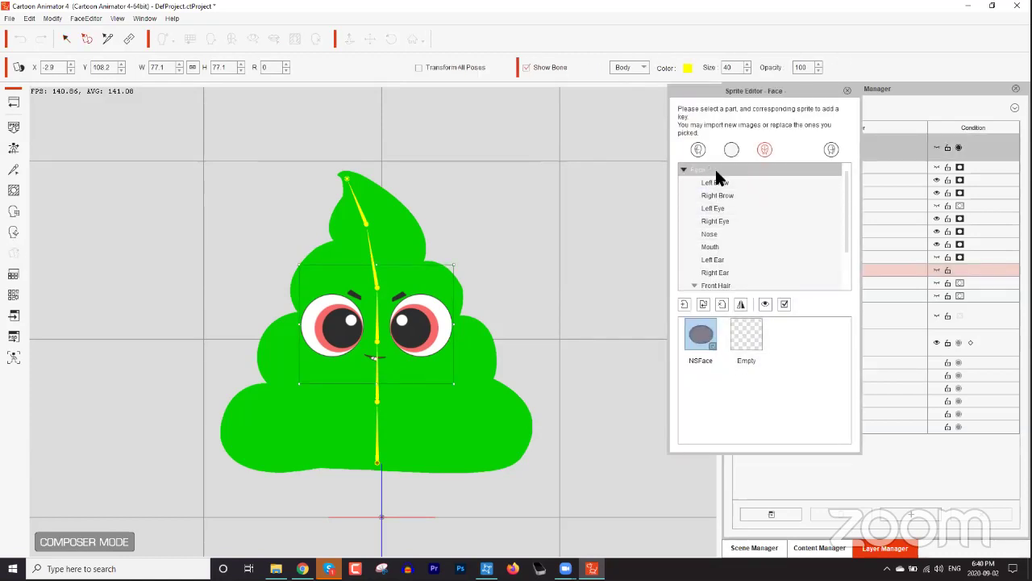
click(703, 305)
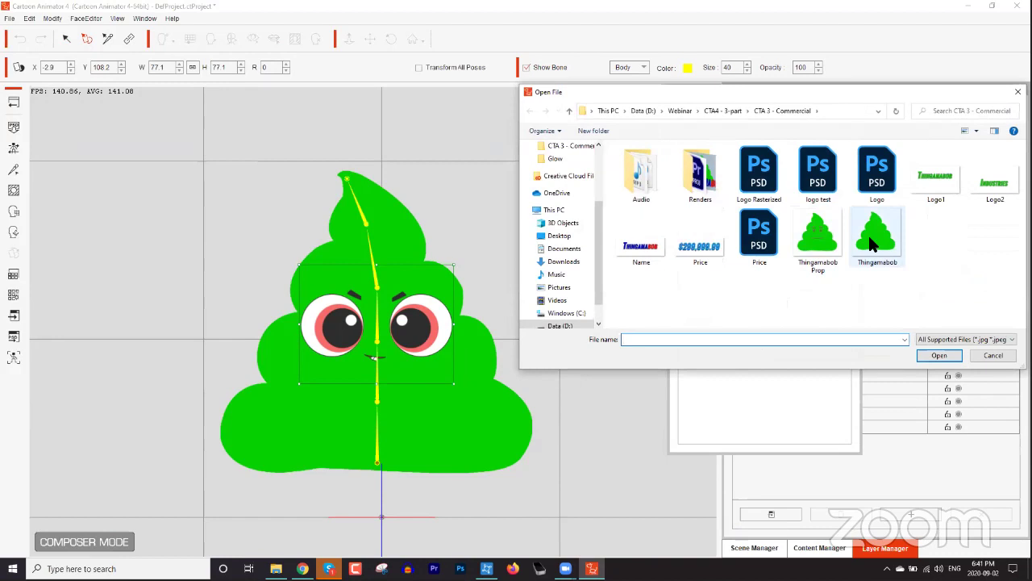
double_click(875, 240)
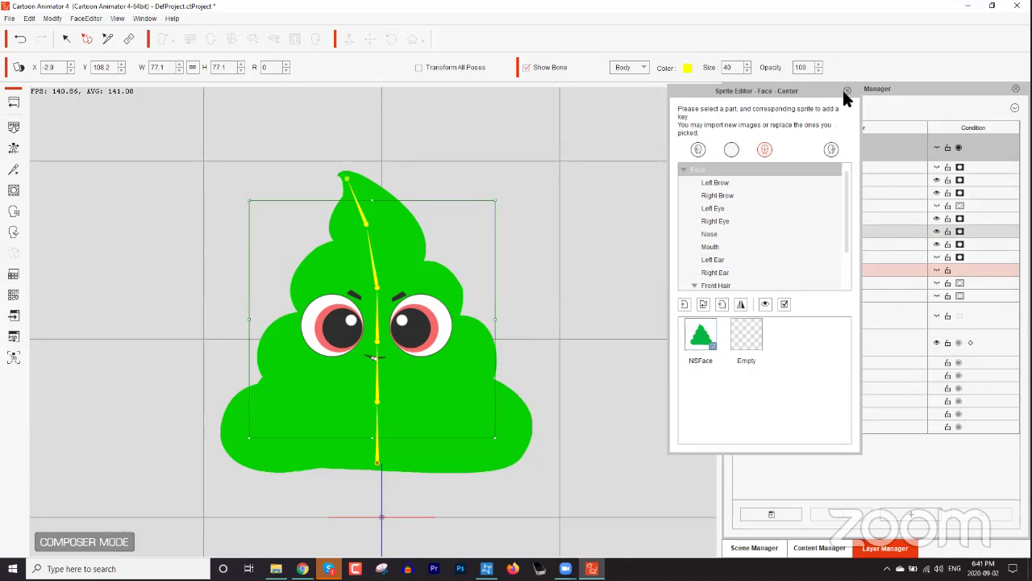
Scale the new Face sprite to about 96.5 and align it with the body at about X -1.1, Y 109.4, finishing the sprite editing
drag(495, 202, 529, 168)
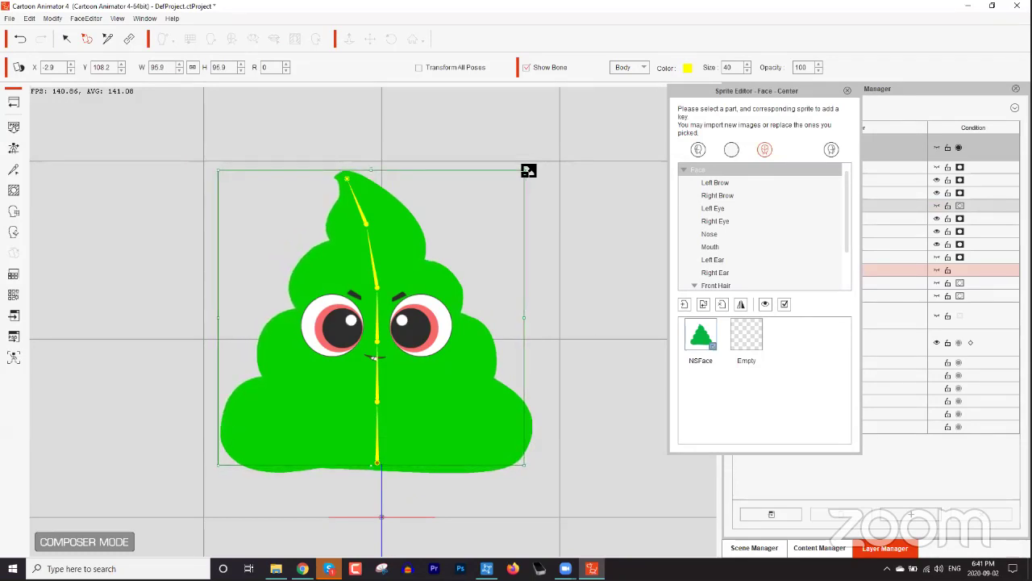
drag(409, 243, 412, 242)
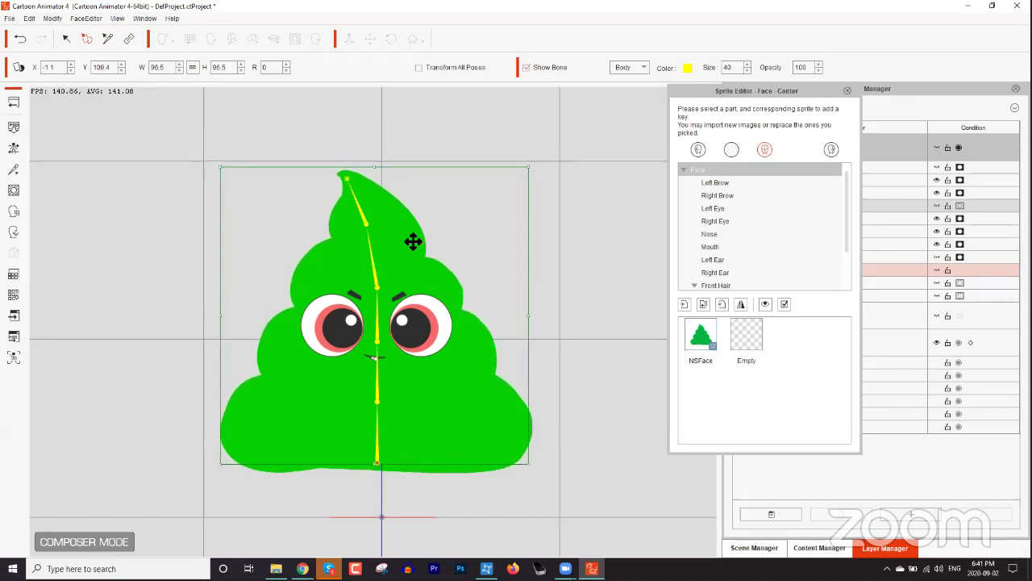
click(847, 91)
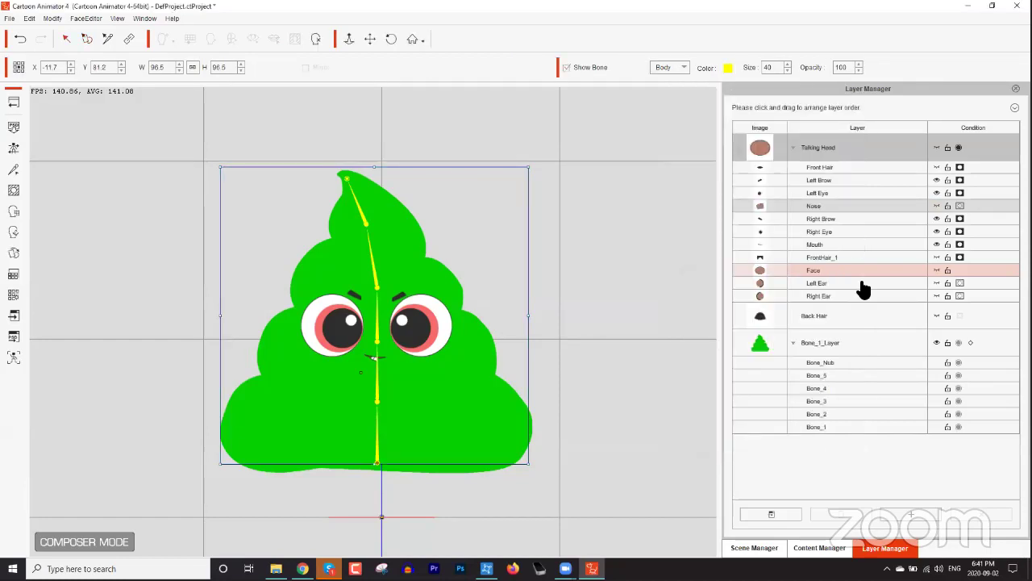
Compare the new Face sprite with the body by toggling the Bone_1_Layer and Face visibility, leaving the body shown and the Face hidden
click(938, 344)
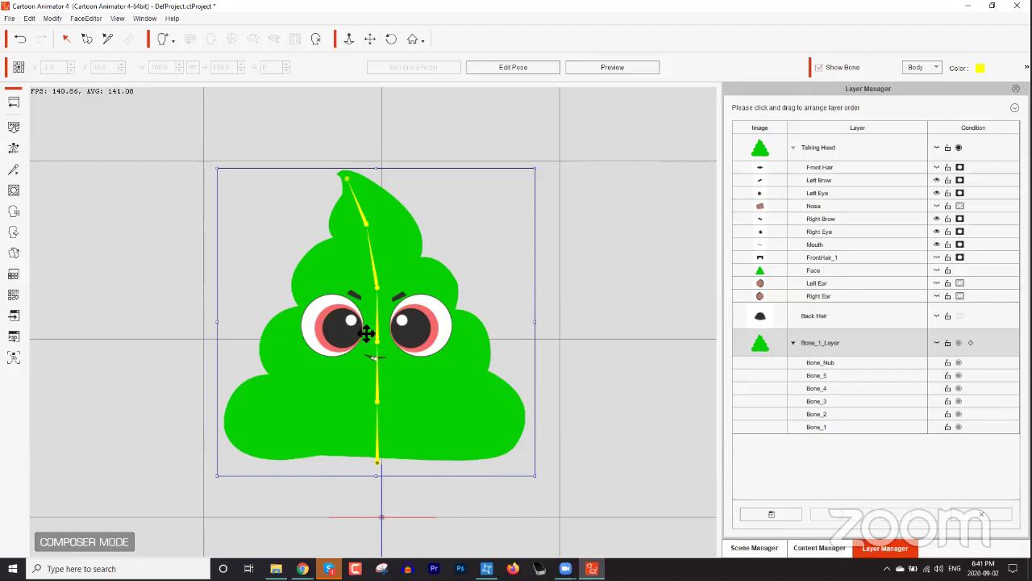
click(937, 343)
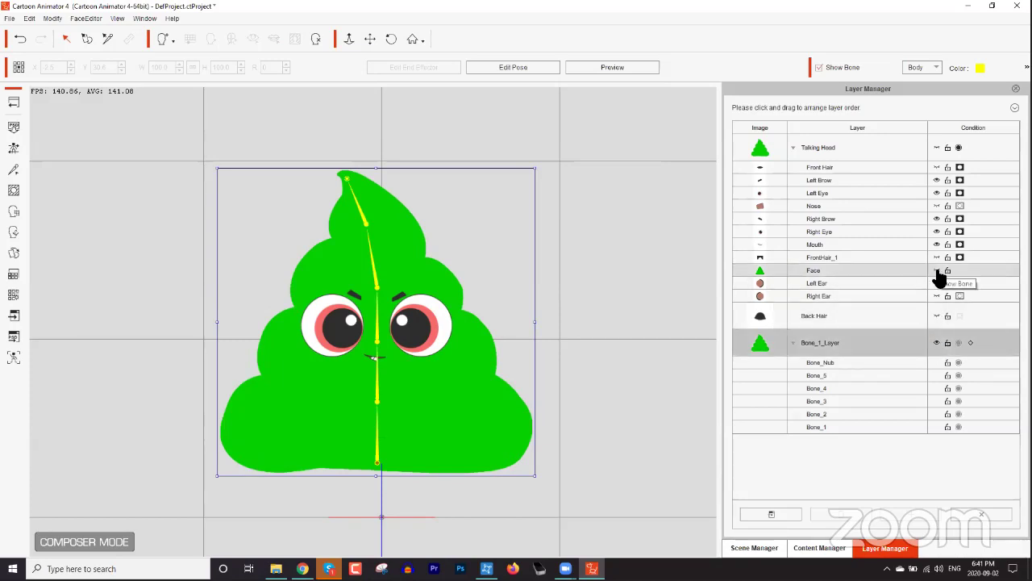
click(939, 274)
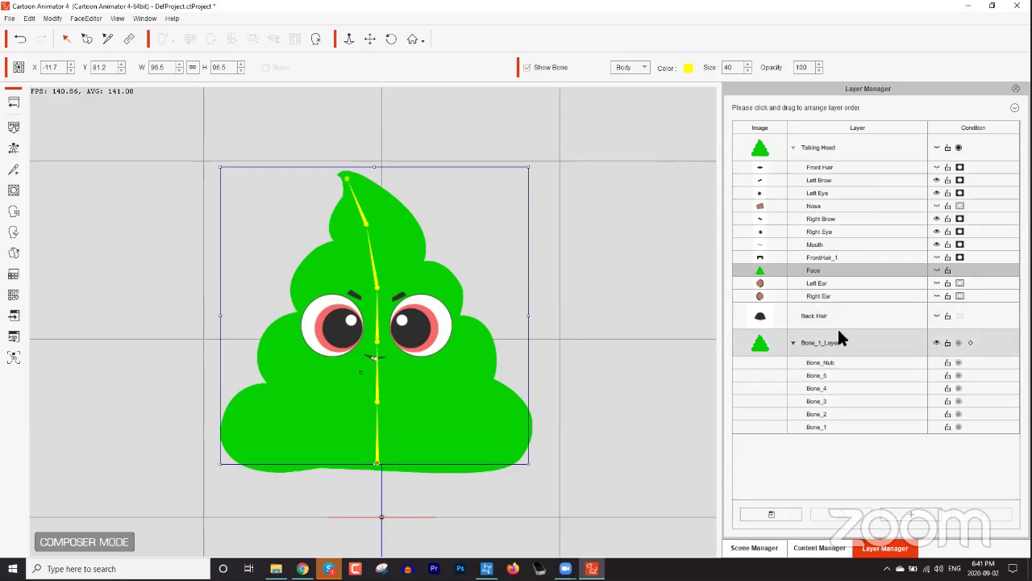
Return to Stage Mode and preview the Face Puppet motion on the character, closing the puppet editor without recording
click(15, 100)
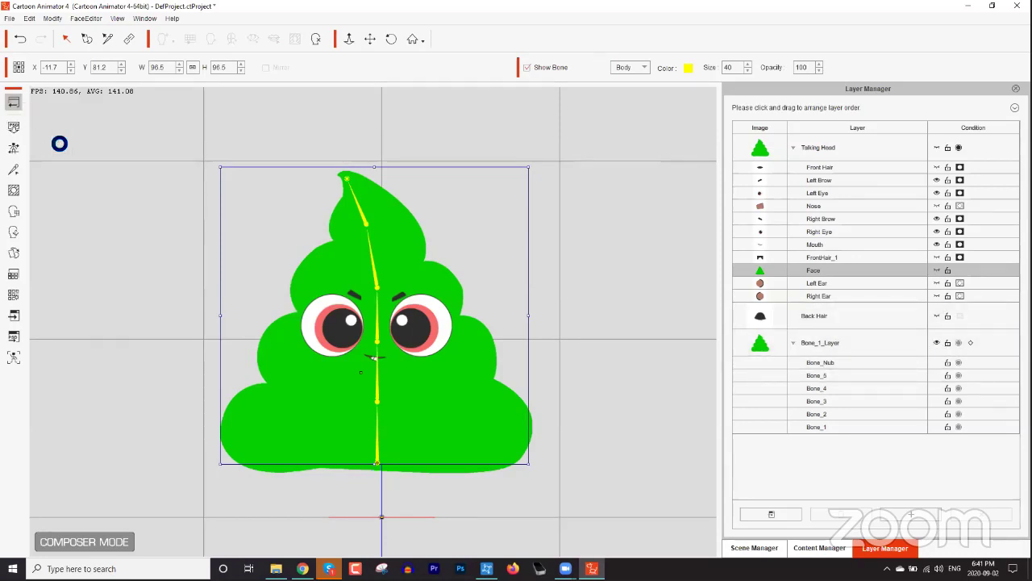
click(349, 311)
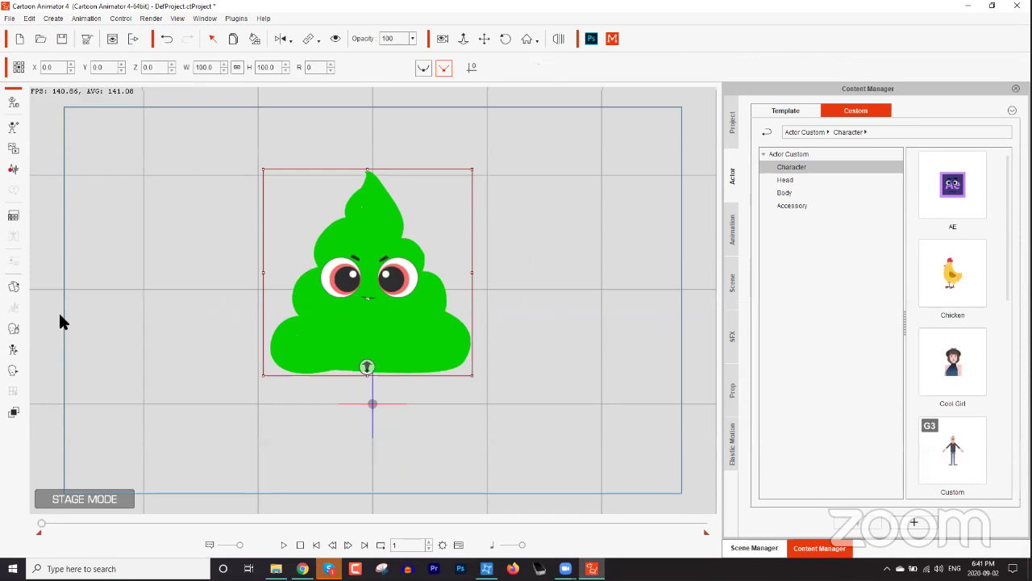
click(13, 329)
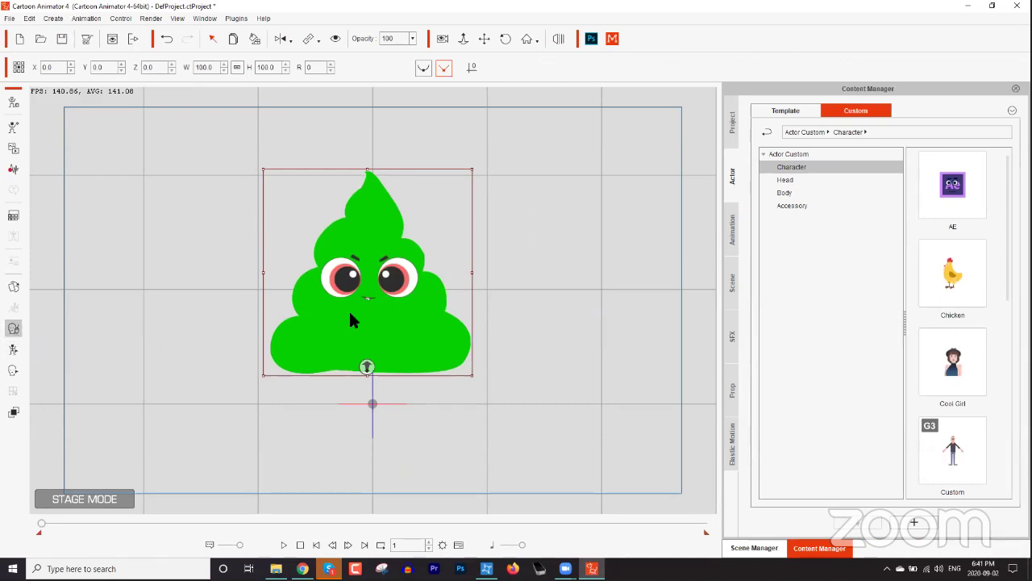
click(672, 203)
key(space)
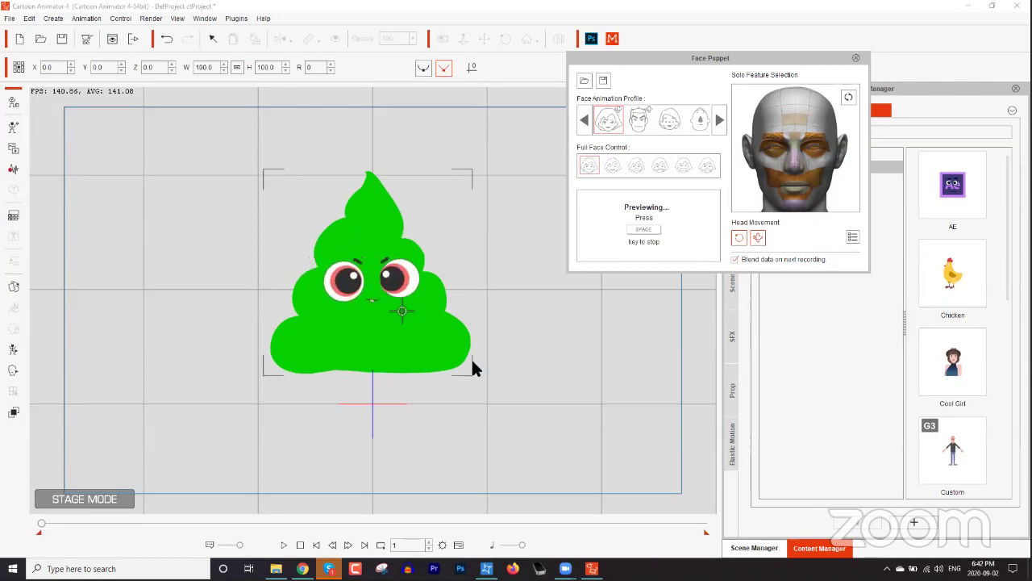
key(space)
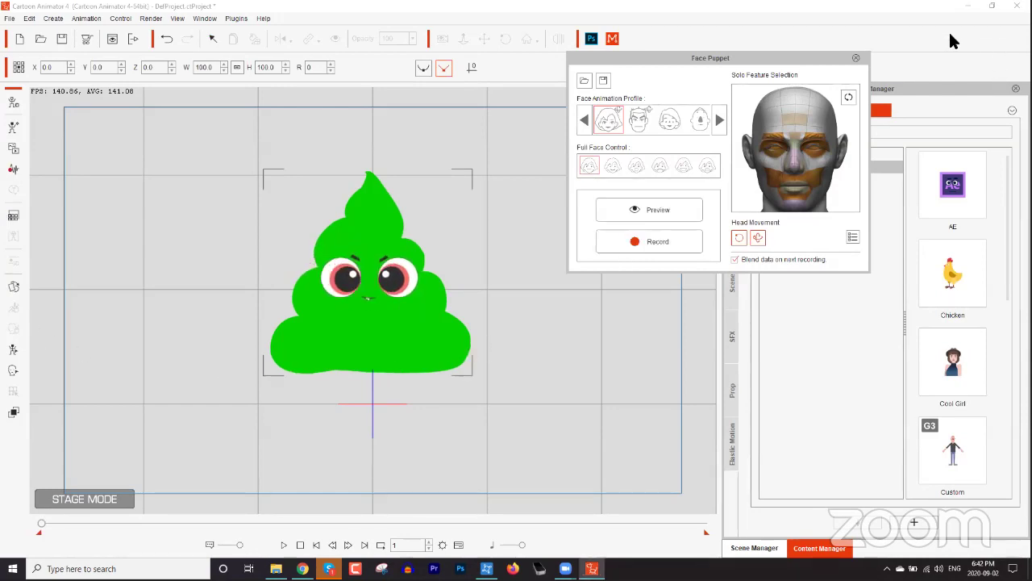
click(857, 59)
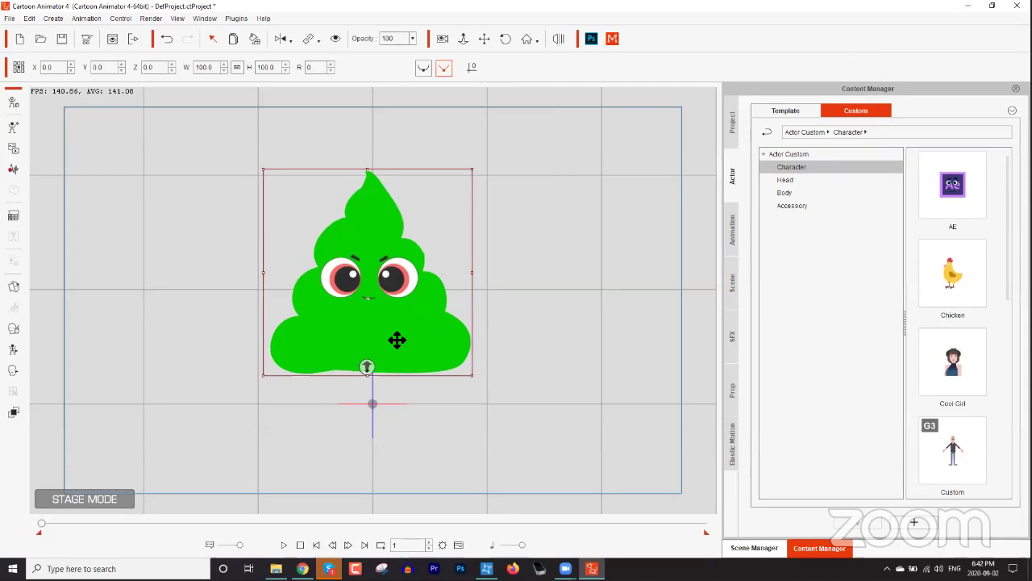
Reopen the character in Composer Mode despite its motion, hide the Bone_1_Layer body and show the Face layer instead
click(11, 106)
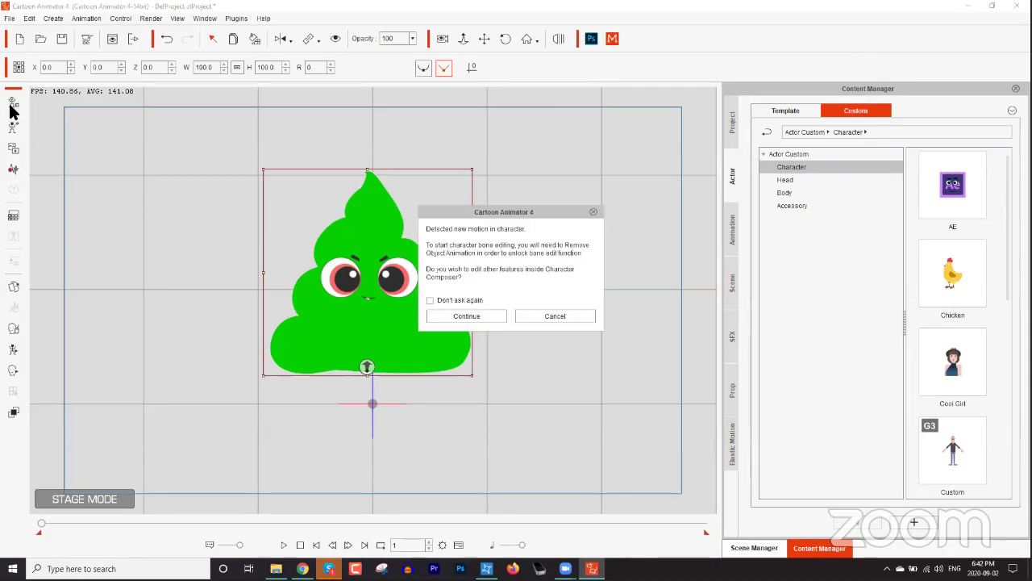
click(480, 319)
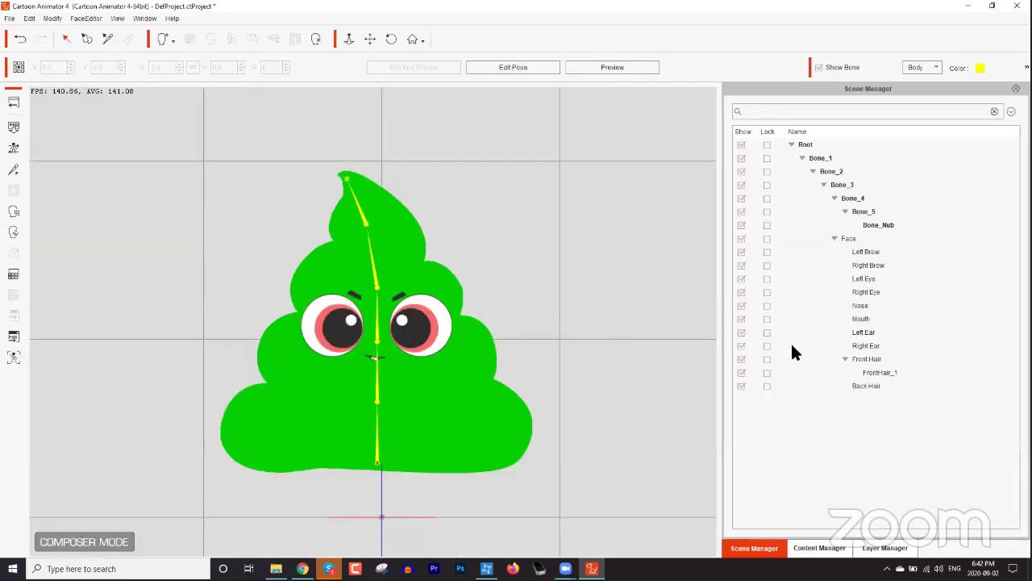
click(904, 547)
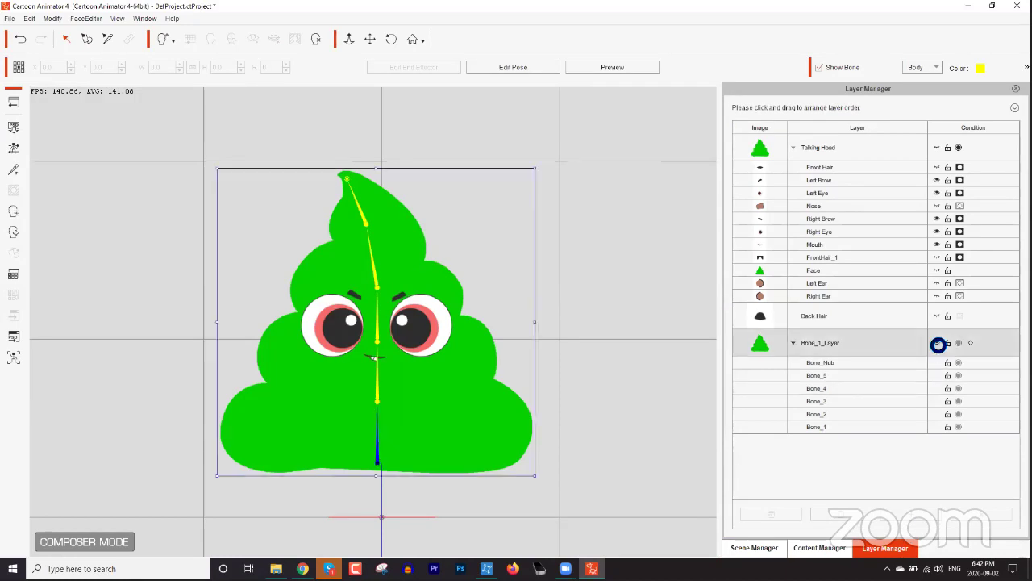
click(936, 343)
click(936, 271)
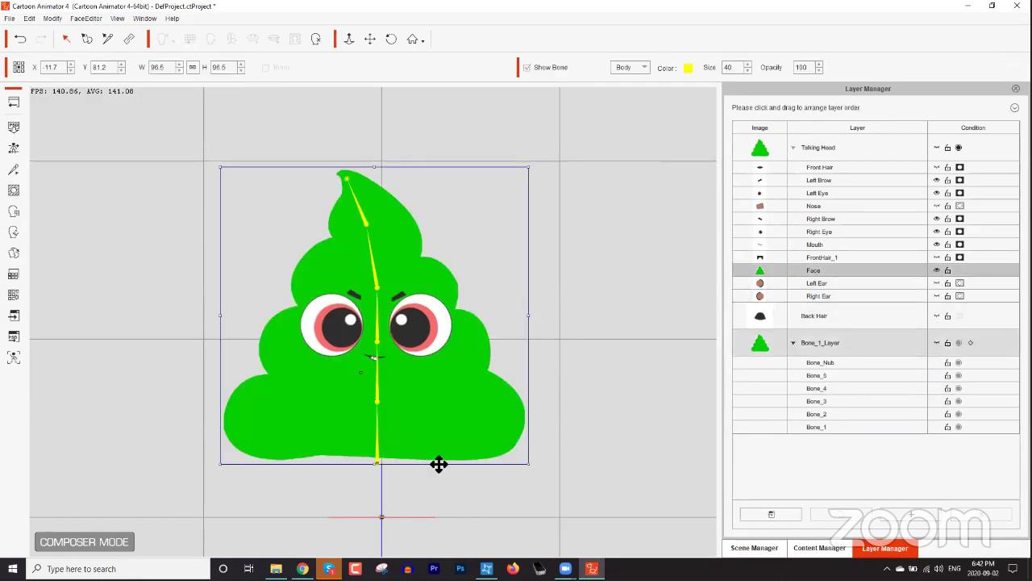
Stretch the Face sprite to about W 97.9, H 100.7 and return to Stage Mode
drag(376, 462, 378, 473)
drag(532, 314, 534, 314)
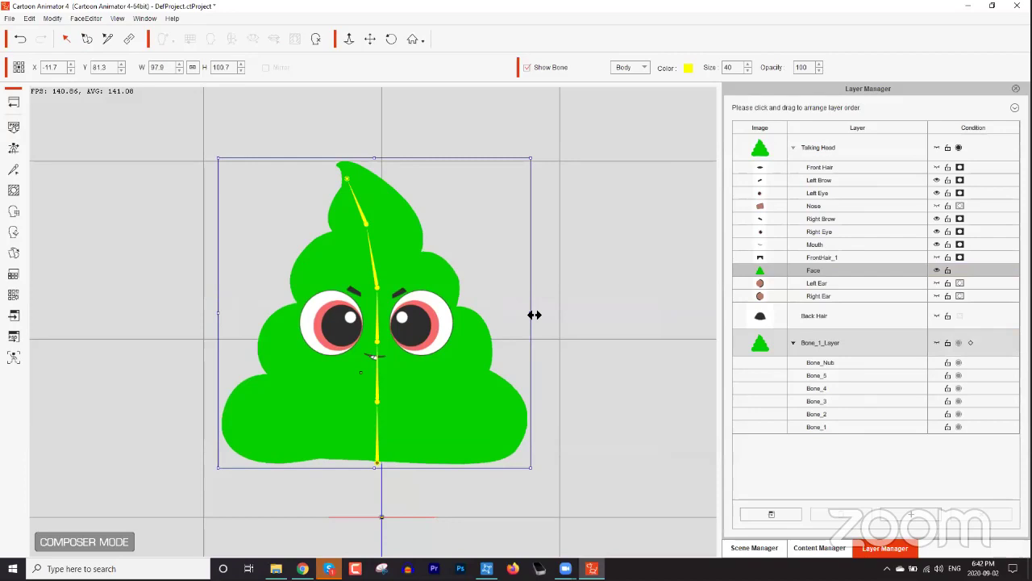
click(14, 105)
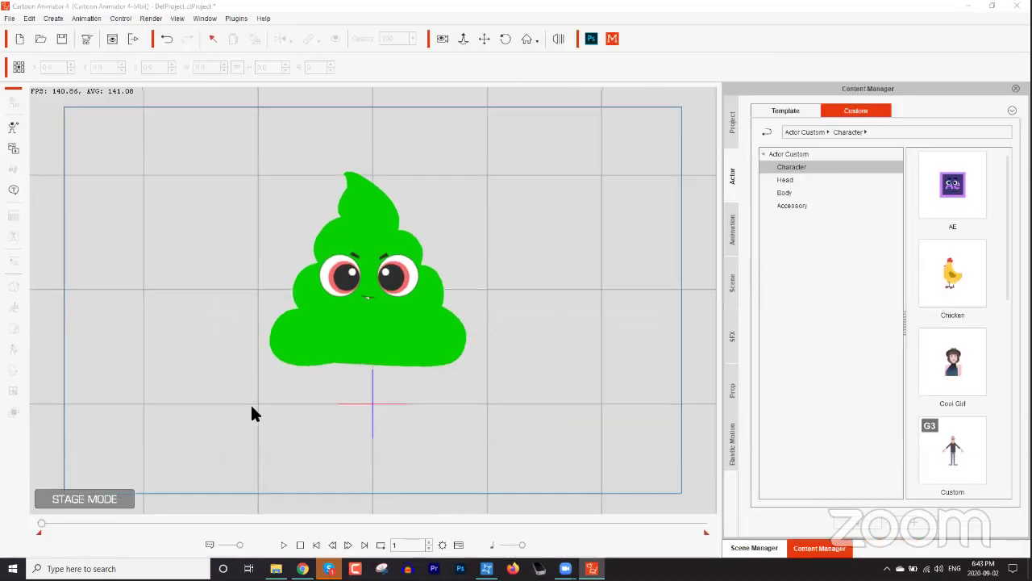
Preview the Face Puppet motion on the character with its Face layer shown, closing the puppet editor without recording
click(356, 355)
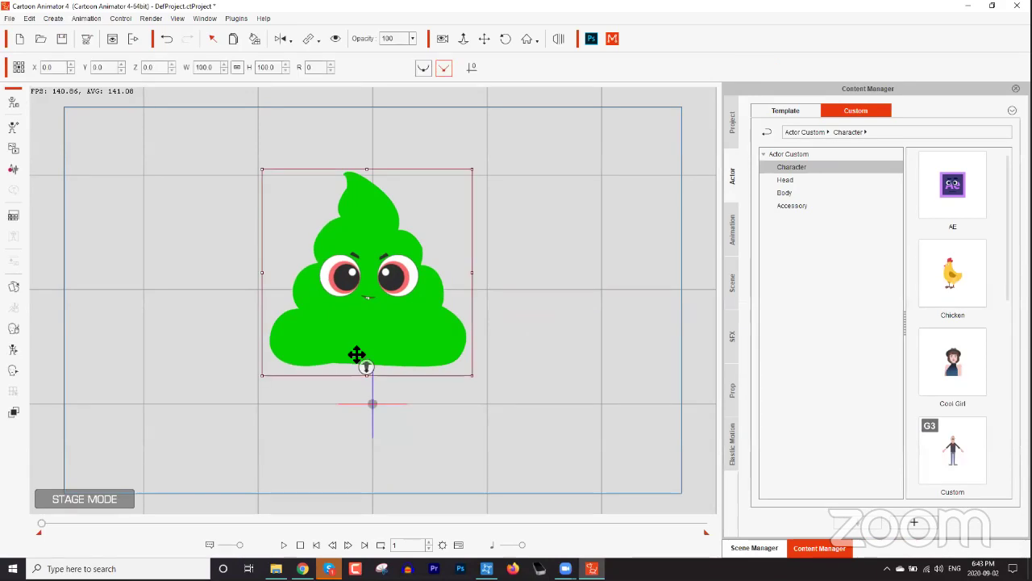
click(14, 330)
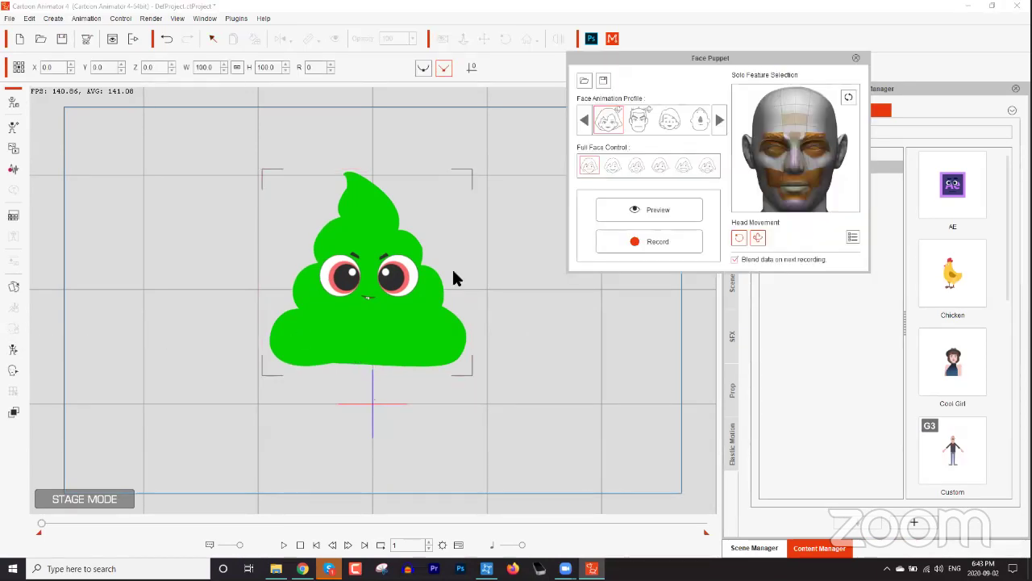
click(627, 208)
key(space)
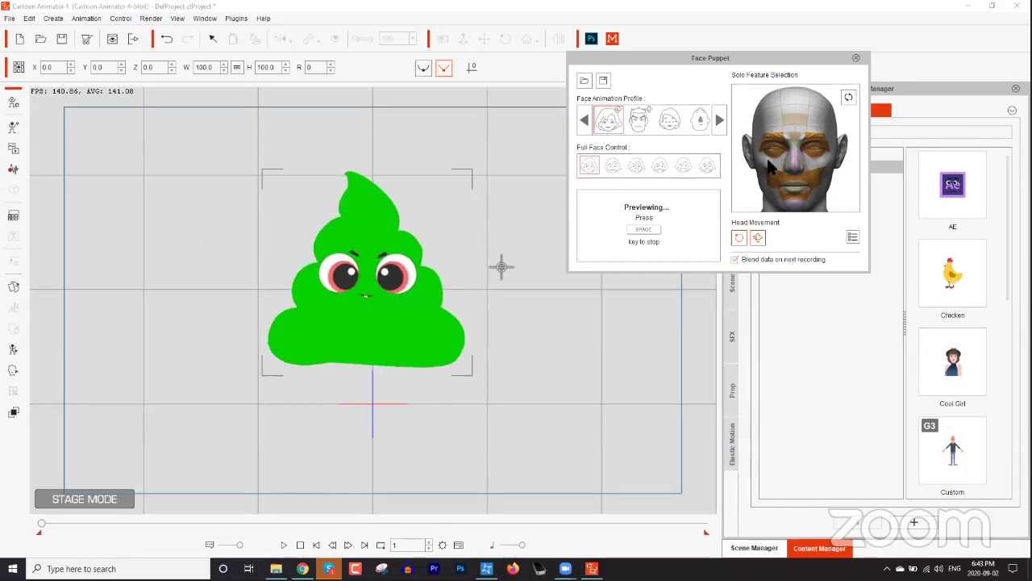
key(space)
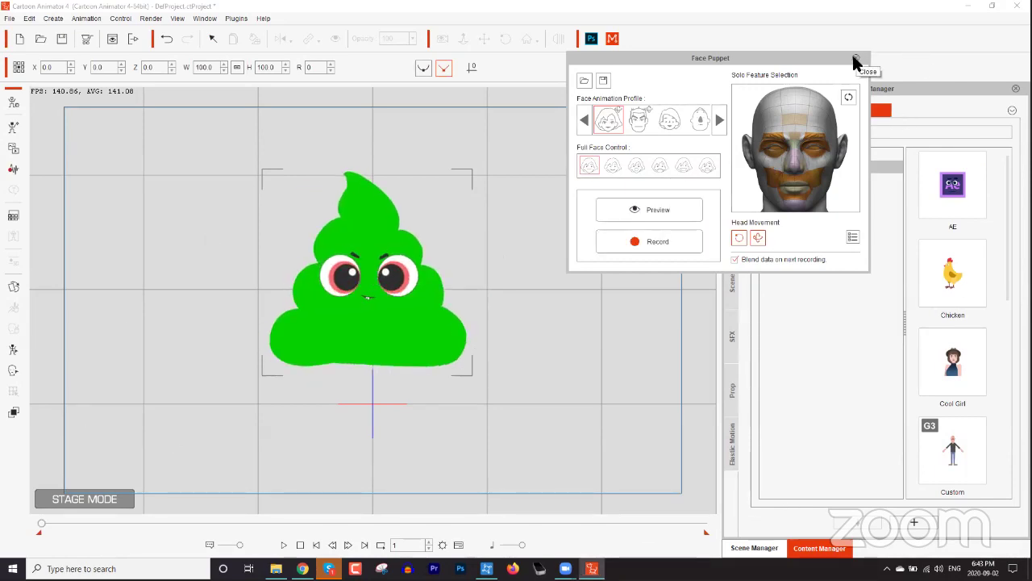
click(856, 59)
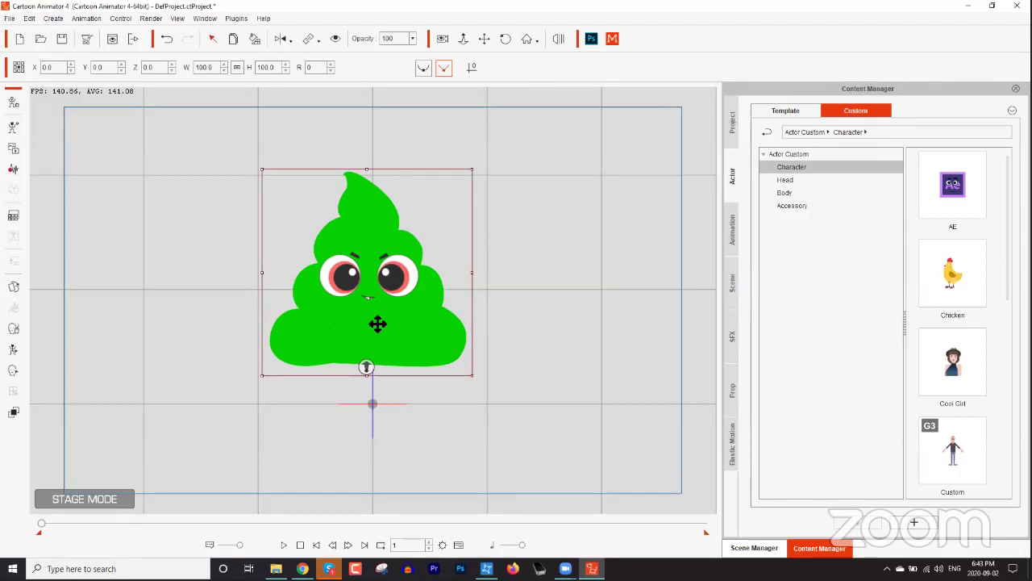
Reopen the character in Composer Mode despite its motion, and check its head turn and full right-facing angle in the 360 Head Creator
click(12, 105)
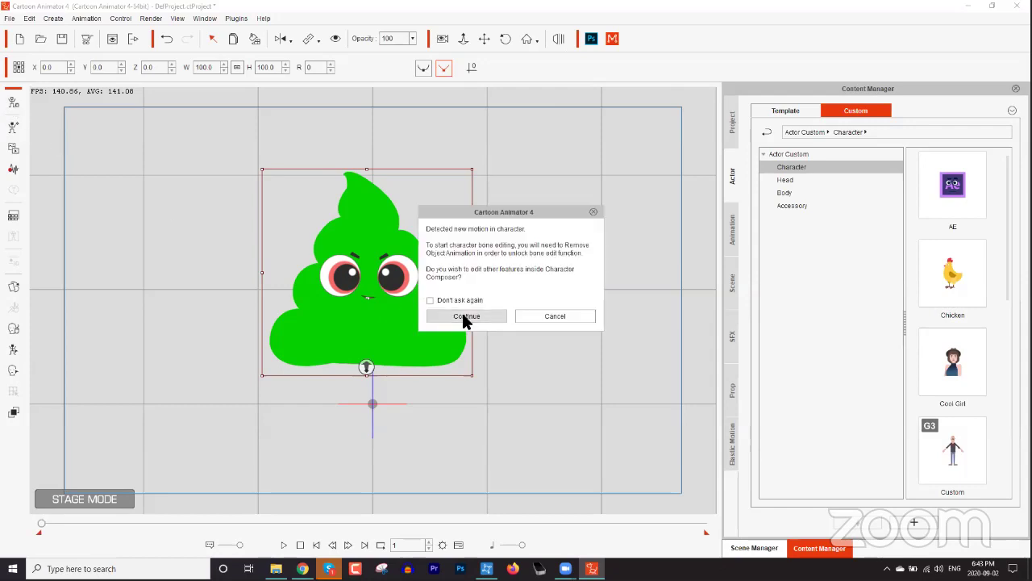
click(464, 318)
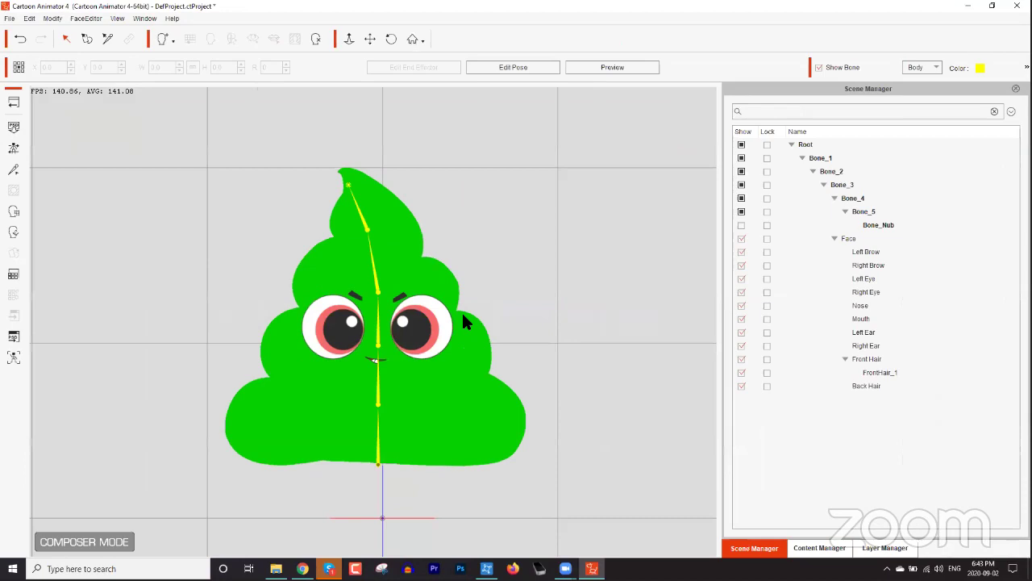
click(13, 234)
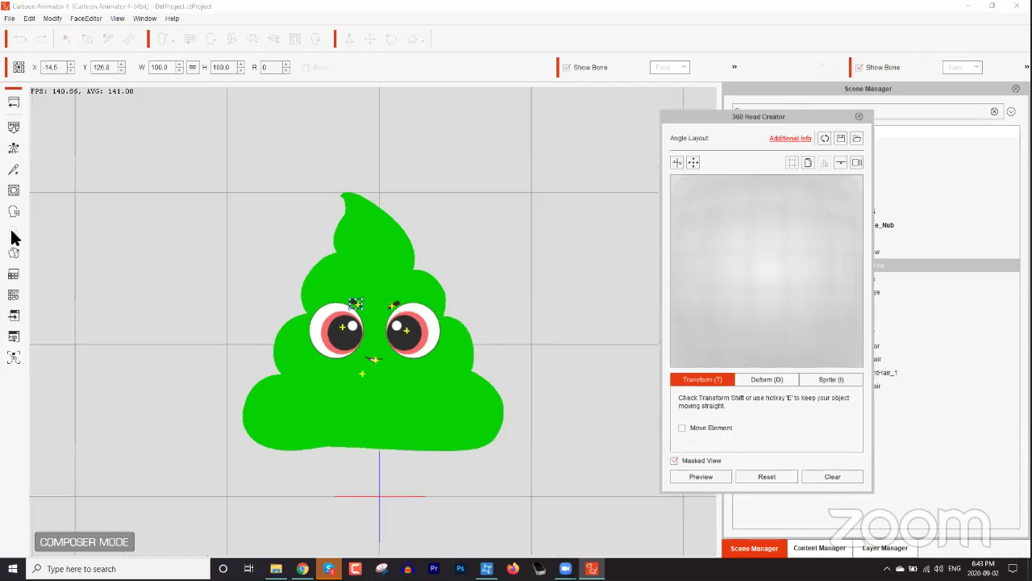
click(714, 472)
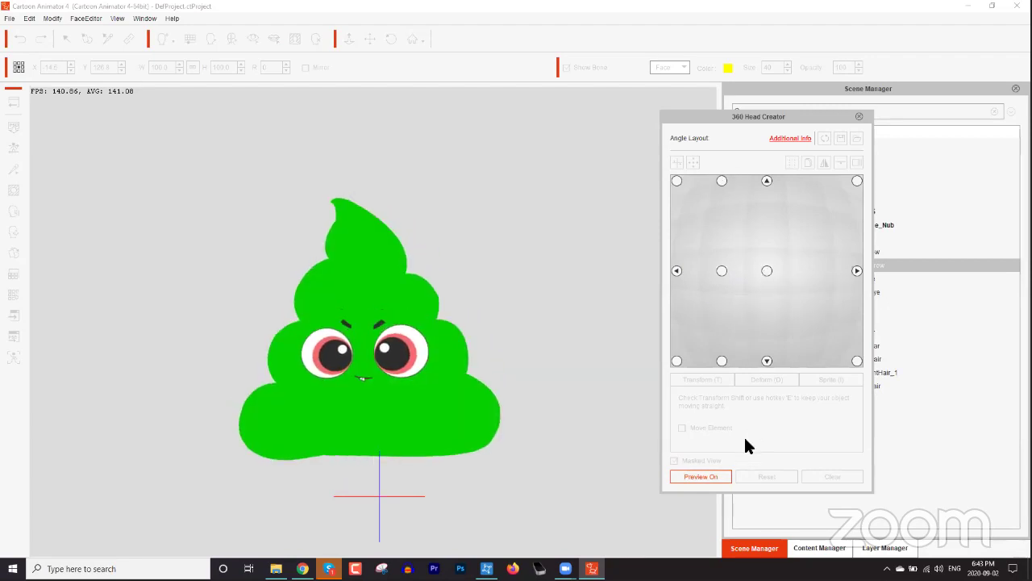
click(707, 476)
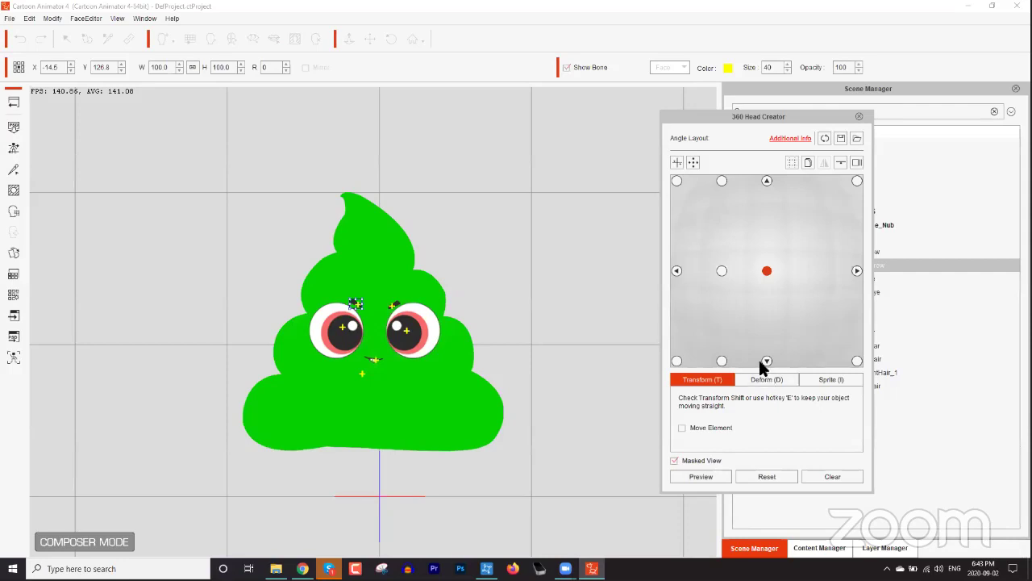
click(676, 271)
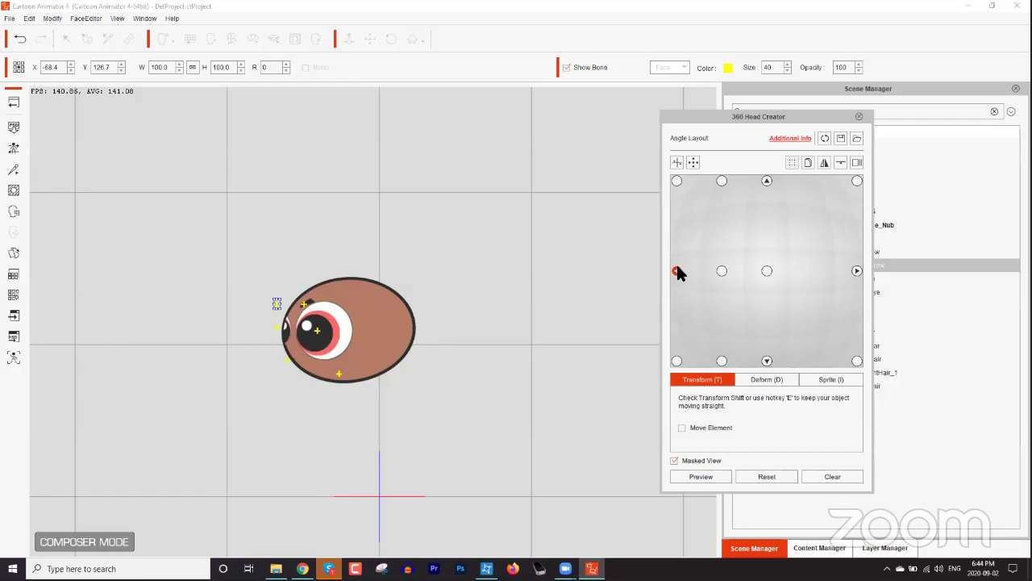
Replace the Face's Right-angle sprite with the green Thingamabob image in the Sprite Editor, compare it with the Center angle, and close the editor
click(13, 254)
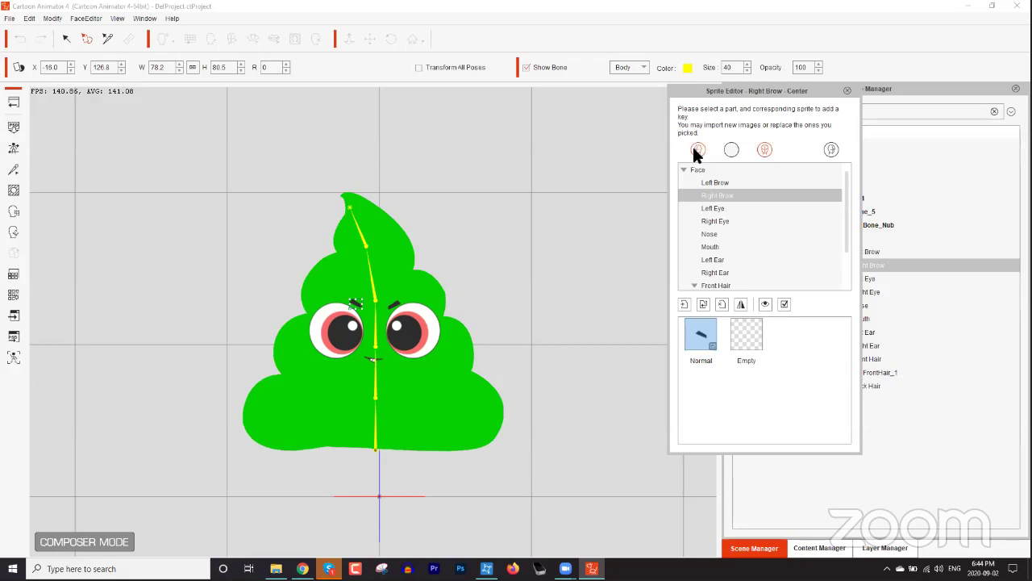
click(698, 150)
click(700, 169)
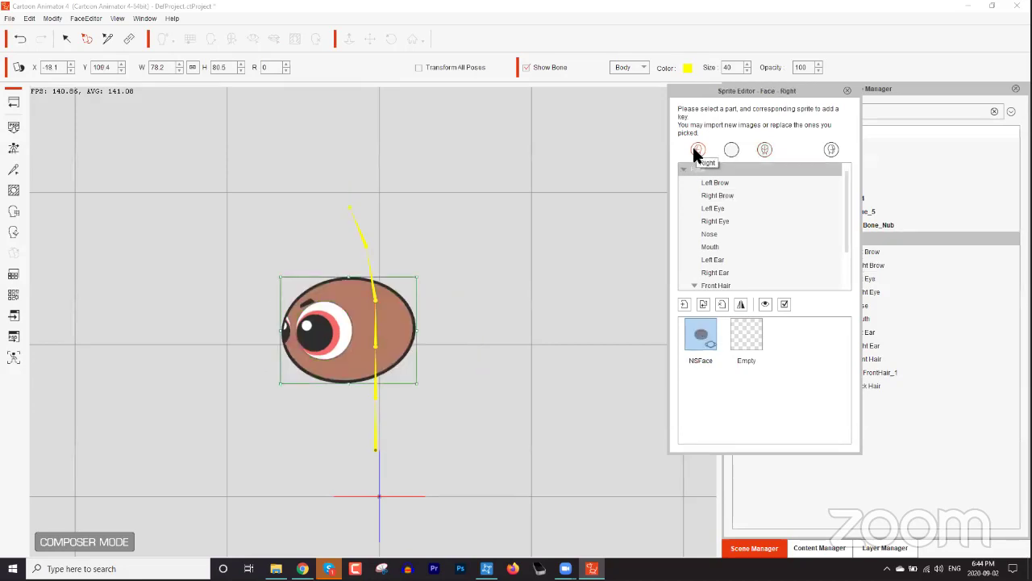
click(704, 307)
click(877, 233)
double_click(876, 232)
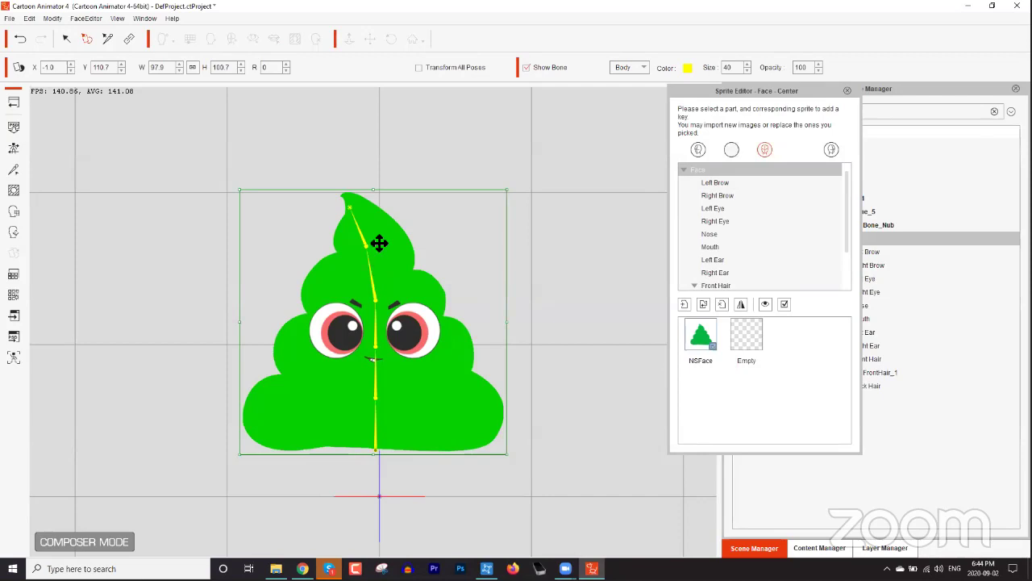
click(698, 151)
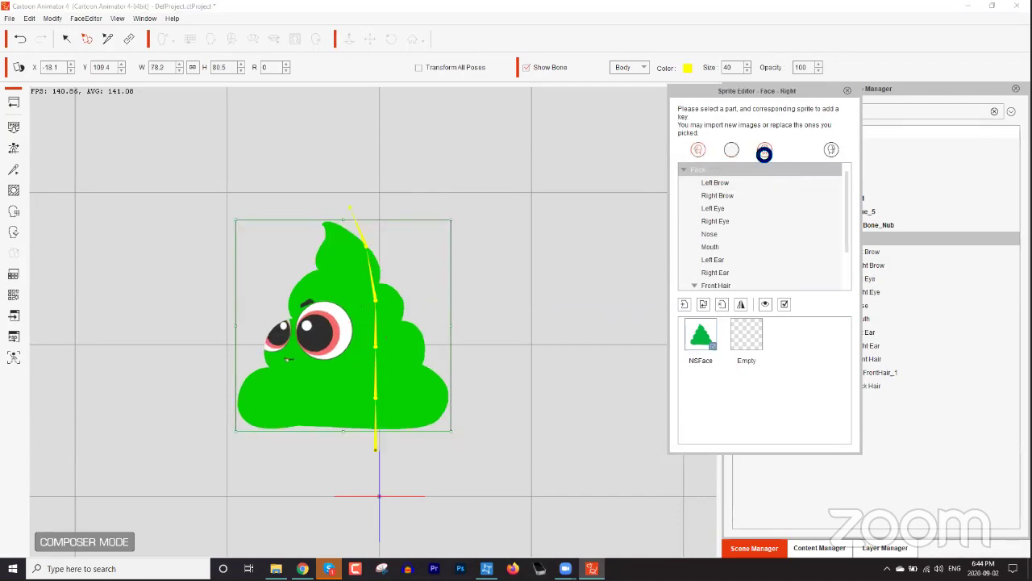
click(765, 150)
click(699, 151)
click(847, 91)
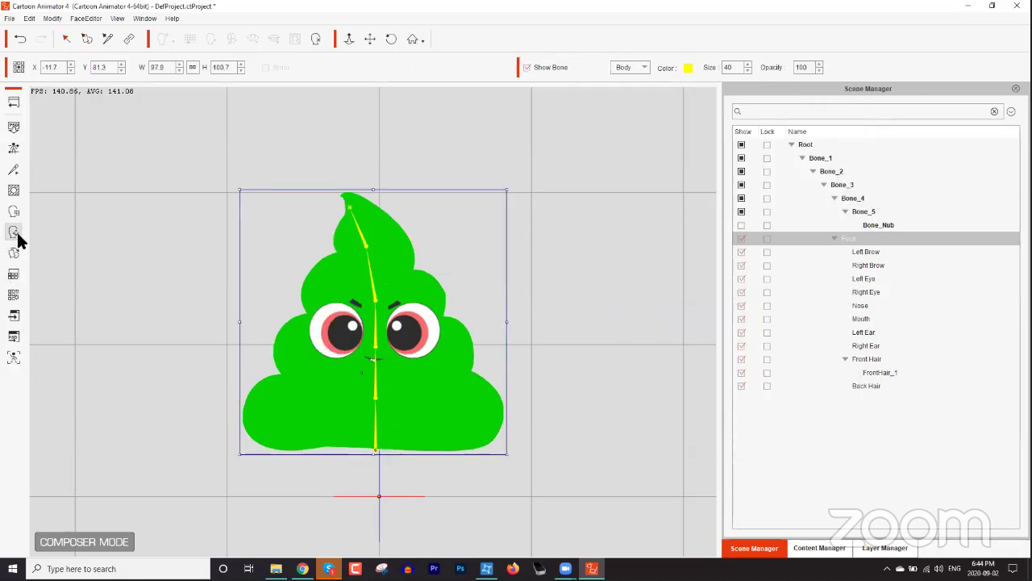
Examine the Face sprite at the full right, half-right and diagonal right angles in the 360 Head Creator
click(14, 231)
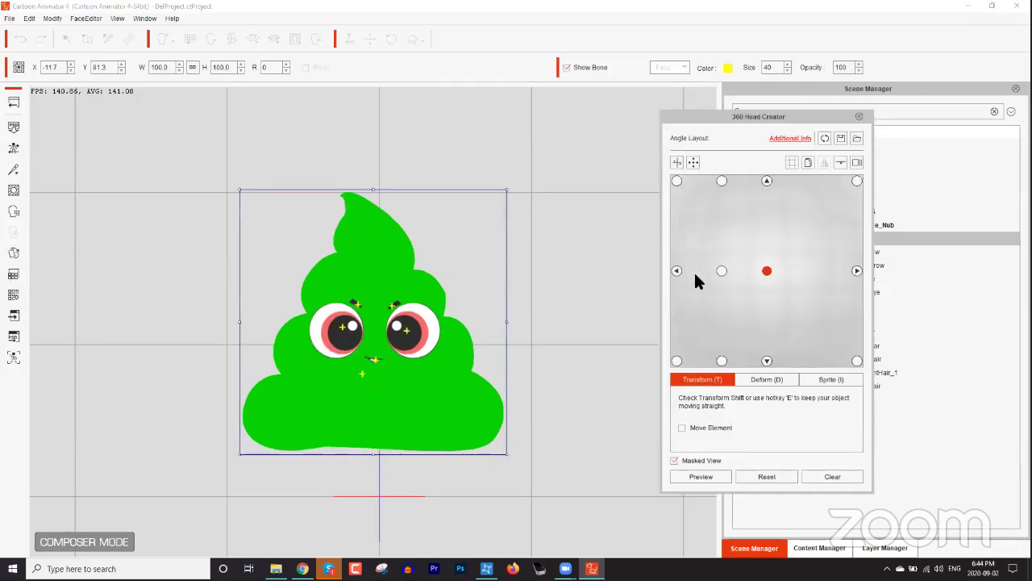
click(676, 271)
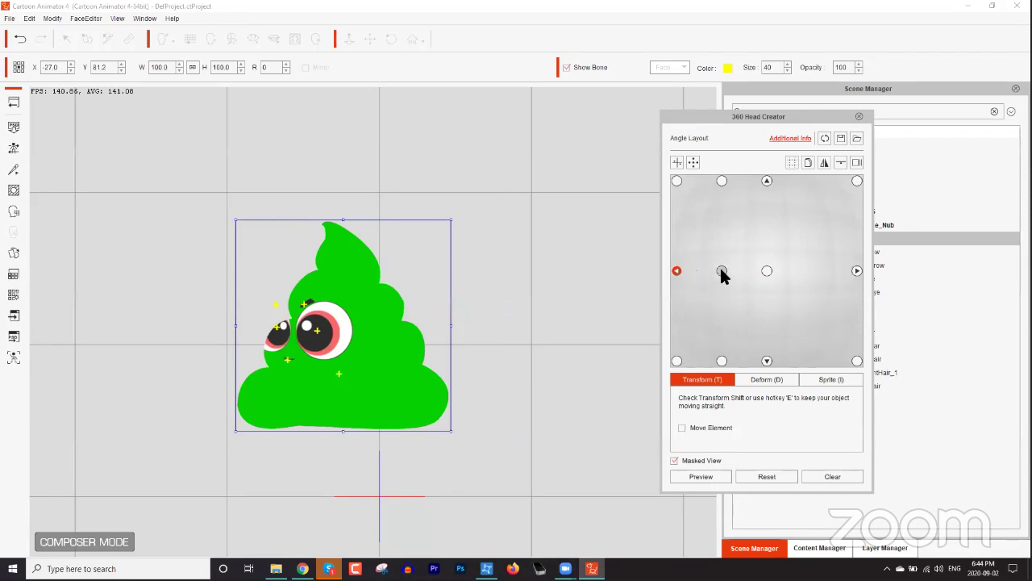
click(722, 271)
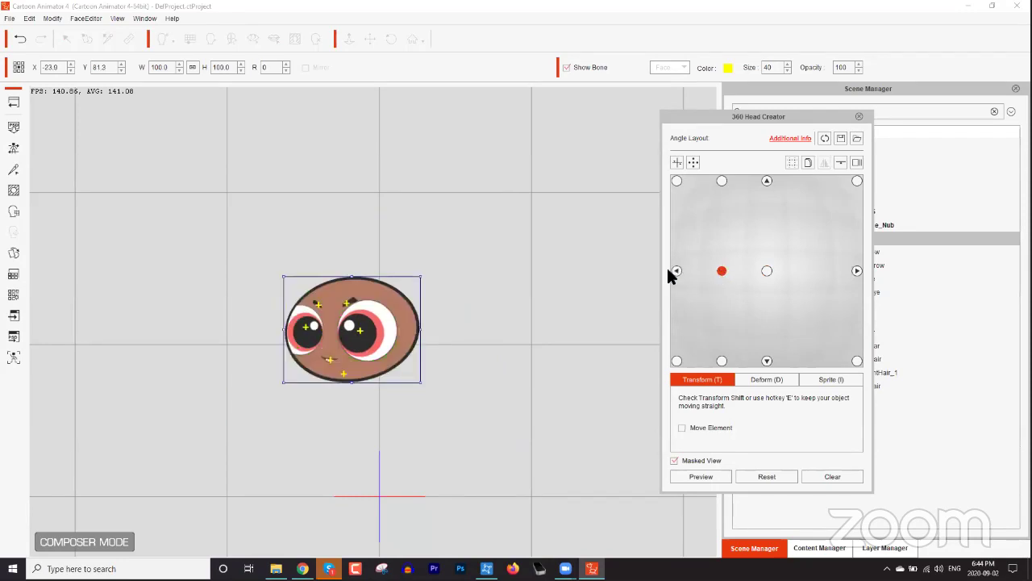
click(676, 270)
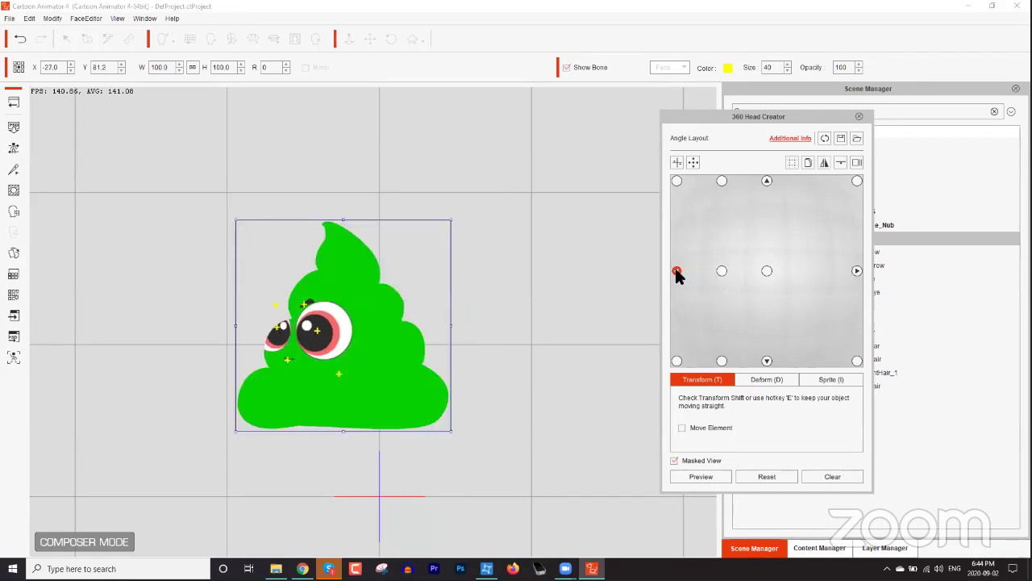
click(676, 180)
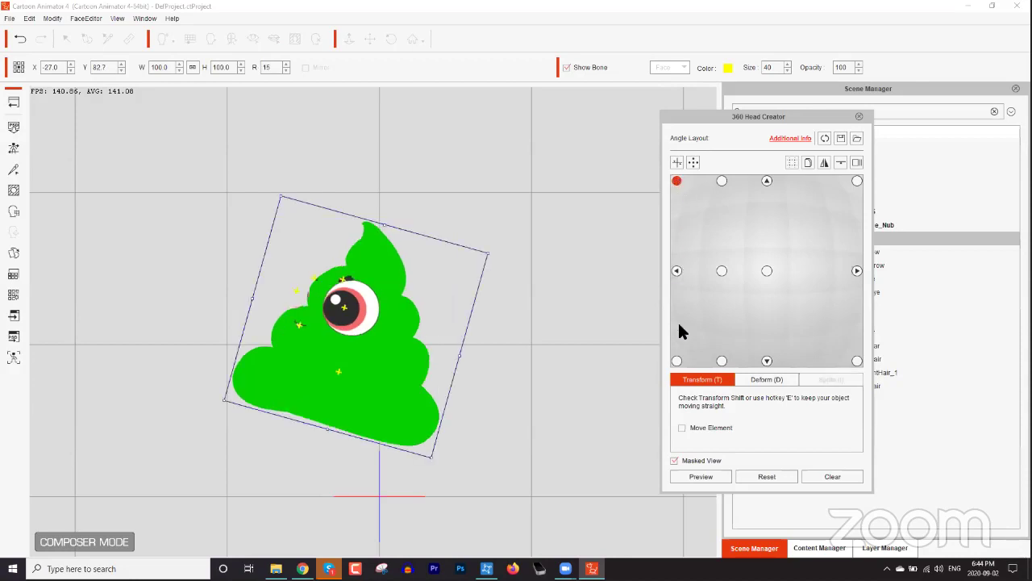
click(676, 361)
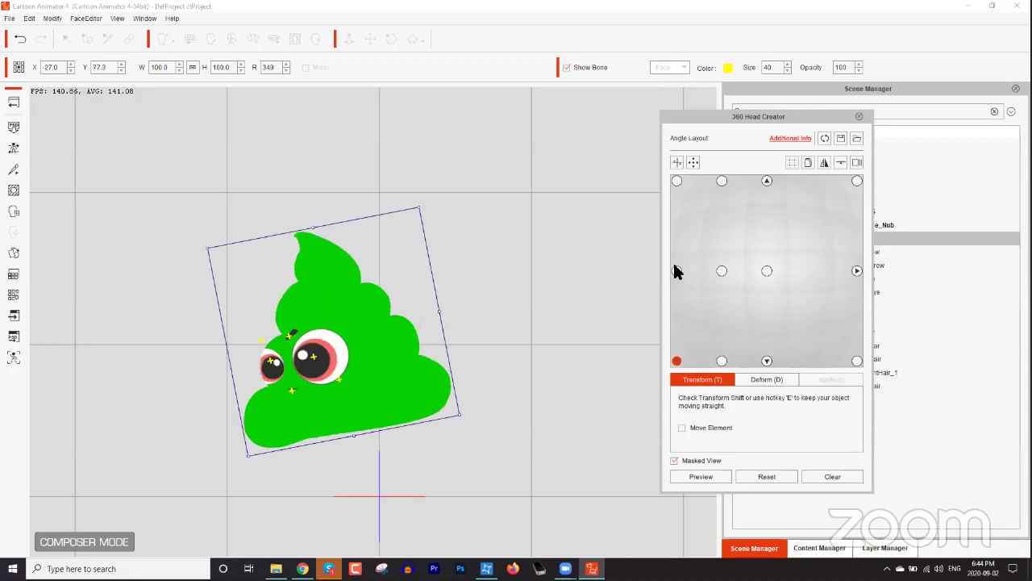
click(676, 271)
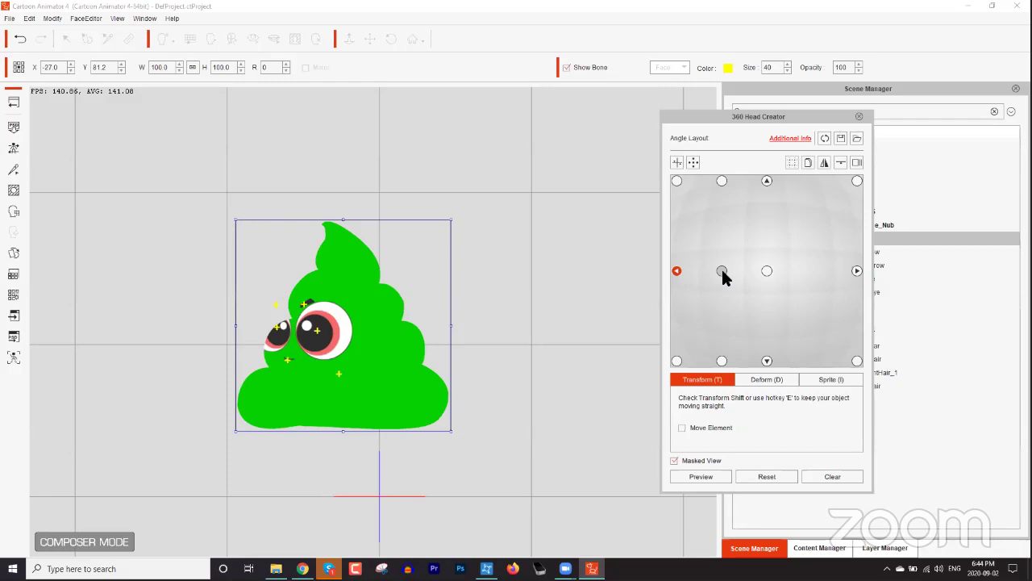
click(722, 271)
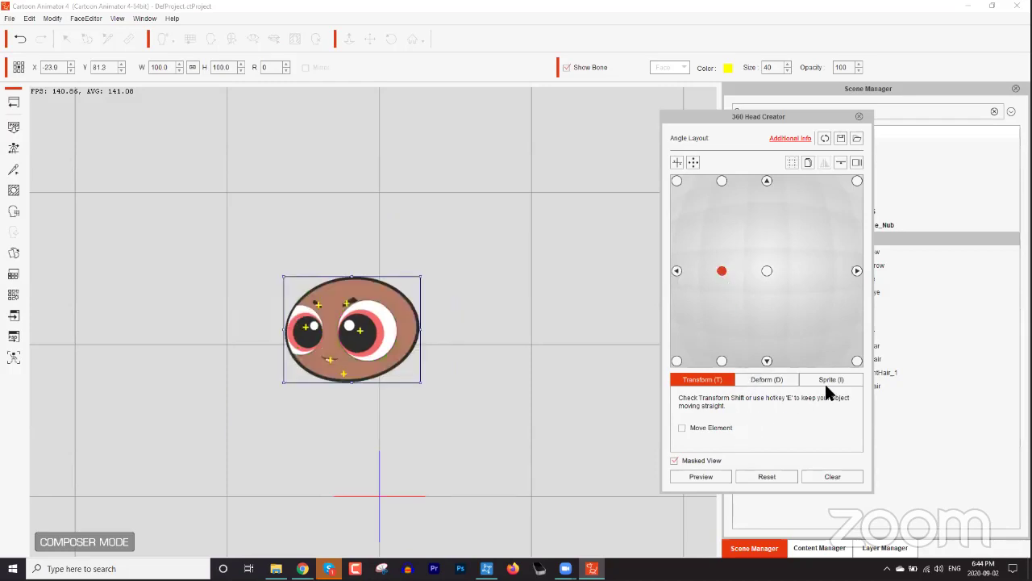
Use the 360 Head Creator's Sprite mode to replace the full right angle's Face sprite with the Thingamabob image
click(831, 380)
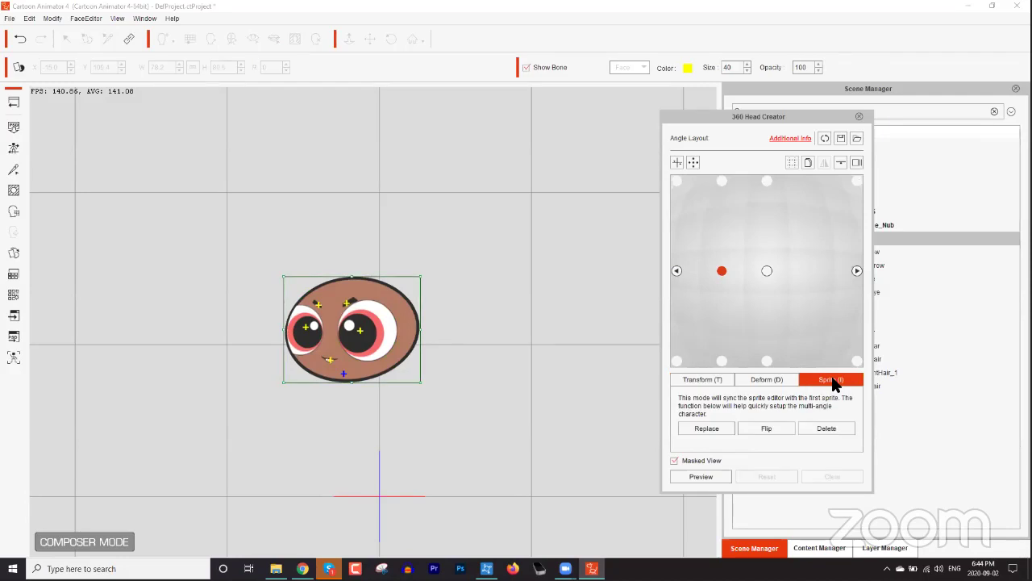
click(676, 272)
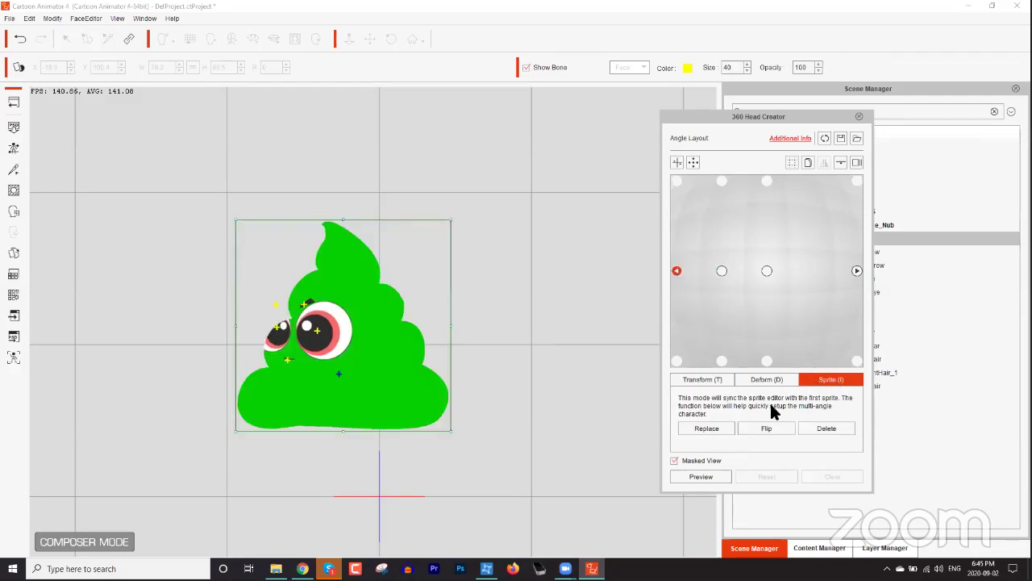
click(706, 428)
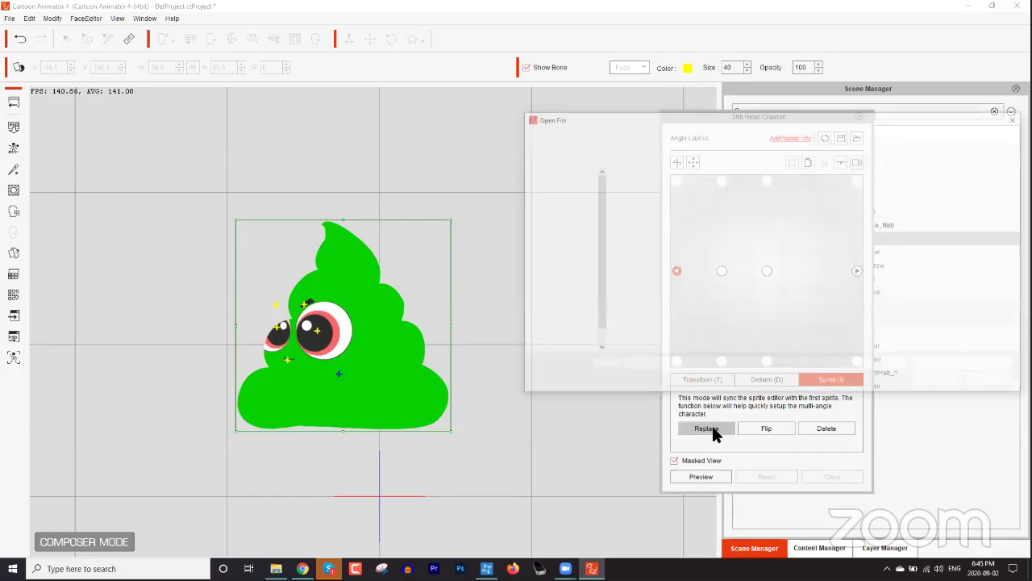
click(876, 267)
double_click(876, 270)
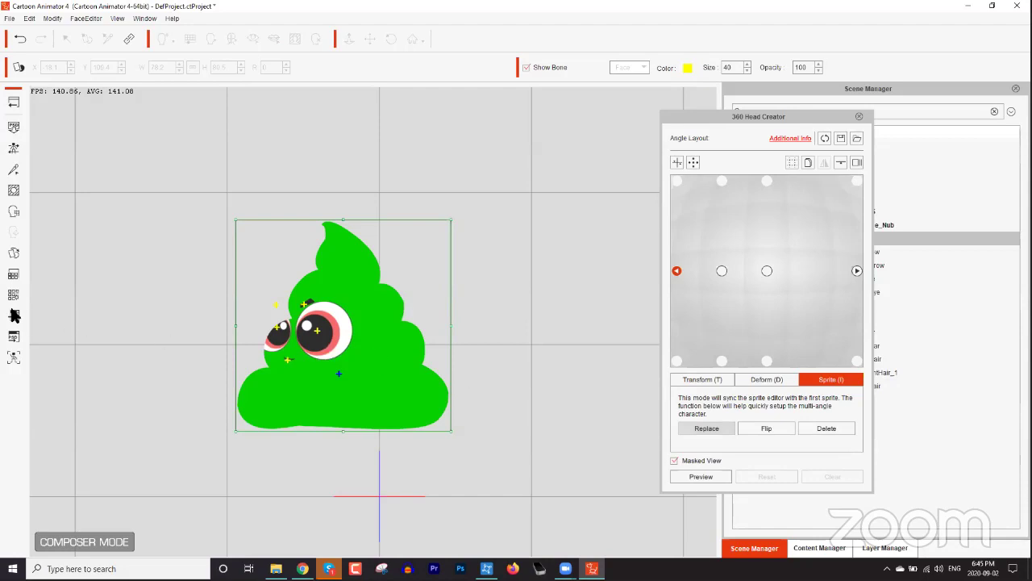
Replace the half-right angle's Face sprite with the Thingamabob image and compare it with the full right and center angles
click(721, 271)
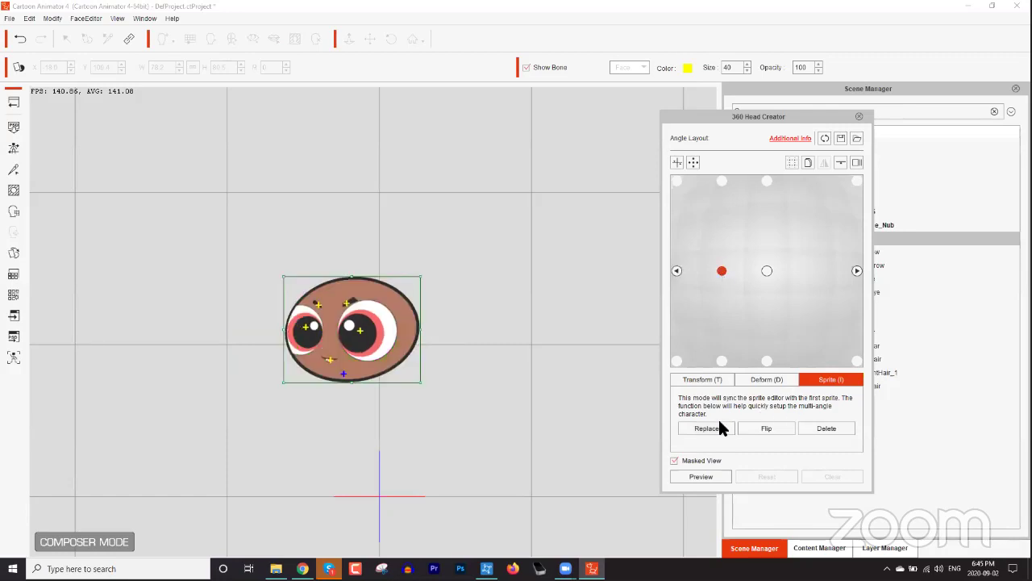
click(715, 425)
click(873, 267)
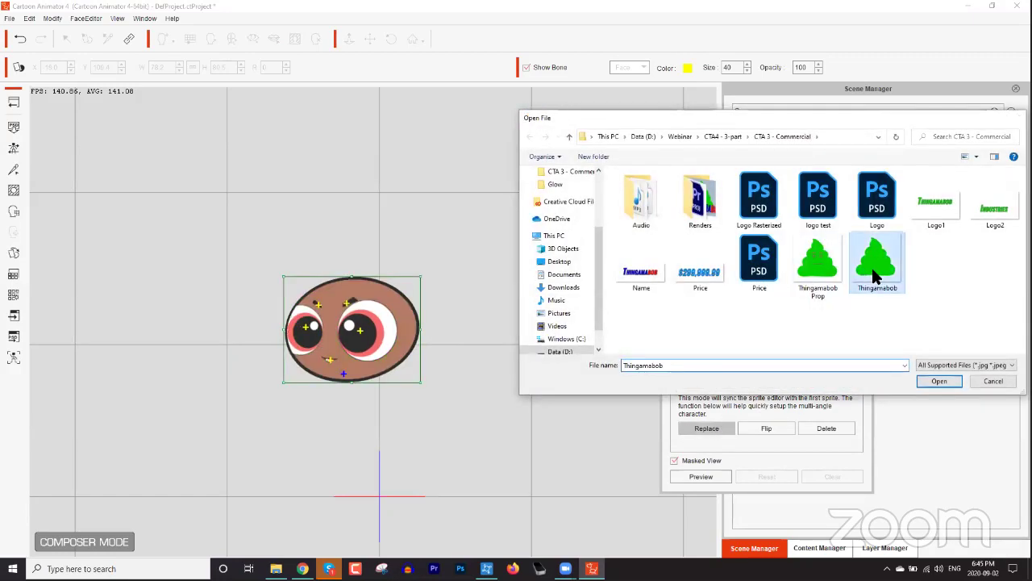
double_click(874, 268)
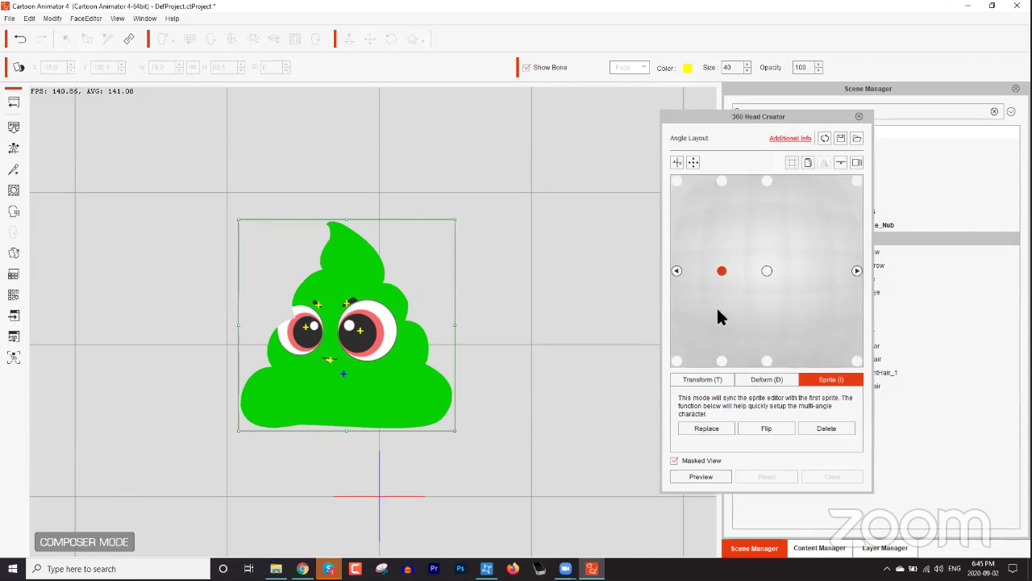
click(678, 272)
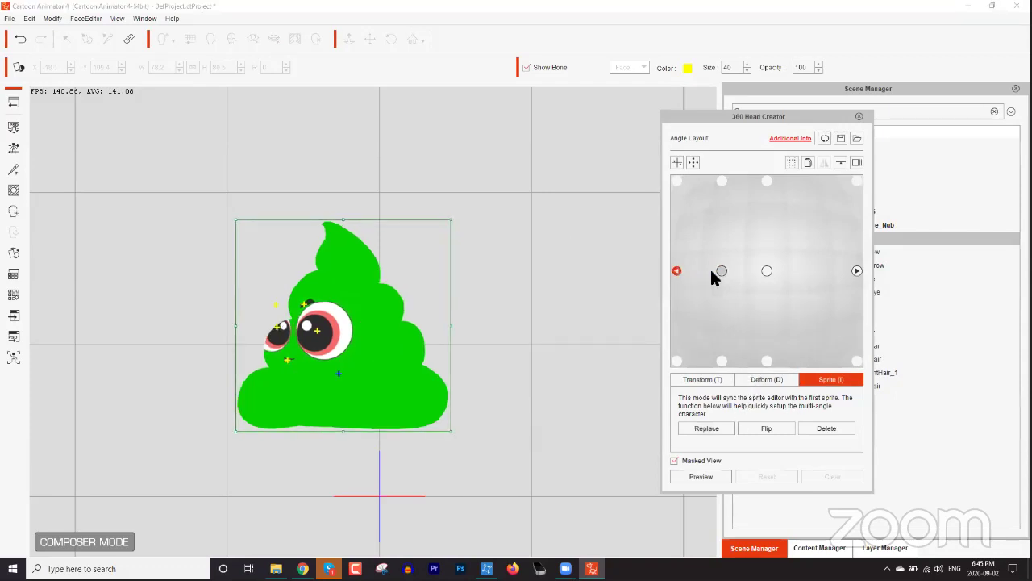
click(765, 271)
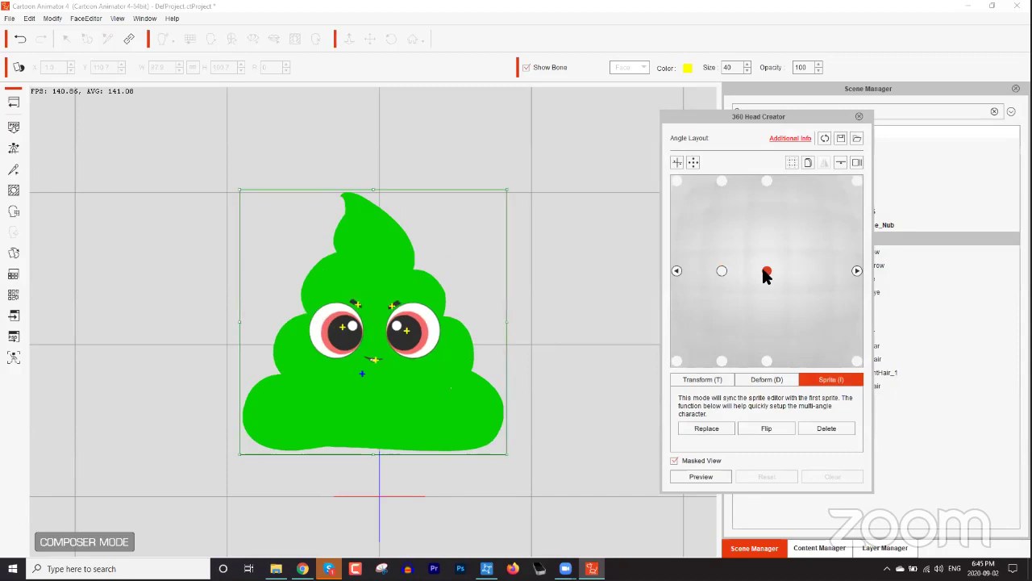
click(722, 272)
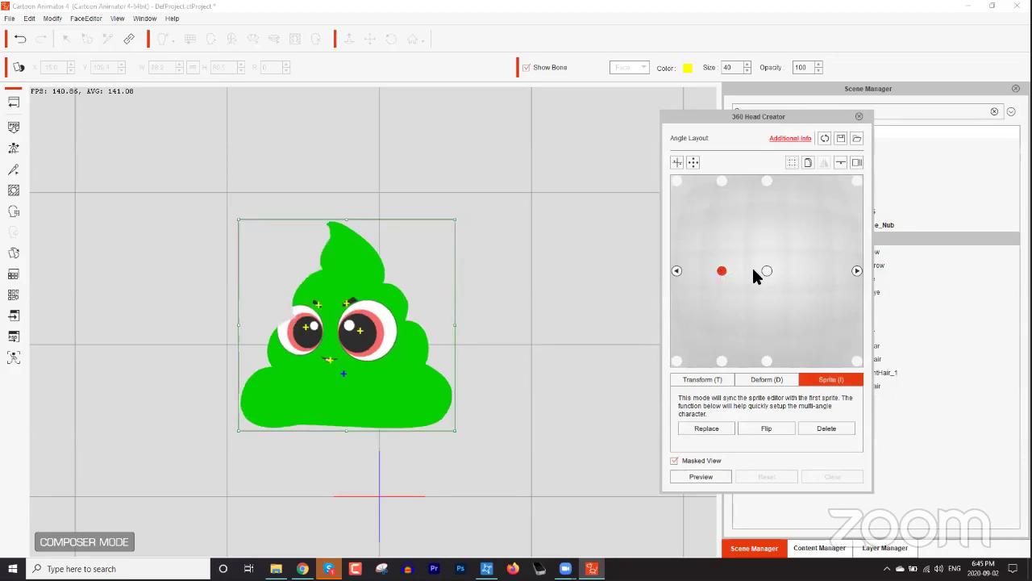
Enlarge the half-right Face sprite to about W 98, H 99.7, using the center angle as an Onion Layer reference
click(856, 163)
click(767, 271)
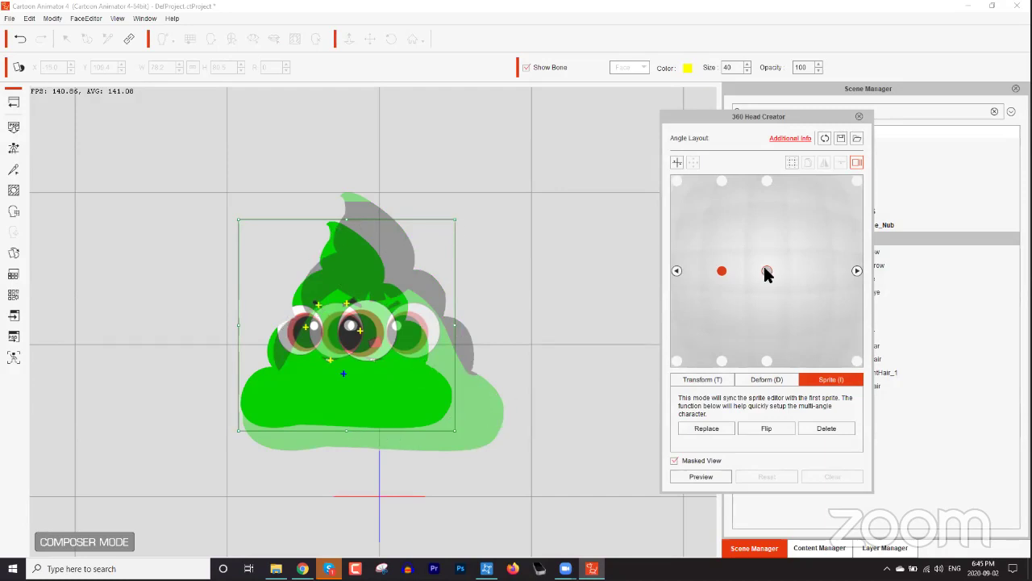
drag(455, 219, 476, 194)
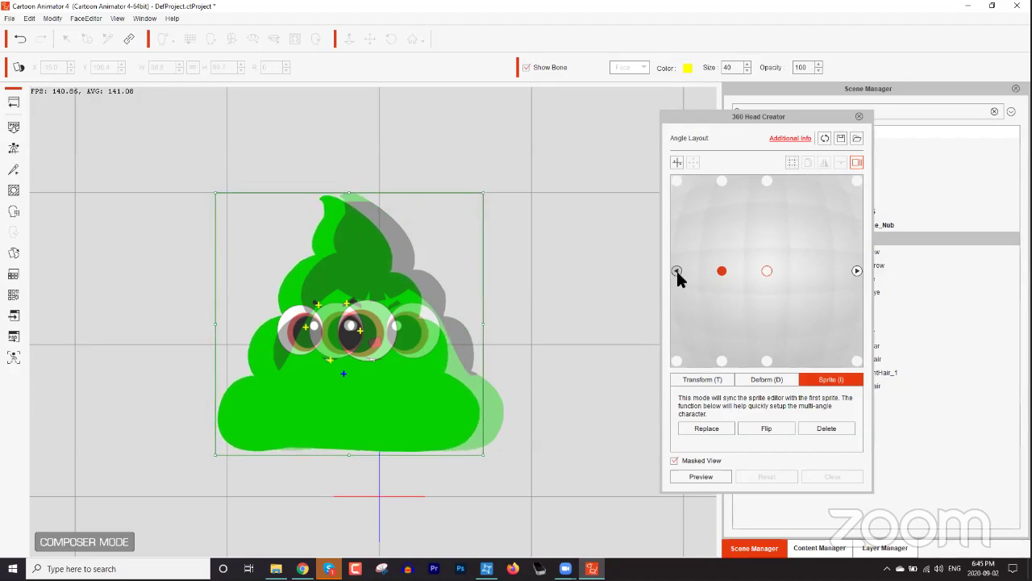
click(857, 164)
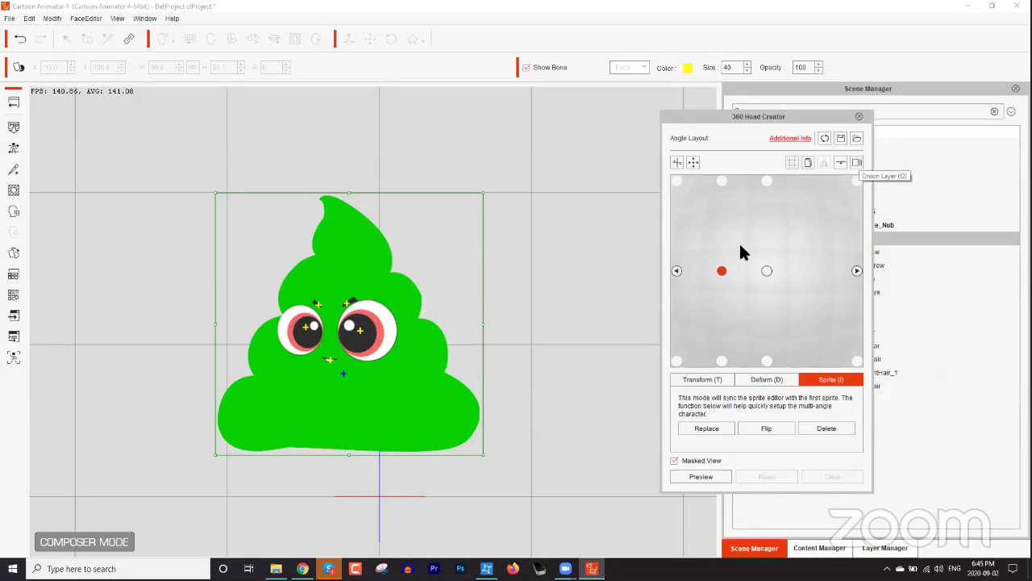
Enlarge the full right Face sprite to about W 98.9, H 101.8 against half-right and center Onion Layer references, and preview the head turn
click(676, 271)
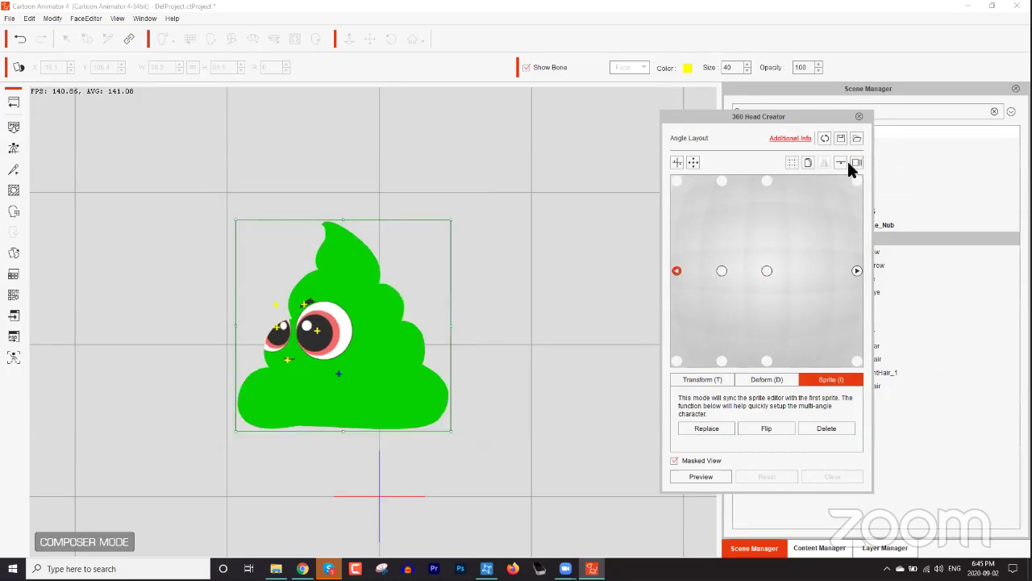
click(856, 164)
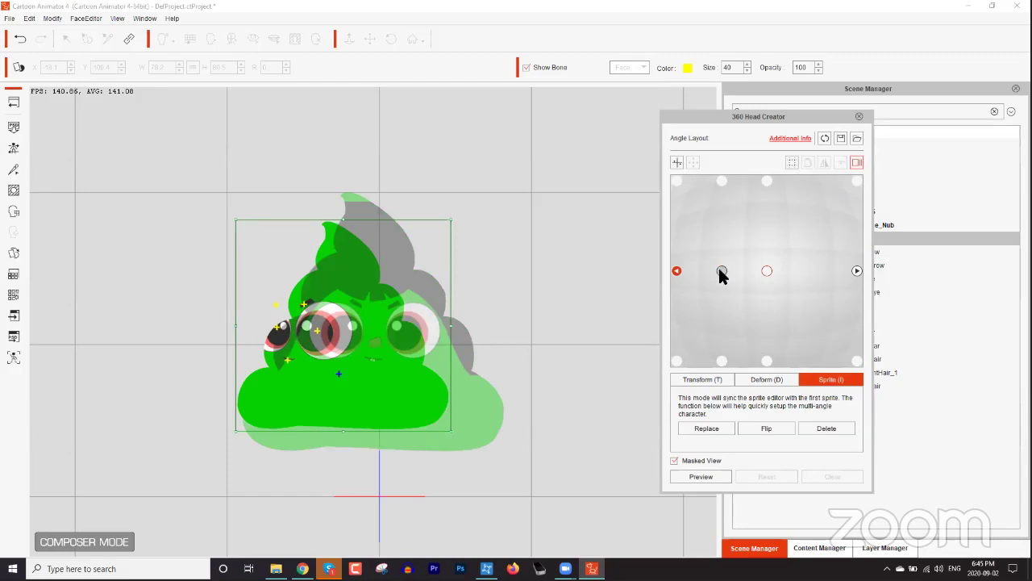
click(721, 271)
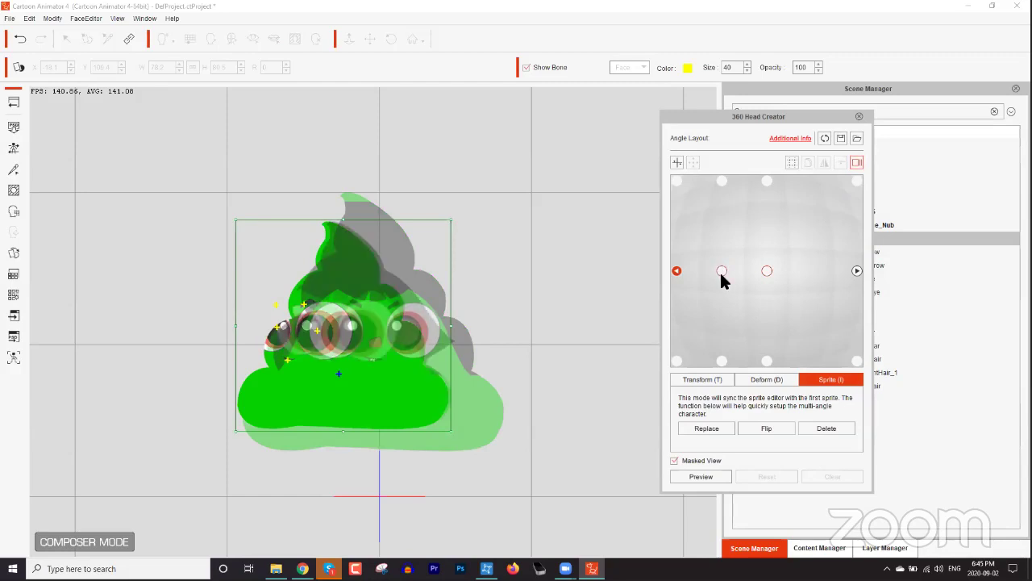
drag(452, 219, 476, 194)
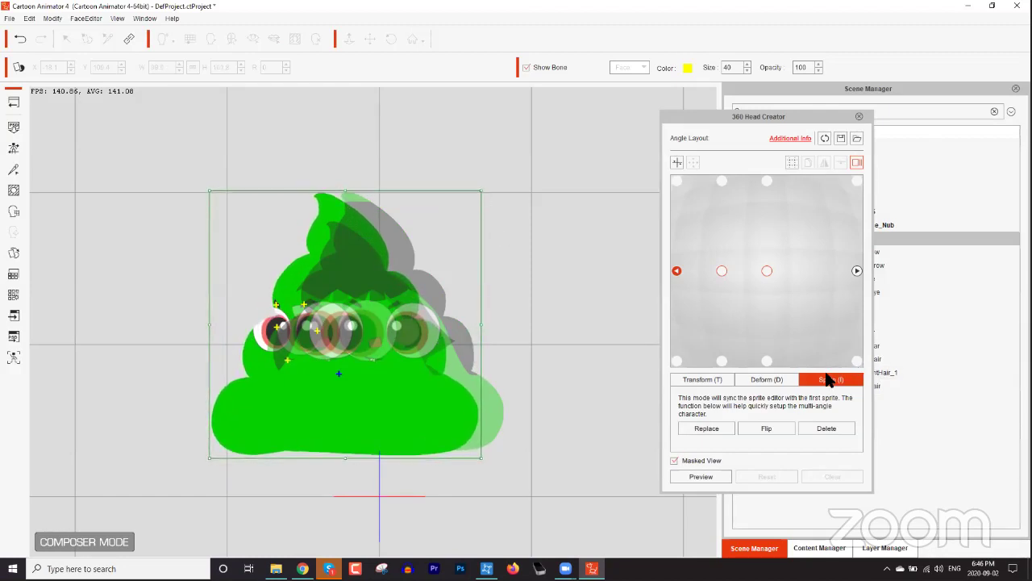
click(856, 162)
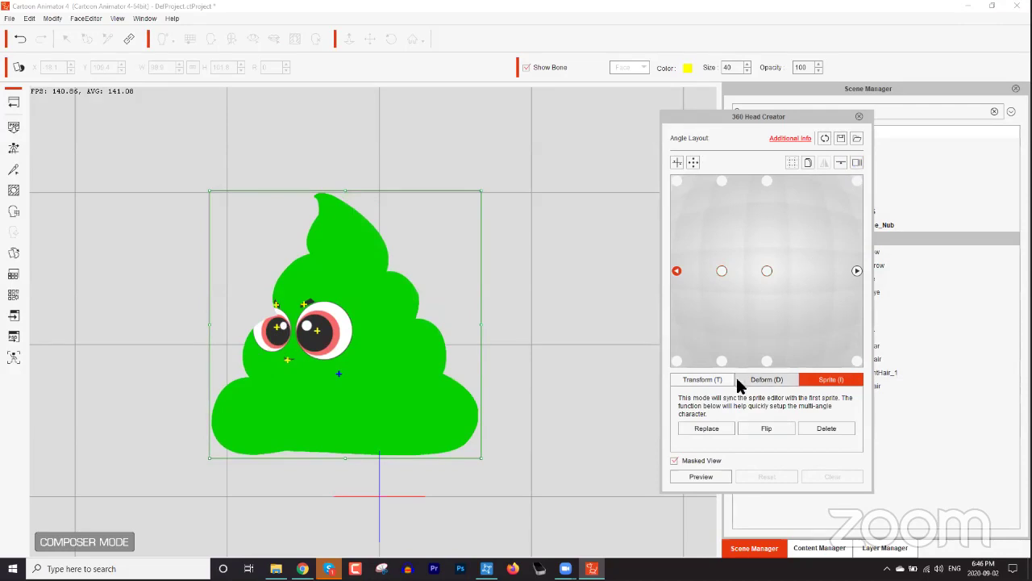
click(716, 475)
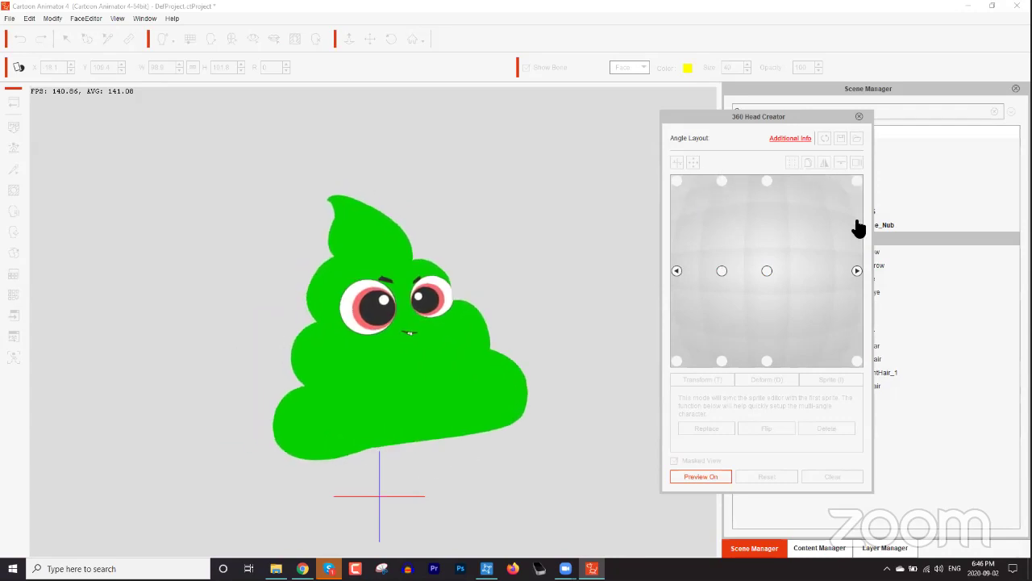
click(702, 476)
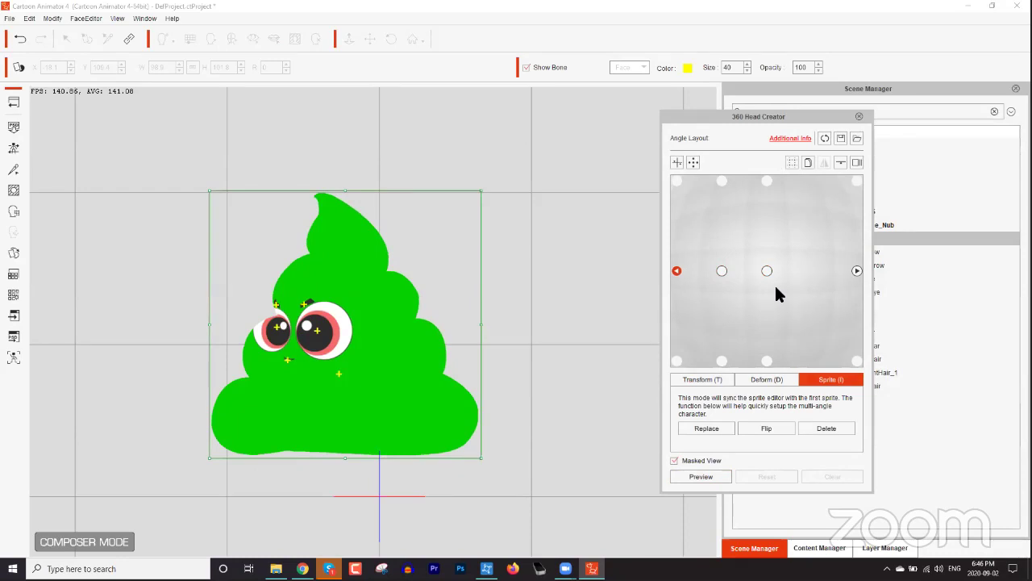
In Deform mode, narrow the full right angle's Face by shifting the two control-point columns at its back inward, comparing with the full left angle
click(699, 379)
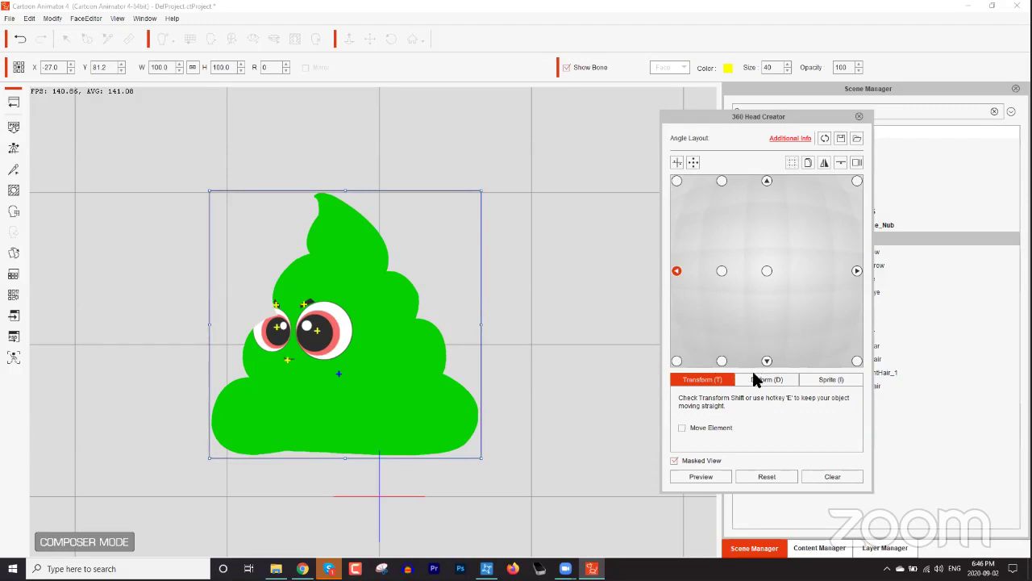
click(767, 271)
click(856, 271)
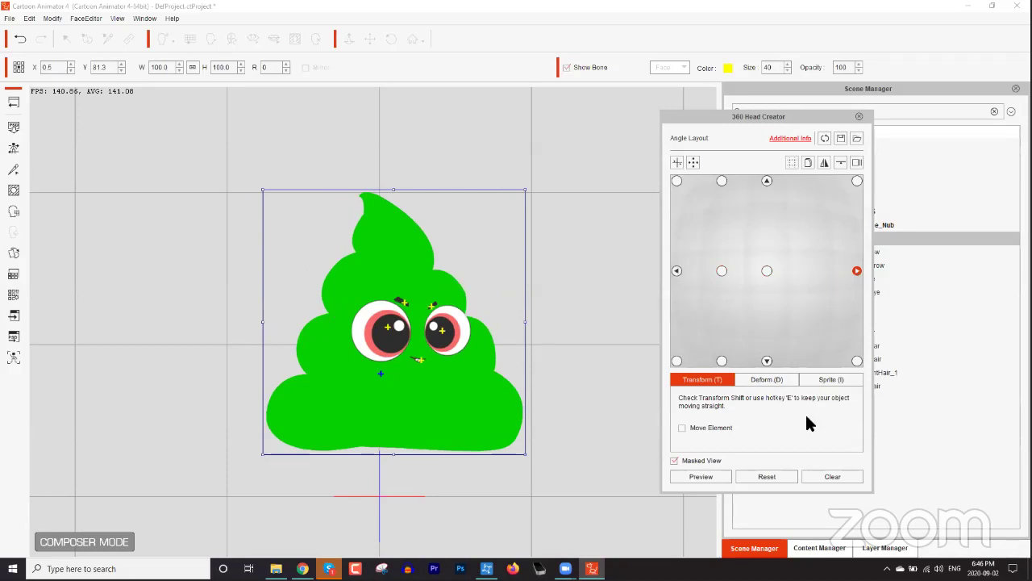
click(765, 382)
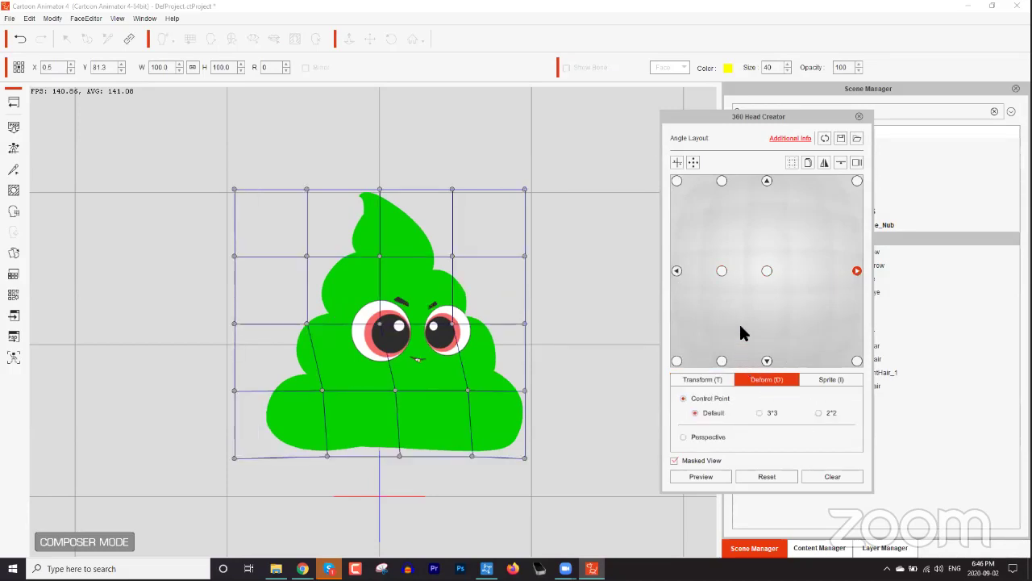
click(766, 271)
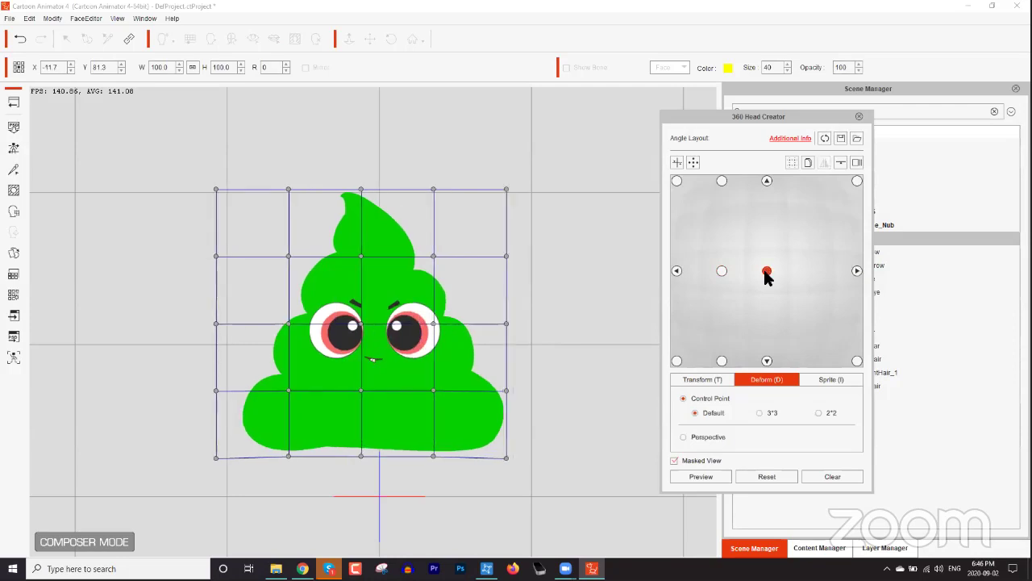
click(677, 271)
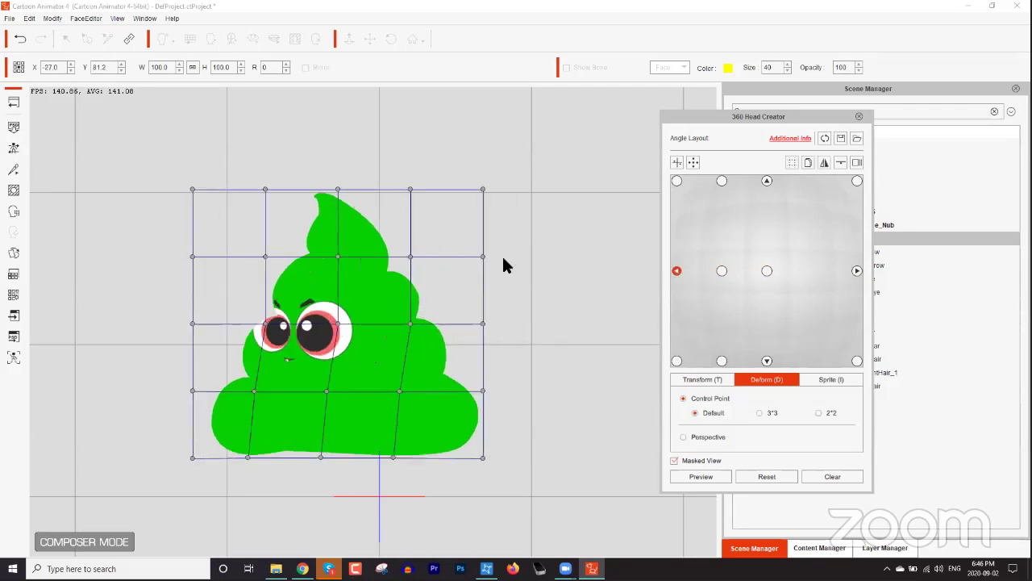
drag(505, 150, 391, 490)
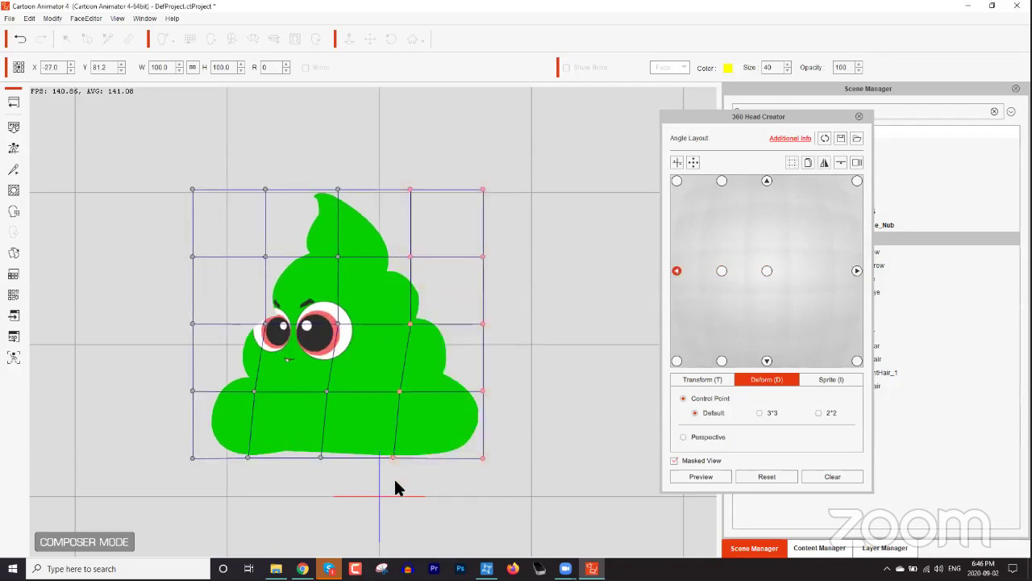
drag(482, 325, 467, 325)
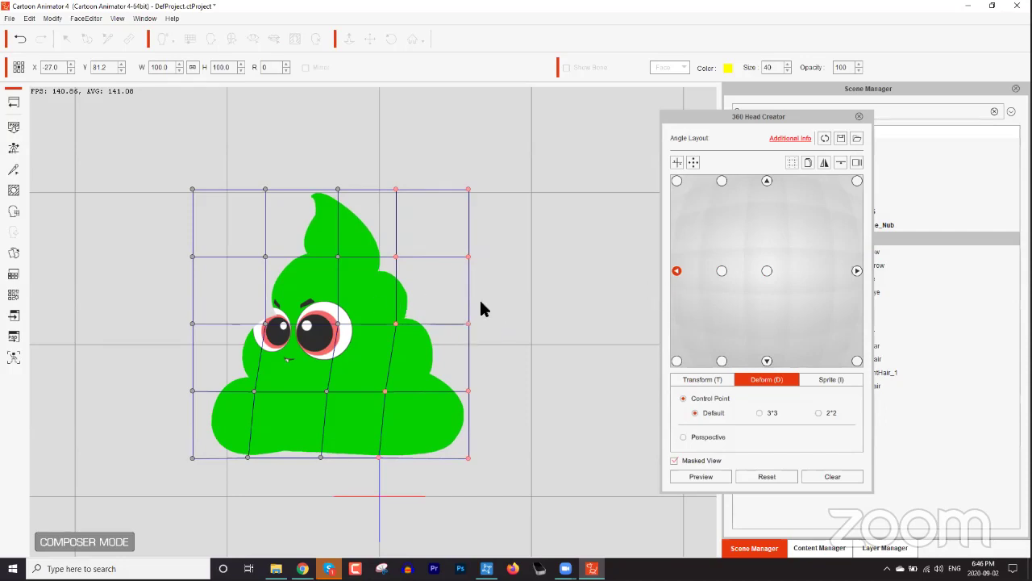
click(856, 271)
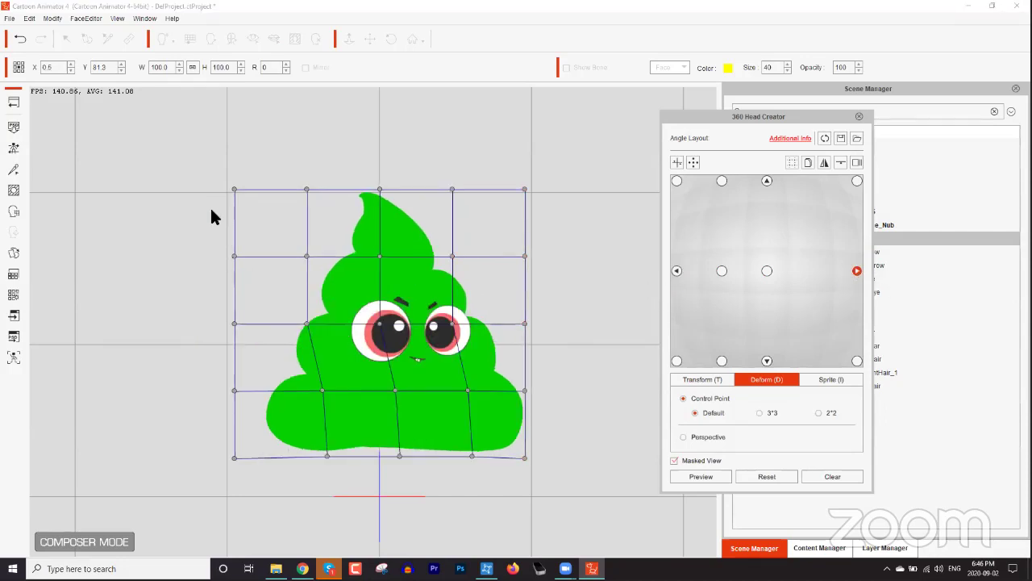
click(677, 271)
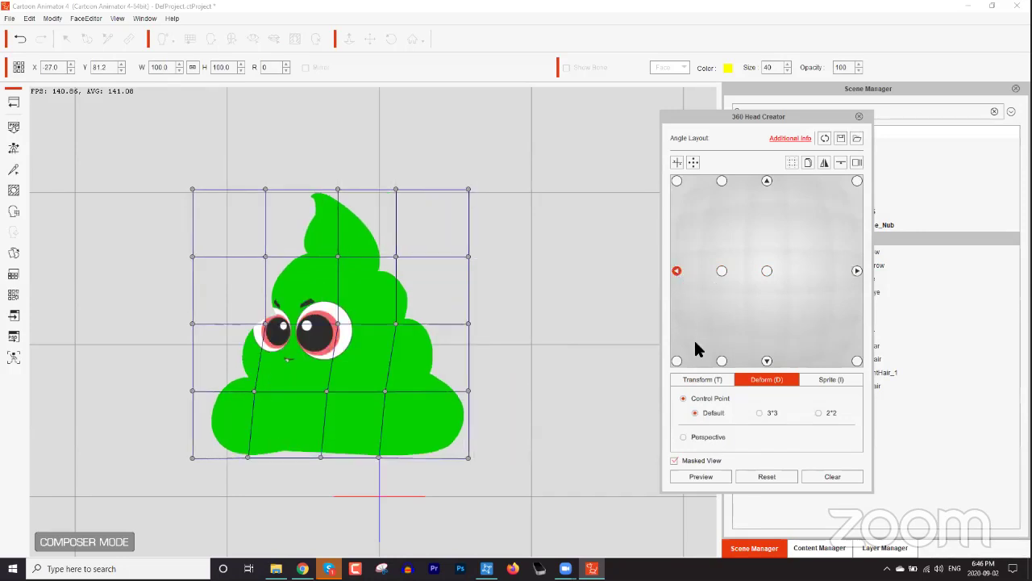
Deform the Face at the lower full right angle by shifting groups of control points at its tip, front side and base
click(676, 361)
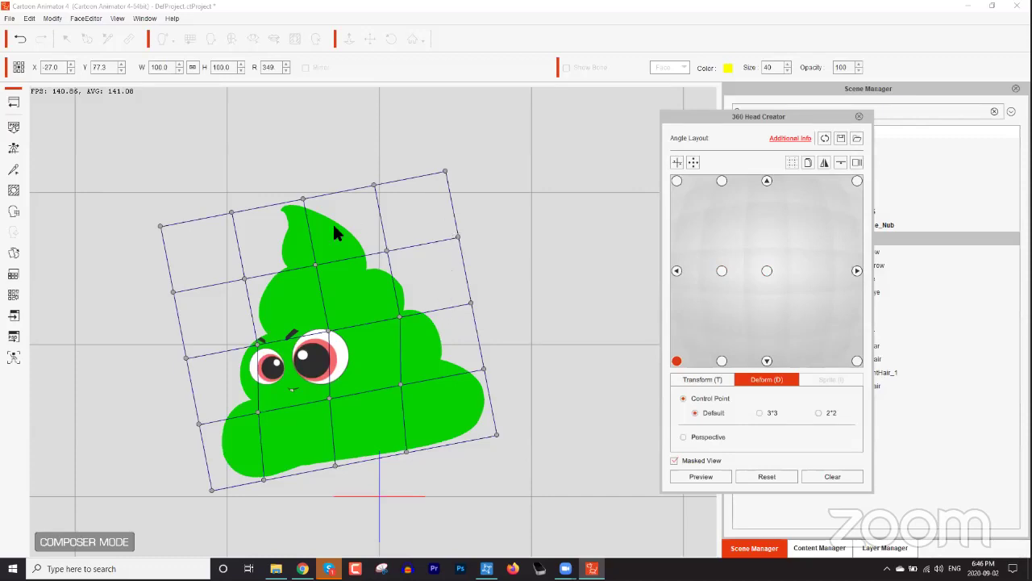
drag(115, 152, 335, 350)
drag(242, 278, 225, 303)
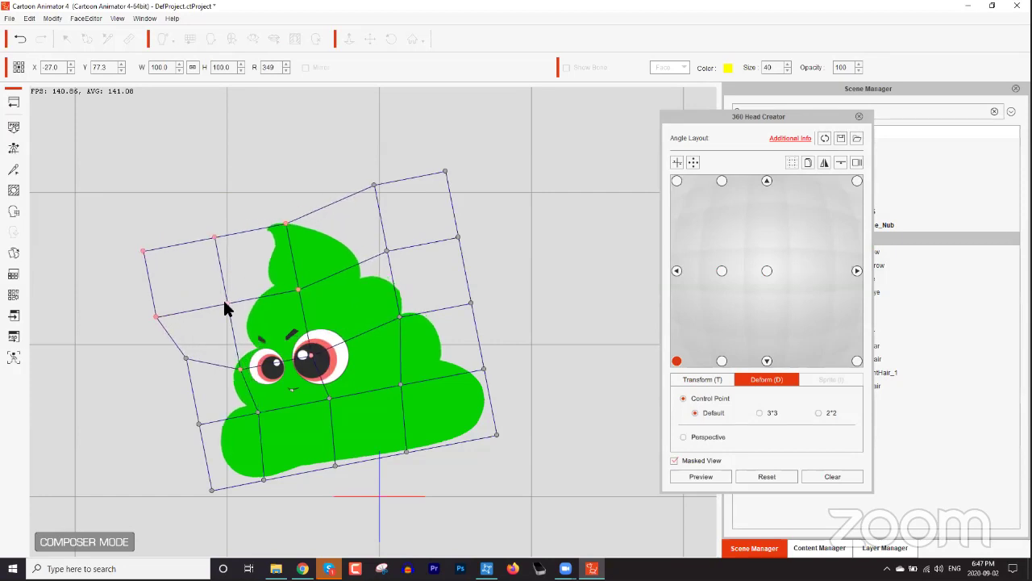
drag(343, 500, 386, 520)
drag(259, 474, 246, 470)
drag(103, 190, 242, 325)
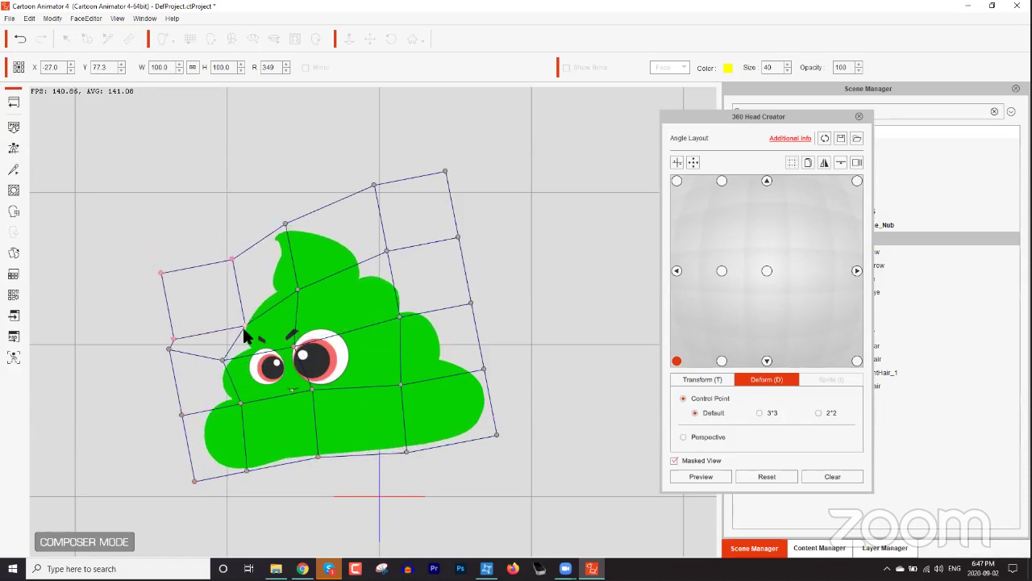
drag(361, 140, 377, 117)
Deform the Face at the upper full right angle by pulling its tip forward and raising the front base points, and preview the head
click(676, 181)
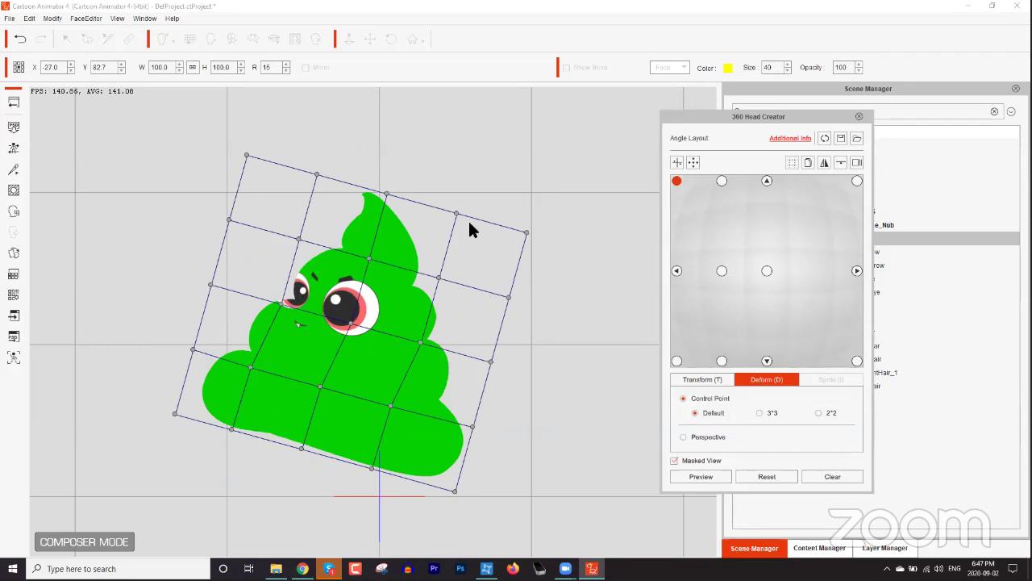
drag(184, 120, 424, 297)
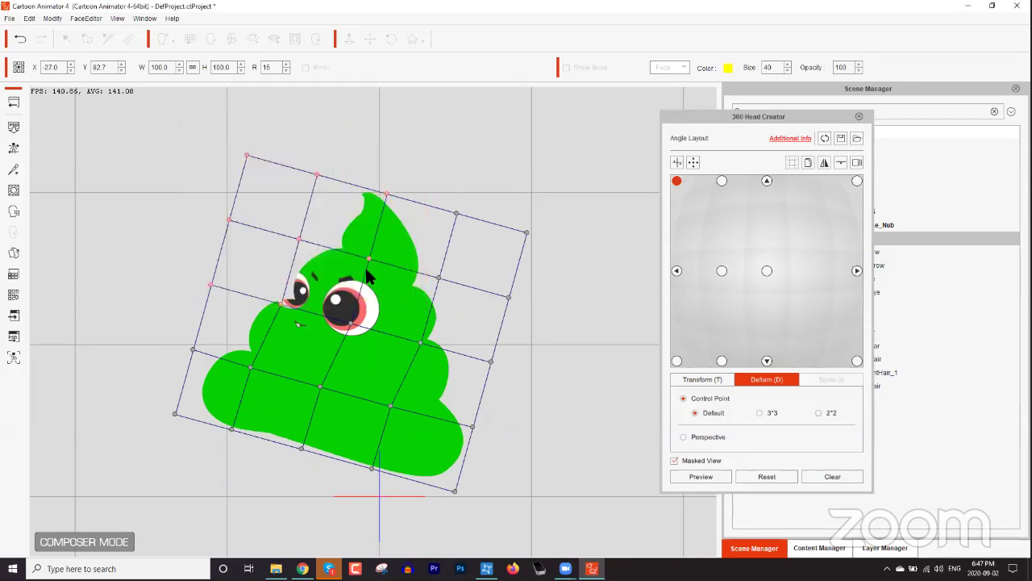
drag(314, 185, 269, 186)
drag(124, 272, 354, 486)
drag(174, 415, 176, 379)
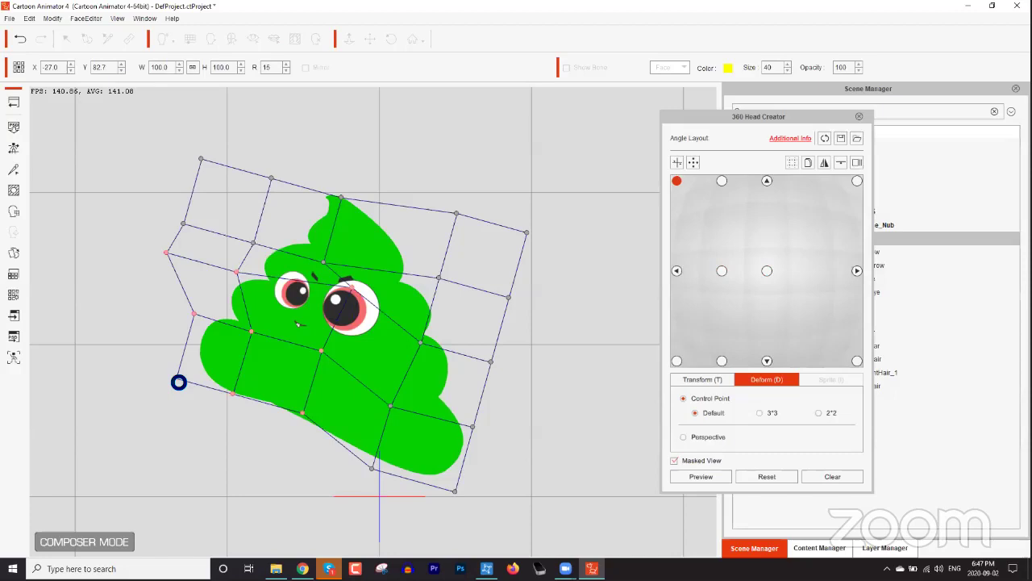
drag(132, 307, 214, 413)
drag(194, 310, 203, 295)
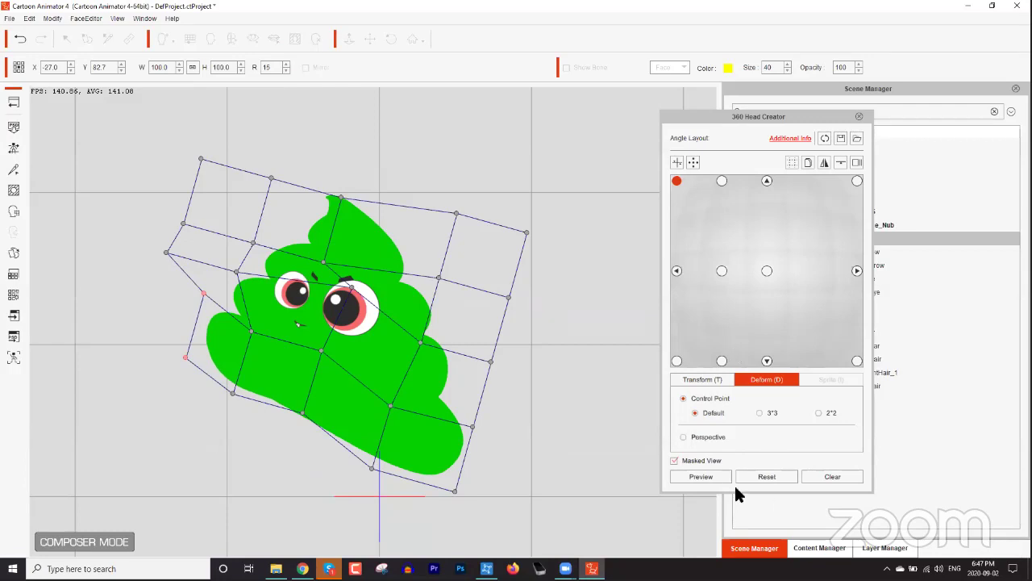
click(708, 475)
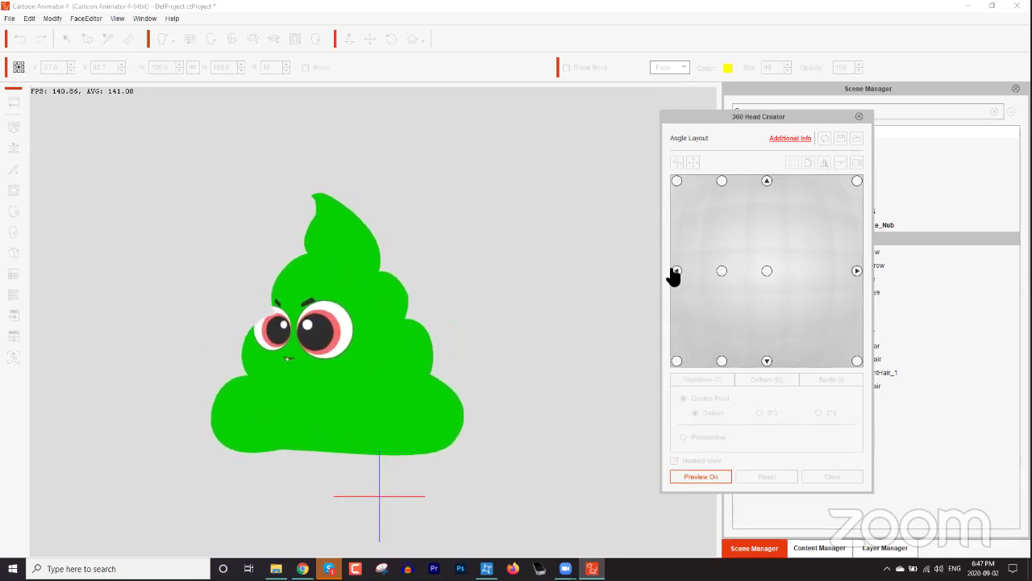
click(706, 475)
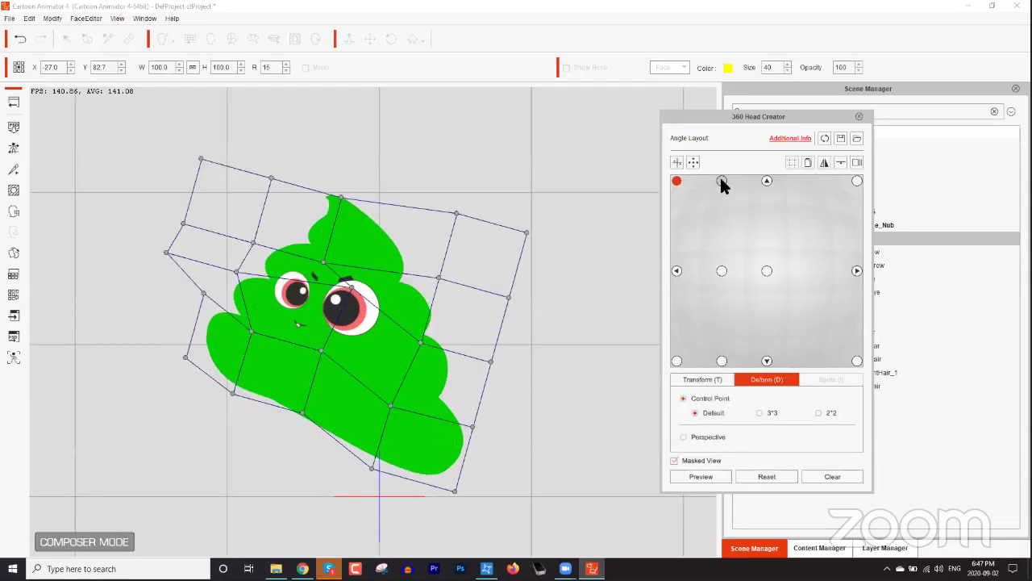
Average the Face at the upper, middle and lower half-right angles between their neighboring full right and center-column angles
click(722, 181)
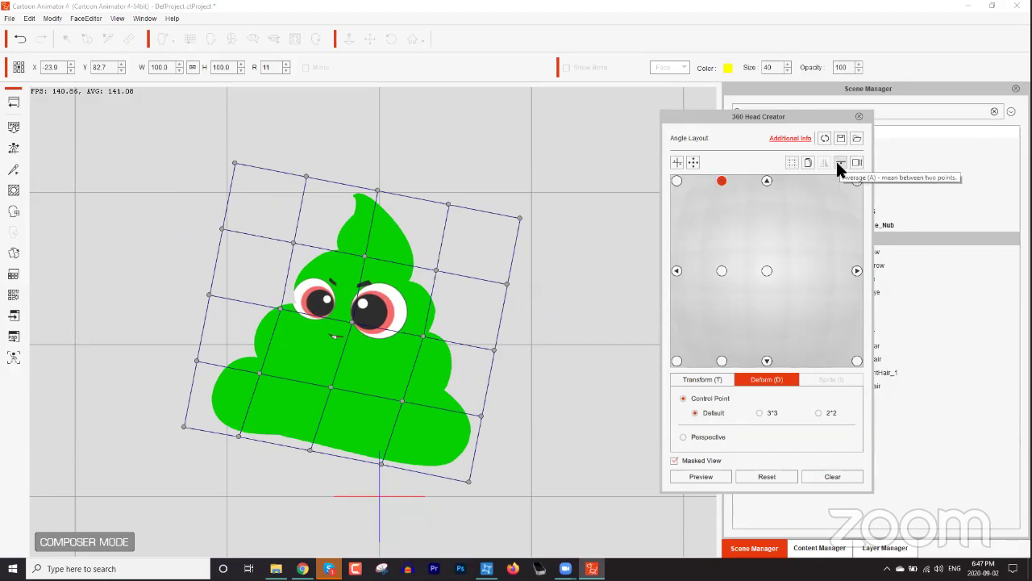
click(837, 161)
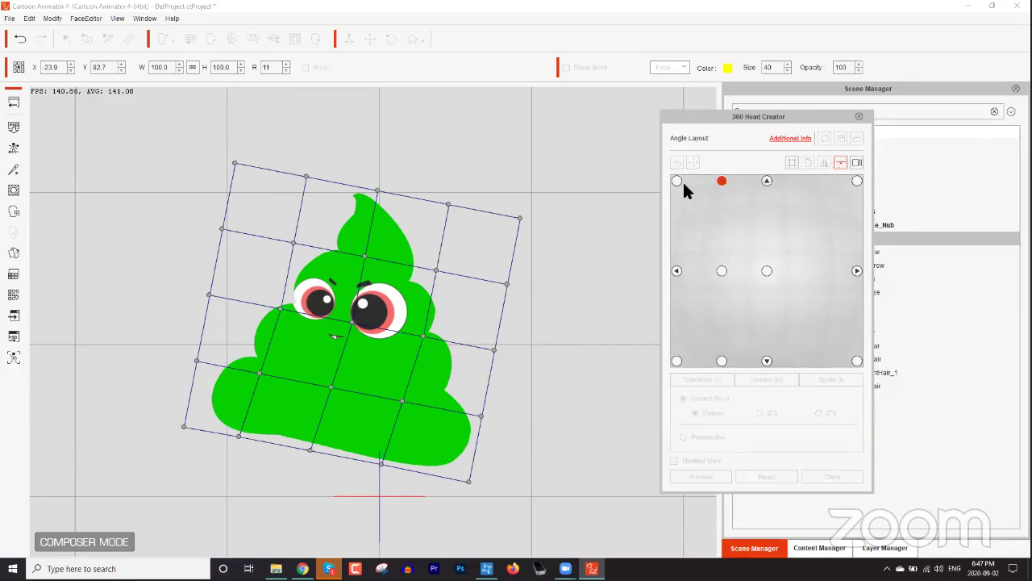
click(762, 180)
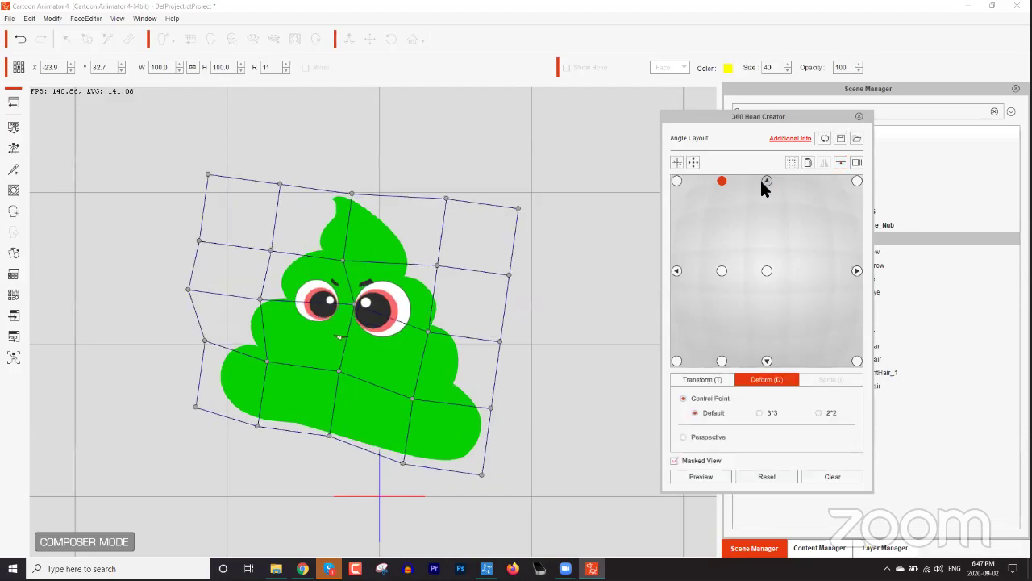
click(723, 274)
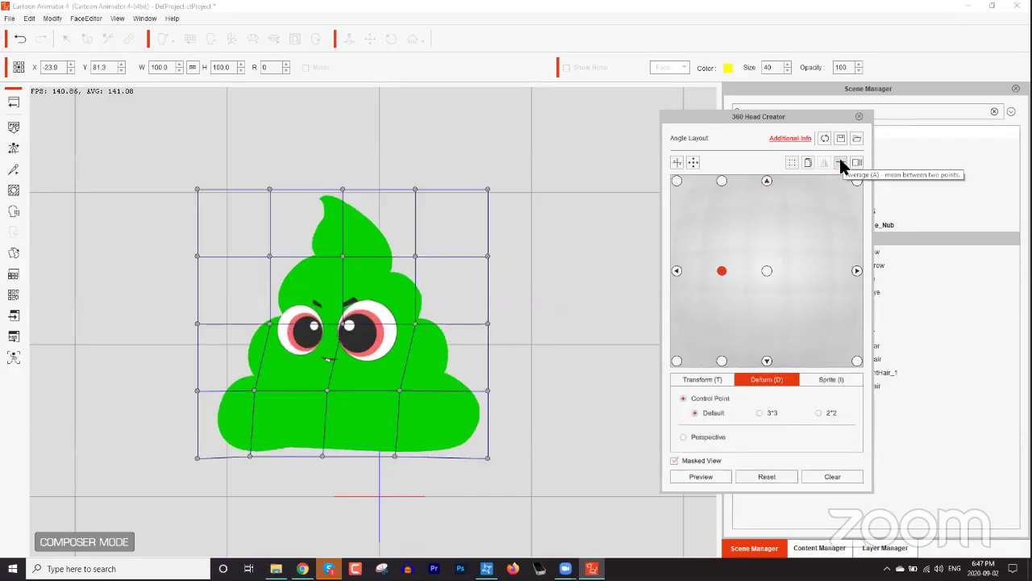
click(840, 162)
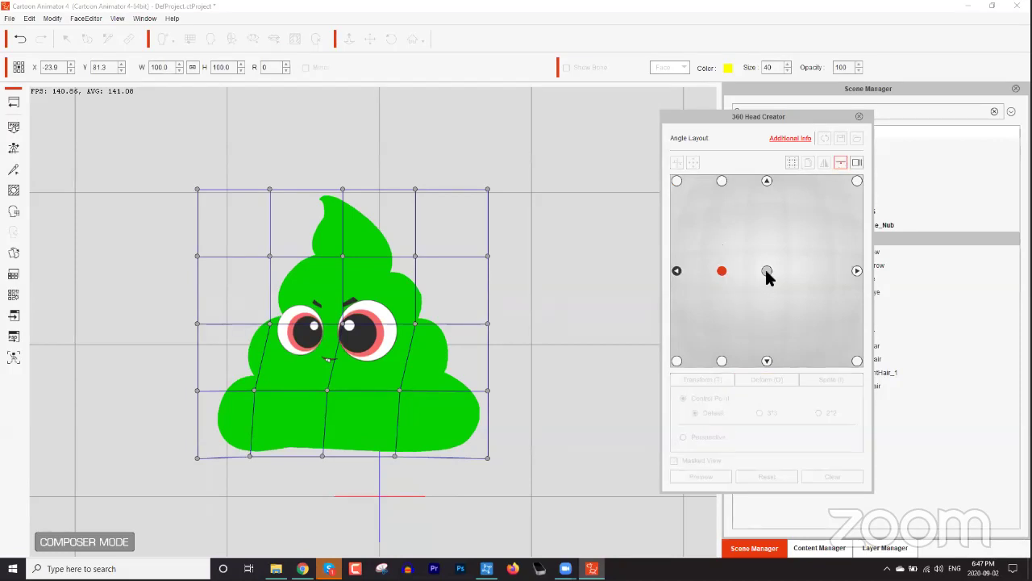
click(766, 271)
click(723, 361)
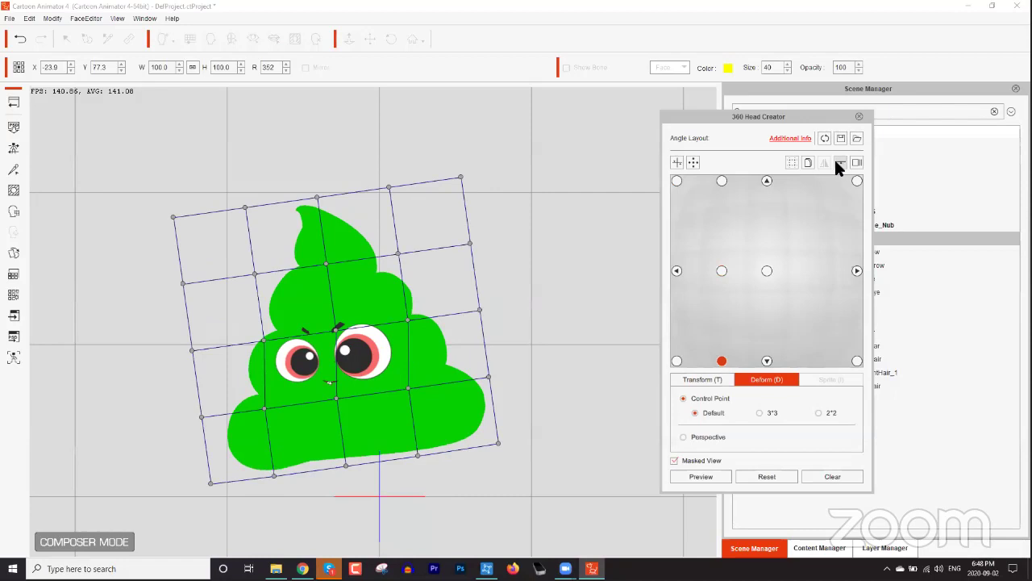
click(840, 163)
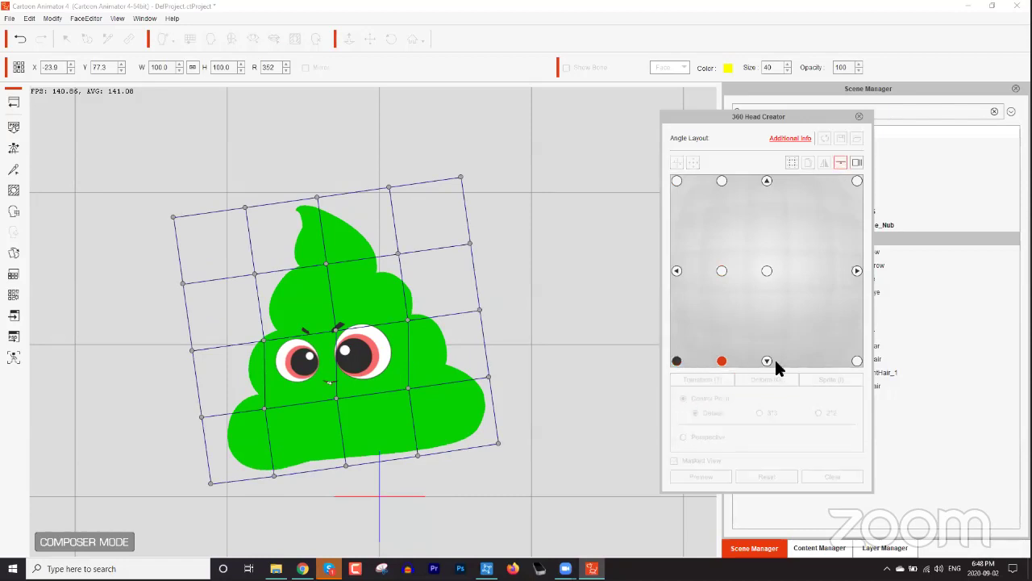
click(763, 361)
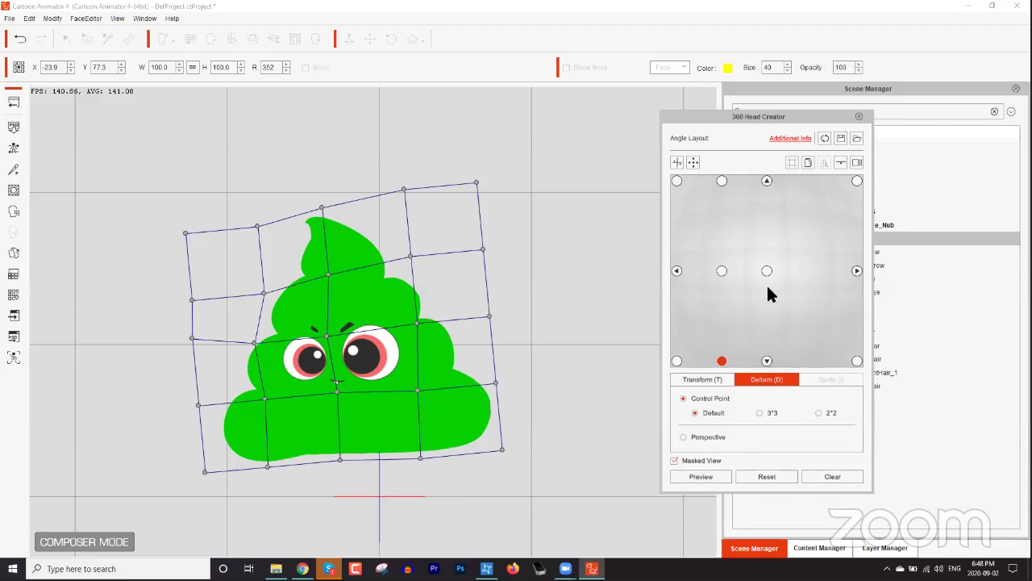
Mirror the Face's transform, deform and sprite from the upper, middle and lower full right angles onto the full left angles
click(677, 182)
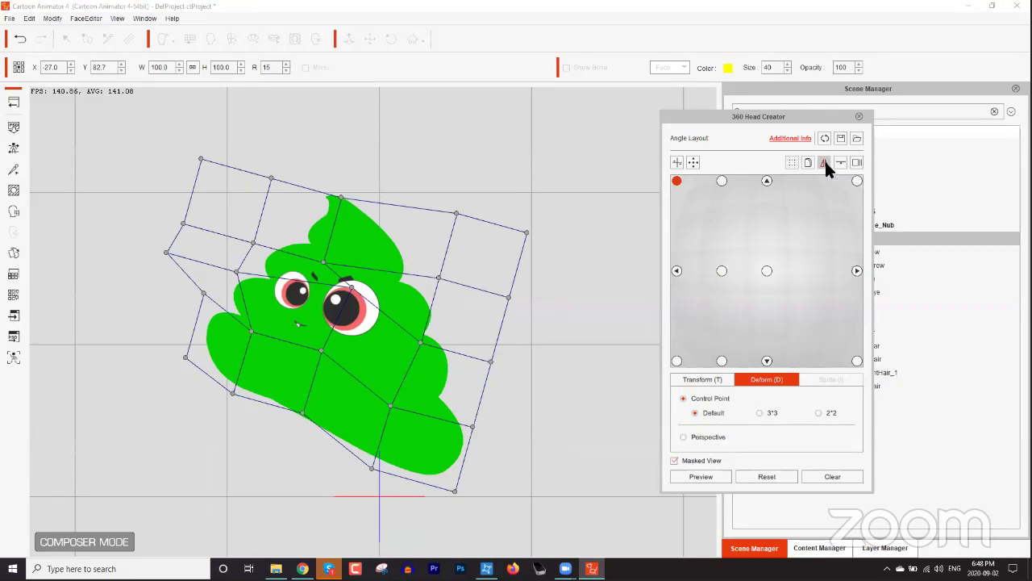
click(824, 163)
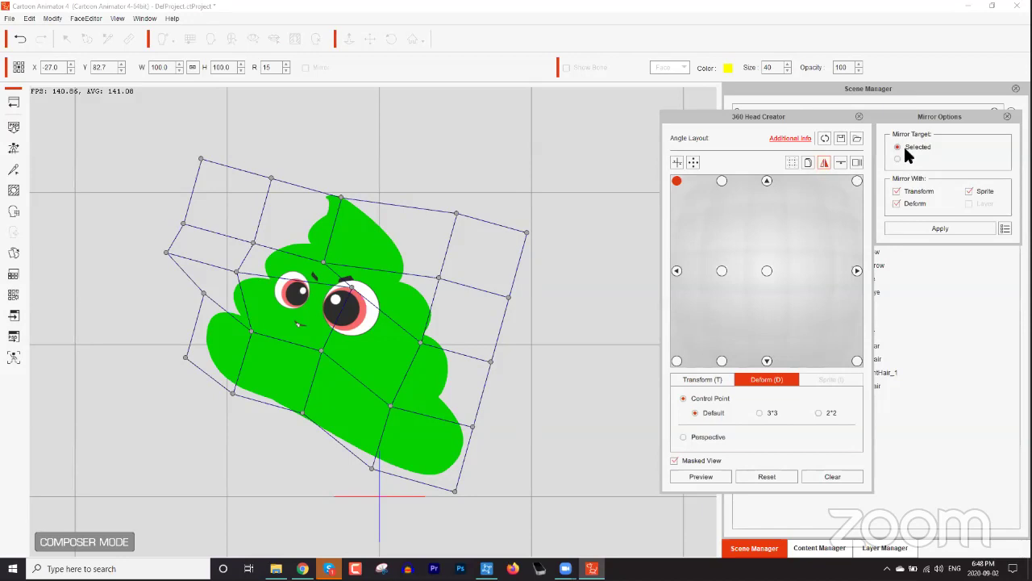
click(943, 228)
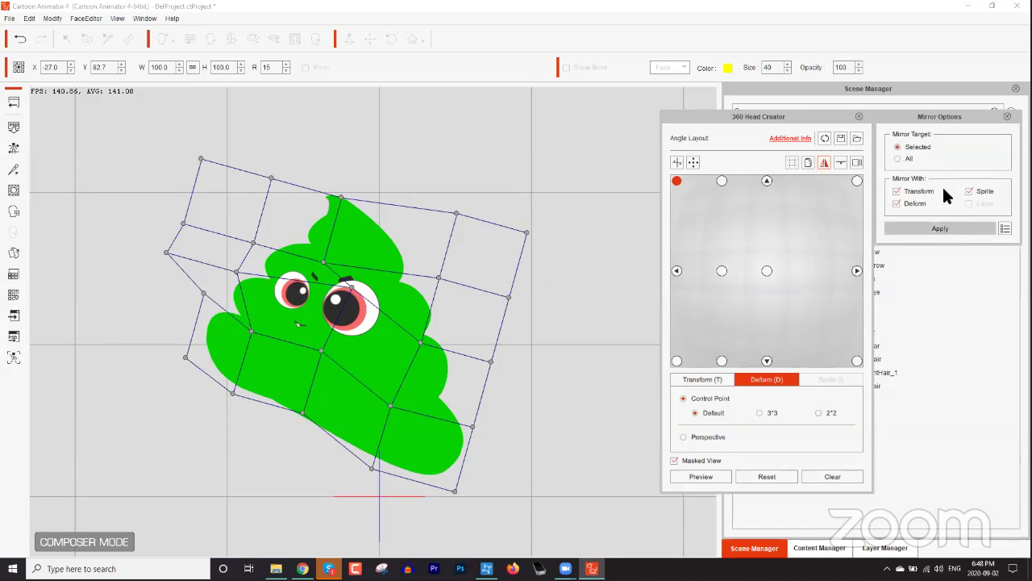
click(943, 228)
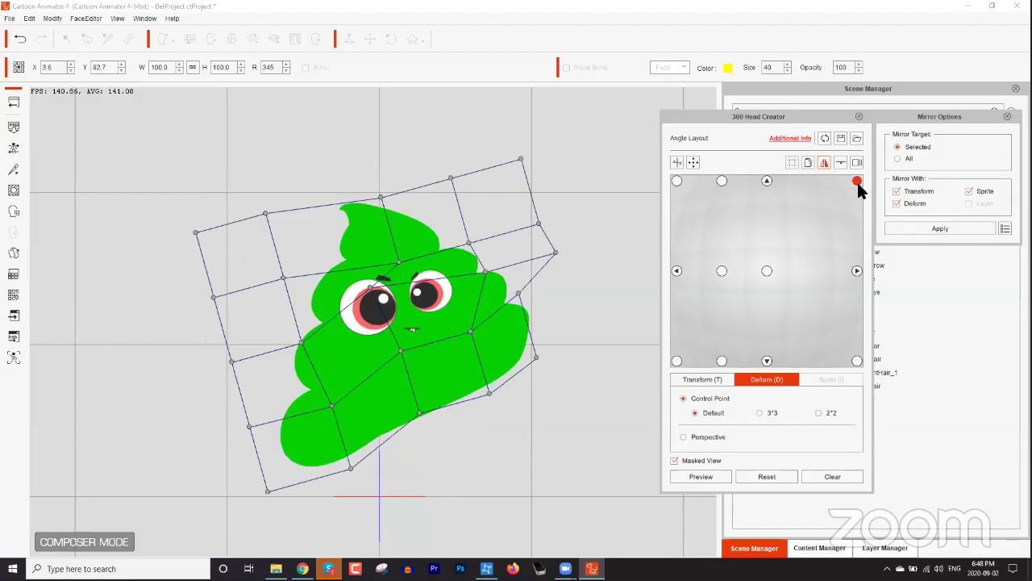
click(676, 271)
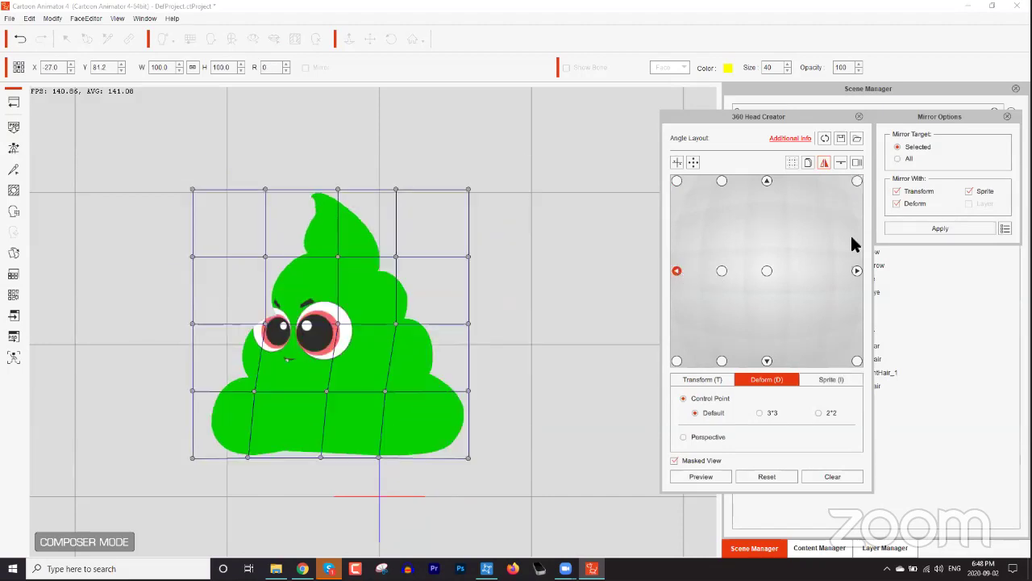
click(936, 227)
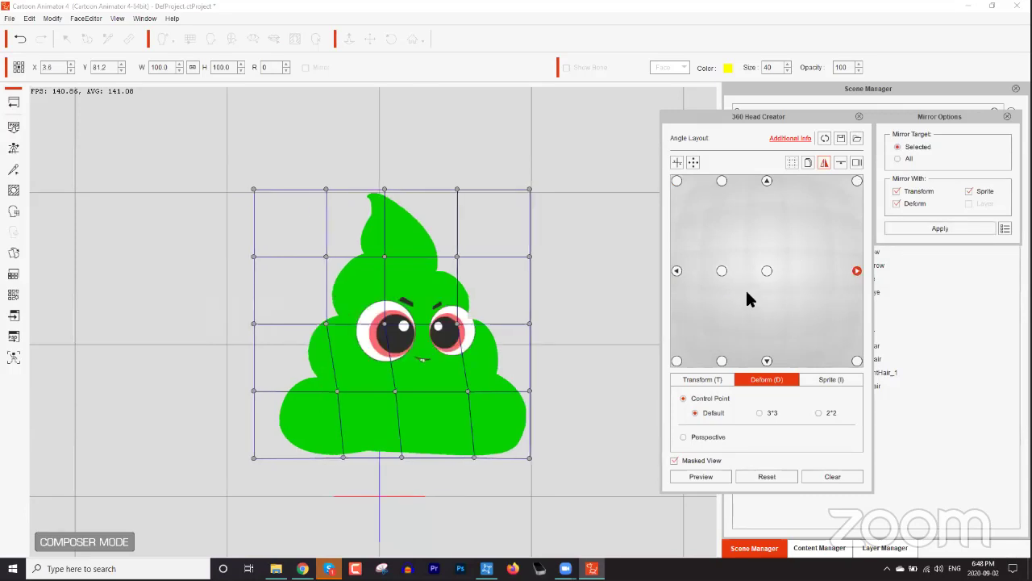
click(676, 361)
click(936, 226)
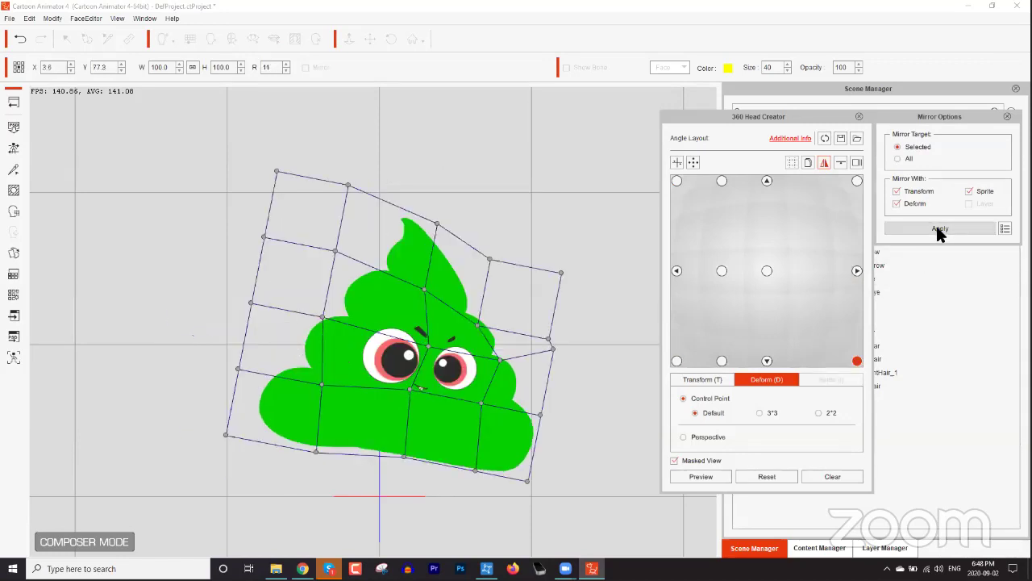
click(1007, 116)
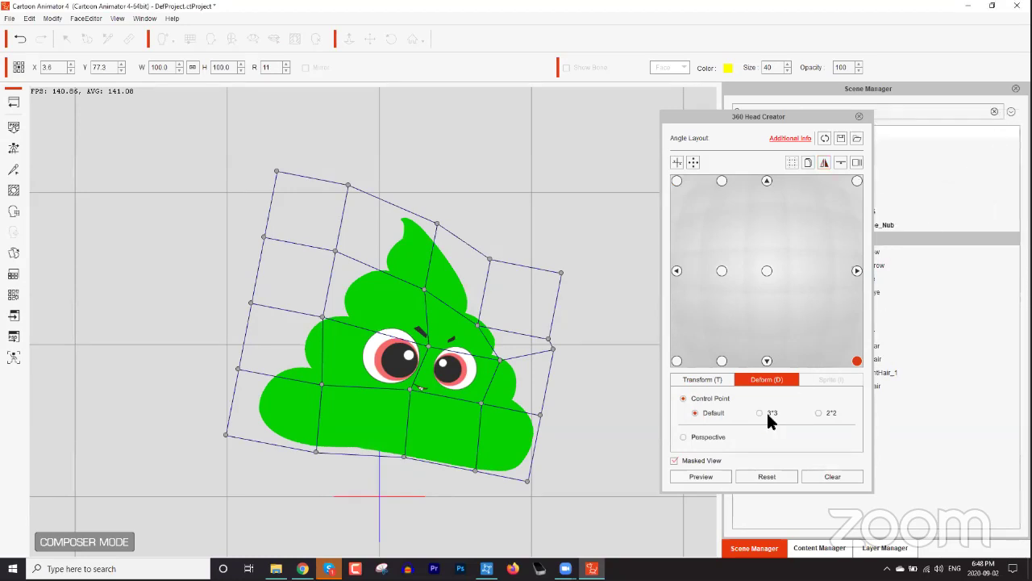
Preview the head turning through its angles, and close the 360 Head Creator
click(715, 472)
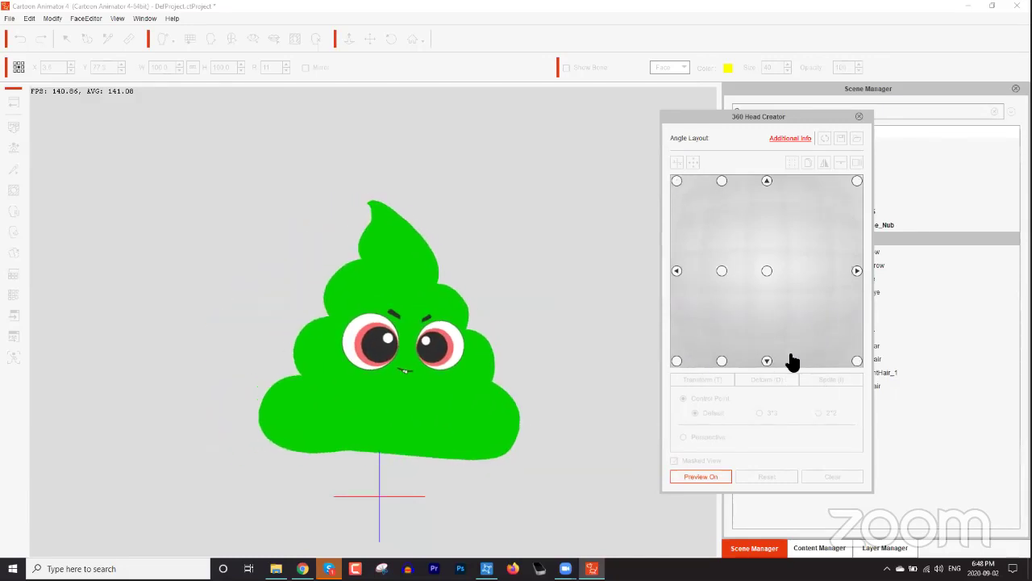
click(715, 477)
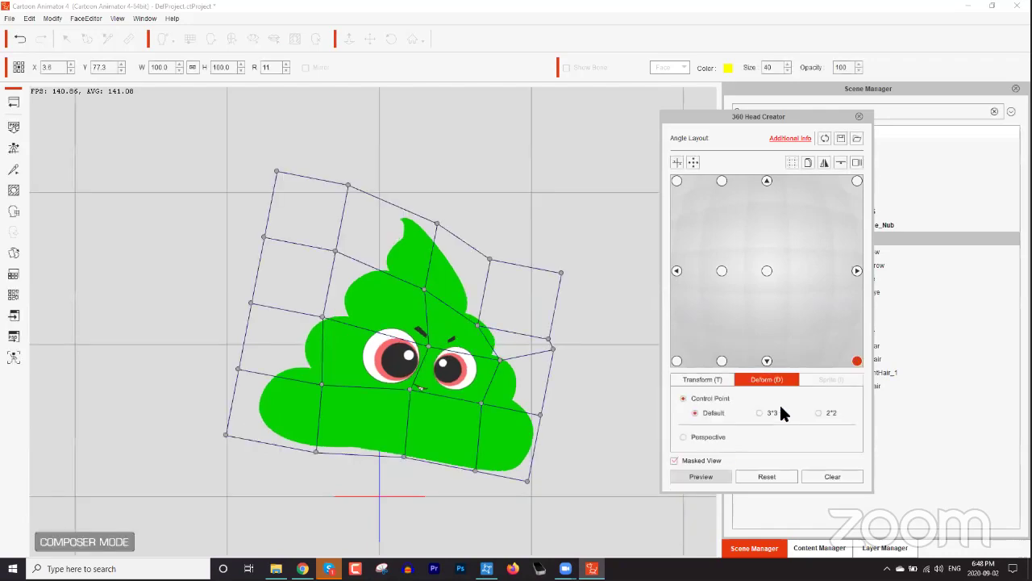
click(858, 117)
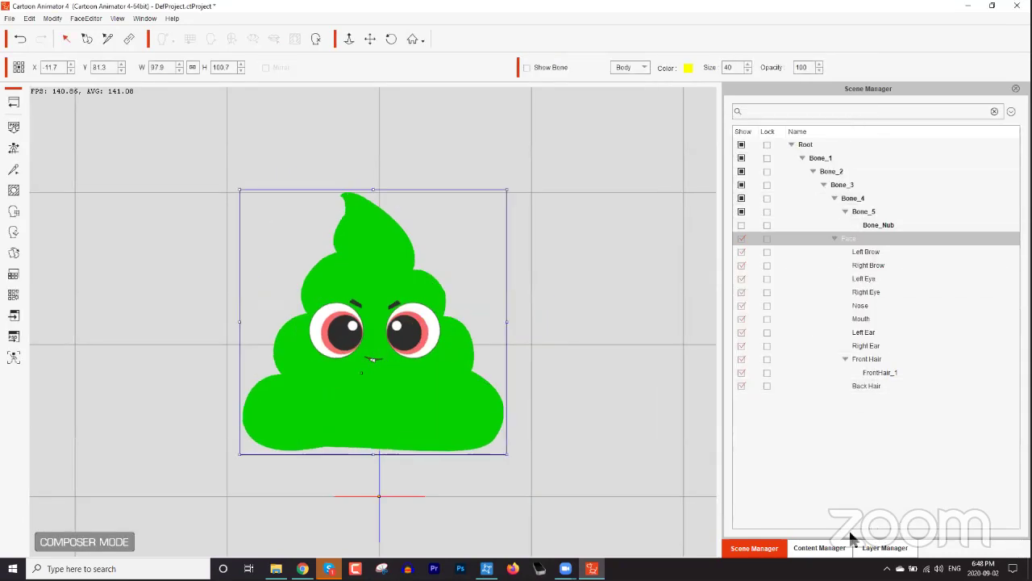
Save the finished head to the custom Head library over the existing Thingamabob entry, and return to stage mode
click(833, 547)
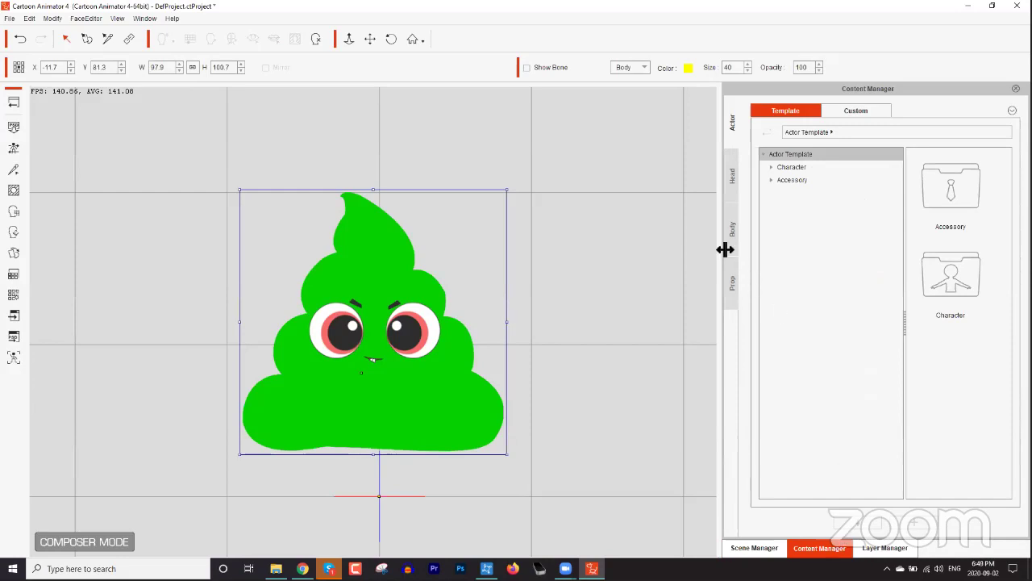
click(732, 174)
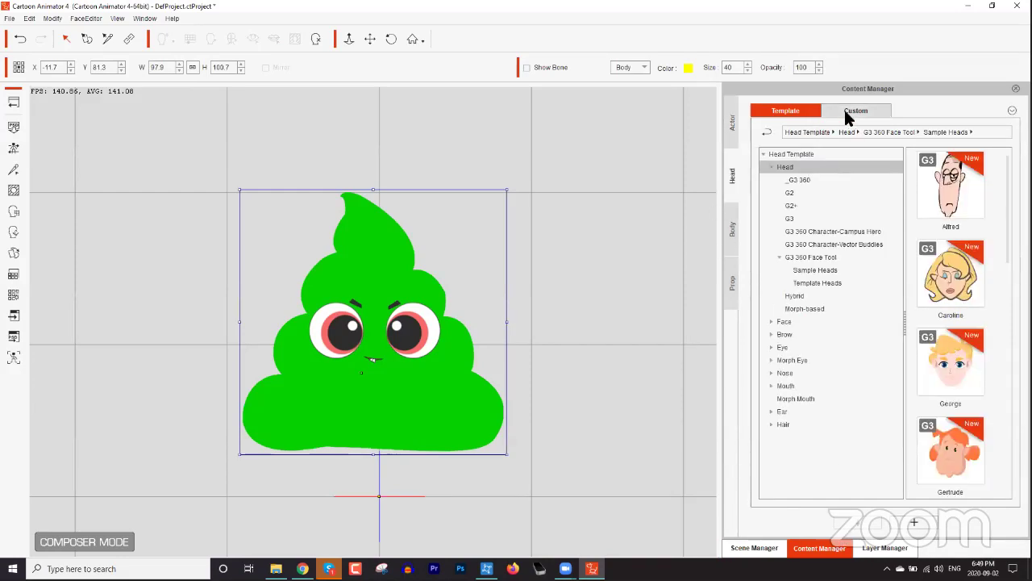
click(845, 114)
click(794, 171)
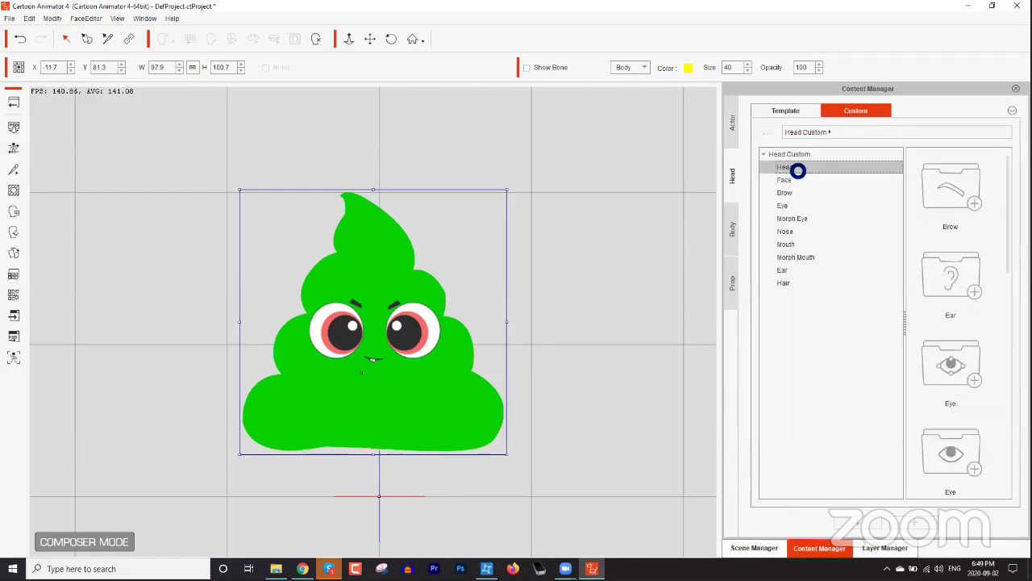
drag(1002, 224, 941, 413)
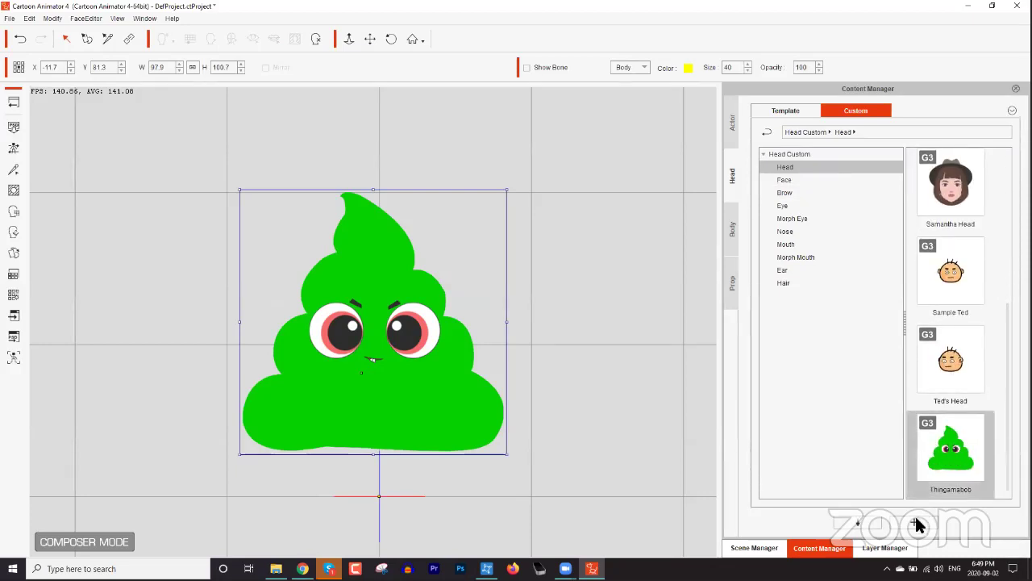
click(915, 523)
click(516, 311)
click(18, 109)
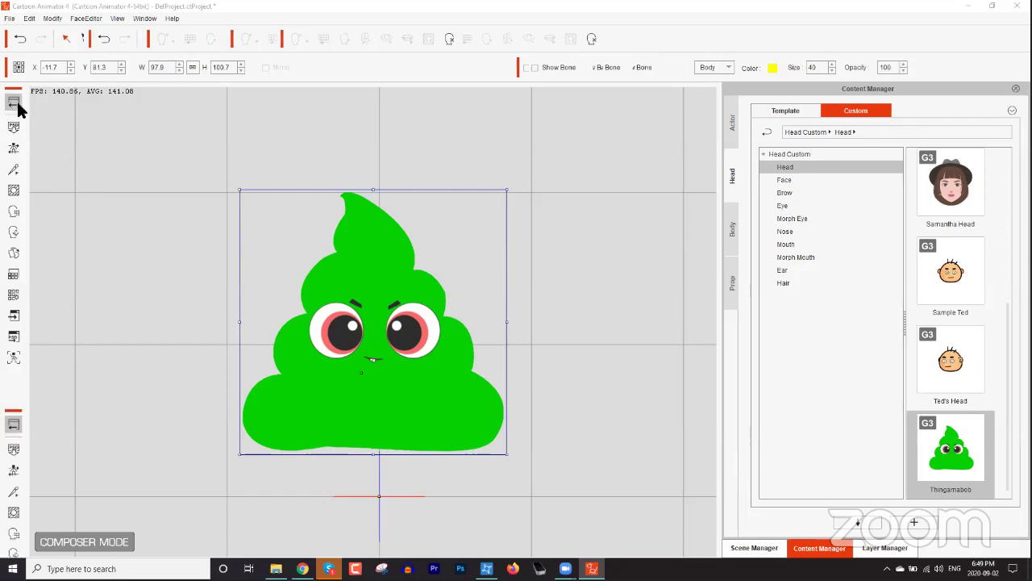
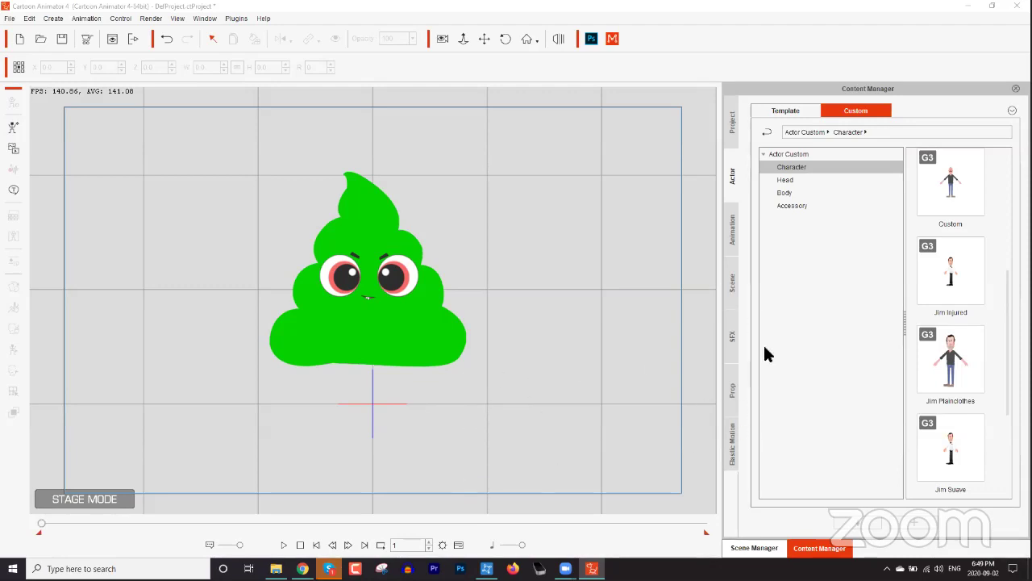
Browse the Scene, Image Layer and Background template libraries for a suitable backdrop
click(732, 287)
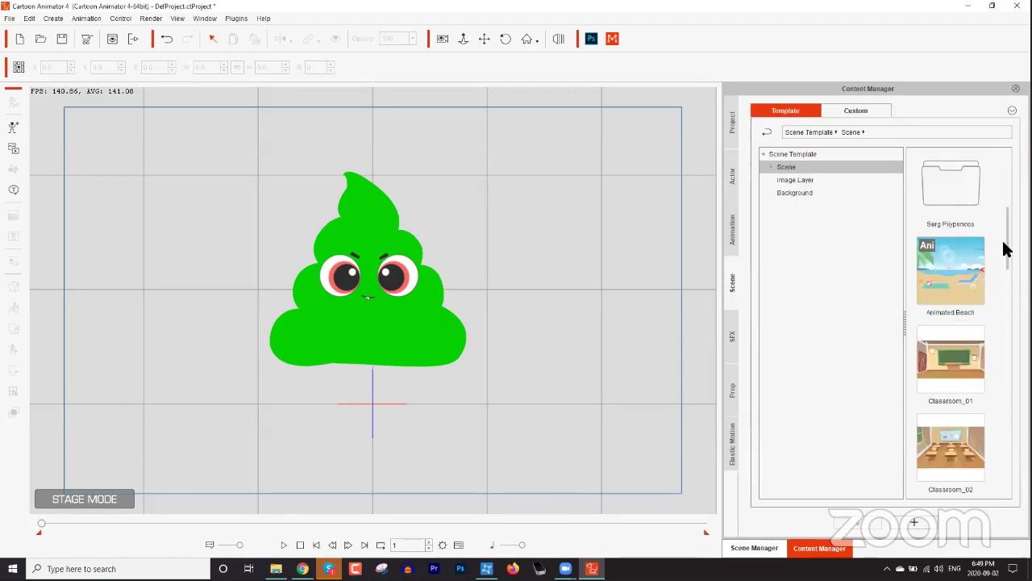
drag(1006, 249, 1007, 321)
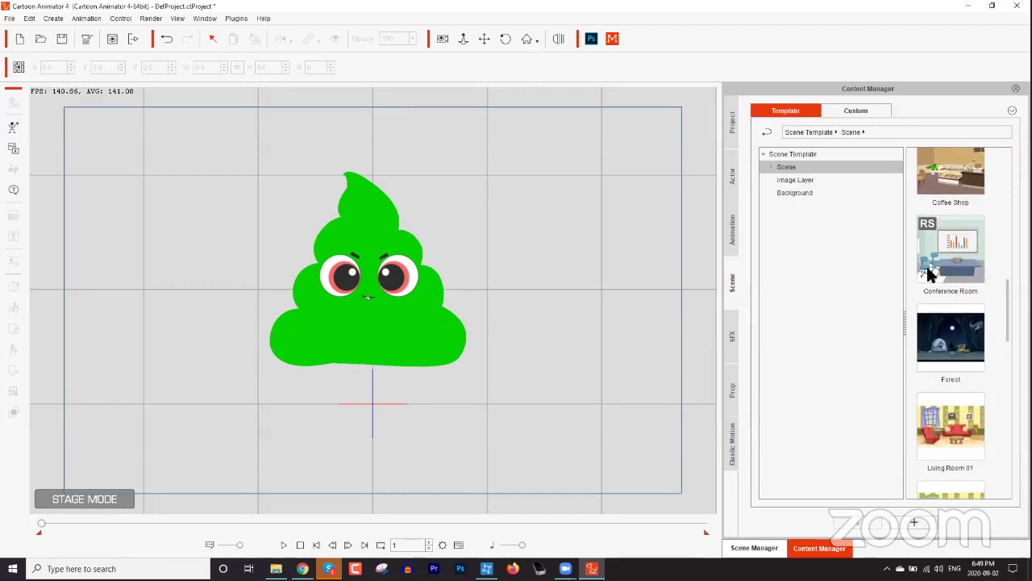
click(788, 194)
click(809, 180)
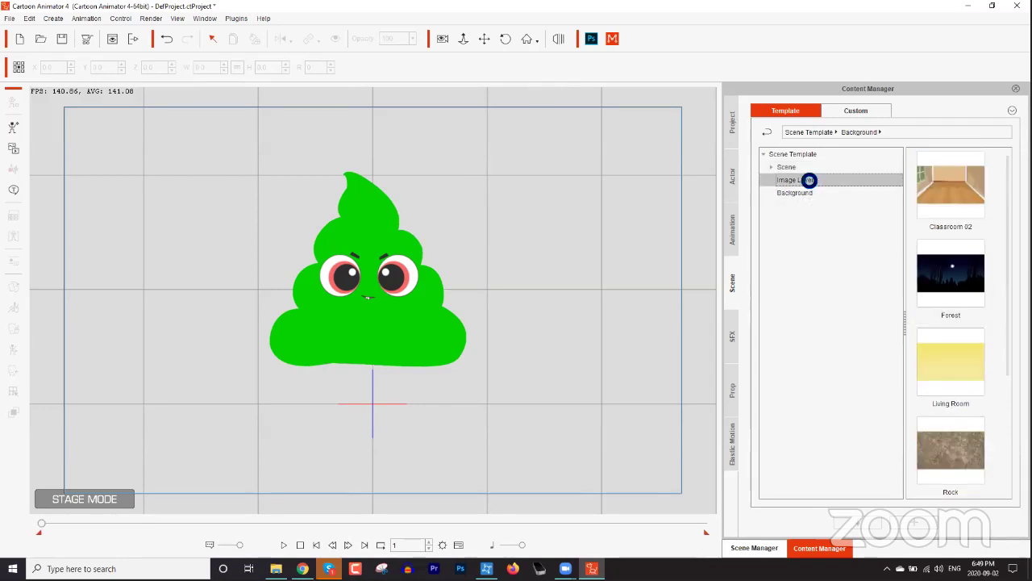
scroll(976, 240, down, 5)
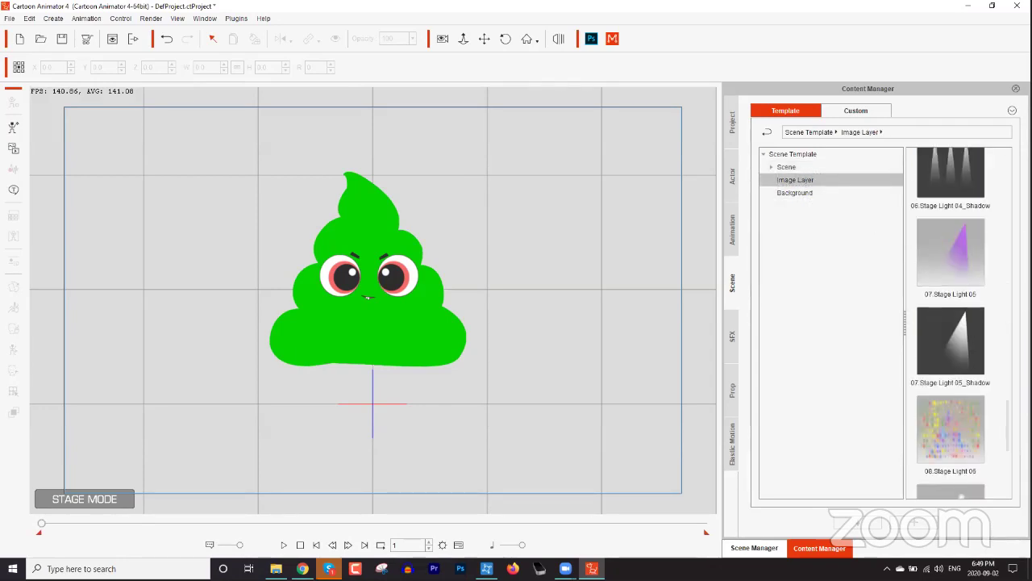
click(804, 191)
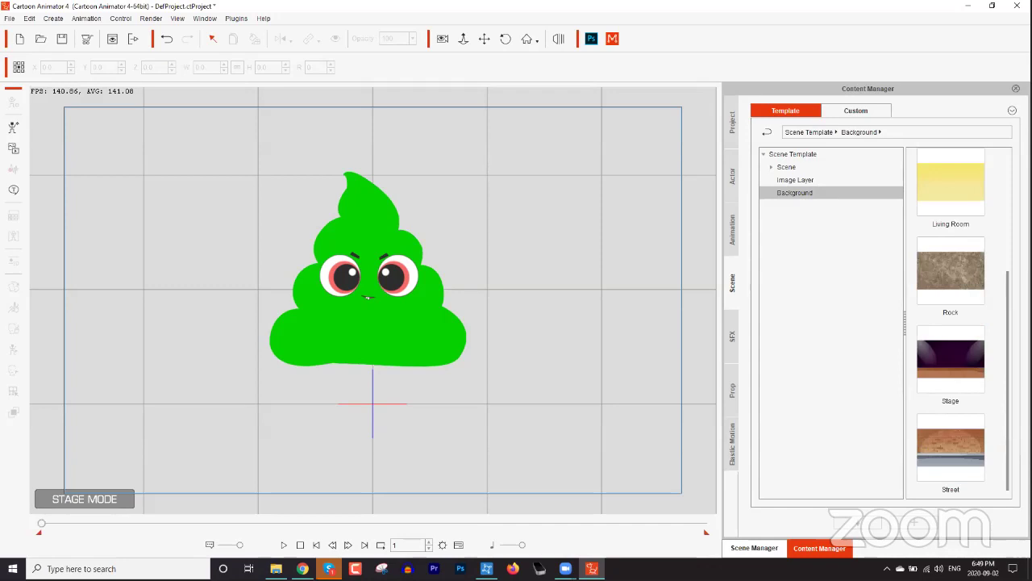
scroll(959, 322, up, 3)
scroll(958, 323, down, 3)
scroll(959, 322, up, 3)
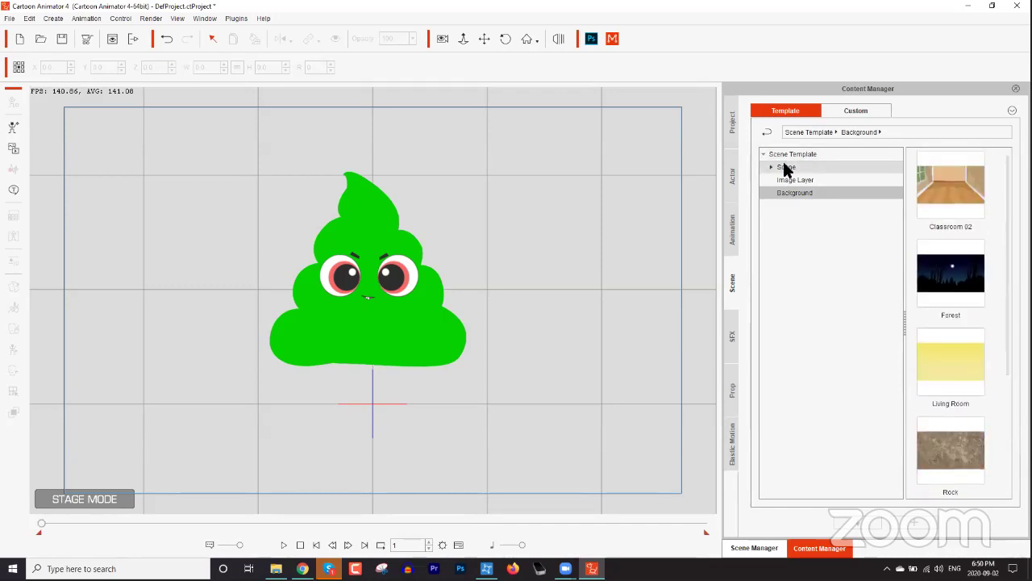
click(785, 168)
mouse_move(1002, 212)
mouse_down()
mouse_move(1016, 423)
mouse_move(1007, 436)
mouse_move(1007, 225)
mouse_up()
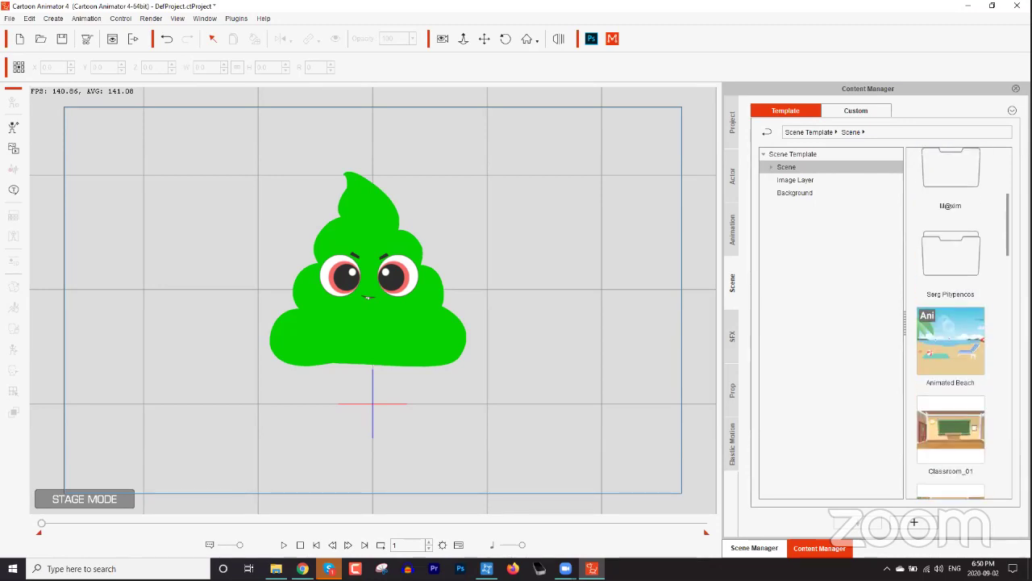
scroll(951, 322, down, 1)
Add the blue BG_004 backdrop from the General Background scene templates to the stage
click(771, 166)
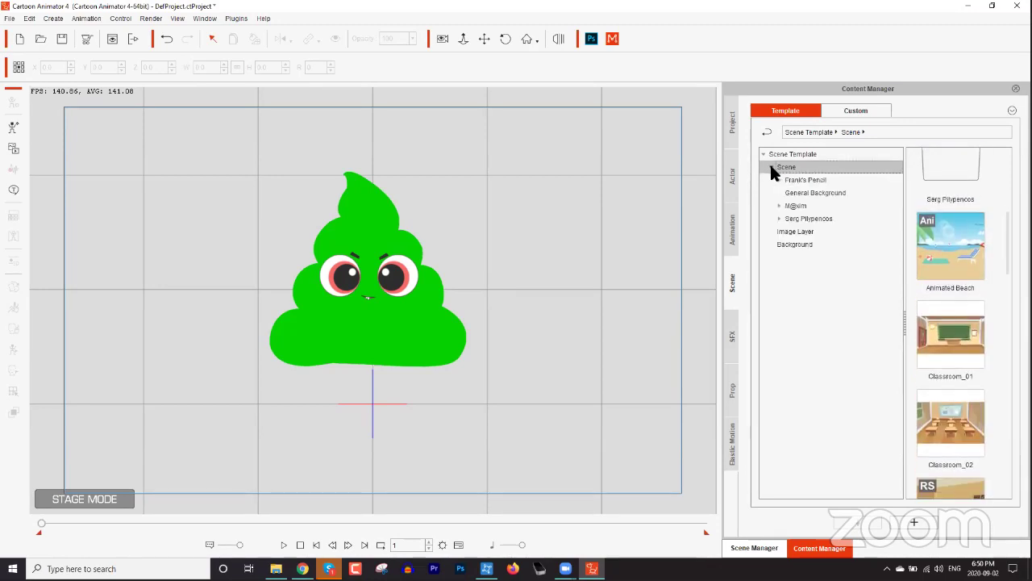
click(814, 193)
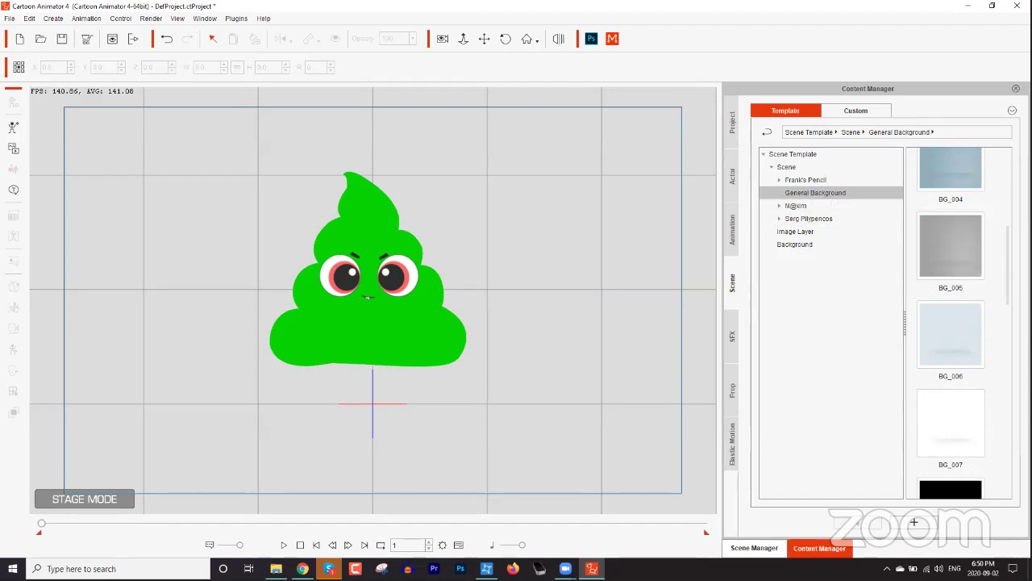
scroll(1008, 267, up, 3)
scroll(975, 290, down, 2)
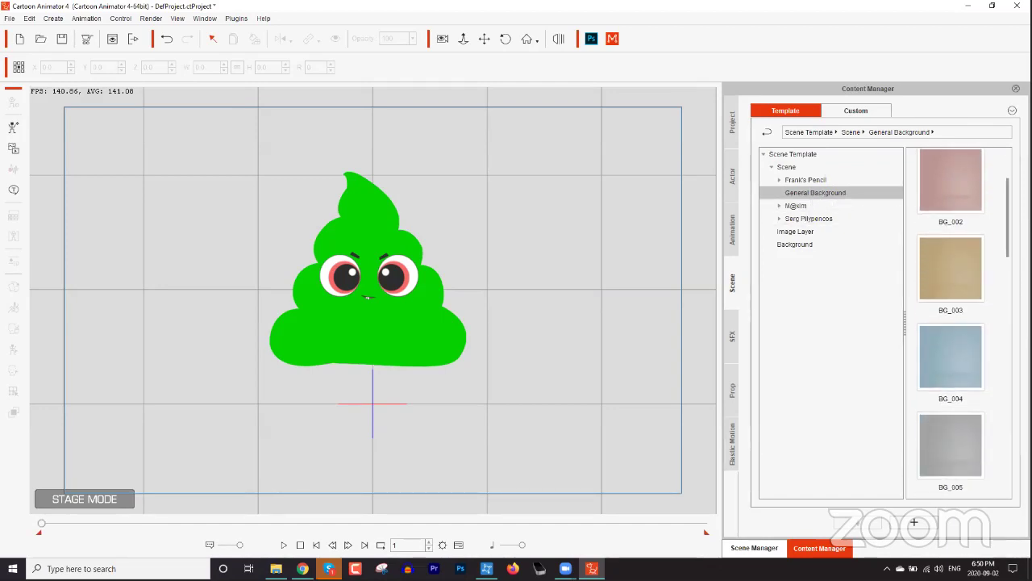
double_click(948, 294)
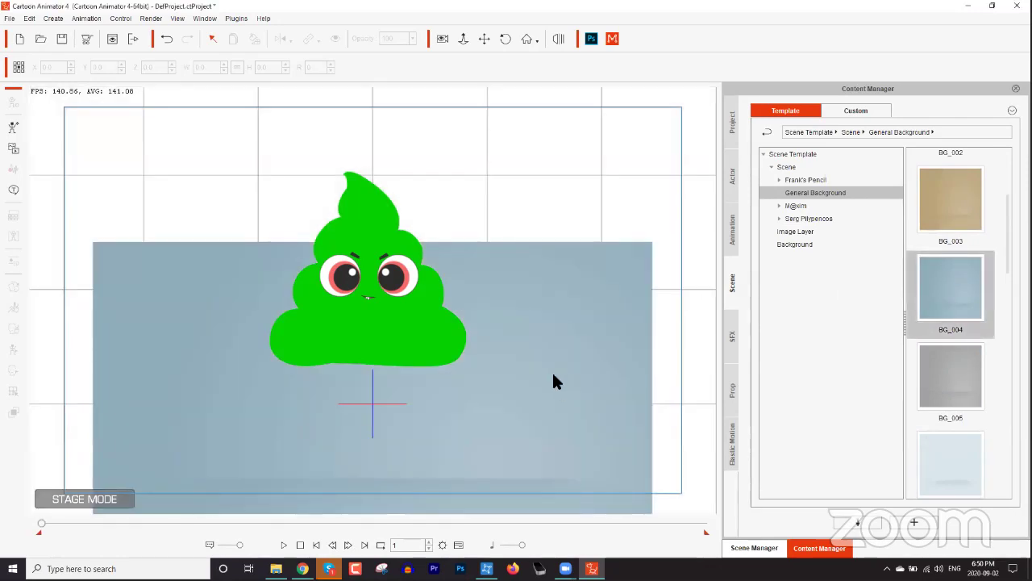
Scale the backdrop to about 259% and position it to fill the camera frame, and lower the character onto its floor line
click(500, 381)
drag(525, 403, 498, 274)
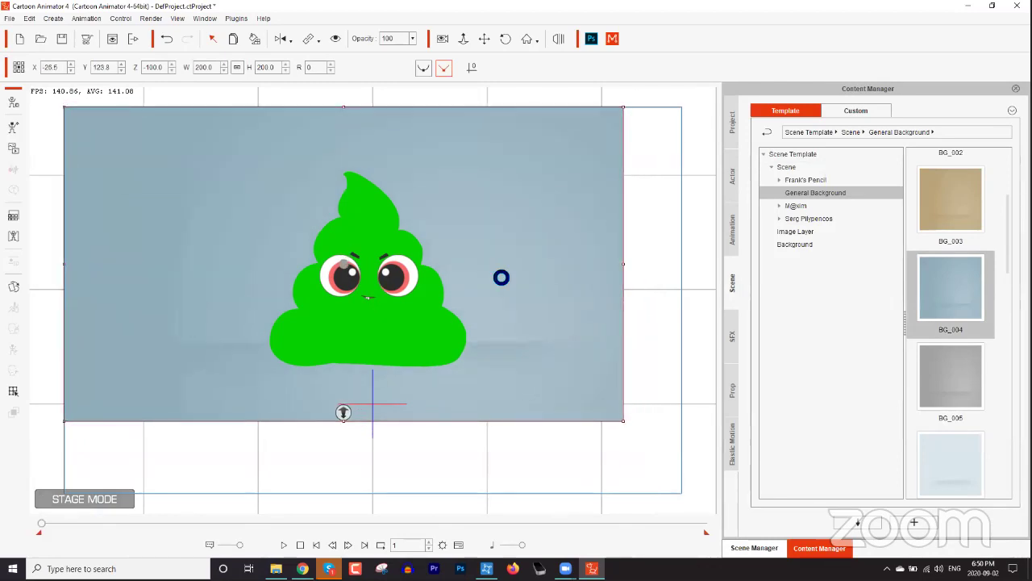
drag(621, 419, 668, 485)
drag(612, 371, 628, 406)
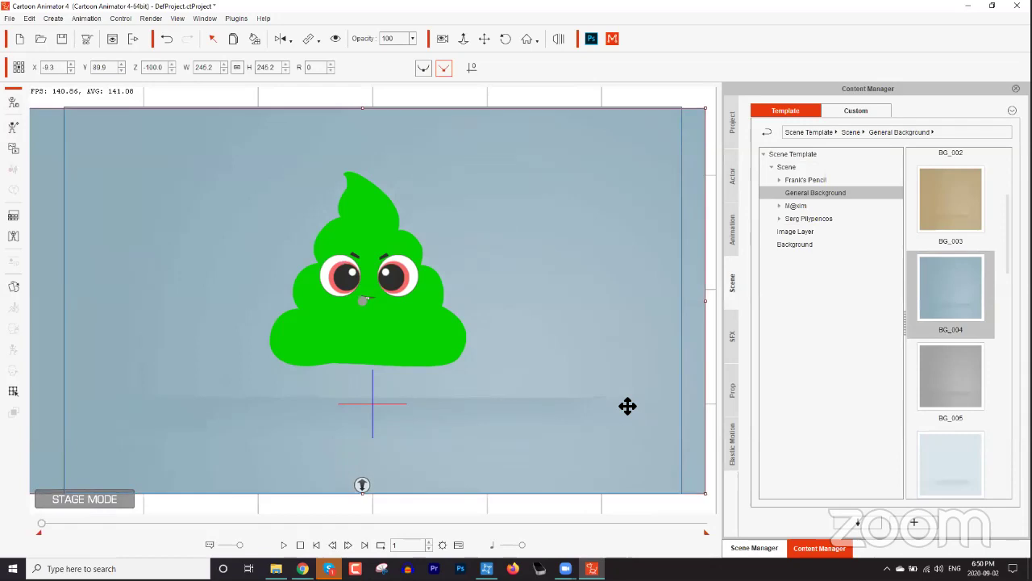
drag(708, 109, 723, 94)
mouse_move(529, 336)
mouse_down()
mouse_move(530, 322)
mouse_move(537, 331)
mouse_up()
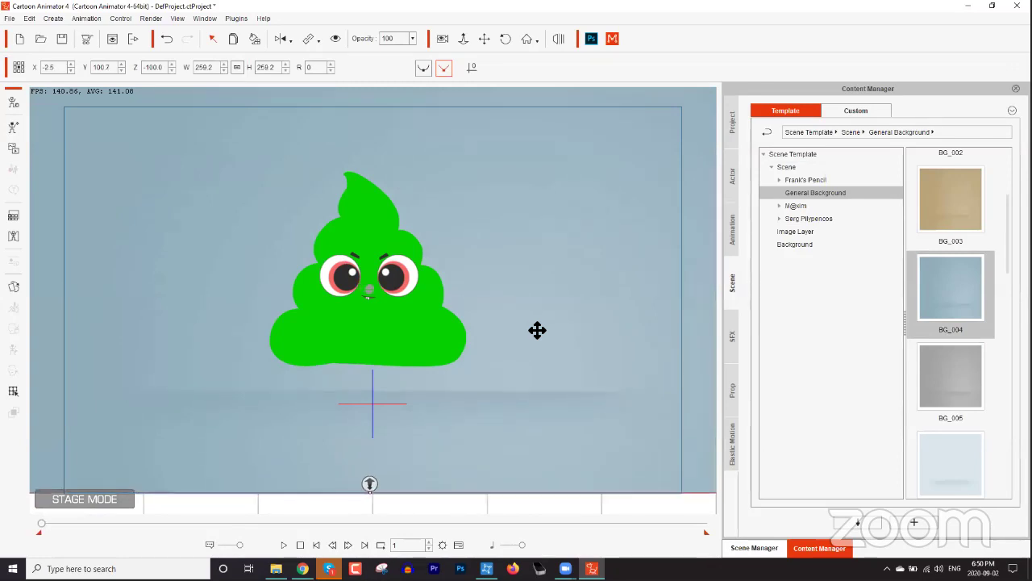
drag(400, 307, 416, 337)
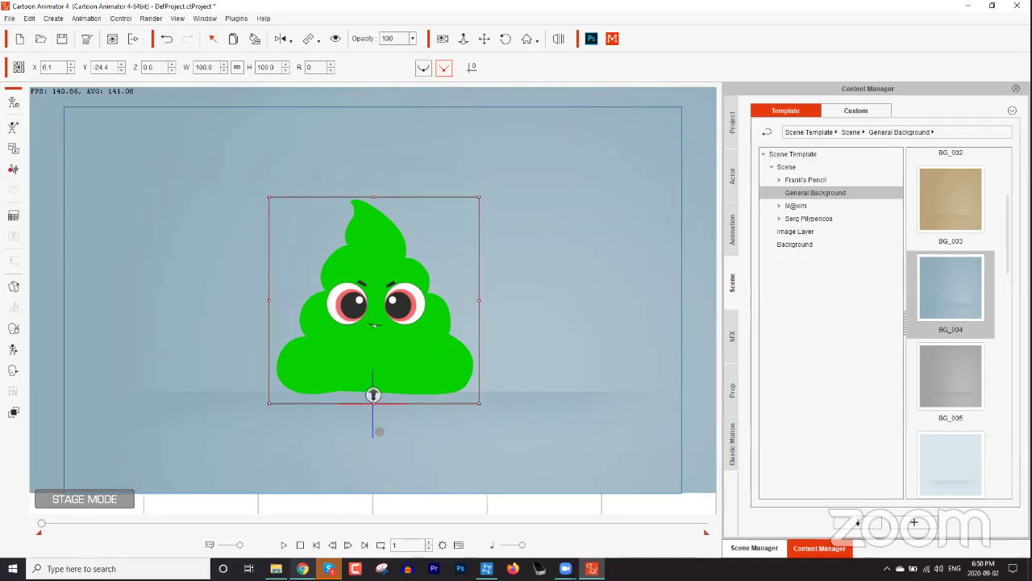
click(300, 545)
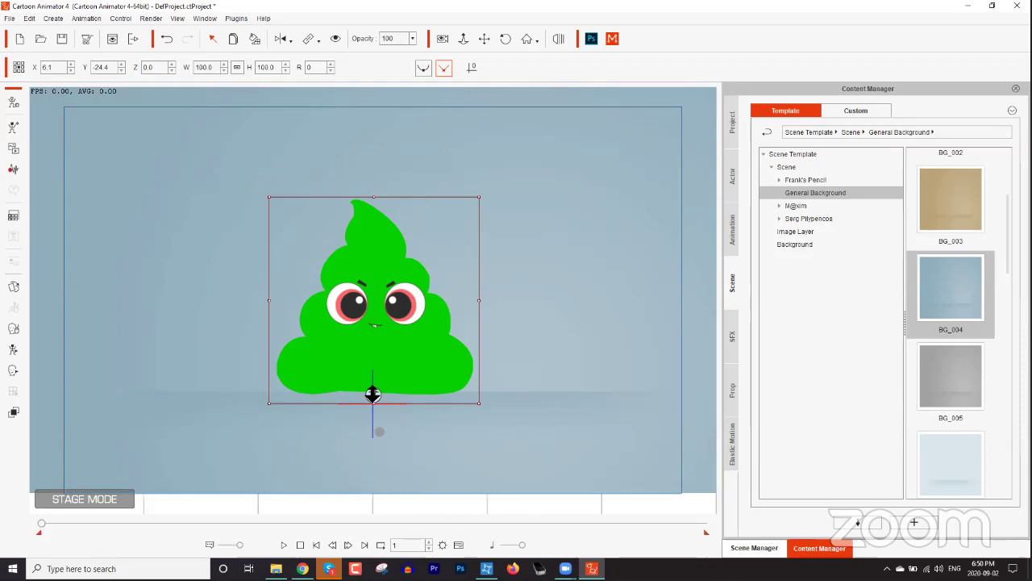
Switch to File Explorer and open the Name image from the CTA 3 - Commercial folder to view the Thingamabob logo
click(276, 569)
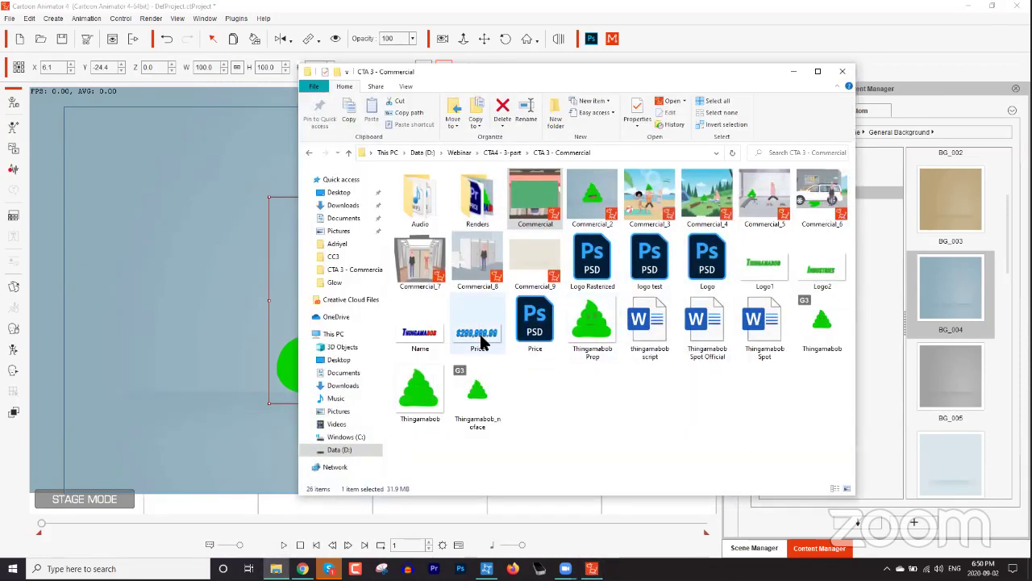
double_click(425, 339)
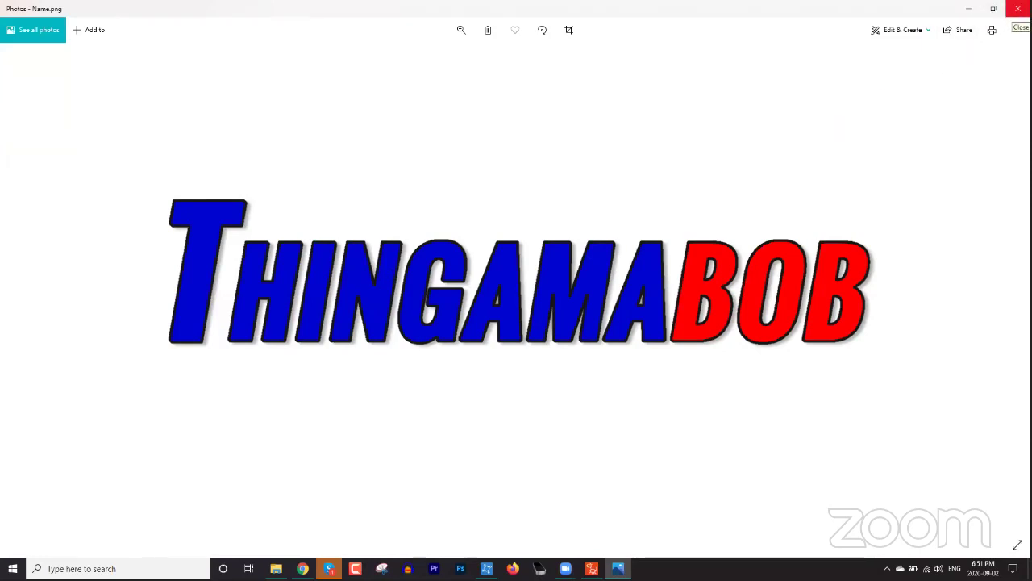
Close the logo preview and import the Name image from the CTA 3 - Commercial folder onto the stage as a prop
click(1018, 8)
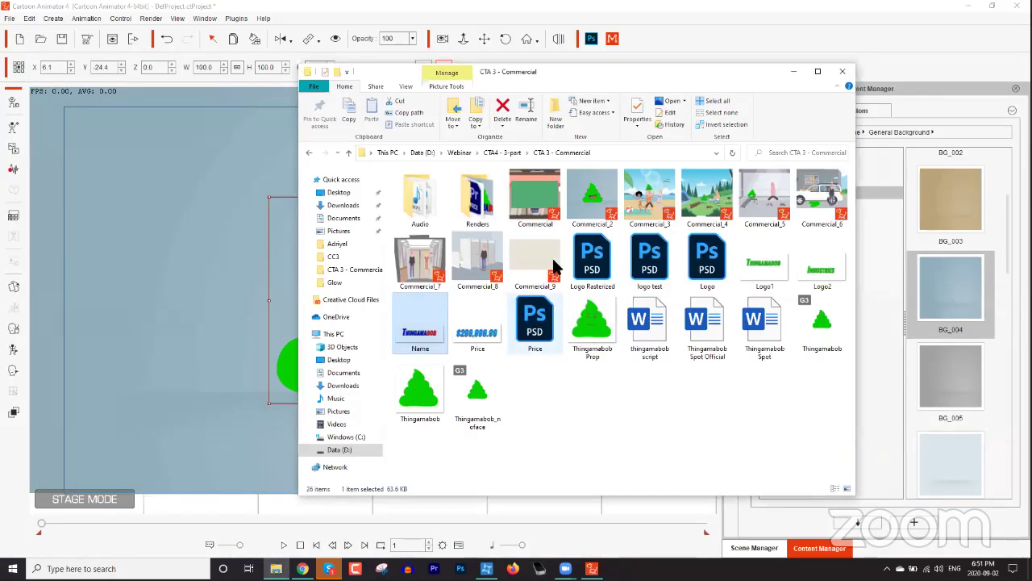
click(477, 342)
click(417, 337)
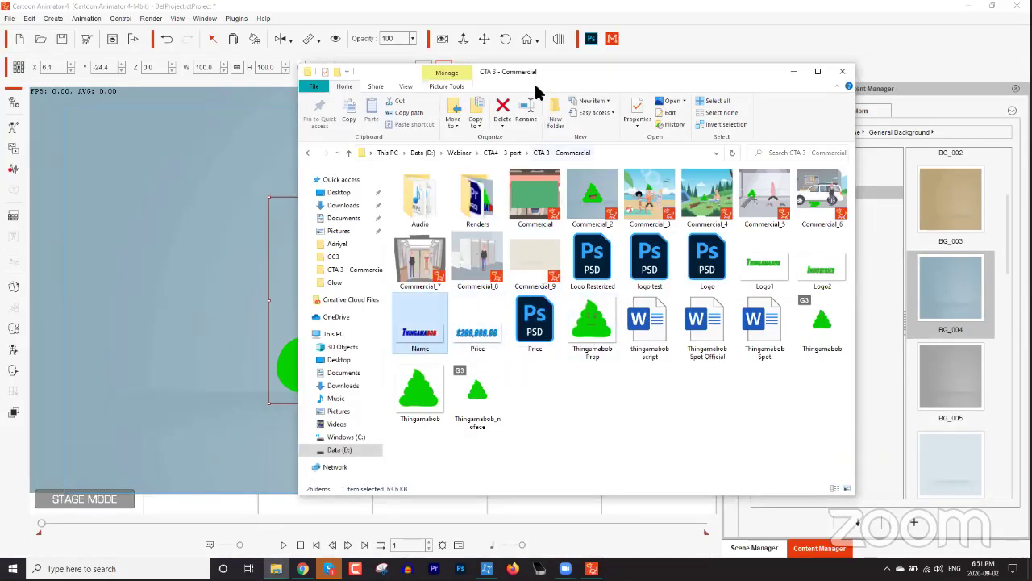
drag(564, 72, 856, 77)
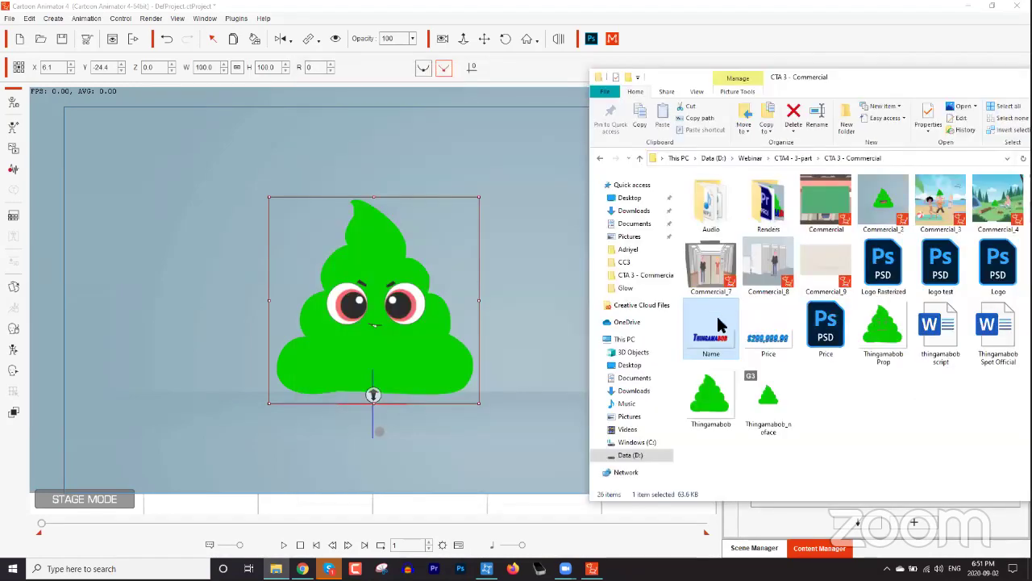
drag(722, 335, 362, 425)
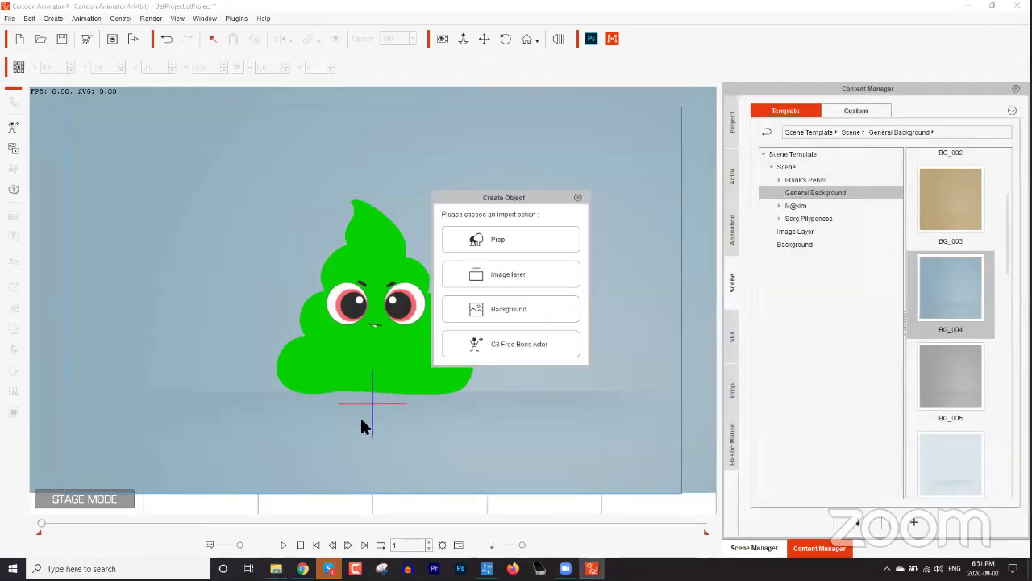
click(509, 241)
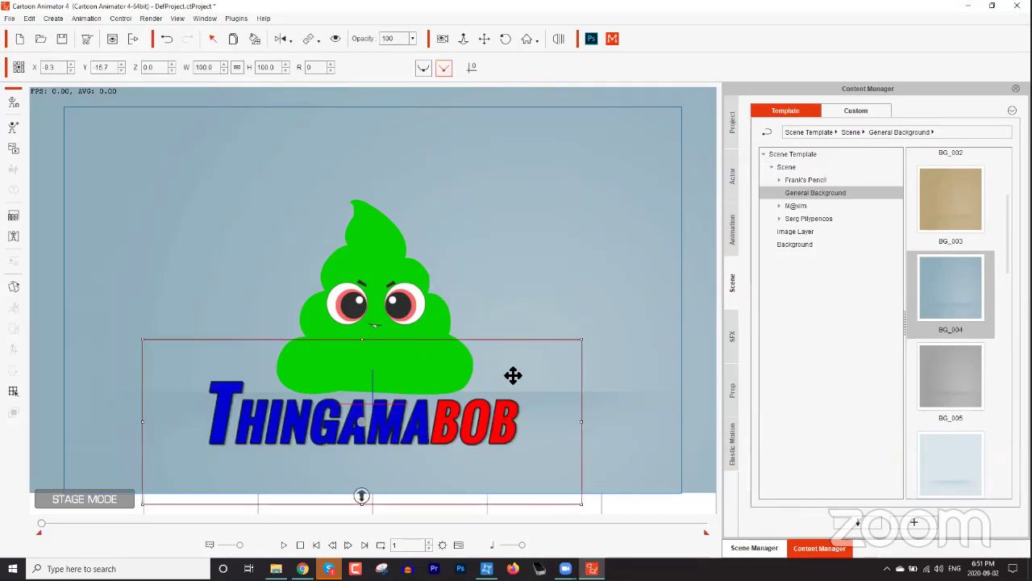
Scale the Thingamabob logo to about 122% and centre it over the lower part of the character
drag(443, 419, 448, 385)
drag(368, 465, 373, 463)
drag(459, 389, 470, 398)
drag(598, 306, 661, 325)
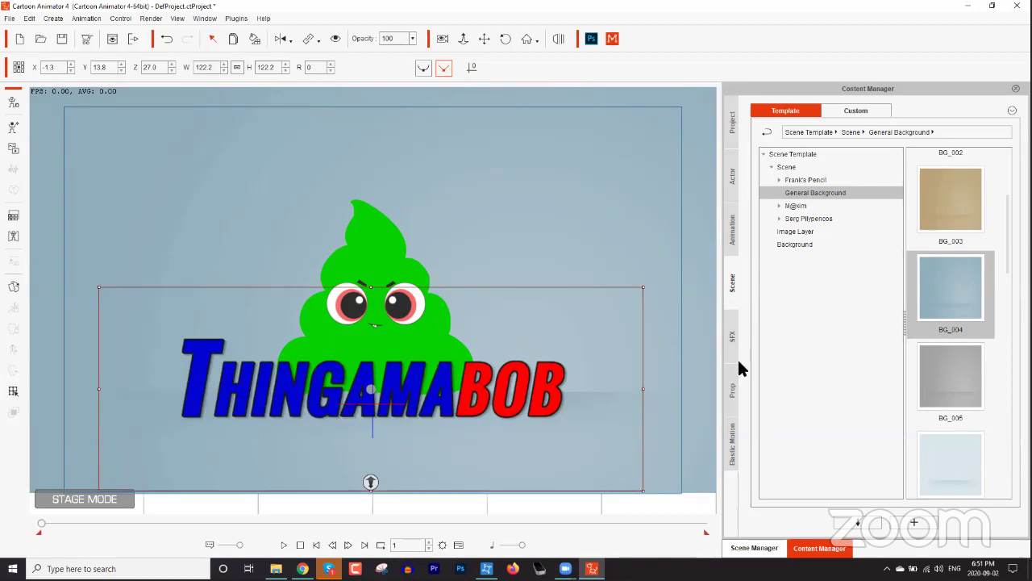
Browse the Entrance, Emphasis and Exit categories of the Elastic Motion templates for a logo animation
click(733, 441)
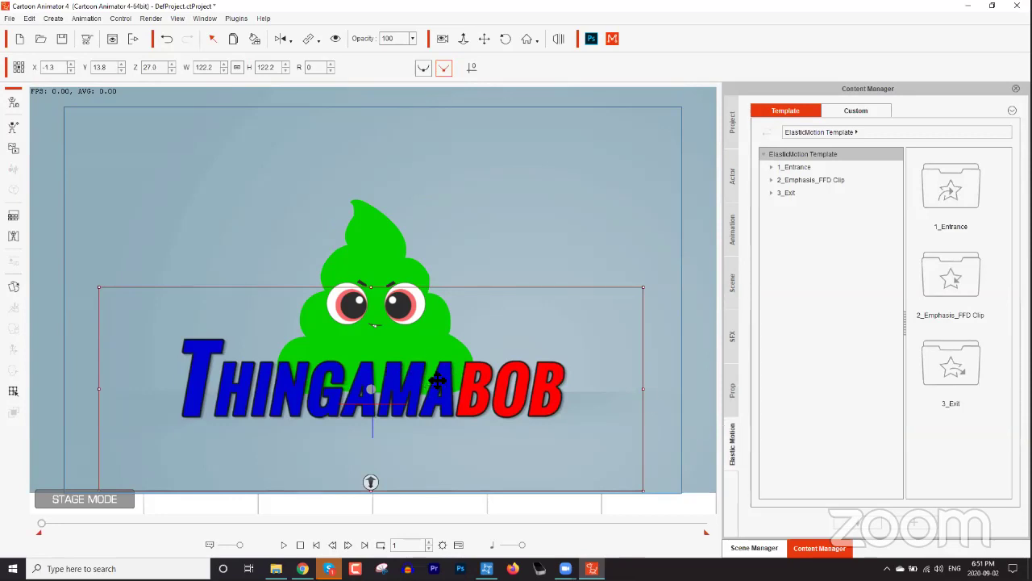
click(772, 166)
click(771, 166)
click(803, 178)
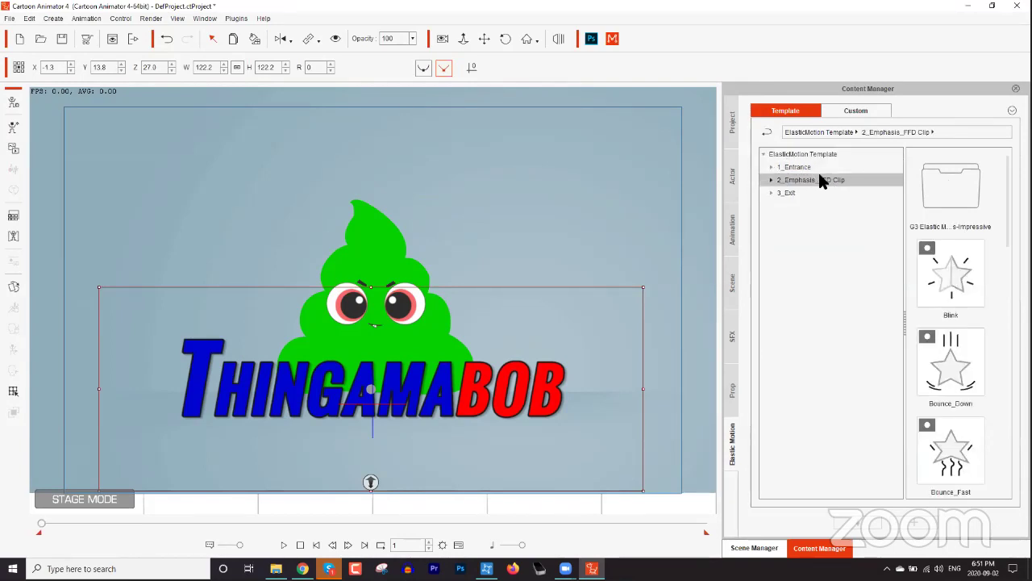
click(769, 167)
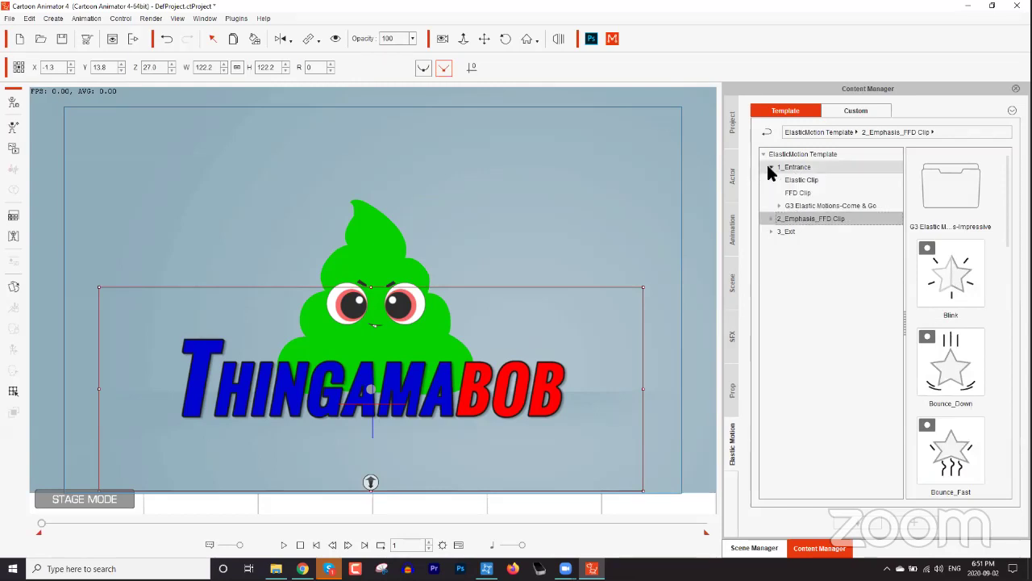
click(809, 168)
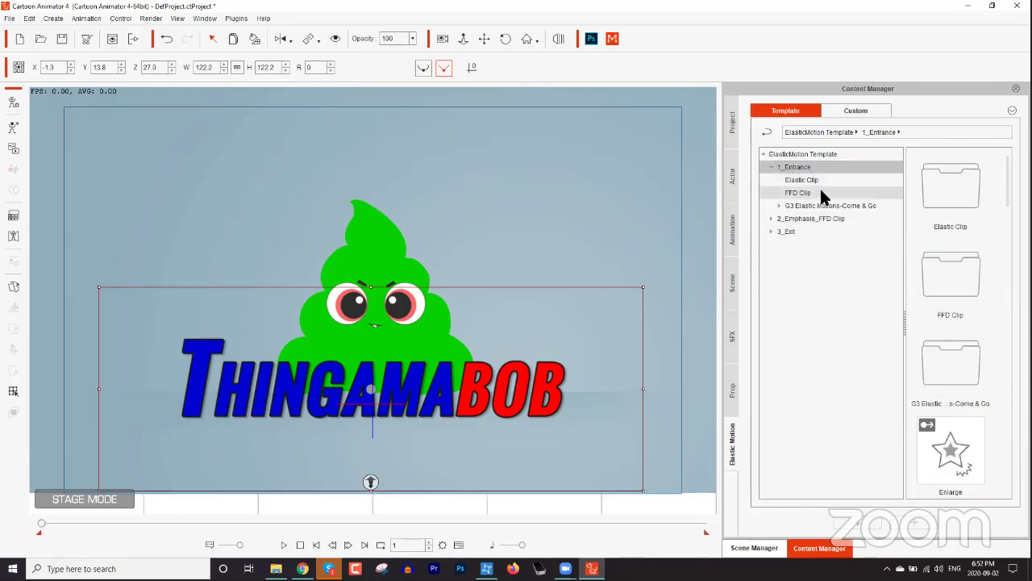
click(796, 231)
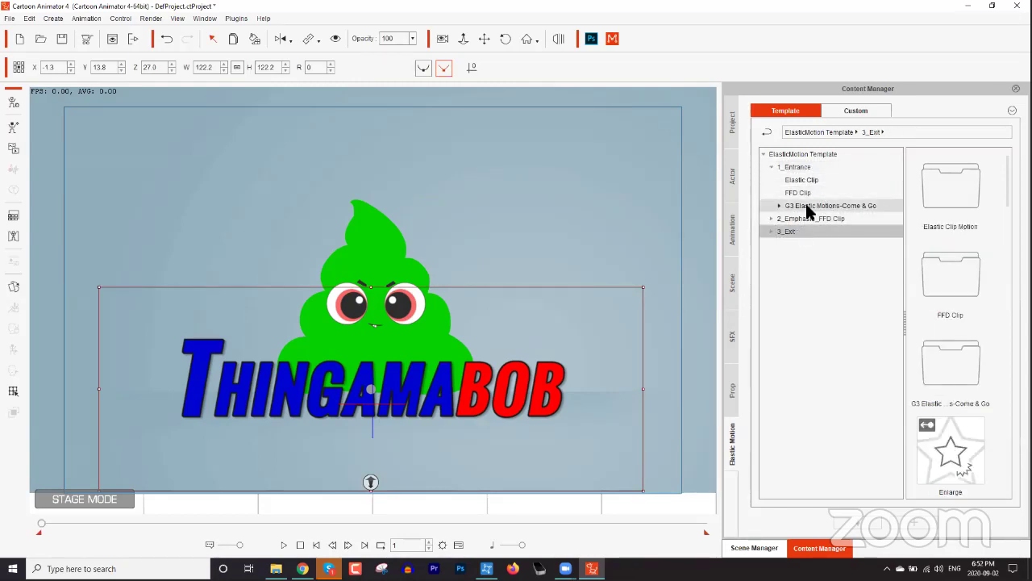
click(805, 205)
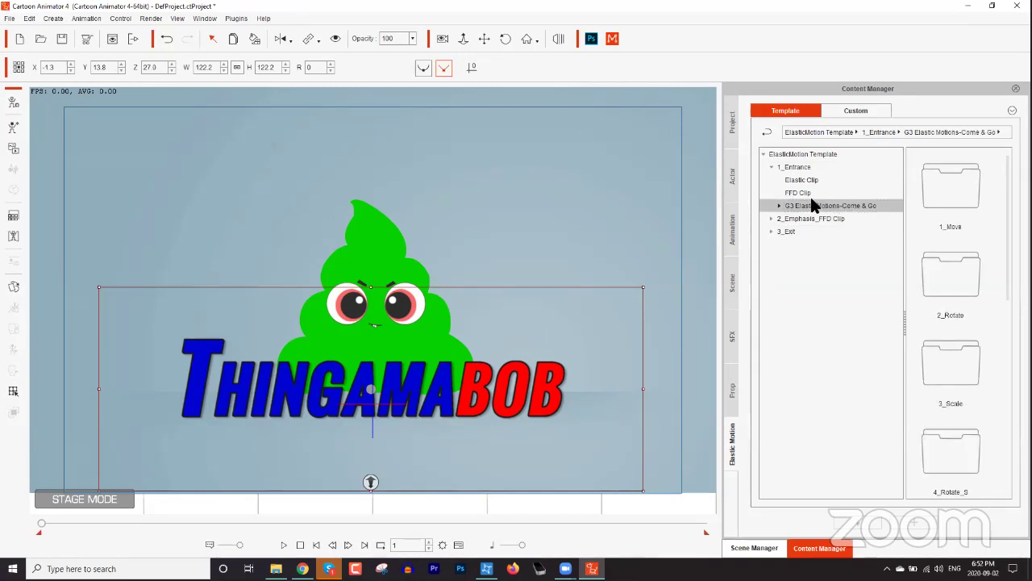
click(796, 167)
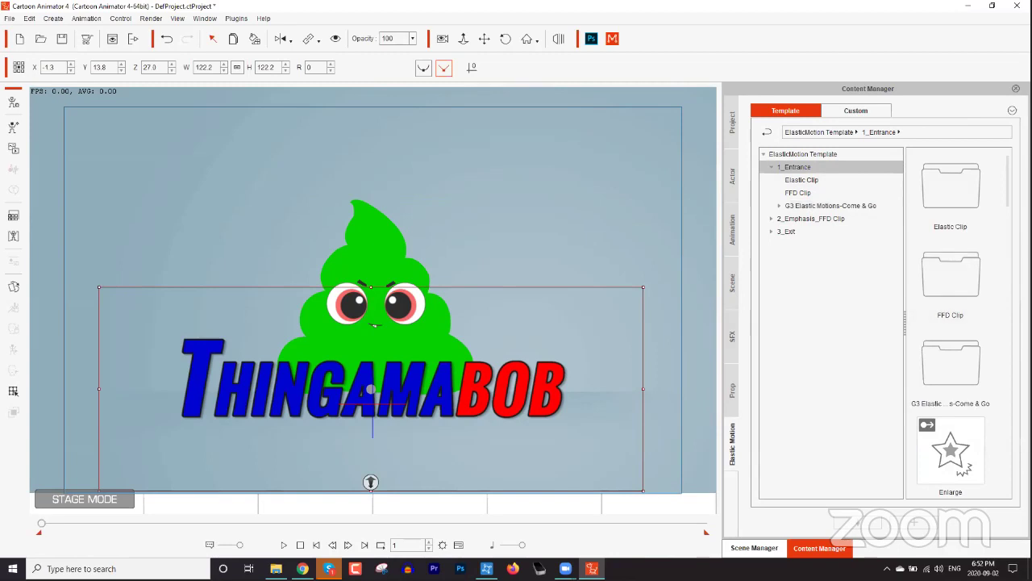
Apply the Move_Bounce entrance motion to the Thingamabob logo and return playback to the first frame
drag(1008, 198, 1008, 262)
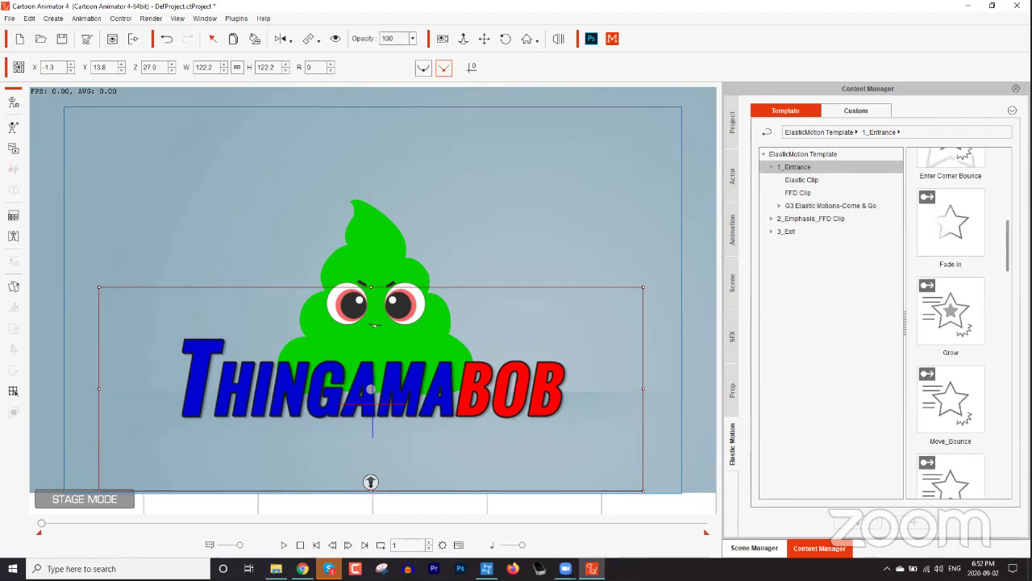
scroll(1009, 276, down, 2)
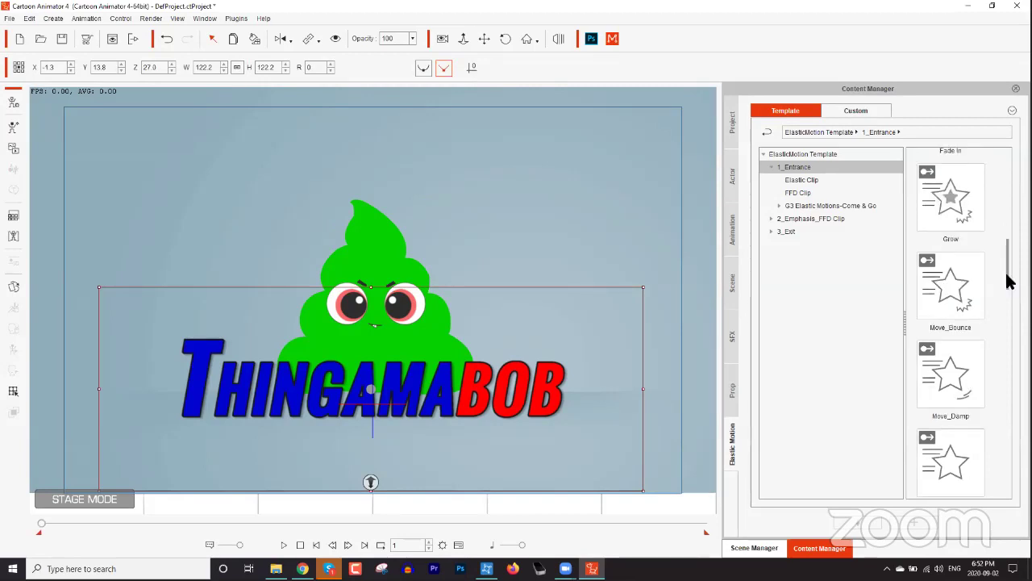
double_click(962, 309)
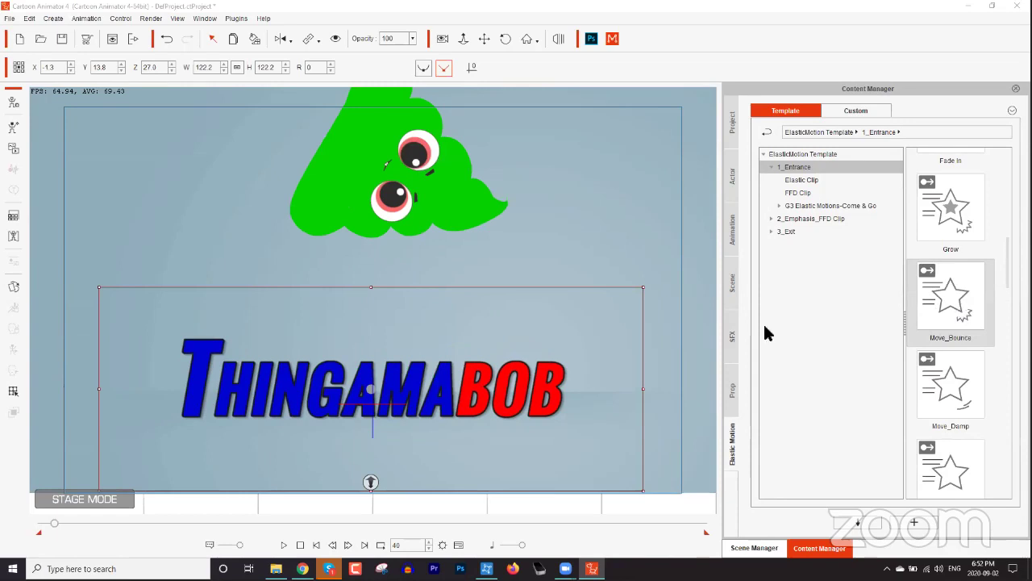
click(300, 545)
Clear the green character's existing animation and play the scene to check the logo's entrance
click(398, 344)
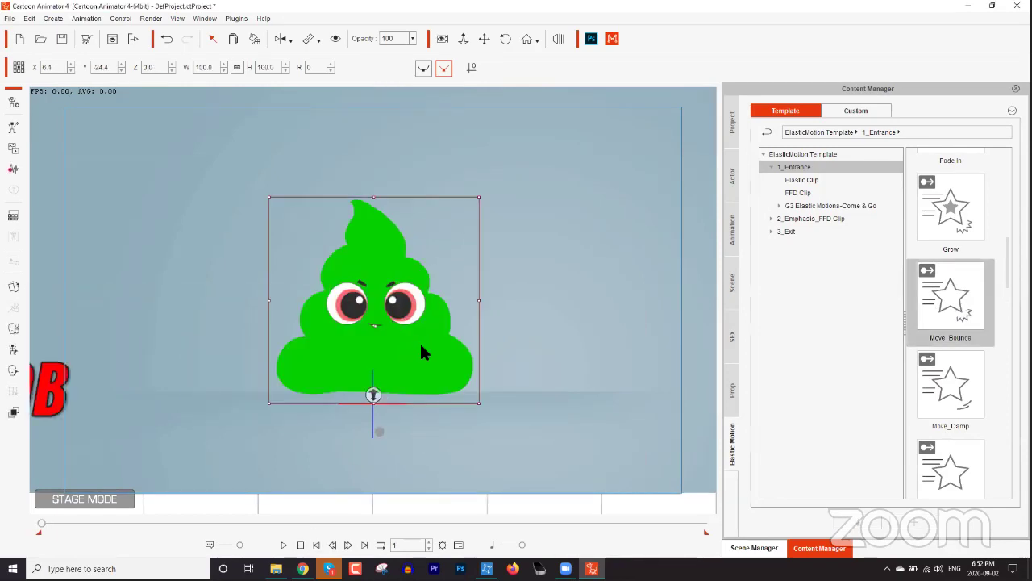
right_click(421, 347)
click(481, 444)
click(284, 545)
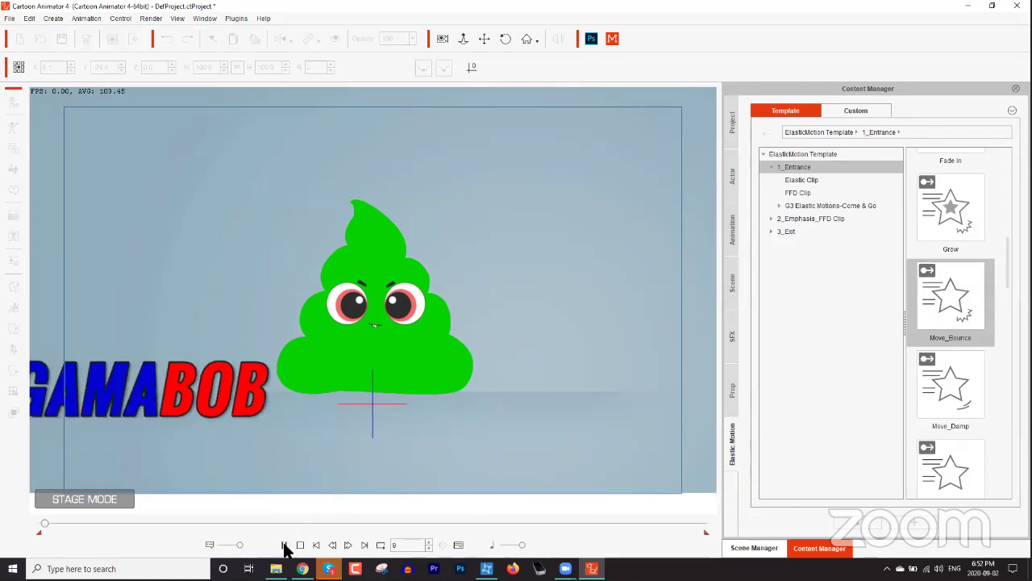
click(284, 545)
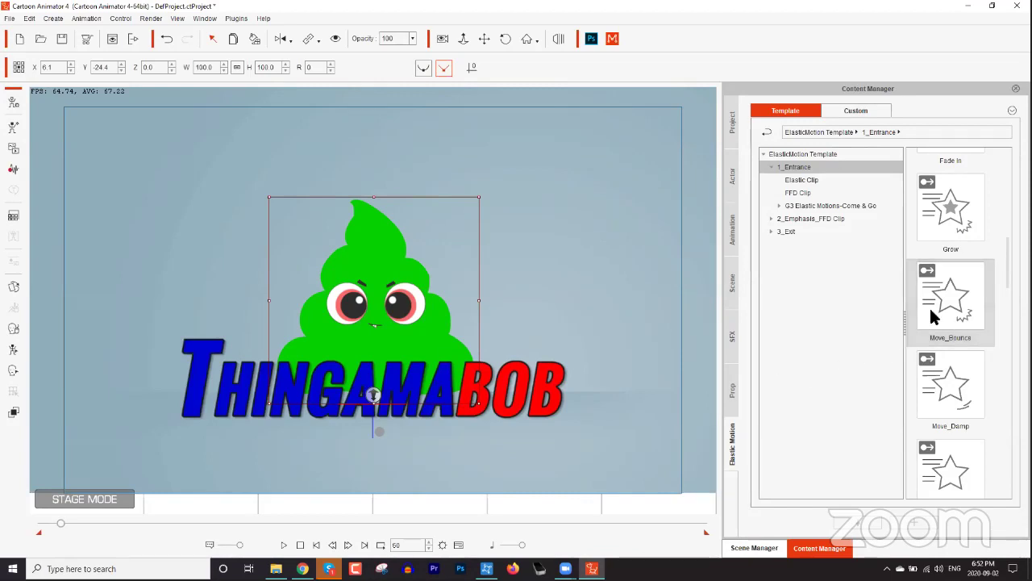
Try the Grow entrance motion on the character, then apply it to the logo at frame 60 and return to the first frame
click(966, 325)
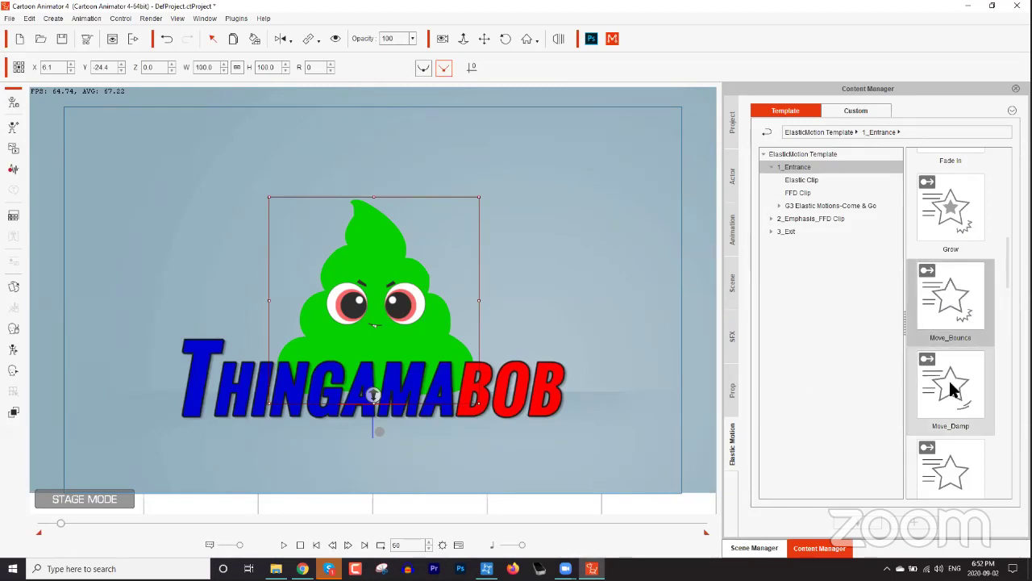
double_click(962, 225)
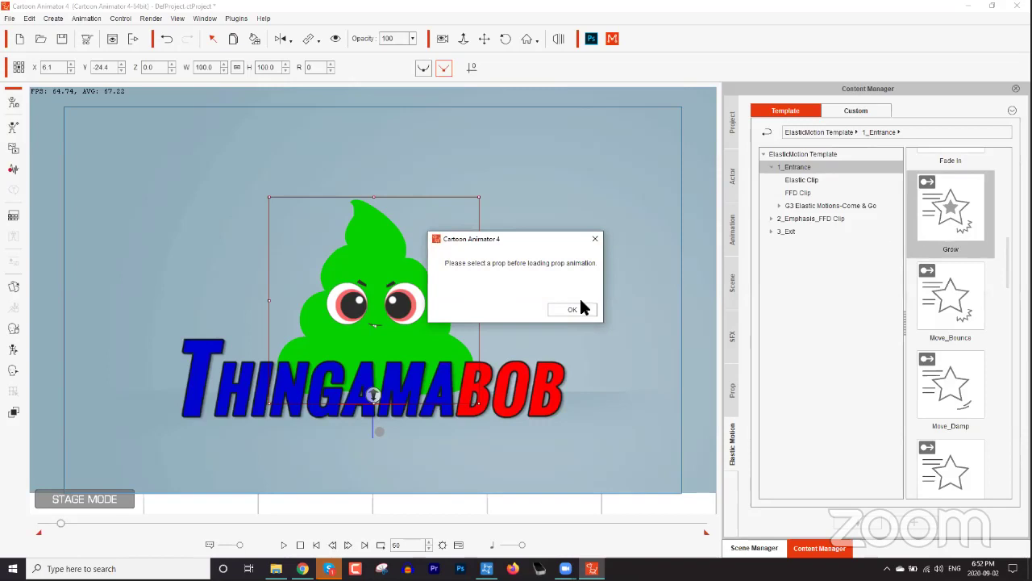
click(580, 308)
click(524, 391)
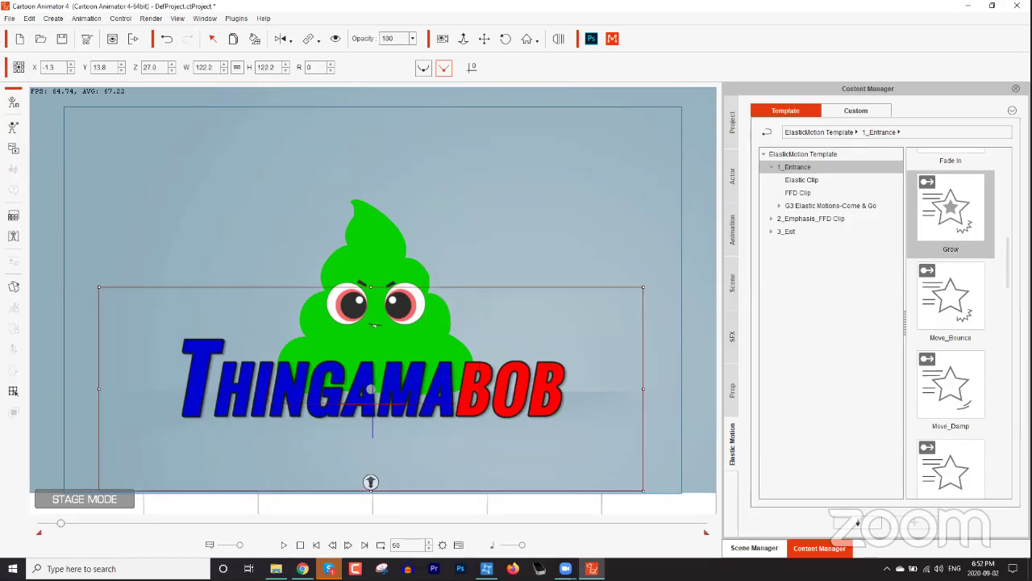
double_click(948, 211)
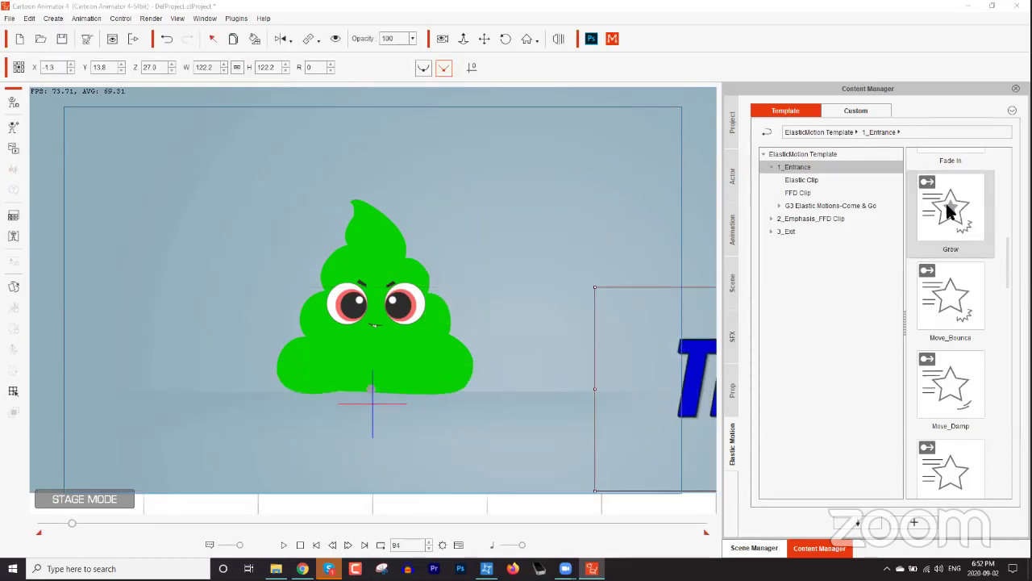
click(300, 544)
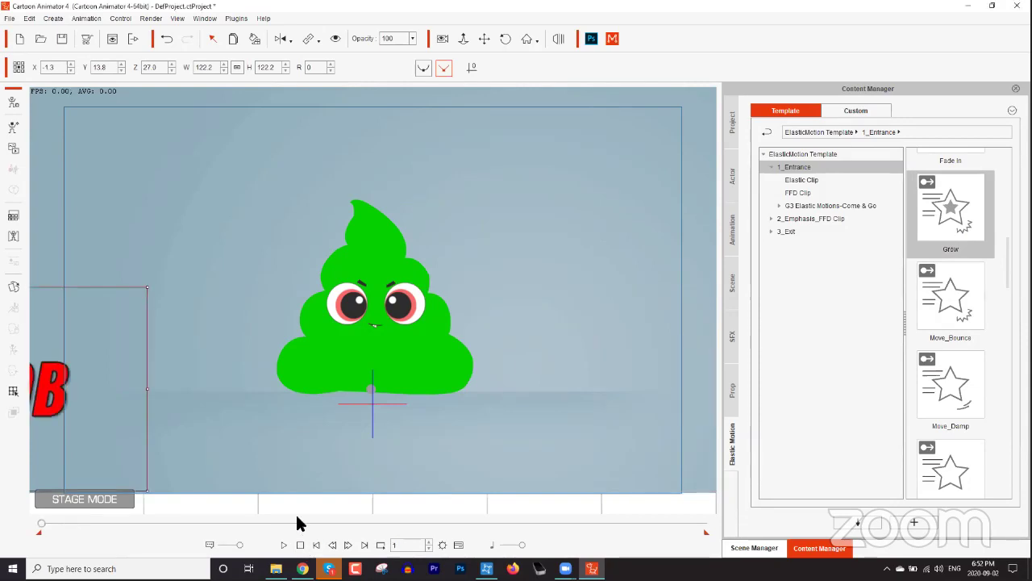
Clear the logo's animation and apply the Grow entrance motion to it from frame 1
right_click(78, 390)
click(138, 457)
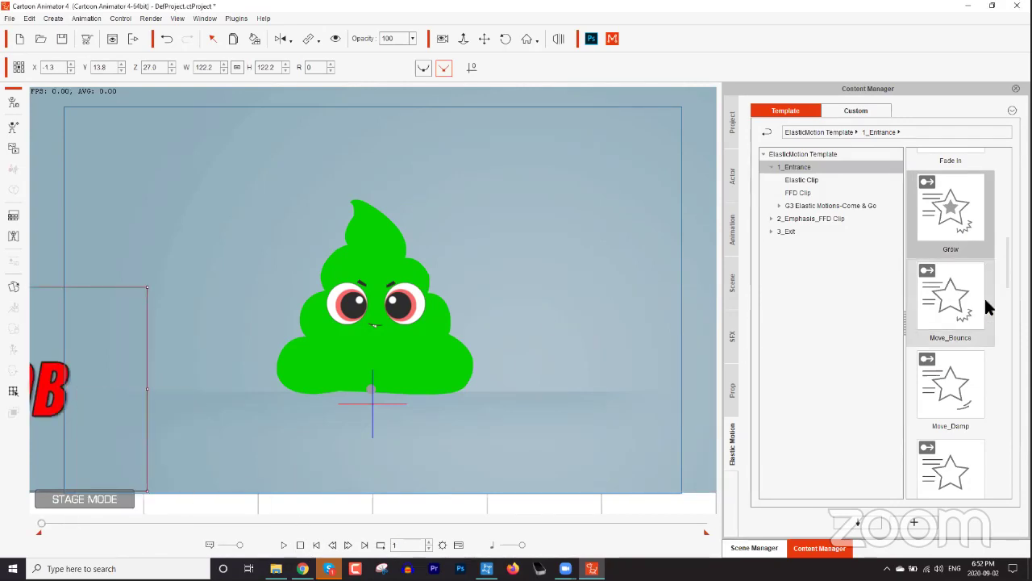
double_click(945, 213)
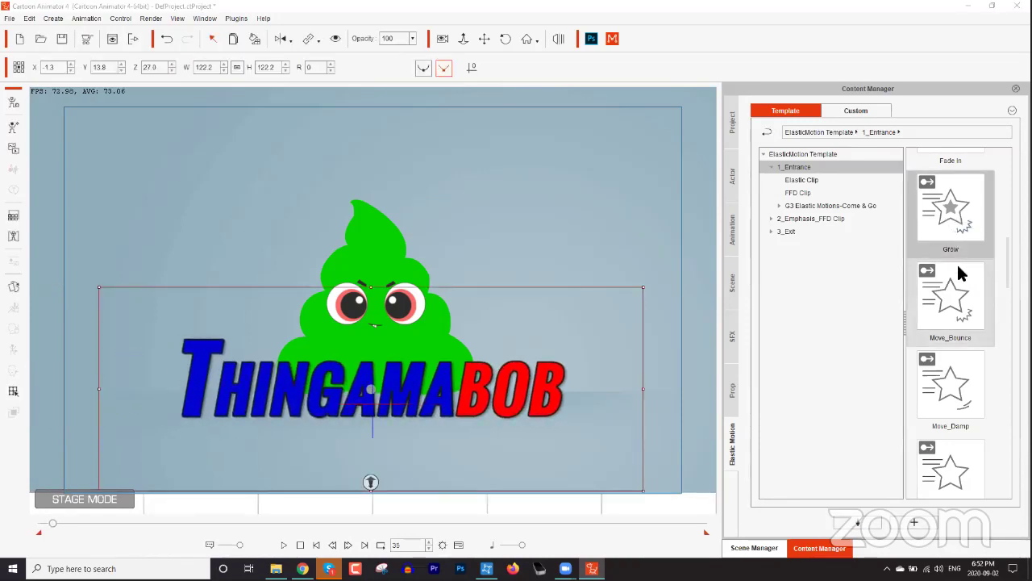
Replace the logo's Grow animation with the Roll_Bounce entrance motion
scroll(950, 322, down, 3)
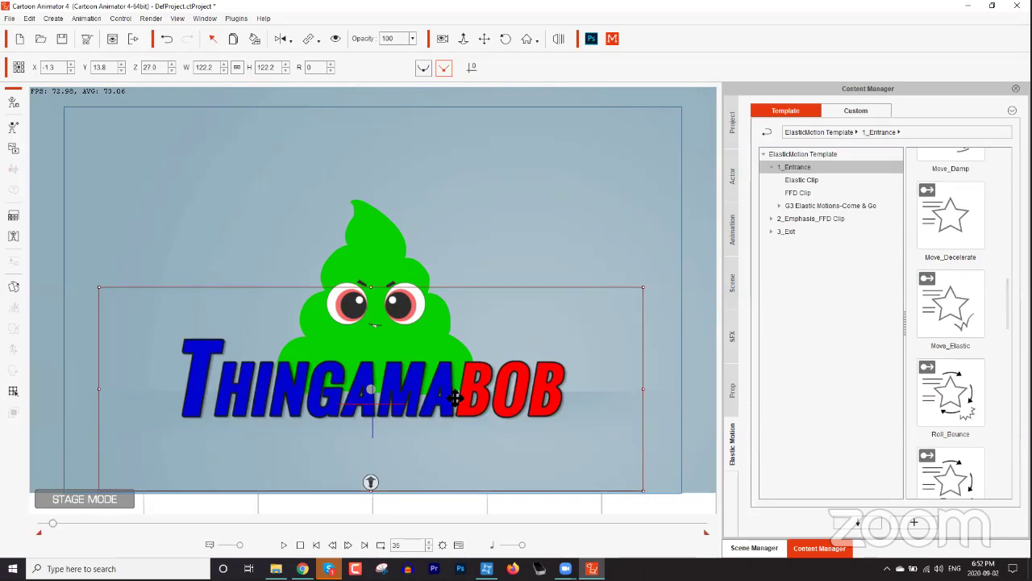
right_click(508, 399)
click(567, 466)
double_click(945, 401)
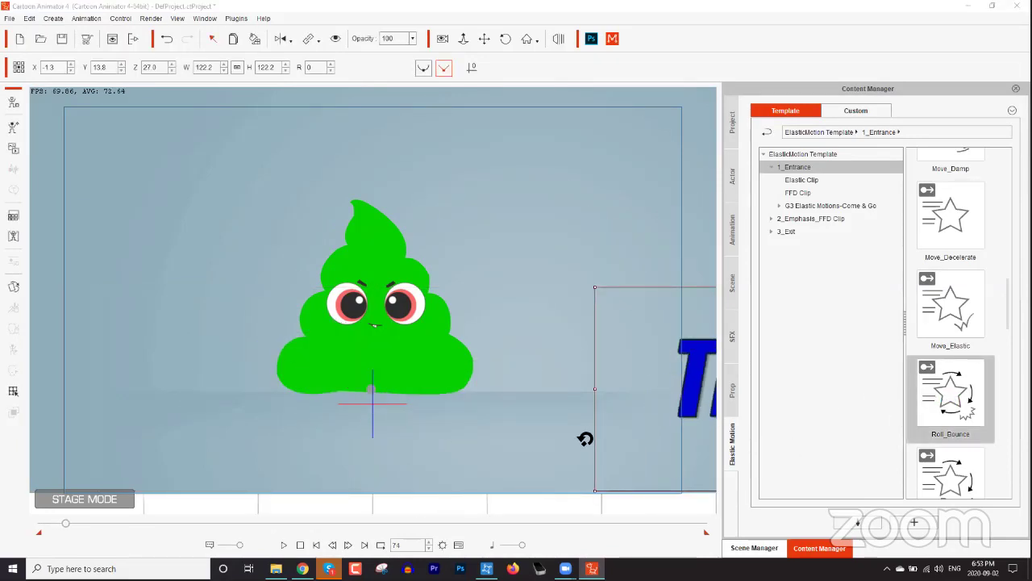
Move the logo off the left side of the stage at frame 1 (X about -384) and play the Roll_Bounce entrance
drag(65, 526, 27, 532)
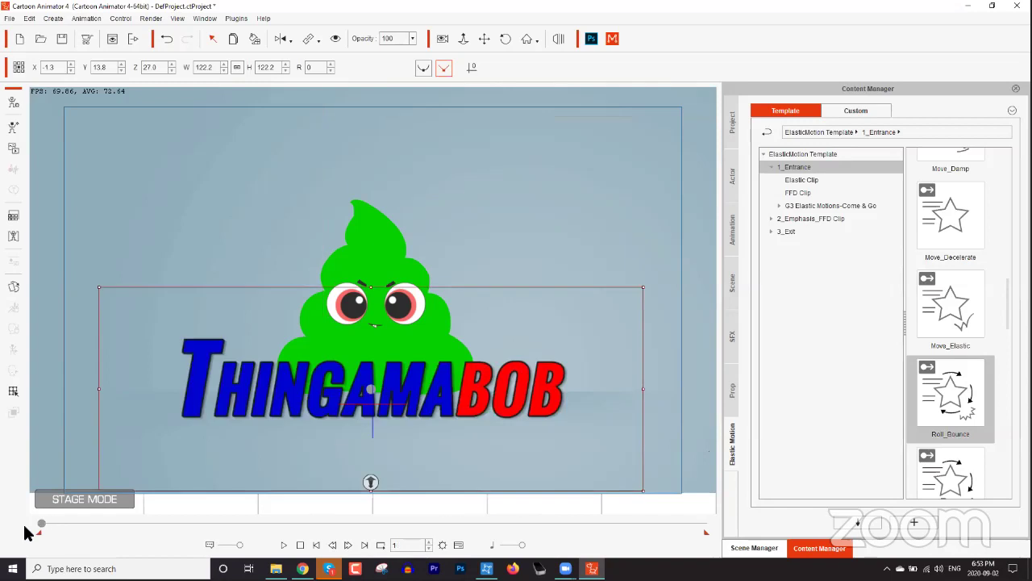
drag(441, 397, 0, 384)
click(283, 544)
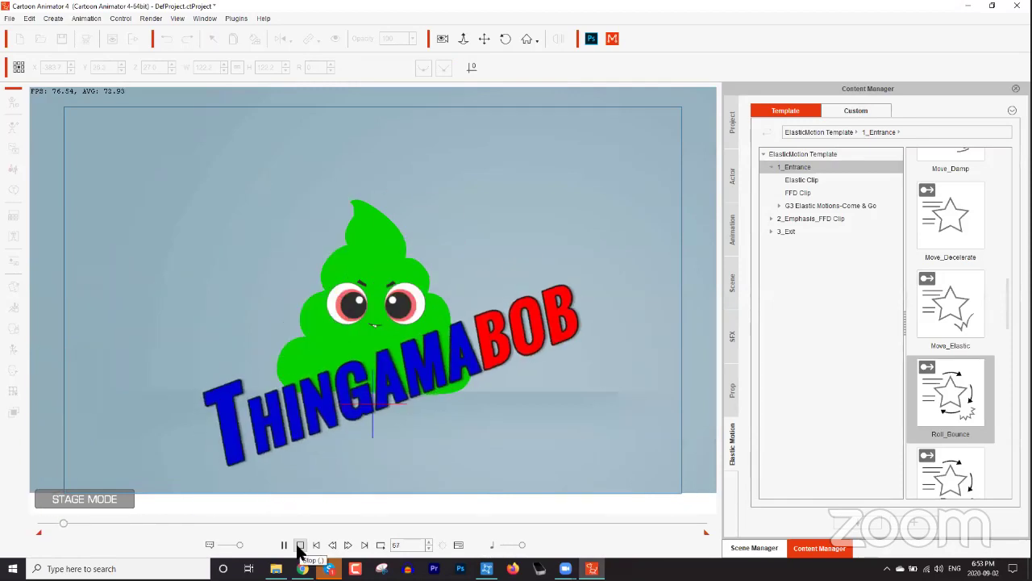
click(287, 544)
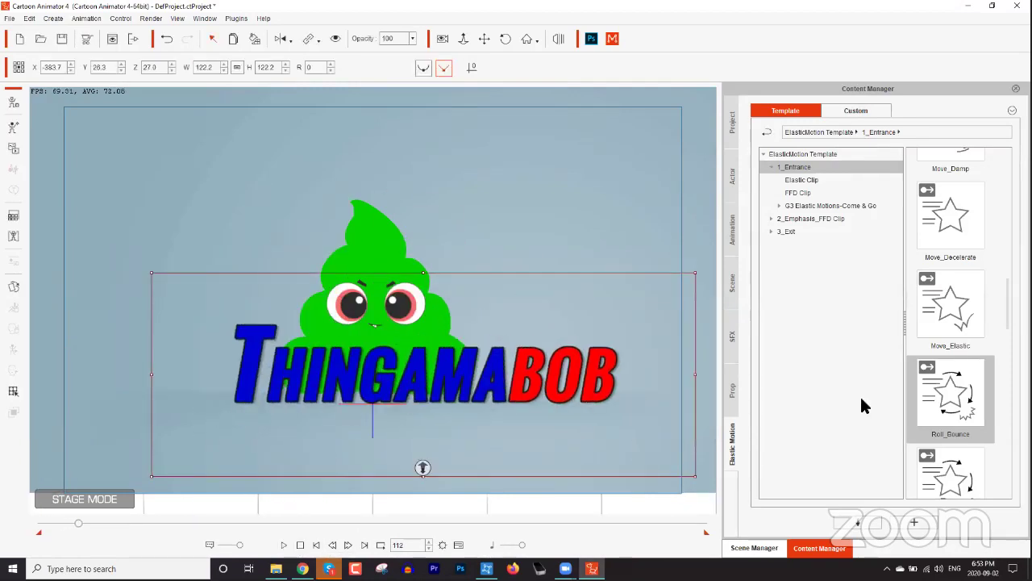
Clear the logo's animation, return to frame 1 and shift the logo back over the character at X about -439
mouse_move(1008, 322)
mouse_down()
mouse_move(1006, 391)
mouse_move(1007, 342)
mouse_up()
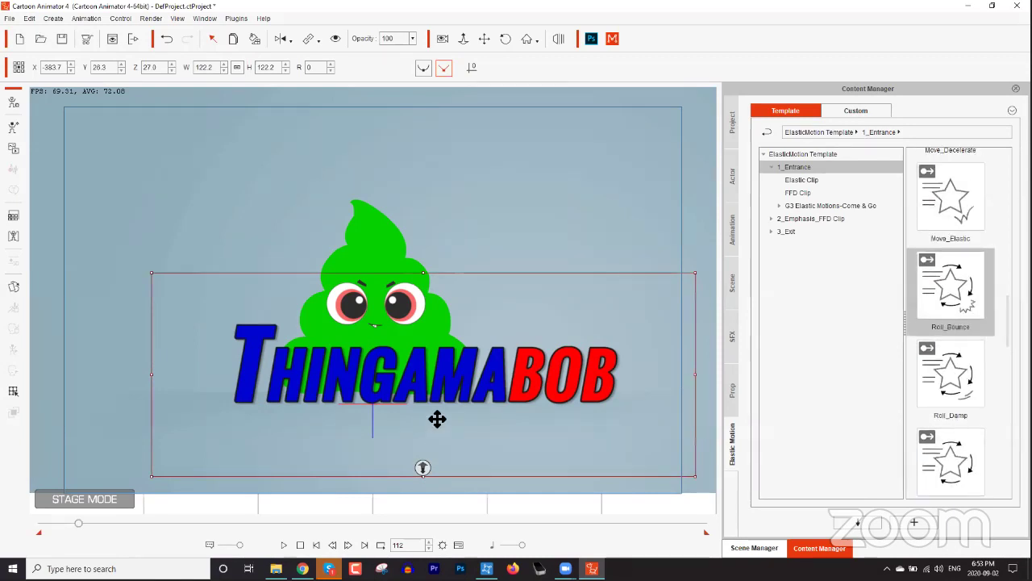
right_click(457, 394)
click(522, 459)
click(300, 545)
drag(581, 390, 516, 389)
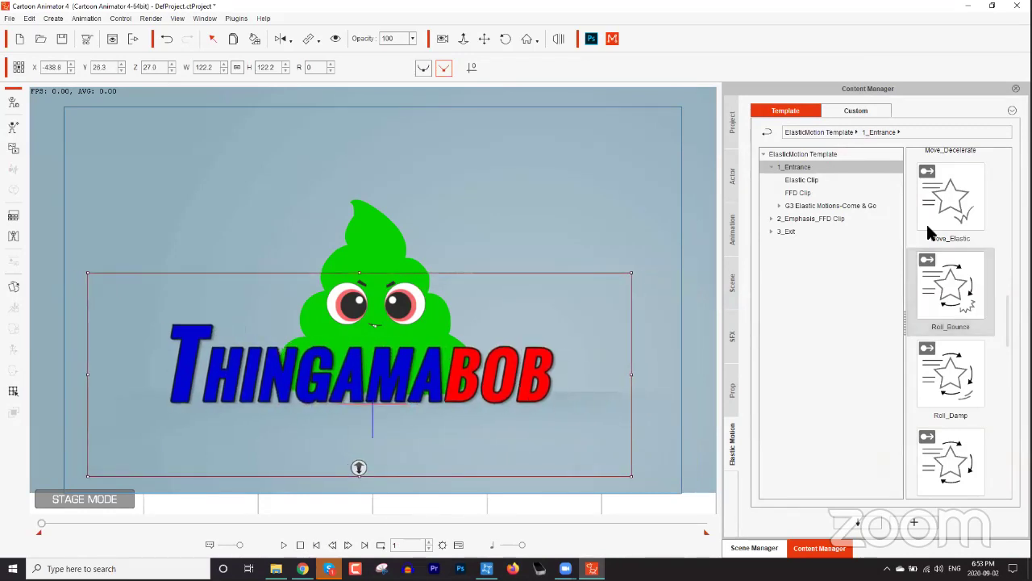
Apply the Fall entrance motion from the FFD Clip templates to the Thingamabob logo
click(812, 195)
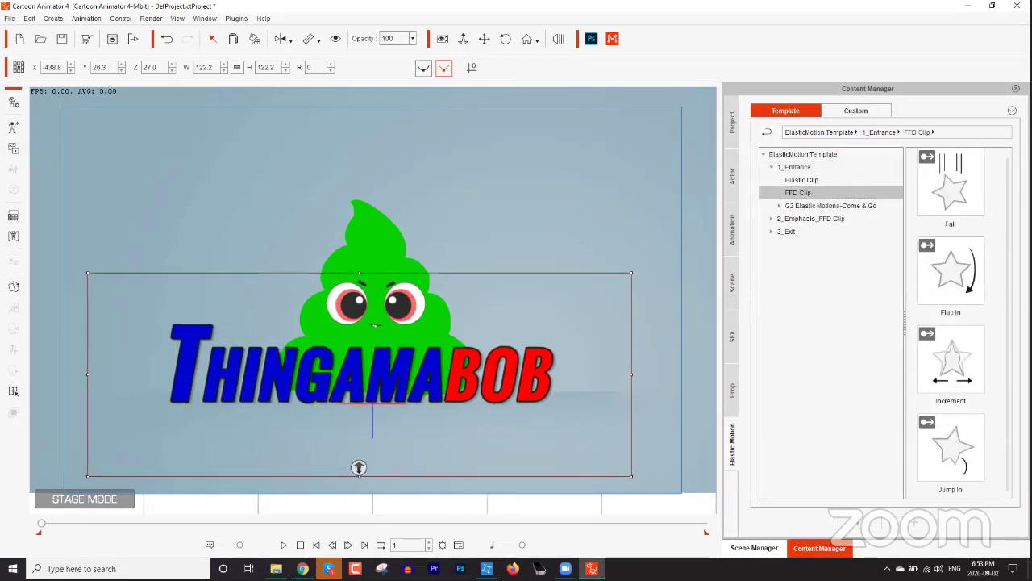
click(805, 168)
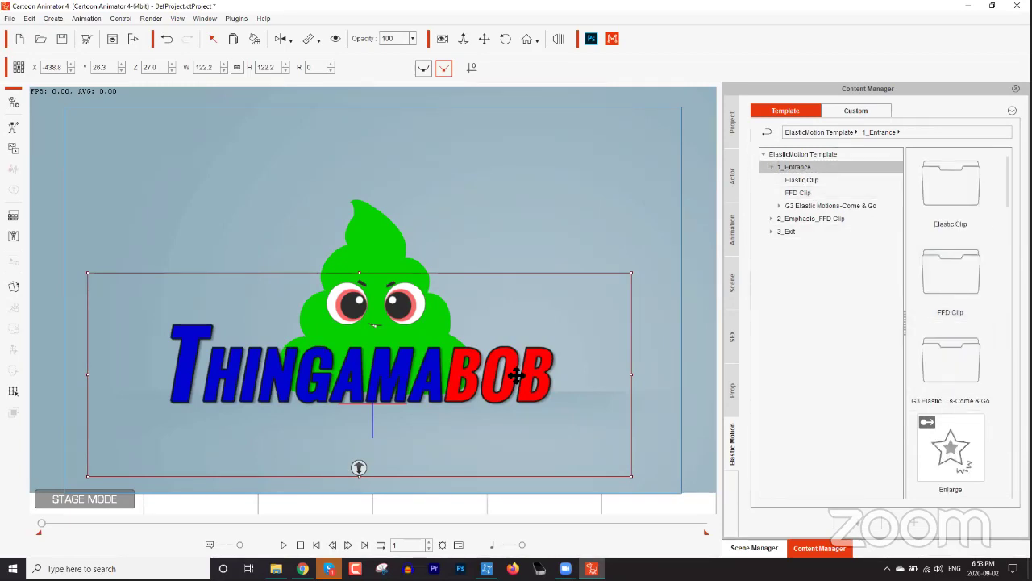
click(800, 192)
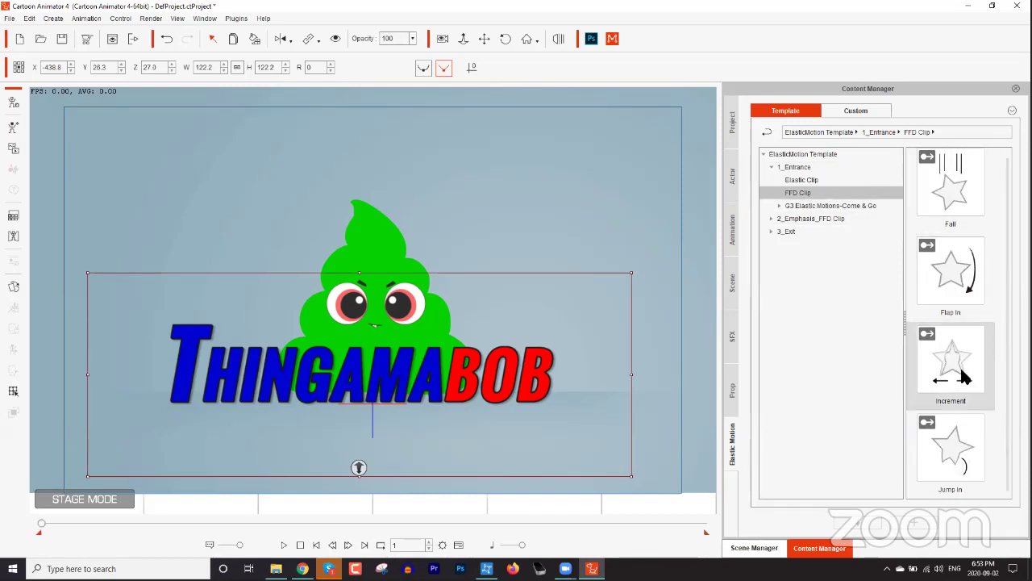
double_click(956, 206)
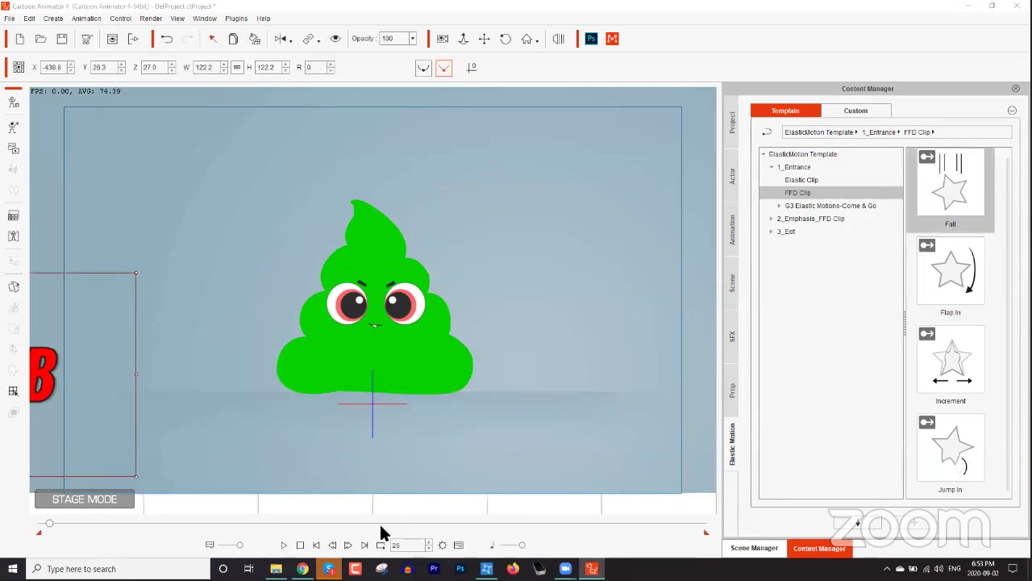
Move the logo back over the character at frame 1 (X about 3.3, Y about 37.4) and play the Fall entrance
drag(50, 526, 27, 525)
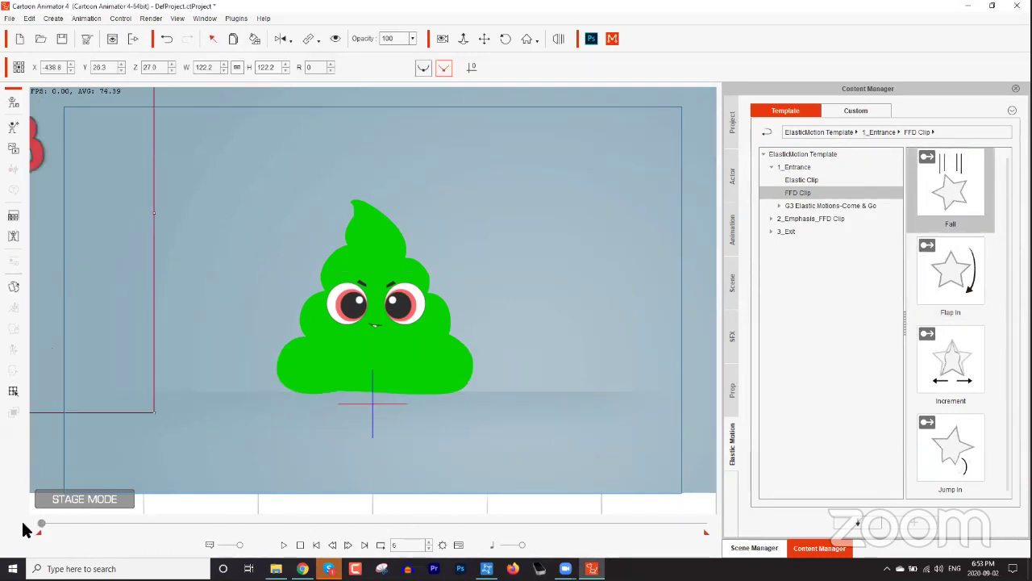
drag(271, 190, 590, 177)
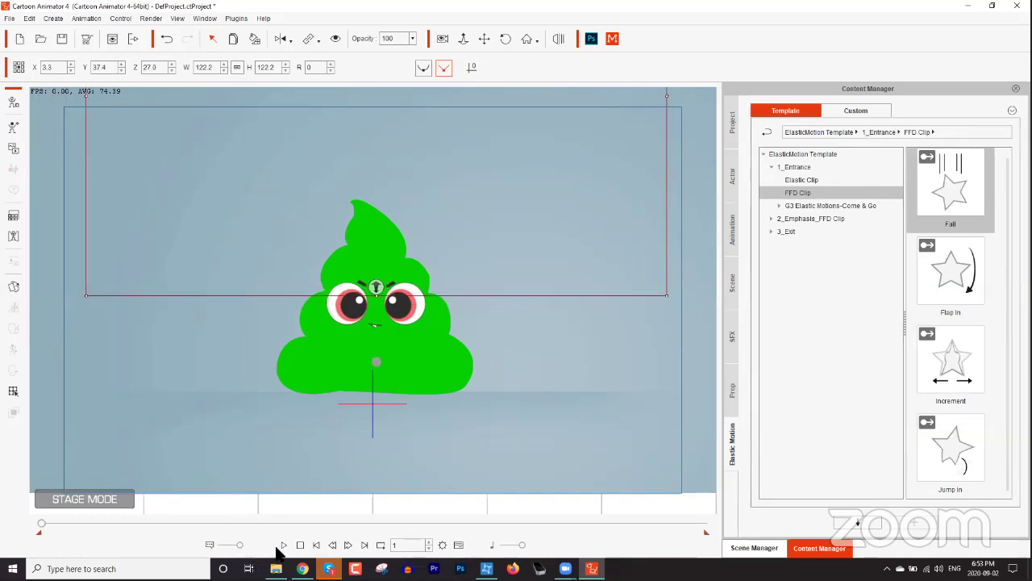
click(283, 544)
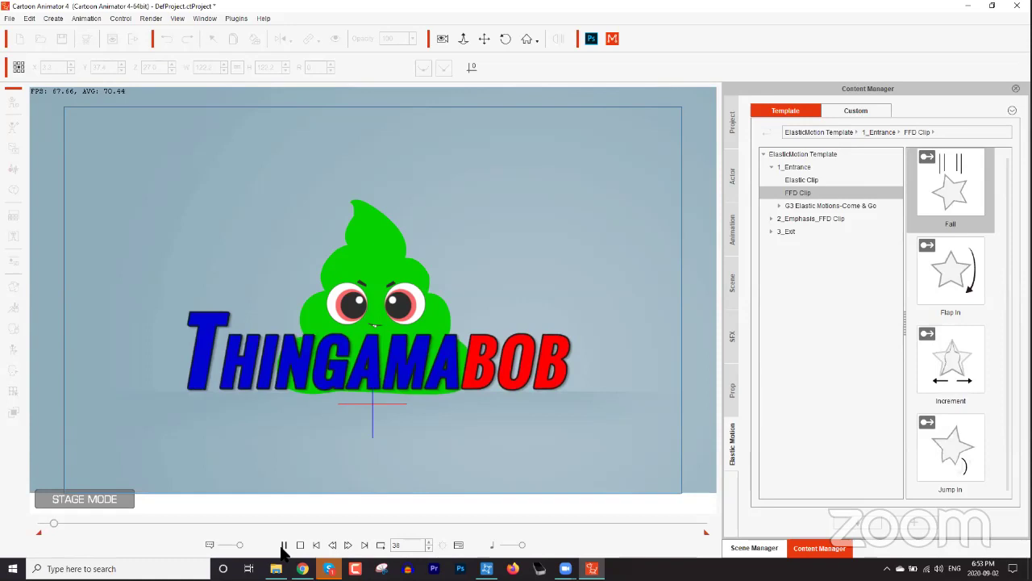
click(283, 545)
Clear the logo's Fall animation and return to frame 1
mouse_move(62, 527)
mouse_down()
mouse_move(24, 530)
mouse_move(66, 530)
mouse_up()
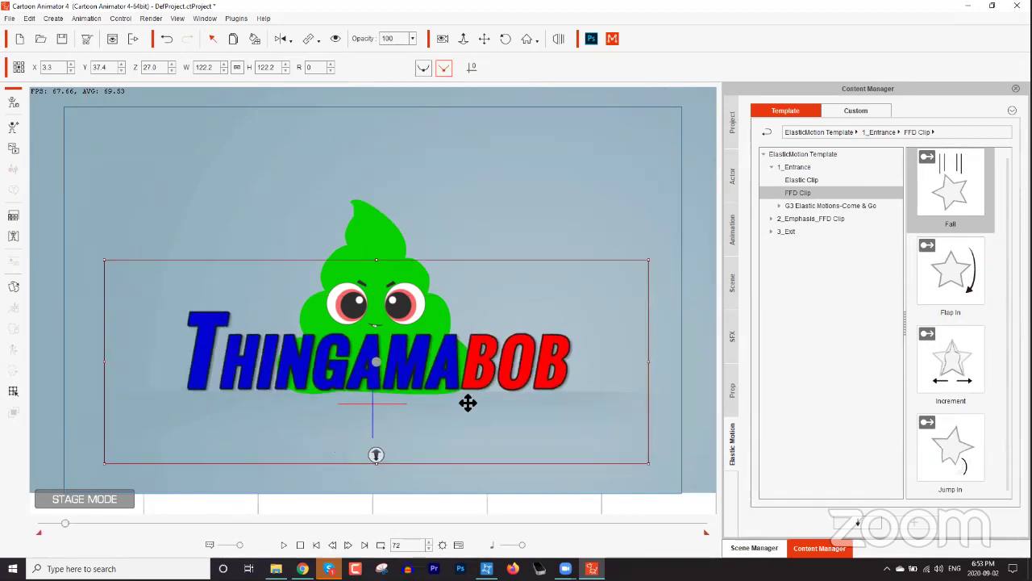
right_click(486, 374)
click(555, 449)
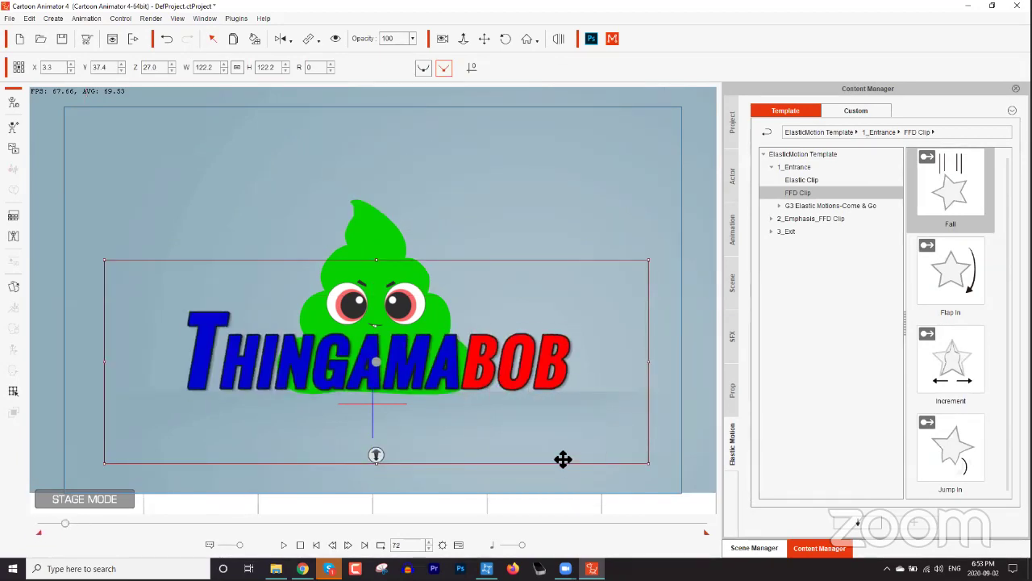
drag(61, 522, 33, 524)
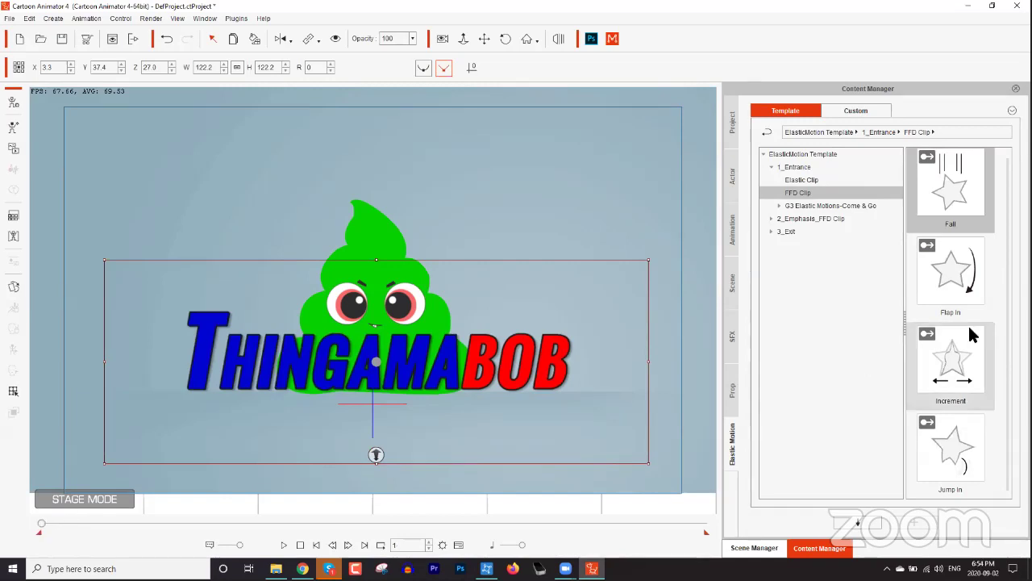
Apply the Increment entrance motion to the logo from frame 1 and advance to frame 30
click(954, 373)
double_click(954, 373)
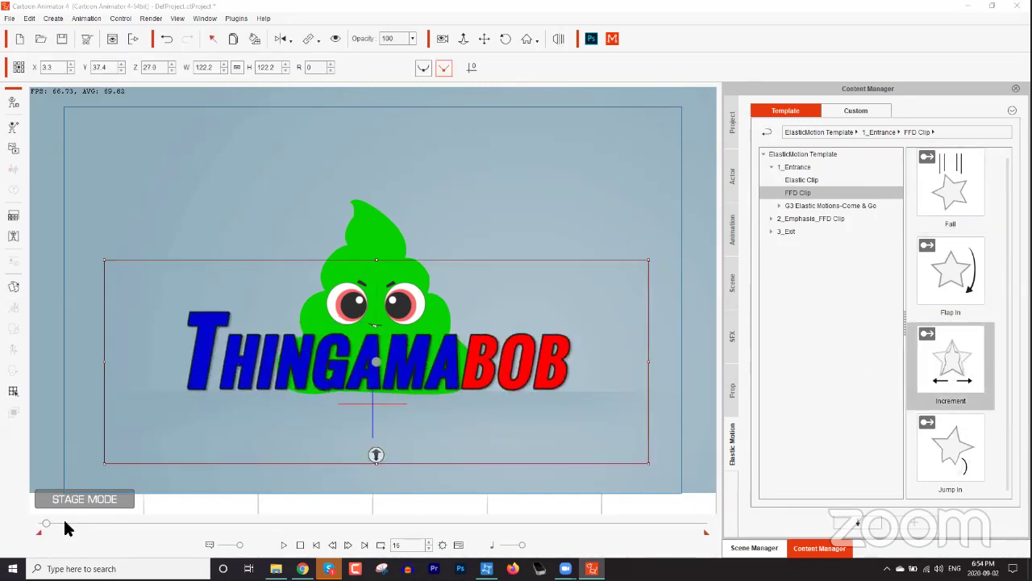
mouse_move(49, 528)
mouse_down()
mouse_move(37, 525)
mouse_move(50, 532)
mouse_up()
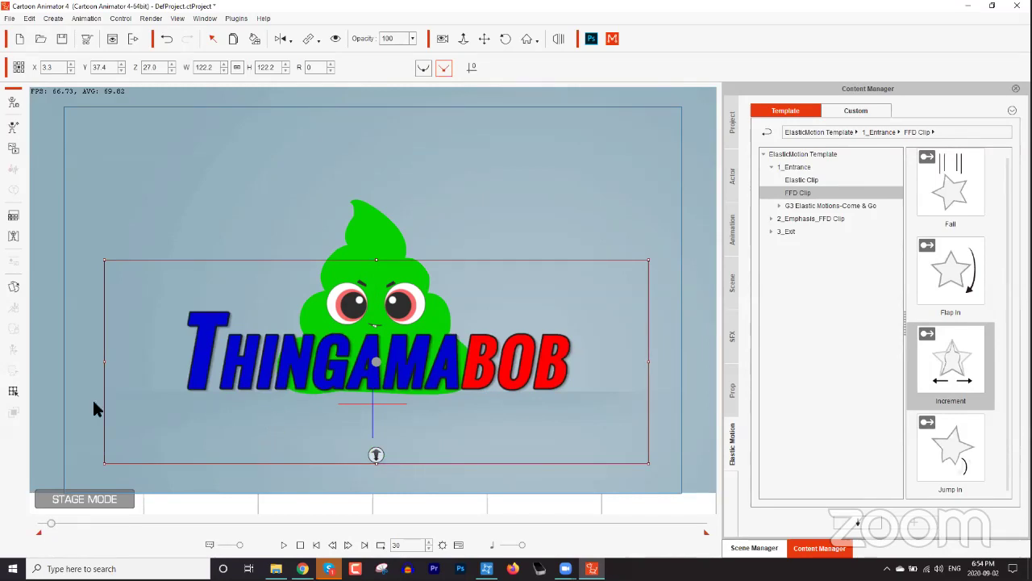
Inspect the logo's deform grid in the Prop Key Editor at frame 6, comparing Smooth Deformed Object off and on
click(13, 392)
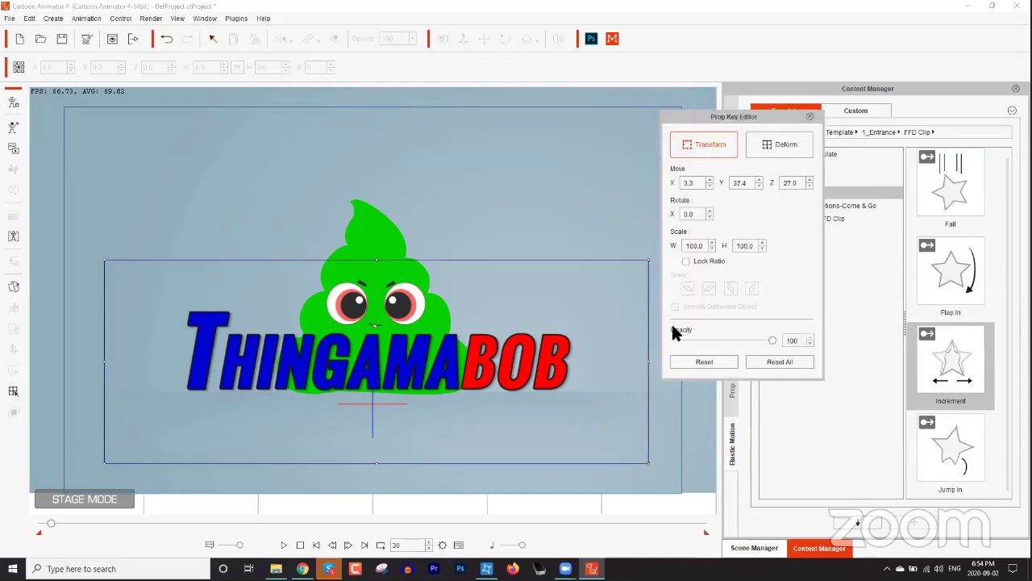
click(776, 143)
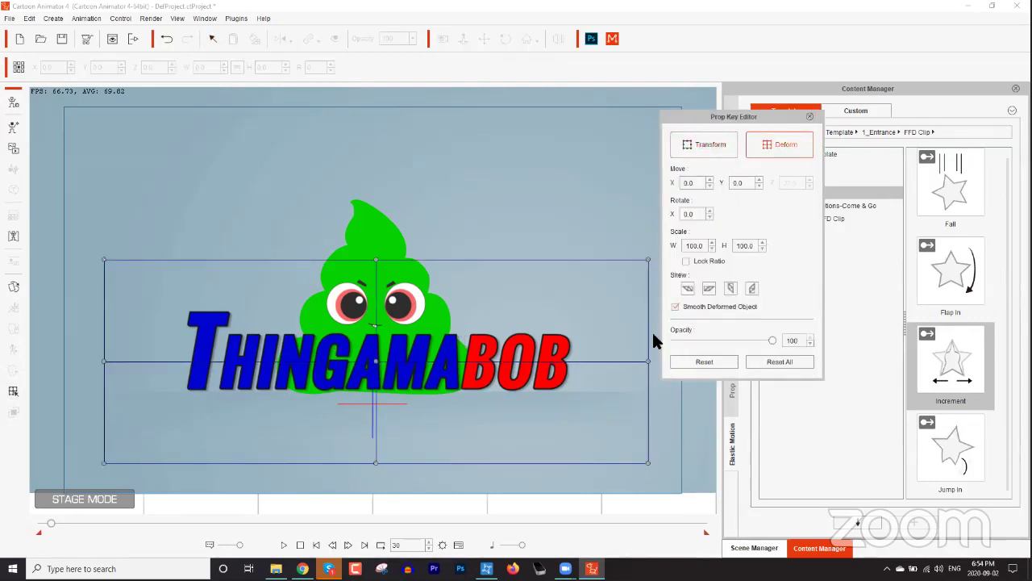
drag(50, 523, 42, 530)
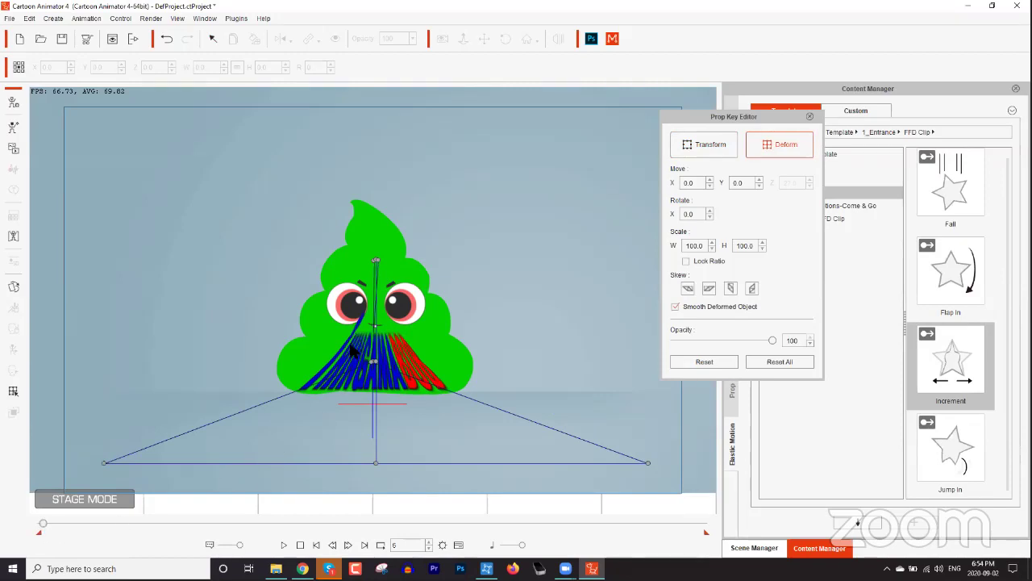
click(675, 308)
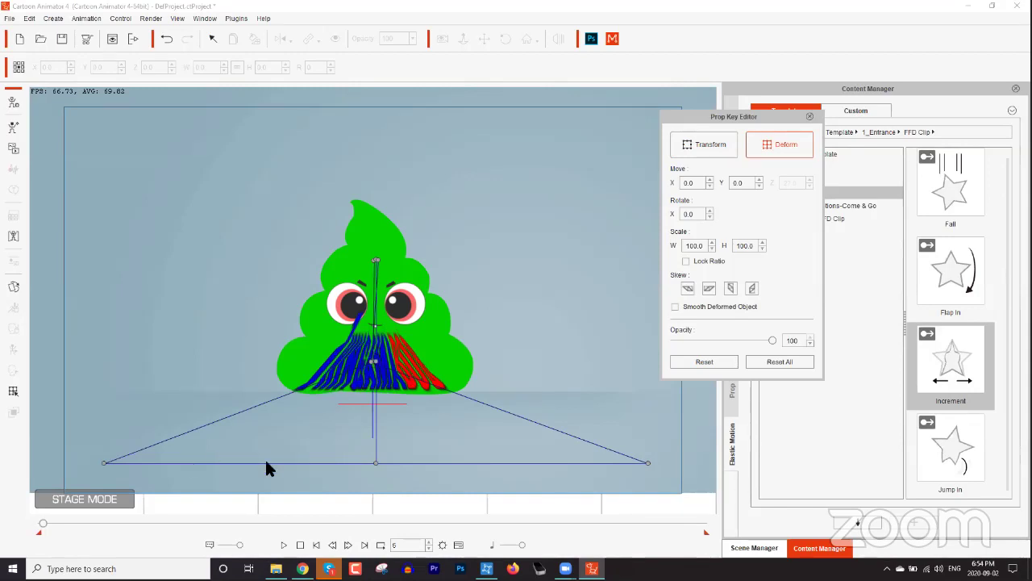
click(675, 307)
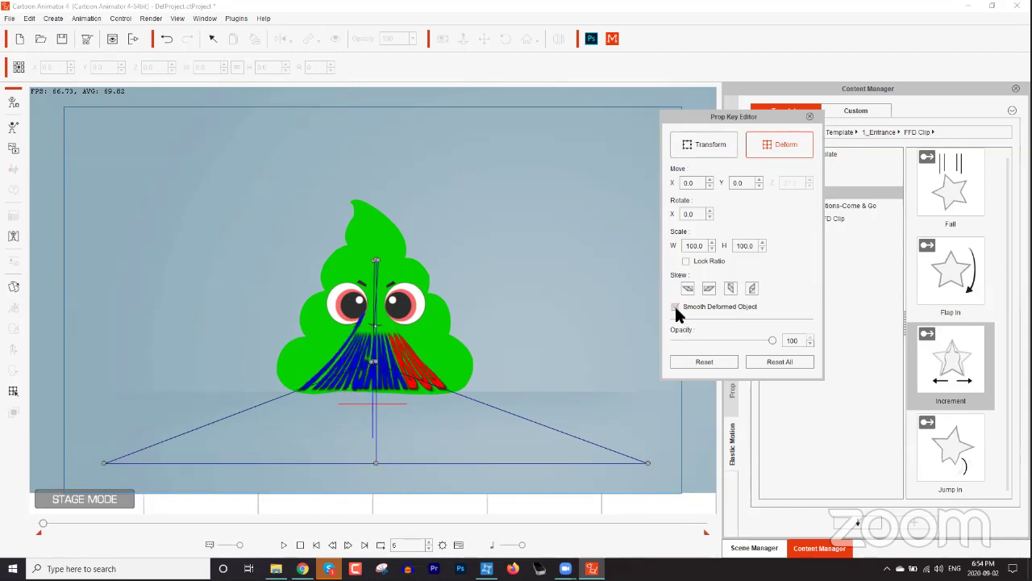
Play the Increment entrance from frame 1 with the deform grid shown, stop at frame 54 and close the Prop Key Editor
mouse_move(42, 528)
mouse_down()
mouse_move(32, 527)
mouse_move(40, 529)
mouse_up()
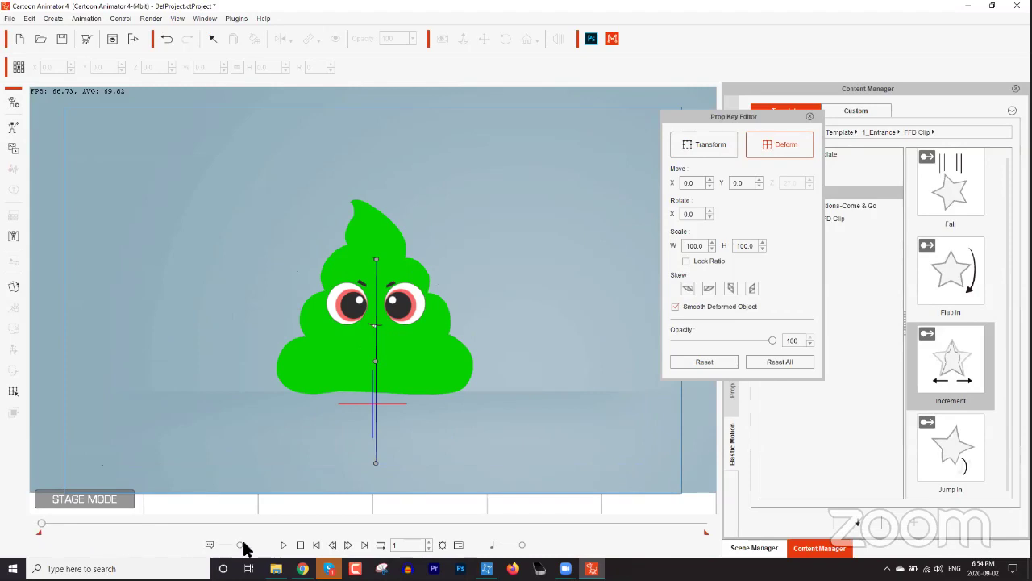
click(283, 546)
click(286, 546)
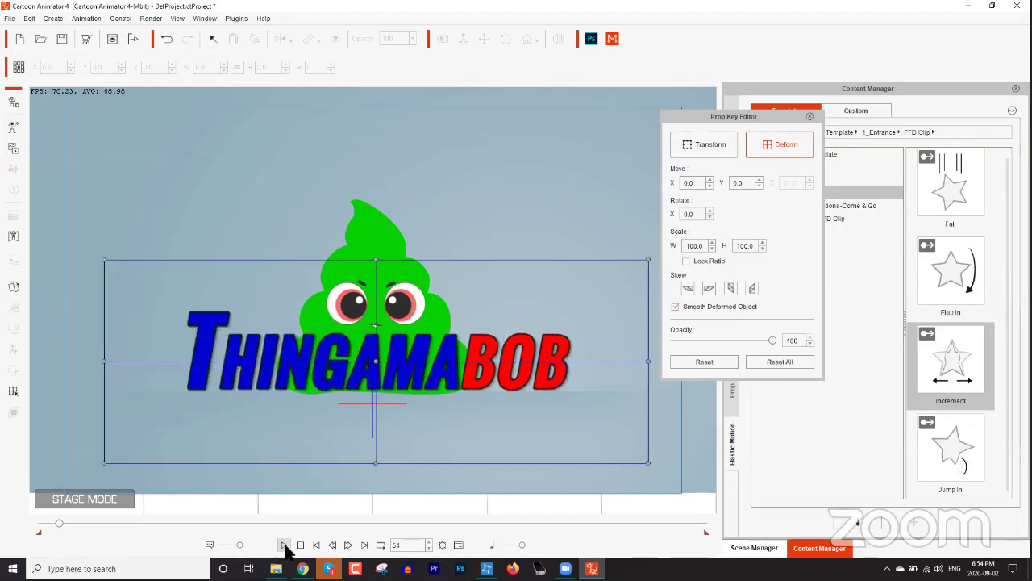
click(810, 117)
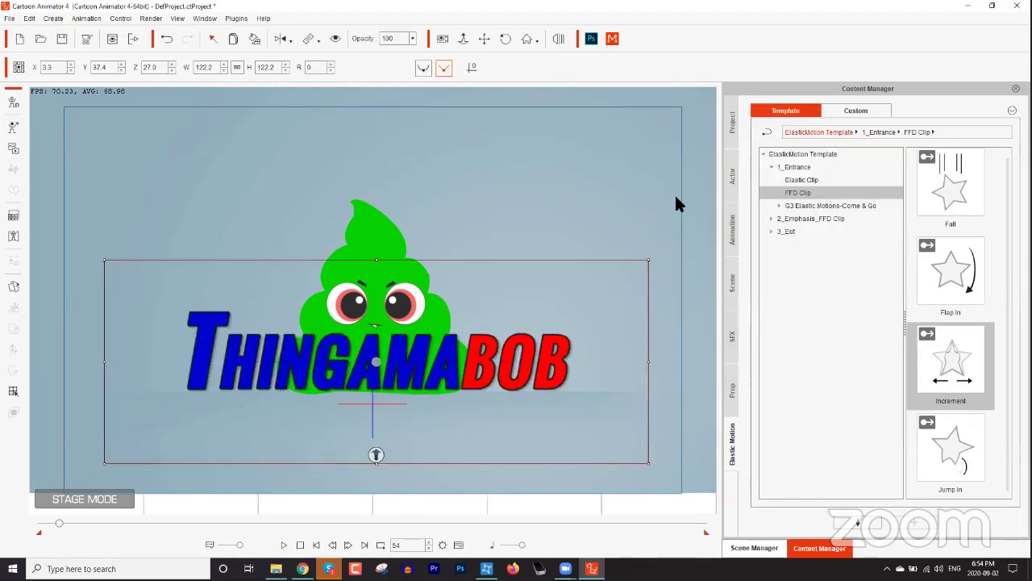
Advance to frame 73 and apply the Thin Out exit motion from the FFD Clip templates to the logo
click(284, 545)
click(284, 545)
click(772, 231)
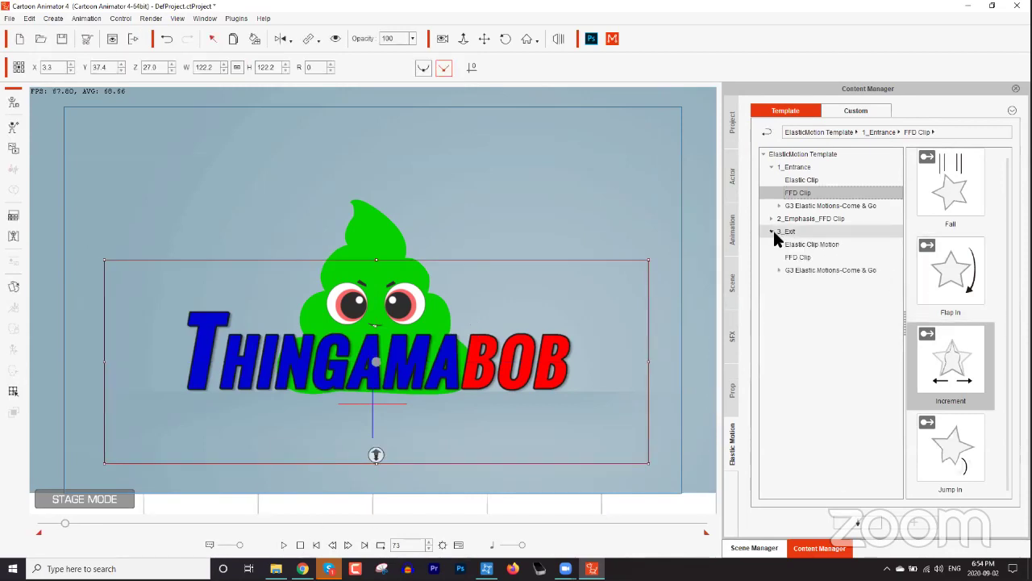
click(809, 245)
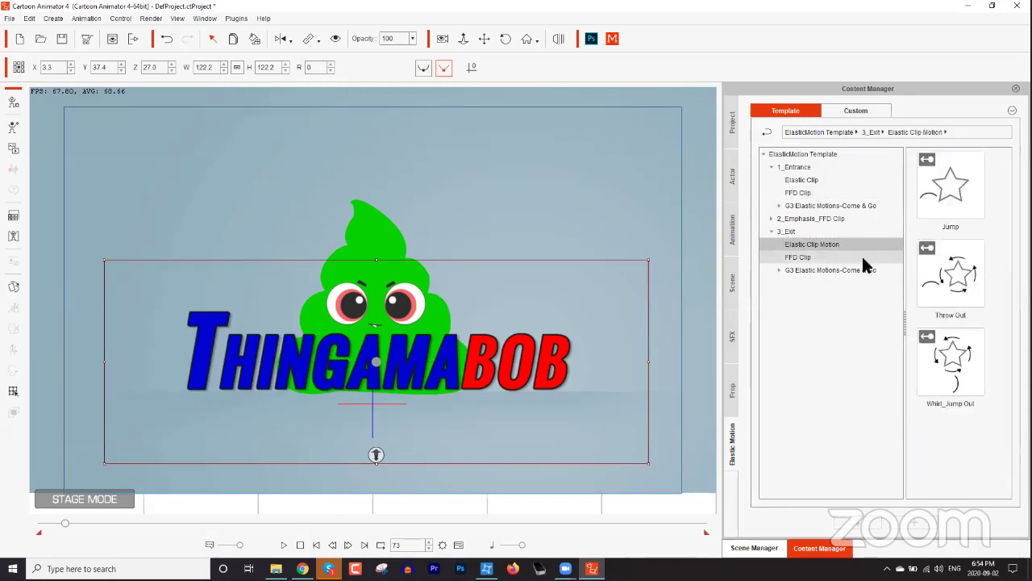
click(797, 257)
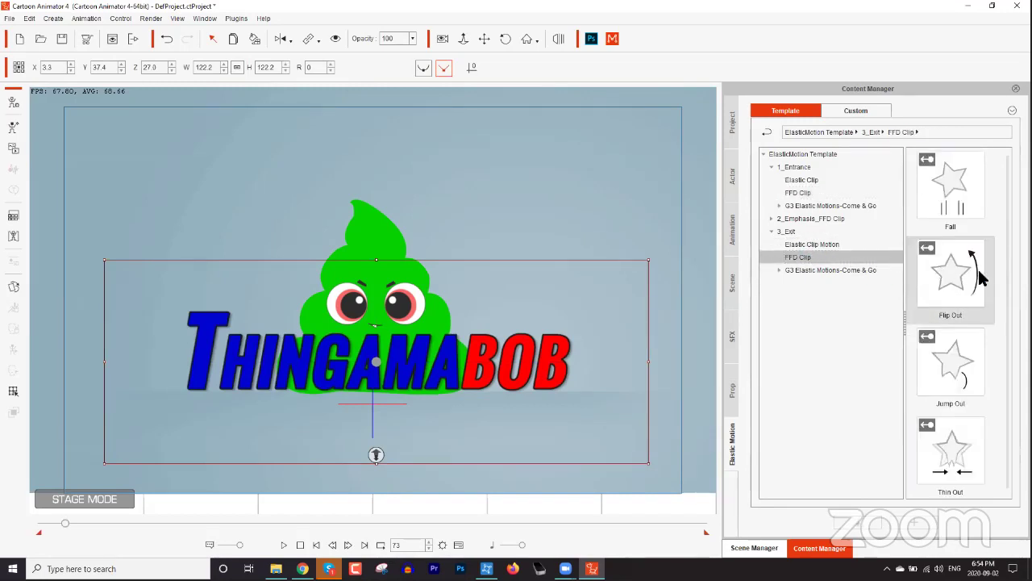
scroll(1004, 278, down, 1)
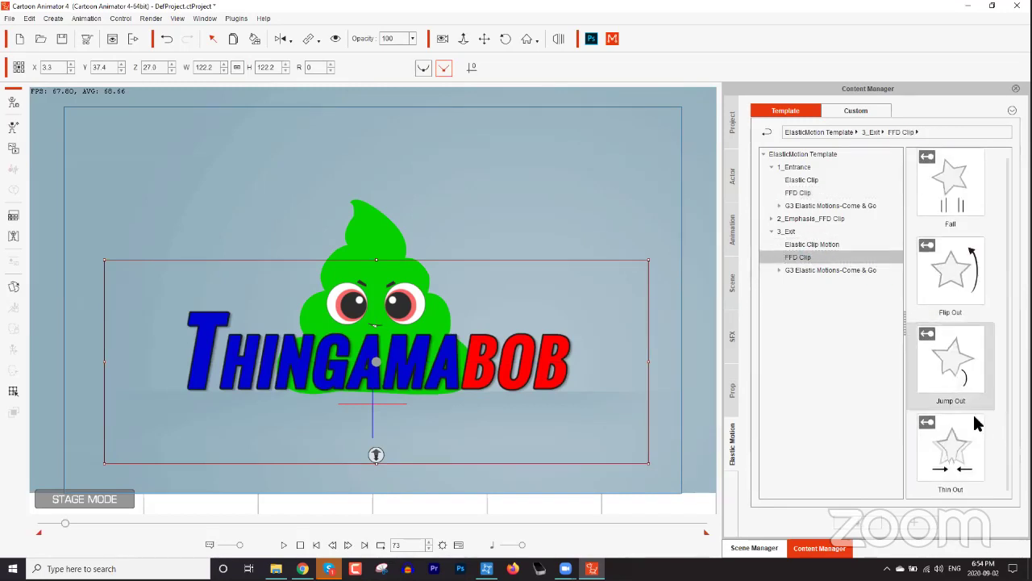
double_click(959, 455)
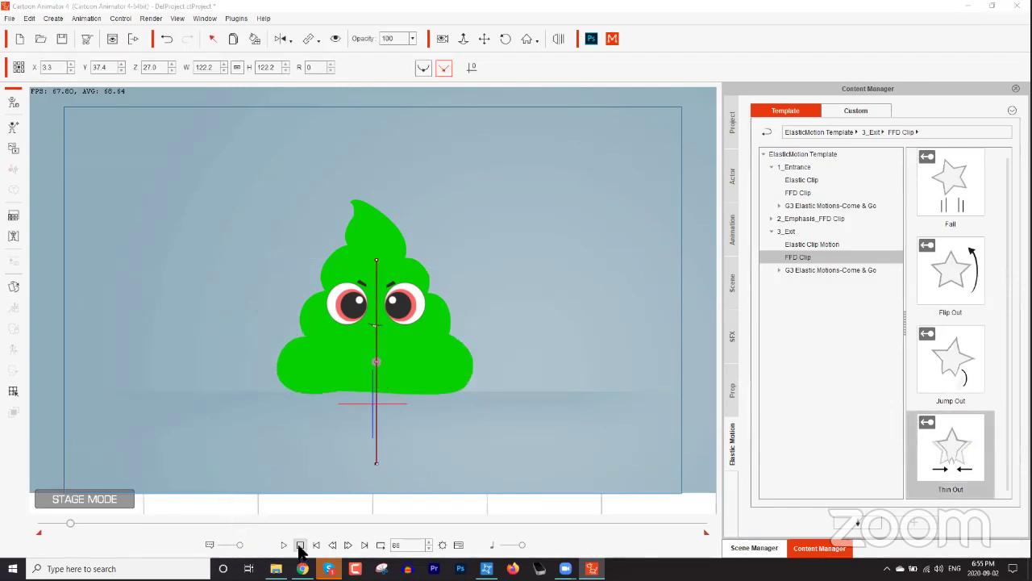
Play the logo's Increment entrance and Thin Out exit from frame 1
click(63, 524)
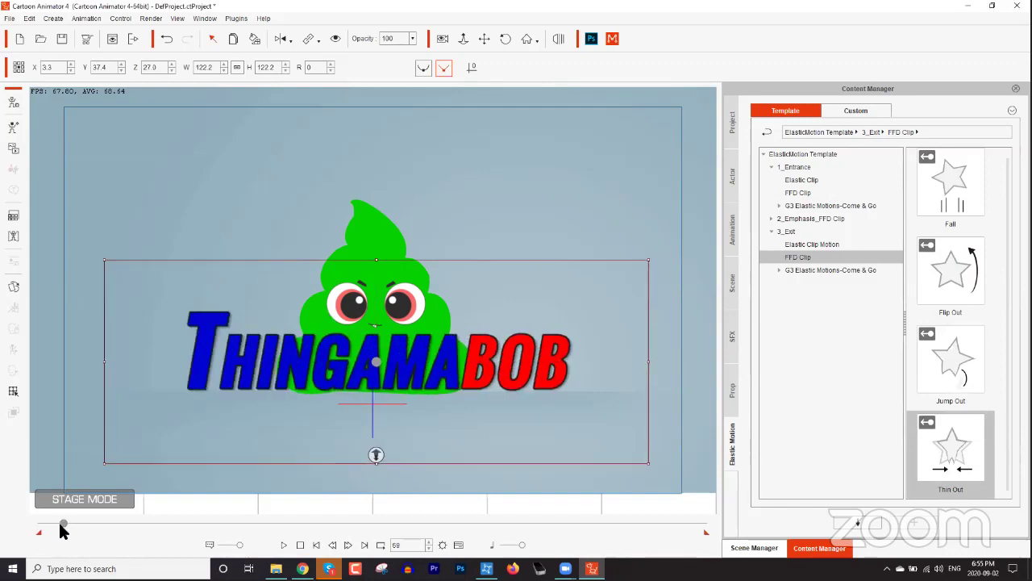
drag(63, 529, 25, 529)
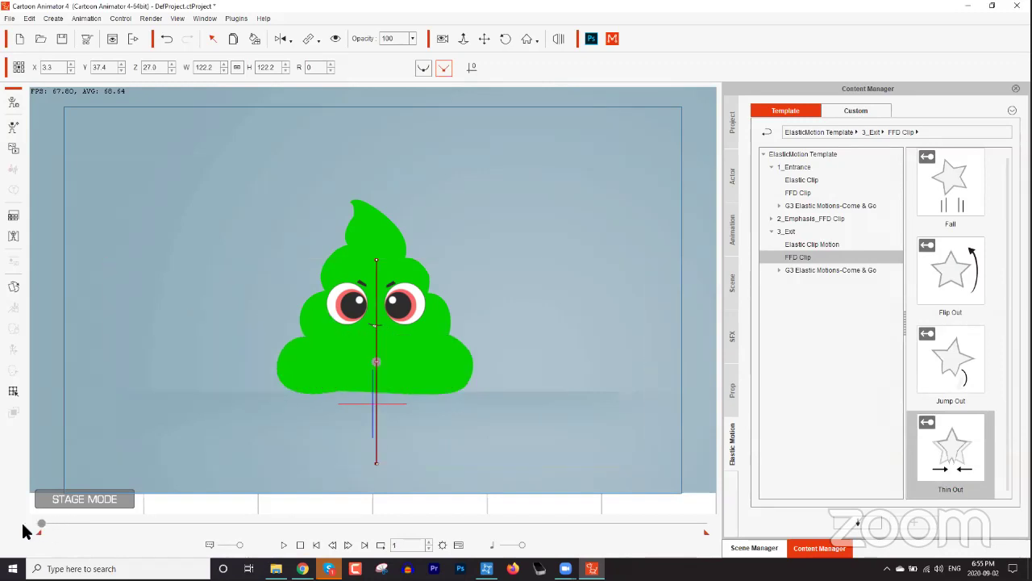
click(283, 545)
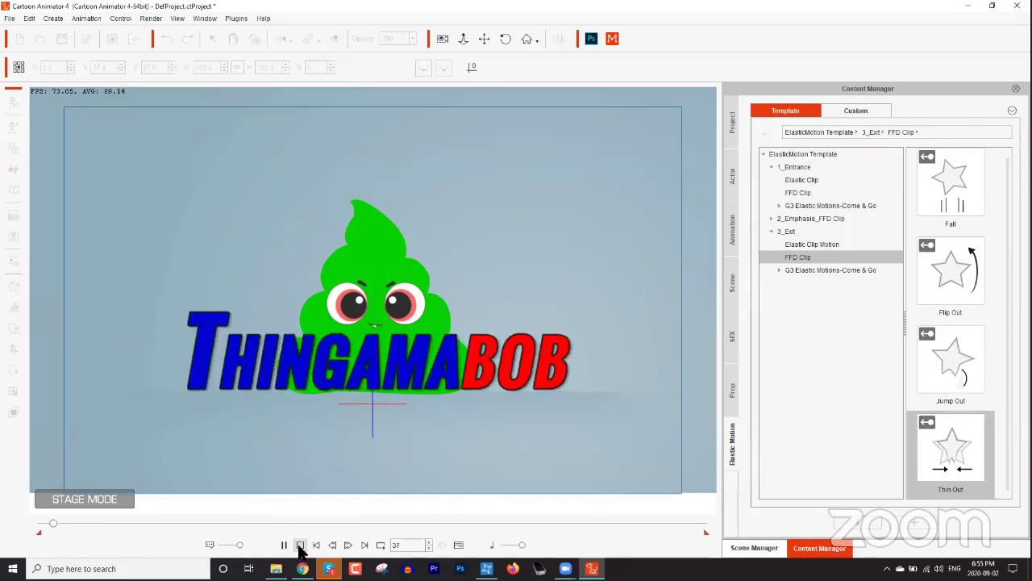
click(300, 547)
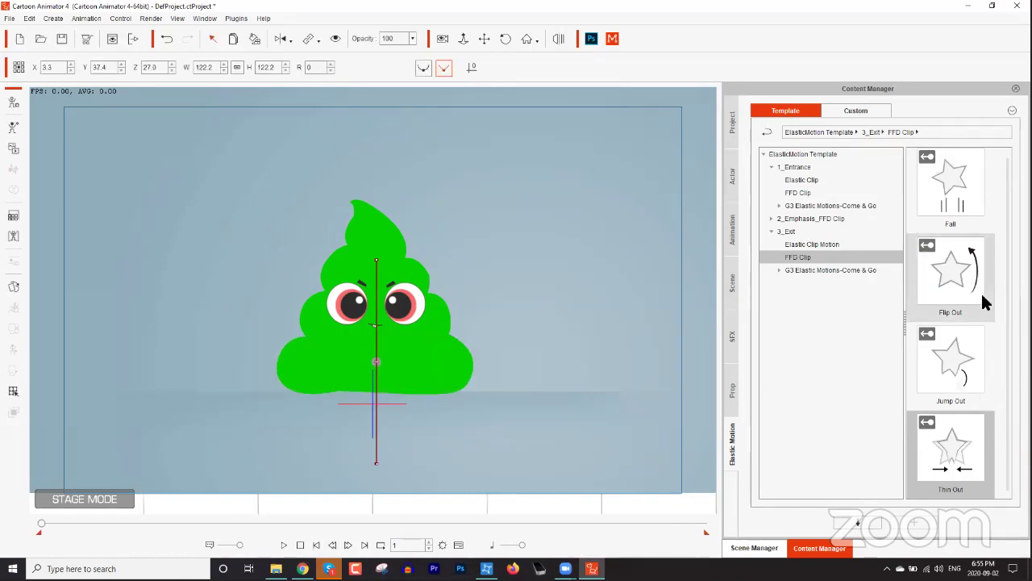
Select the green character and examine the PSD editor's import options and file browser without opening a file
click(426, 355)
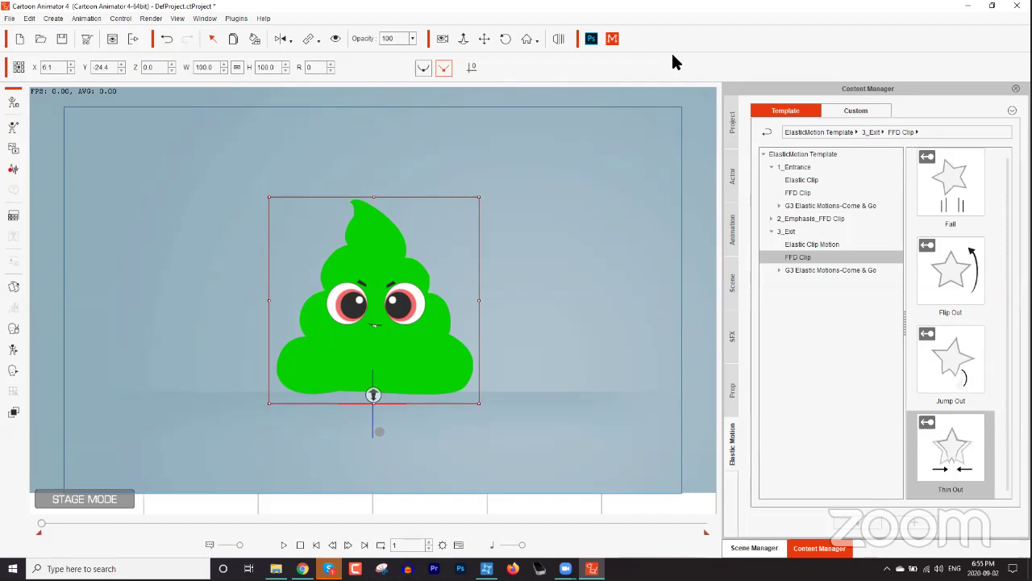
click(592, 39)
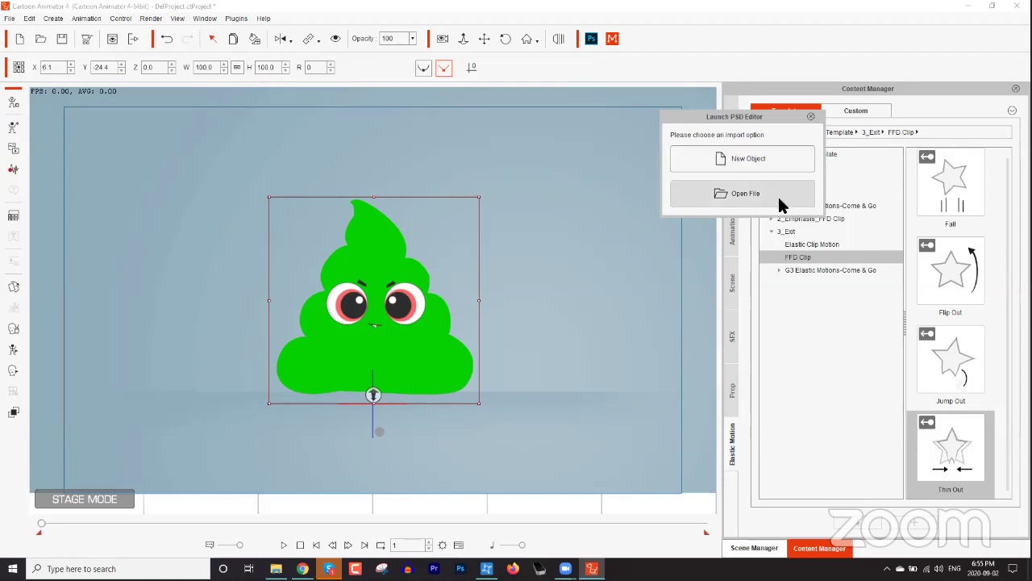
click(768, 200)
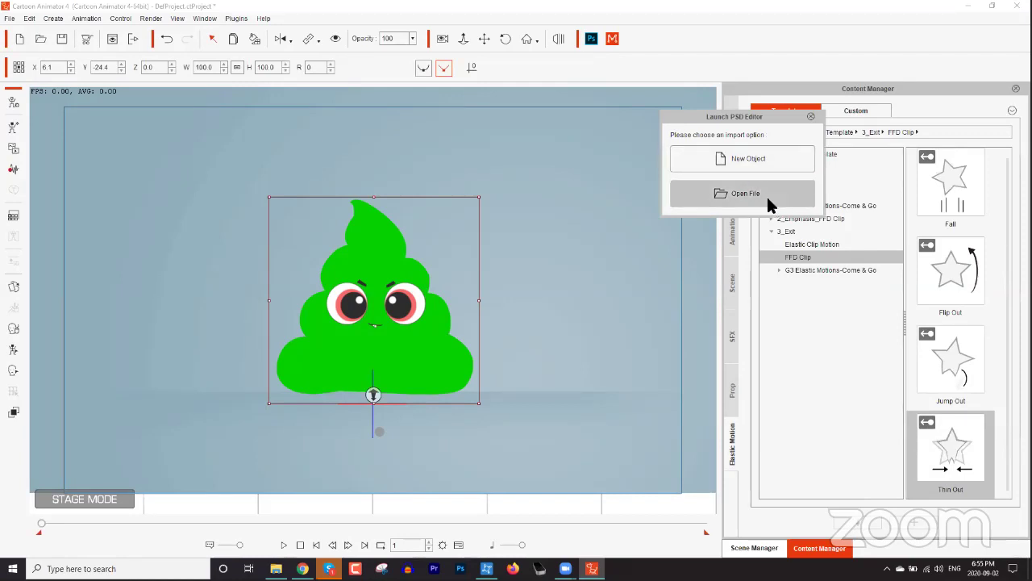
click(994, 383)
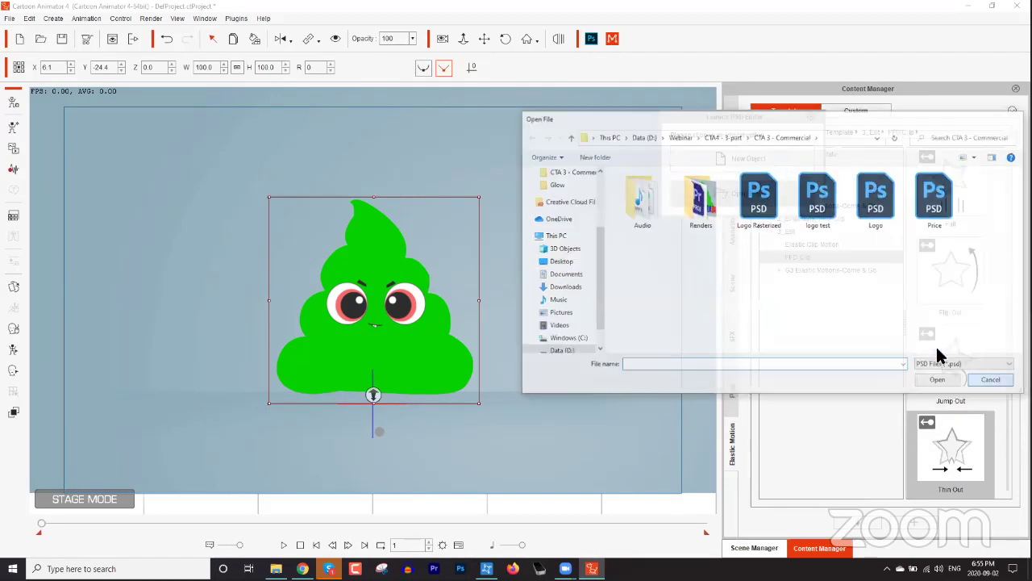
click(805, 114)
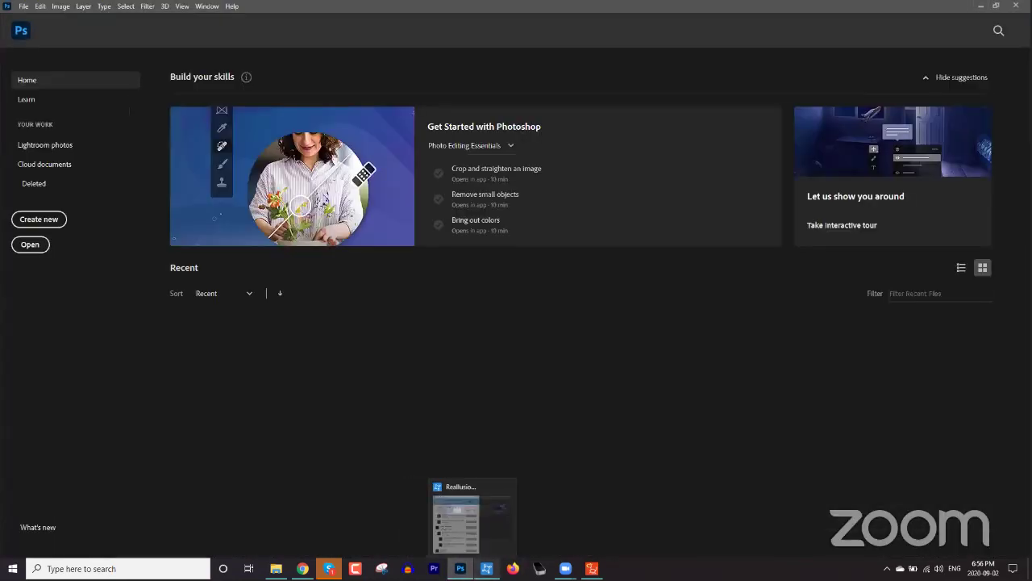
mouse_move(592, 568)
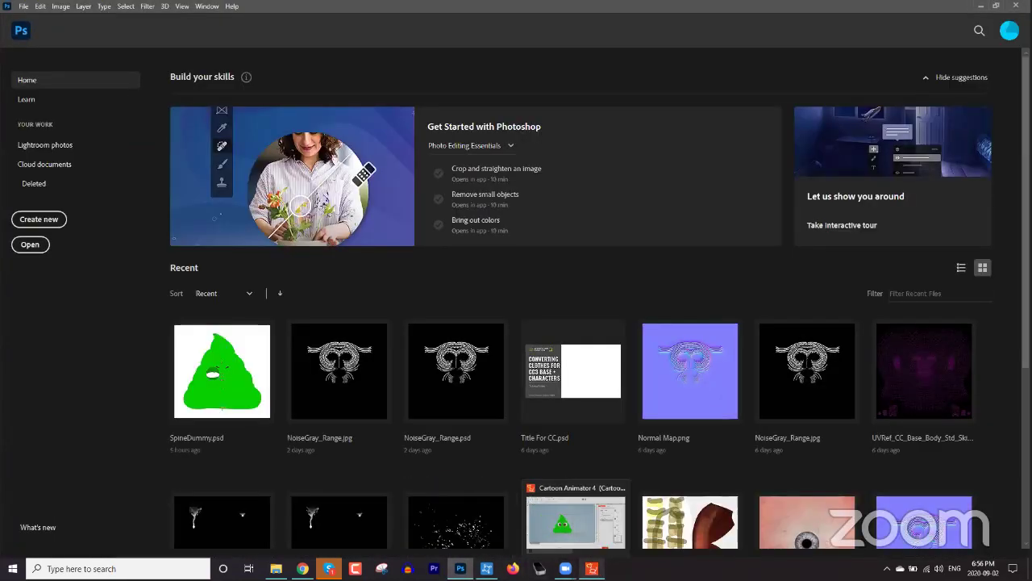
Switch to Cartoon Animator 4, open the green character in the composer and launch it in Photoshop as one head-and-body PSD at the current angle
click(574, 516)
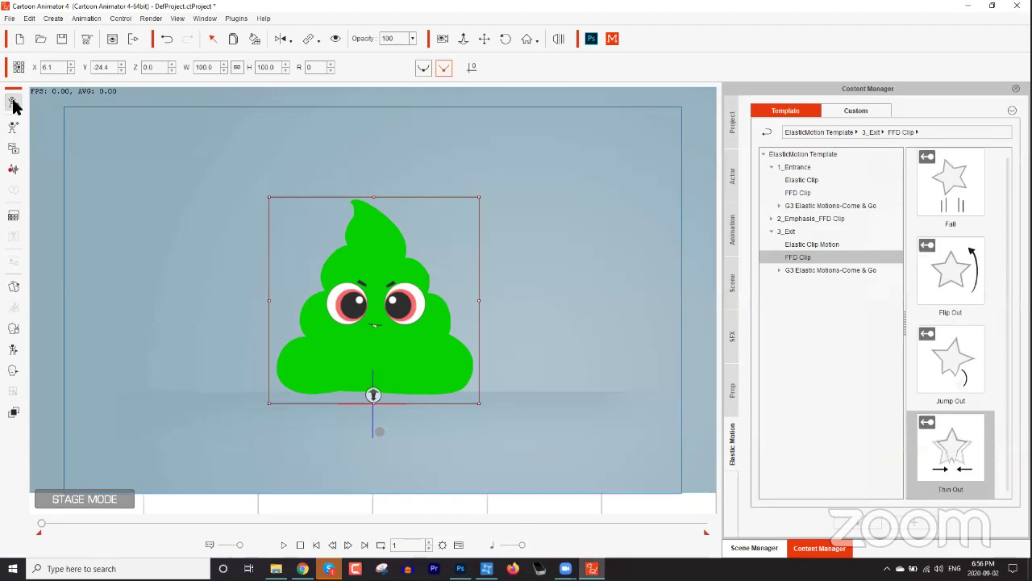
click(14, 104)
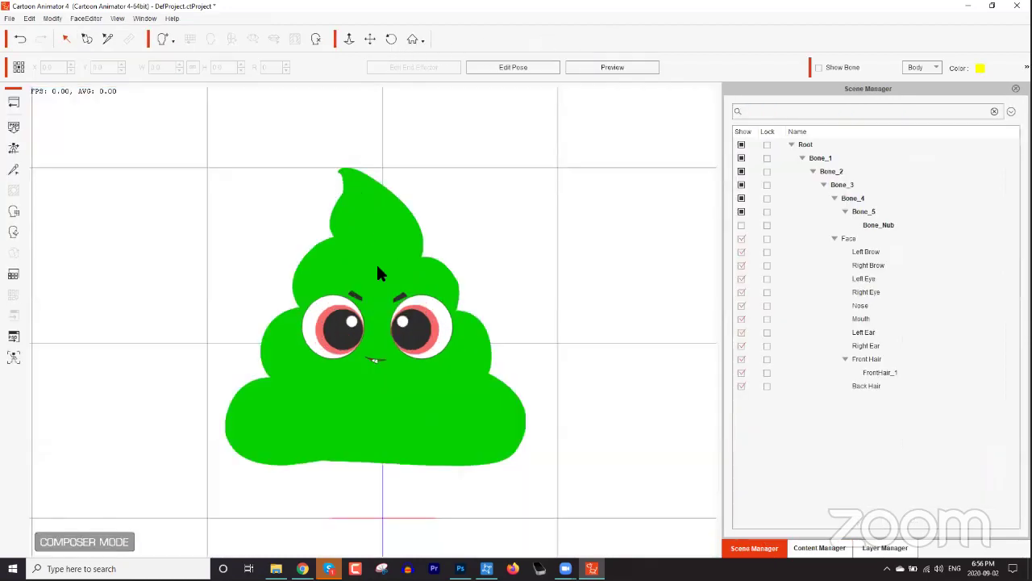
click(377, 267)
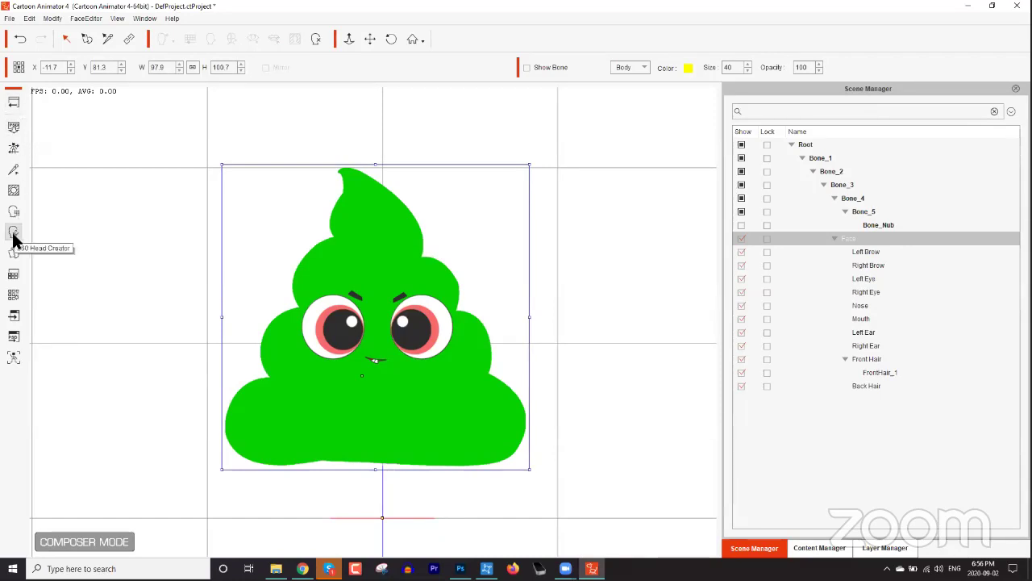
click(14, 340)
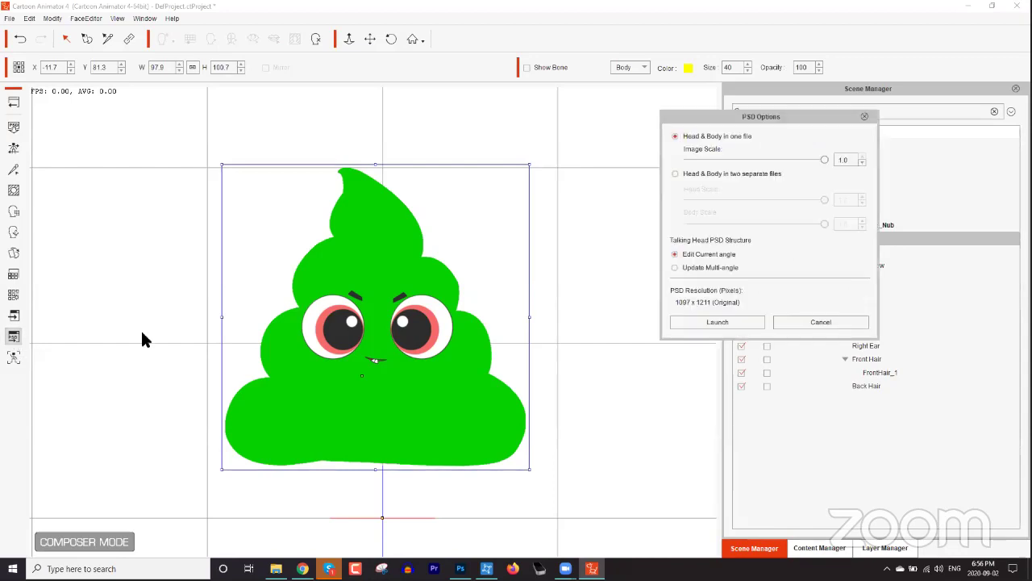
click(736, 323)
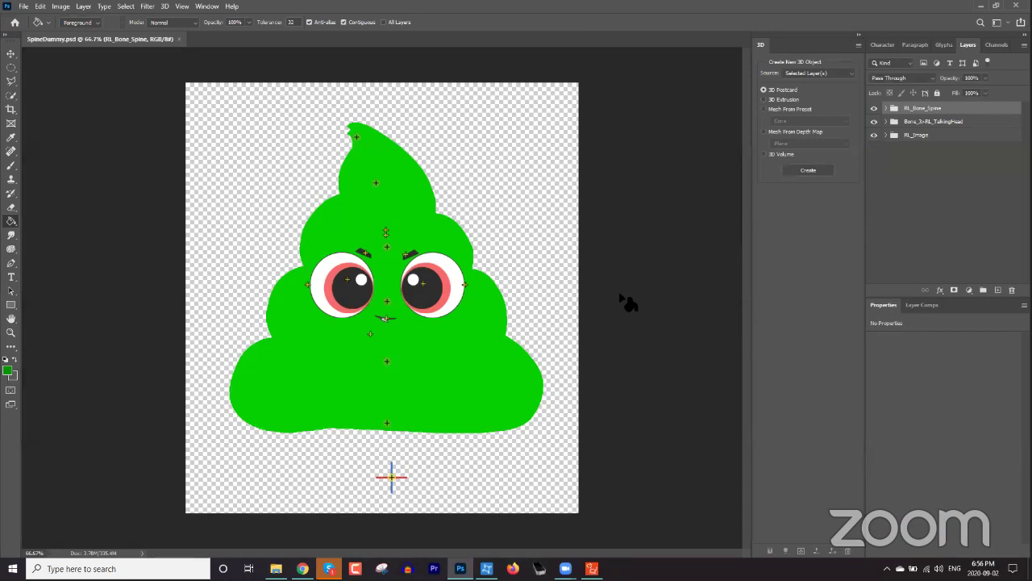
Start saving a copy of the SpineDummy character image in PNG format and browse the drives for a destination folder
click(24, 6)
click(65, 137)
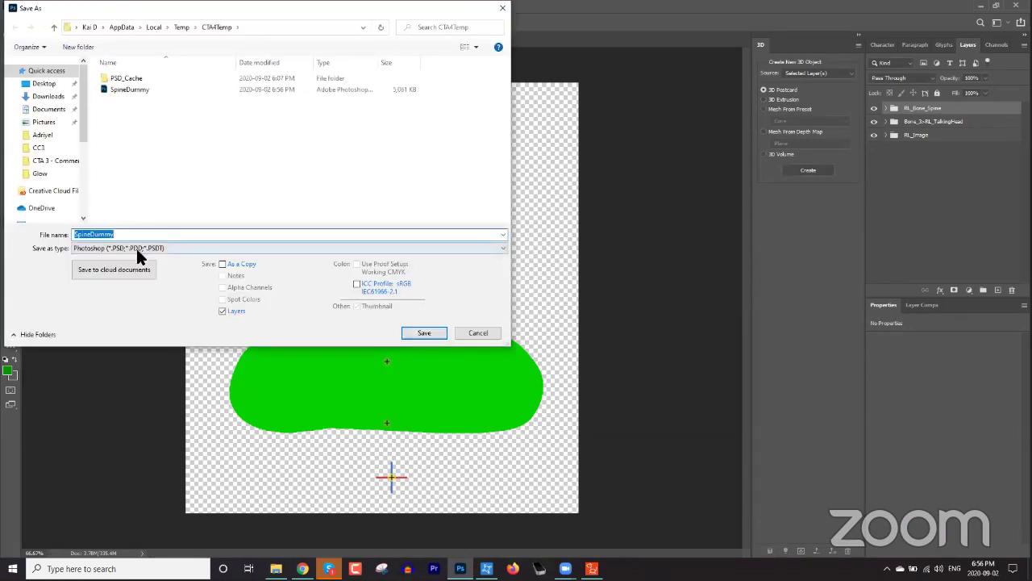
click(137, 249)
click(129, 400)
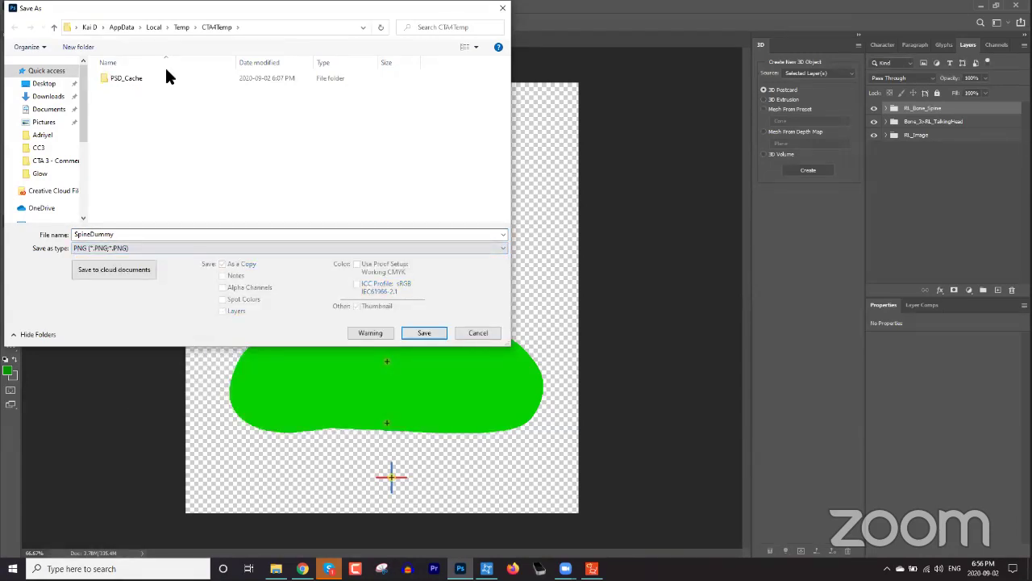
scroll(71, 161, down, 5)
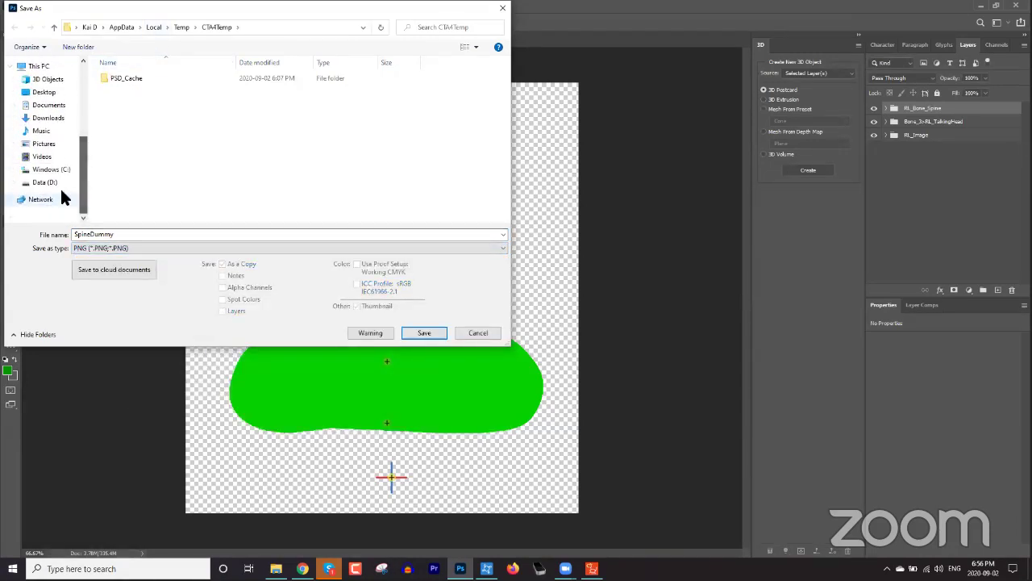
Save the image as the PNG Thingamabob Prop in Data (D:) > Webinar > CTA4 - 3-part > CTA 3 - Commercial, replacing the existing file
click(47, 183)
scroll(158, 165, down, 4)
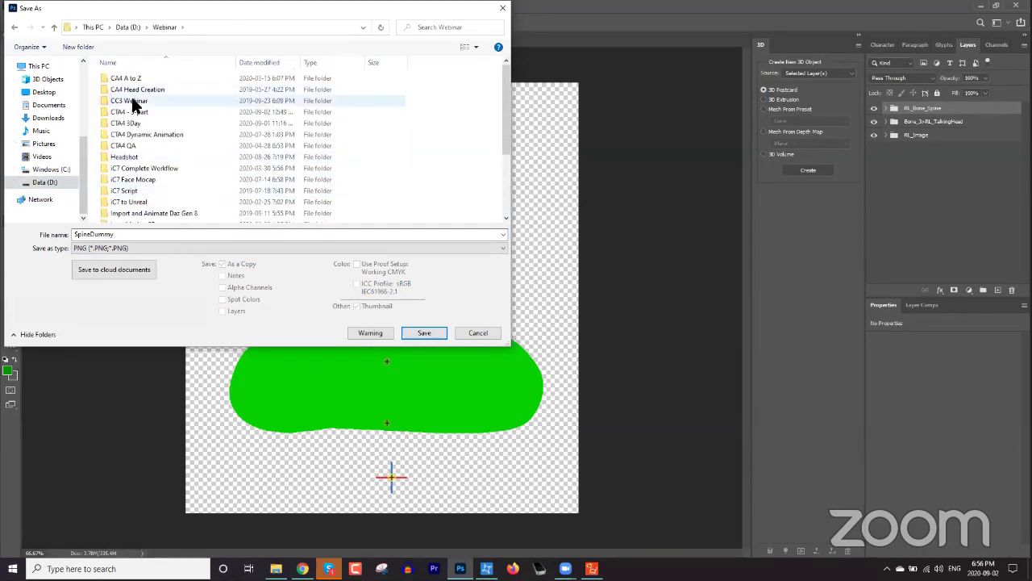
double_click(129, 112)
click(159, 78)
double_click(159, 78)
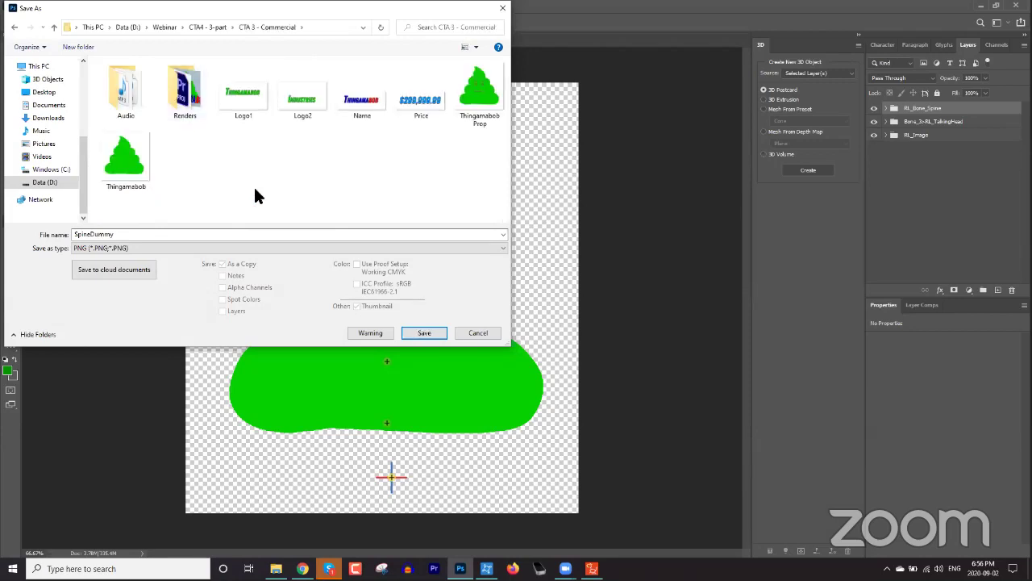
click(480, 94)
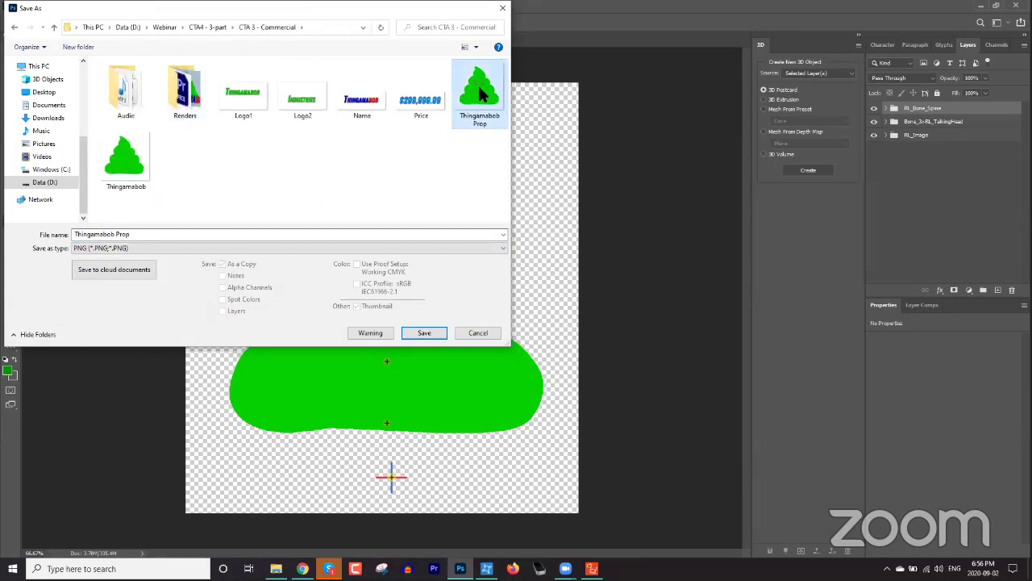
click(420, 333)
click(537, 285)
click(572, 166)
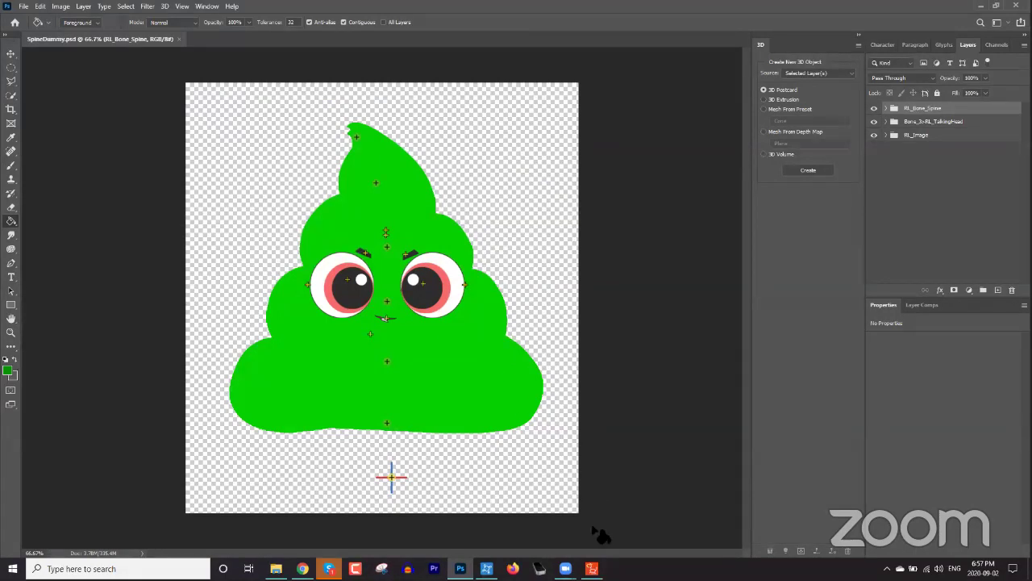
Switch to Cartoon Animator and import the Thingamabob Prop image from the CTA 3 - Commercial folder as a prop
mouse_move(276, 568)
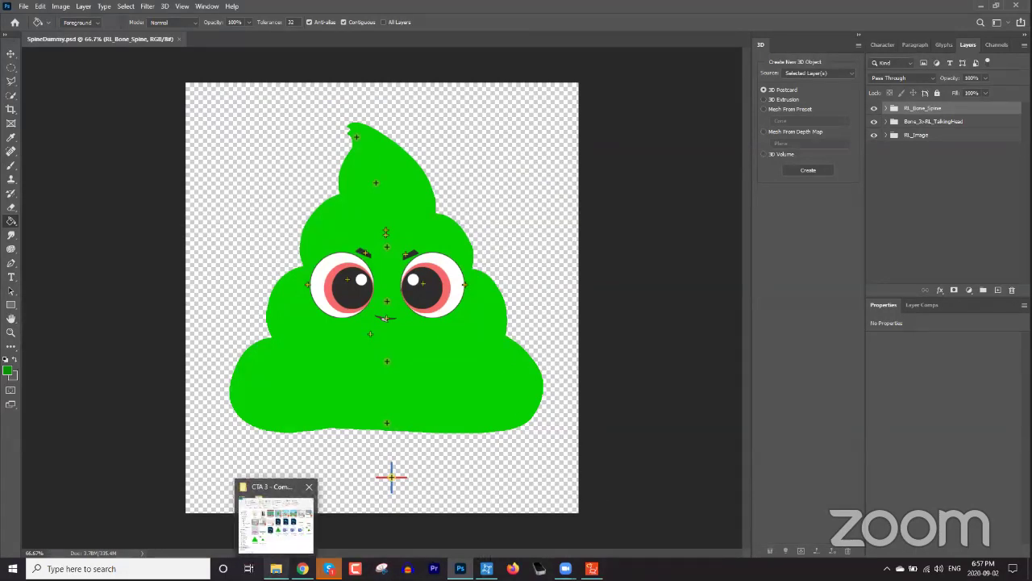
click(284, 539)
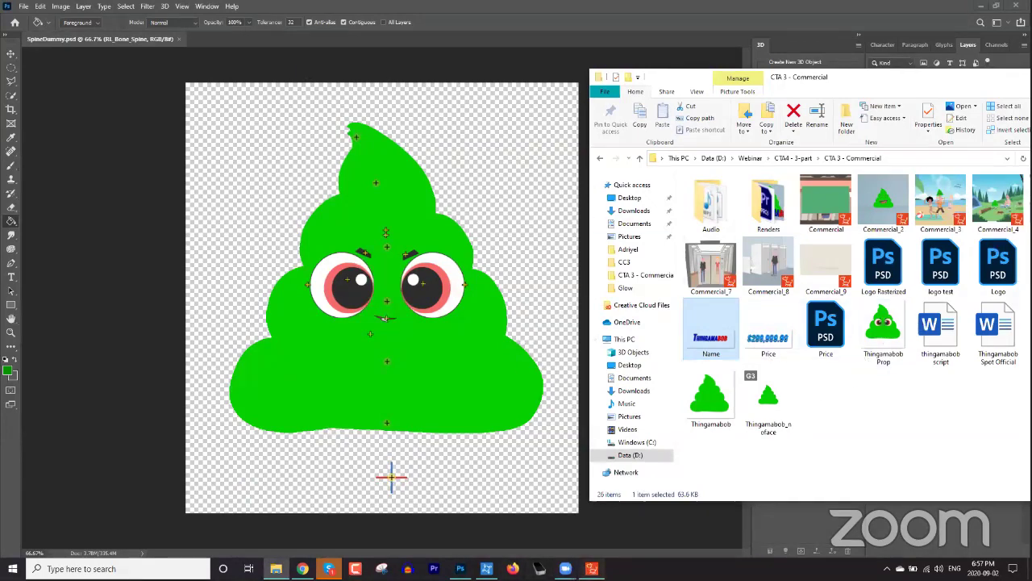
click(592, 568)
click(15, 103)
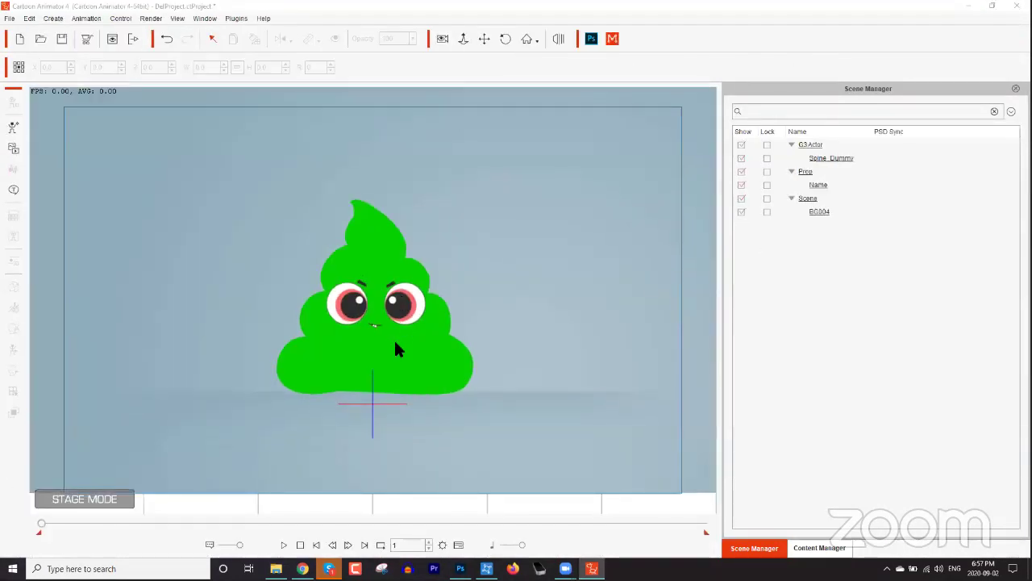
click(395, 343)
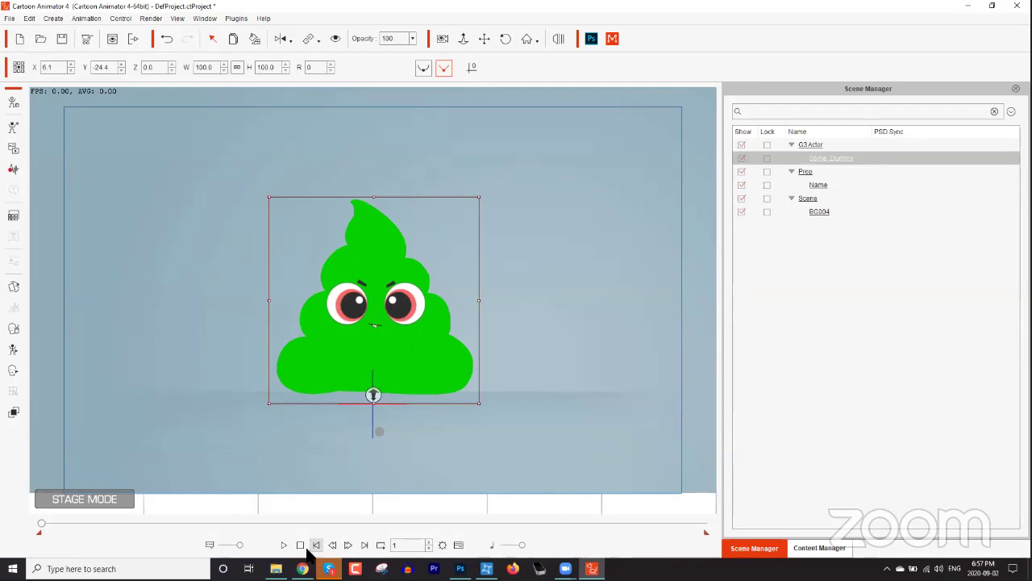
click(276, 569)
drag(893, 339, 206, 332)
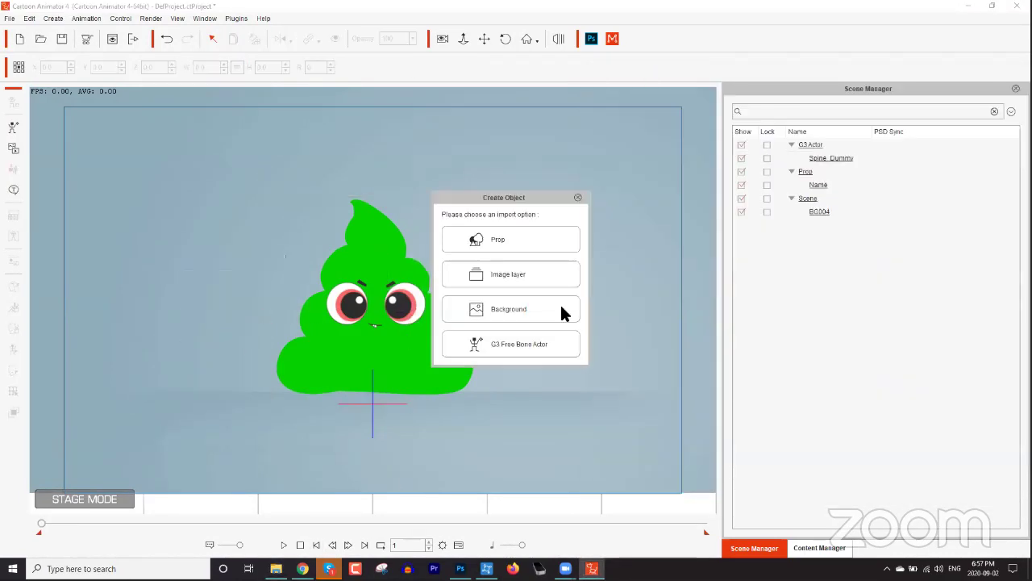
click(530, 239)
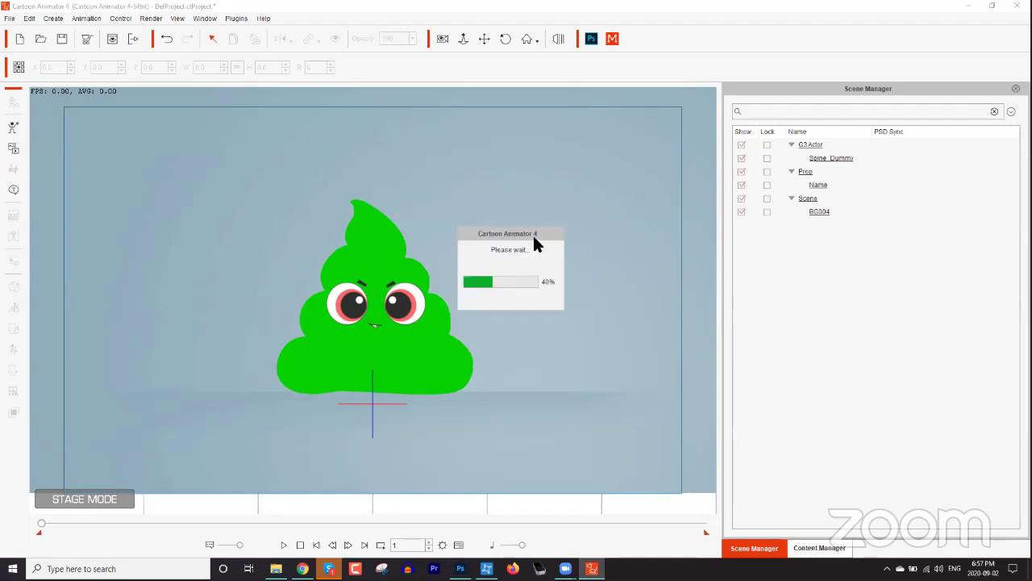
Move the imported prop to the stage's left edge at about X -320.2, Y 87.0, and hide the Spine_Dummy actor
drag(270, 374, 65, 344)
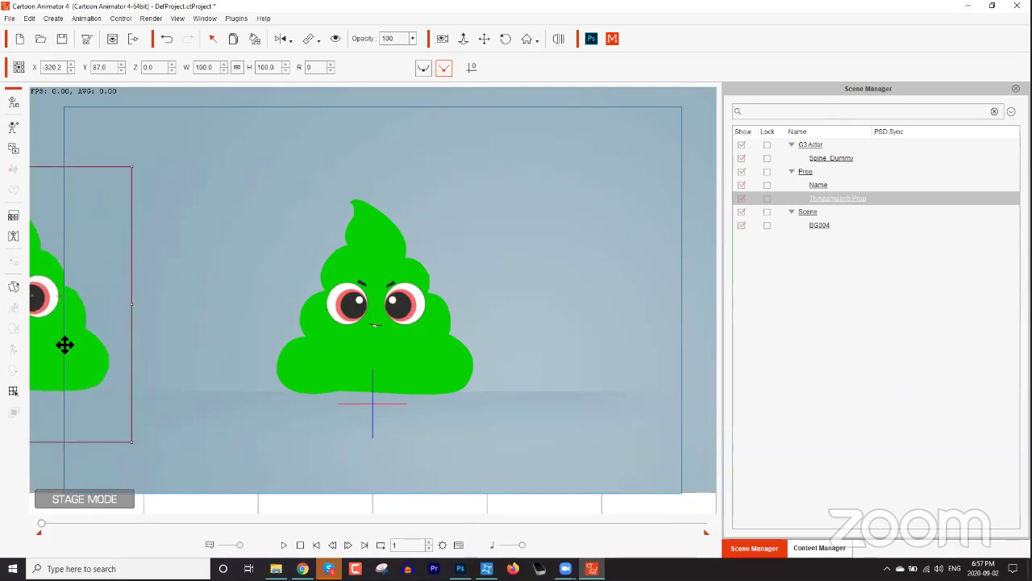
click(384, 352)
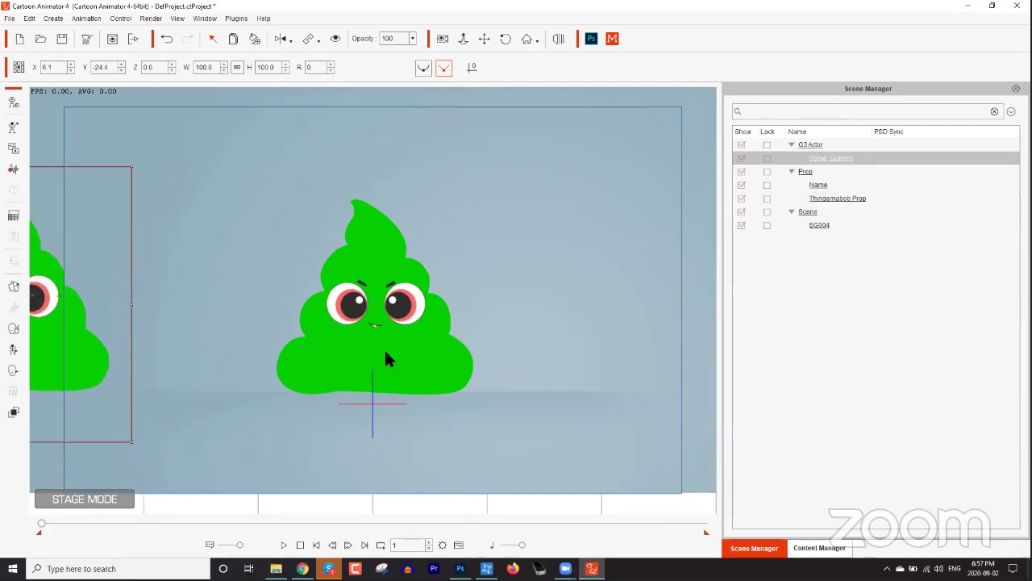
click(338, 39)
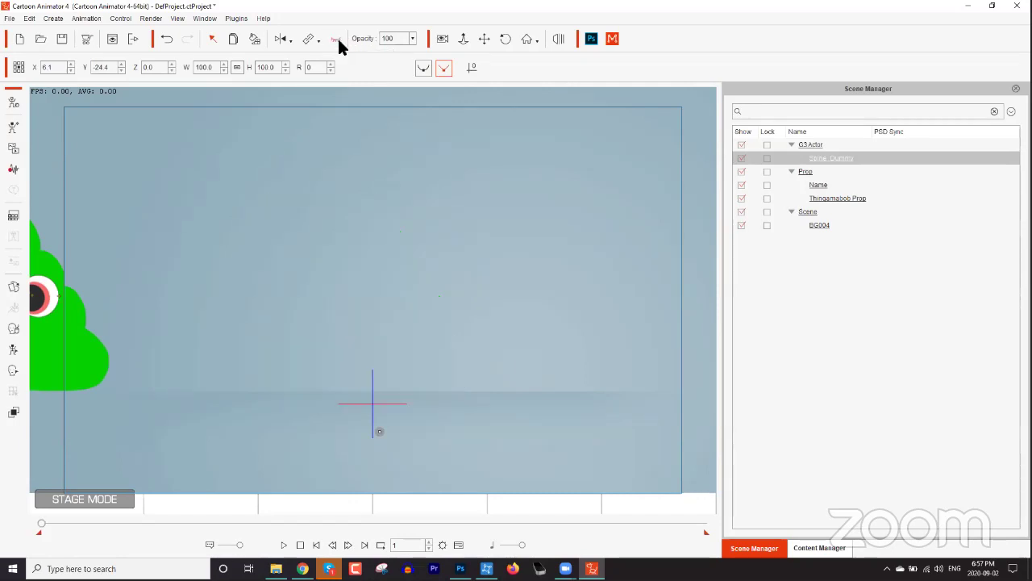
Select the Thingamabob prop and expand the G3 Elastic Motions-Come & Go entrance templates in the Elastic Motion library
click(76, 320)
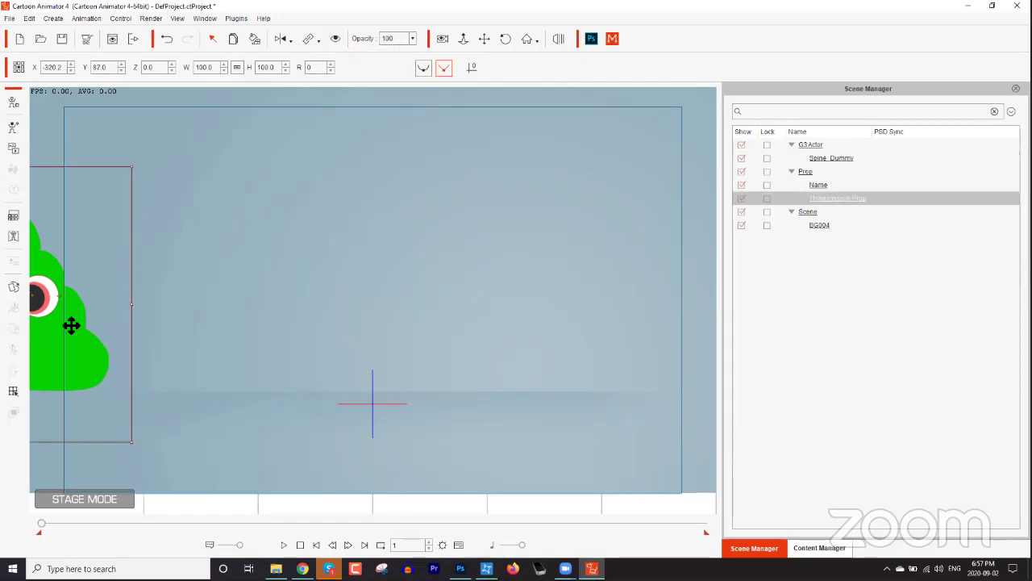
click(831, 548)
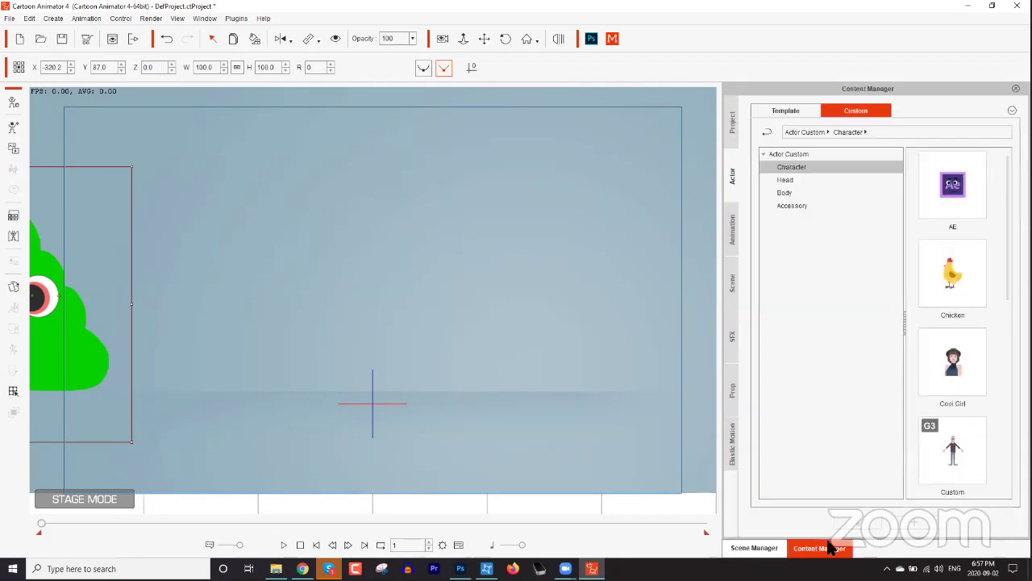
click(733, 435)
click(791, 168)
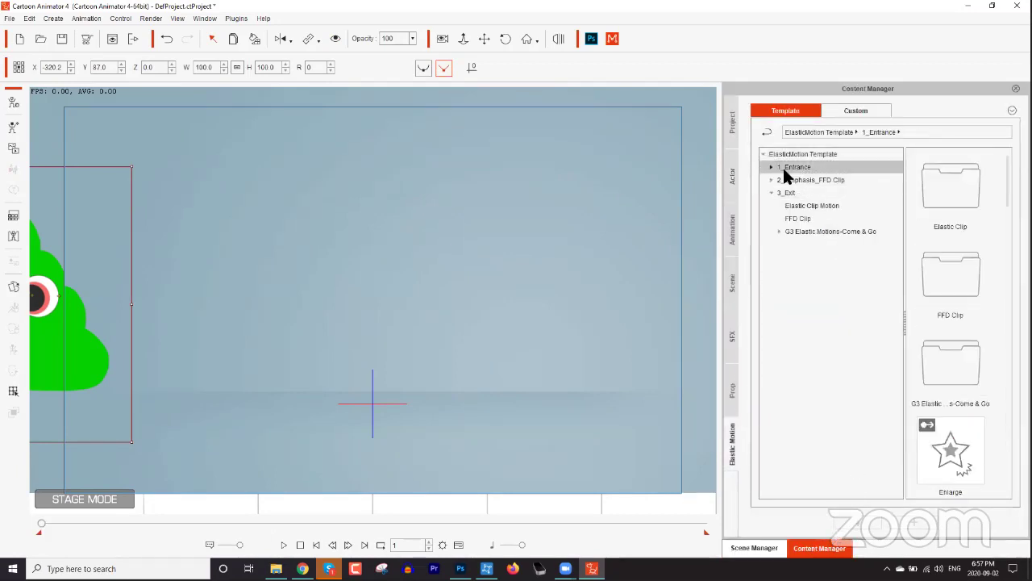
click(771, 167)
click(798, 205)
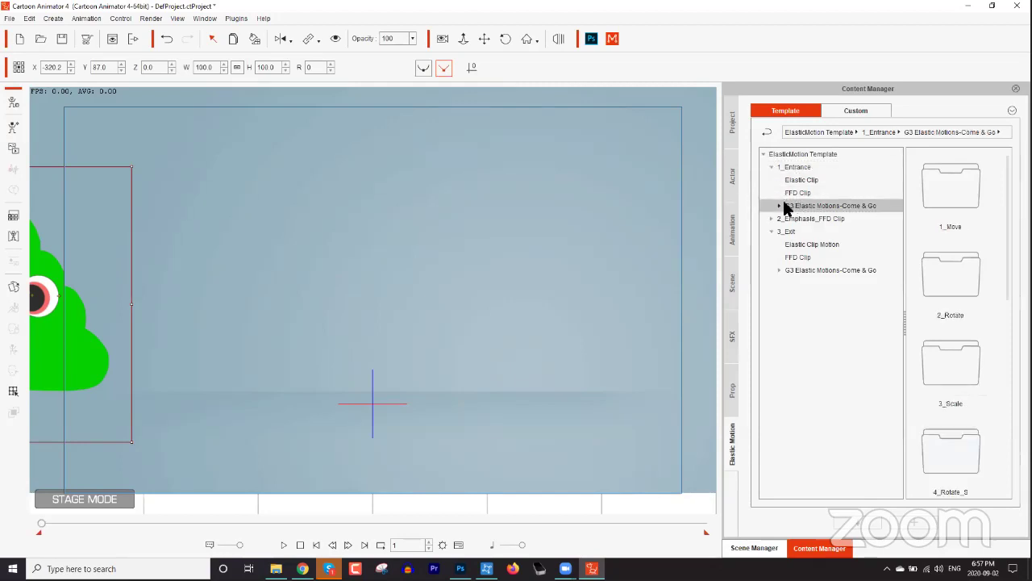
click(779, 206)
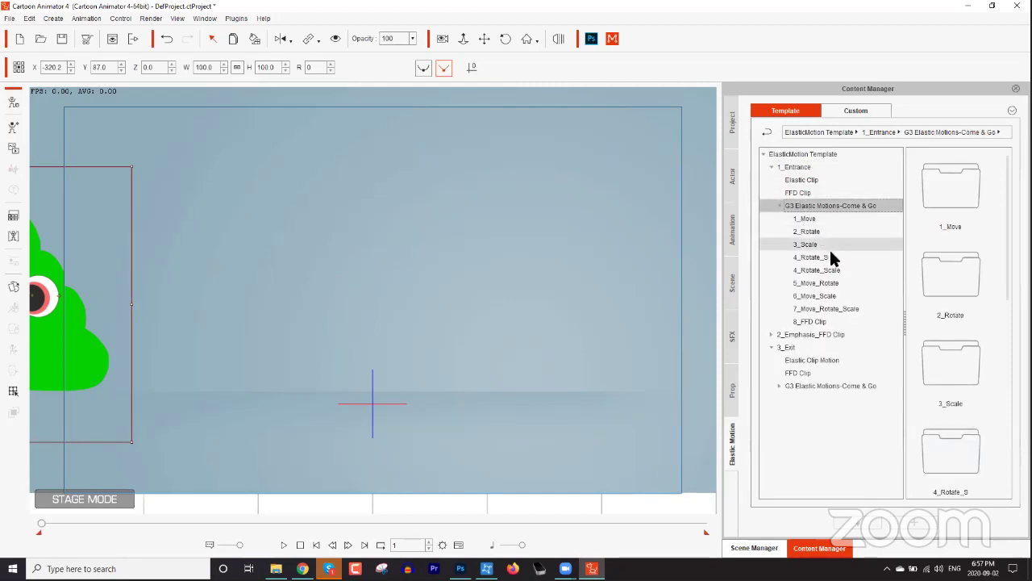
Apply the Decelerate_Whirl_Zoom motion from the 4_Rotate_Scale templates to the Thingamabob prop
click(821, 269)
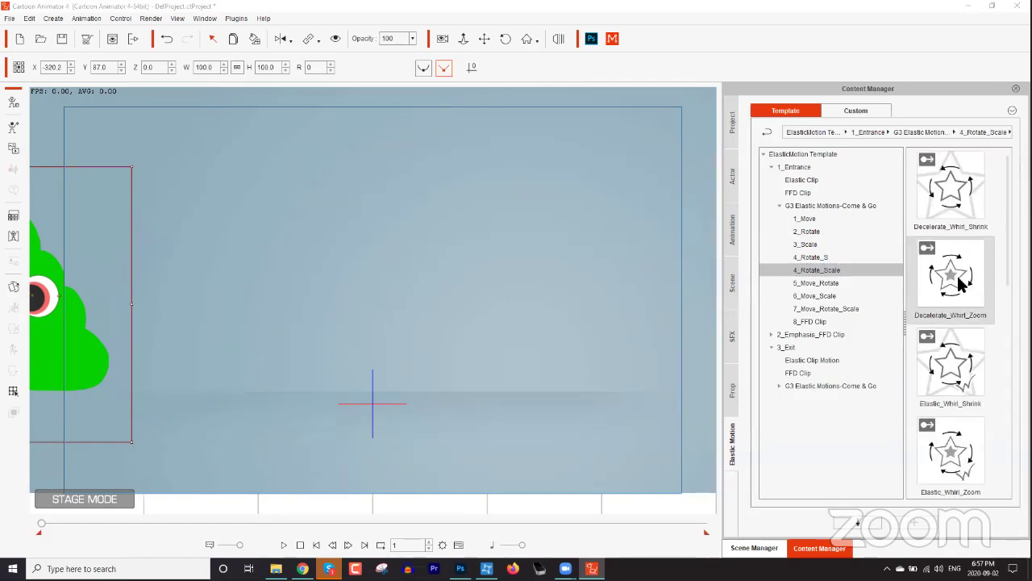
key(space)
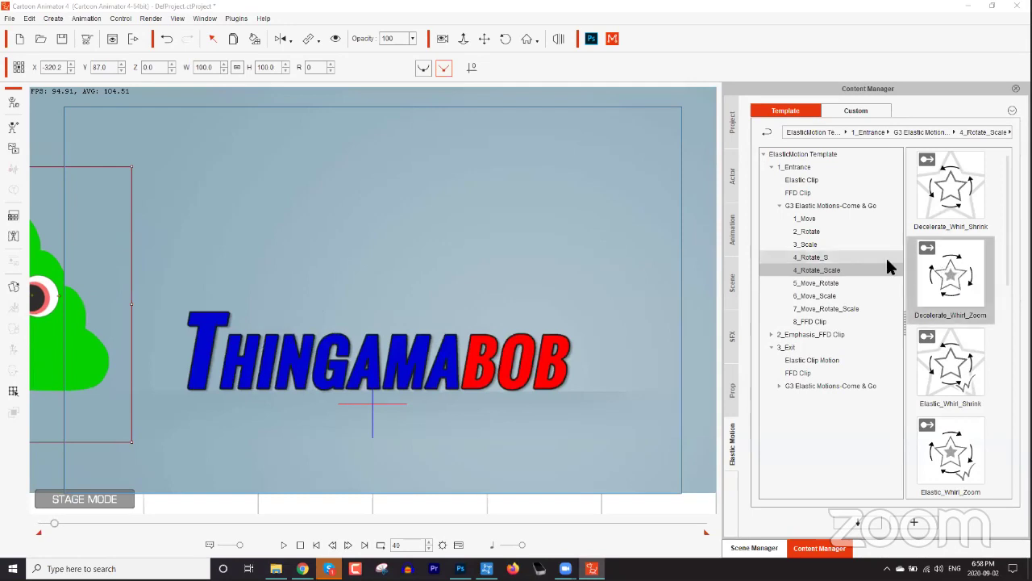
Show the 8_FFD Clip entrance templates and delete the THINGAMABOB name text from the stage
click(824, 321)
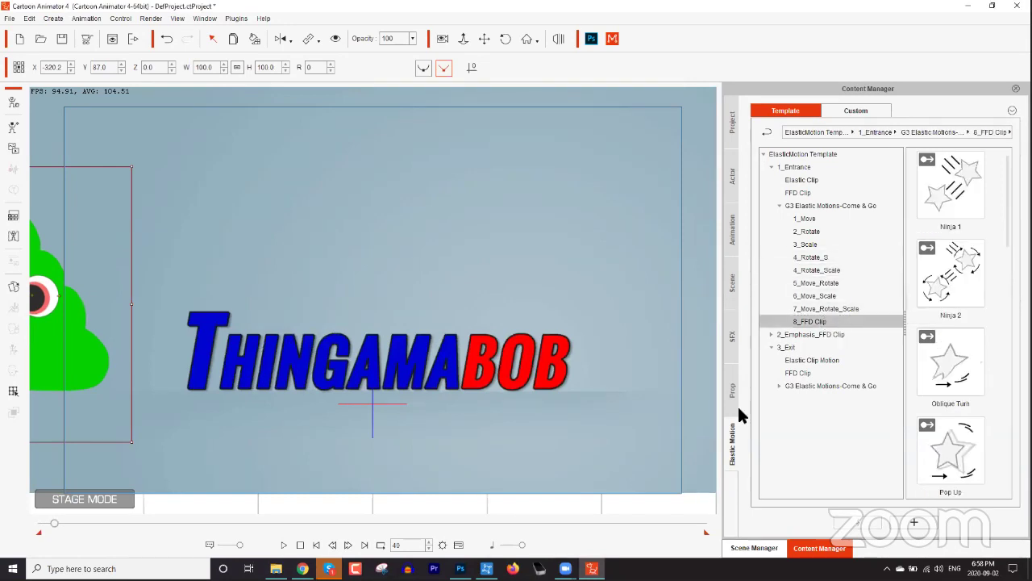
mouse_move(50, 521)
mouse_down()
mouse_move(35, 530)
mouse_move(62, 521)
mouse_up()
click(335, 365)
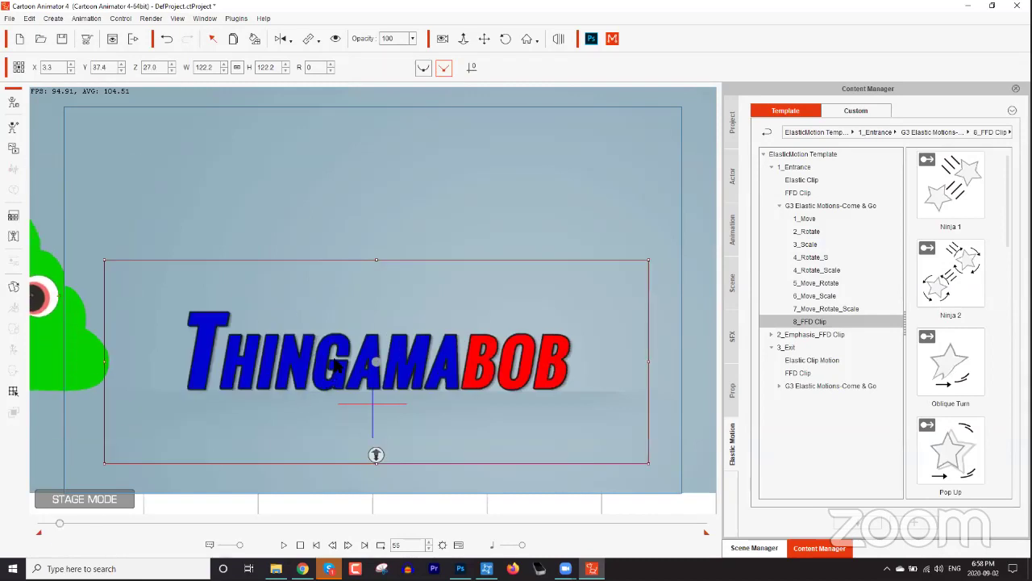
key(Delete)
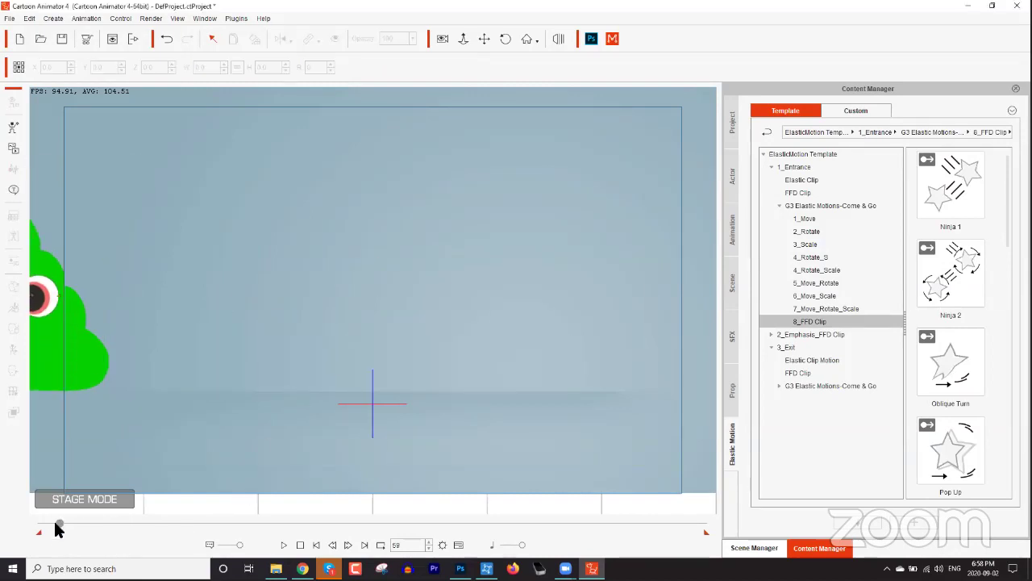
Remove the Thingamabob prop's existing animation and apply the Ninja 2 entrance motion to it at frame 93
drag(56, 523, 34, 528)
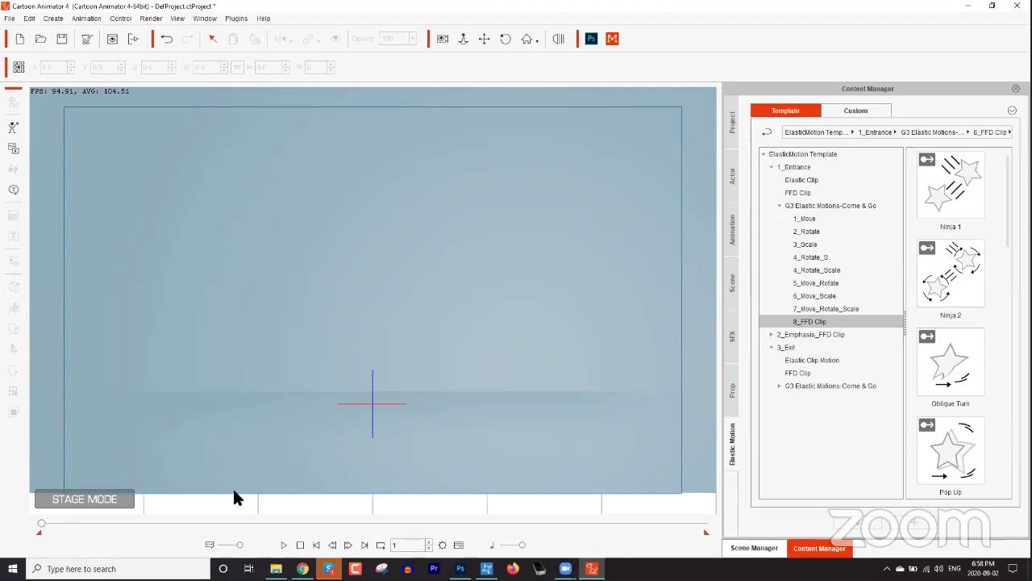
drag(44, 528, 70, 525)
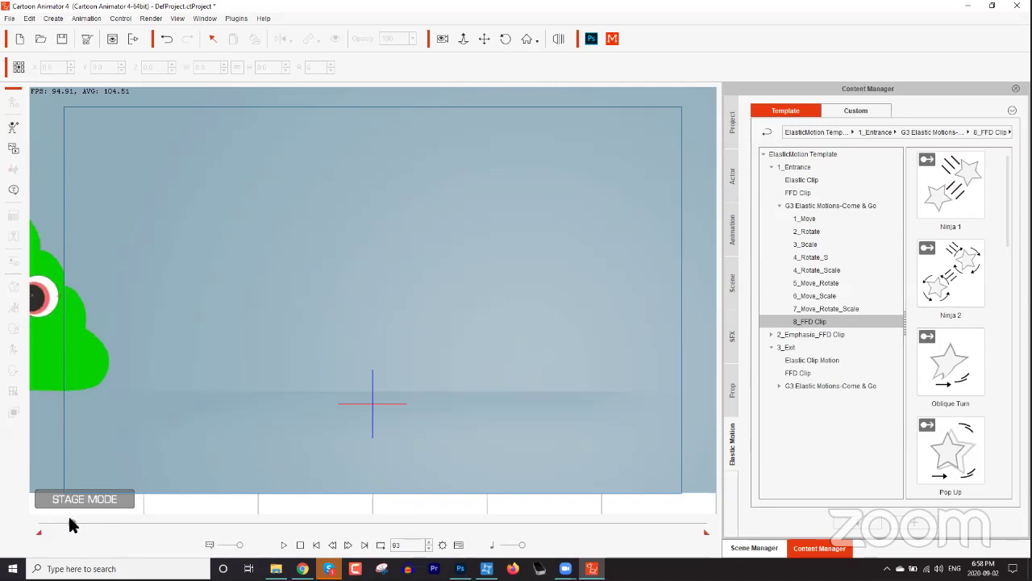
right_click(68, 347)
click(134, 404)
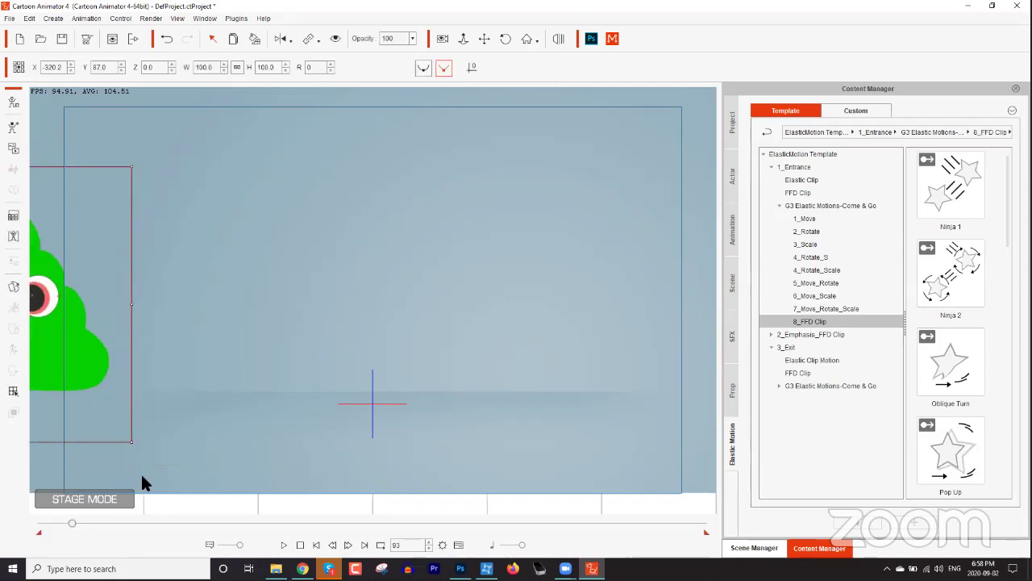
double_click(954, 274)
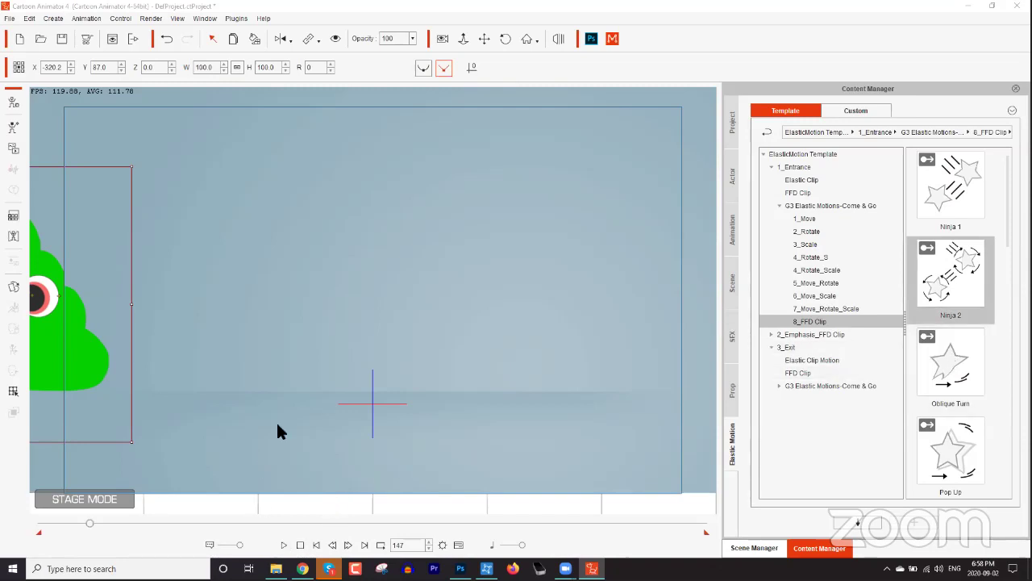
Play back the Thingamabob prop's Ninja 2 entrance from frame 93 to review how it flies in
drag(282, 367, 542, 394)
scroll(548, 430, down, 1)
click(300, 546)
click(283, 546)
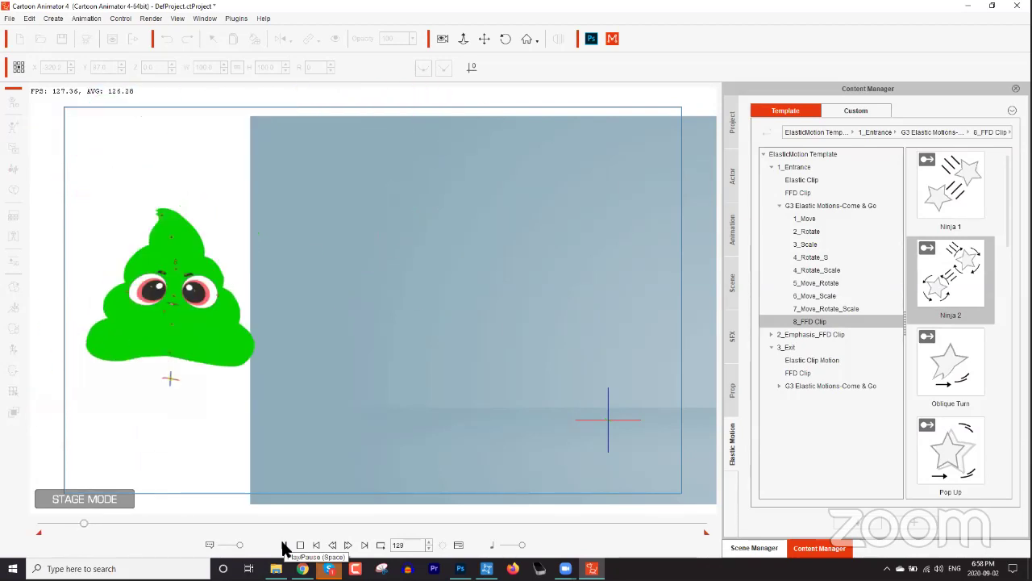
click(283, 546)
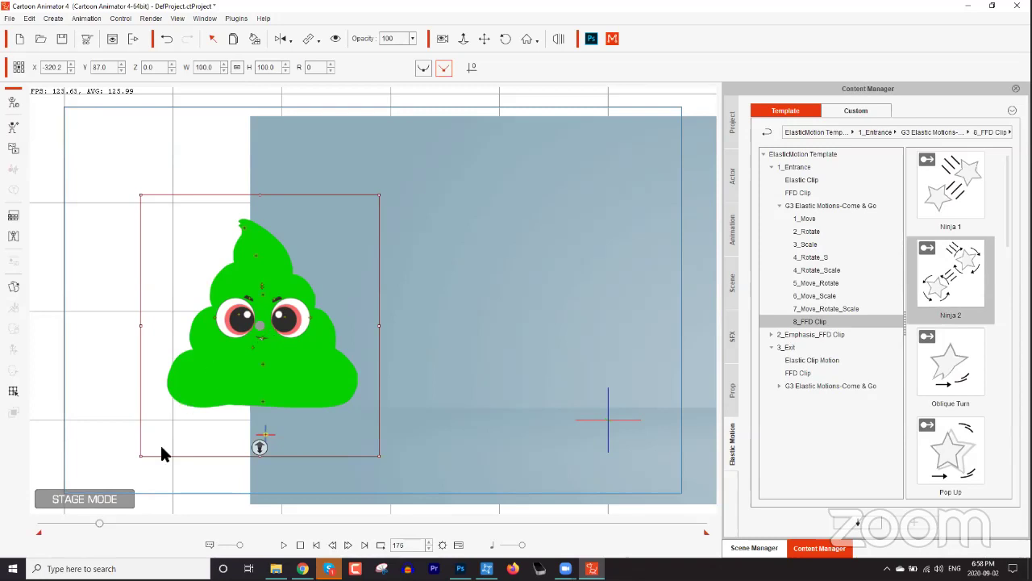
drag(100, 524, 72, 524)
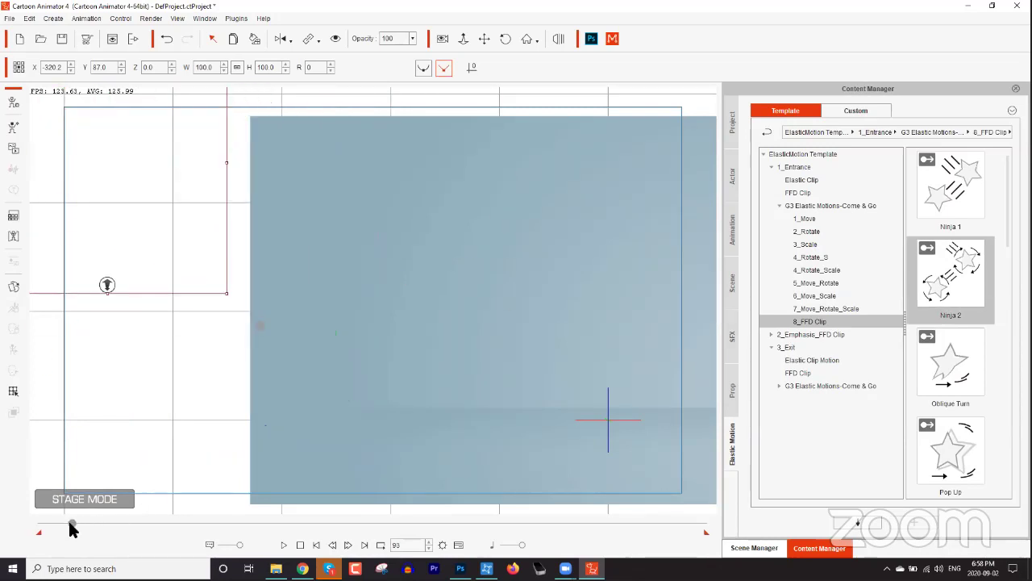
click(283, 545)
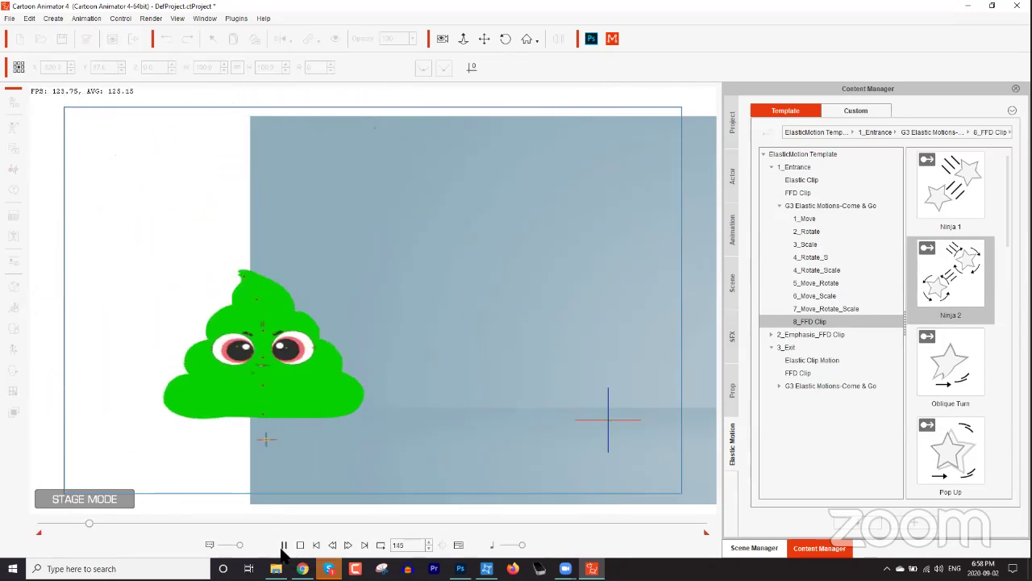
click(283, 545)
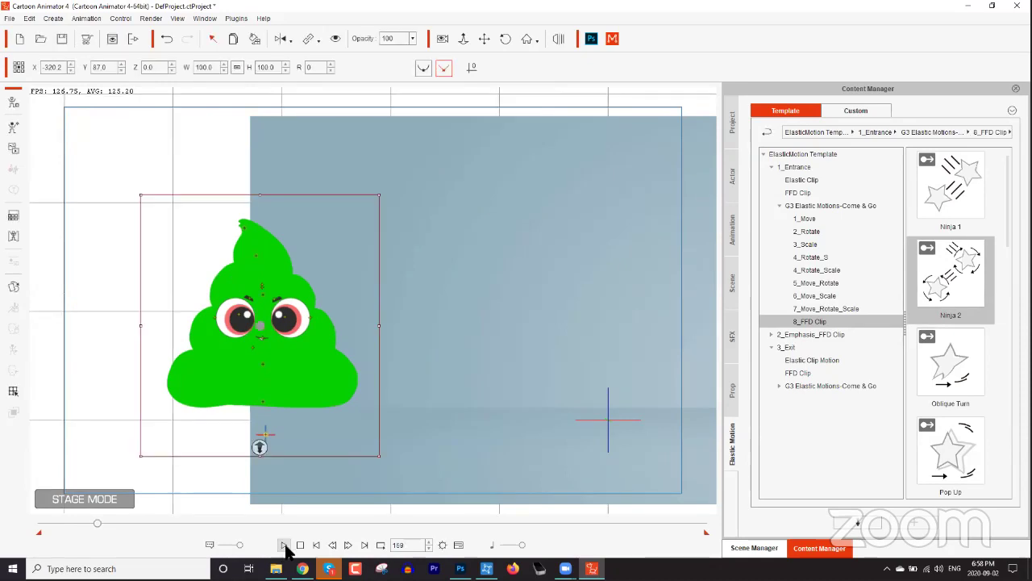
Move the background behind the Thingamabob prop to about X -285.7, Y 101.2, and remove the background's object animation
click(555, 393)
drag(585, 379, 362, 363)
right_click(471, 367)
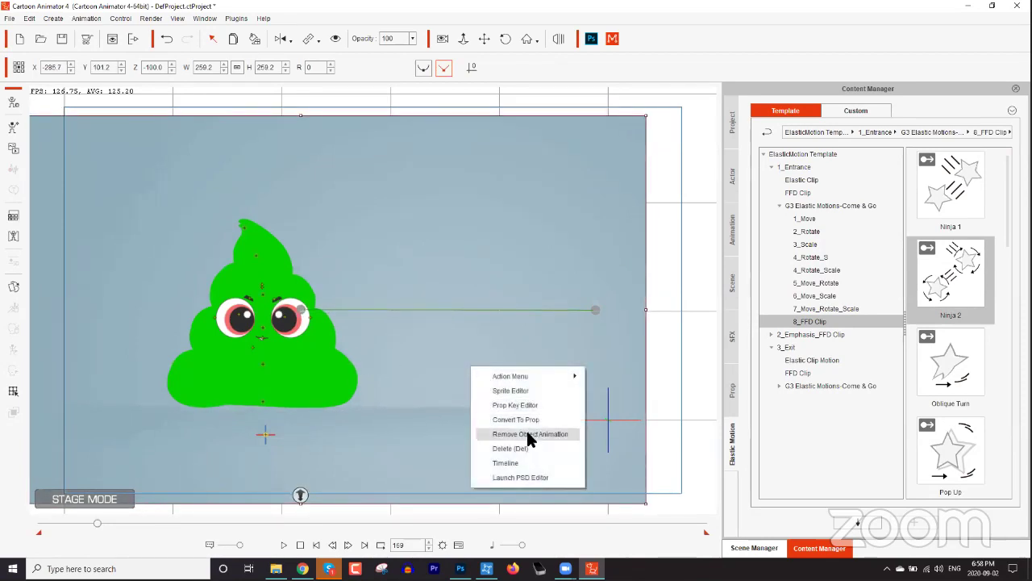
click(528, 435)
Show the Thingamabob prop's Motion track and move its Ninja 2 clip to the start of the timeline
drag(97, 524, 74, 528)
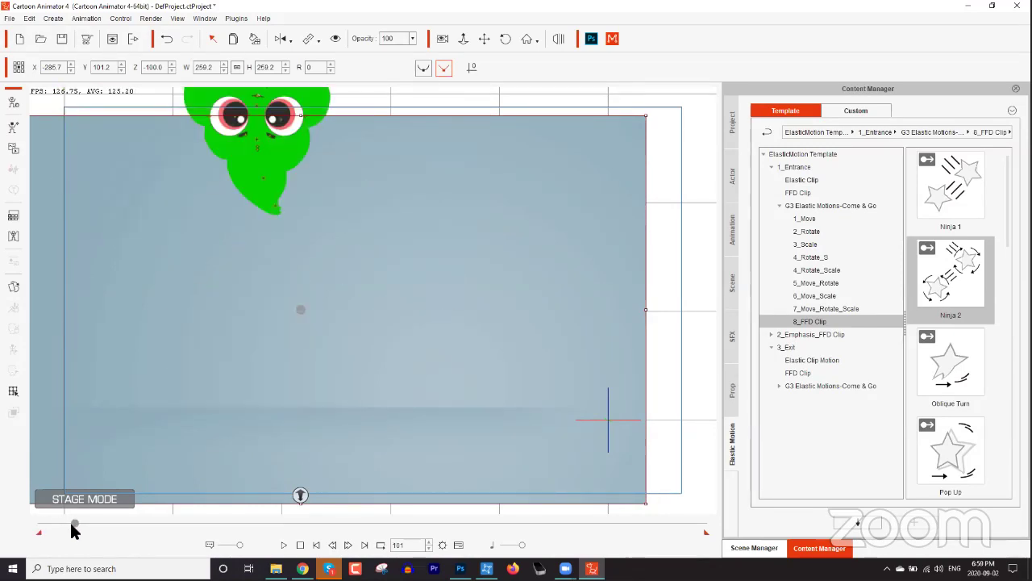
click(263, 166)
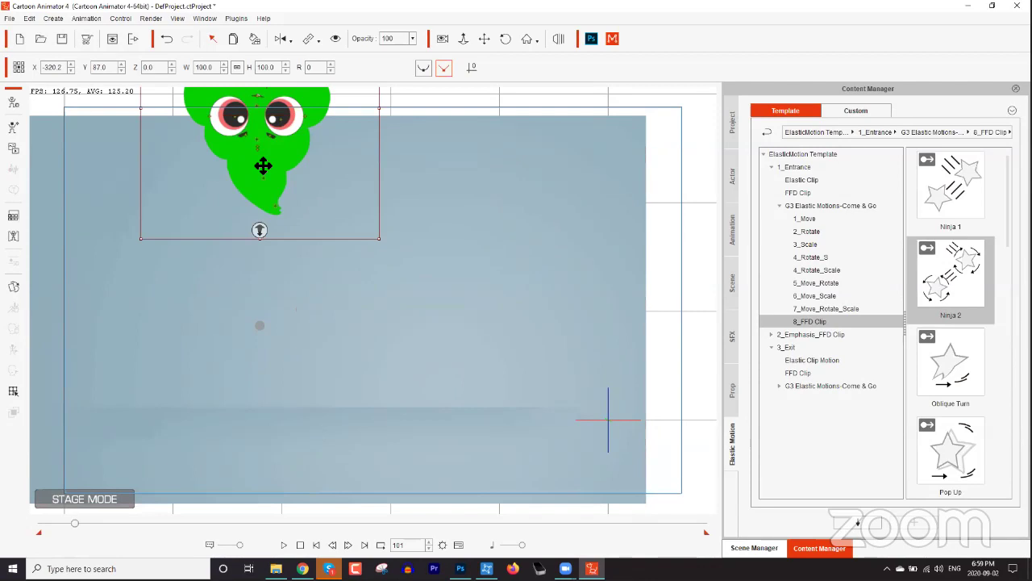
key(F3)
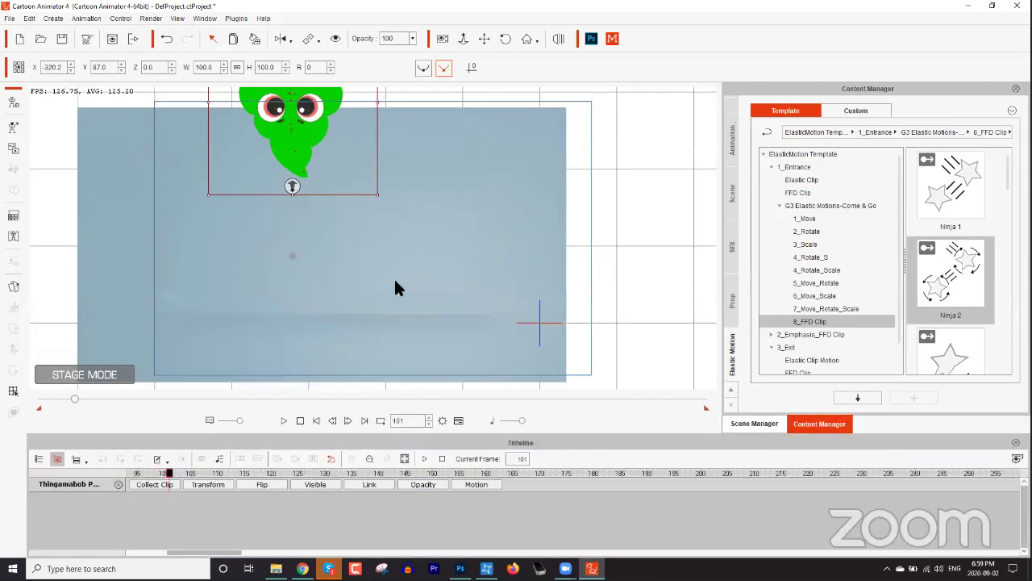
click(464, 483)
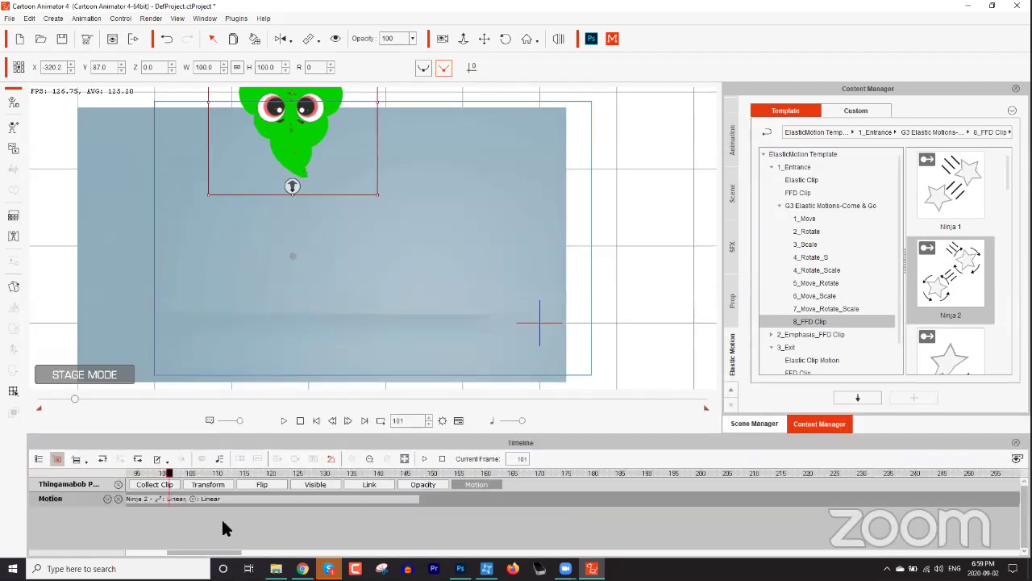
drag(183, 553, 135, 553)
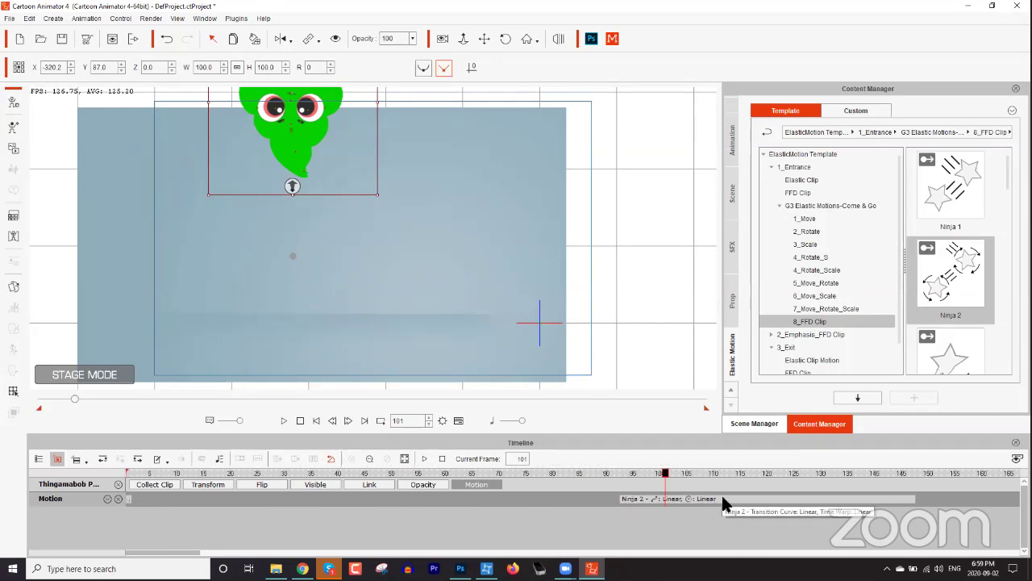
drag(721, 499, 129, 477)
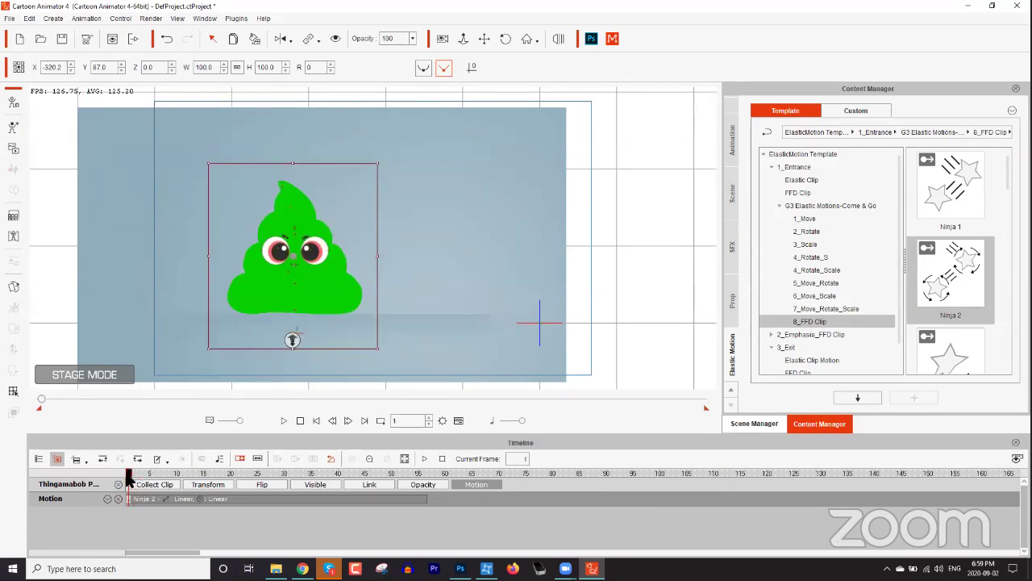
Hide the Thingamabob prop at frame 1, make it visible at frame 2, and show its Visible track
click(336, 39)
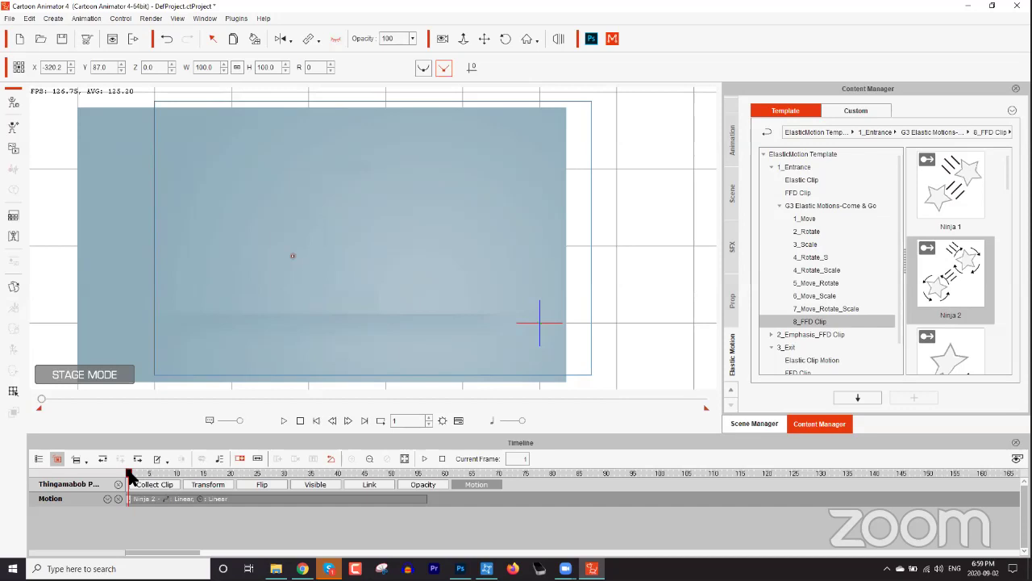
click(337, 39)
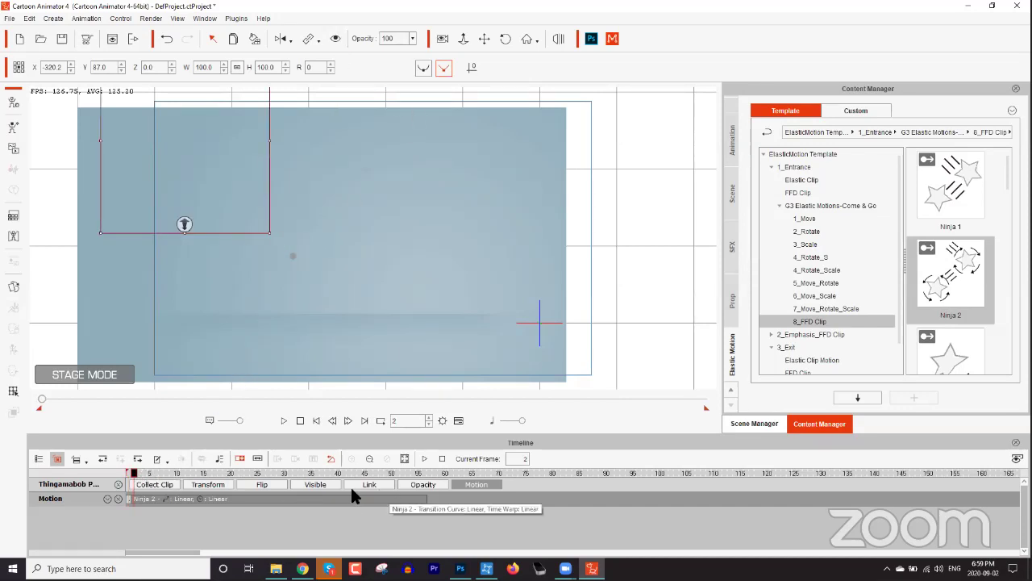
click(310, 486)
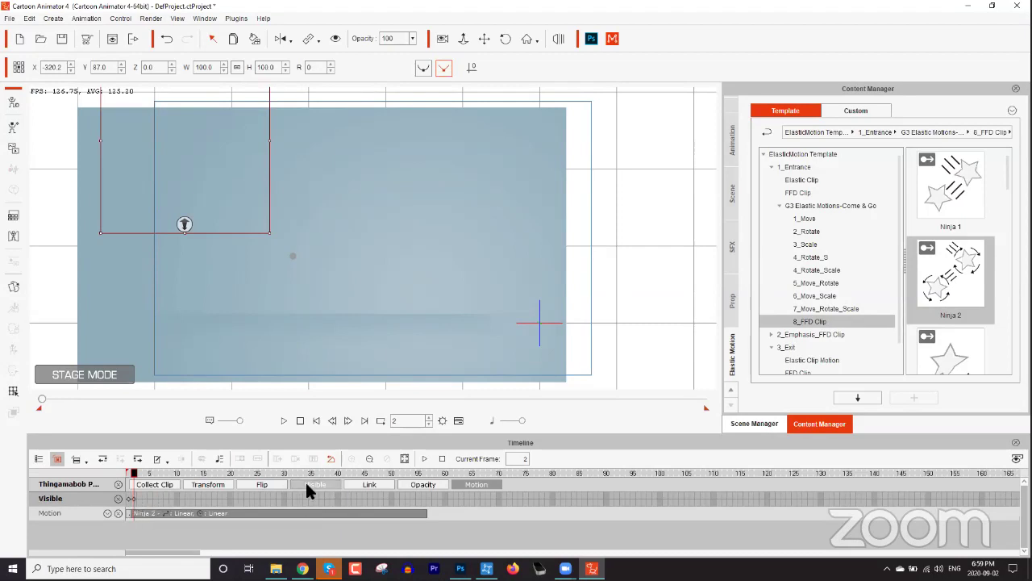
Play back the prop's entrance from frame 1 to check its timing and visibility
click(127, 474)
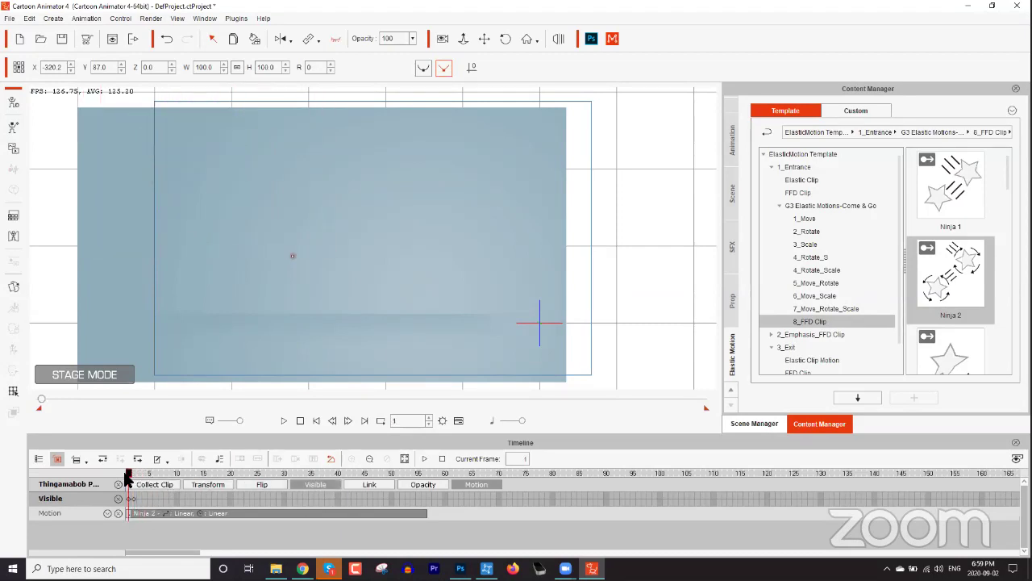
key(space)
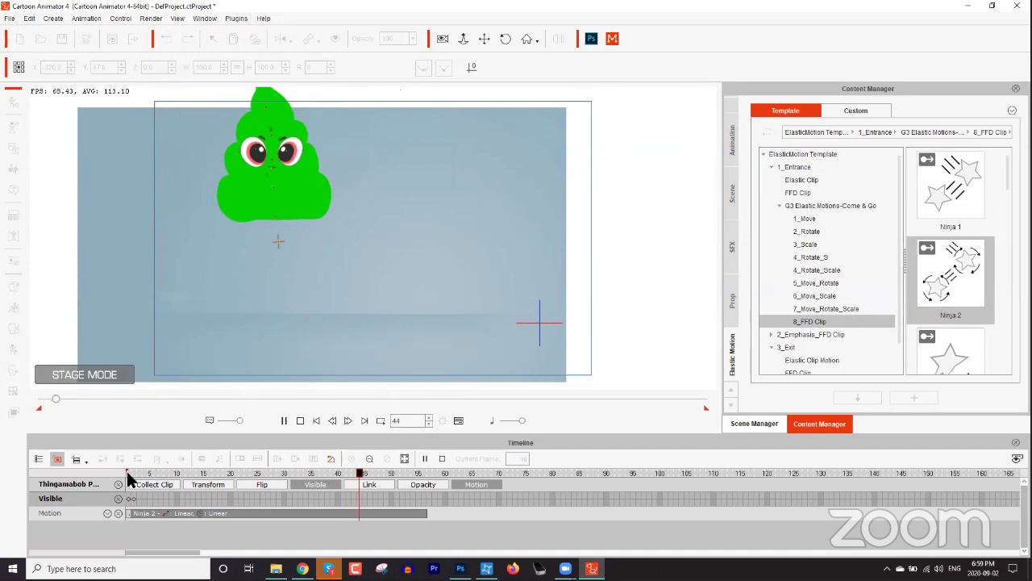
key(space)
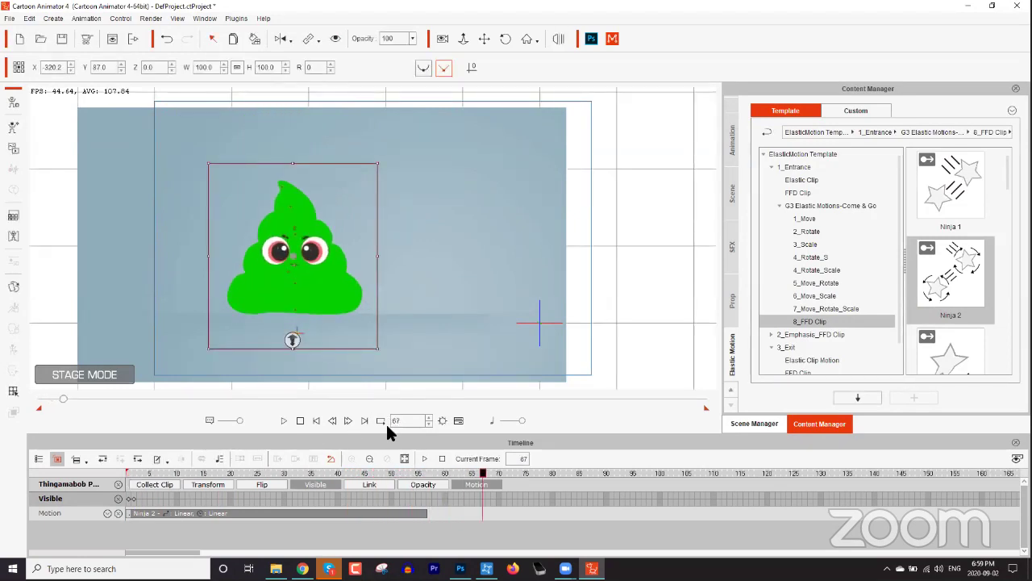
Unhide the Spine_Dummy actor, align it over the prop at about X -314.6, Y -18.8, and remove its object animation
click(755, 424)
click(831, 159)
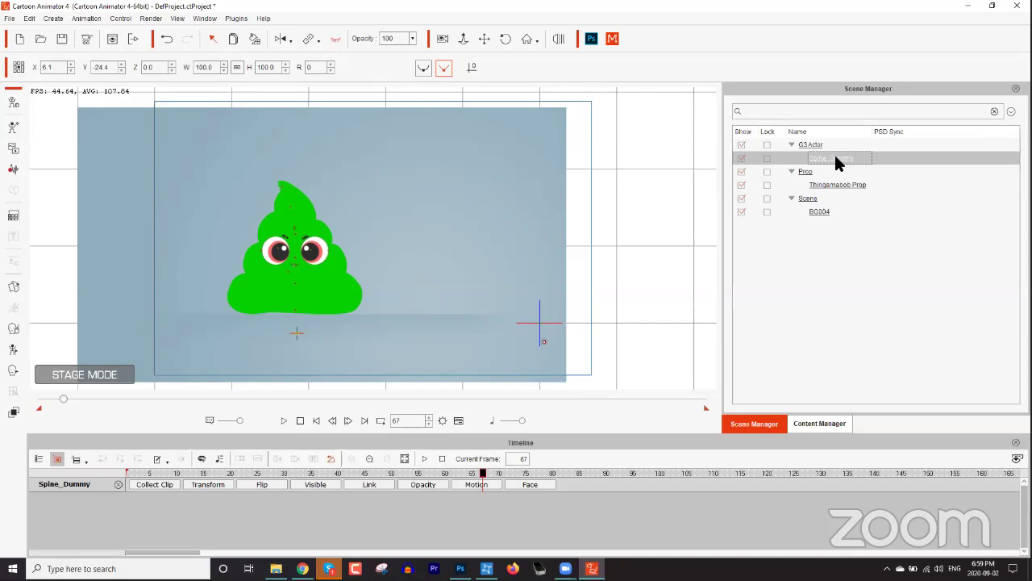
click(336, 40)
drag(576, 288, 330, 285)
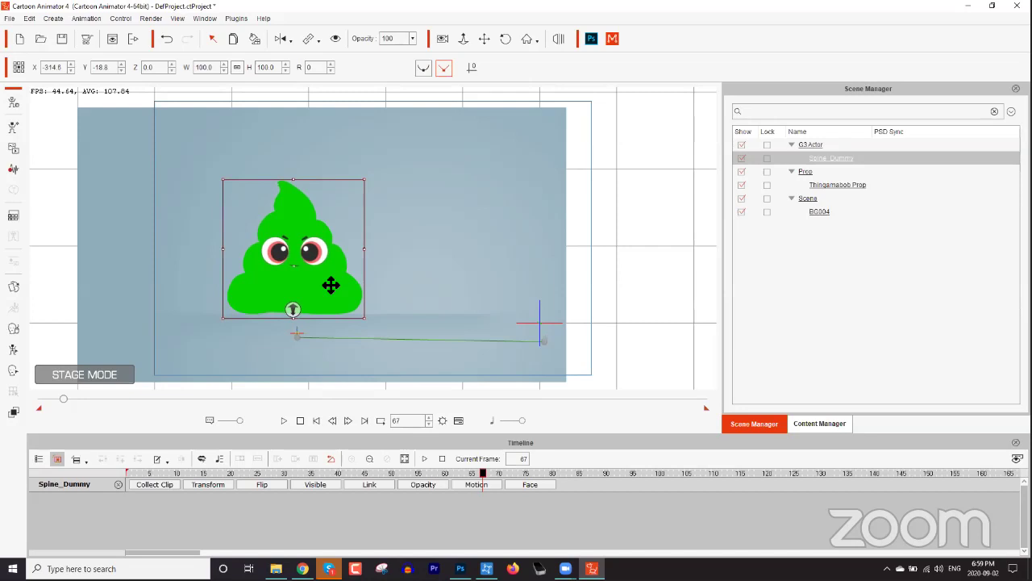
right_click(332, 285)
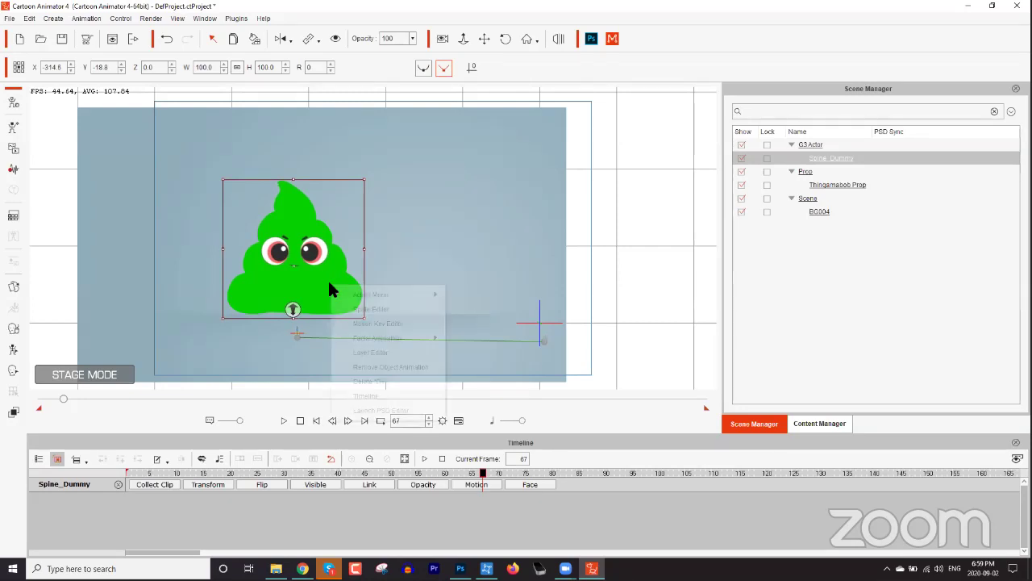
click(412, 365)
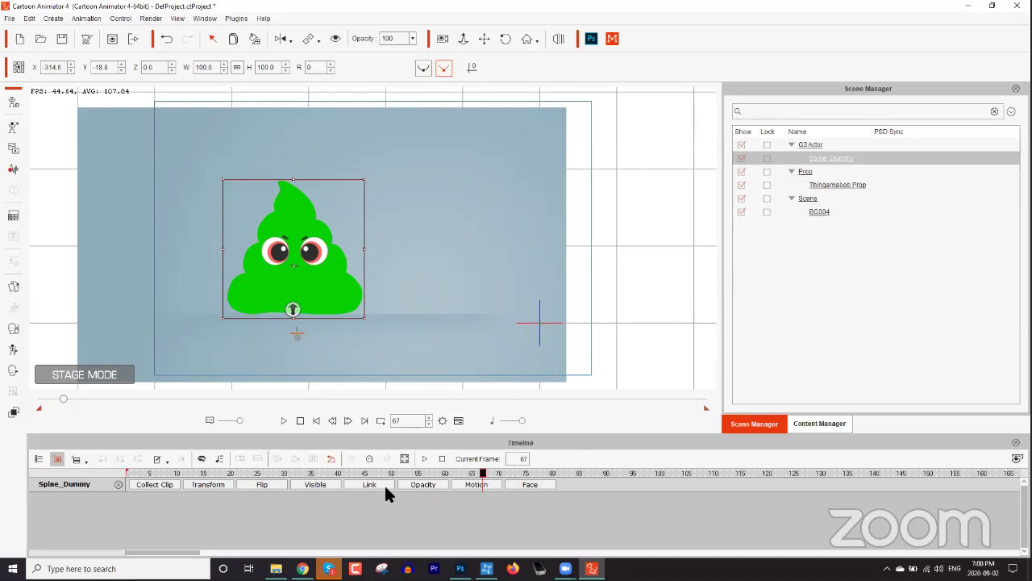
Show the Spine_Dummy actor's Visible track, hide the actor at frame 1 and make it visible at frame 56
click(301, 484)
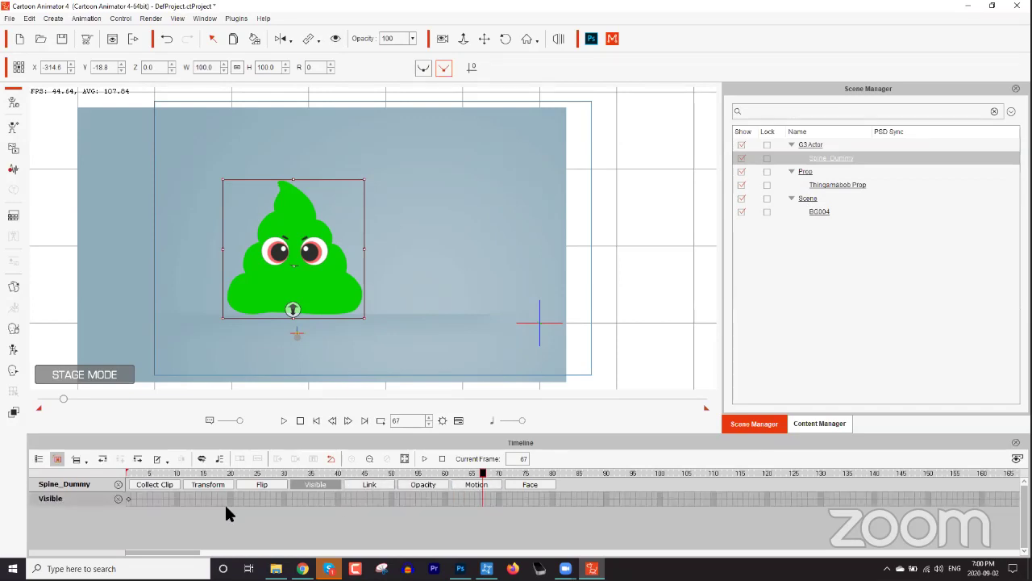
drag(147, 475, 79, 468)
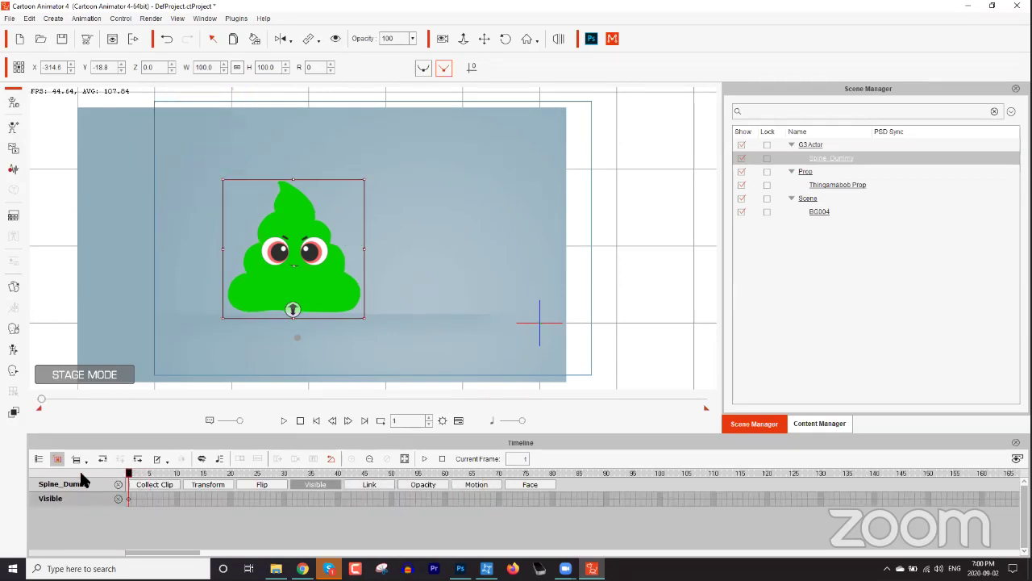
click(336, 39)
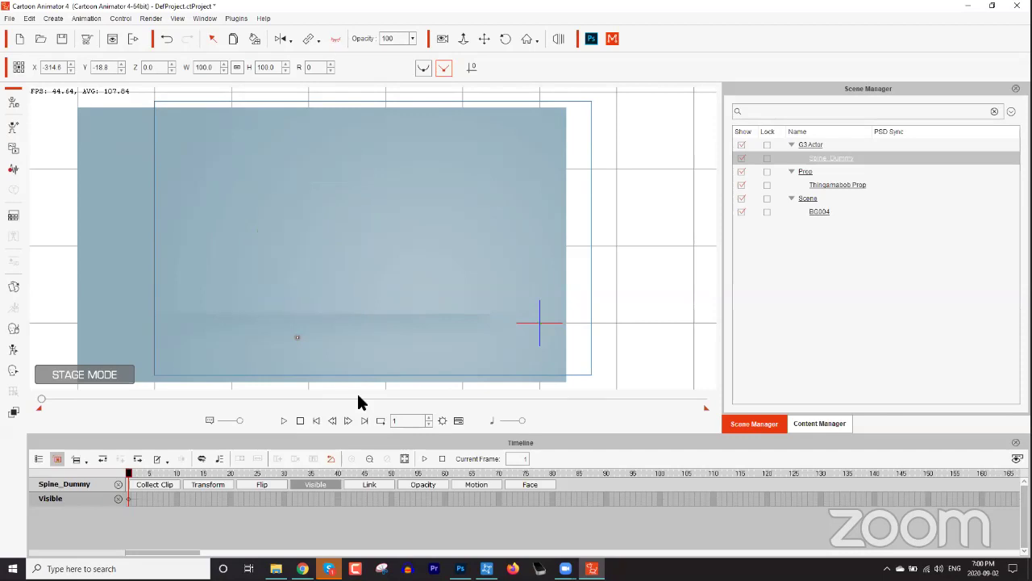
drag(329, 474, 430, 476)
drag(413, 476, 425, 474)
click(336, 39)
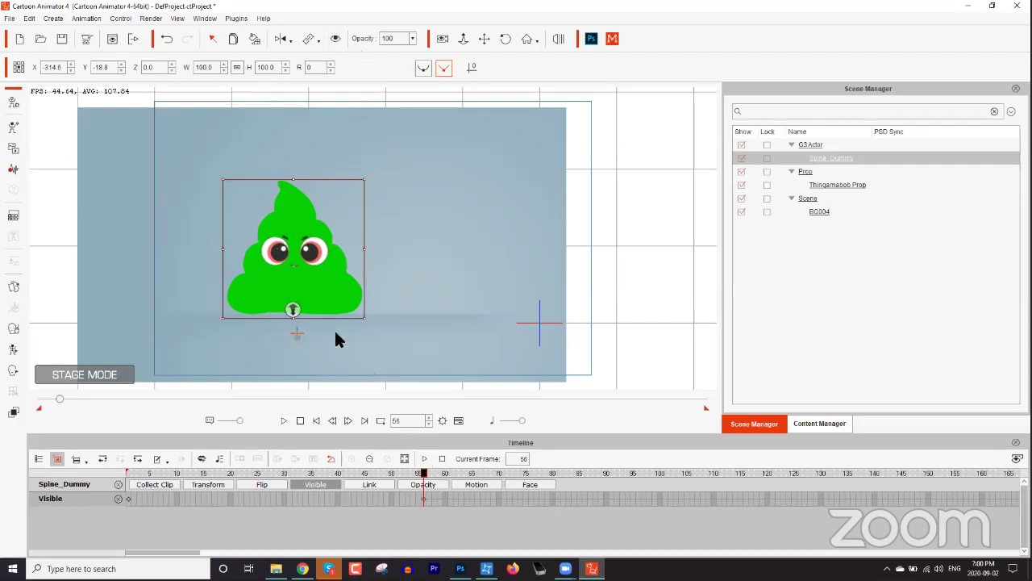
Hide the Thingamabob prop at frame 56, where its Ninja 2 motion ends
click(834, 185)
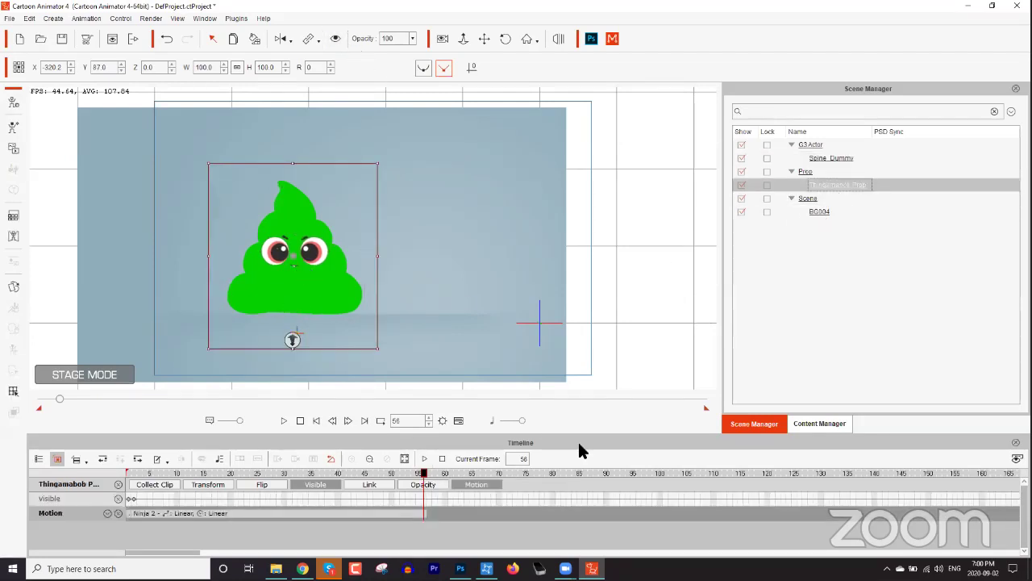
click(424, 499)
click(334, 38)
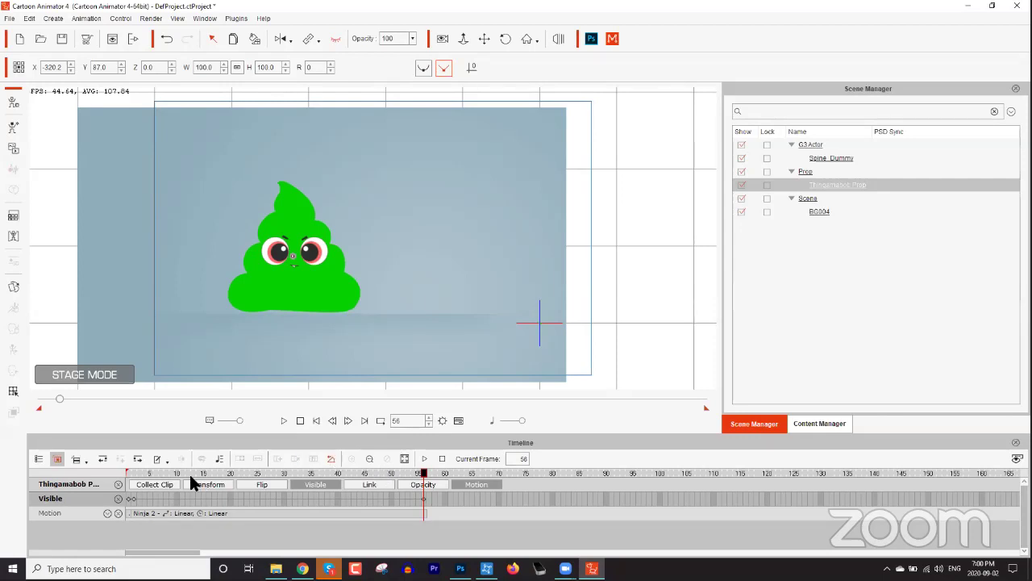
Play the animation from the first frame several times to review the swap from prop to actor
drag(181, 473, 105, 471)
key(space)
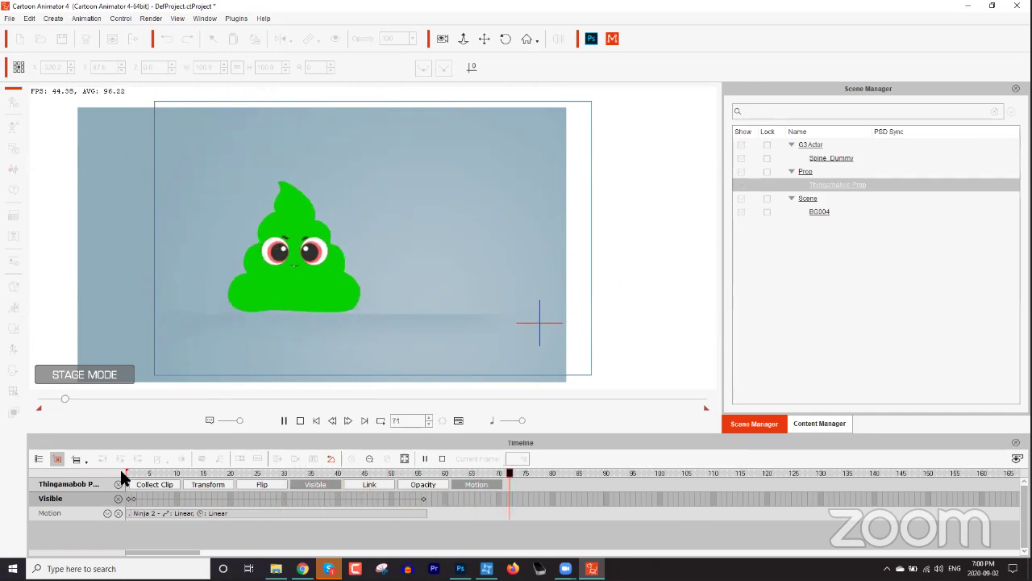
key(space)
key(space)
key(space)
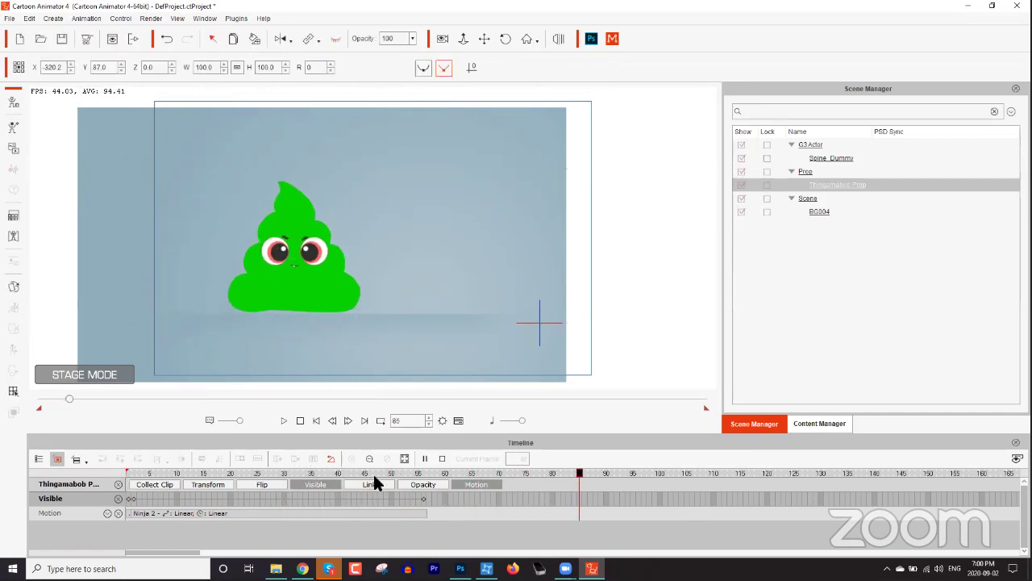
key(space)
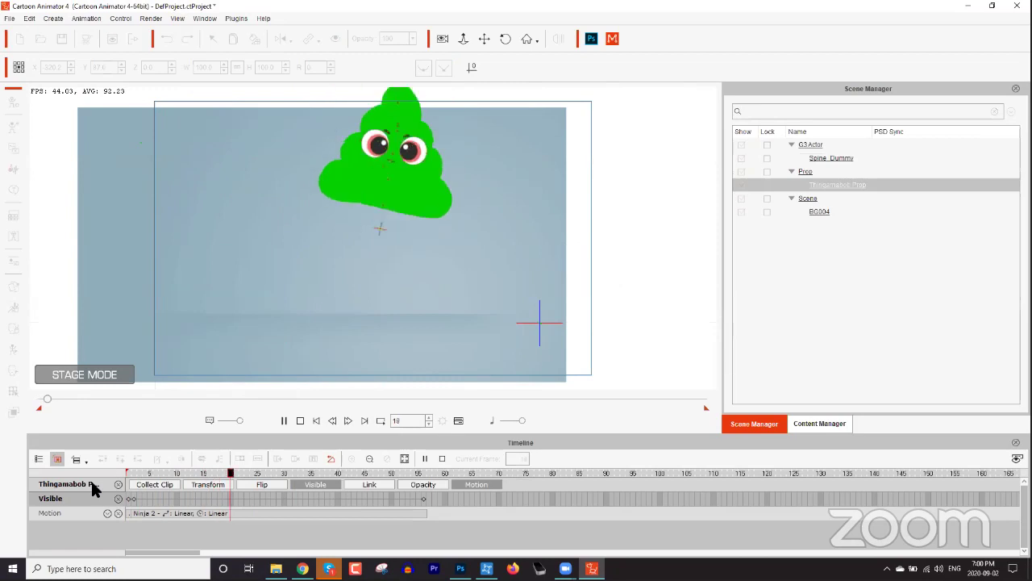
click(283, 420)
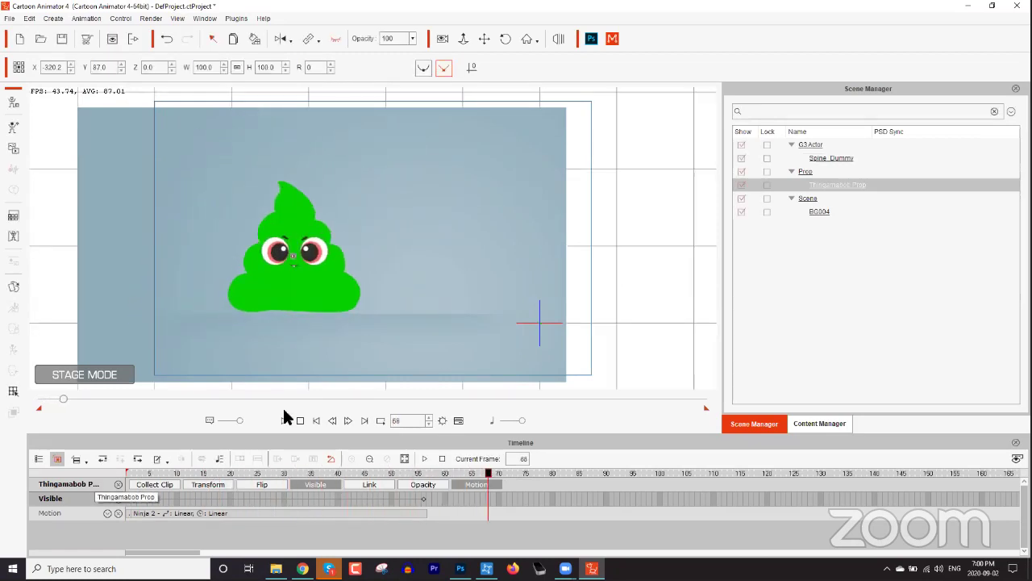
Select the Spine_Dummy actor on the stage and look over its Face Puppet options
click(306, 272)
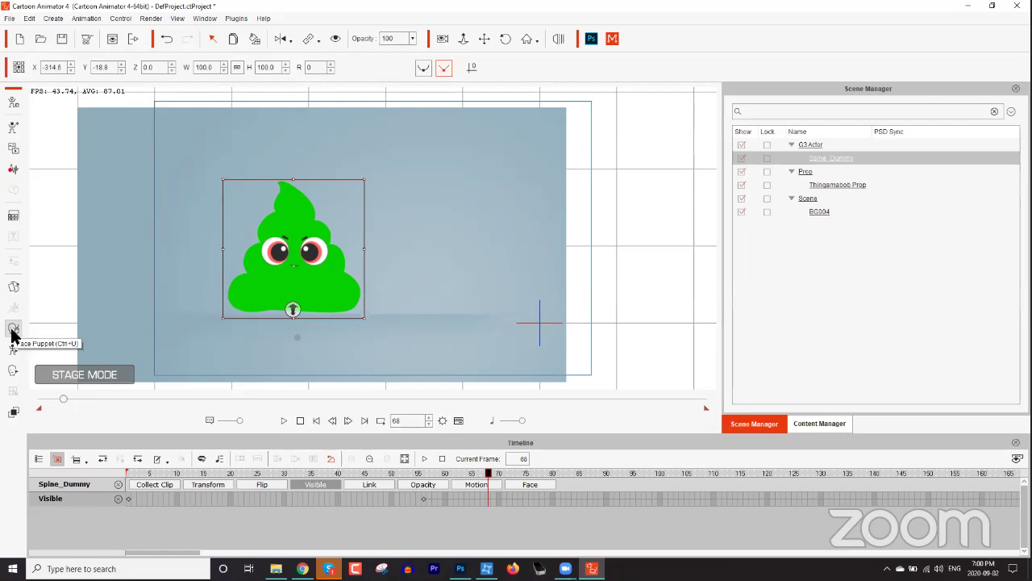
click(12, 329)
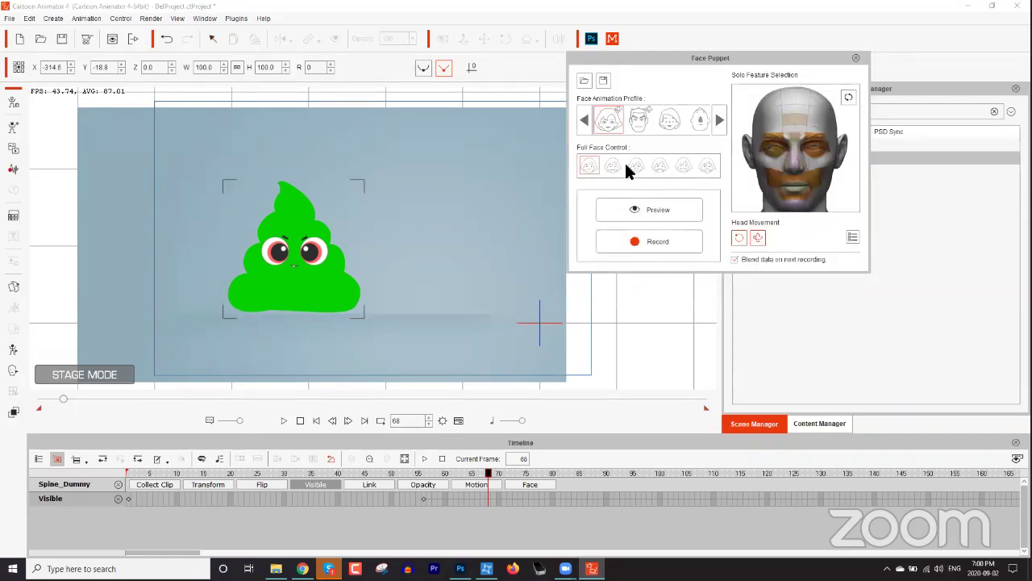
click(856, 57)
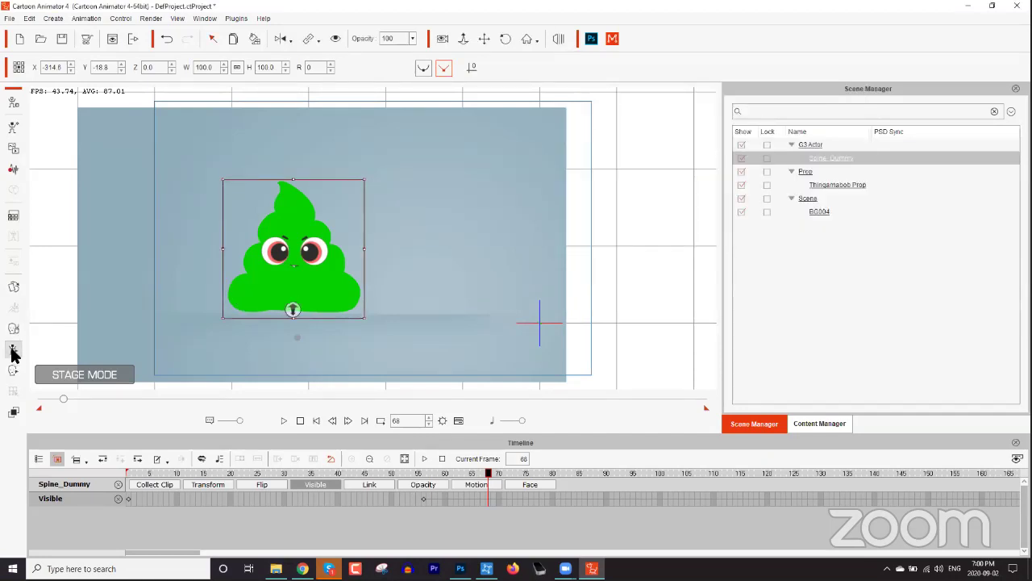
Record a voice script of about 4.9 seconds for the Spine_Dummy actor at frame 68 and play back the result
click(12, 171)
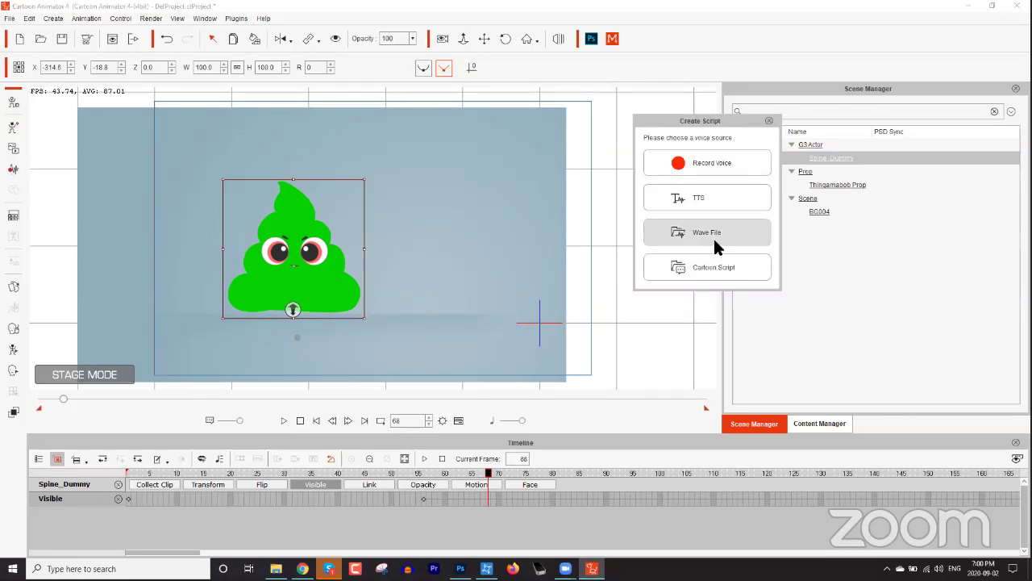
click(702, 163)
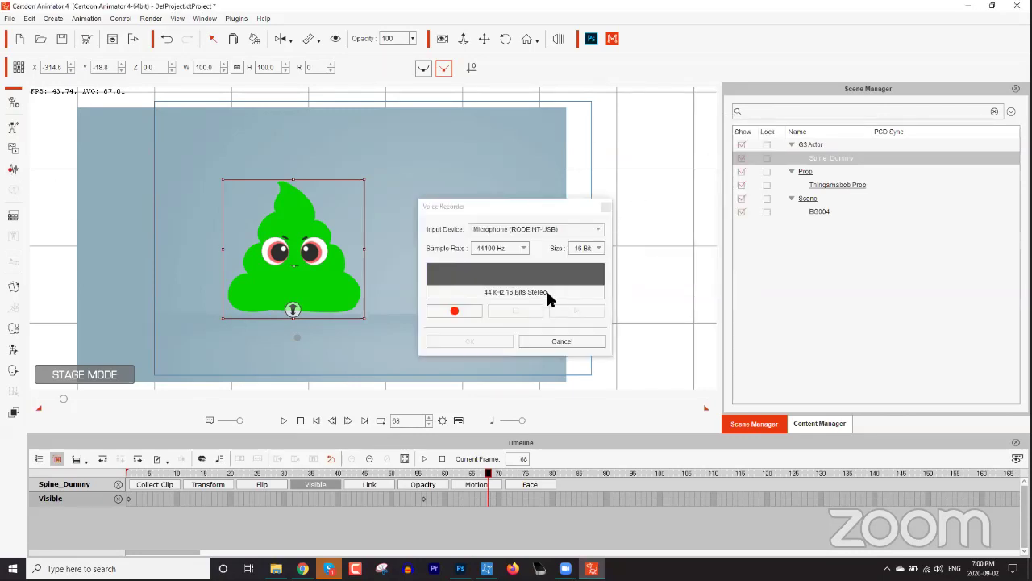
click(465, 314)
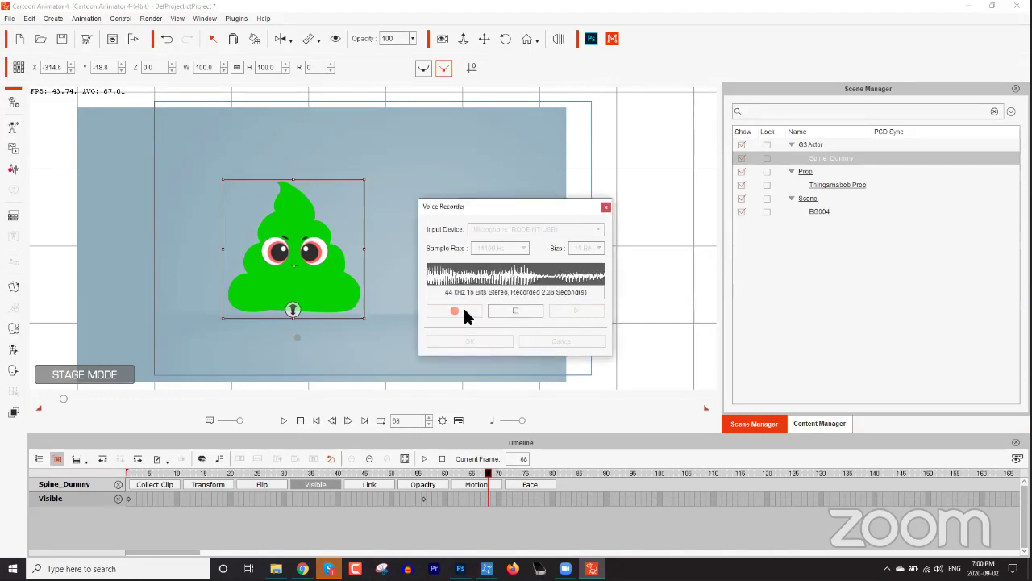
click(524, 311)
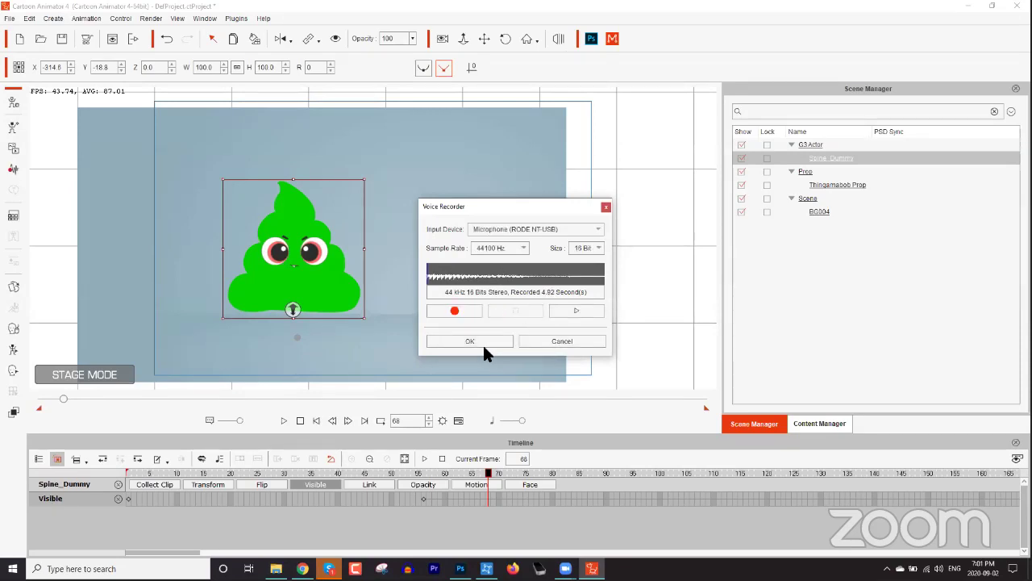
click(487, 340)
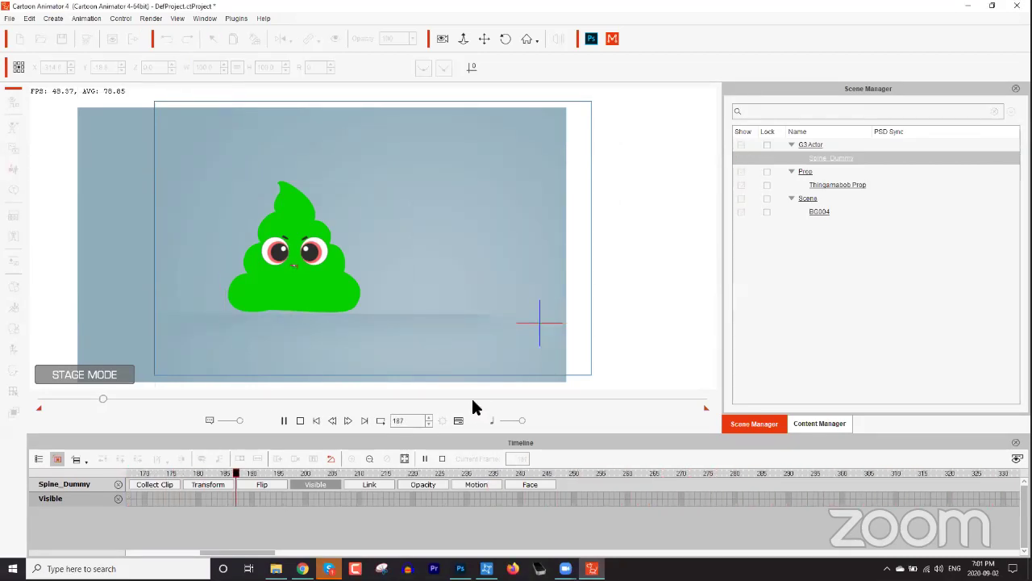
key(space)
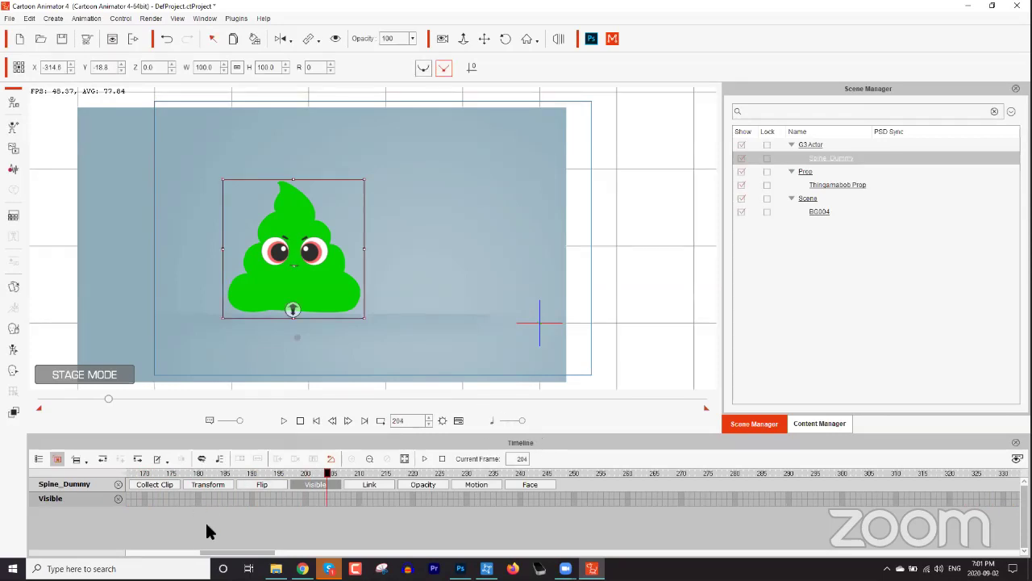
Zoom in on the Spine_Dummy actor's face and play the talking section of the animation to check the lip movement
drag(218, 555, 125, 556)
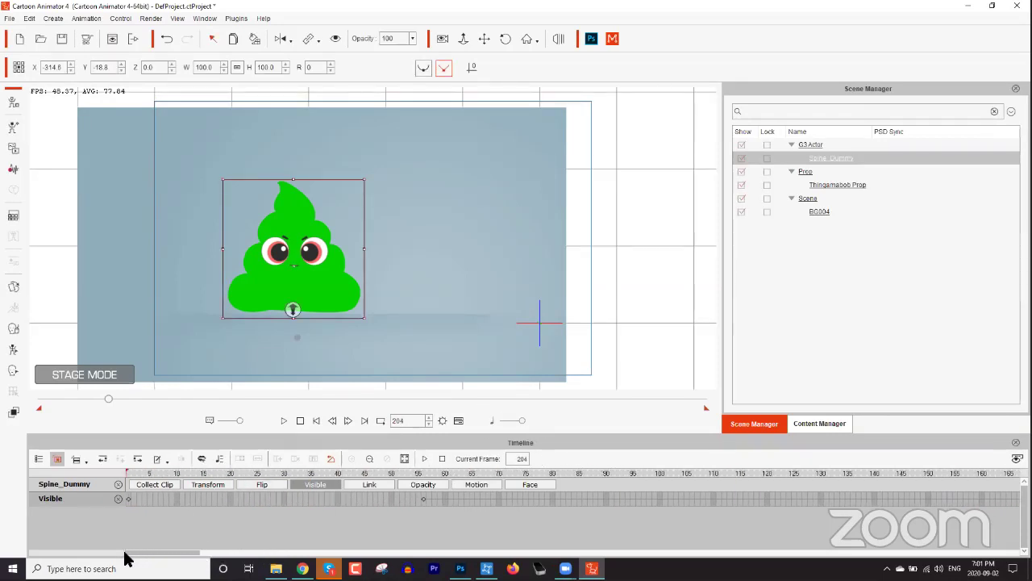
drag(190, 475, 644, 484)
drag(393, 346, 334, 129)
drag(424, 306, 521, 306)
drag(521, 306, 387, 45)
drag(549, 320, 581, 121)
key(space)
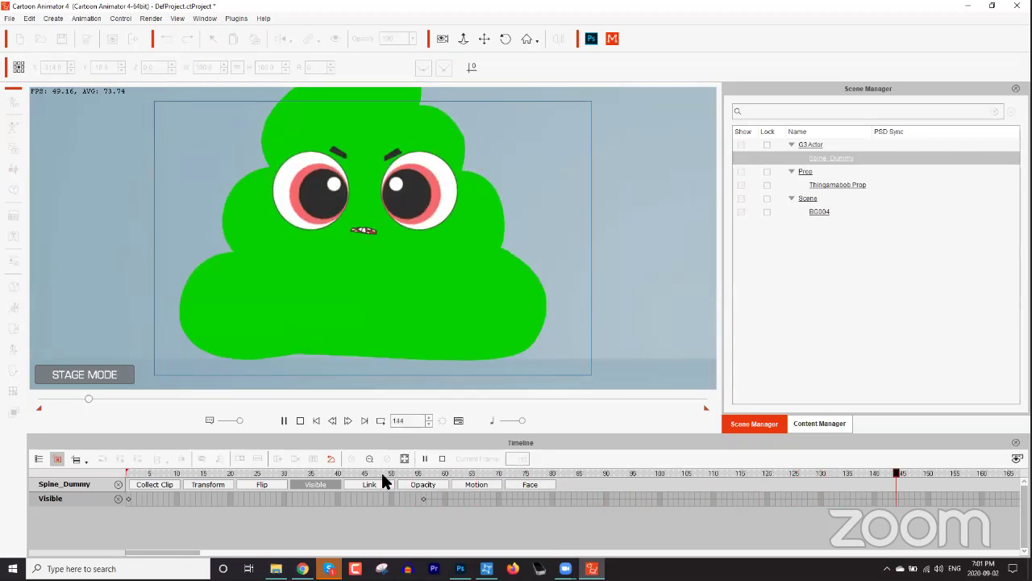
key(space)
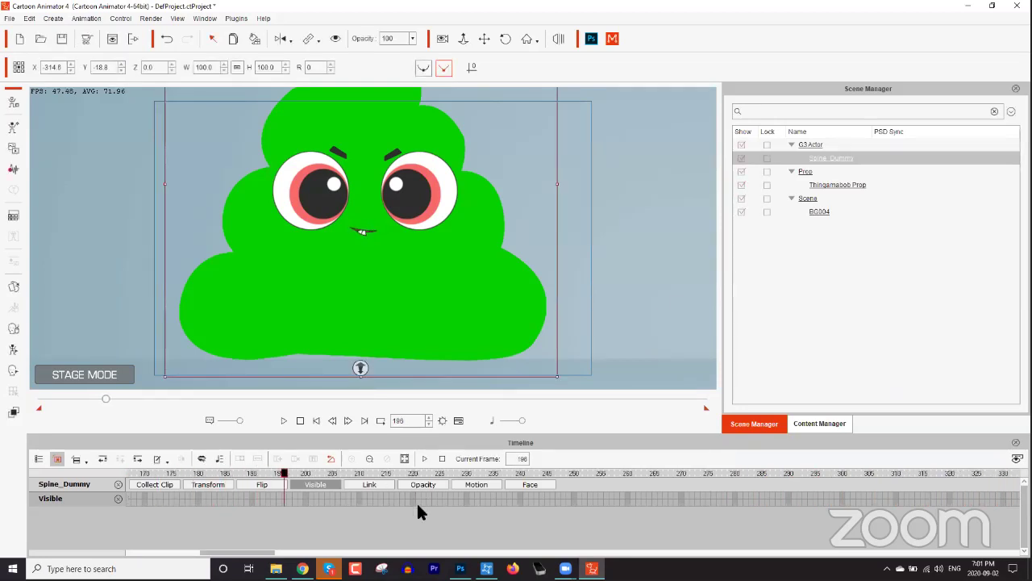
Record a Face Puppet performance for Spine_Dummy from frame 65, using the first animation profile and the fifth full face control preset
drag(250, 554, 226, 554)
click(239, 475)
drag(238, 475, 109, 477)
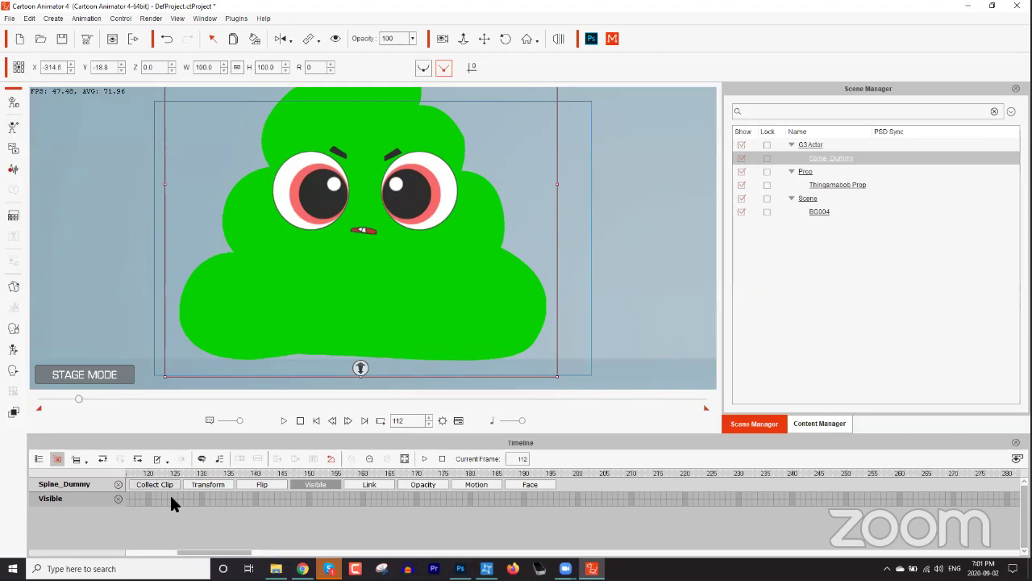
drag(247, 556, 212, 556)
drag(281, 475, 223, 478)
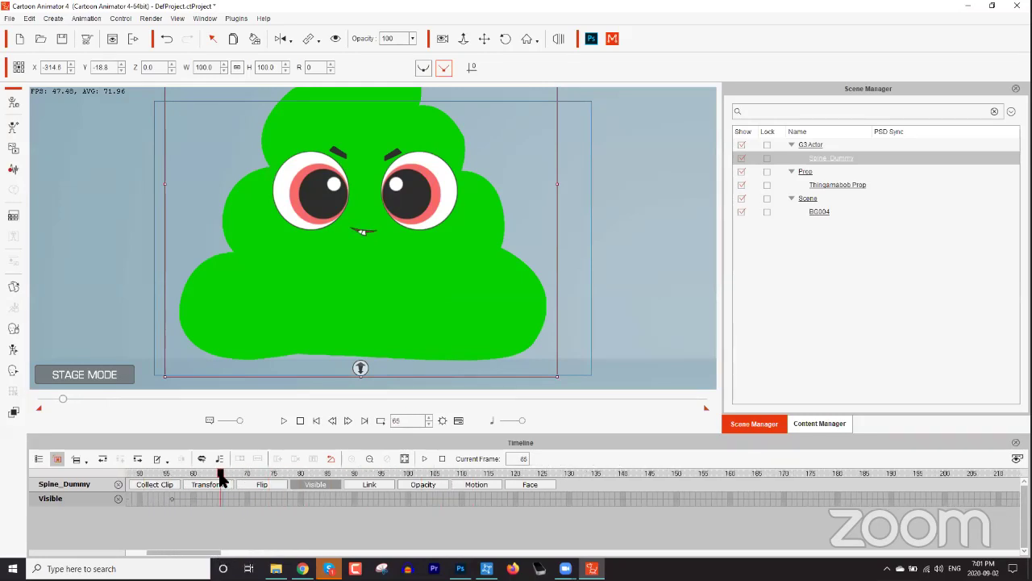
click(13, 329)
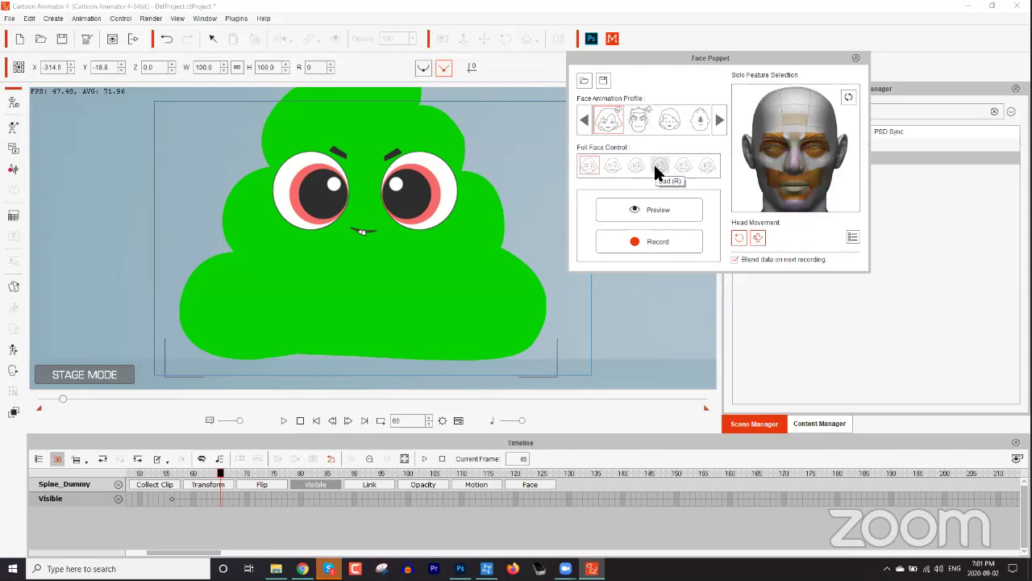
click(682, 168)
click(660, 242)
key(space)
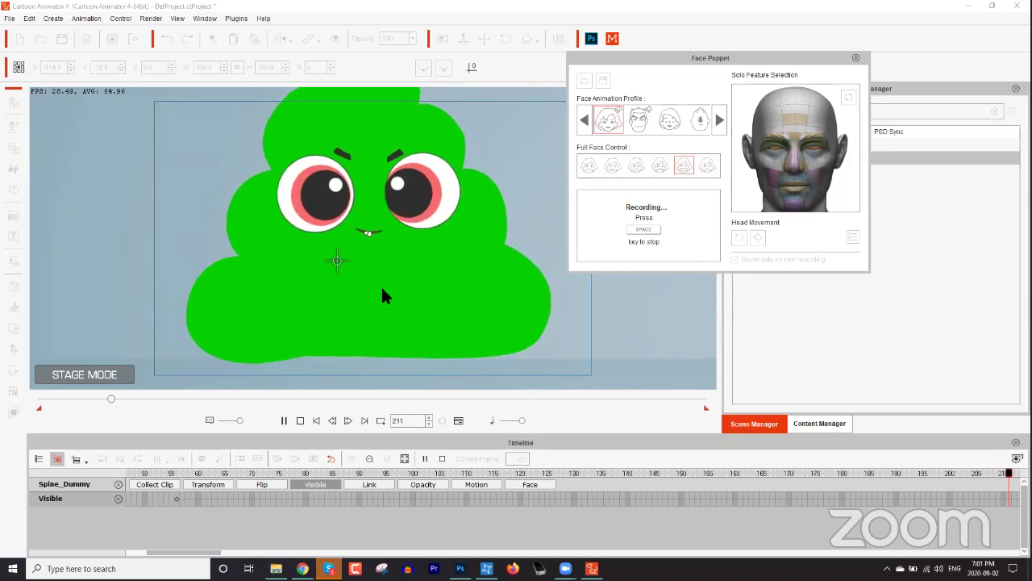
key(space)
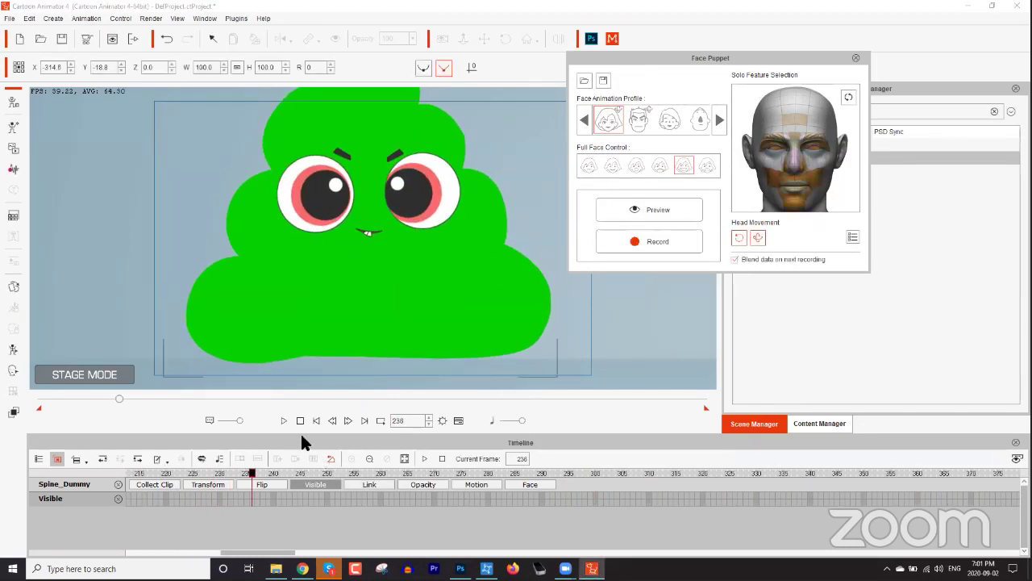
Close the Face Puppet settings, play the combined voice and facial animation from frame 64, and return to the first frame
drag(118, 399, 62, 398)
click(856, 57)
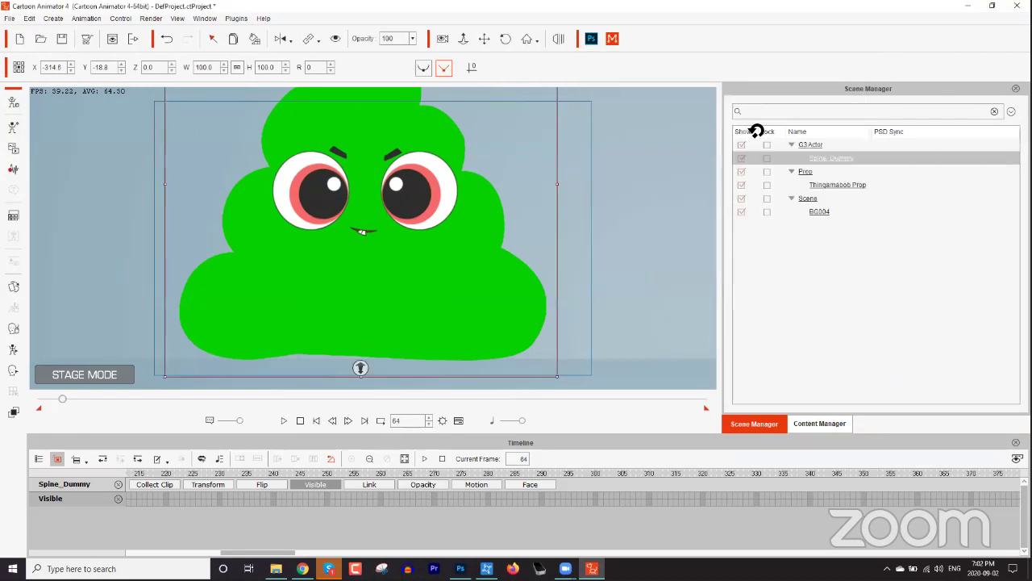
click(283, 420)
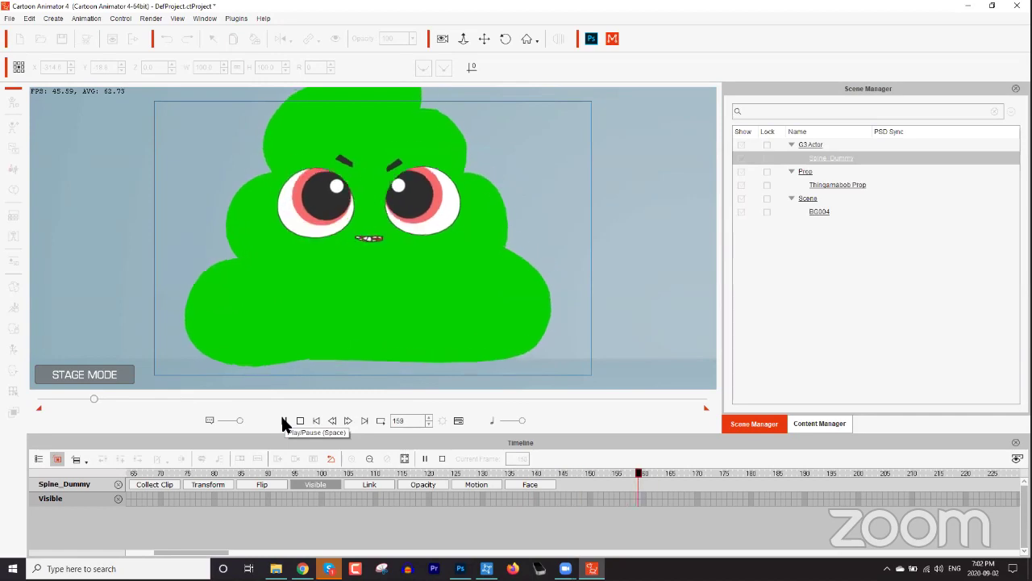
click(284, 419)
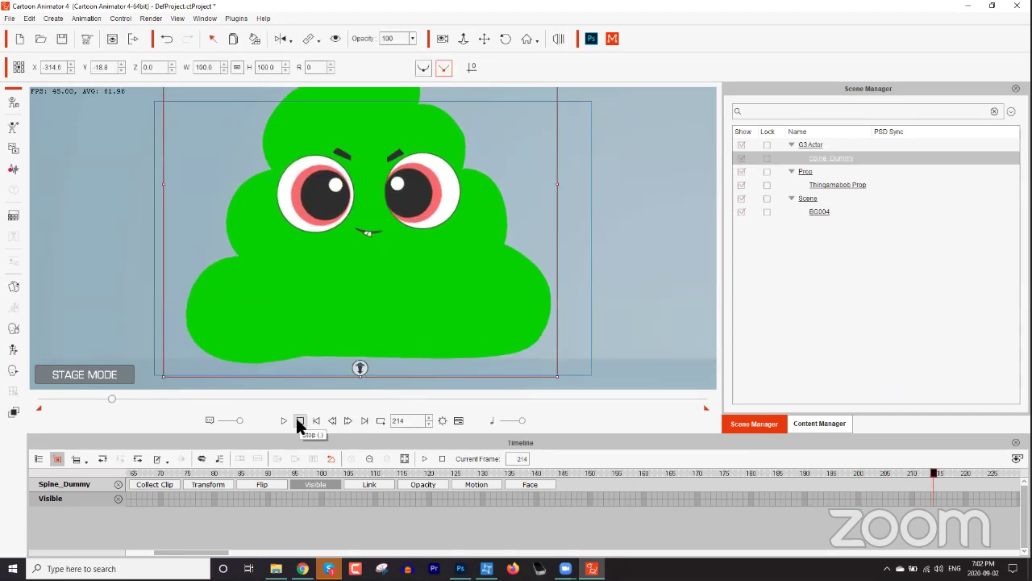
click(299, 423)
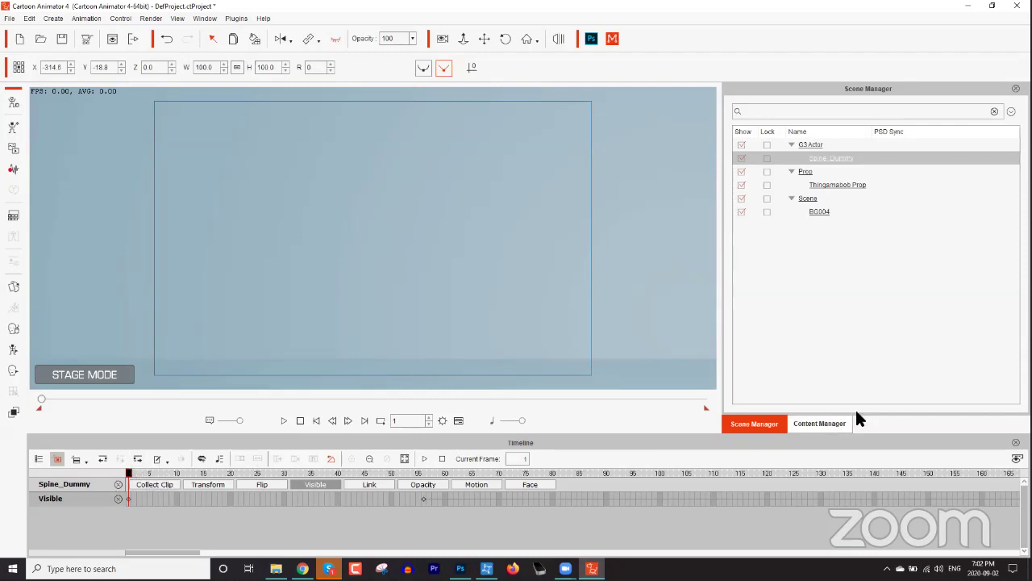
Load the custom project Step 1 from the content library, discarding the current project without saving
click(821, 424)
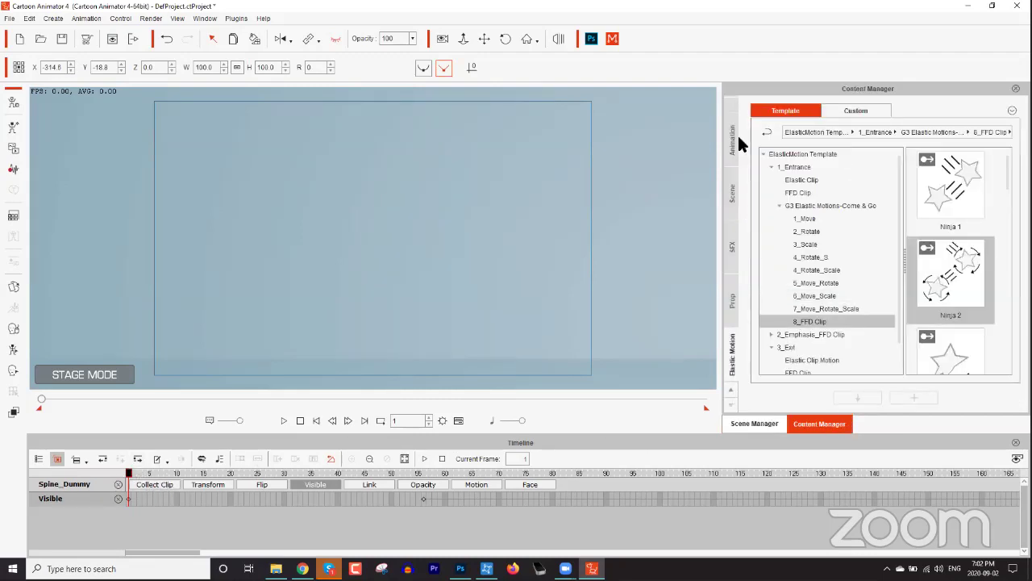
click(730, 300)
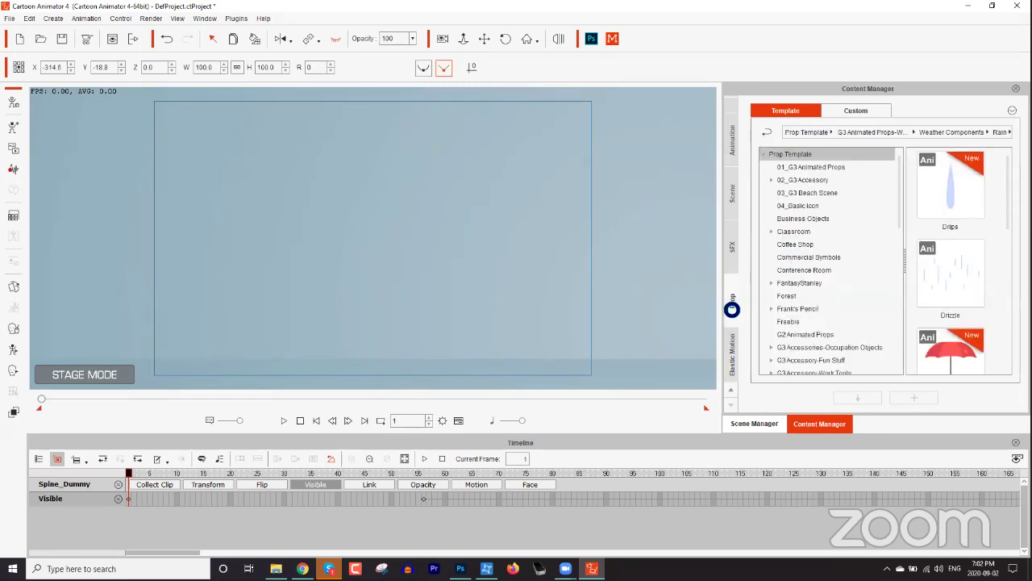
click(729, 289)
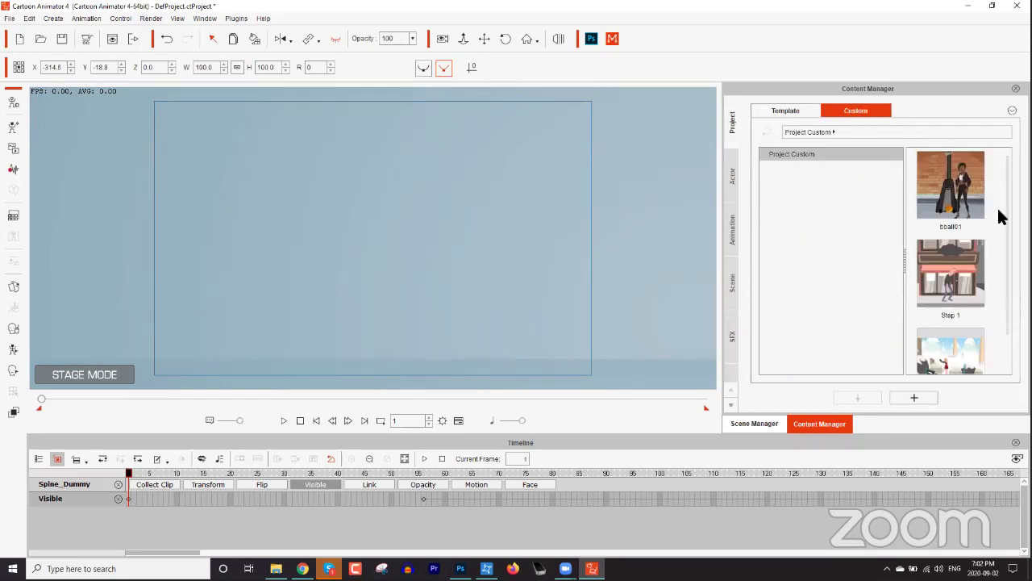
scroll(1007, 233, down, 1)
double_click(955, 255)
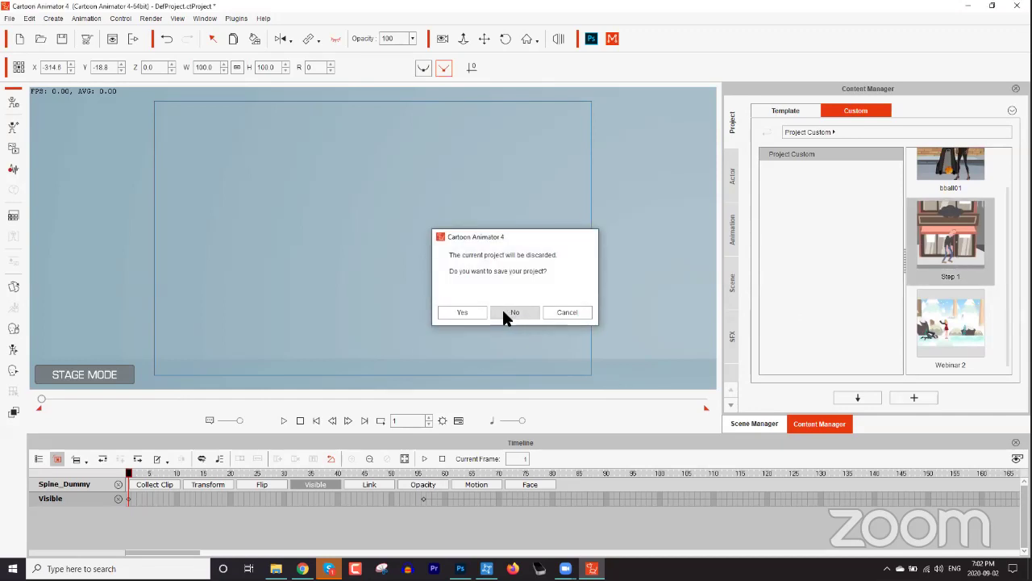
click(502, 311)
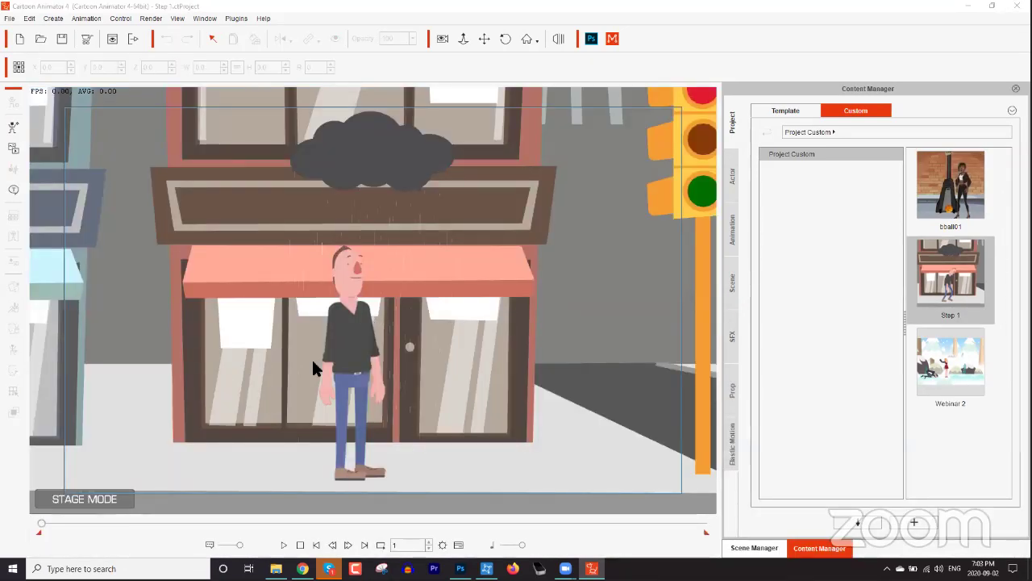
Show the project's Music track in the timeline, start adding audio at frame 1, and browse the Audio > Music folder
key(F3)
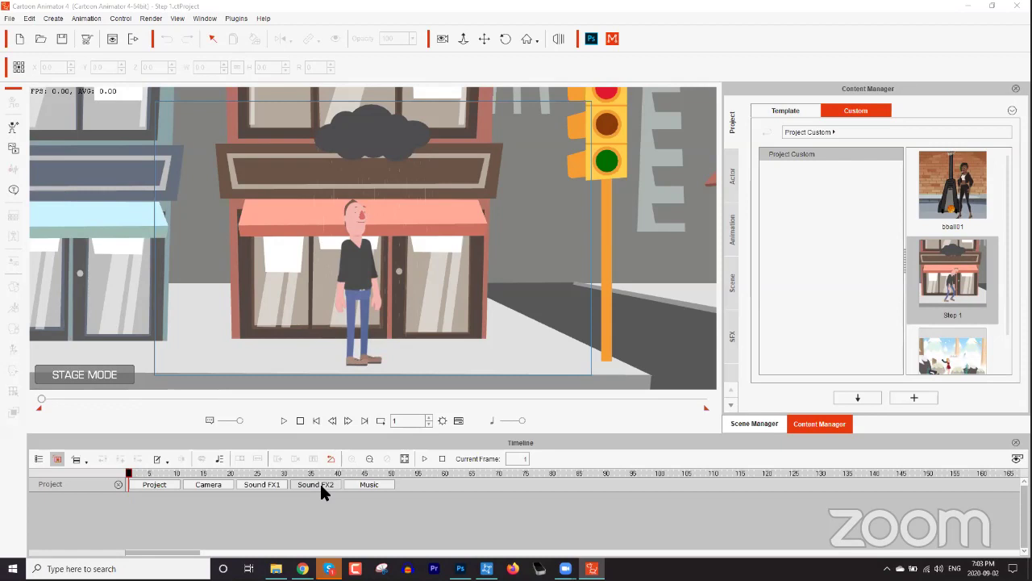
click(367, 485)
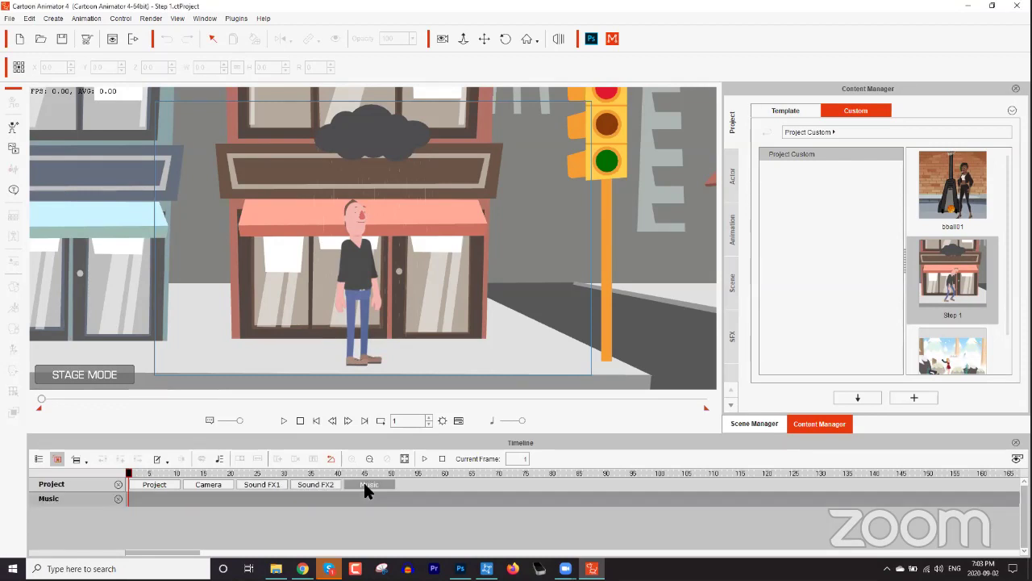
double_click(129, 498)
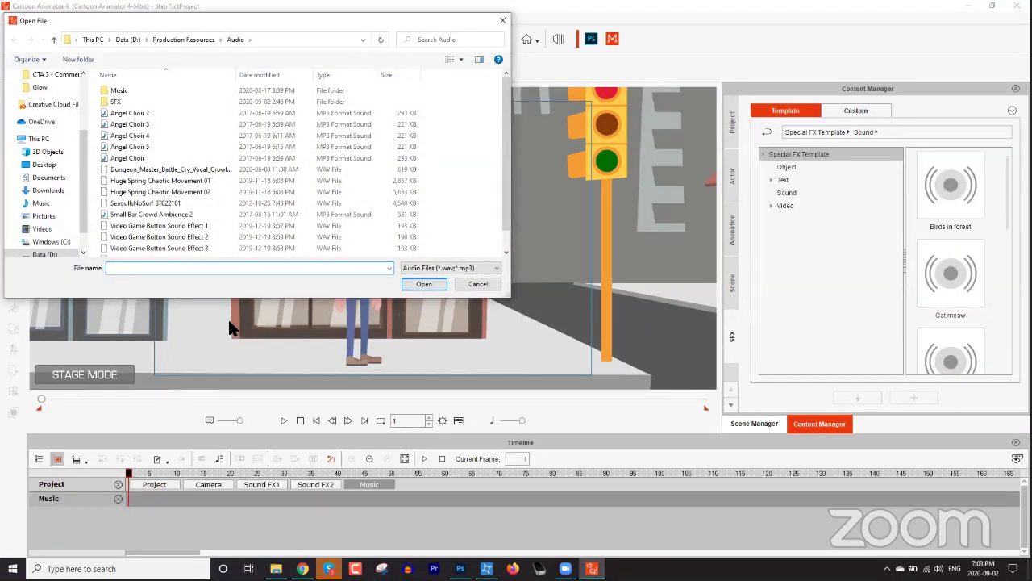
scroll(170, 191, down, 1)
scroll(170, 192, up, 1)
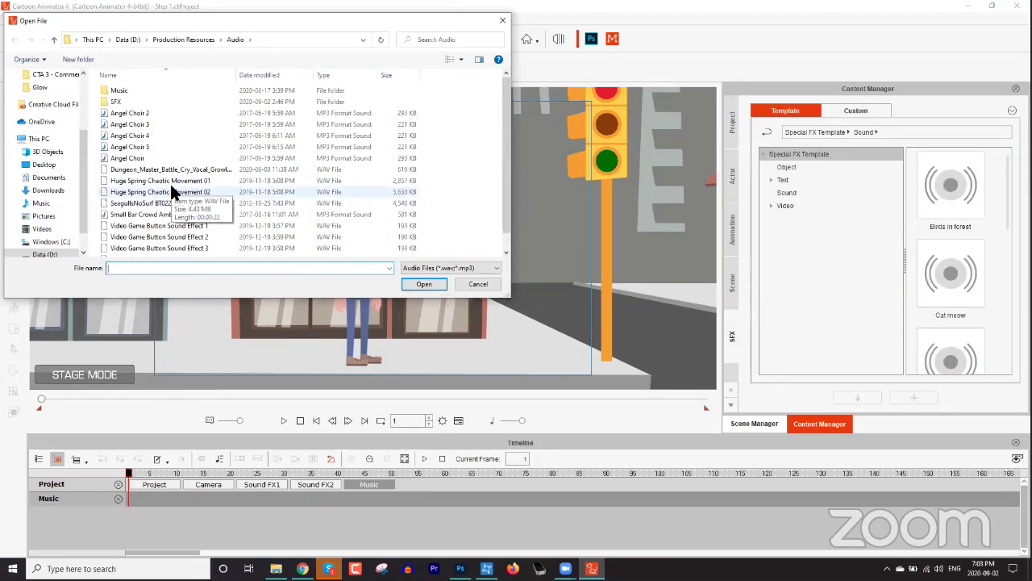
double_click(119, 90)
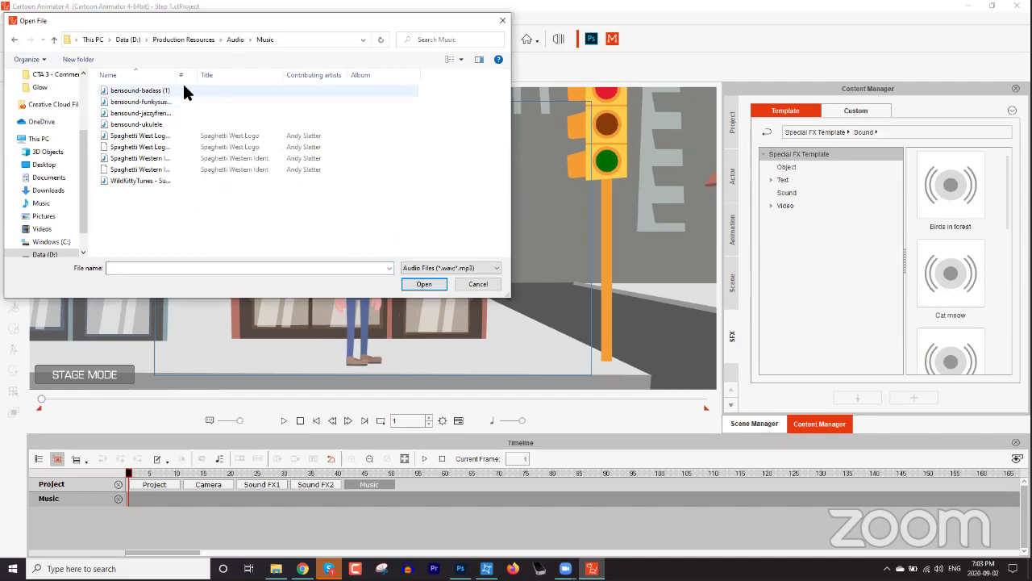
drag(200, 75, 242, 78)
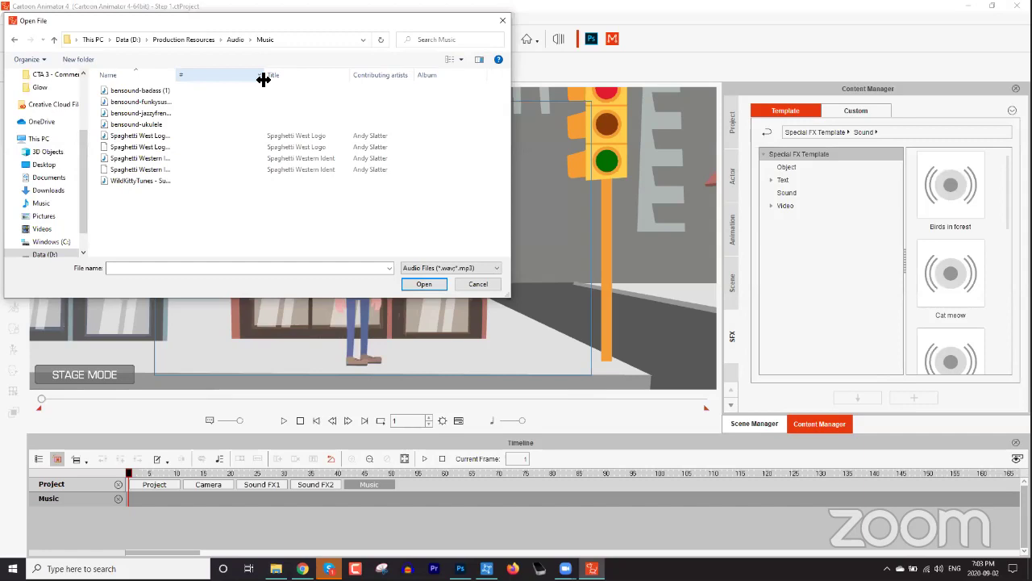
drag(180, 76, 213, 76)
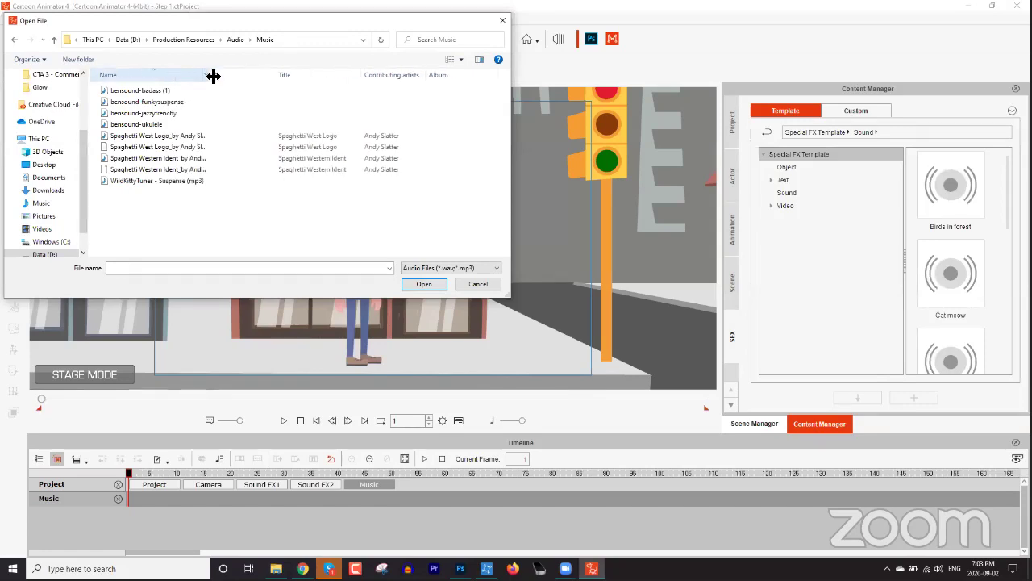
Import bensound-sadday from the Webinar > CTA4 - 3-part > CTA 3 - Commercial > Audio folder into the Music track and play the scene with it
click(128, 40)
scroll(186, 173, down, 5)
double_click(132, 230)
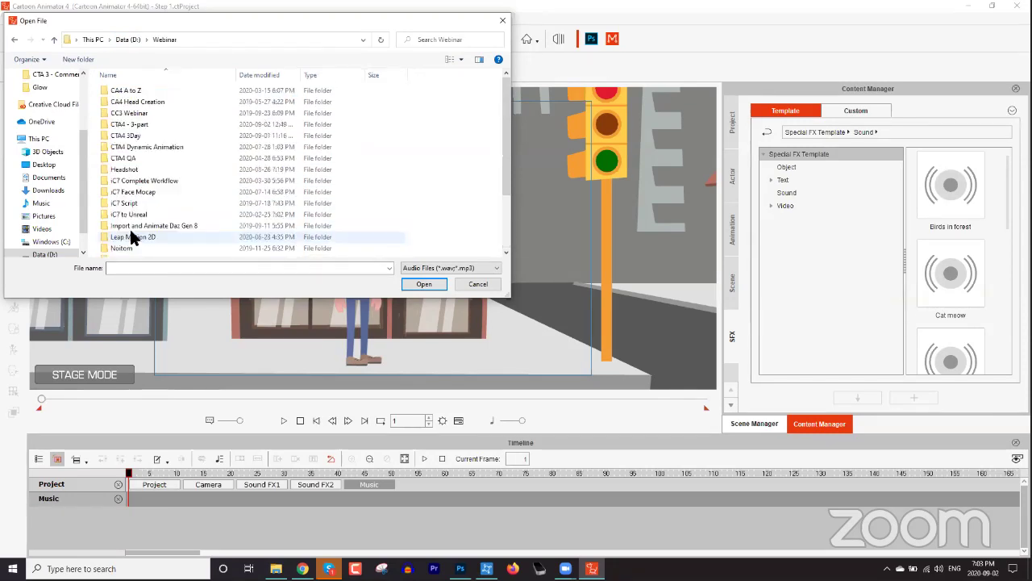
click(137, 122)
double_click(136, 122)
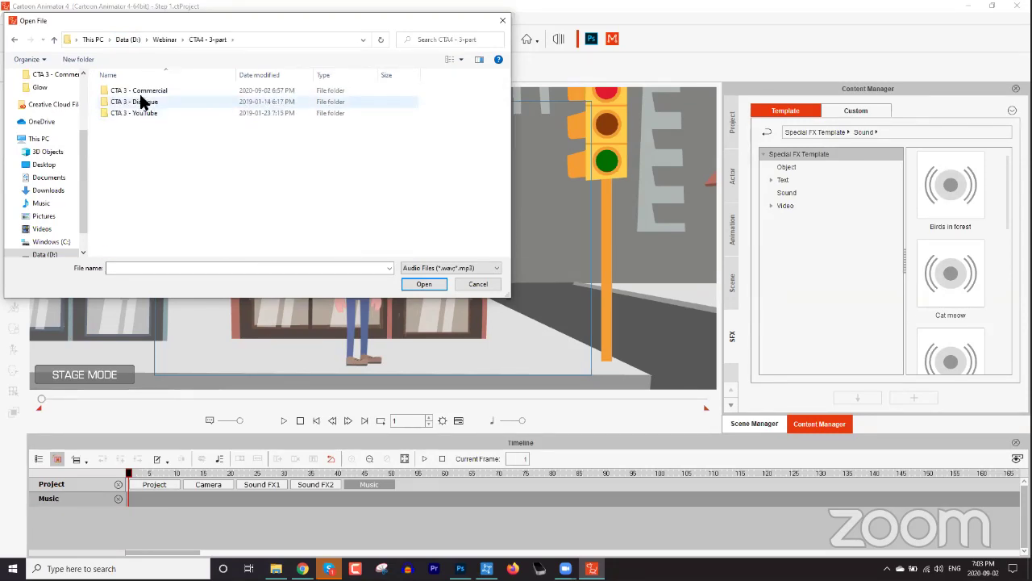
double_click(141, 90)
double_click(127, 100)
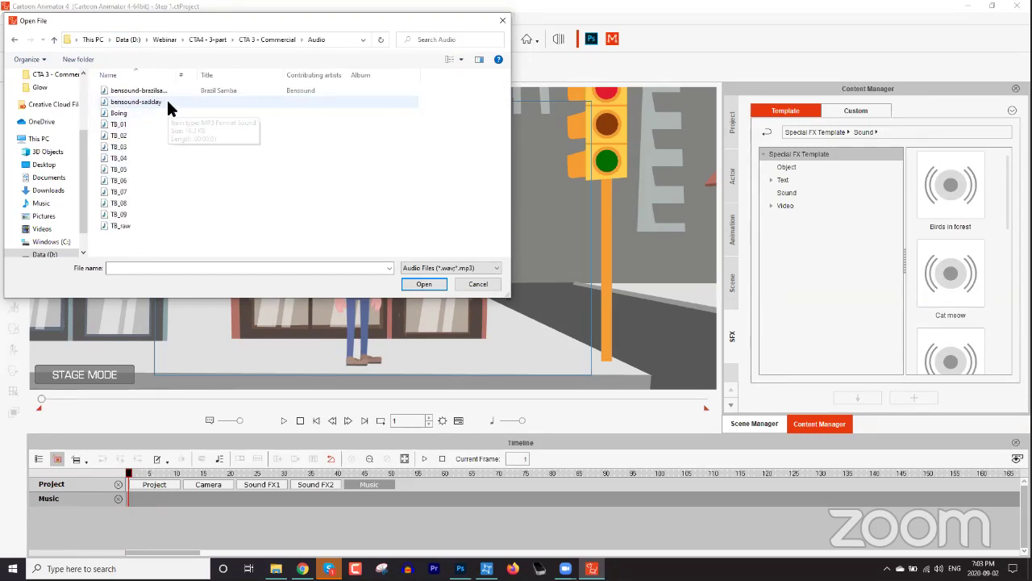
drag(177, 75, 221, 75)
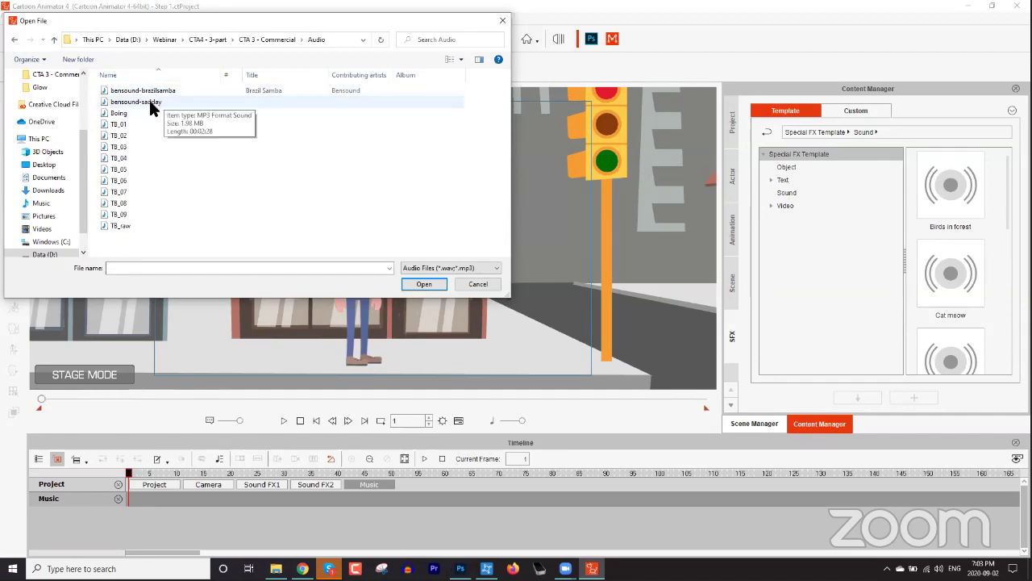
double_click(150, 103)
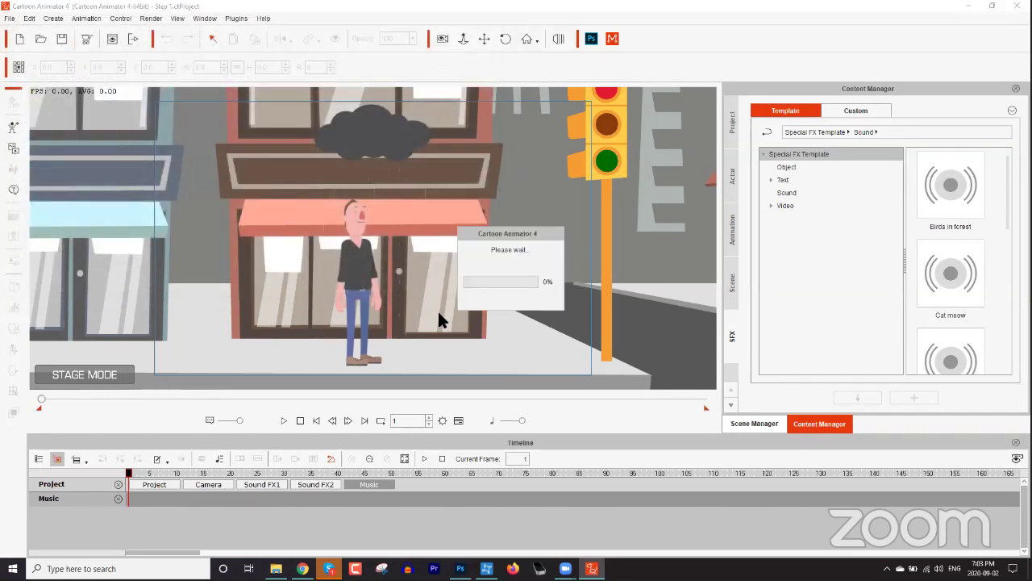
key(space)
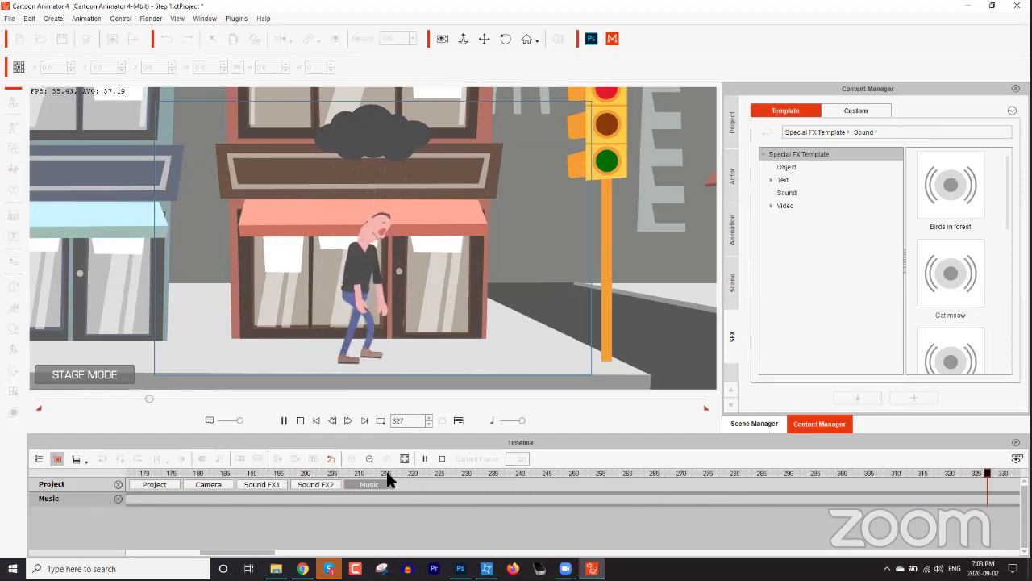
key(space)
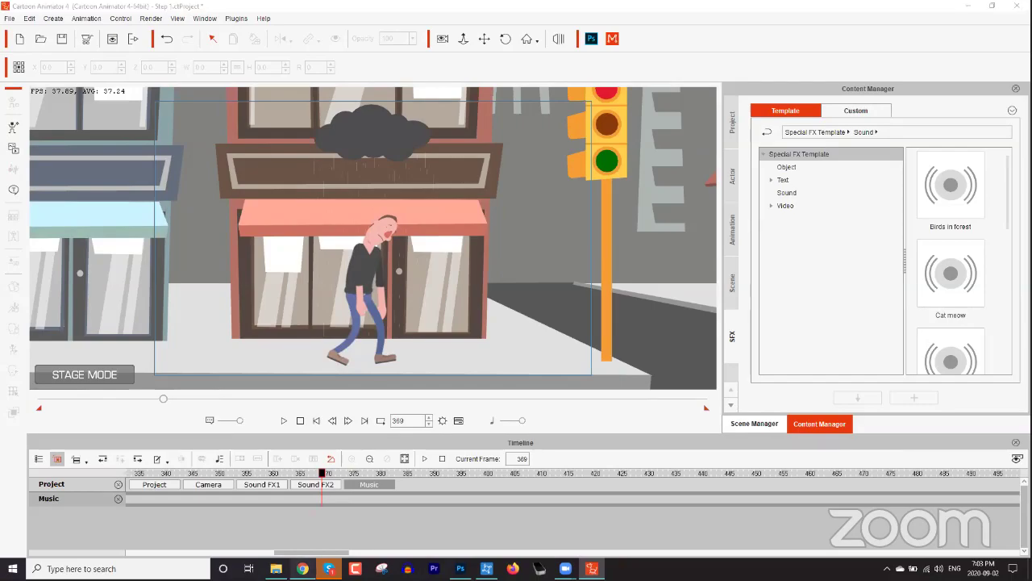
Switch to the web browser, search for "bensound music" and open the Bensound royalty-free music site
click(302, 568)
click(275, 9)
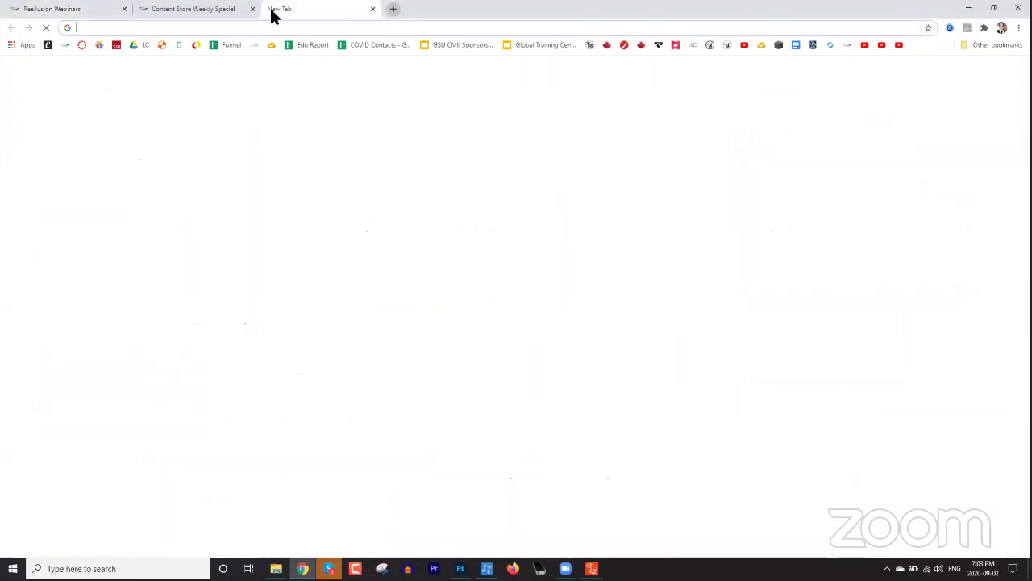
text(bensound)
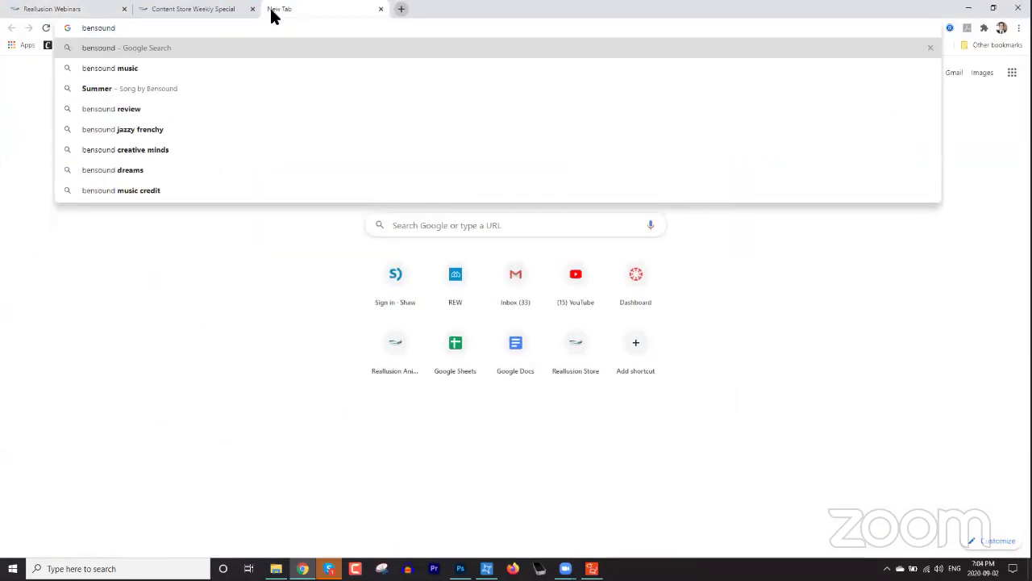
key(Down)
key(Return)
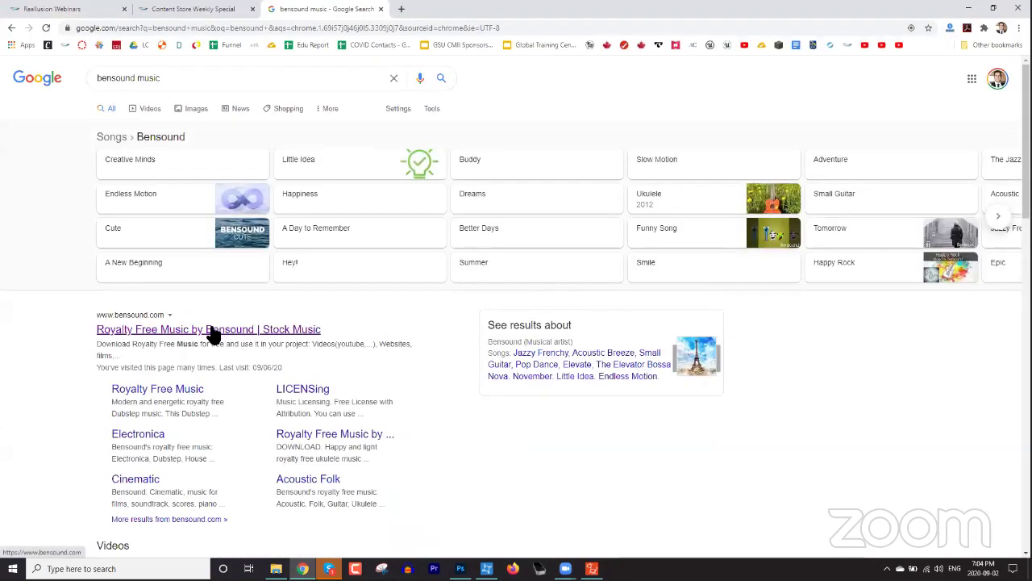
click(211, 334)
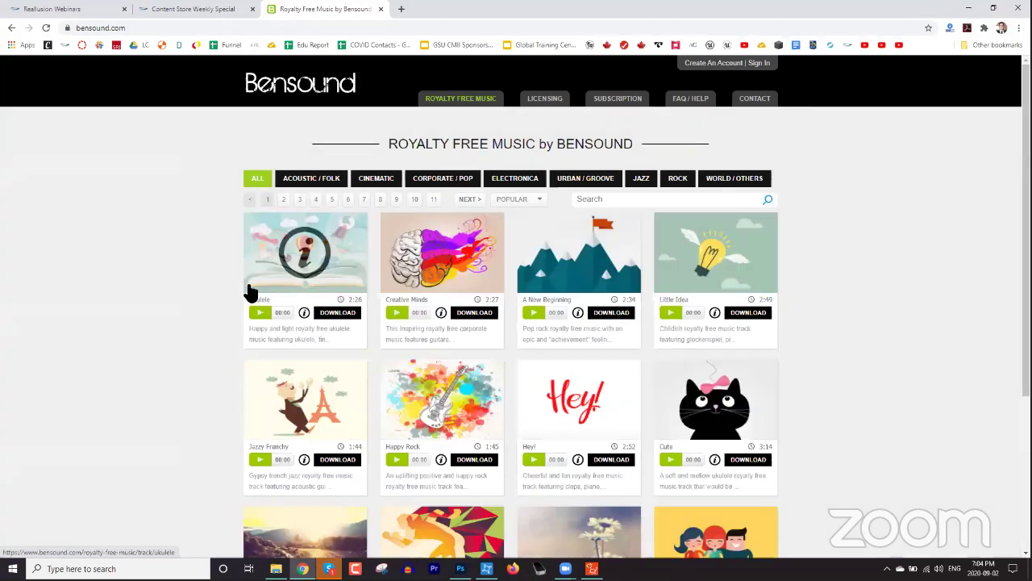
Close the Bensound page and switch back to Cartoon Animator 4
click(240, 28)
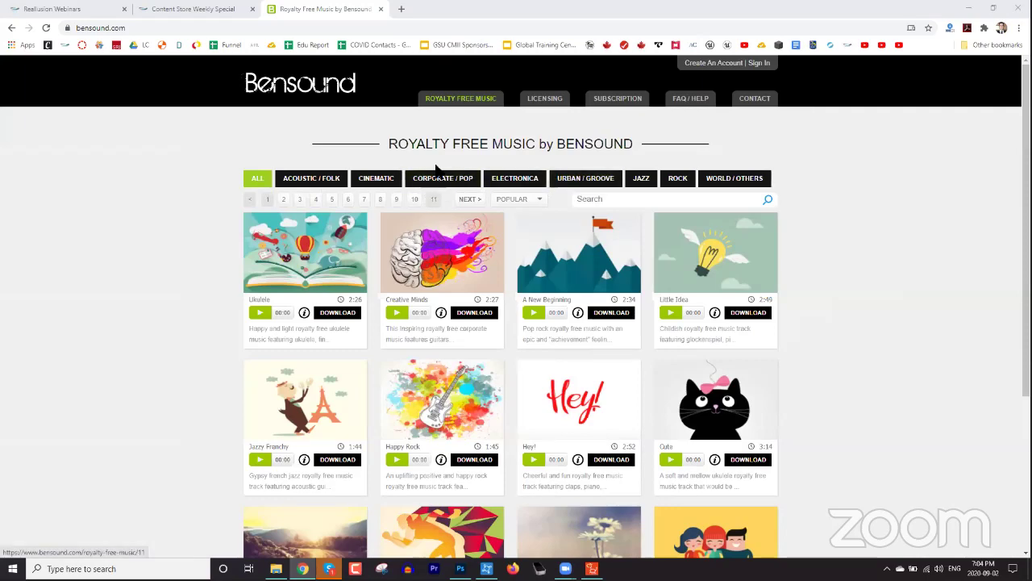
click(380, 9)
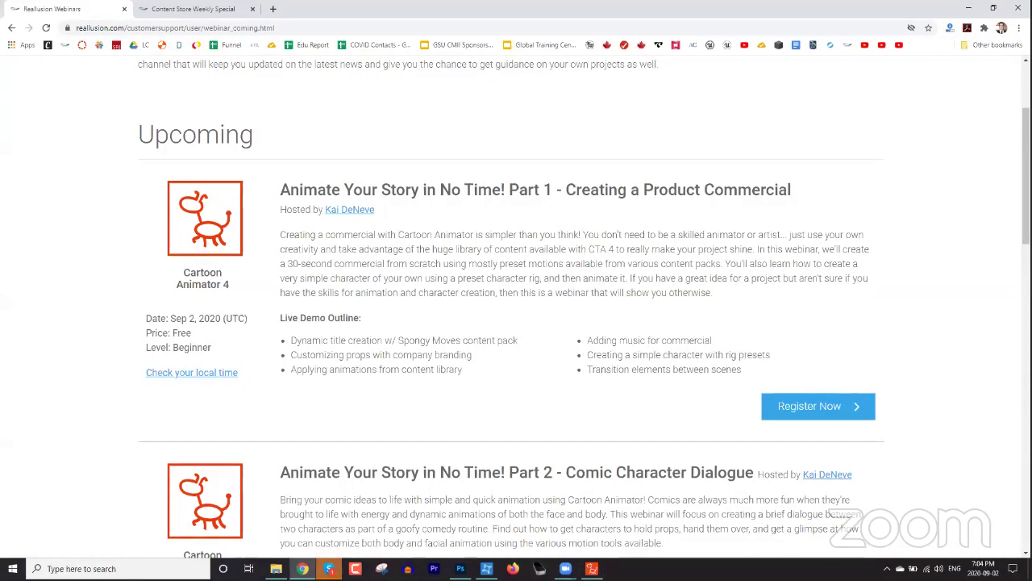
mouse_move(302, 568)
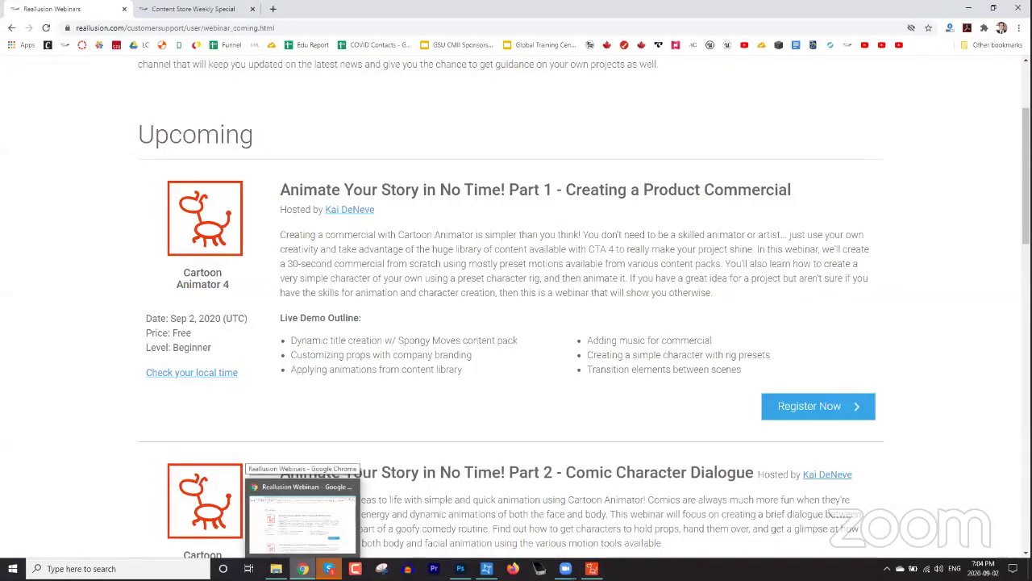
click(592, 568)
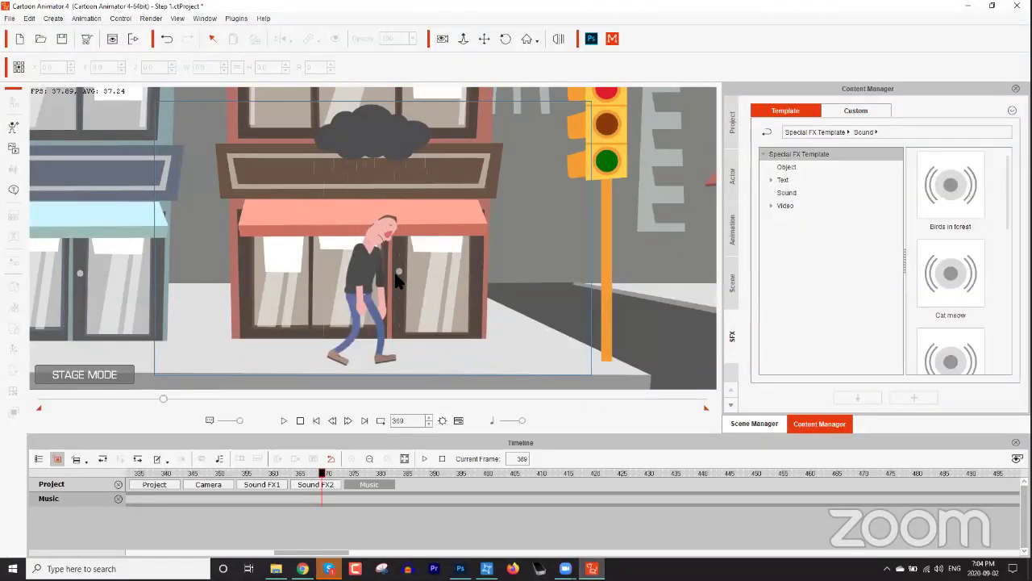
Show the Sound FX1 track in the timeline and start importing an audio file at frame 1
click(270, 485)
drag(295, 555, 146, 556)
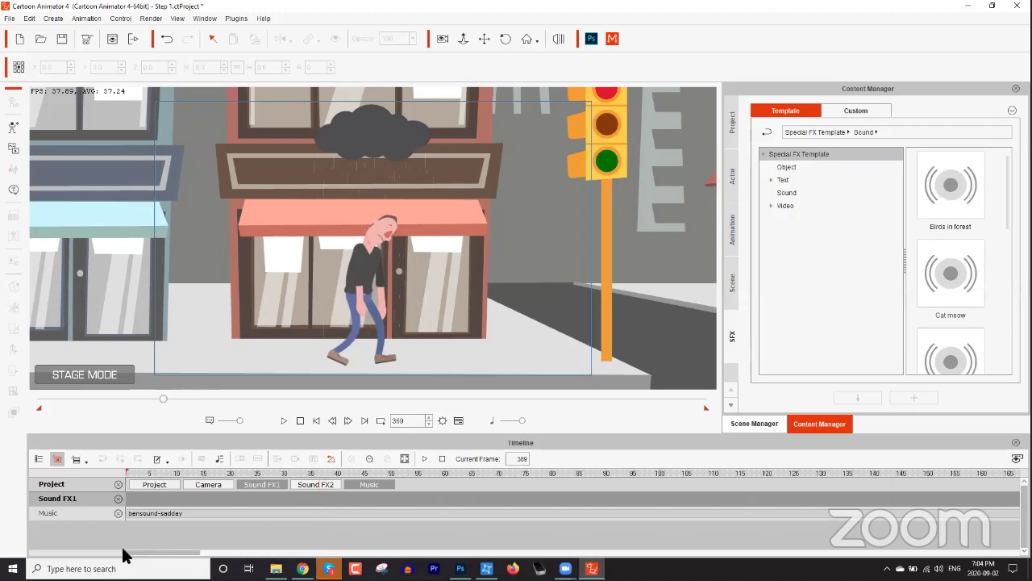
double_click(126, 499)
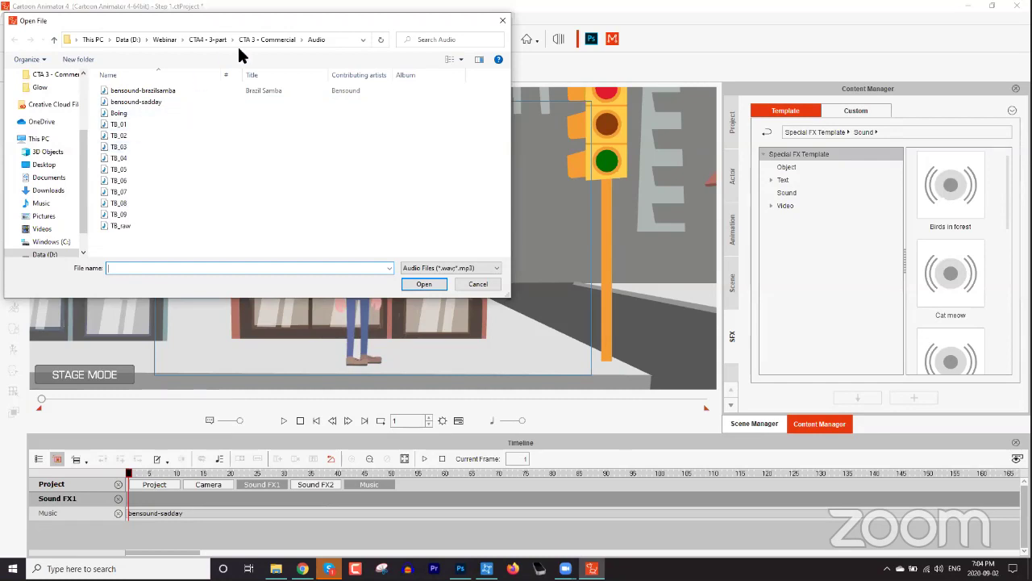
Import "25612 water flowing on street after rain loop-full" from Data (D:) > Production Resources > Audio > SFX into Sound FX1 and briefly play the scene
click(131, 38)
double_click(143, 115)
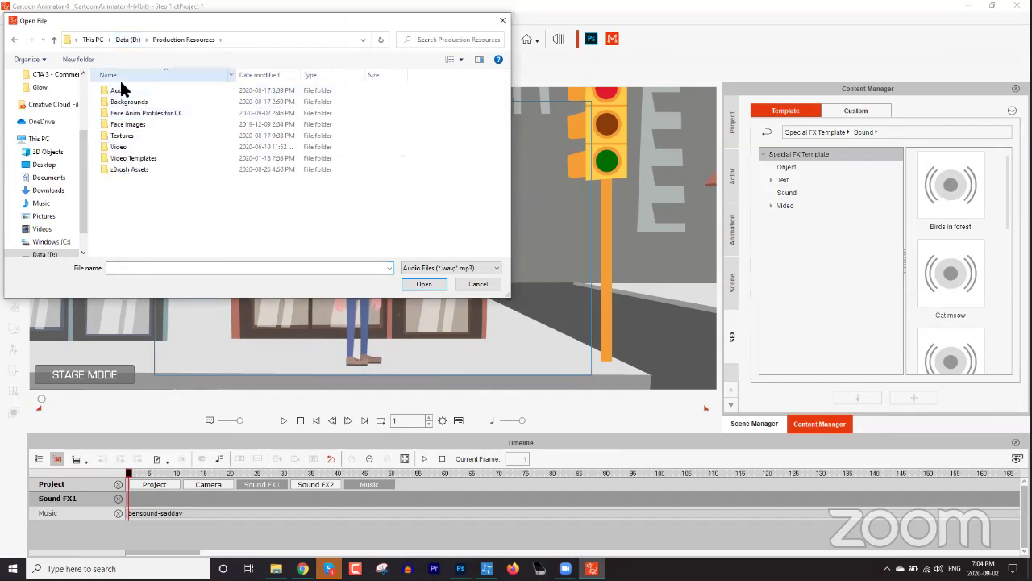
double_click(121, 86)
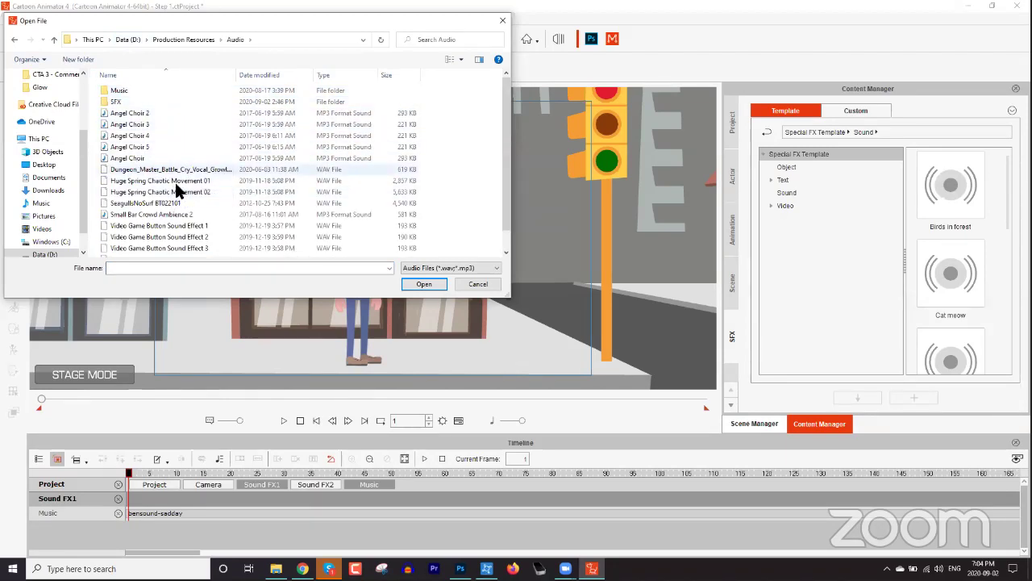
double_click(123, 88)
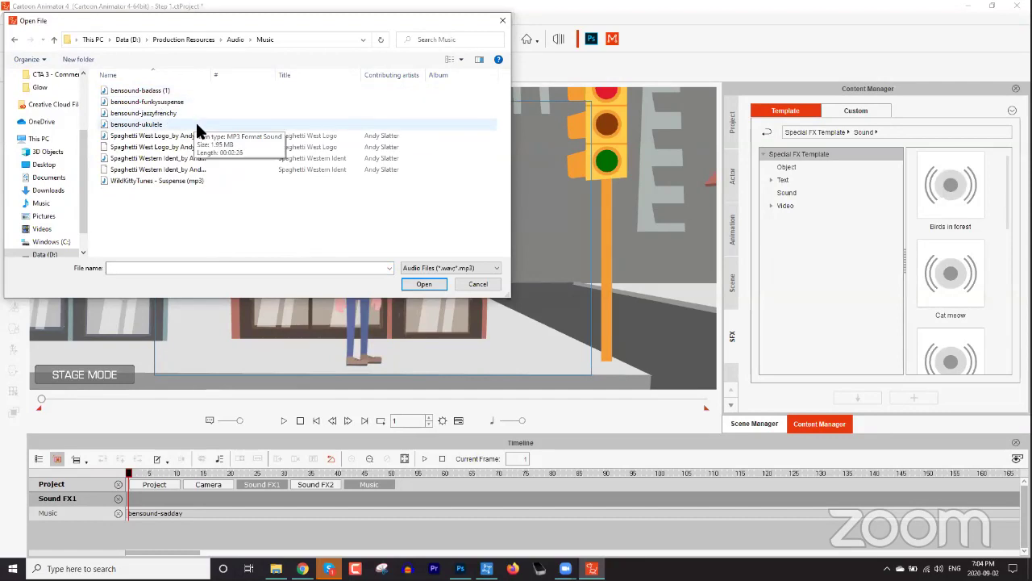
click(233, 38)
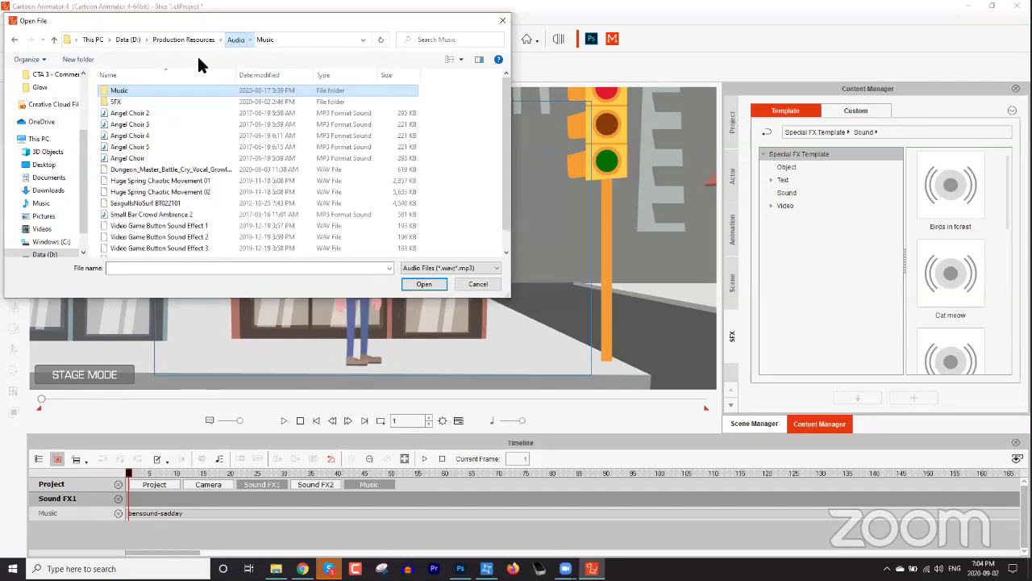
double_click(122, 102)
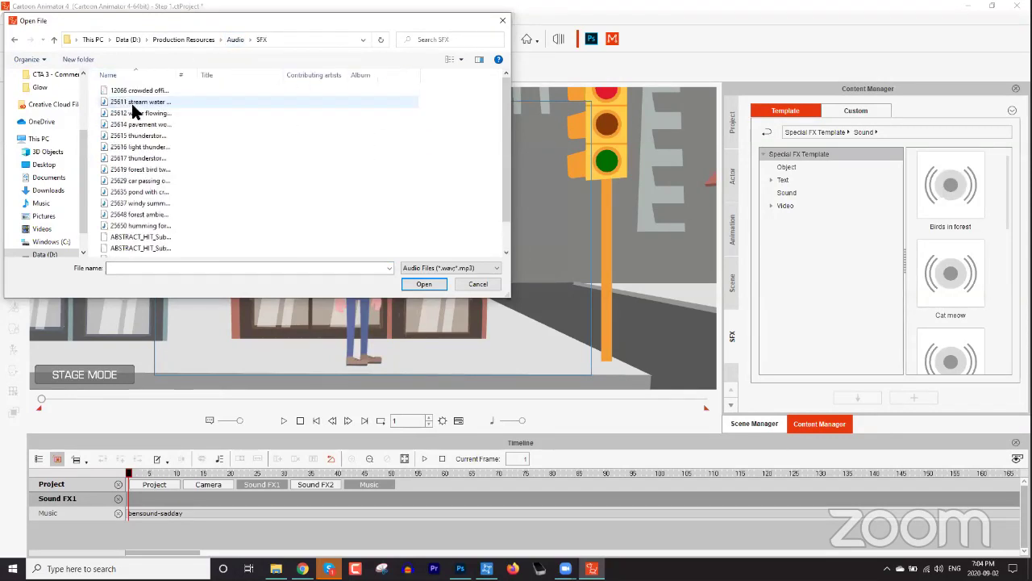
drag(176, 75, 302, 78)
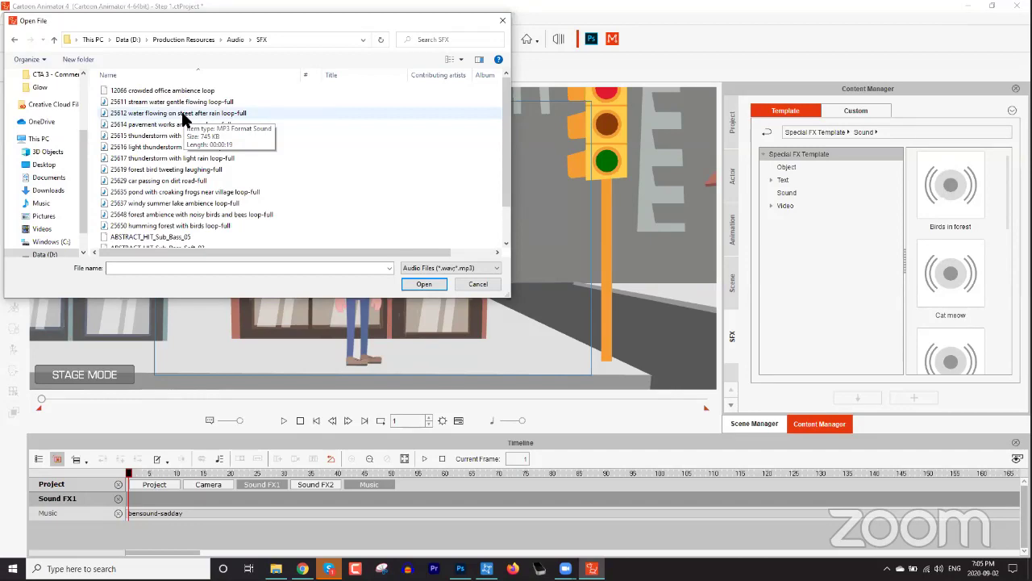
double_click(182, 113)
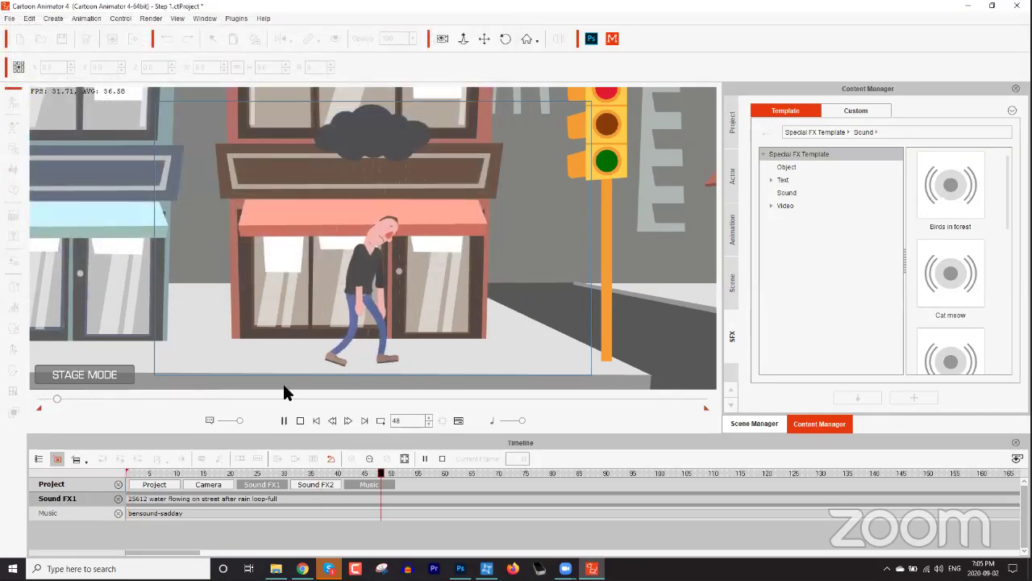
key(space)
Set the volume of the water sound clip on Sound FX1 to 24% and play the scene from the beginning
click(359, 498)
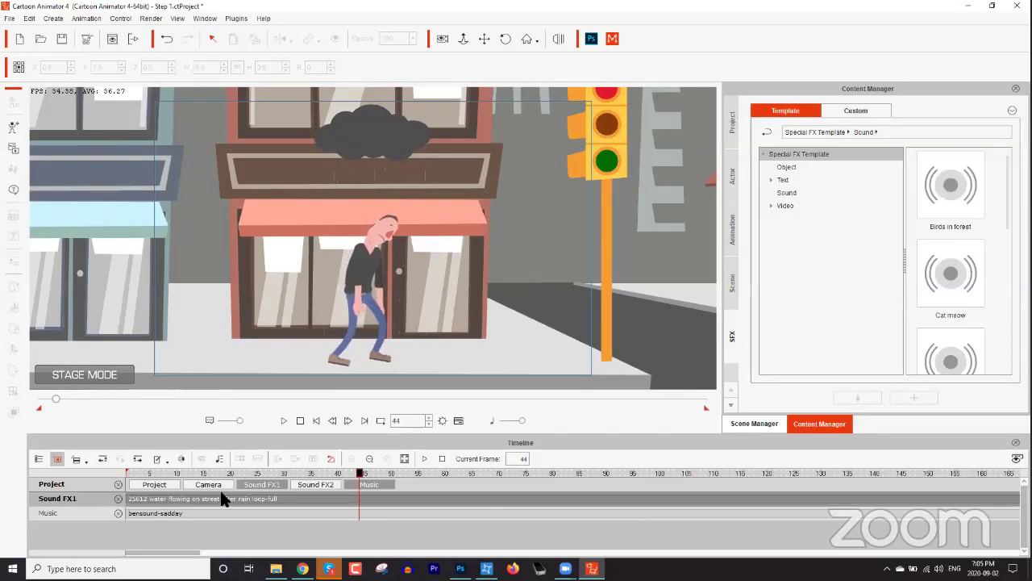
right_click(177, 501)
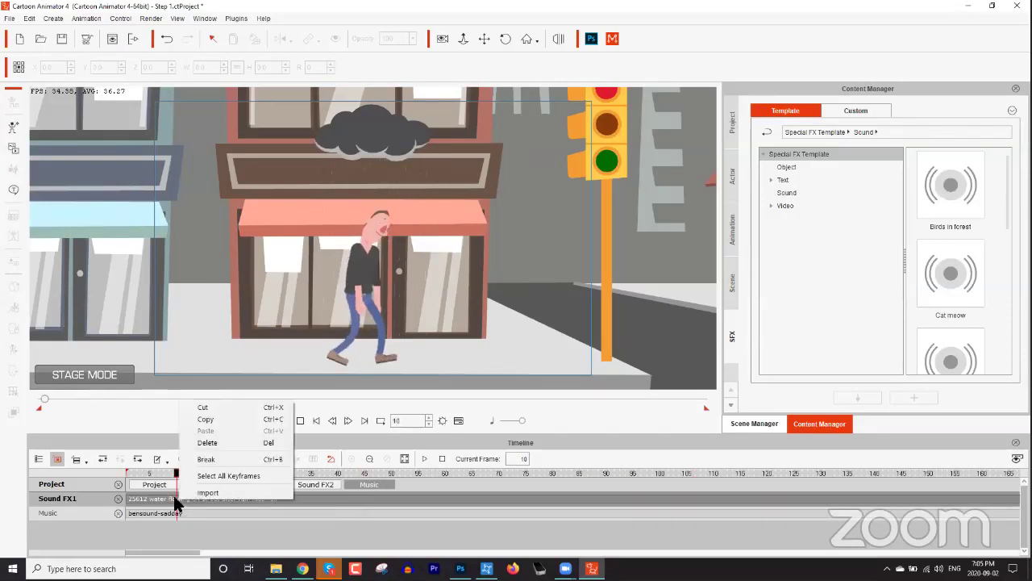
click(172, 502)
double_click(171, 500)
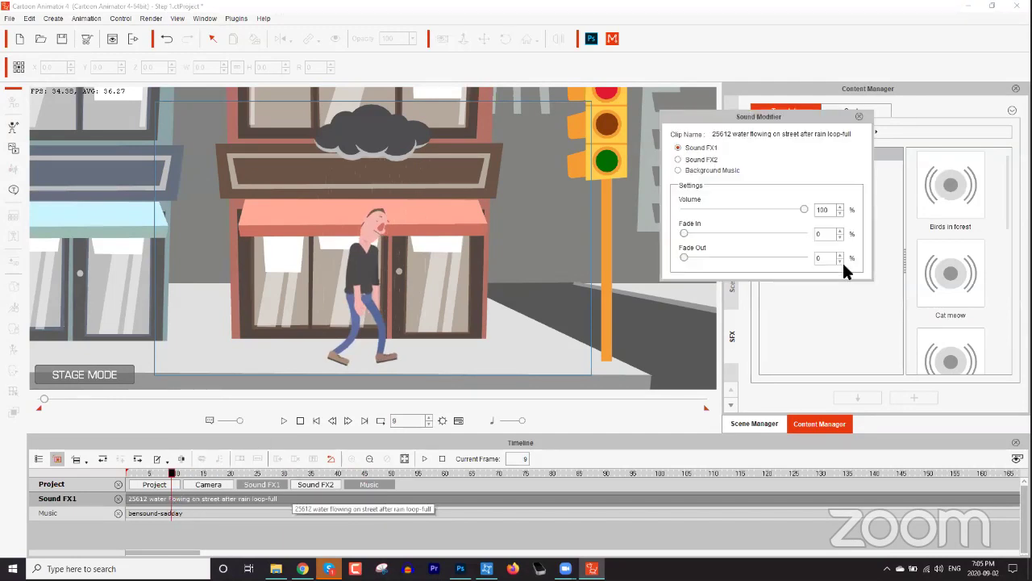
drag(805, 208, 711, 208)
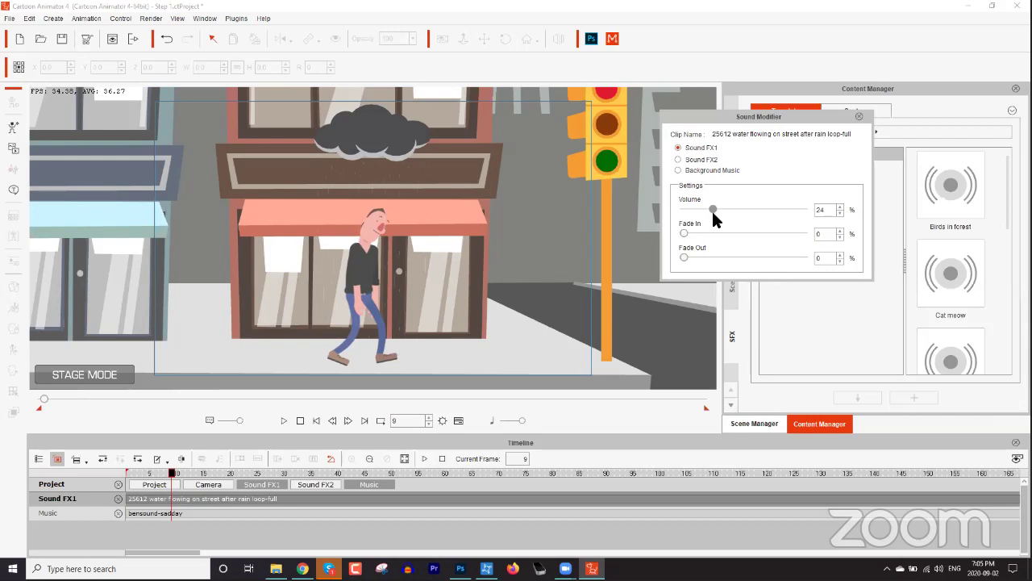
click(858, 117)
drag(175, 471, 103, 470)
key(space)
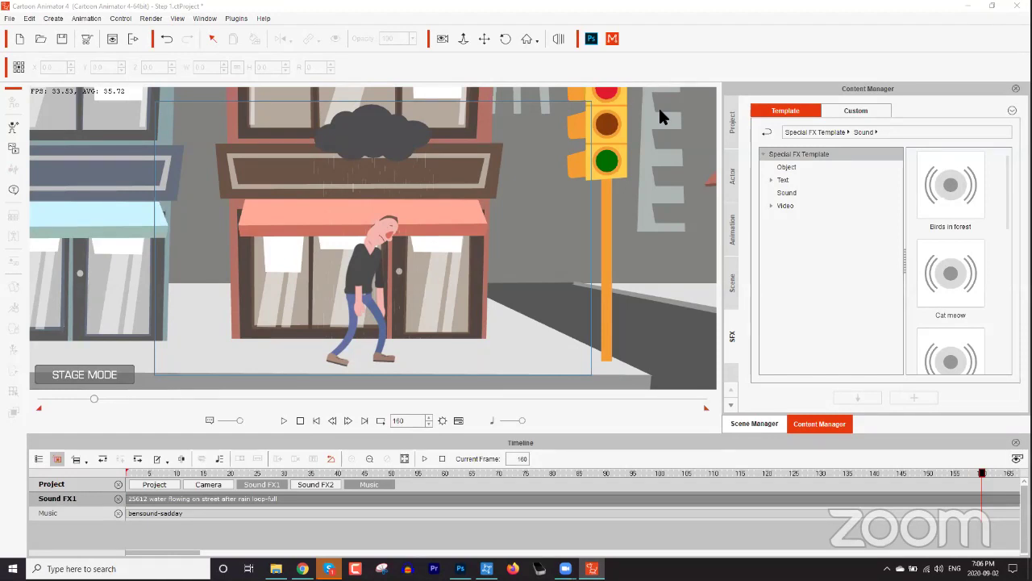
Browse the 1_G3 Human folder of the Actor character templates for available rigs and motion bones
click(734, 178)
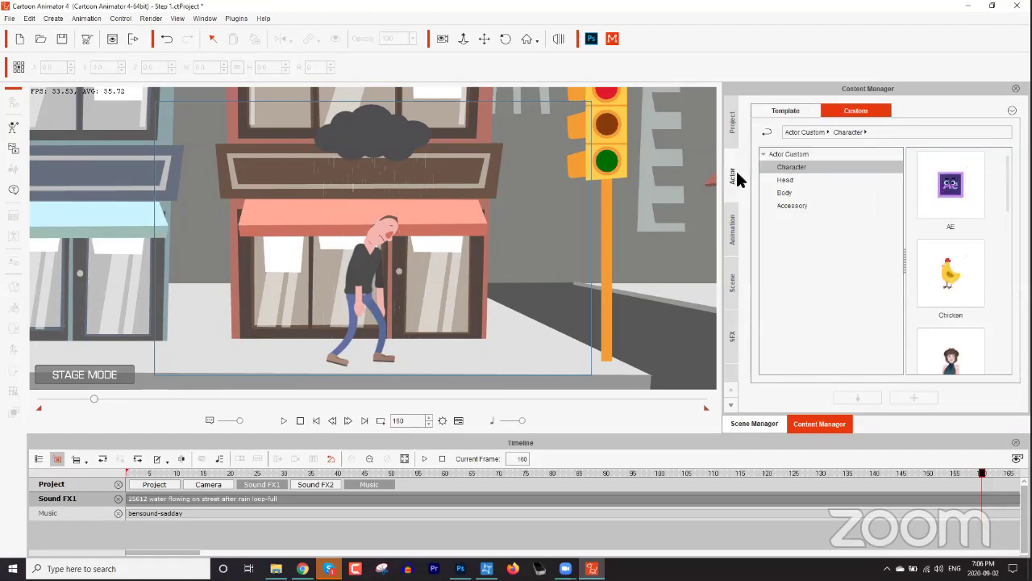
click(787, 111)
click(813, 244)
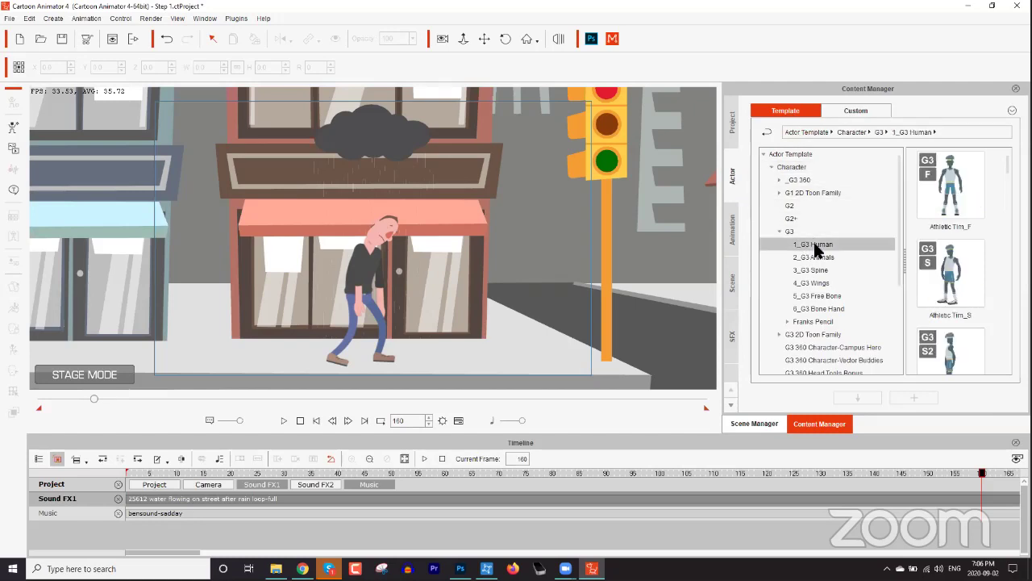
scroll(1006, 325, down, 10)
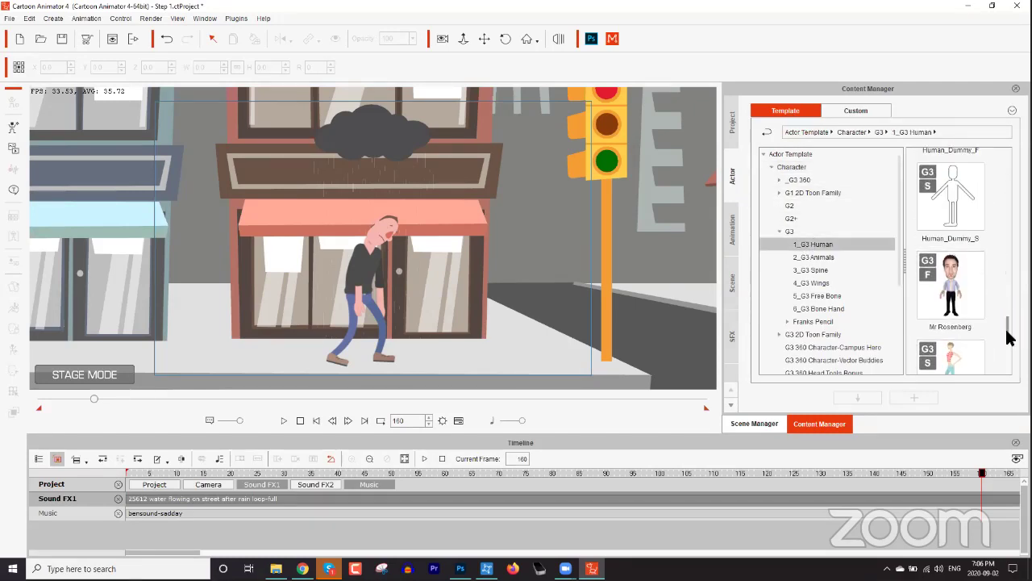
scroll(958, 260, up, 3)
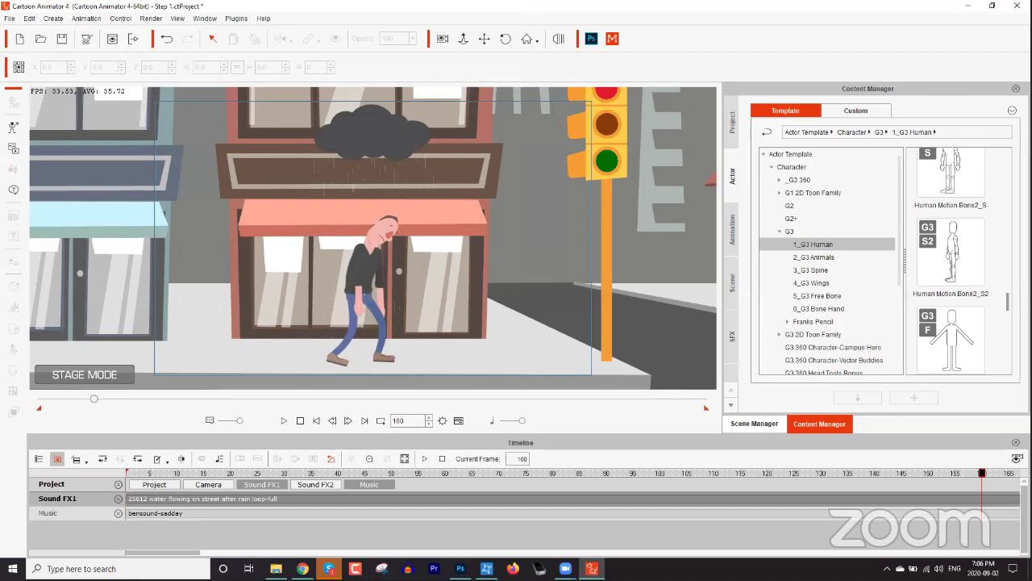
scroll(960, 250, up, 2)
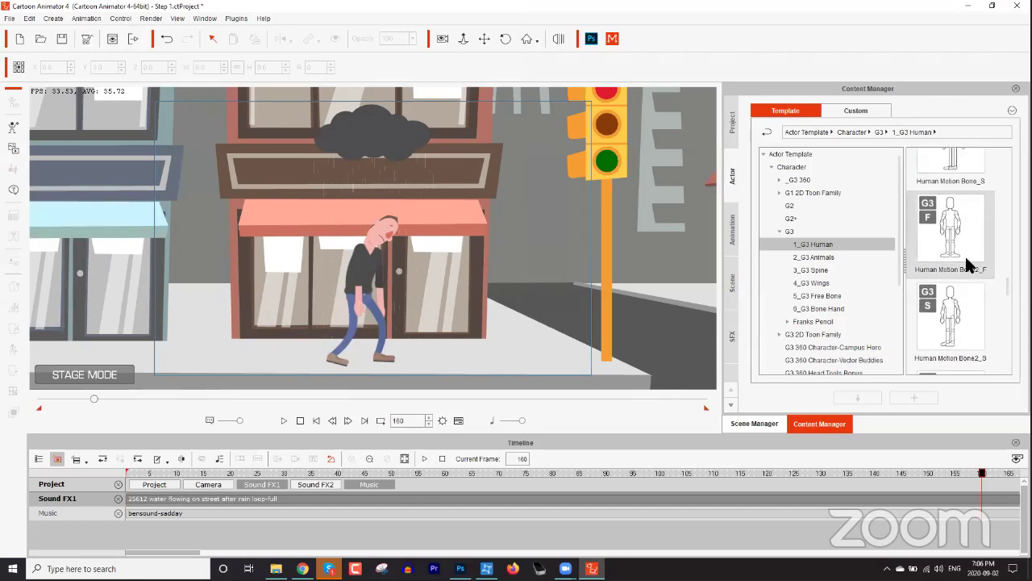
Examine the G3 Wings, Spine, Bone Hand and Animals character templates in the content library
click(822, 283)
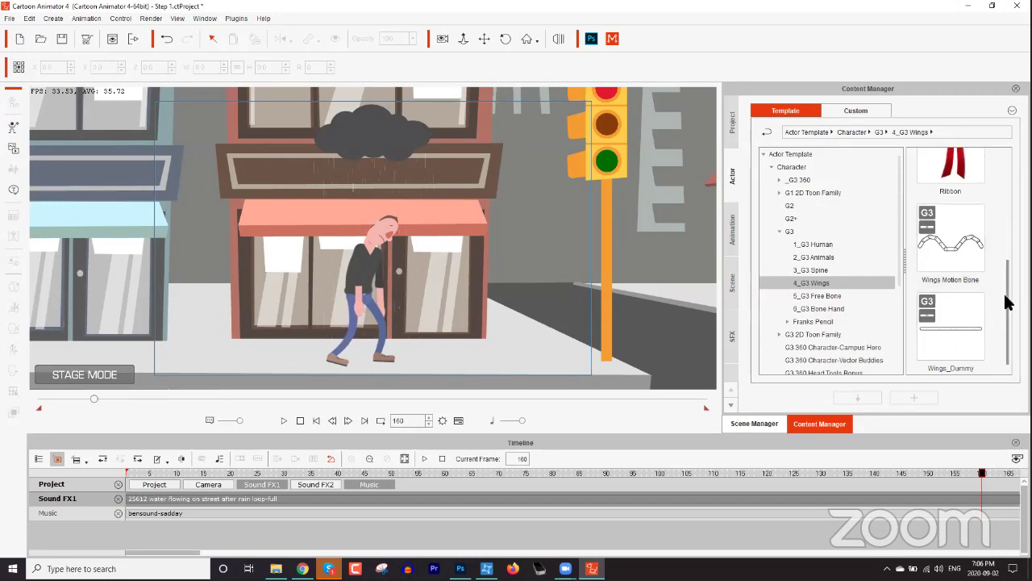
click(818, 270)
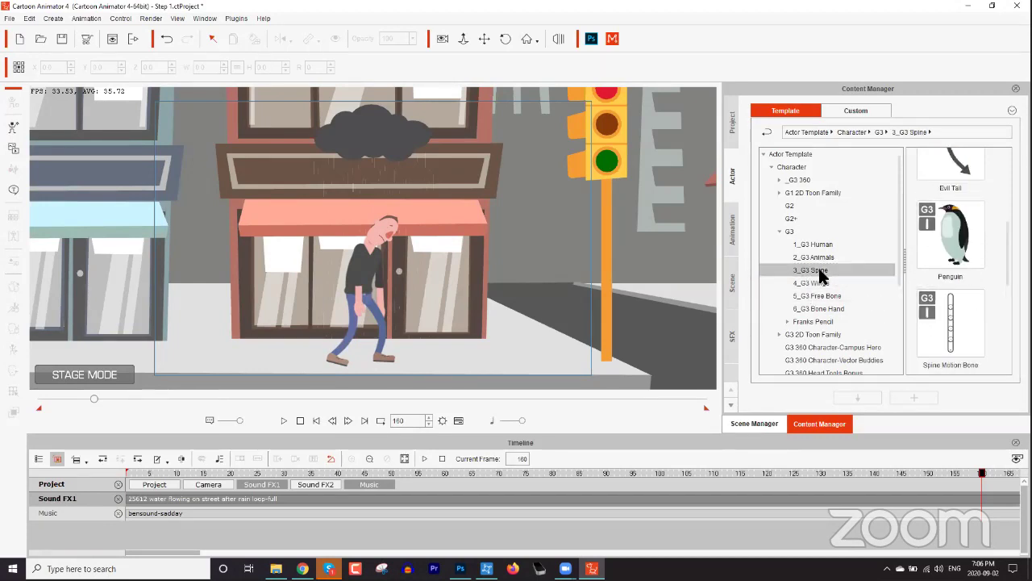
drag(1007, 275, 1006, 339)
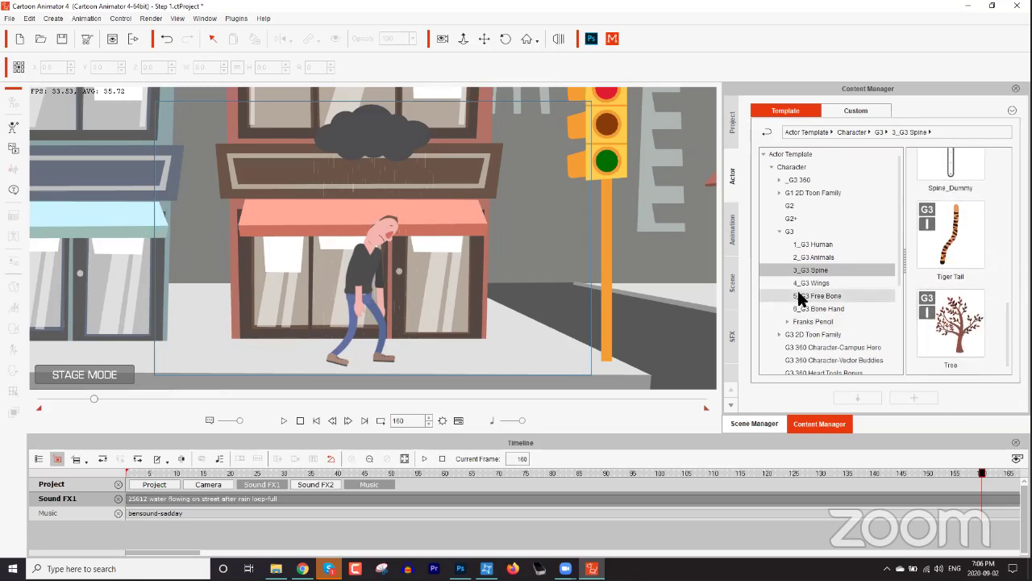
click(819, 308)
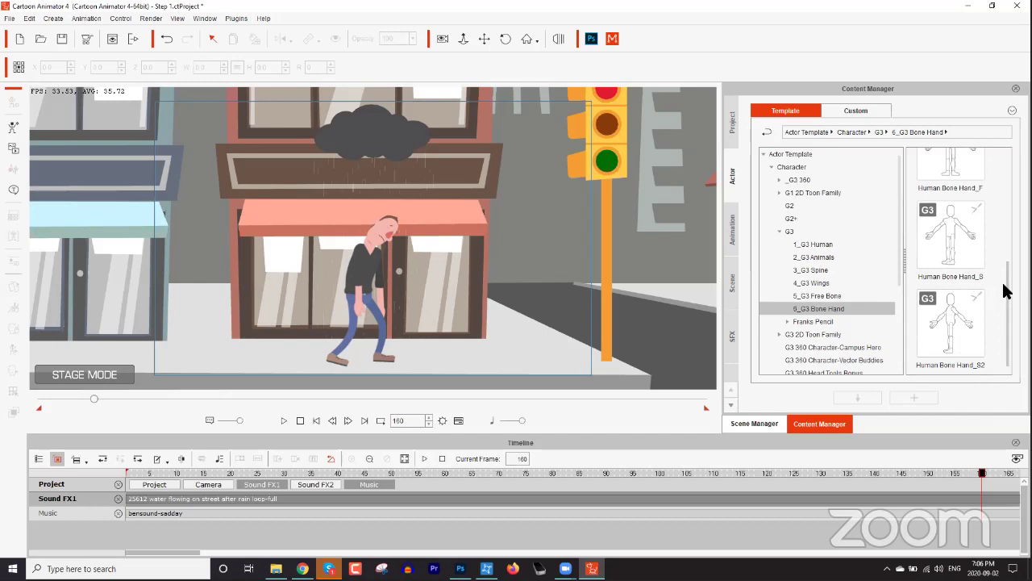
click(817, 255)
scroll(952, 261, down, 5)
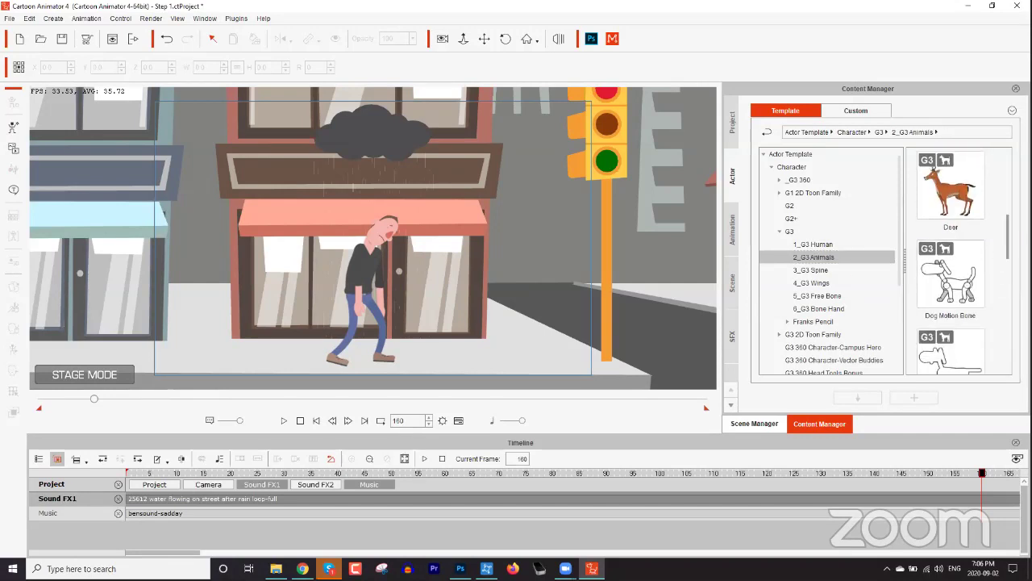
scroll(1008, 363, down, 3)
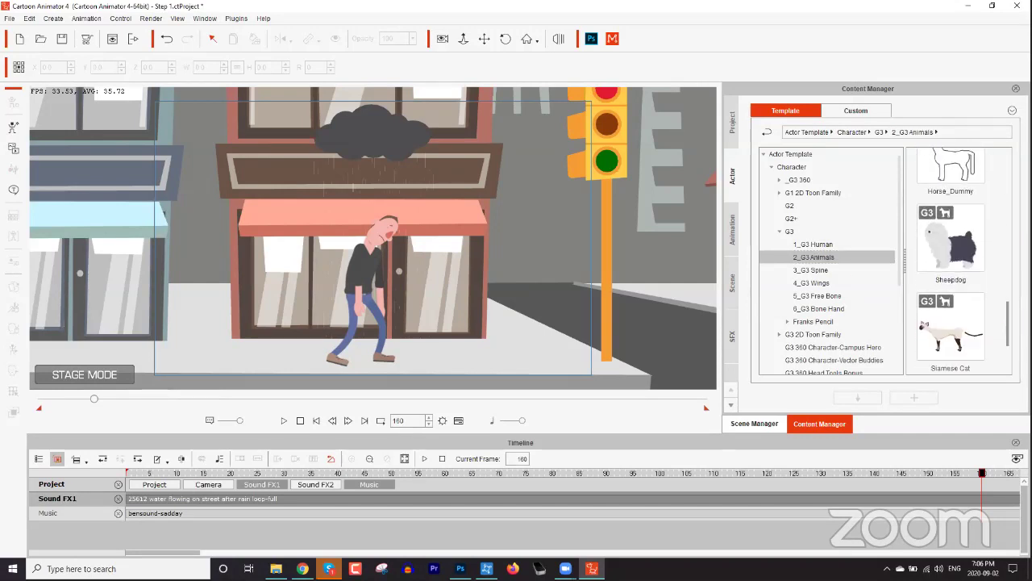
Review the G3 Human templates again and go through the 5_G3 Free Bone templates
click(816, 244)
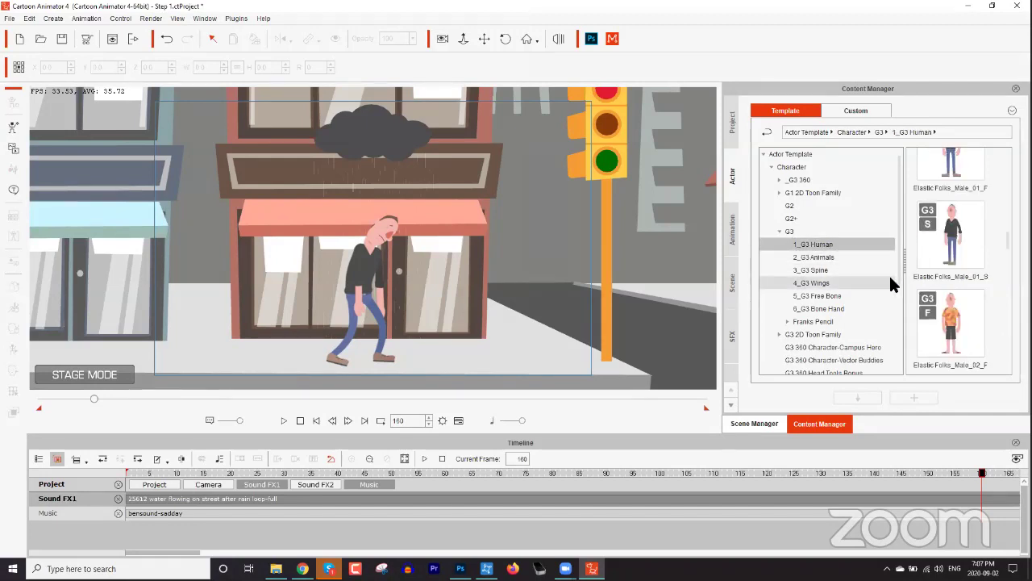
click(835, 299)
scroll(1007, 302, up, 1)
drag(1007, 302, 986, 104)
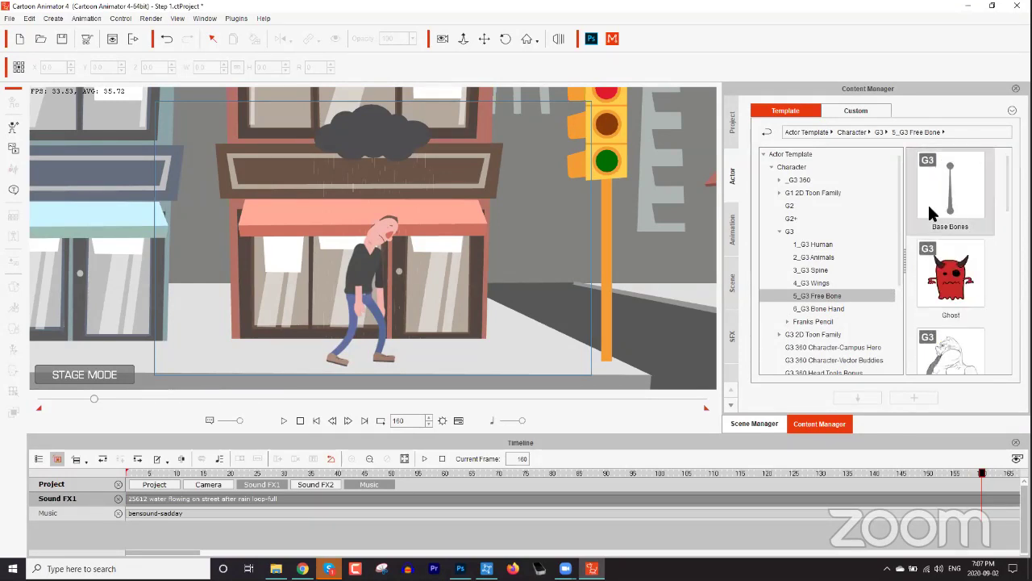
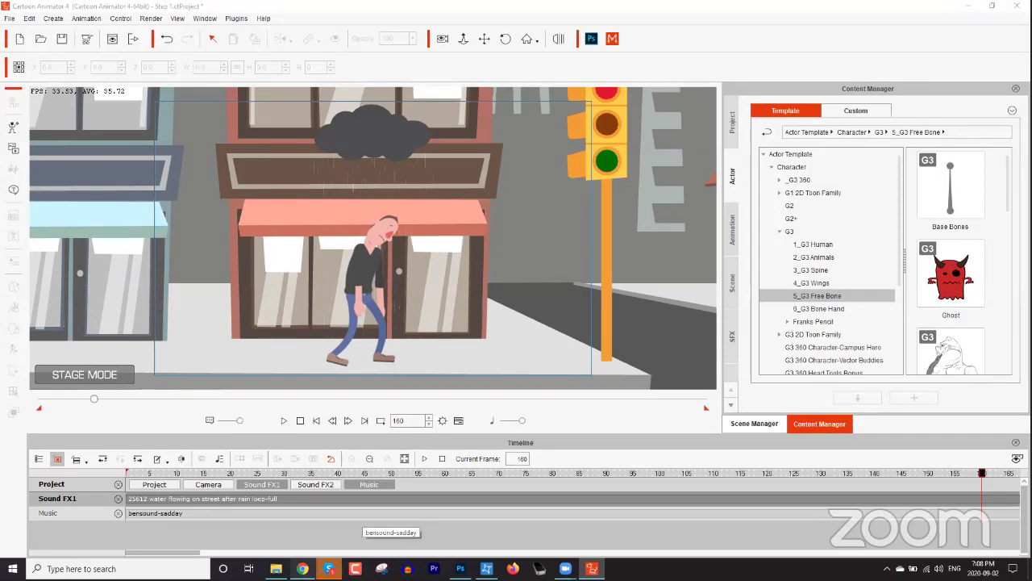
Switch to the web browser, load the reallusion.com home page and show the account options, including Support
click(303, 569)
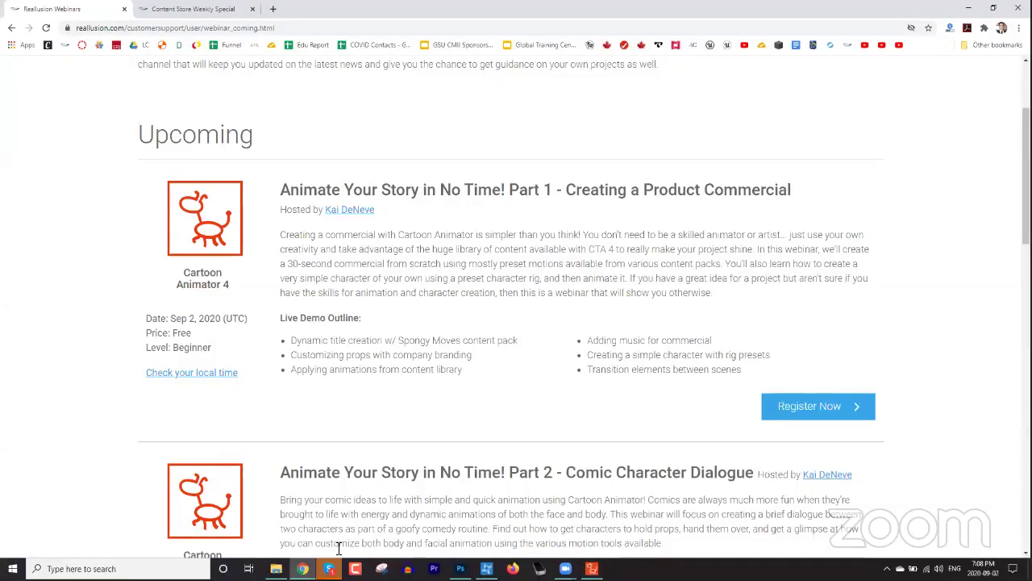
click(200, 29)
text(rea)
key(Return)
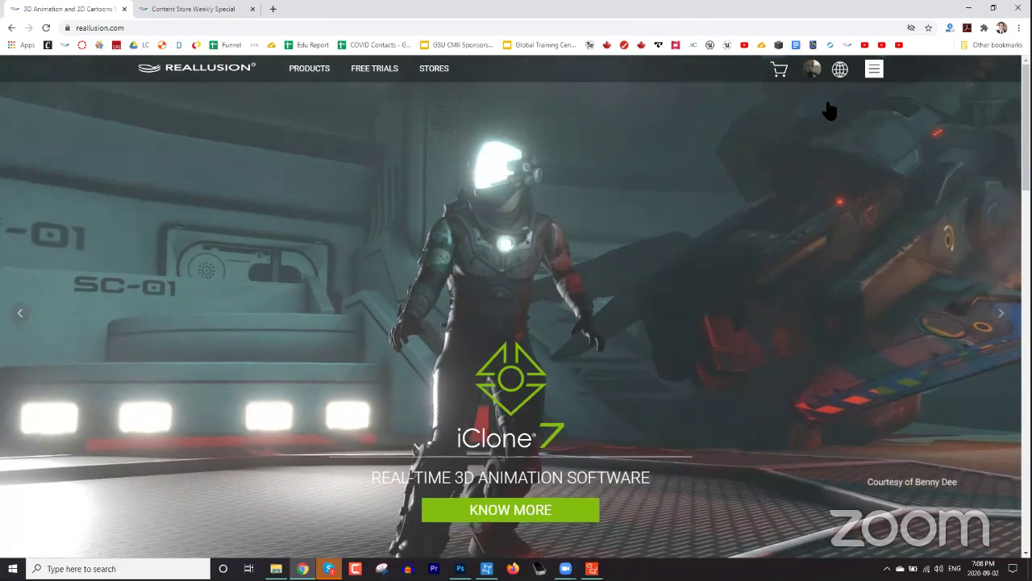
mouse_move(812, 71)
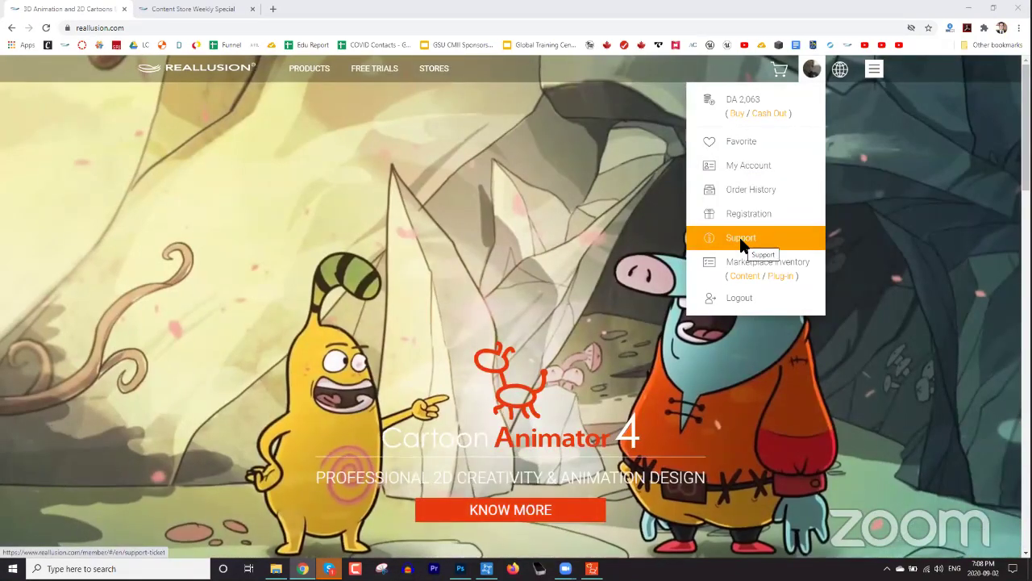
Copy the address of the account's Support link and switch back to Cartoon Animator
right_click(740, 237)
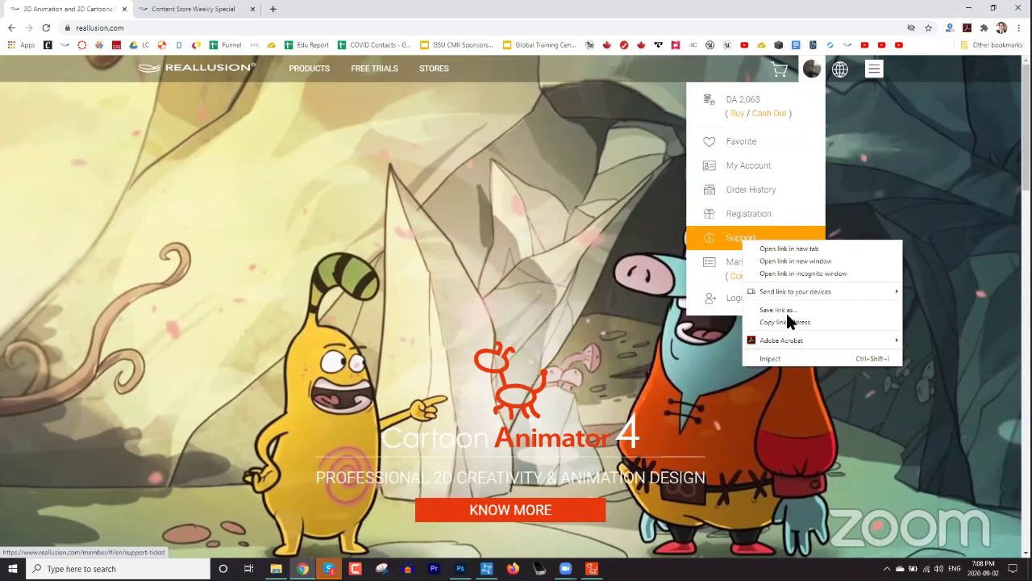
click(789, 322)
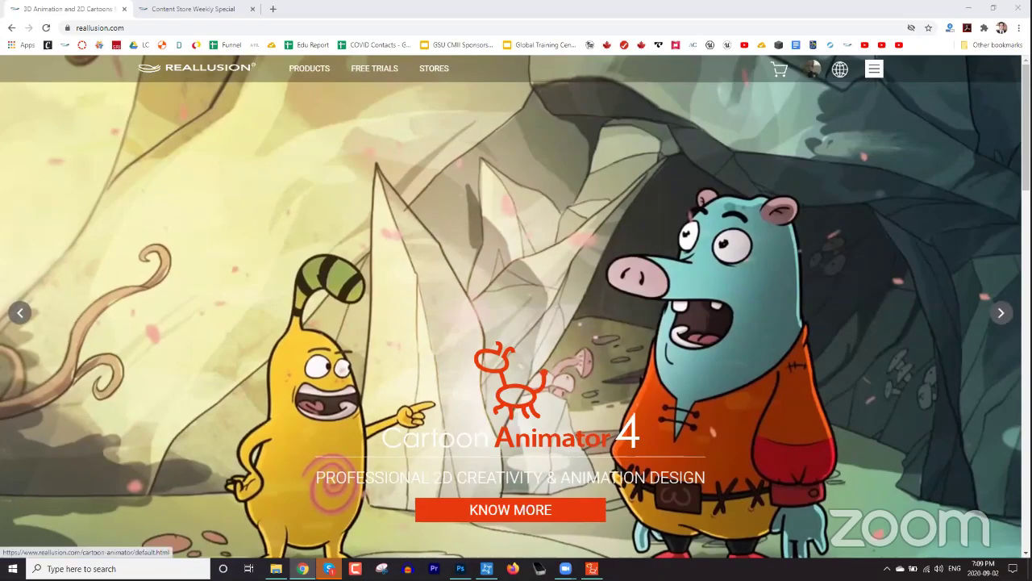
click(593, 566)
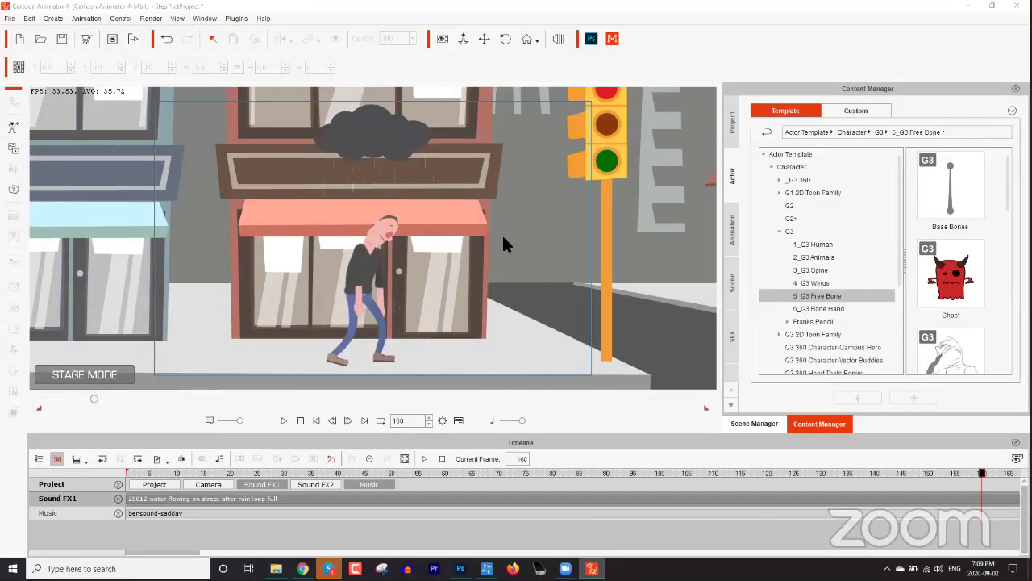
Import the Thingamabob Prop image from the CTA 3 - Commercial folder as a G3 Free Bone Actor
click(732, 226)
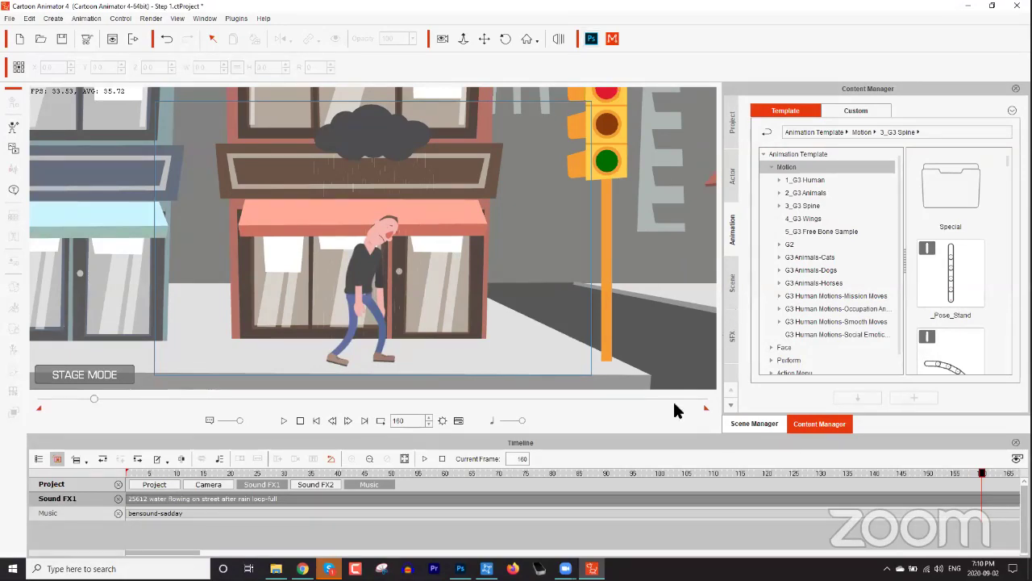
key(F3)
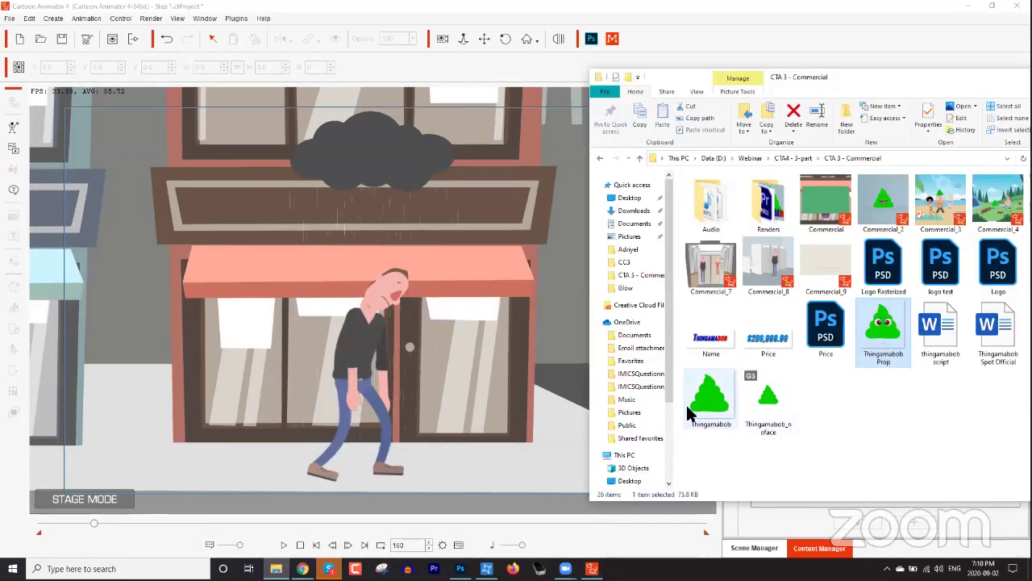
drag(883, 343, 517, 347)
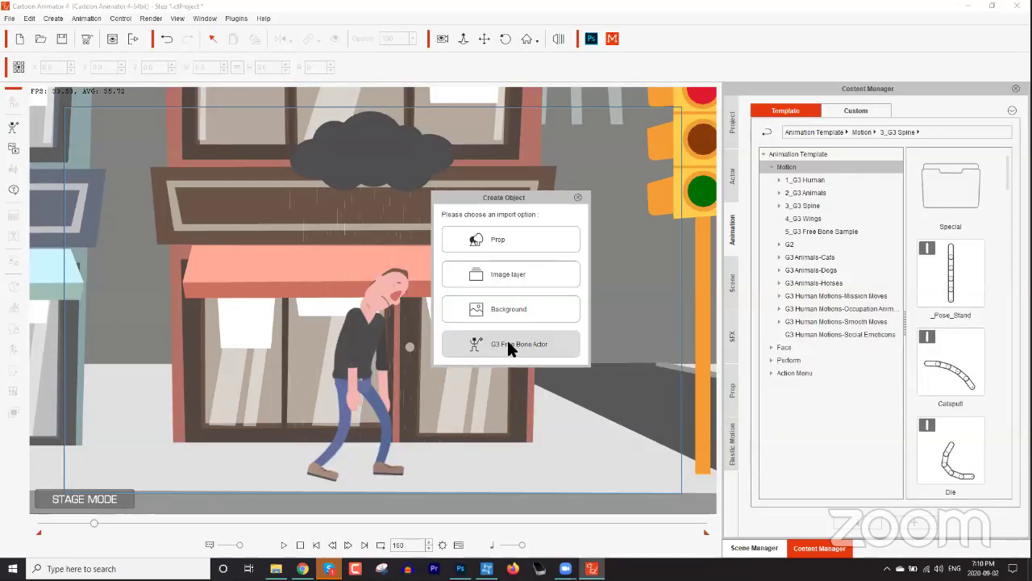
click(517, 345)
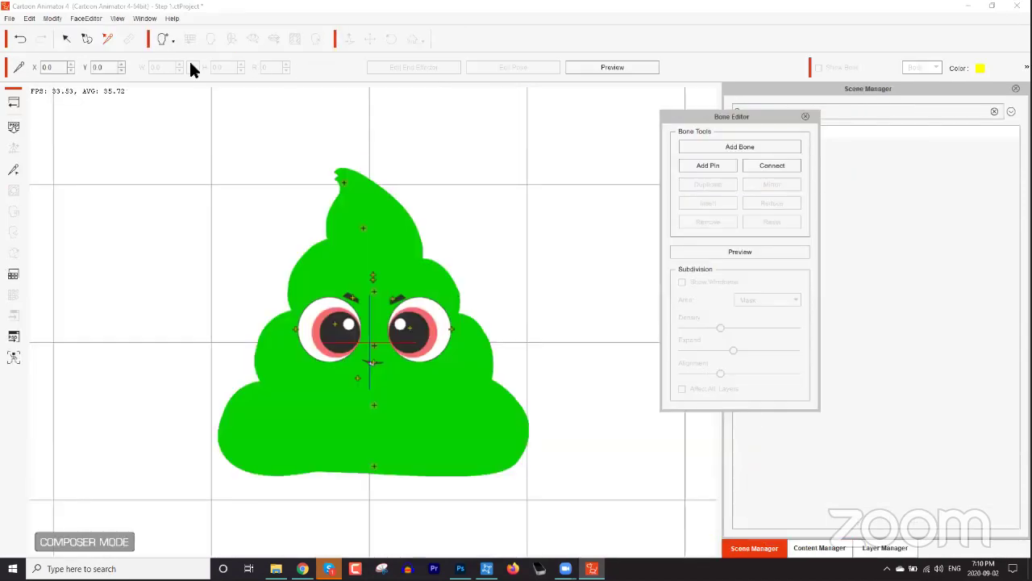
click(163, 42)
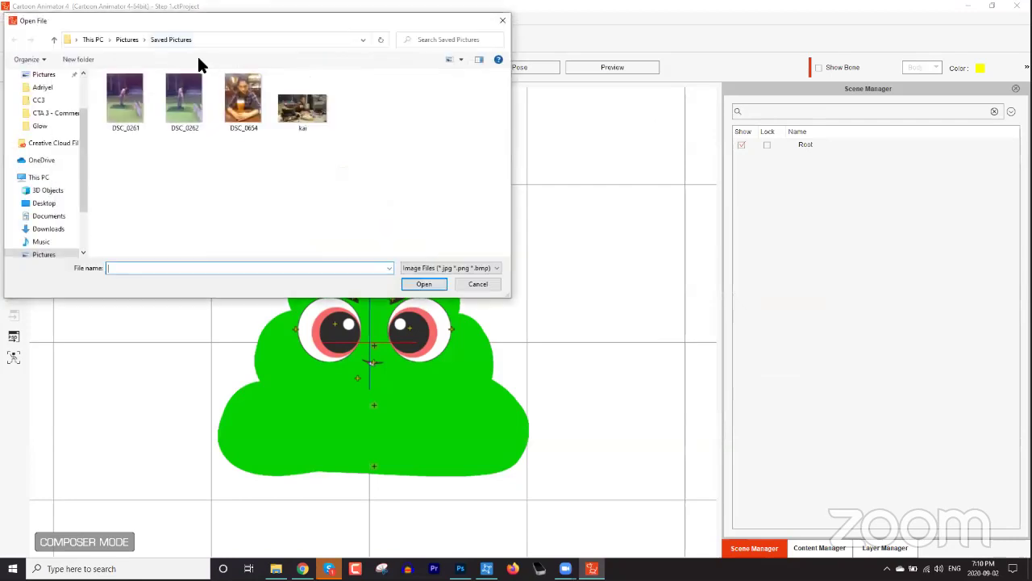
click(479, 285)
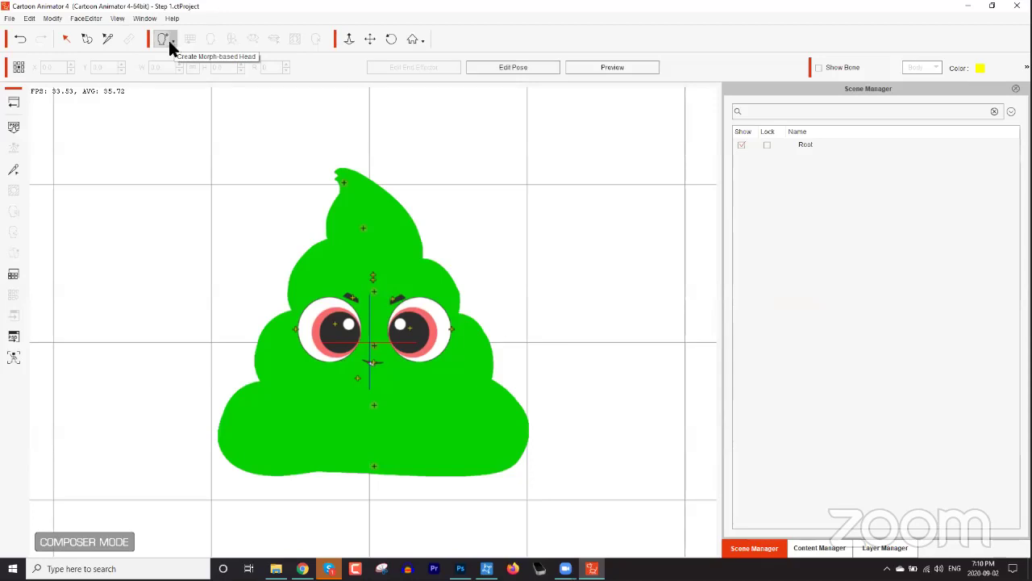
click(12, 170)
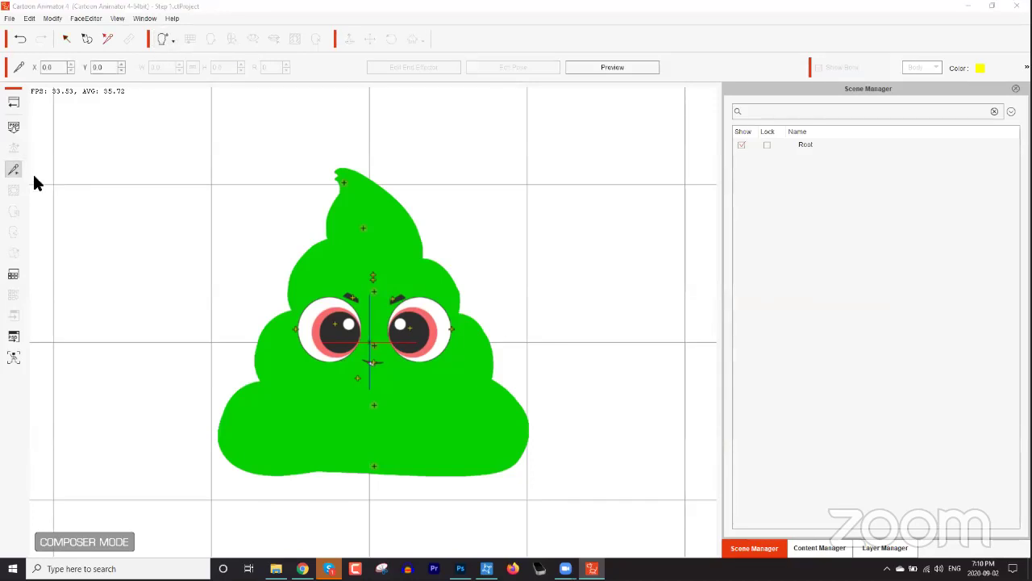
Add a chain of bones up the centre of the green character, from its base to its curled tip
click(740, 147)
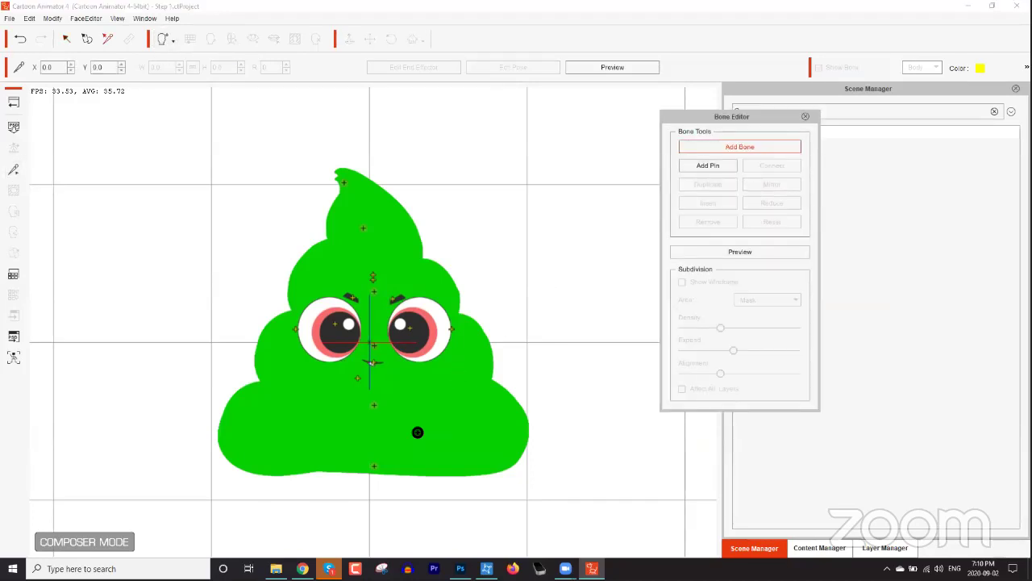
click(374, 466)
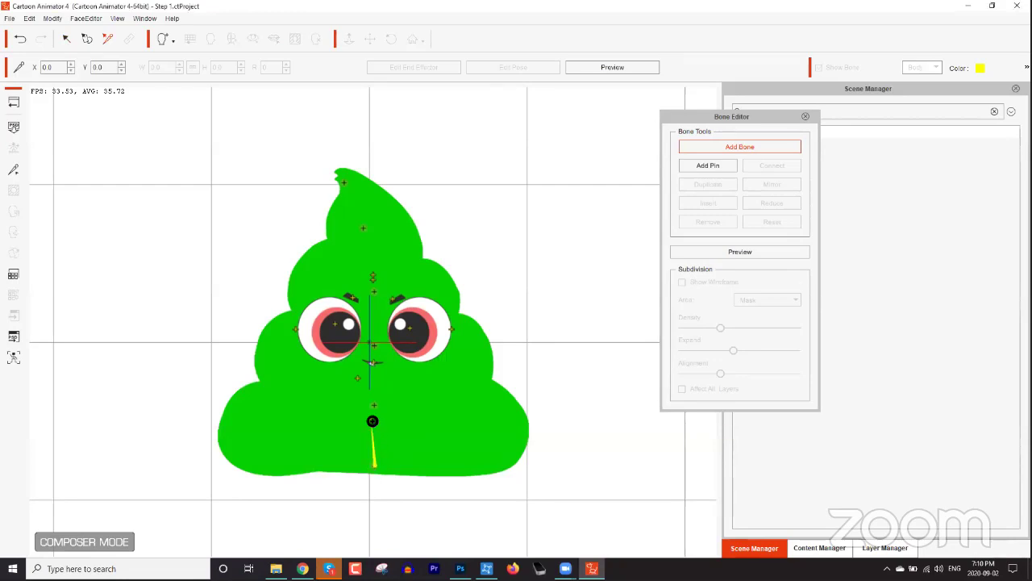
click(375, 405)
click(377, 343)
click(377, 279)
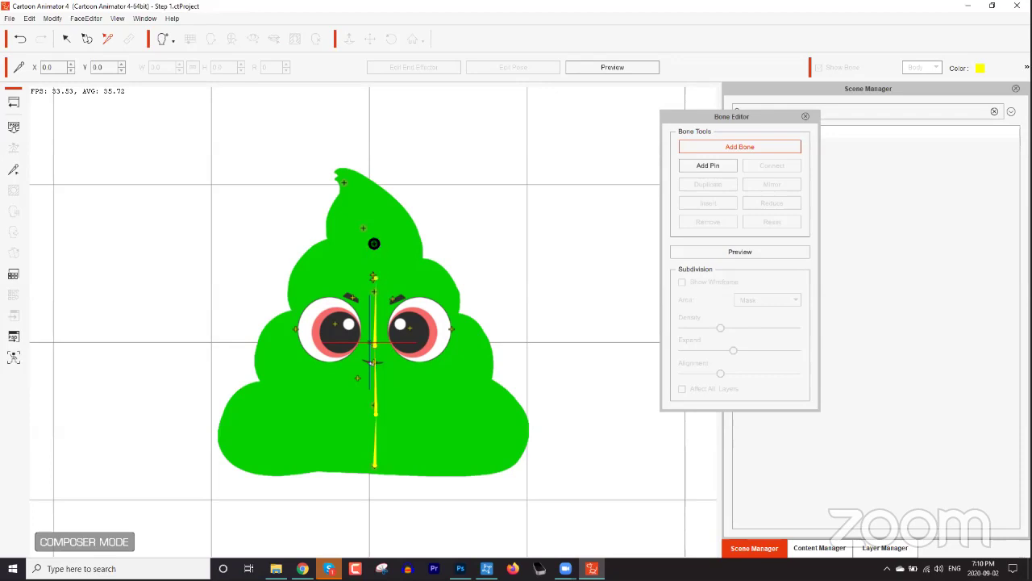
click(377, 223)
click(343, 173)
click(404, 158)
right_click(375, 242)
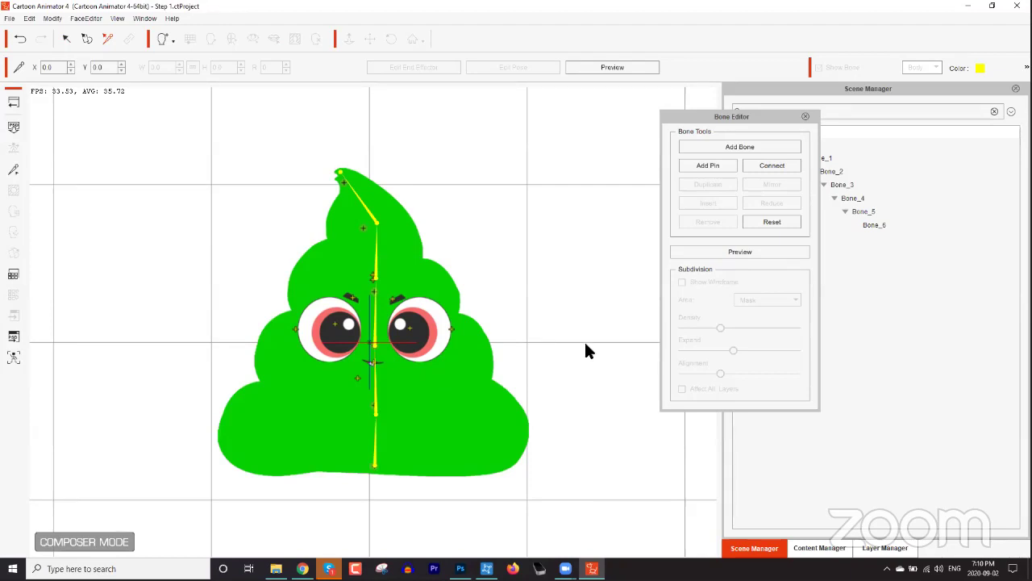
Close the Bone Editor and return the rigged Thingamabob Prop actor to the stage
click(730, 251)
click(805, 117)
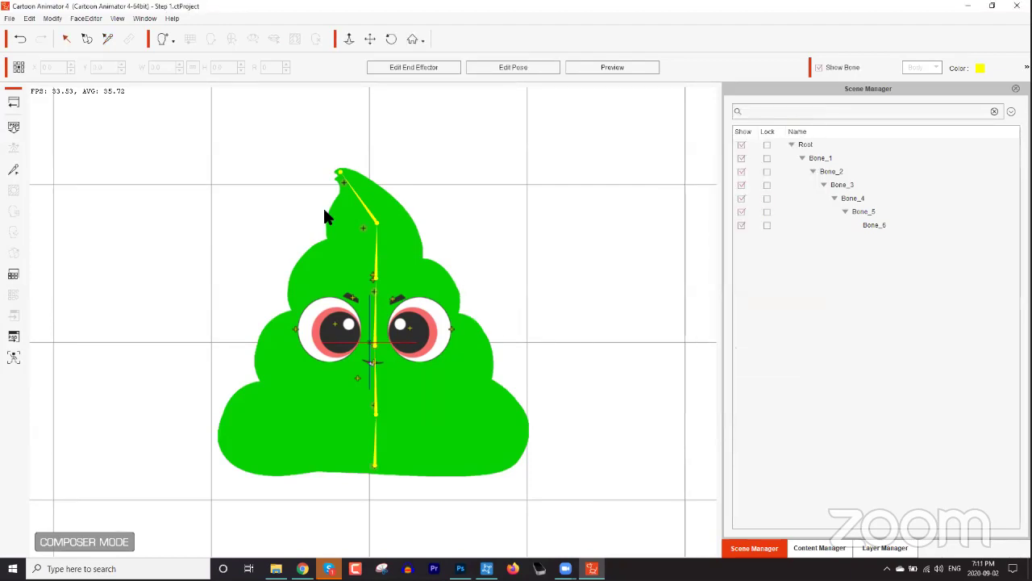
click(18, 104)
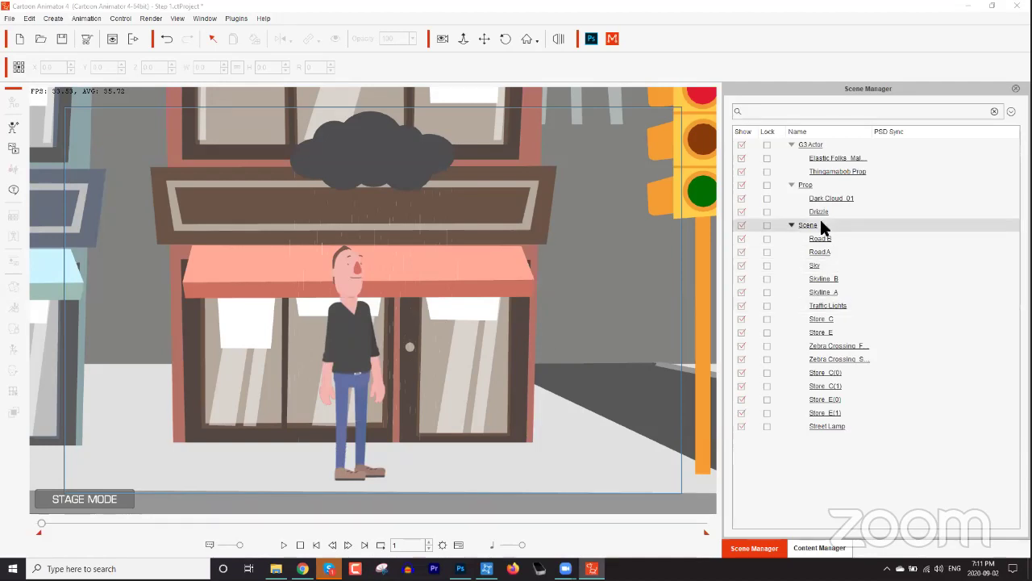
Select the Thingamabob Prop actor and apply the _Pose_Stand and Catapult motions from 3_G3 Spine to it, playing the result
click(837, 171)
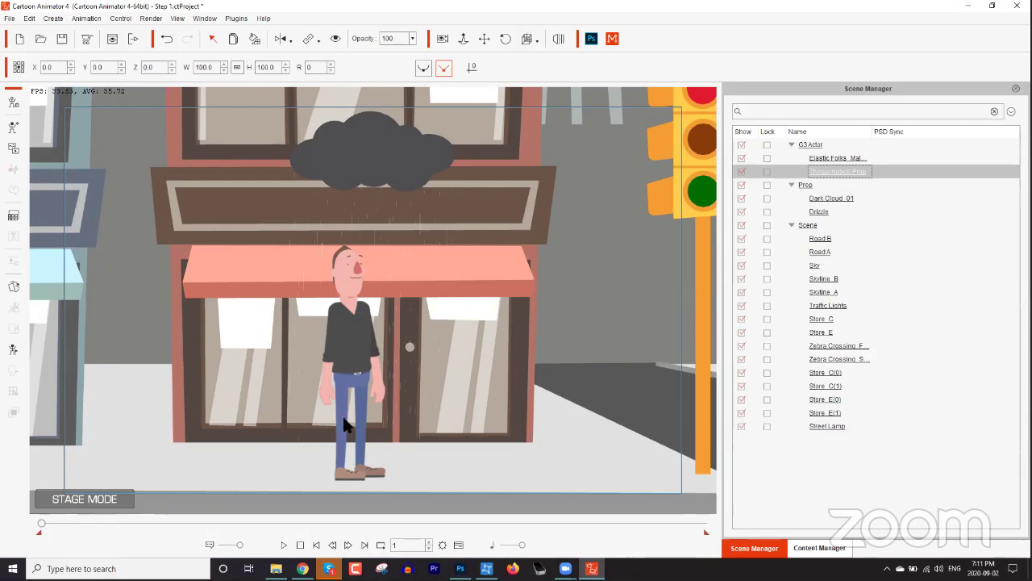
key(Home)
scroll(292, 437, down, 2)
drag(339, 346, 225, 343)
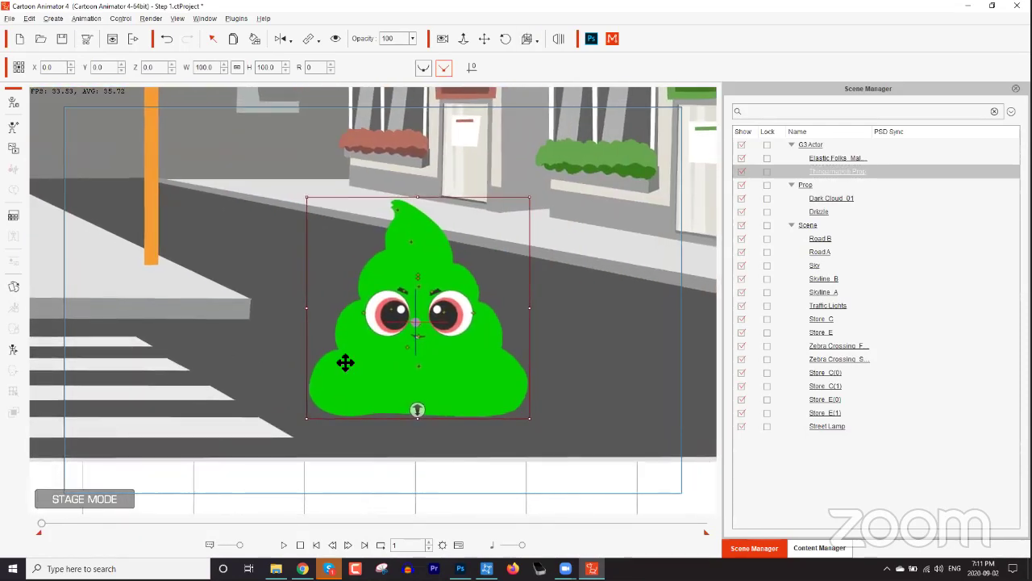
click(821, 548)
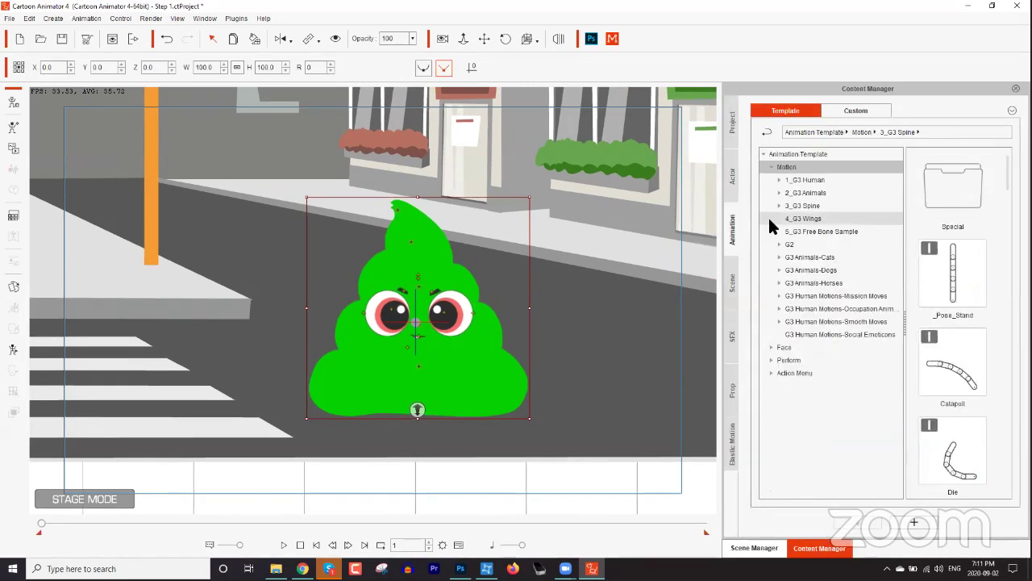
click(779, 206)
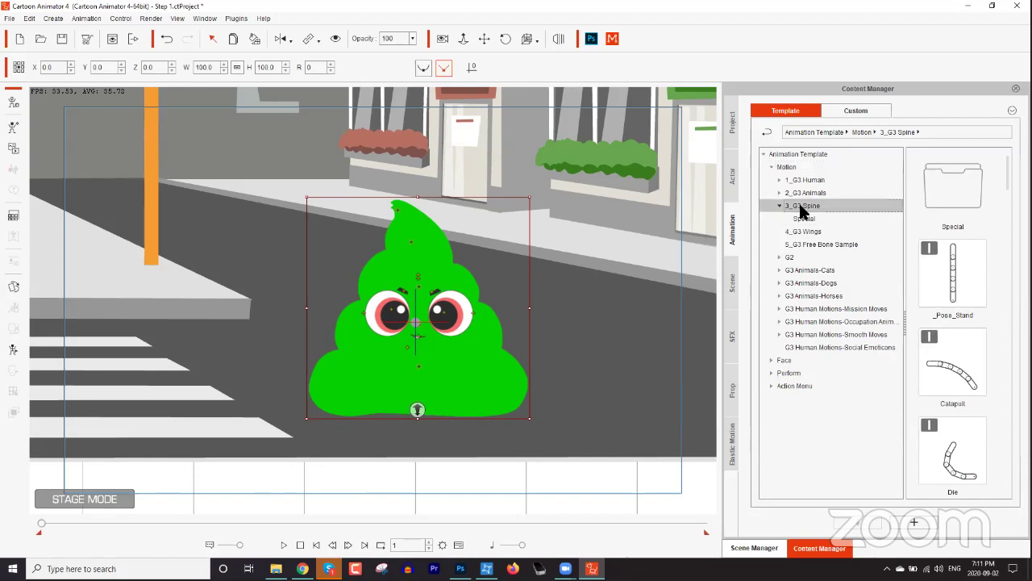
double_click(962, 288)
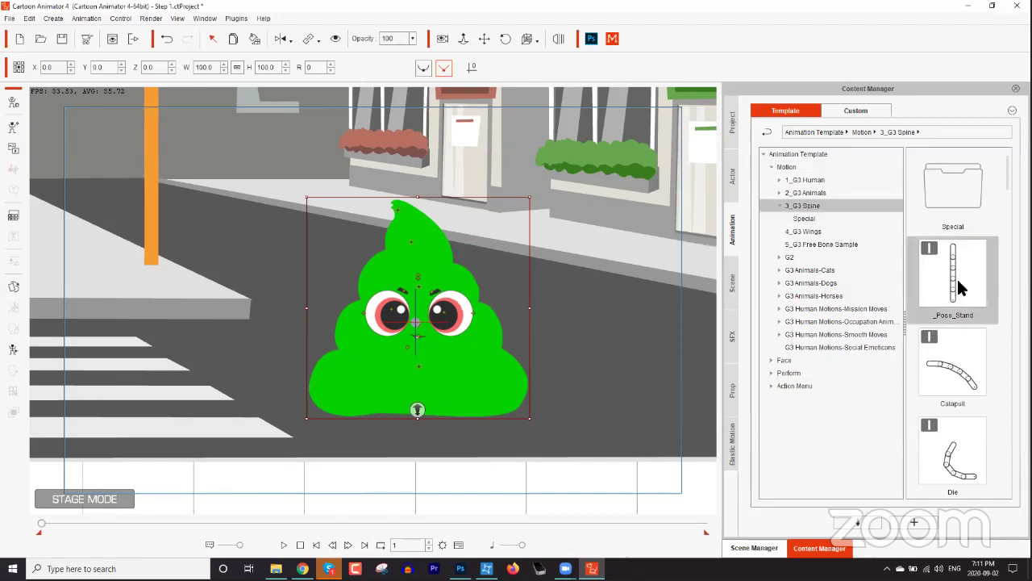
double_click(955, 365)
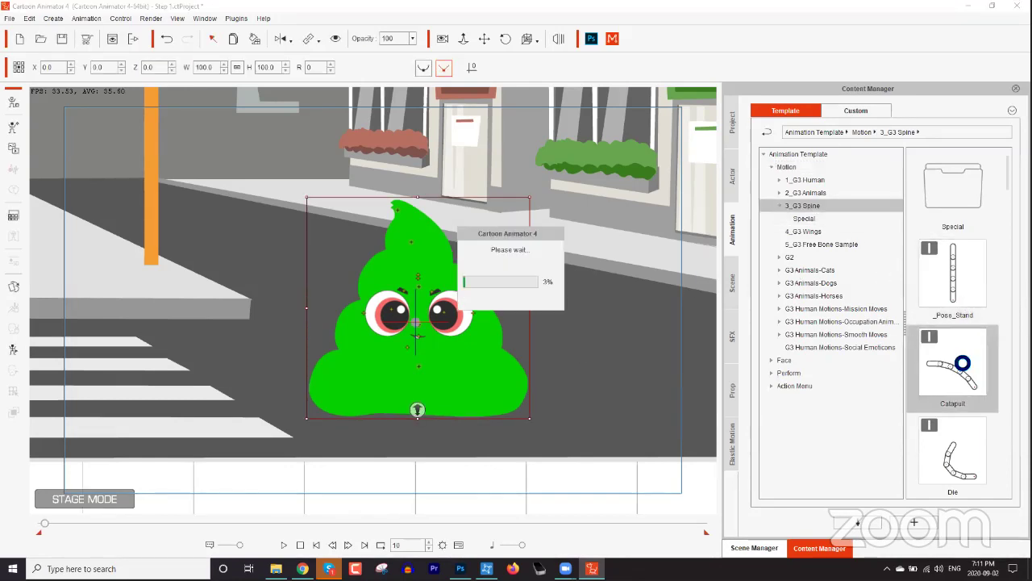
key(space)
key(space)
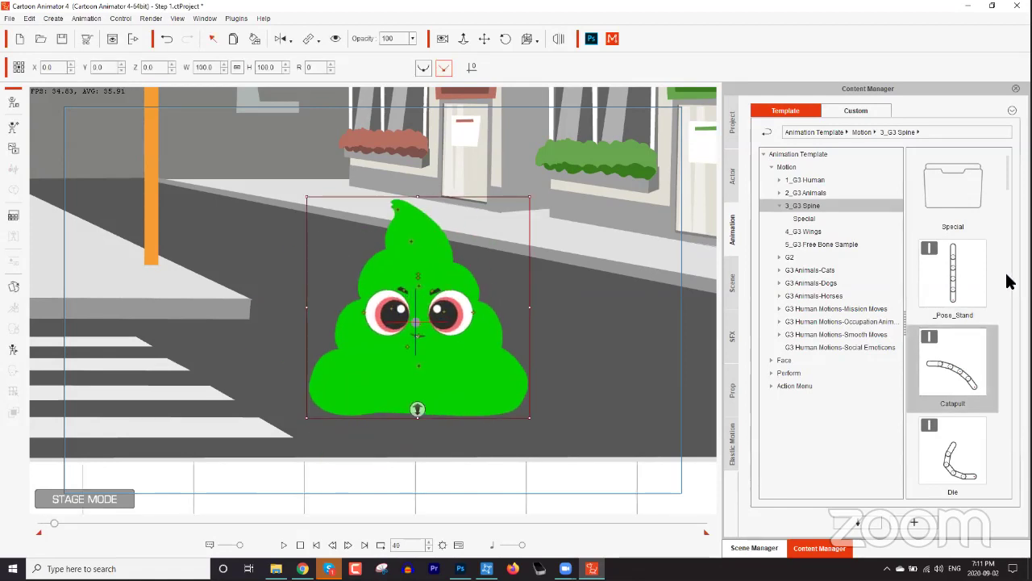
Apply the Fling, Hit and Jump_03(2L) spine motions to the green actor in succession
scroll(1007, 172, down, 2)
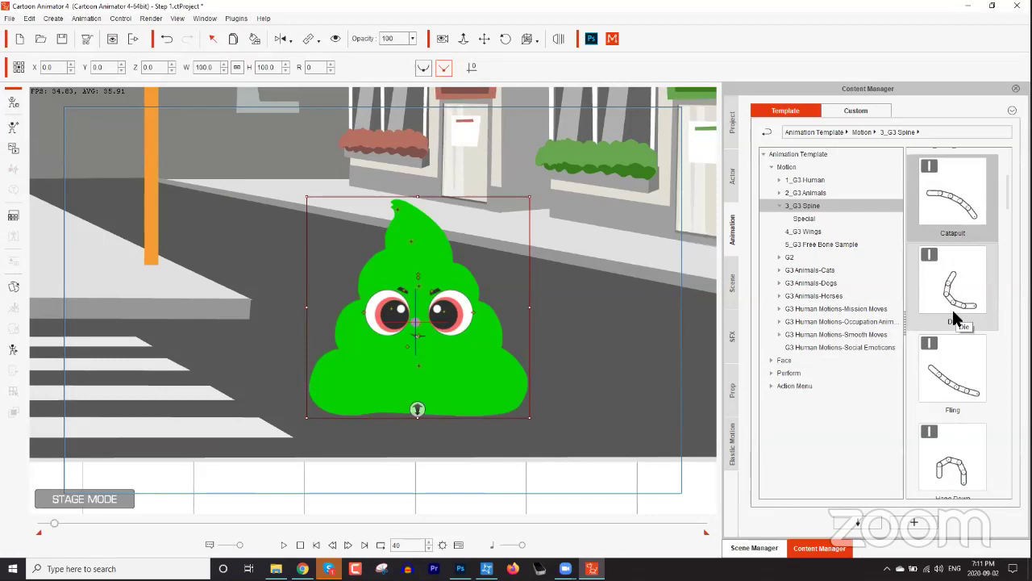
double_click(955, 379)
key(space)
key(space)
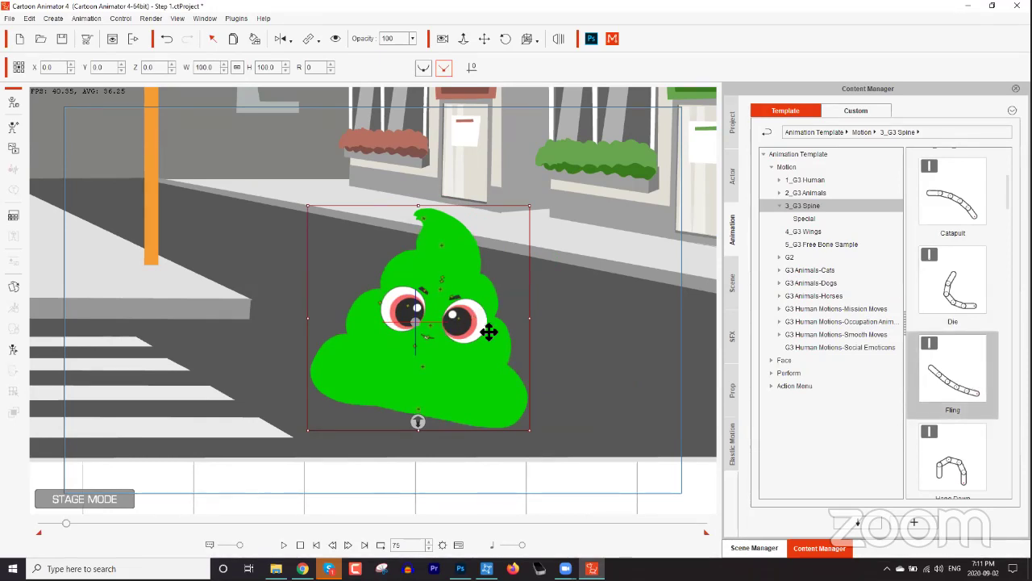
drag(1006, 203, 964, 222)
double_click(951, 311)
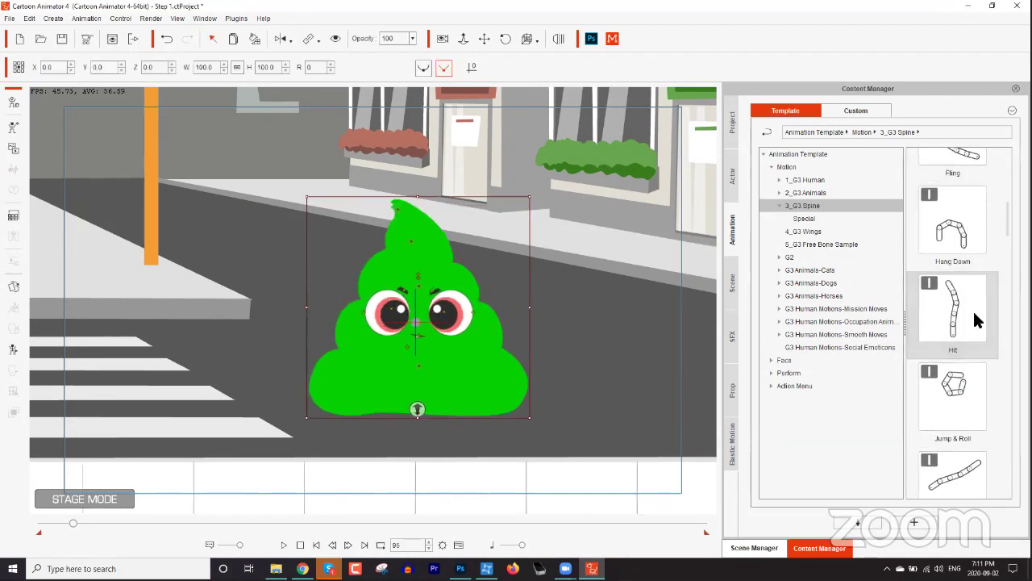
drag(1005, 233, 1006, 318)
double_click(968, 307)
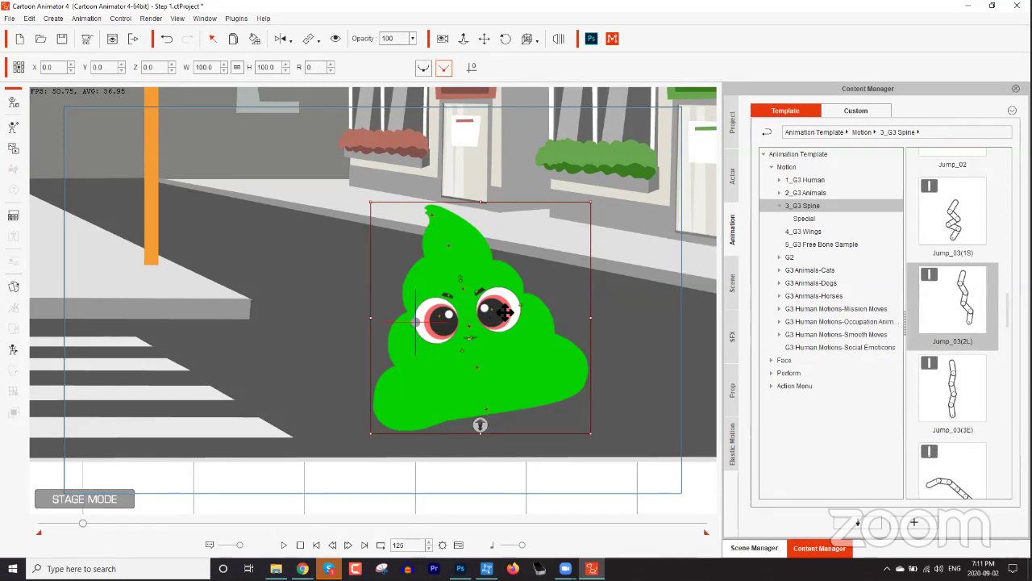
Try the Leg_Squat and Leg_Step motions from the 4_G3 Wings templates on the green actor
click(811, 232)
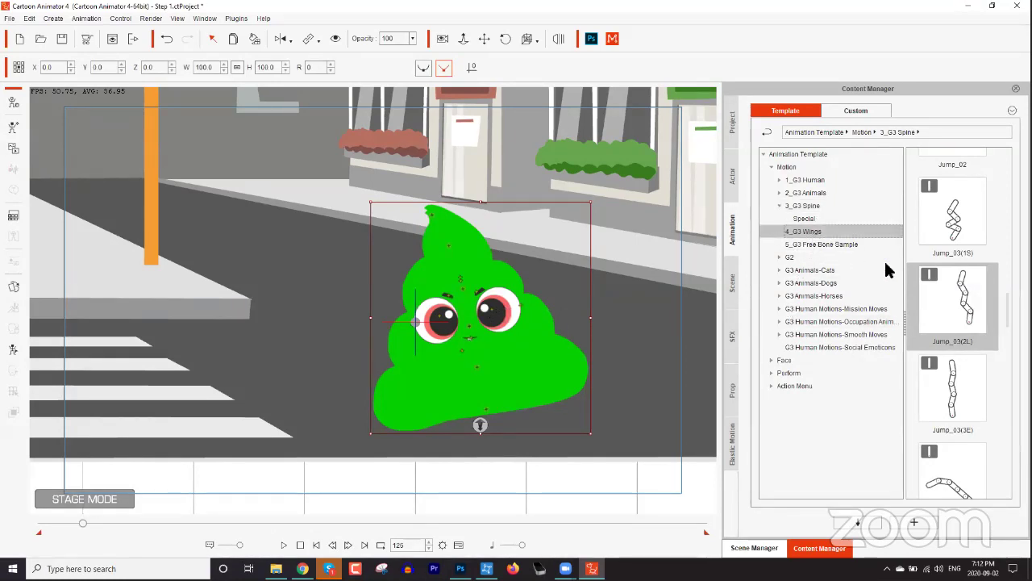
double_click(955, 298)
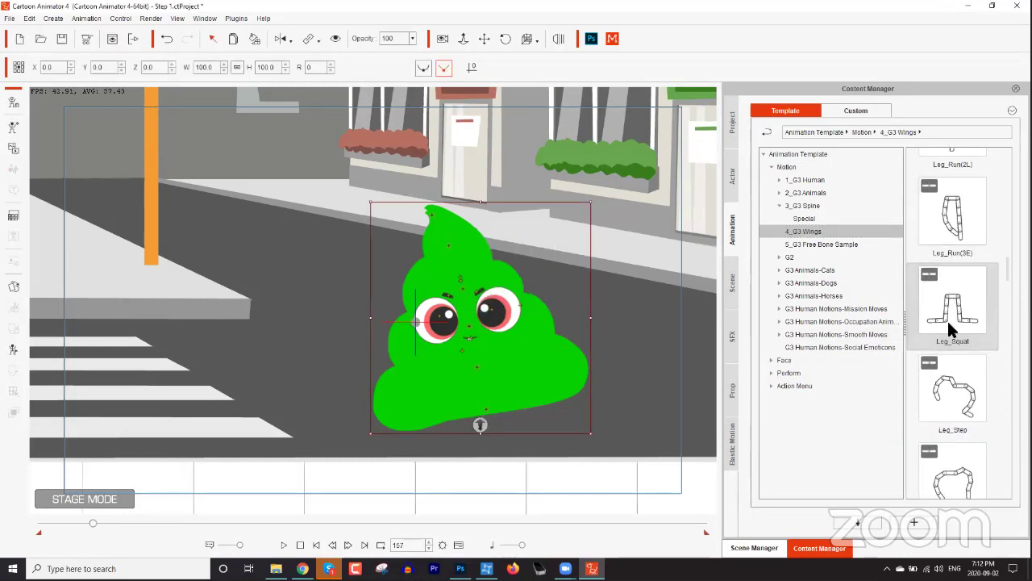
double_click(955, 395)
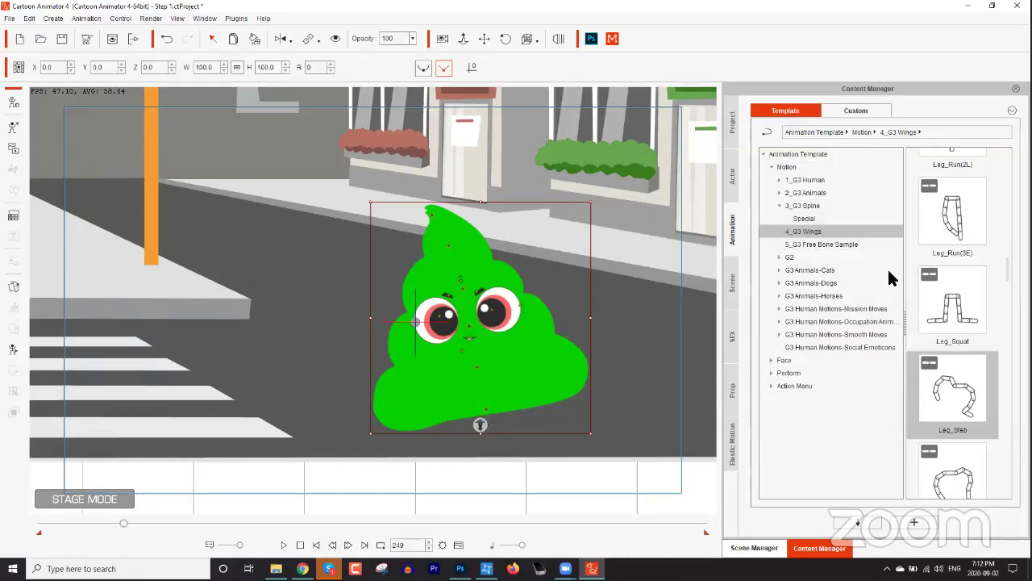
click(963, 373)
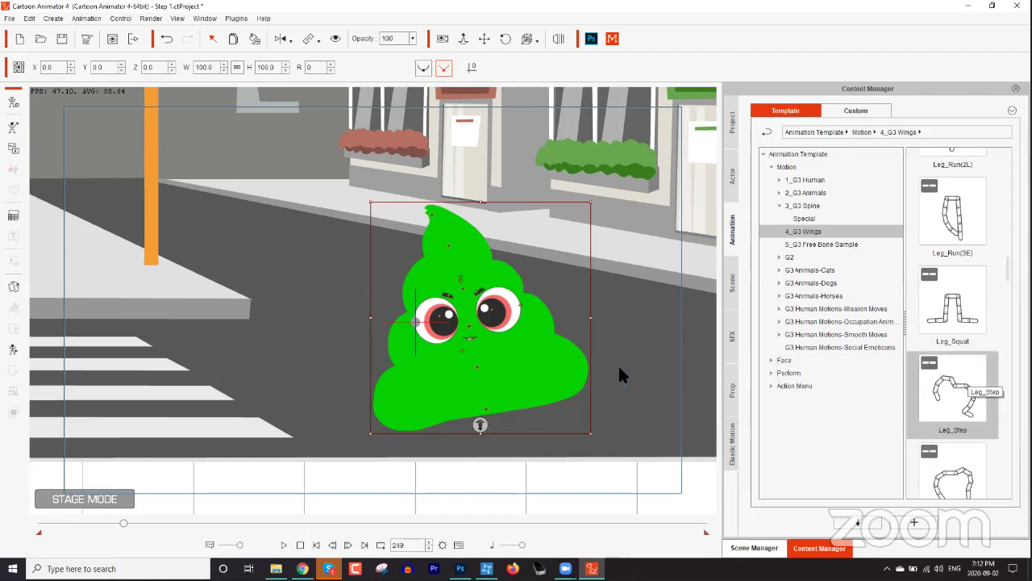
Keyframe Bone_4 in the 2D Motion Key Editor, leaning the body left at frame 249, right at frame 270 and stretching it upward at frame 387
click(12, 349)
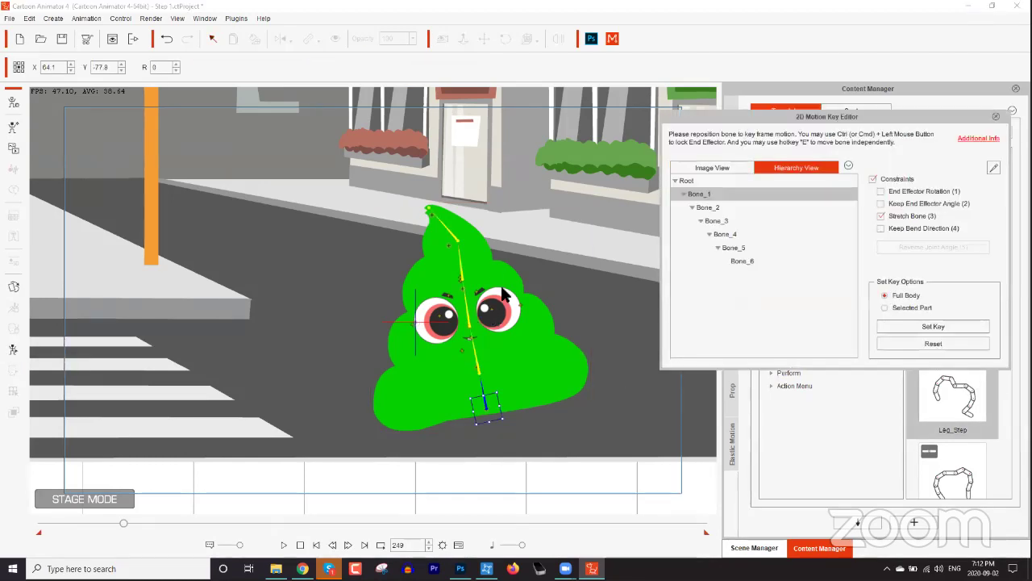
click(461, 272)
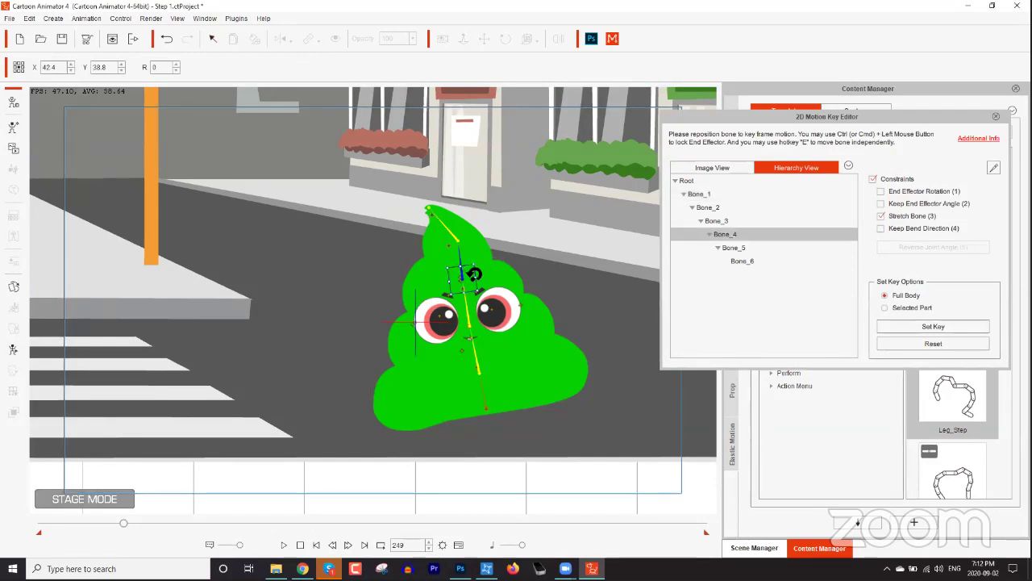
mouse_move(469, 277)
mouse_down()
mouse_move(463, 245)
mouse_move(559, 279)
mouse_move(489, 274)
mouse_move(470, 292)
mouse_move(471, 282)
mouse_up()
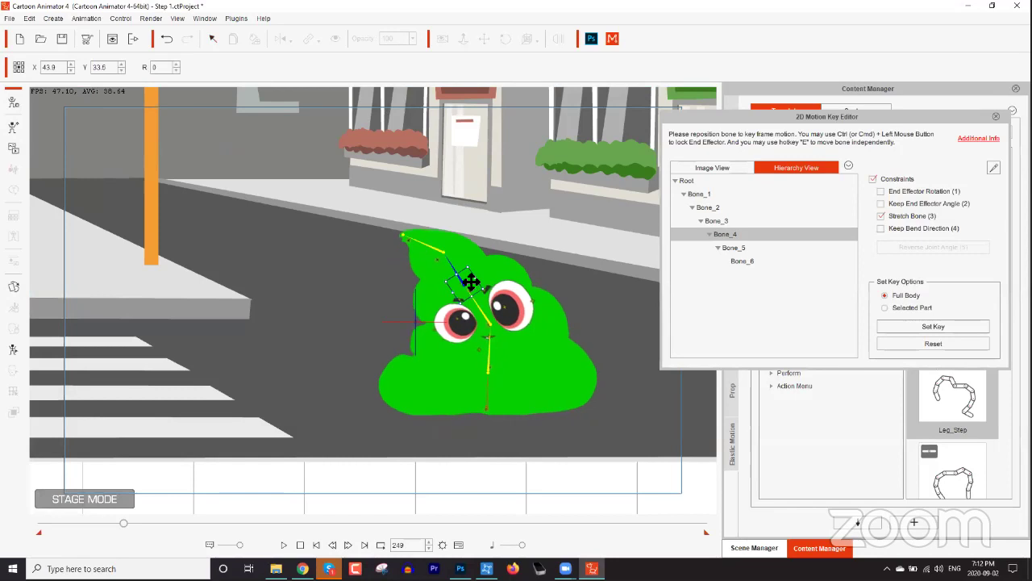
drag(123, 520, 132, 520)
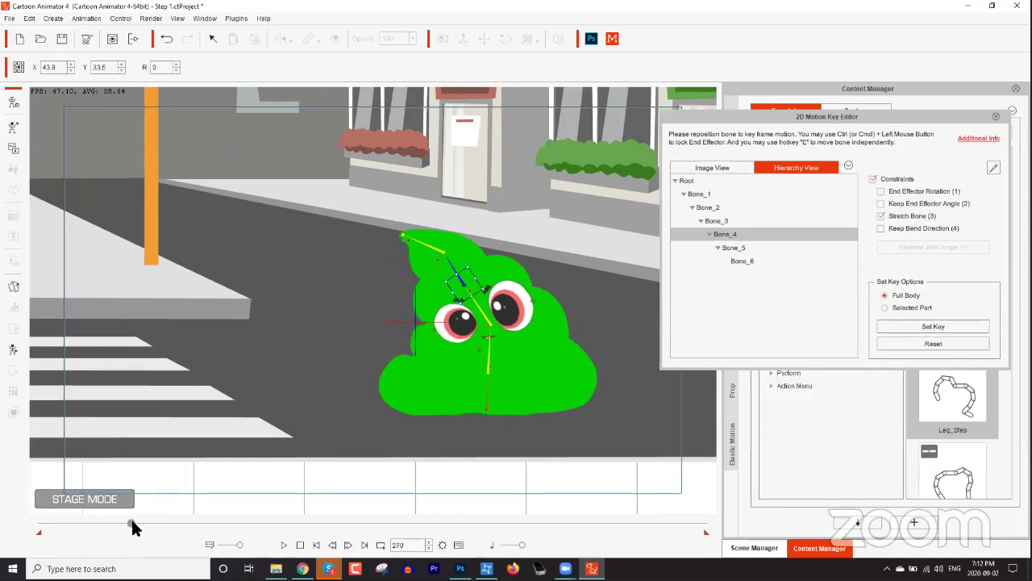
drag(476, 285, 521, 309)
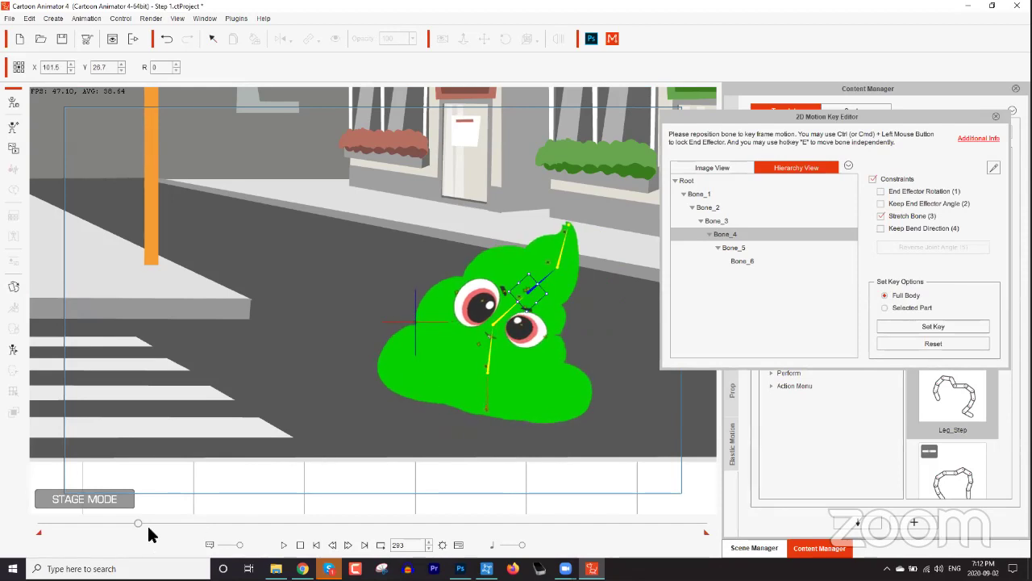
drag(530, 283, 500, 210)
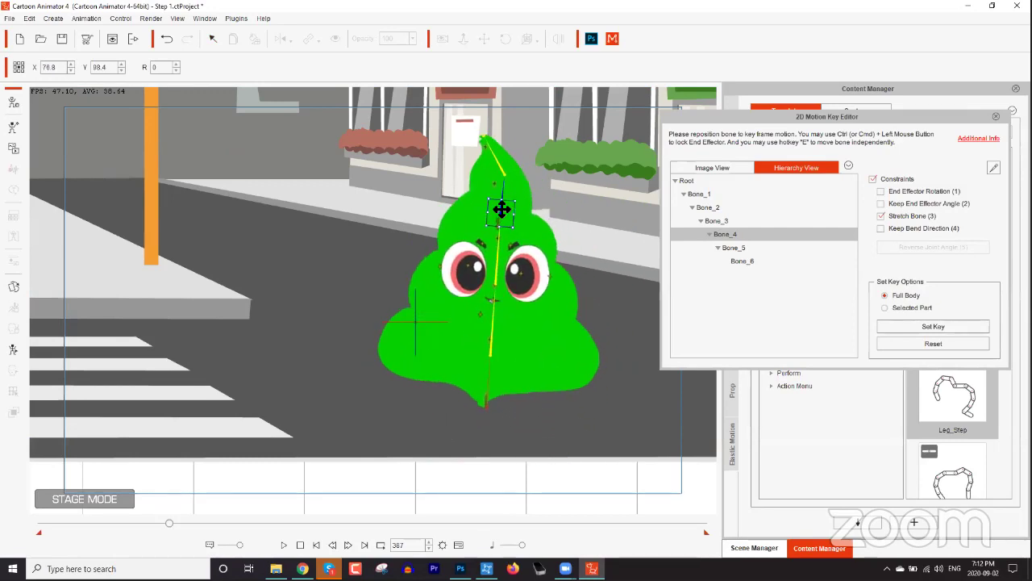
Play back the keyframed bends and stretch of the green actor from before the first key, and close the 2D Motion Key Editor
drag(167, 524, 92, 524)
click(282, 545)
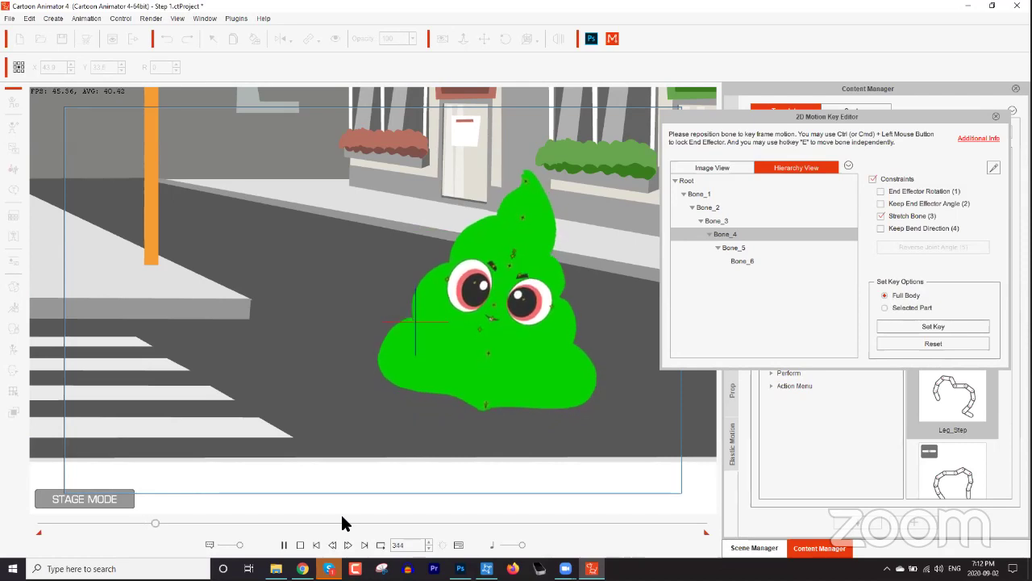
click(283, 545)
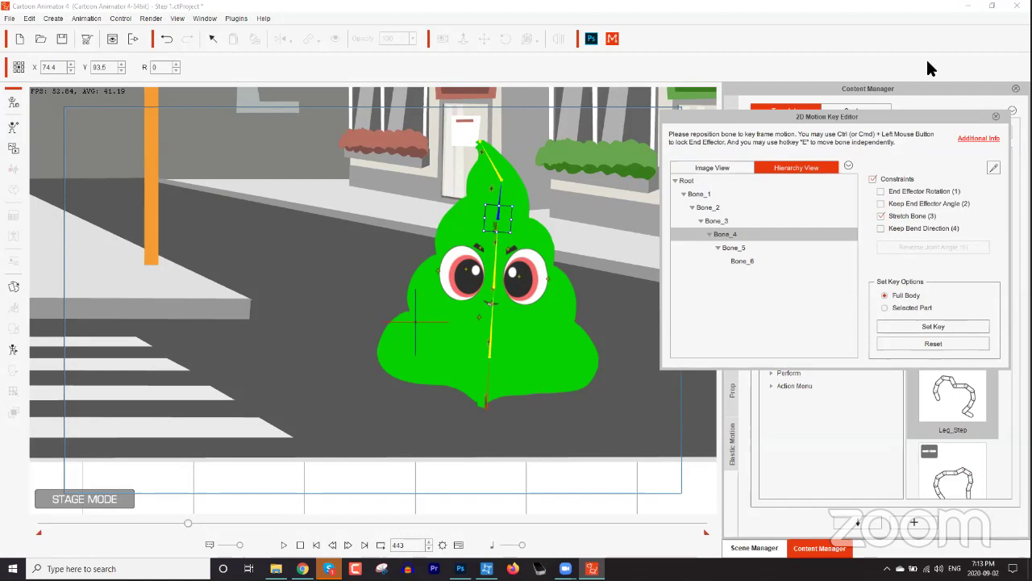
click(996, 116)
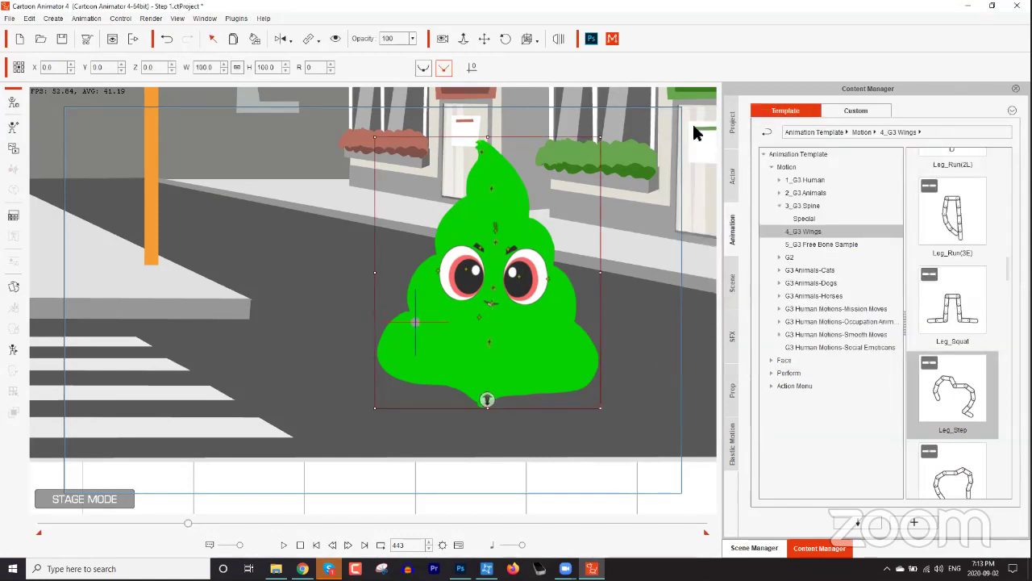
Replace the animated green actor on the stage with the saved Thingamabob character from the custom Character library
click(754, 549)
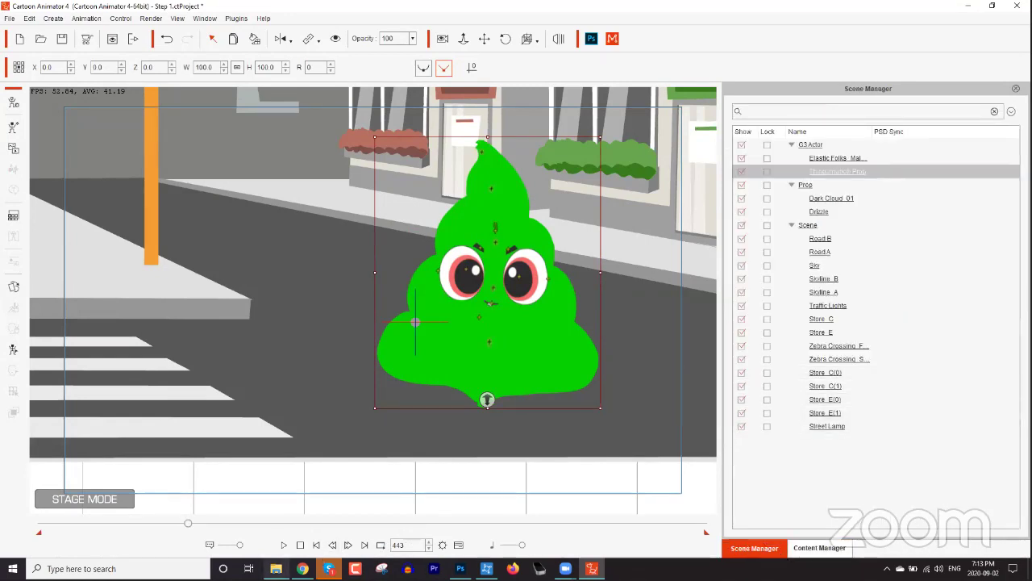
click(819, 549)
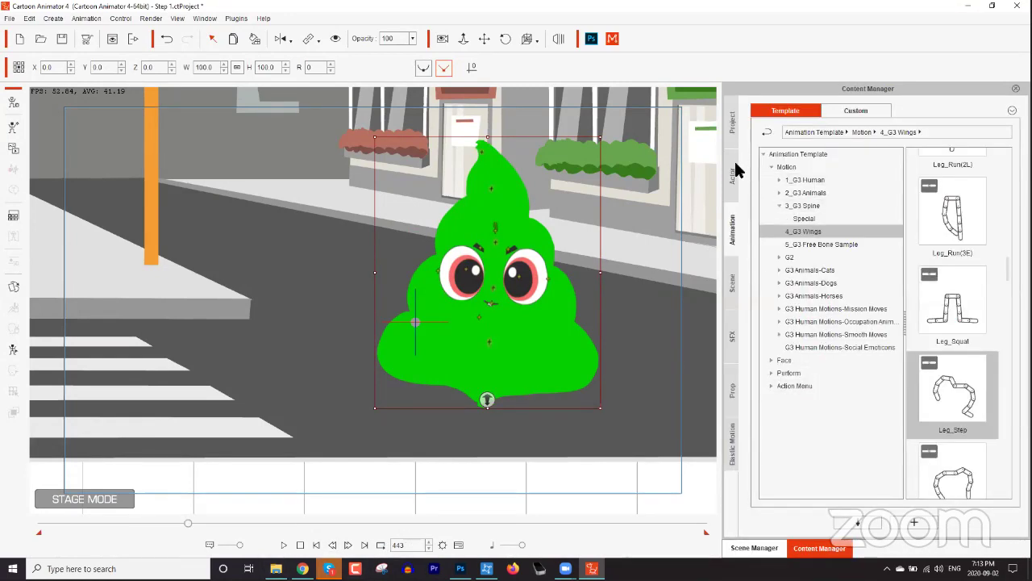
click(733, 174)
click(856, 113)
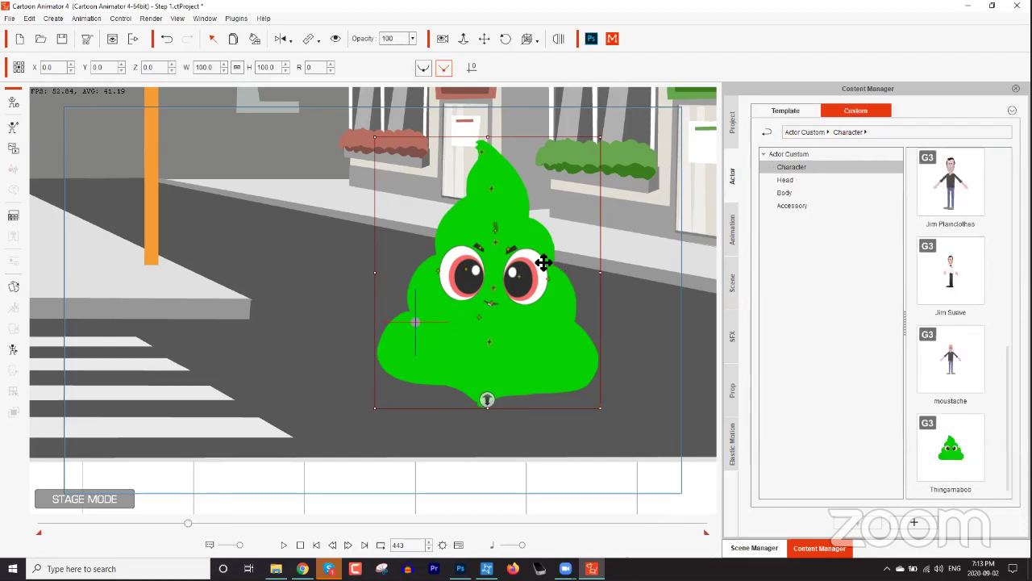
key(Delete)
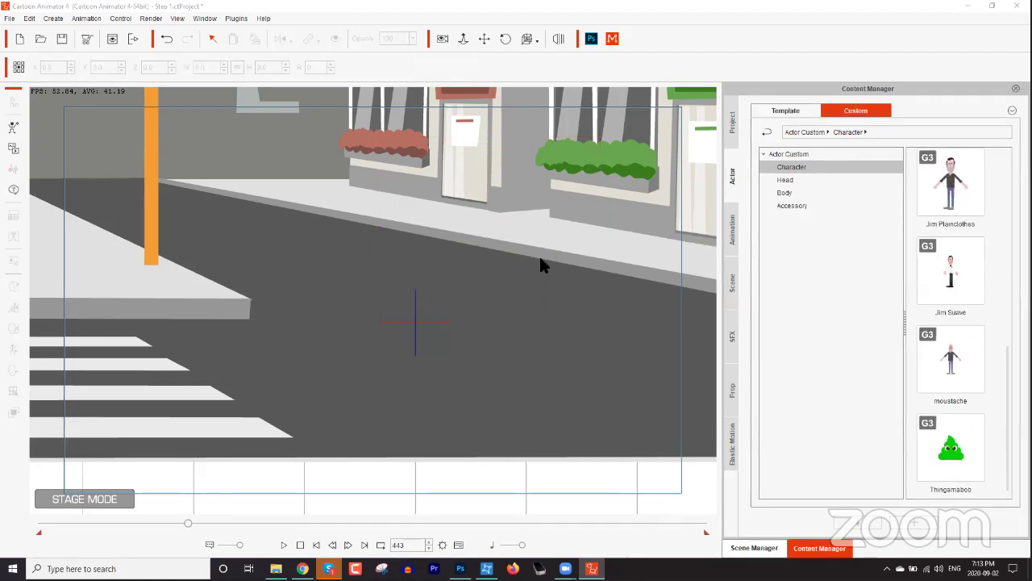
drag(972, 449, 340, 262)
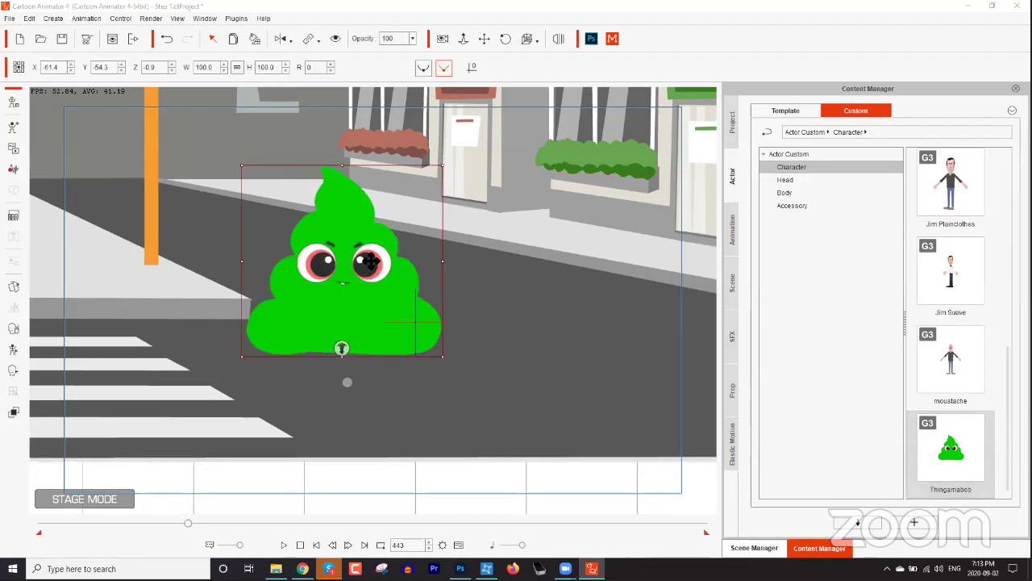
drag(226, 259, 287, 287)
drag(508, 363, 433, 350)
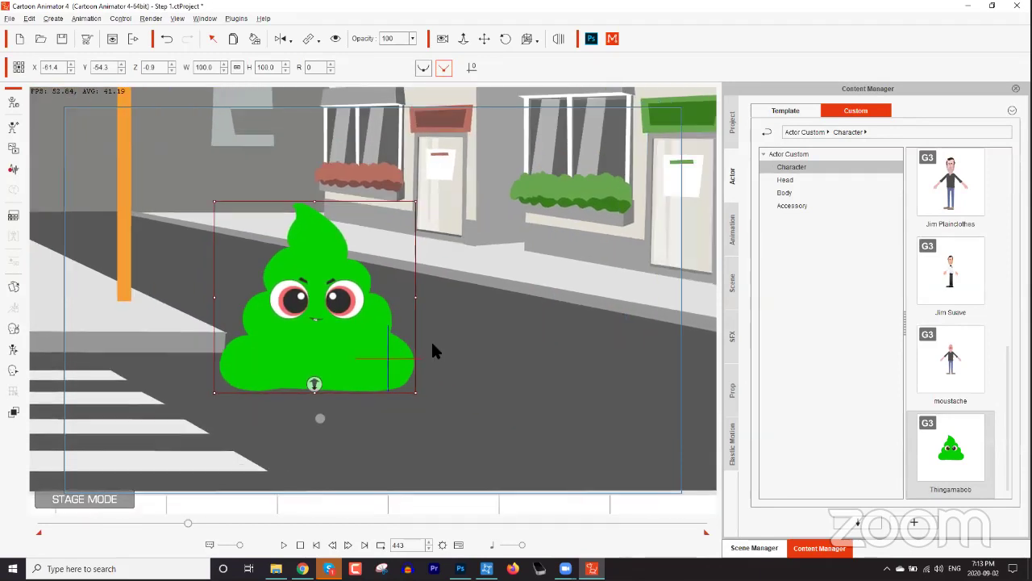
Open the Thingamabob character in Composer and start the 360 Head Creator for its face
click(13, 103)
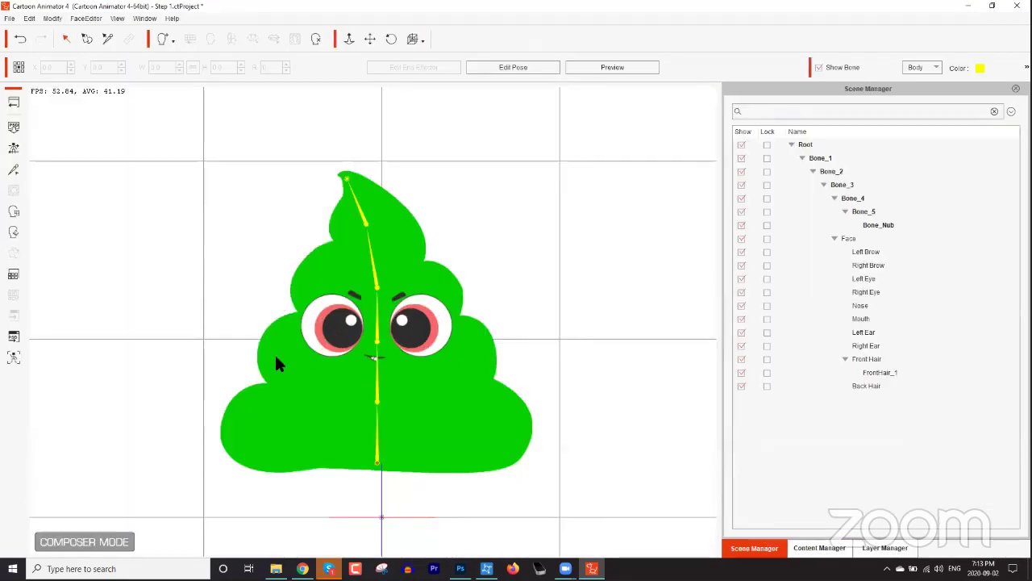
click(304, 382)
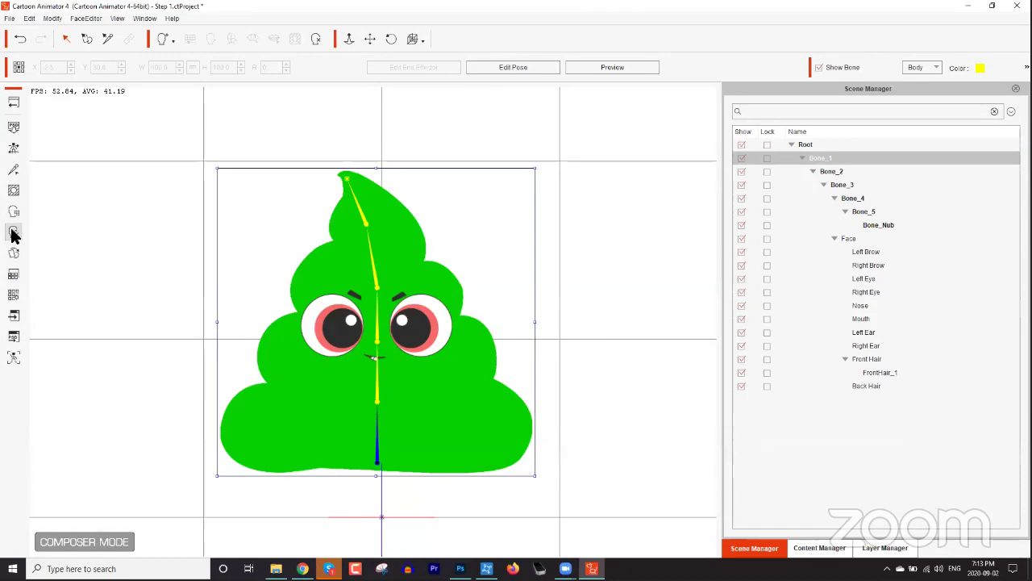
click(13, 232)
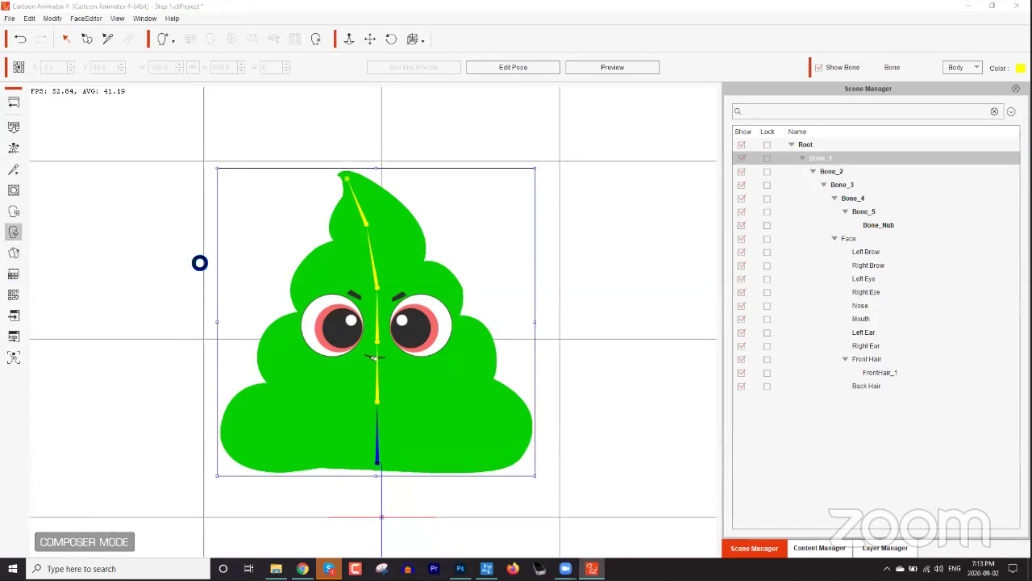
scroll(571, 336, down, 4)
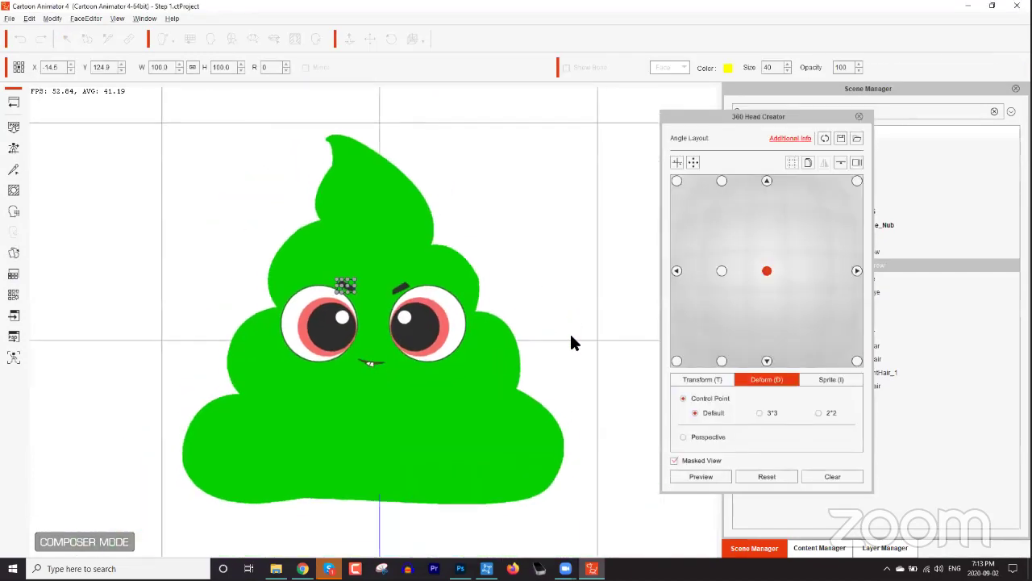
Compare the face layout at the front, far-left and far-right angles in the 360 Head Creator
click(676, 271)
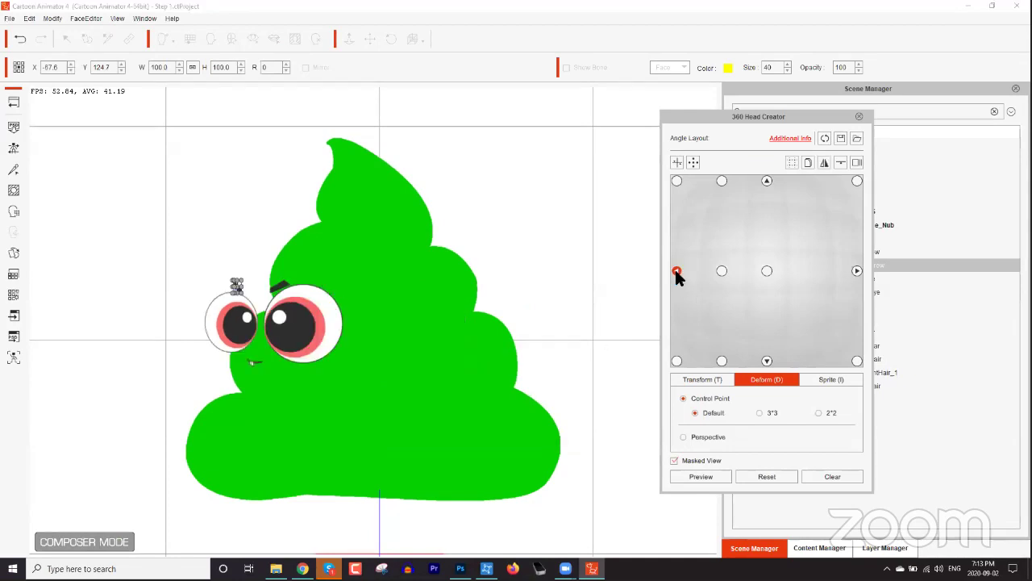
click(766, 272)
click(676, 271)
click(856, 271)
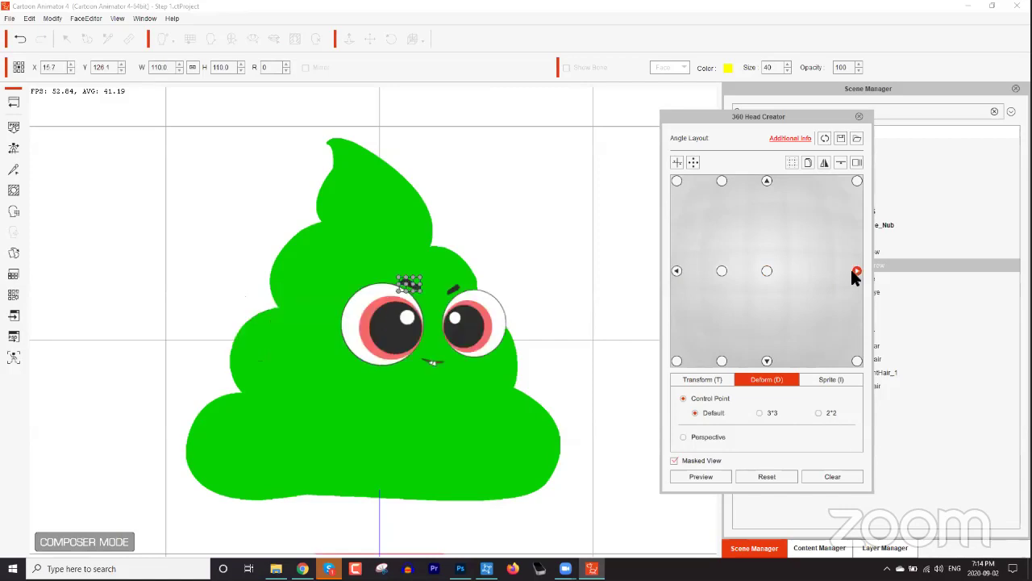
click(677, 271)
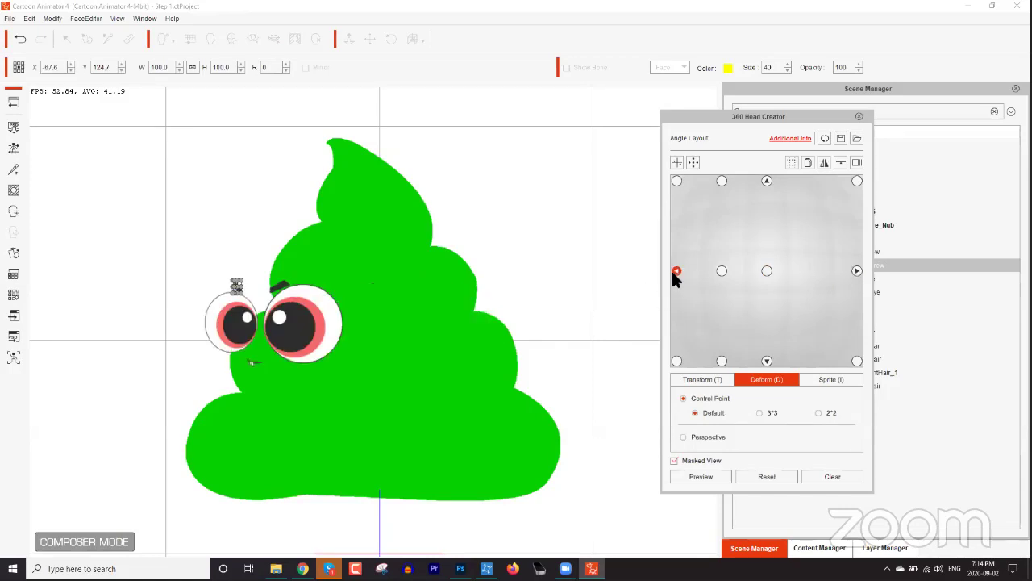
click(856, 271)
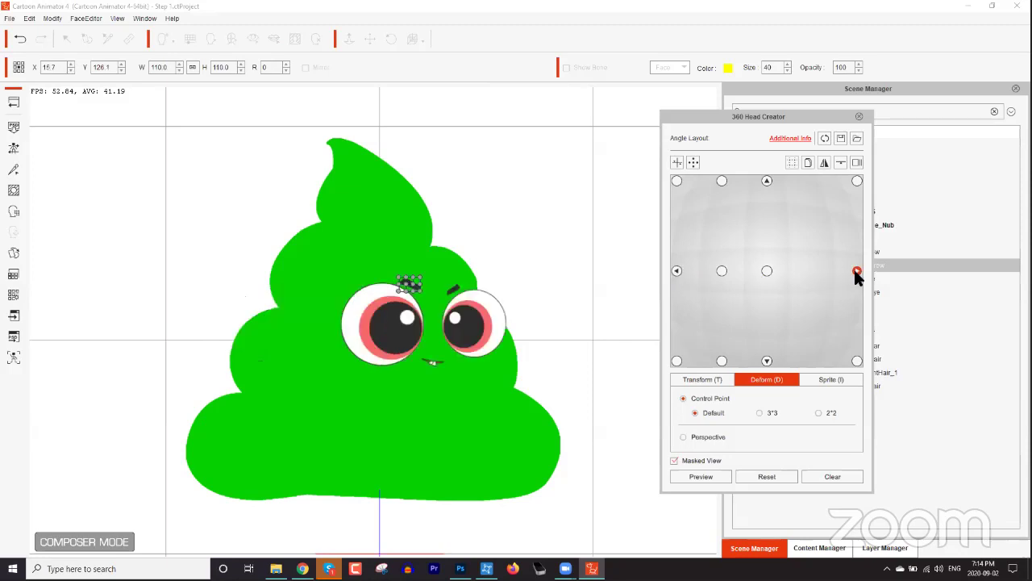
Using Transform at the far-right angle, move the outer eye beyond the body's right edge and shift the inner eye slightly lower
click(487, 326)
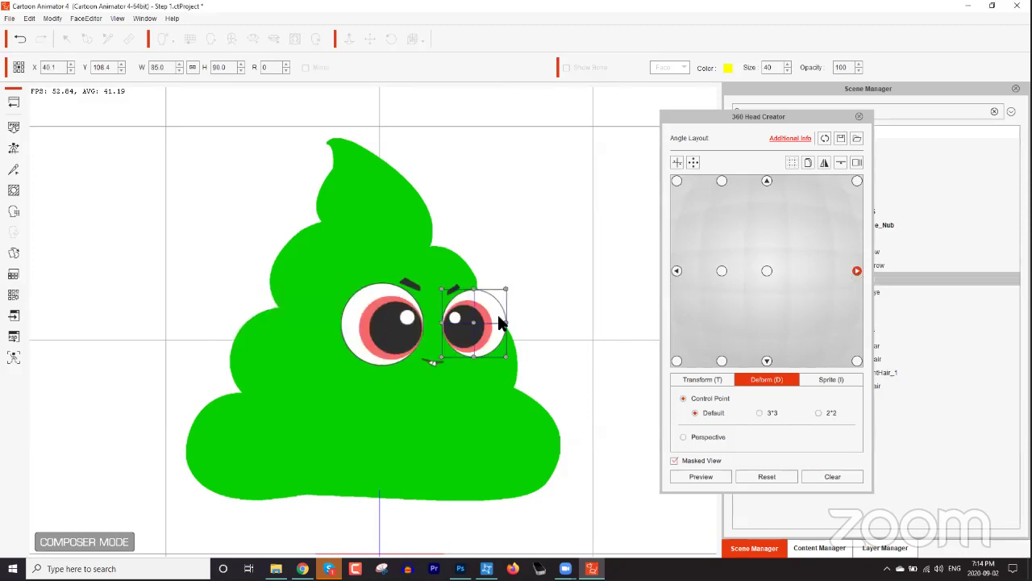
click(703, 377)
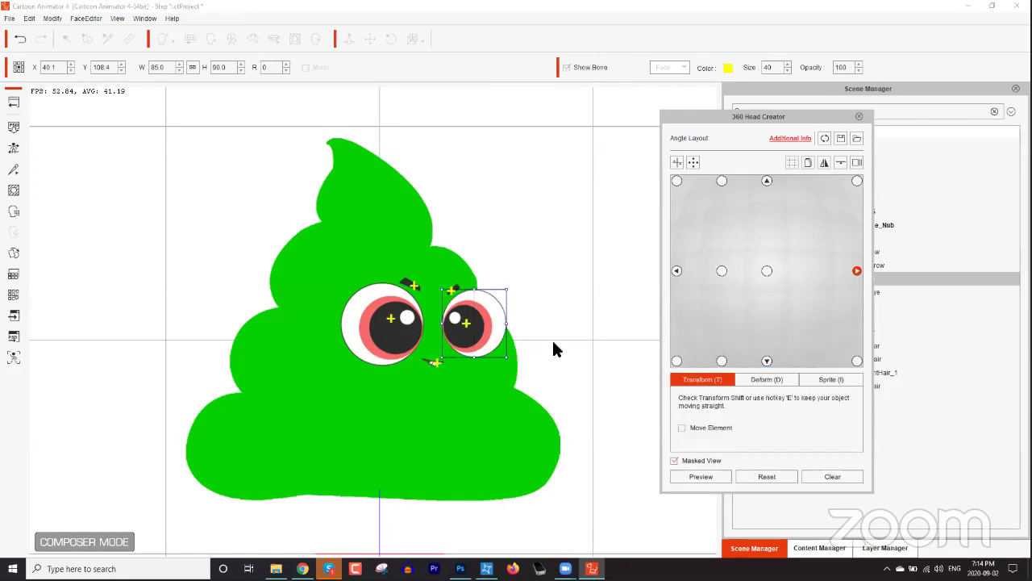
drag(498, 330, 570, 305)
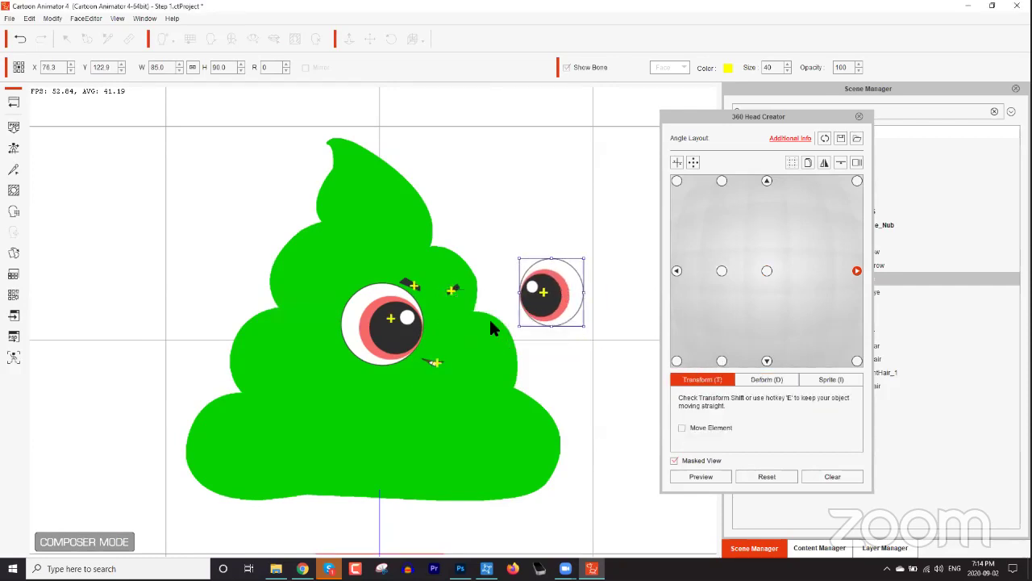
drag(406, 336, 411, 359)
Enlarge the outer brow to about 267 × 283, place it above the outer eye, and shrink the inner eye beside that eye
click(454, 291)
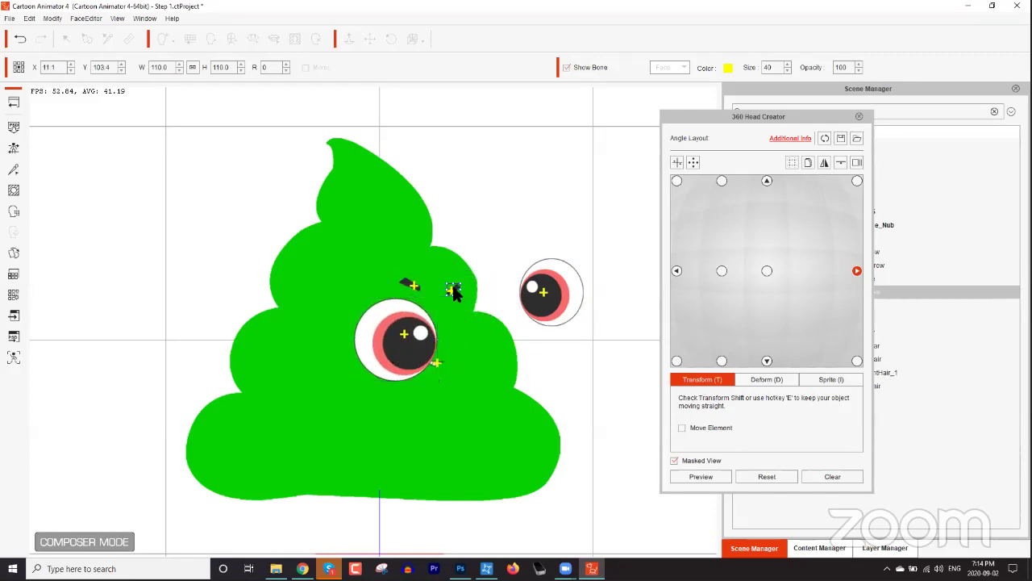
drag(454, 289, 552, 258)
click(404, 318)
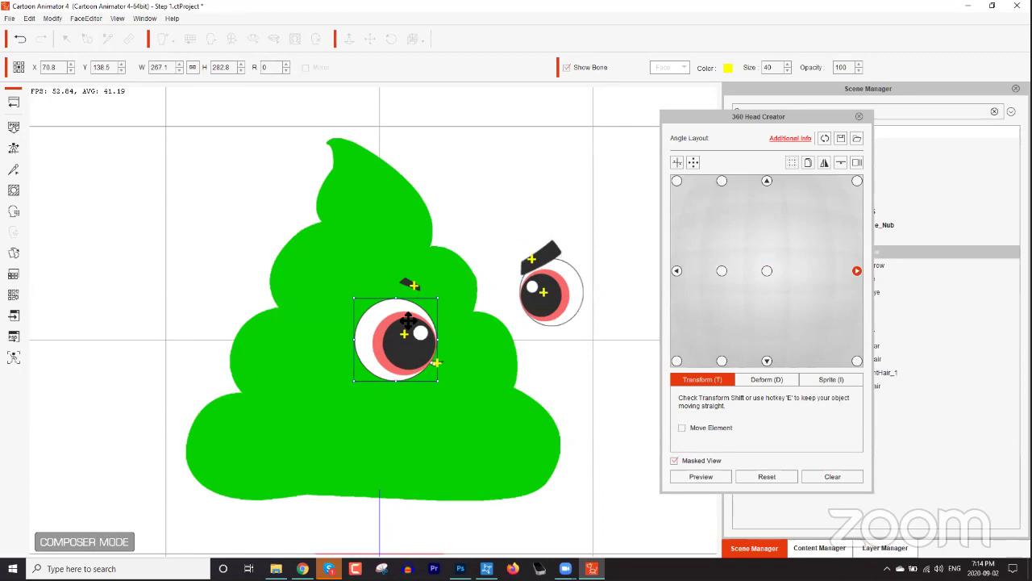
drag(405, 318, 551, 303)
Bring the outer eye against the inner one, scale it to about 74 × 78, and reposition its brow above it
click(557, 302)
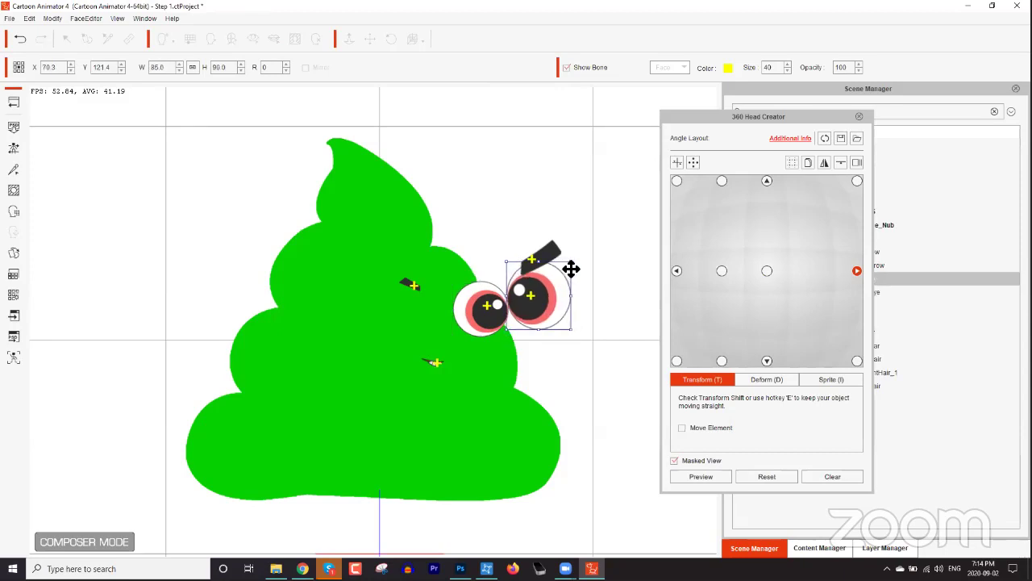
drag(570, 264, 553, 297)
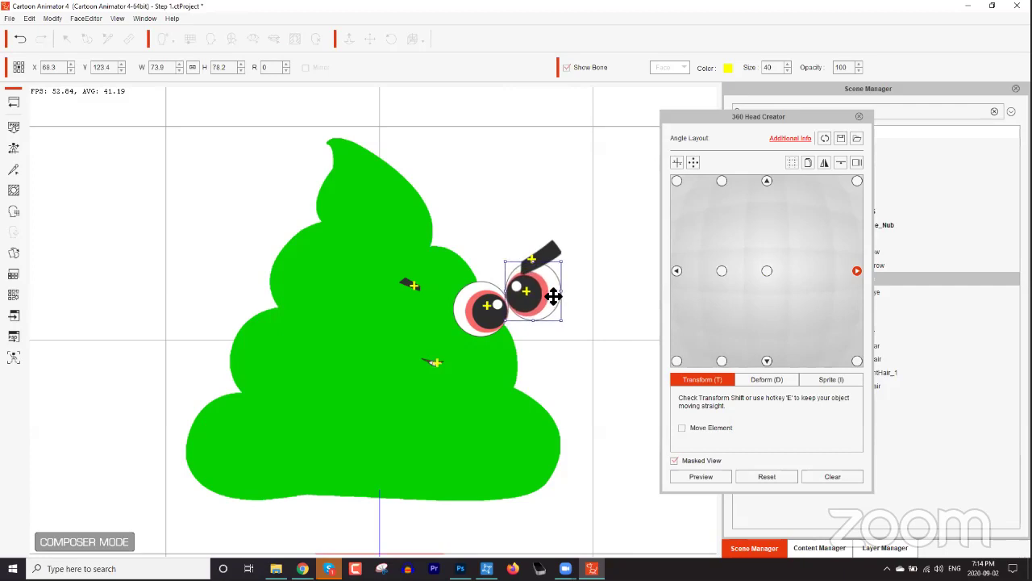
click(546, 254)
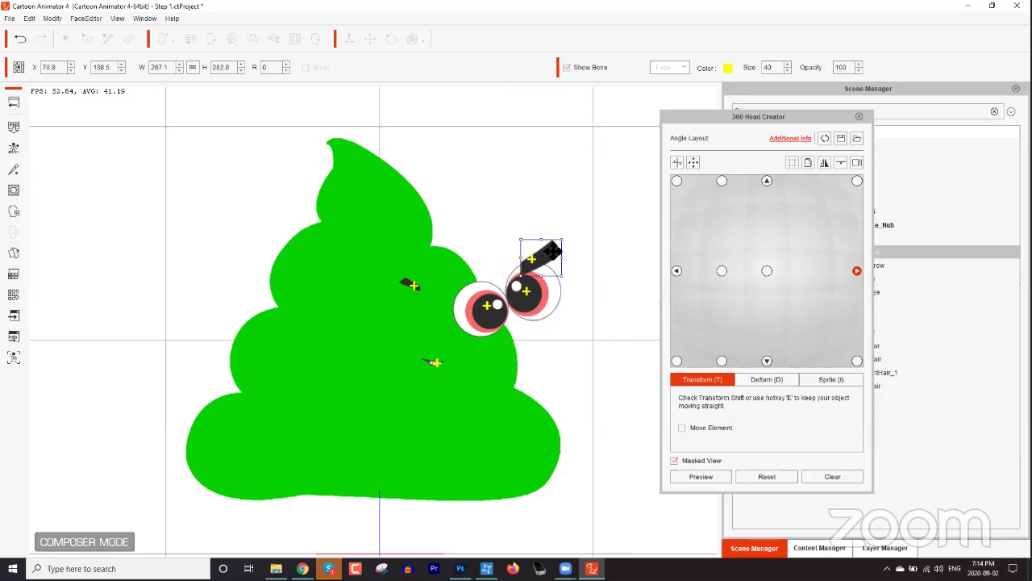
drag(545, 253, 529, 261)
Scale the inner brow to about 290.5 × 290.5 and move it above the inner eye
click(411, 283)
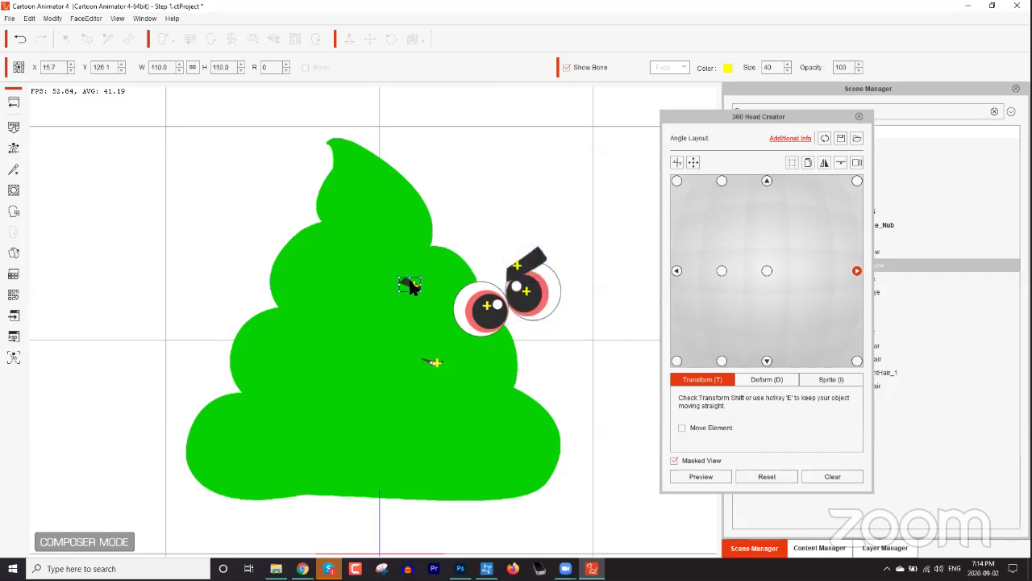
scroll(421, 281, down, 5)
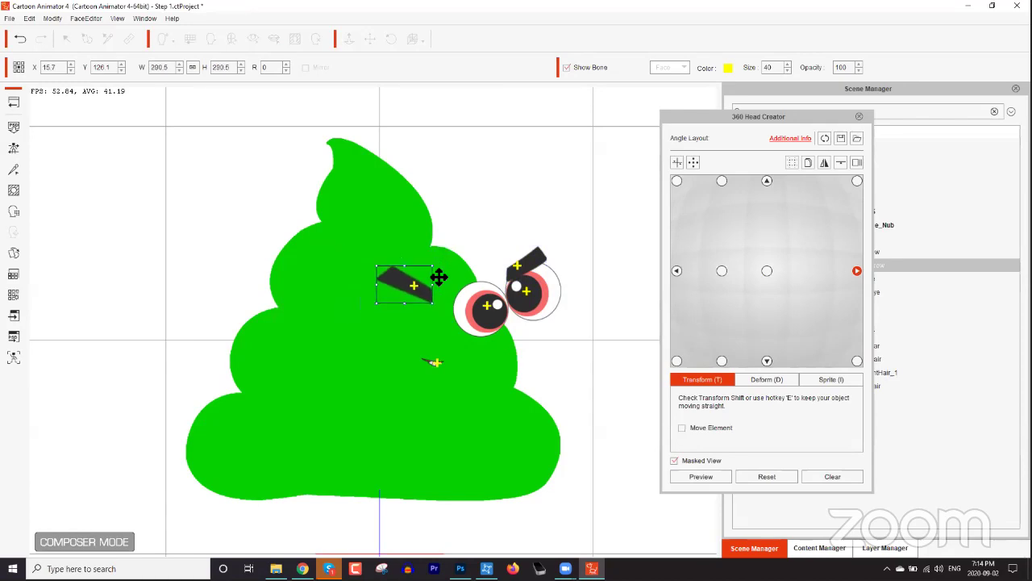
drag(426, 286, 487, 289)
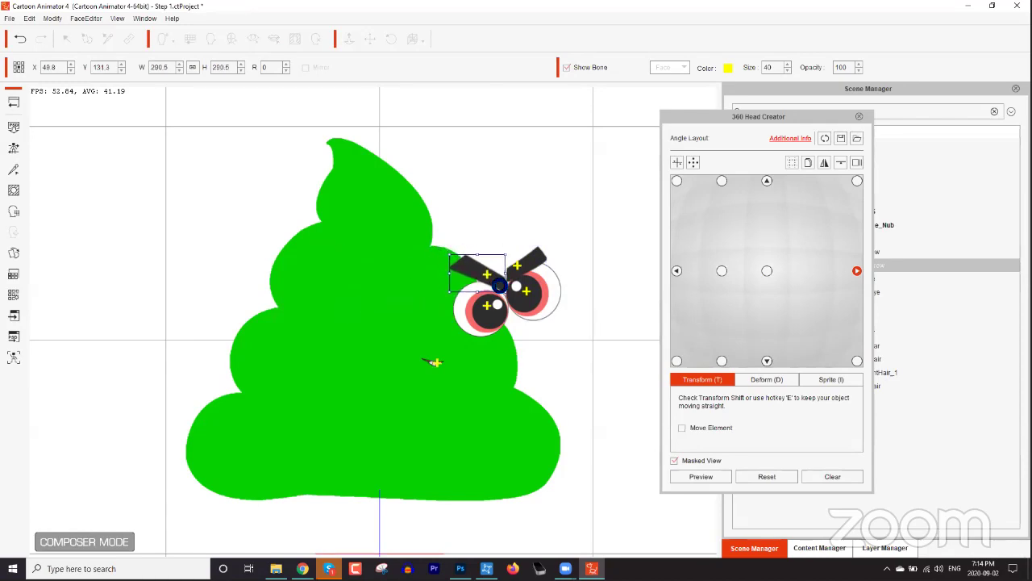
Scale the mouth to 338.4 × 338.4, rotate it to 337, and place it below the eyes at the body's right edge
click(431, 364)
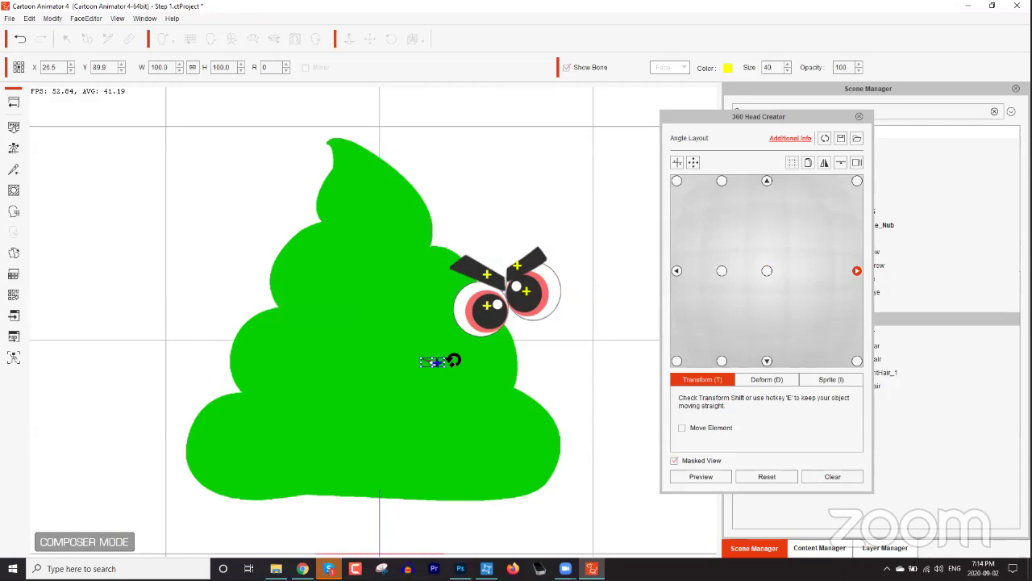
scroll(494, 324, down, 3)
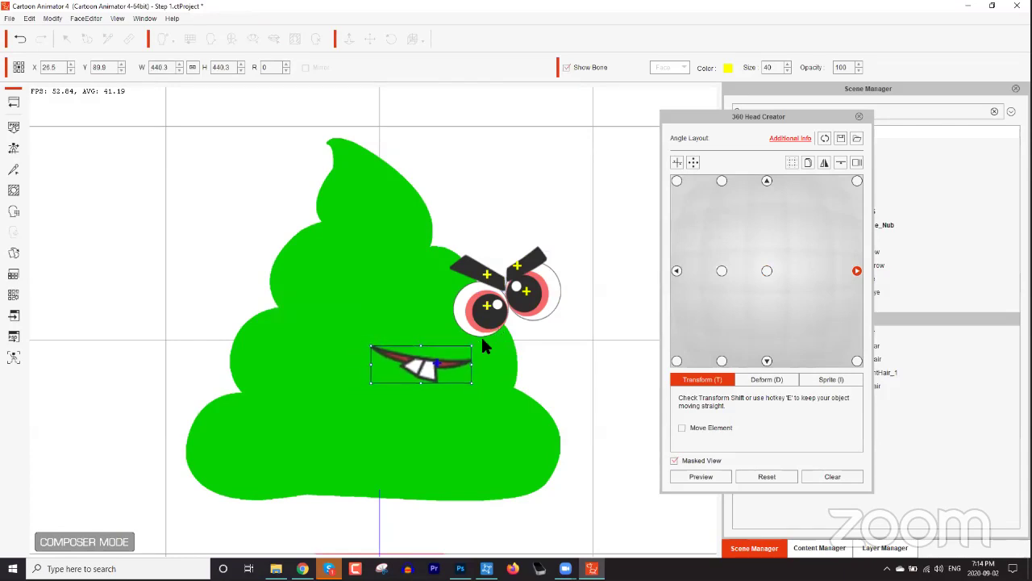
drag(457, 364, 557, 321)
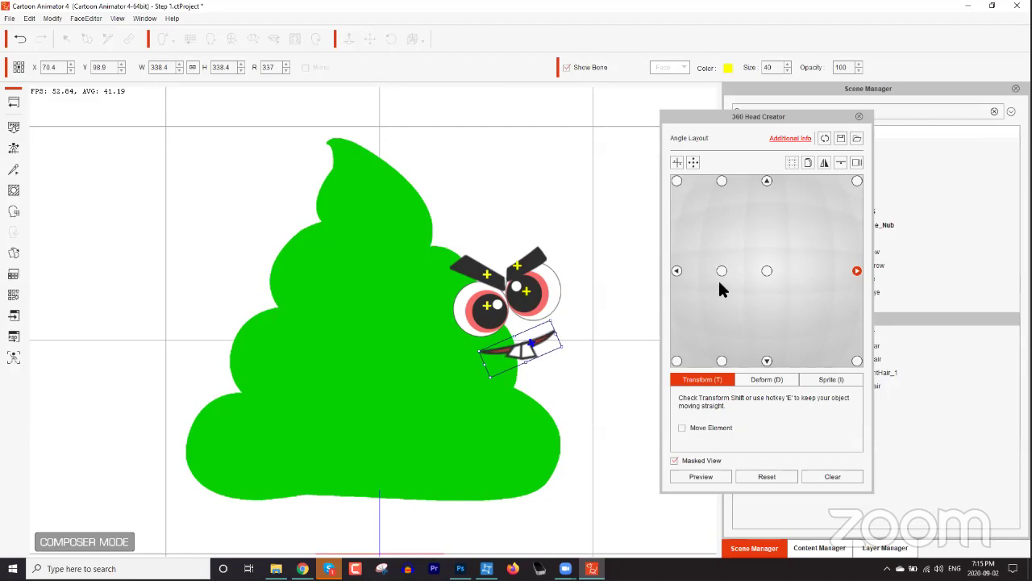
Compare the front and far-right angles, and briefly show the angle region selection grid
click(766, 273)
click(766, 271)
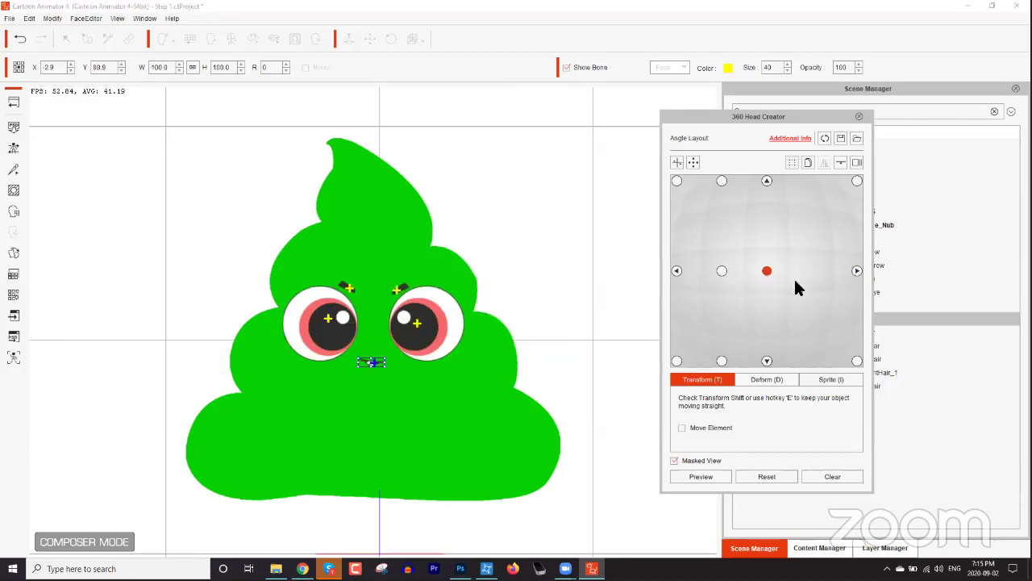
click(855, 271)
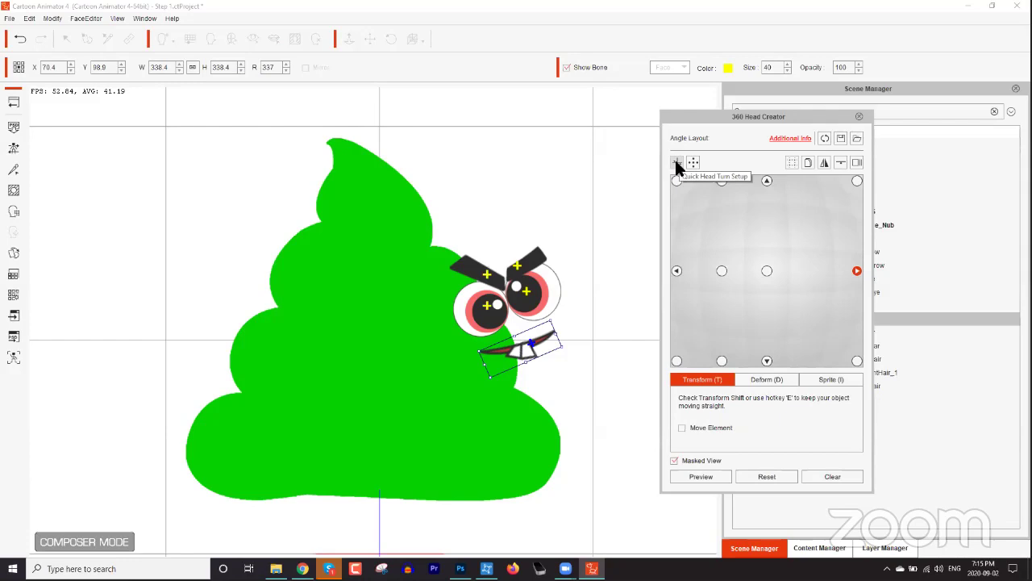
click(792, 163)
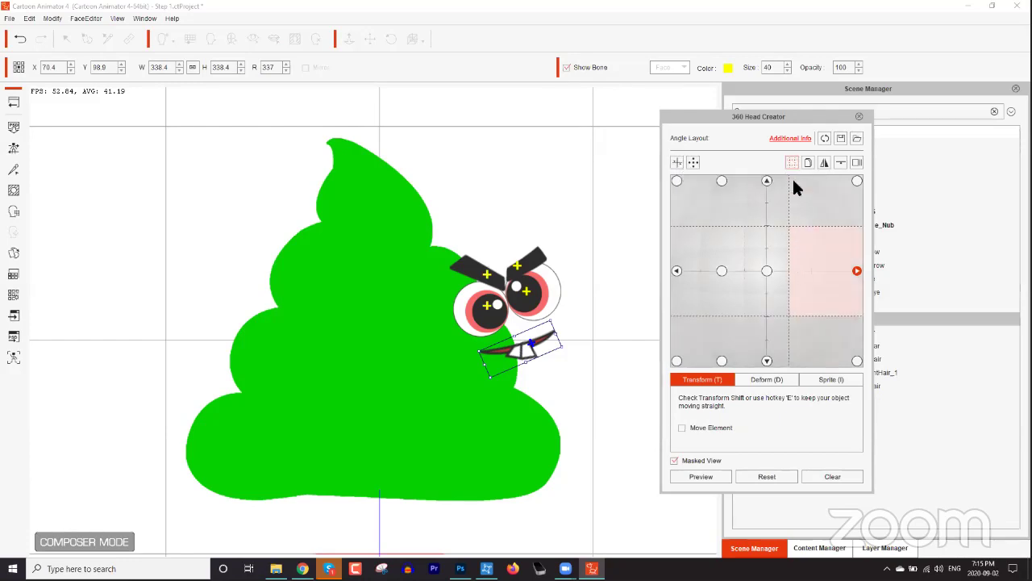
click(791, 163)
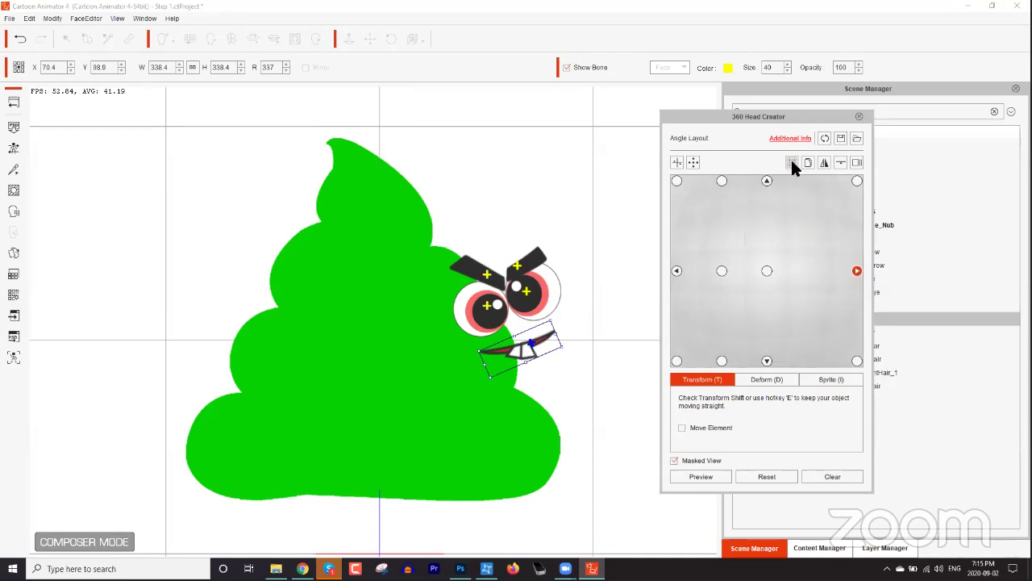
Add an angle point midway between the front and far-right angles in the angle layout
click(692, 163)
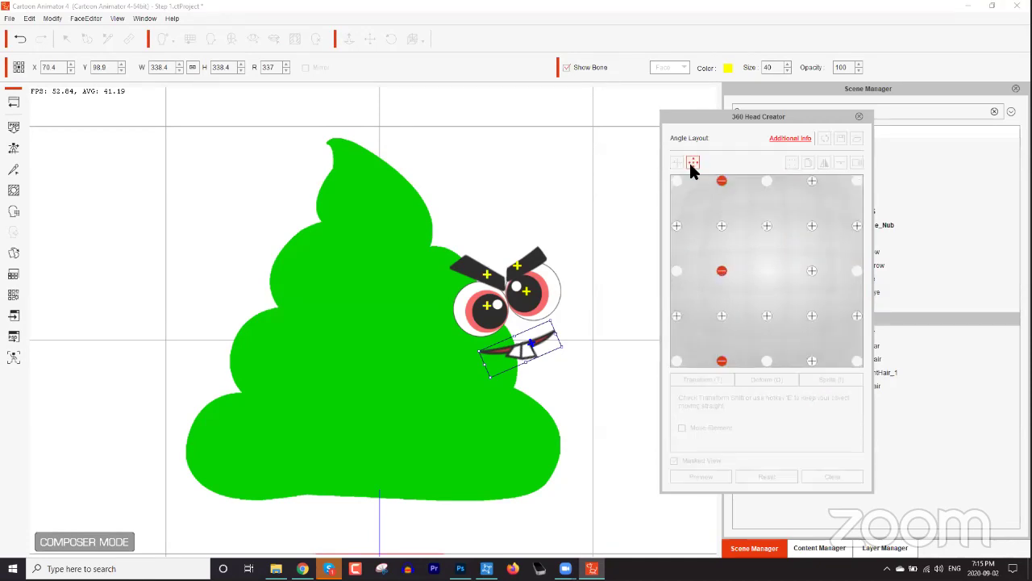
click(812, 271)
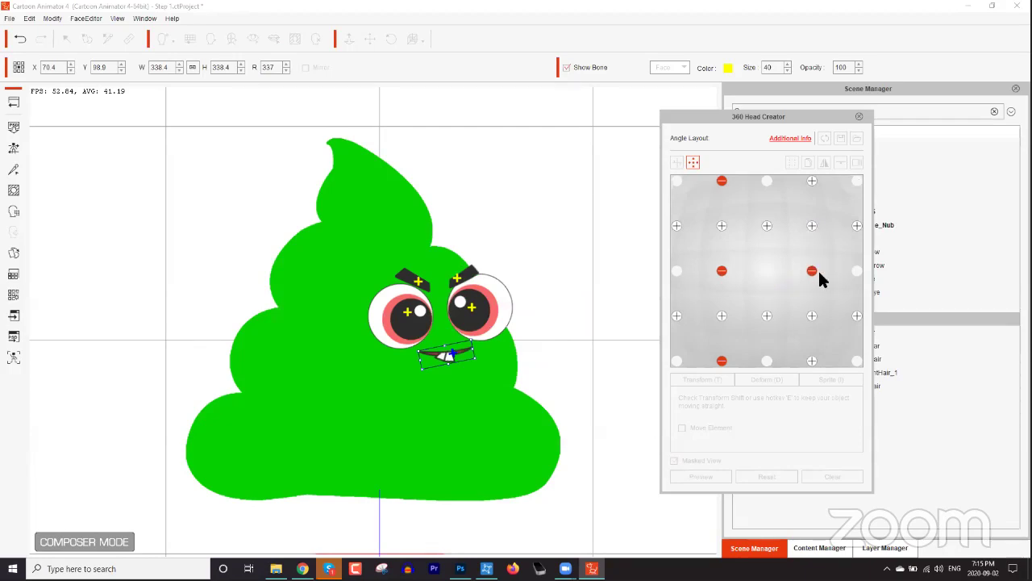
click(693, 163)
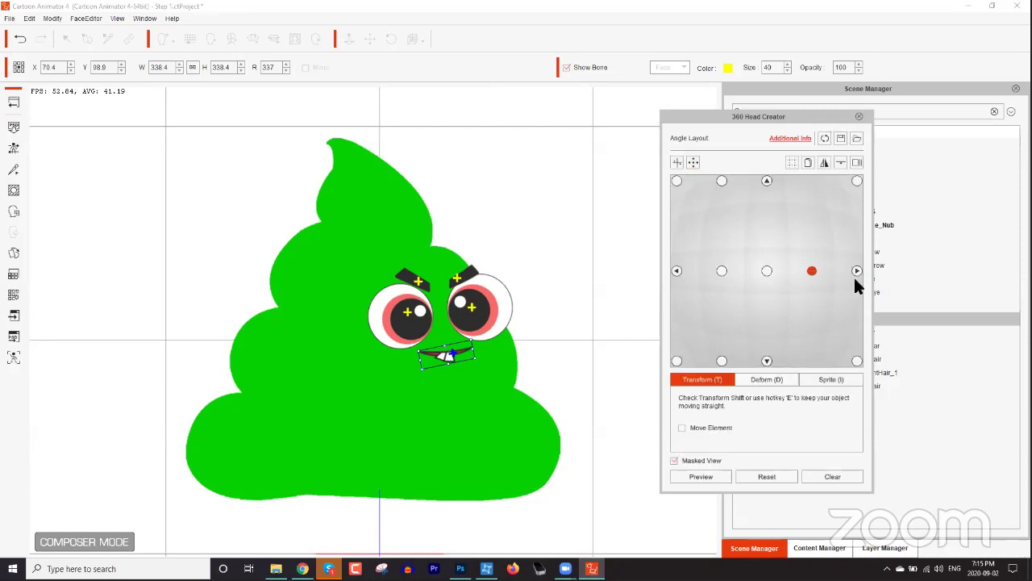
Check the front and far-right angles, and try interpolating the mouth at the in-between angle from its neighbouring angles
click(767, 271)
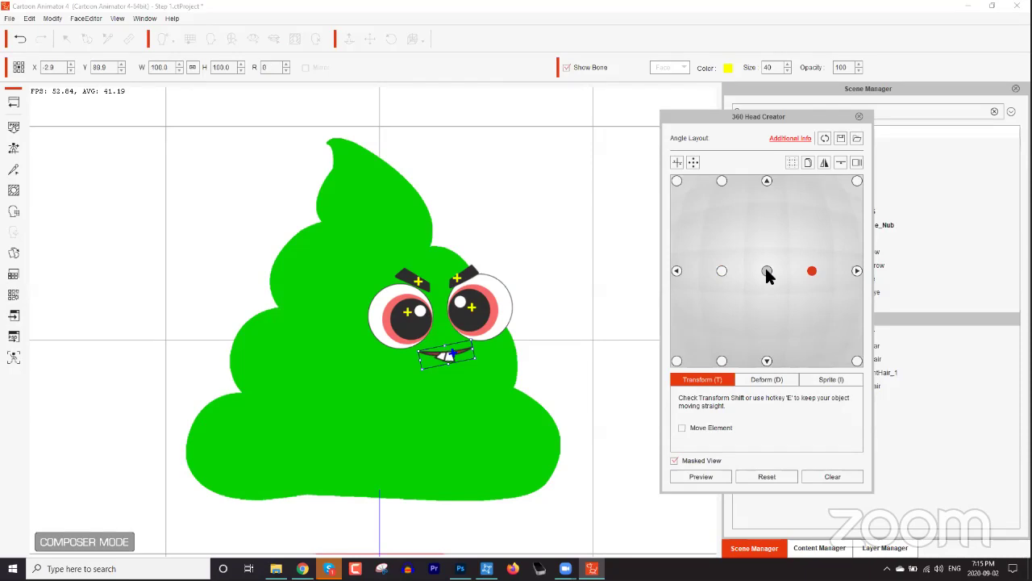
click(857, 271)
click(812, 271)
click(837, 162)
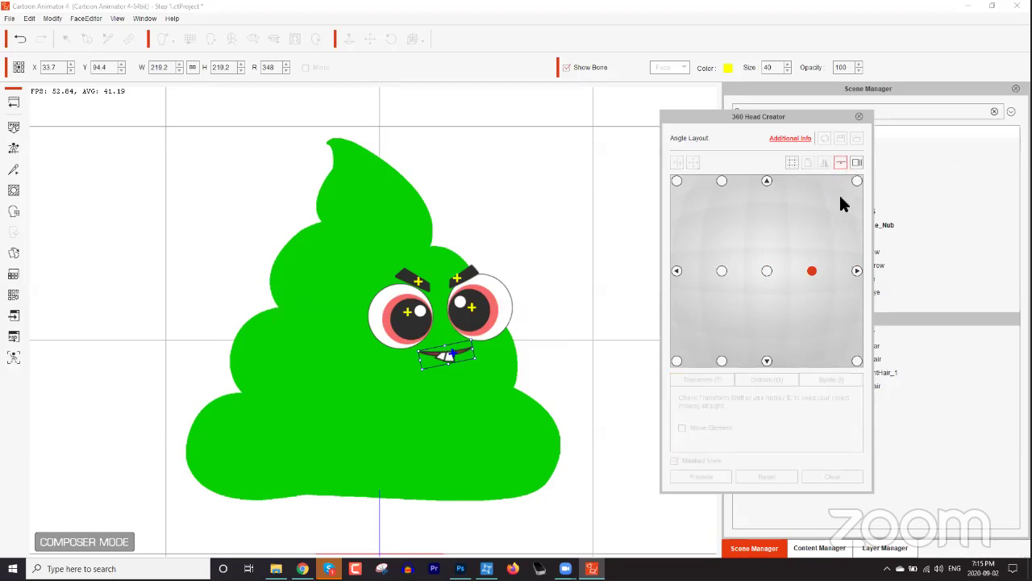
click(765, 272)
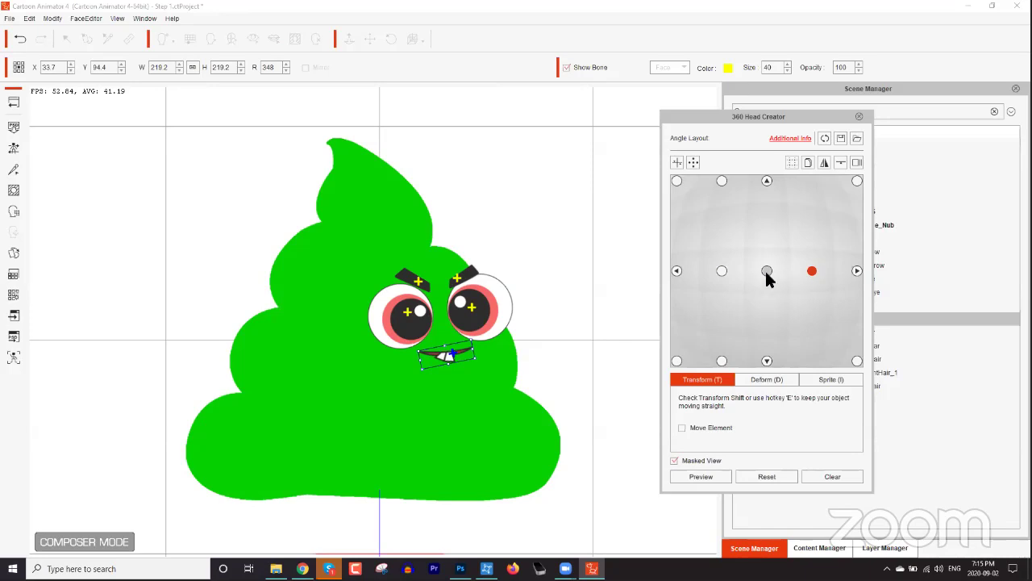
At the in-between angle, move the mouth down and left, the inner eye up and left, and the outer eye down and right
drag(467, 354, 421, 387)
click(417, 317)
drag(417, 317, 395, 285)
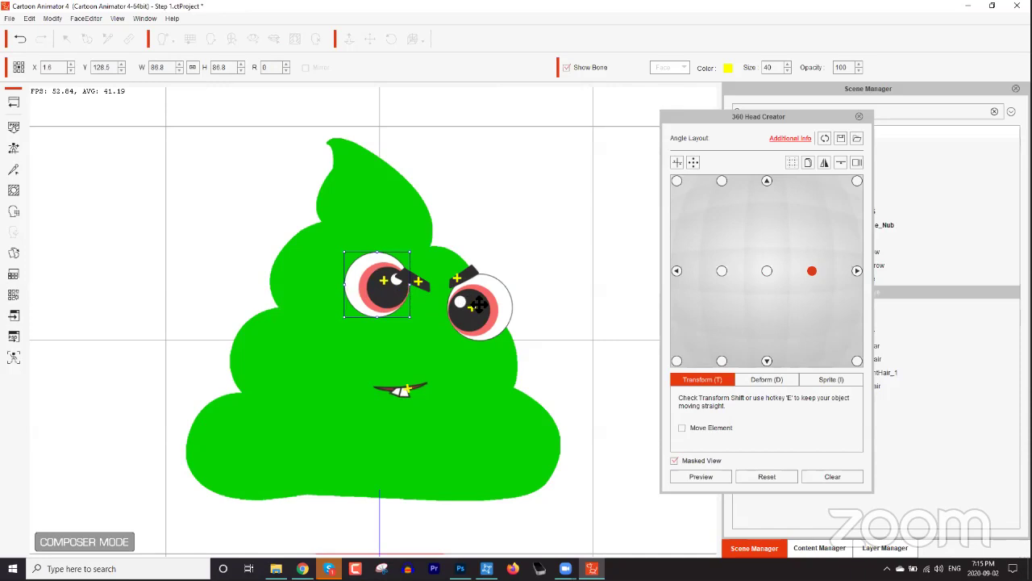
click(493, 317)
drag(493, 317, 509, 351)
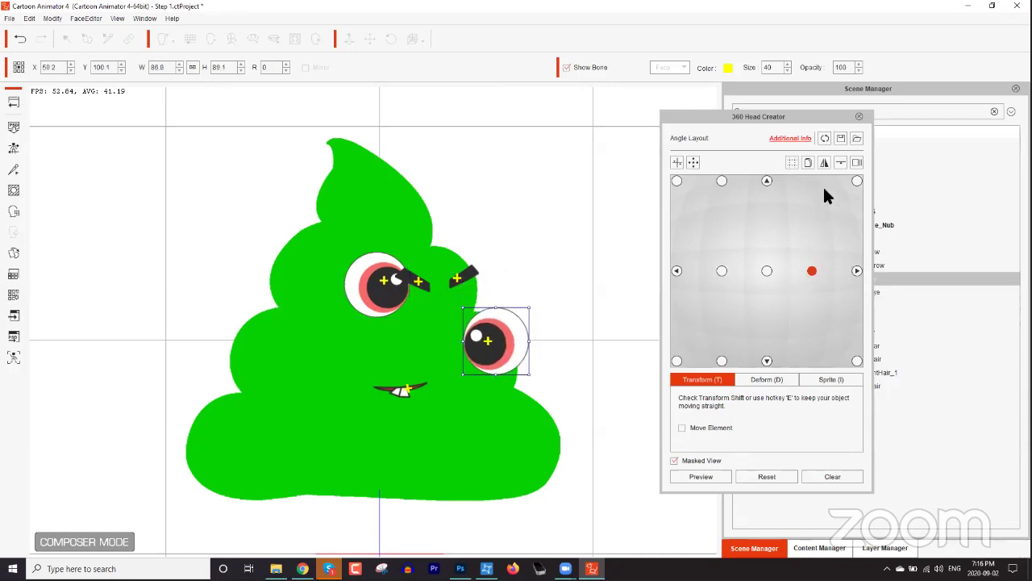
Return to the front angle and preview the head turning out to the far-right angle
click(766, 269)
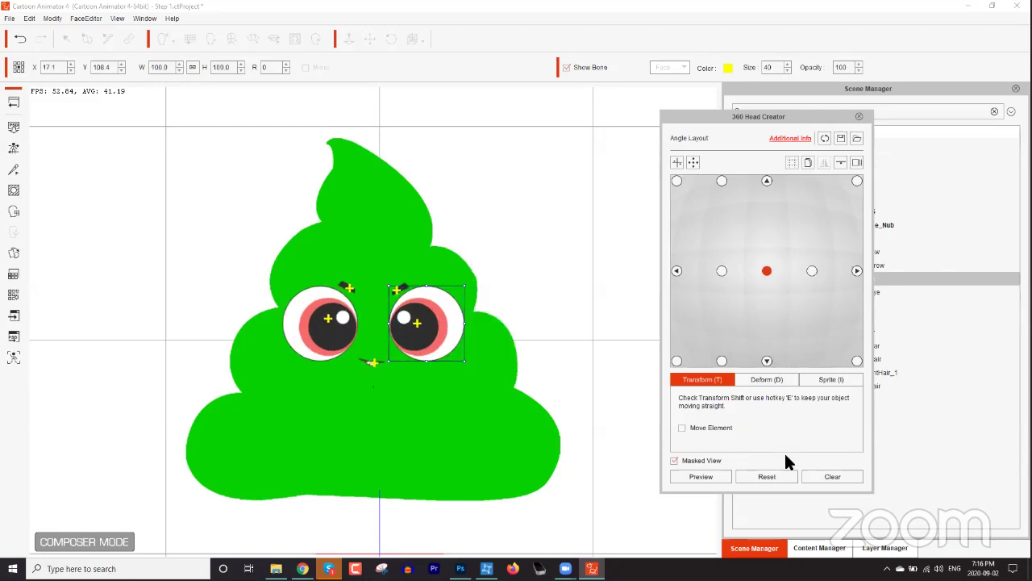
click(726, 476)
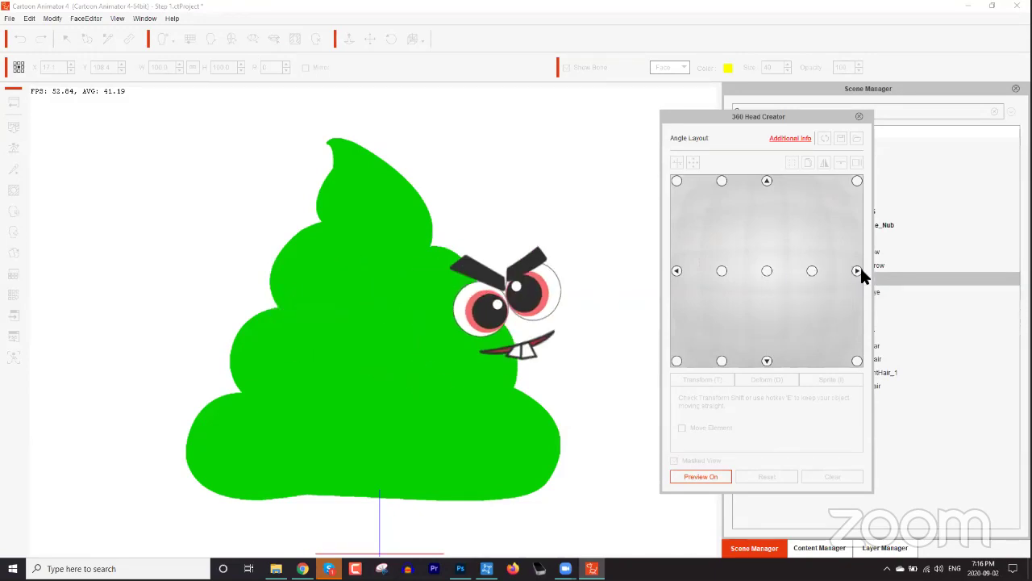
click(700, 476)
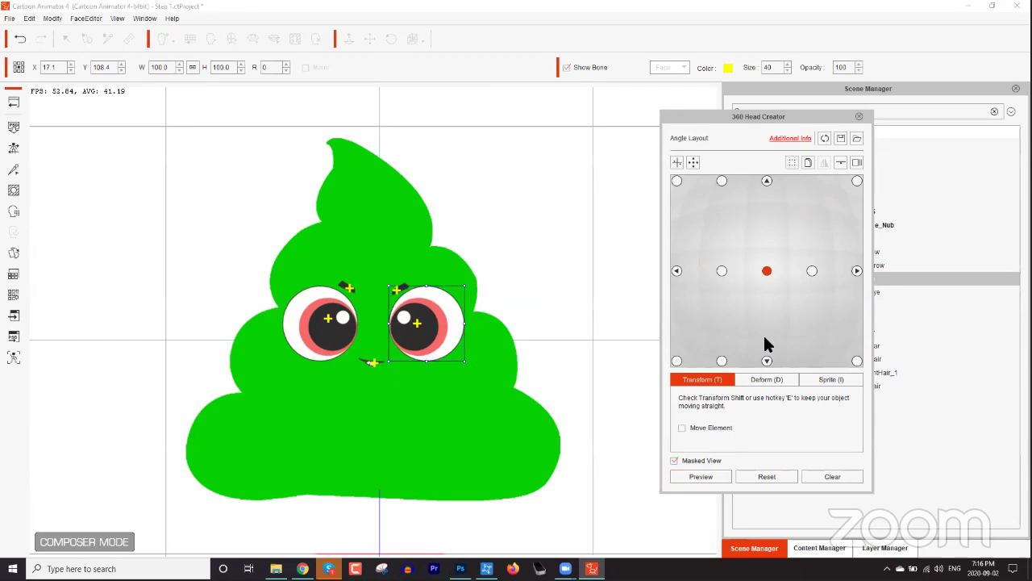
At the in-between angle, interpolate the outer and inner eyes from the front and far-right angles
click(812, 272)
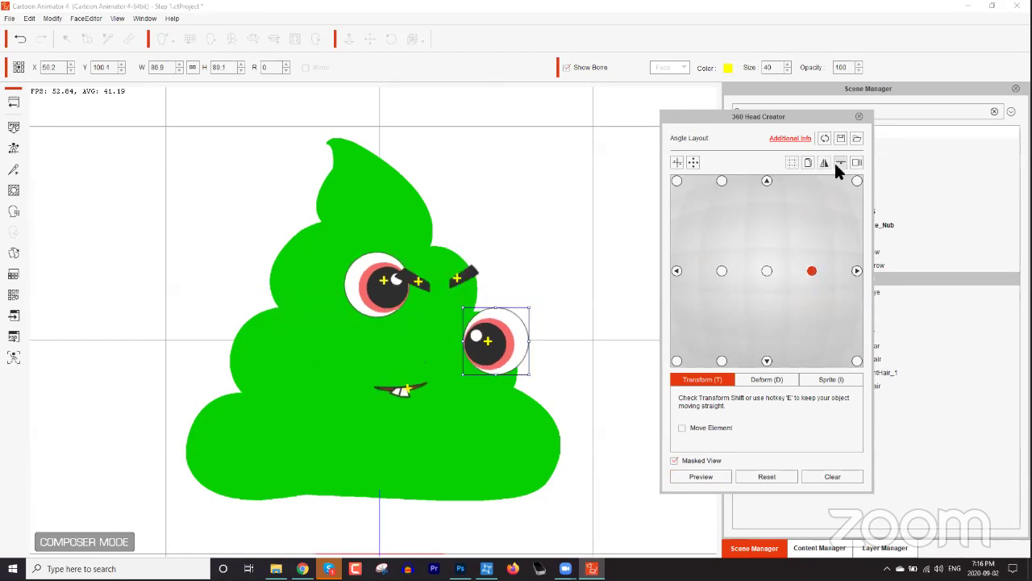
click(837, 161)
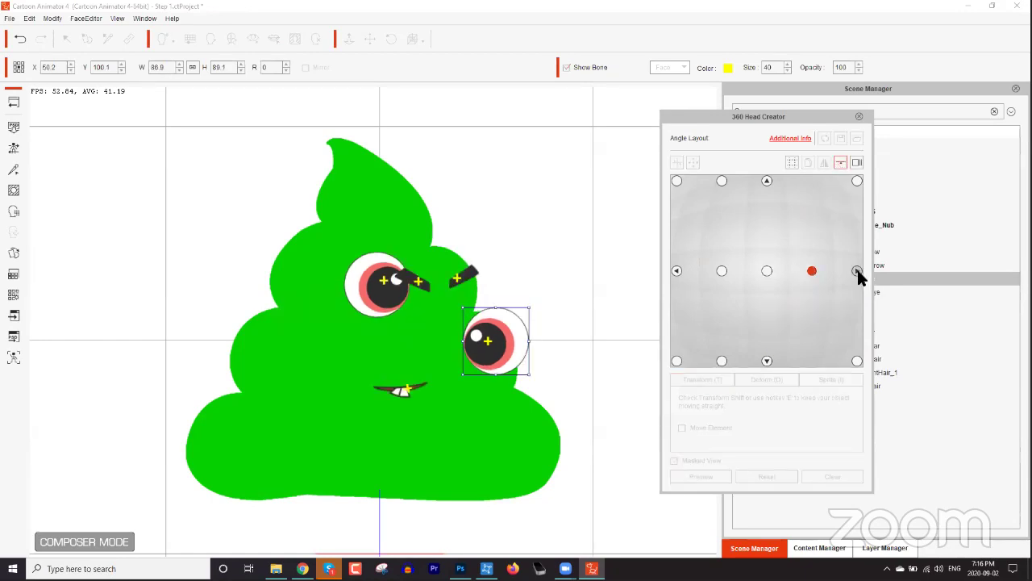
click(765, 275)
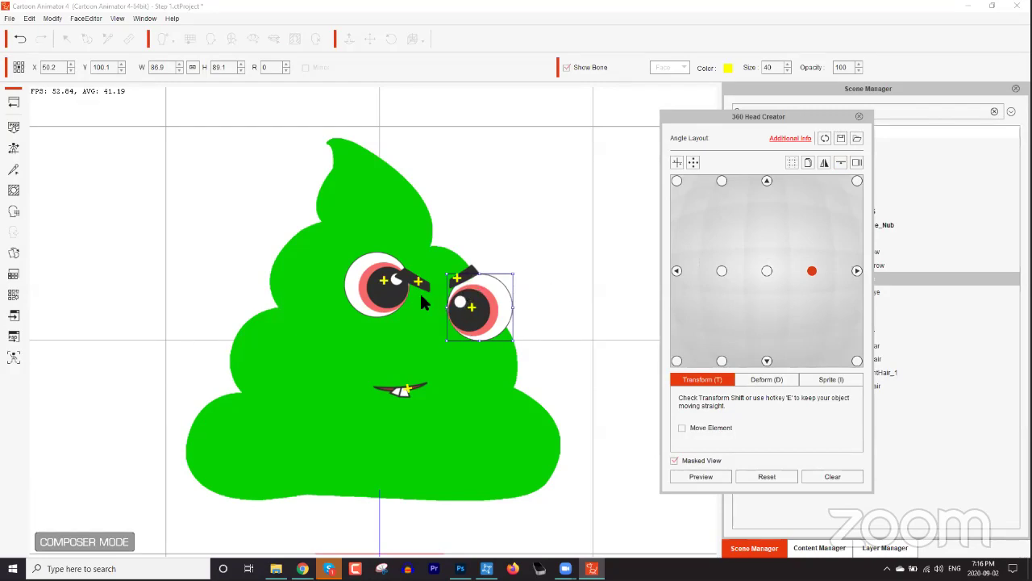
click(399, 296)
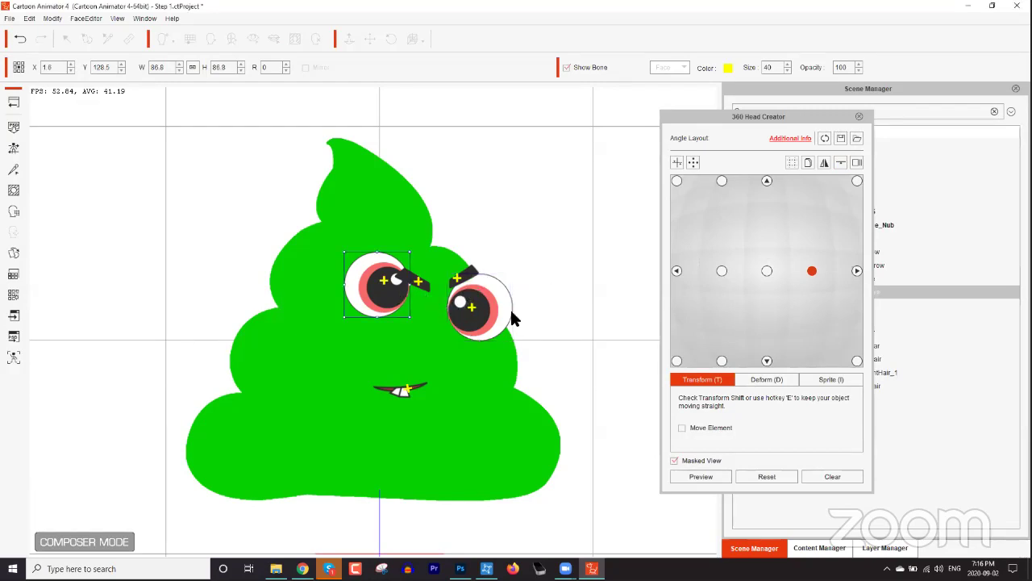
click(839, 164)
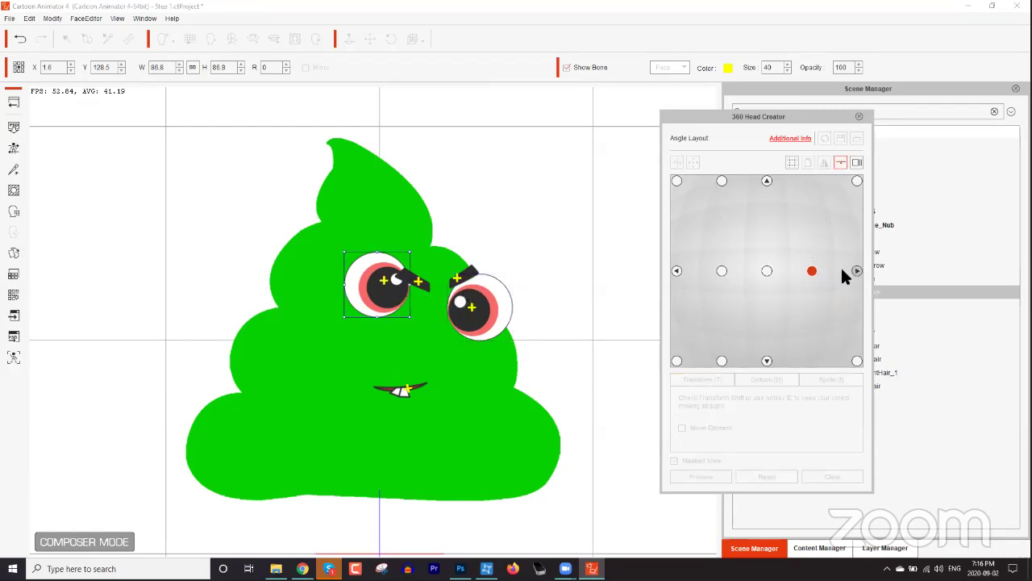
click(766, 271)
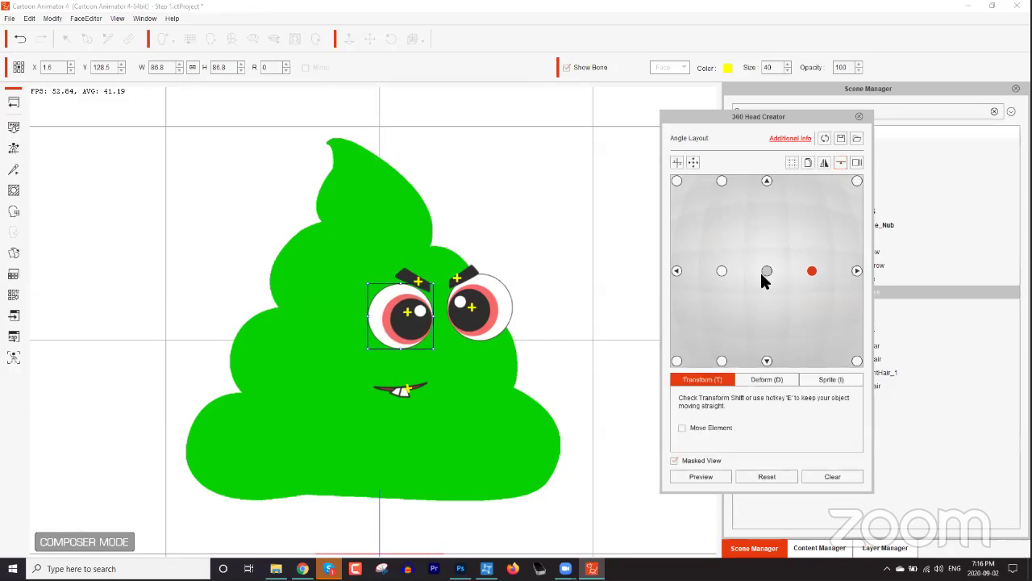
Interpolate the outer and inner brows at the in-between angle from the front and far-right angles
click(463, 276)
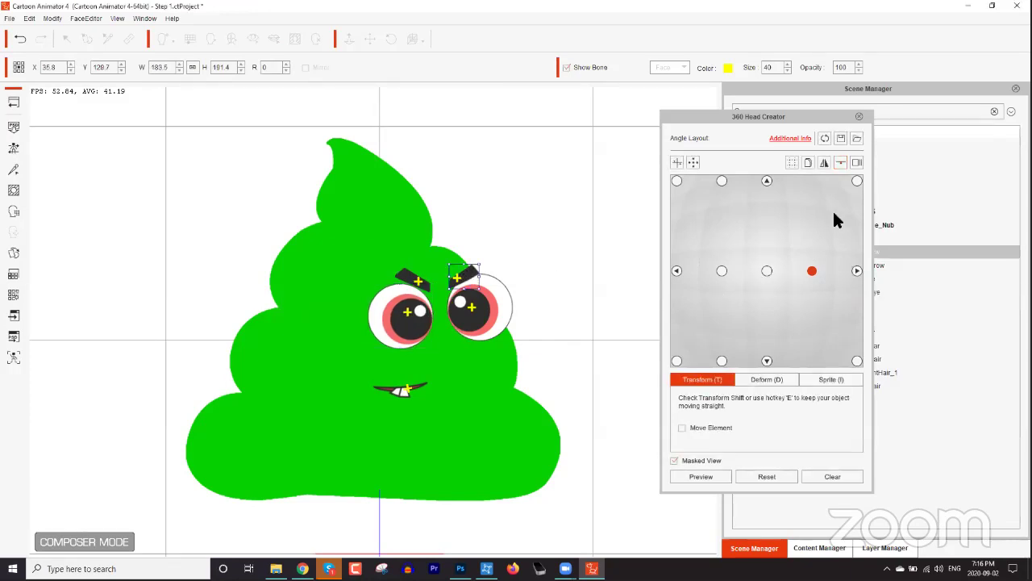
click(838, 163)
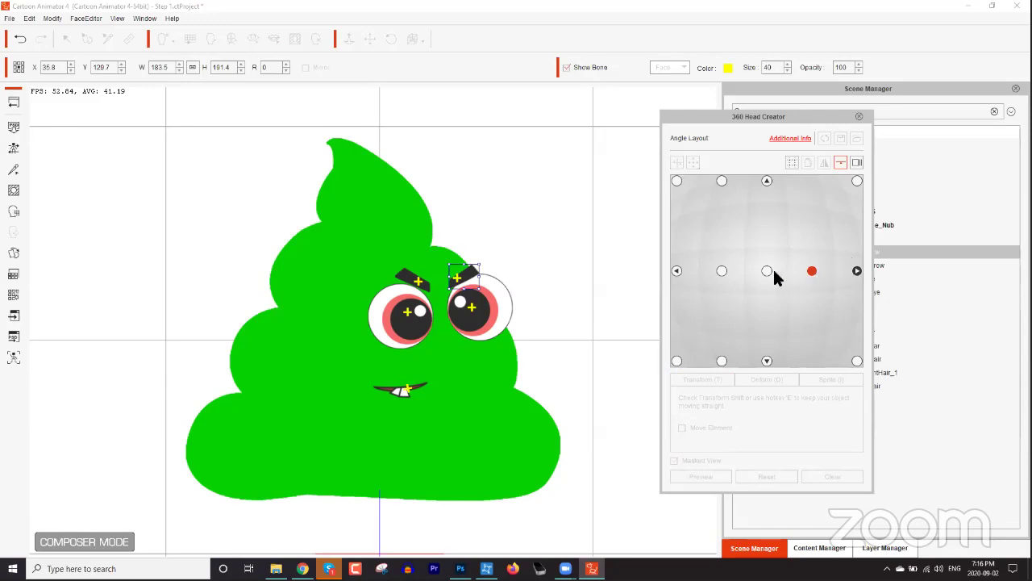
click(408, 277)
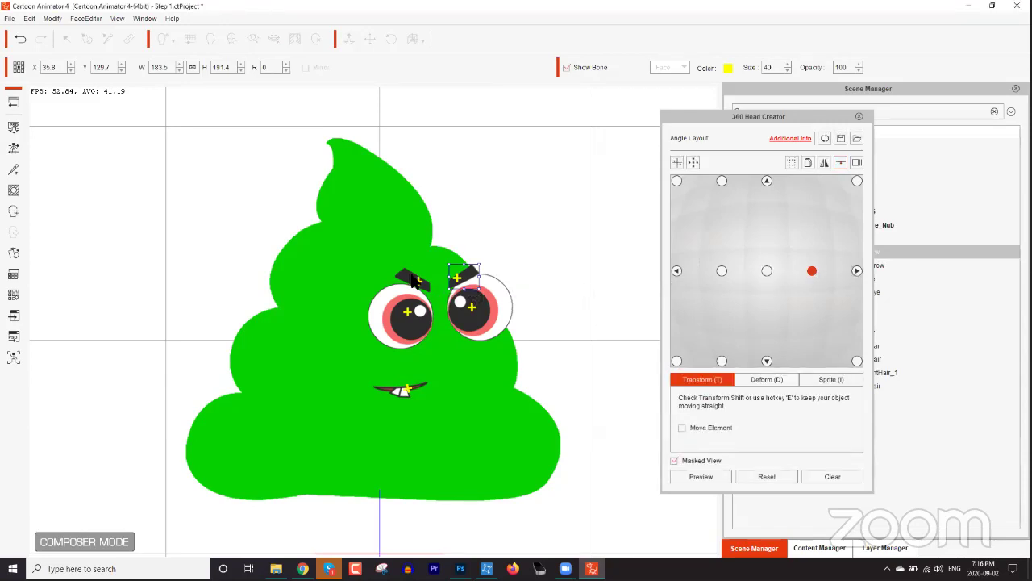
click(839, 163)
click(766, 270)
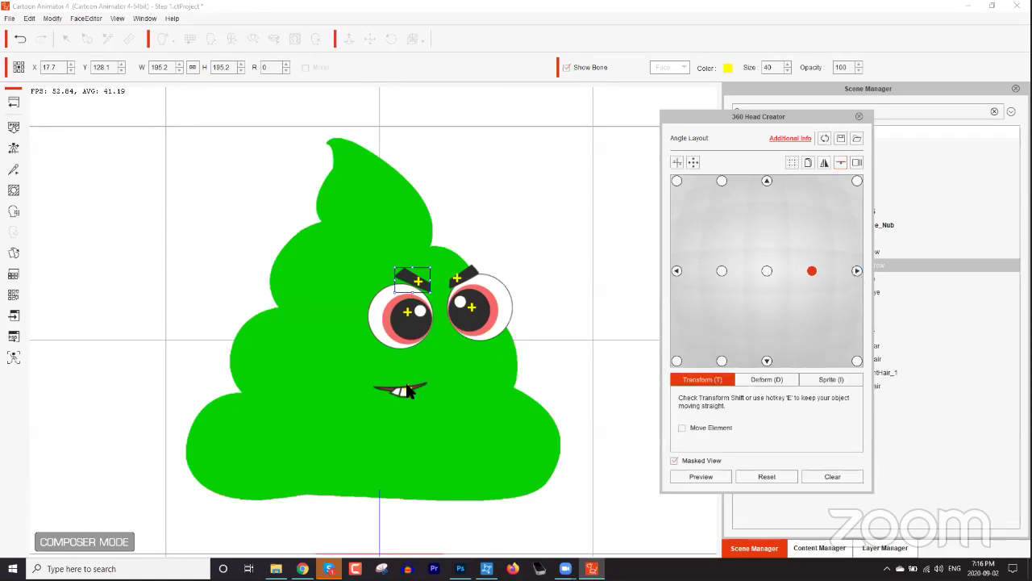
Interpolate the mouth at the in-between angle from the front and far-right angles
click(403, 386)
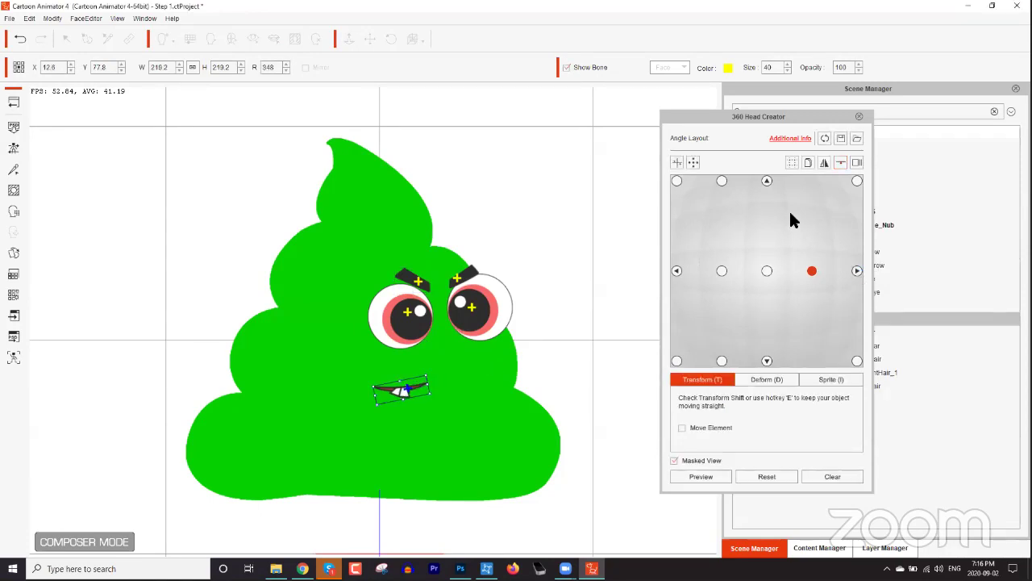
click(840, 163)
click(766, 270)
click(856, 271)
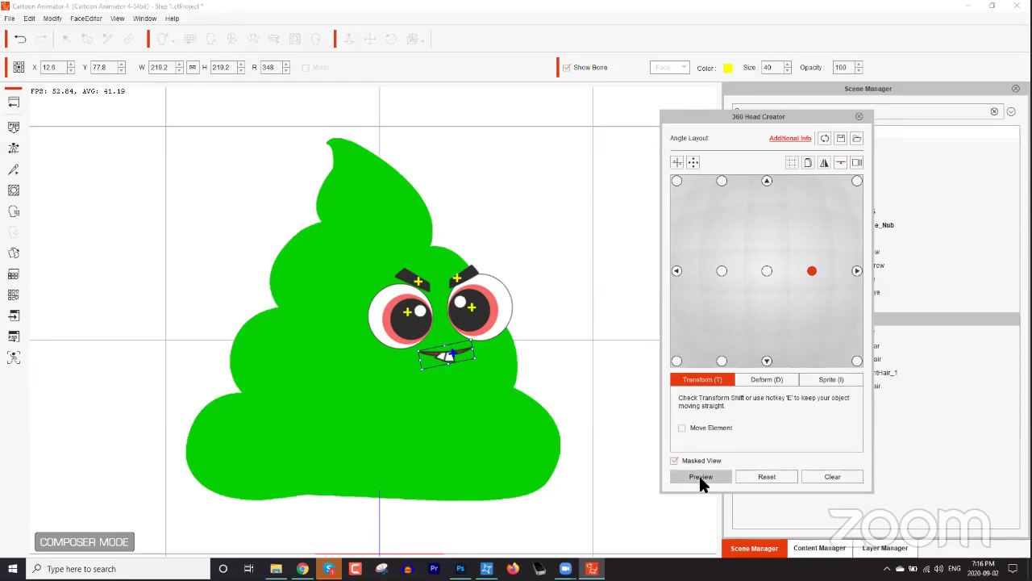
Preview the head turn through the interpolated in-between angle and leave the preview
click(699, 476)
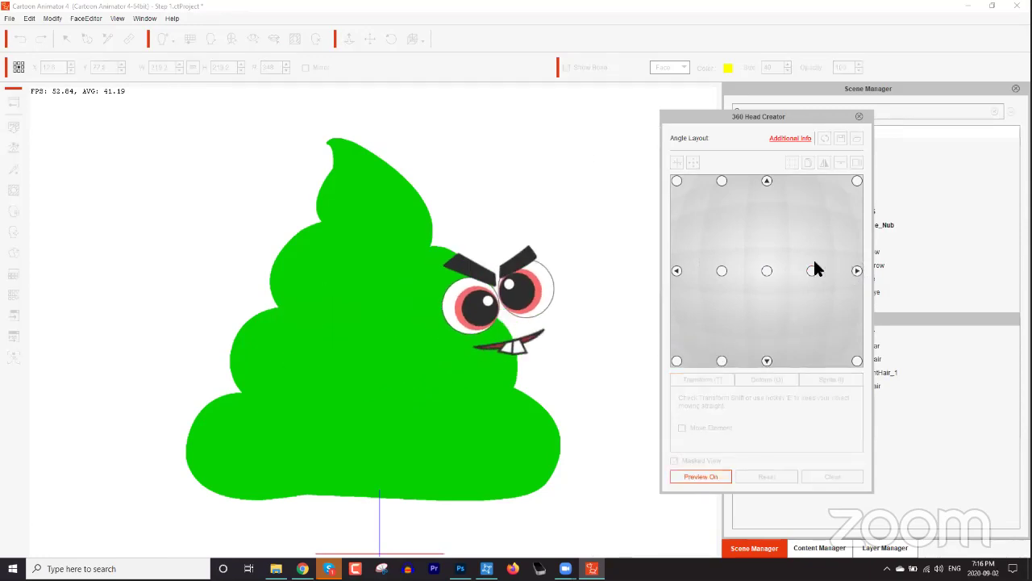
click(703, 476)
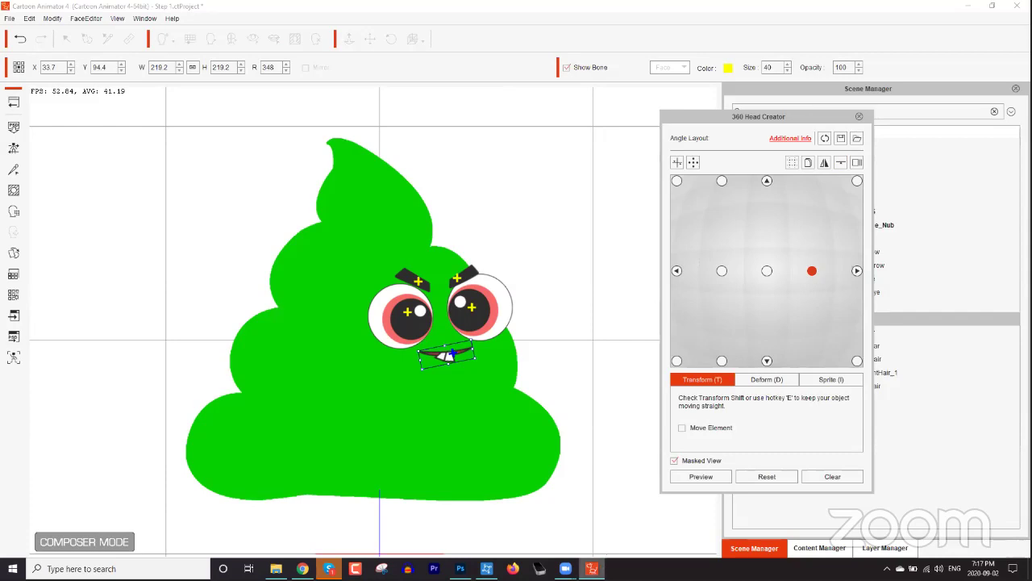
mouse_move(592, 569)
At the far-right angle, look over the Deform mode for the mouth and select the body in Sprite mode
click(856, 272)
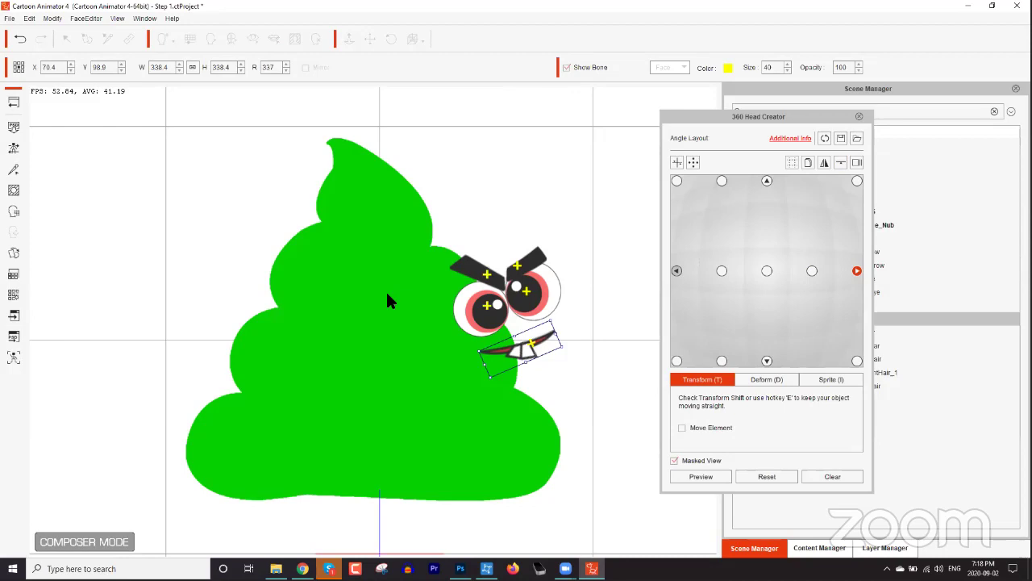
click(778, 382)
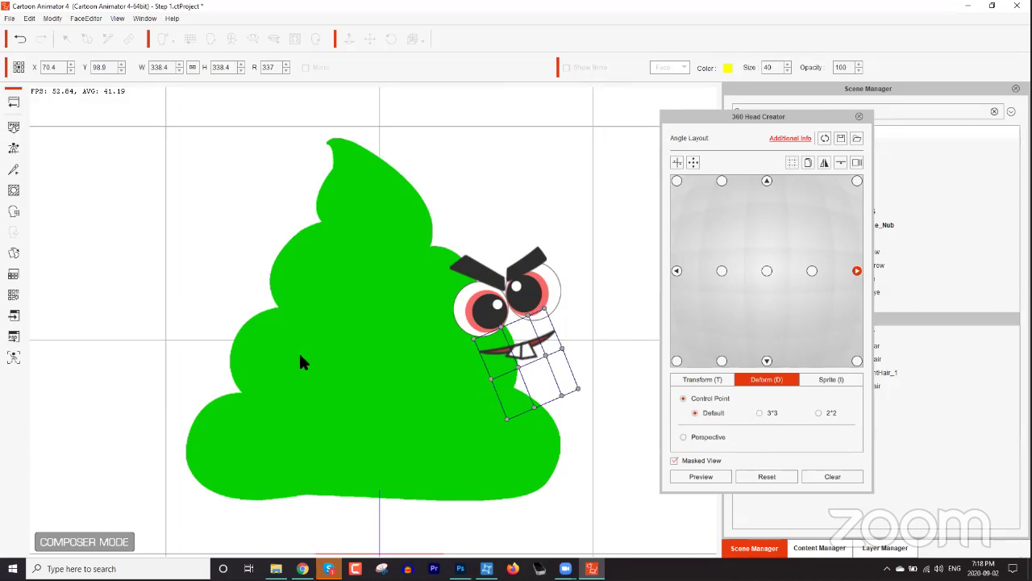
click(707, 377)
click(843, 381)
click(433, 445)
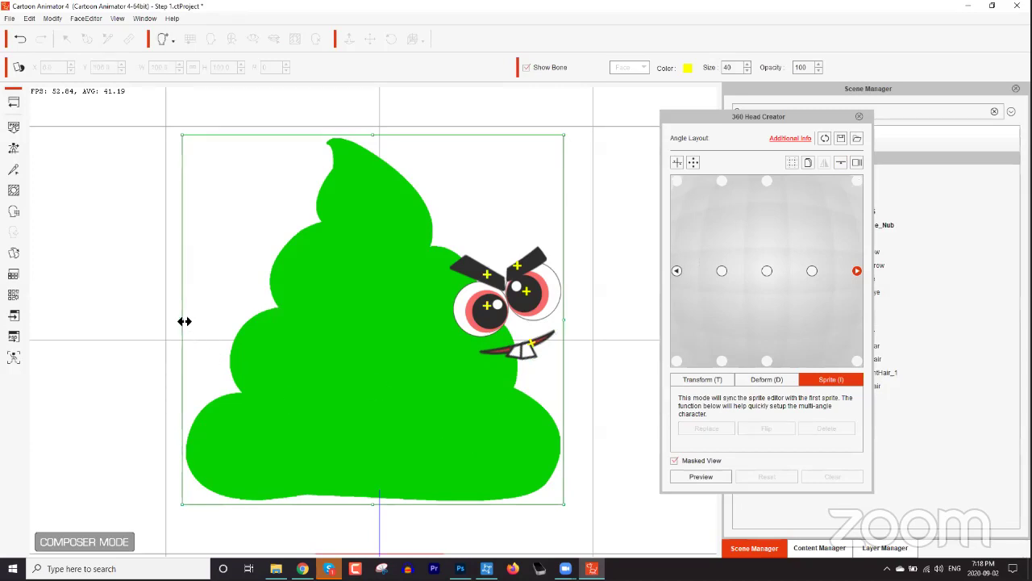
Try narrowing the body sprite and shifting it under the face at the far-right angle, and preview the head turn
drag(184, 321, 224, 330)
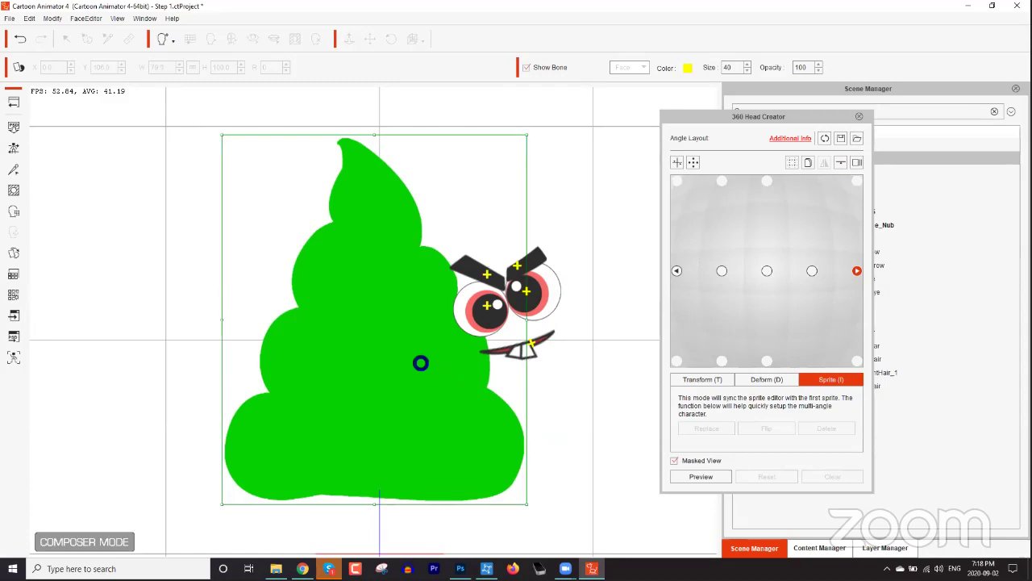
drag(416, 359, 440, 363)
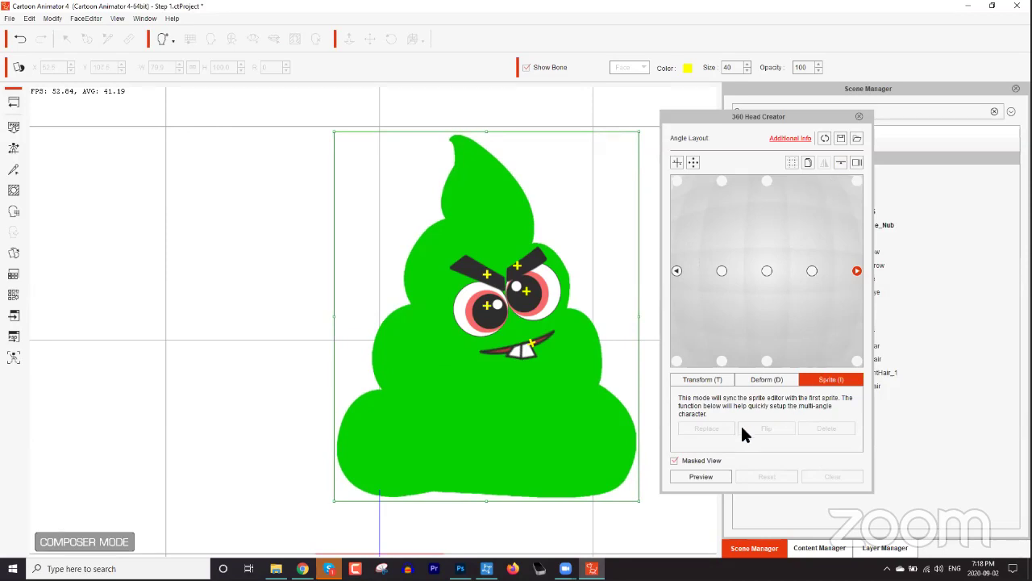
click(710, 476)
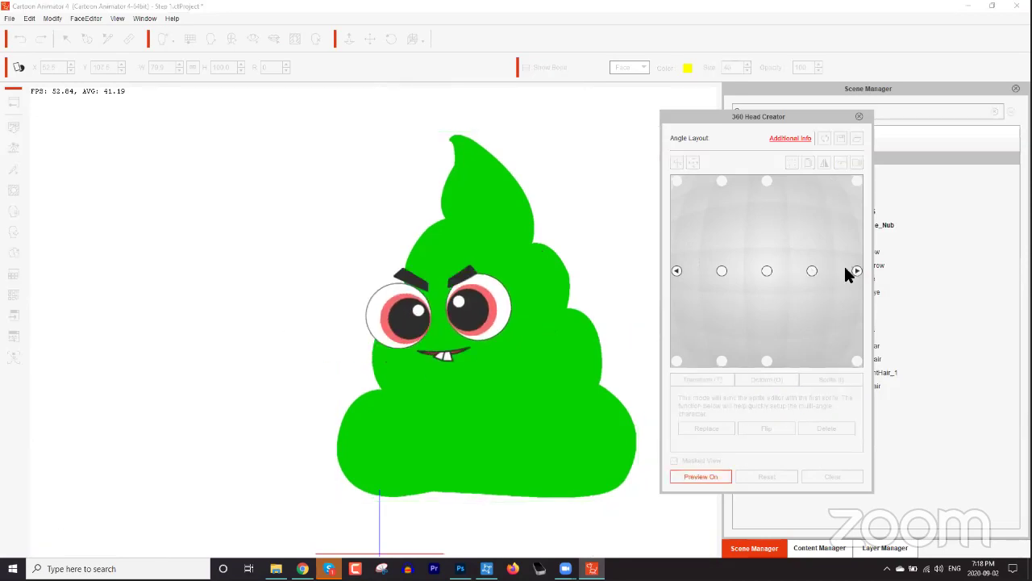
click(710, 477)
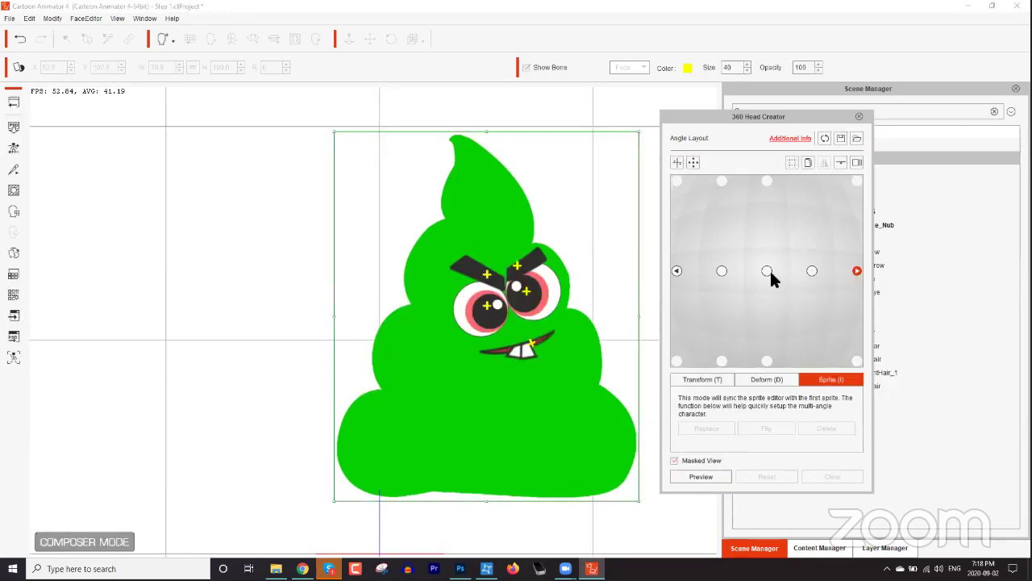
At the front angle, move the body sprite back behind the centred face and widen it on both sides
click(768, 272)
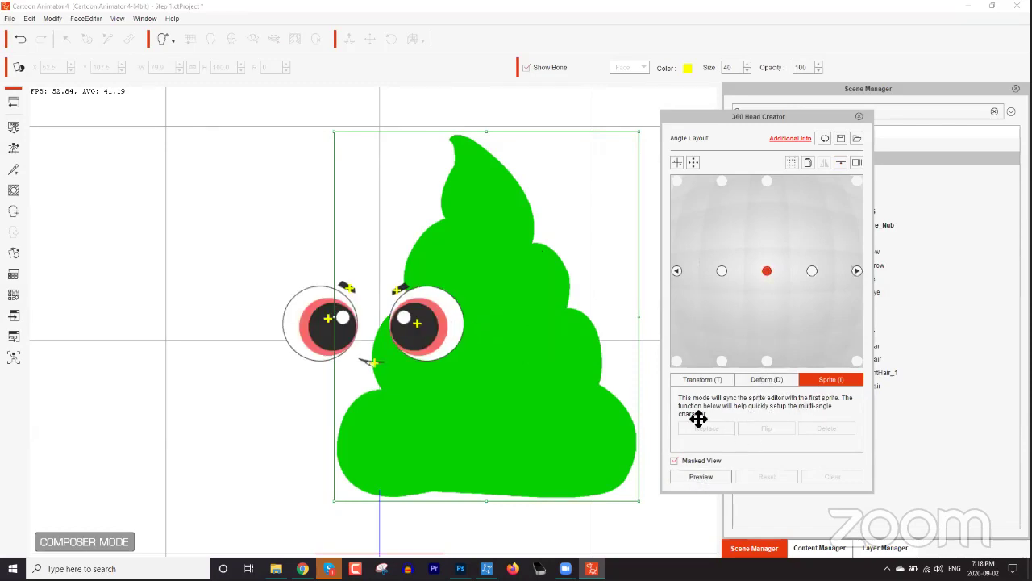
drag(578, 356, 461, 352)
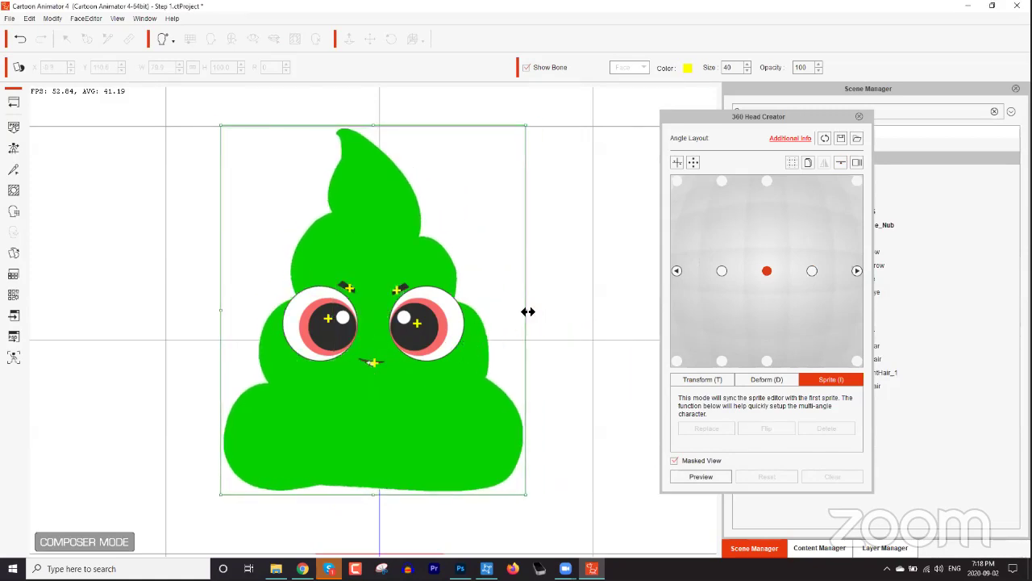
drag(528, 311, 562, 310)
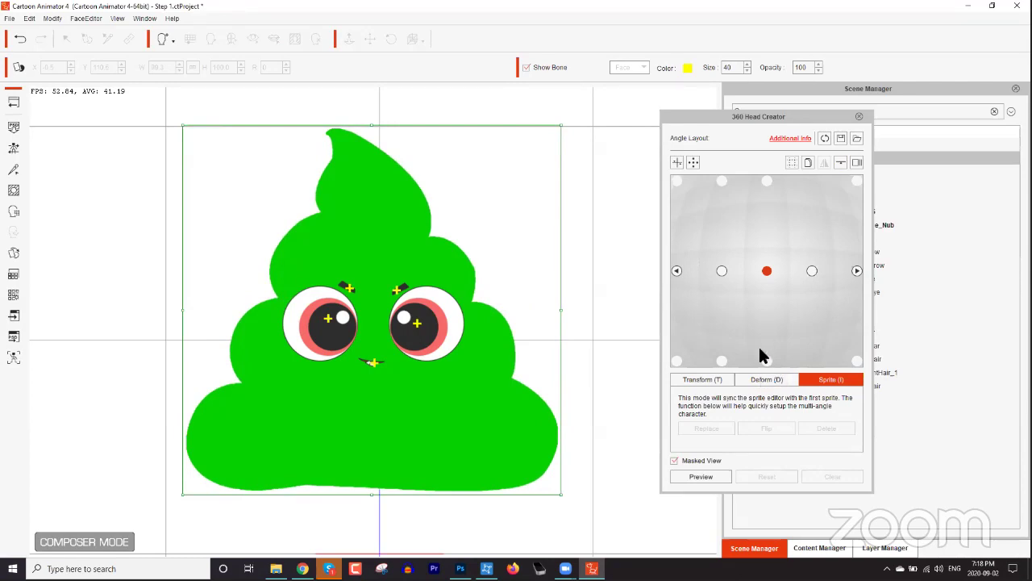
Switch the body to Transform mode and enable Move Element at the far-right angle
click(717, 380)
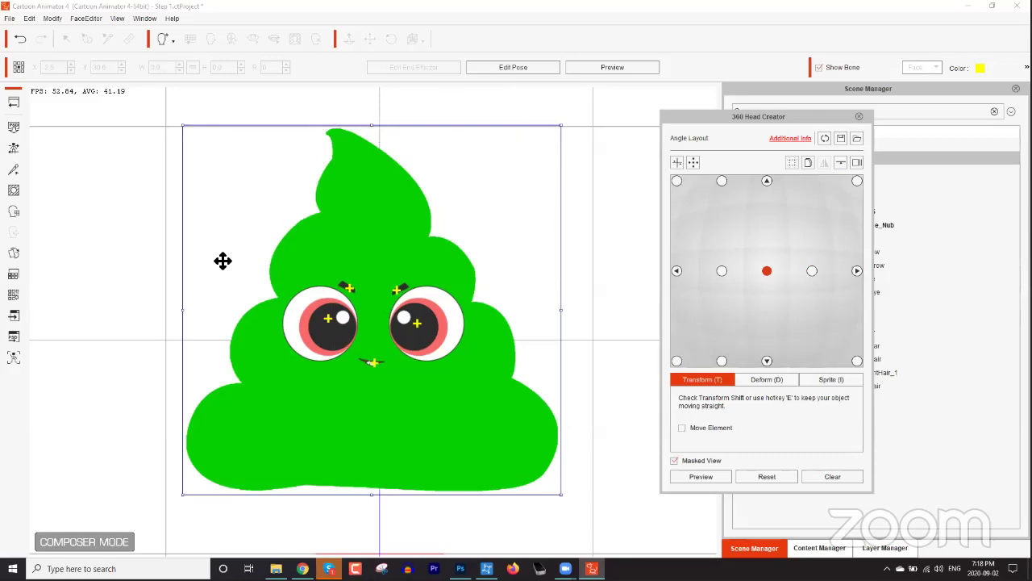
click(858, 272)
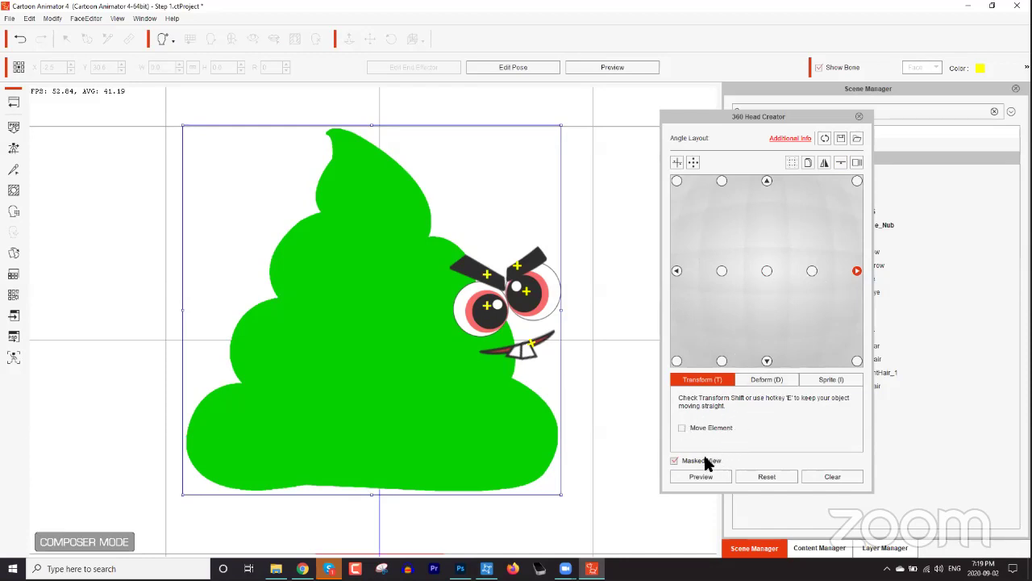
click(711, 428)
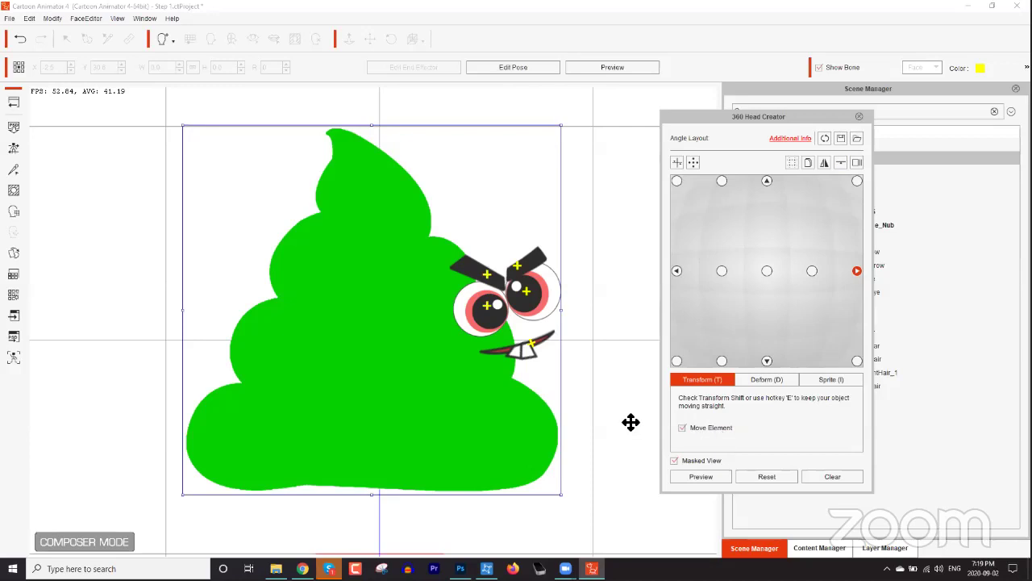
Look over the Deform control points and the tool for adding or removing head angles
click(766, 380)
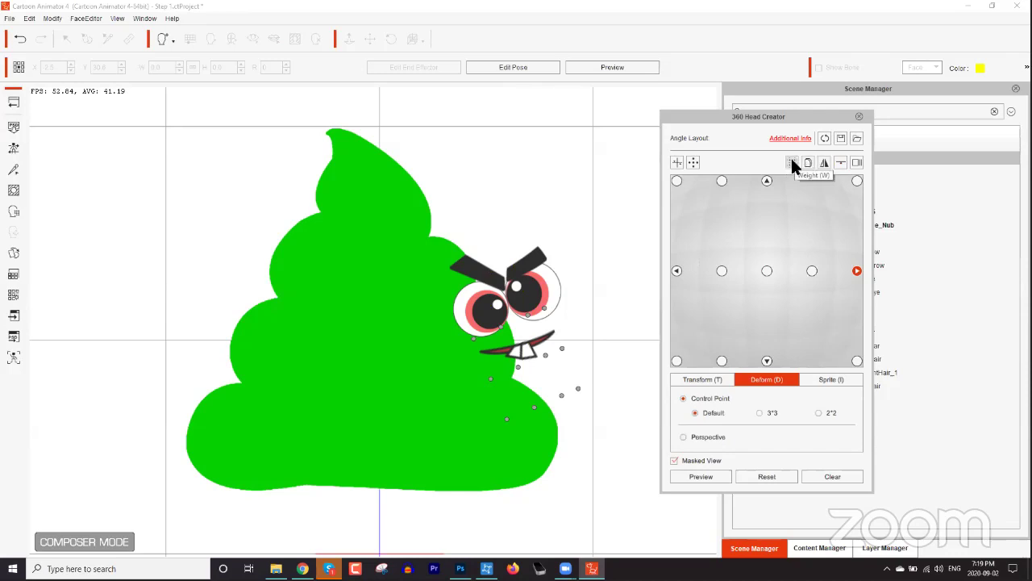
click(691, 163)
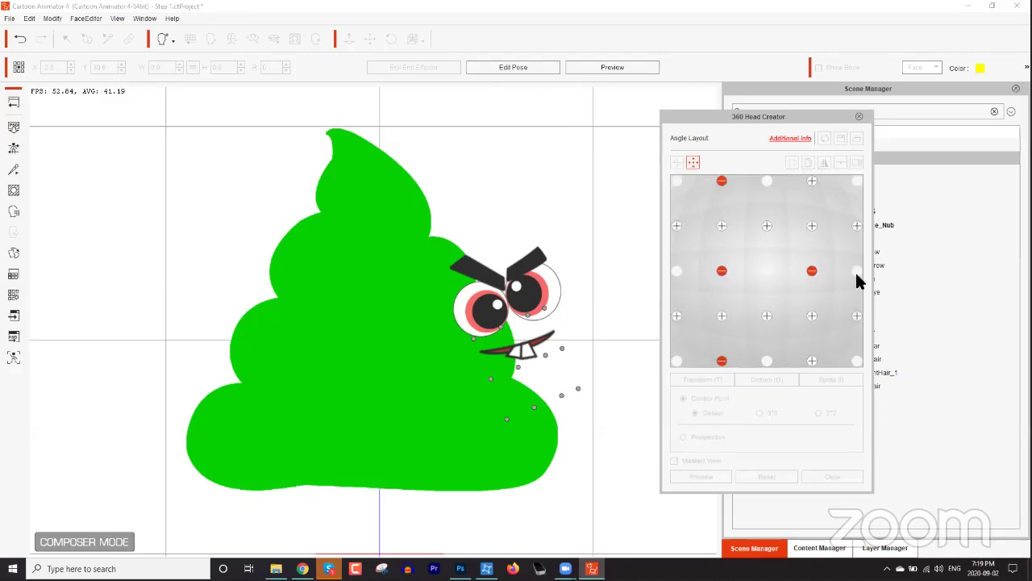
click(676, 162)
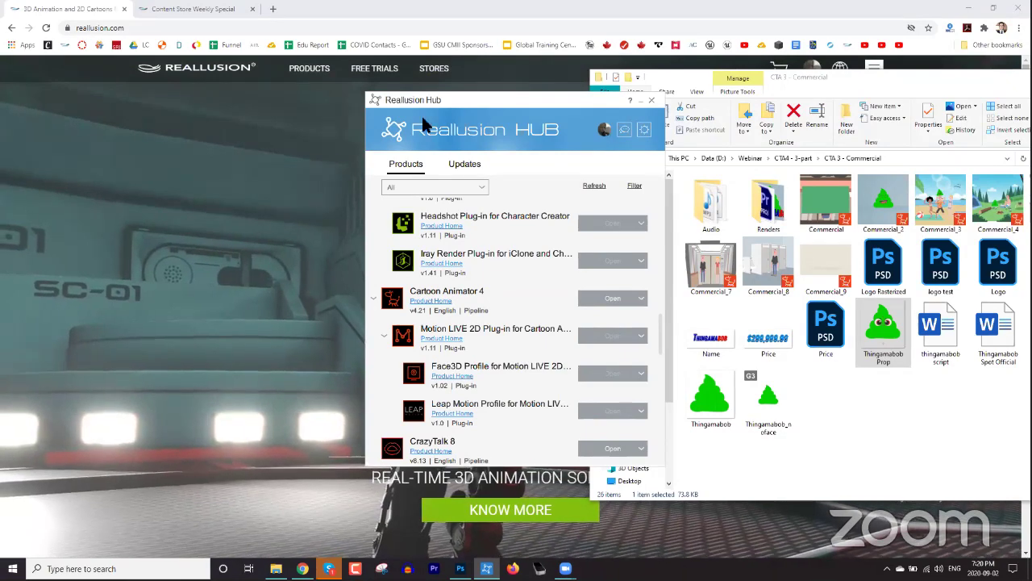
Search the web for "elastic motions character creator" in a new Chrome tab
click(273, 8)
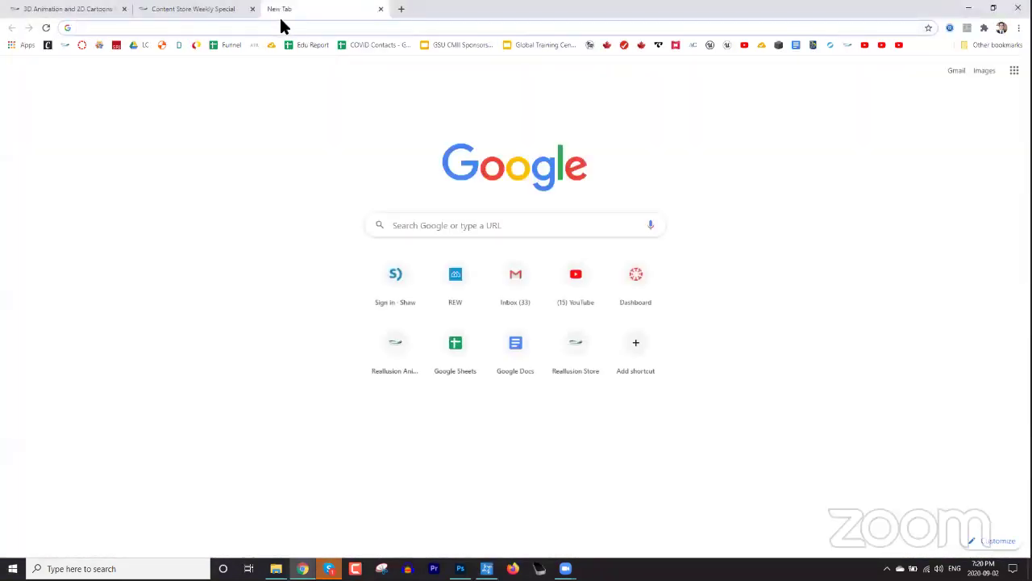
text(elastic motions ch)
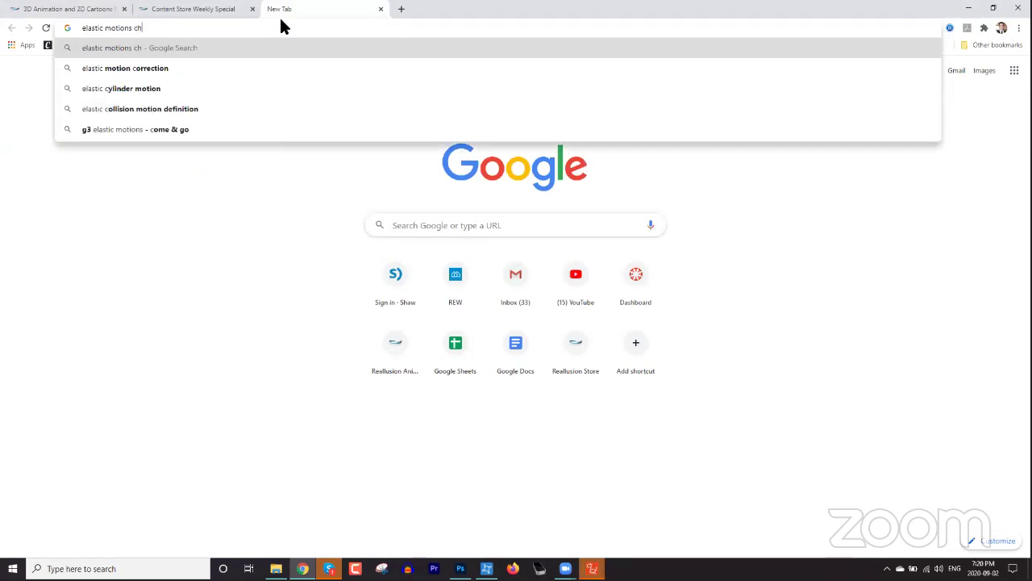
text(aracter creator)
key(Return)
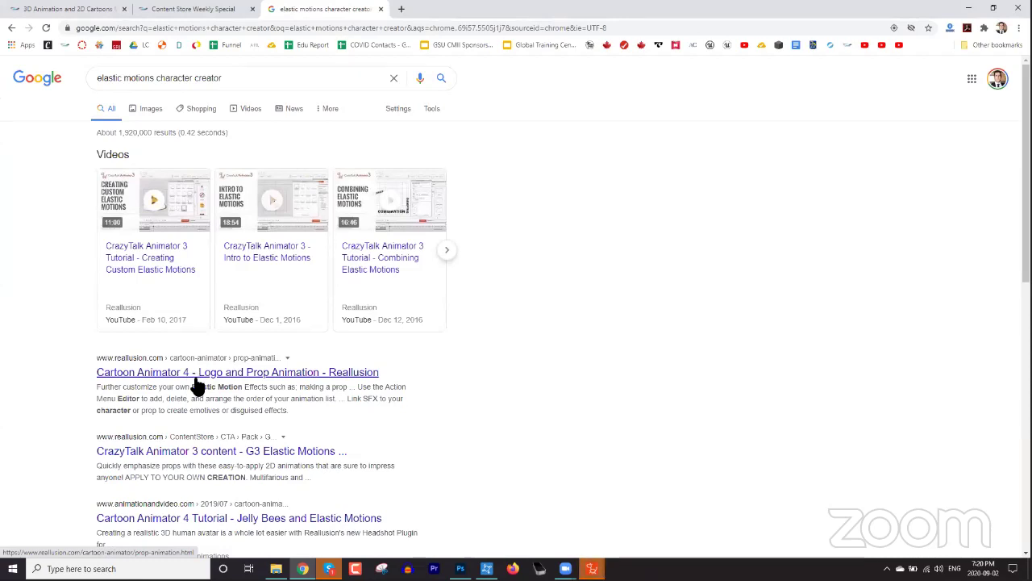
Check the G3 Elastic Motions content pack, then look through Cartoon Animator 4's Logo and Prop Animation page
click(248, 456)
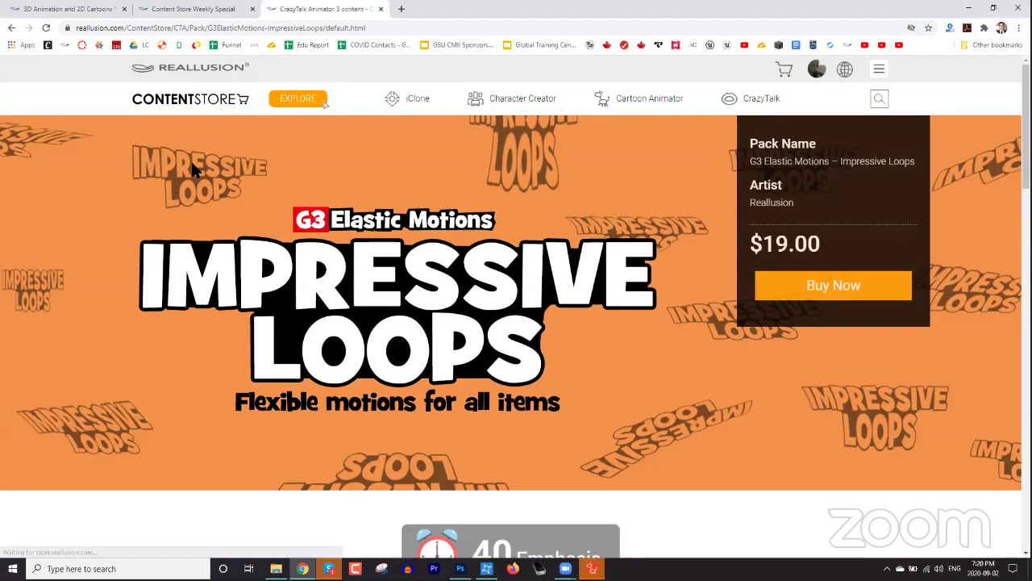
click(11, 27)
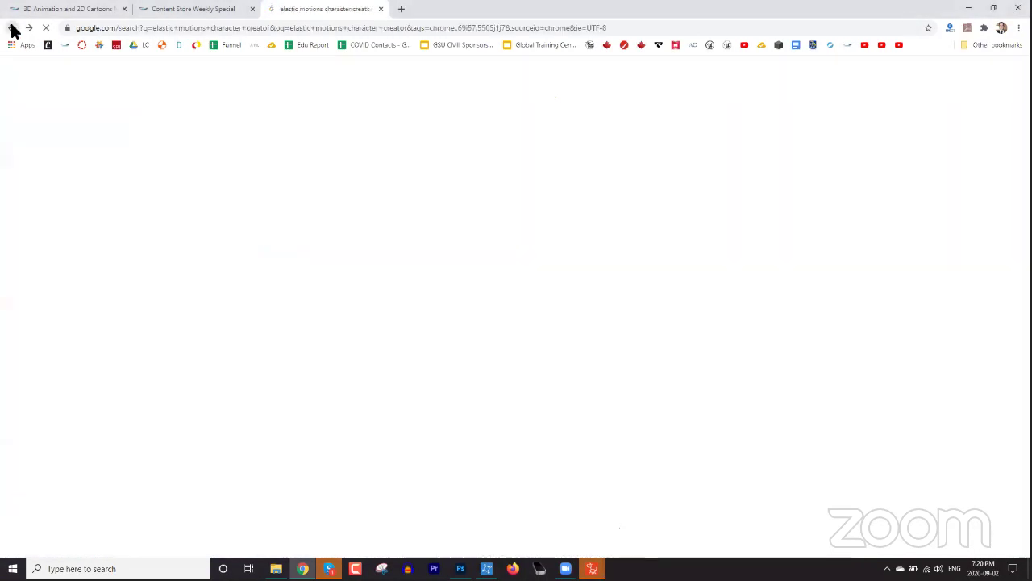
click(277, 375)
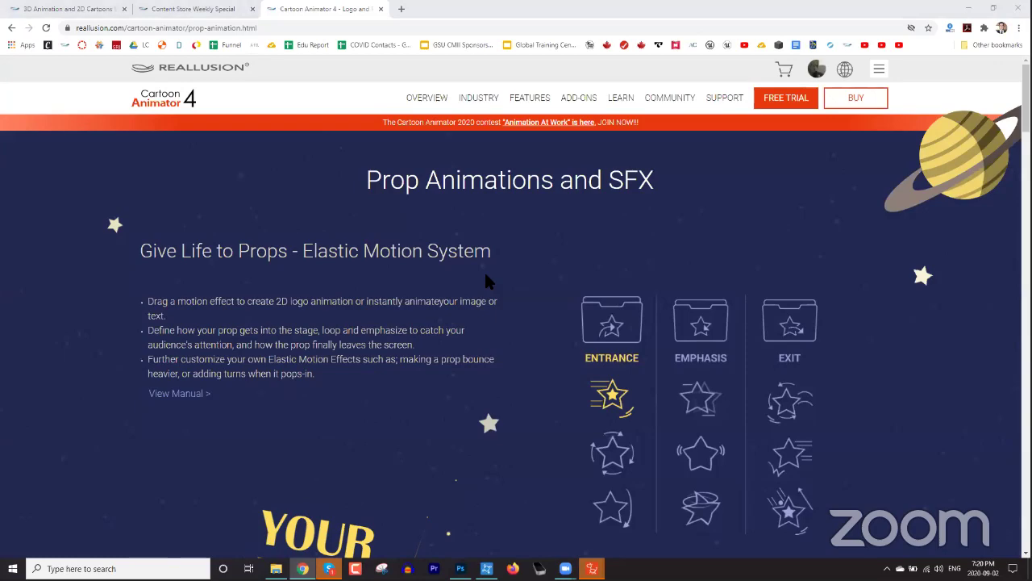
scroll(421, 301, down, 10)
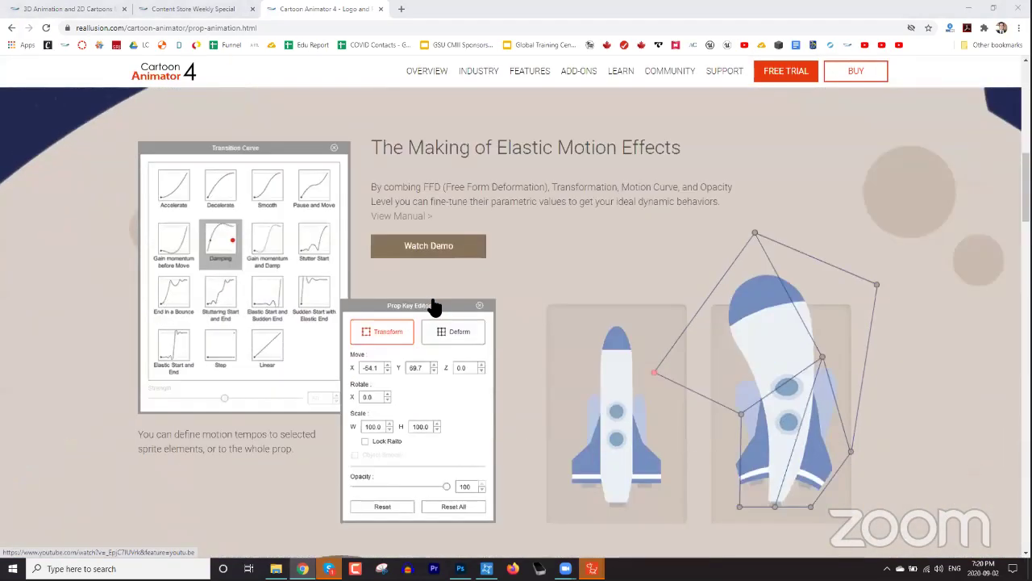
scroll(432, 305, down, 15)
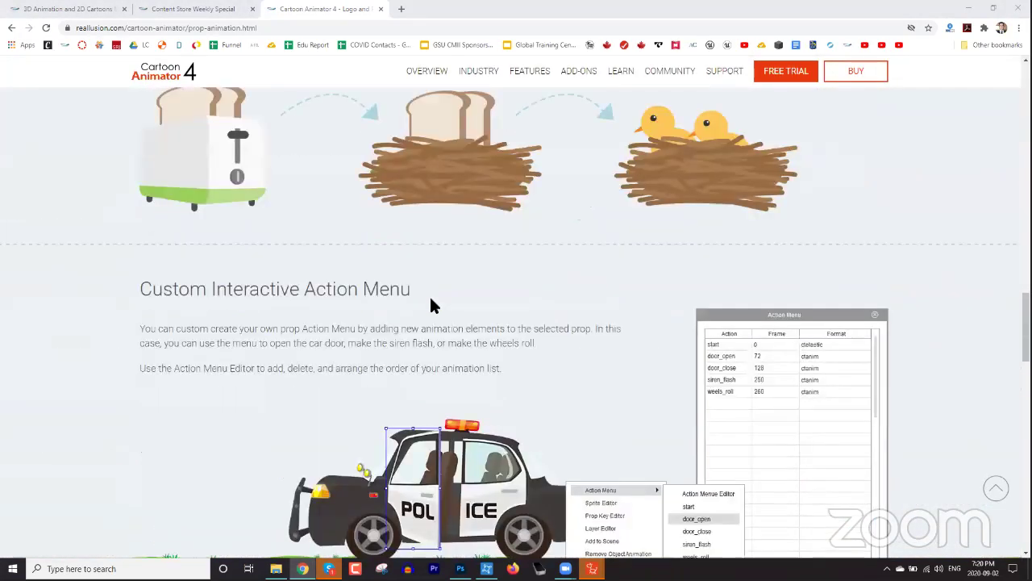
scroll(431, 305, down, 15)
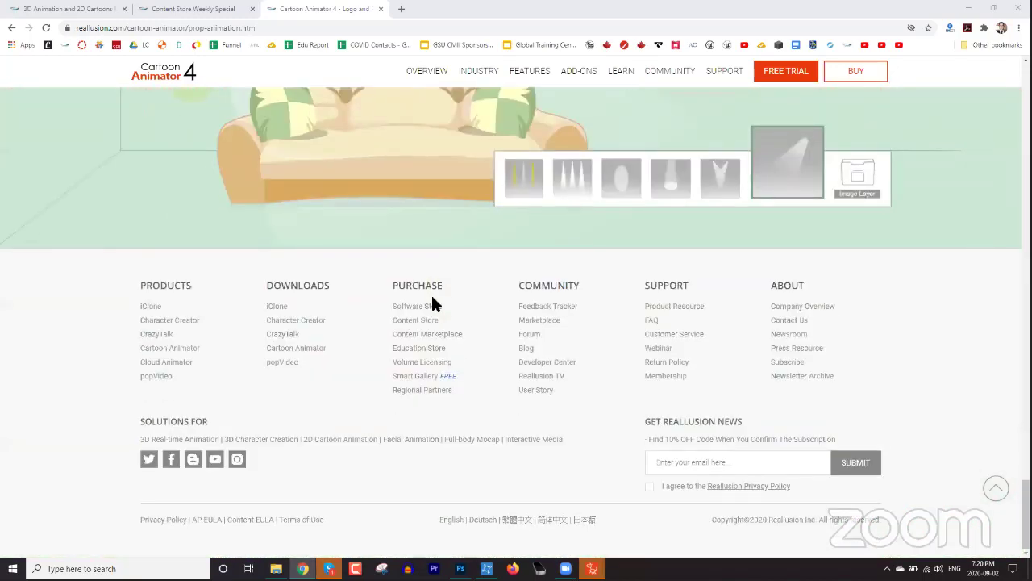
scroll(432, 302, up, 17)
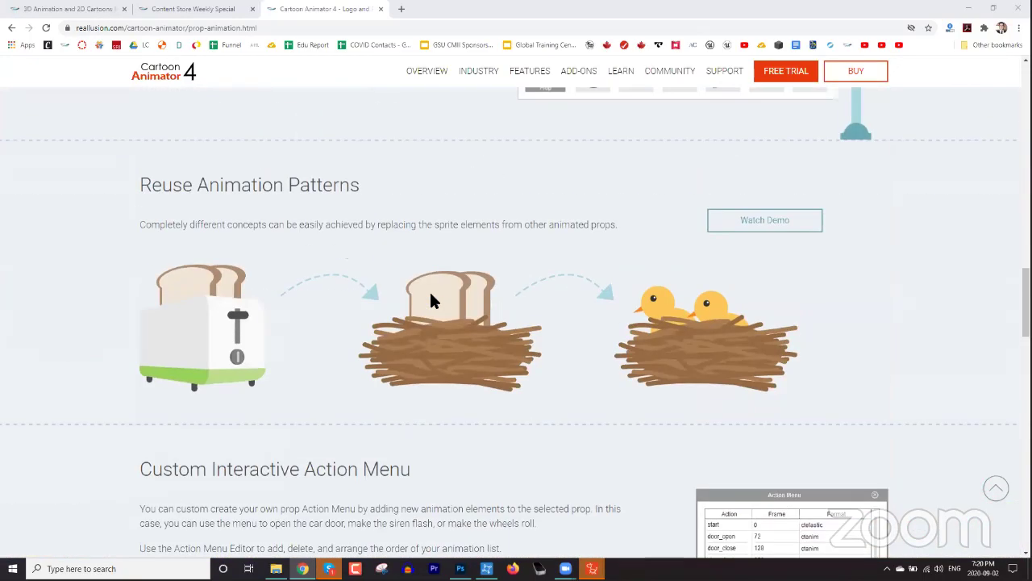
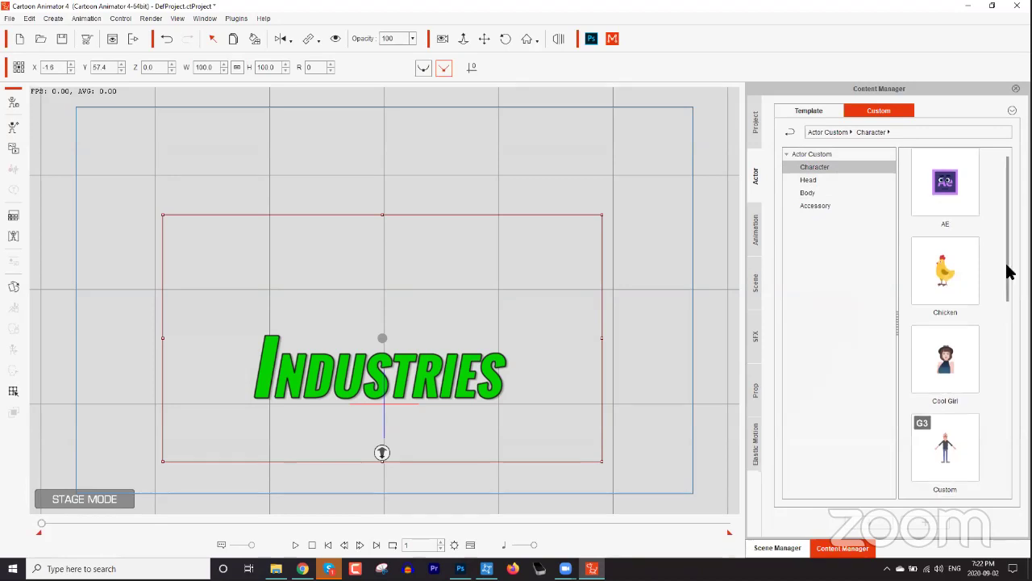
Add two Thingamabob characters to the stage, one at the centre and one at its upper right
scroll(1000, 274, down, 5)
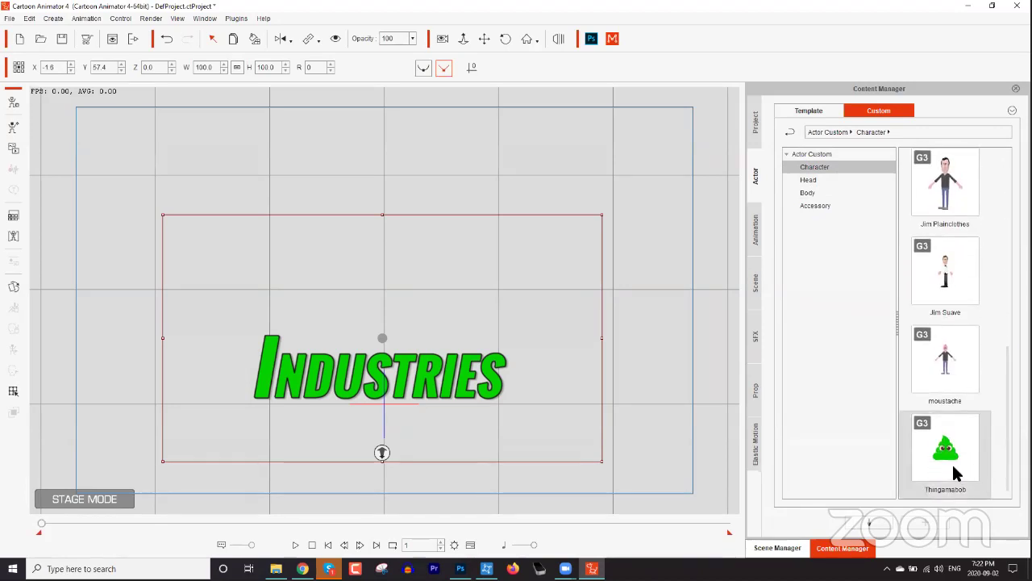
double_click(953, 466)
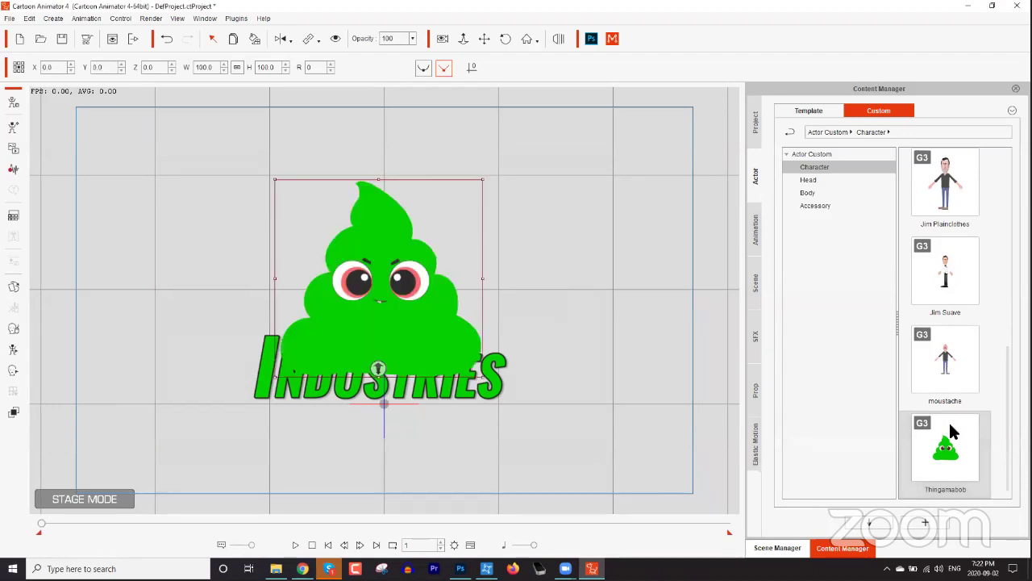
drag(952, 433, 571, 222)
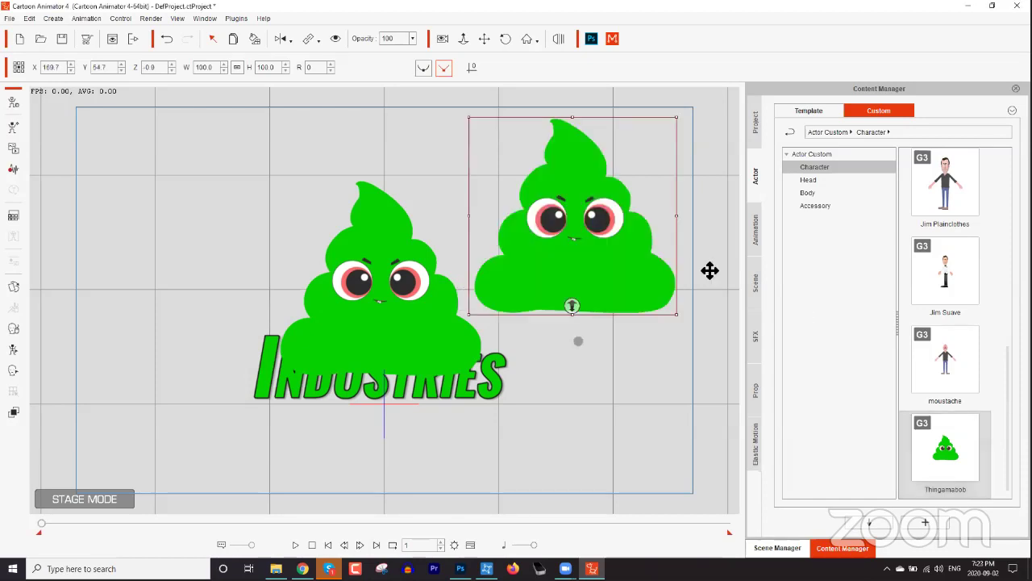
Add the Jim Suave character on the stage's right side and move the second Thingamabob up and left of it
drag(944, 282, 737, 266)
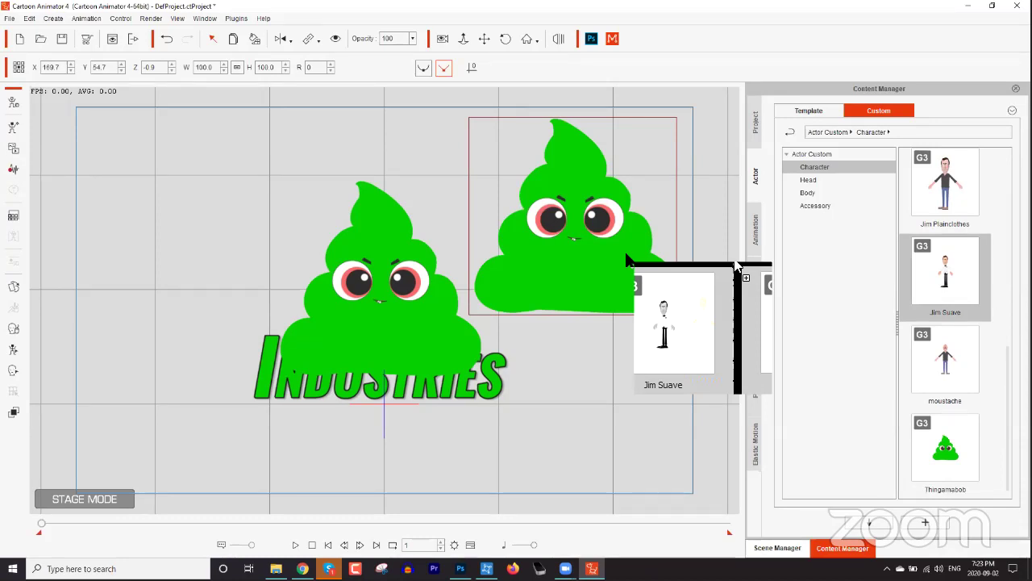
drag(736, 266, 629, 258)
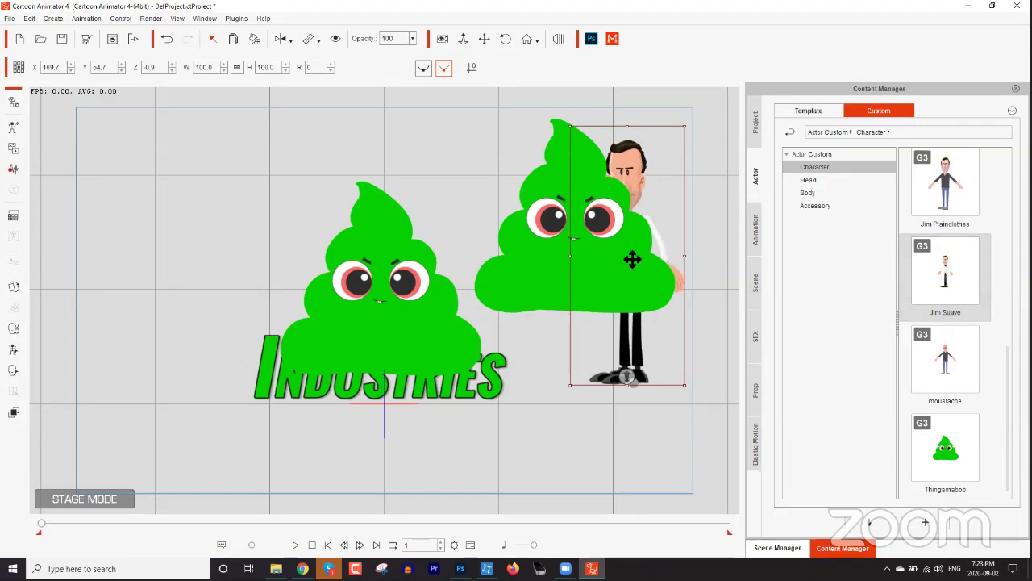
click(547, 274)
drag(624, 258, 550, 208)
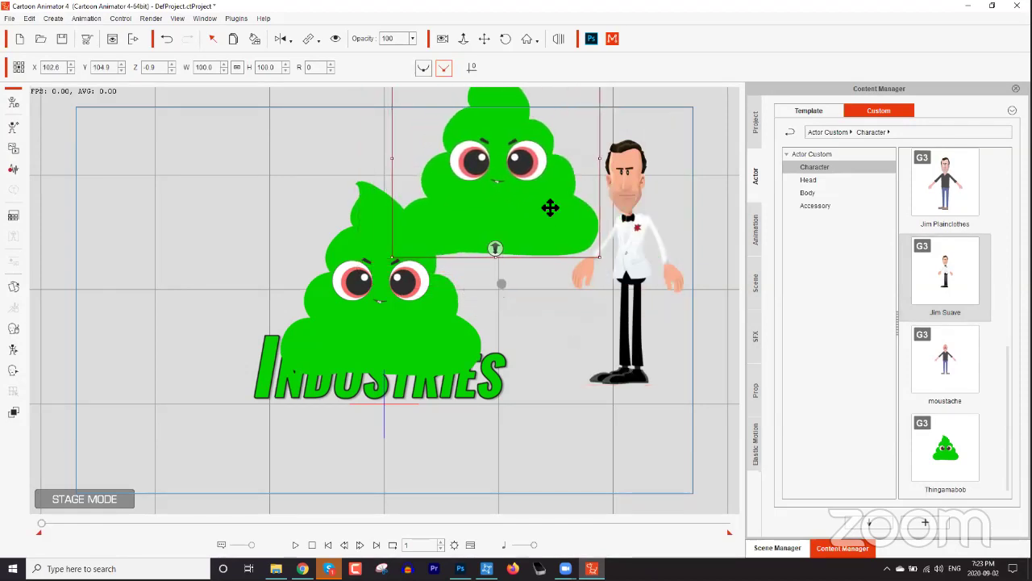
Replace the Jim Suave character on the stage with Jim Plainclothes
click(643, 227)
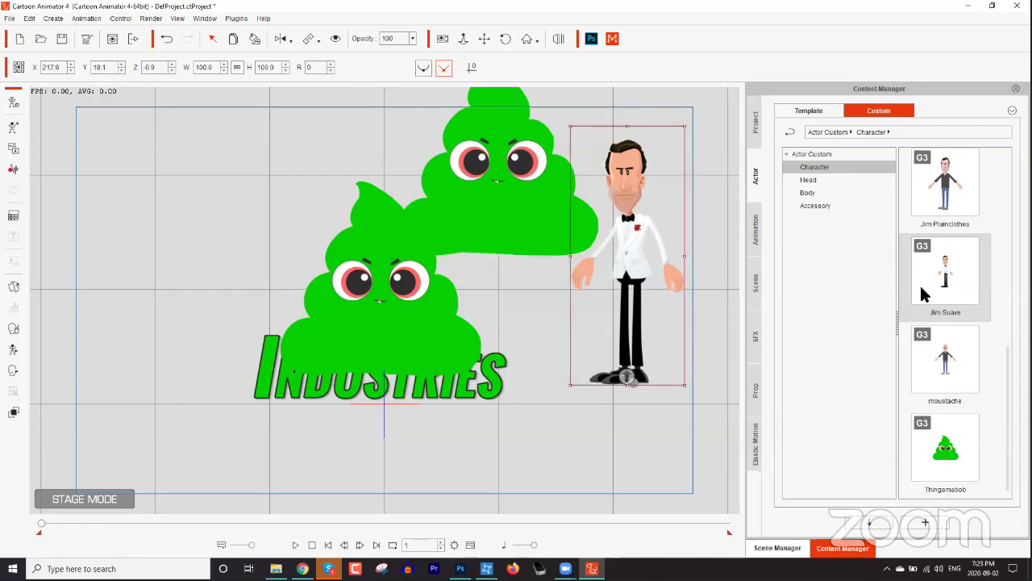
drag(964, 208, 631, 249)
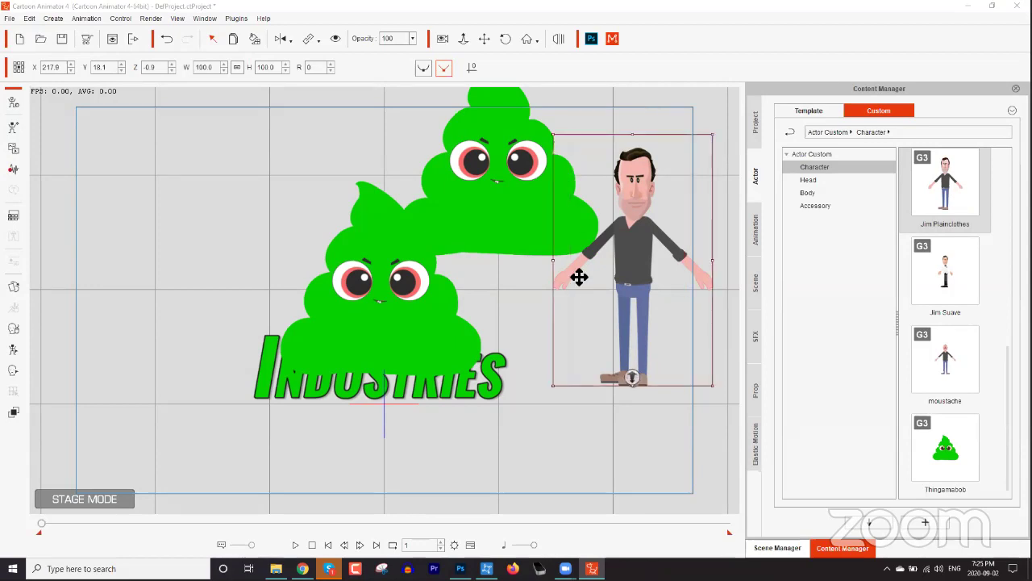
Animate Jim Plainclothes moving across to the stage's left side by frame 144 and play the motion back
drag(41, 524, 91, 528)
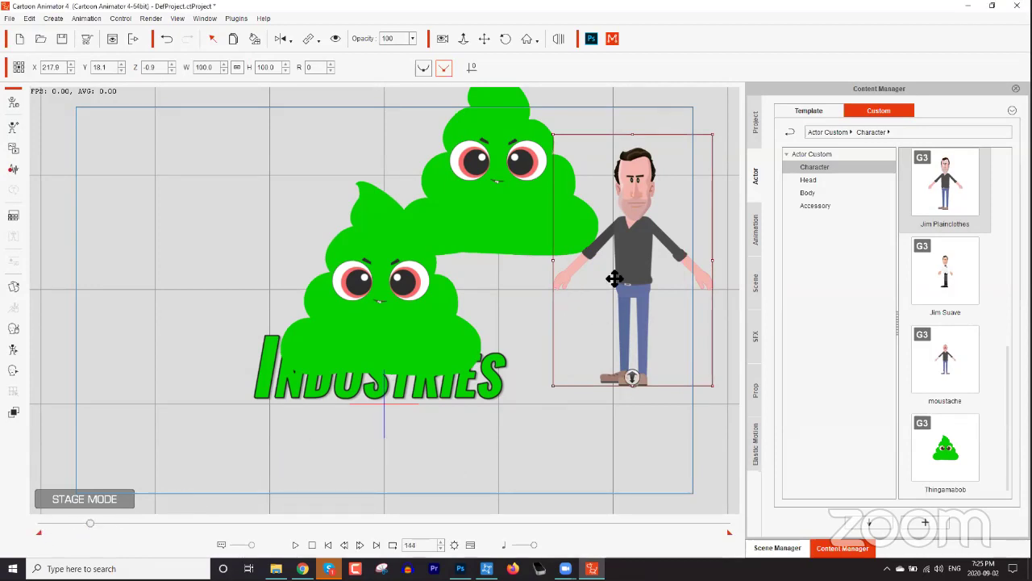
drag(650, 270, 110, 251)
click(311, 545)
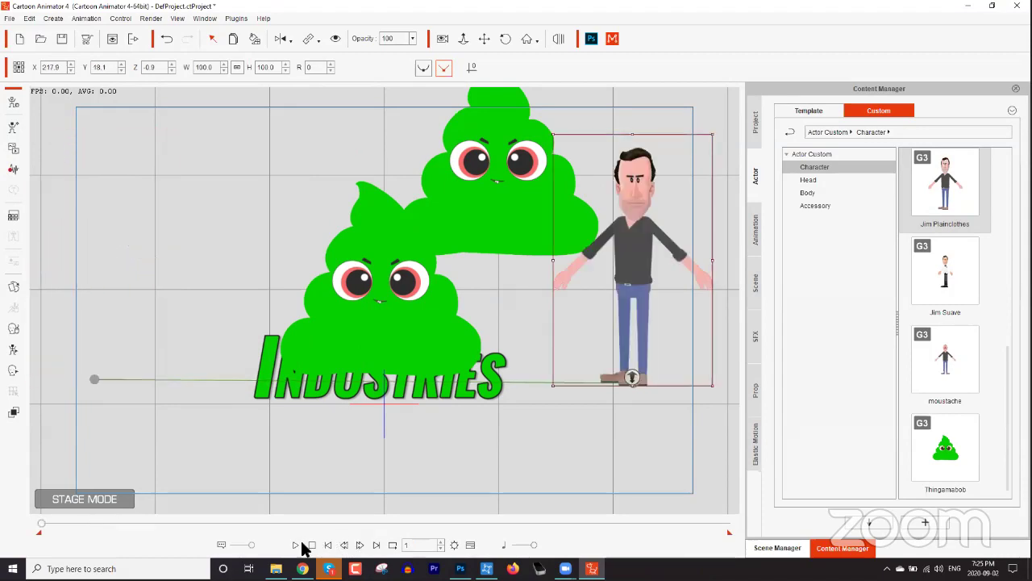
click(297, 546)
click(312, 545)
Turn on camera recording and move the camera at frame 1 so Jim Plainclothes stands near the middle of the frame
click(443, 37)
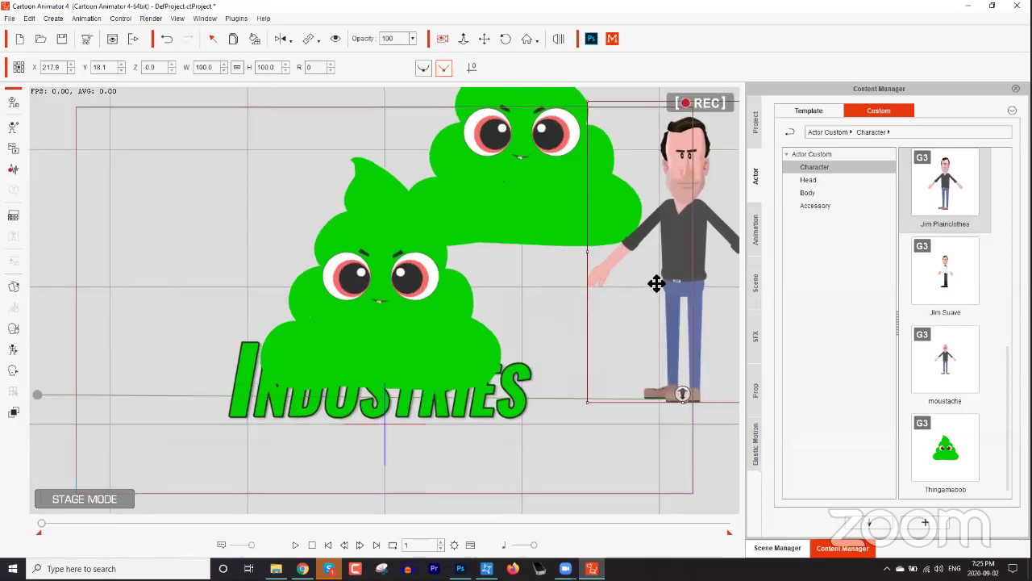
drag(532, 298, 244, 336)
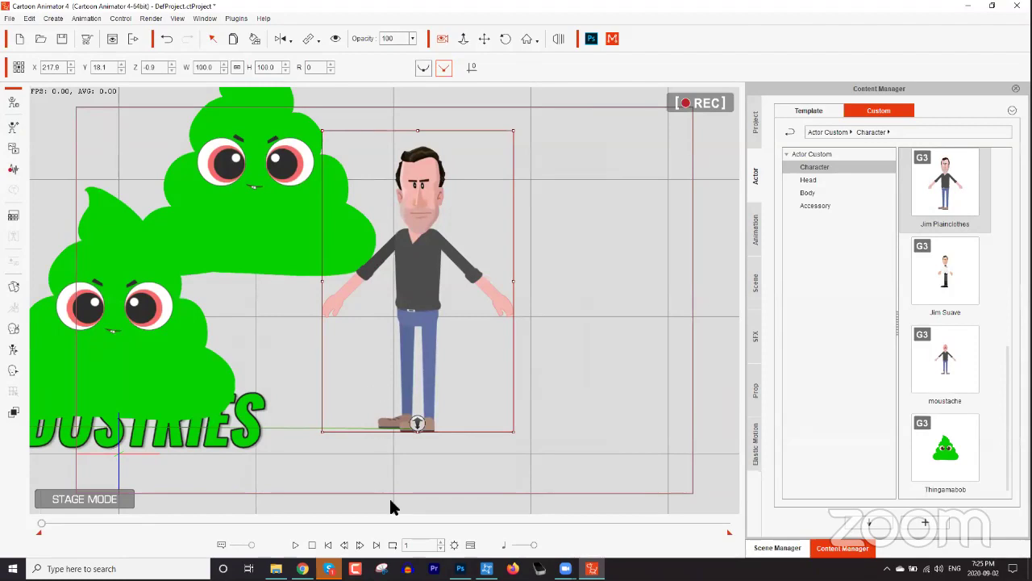
Show the timeline, remove the four object tracks from it and display only the project's Camera track
key(F3)
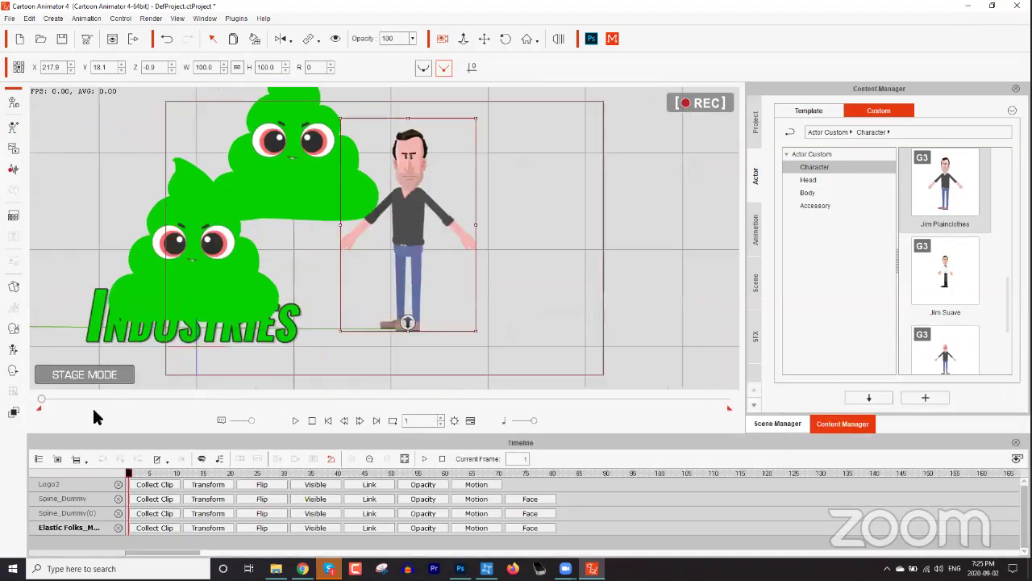
click(118, 484)
click(118, 484)
click(119, 484)
click(119, 484)
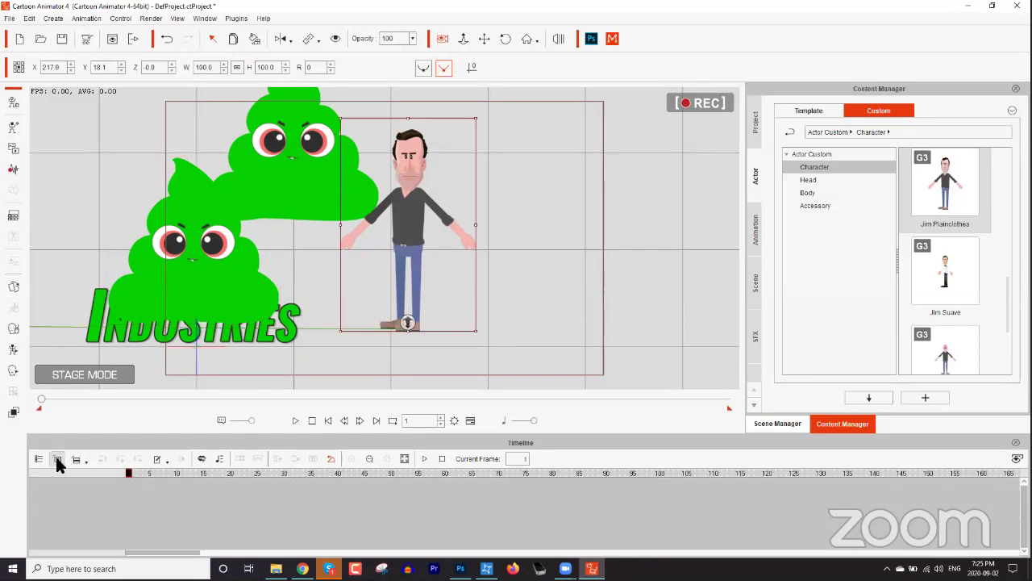
click(37, 459)
click(50, 466)
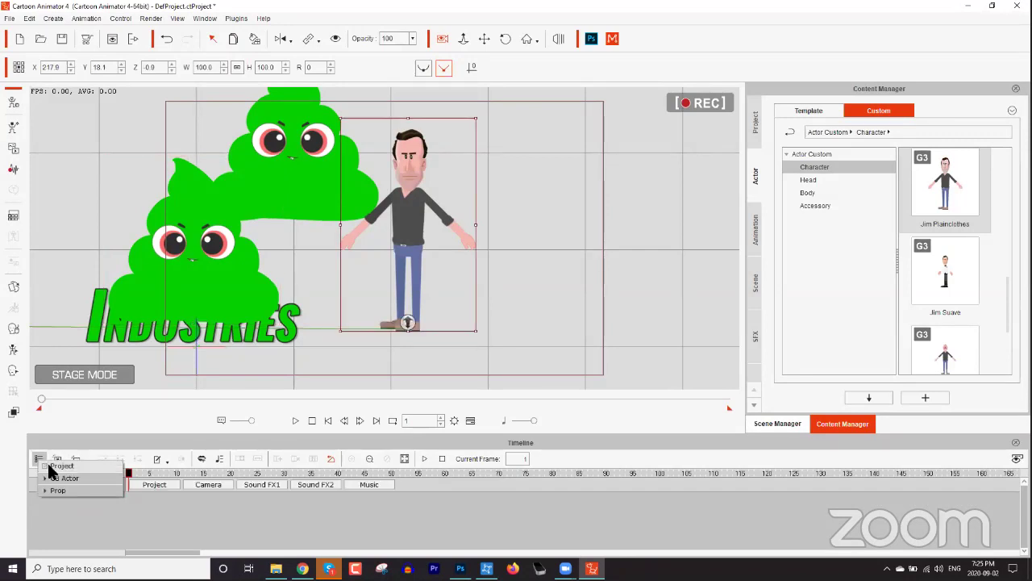
click(206, 484)
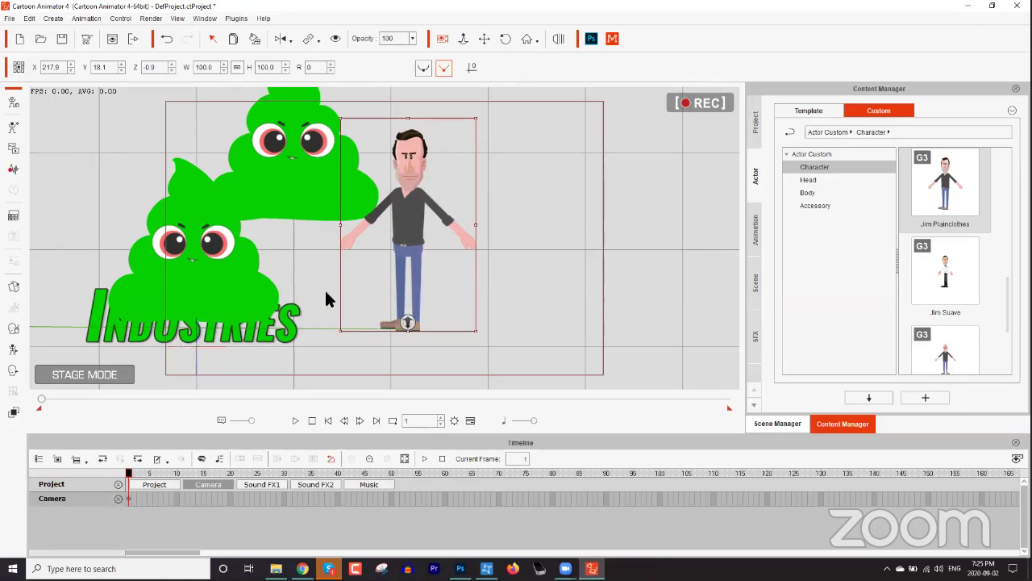
Move the camera at frame 144 so Jim Plainclothes is near the middle of the frame again
drag(145, 475, 897, 476)
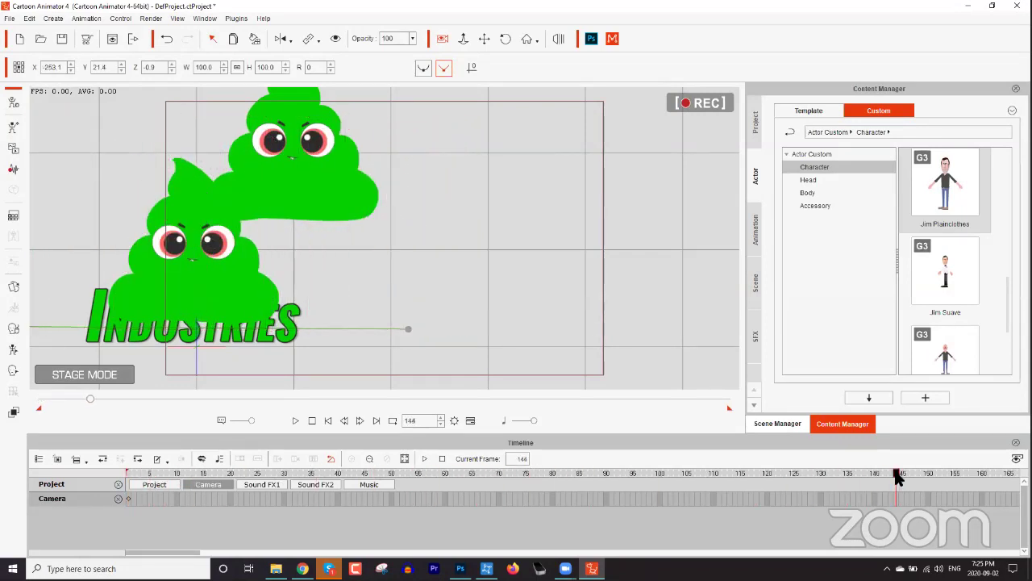
drag(235, 305, 694, 320)
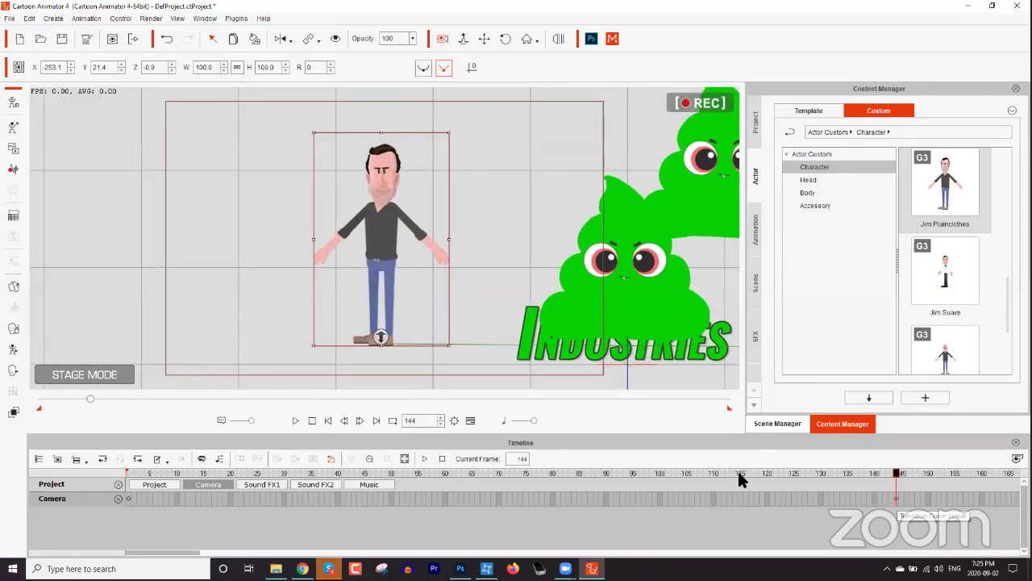
Play the camera move back twice from the beginning and scrub through it to frame 134
drag(169, 474, 98, 475)
key(space)
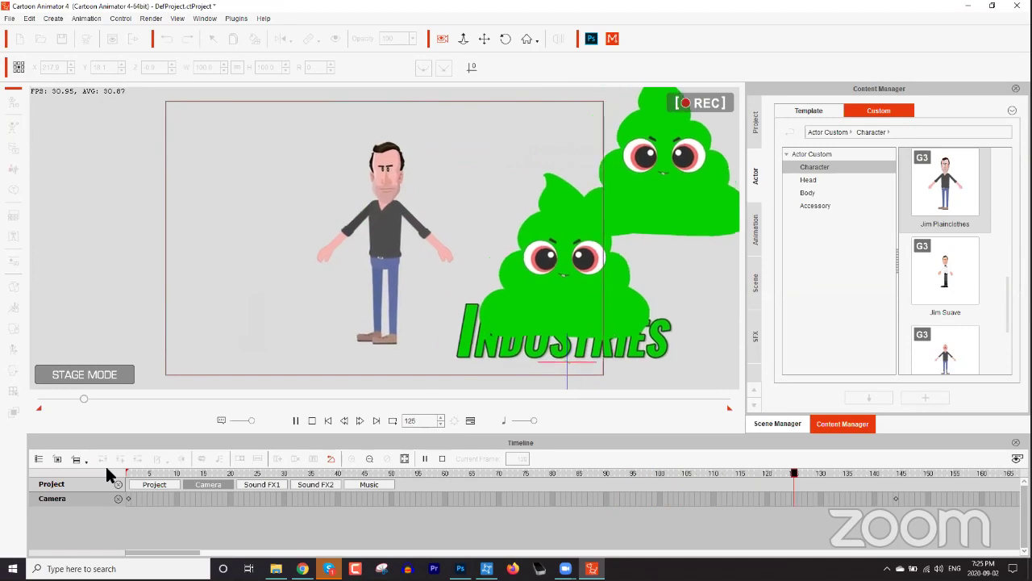
key(space)
click(127, 472)
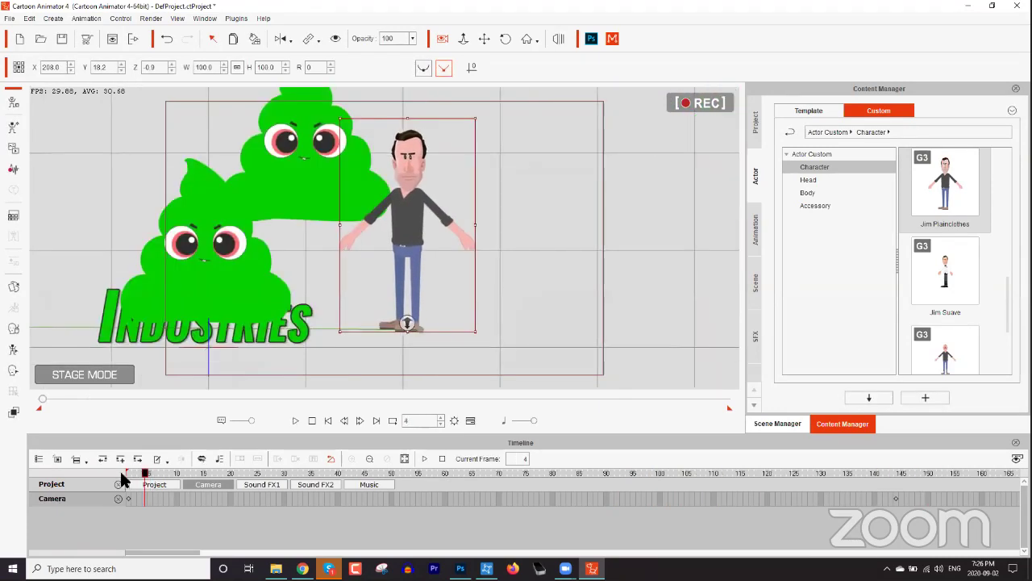
key(space)
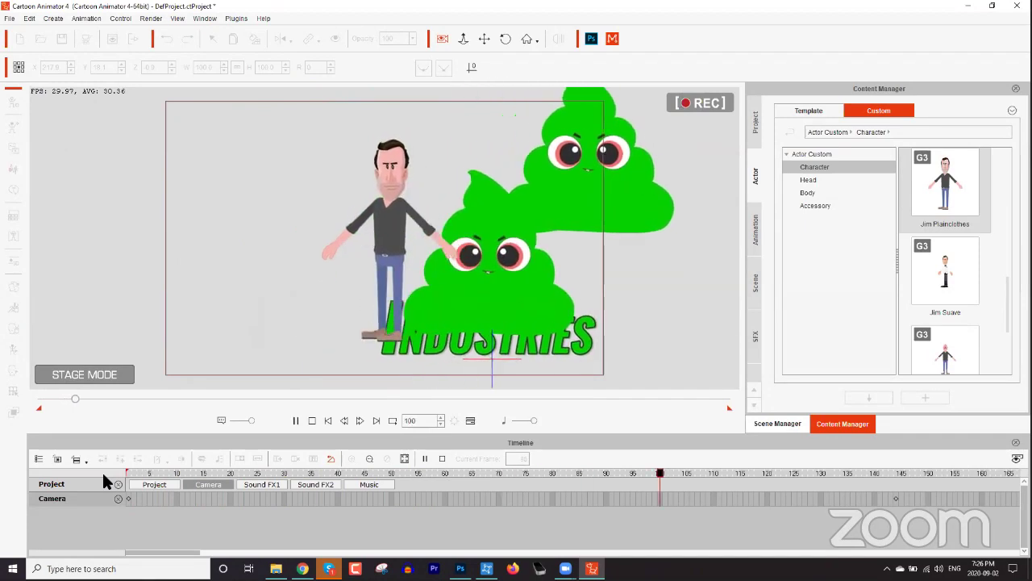
key(space)
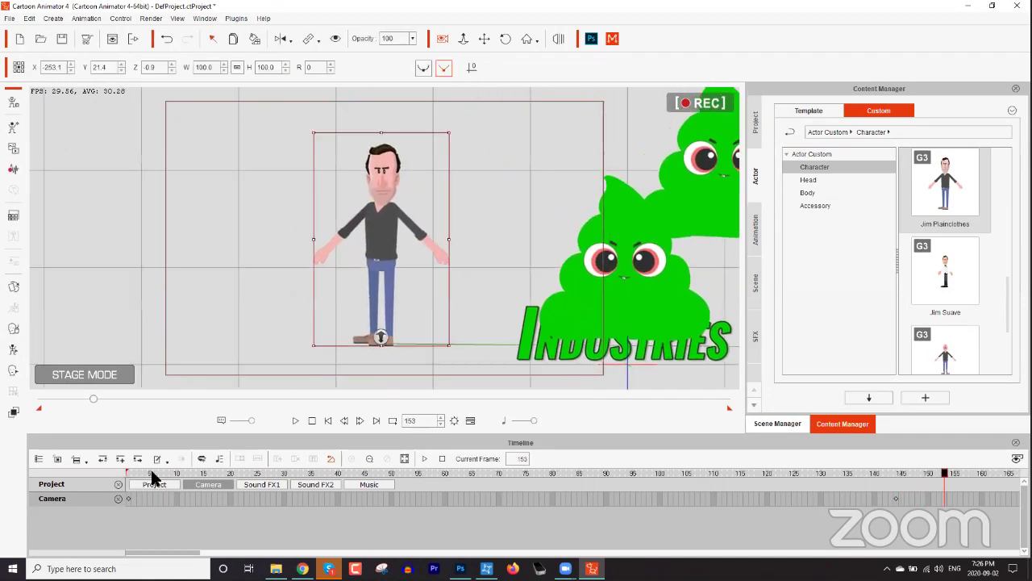
drag(116, 479, 843, 470)
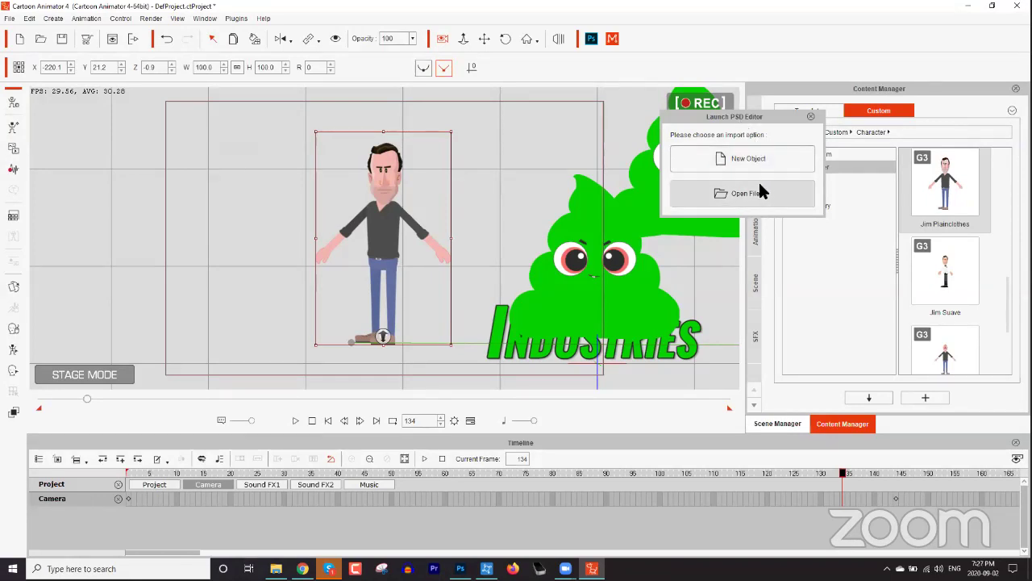
Choose to open an existing file in the PSD editor and browse to the Webinar folder on the Data (D:) drive
click(753, 195)
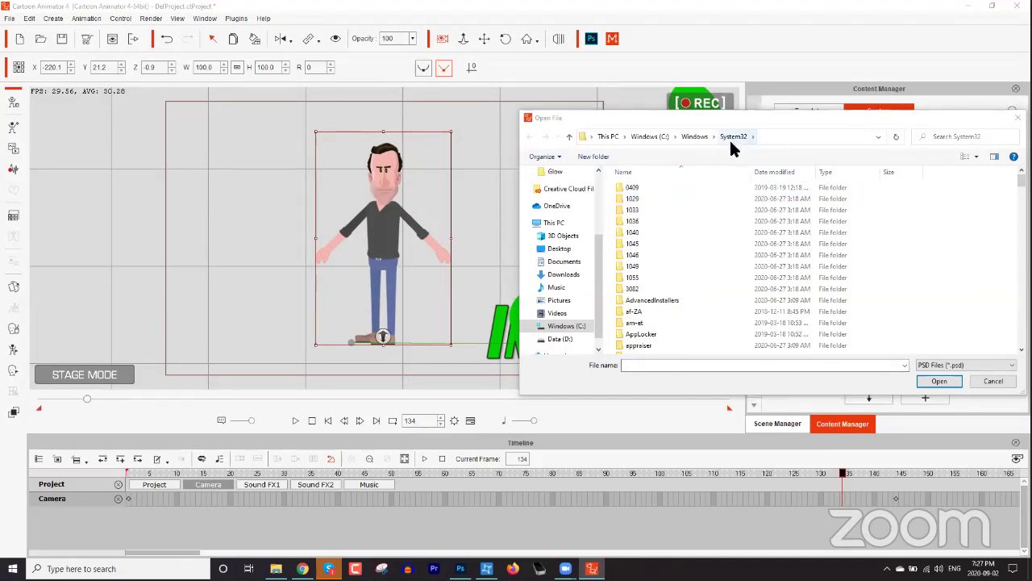
click(564, 339)
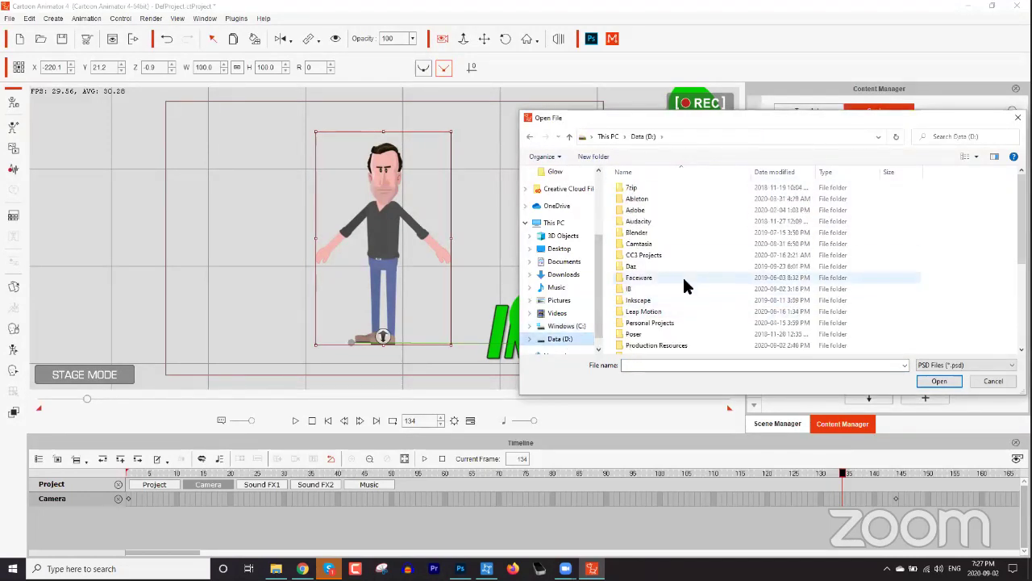
click(645, 277)
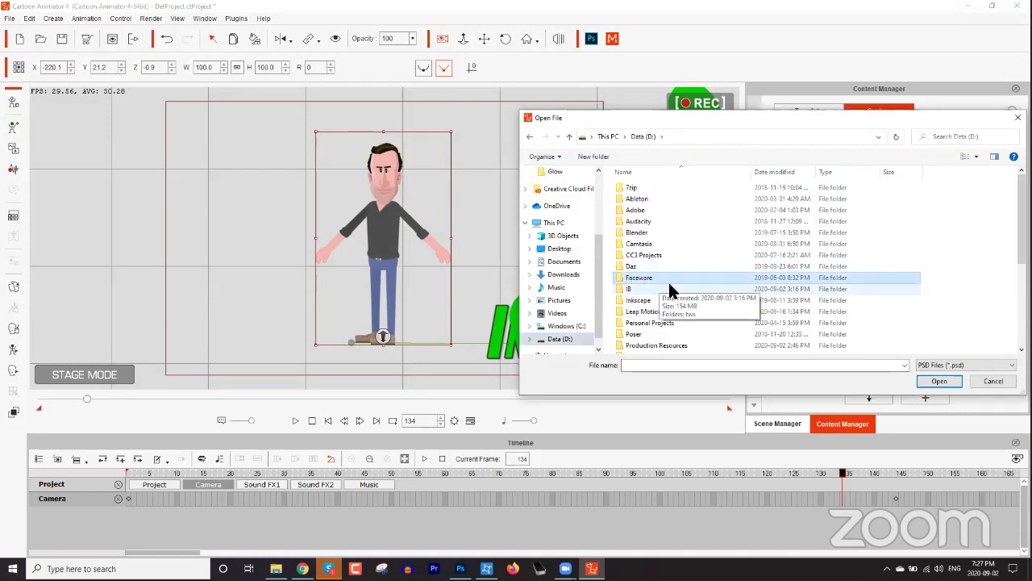
scroll(682, 278, down, 2)
scroll(682, 282, down, 2)
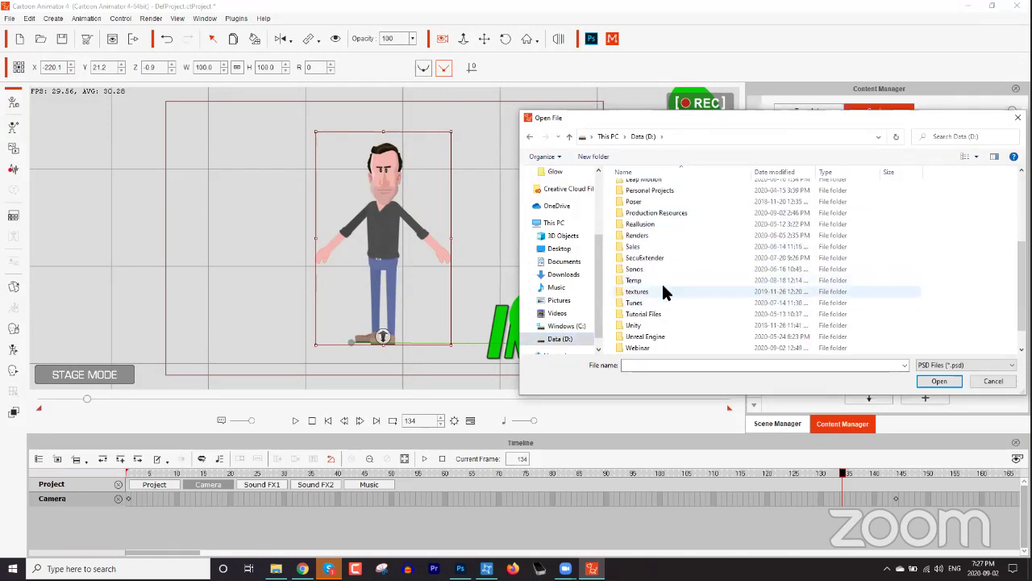
scroll(661, 274, up, 3)
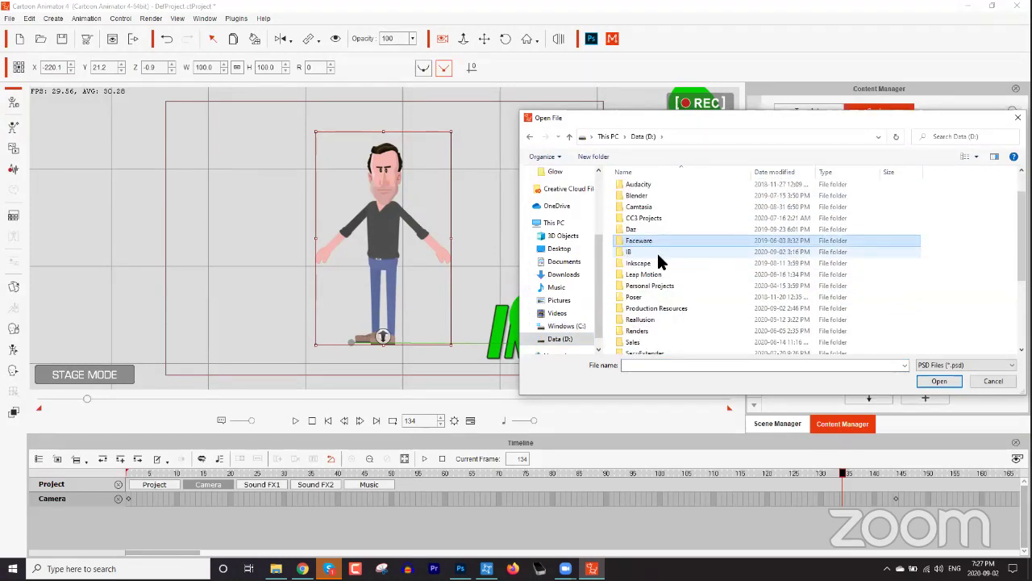
scroll(656, 252, down, 4)
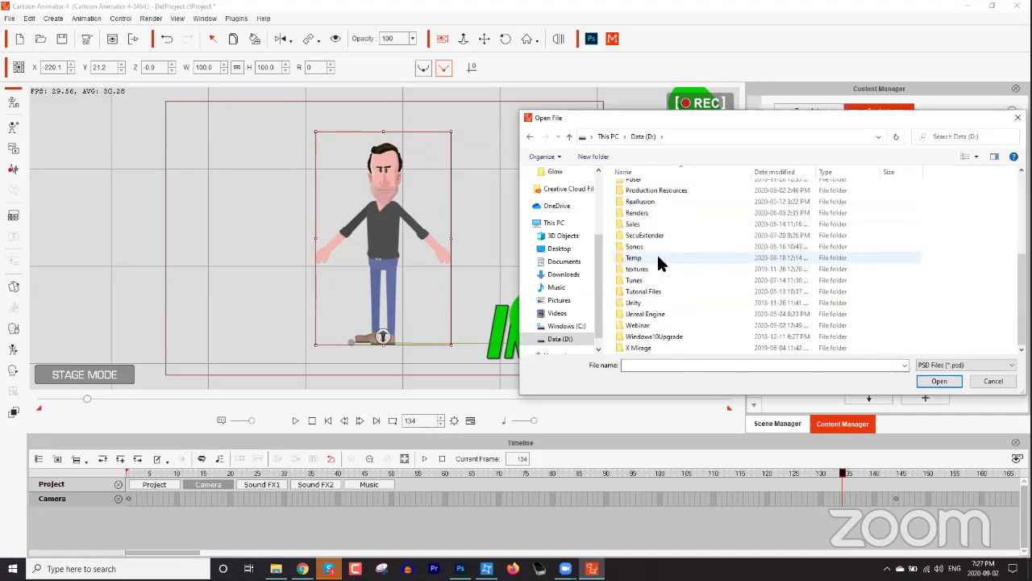
click(645, 324)
double_click(646, 324)
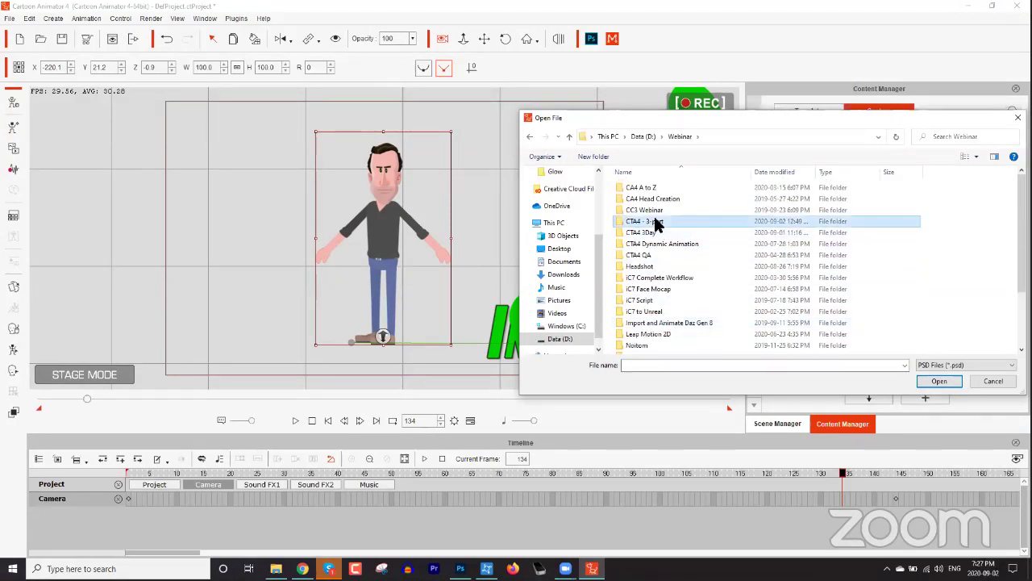
Open Price from the CTA4 - 3-part > CTA 3 - Commercial folder in Photoshop and update its text layers
double_click(655, 225)
click(654, 188)
double_click(653, 191)
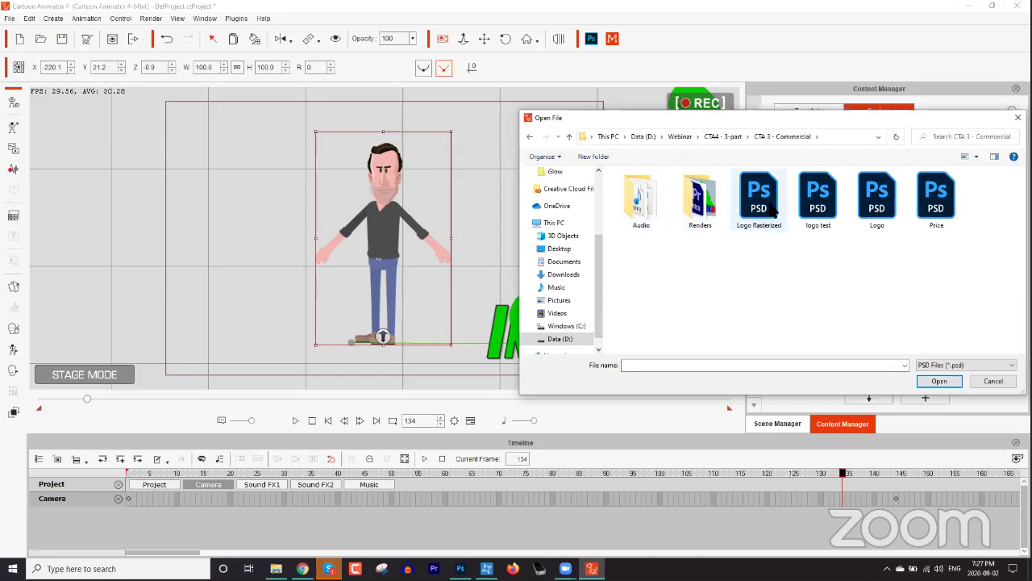
click(944, 212)
double_click(942, 211)
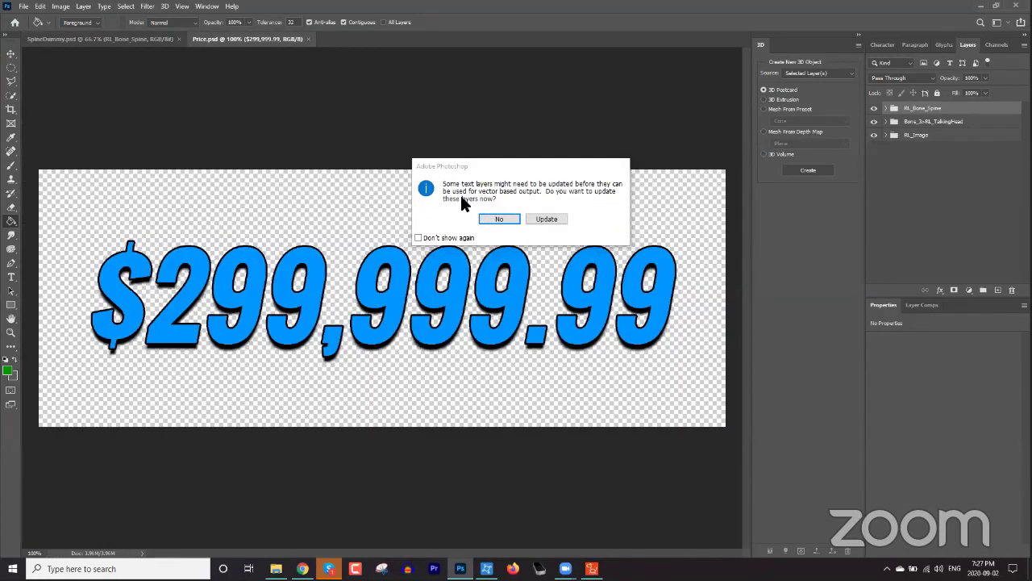
click(545, 218)
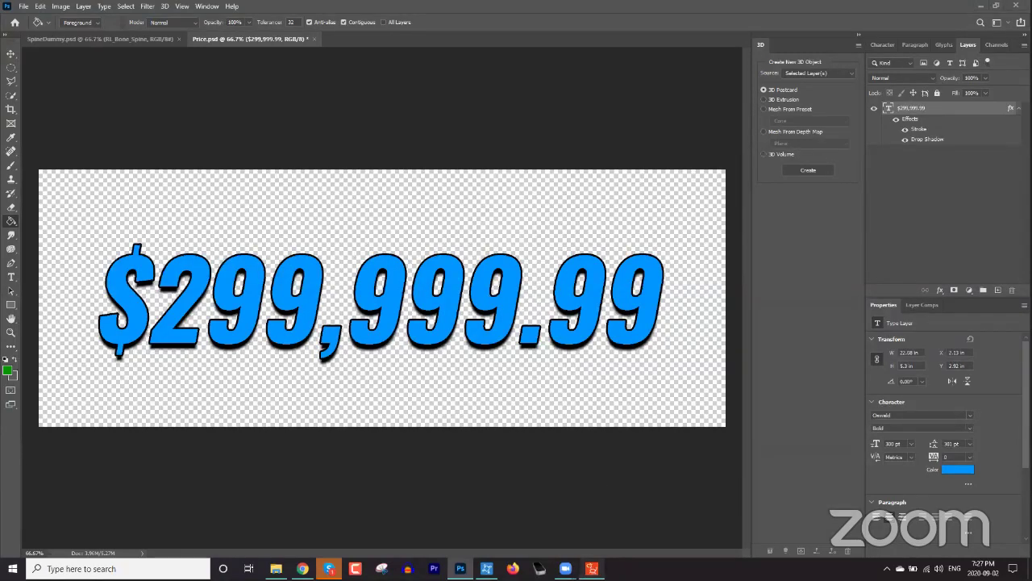
Switch back to Cartoon Animator and send the upper Thingamabob to the PSD editor at a PSD scale of 1.0
click(592, 569)
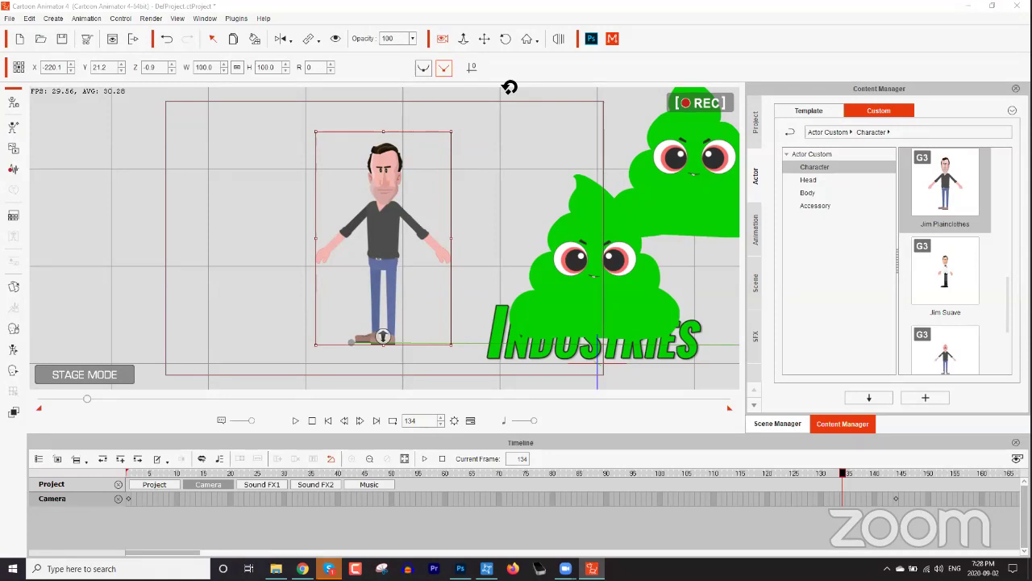
click(669, 206)
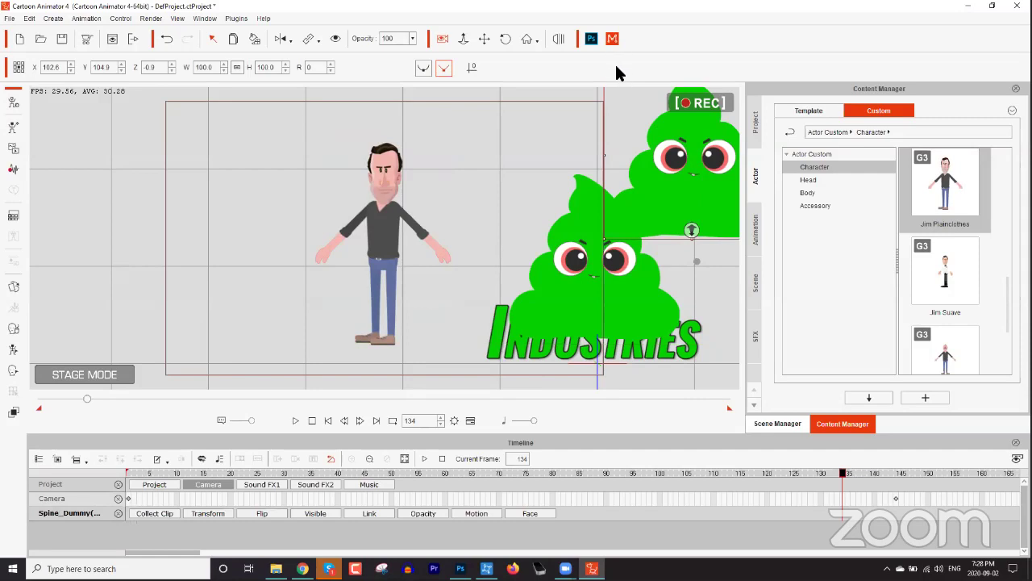
right_click(658, 214)
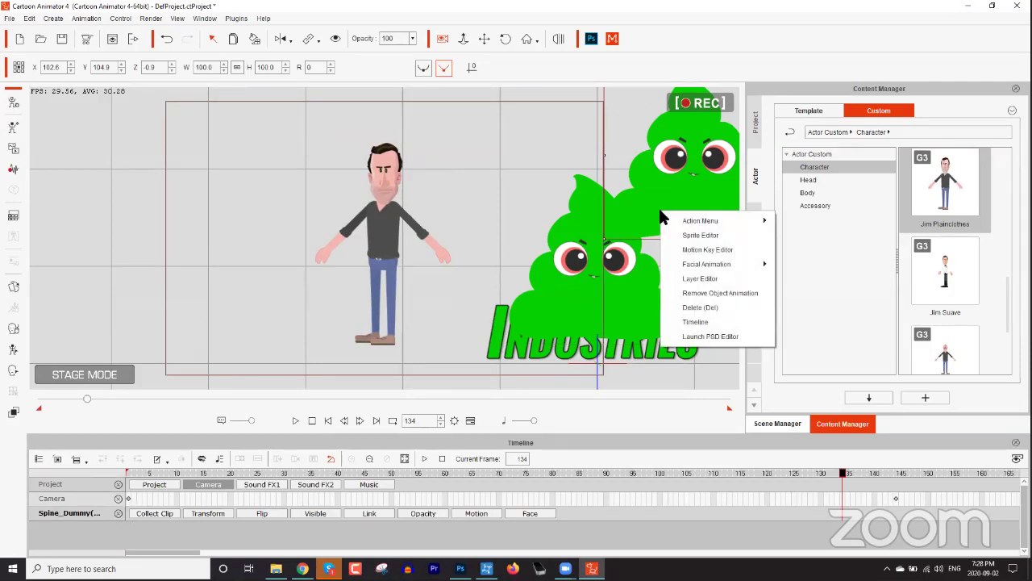
click(713, 335)
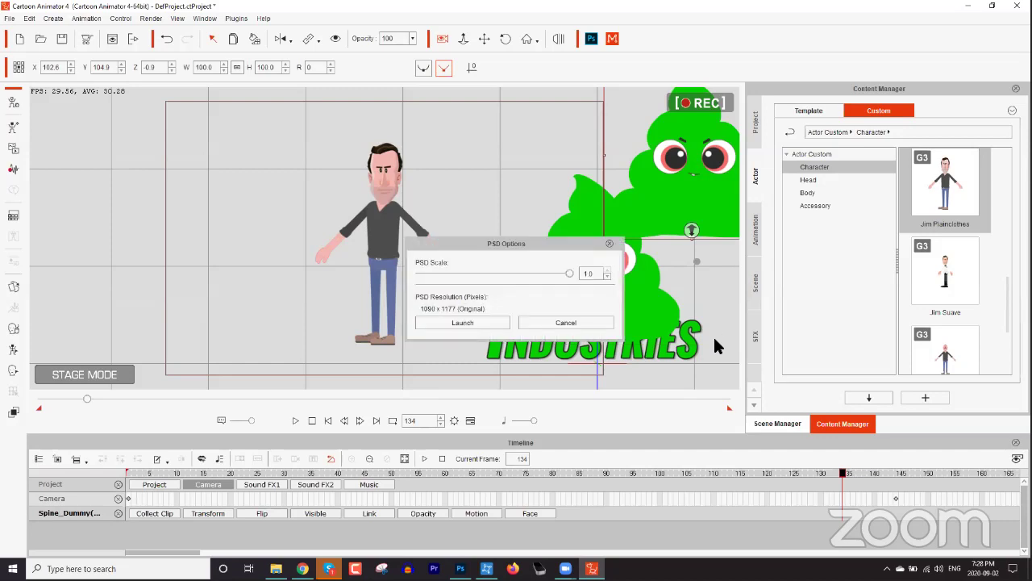
click(459, 321)
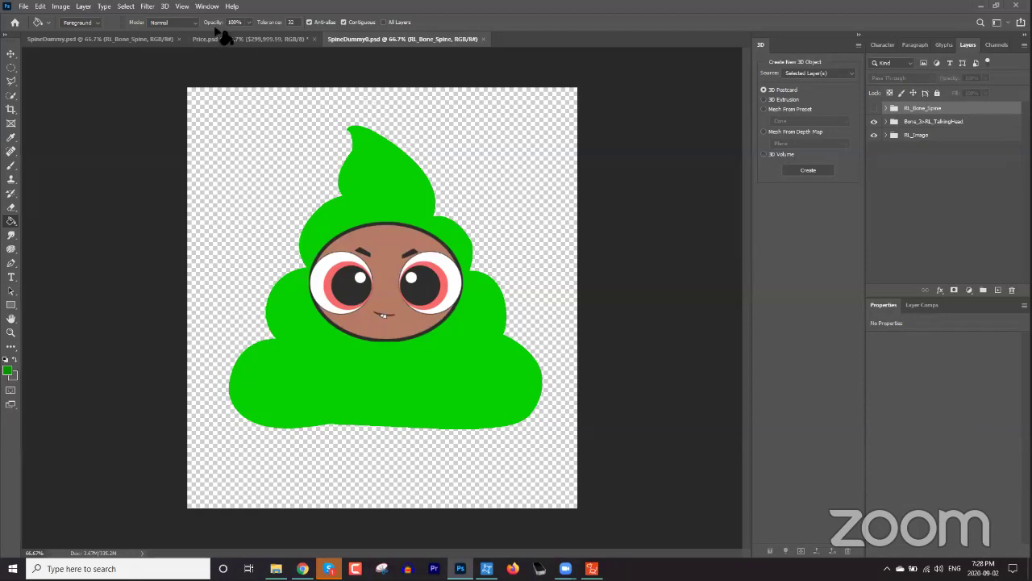
click(147, 6)
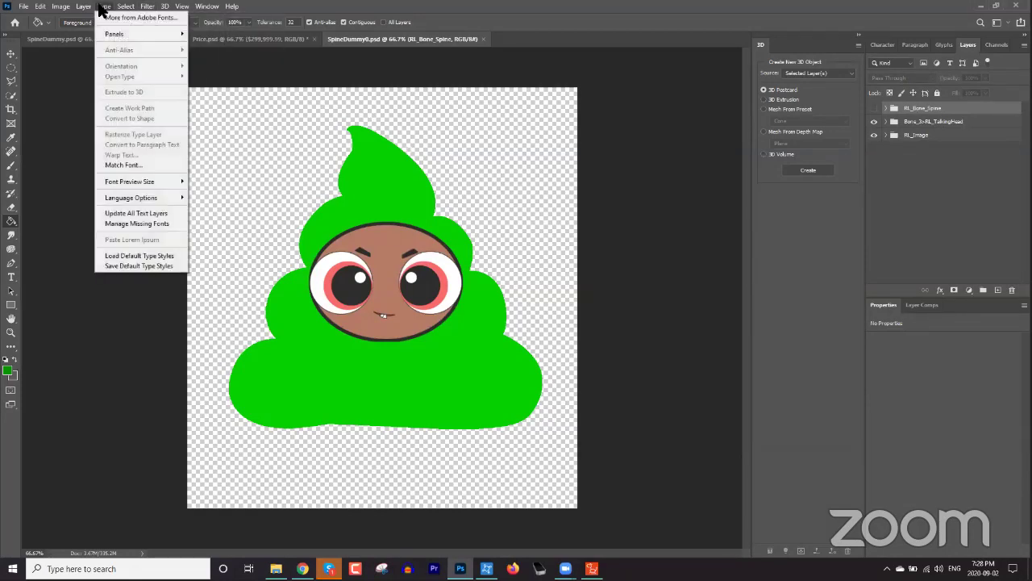
mouse_move(83, 8)
mouse_move(171, 113)
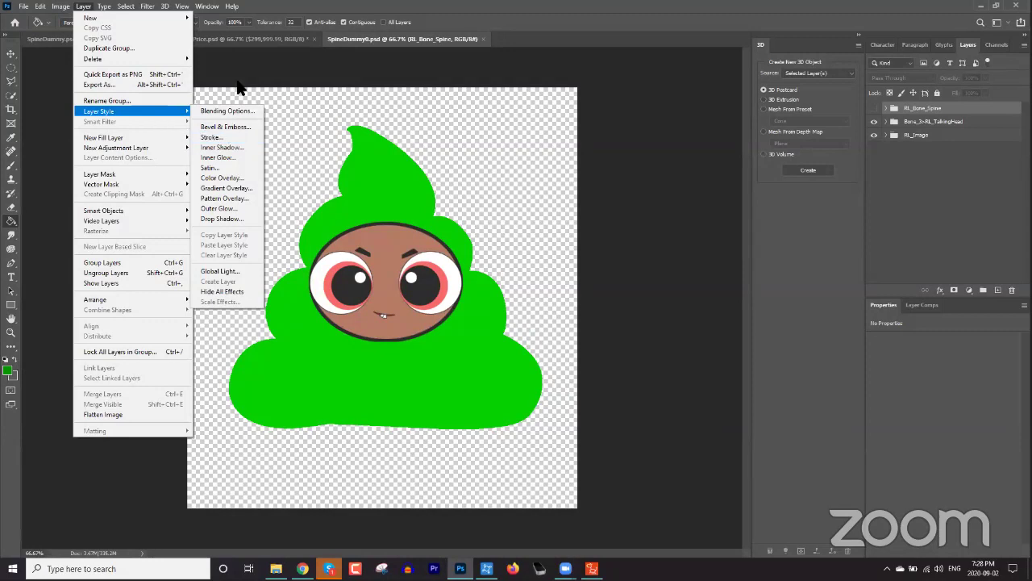
click(287, 4)
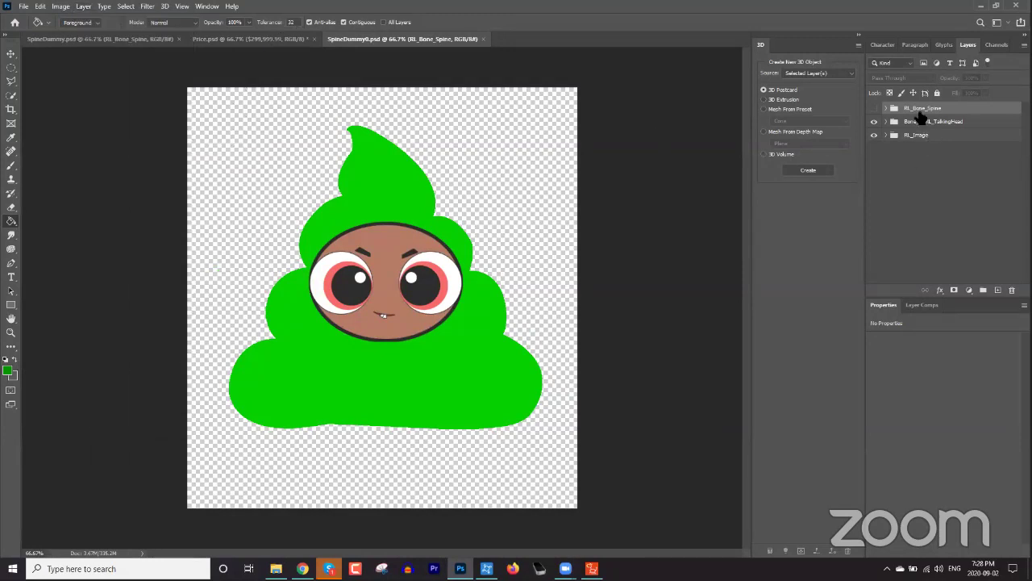
Merge the RL_Bone_Spine, talking head and RL_Image groups of the Thingamabob into one layer
shift+click(921, 136)
right_click(922, 137)
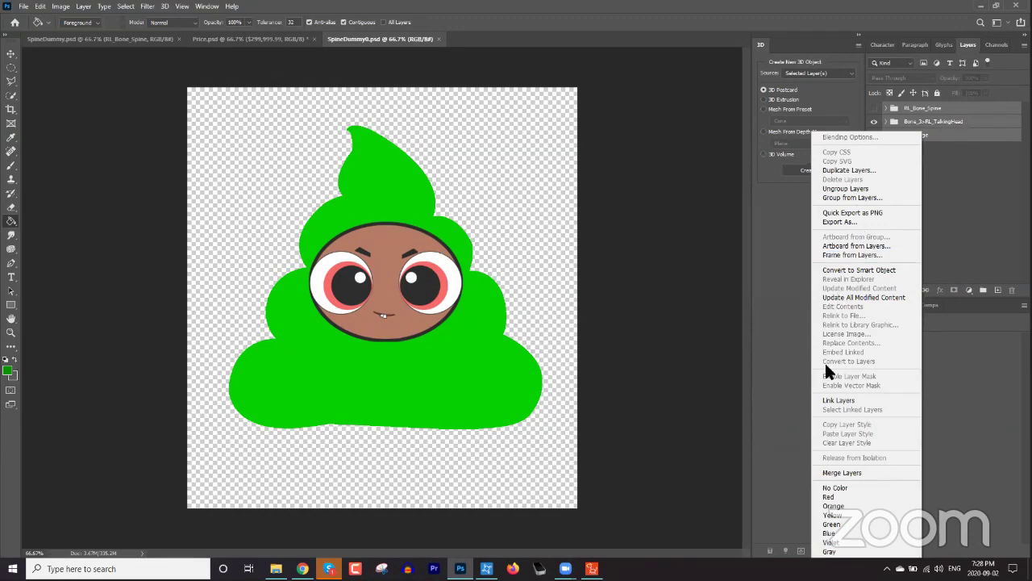
click(842, 472)
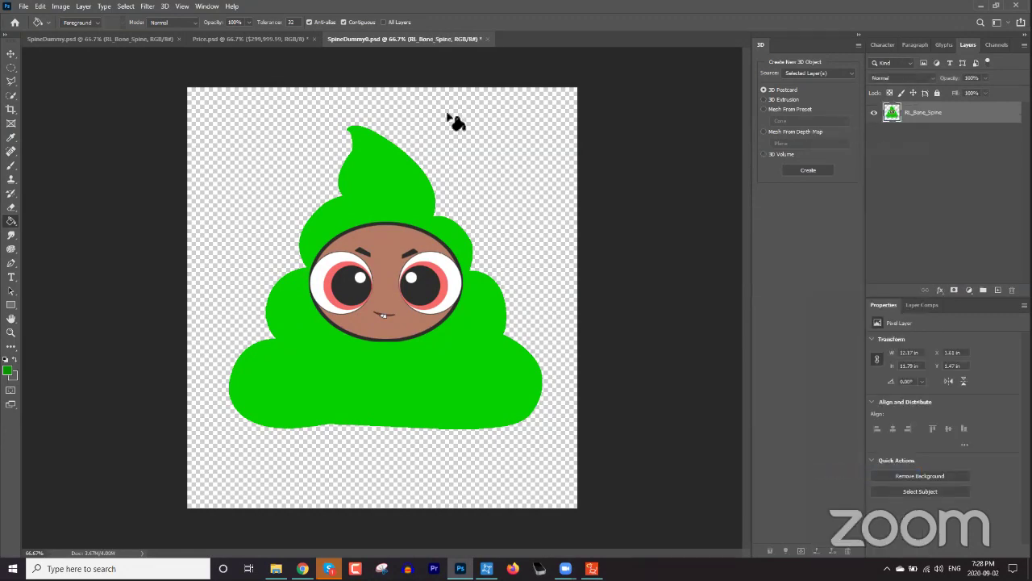
Apply the basic Blur filter to the merged Thingamabob layer
click(148, 7)
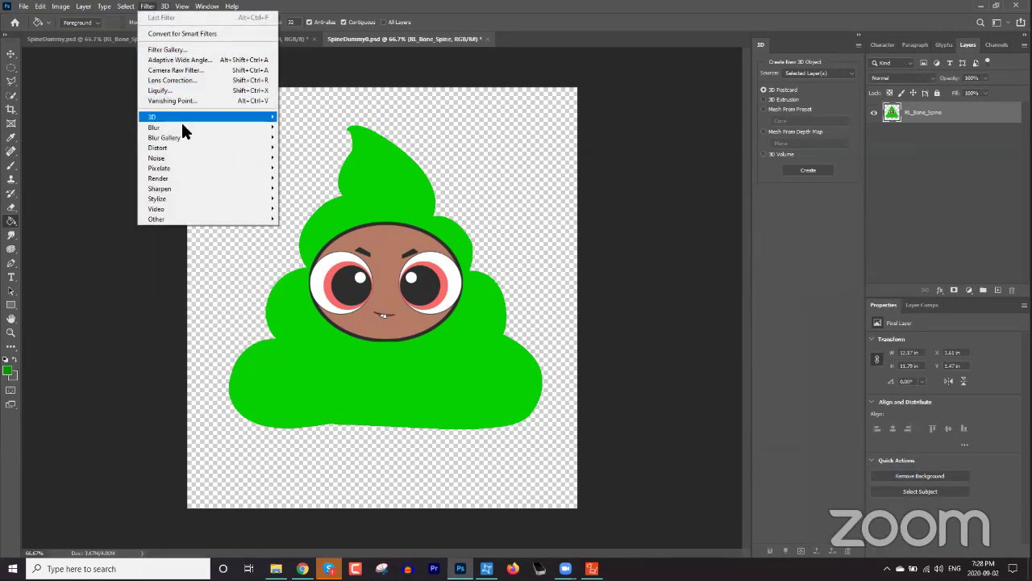
mouse_move(183, 129)
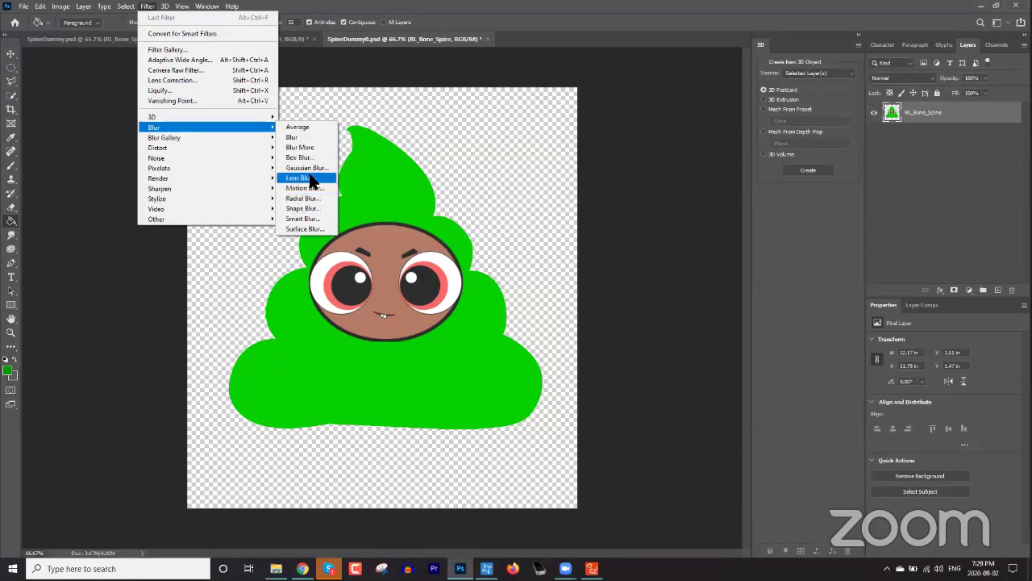
click(309, 138)
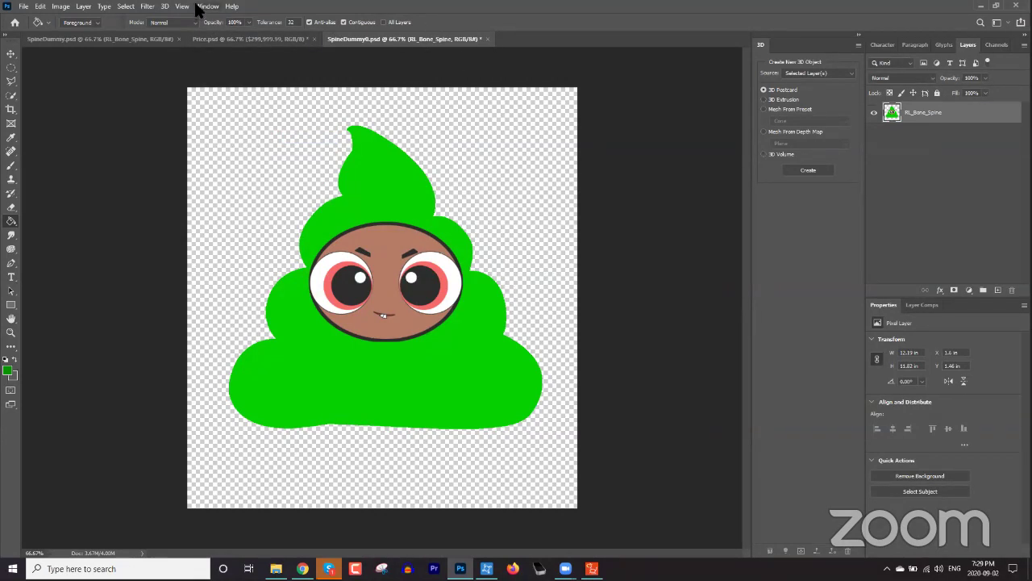
Open the list of filters for the merged Thingamabob layer
click(147, 7)
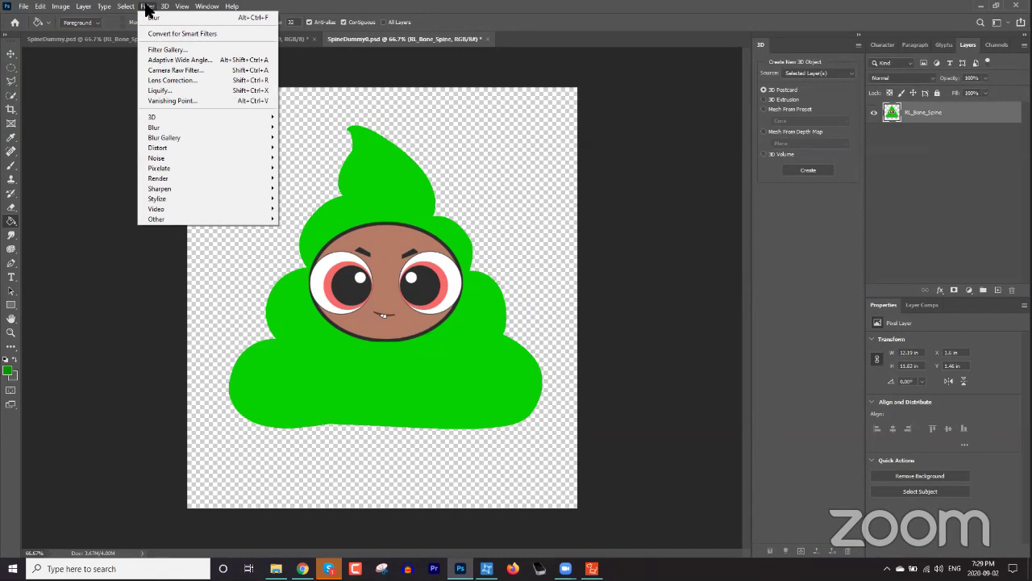
Apply the Blur filter once more to the RL_Bone_Spine layer, followed by Blur More
click(186, 18)
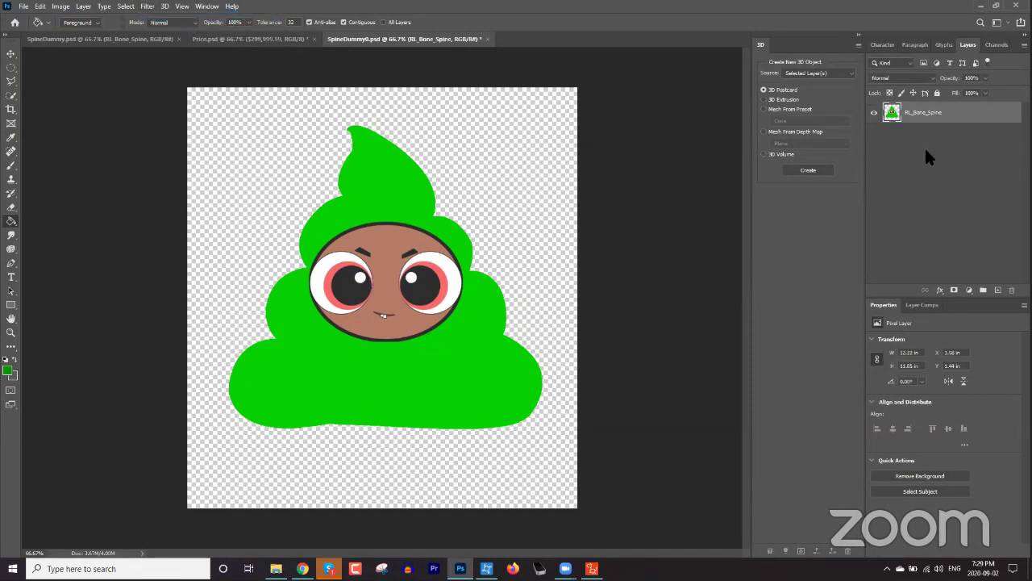
right_click(921, 117)
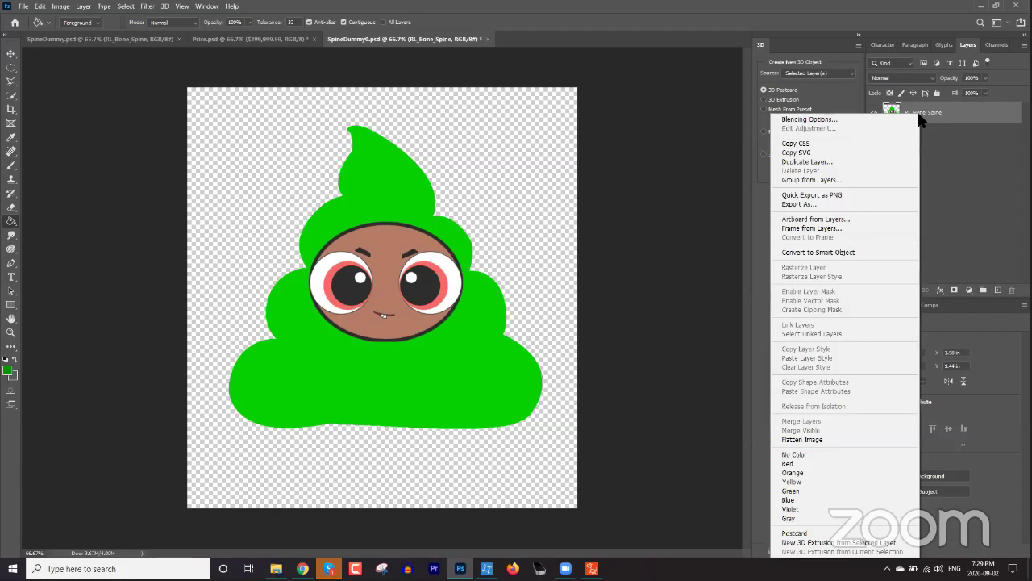
click(930, 117)
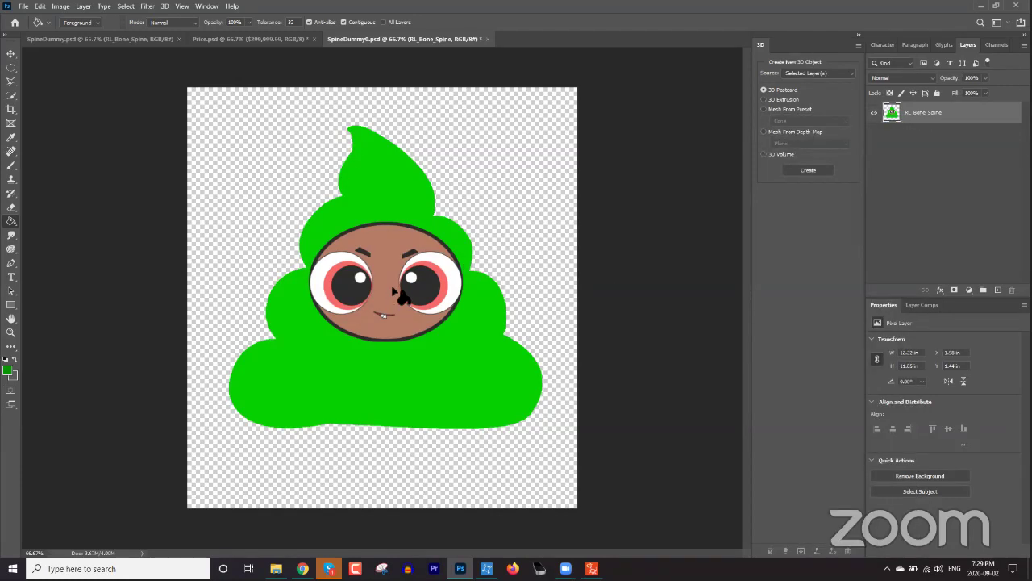
scroll(398, 294, up, 2)
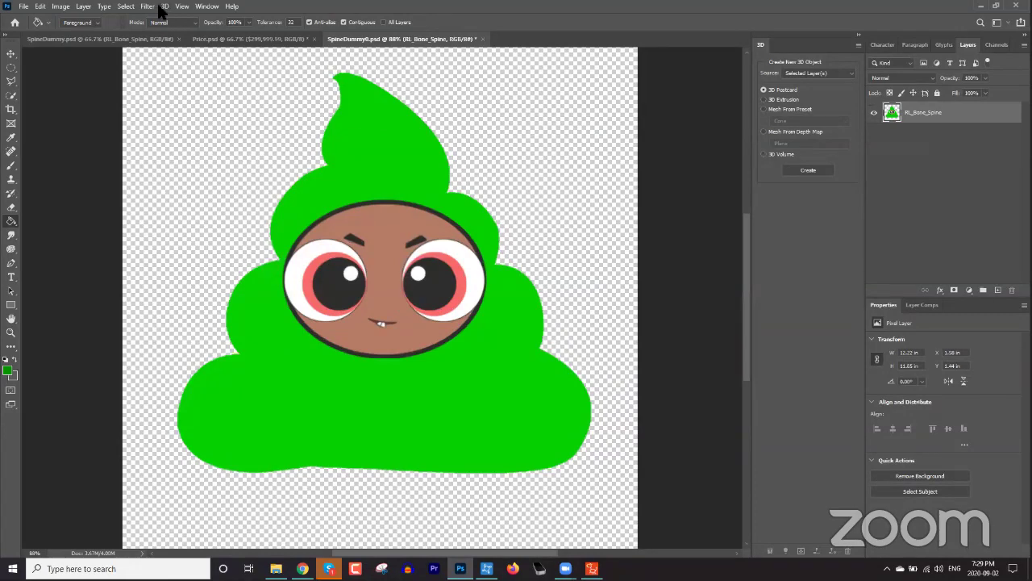
click(150, 6)
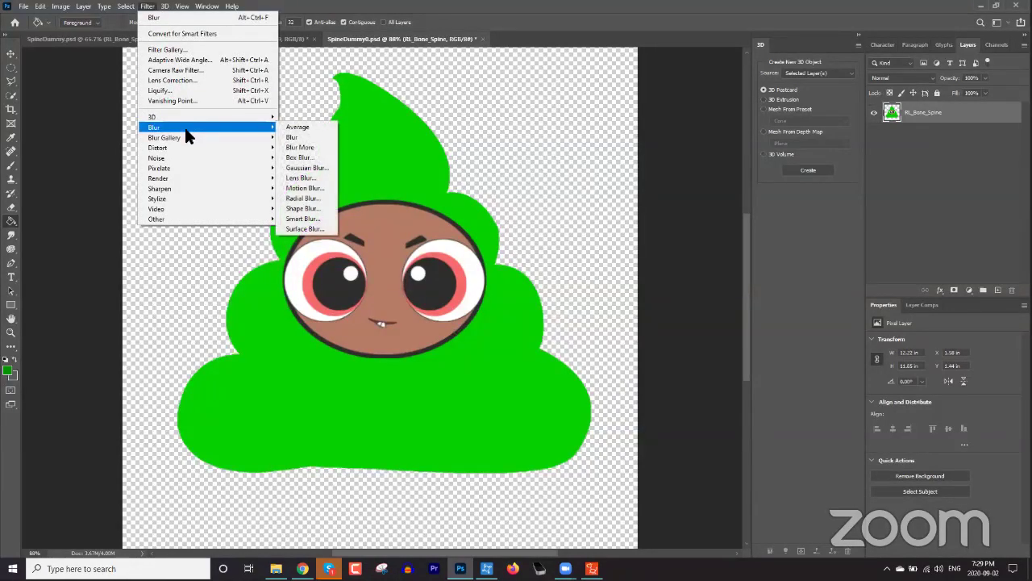
mouse_move(202, 128)
click(305, 148)
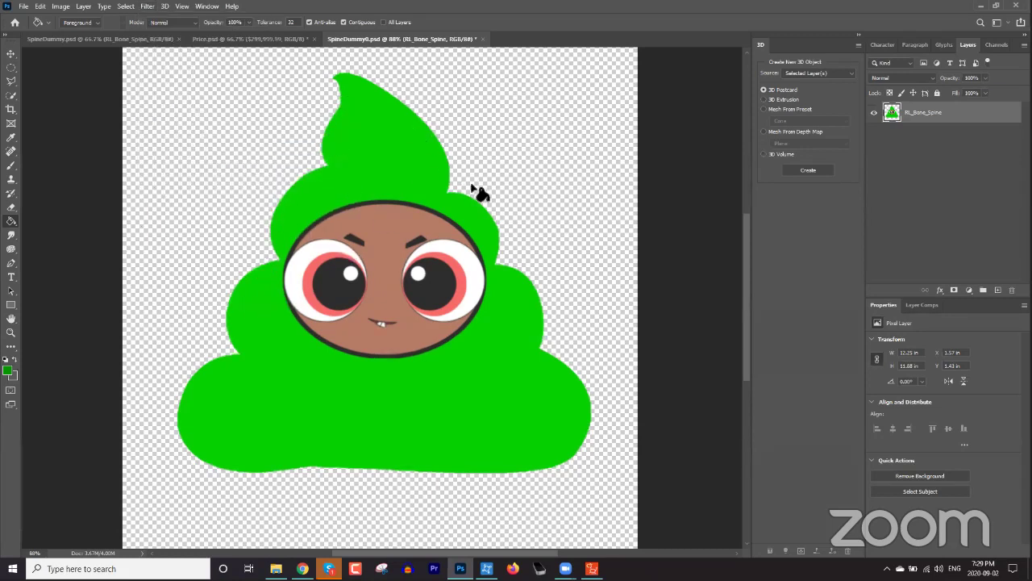
Add a Field Blur to the RL_Bone_Spine layer with the blur amount set to 10 px
click(148, 7)
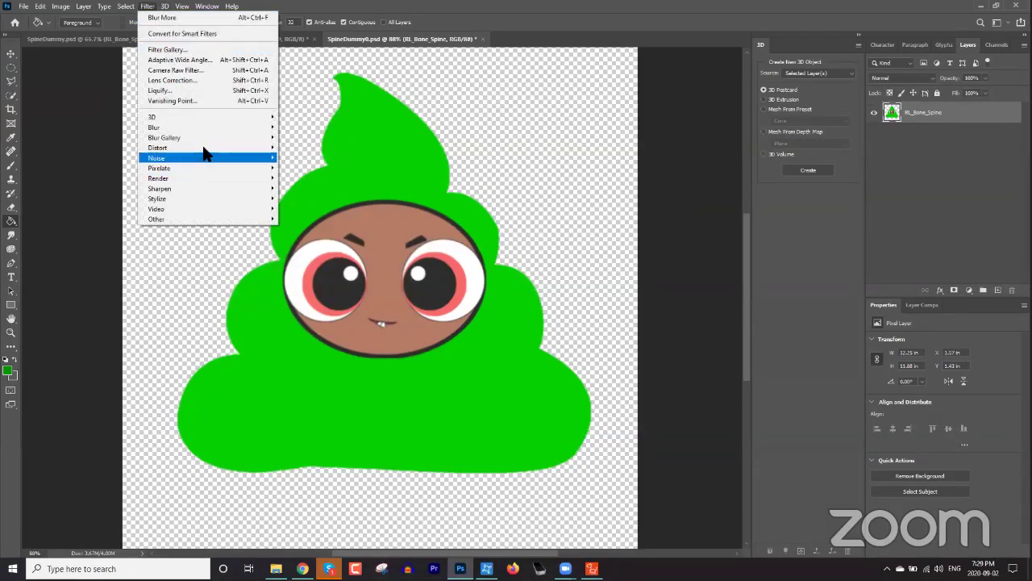
mouse_move(204, 153)
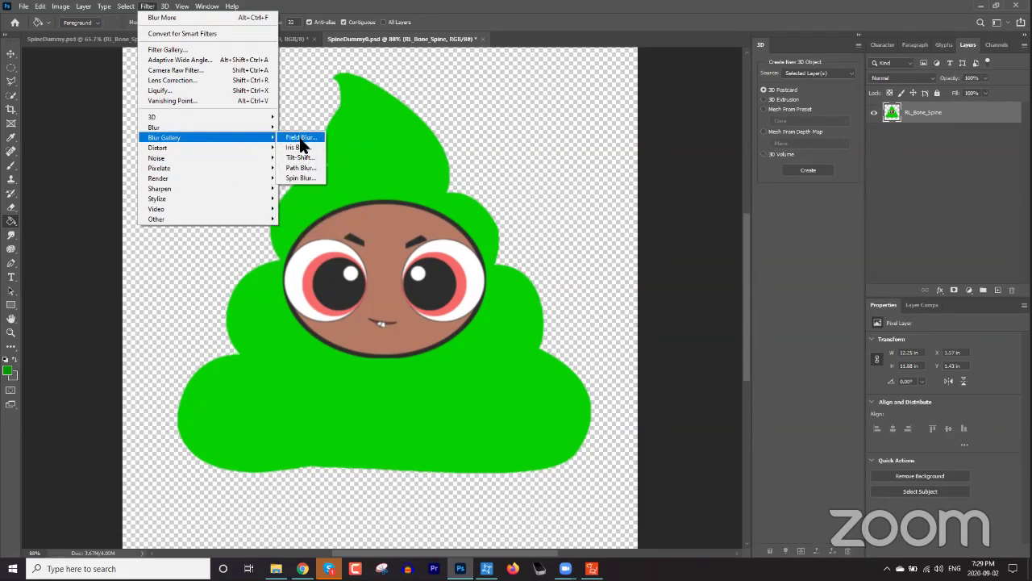
click(305, 137)
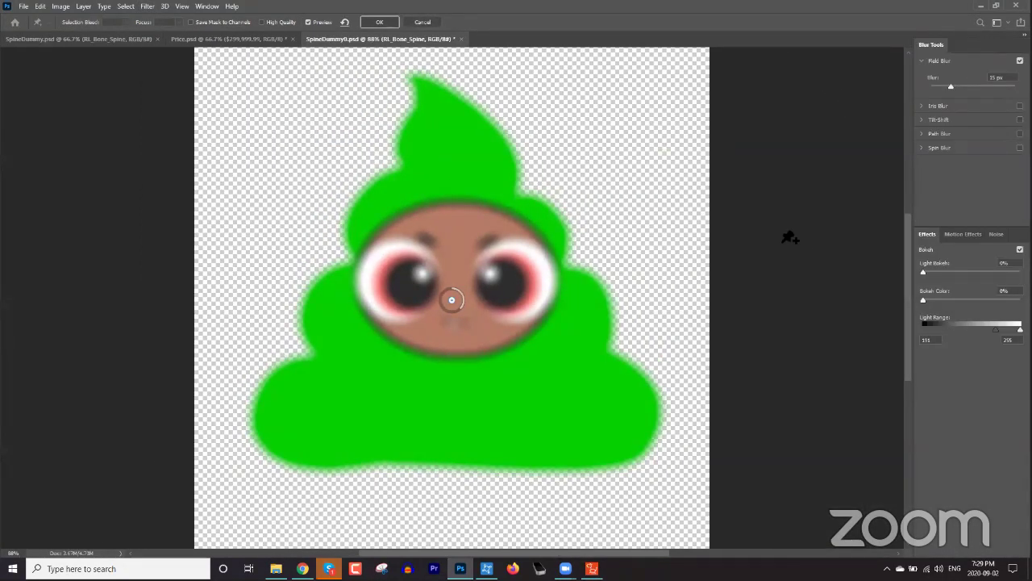
click(950, 84)
mouse_move(950, 86)
mouse_down()
mouse_move(977, 88)
mouse_move(946, 89)
mouse_up()
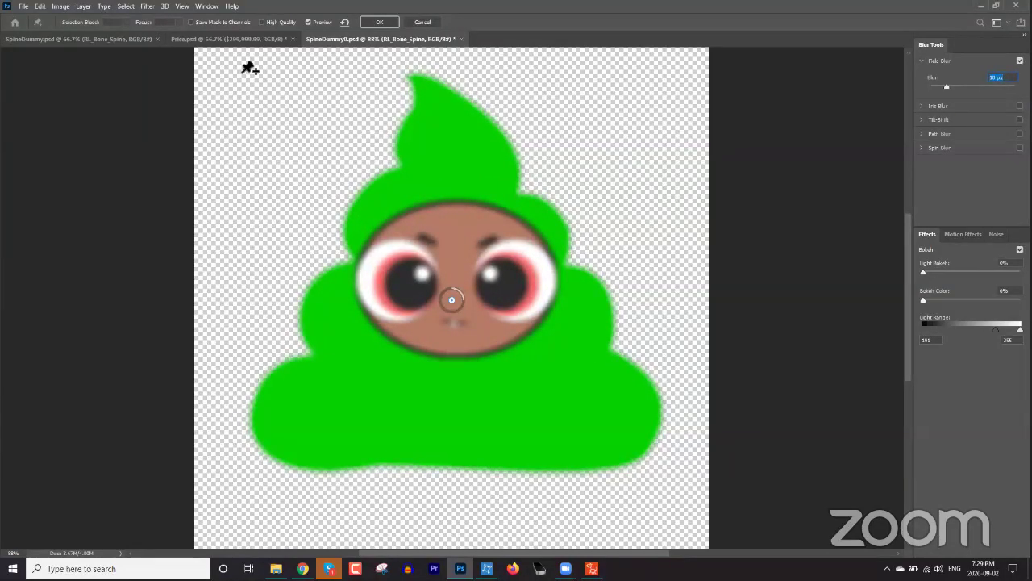
Save SpineDummy0.psd with the pending Field Blur applied
click(23, 7)
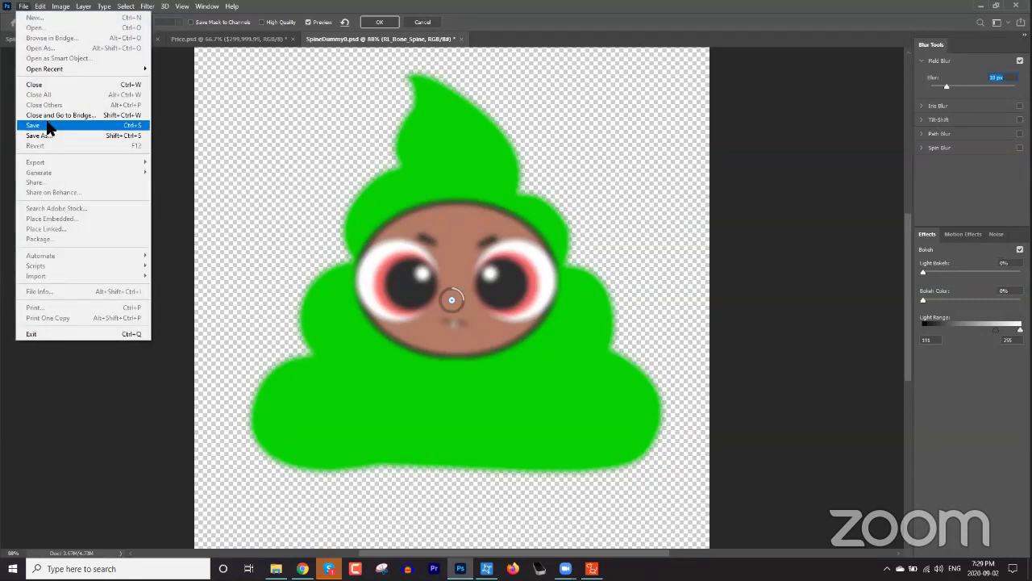
click(36, 125)
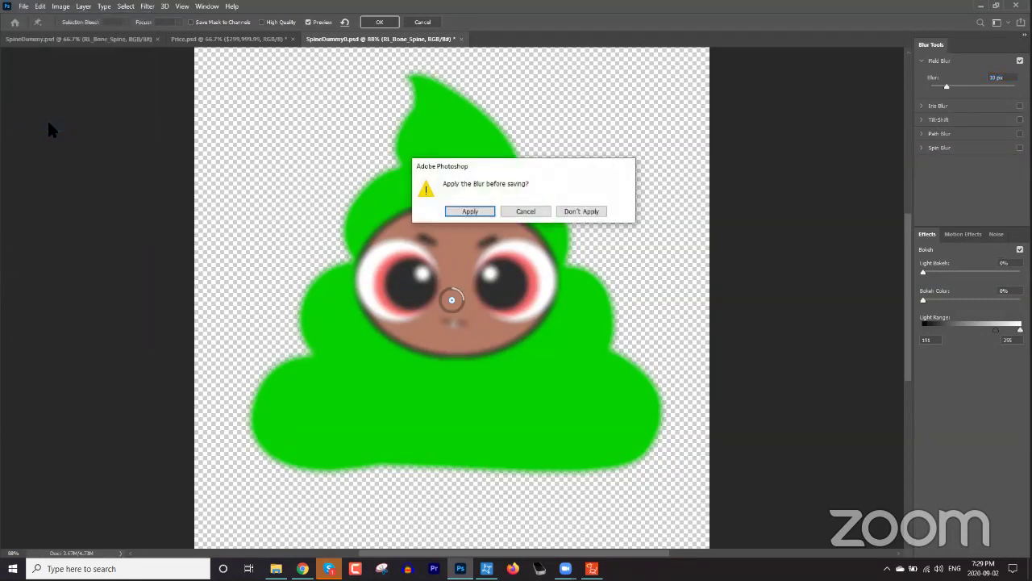
click(470, 211)
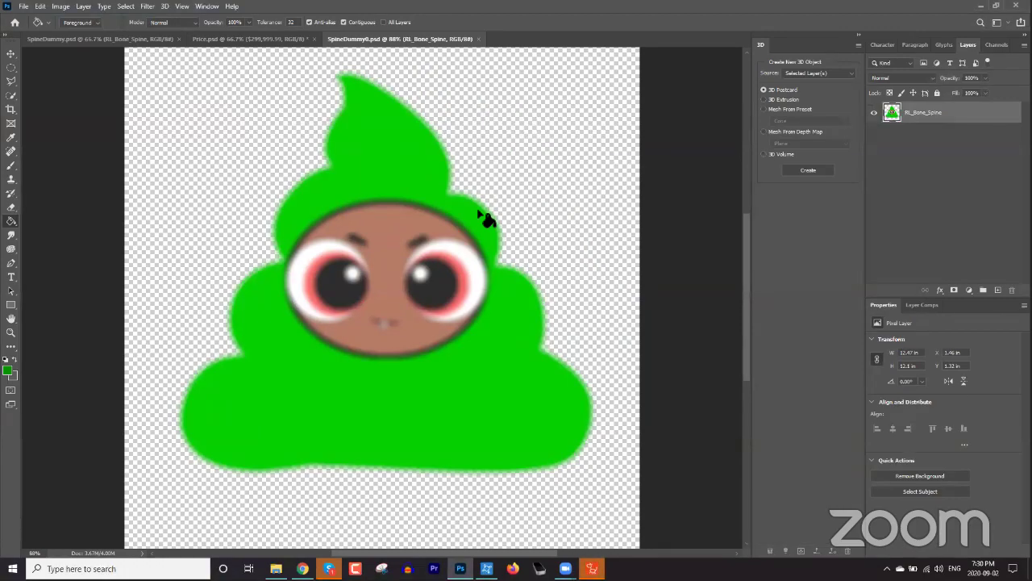
Switch to Cartoon Animator 4 and try to update the character from the blurred PSD
click(592, 569)
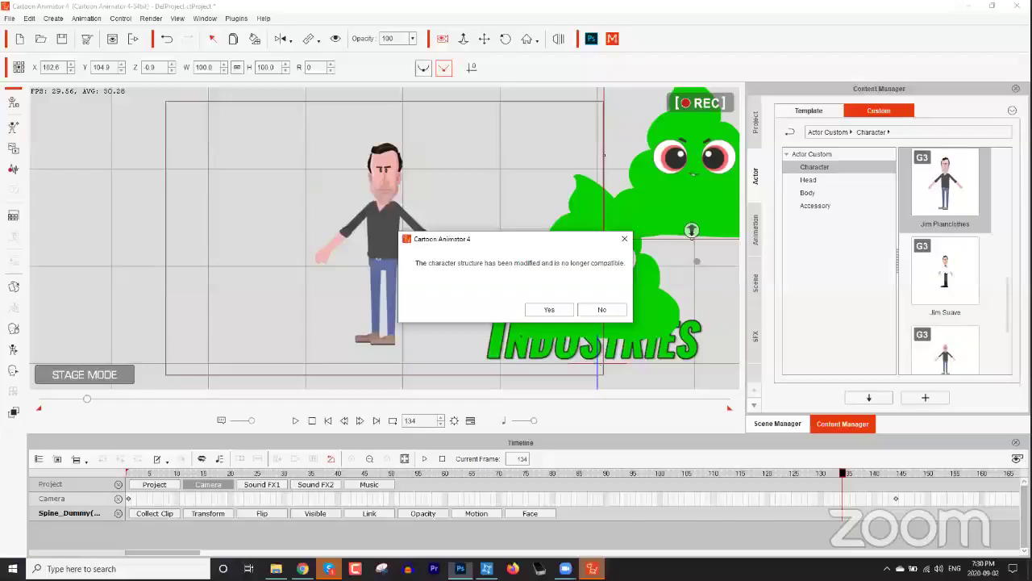
click(553, 308)
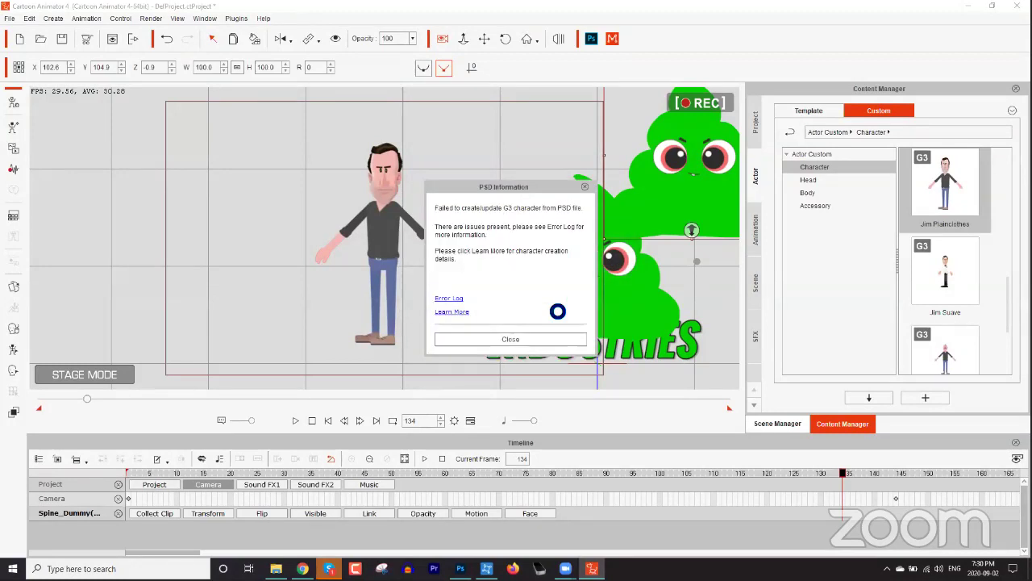
click(542, 339)
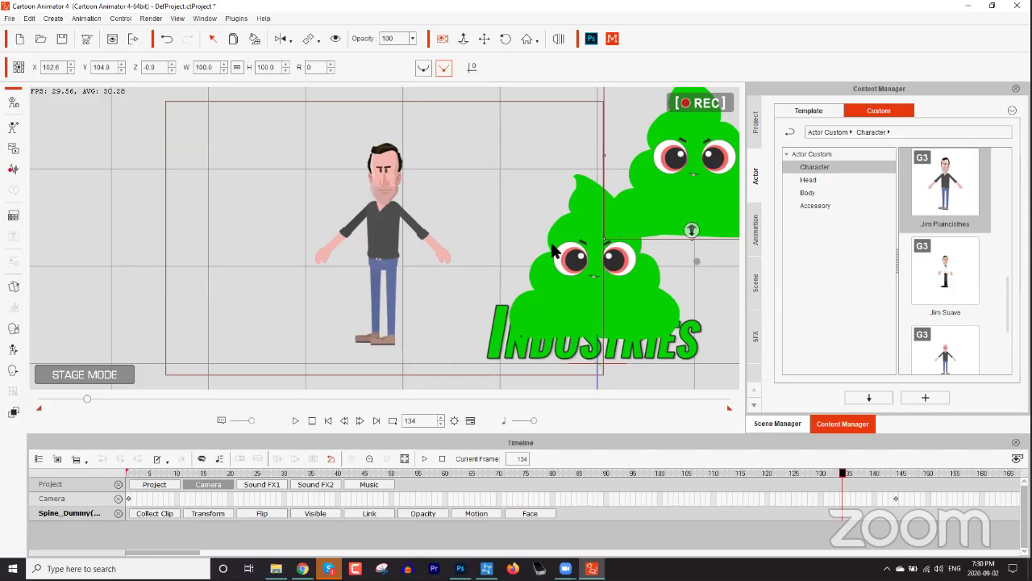
Delete the selected upper green character from the stage and list the project's remaining scene objects
key(Delete)
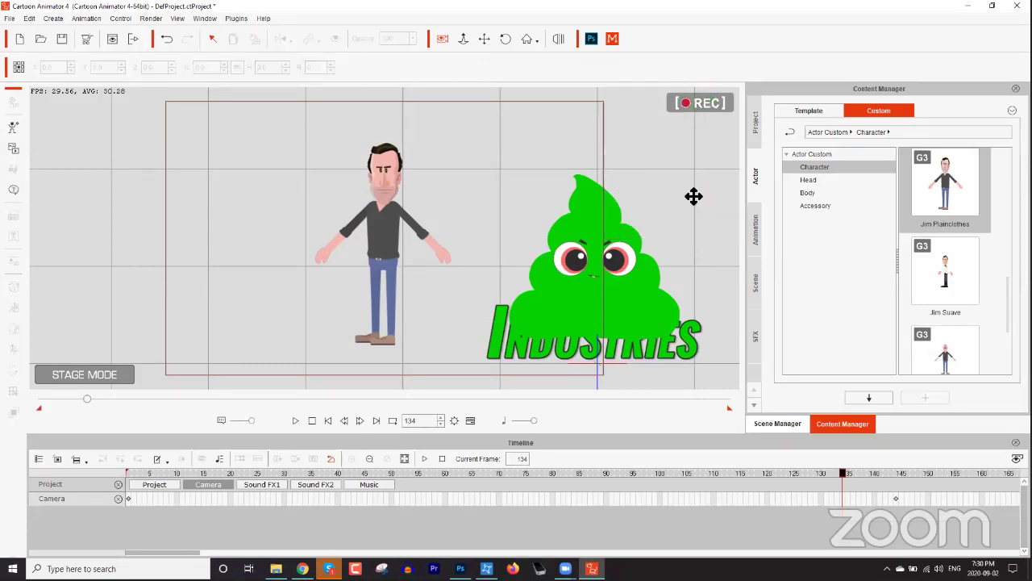
click(795, 423)
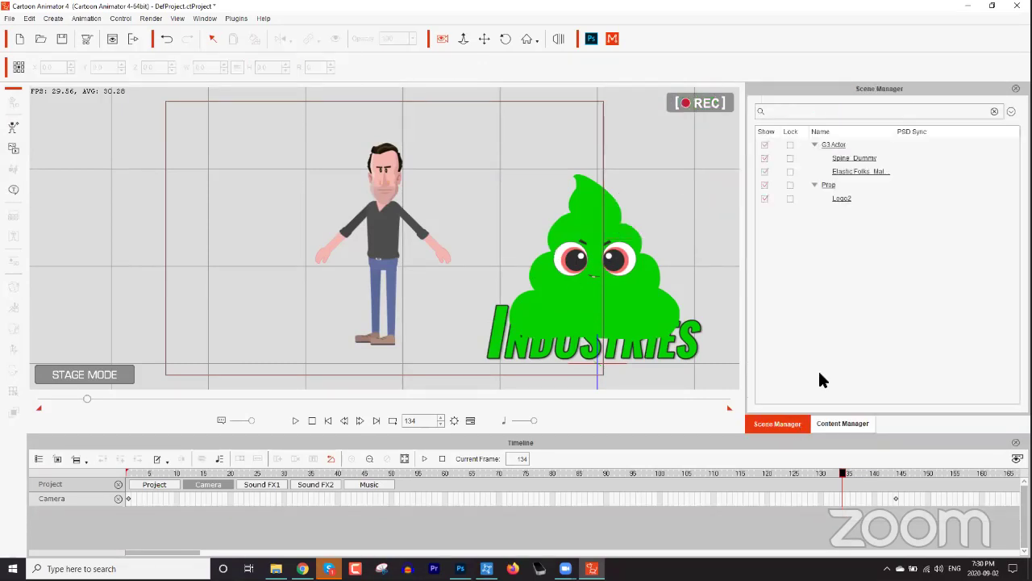
Add the Forest background template to the scene using the Remove Scene Animation option
click(861, 424)
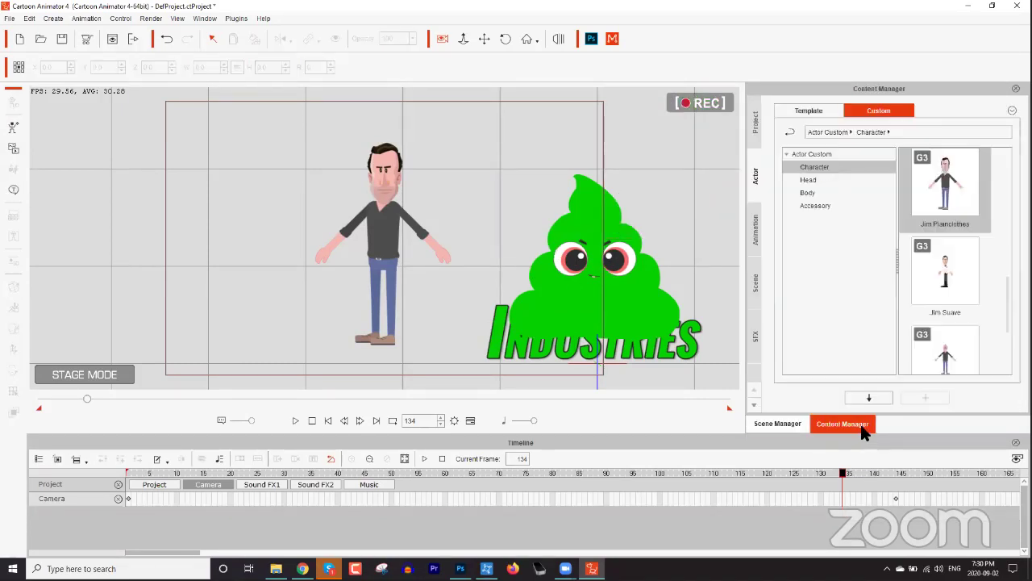
click(751, 274)
click(811, 167)
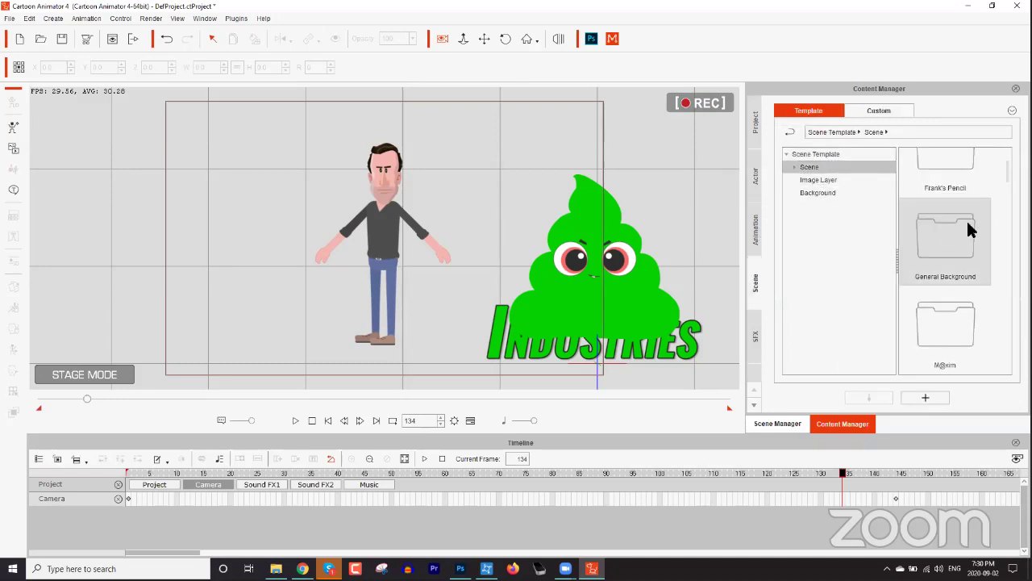
click(821, 191)
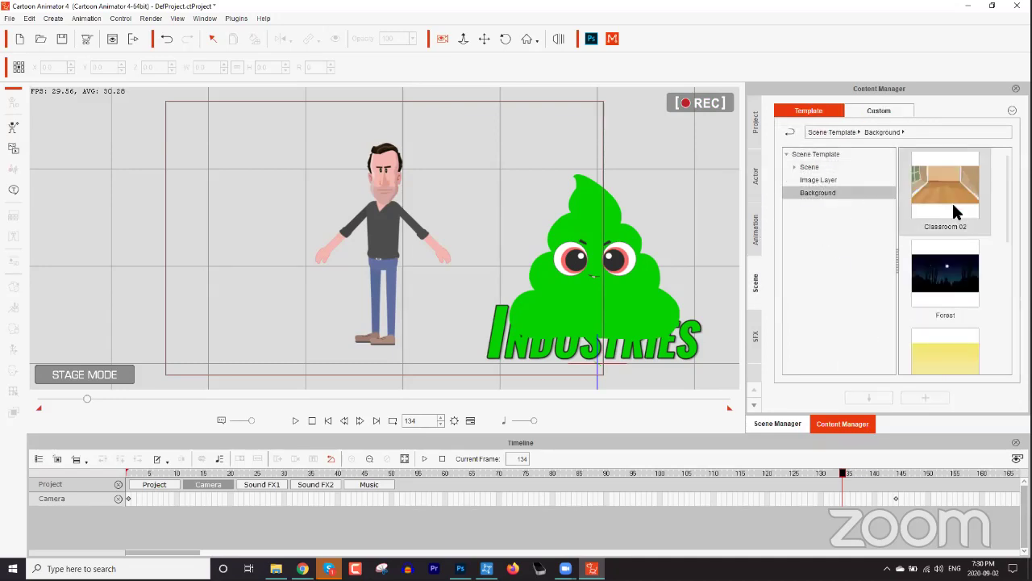
drag(945, 274, 512, 266)
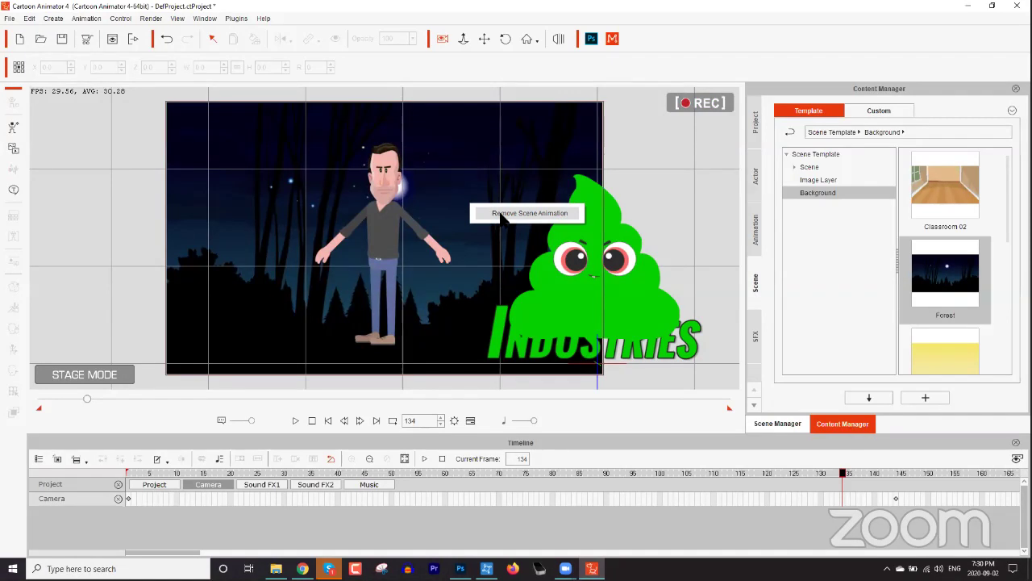
Select the Logo2 prop in the scene list and undo adding the Forest background
click(786, 424)
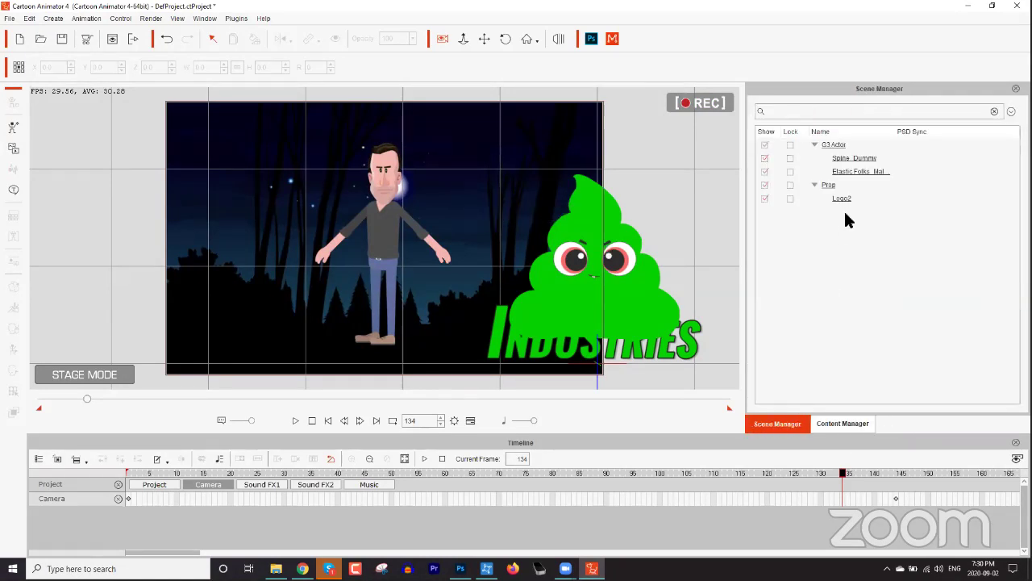
click(849, 200)
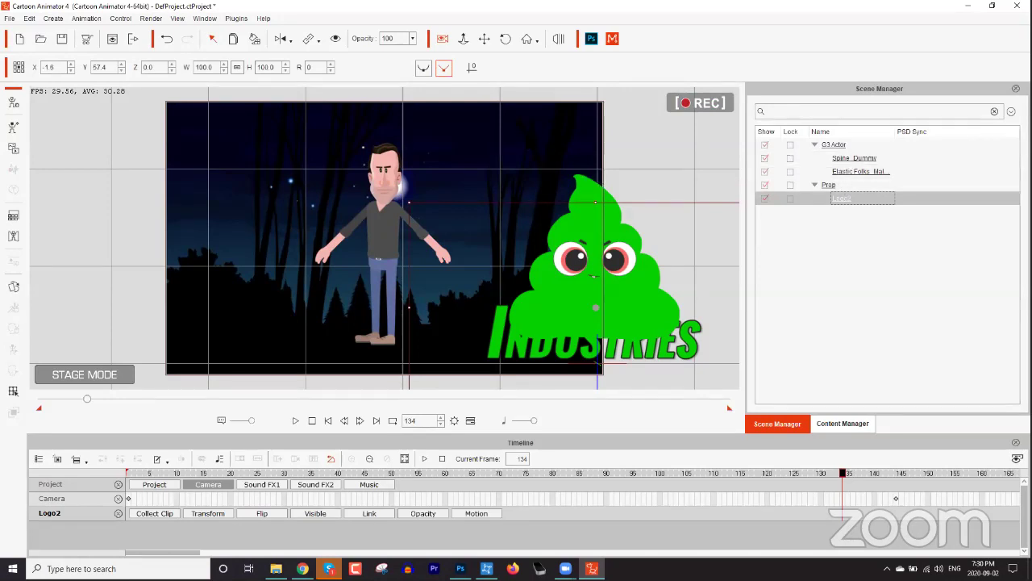
click(846, 425)
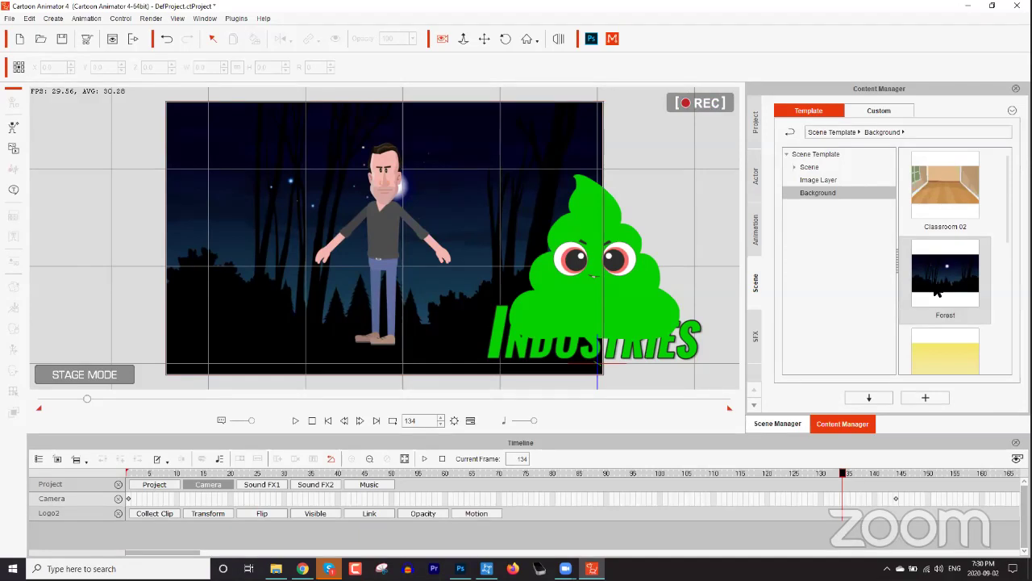
key(ctrl+z)
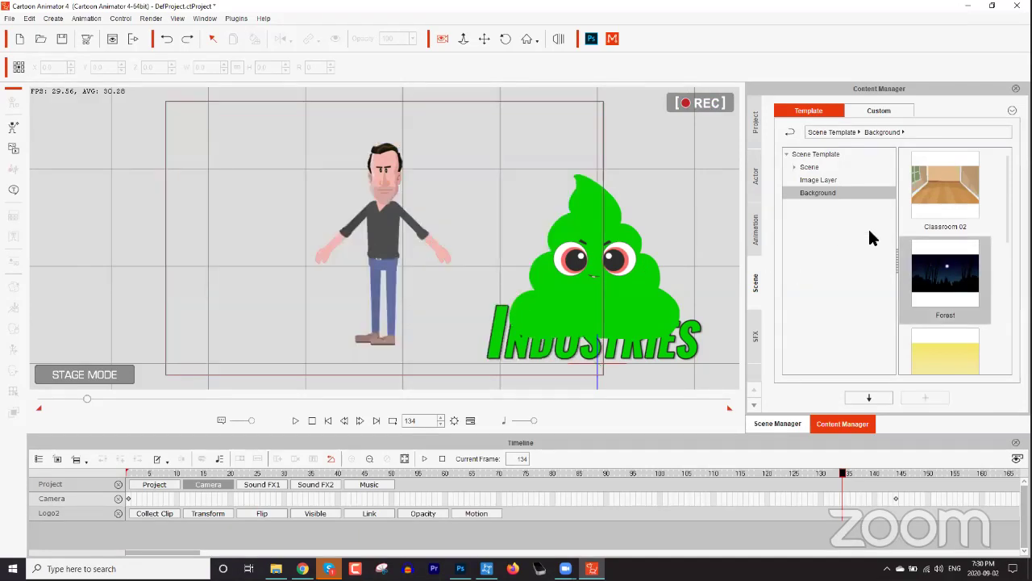
Load the Stage template from the scene library and frame its curtains and wooden floor
click(823, 180)
click(809, 167)
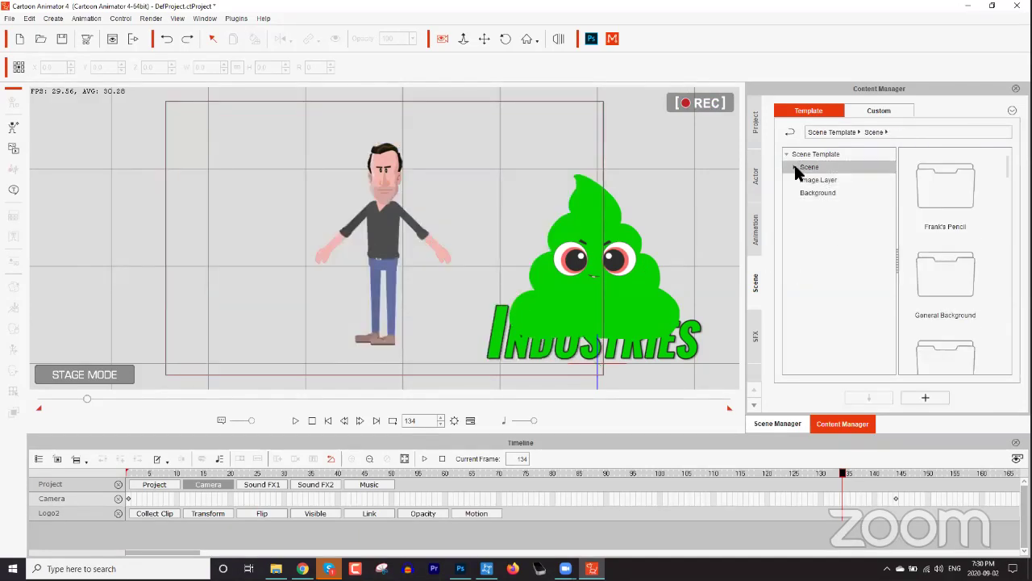
click(796, 167)
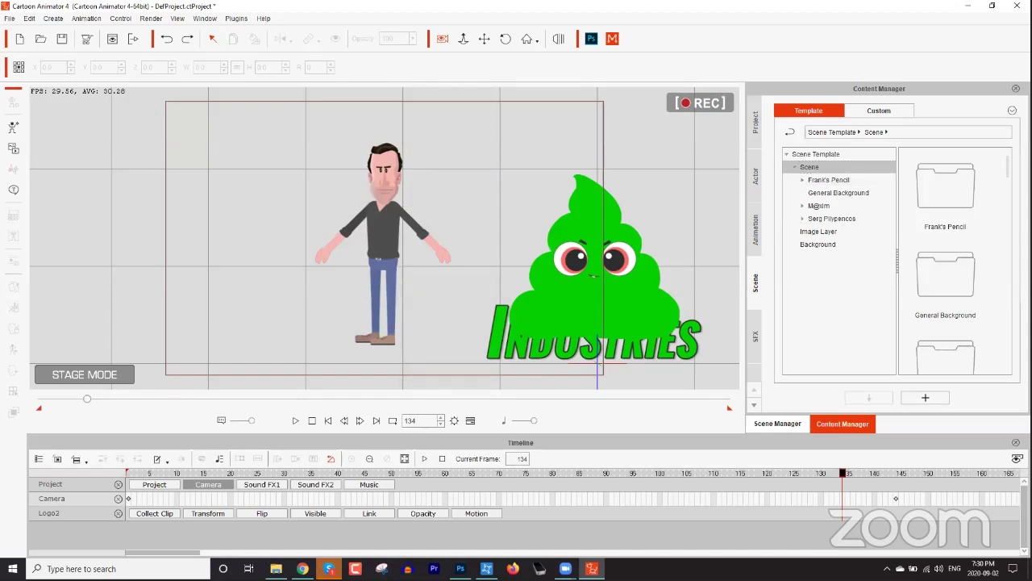
drag(1008, 161, 1007, 349)
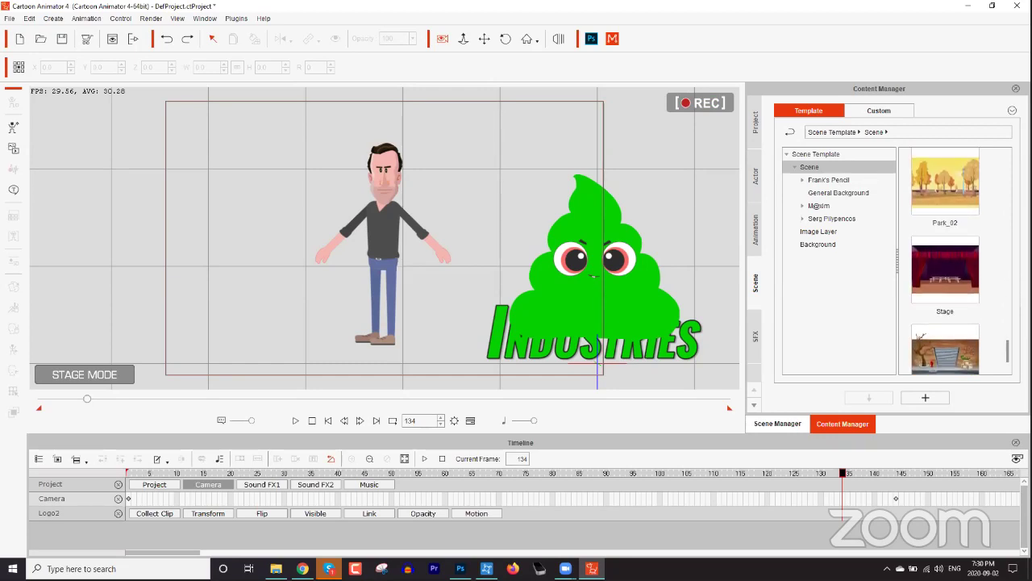
double_click(957, 292)
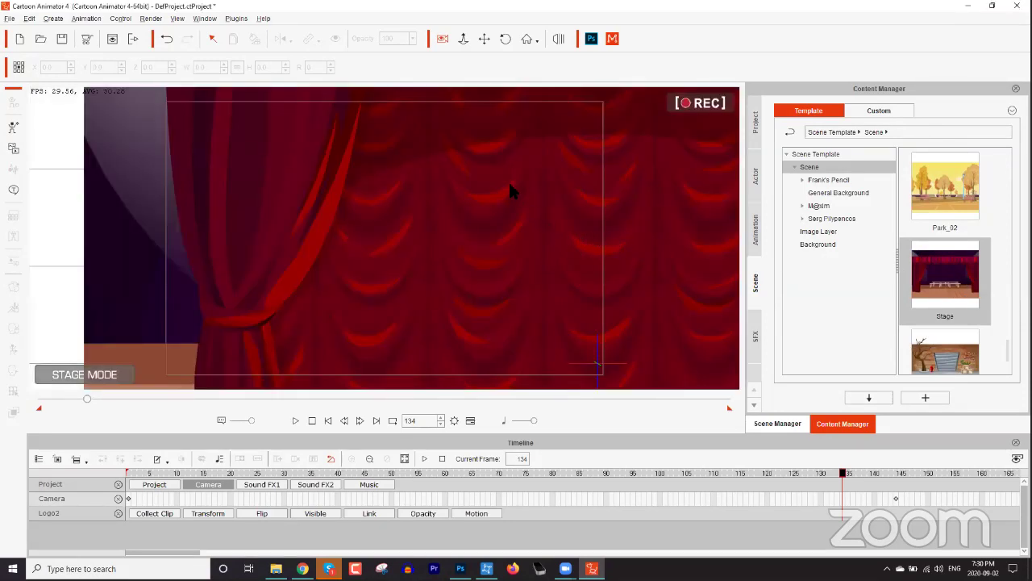
scroll(509, 191, down, 6)
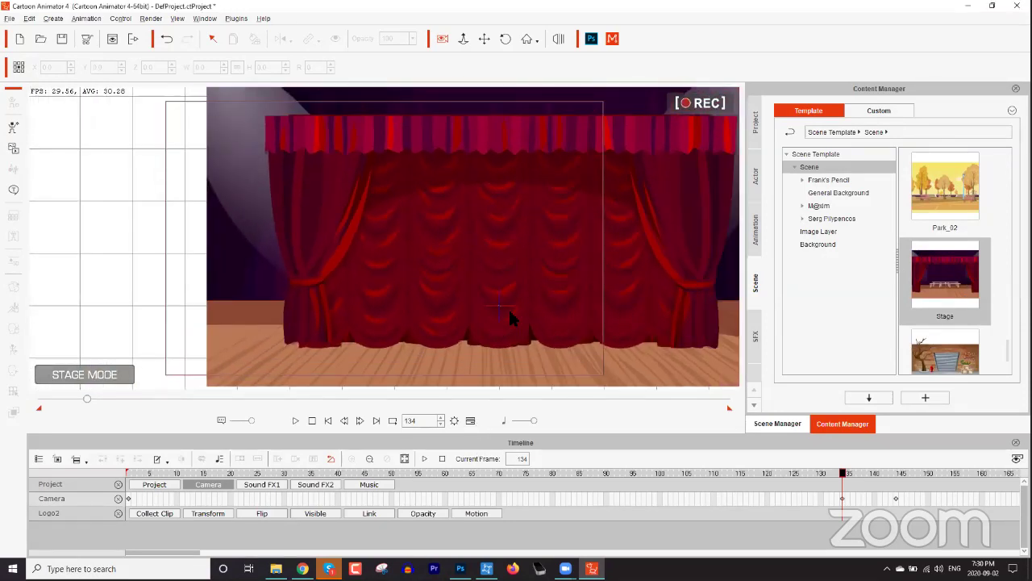
scroll(508, 317, down, 2)
Move the Spine_Dummy character in front of the stage curtains, to about X -54, Y -99, Z 213
click(782, 422)
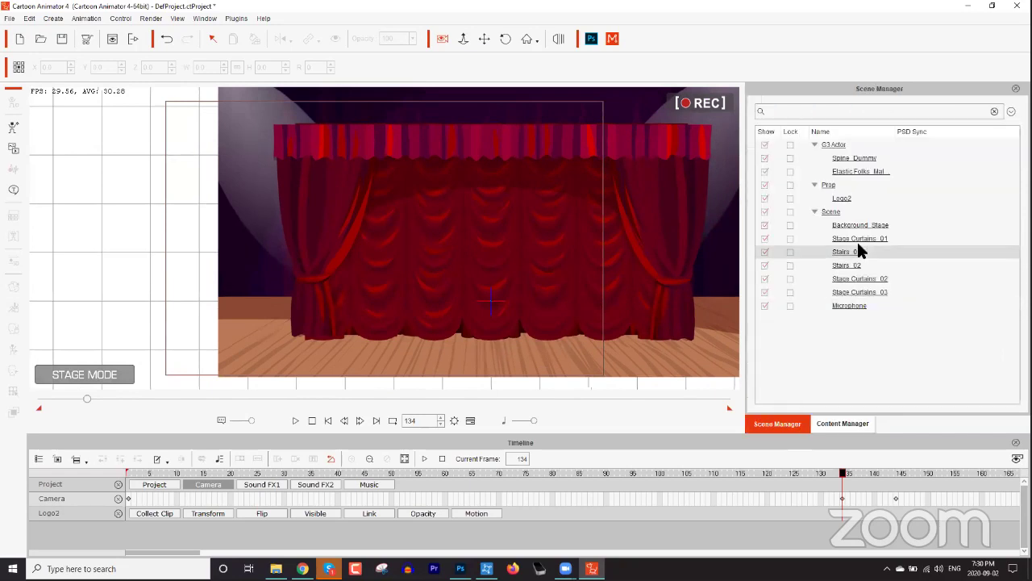
click(853, 158)
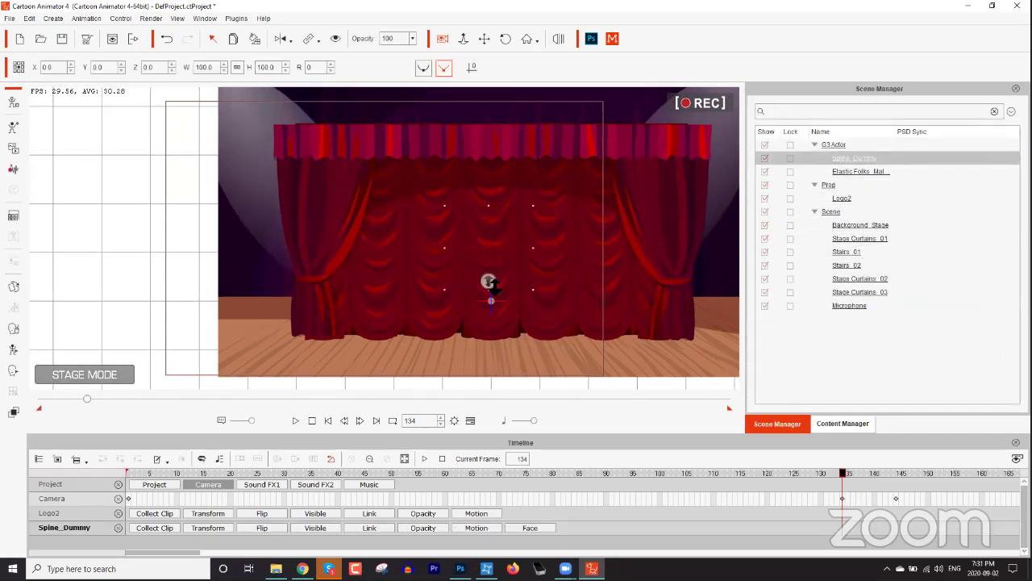
drag(495, 292, 492, 325)
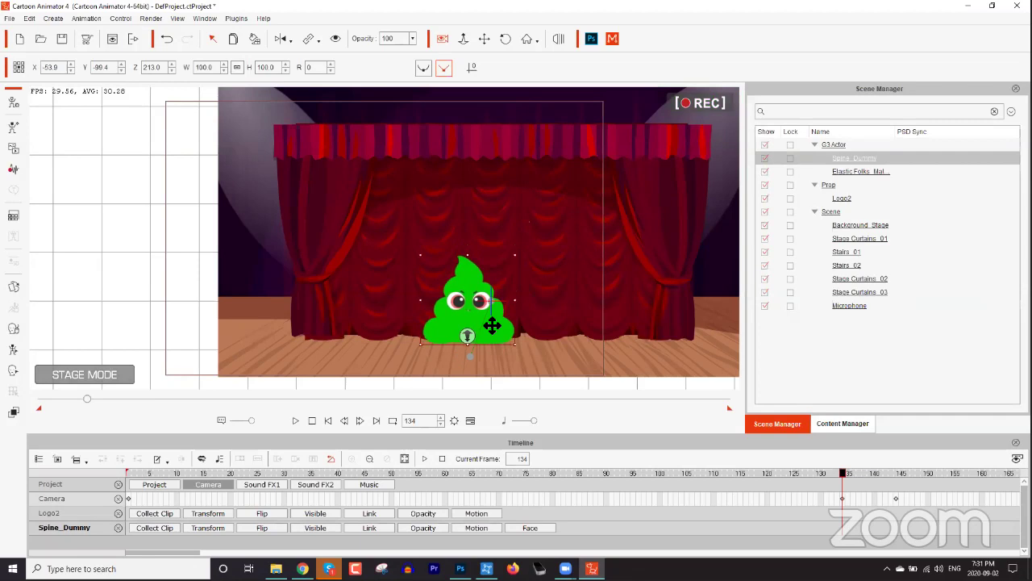
scroll(553, 339, up, 3)
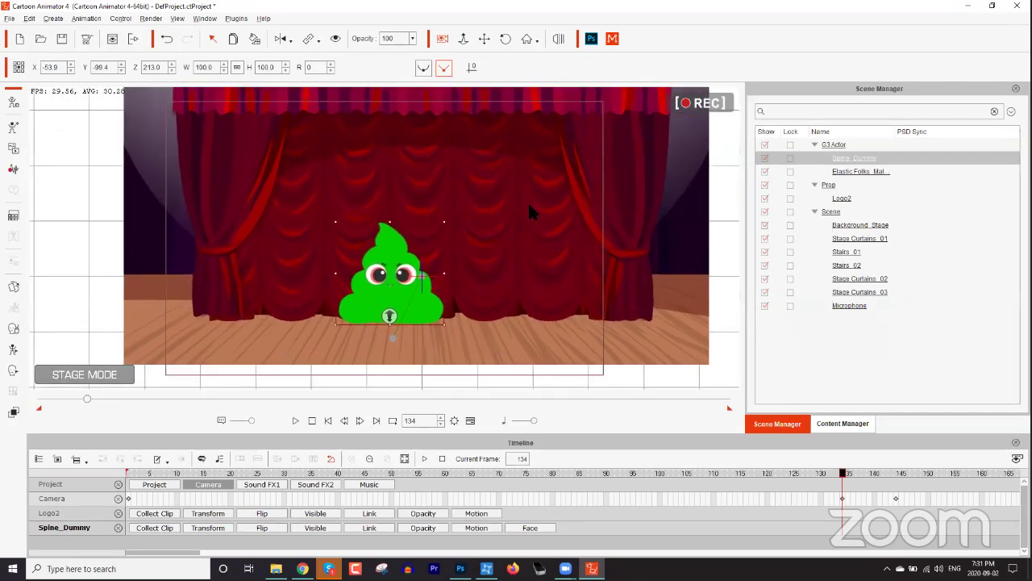
Convert all the Stage scene elements, from Background_Stage through Microphone, to props
click(863, 225)
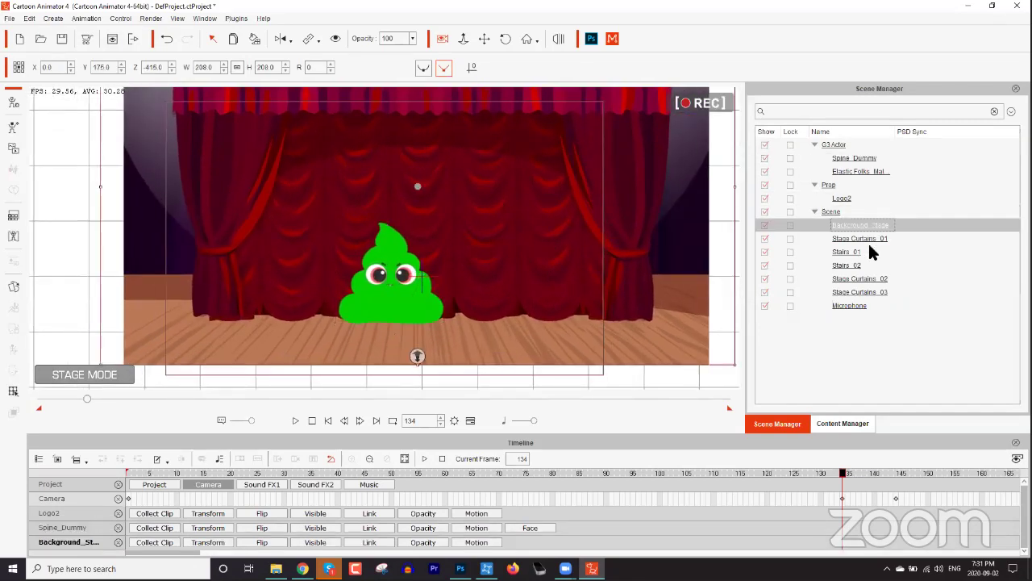
shift+click(846, 306)
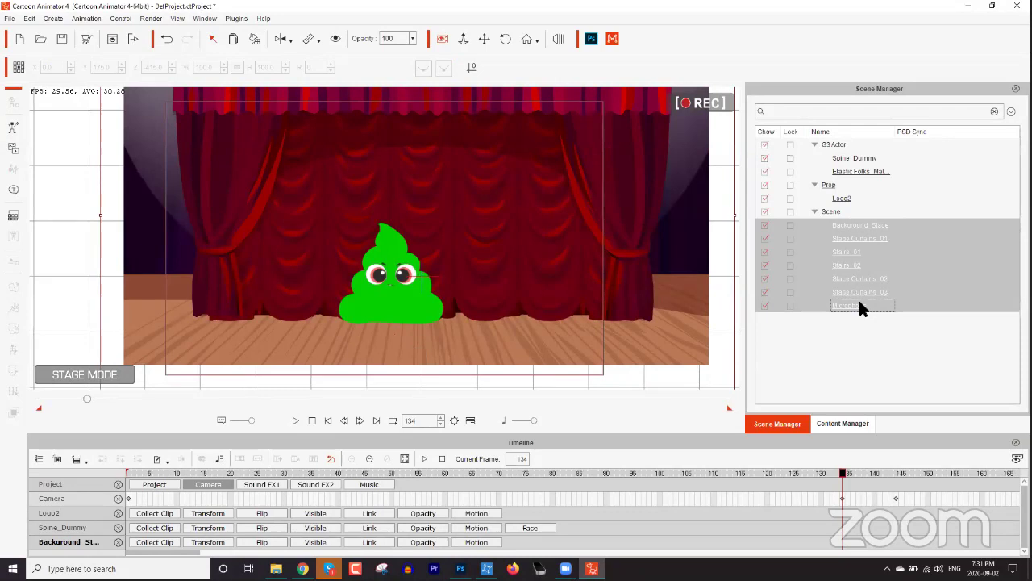
right_click(531, 225)
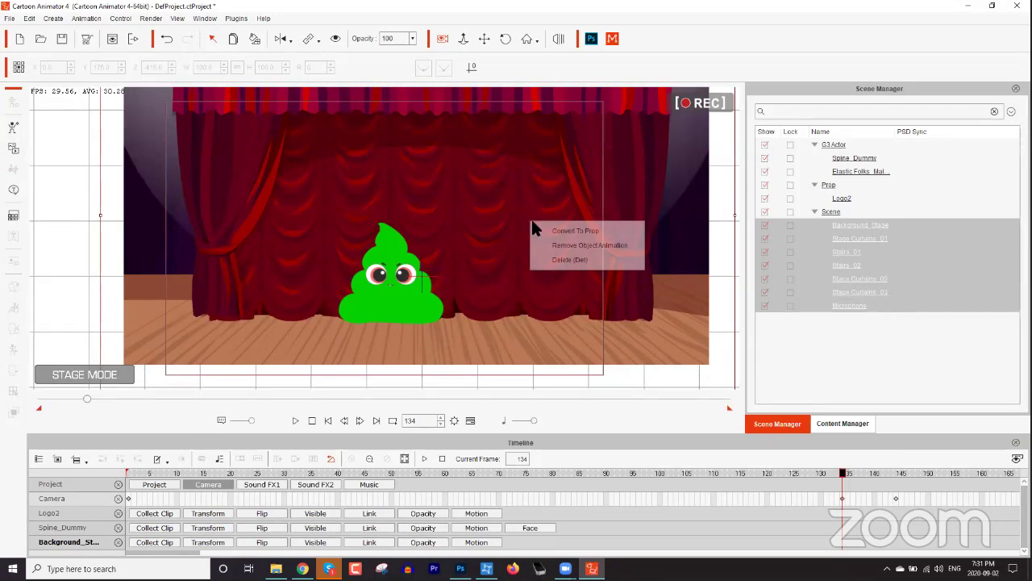
click(573, 233)
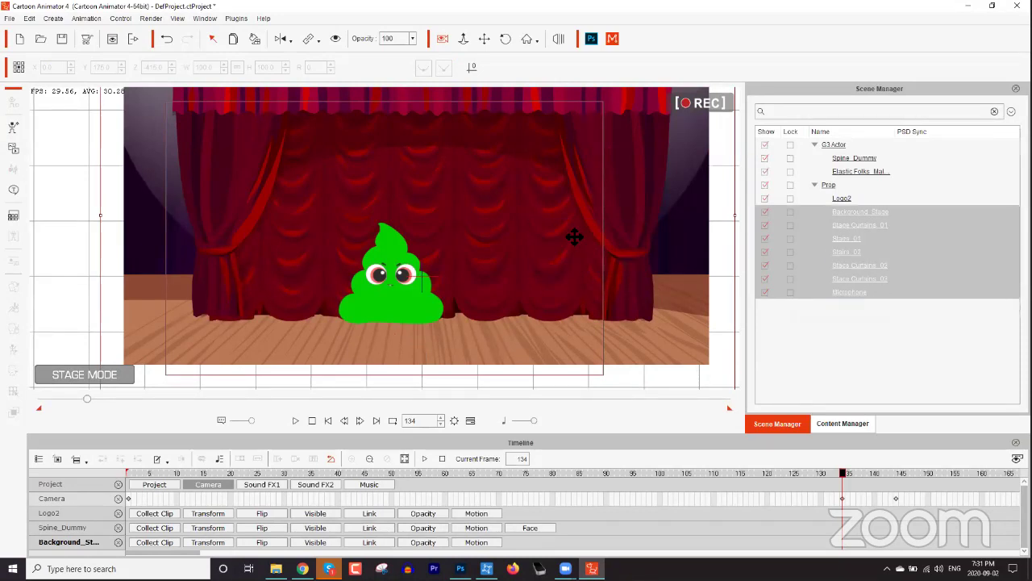
Send the Stage Curtains_02 prop to Photoshop at PSD scale 1.0, accepting conversion to an image element, and switch to Photoshop
click(547, 254)
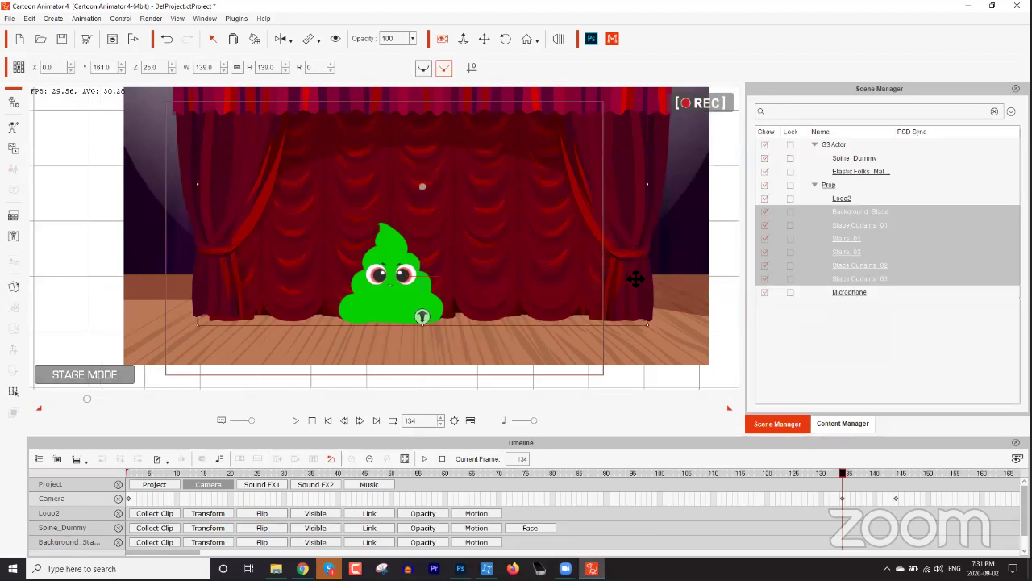
right_click(548, 184)
click(595, 293)
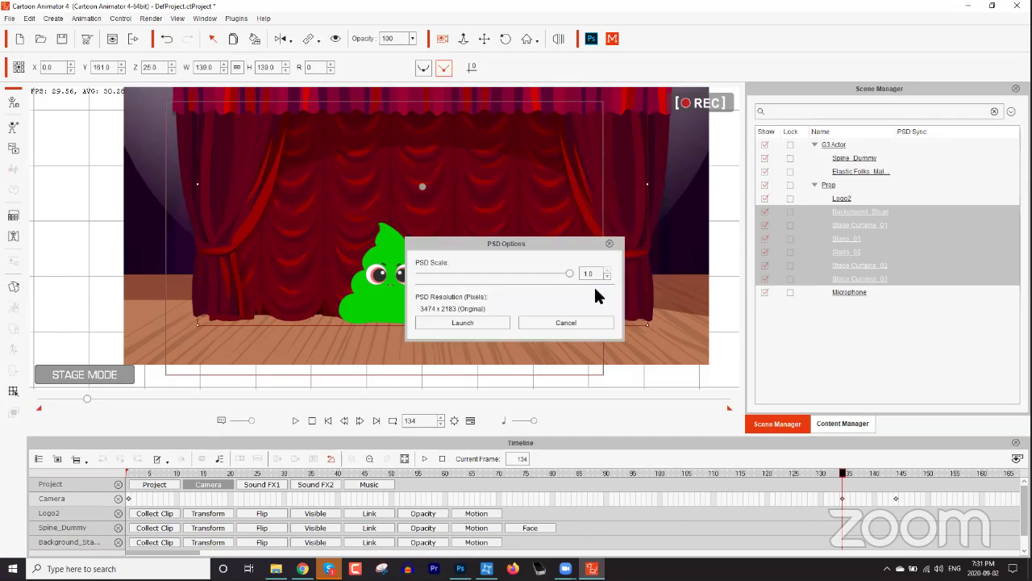
click(482, 326)
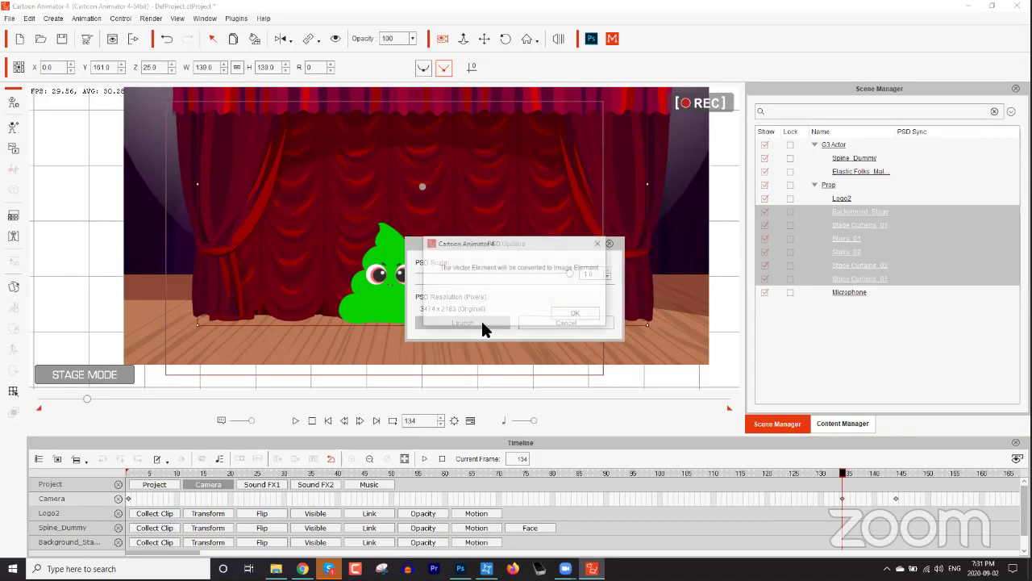
click(574, 316)
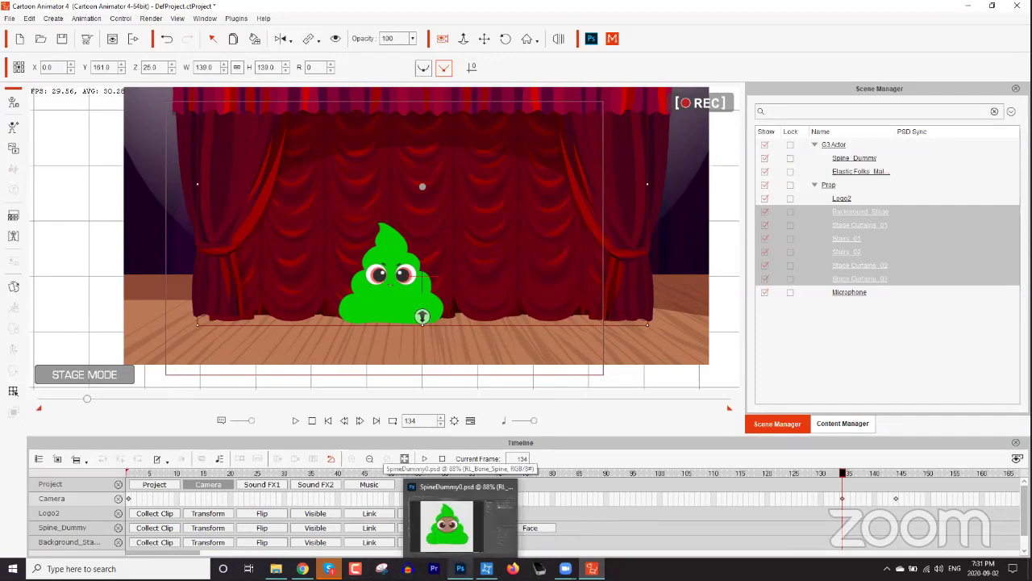
click(446, 525)
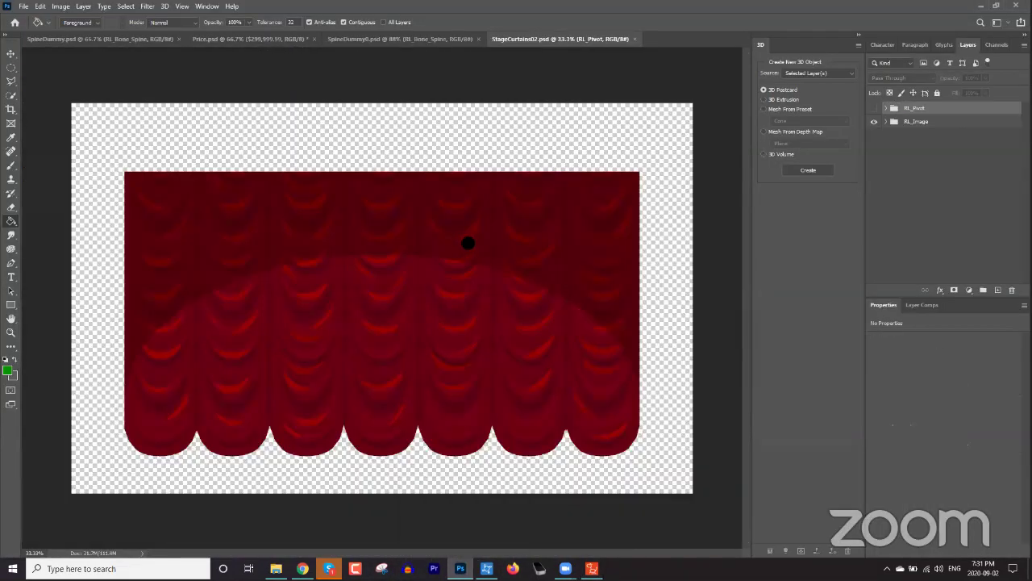
Expand the RL_Image group and its Stage Curtains_02_Close_S subgroup to reach the curtain layers
click(187, 8)
click(165, 6)
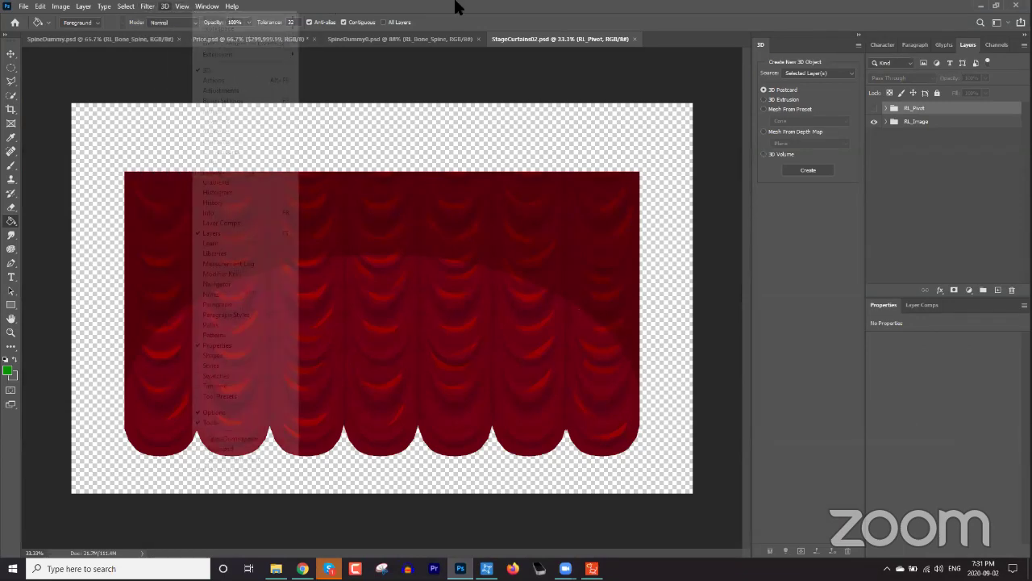
click(921, 113)
click(913, 122)
click(874, 121)
click(874, 121)
click(886, 121)
click(892, 136)
click(895, 135)
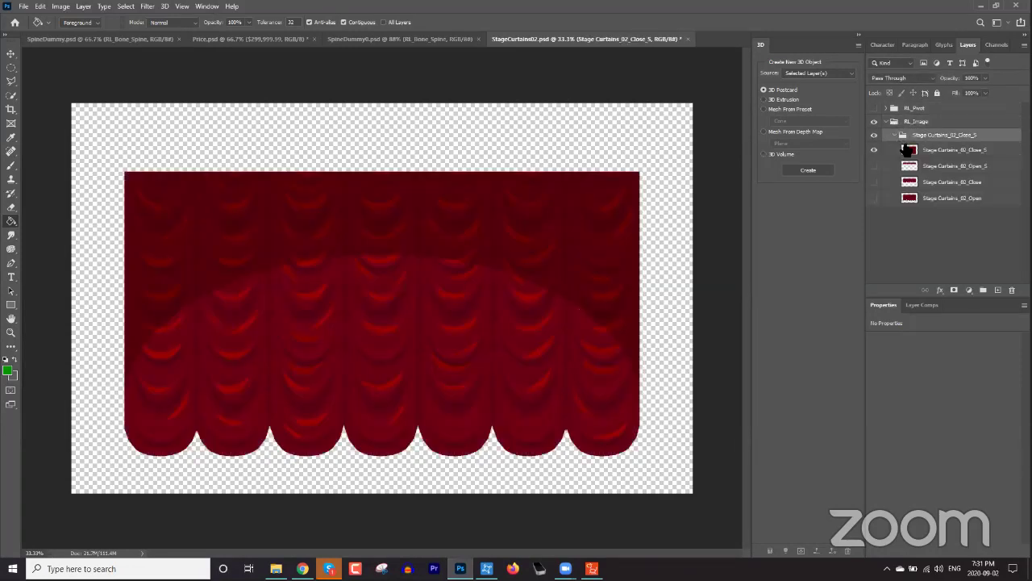
Select all four Stage Curtains_02 layers and try to apply a filter to them together
click(931, 153)
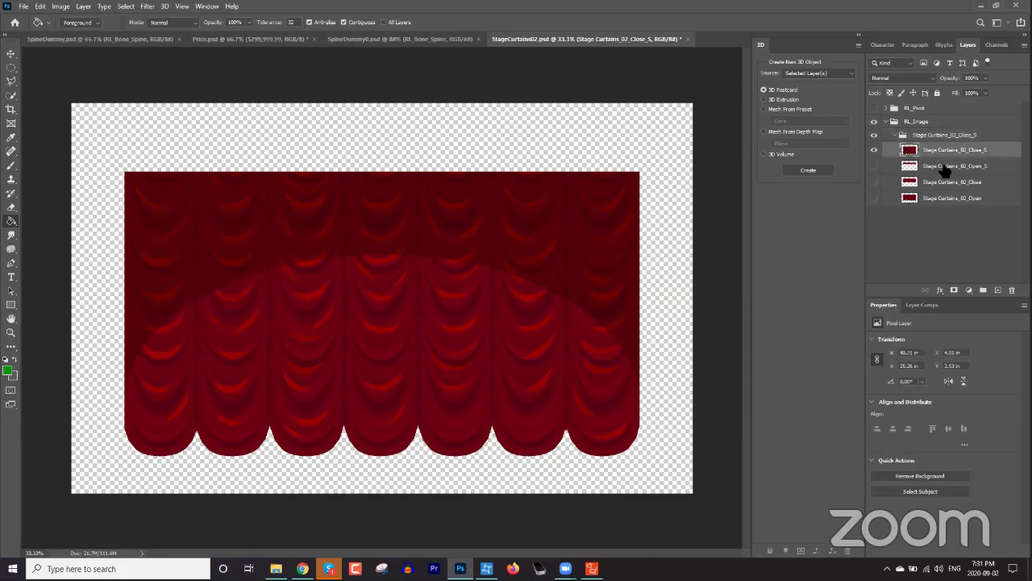
shift+click(944, 201)
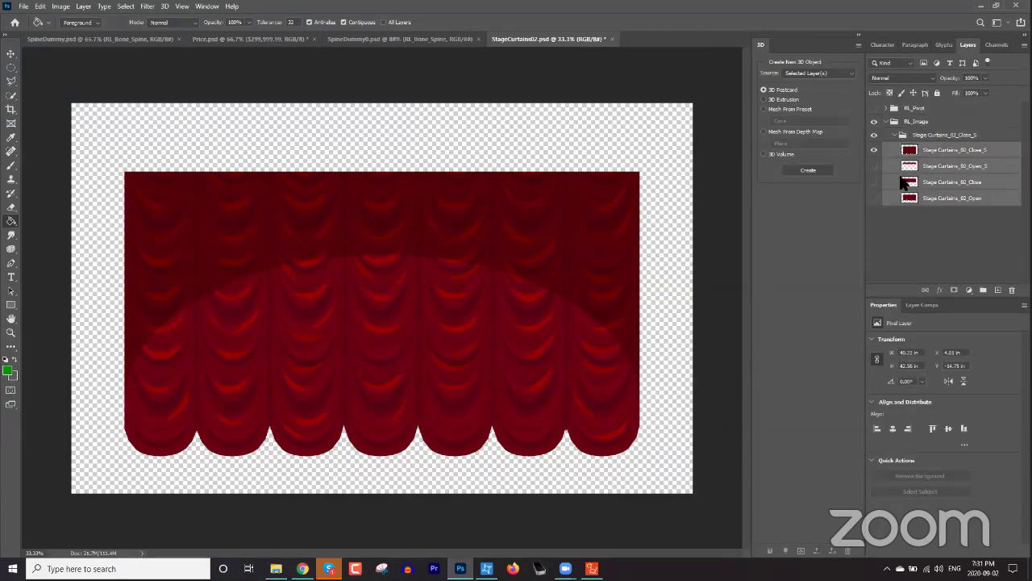
click(167, 7)
click(147, 6)
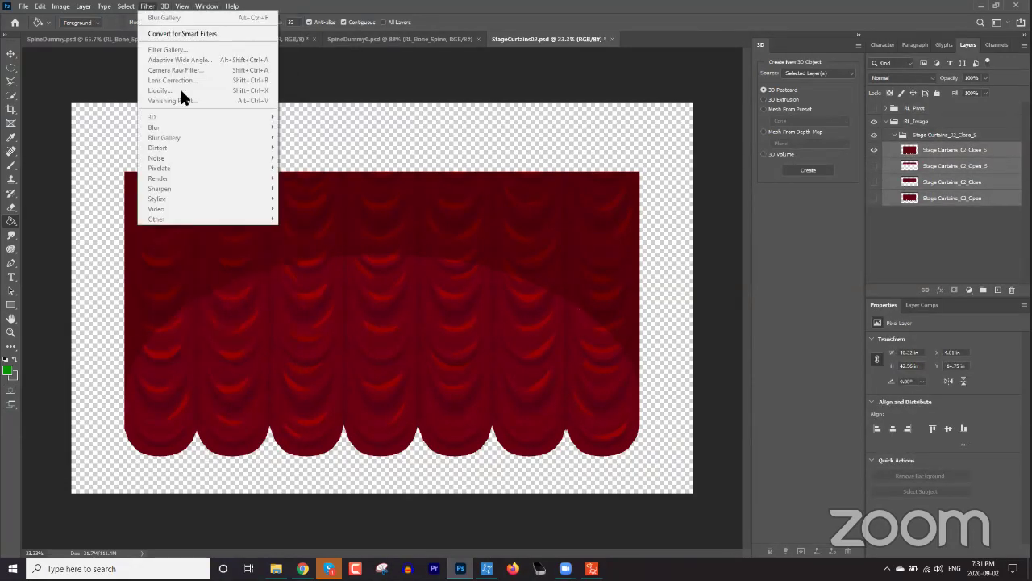
Add a Field Blur of about 19 px to the Stage Curtains_02_Close_S layer alone
click(950, 158)
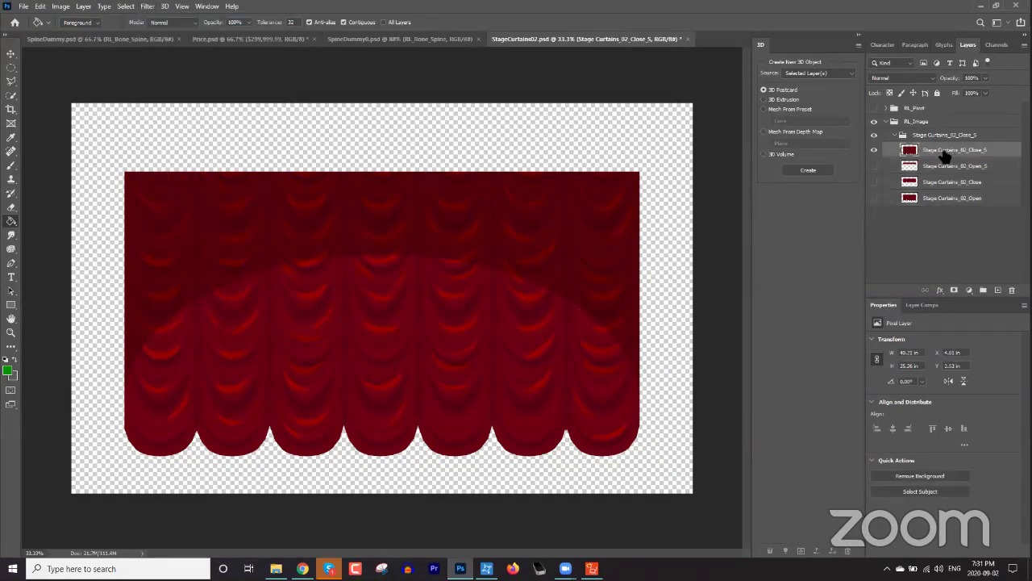
click(153, 8)
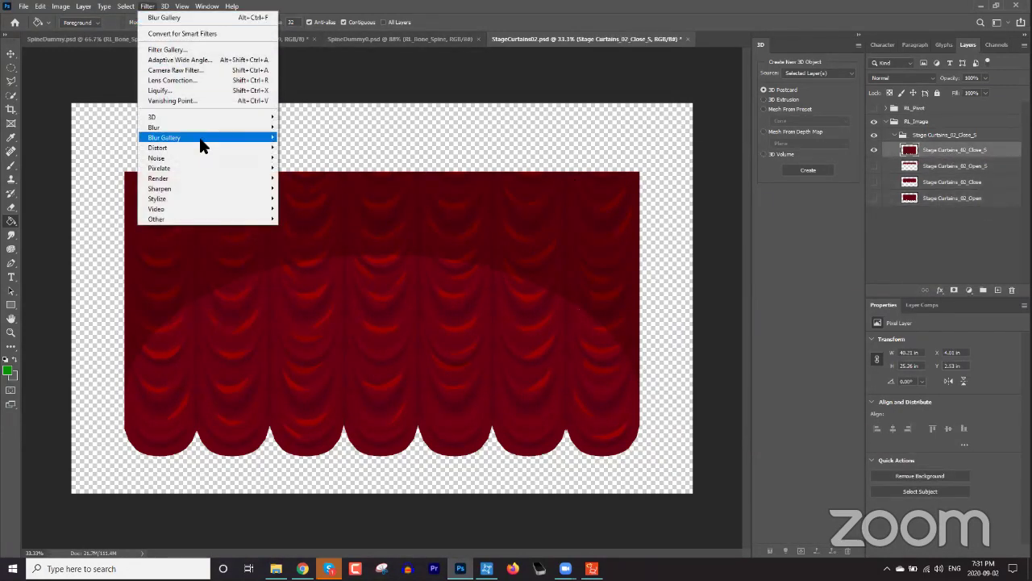
mouse_move(204, 146)
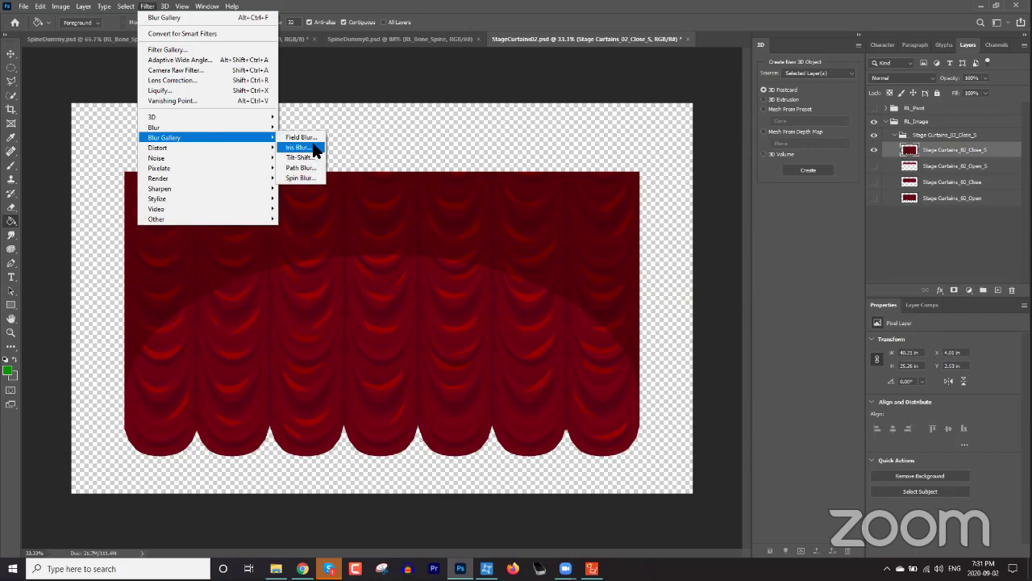
click(299, 138)
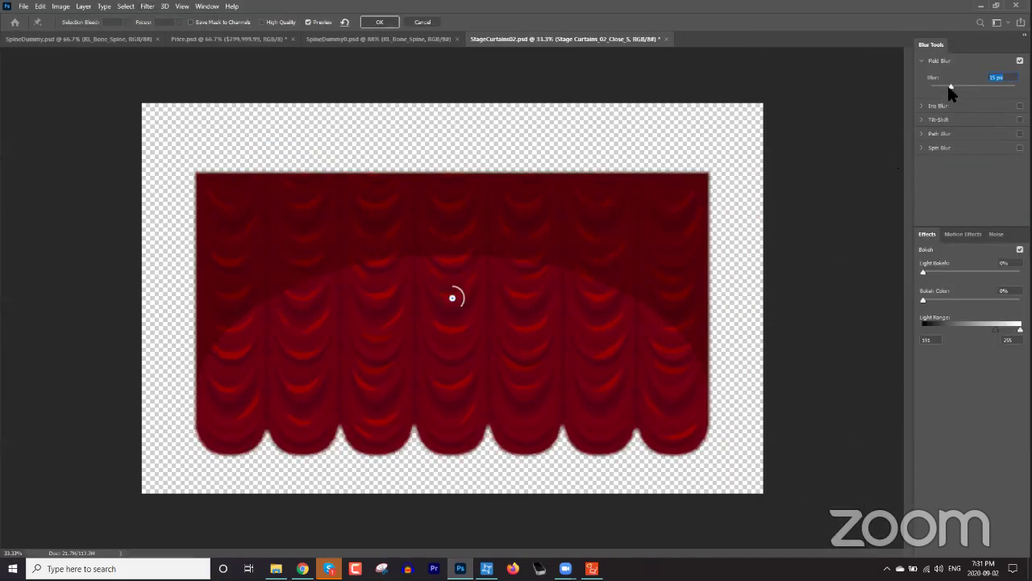
drag(949, 89, 952, 89)
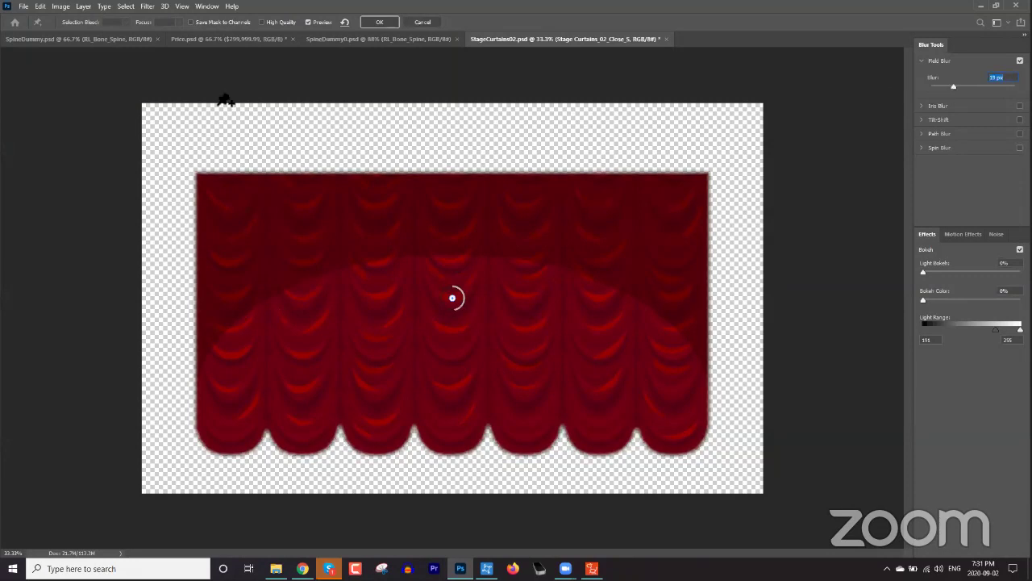
Save the StageCurtains02 PSD with the blur applied
click(23, 7)
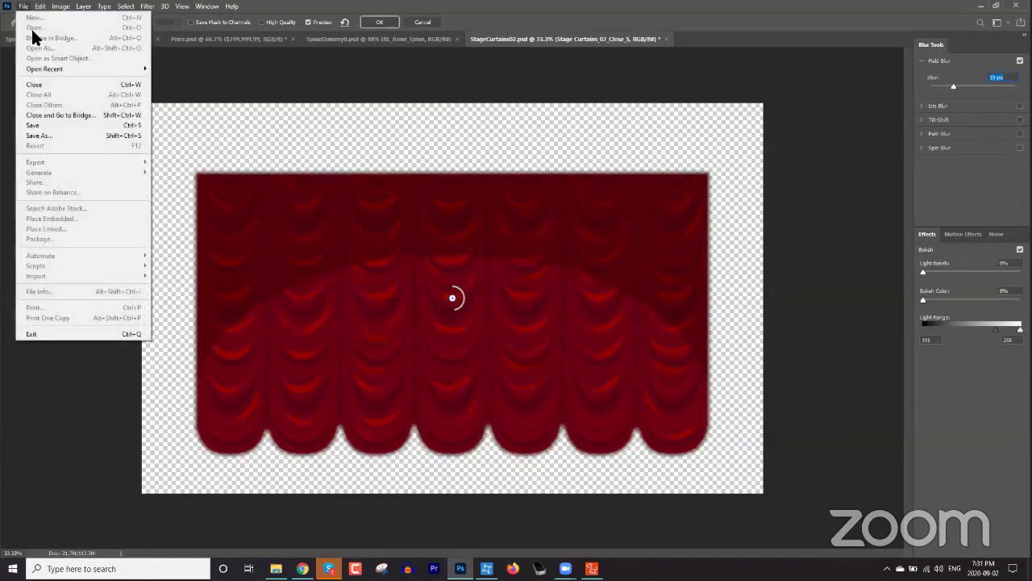
click(36, 119)
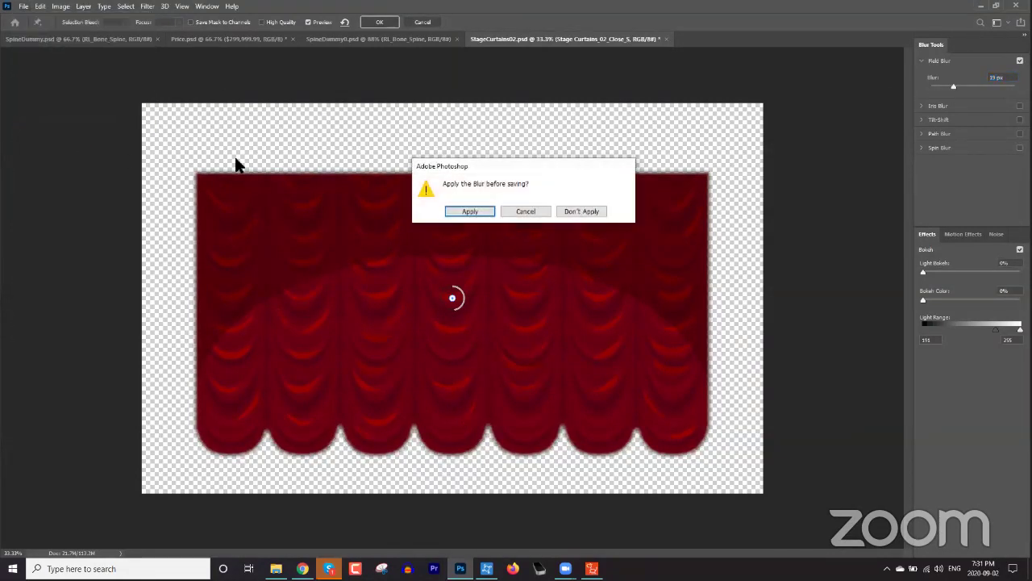
click(477, 212)
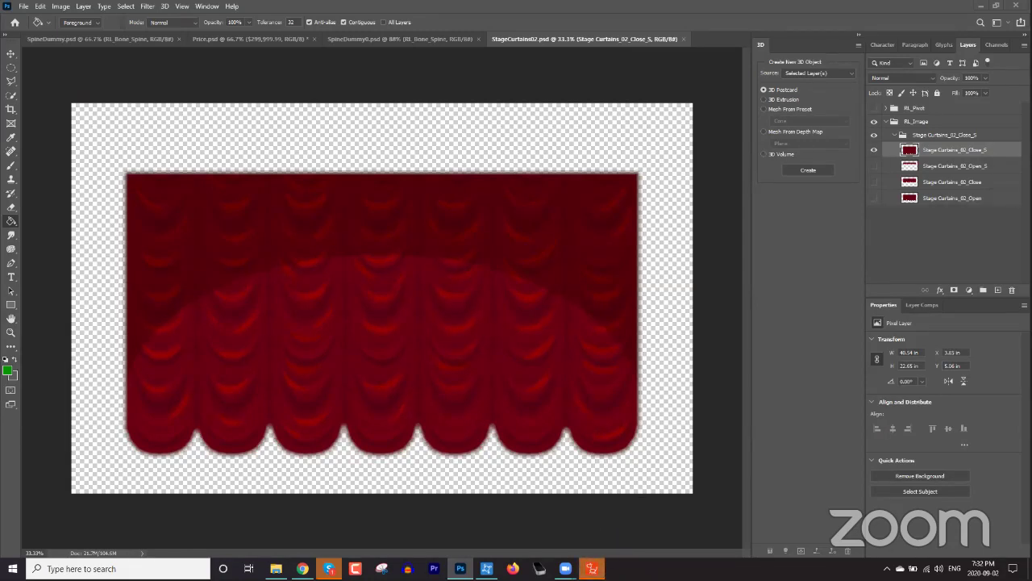
Switch to Cartoon Animator and move the Spine_Dummy character in front of the curtain, to about X -7, Y -46
click(592, 568)
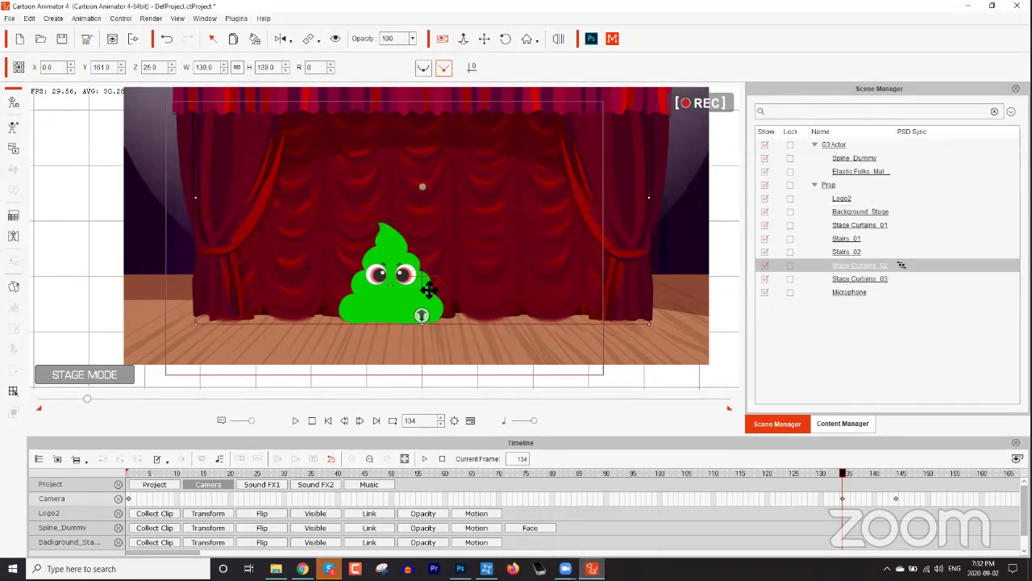
scroll(505, 364, up, 4)
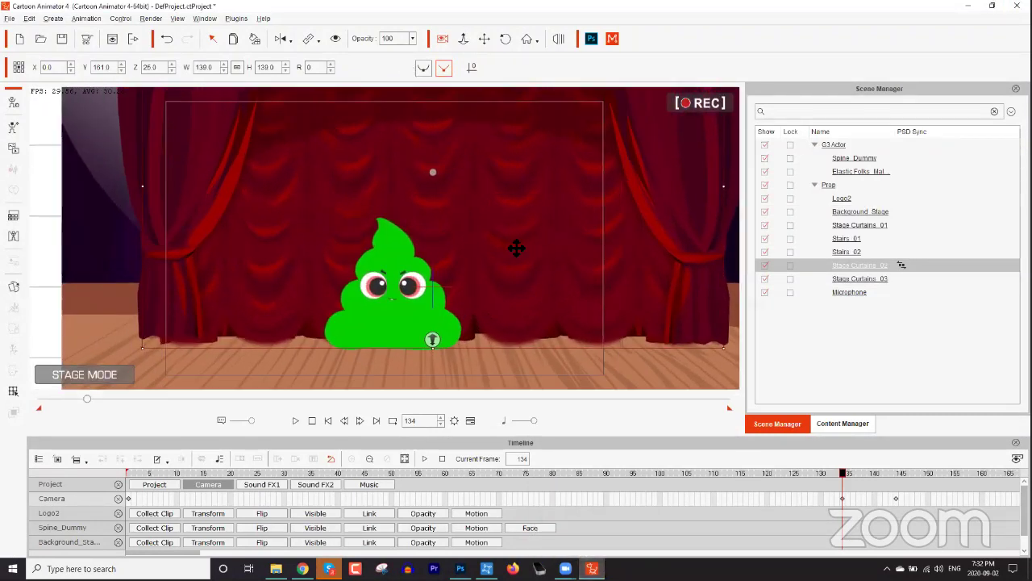
scroll(533, 193, up, 3)
scroll(542, 249, up, 2)
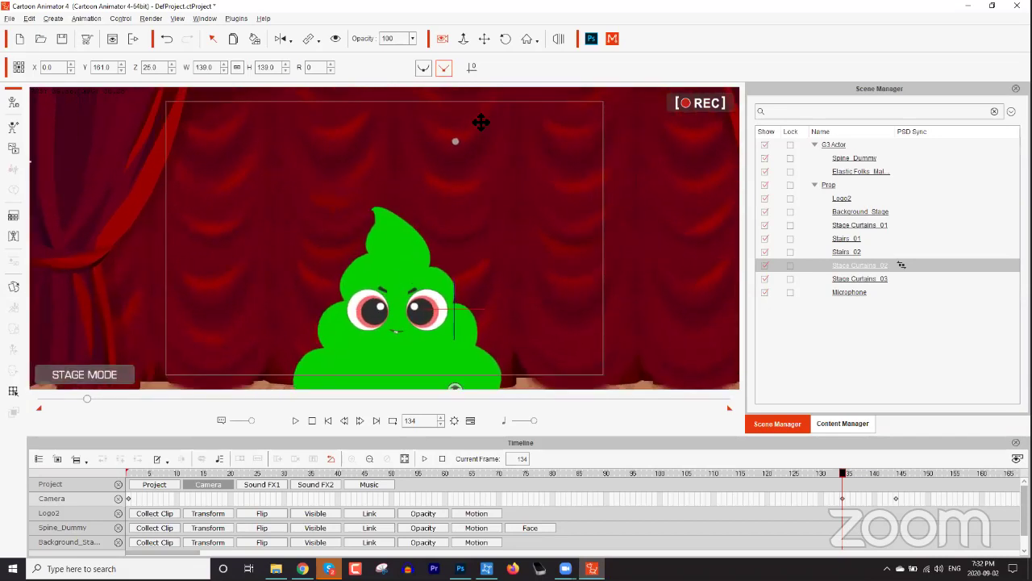
click(429, 289)
drag(403, 301, 460, 232)
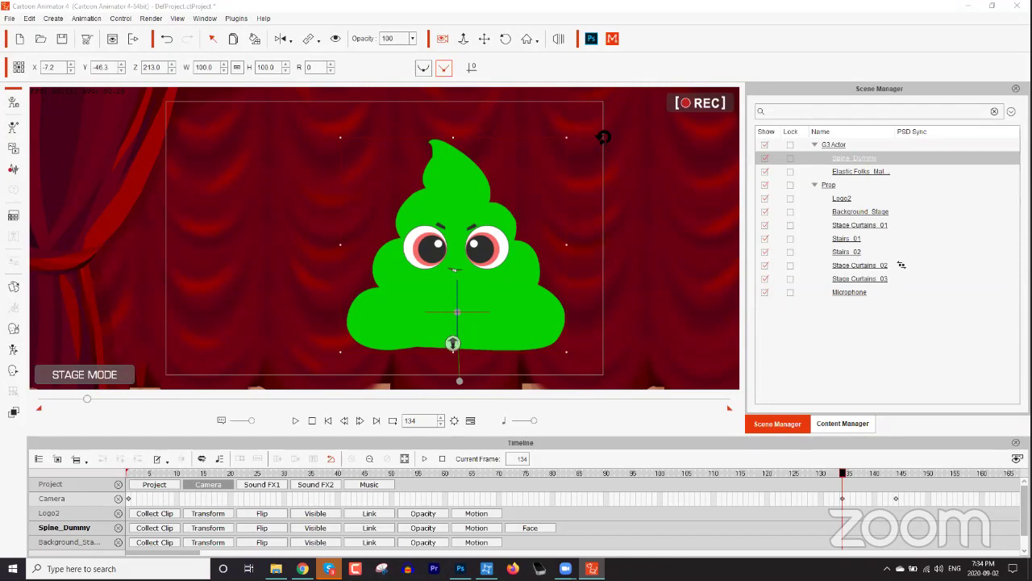
Start a new project and import the Thingamabob Prop image from the CTA 3 - Commercial folder as a prop
click(20, 39)
click(513, 311)
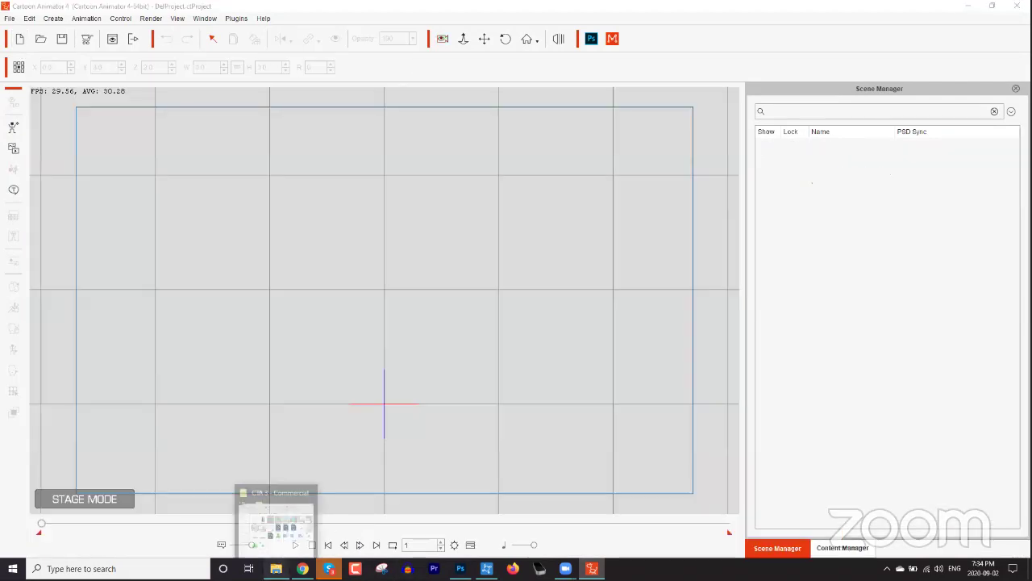
click(276, 568)
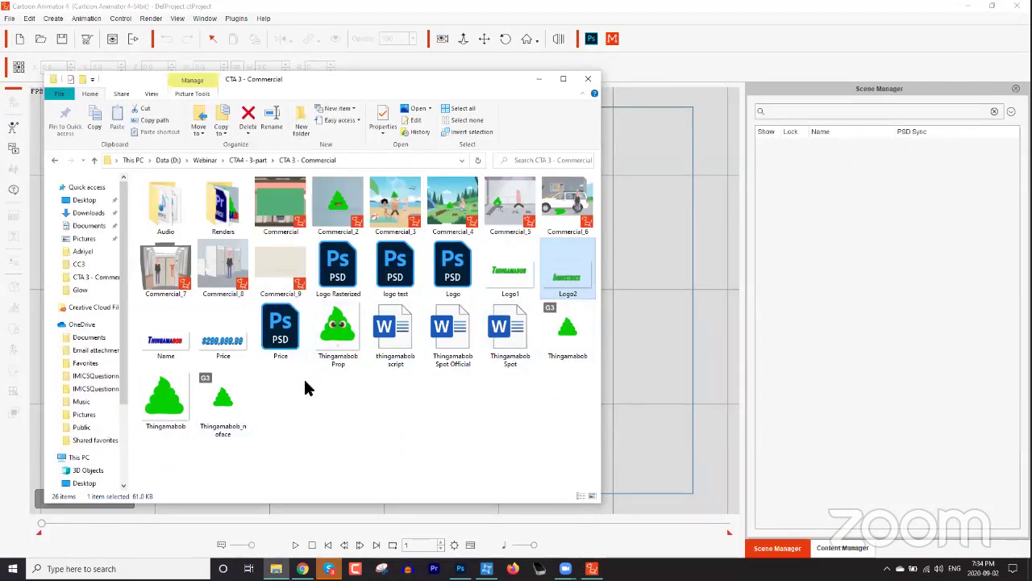
drag(332, 329, 645, 346)
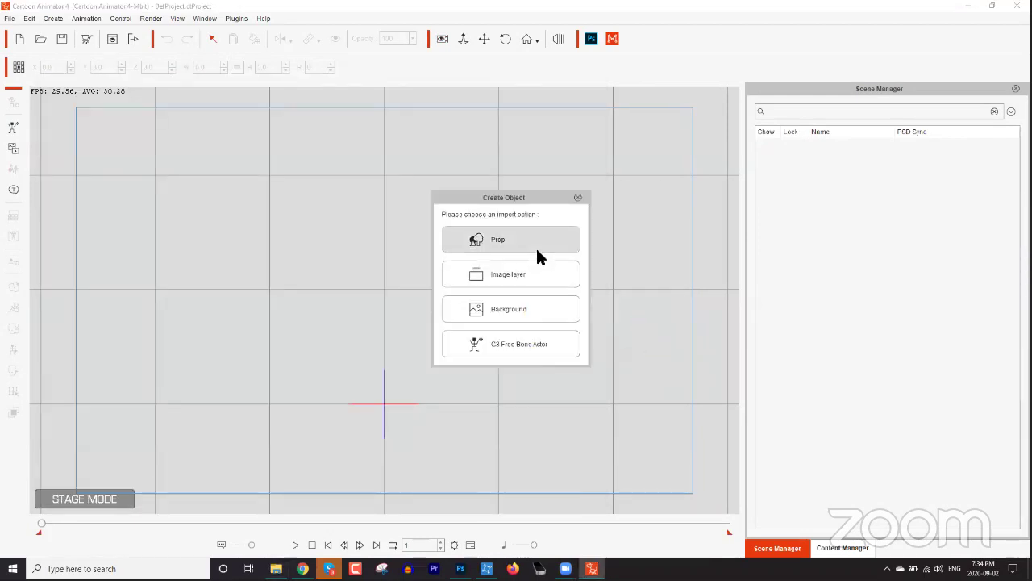
click(537, 247)
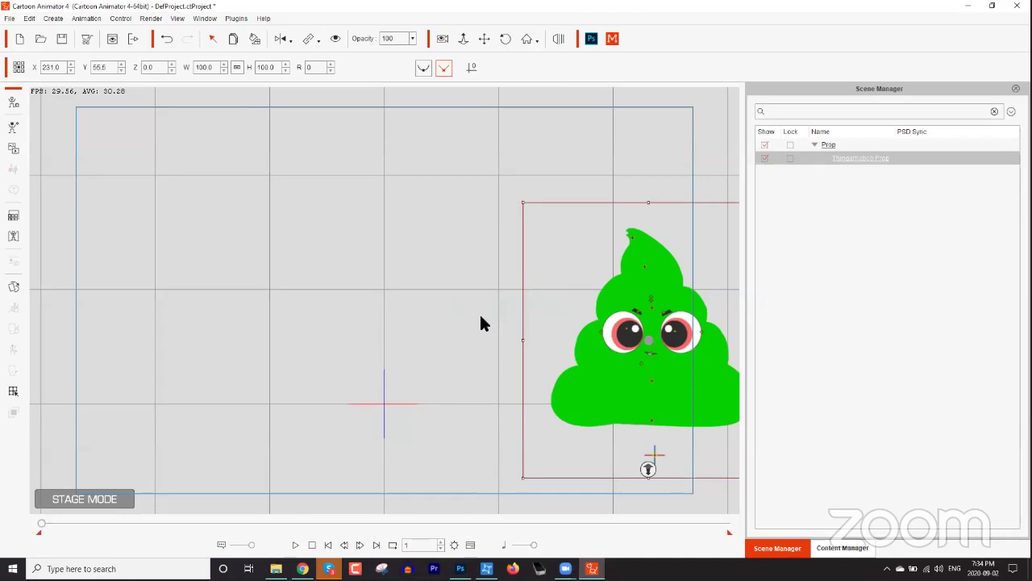
At frame 50, move the Thingamabob prop horizontally across the stage to about X -131
scroll(472, 289, down, 3)
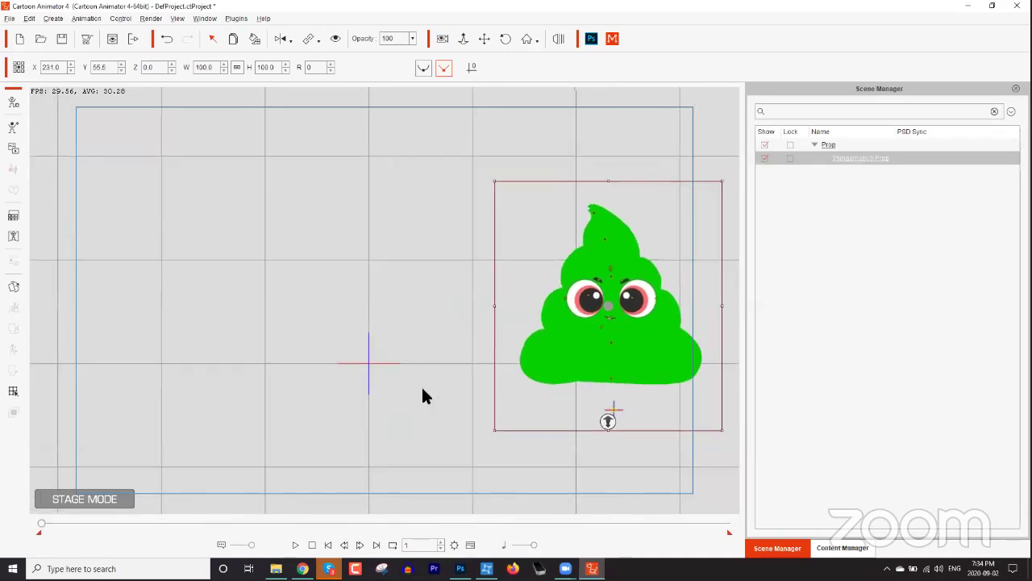
double_click(407, 542)
text(50)
key(Return)
drag(610, 369, 279, 357)
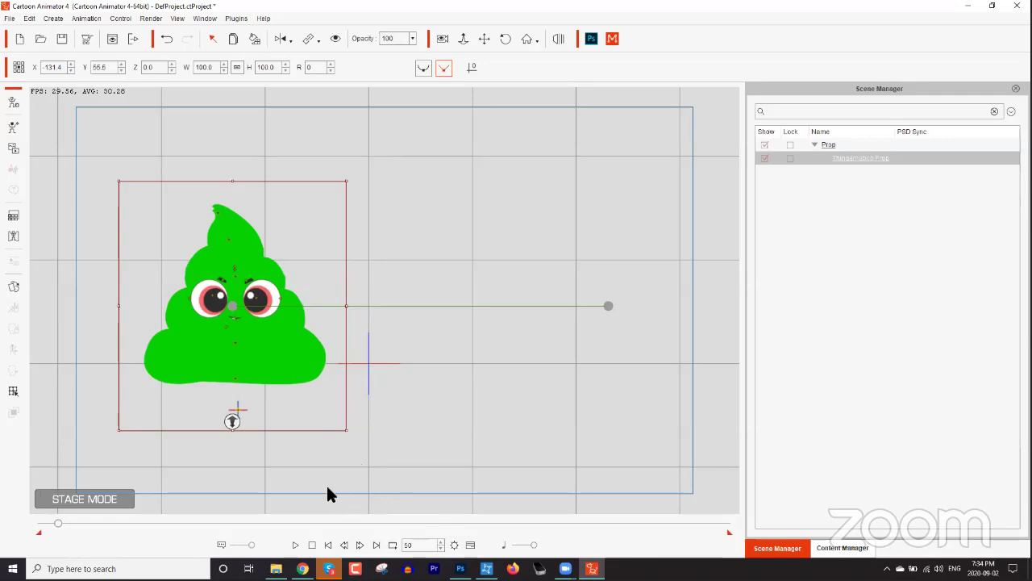
Go to frame 100 and open the Timeline
drag(432, 543, 387, 540)
text(100)
key(Return)
double_click(405, 545)
key(F3)
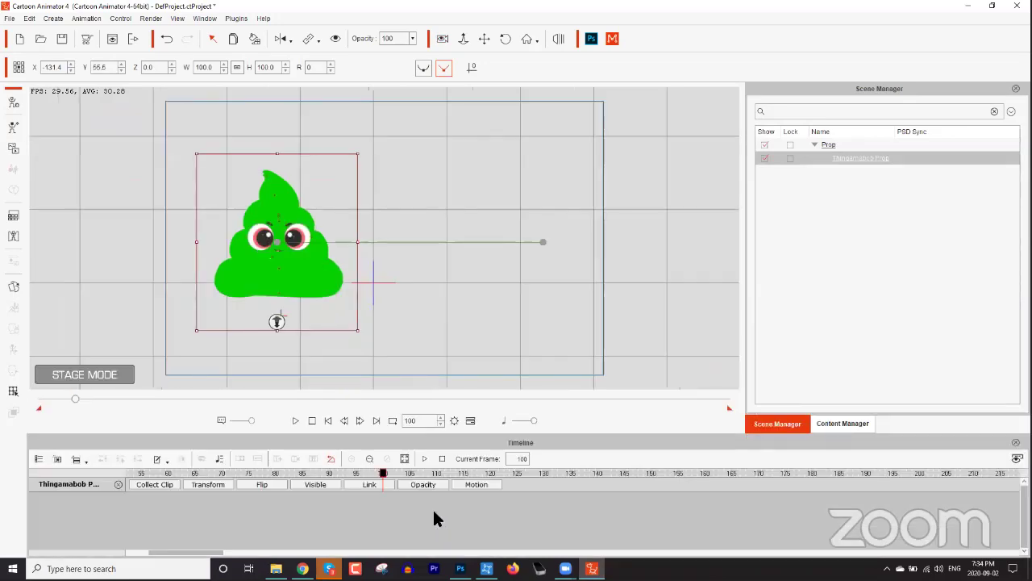
Show the Thingamabob prop's Transform track and return to frame 1 with the keys in view
click(219, 486)
scroll(233, 508, down, 4)
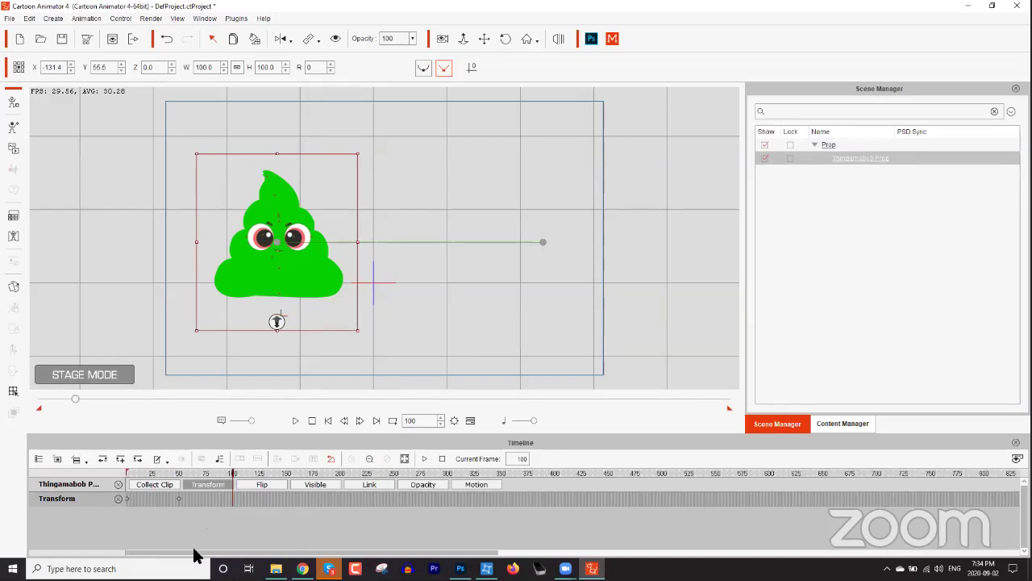
click(127, 473)
scroll(138, 497, up, 4)
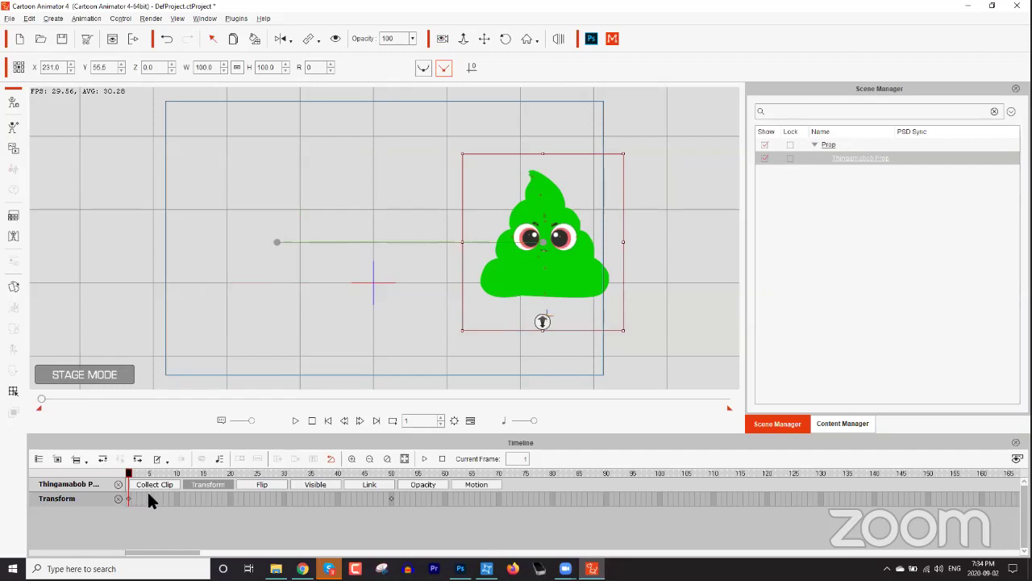
At frame 100, move the Thingamabob prop horizontally past the frame's left edge to about X -470
scroll(160, 470, down, 3)
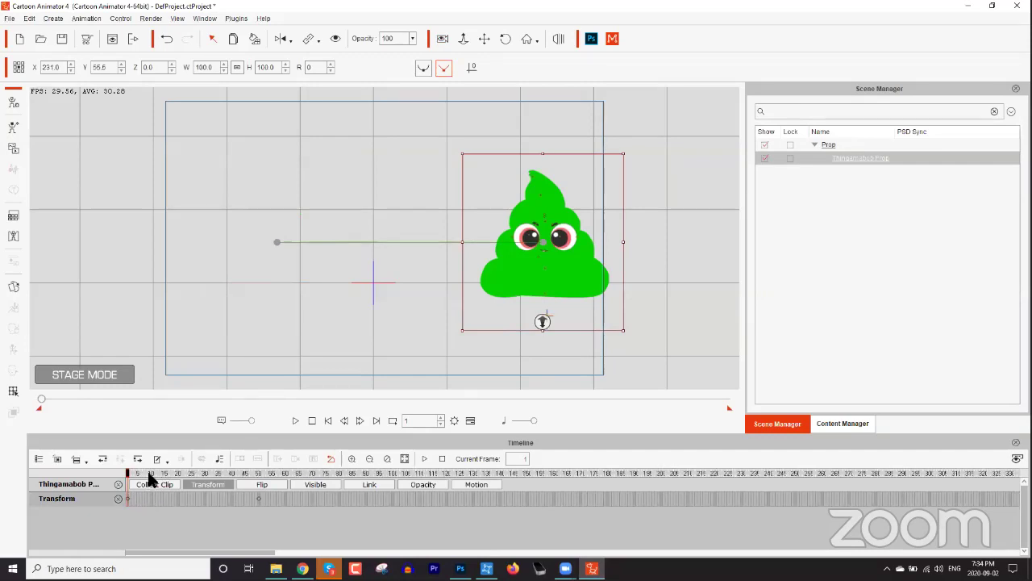
drag(138, 472, 392, 477)
drag(198, 295, 338, 297)
drag(463, 269, 231, 273)
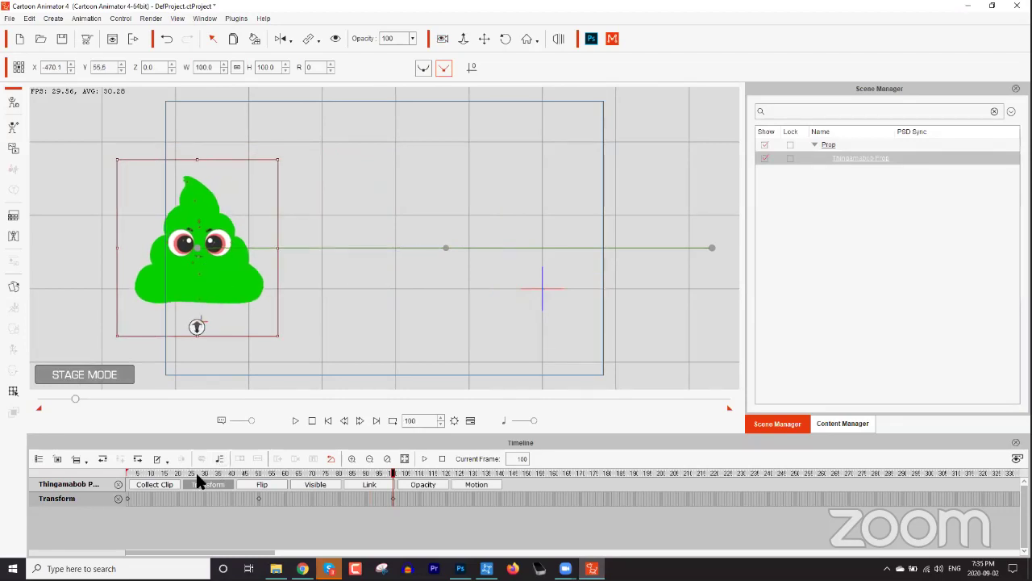
Play the prop's movement from frame 1 to past its last transform key
click(128, 473)
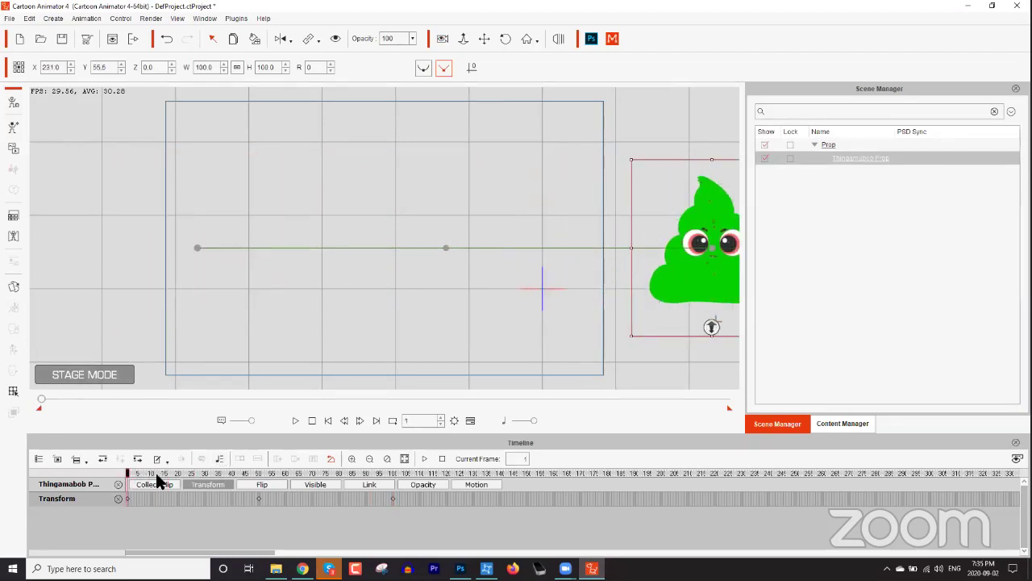
key(space)
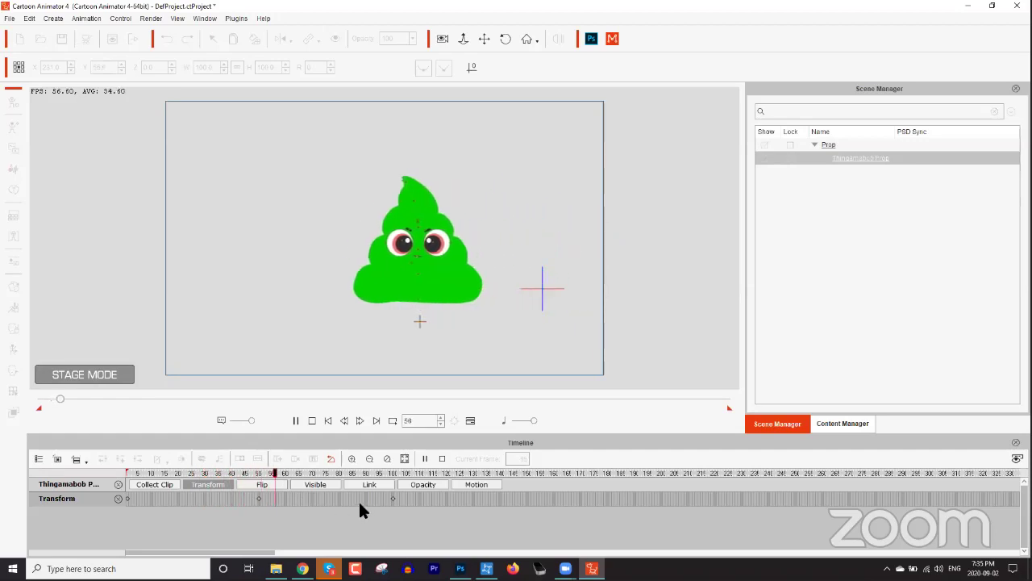
key(space)
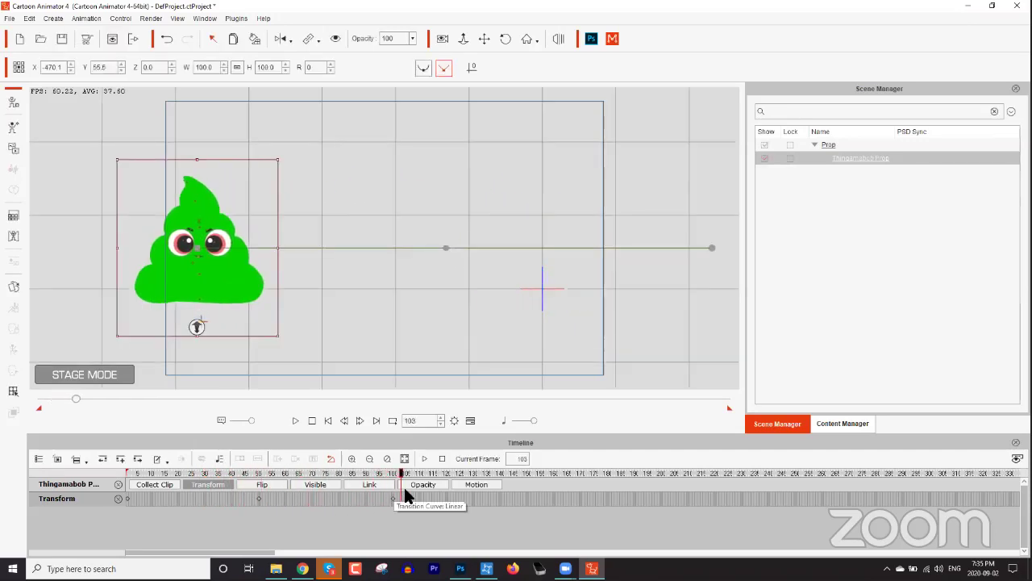
Copy the Thingamabob prop's frame 50 transform key and paste it at frame 80
click(258, 499)
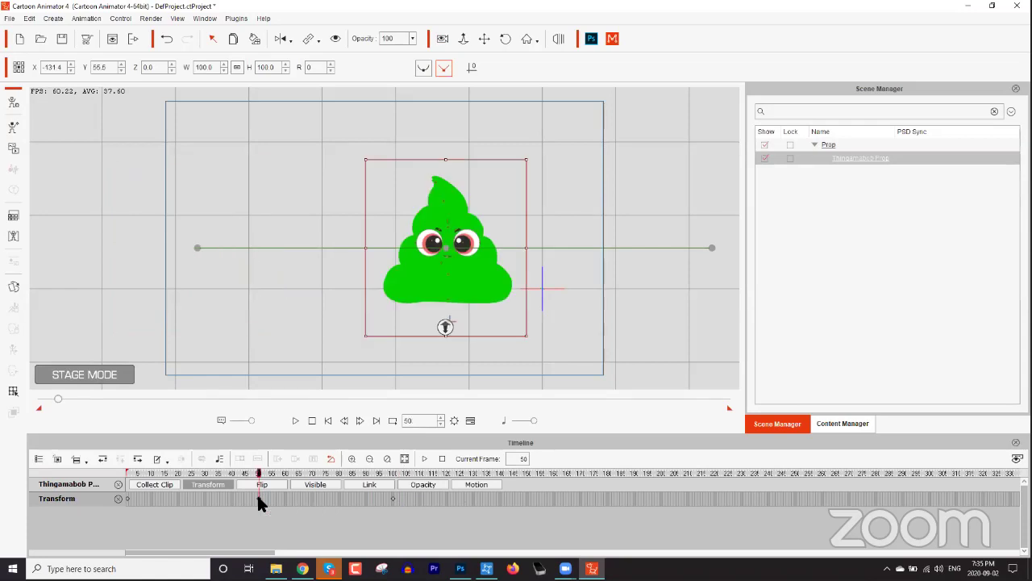
right_click(256, 492)
click(289, 433)
drag(292, 472, 341, 474)
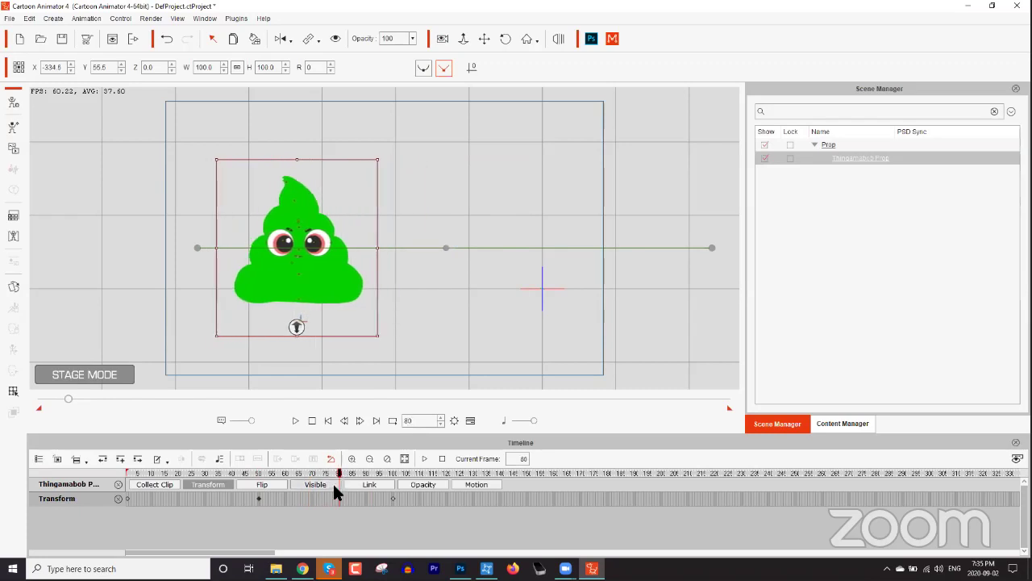
right_click(339, 502)
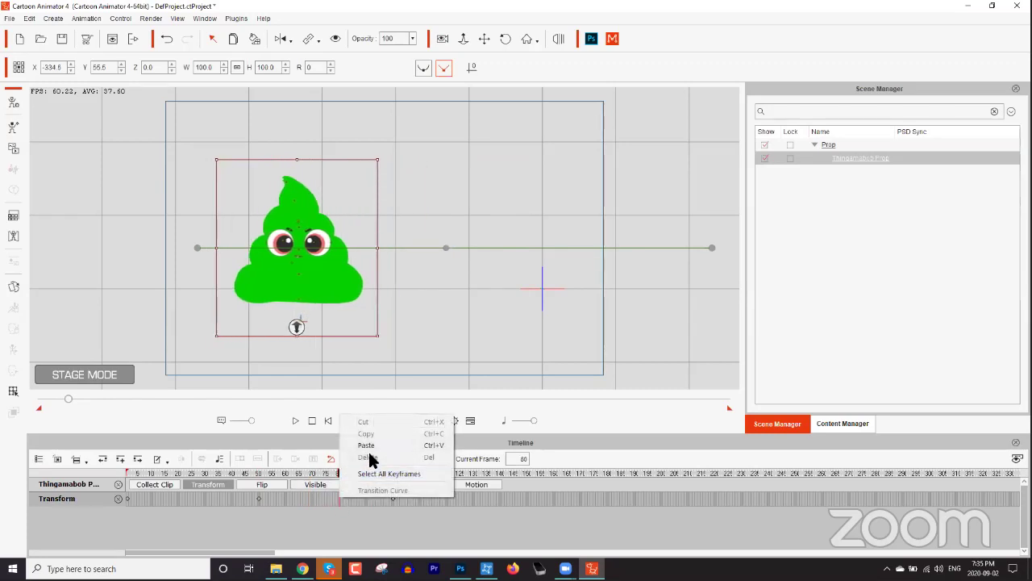
click(370, 444)
Play the animation from the start to check how the prop holds its position between frames 50 and 80
drag(309, 474, 100, 464)
key(space)
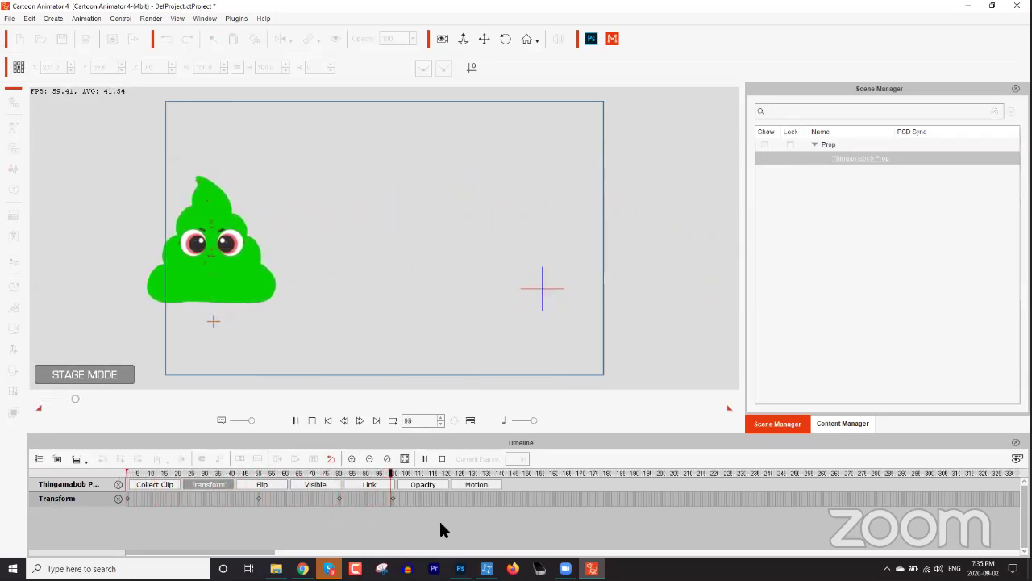
key(space)
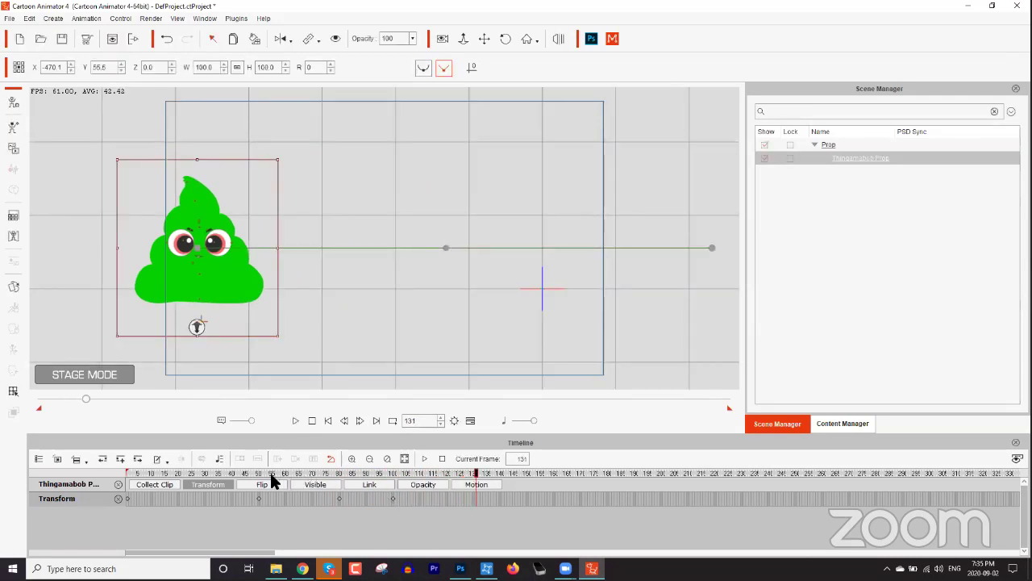
key(space)
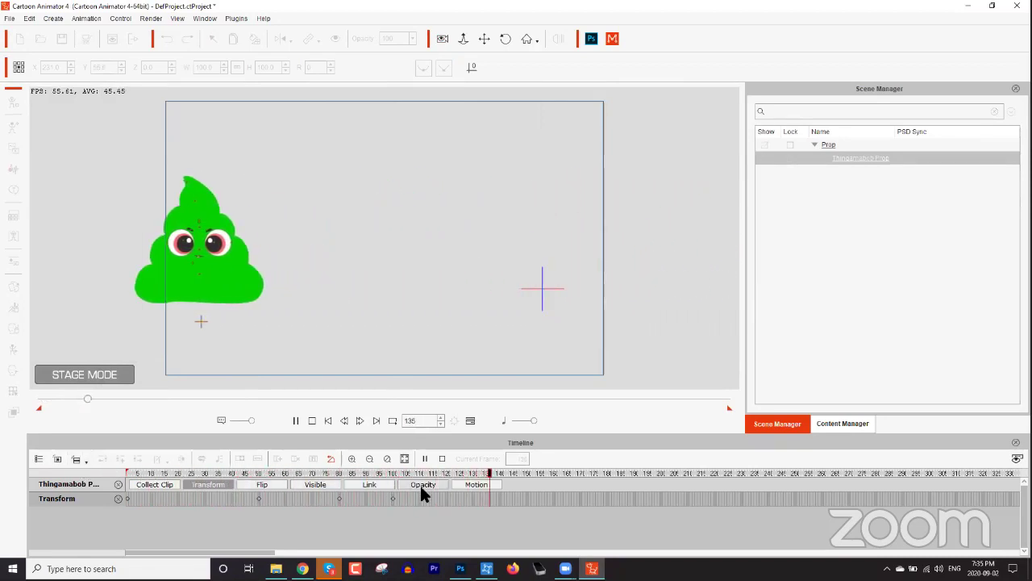
key(space)
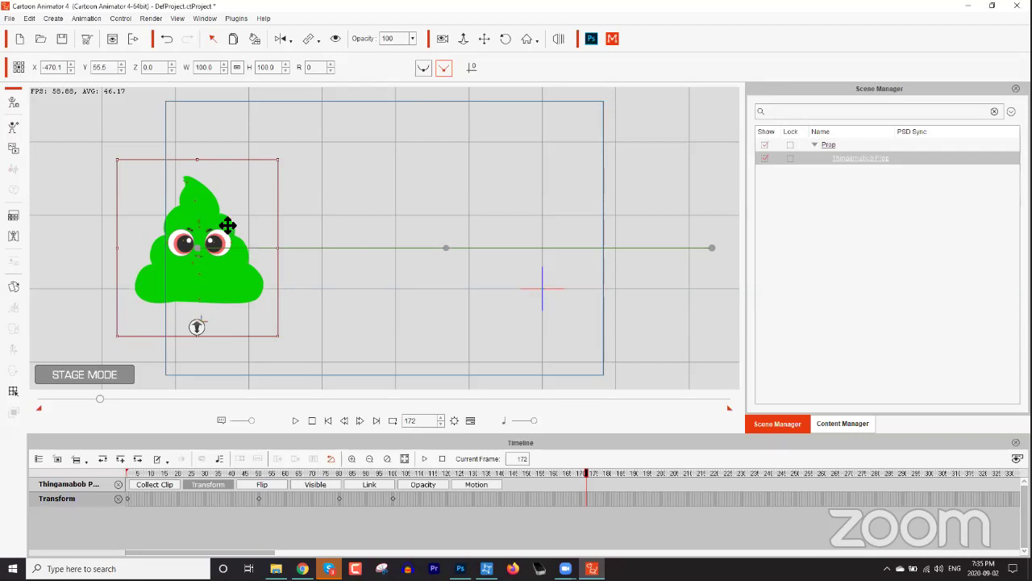
Delete the Thingamabob prop and add the Stage template from the Background library as a background
key(Delete)
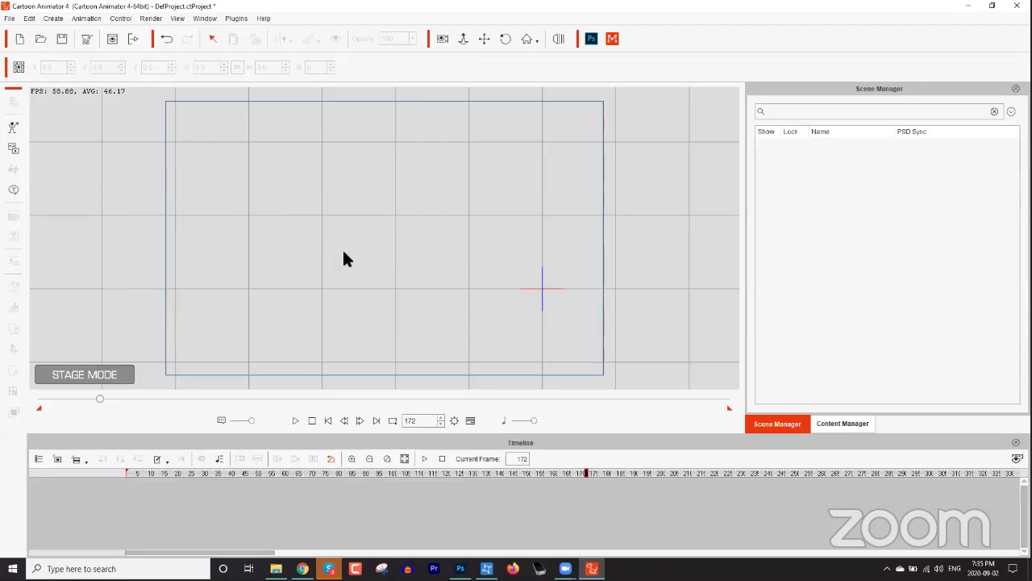
click(840, 422)
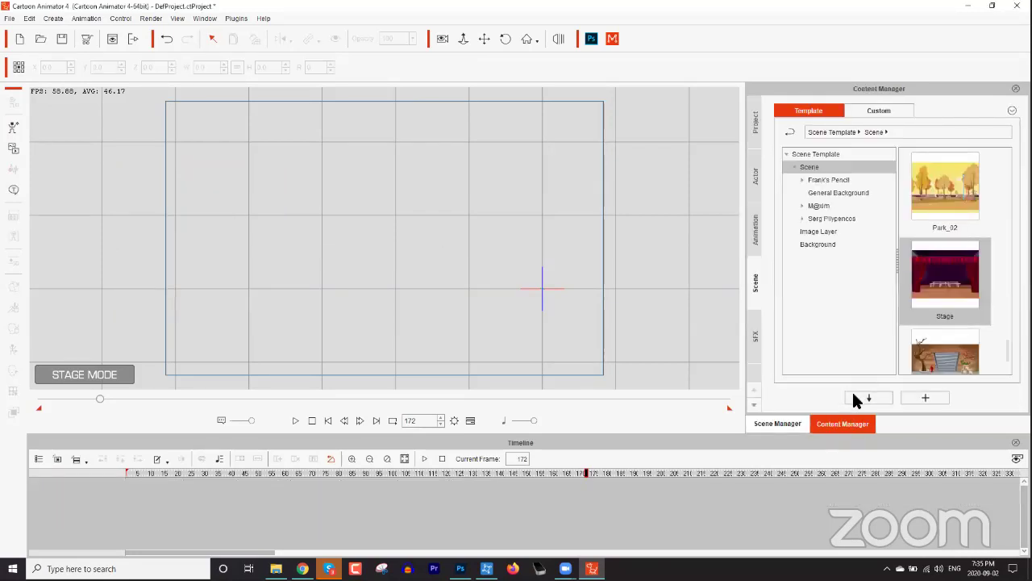
click(848, 195)
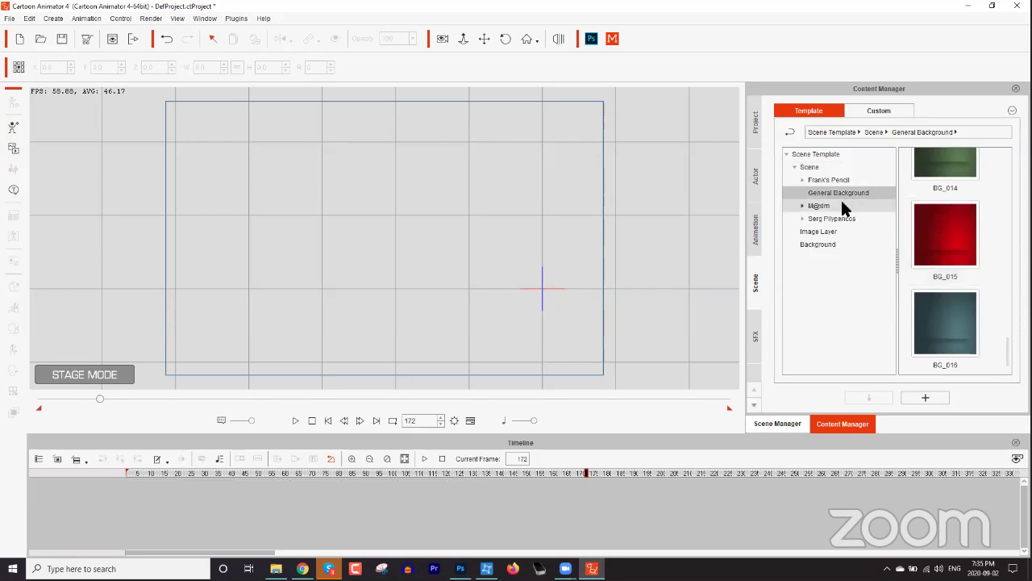
click(817, 242)
drag(912, 245, 505, 268)
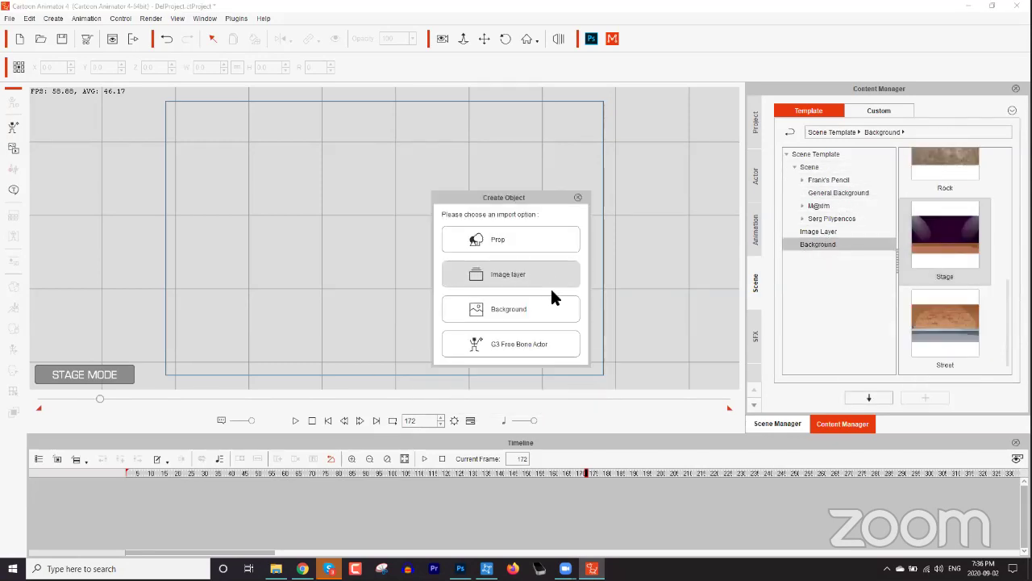
click(510, 310)
drag(391, 235, 373, 216)
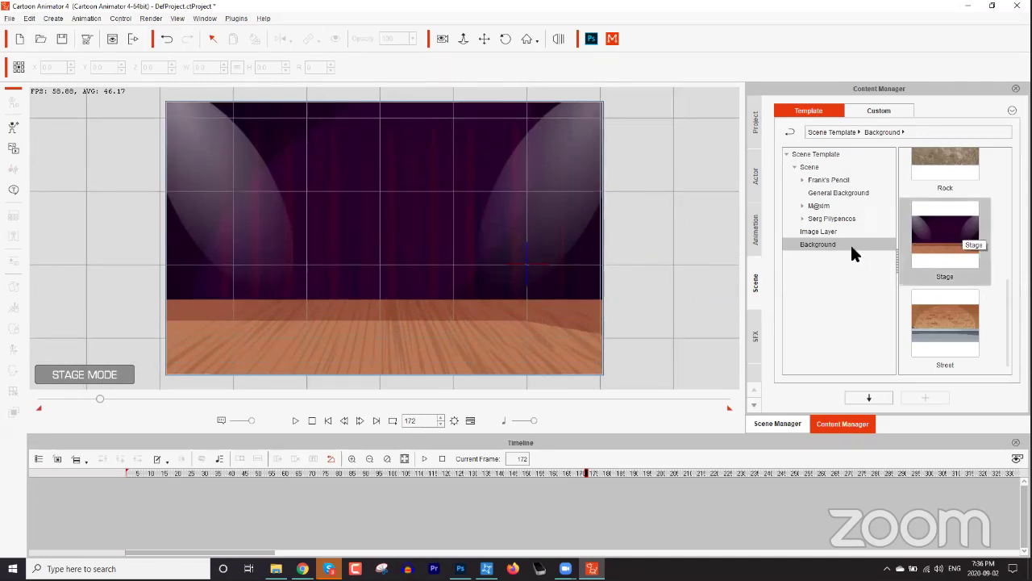
Check the Scene Manager for the background and show the Project track in the Timeline
click(784, 423)
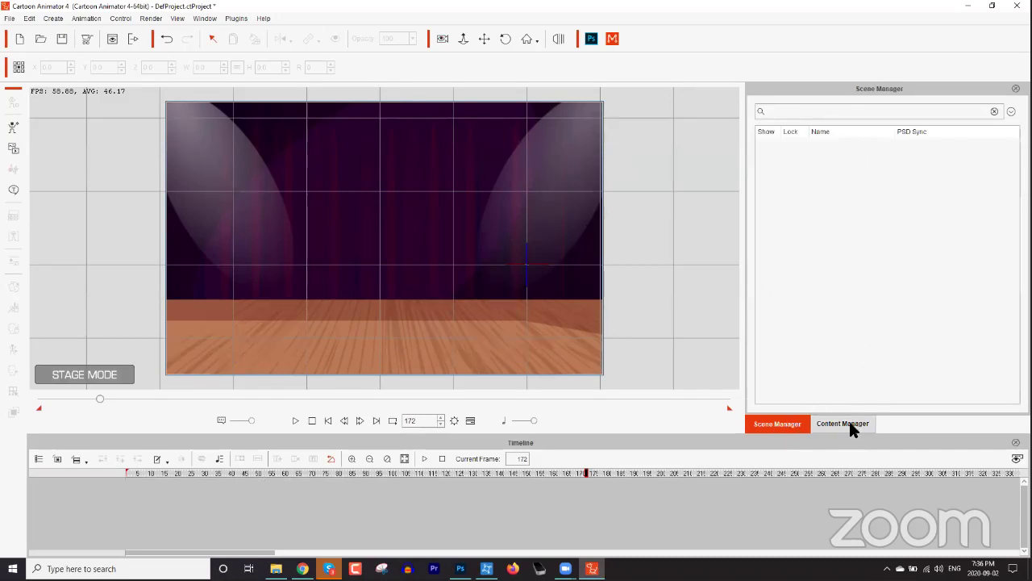
click(849, 422)
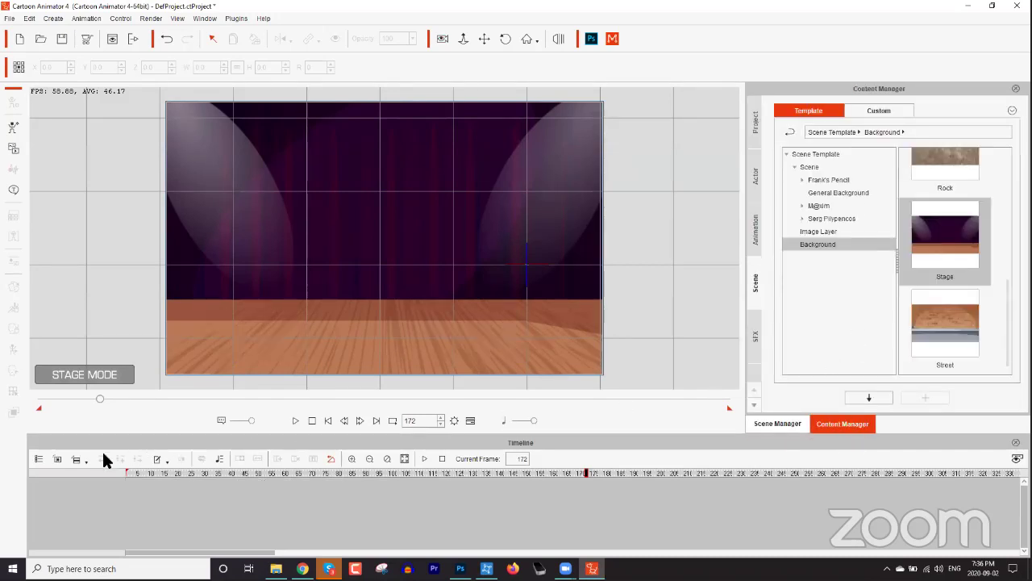
click(39, 456)
click(54, 463)
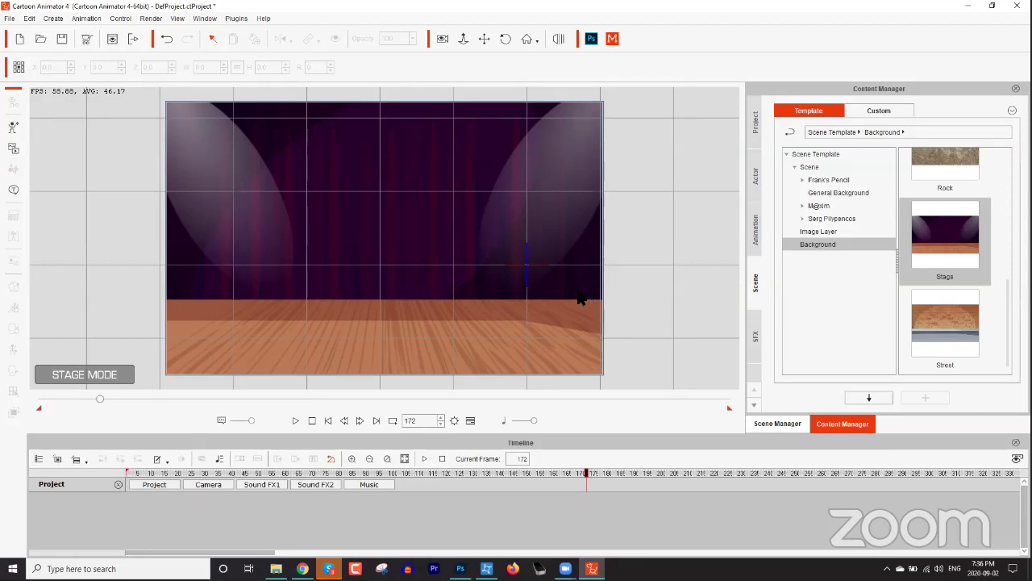
Undo adding the Stage background and load the Animated Beach scene template
key(ctrl+z)
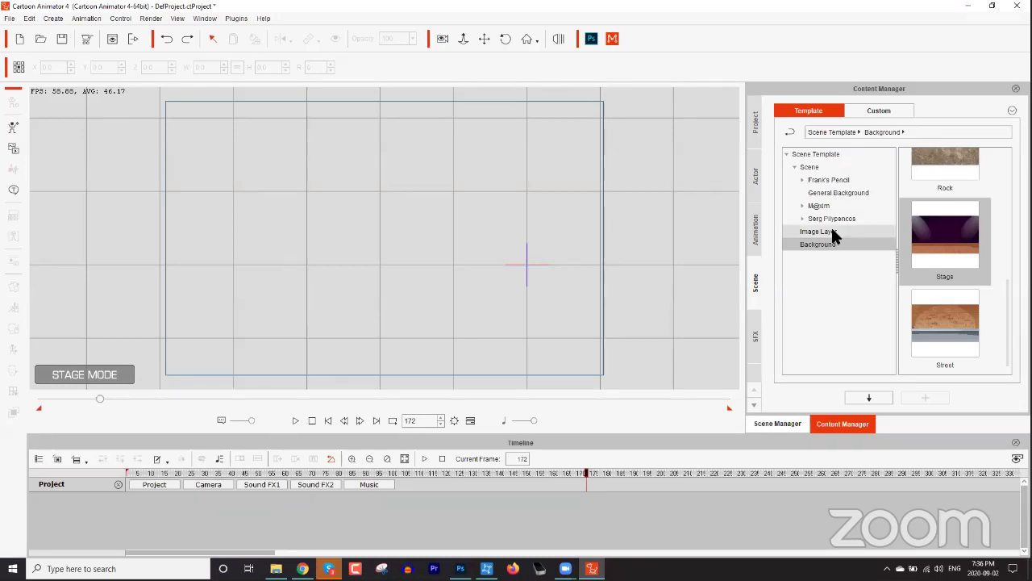
click(825, 167)
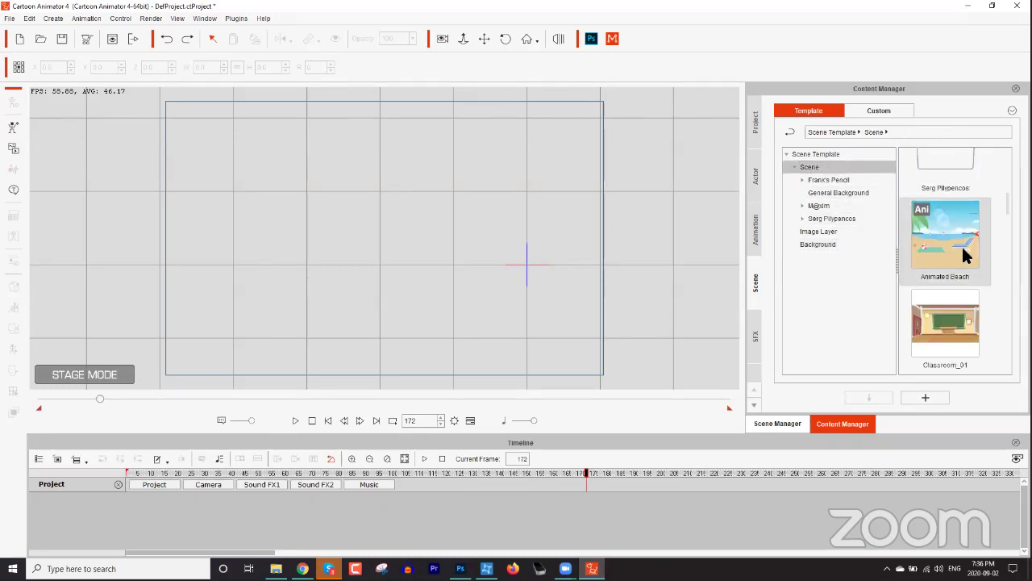
double_click(958, 250)
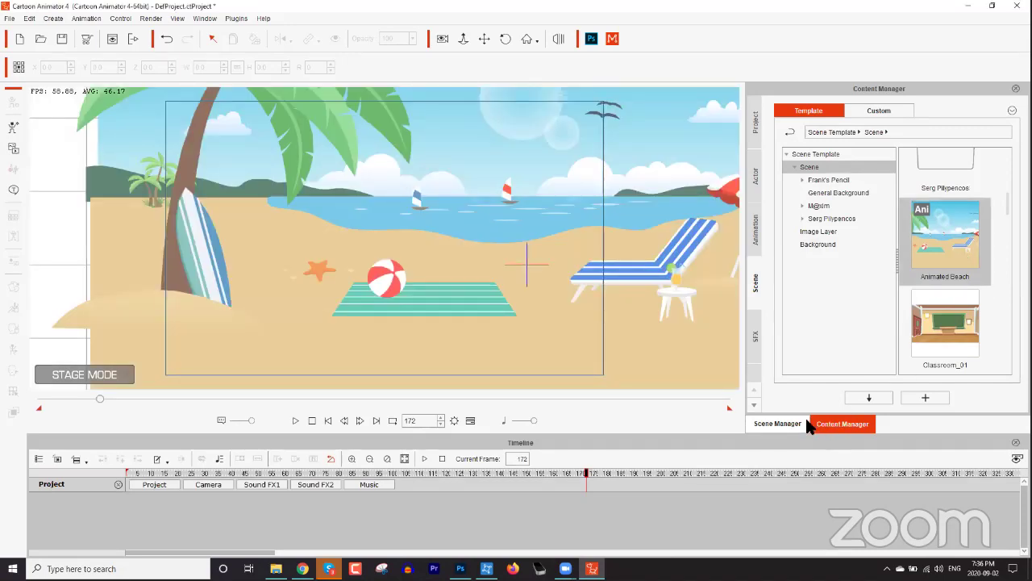
Convert the beach scene's Ball and Deck Chair objects to props
click(778, 424)
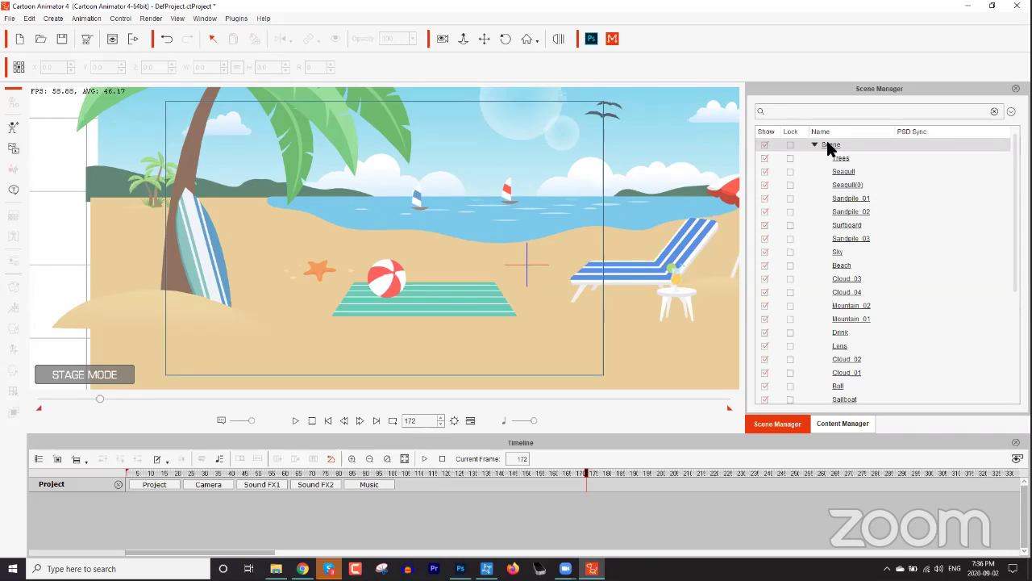
click(841, 159)
click(392, 282)
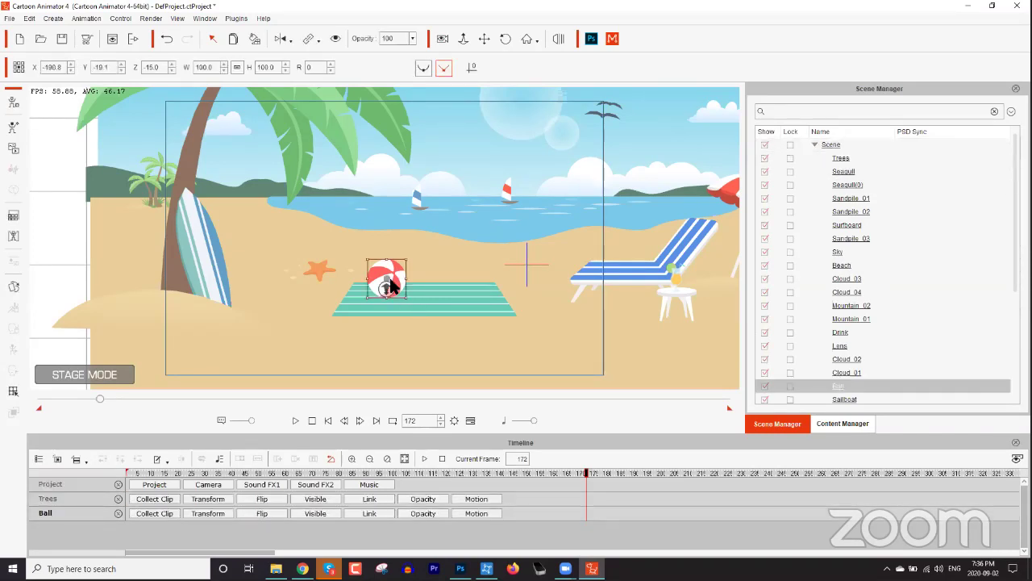
right_click(395, 277)
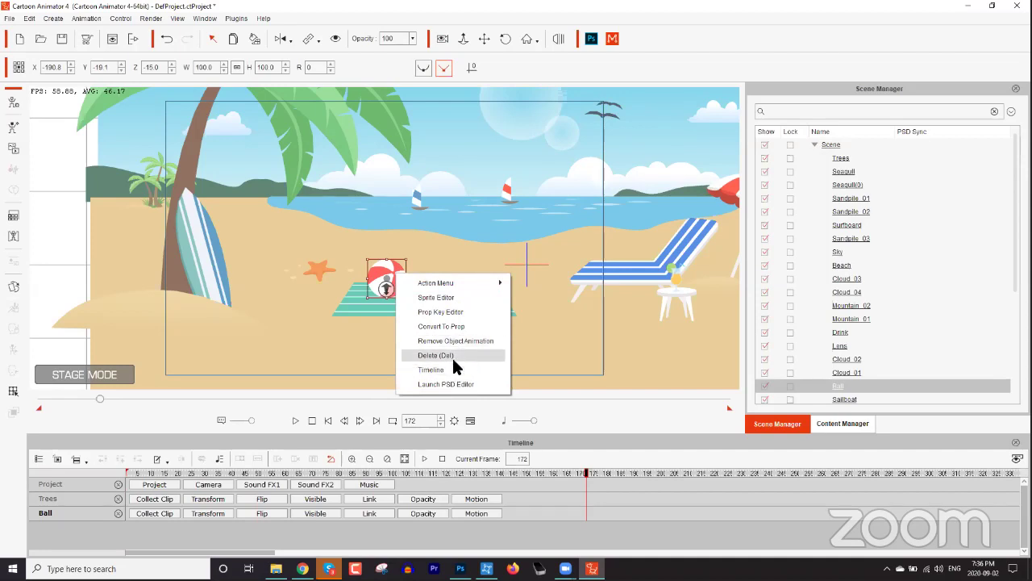
click(450, 326)
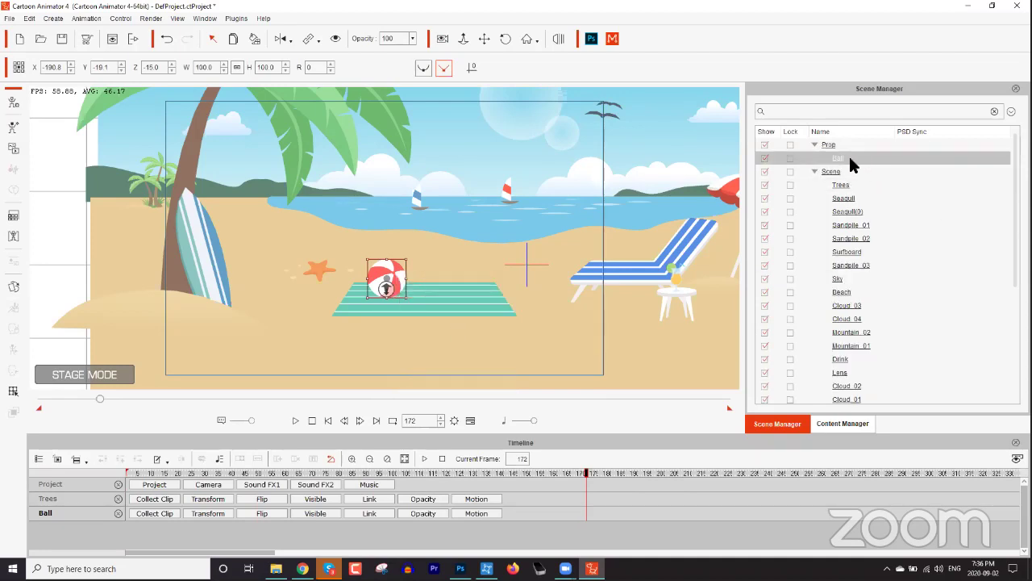
click(638, 278)
right_click(644, 278)
click(699, 326)
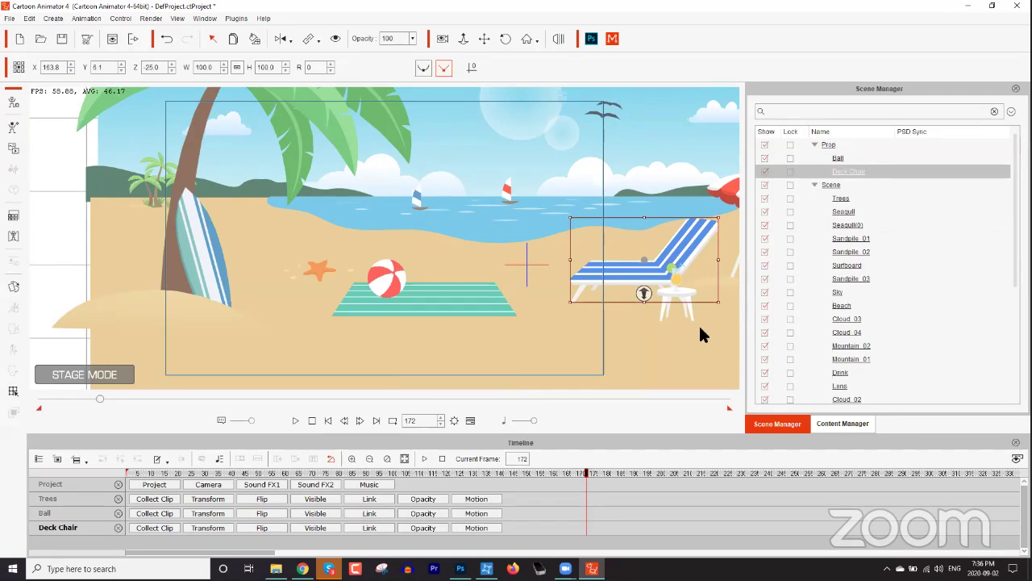
Convert all remaining objects of the Scene group to props at once and select Sandpile_02
click(834, 186)
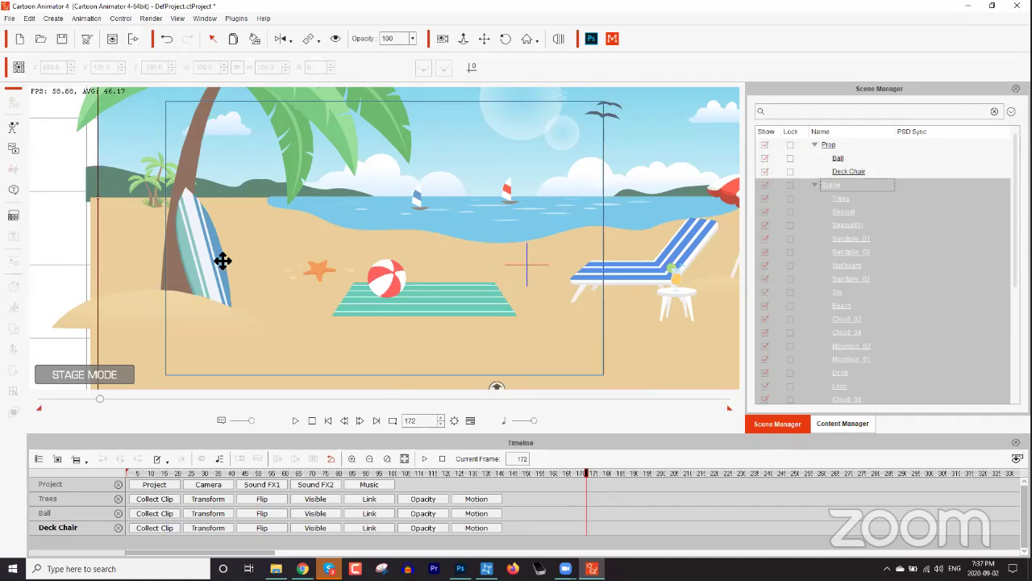
right_click(279, 227)
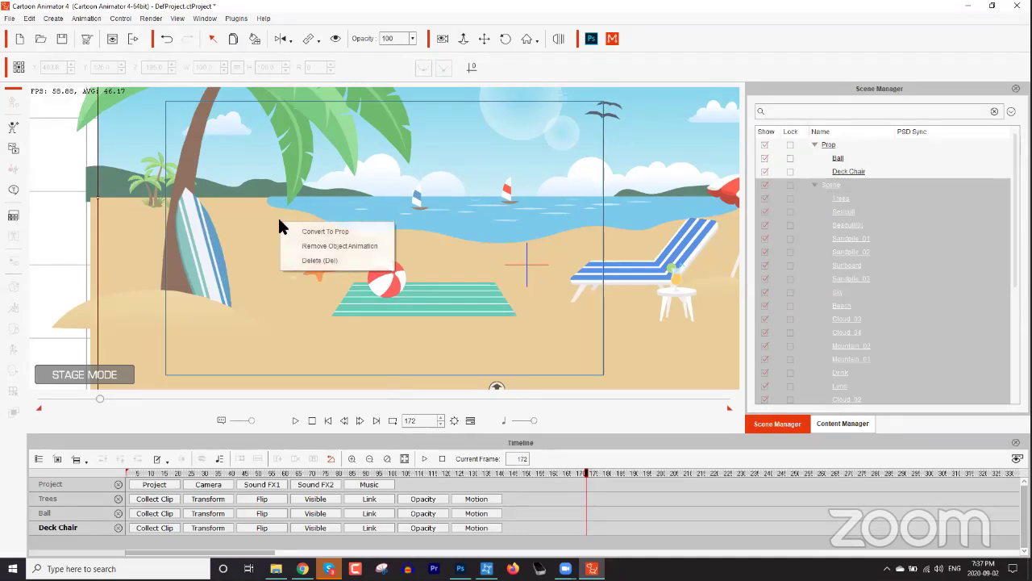
click(341, 234)
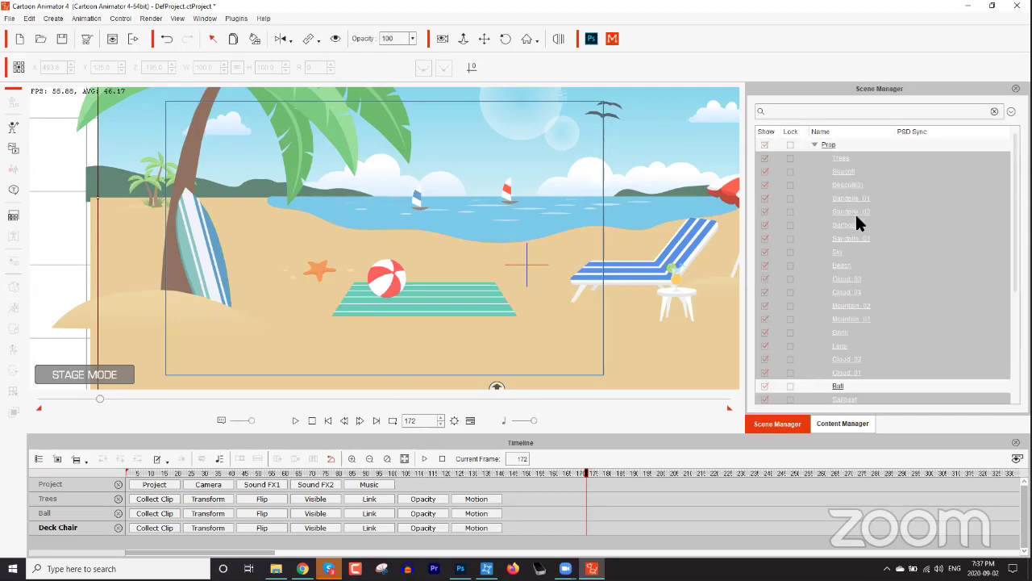
click(855, 212)
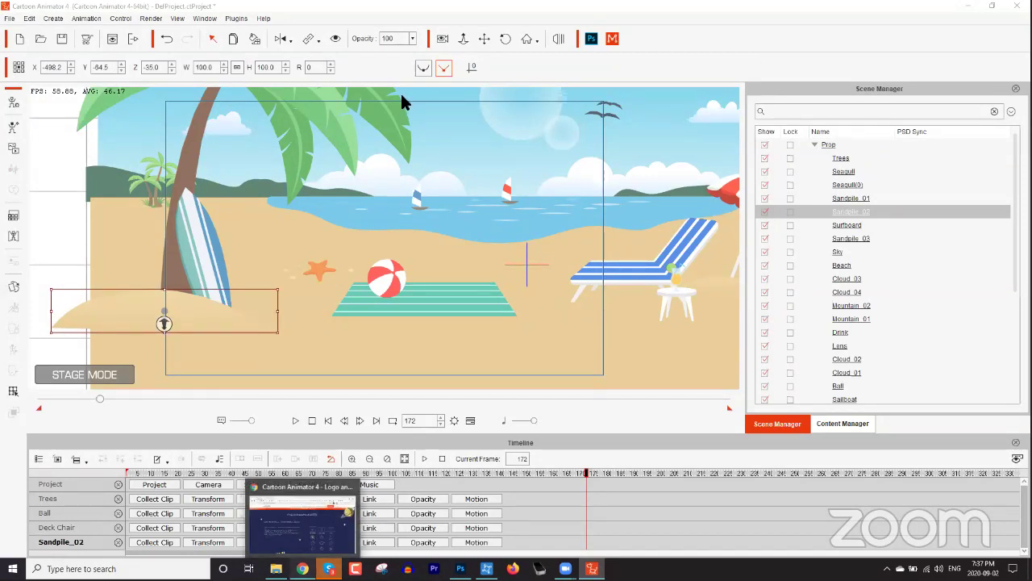
Switch to Chrome and open marketplace.reallusion.com in a new tab
key(alt+Tab)
key(ctrl+t)
text(city)
key(Return)
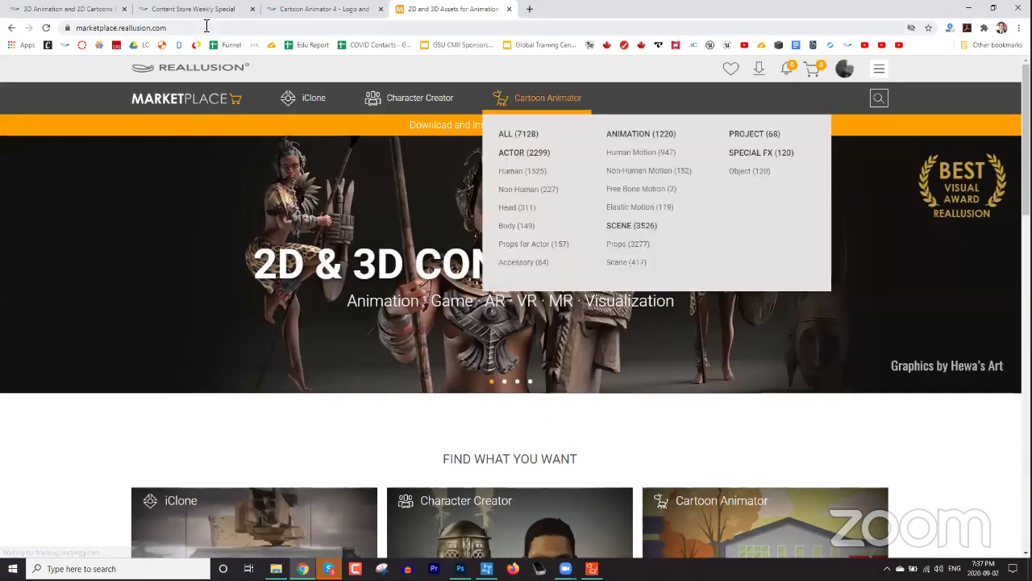
click(207, 27)
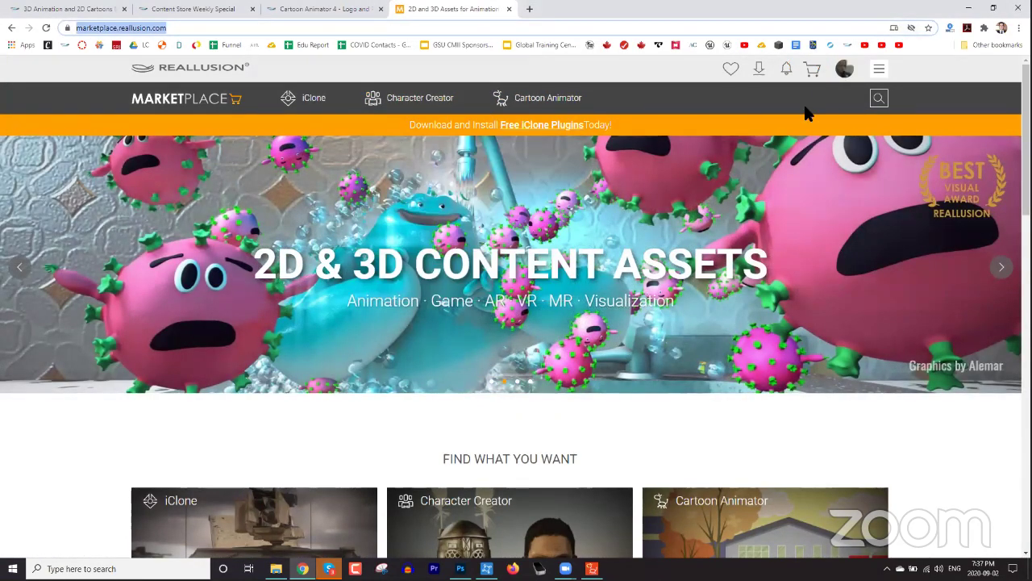
mouse_move(831, 72)
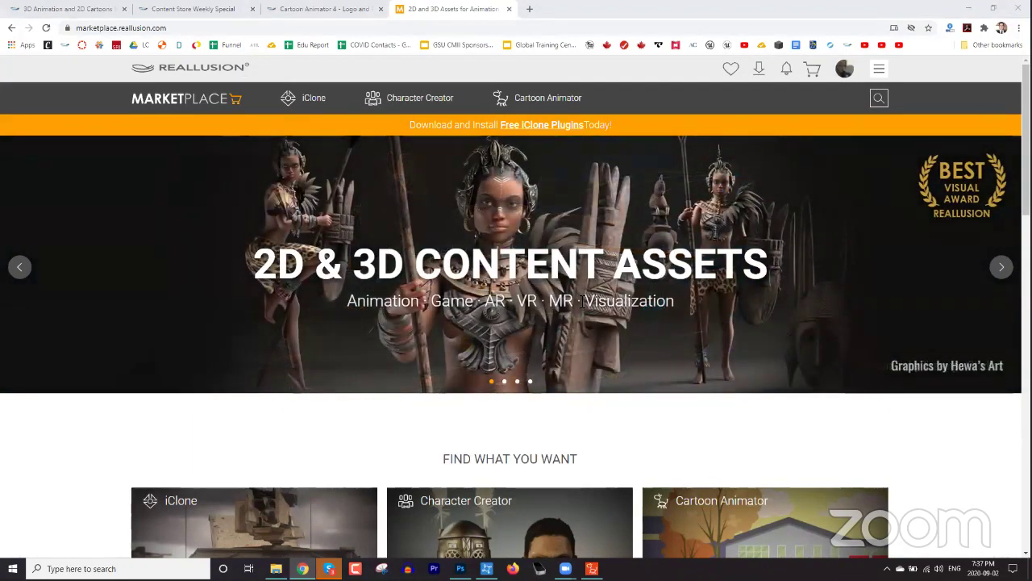
Open the marketplace's Scene category for Cartoon Animator content
mouse_move(537, 96)
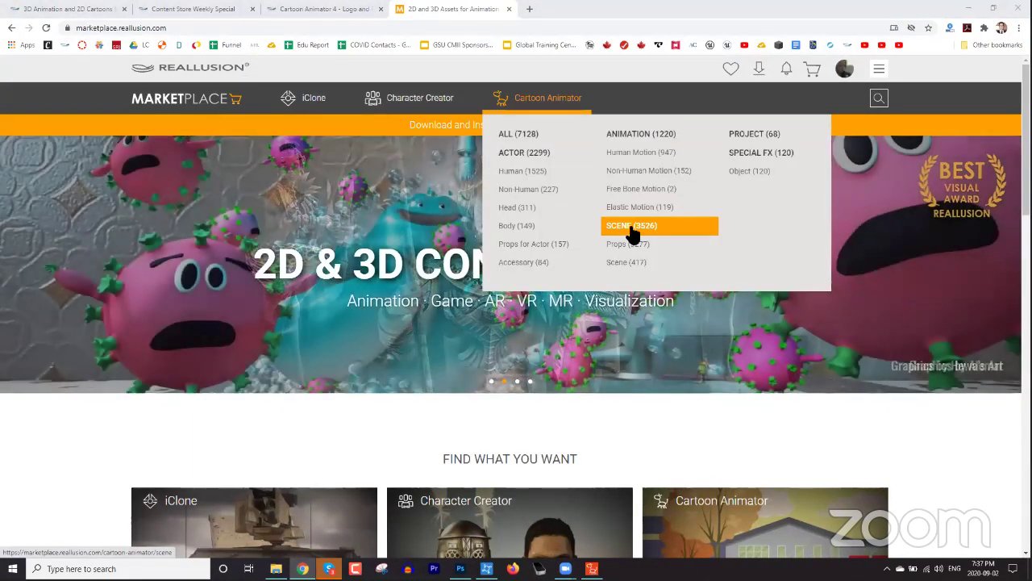
click(637, 228)
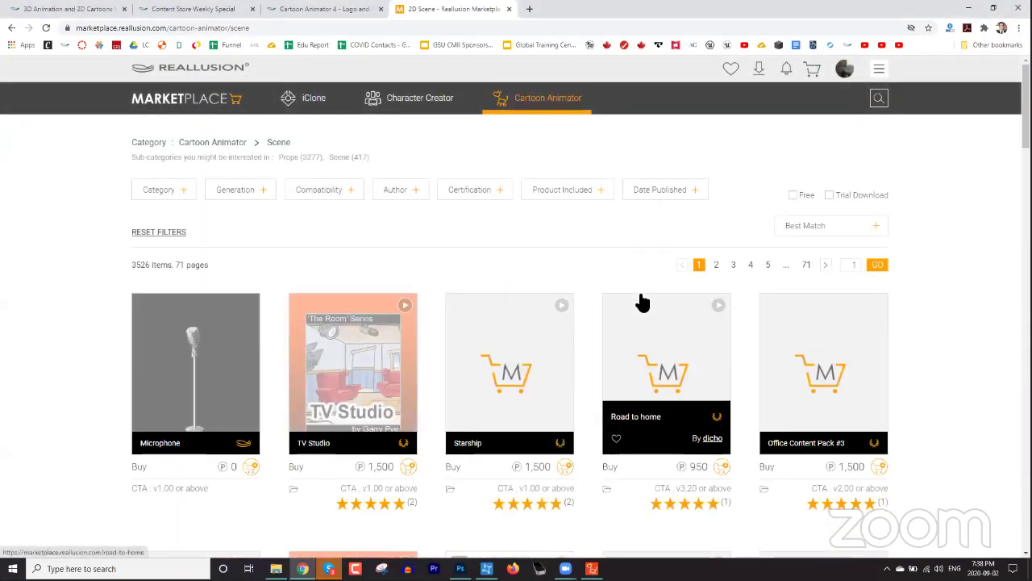
scroll(605, 266, down, 1)
scroll(571, 234, up, 1)
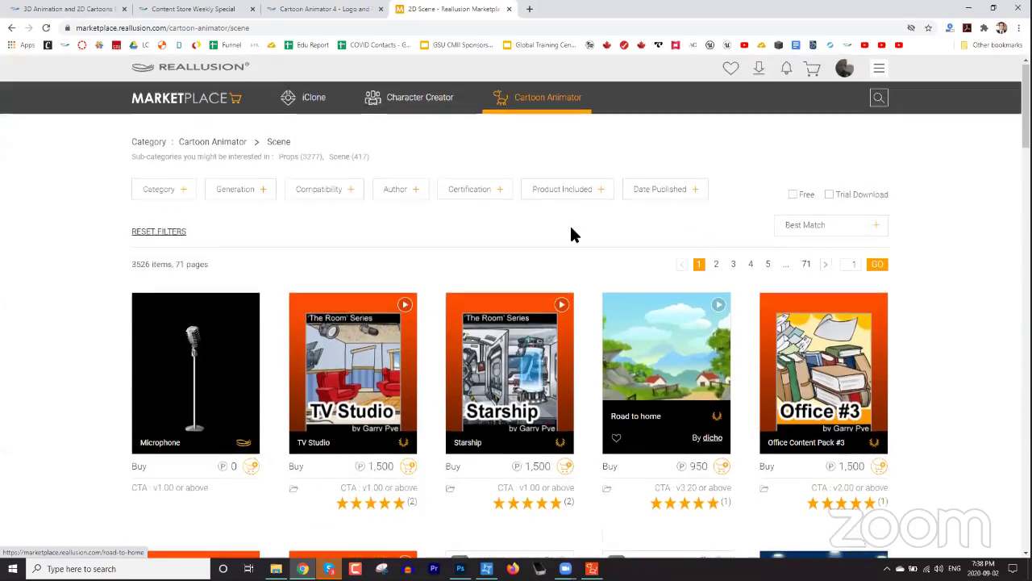
Search the Cartoon Animator scene content for "creepy"
click(878, 104)
click(679, 106)
text(creepy)
key(Return)
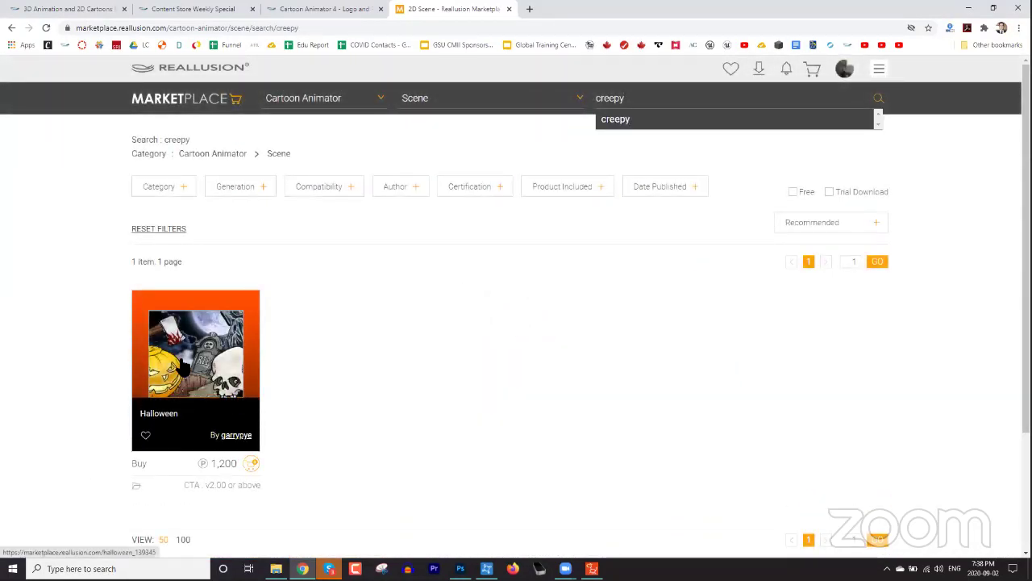
double_click(618, 99)
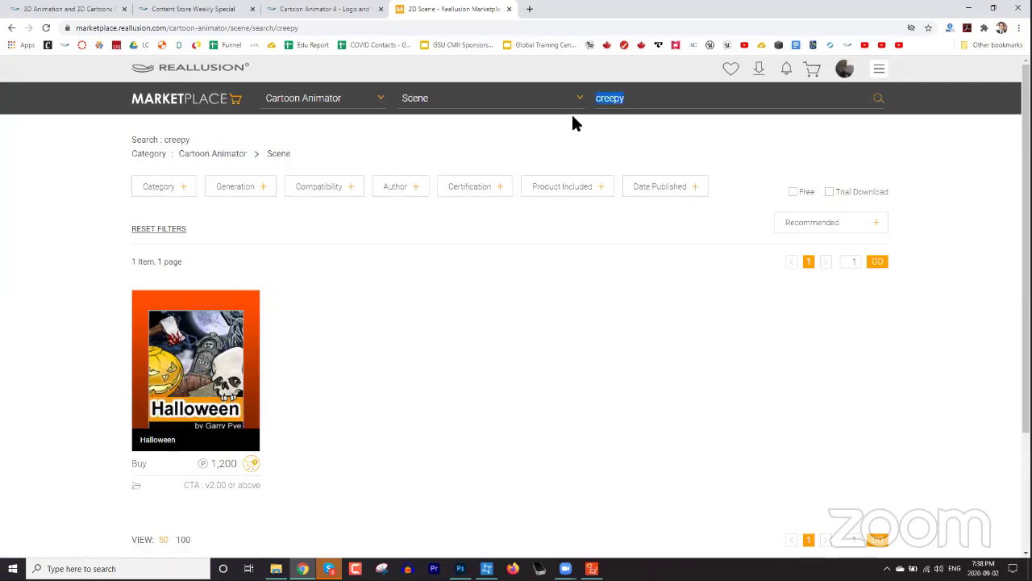
Open the Halloween pack by Garry Pye in a new browser tab and return to the search results
right_click(212, 358)
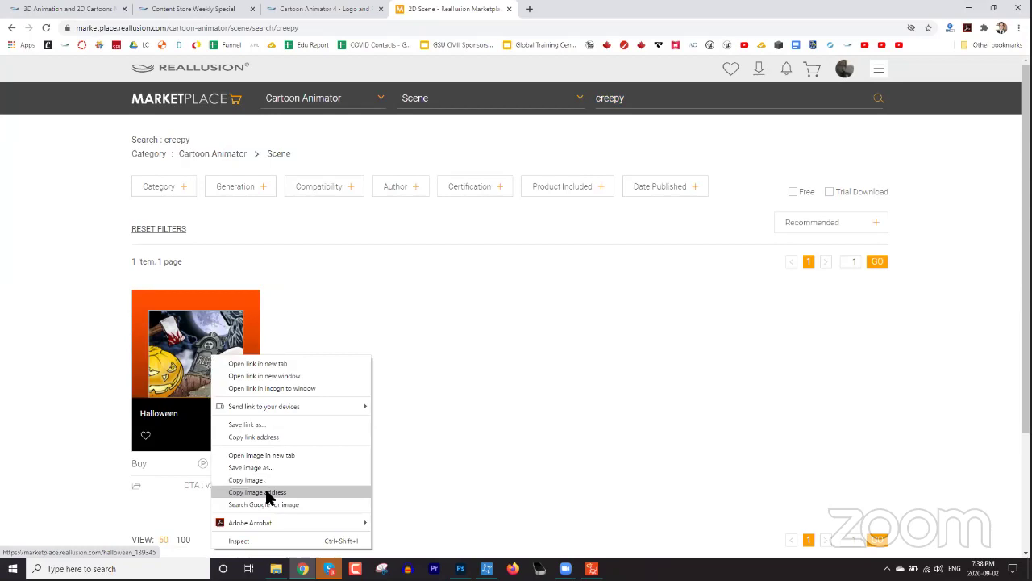
click(258, 363)
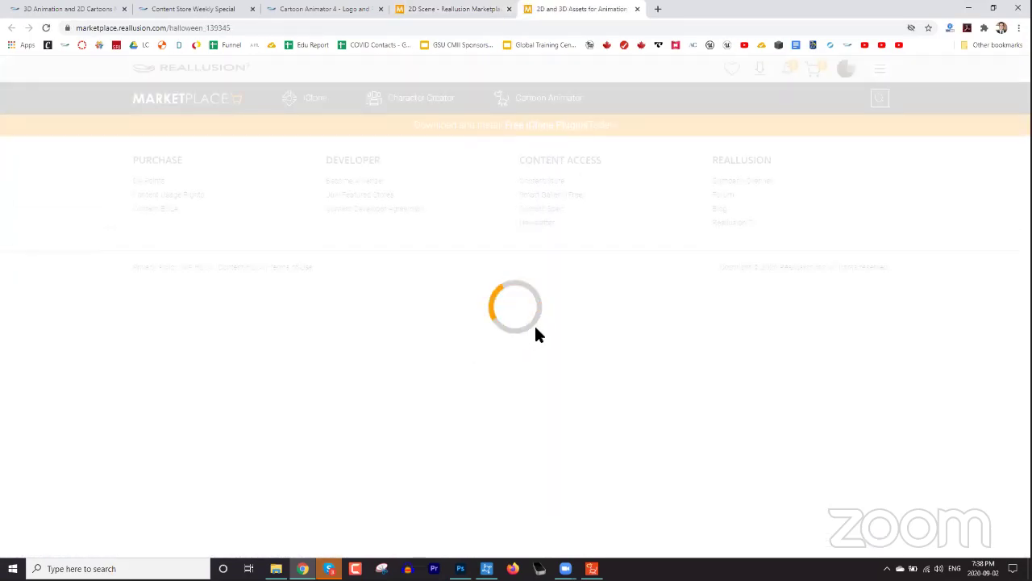
click(479, 9)
Search the Cartoon Animator scene content for "halloween" instead
click(878, 97)
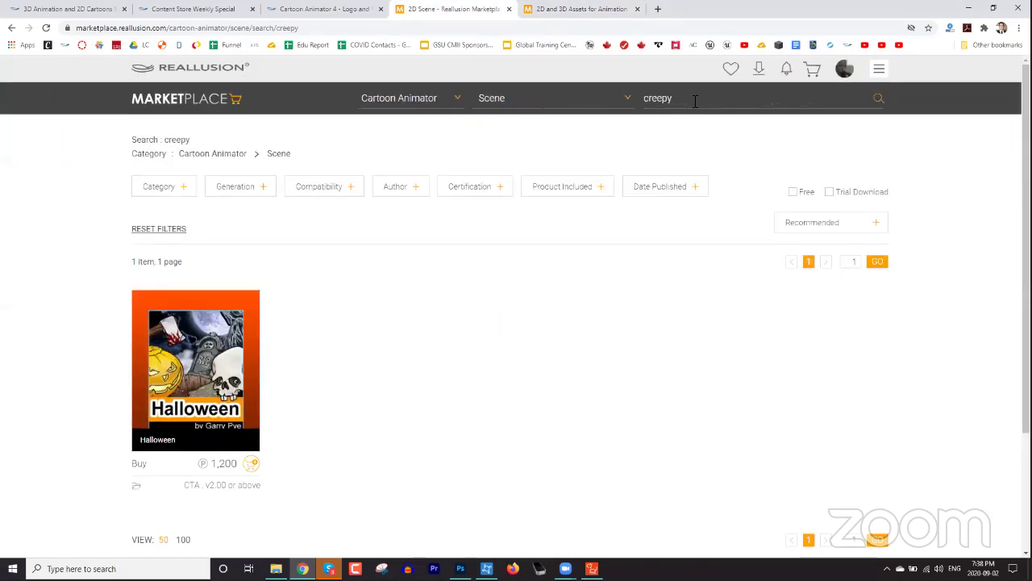
text(h)
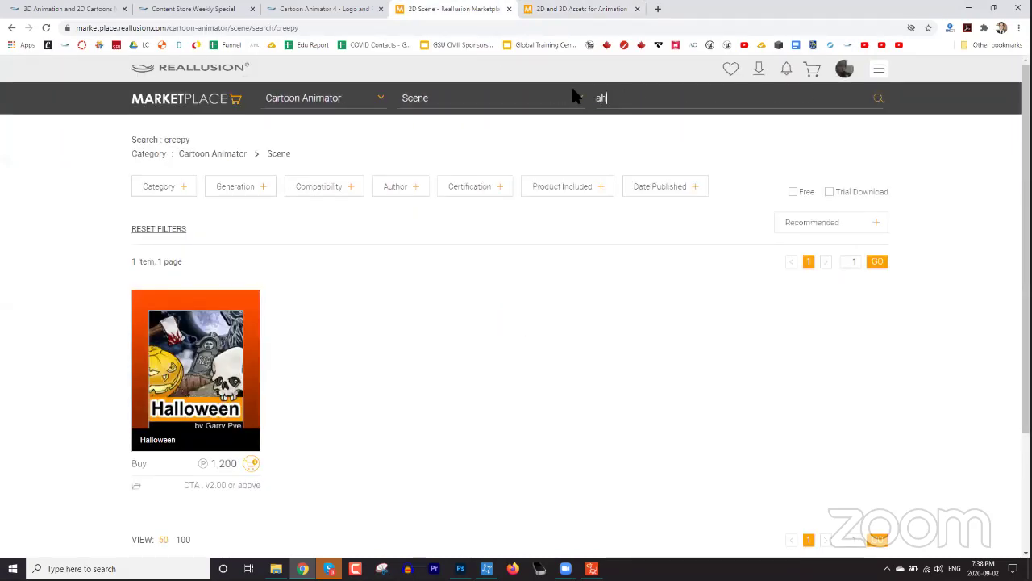
text(alloween)
key(Return)
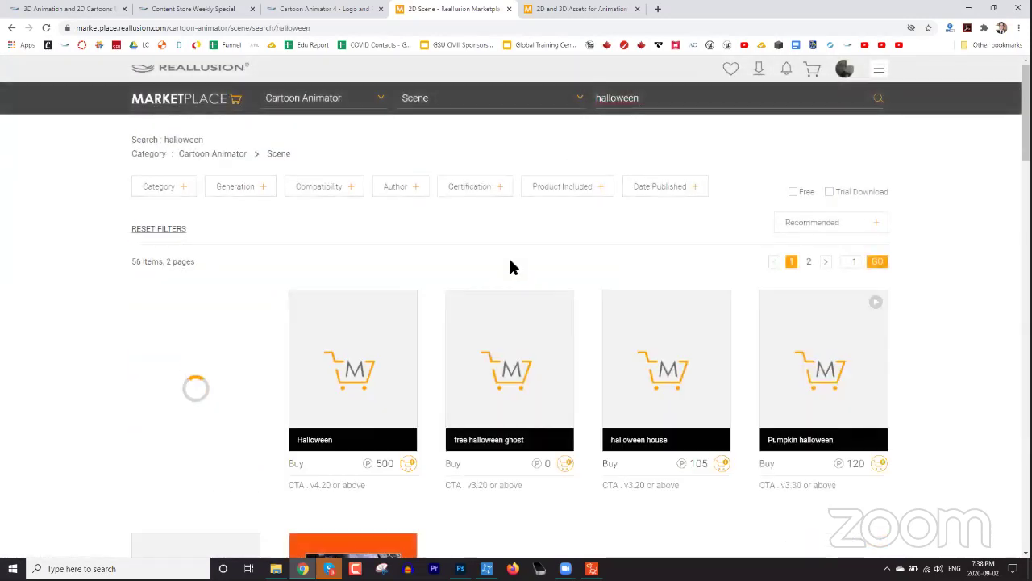
Browse the halloween scene and prop results and look at the marketplace account options
scroll(669, 347, down, 6)
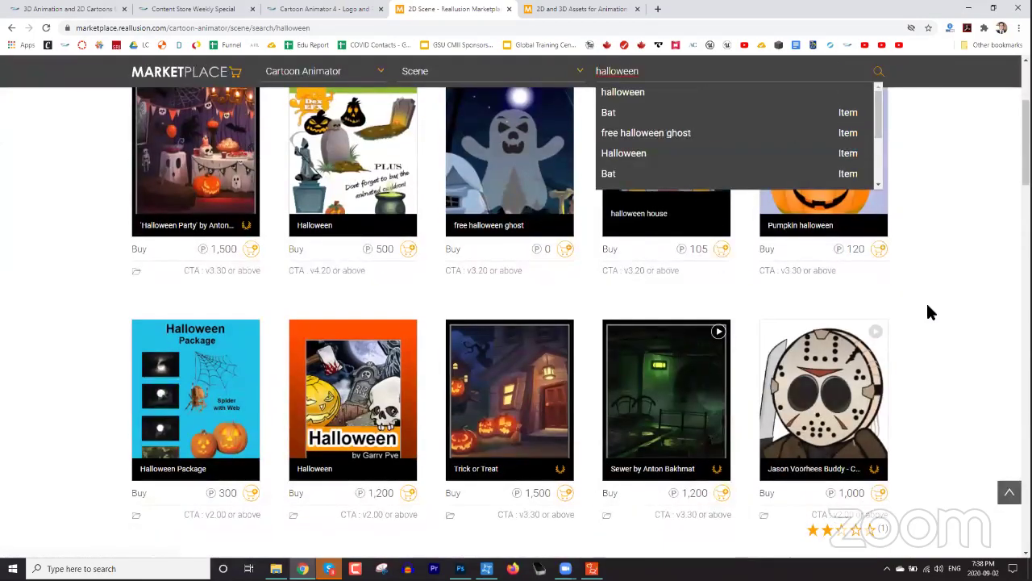
scroll(841, 285, down, 5)
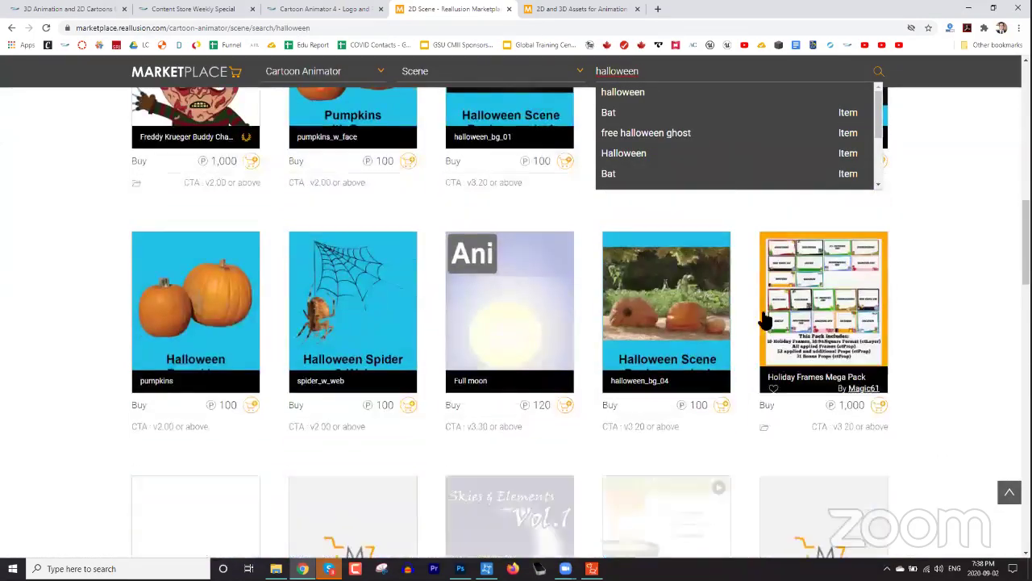
scroll(736, 302, down, 3)
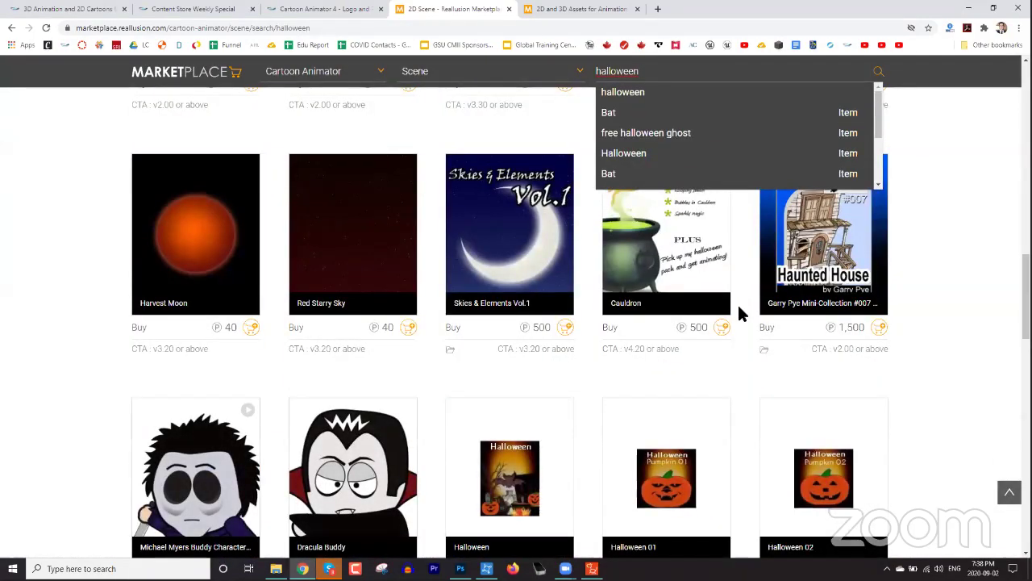
scroll(737, 303, up, 4)
scroll(738, 303, up, 10)
right_click(200, 99)
click(239, 181)
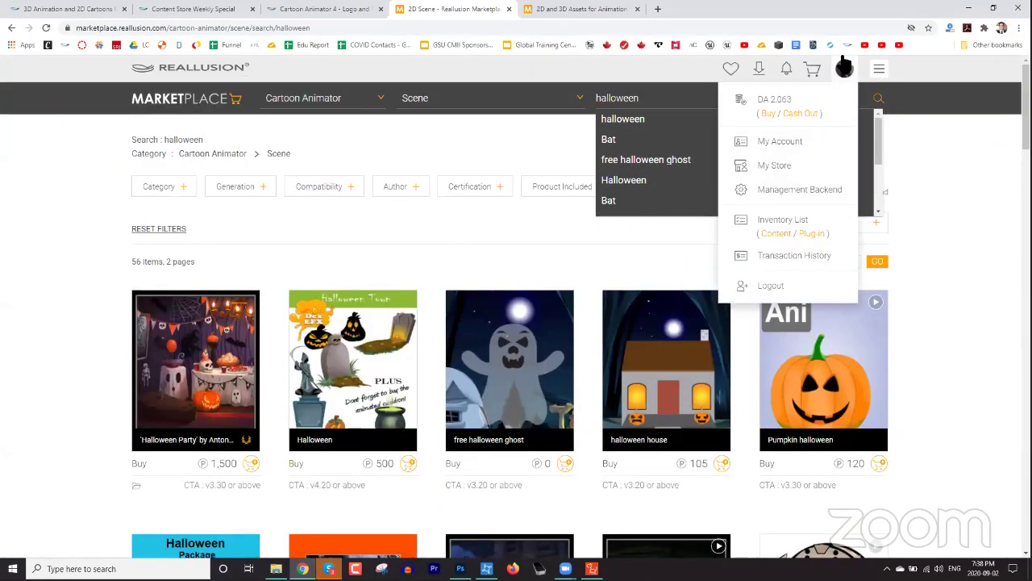
click(844, 66)
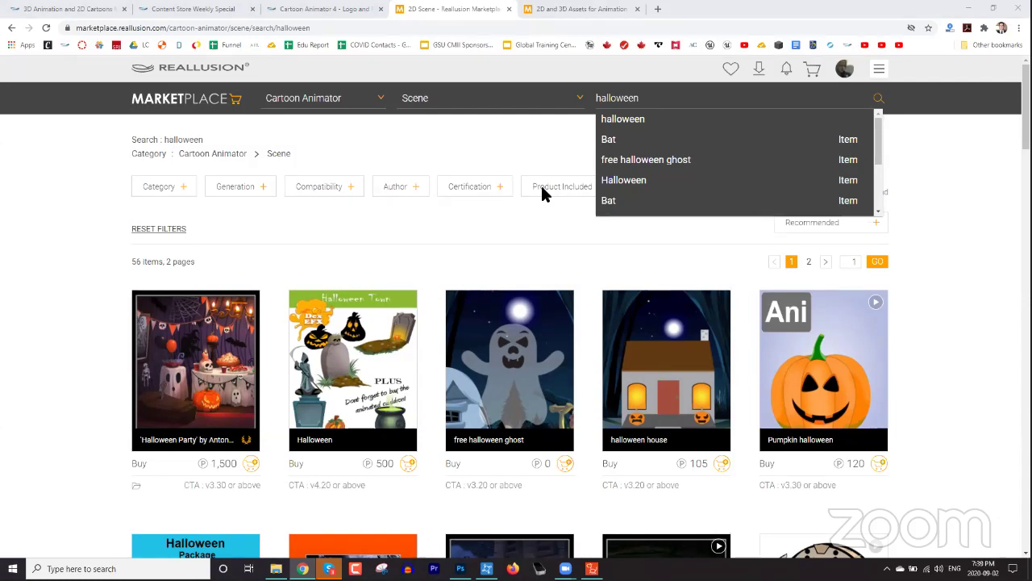
Switch to Cartoon Animator, review the image editor path and Photopea option in the Image preferences, and leave without changes
click(592, 568)
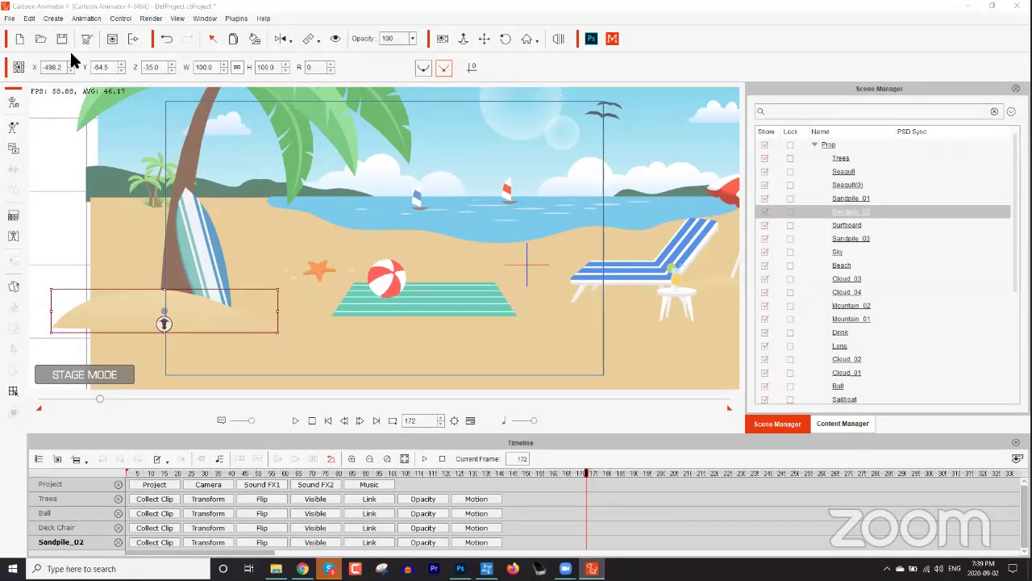
click(30, 24)
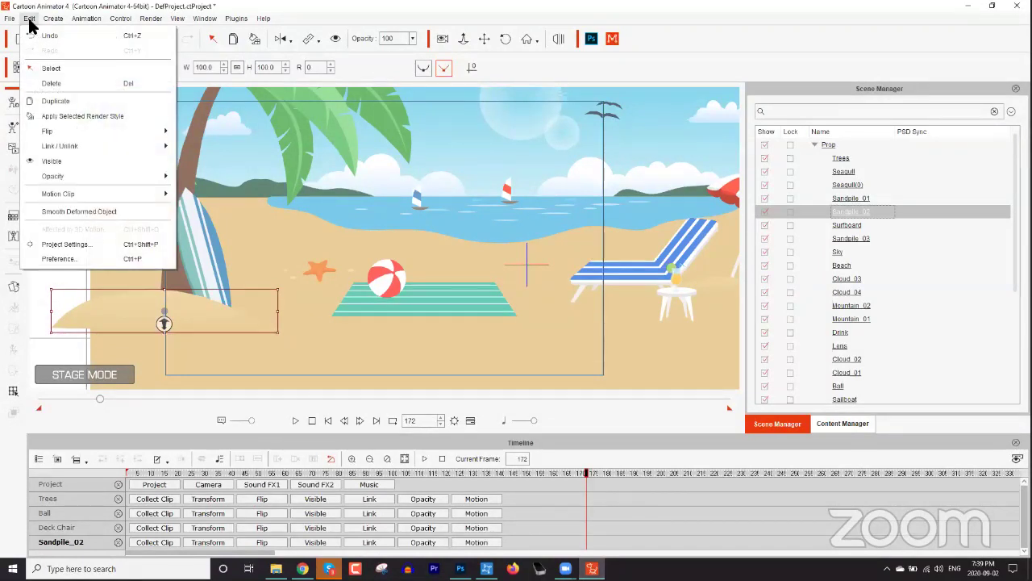
click(71, 257)
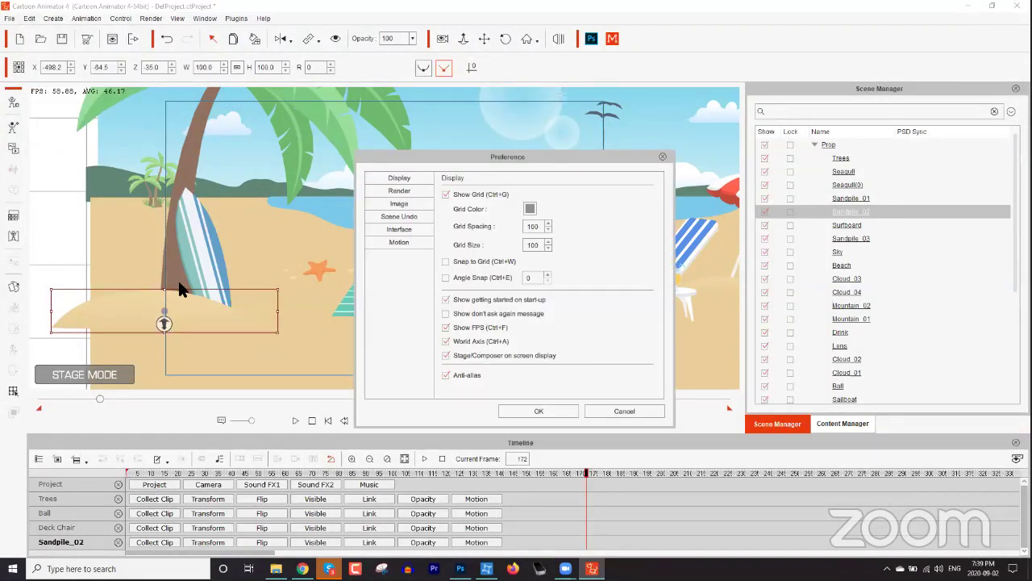
click(399, 203)
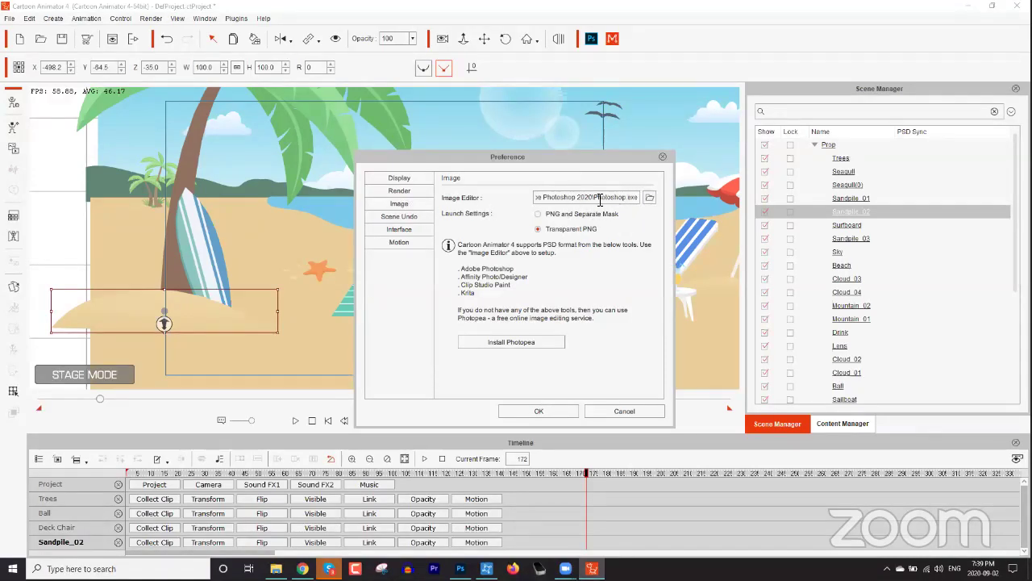
drag(591, 198, 653, 206)
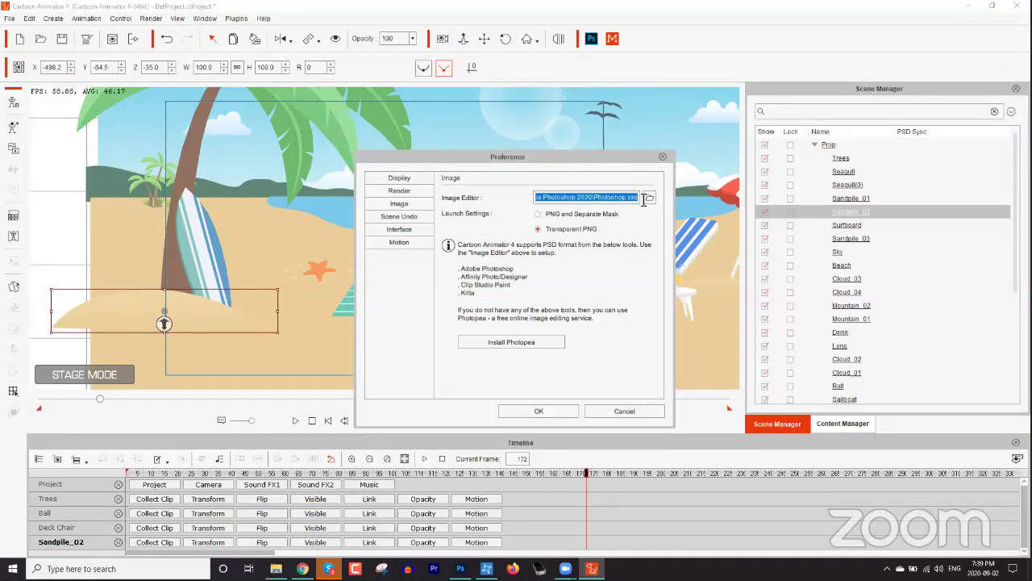
click(623, 200)
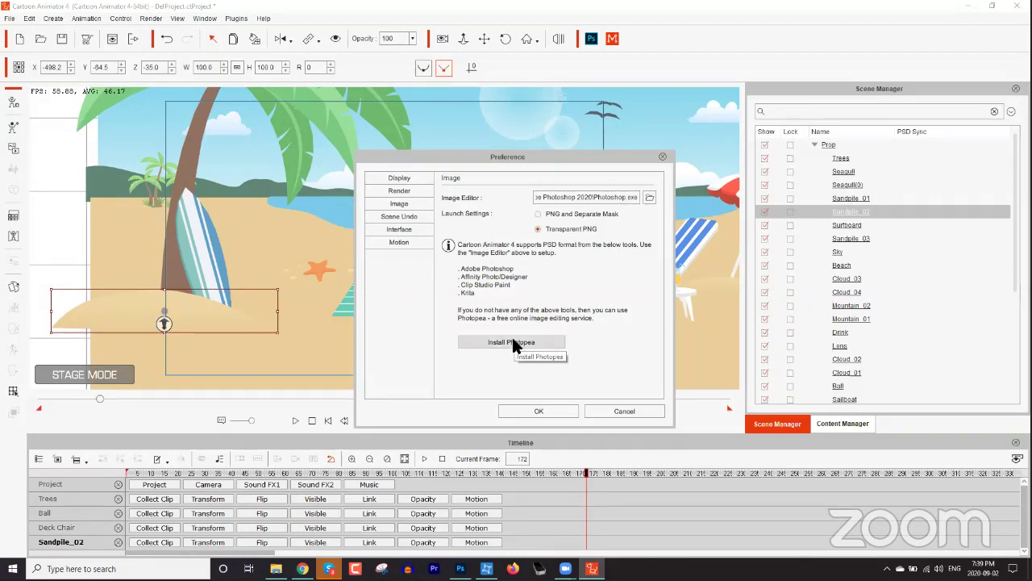
click(622, 412)
Switch to Chrome, search Google for "photopea" in a new tab and open the Photopea online photo editor
click(302, 568)
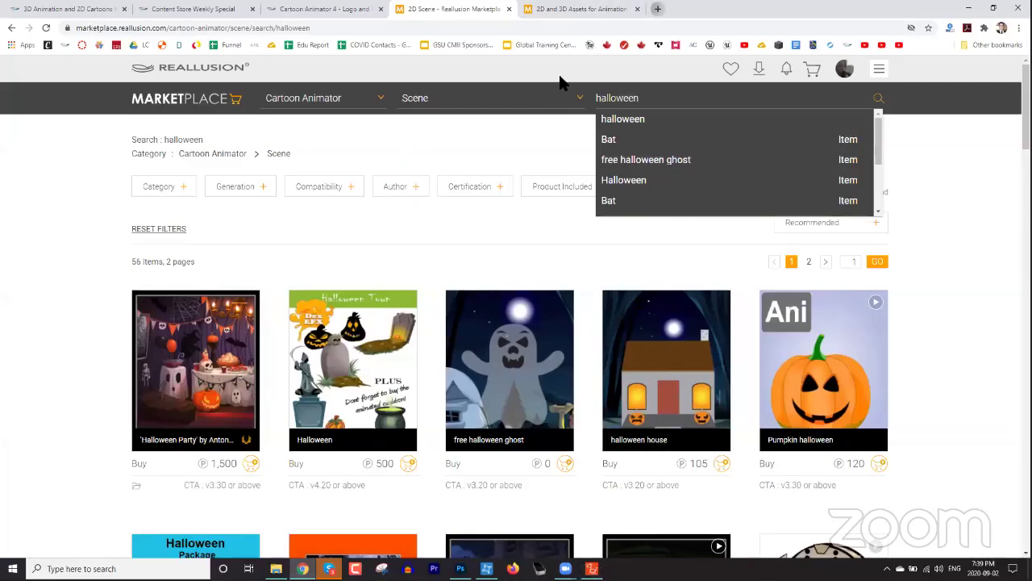
key(ctrl+t)
text(photopea)
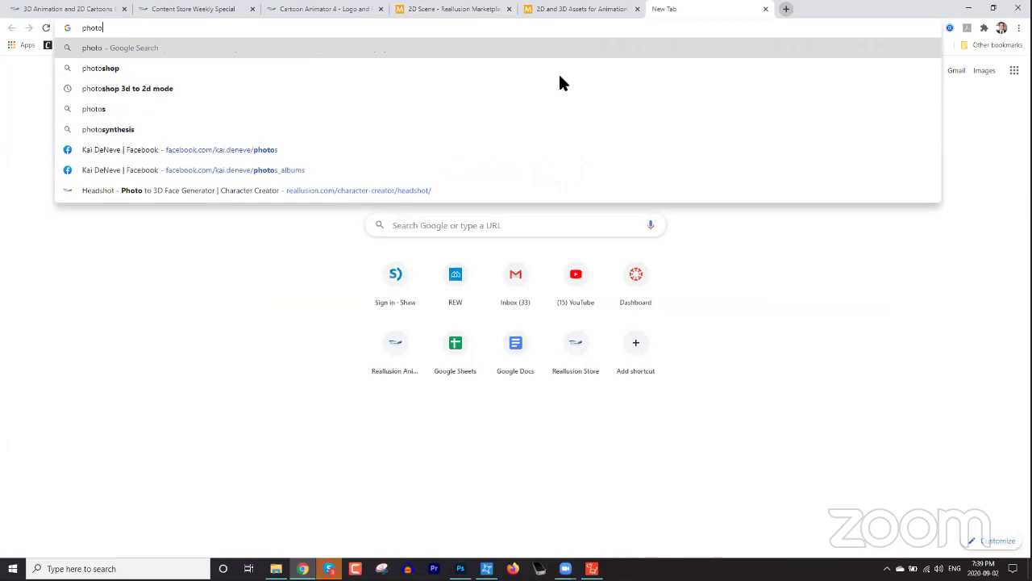
key(Return)
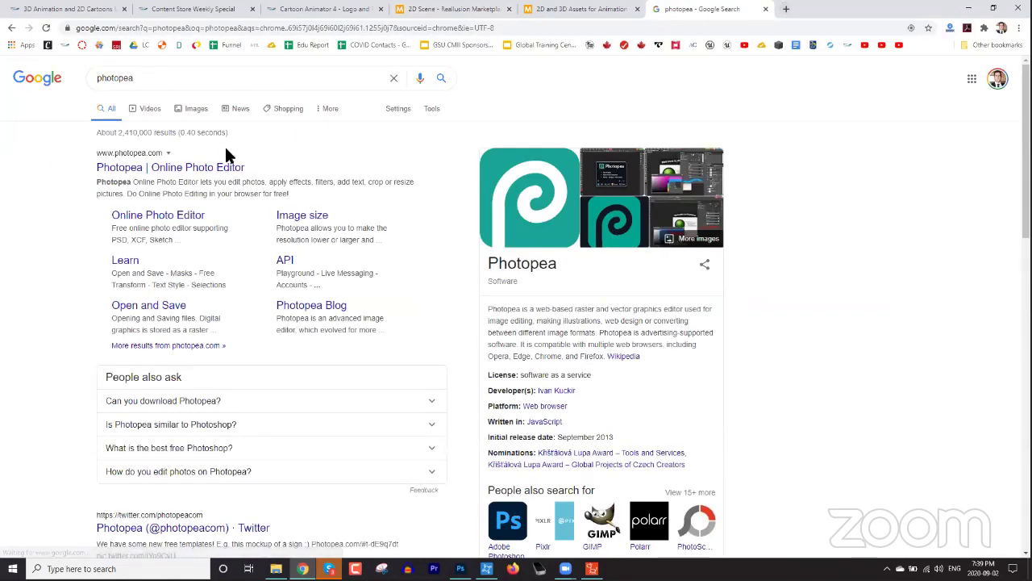
click(204, 171)
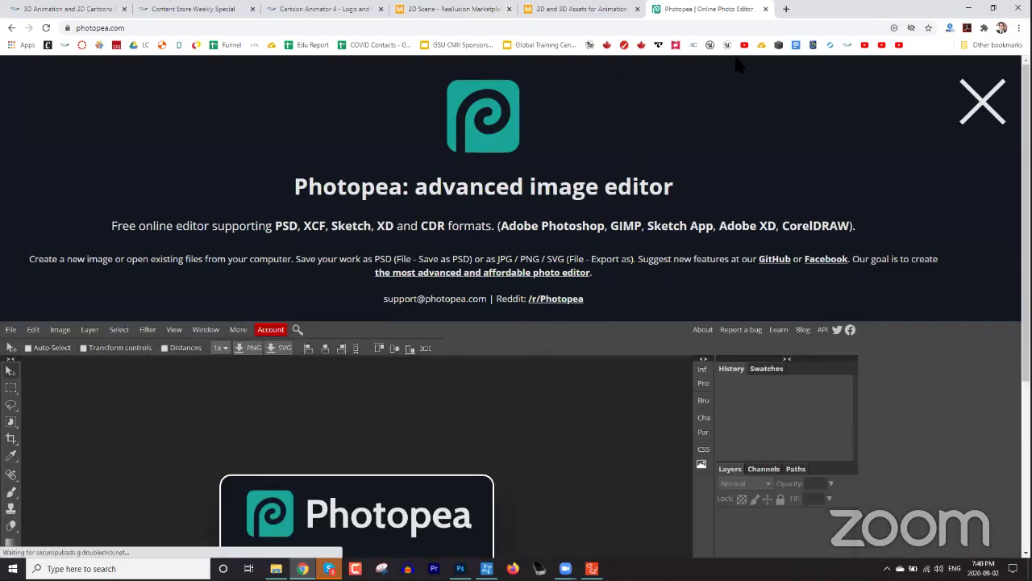
click(279, 28)
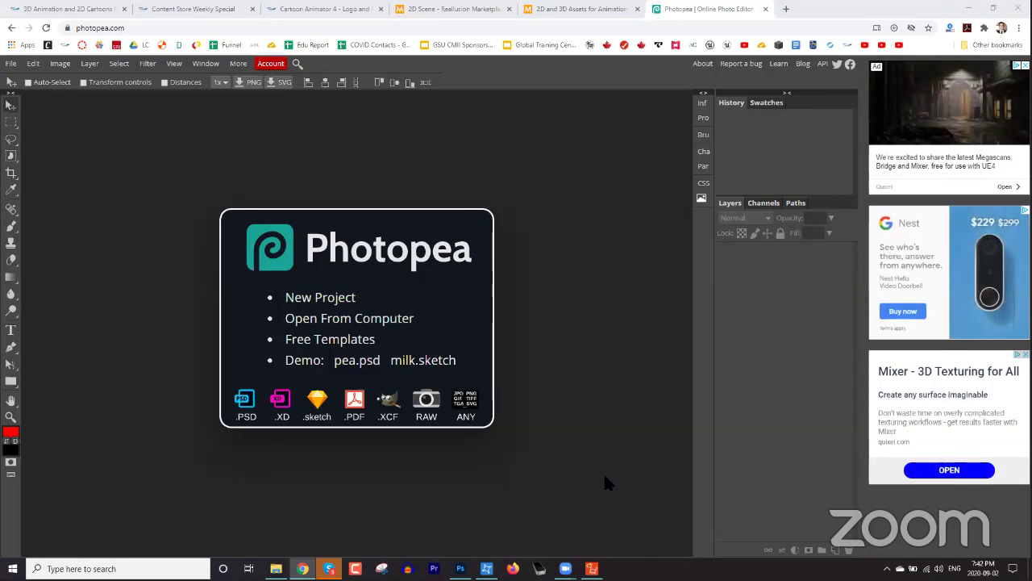
Switch to Cartoon Animator and add the custom character Jim Plainclothes to the beach scene
click(592, 569)
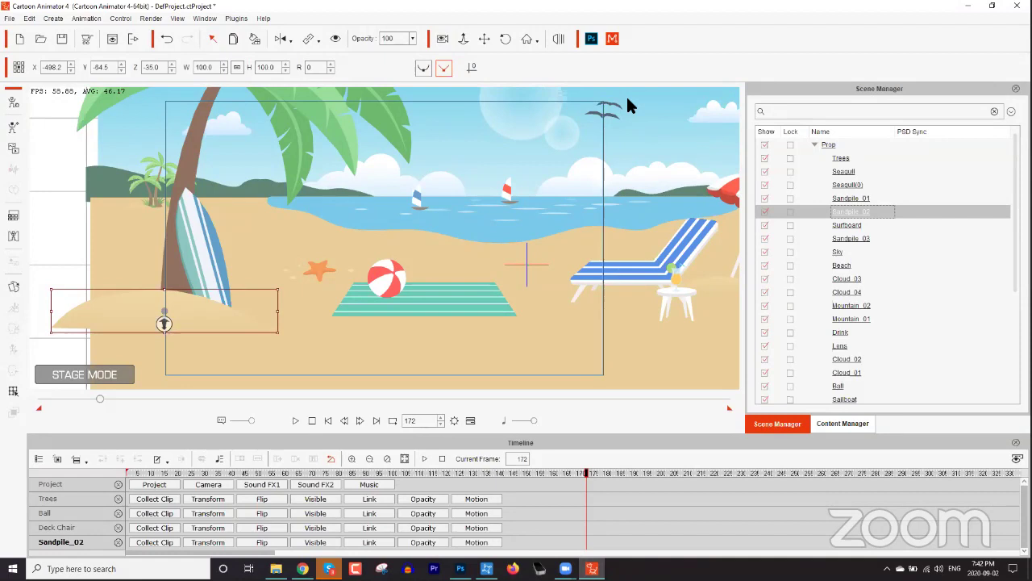
click(845, 425)
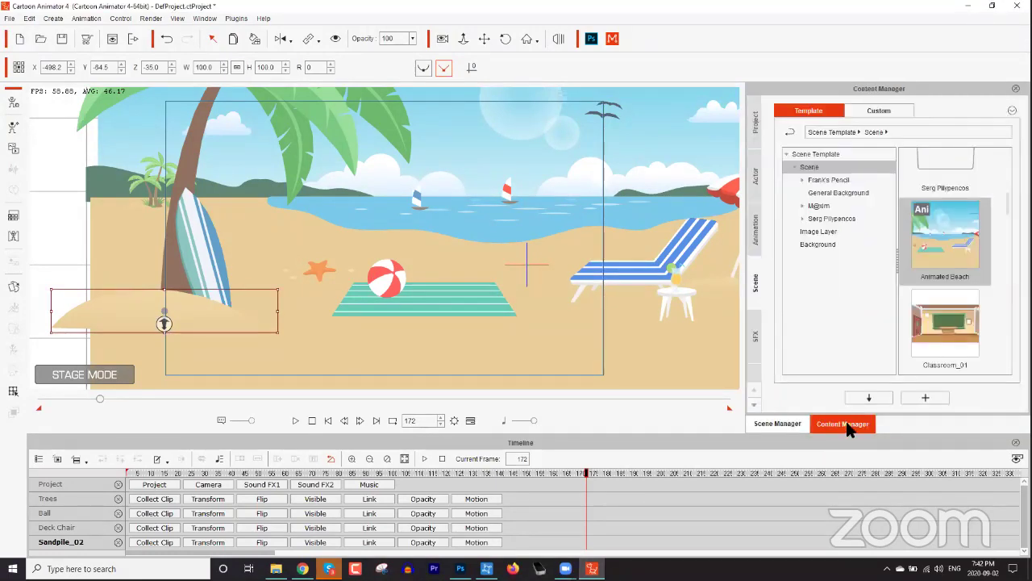
click(756, 177)
click(951, 337)
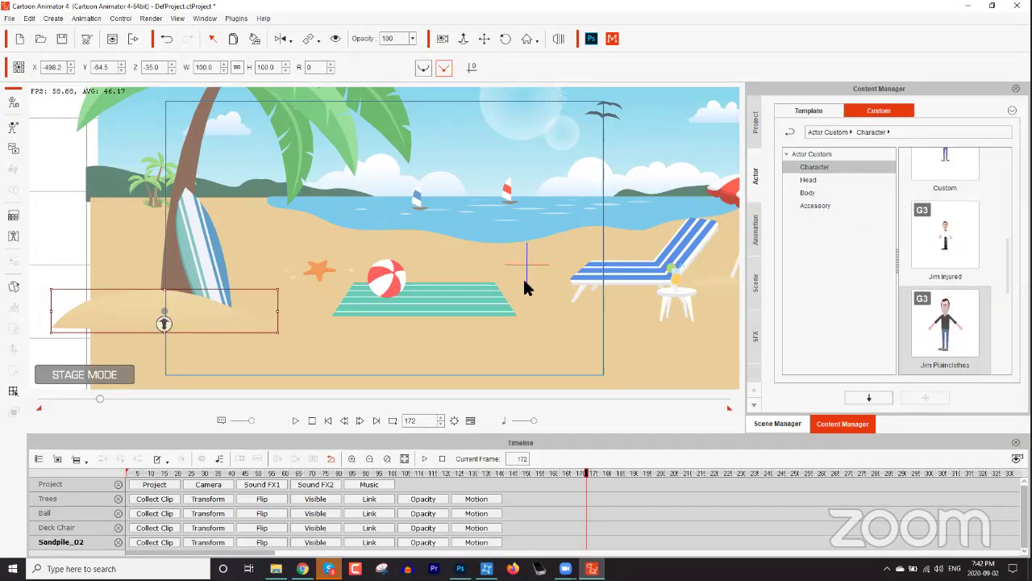
drag(943, 330, 490, 260)
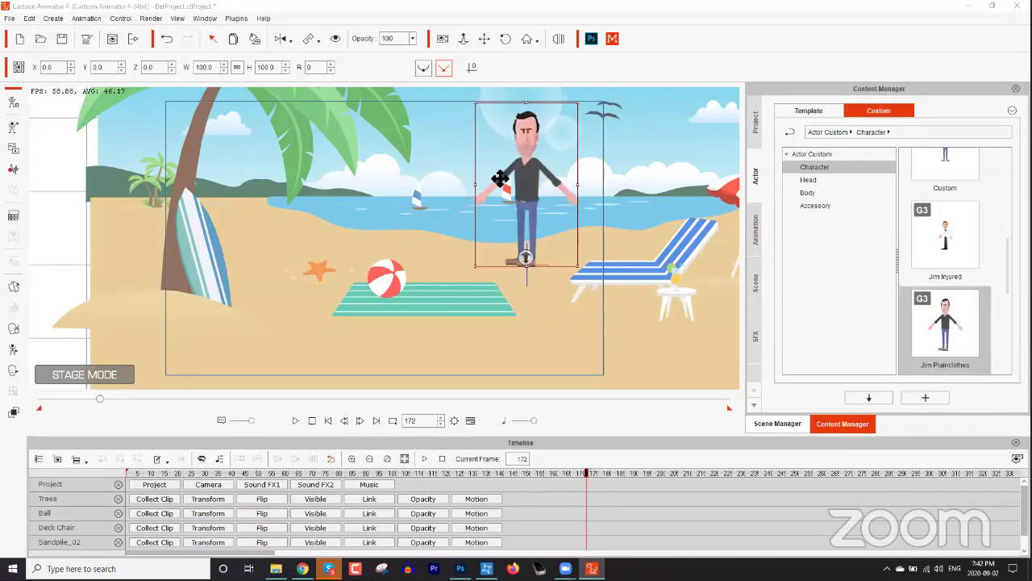
Move the character onto the green beach towel, at about X -124.3, Y -103.1
drag(517, 214, 426, 243)
right_click(437, 241)
click(481, 319)
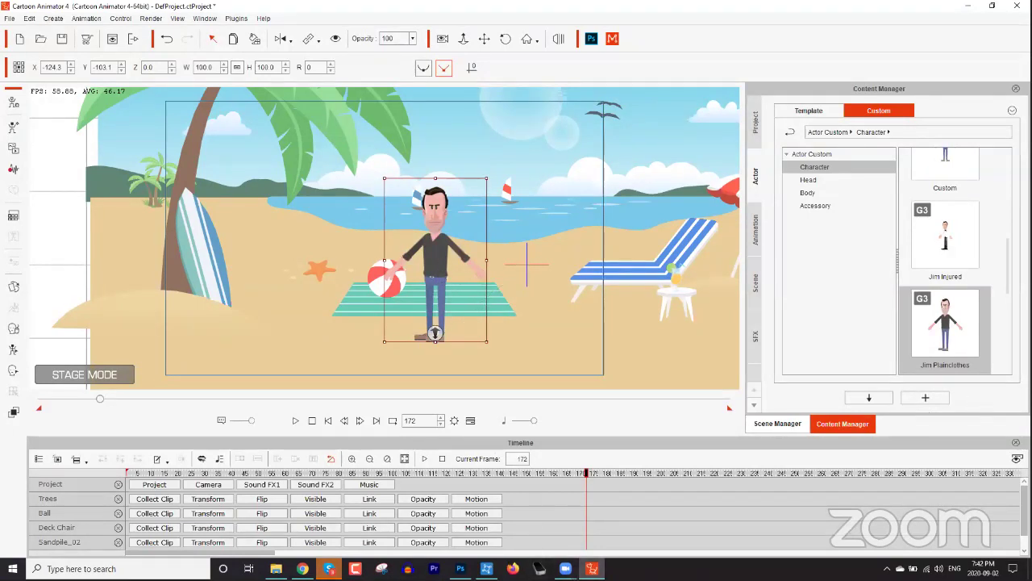
Hide the timeline and return the playhead to frame 1
key(F3)
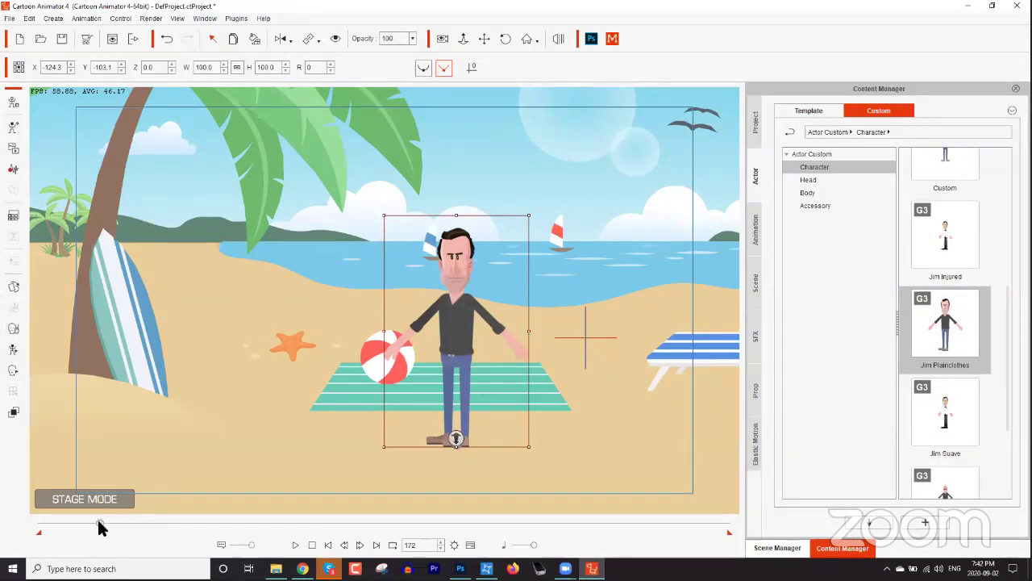
drag(99, 524, 14, 525)
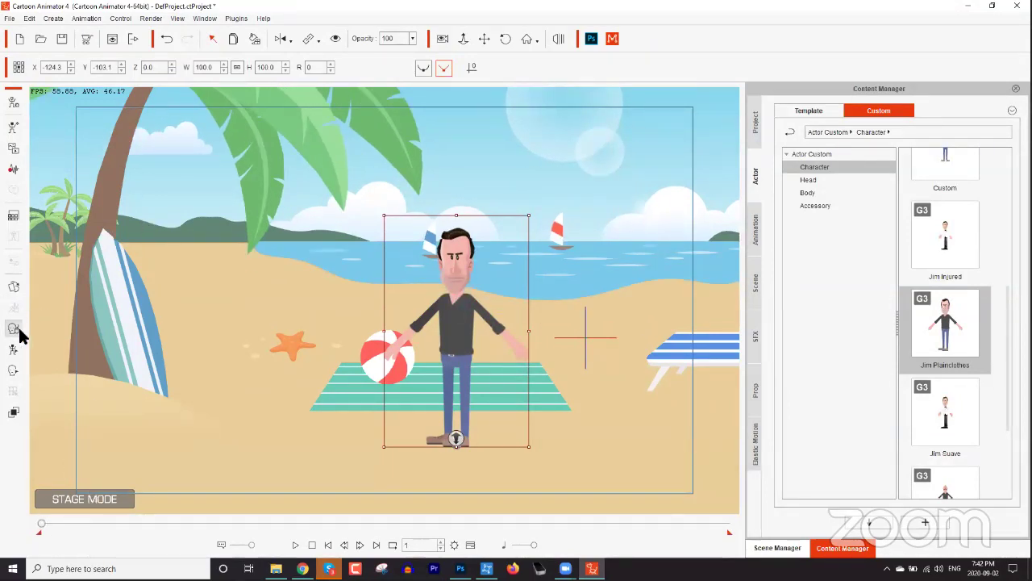
Darken the Jim Plainclothes character by lowering its brightness in the Render Style settings
click(15, 219)
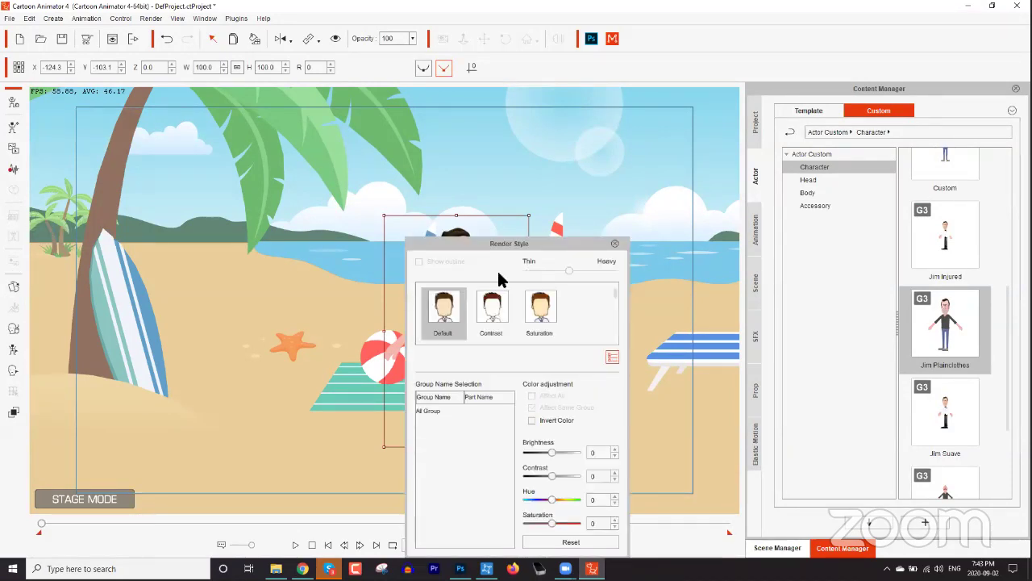
drag(548, 245, 702, 138)
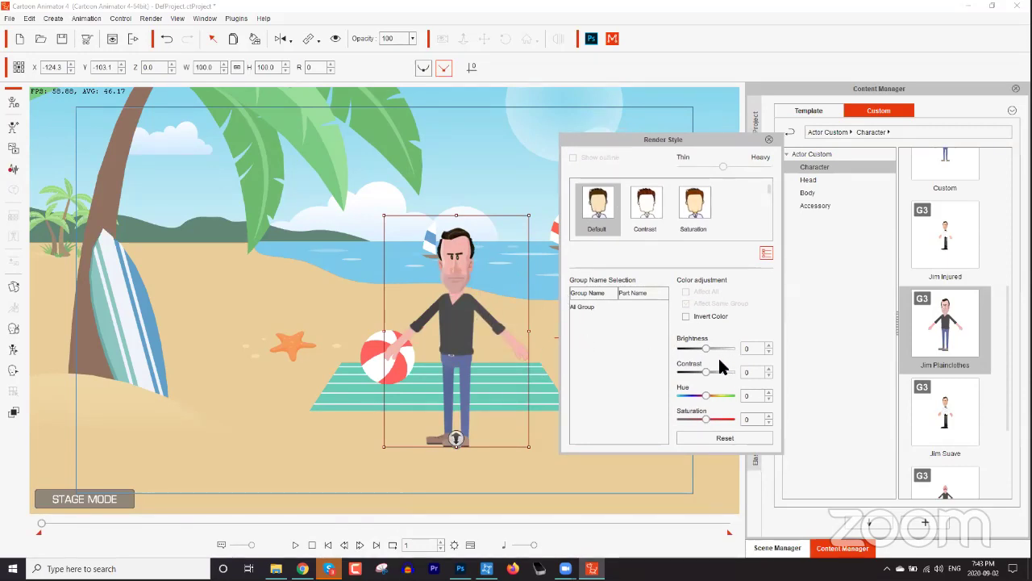
click(696, 350)
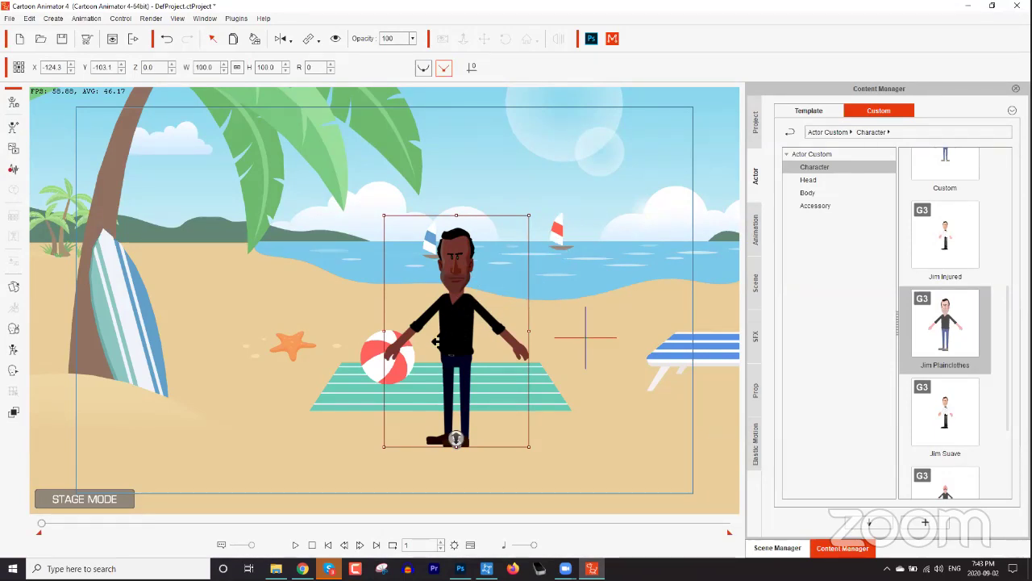
Delete the character and add Philipp_F from the 1_G3 360 Human templates onto the towel, at about X -138.4, Y -131.3
key(Delete)
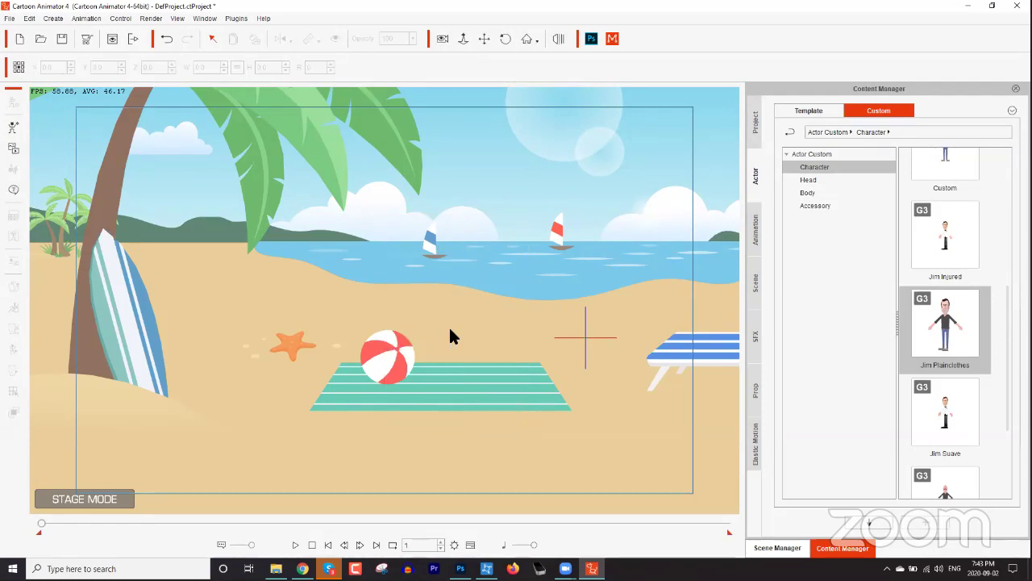
click(805, 548)
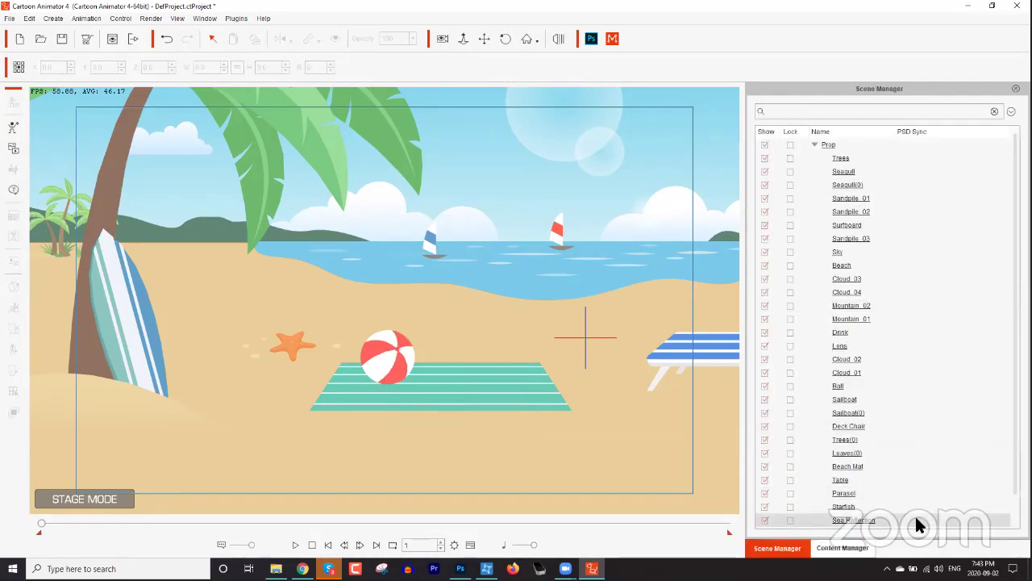
click(867, 549)
click(809, 111)
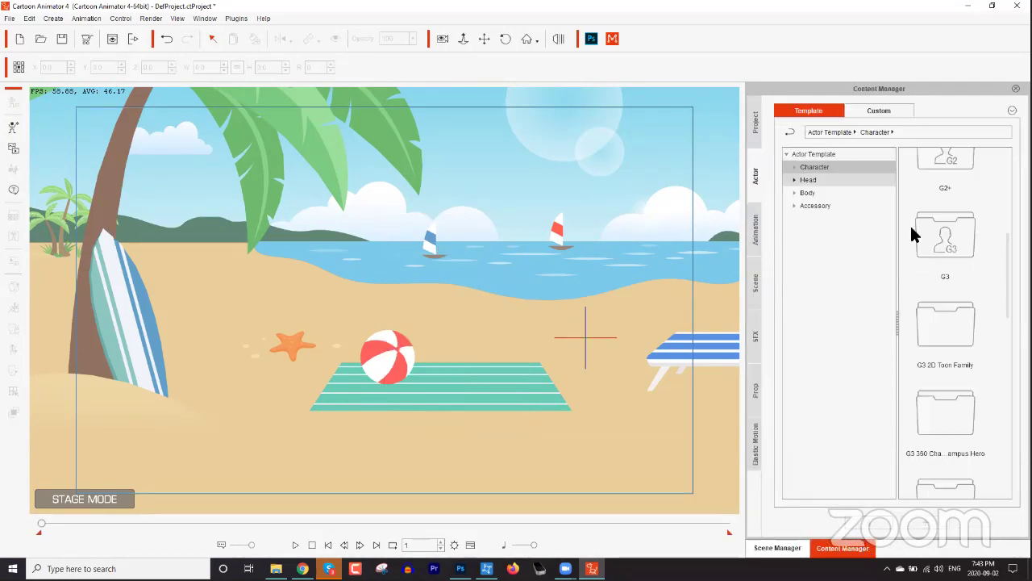
click(792, 167)
click(818, 179)
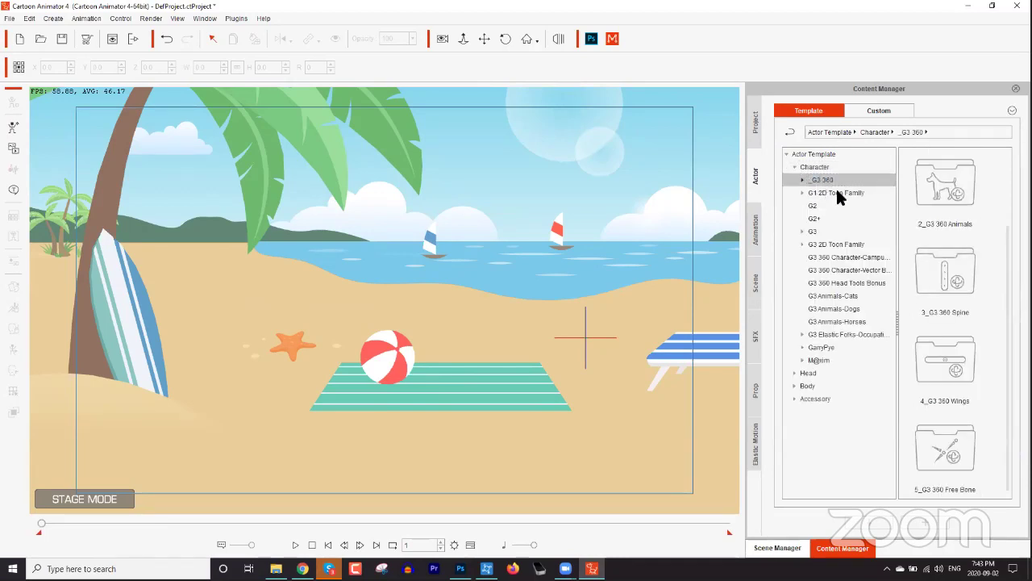
click(798, 180)
click(830, 192)
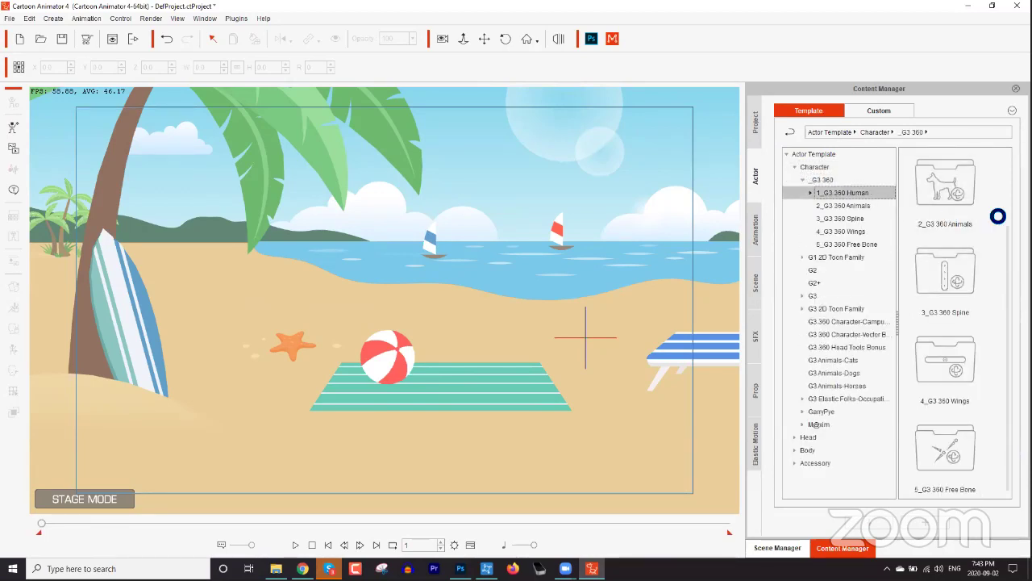
drag(1008, 213, 536, 390)
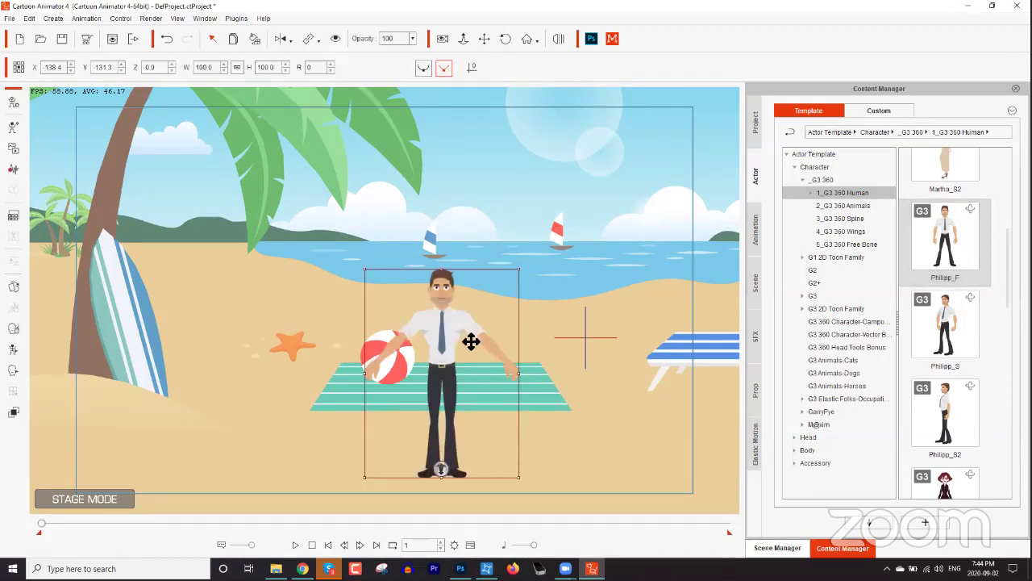
Launch the PSD editor for the Philipp_F character to open its layered file in Photoshop
right_click(456, 337)
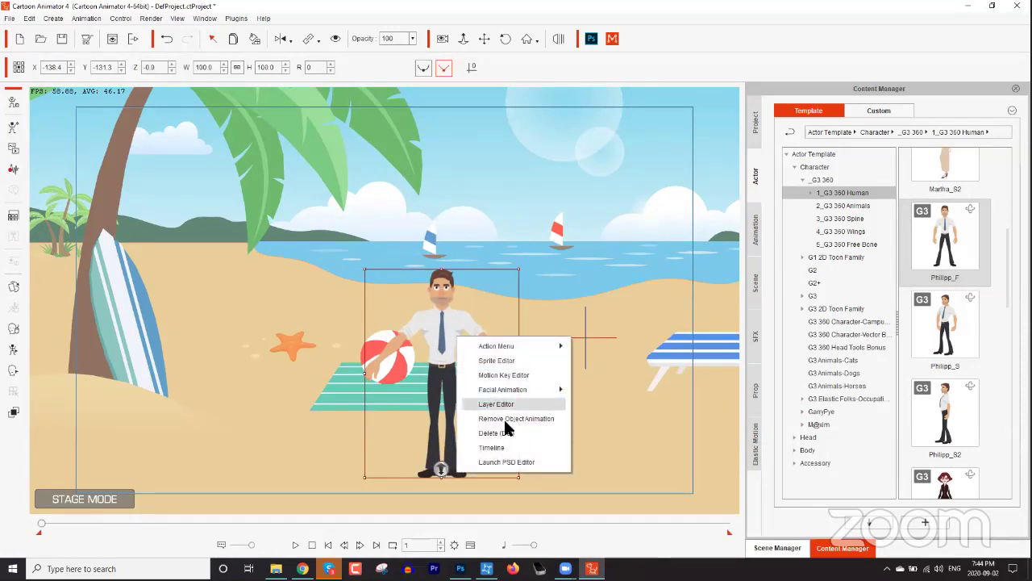
click(520, 462)
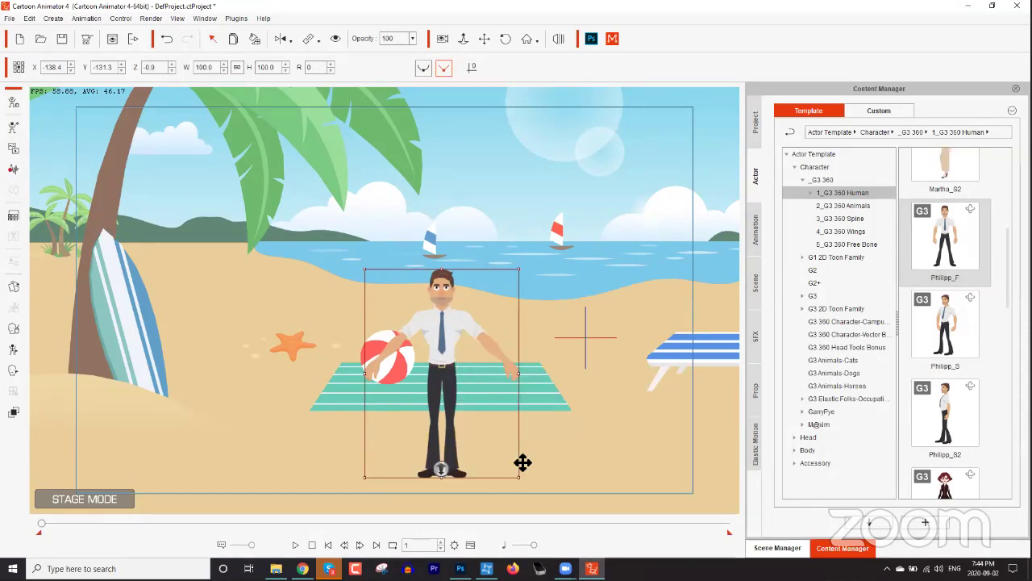
click(645, 222)
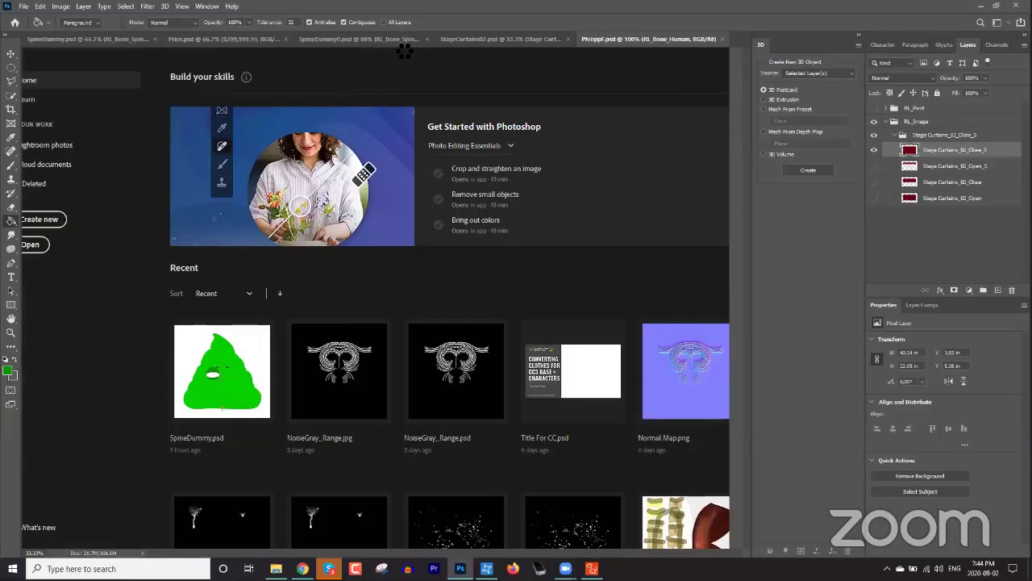
scroll(436, 224, up, 1)
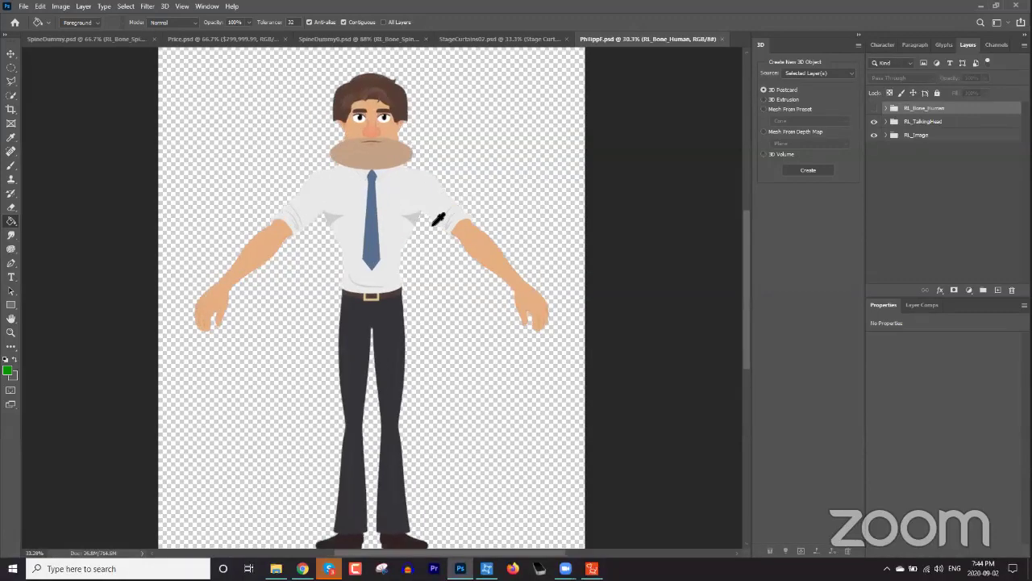
scroll(435, 218, up, 2)
drag(406, 191, 505, 362)
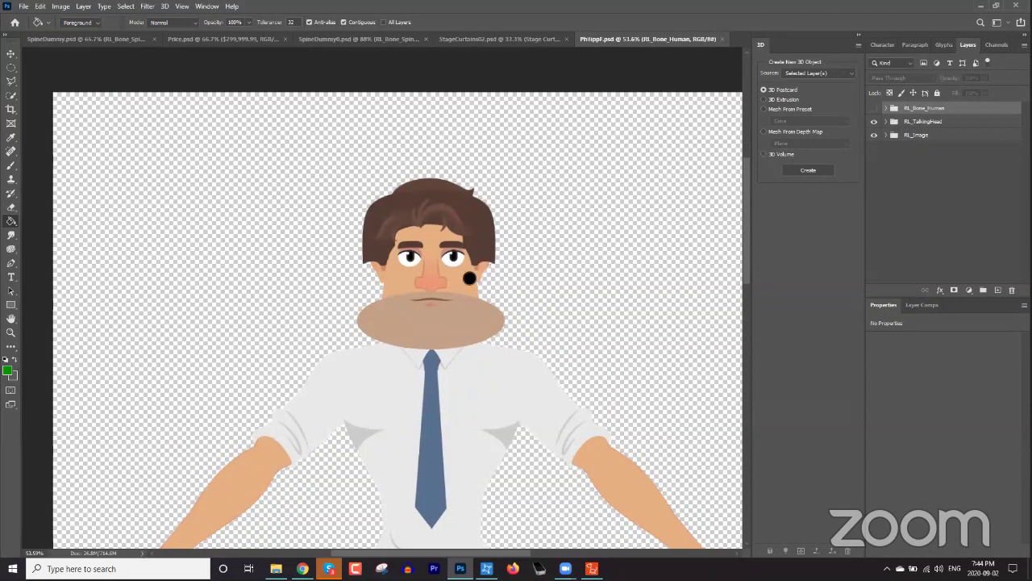
Expand the RL_TalkingHead, Center and Face layer groups and select the M_Face_2 layer
key(ctrl+t)
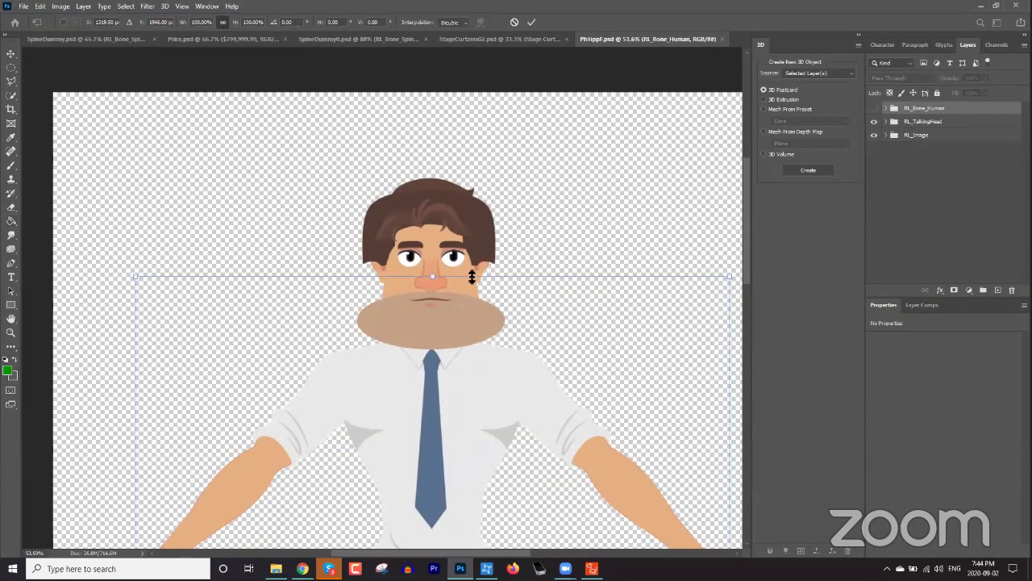
click(887, 122)
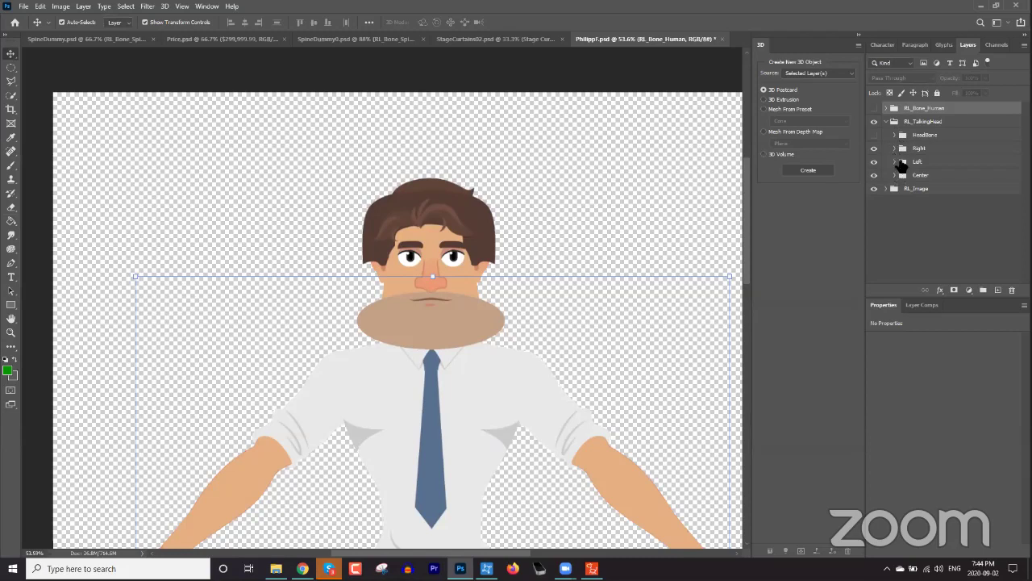
click(895, 175)
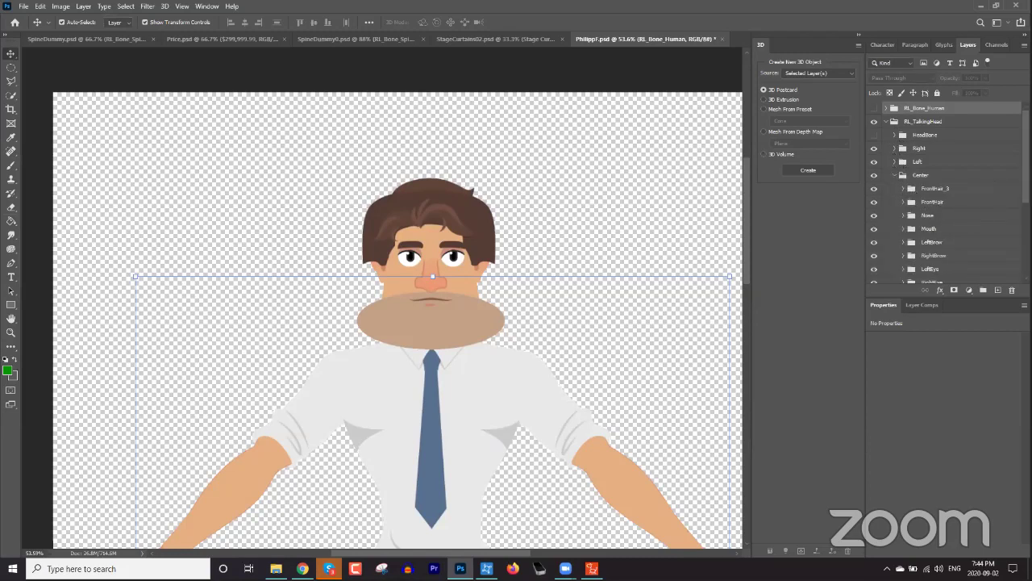
scroll(936, 208, down, 3)
scroll(945, 223, down, 1)
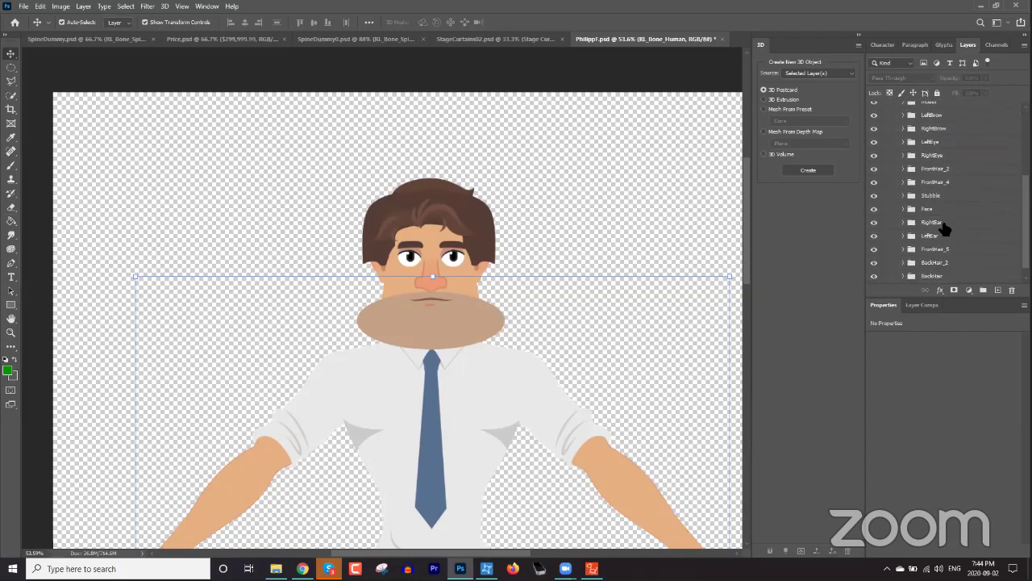
click(911, 209)
click(903, 209)
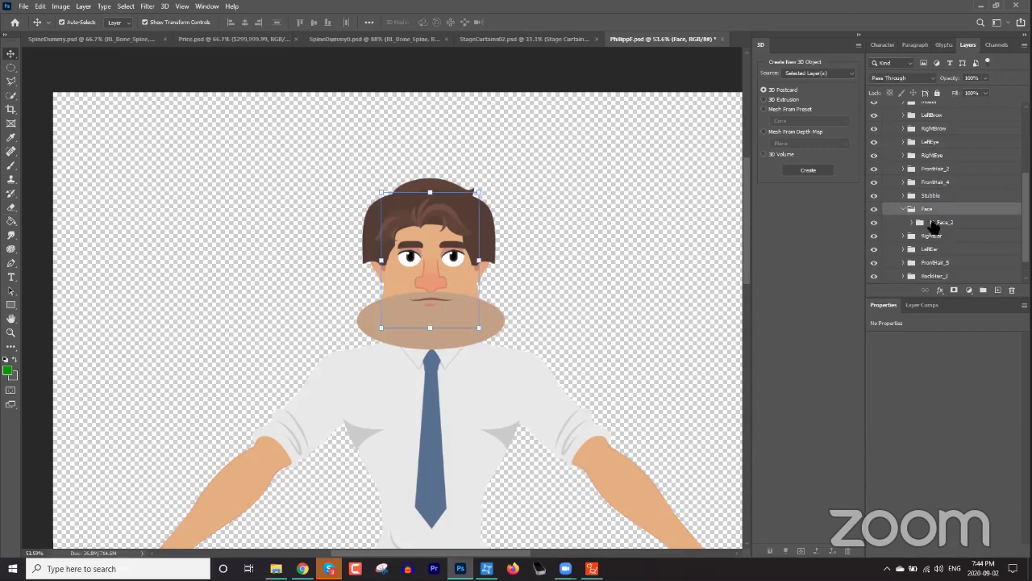
click(932, 223)
click(912, 223)
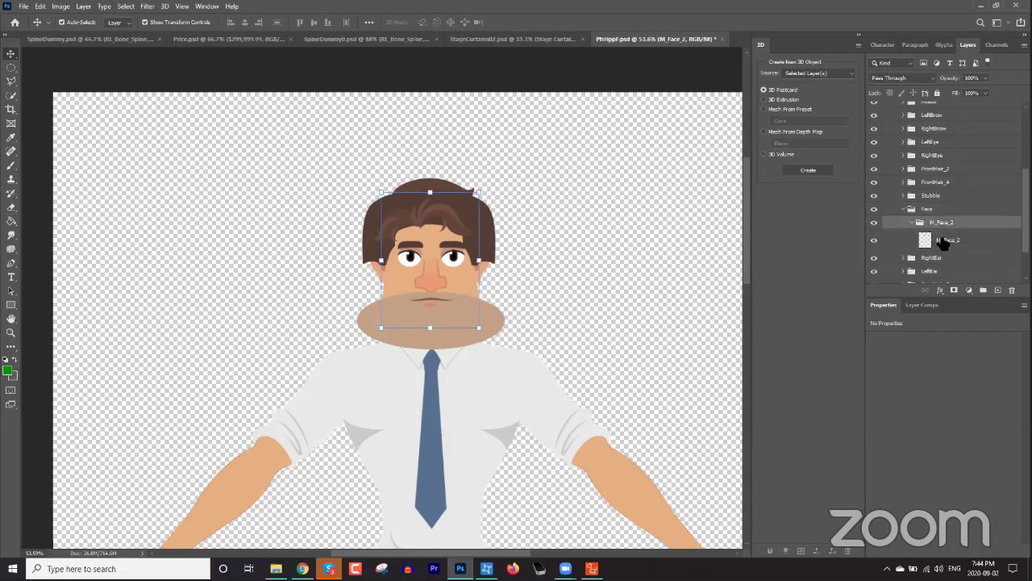
click(903, 239)
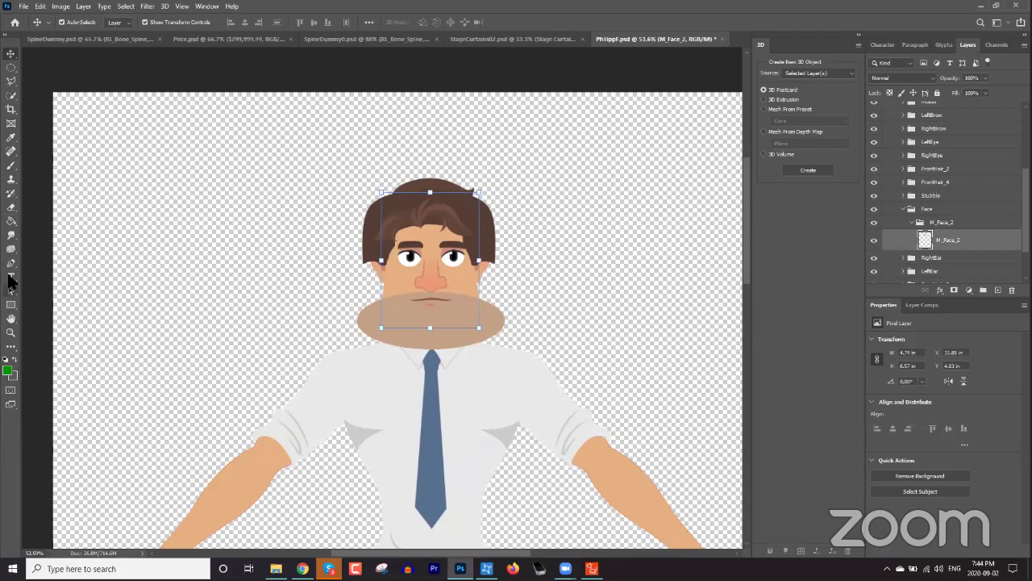
Fill the character's face with the green foreground colour using the Paint Bucket tool and save the PSD
click(11, 221)
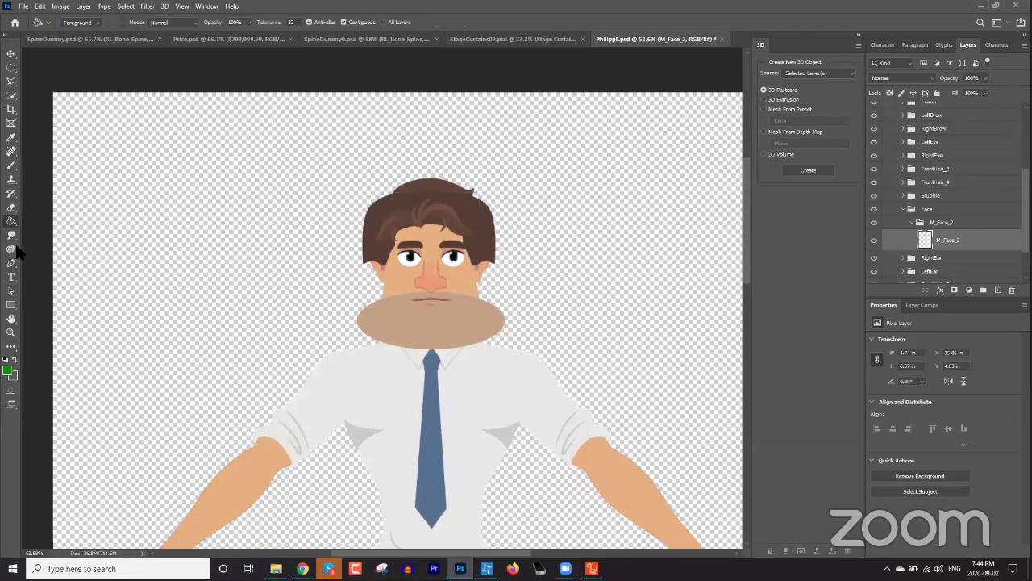
click(406, 284)
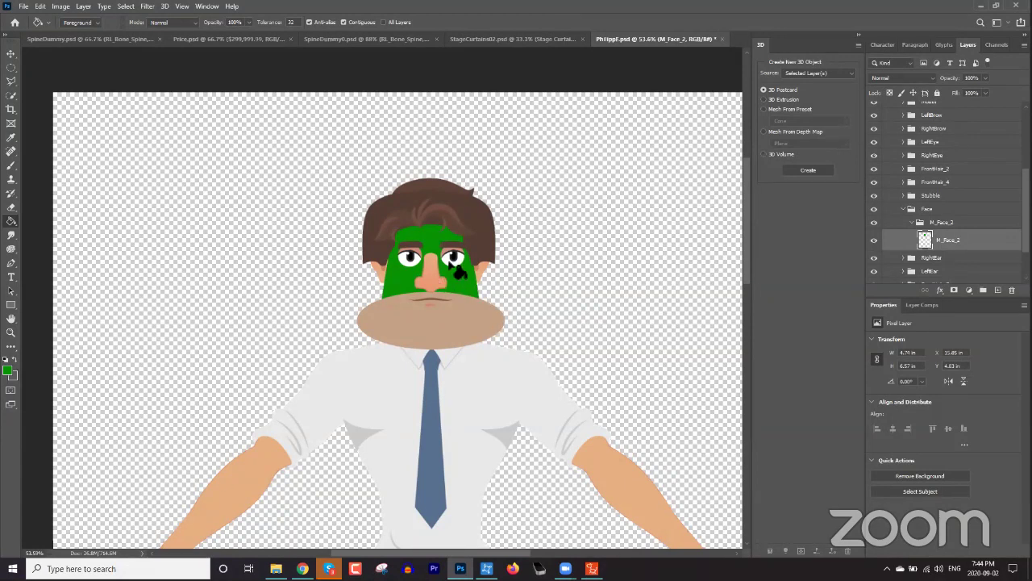
click(24, 7)
click(40, 125)
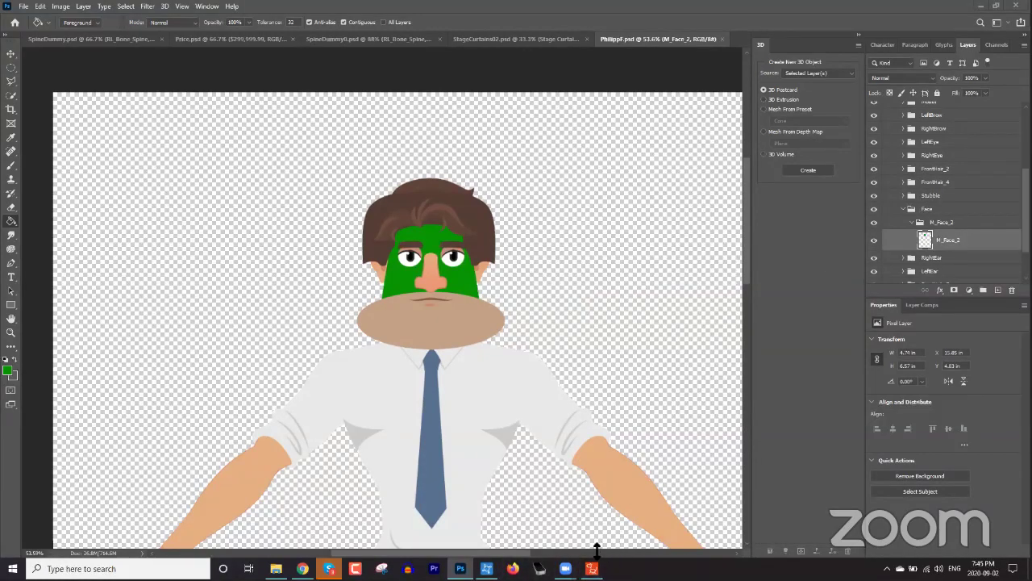
Switch to Cartoon Animator and examine the character's face up close for the Photoshop edit
mouse_move(592, 567)
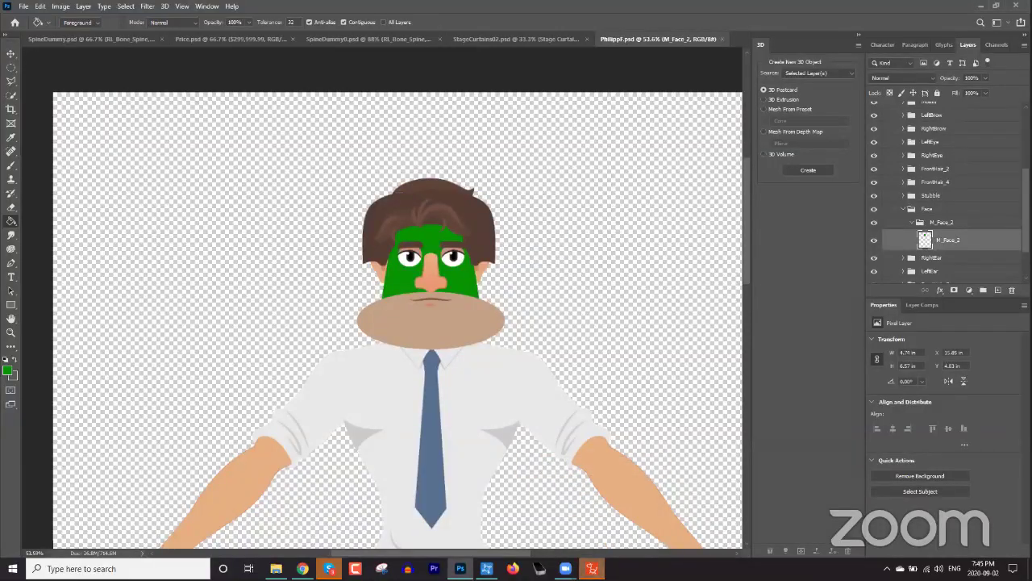
click(592, 567)
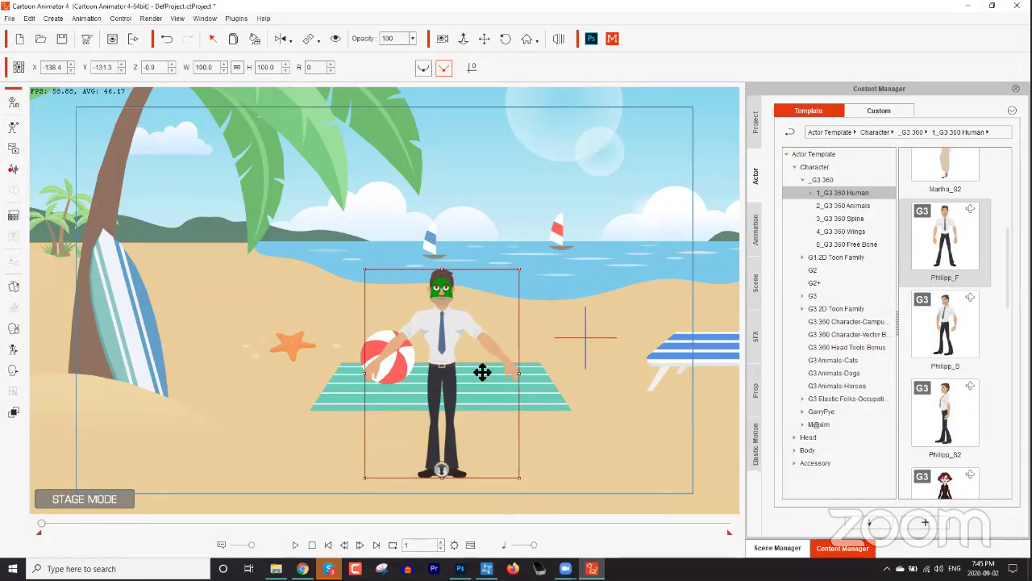
scroll(525, 355, up, 3)
scroll(516, 331, up, 5)
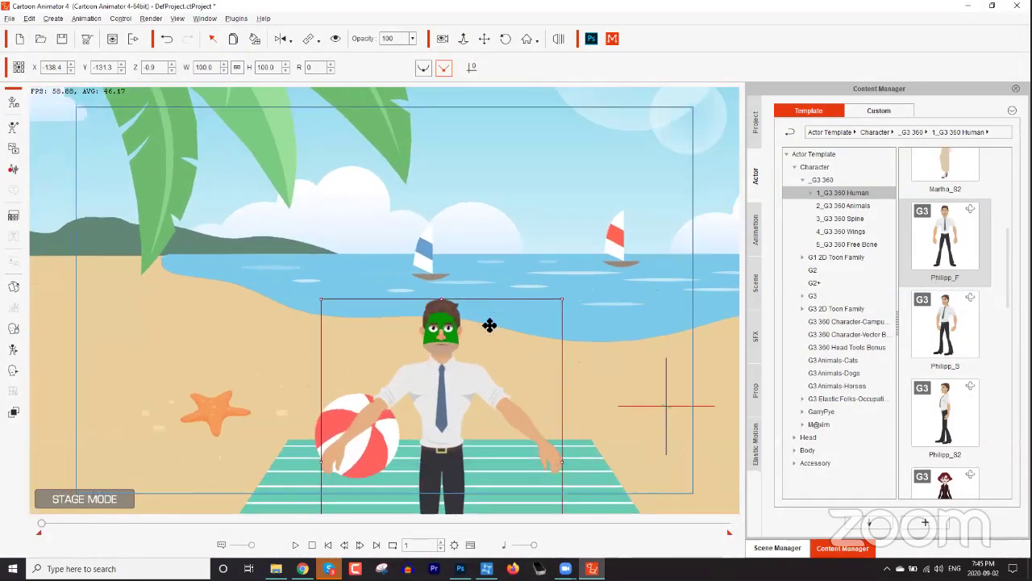
drag(582, 375, 438, 223)
scroll(443, 238, up, 3)
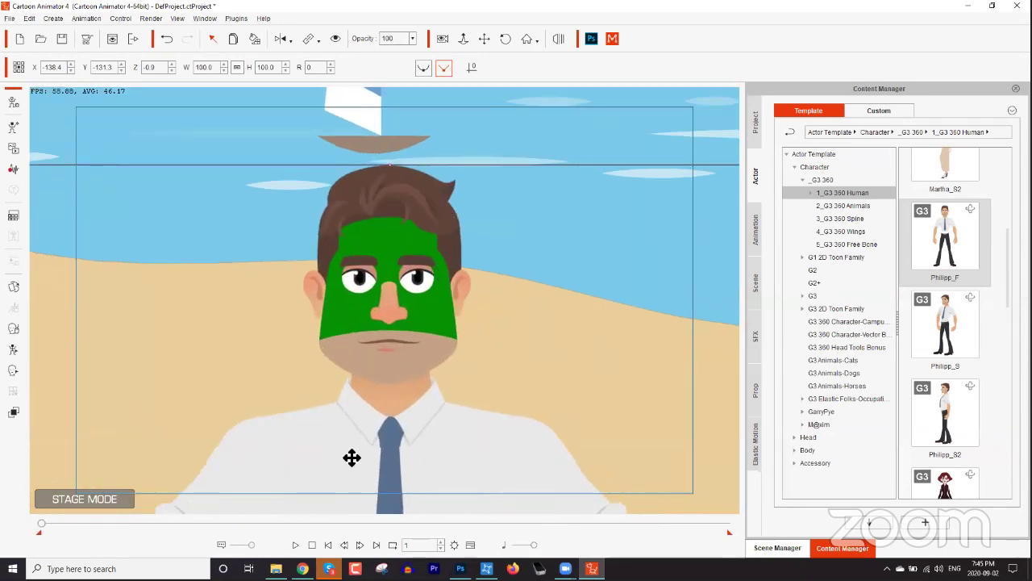
Switch to Chrome and close the Photopea page
click(303, 568)
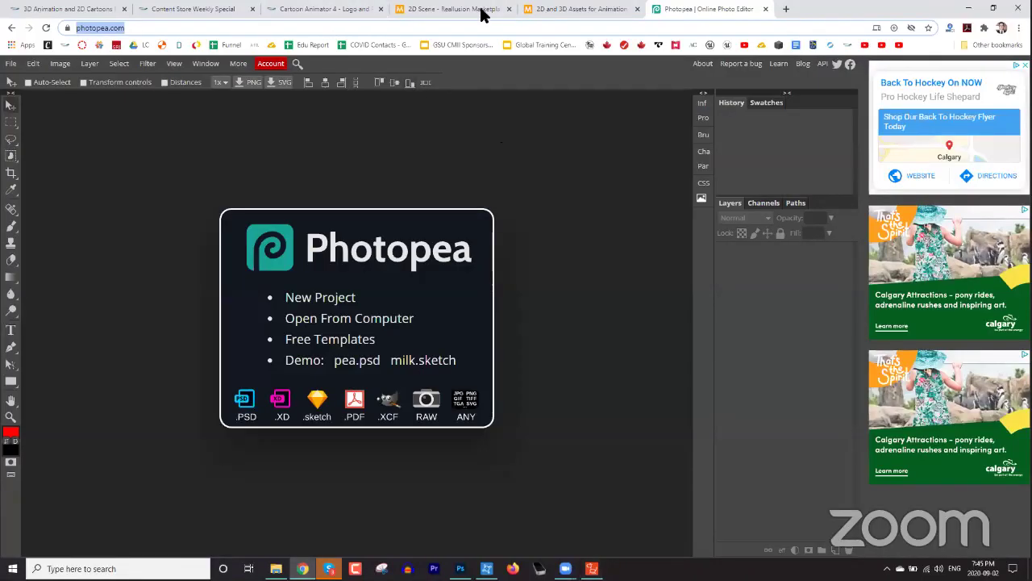
key(End)
key(shift+Home)
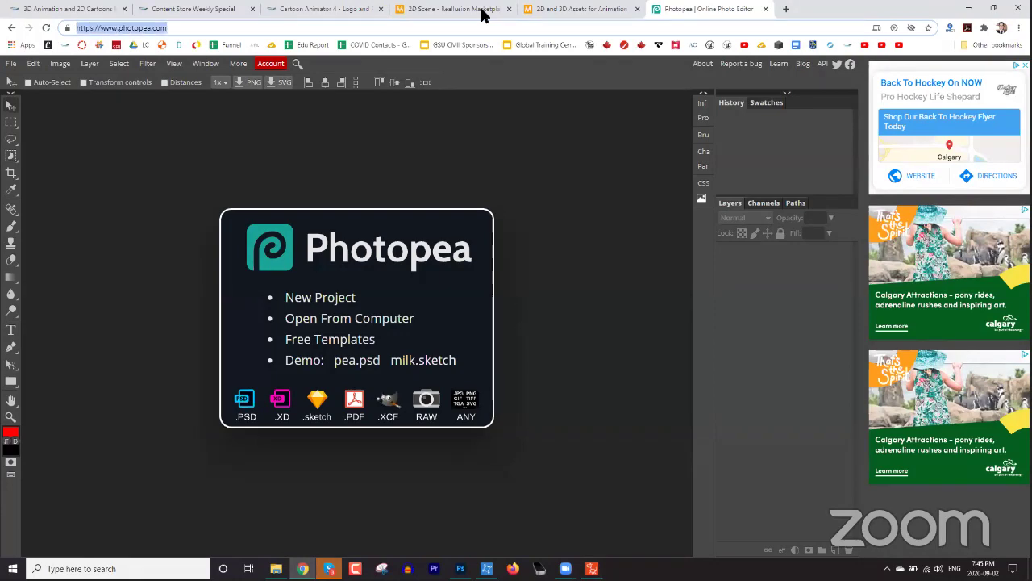
text(ca)
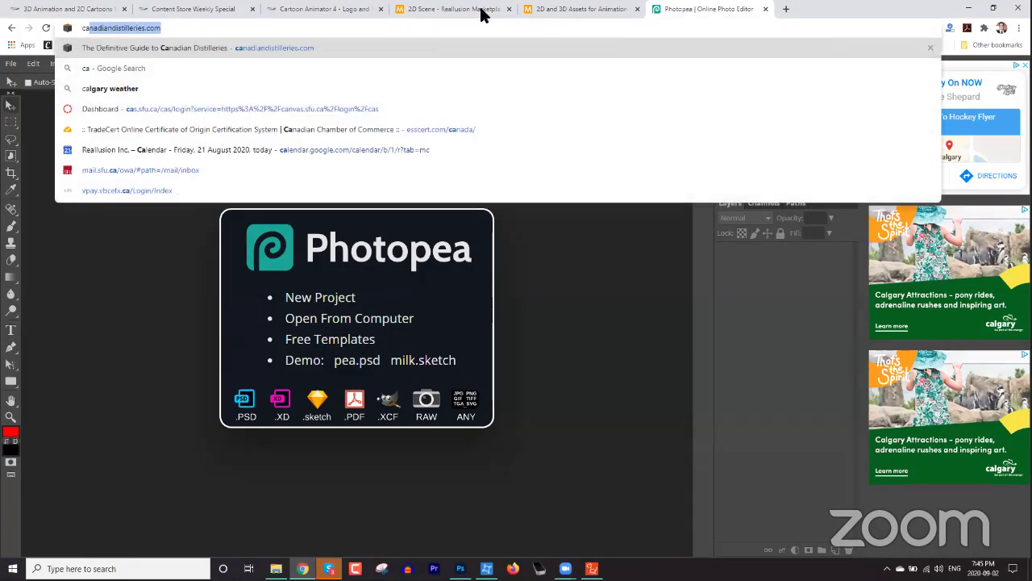
key(ctrl+w)
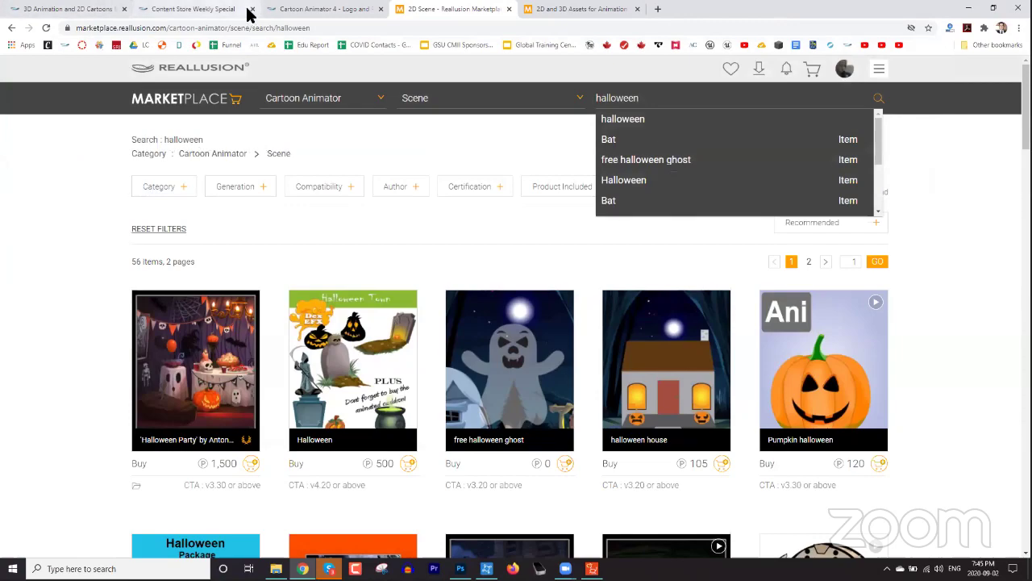
Open the Cartoon Animator product page from the Reallusion home page
click(247, 12)
click(91, 9)
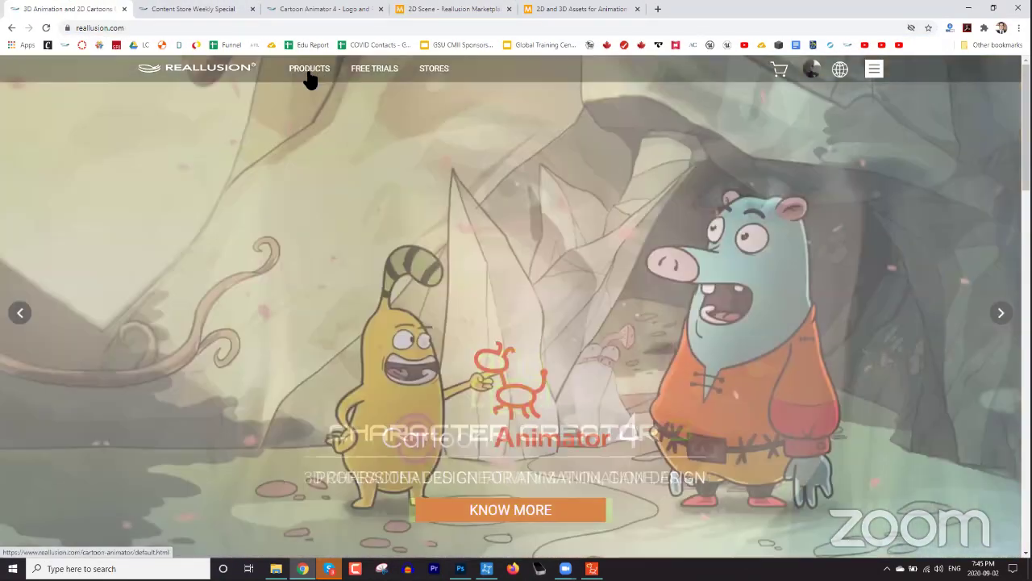
mouse_move(309, 74)
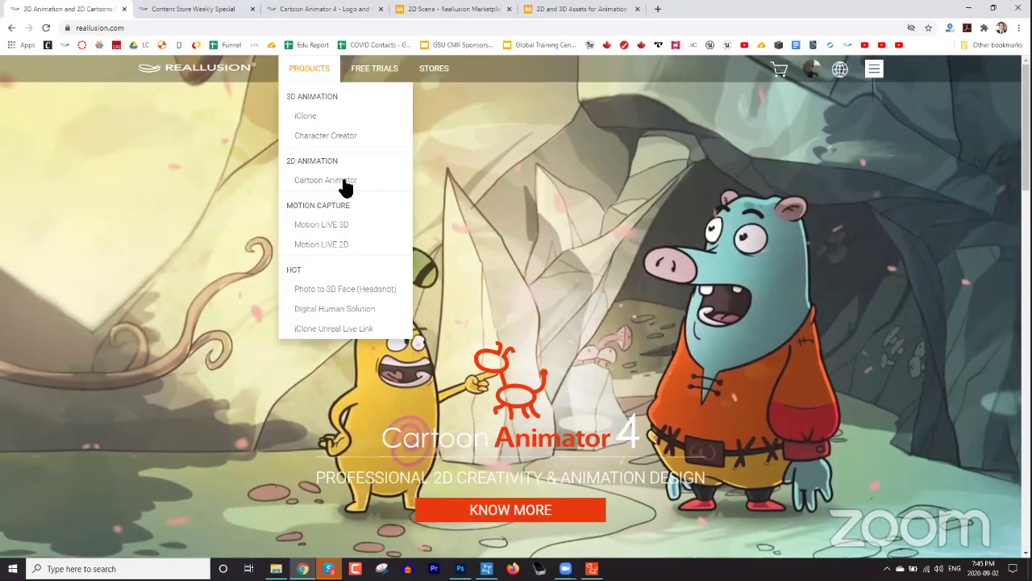
click(340, 171)
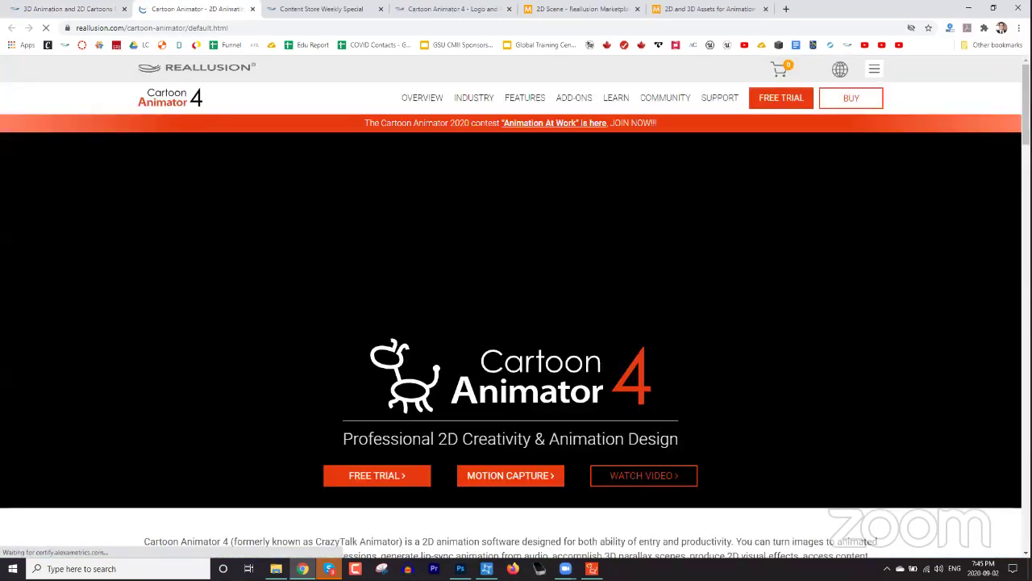
Open the Cartoon Animator tutorials page from the product site's Learn section
mouse_move(621, 97)
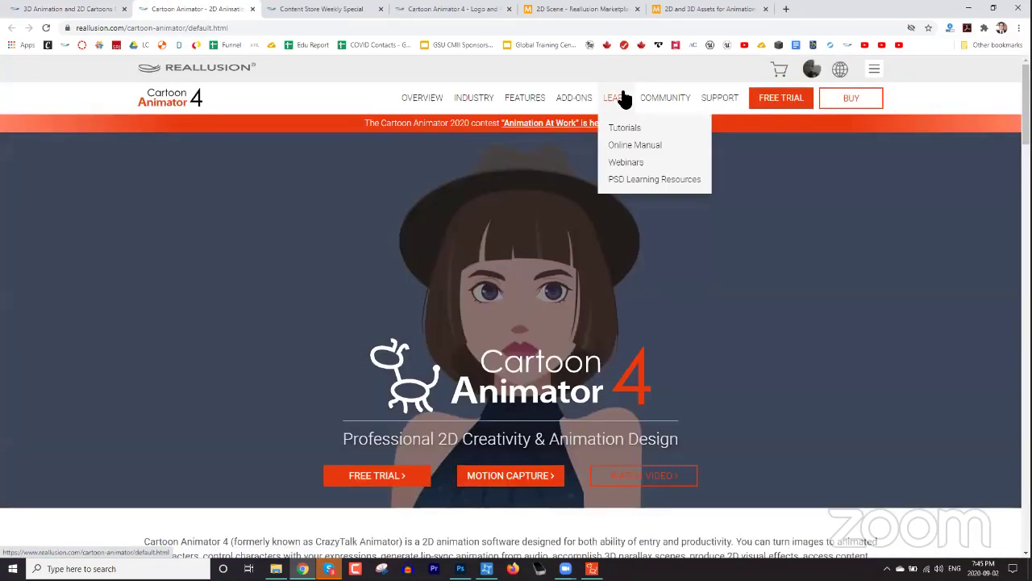
right_click(634, 130)
click(676, 210)
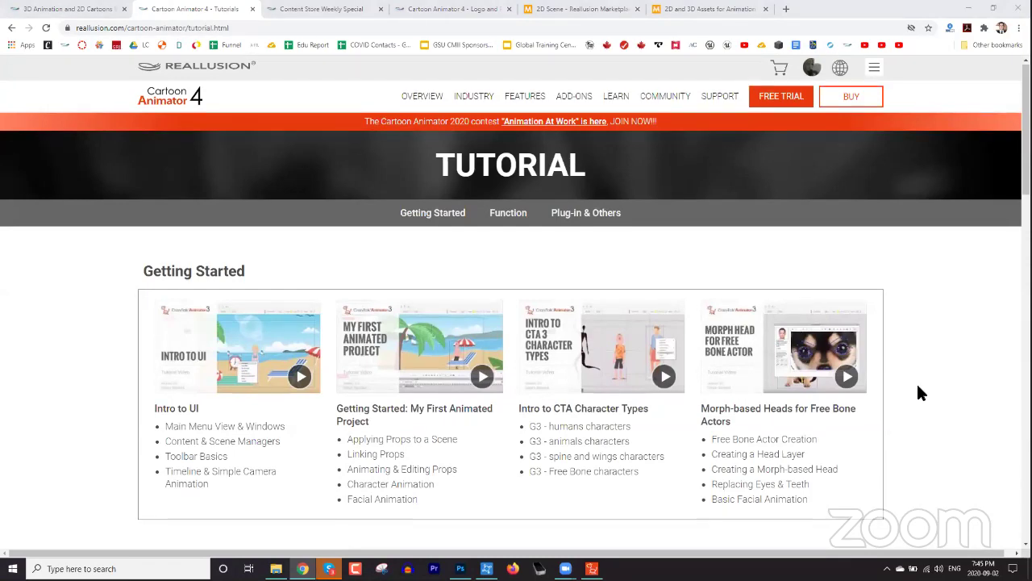
Expand the 2D Character Creation tutorials and look through the G3 Character and G3 Free Bone Character lessons
scroll(916, 392, down, 5)
scroll(872, 371, down, 3)
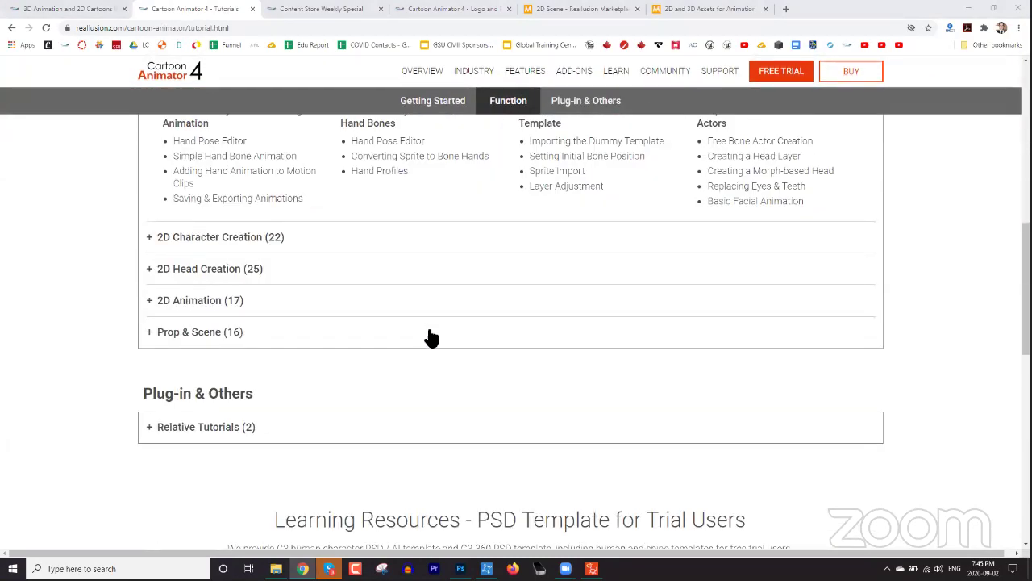
click(226, 242)
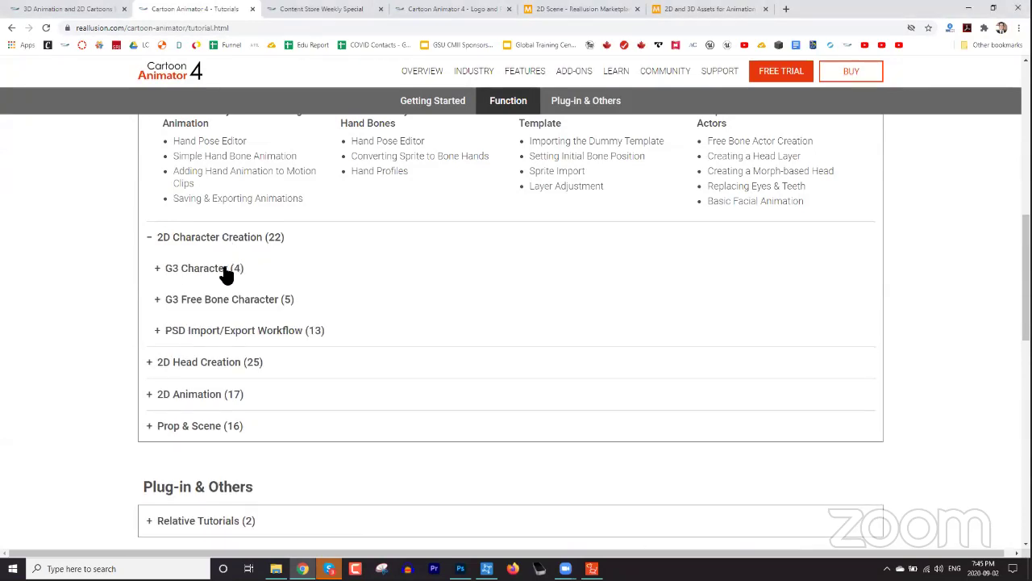
click(227, 270)
scroll(296, 276, down, 3)
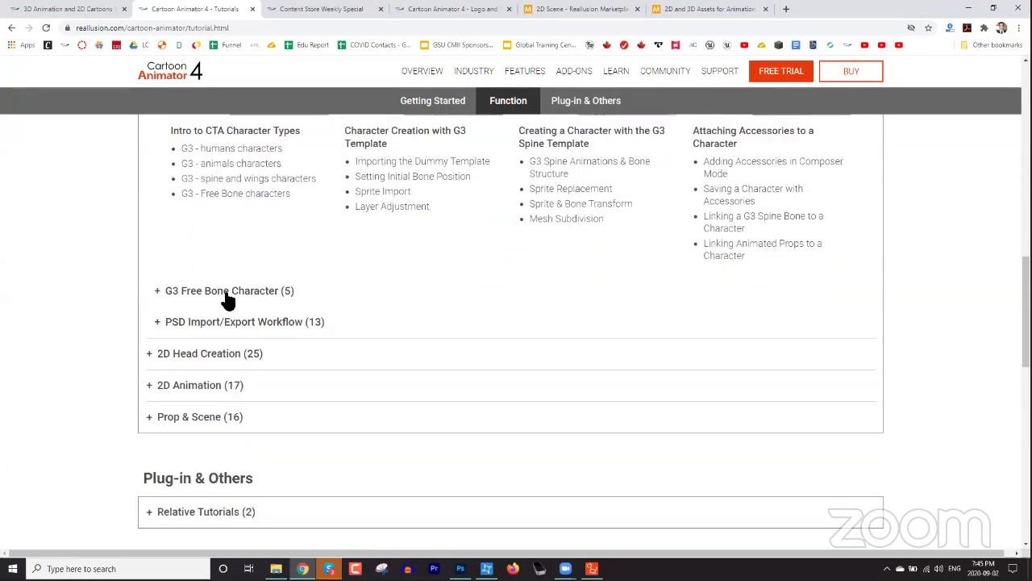
click(229, 292)
scroll(350, 283, down, 4)
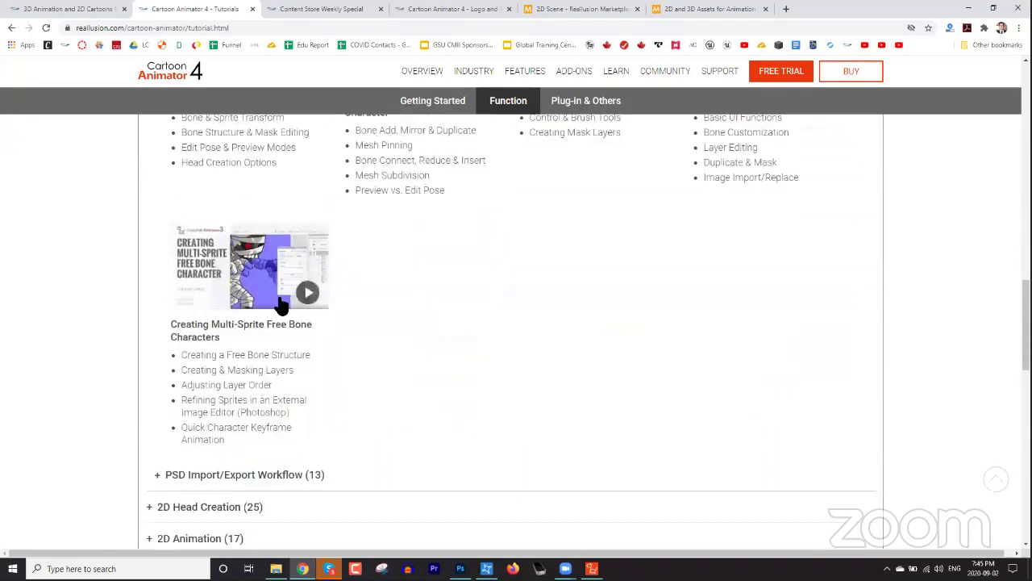
scroll(258, 394, down, 3)
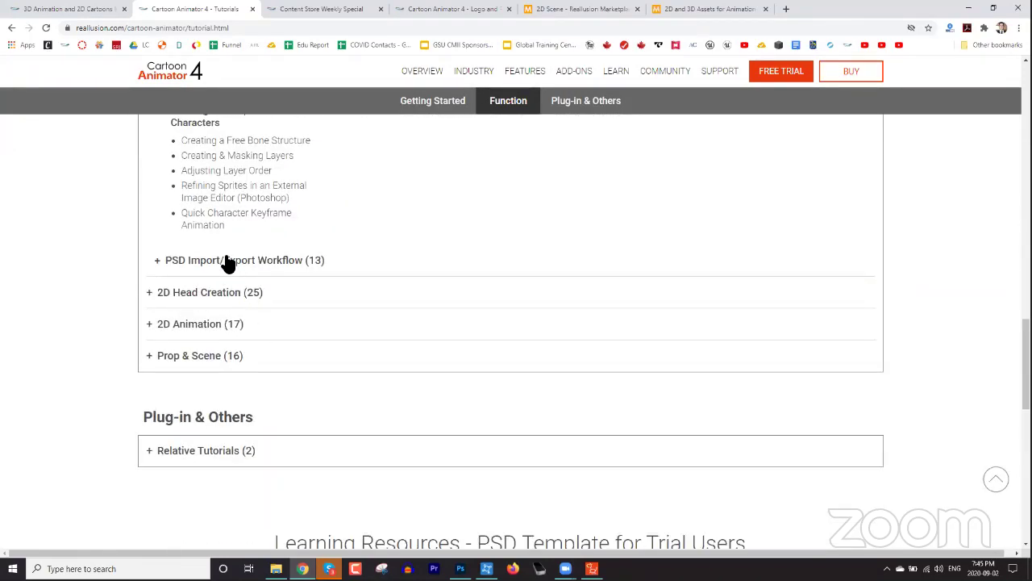
Expand the PSD Import/Export Workflow tutorials and look through their lessons
click(242, 265)
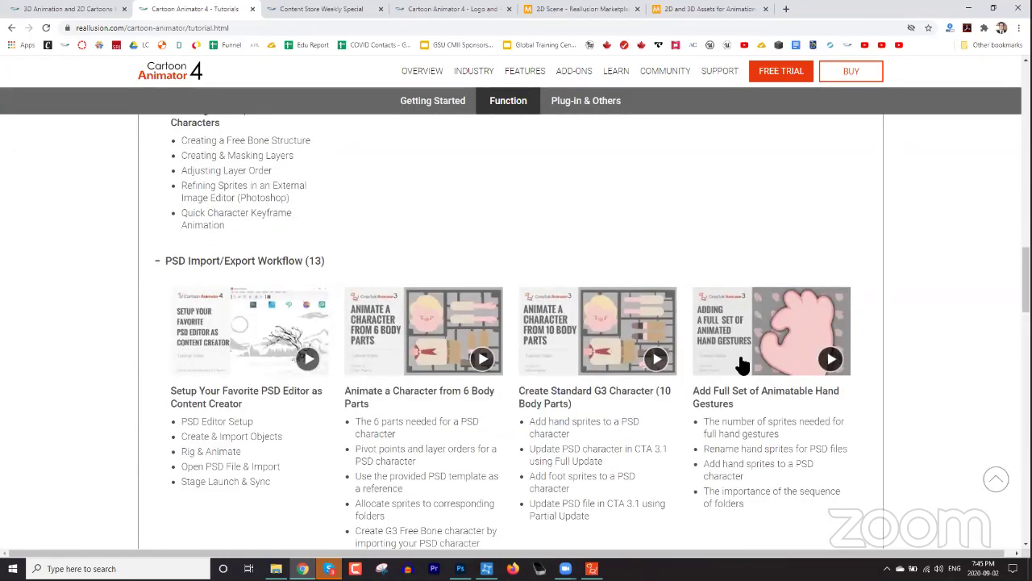
scroll(742, 363, down, 3)
scroll(743, 359, down, 4)
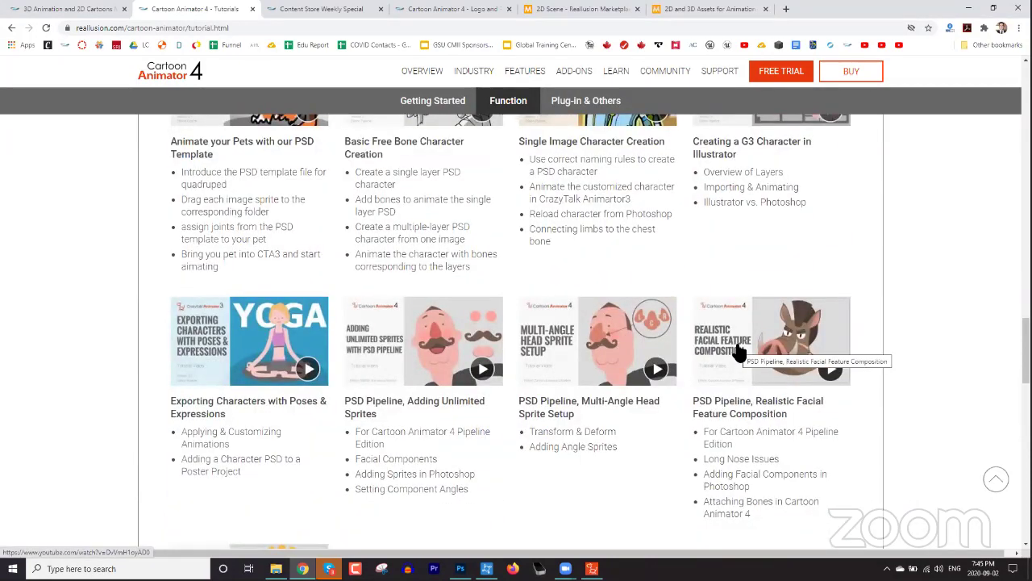
scroll(740, 355, up, 8)
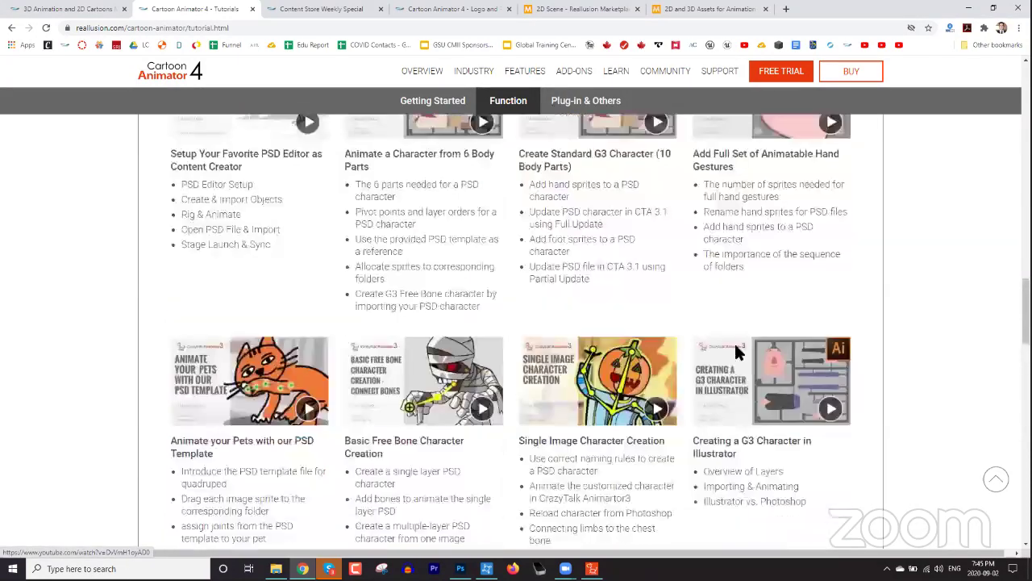
scroll(743, 253, up, 4)
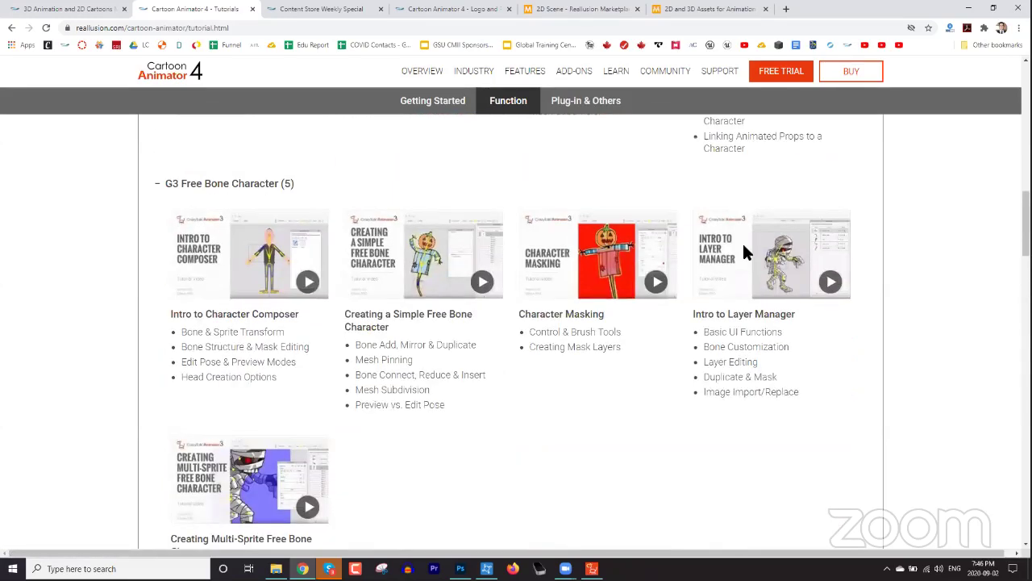
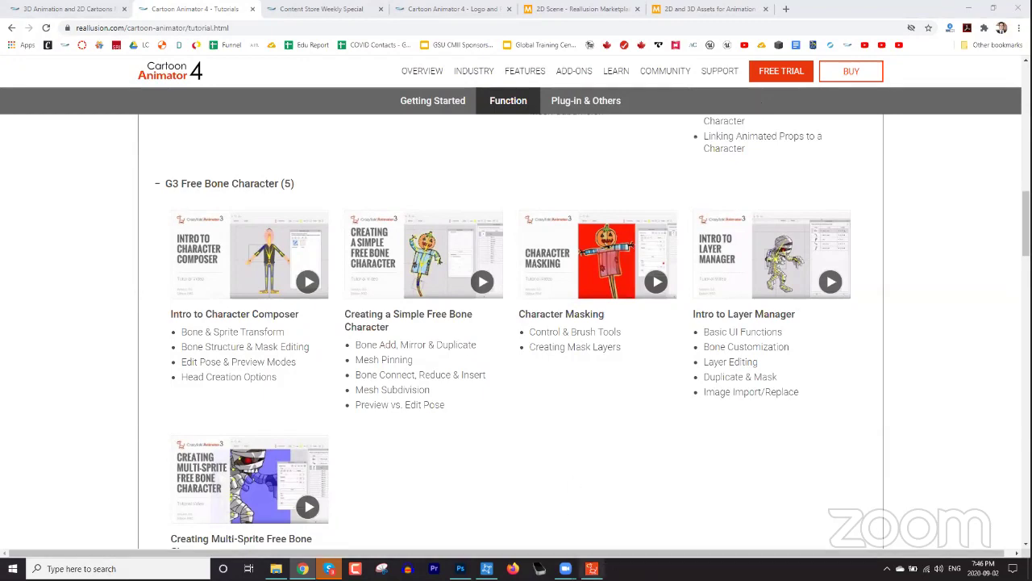
Switch to Cartoon Animator and load the custom project Step 1 without saving the current project
click(592, 568)
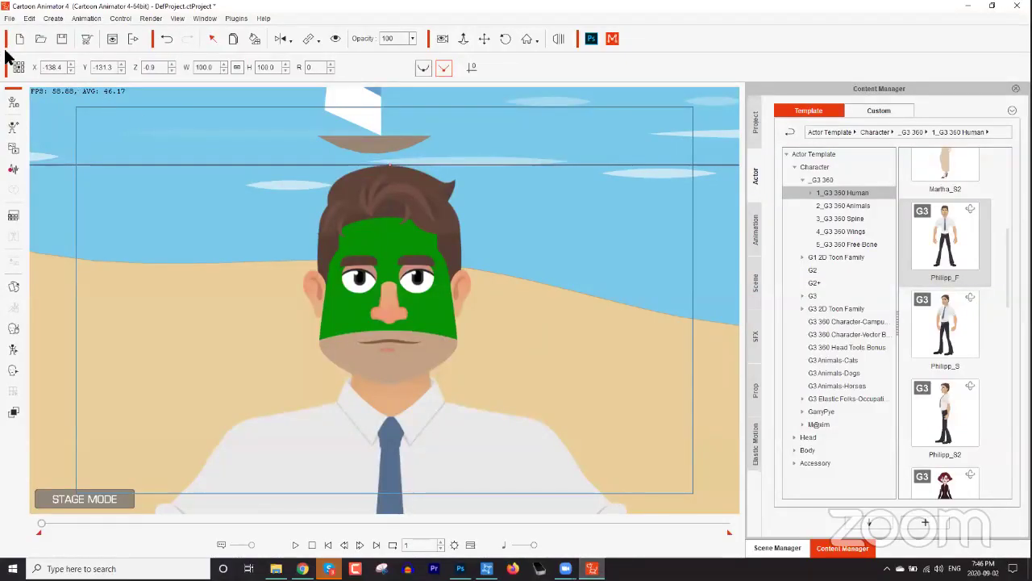
click(19, 38)
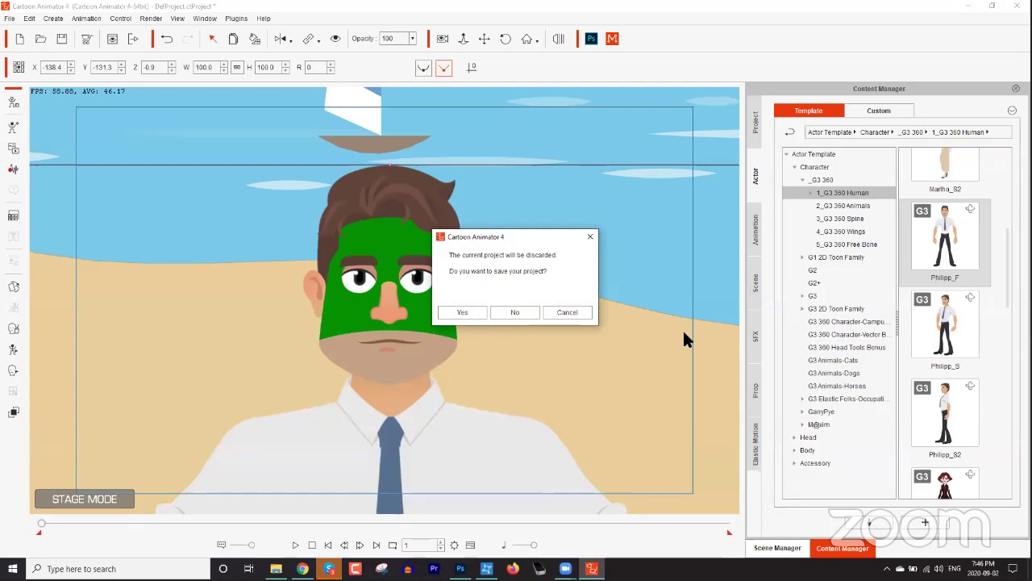
click(562, 311)
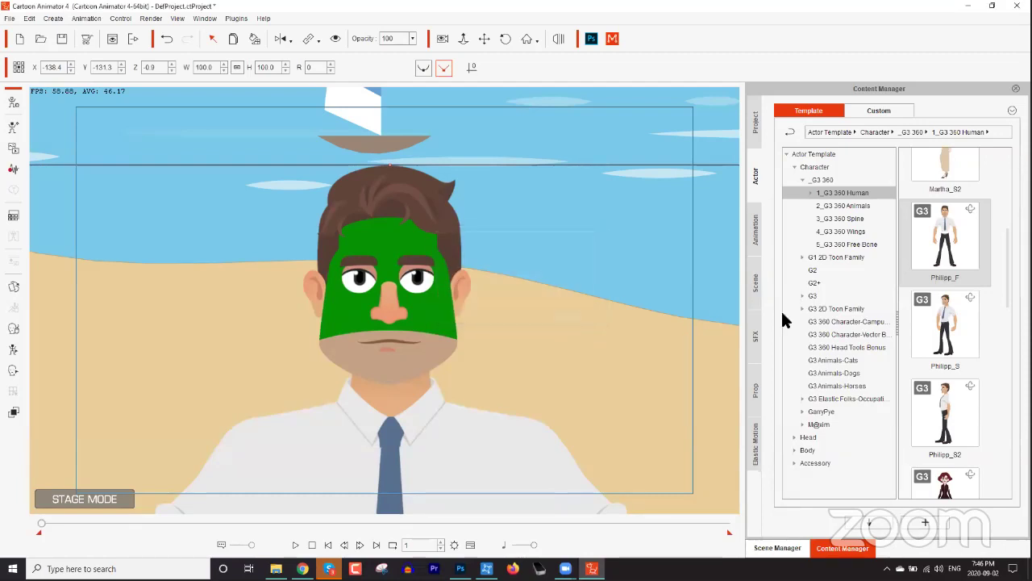
click(756, 122)
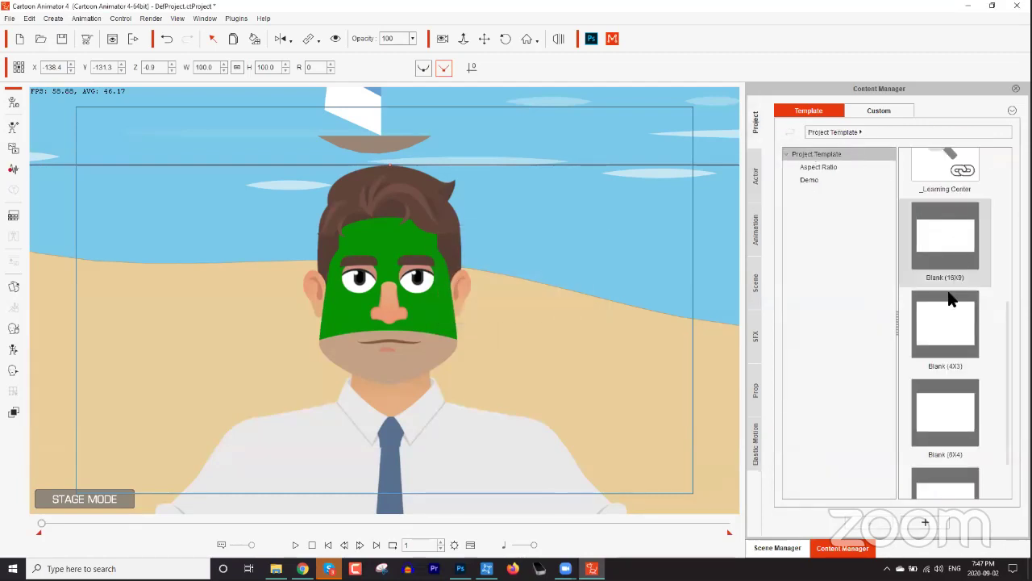
scroll(950, 283, up, 4)
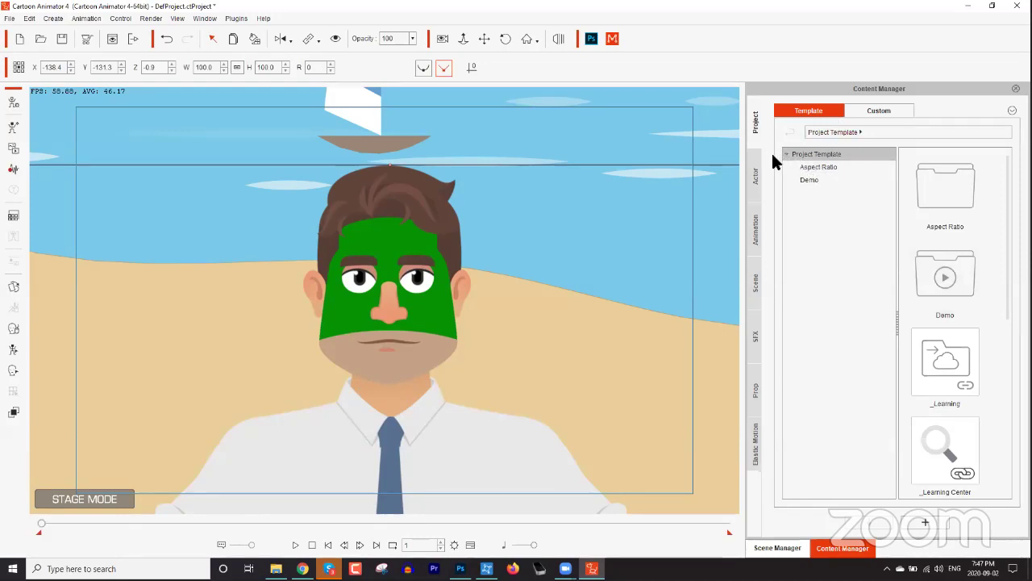
click(866, 109)
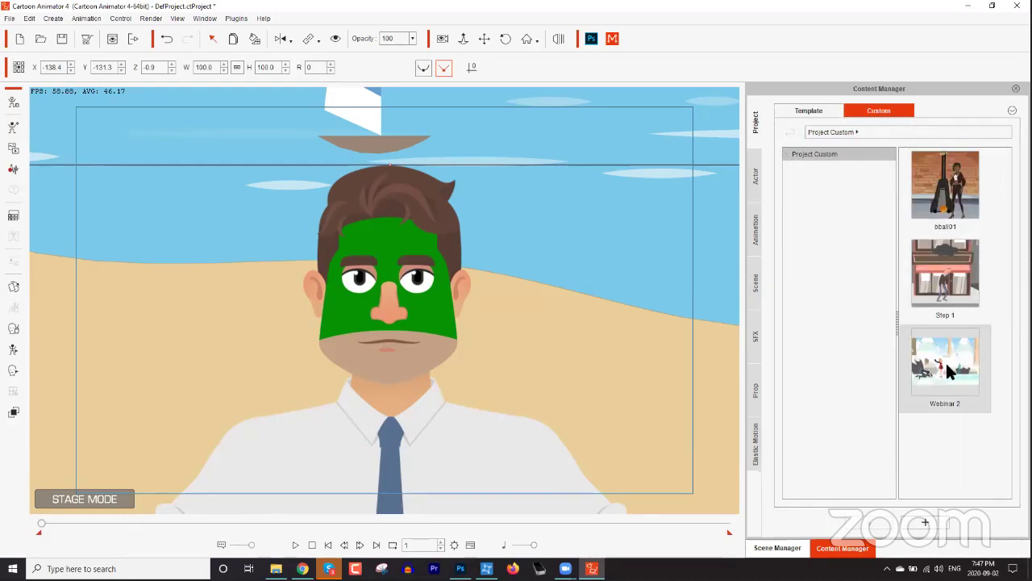
double_click(950, 279)
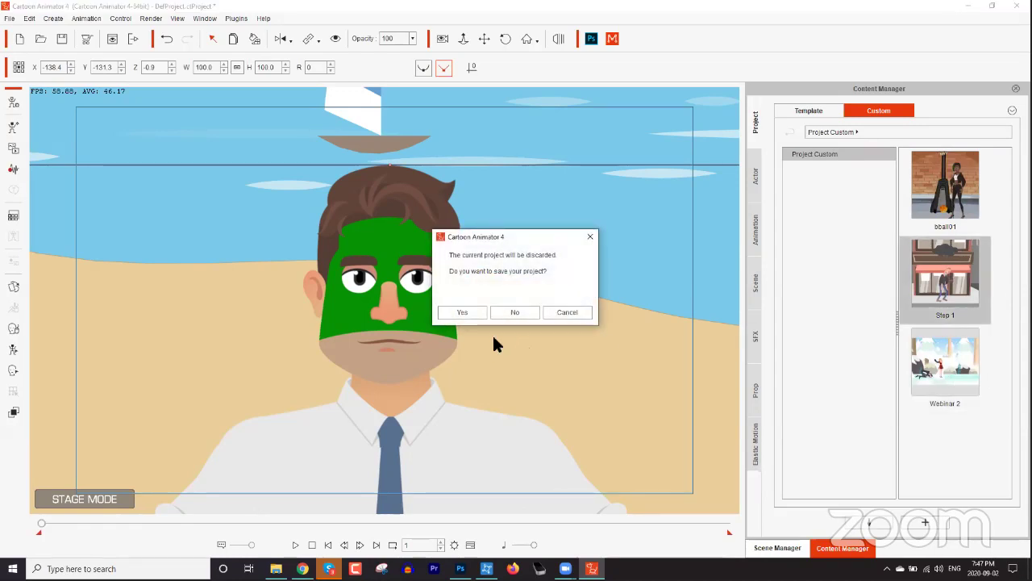
click(516, 307)
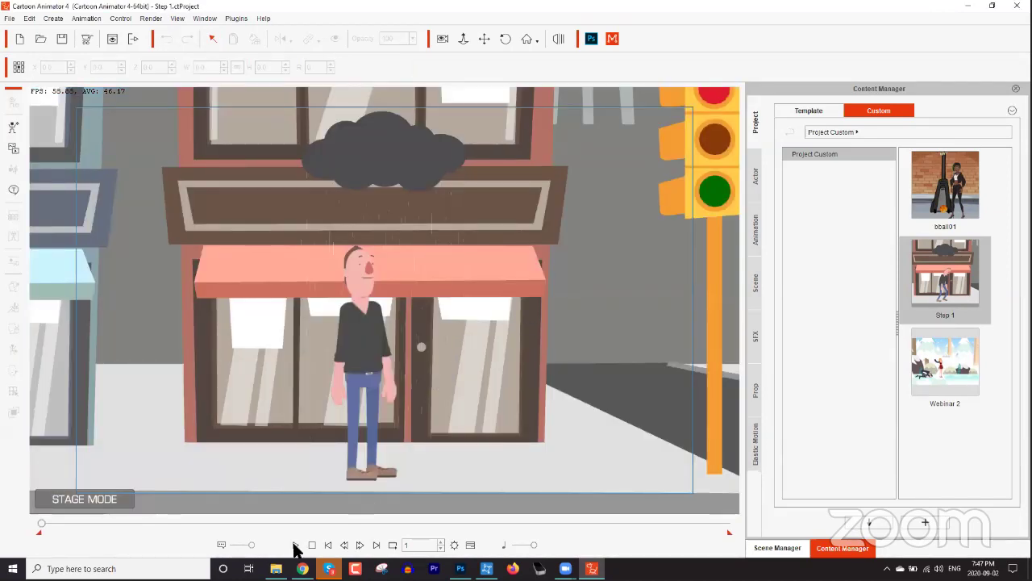
At frame 349, move the man along the sidewalk to just beside the traffic light
drag(41, 523, 157, 521)
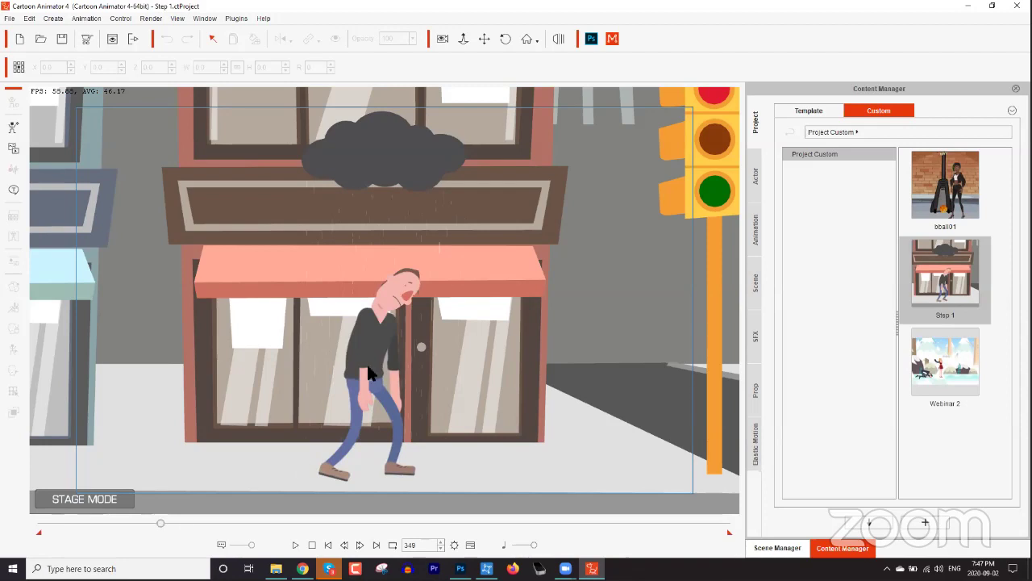
click(377, 346)
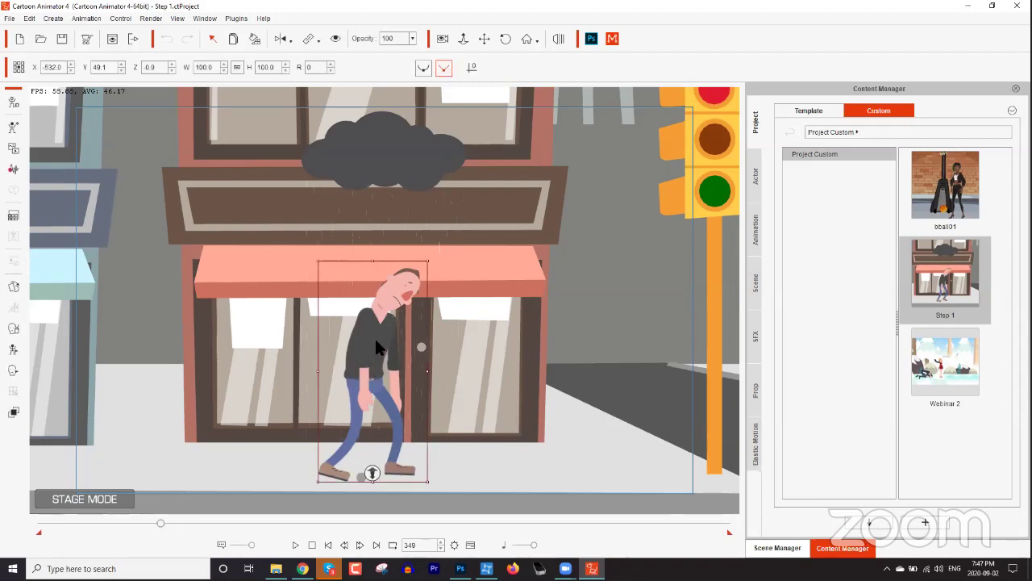
drag(382, 357, 652, 351)
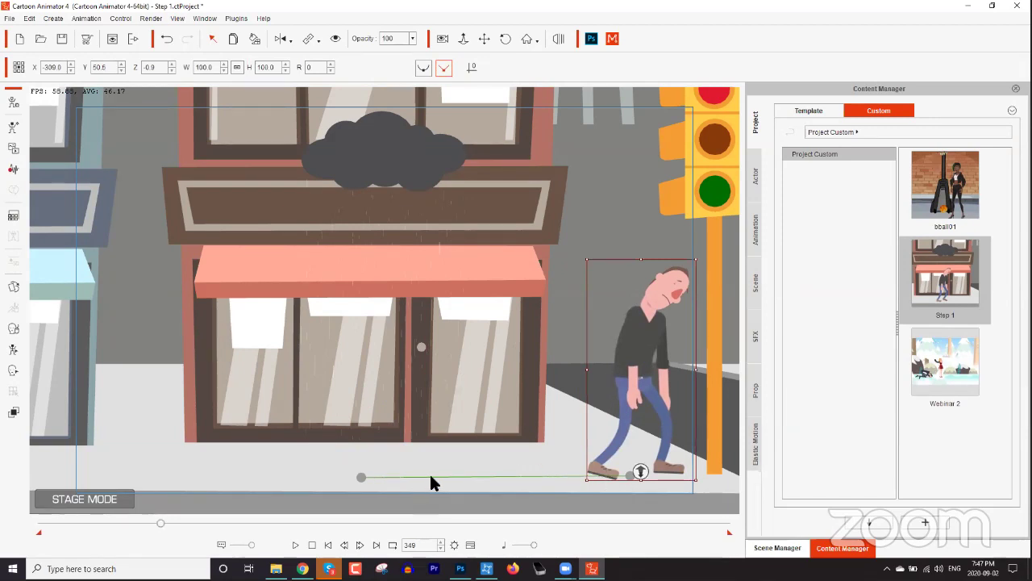
Show the man's Transform track in a zoomed-out timeline and preview his walk along the sidewalk
key(F3)
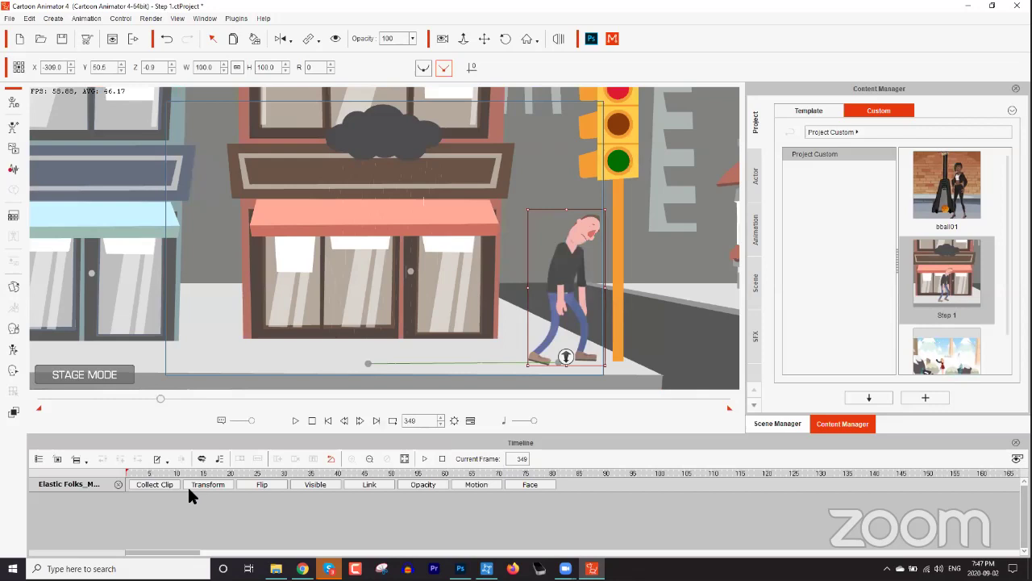
click(208, 485)
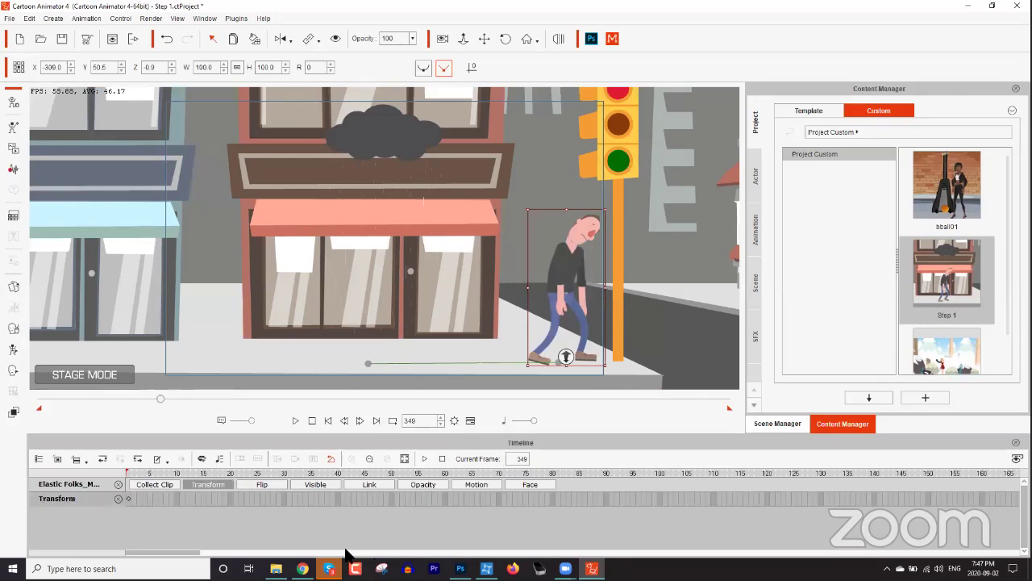
scroll(254, 520, down, 3)
drag(148, 479, 282, 490)
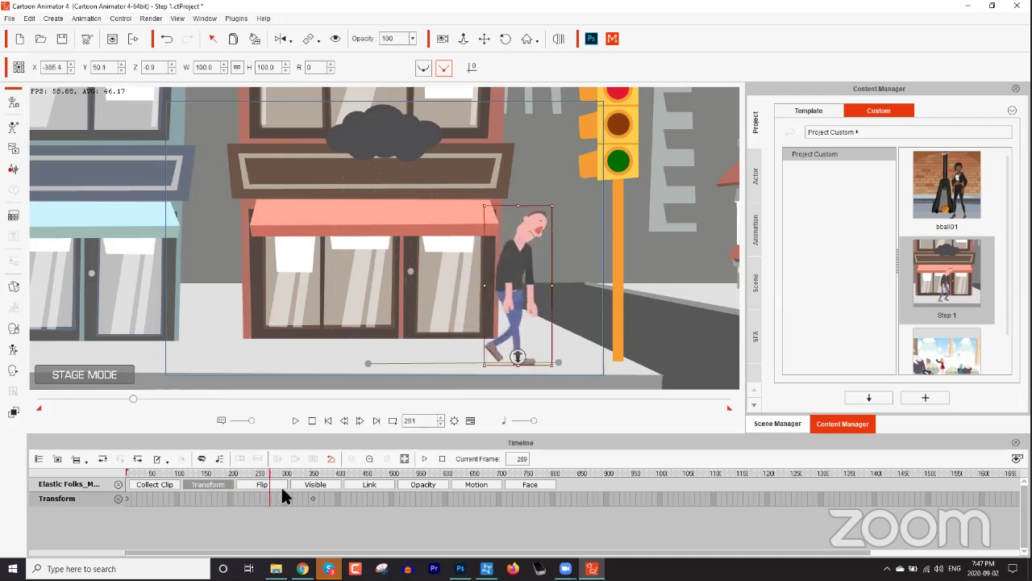
key(space)
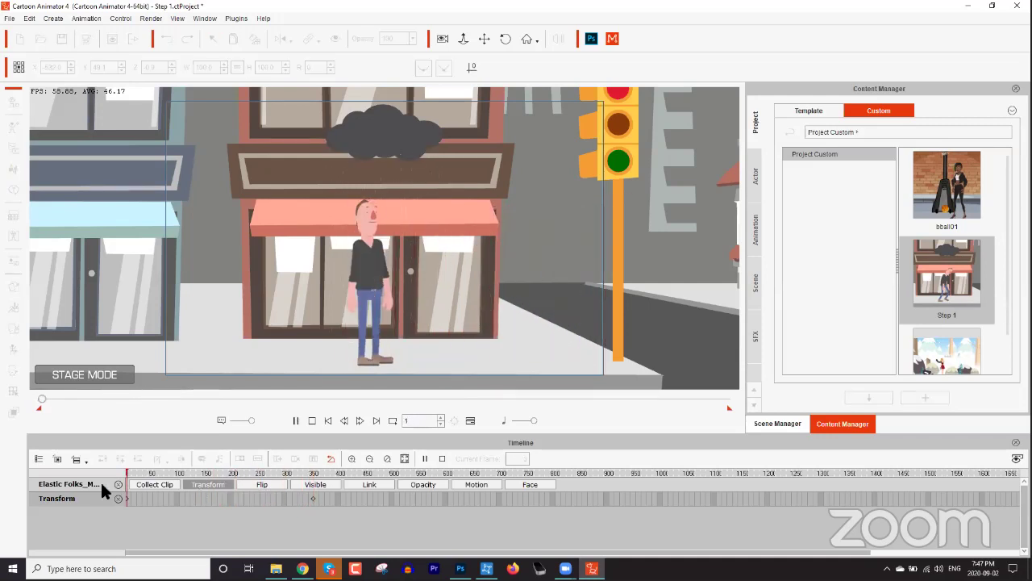
key(space)
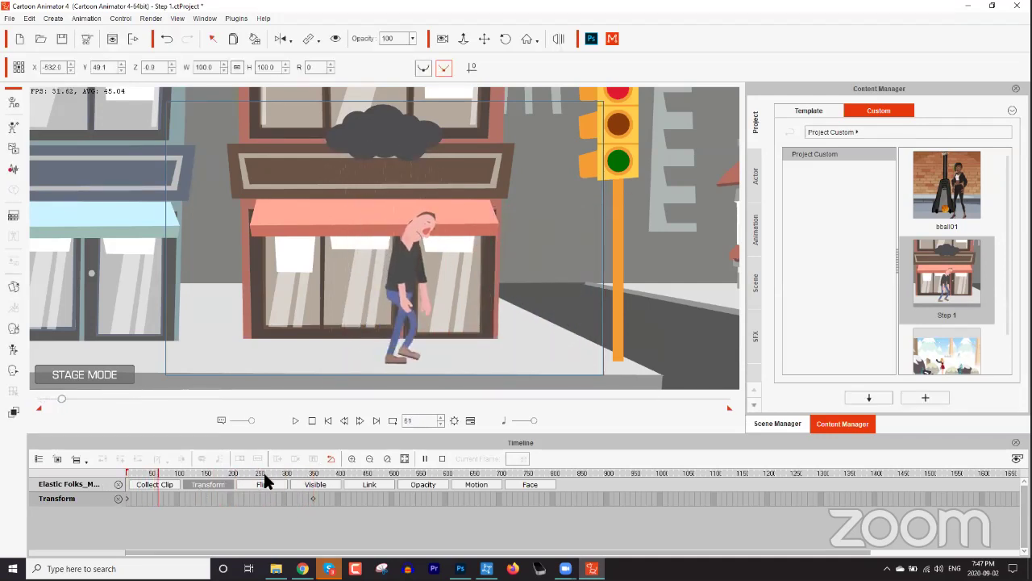
Move the man's second Transform key to frame 251 and preview the walk
click(310, 493)
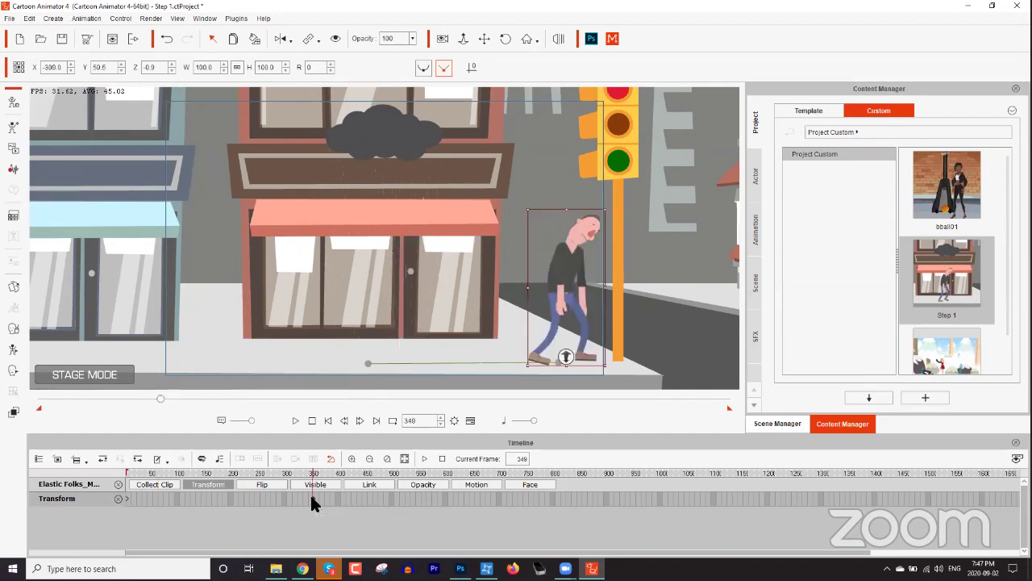
drag(282, 499, 261, 498)
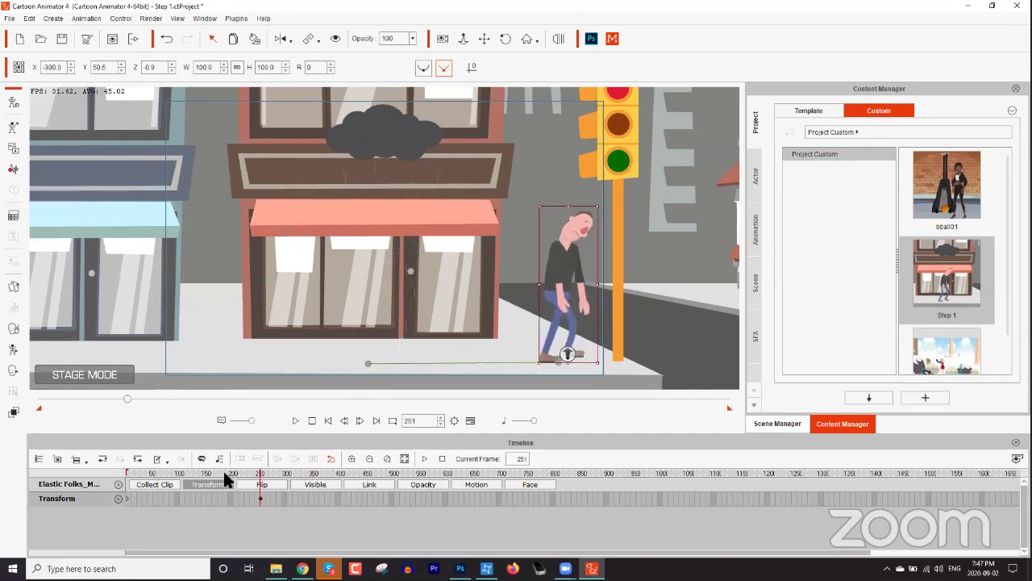
key(space)
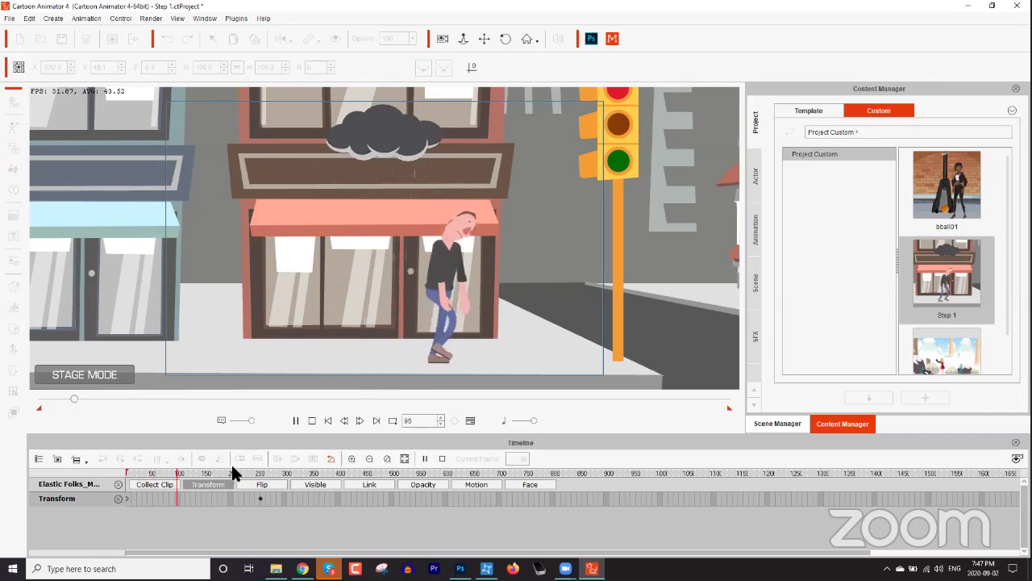
key(space)
Move the man's second Transform key to about frame 190, preview the walk and return to the first frame
click(258, 497)
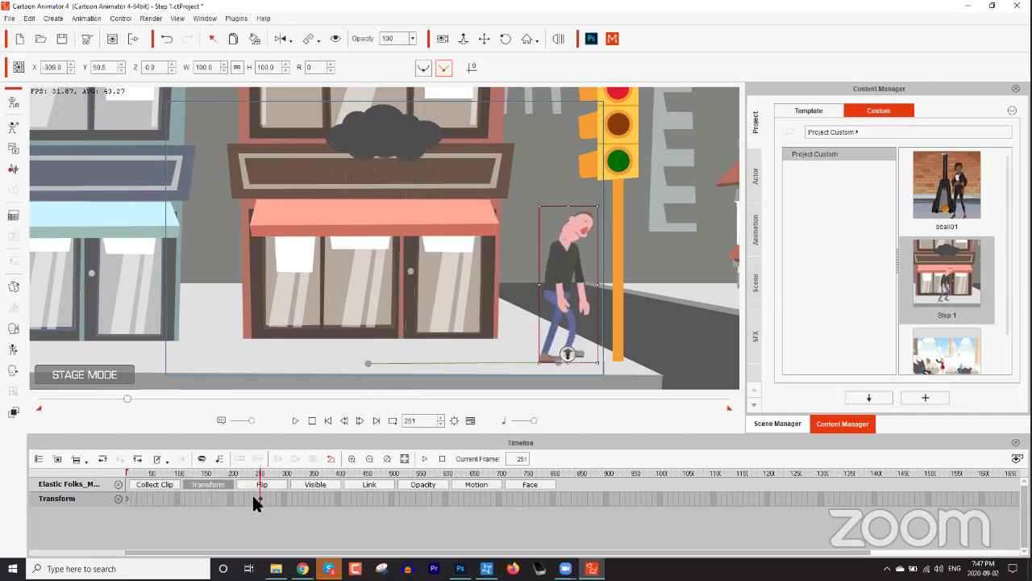
key(space)
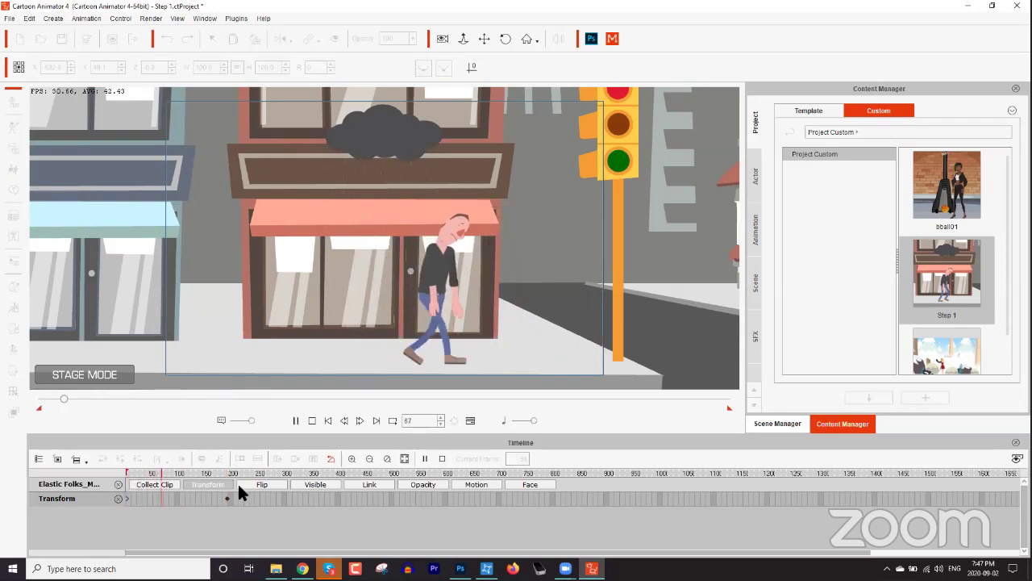
click(312, 420)
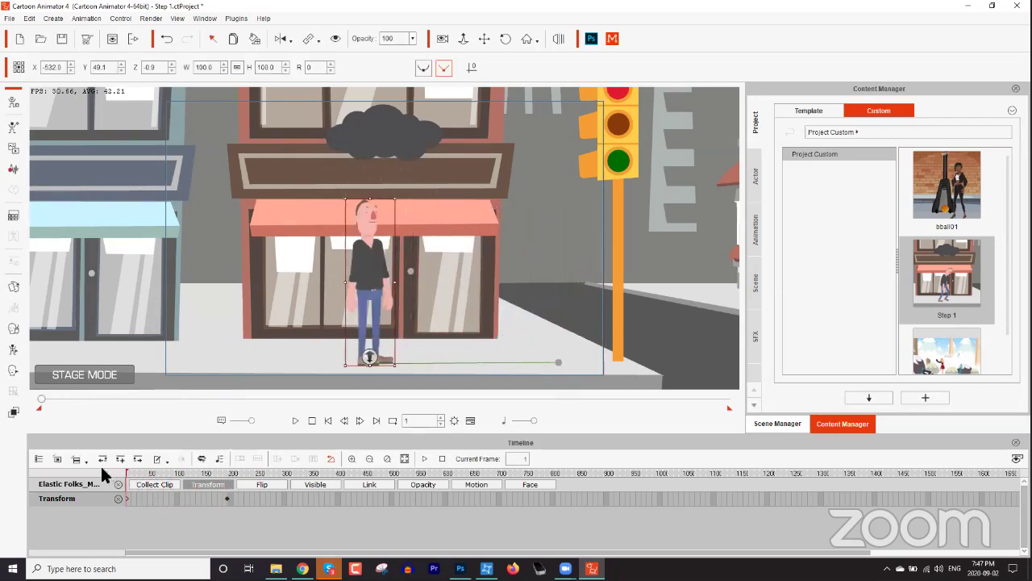
Link the dark cloud above the man to the torso bone of his skeleton
click(383, 127)
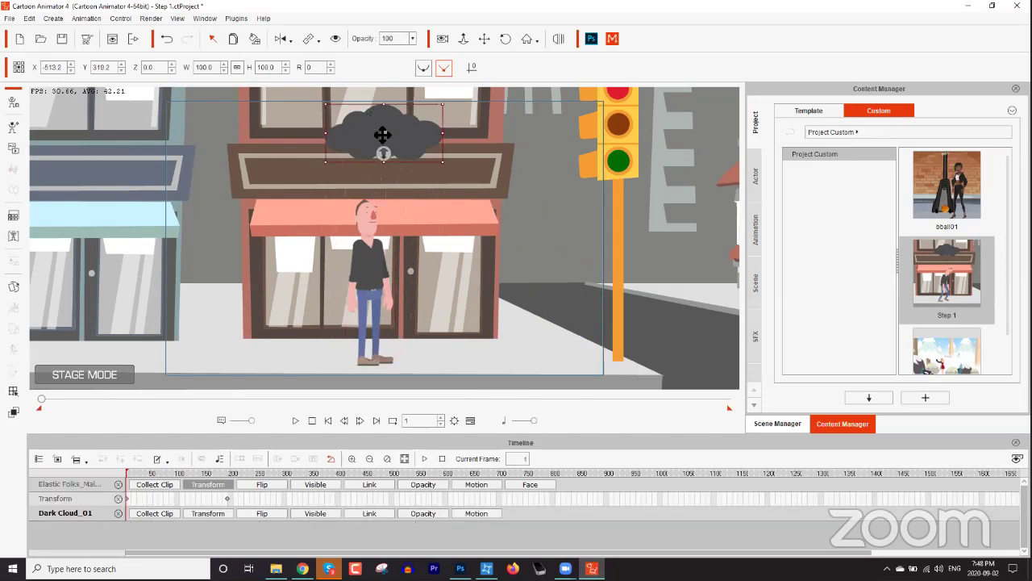
click(309, 38)
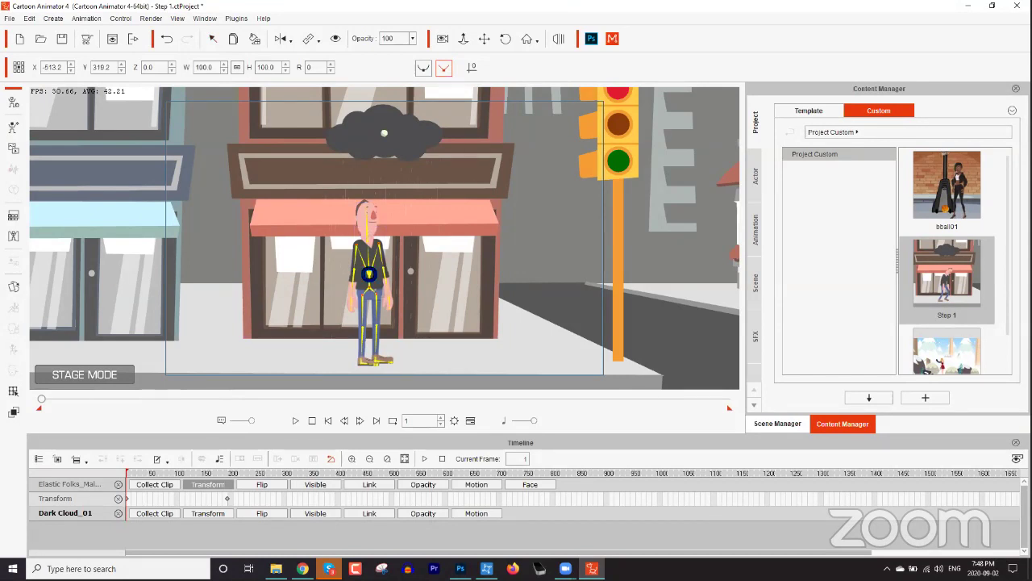
click(365, 273)
Find the Drizzle prop in the scene list, link it to the man's torso bone and preview his walk
click(379, 184)
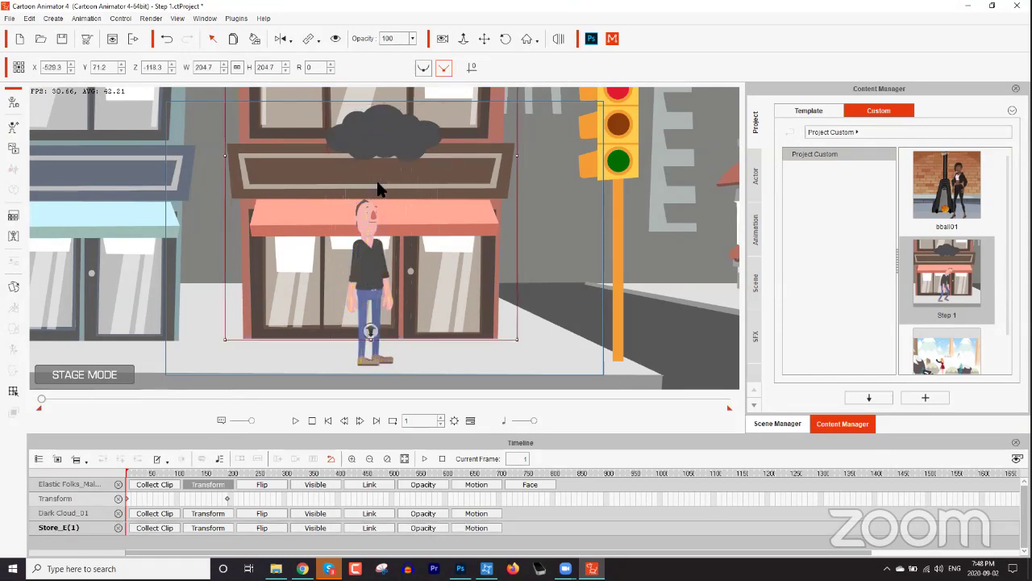
click(779, 424)
click(841, 199)
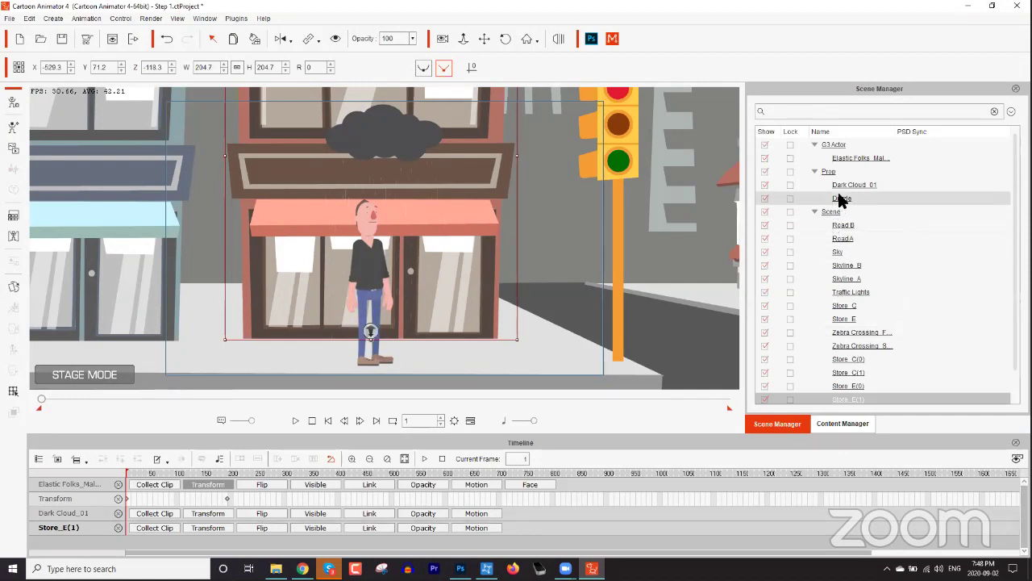
click(307, 41)
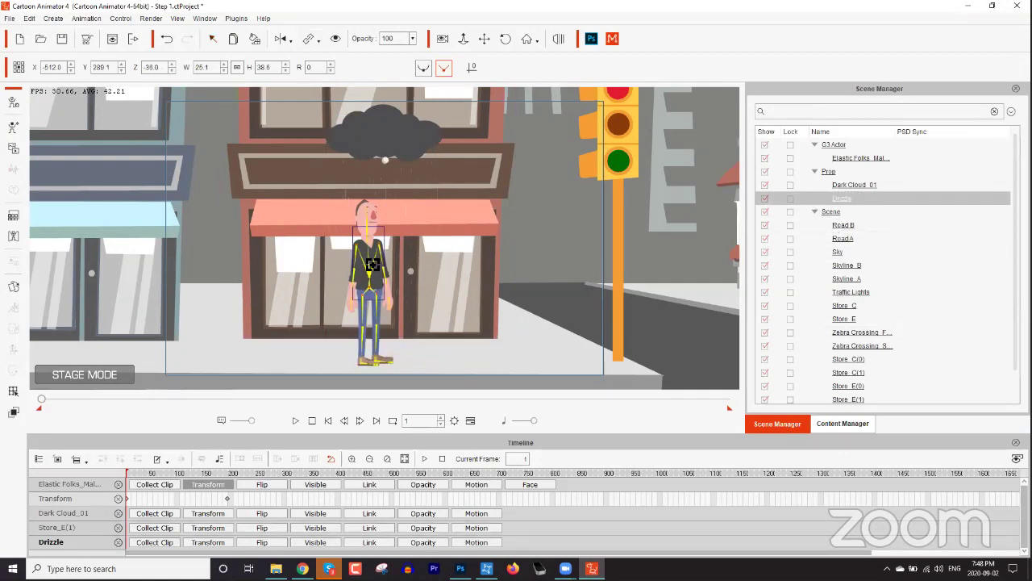
click(368, 266)
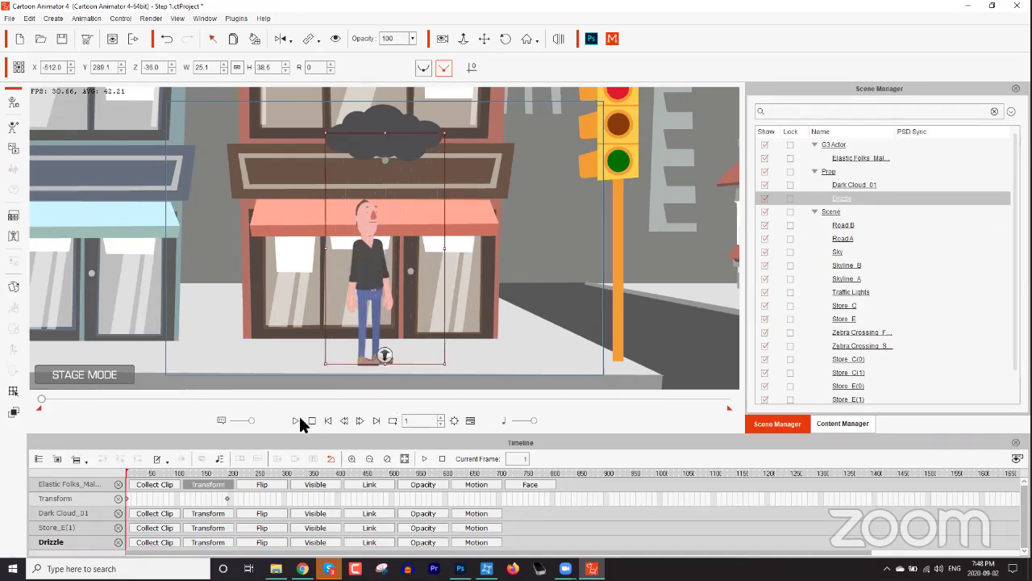
click(296, 421)
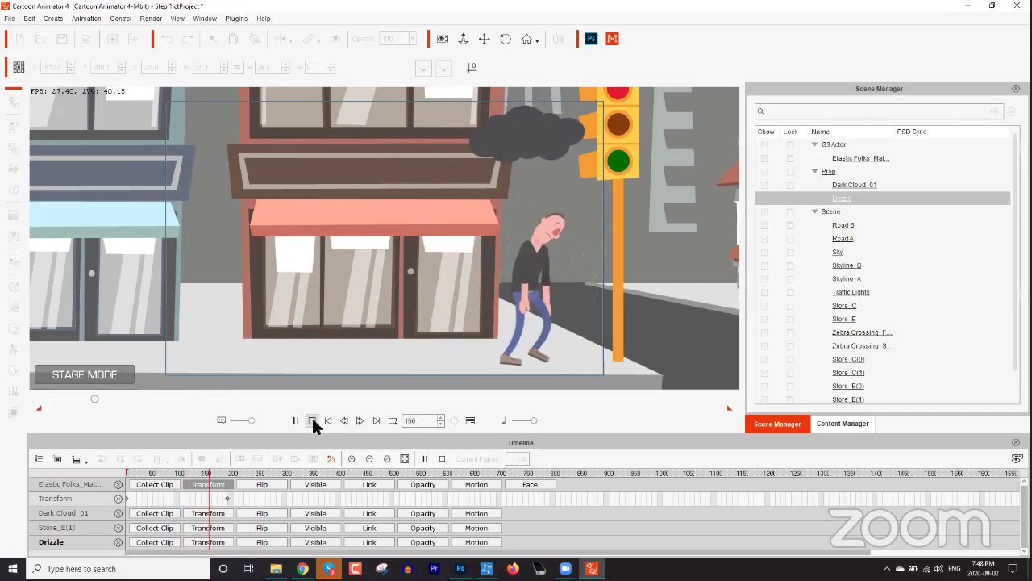
click(312, 421)
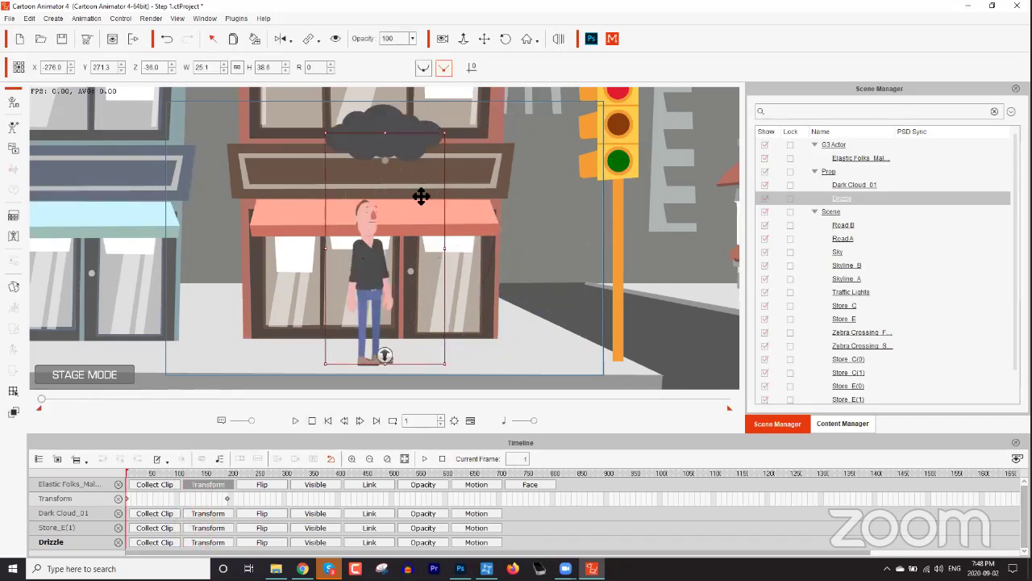
Point out the man's head, hip, leg and hand bones as link targets and relink the dark cloud to his torso
click(396, 124)
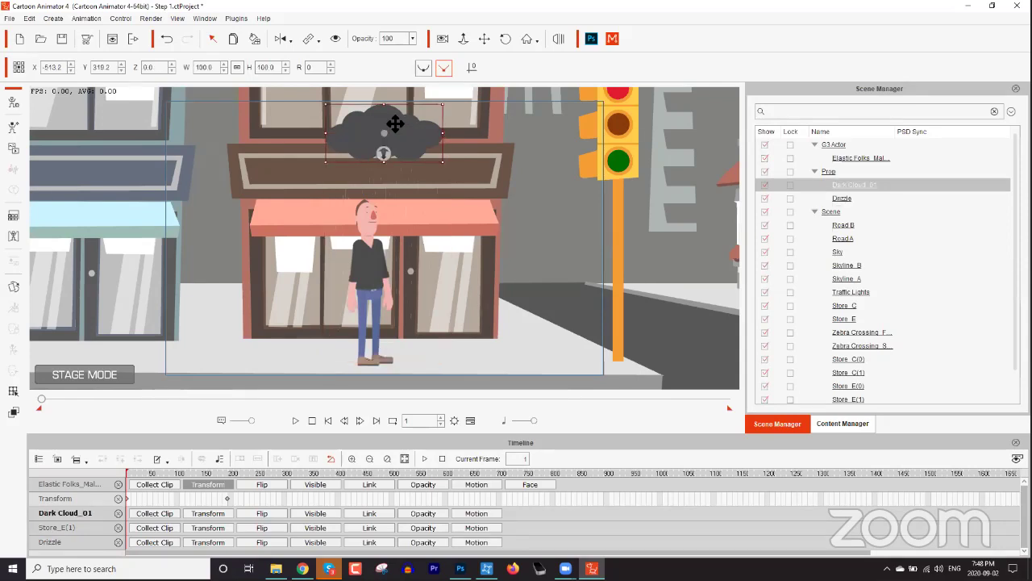
click(312, 40)
click(369, 295)
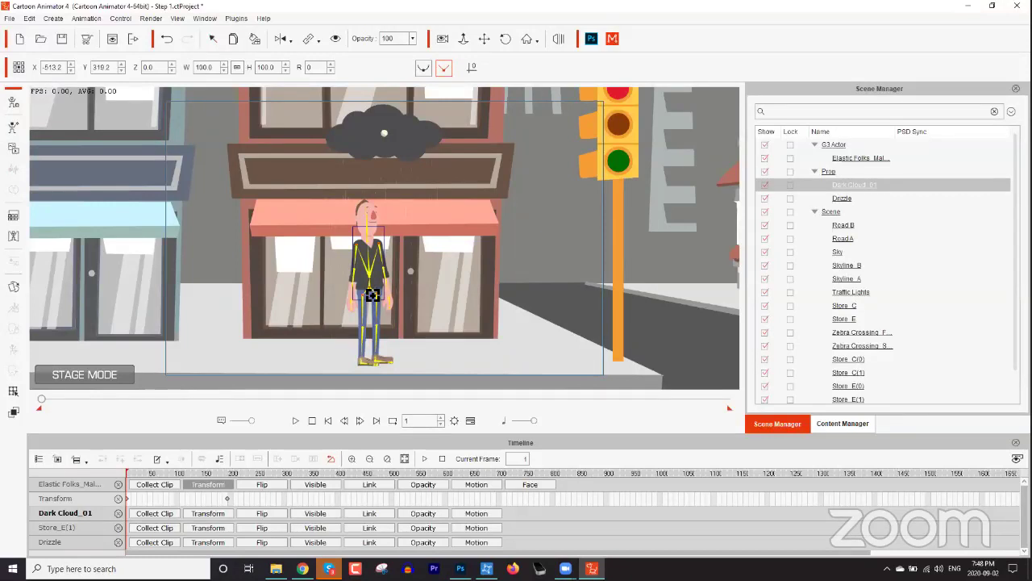
click(371, 228)
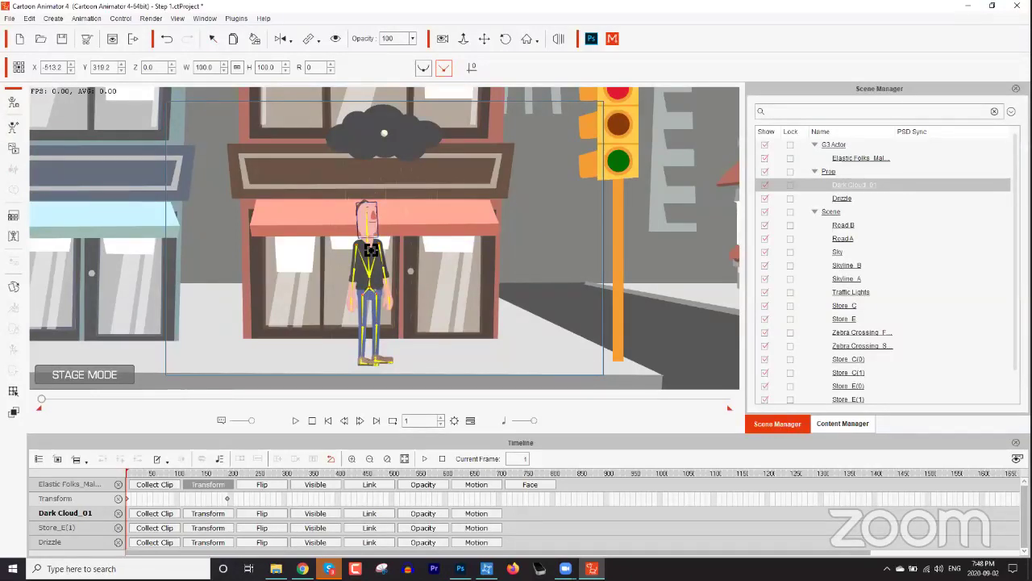
click(373, 294)
click(366, 345)
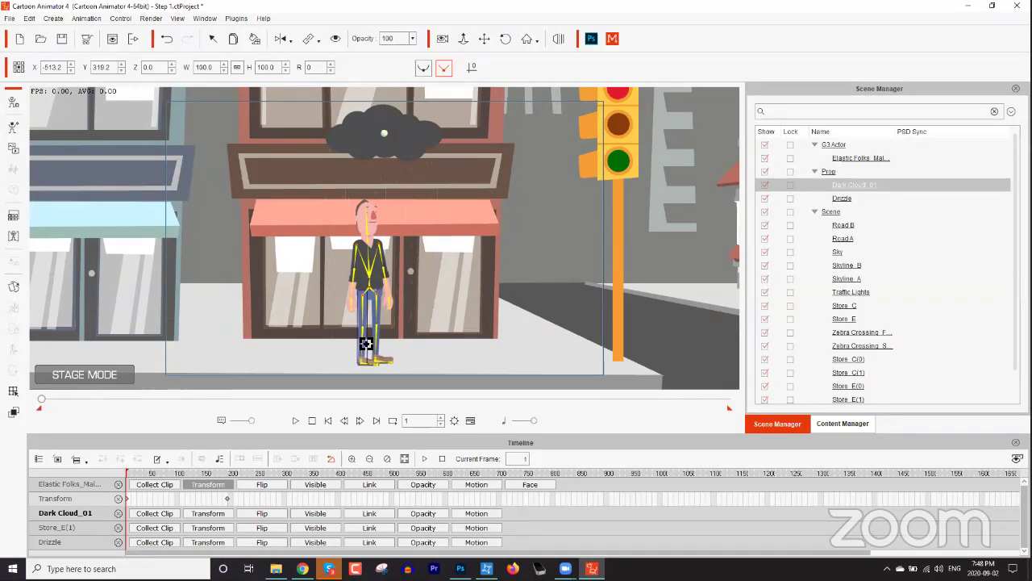
click(391, 290)
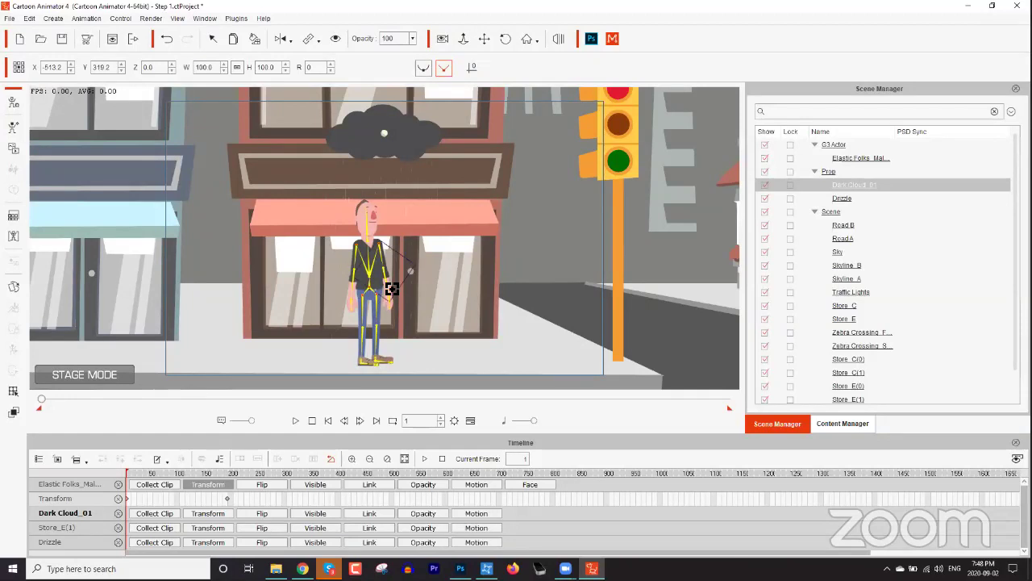
click(384, 255)
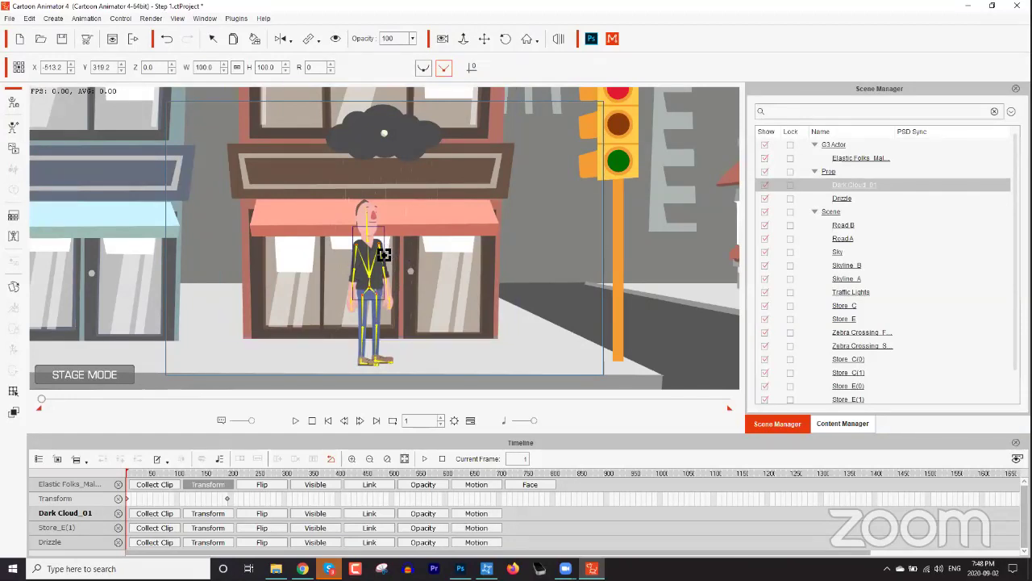
click(384, 255)
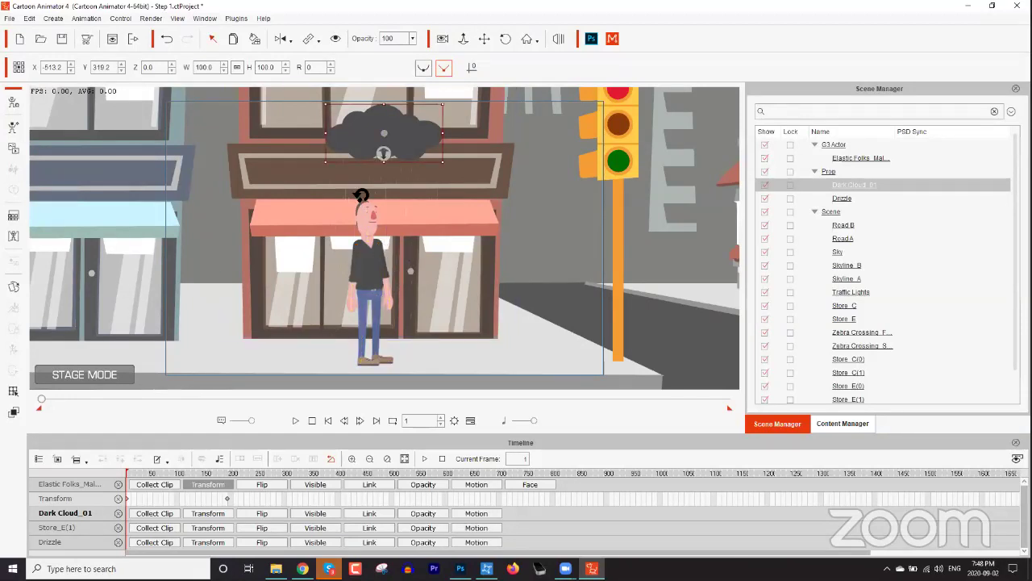
Relink the dark cloud to the man's forearm bone, preview his walk and return to the first frame
click(307, 40)
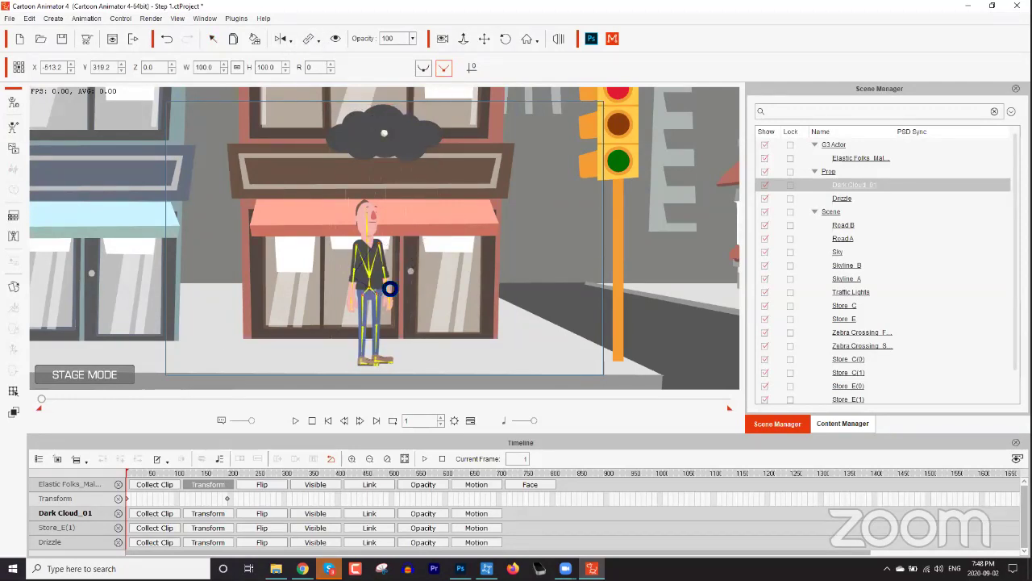
click(386, 283)
click(295, 420)
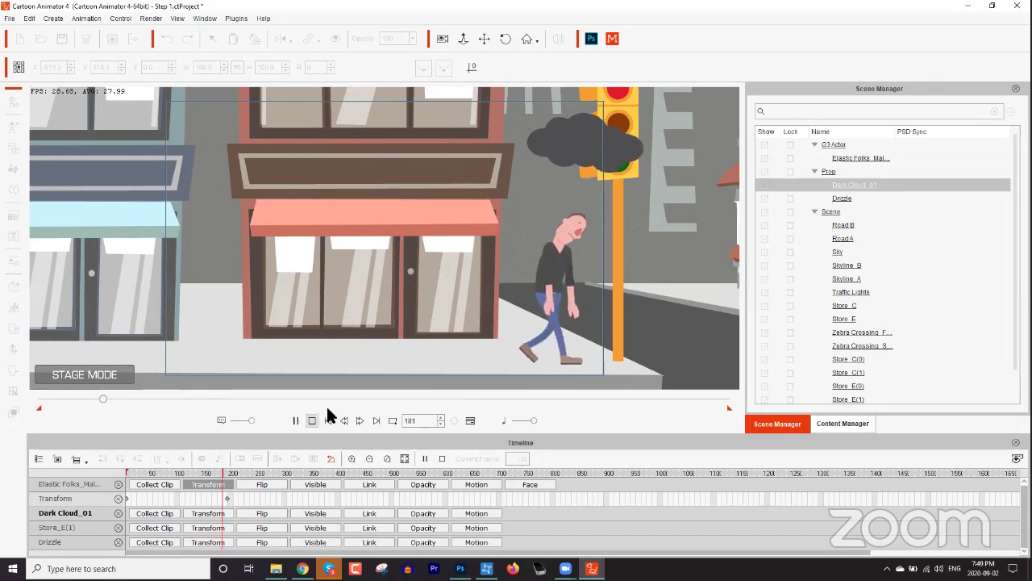
click(313, 420)
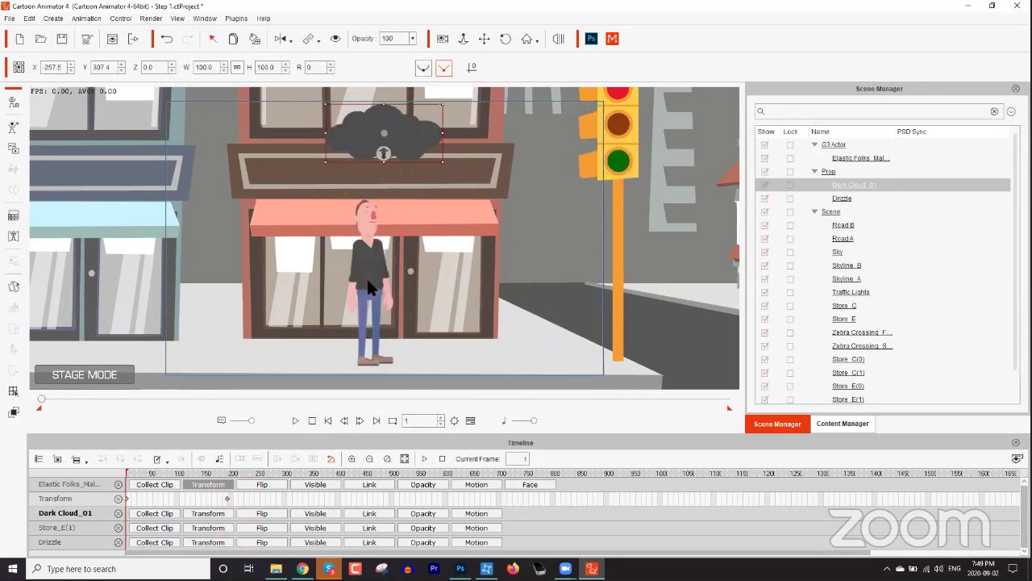
drag(43, 403, 6, 389)
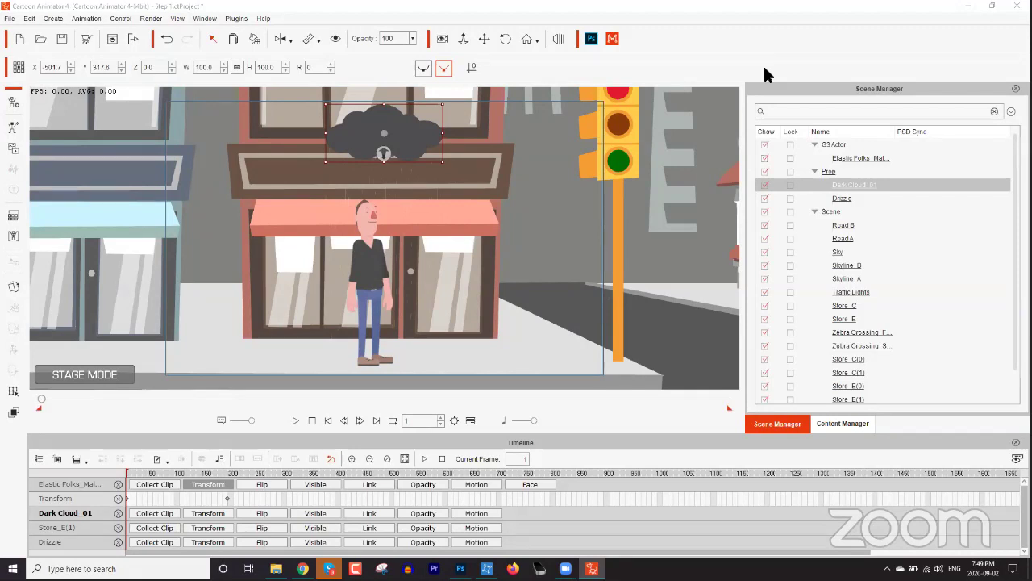
Examine the special FX templates, including the Object category and the Comic, Realistic and Subtitle text templates
click(830, 424)
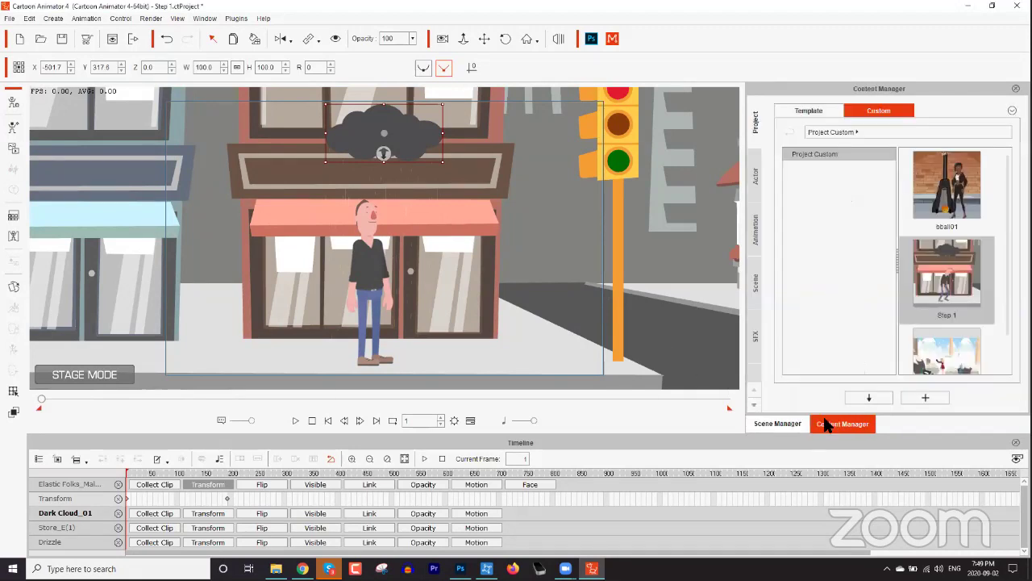
click(757, 333)
click(815, 168)
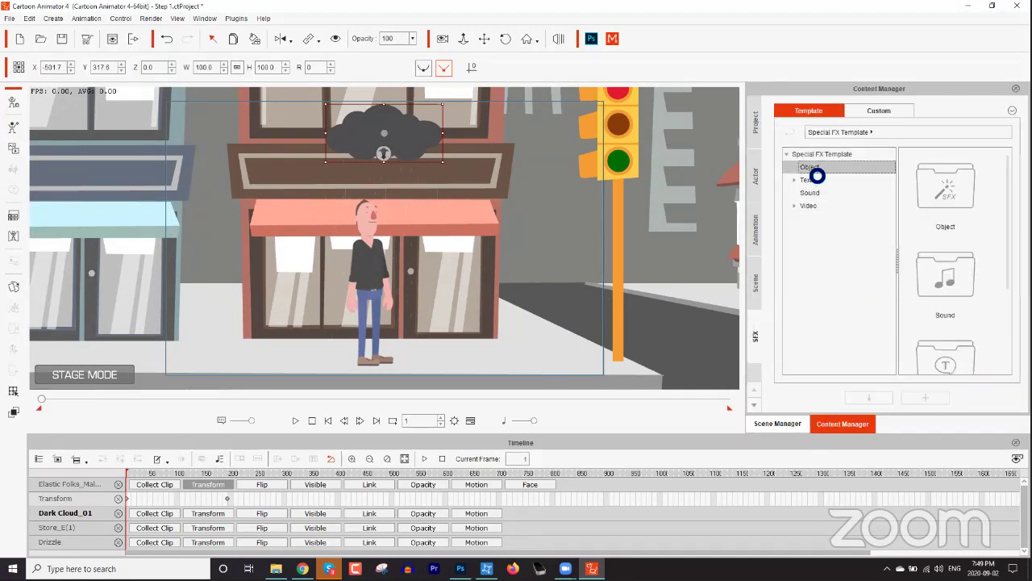
click(813, 193)
click(796, 180)
click(818, 193)
click(821, 206)
click(819, 218)
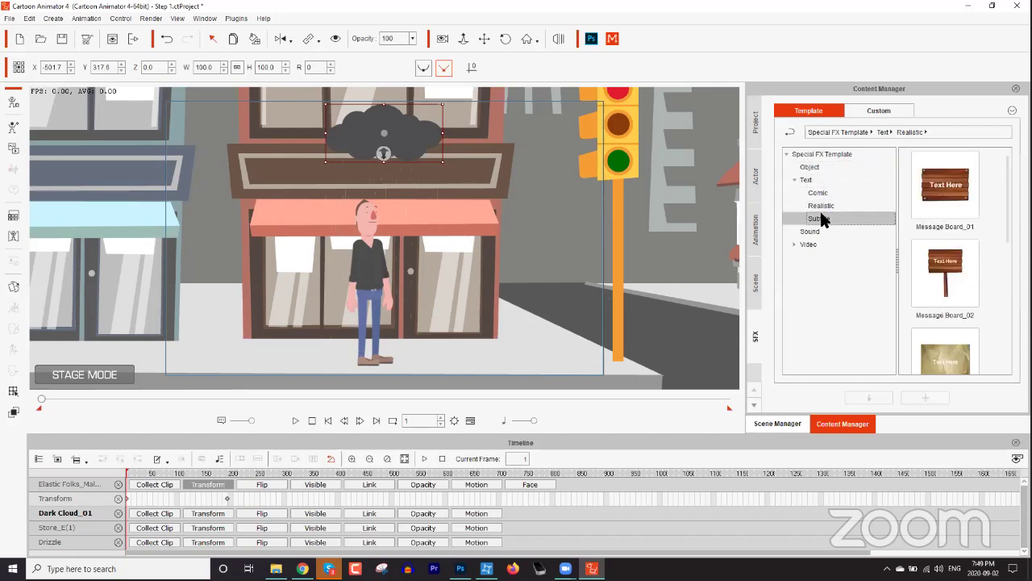
click(821, 205)
click(816, 193)
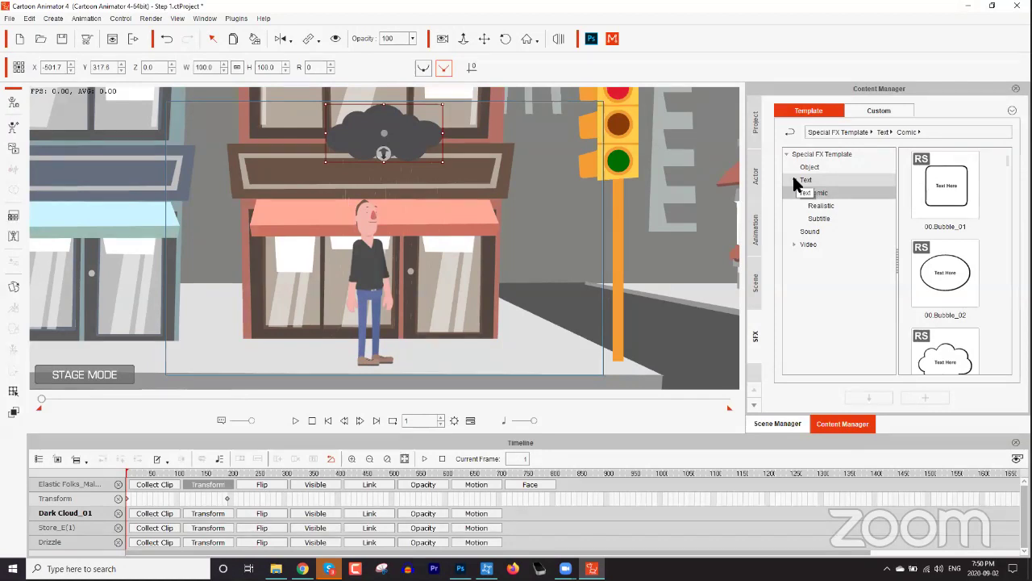
click(794, 179)
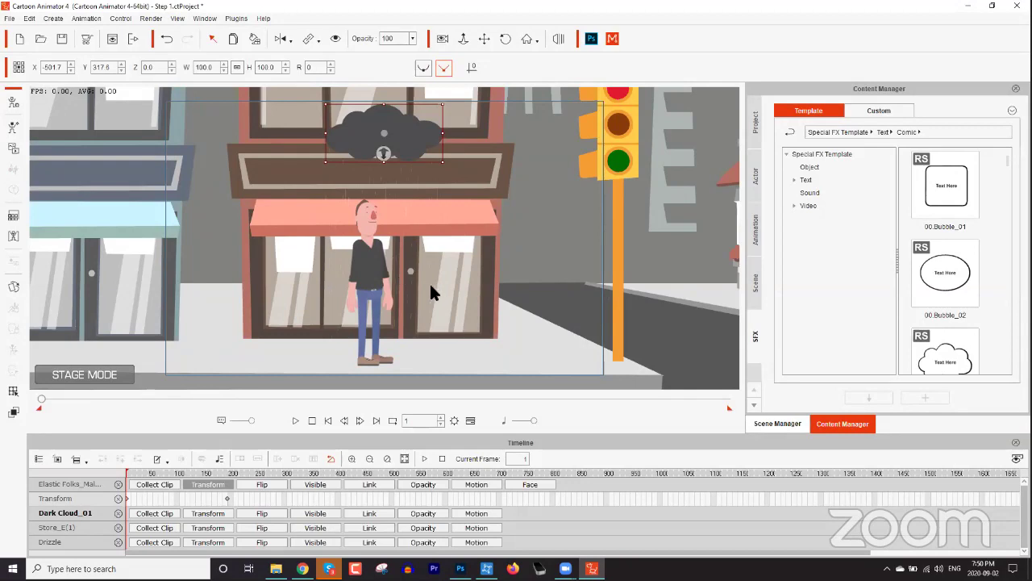
Turn on camera recording and frame the man closely in front of the red-awning store at the first frame
click(443, 39)
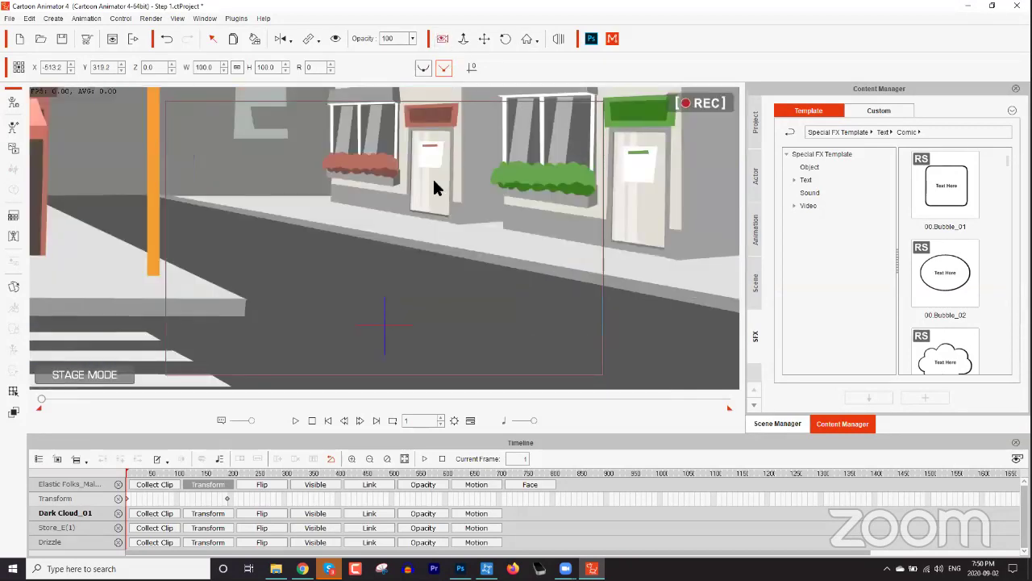
drag(219, 263, 691, 240)
drag(426, 277, 477, 317)
scroll(477, 318, up, 3)
drag(402, 93, 419, 237)
At frame 187, pan the camera to recentre the walking man and preview the camera move
drag(188, 472, 227, 473)
drag(609, 250, 352, 243)
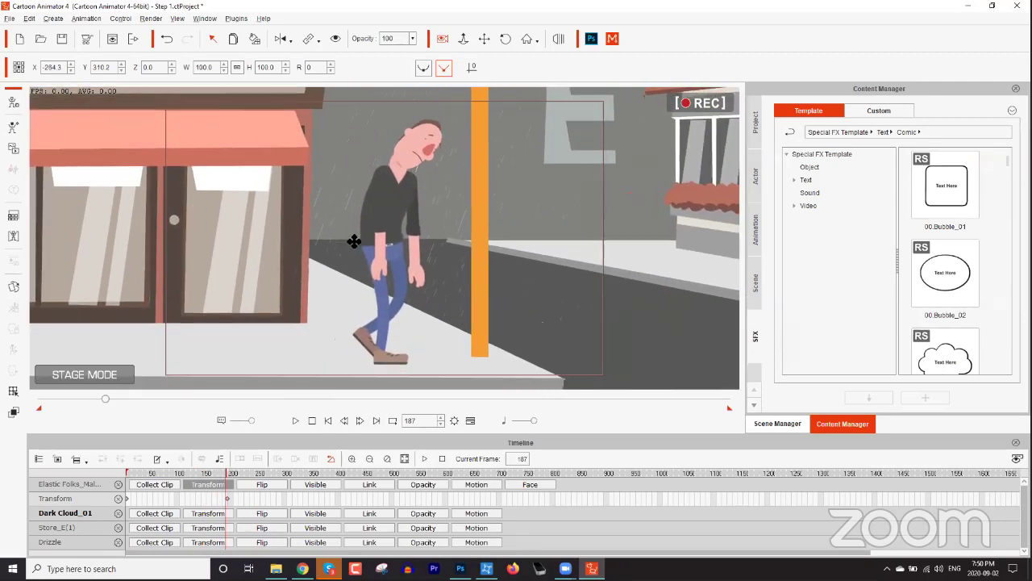
click(312, 421)
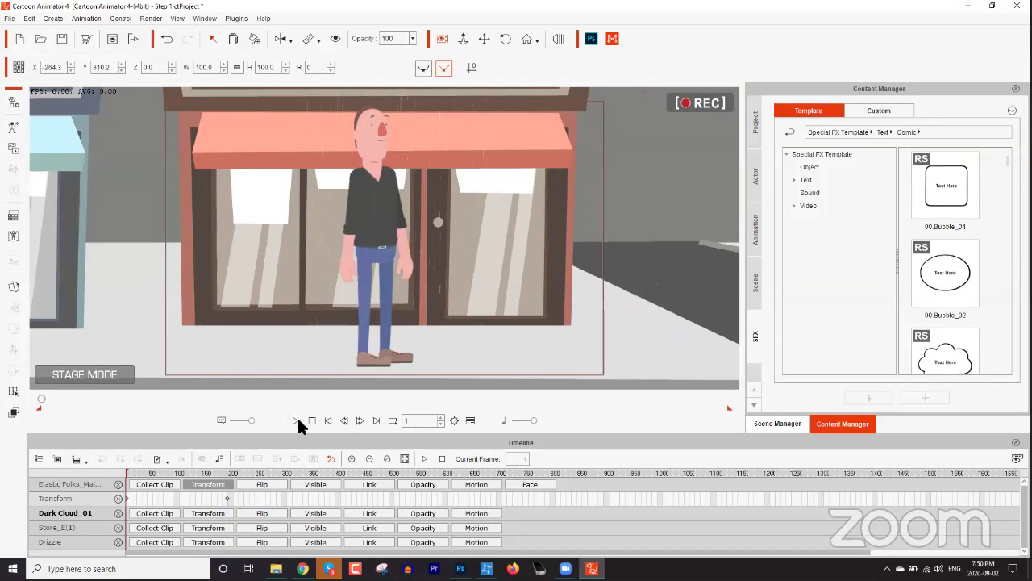
click(297, 420)
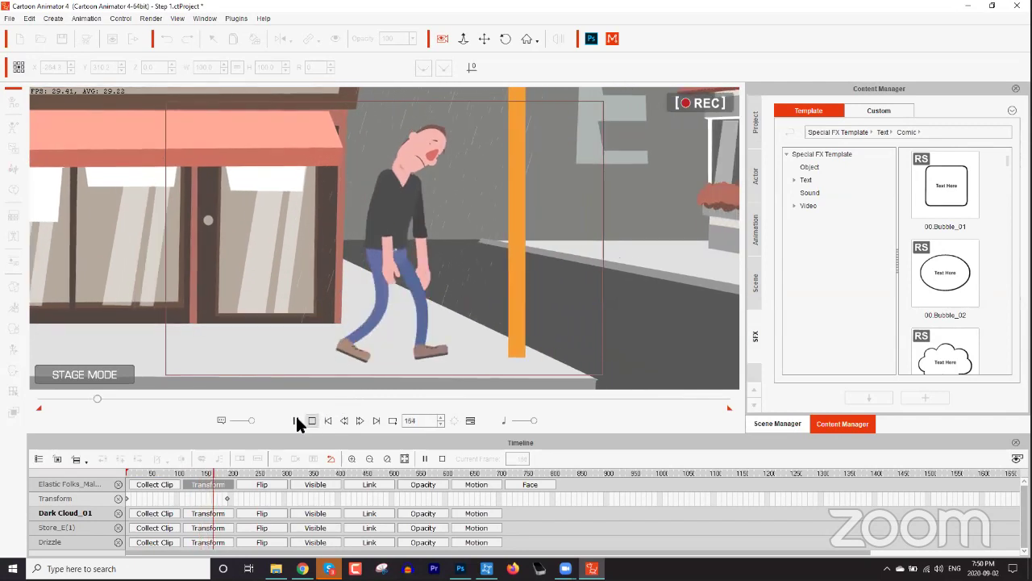
key(space)
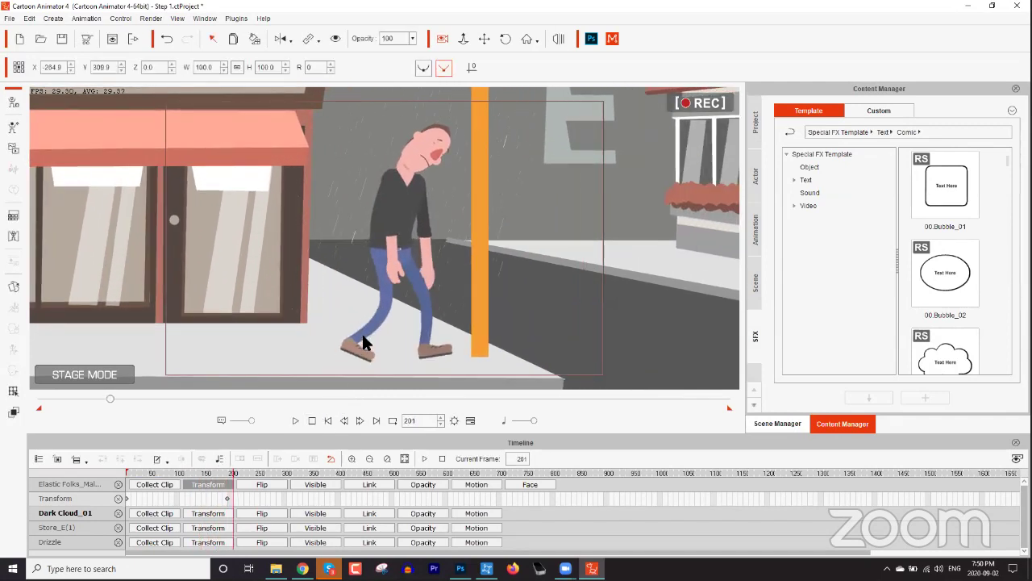
Select every element in the Scene group and convert them all to props
click(794, 420)
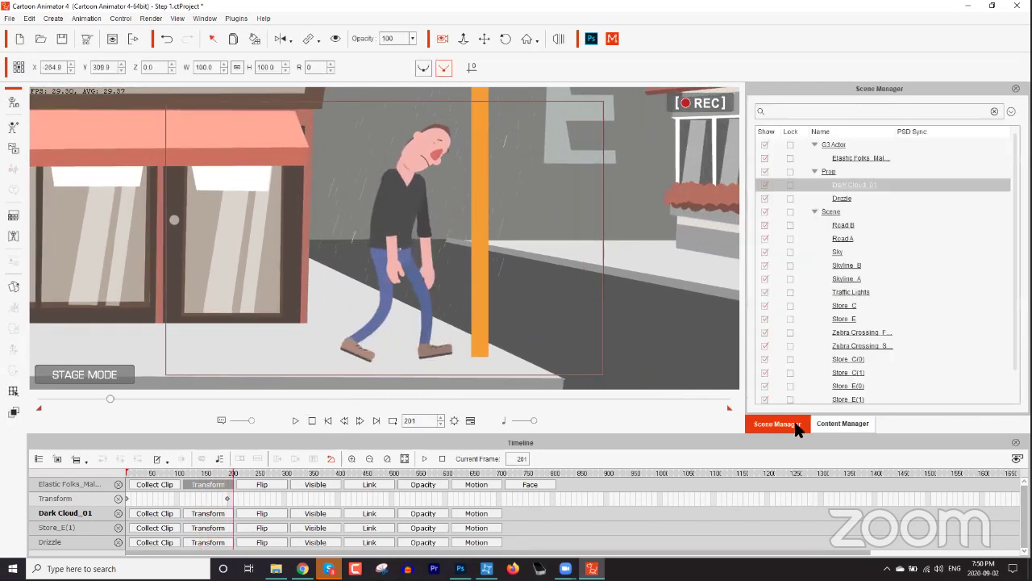
click(832, 210)
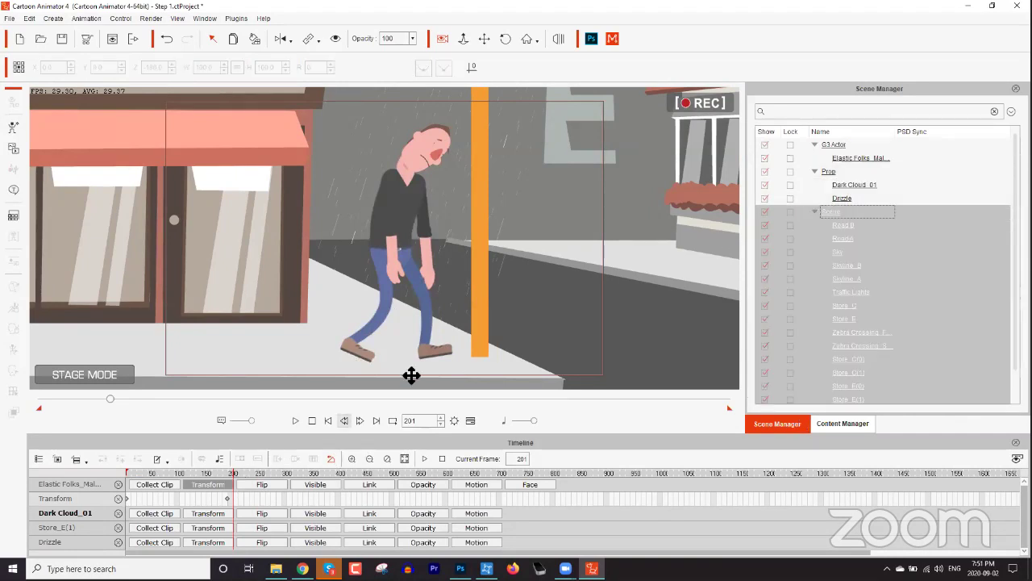
right_click(568, 255)
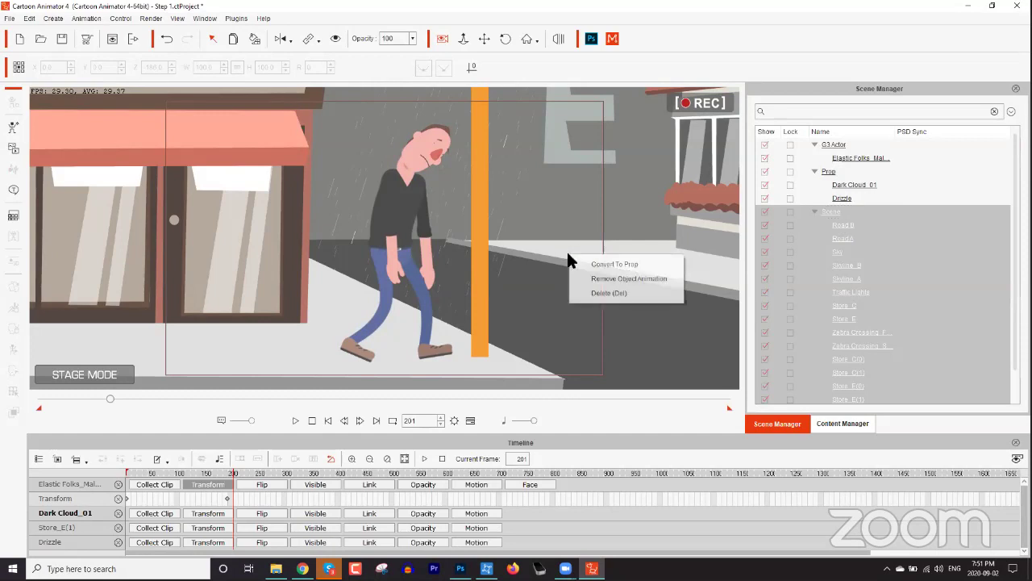
click(602, 265)
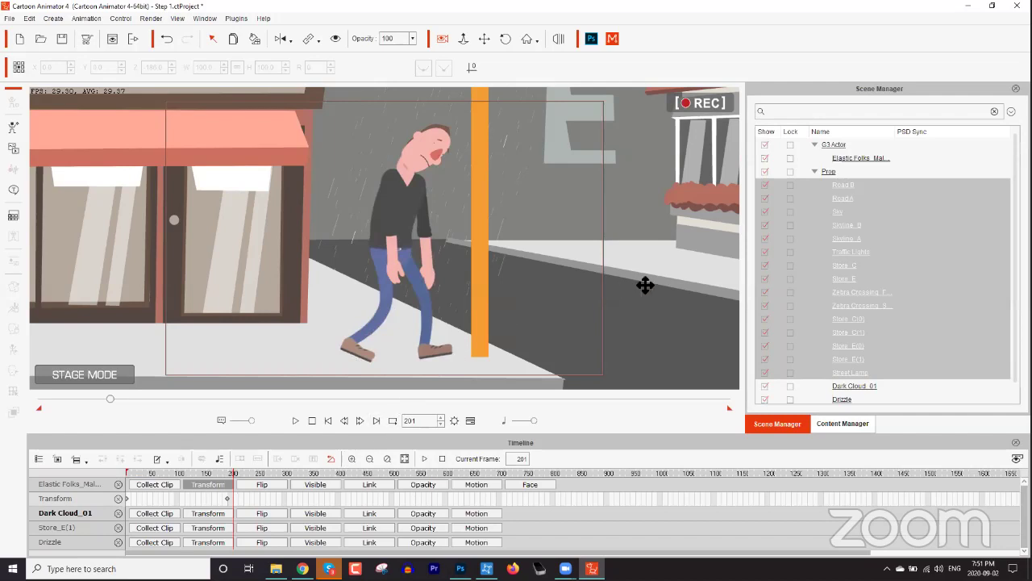
At frame 201, shift the selected scenery left so the far-side shops are behind the man, and preview from the first frame
drag(654, 286, 203, 265)
drag(233, 473, 77, 465)
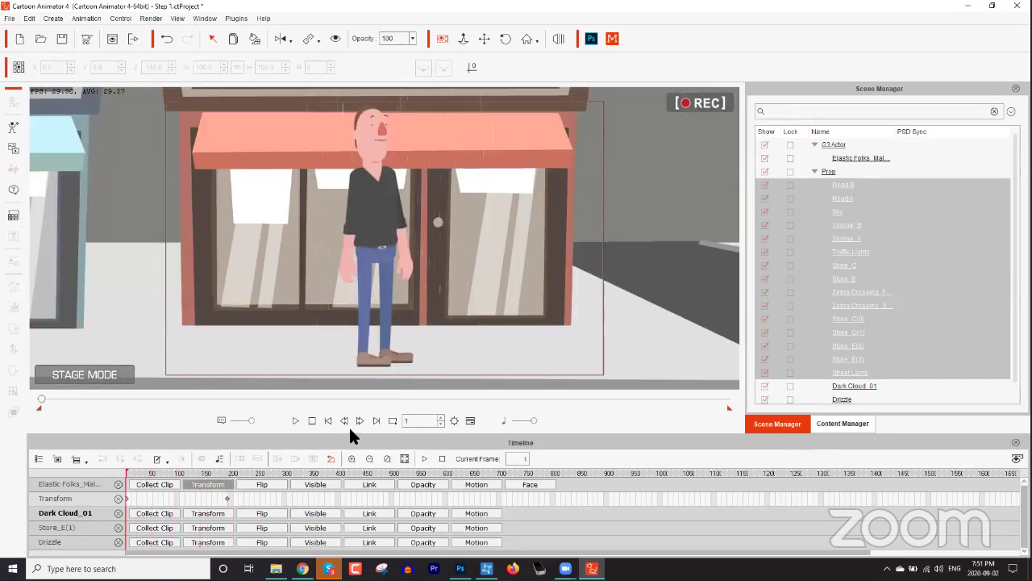
click(292, 421)
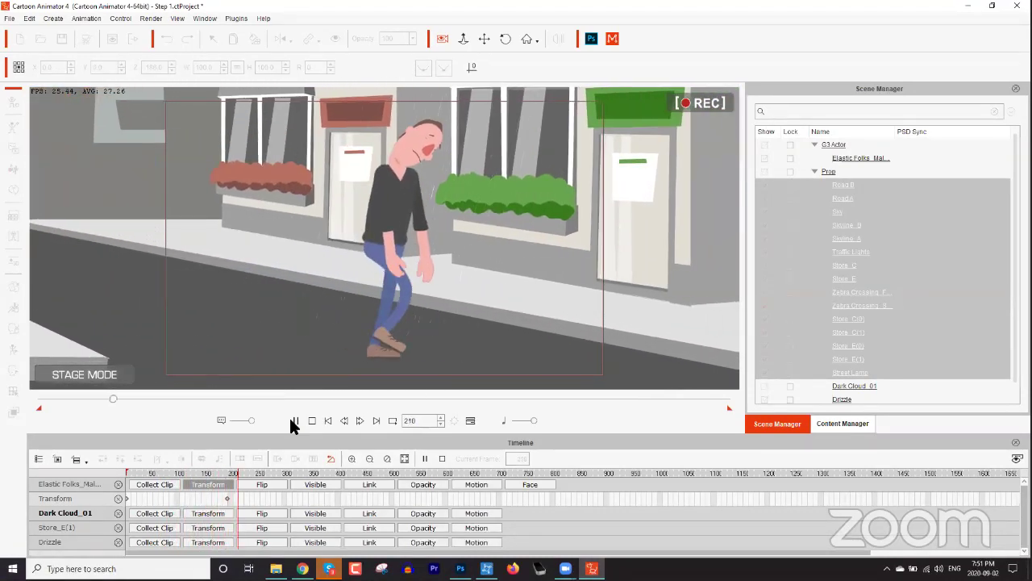
Stop the preview, switch to File Explorer and open the Video folder inside Production Resources on the D drive
click(293, 421)
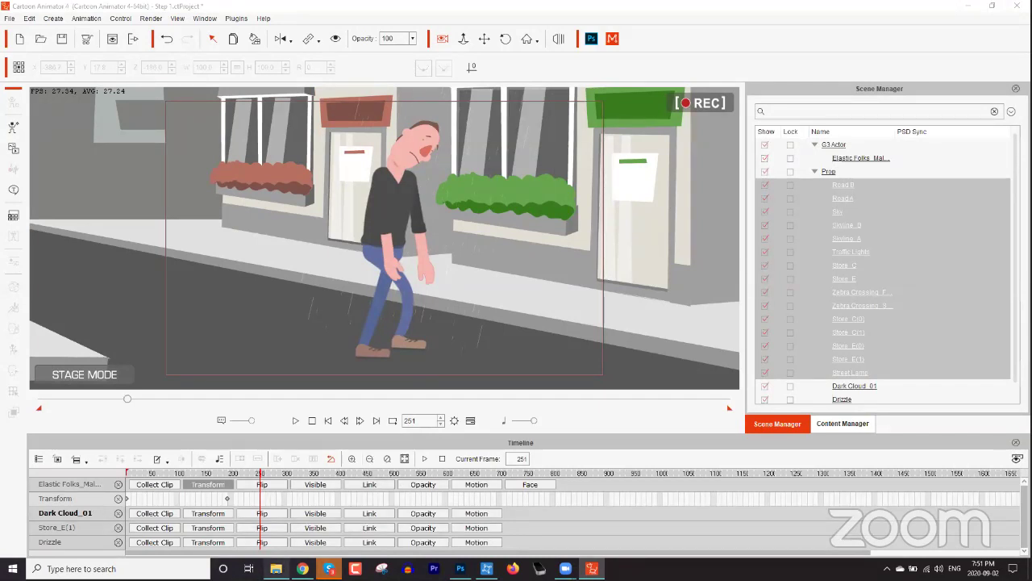
mouse_move(276, 567)
click(282, 523)
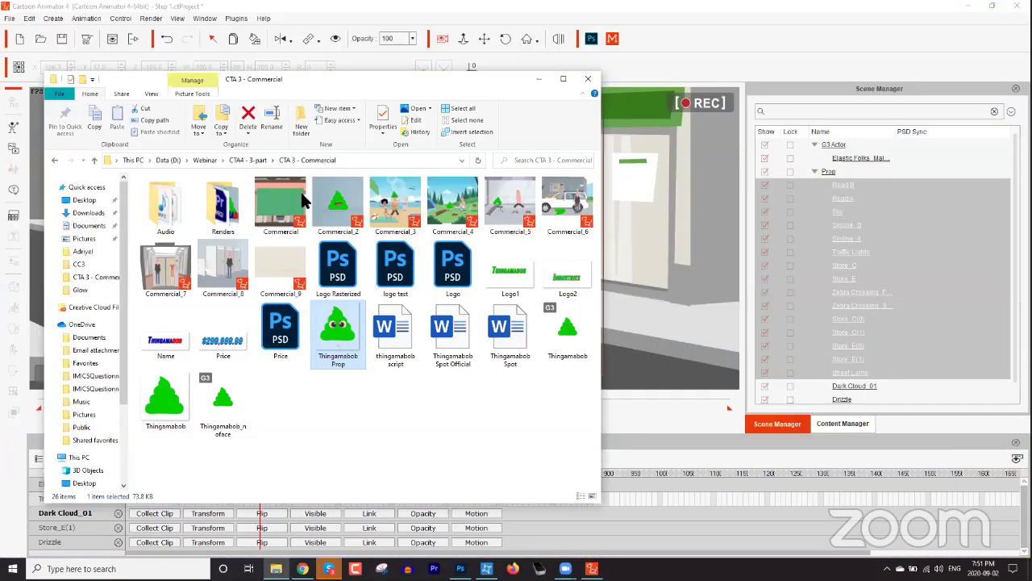
click(173, 160)
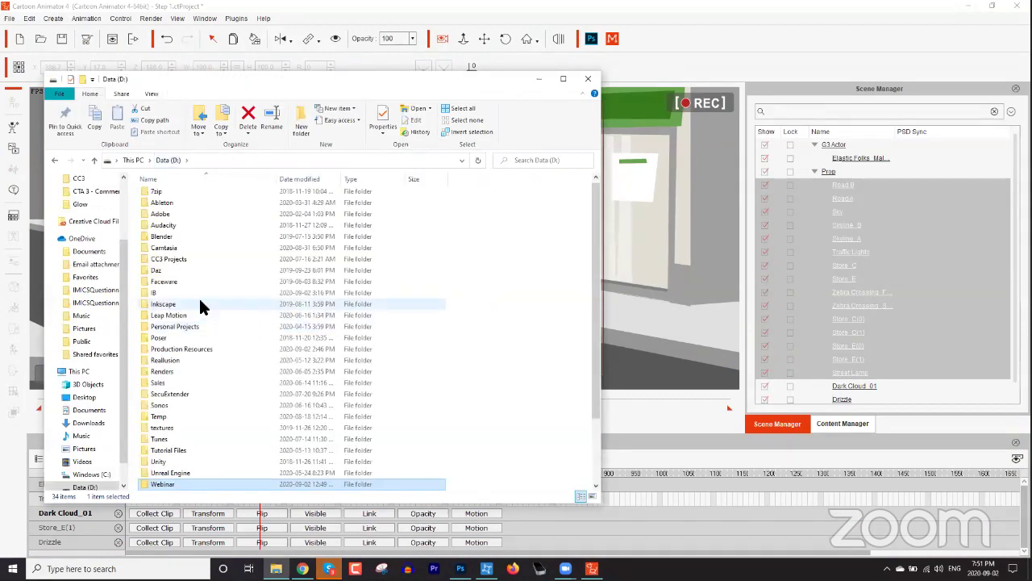
double_click(179, 346)
double_click(159, 252)
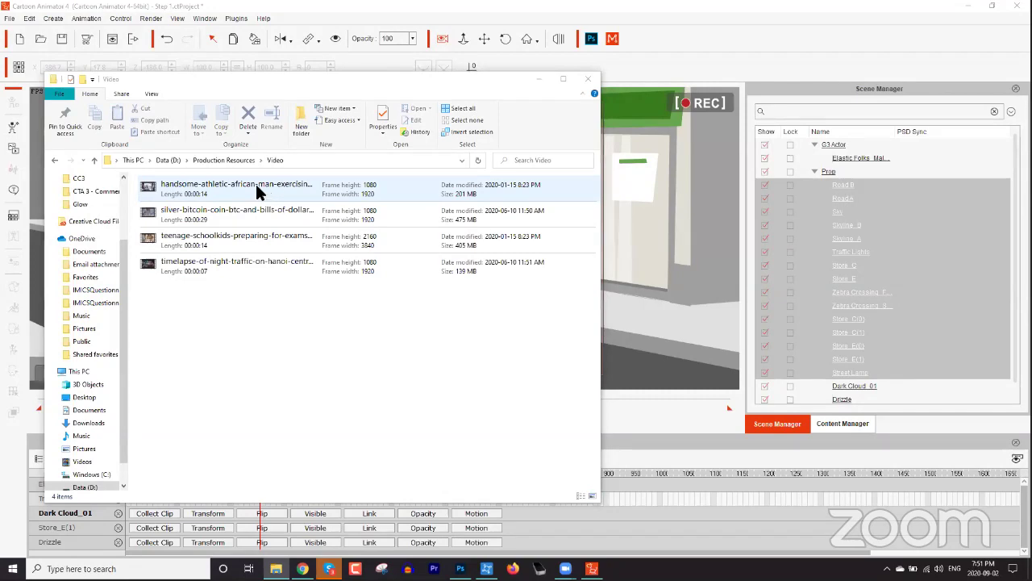
drag(321, 75, 821, 59)
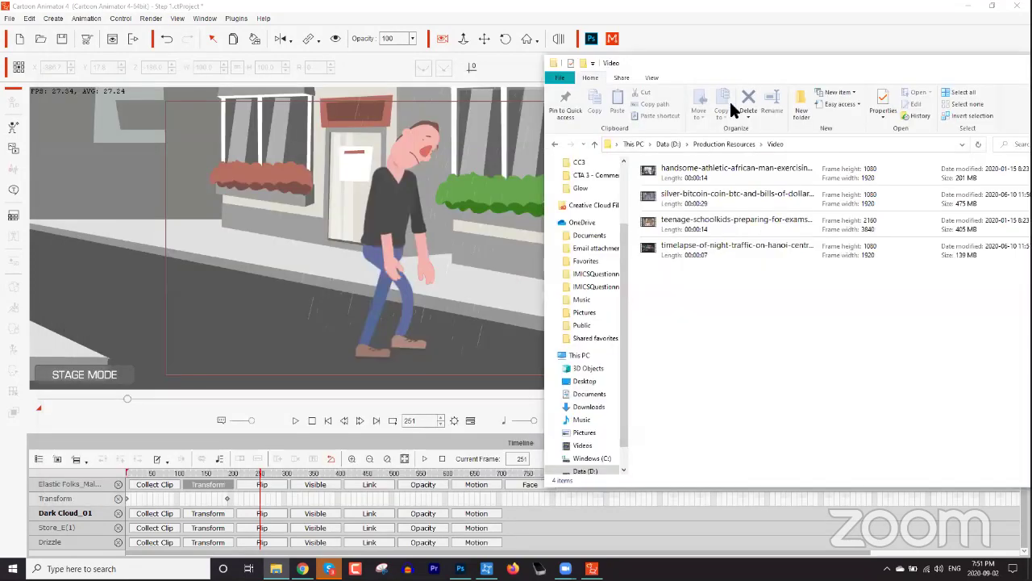
In a new project, import the teenage-schoolkids video as a background and play it back
click(21, 38)
click(498, 315)
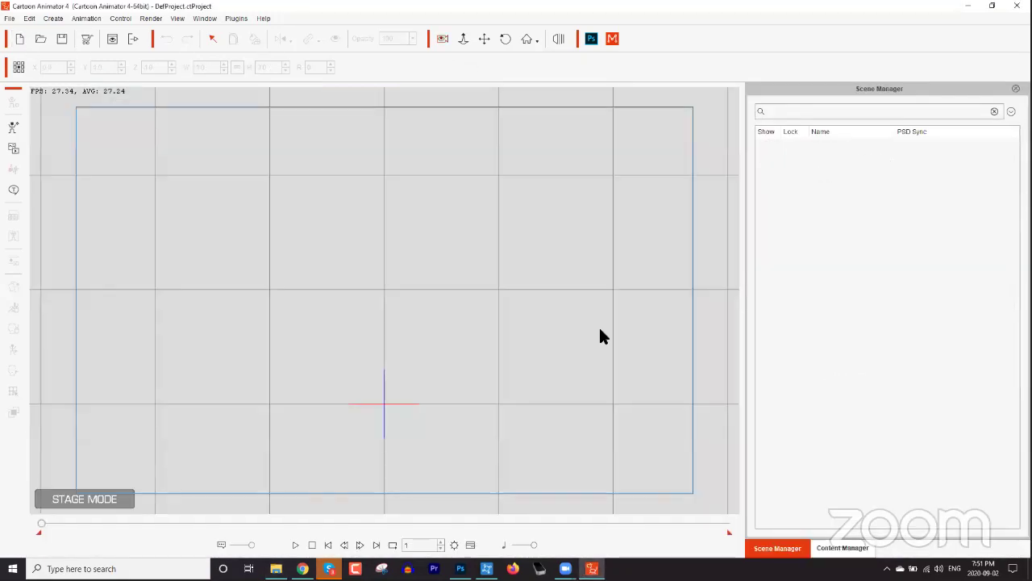
mouse_move(276, 569)
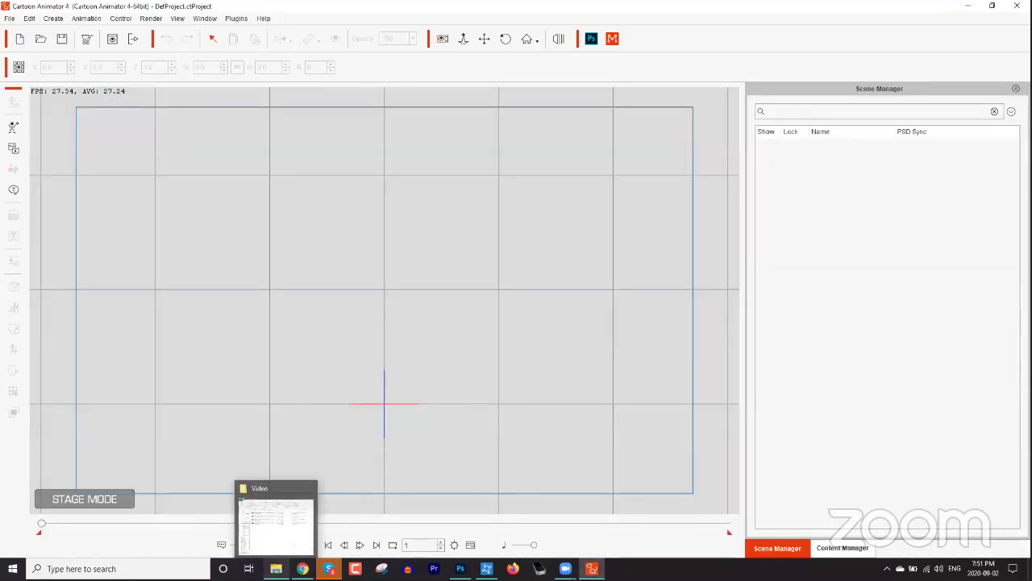
click(294, 515)
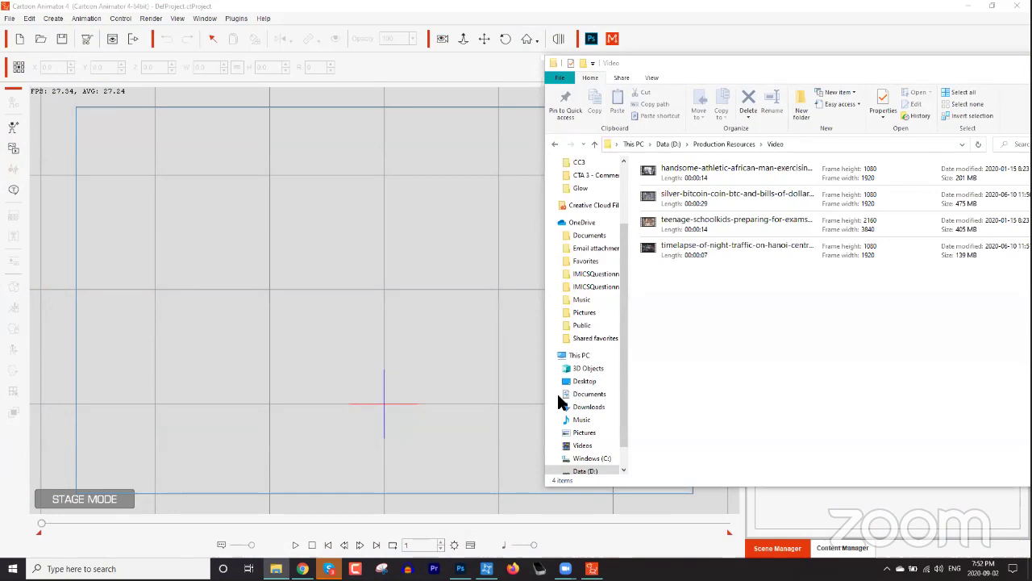
drag(726, 231, 327, 280)
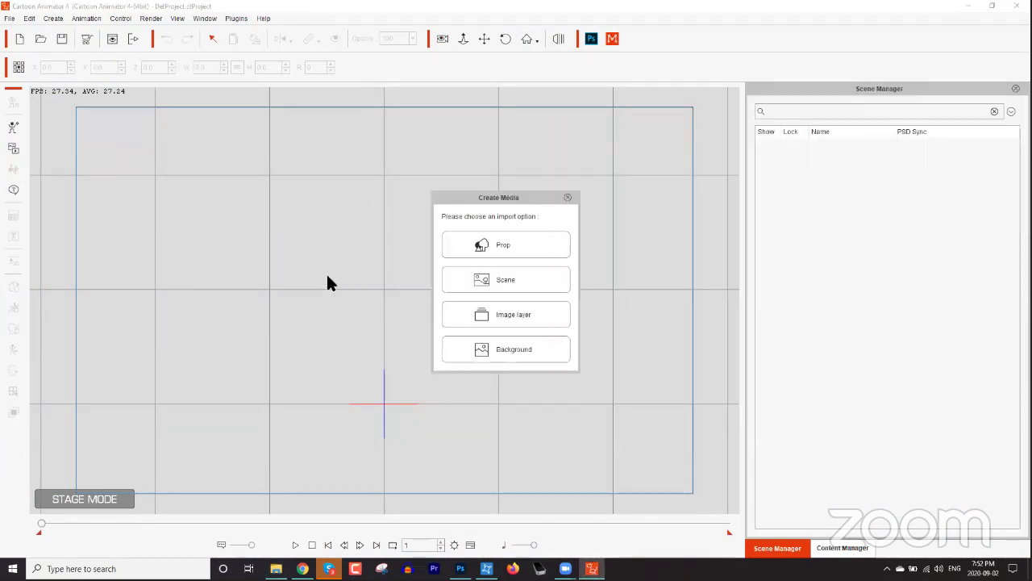
click(522, 347)
click(296, 545)
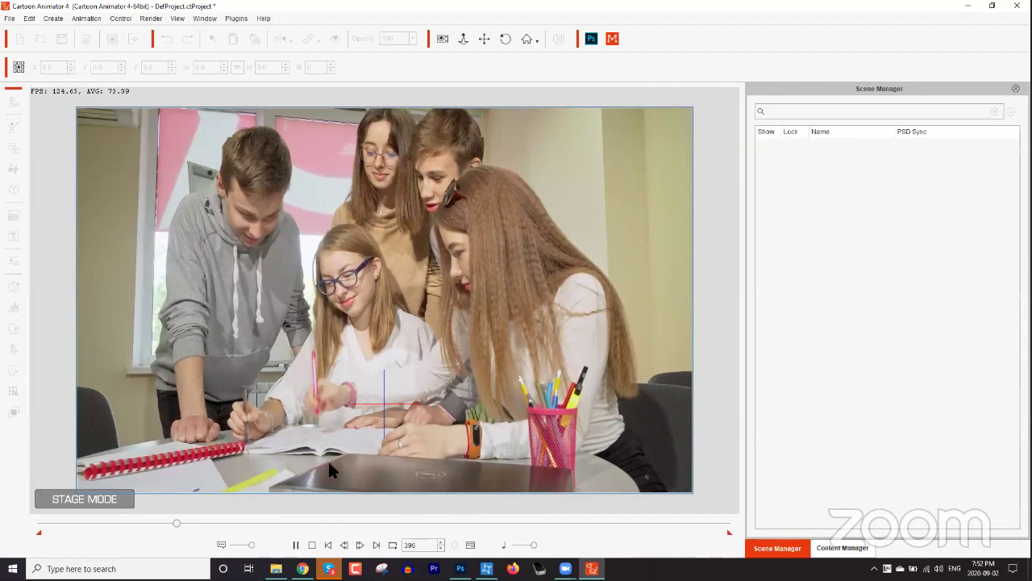
click(296, 545)
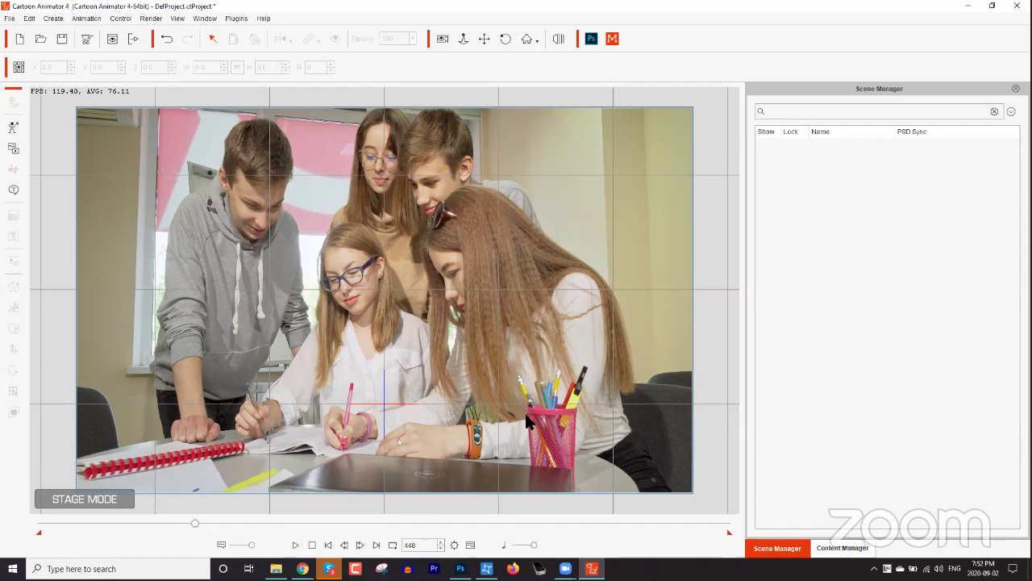
Start another empty project and import the teenage-schoolkids video as a prop
click(19, 38)
click(525, 308)
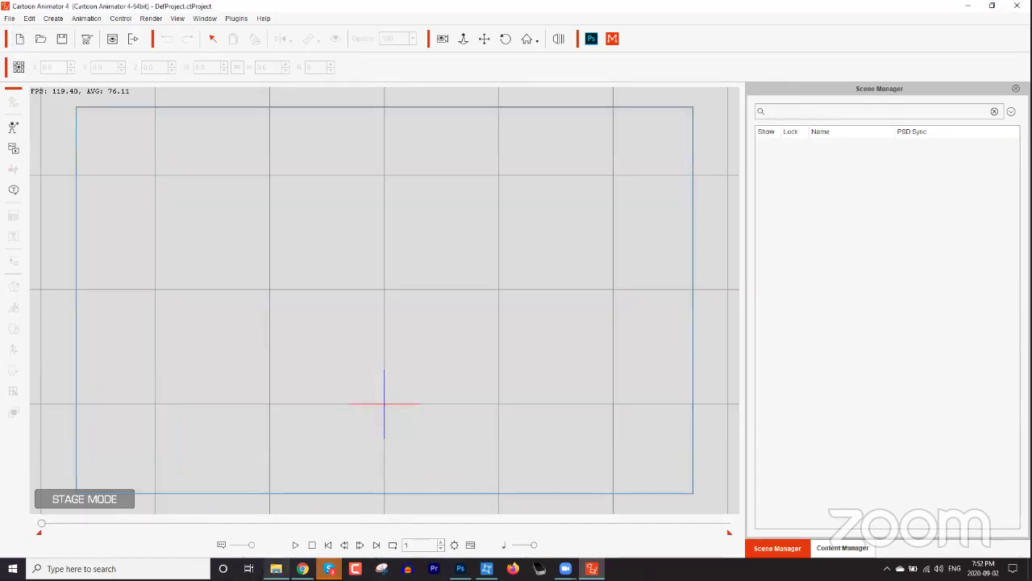
click(276, 568)
drag(708, 226, 358, 278)
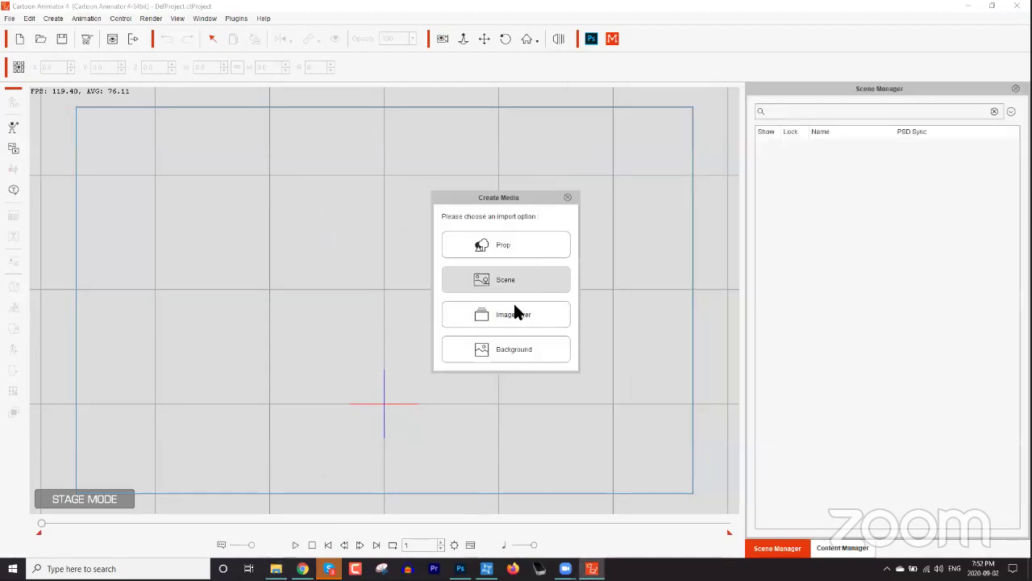
click(504, 244)
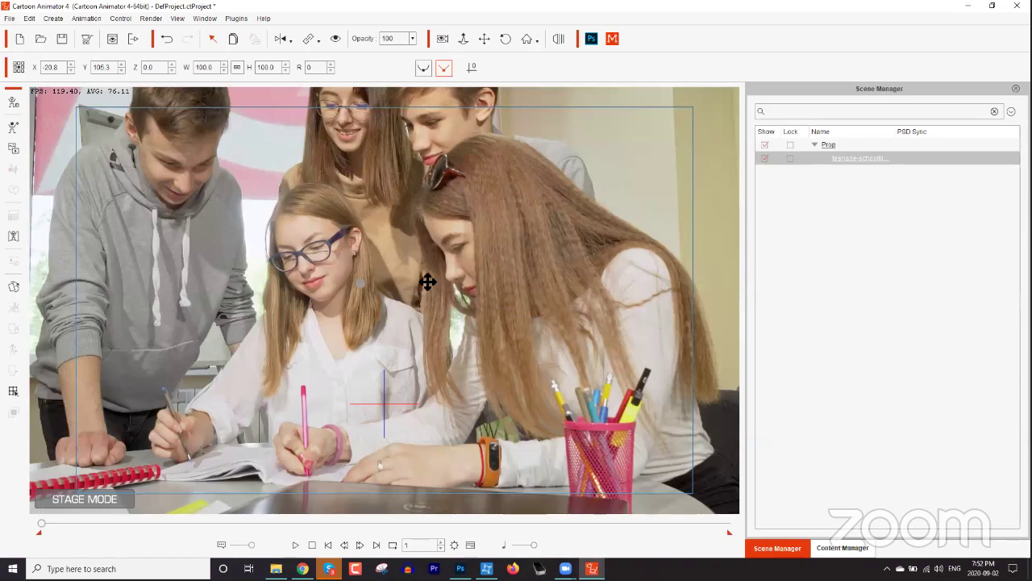
Reposition the video prop on the stage and scale it to 90.2 percent
drag(445, 261, 600, 202)
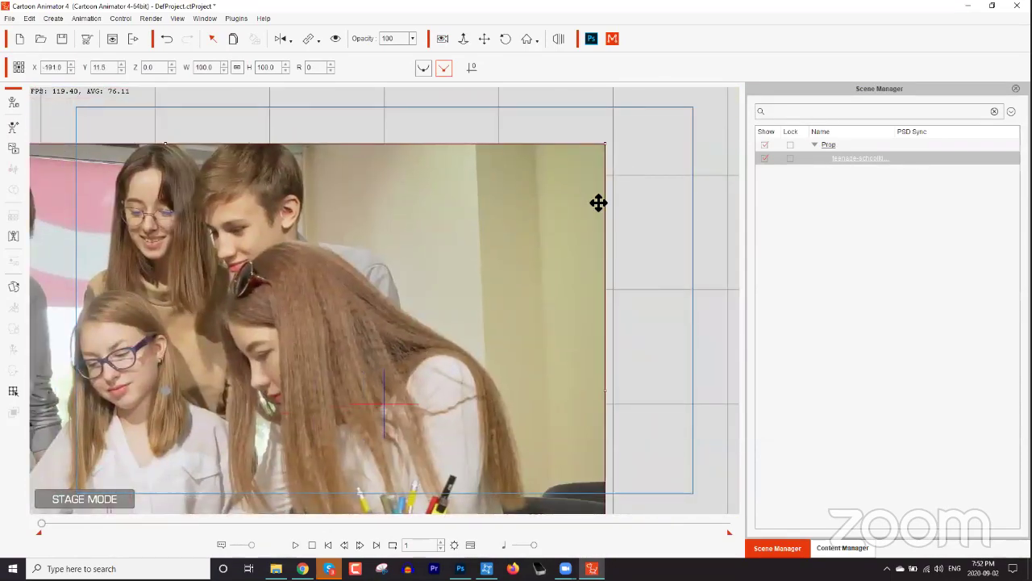
drag(606, 146, 605, 246)
drag(447, 314, 605, 217)
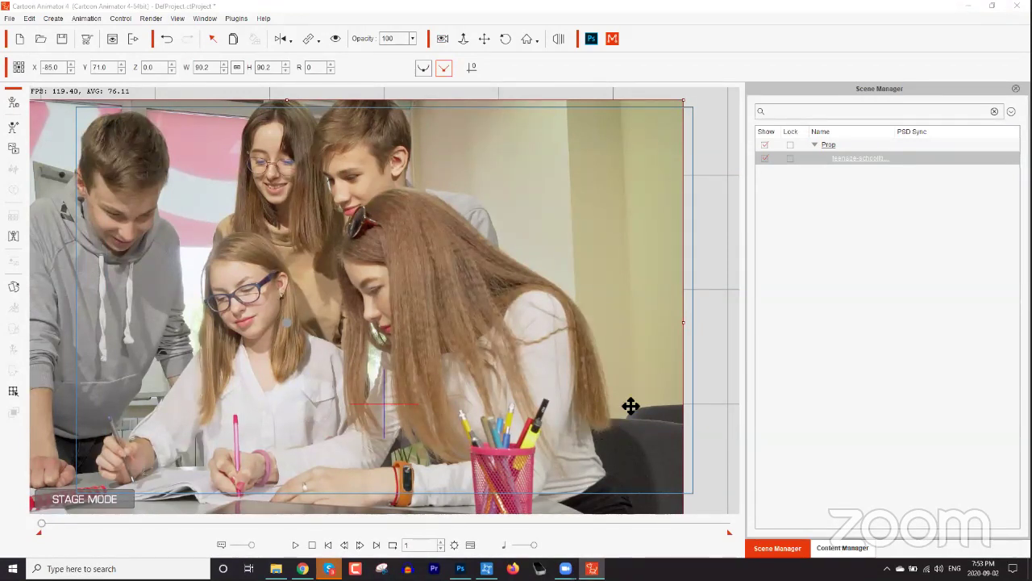
Discard the video prop by starting a new project, and load the Step 1 project from the custom project library
click(20, 40)
click(529, 309)
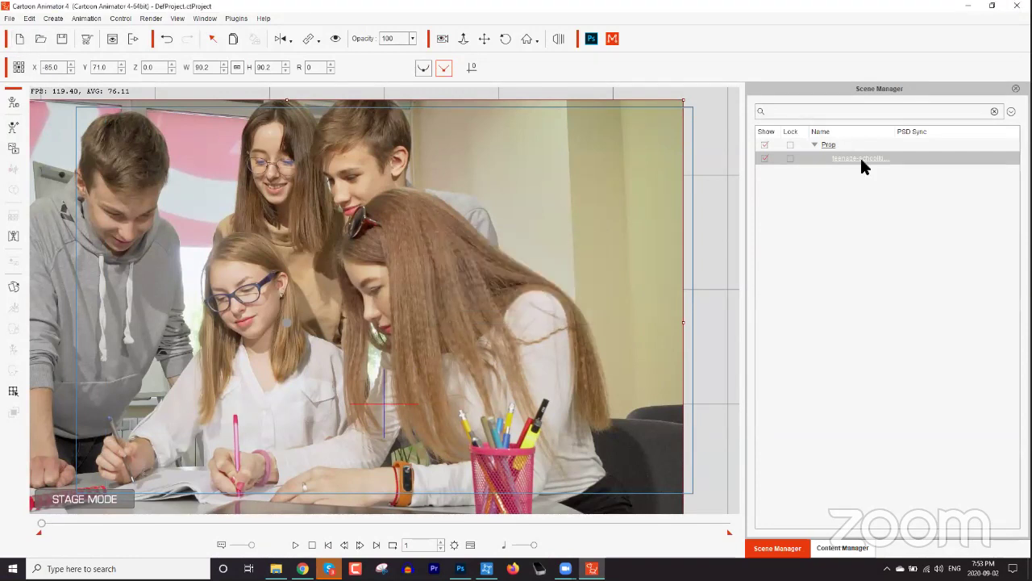
click(844, 548)
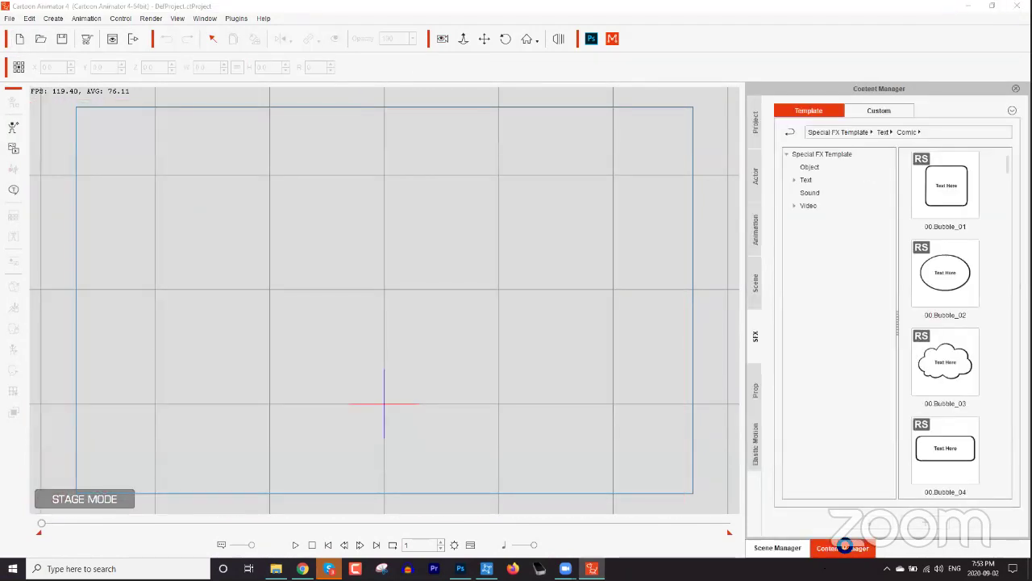
click(757, 183)
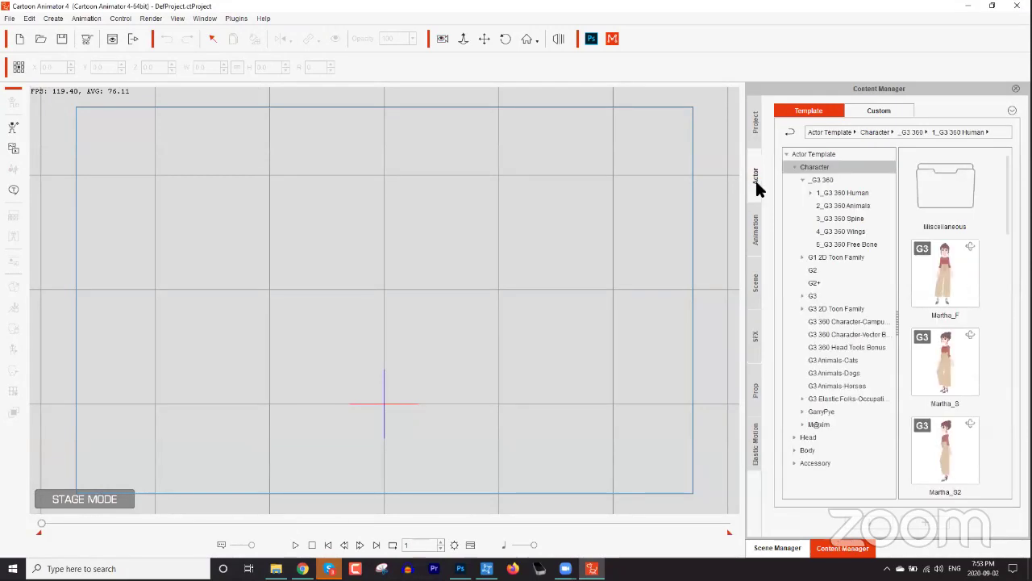
click(755, 123)
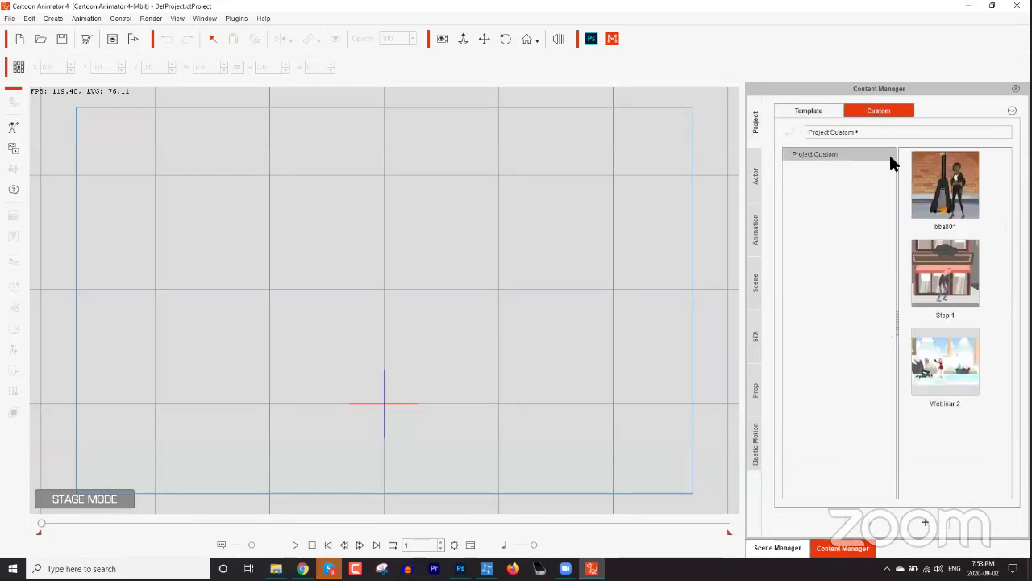
double_click(945, 278)
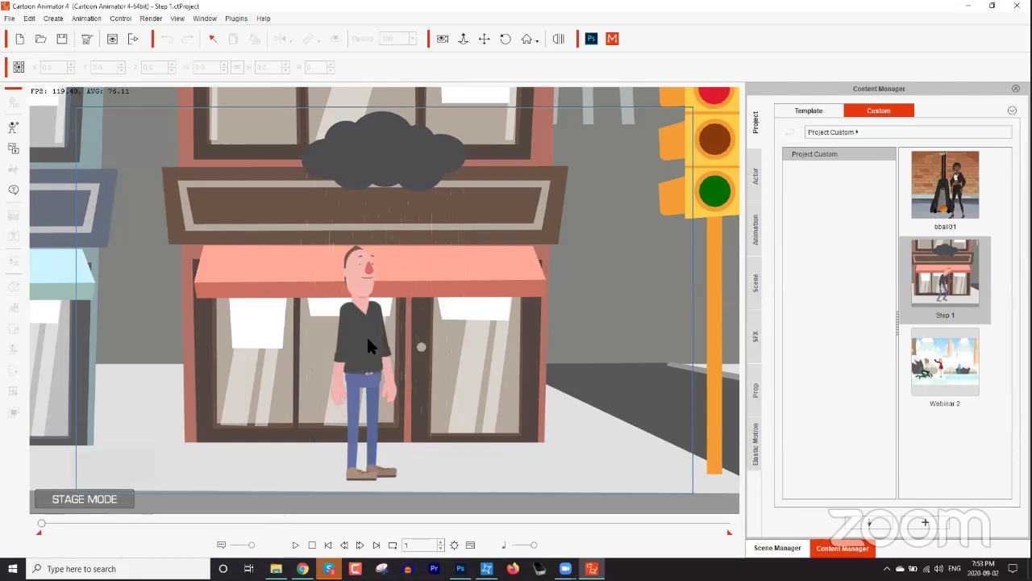
At frame 314, move the man past the traffic light onto the road, and preview his walk from the first frame
click(366, 334)
drag(43, 529, 148, 524)
drag(506, 447, 277, 424)
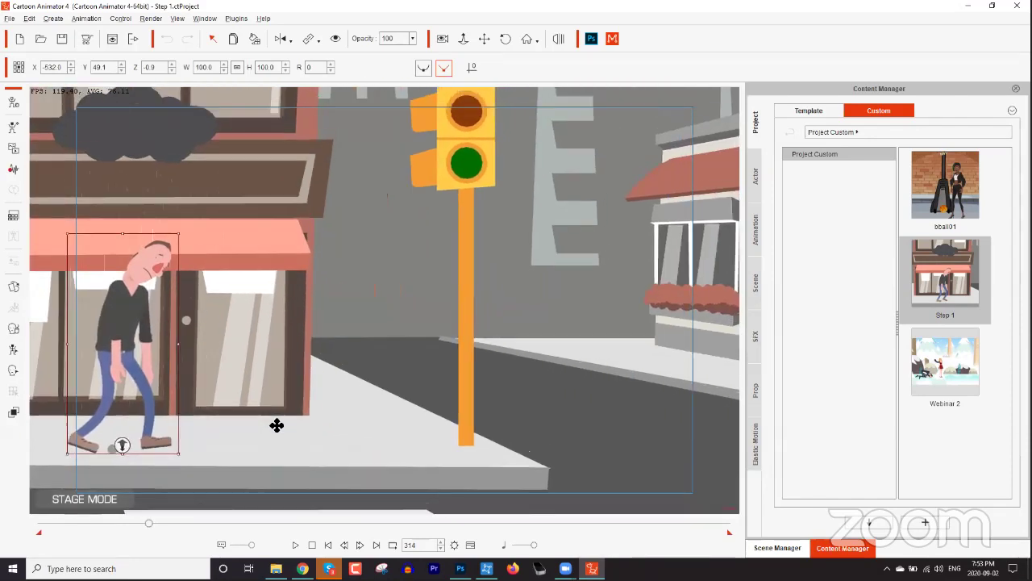
drag(138, 373, 640, 366)
click(295, 545)
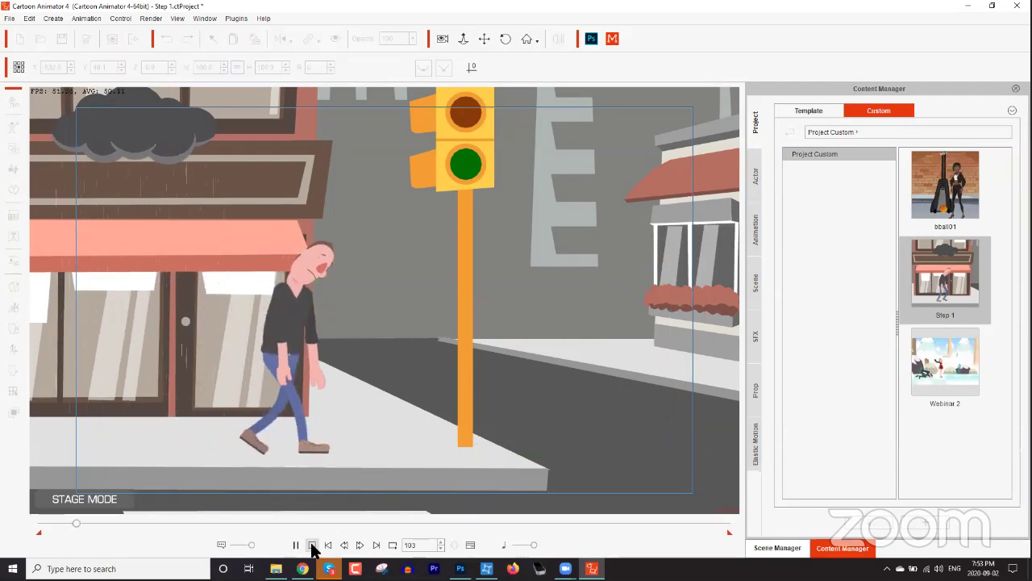
click(311, 545)
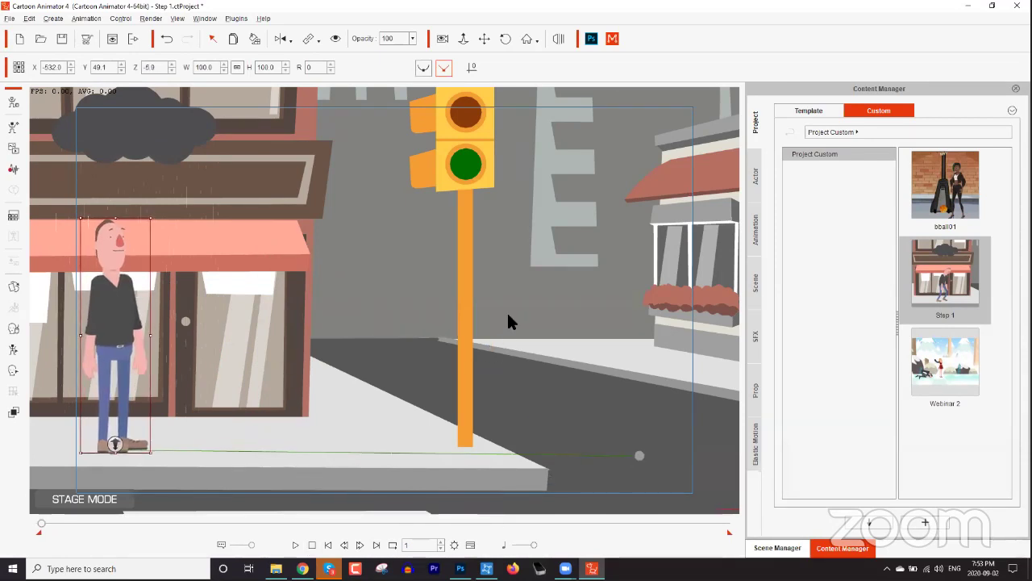
Extend the end point of the man's movement path farther across the road and preview the walk
scroll(507, 322, down, 3)
scroll(519, 387, down, 4)
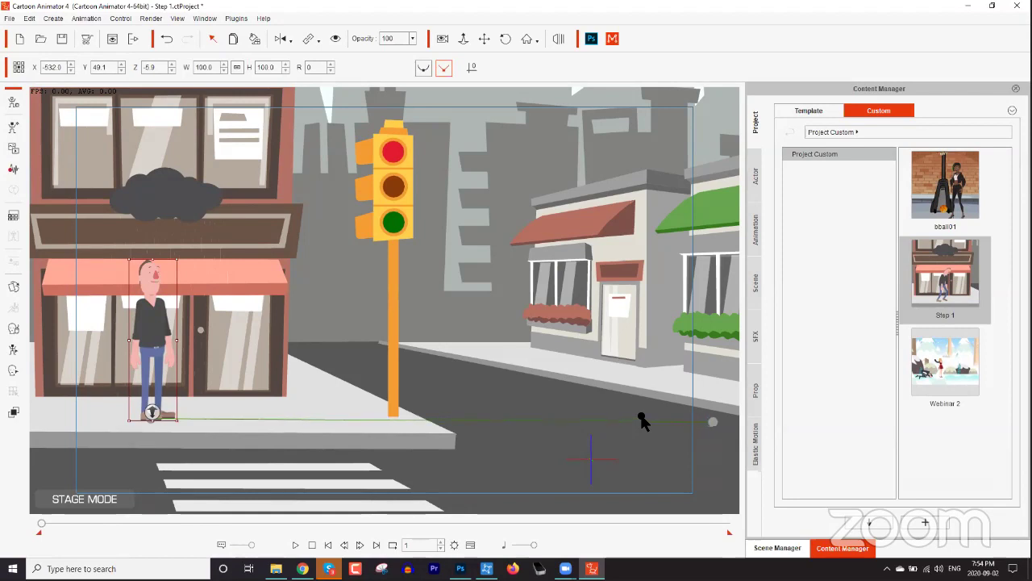
click(733, 422)
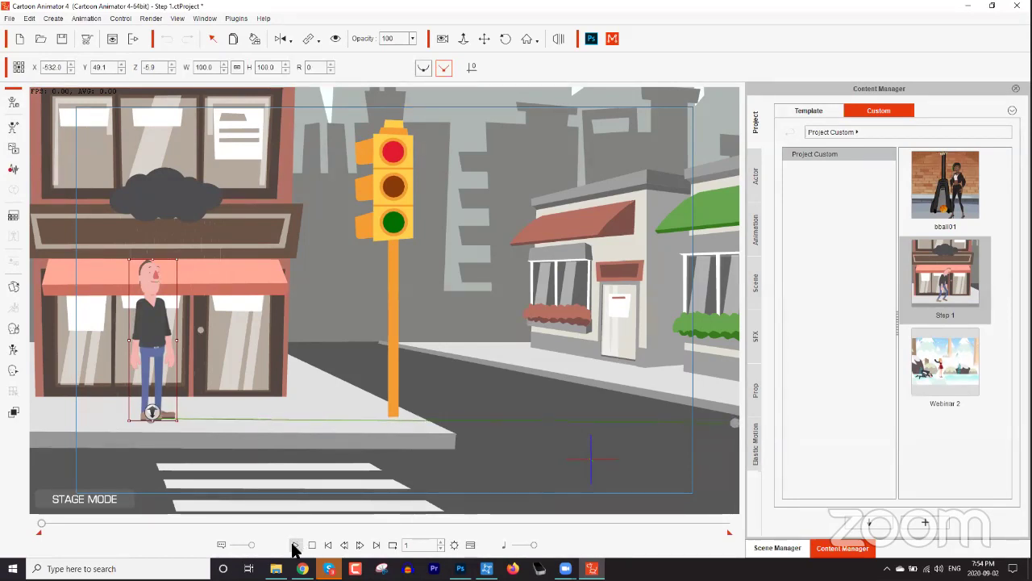
click(296, 546)
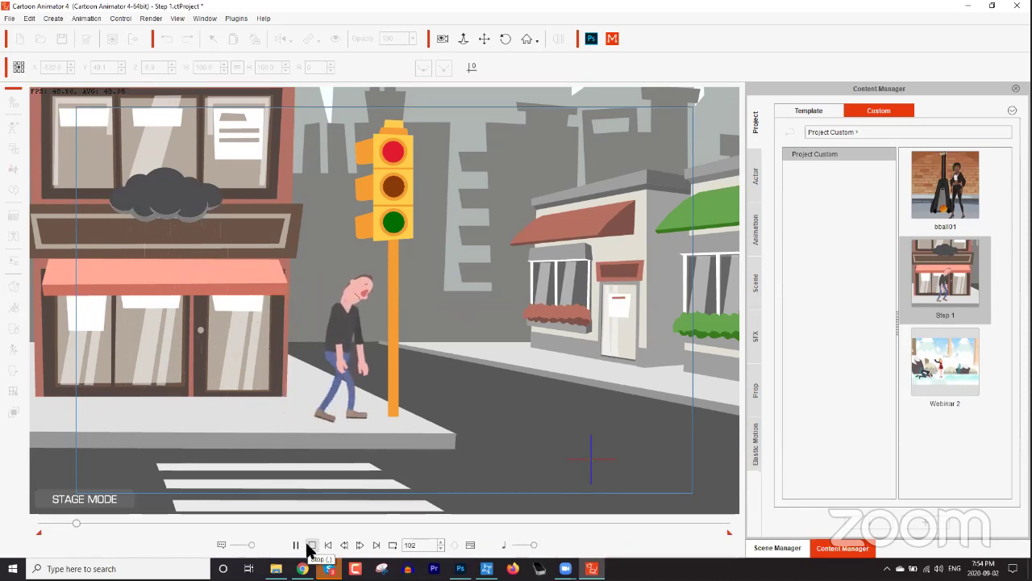
click(310, 545)
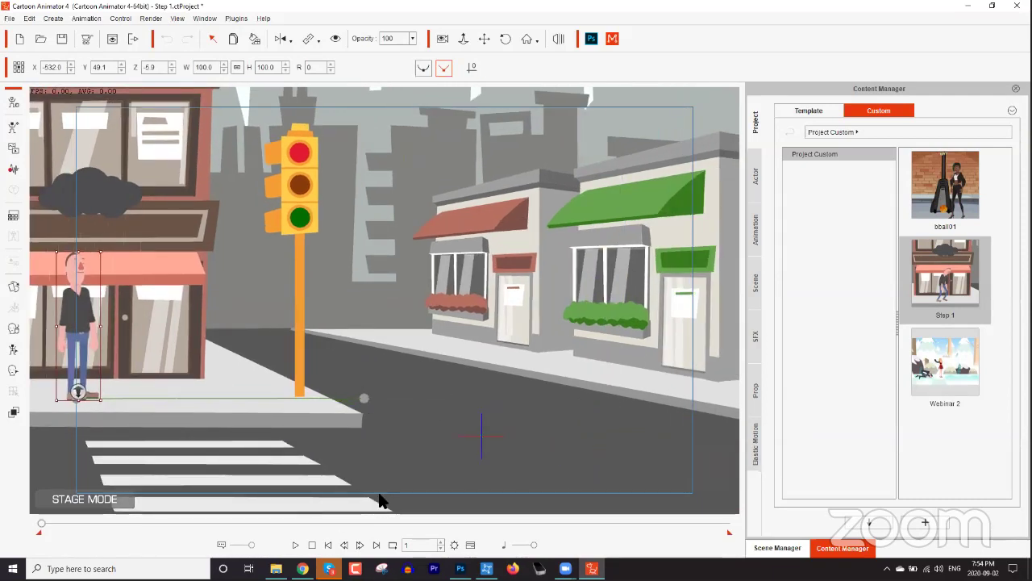
Preview the shortened walk, adjust the path's end point to the middle of the road, and preview the walk again
click(295, 546)
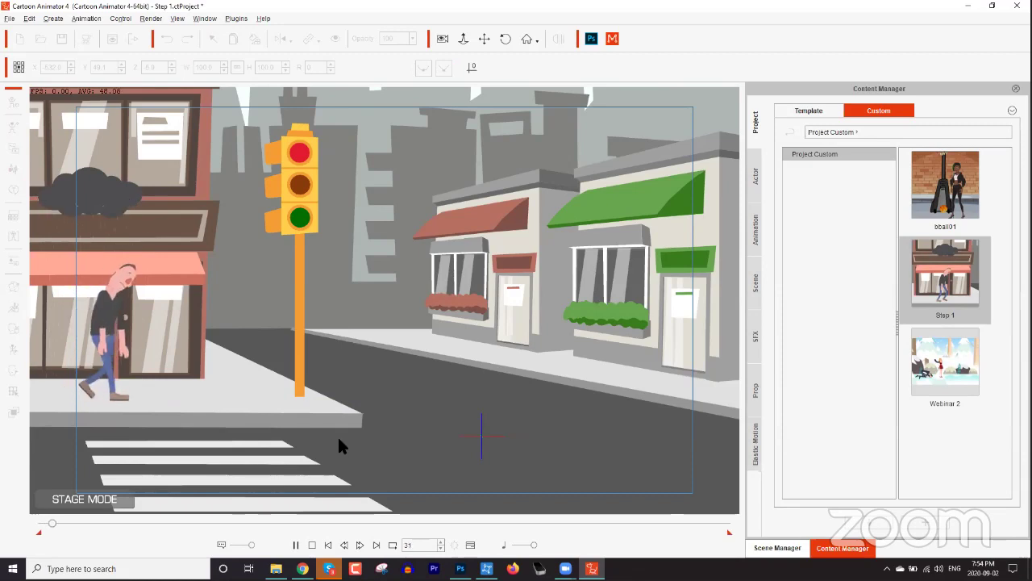
click(295, 545)
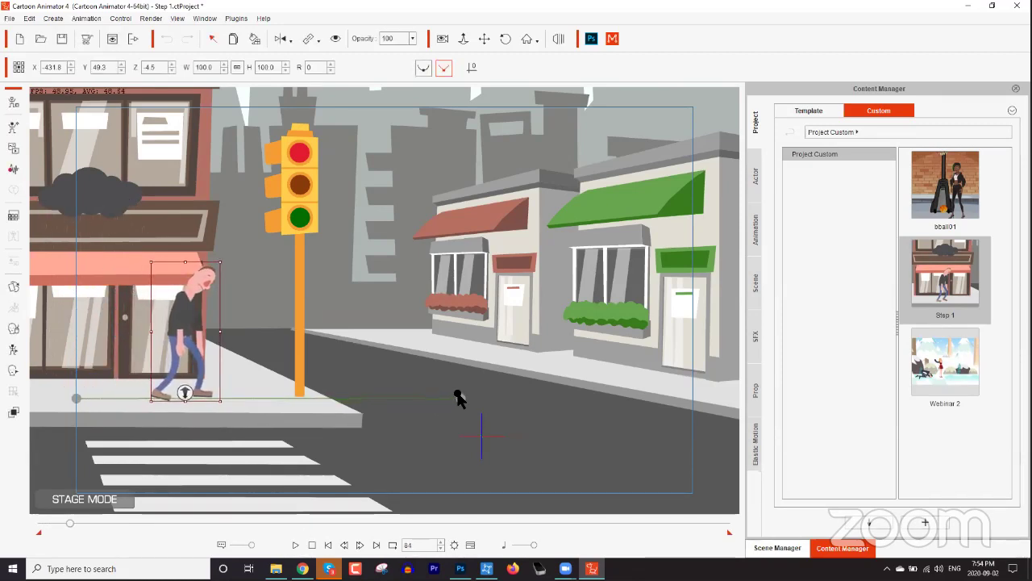
click(296, 545)
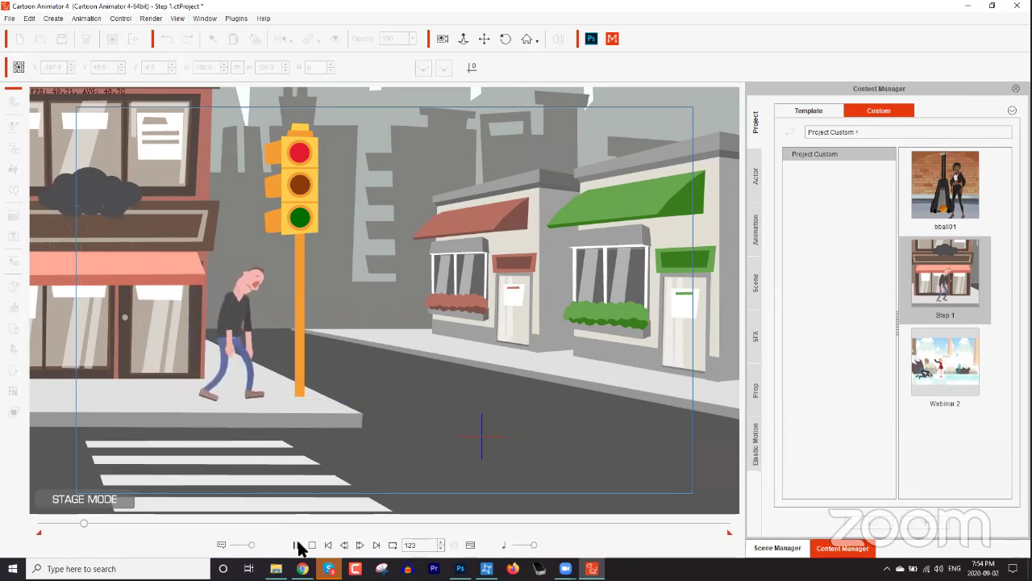
click(311, 545)
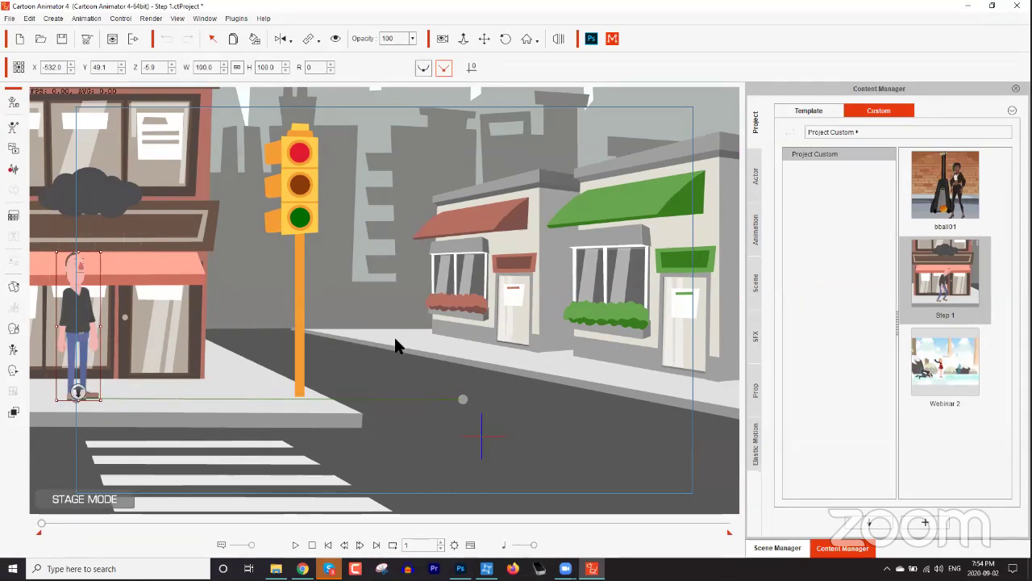
Open the timeline, show the man's Transform track with its whole key range, and preview the walk
key(F3)
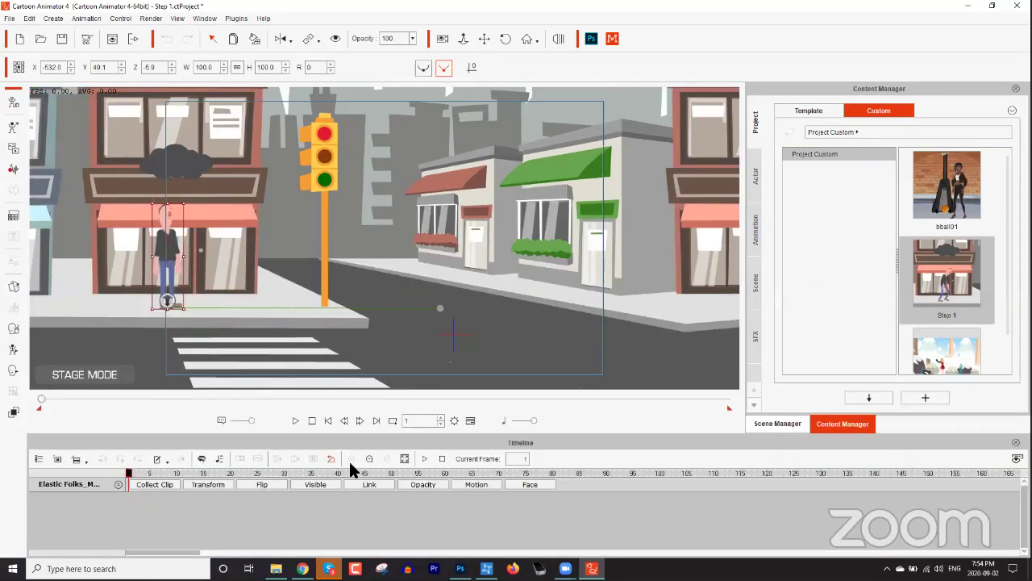
click(218, 484)
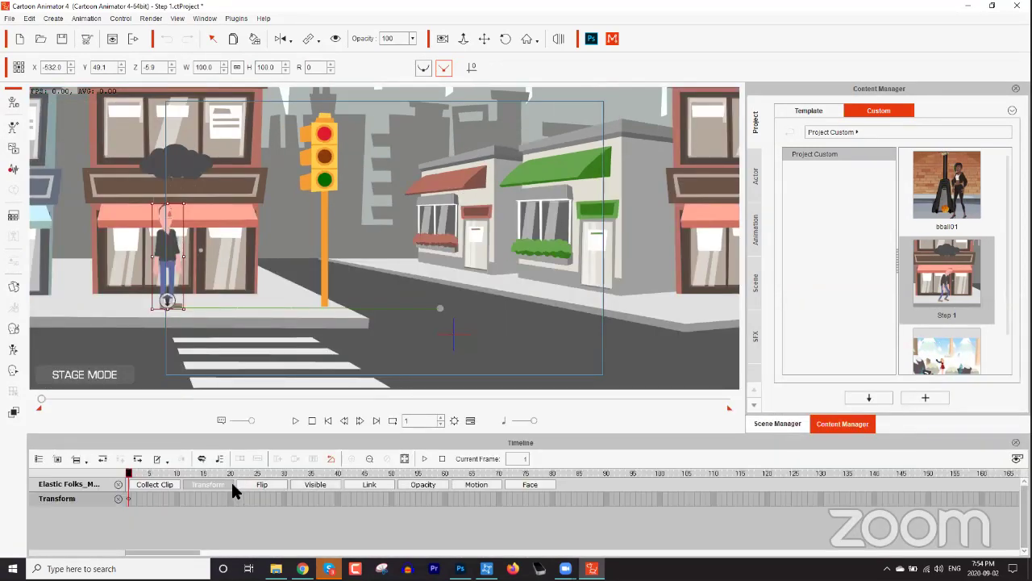
scroll(389, 483, down, 5)
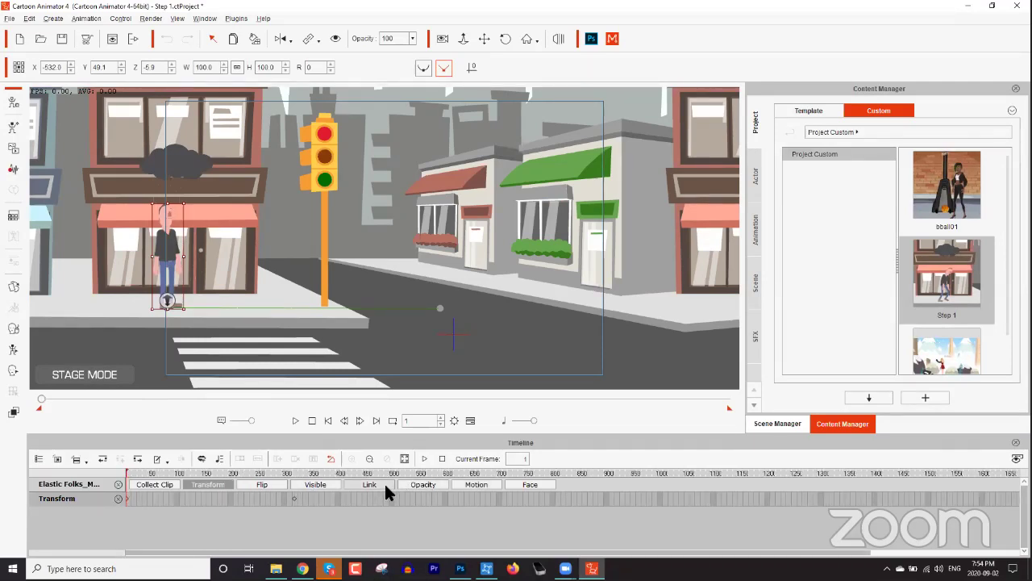
key(space)
Move the end of the man's walk farther along the road to about X 93, Y 53, with its Transform key at frame 314
click(294, 474)
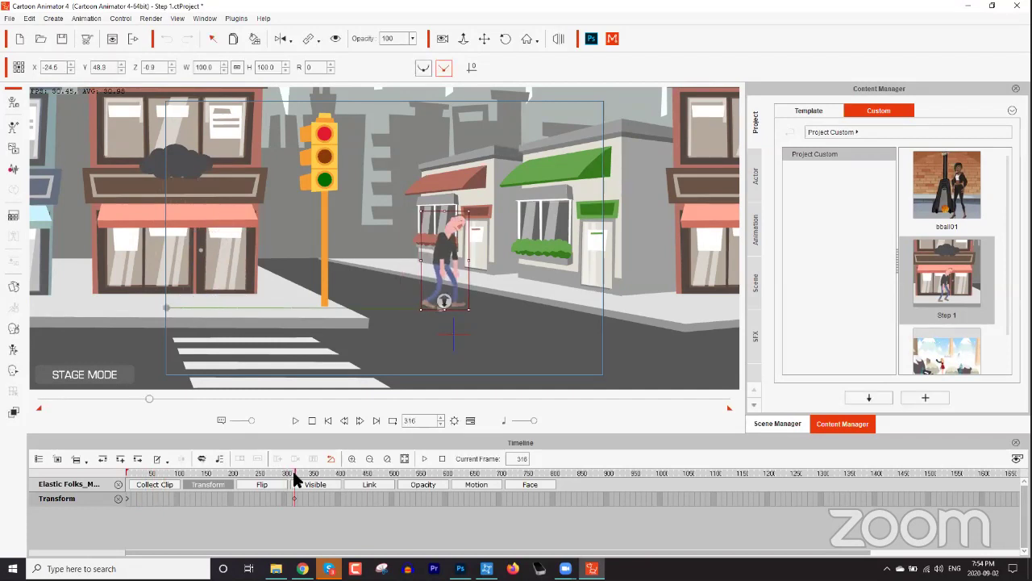
drag(457, 268, 546, 260)
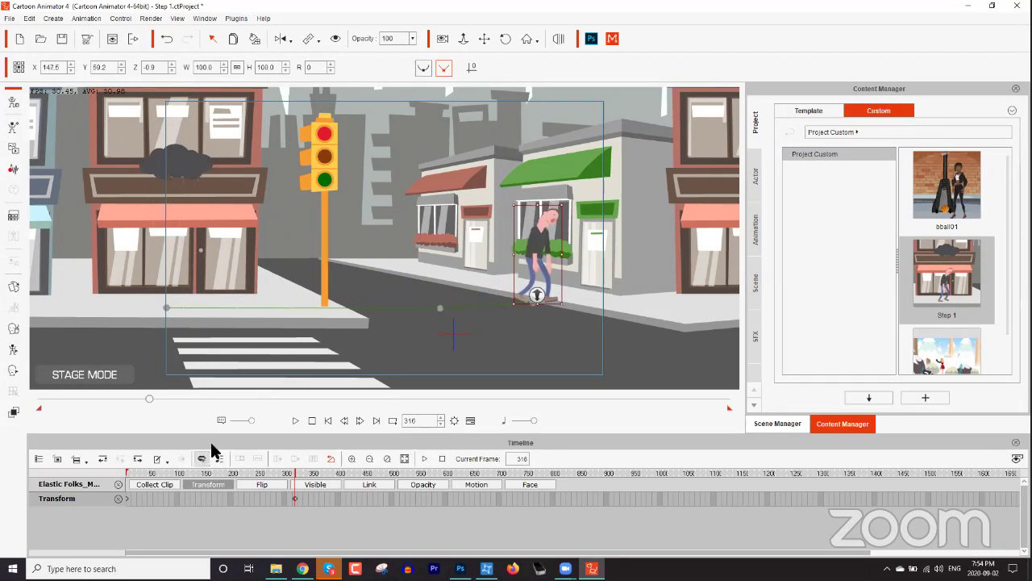
scroll(316, 505, up, 5)
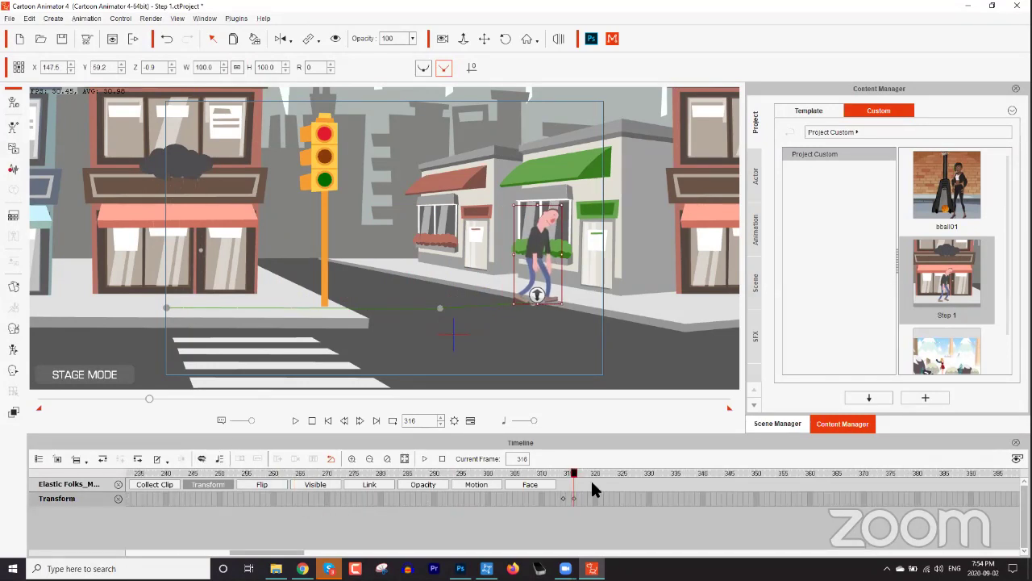
click(562, 500)
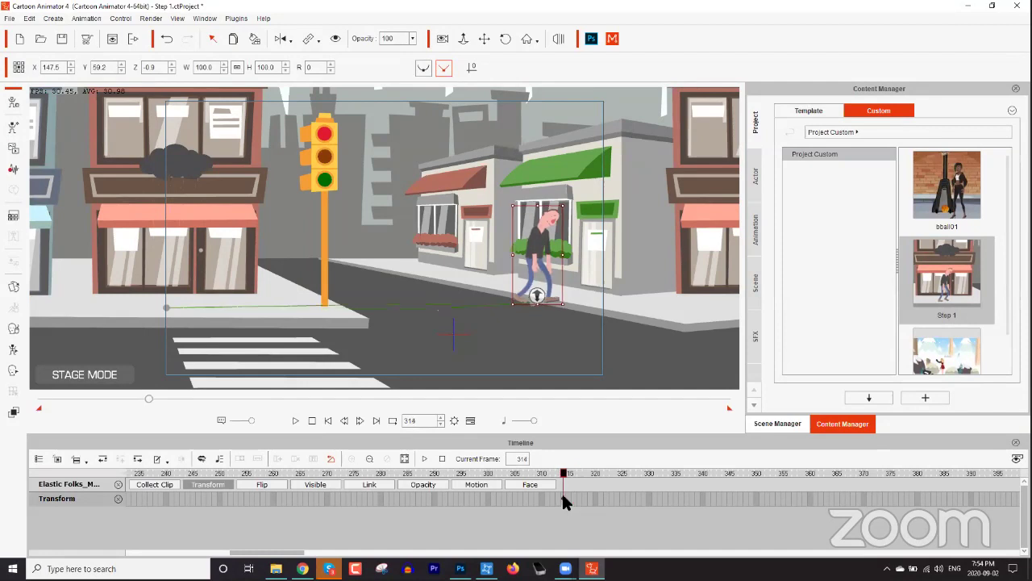
drag(538, 254, 509, 252)
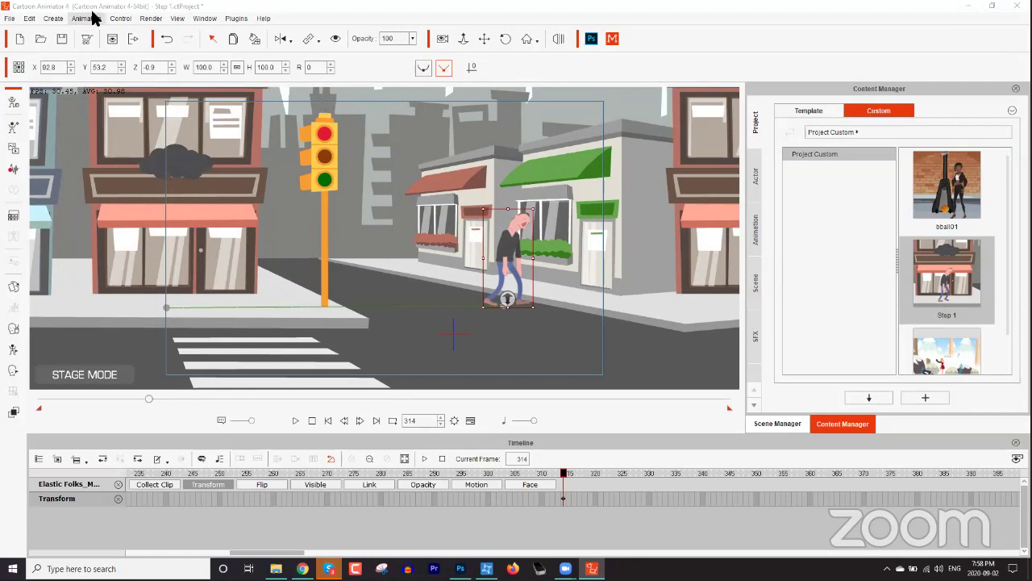
Look at the video render settings, and open the settings for exporting the scene as a PSD file
click(151, 18)
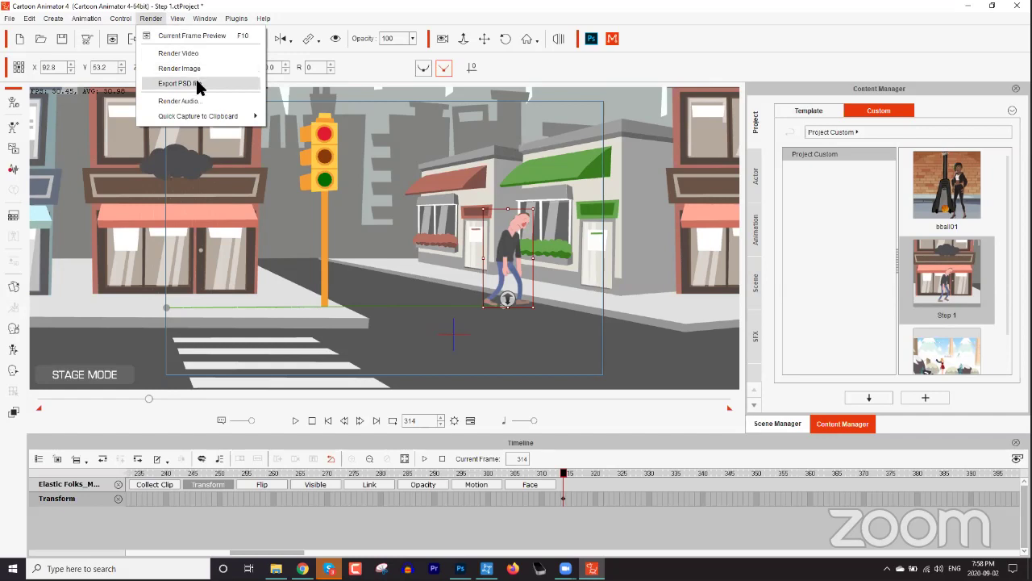
click(172, 54)
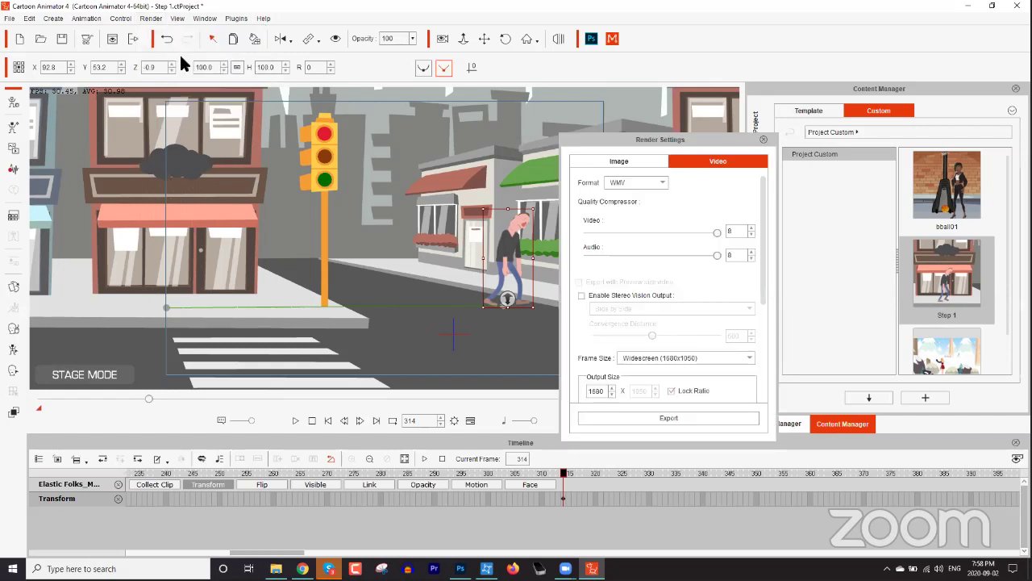
click(176, 19)
mouse_move(155, 22)
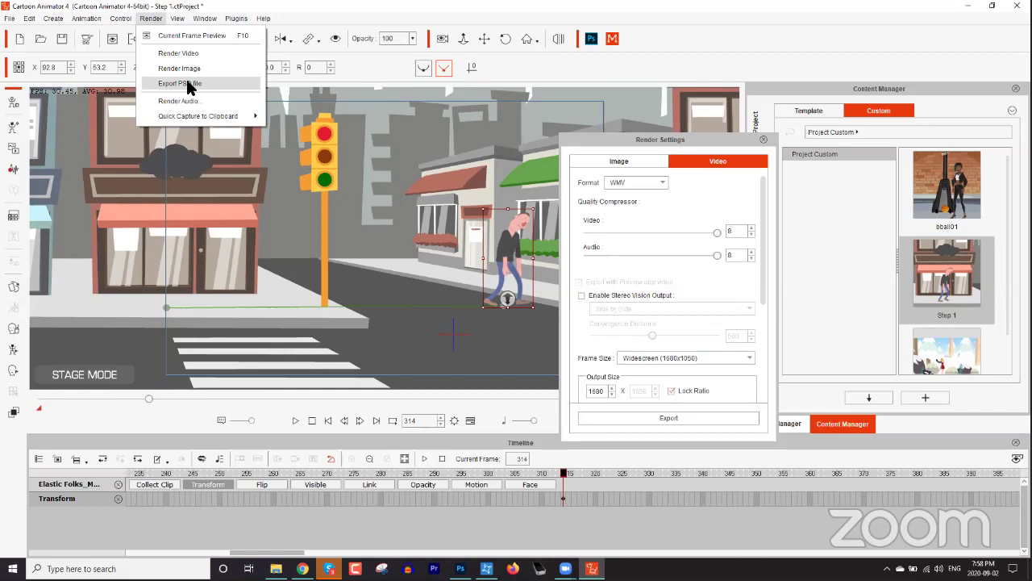
click(188, 84)
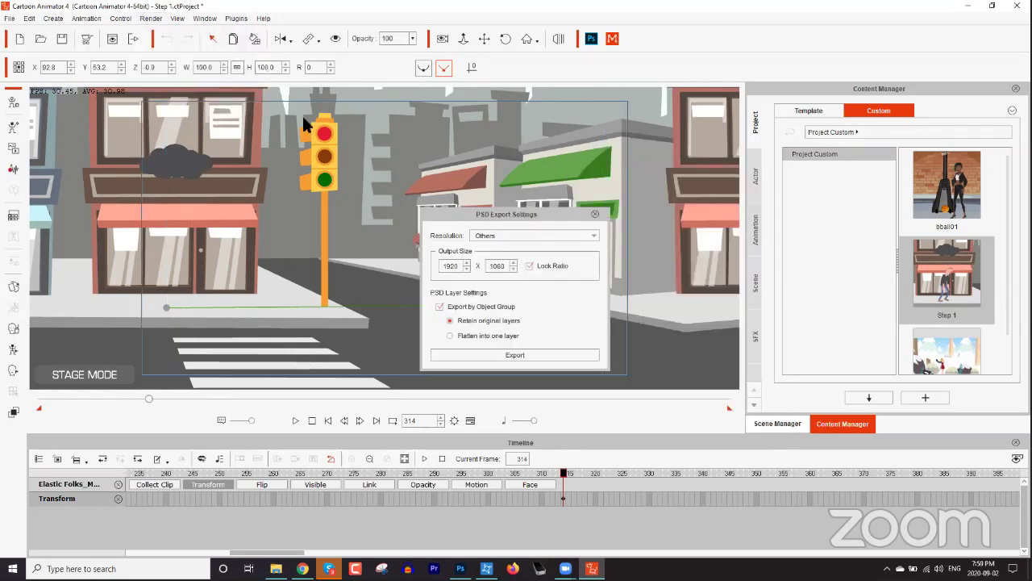
Export the scene at 1920 x 1080 with original layers retained as a PSD named "cool scene" on the Desktop, and close the export settings
click(522, 355)
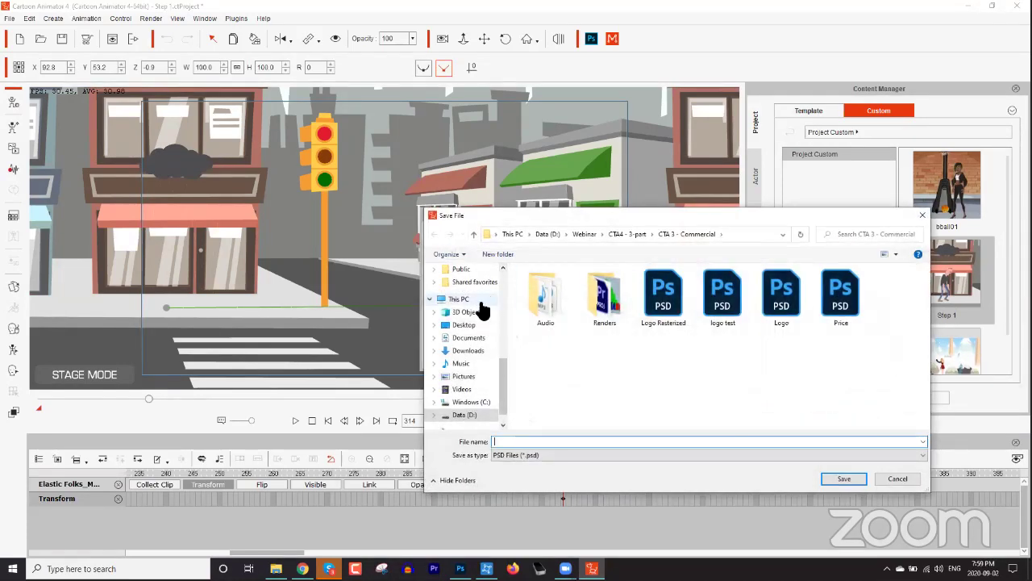
click(468, 325)
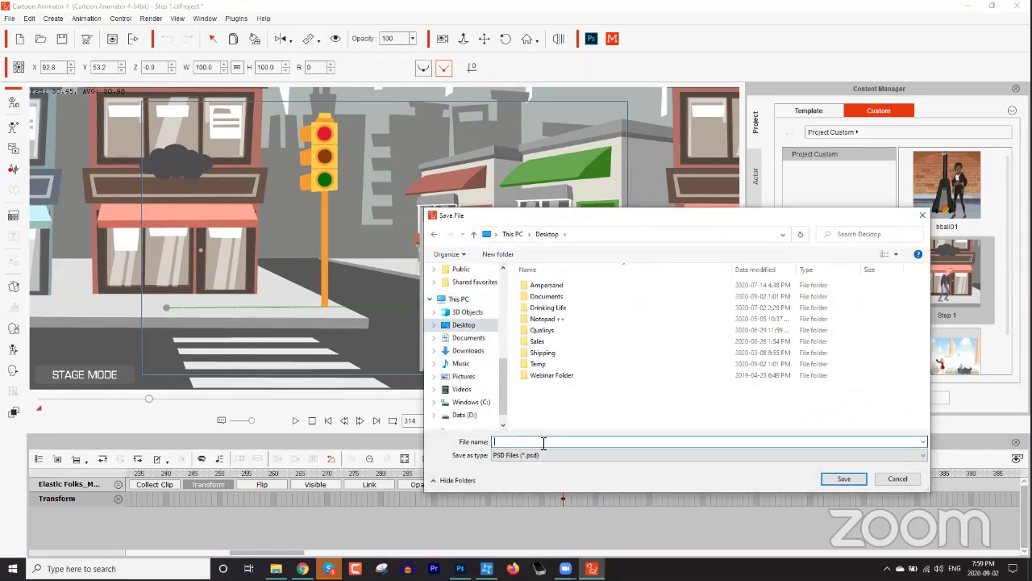
click(544, 442)
text(cool)
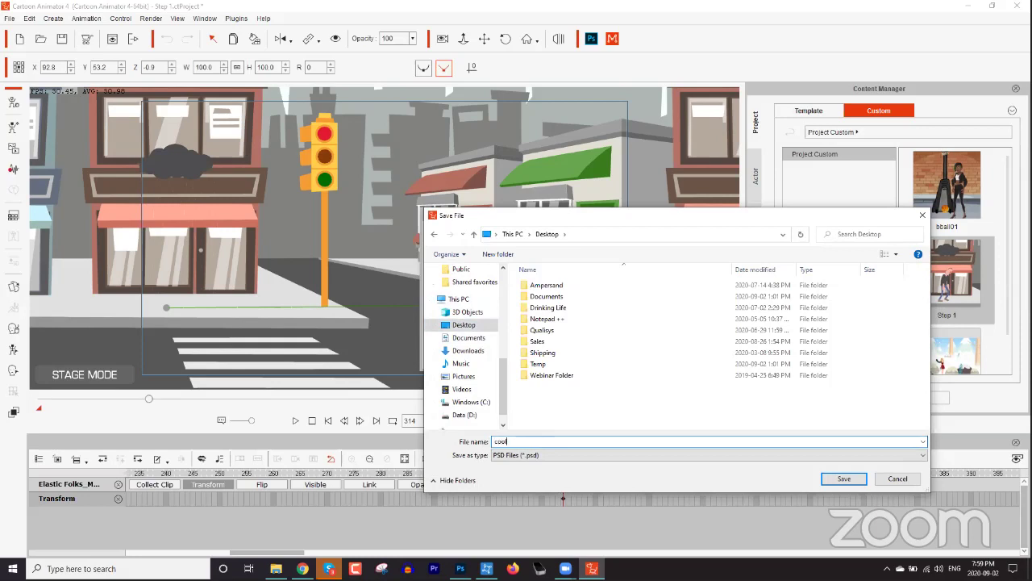
text( scene)
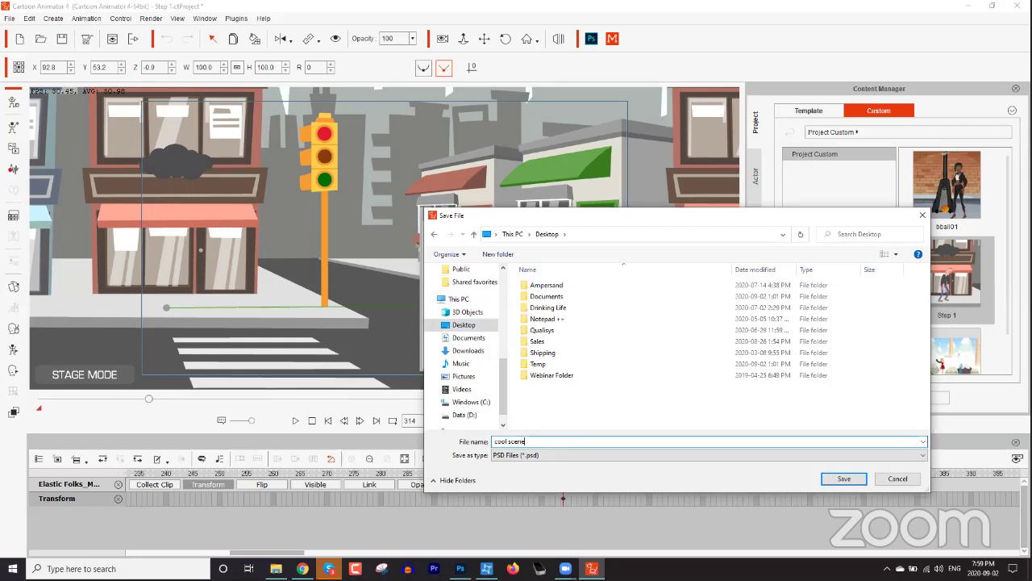
key(Return)
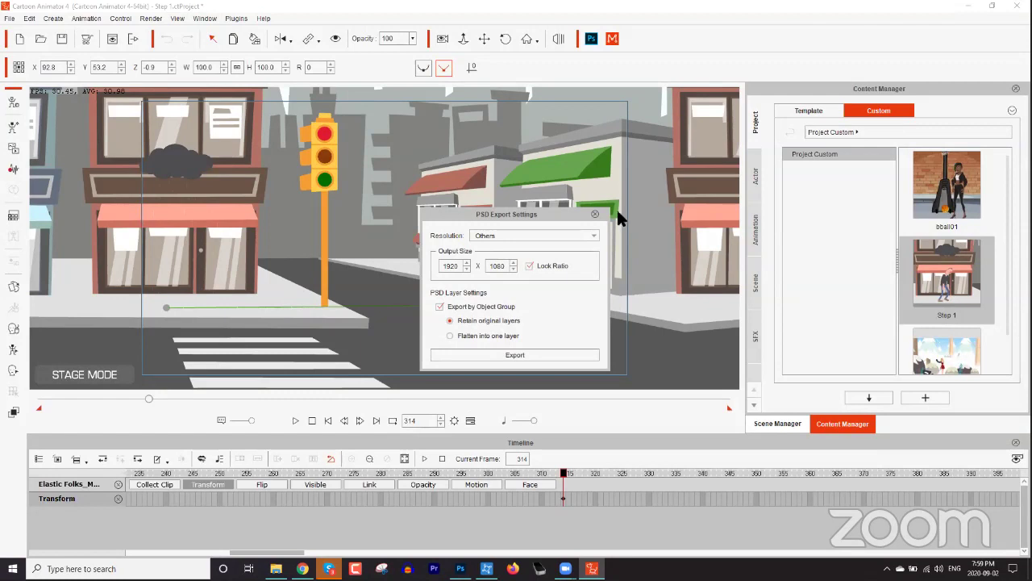
click(594, 214)
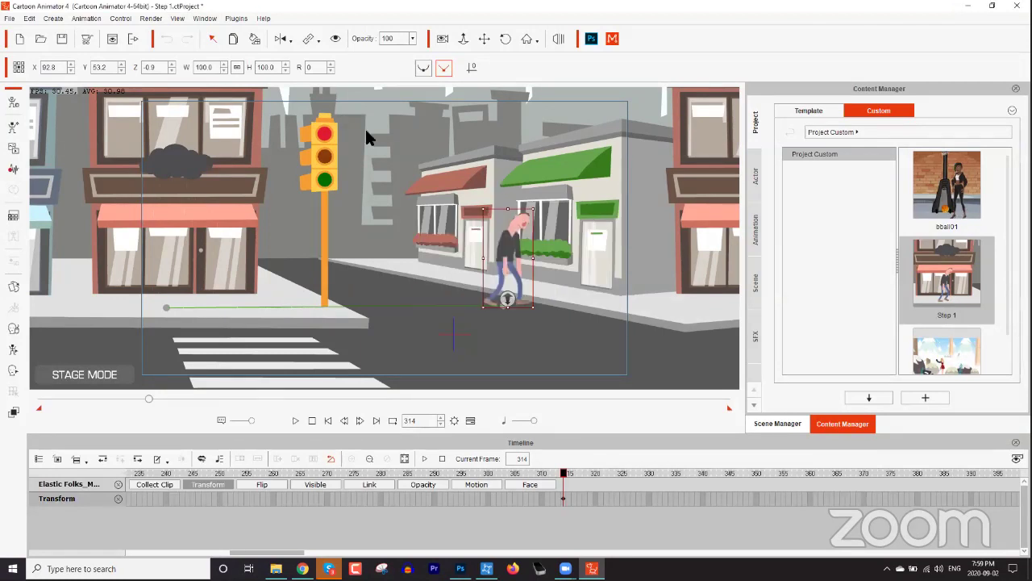
Examine the output formats offered for rendering video, and close the render settings without exporting
click(151, 18)
click(179, 53)
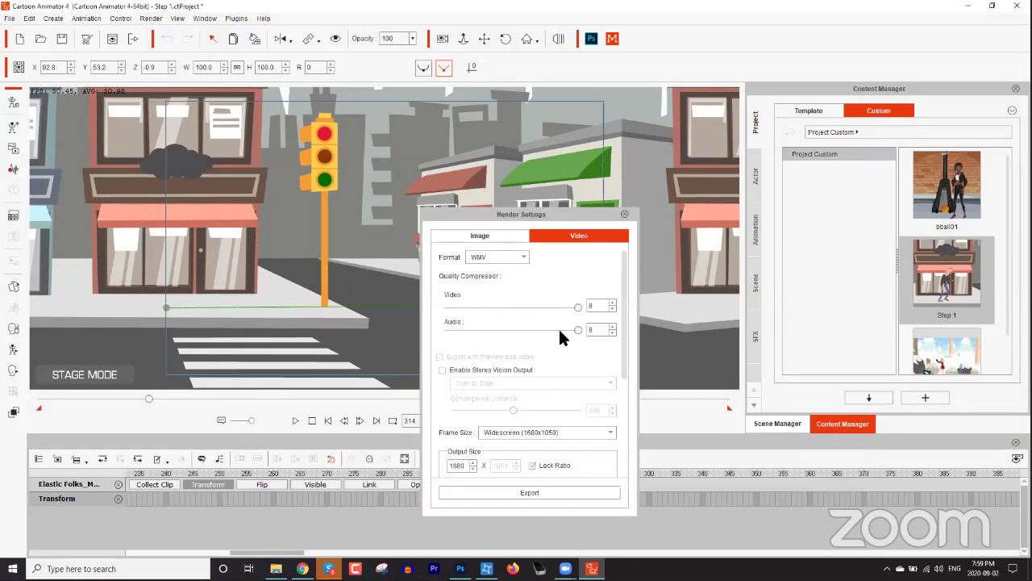
click(516, 258)
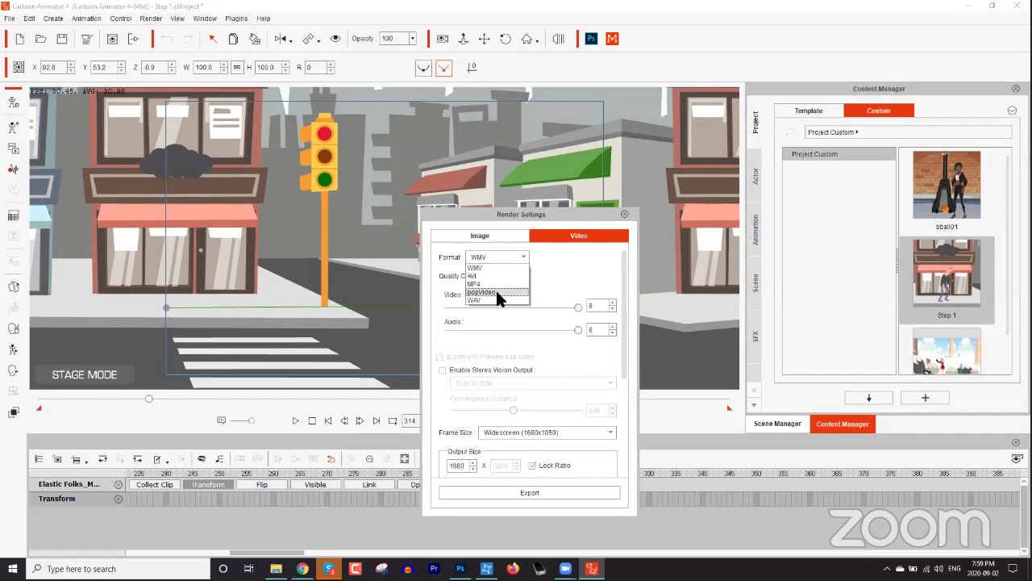
click(623, 213)
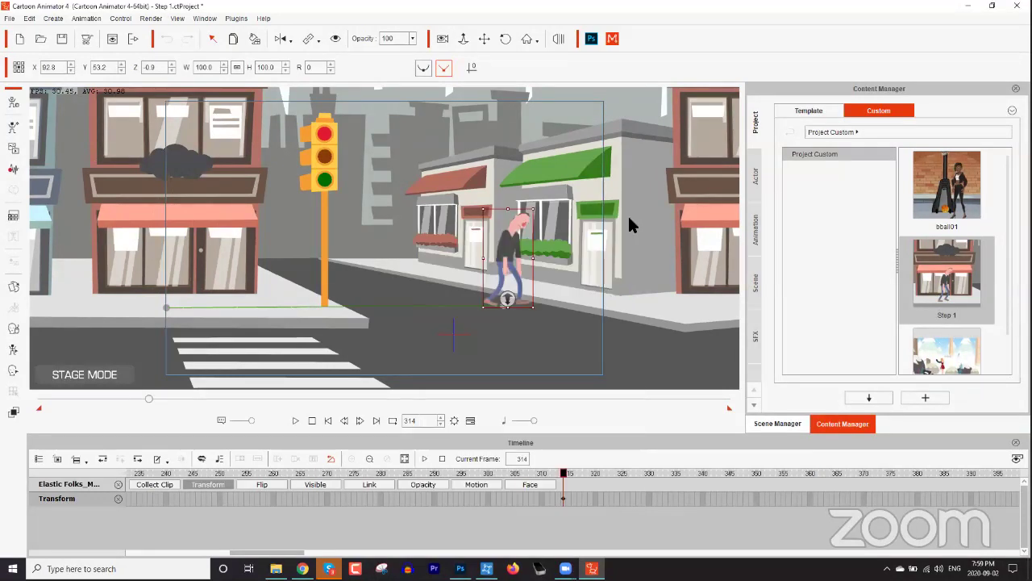
Switch to Photoshop and close all open documents without saving the changes to Price.psd
key(super+d)
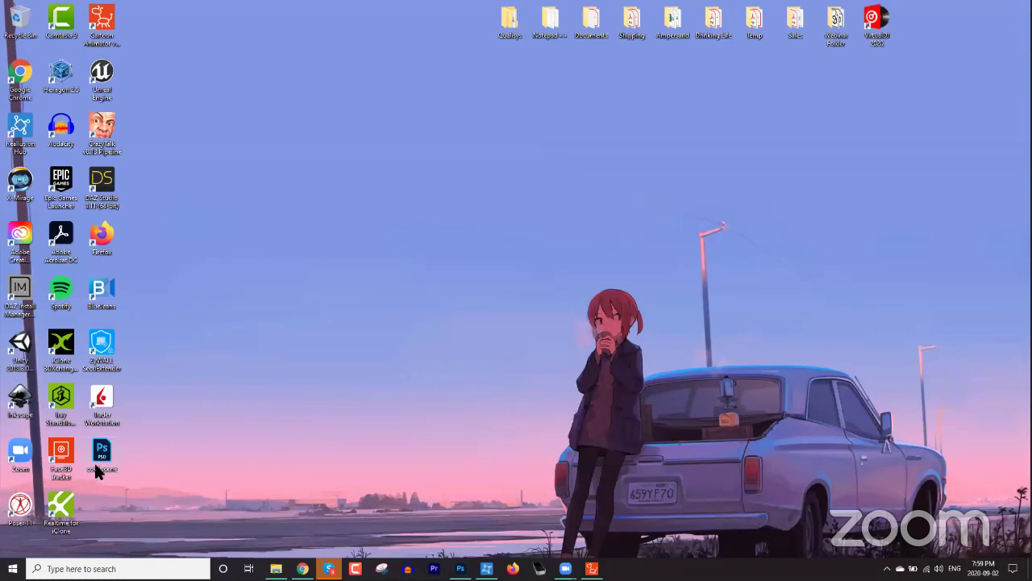
drag(96, 464, 419, 136)
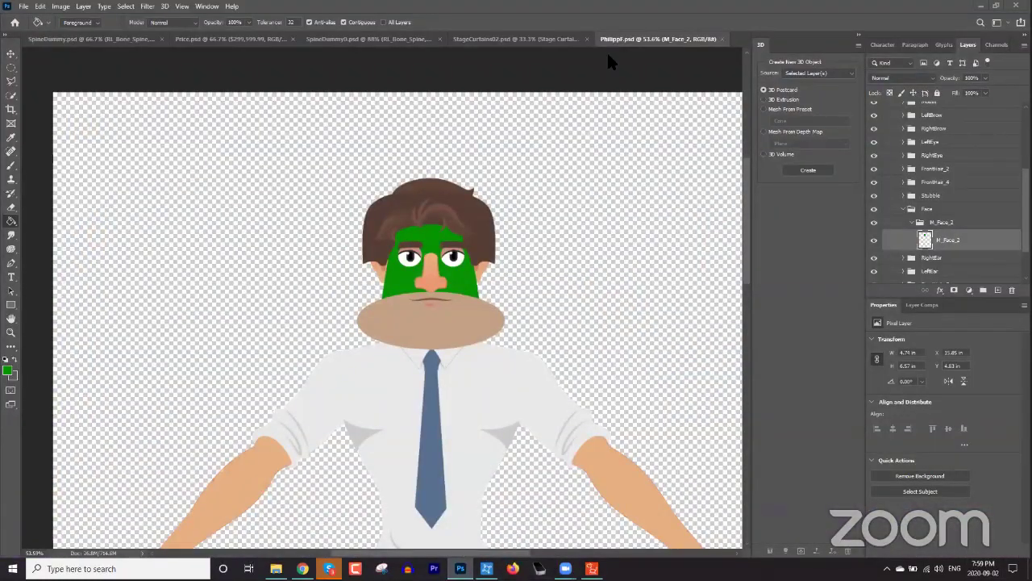
right_click(673, 39)
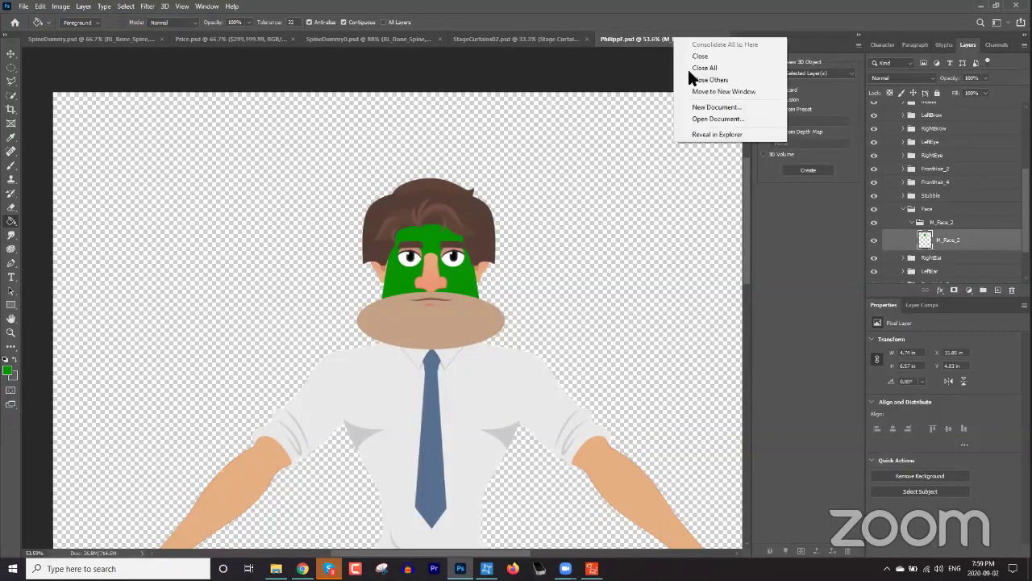
click(709, 69)
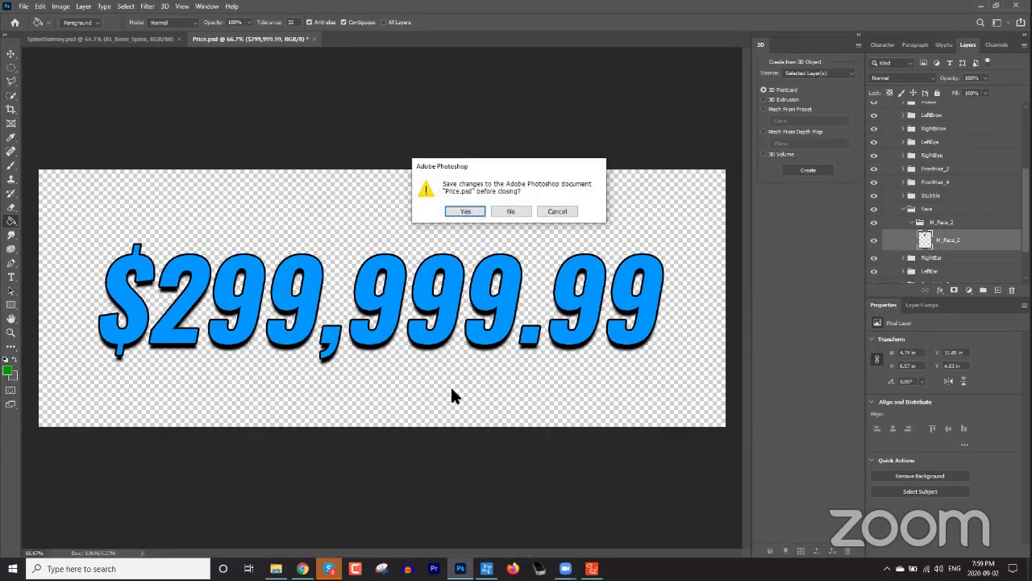
click(513, 211)
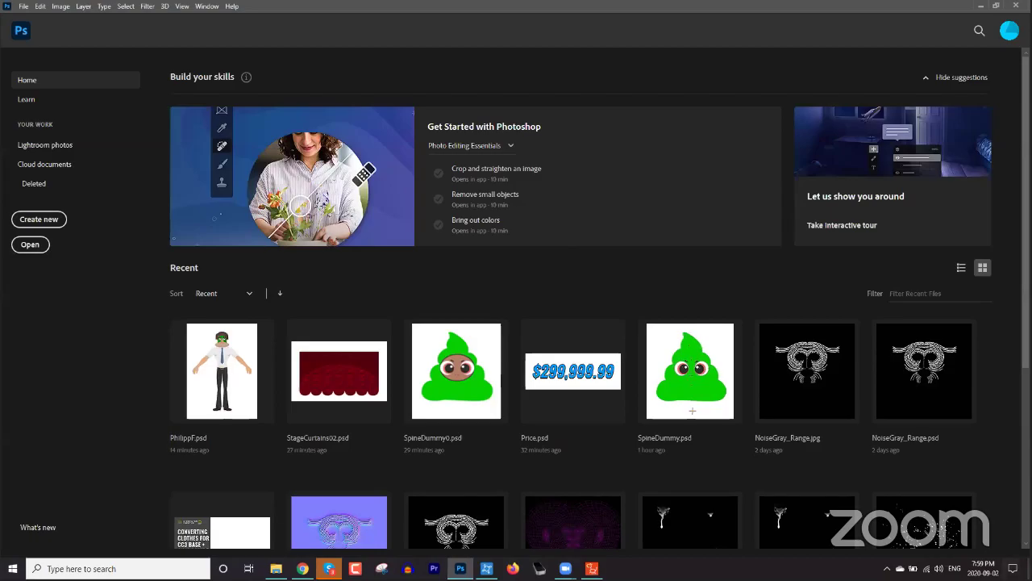
Open the exported "cool scene" PSD from the desktop in Photoshop
key(super+d)
drag(103, 452, 422, 317)
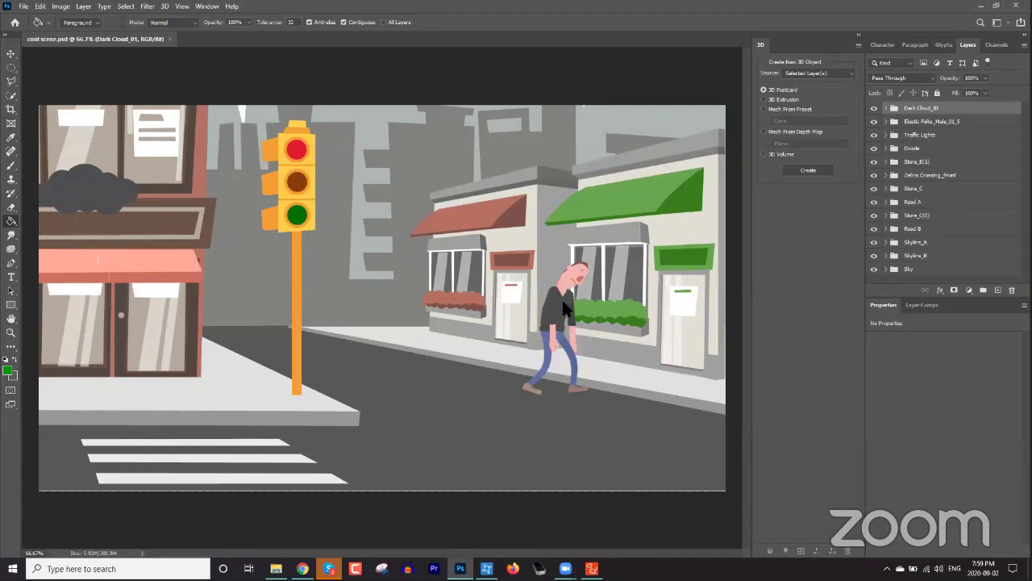
click(562, 300)
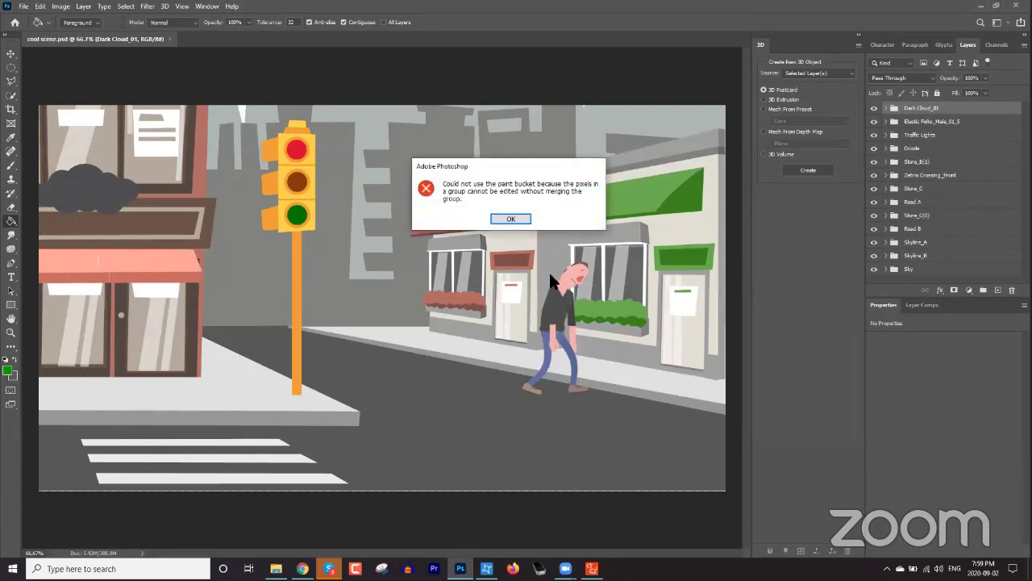
click(516, 216)
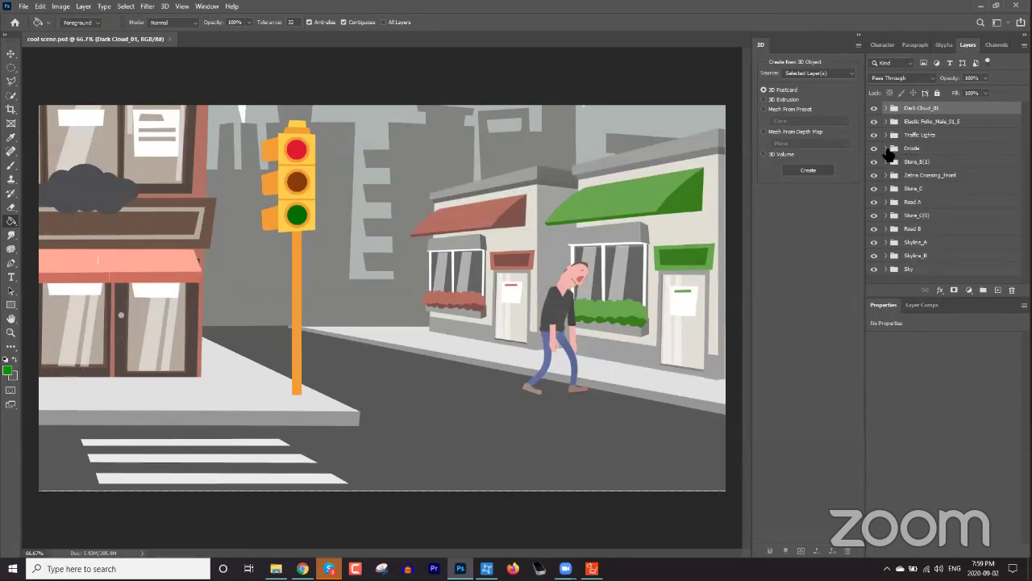
Expand the Drizzle layer group, and use the Move tool to pick the man's arm and the green-awning store on the canvas
click(886, 149)
key(v)
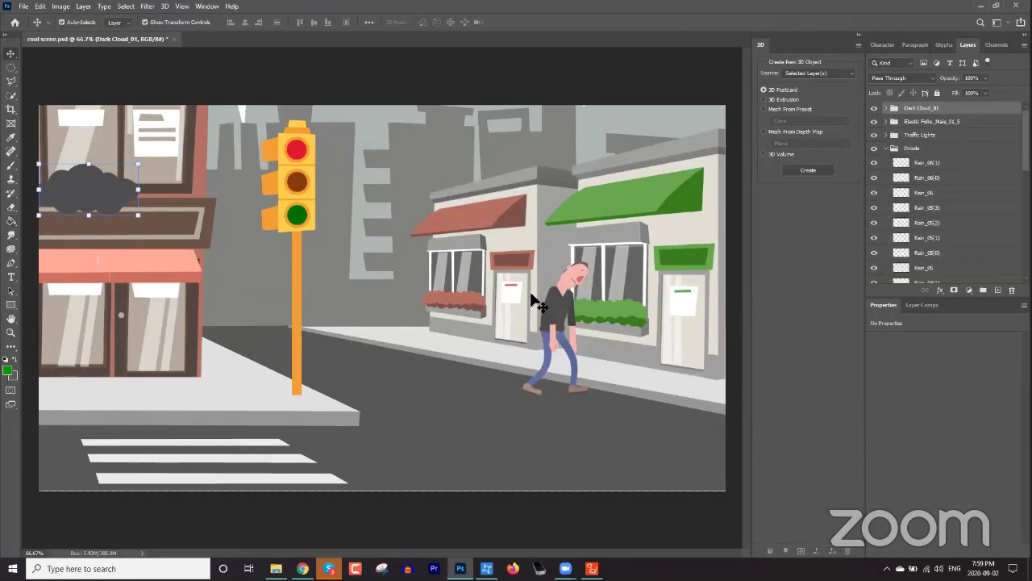
click(557, 311)
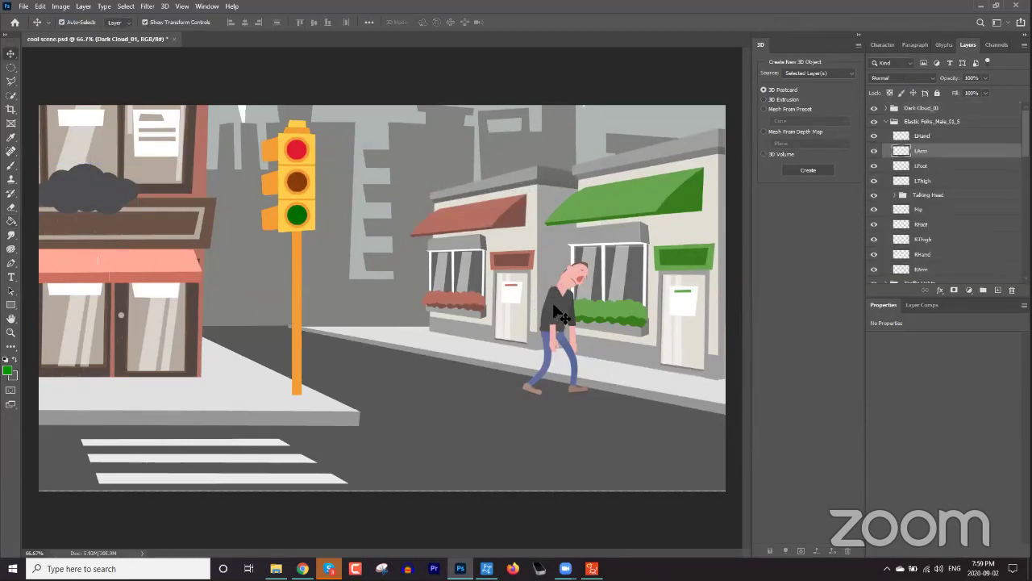
click(611, 272)
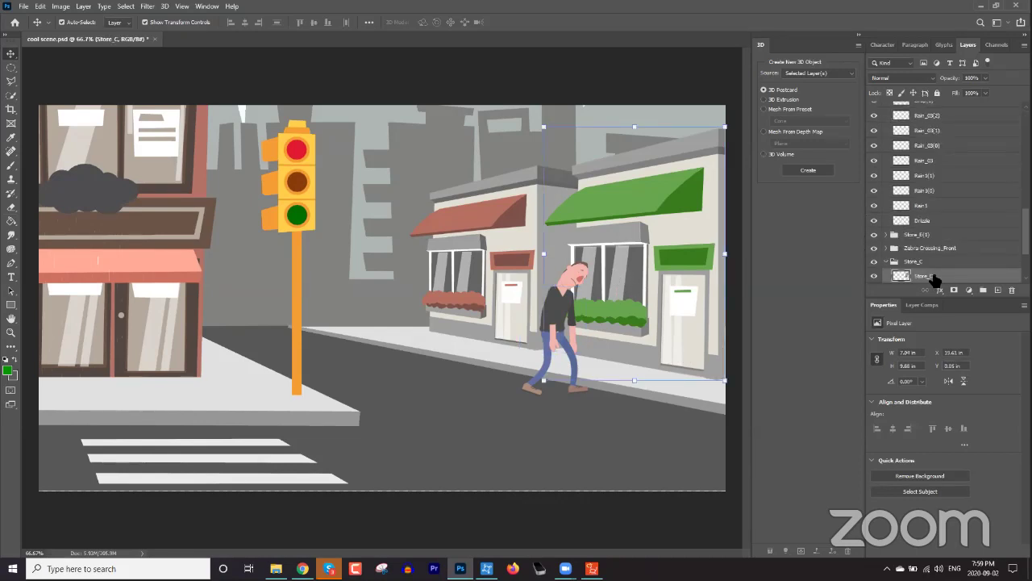
Toggle the Store_C layer's visibility off and on, and switch back to Cartoon Animator
click(874, 276)
click(874, 275)
click(974, 5)
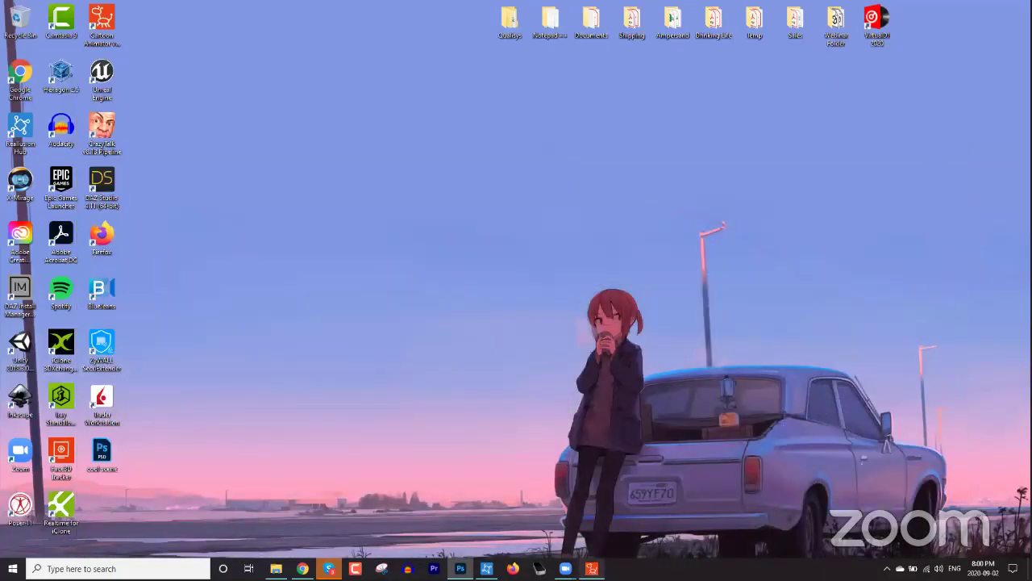
click(592, 569)
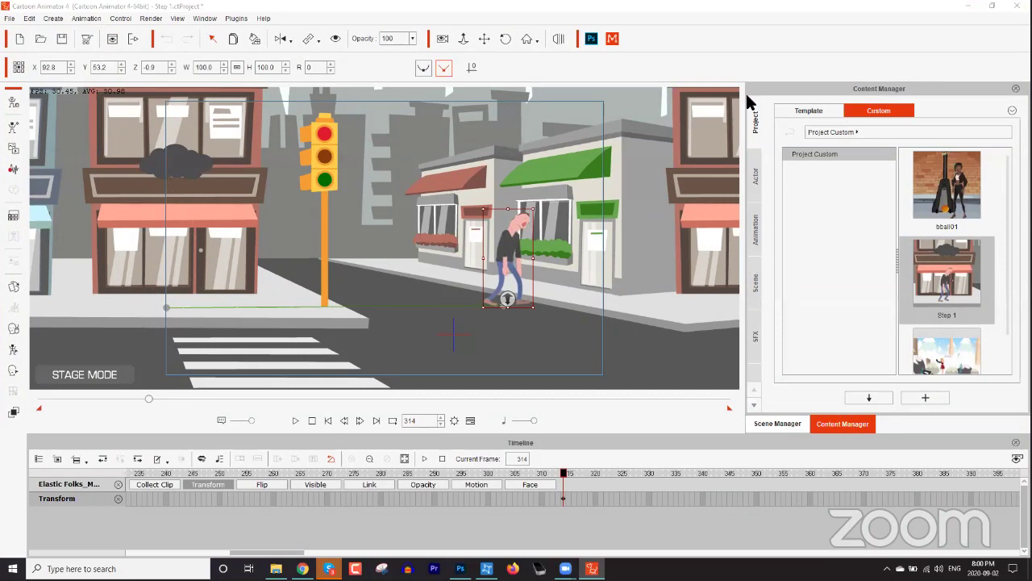